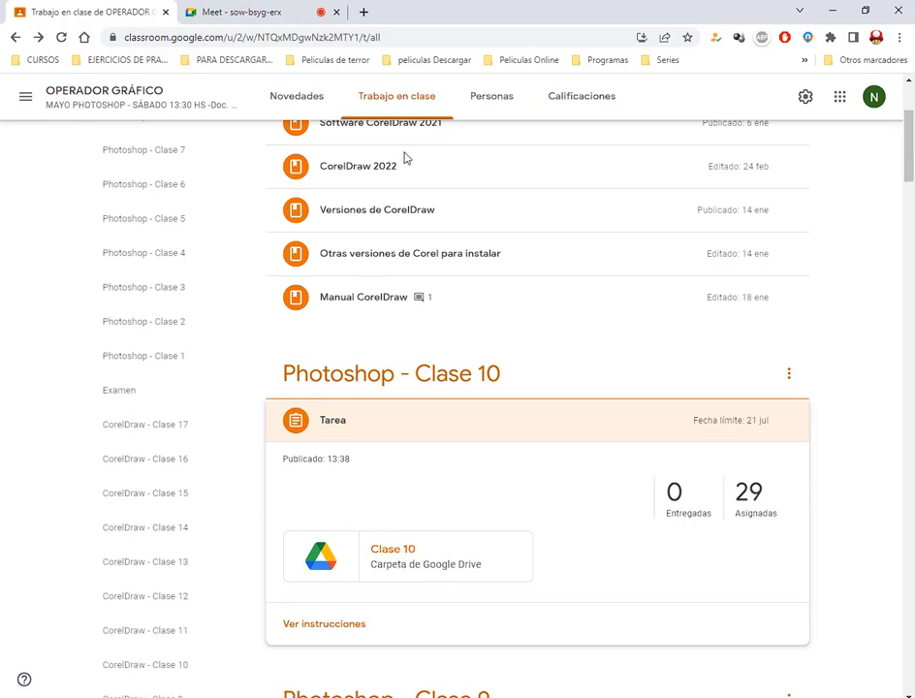
Step: Check the meeting chat in Google Meet and return to the Photoshop - Clase 10 assignment in Google Classroom
click(376, 18)
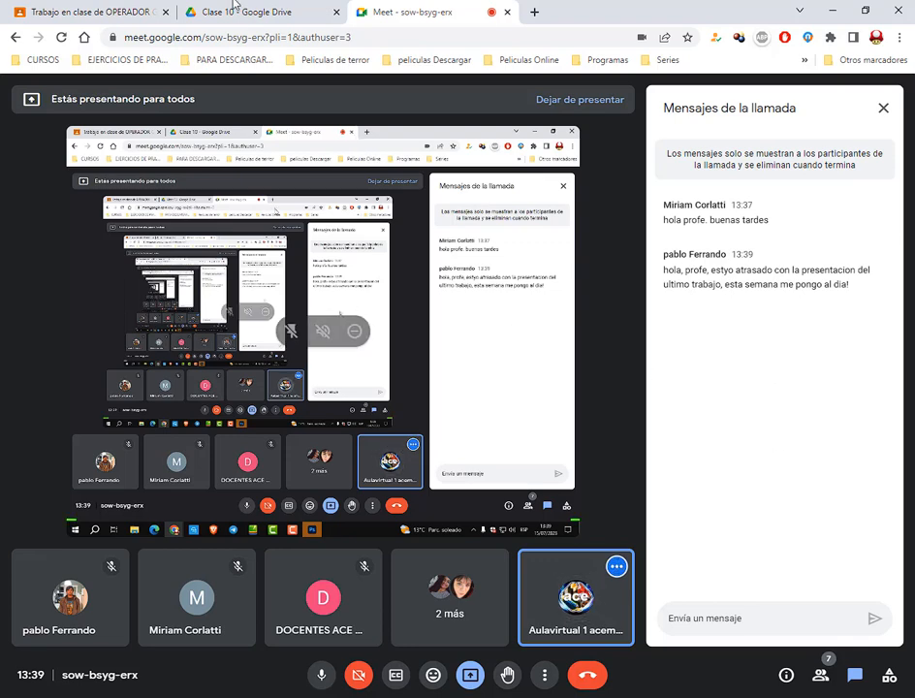
click(133, 10)
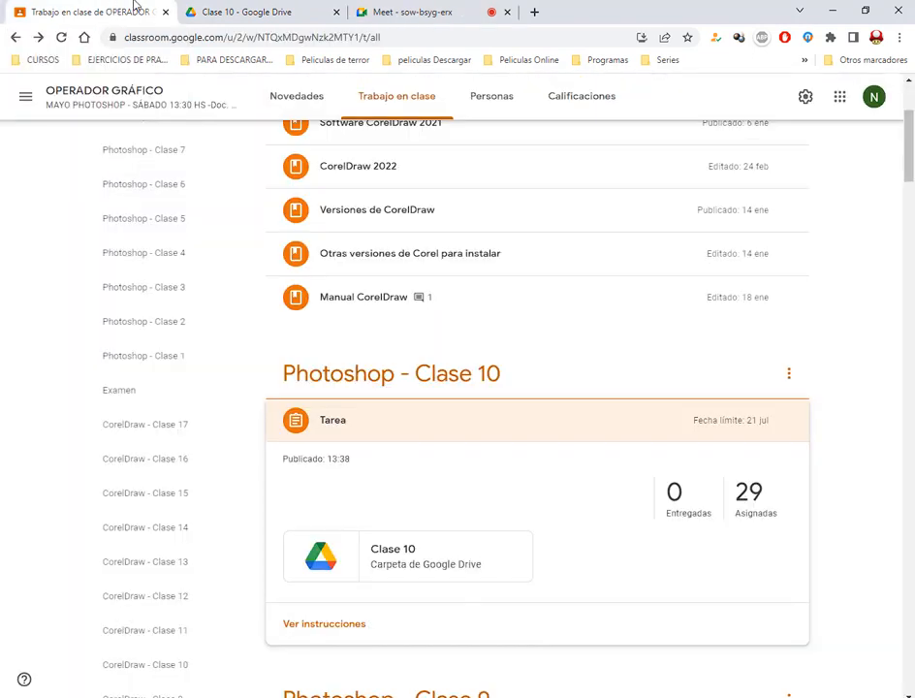
click(388, 8)
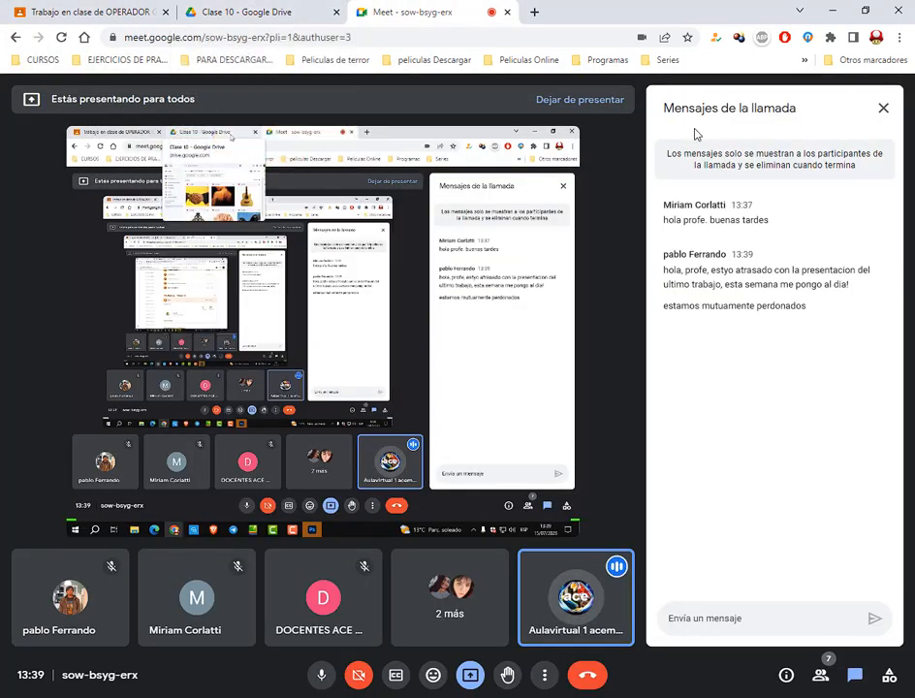
mouse_move(122, 8)
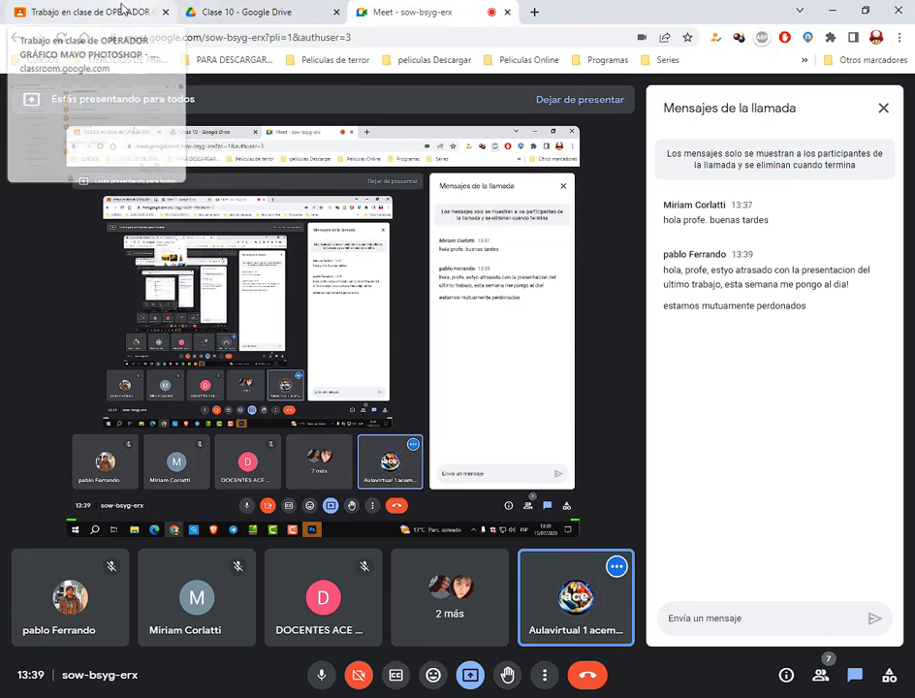
click(121, 8)
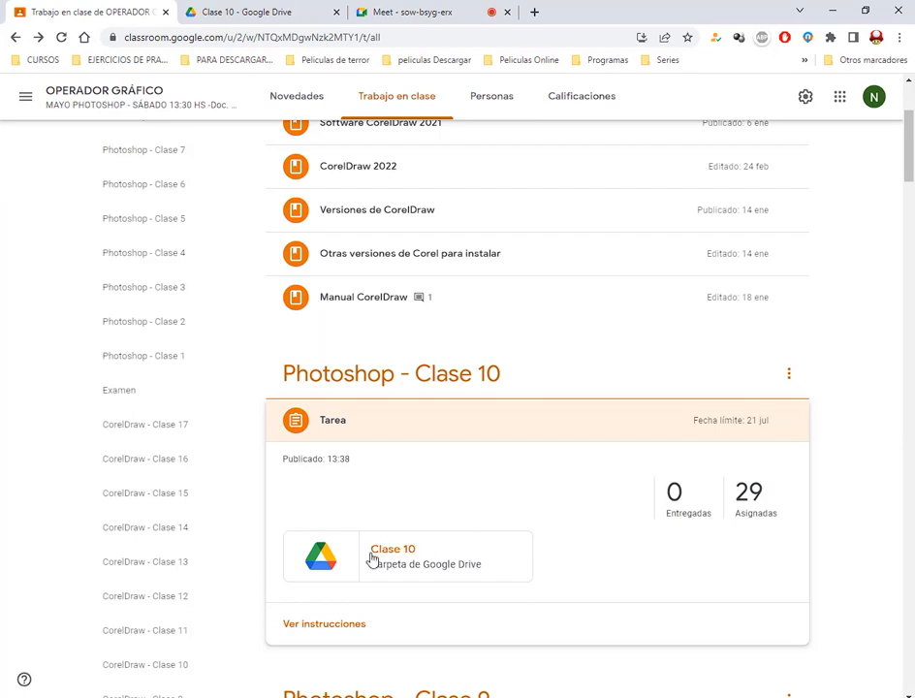
Step: Open the preview of Collage.jpg from the Clase 10 folder in Google Drive, checking back on the Meet call
click(258, 8)
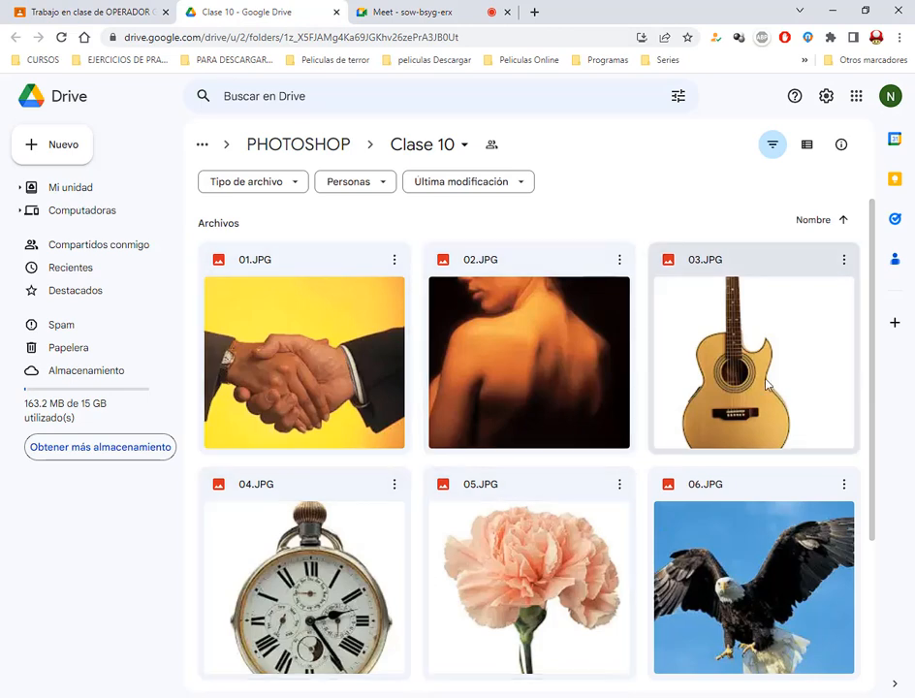
scroll(668, 378, down, 3)
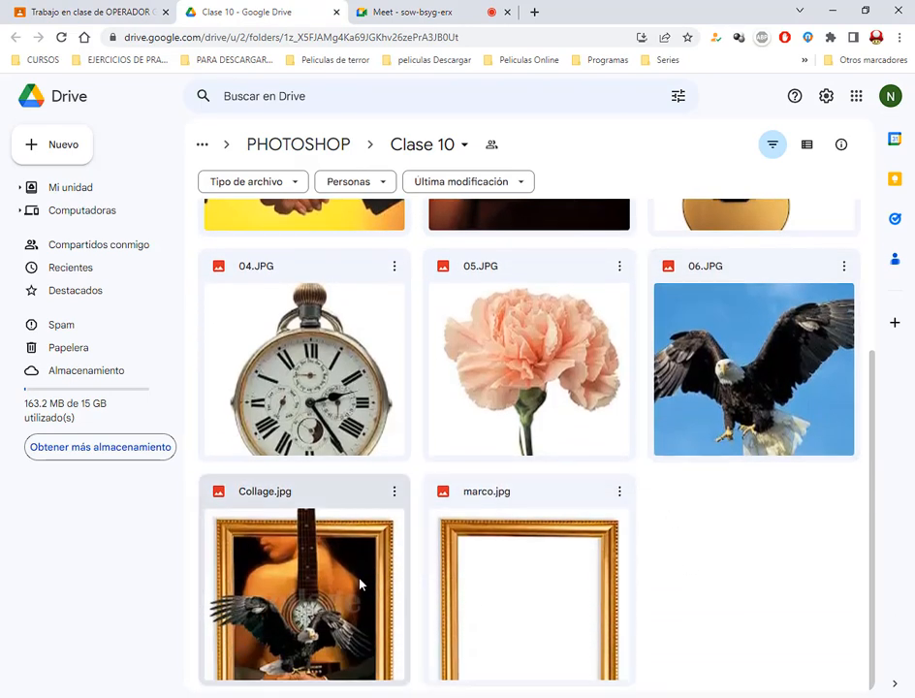
double_click(359, 583)
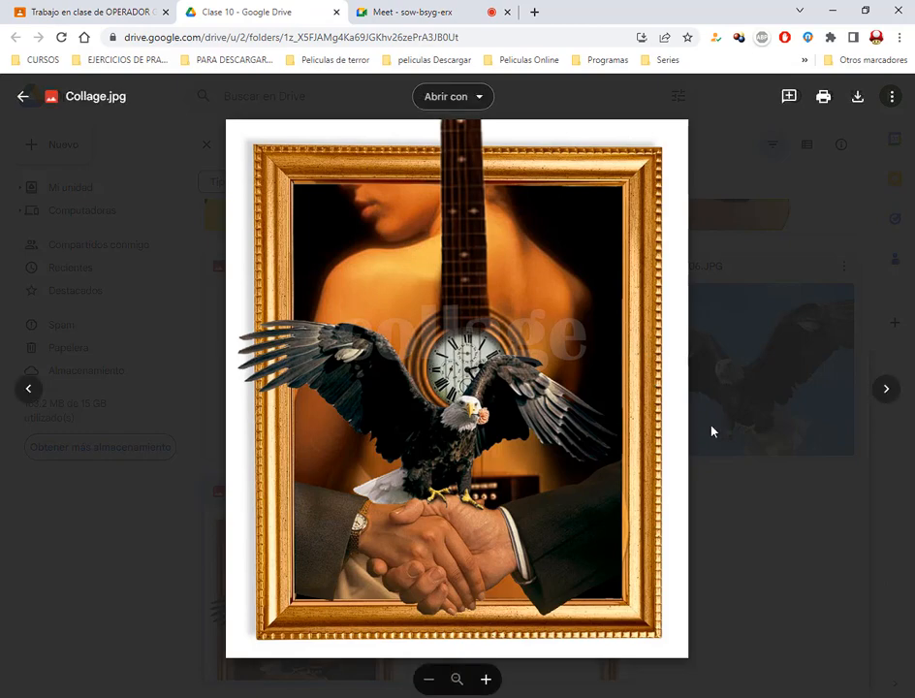
click(435, 19)
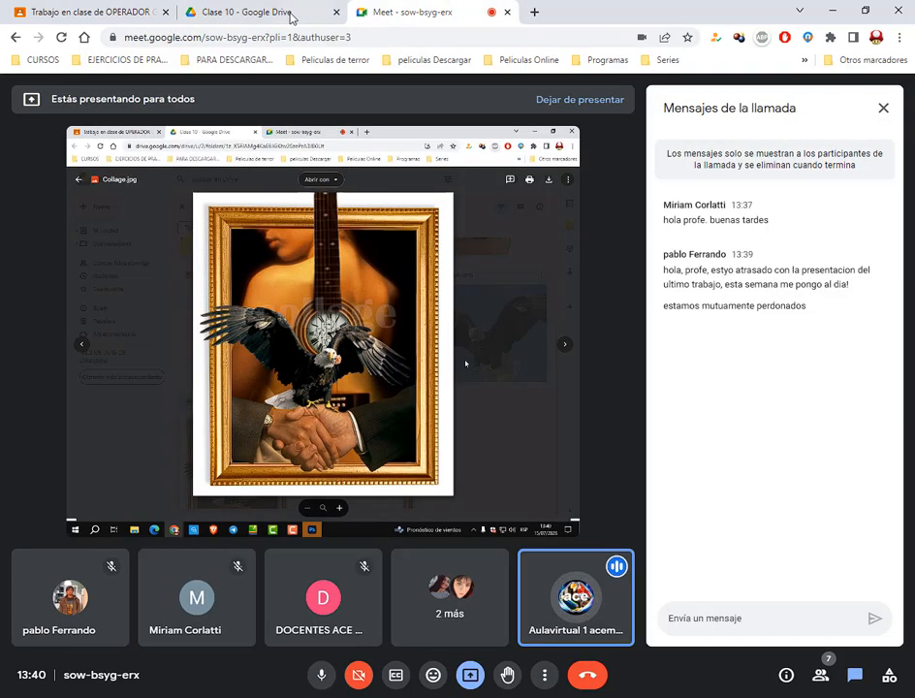
click(275, 12)
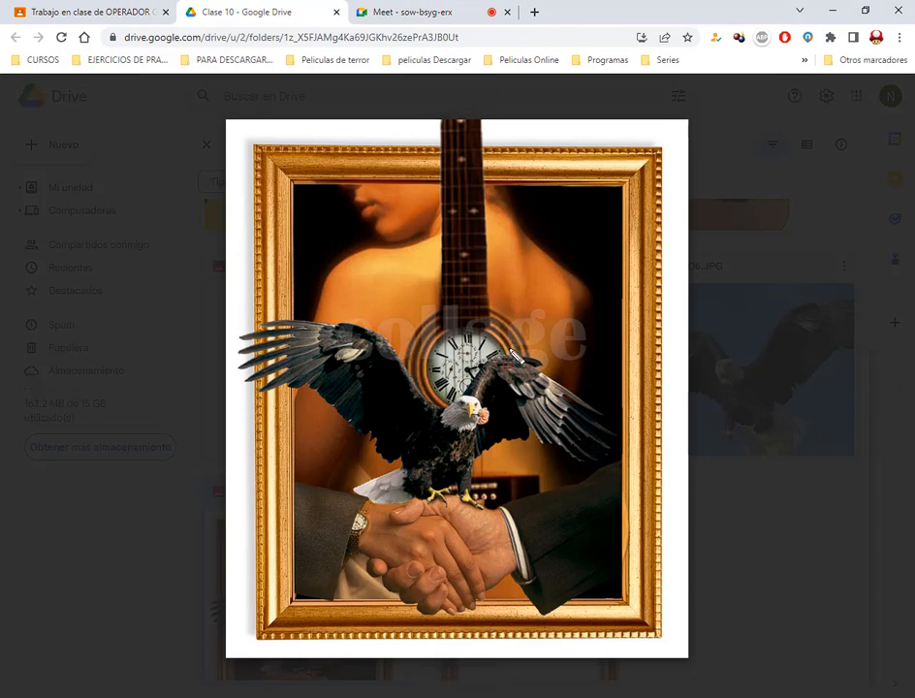
Step: Highlight the faint "collage" text across the image with a red rectangle and arrow, and clear the markings
mouse_move(327, 294)
mouse_down()
mouse_move(511, 337)
mouse_move(607, 393)
mouse_up()
drag(612, 246, 578, 316)
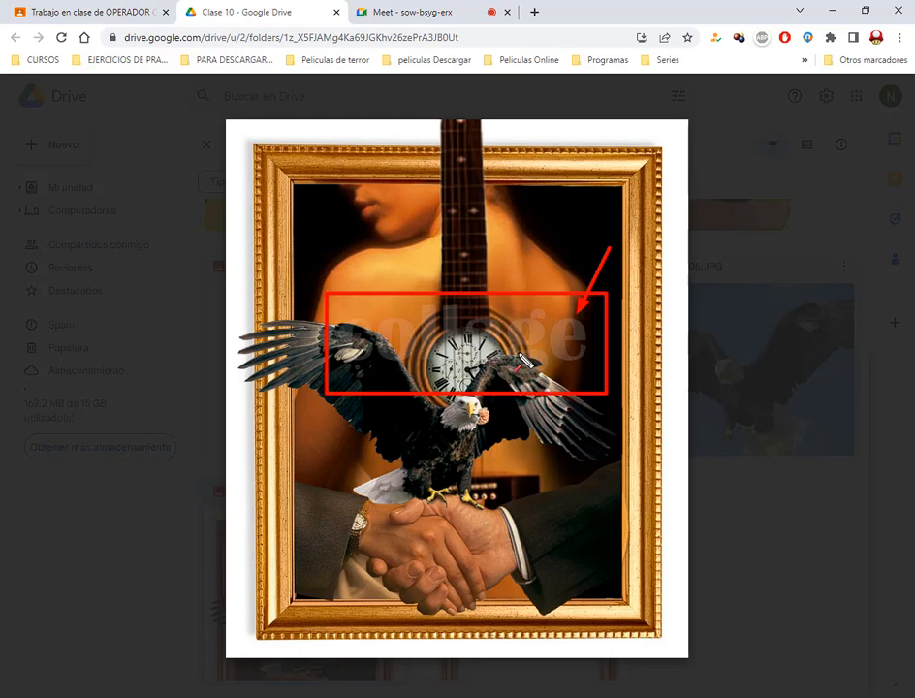
key(Escape)
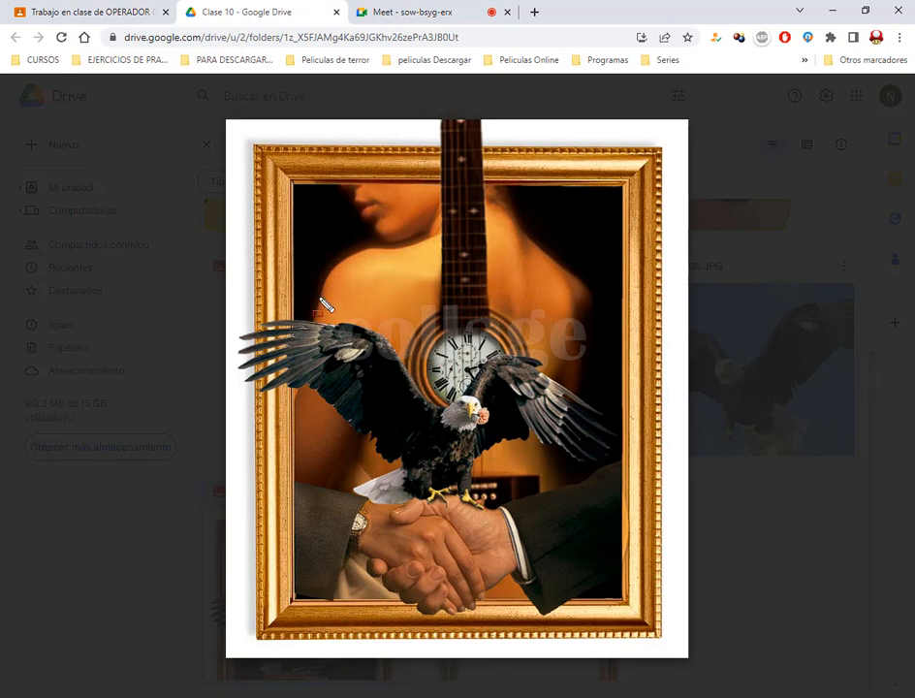
mouse_move(318, 293)
mouse_down()
mouse_move(649, 419)
mouse_move(616, 409)
mouse_up()
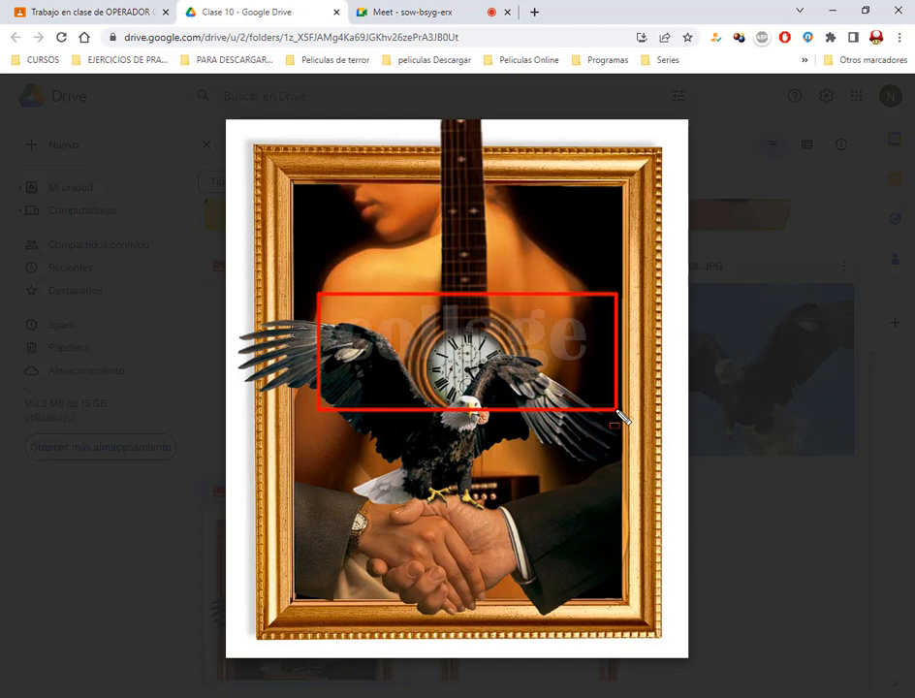
drag(629, 216, 593, 279)
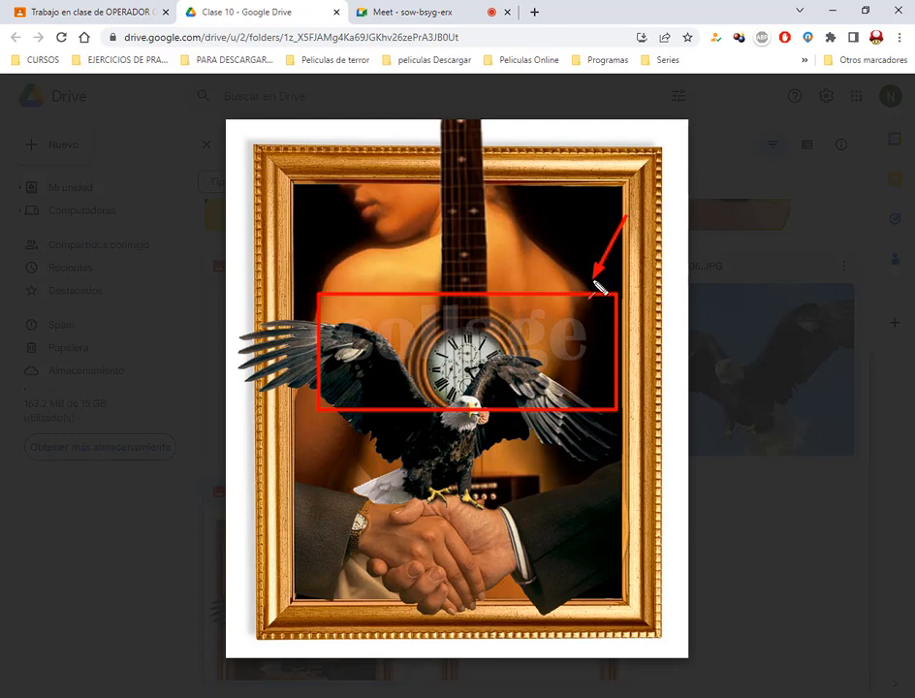
key(Escape)
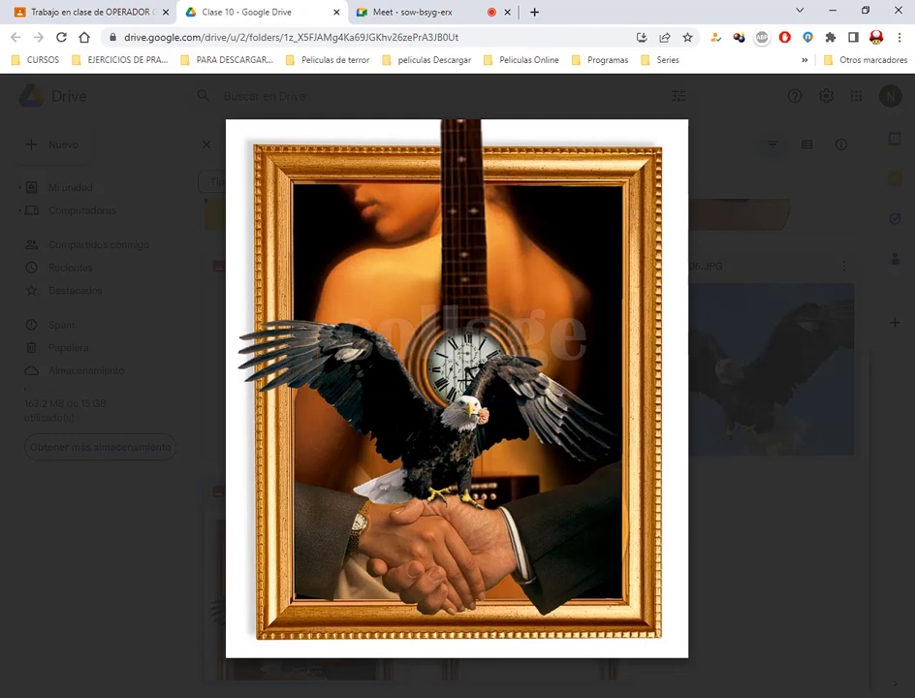
key(ctrl+2)
drag(389, 376, 397, 360)
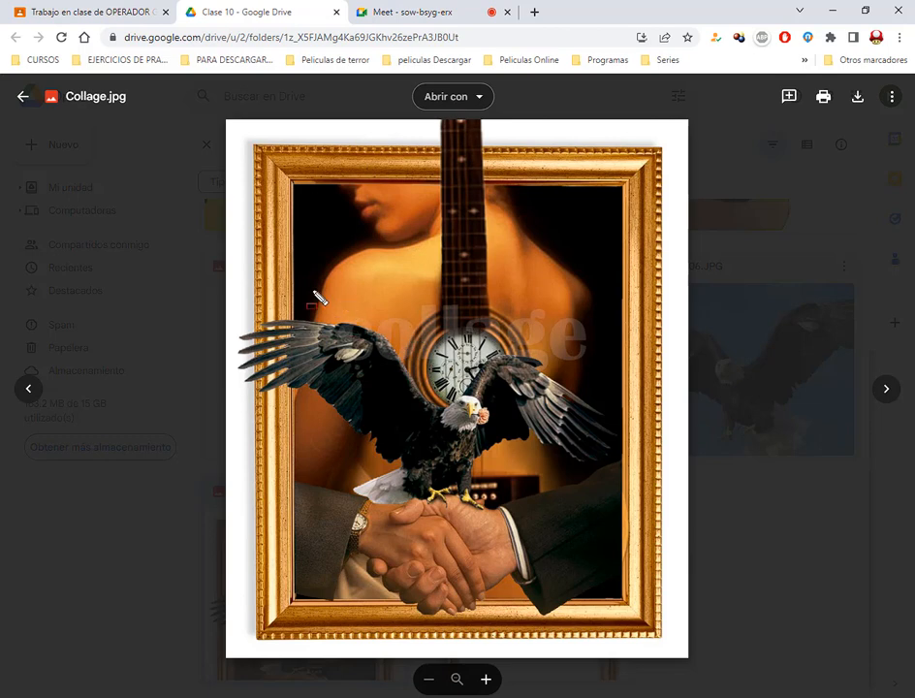
mouse_move(312, 289)
mouse_down()
mouse_move(585, 387)
mouse_move(606, 413)
mouse_up()
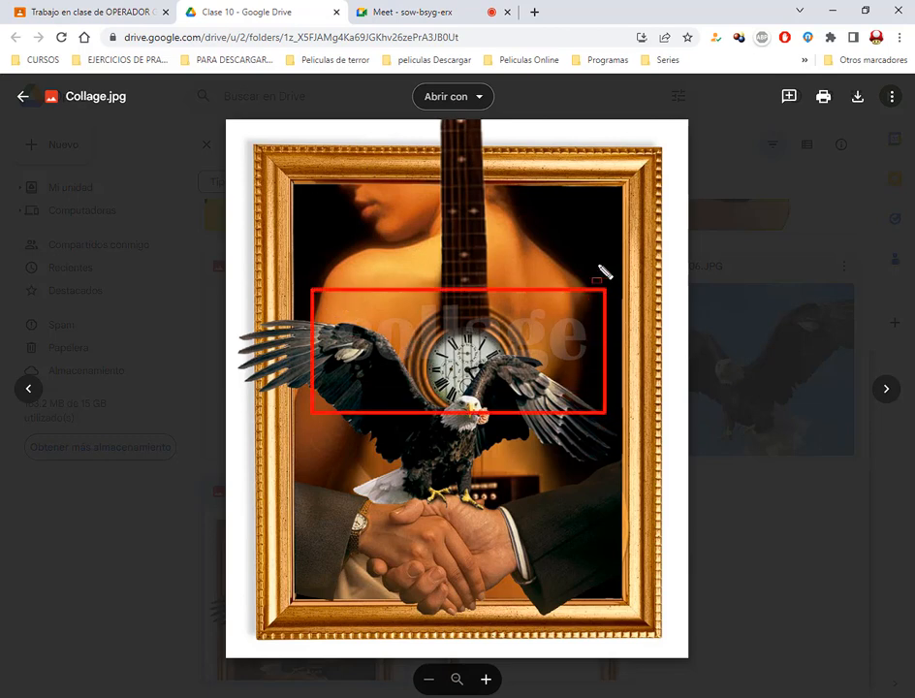
drag(608, 233, 579, 297)
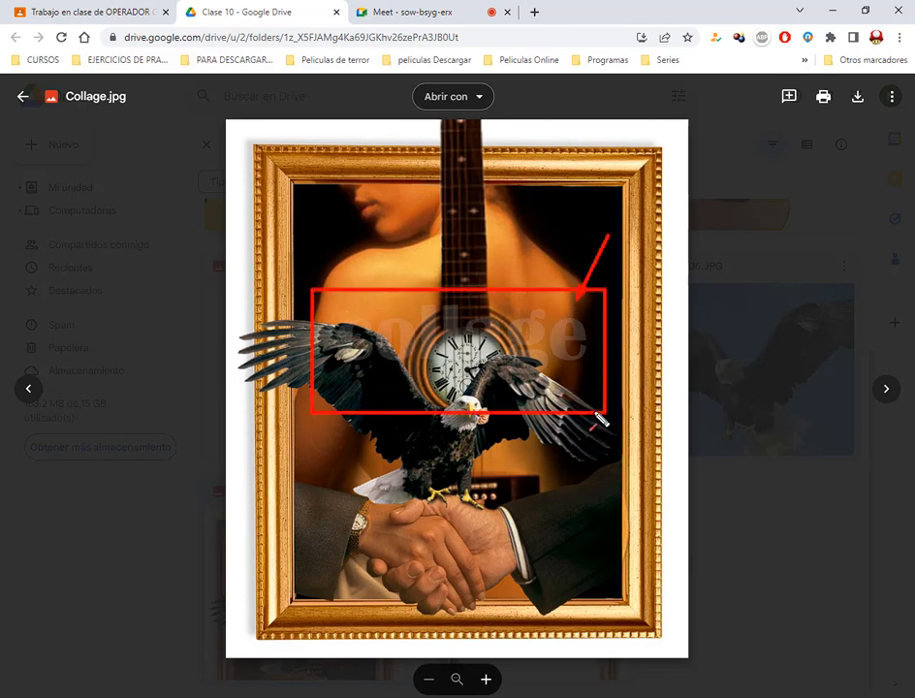
key(Escape)
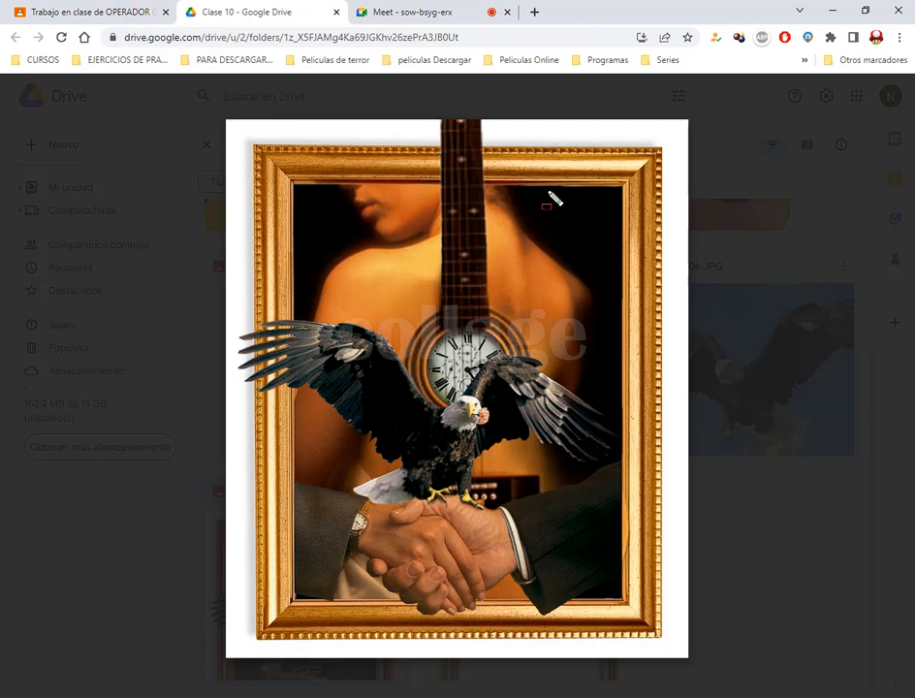
Step: Mark the upper-right corner inside the picture frame with a small red rectangle and an arrow, and clear them
drag(546, 190, 610, 215)
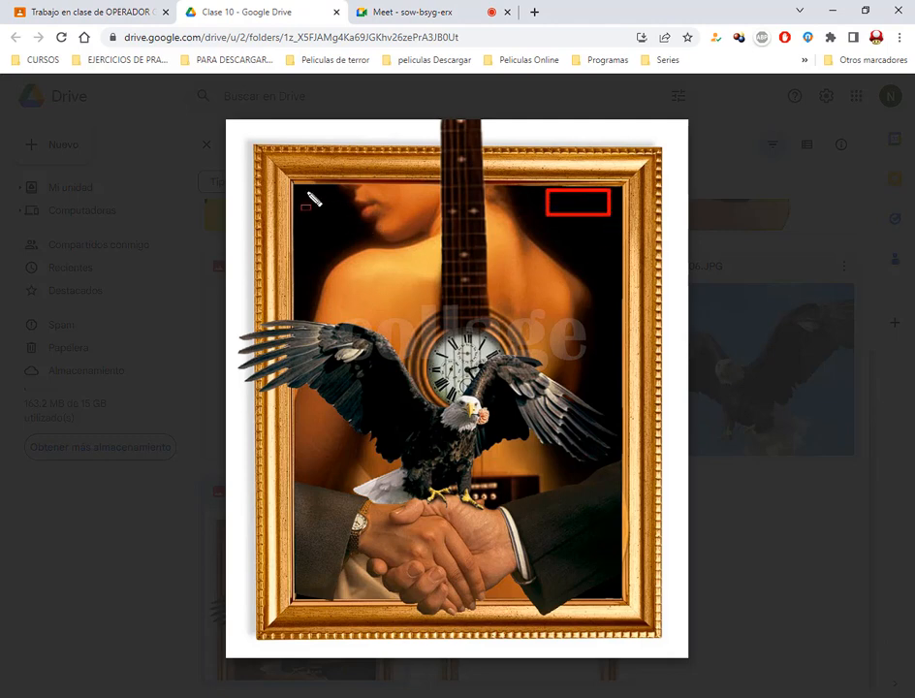
drag(595, 265, 596, 215)
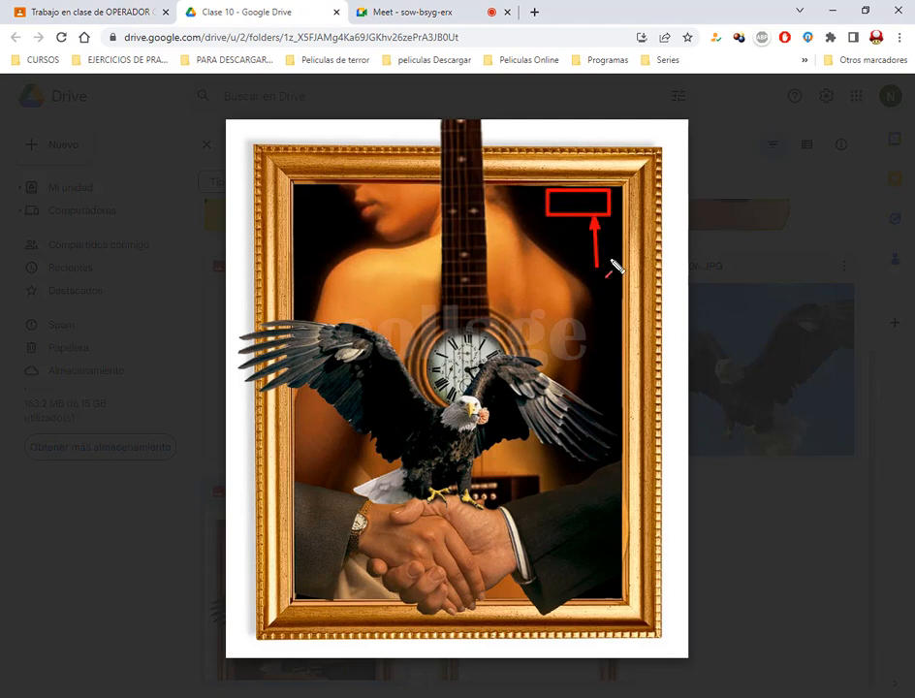
click(616, 294)
key(Escape)
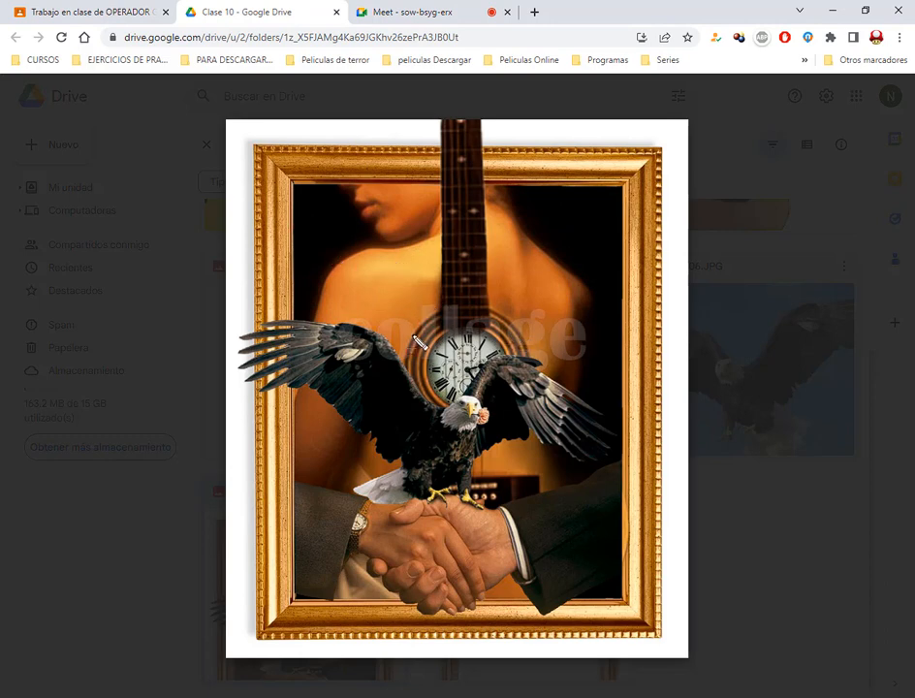
Step: Draw four small red rectangles on the collage and cross the framed area with two diagonal lines, and clear the markings
drag(312, 212, 355, 234)
mouse_move(465, 229)
mouse_down()
mouse_move(499, 242)
mouse_move(508, 232)
mouse_move(581, 233)
mouse_up()
drag(324, 283, 349, 296)
drag(351, 314, 364, 303)
drag(293, 187, 611, 586)
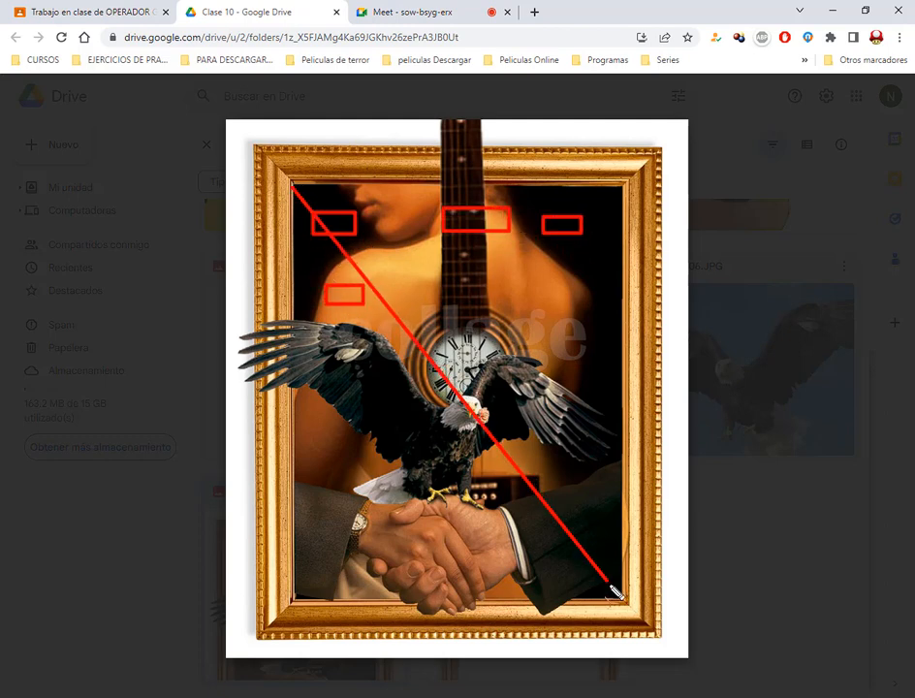
drag(620, 187, 301, 607)
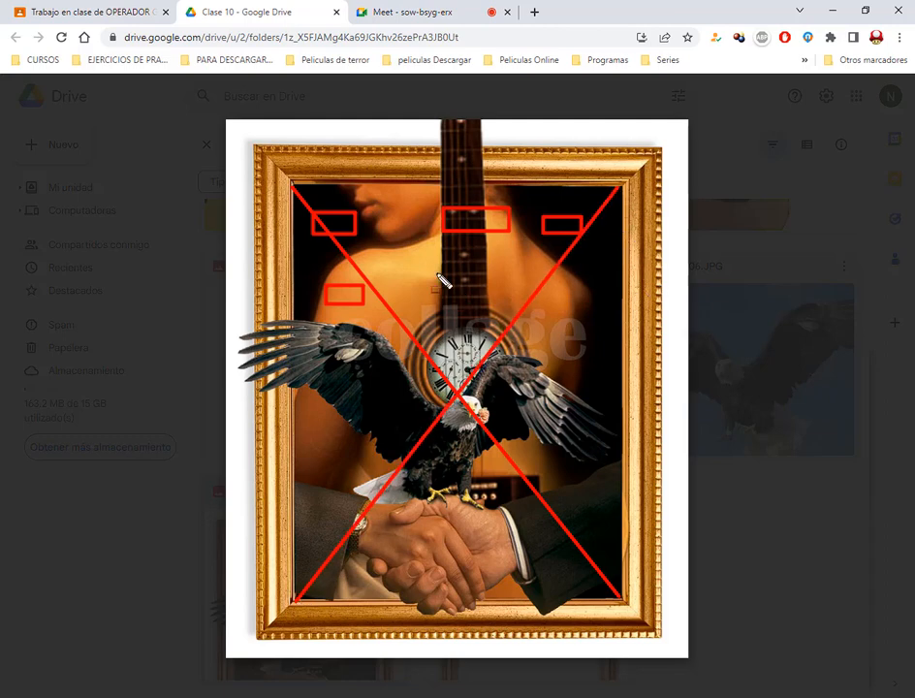
key(Escape)
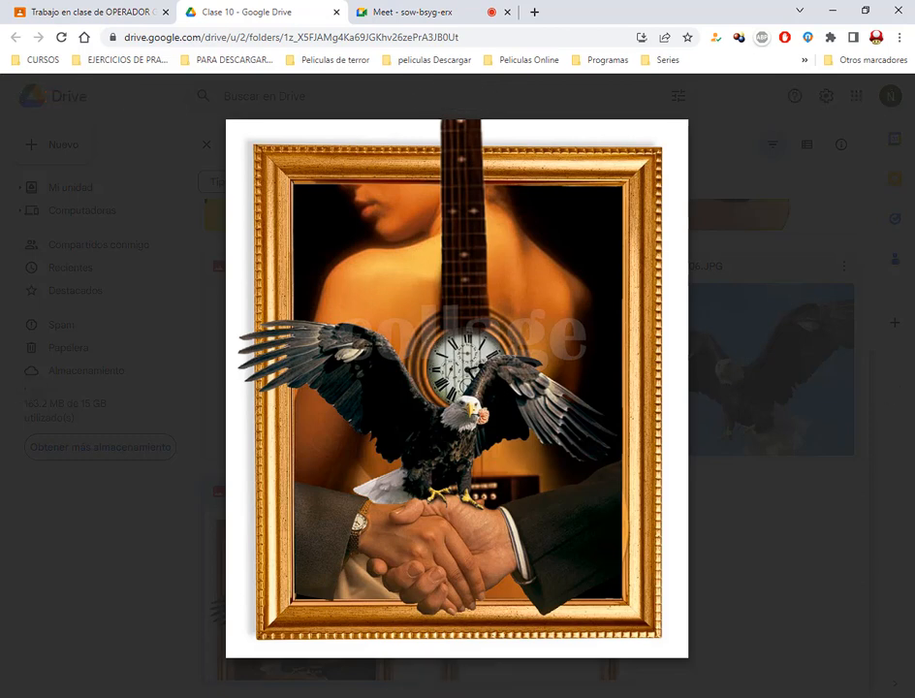
Step: Outline the translucent "collage" lettering with a red rectangle, point an arrow at it, and clear the annotations
drag(331, 291, 600, 391)
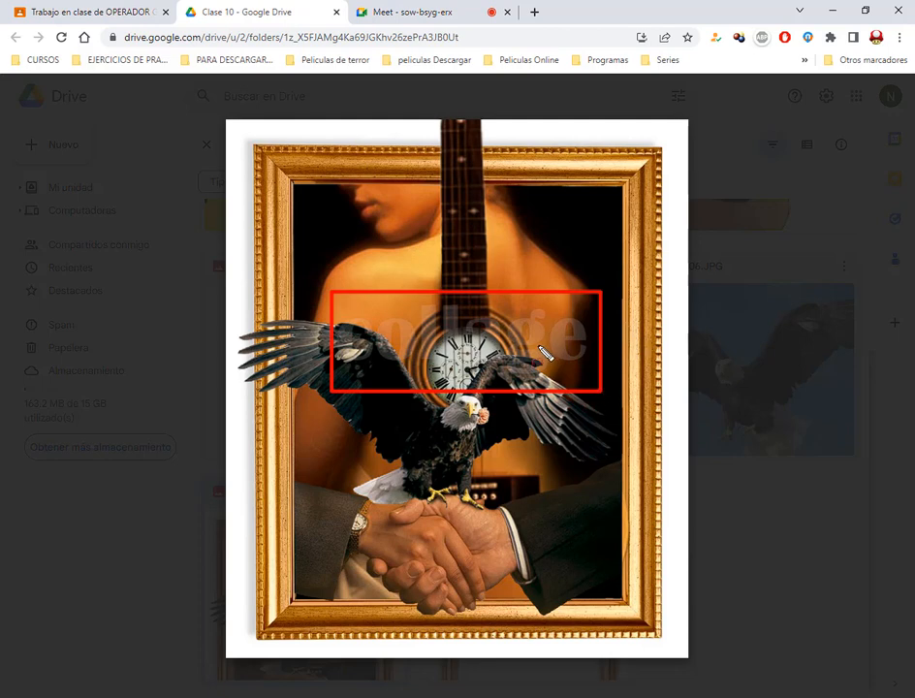
drag(541, 233, 525, 289)
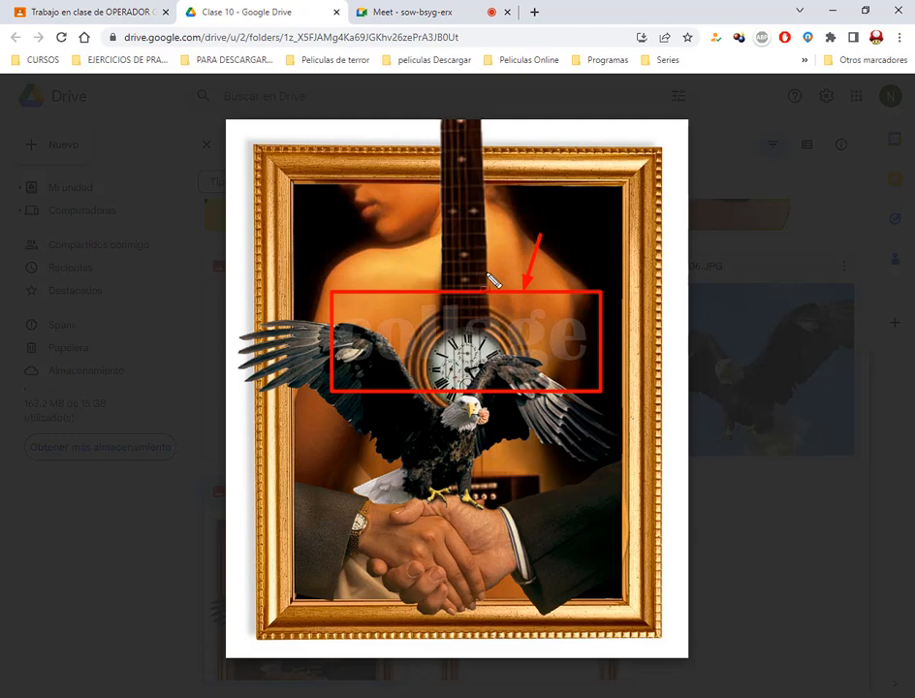
key(Escape)
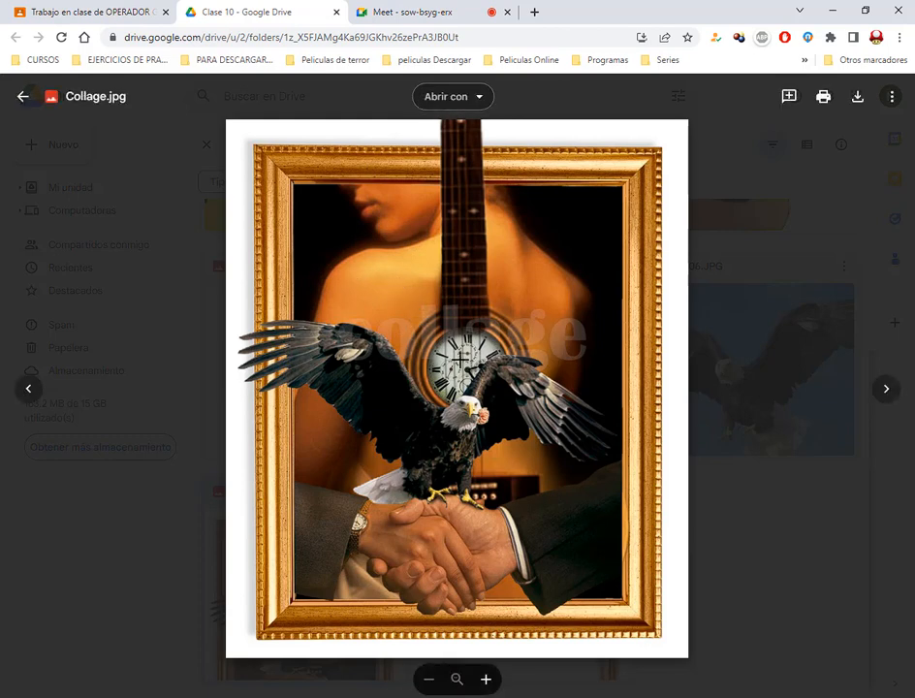
drag(329, 298, 608, 404)
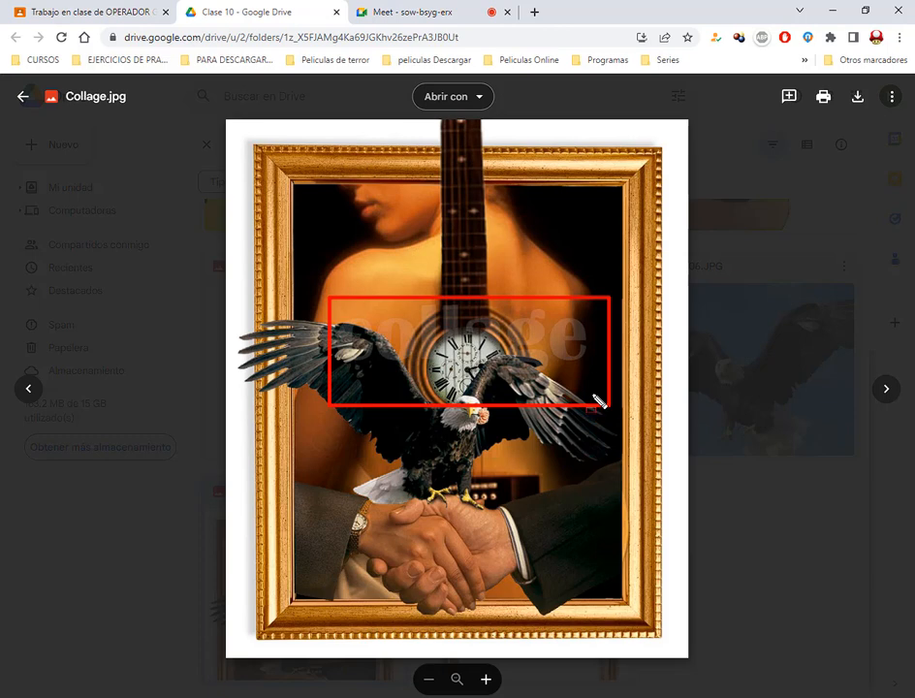
key(Escape)
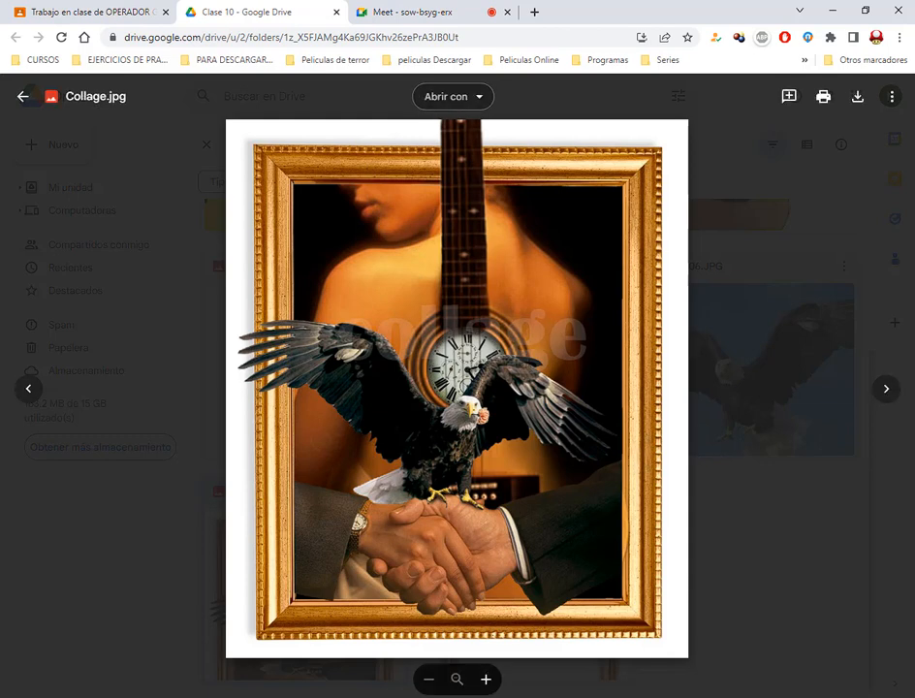
drag(334, 296, 601, 390)
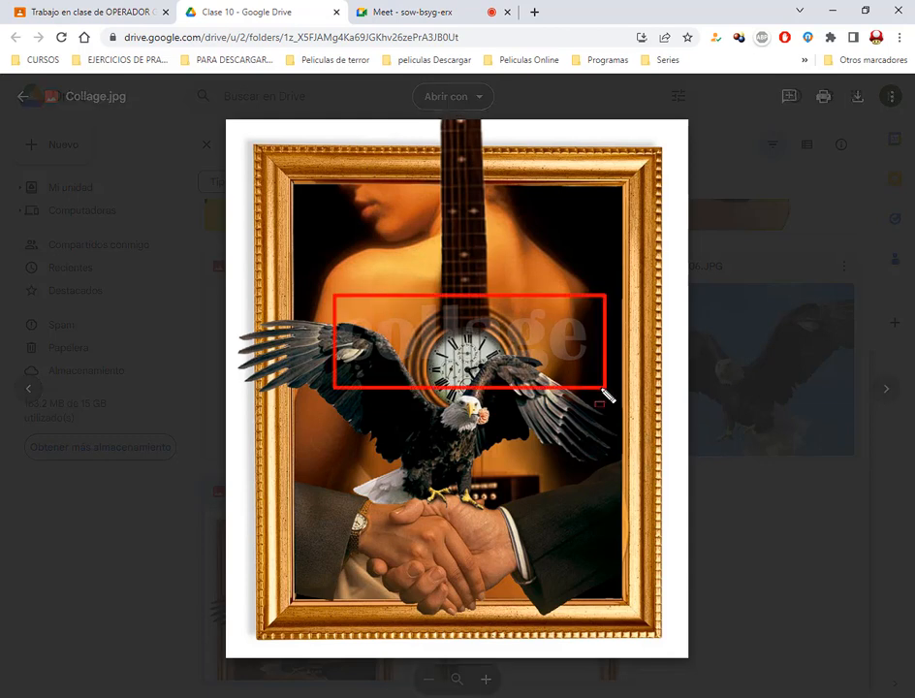
key(Escape)
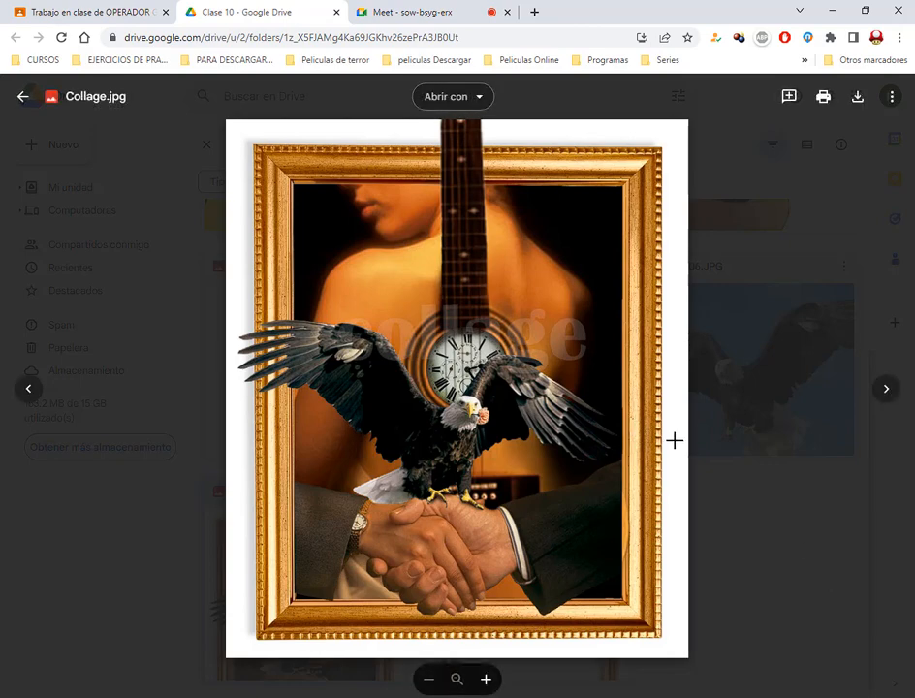
Step: Close the Collage.jpg preview, check the Meet chat, and return to the source images in the Clase 10 folder
click(758, 524)
scroll(790, 555, up, 3)
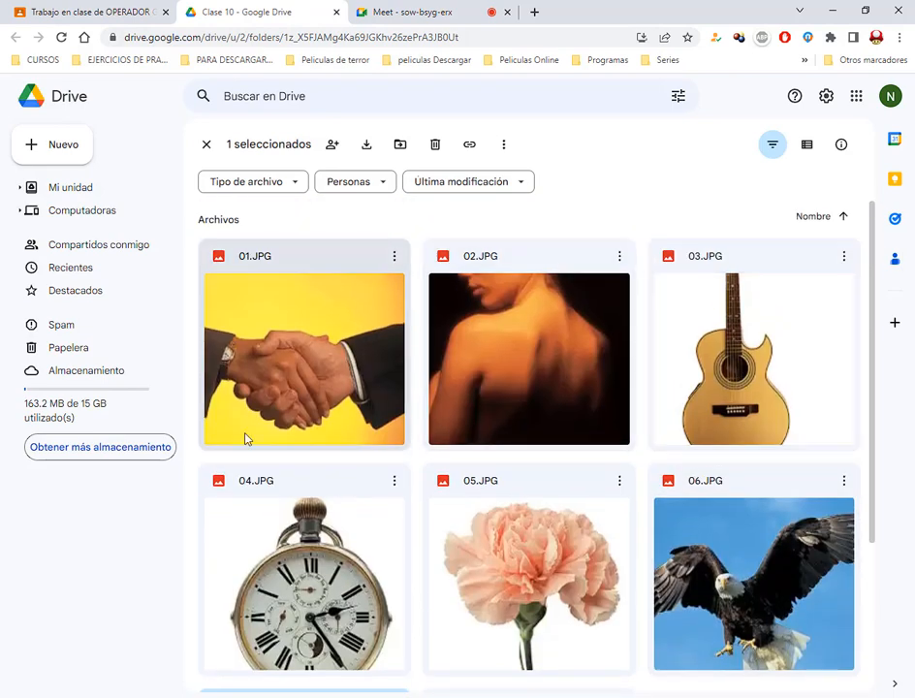
click(422, 10)
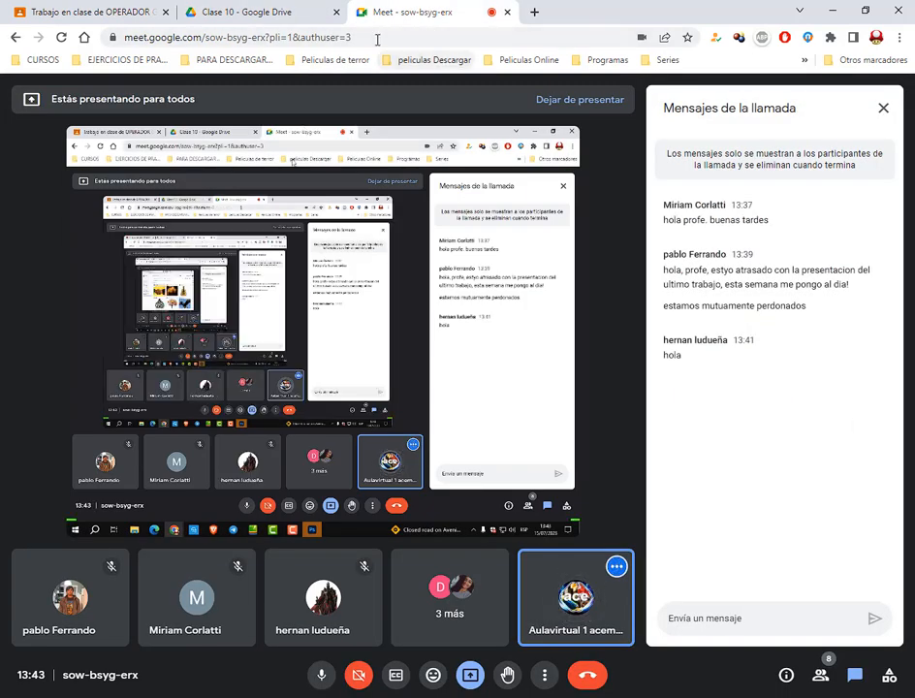
click(294, 10)
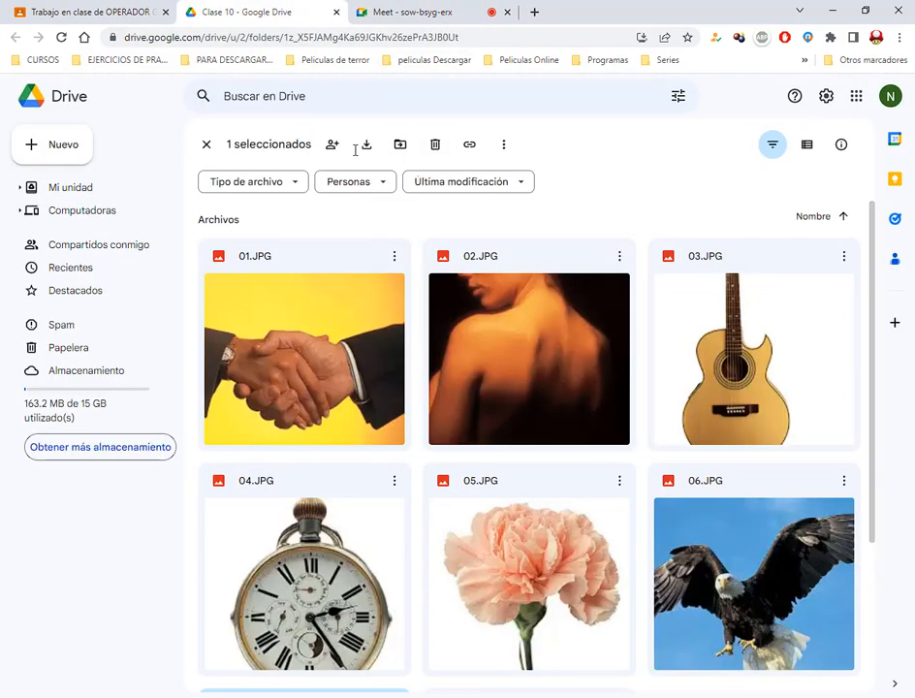
Step: Download all eight images of the Clase 10 folder together, dismiss the download notices, and clear the selection
scroll(762, 457, down, 3)
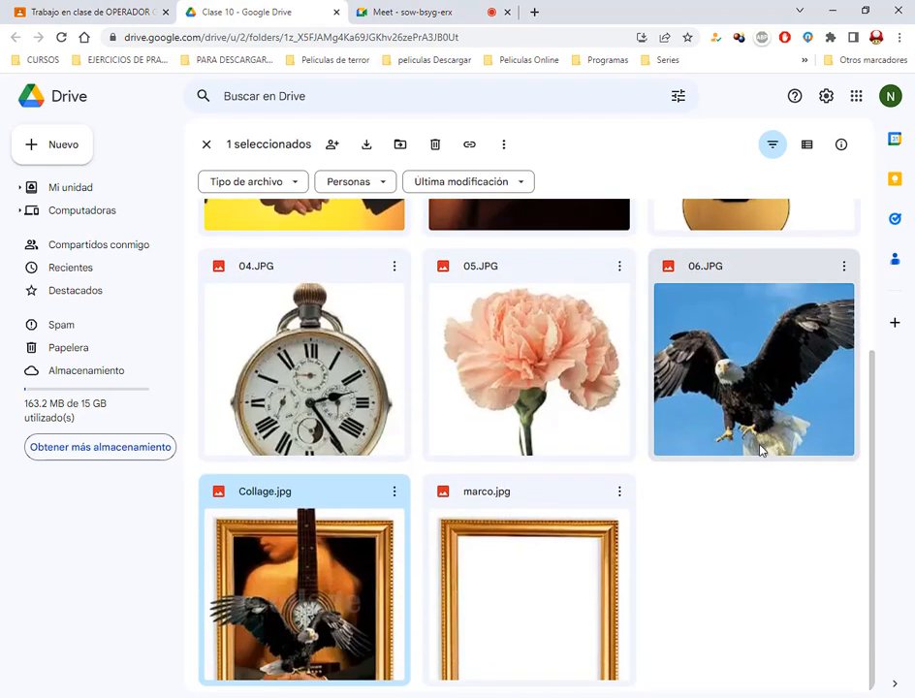
scroll(705, 558, up, 1)
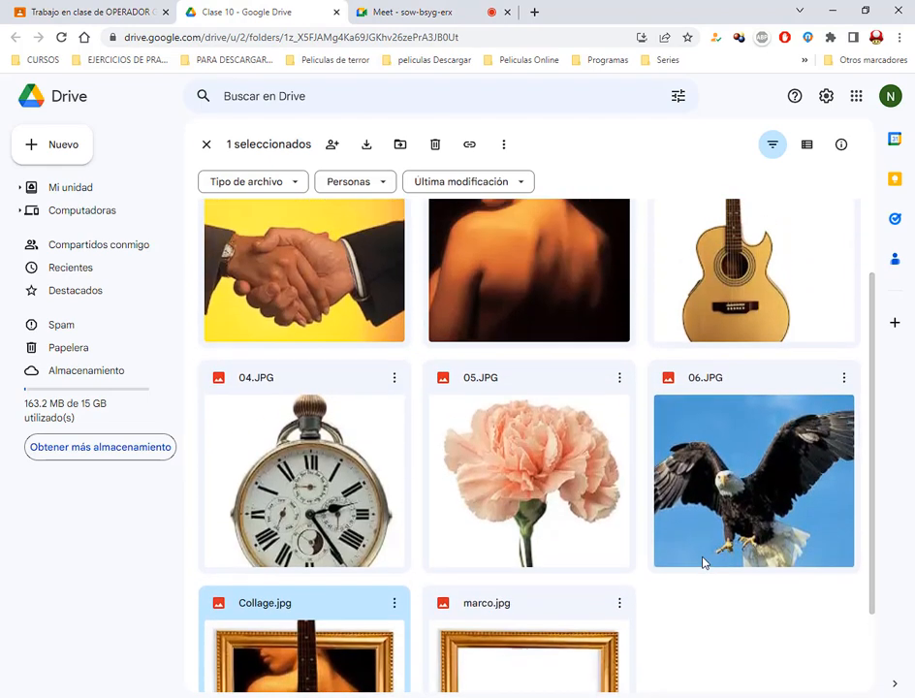
scroll(704, 562, up, 2)
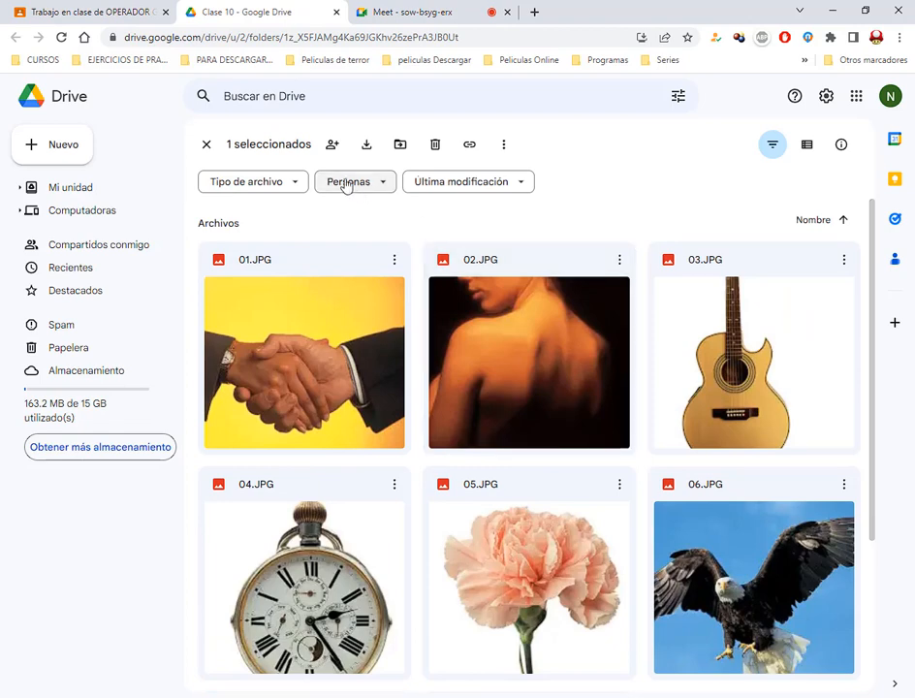
click(423, 223)
scroll(551, 384, down, 3)
mouse_move(789, 615)
mouse_down()
mouse_move(457, 380)
mouse_move(317, 232)
mouse_move(252, 193)
mouse_up()
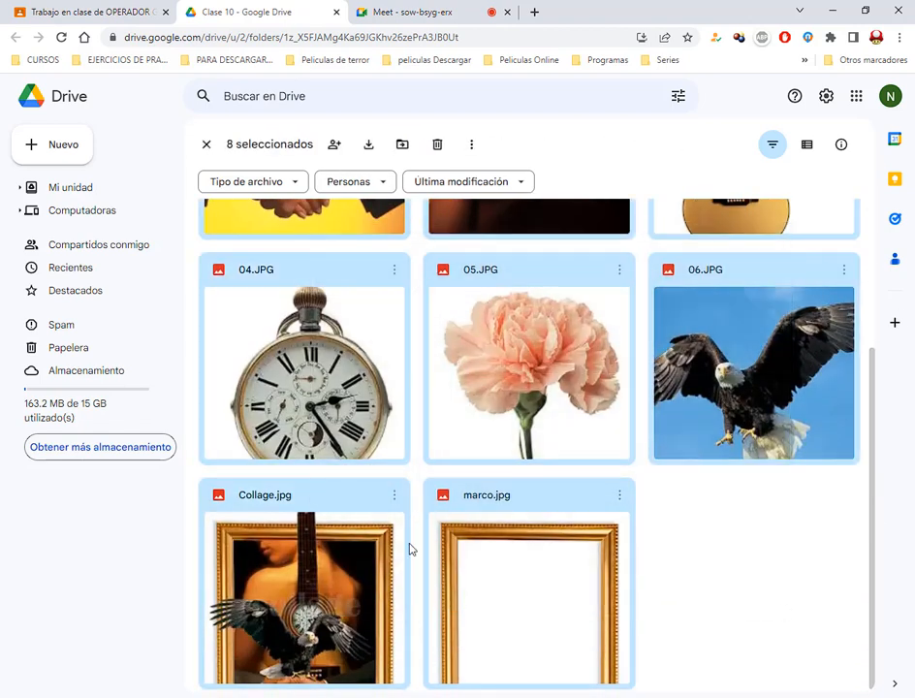
right_click(548, 543)
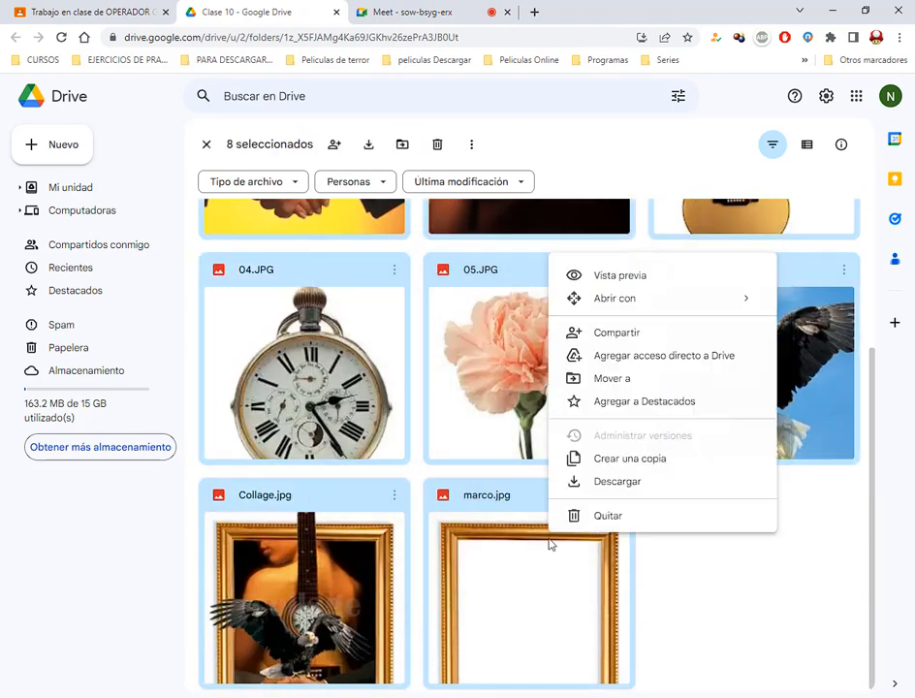
click(638, 481)
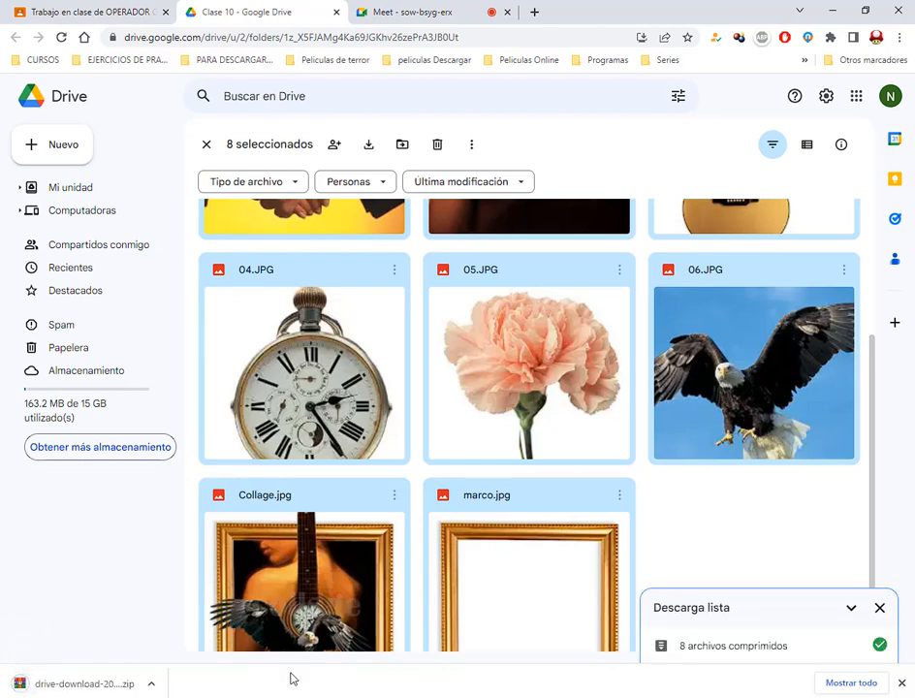
click(879, 608)
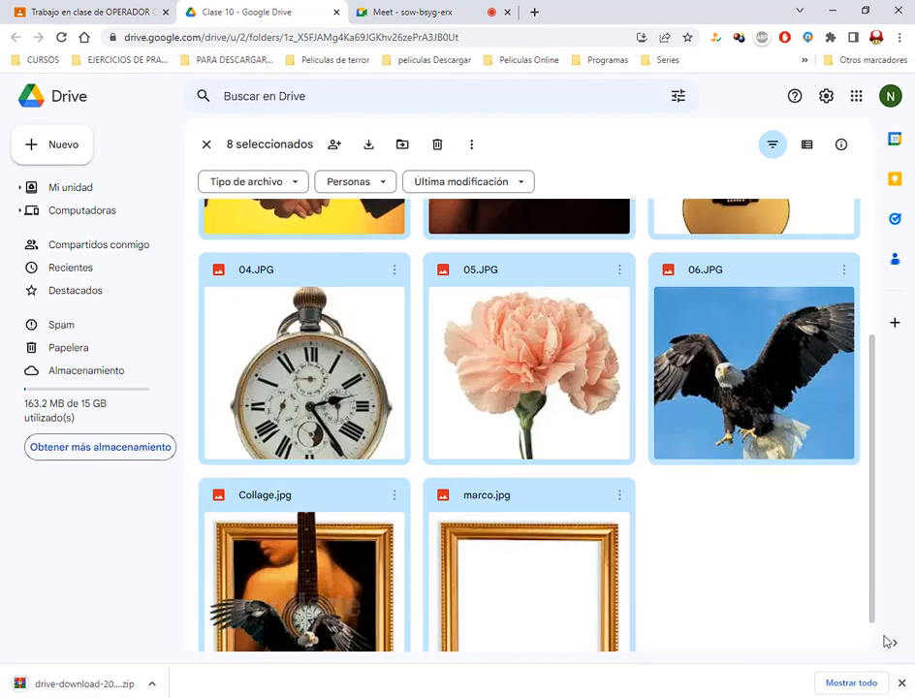
click(902, 684)
click(752, 591)
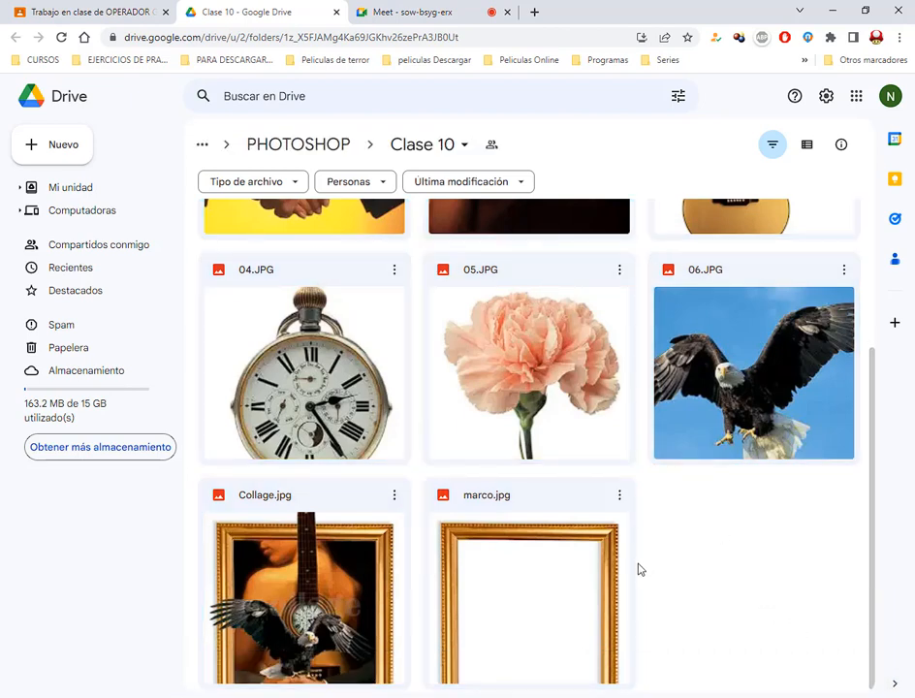
Step: Show the individual file options for 01.JPG and 02.JPG, dismiss them unused, and view the remaining source images
scroll(304, 314, up, 3)
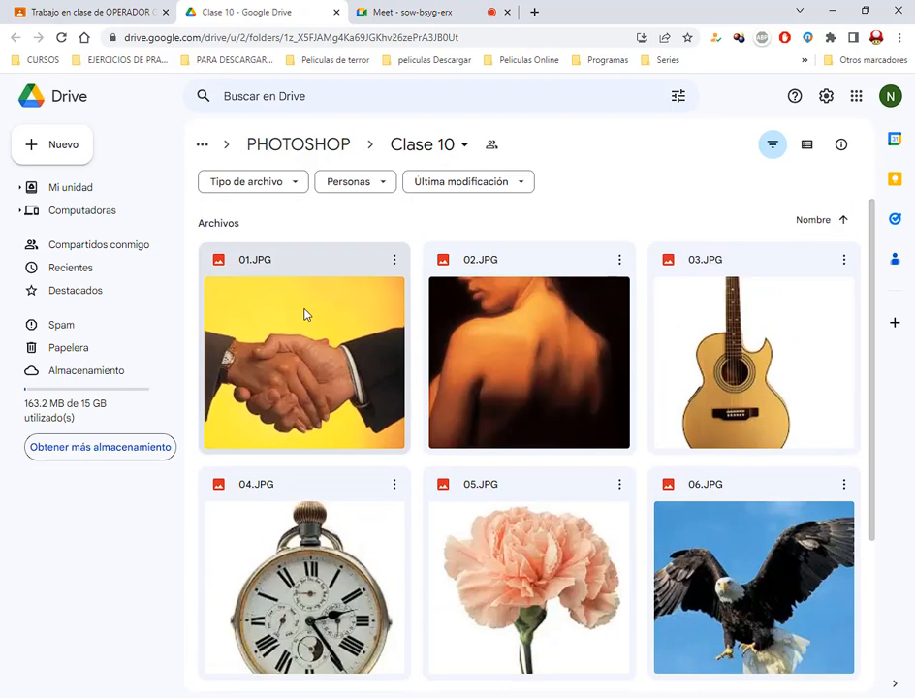
right_click(344, 381)
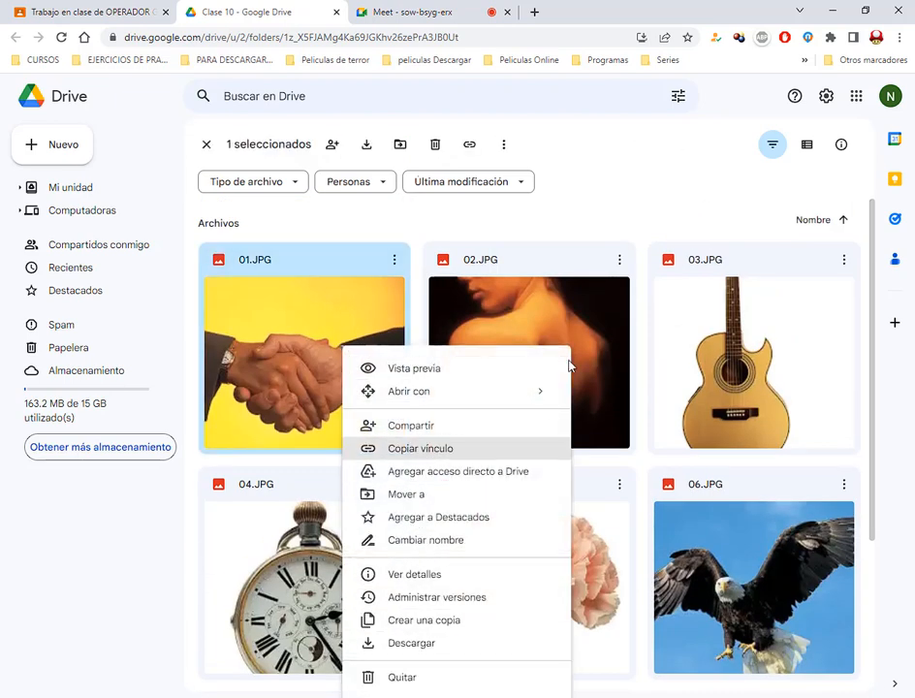
click(603, 222)
right_click(521, 323)
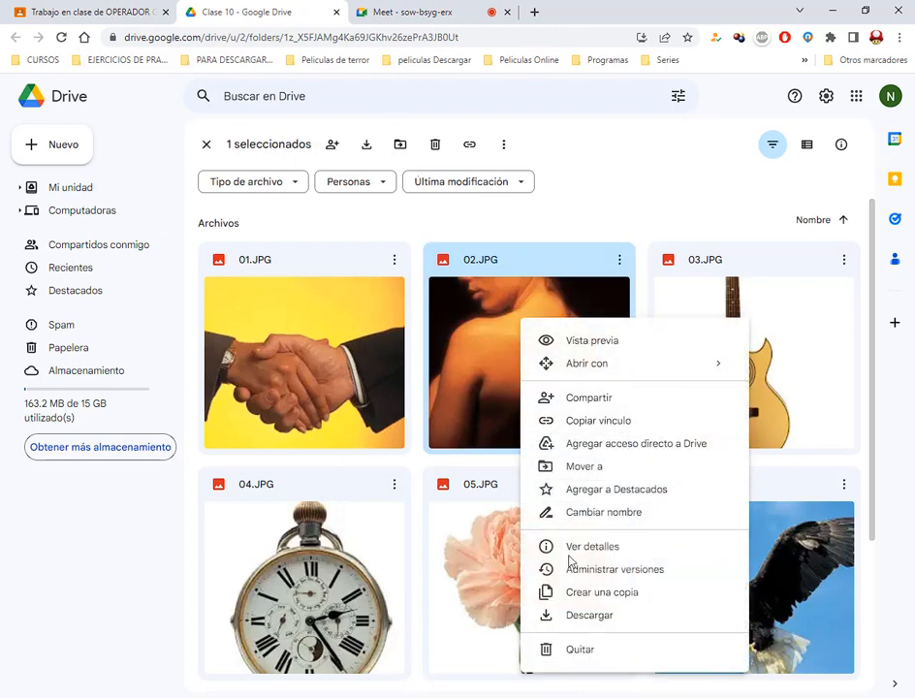
click(681, 204)
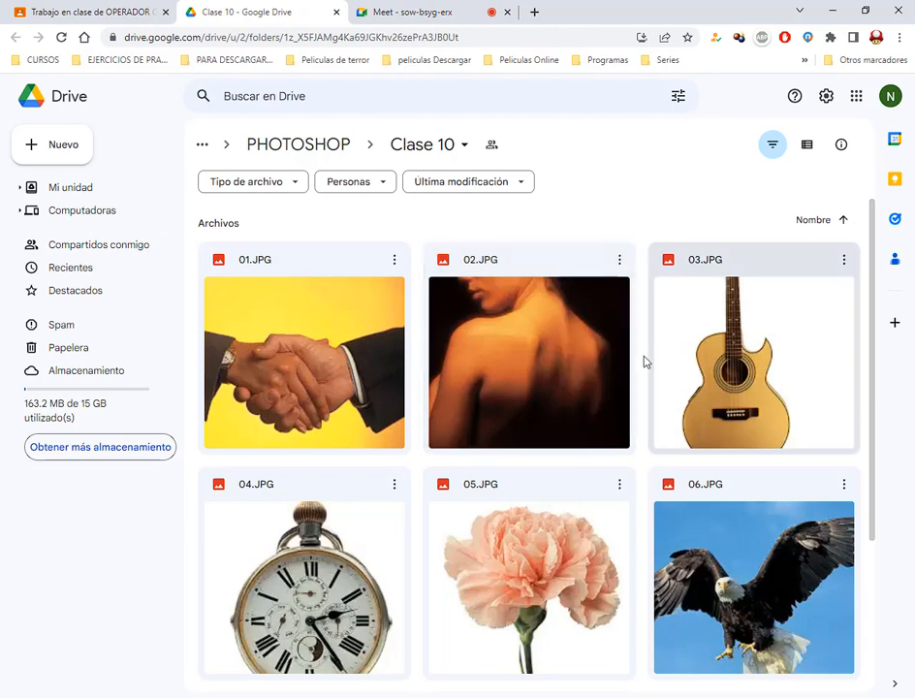
scroll(772, 663, down, 3)
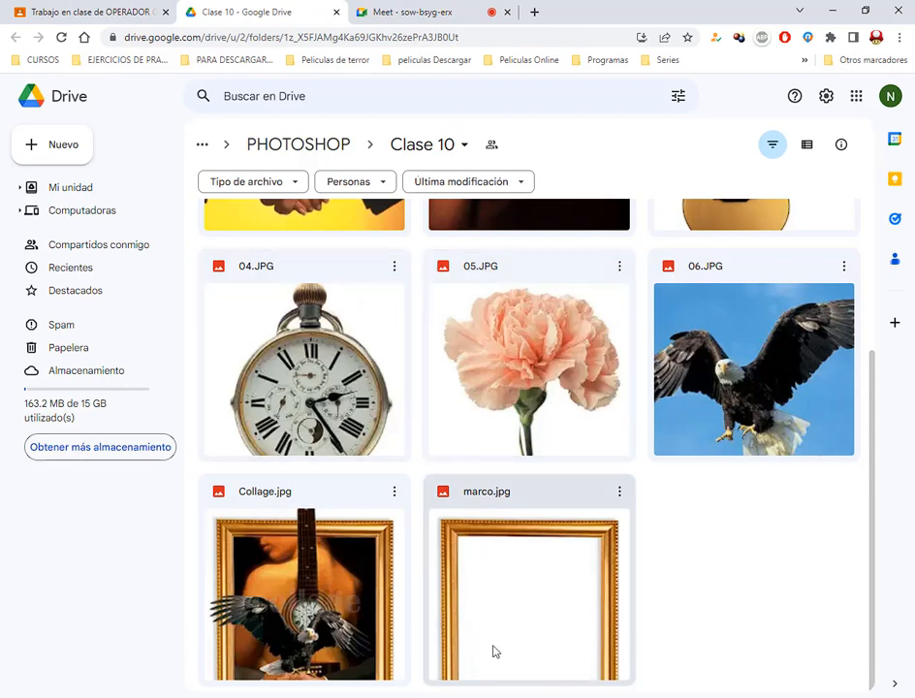
Step: Switch to File Explorer and extract drive-download-20230715T164322Z-001.zip from Descargas into its own folder, confirming the default extraction options
click(182, 697)
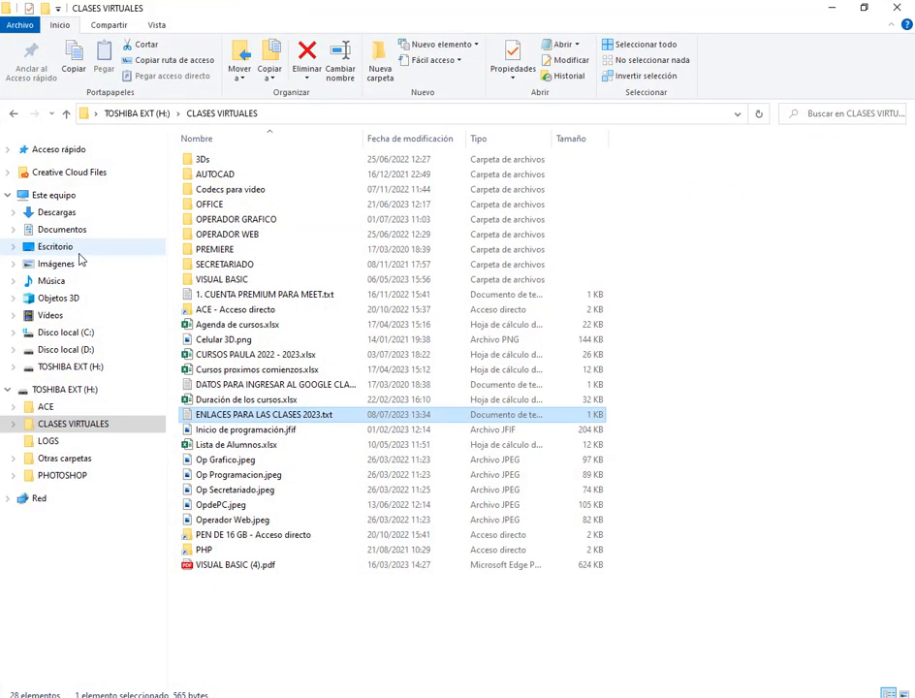
click(58, 212)
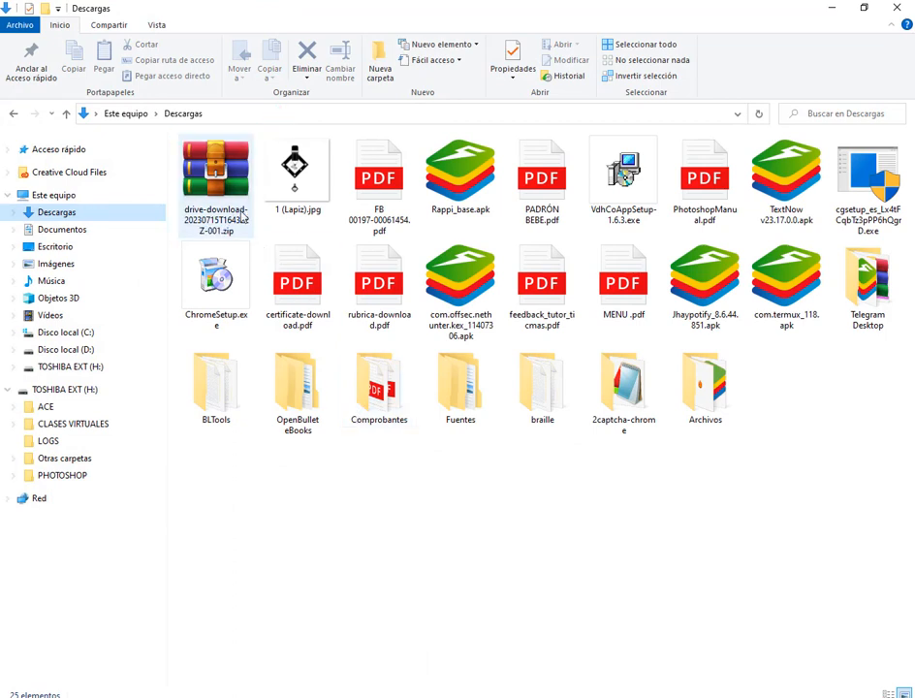
click(219, 176)
right_click(220, 179)
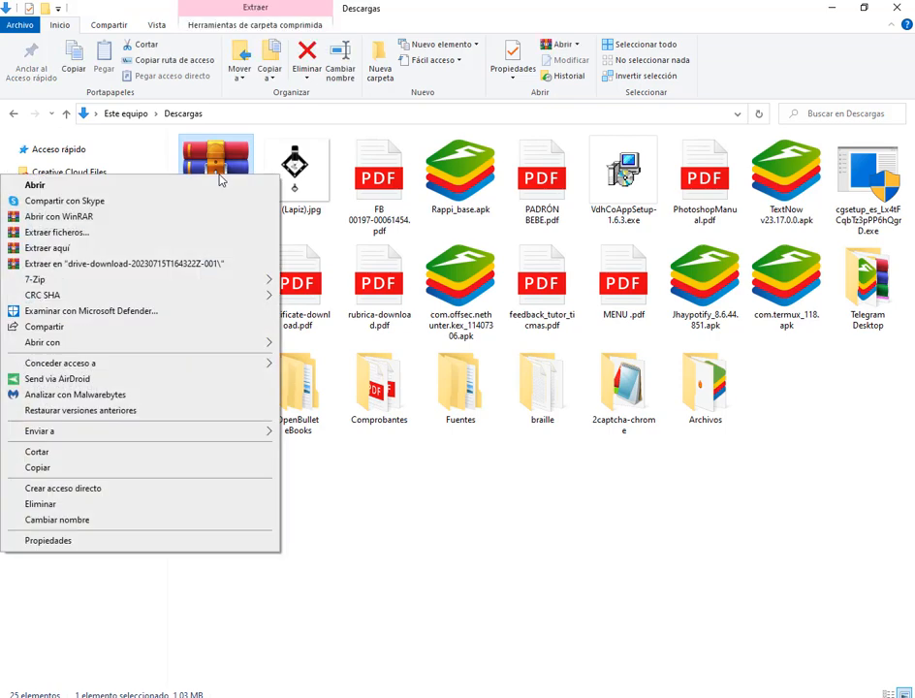
click(80, 237)
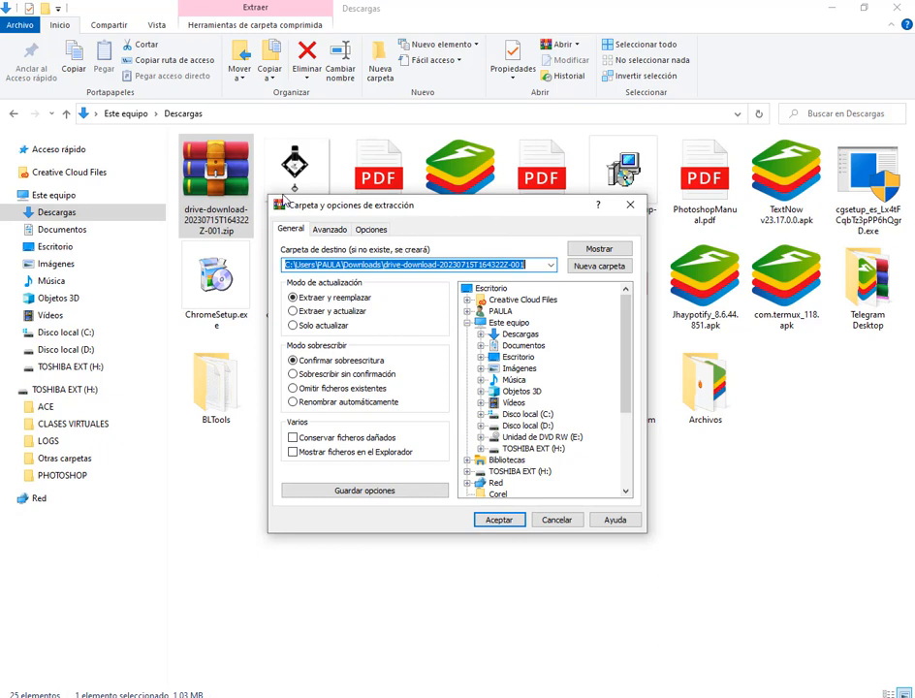
mouse_move(269, 193)
mouse_down()
mouse_move(607, 289)
mouse_move(662, 545)
mouse_up()
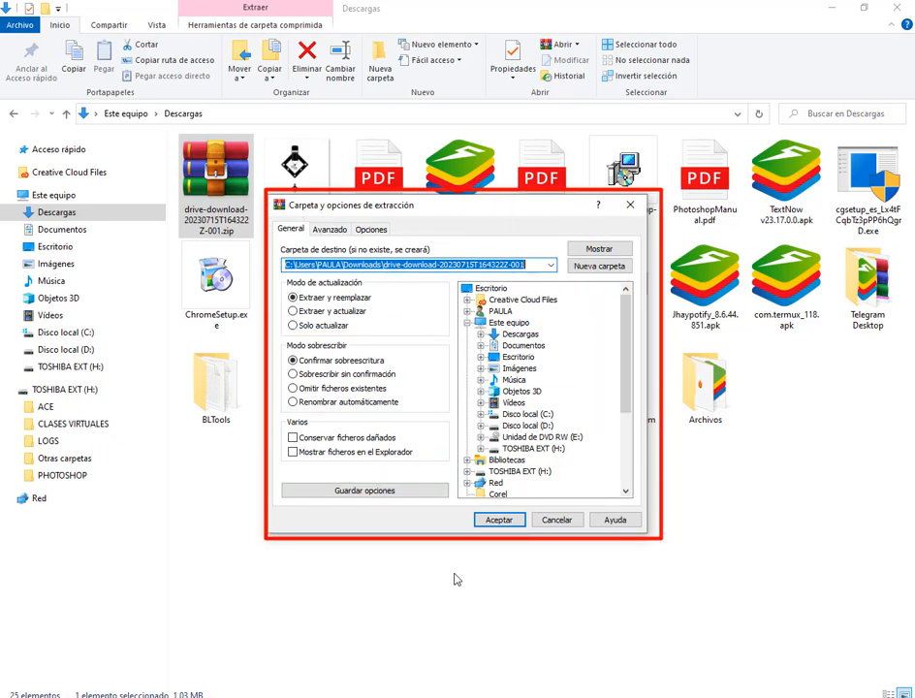
click(496, 519)
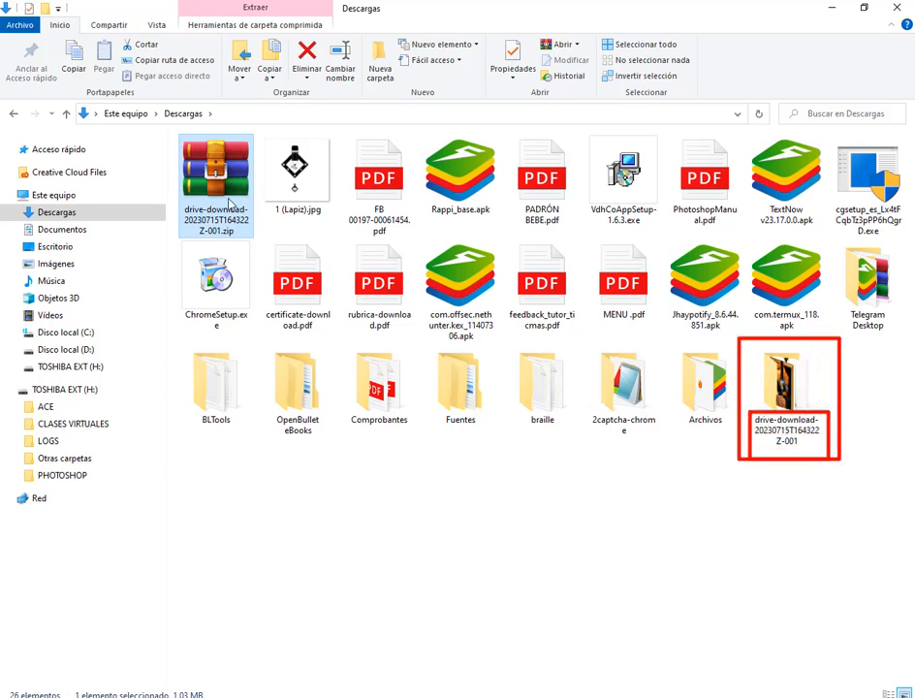
ctrl+click(786, 428)
click(690, 533)
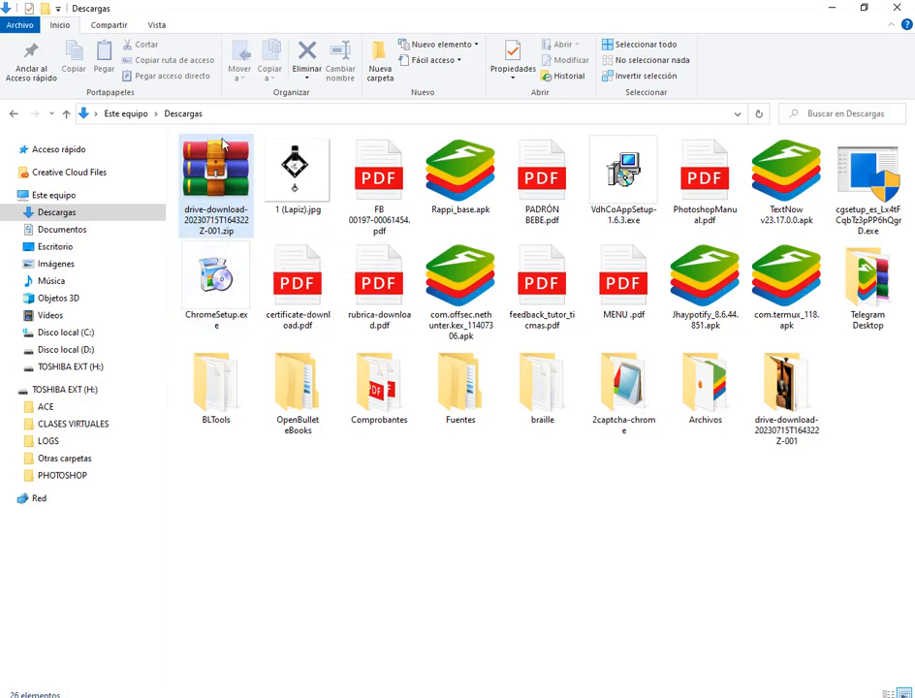
Step: View the contents of the downloaded zip in WinRAR, outline the image list with a red rectangle, and close the archive
double_click(209, 170)
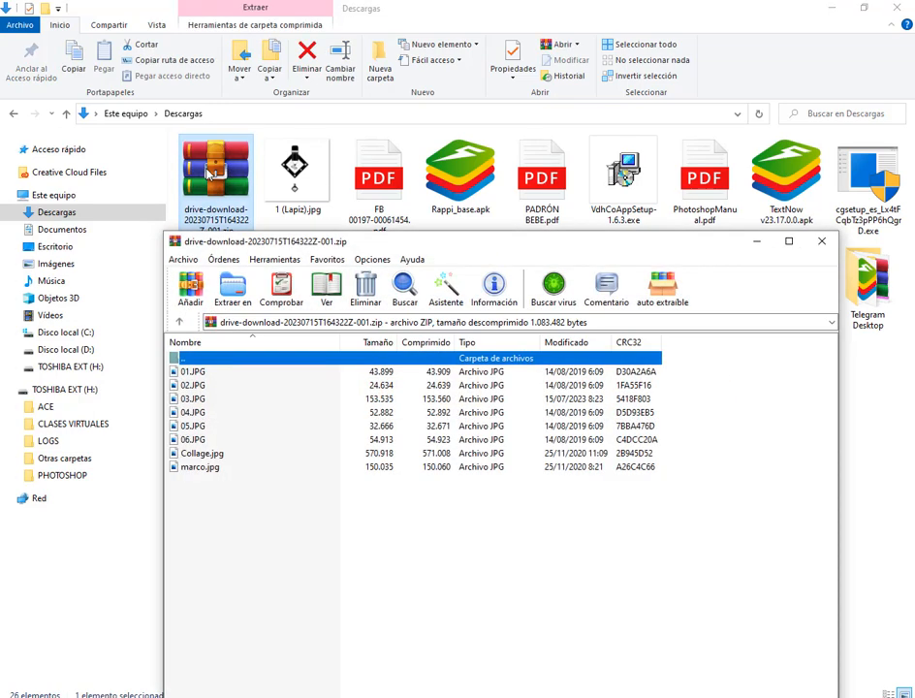
mouse_move(381, 247)
mouse_down()
mouse_move(369, 171)
mouse_move(356, 167)
mouse_up()
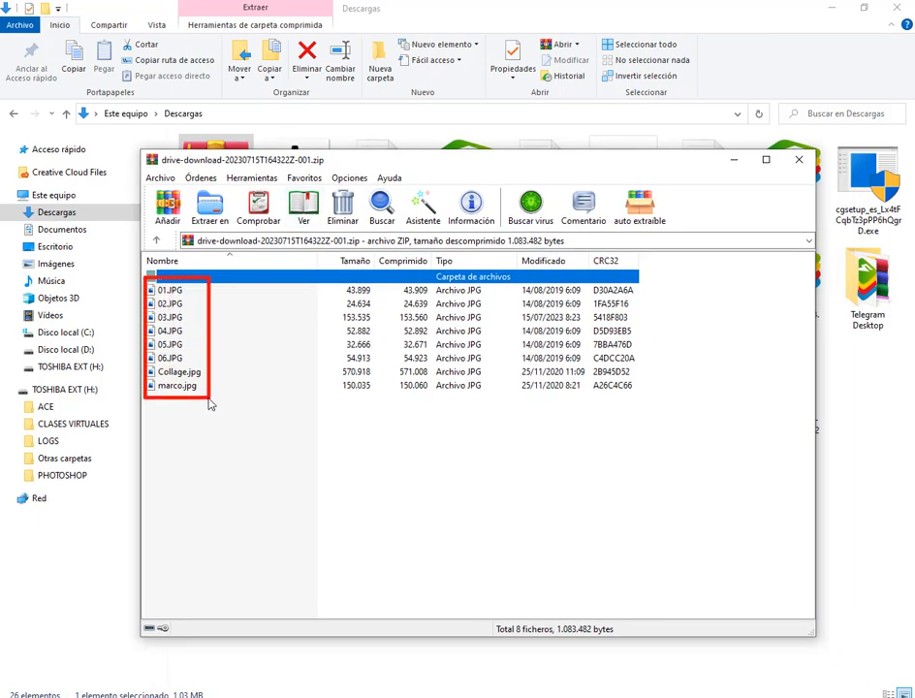
click(799, 161)
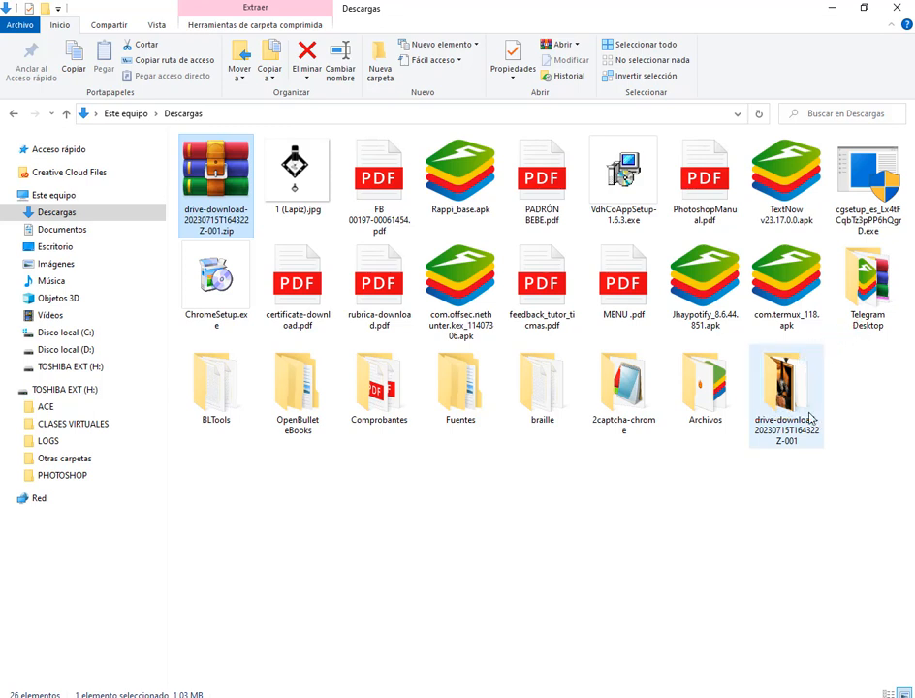
Step: Open the extracted drive-download folder, outline its images with a red rectangle, clear the marking, and point out Collage.jpg
click(780, 387)
double_click(780, 387)
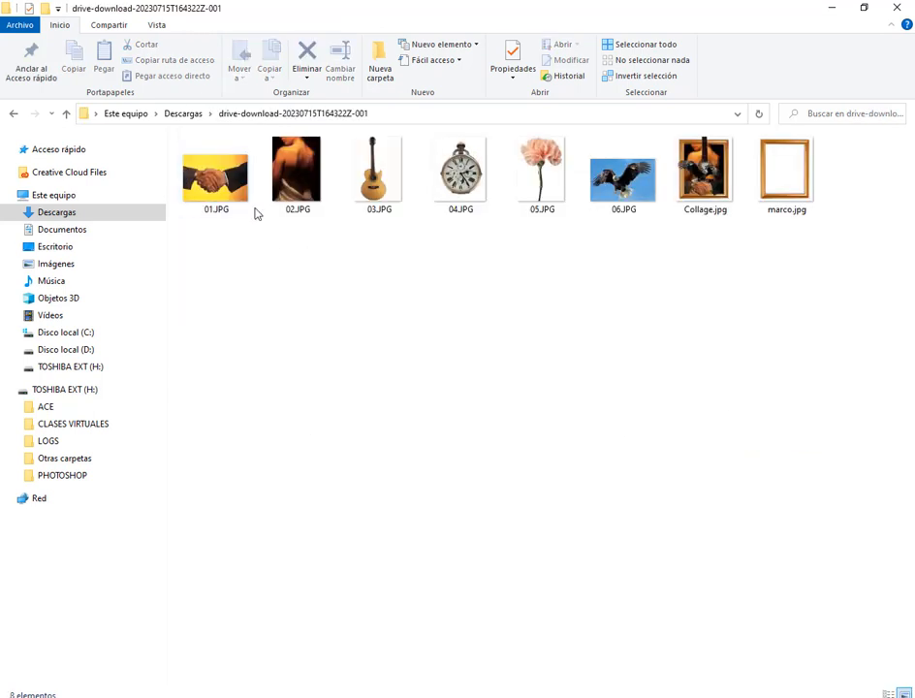
drag(174, 117, 828, 234)
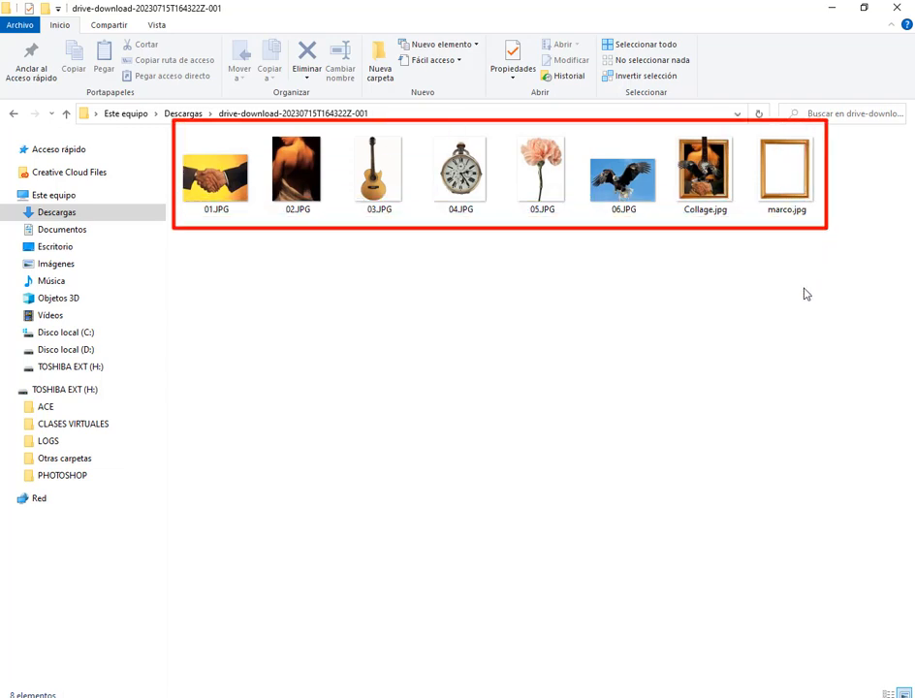
key(Escape)
click(696, 175)
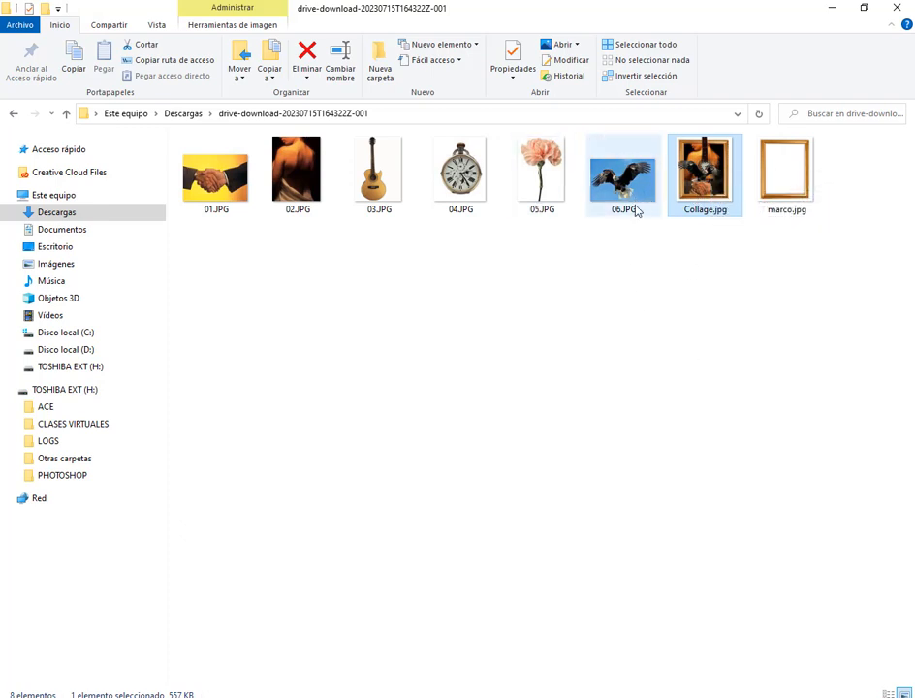
click(513, 560)
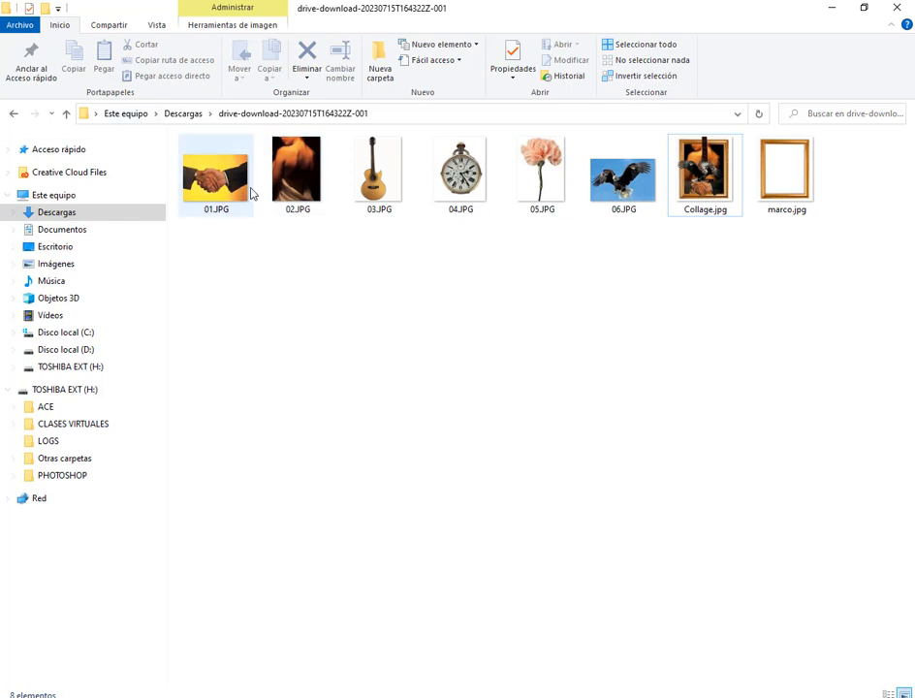
Step: Show the detailed properties of 01.JPG, outline its dimensions, width and height in red, and clear the markings
right_click(216, 175)
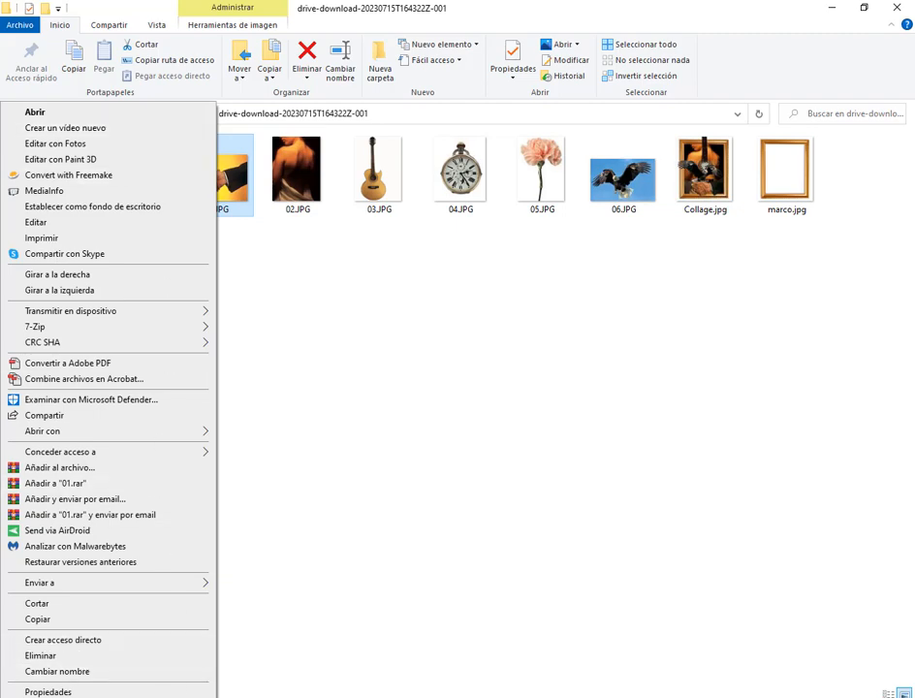
click(84, 692)
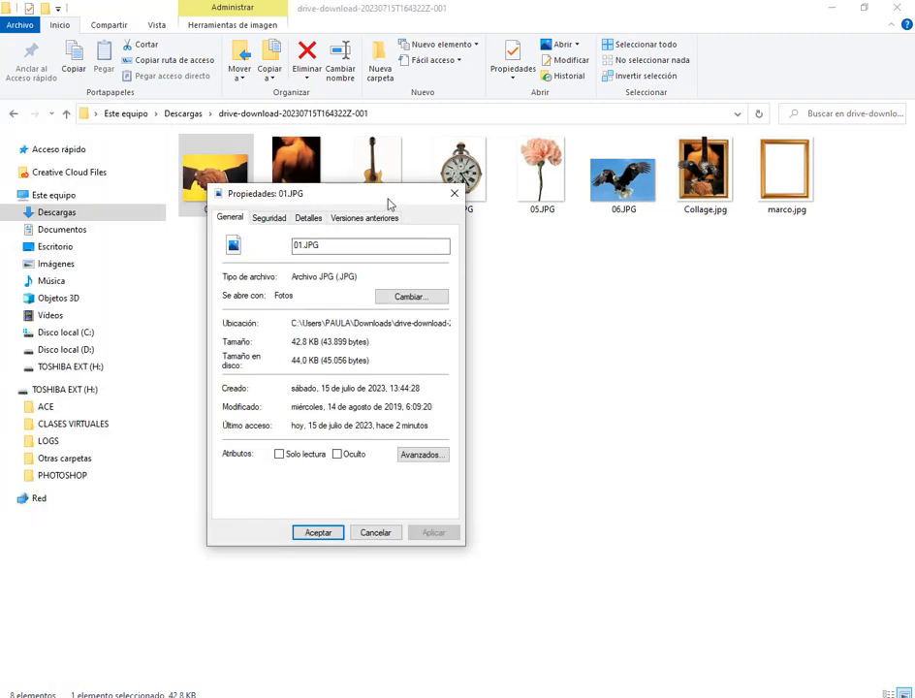
drag(388, 186, 513, 137)
click(445, 149)
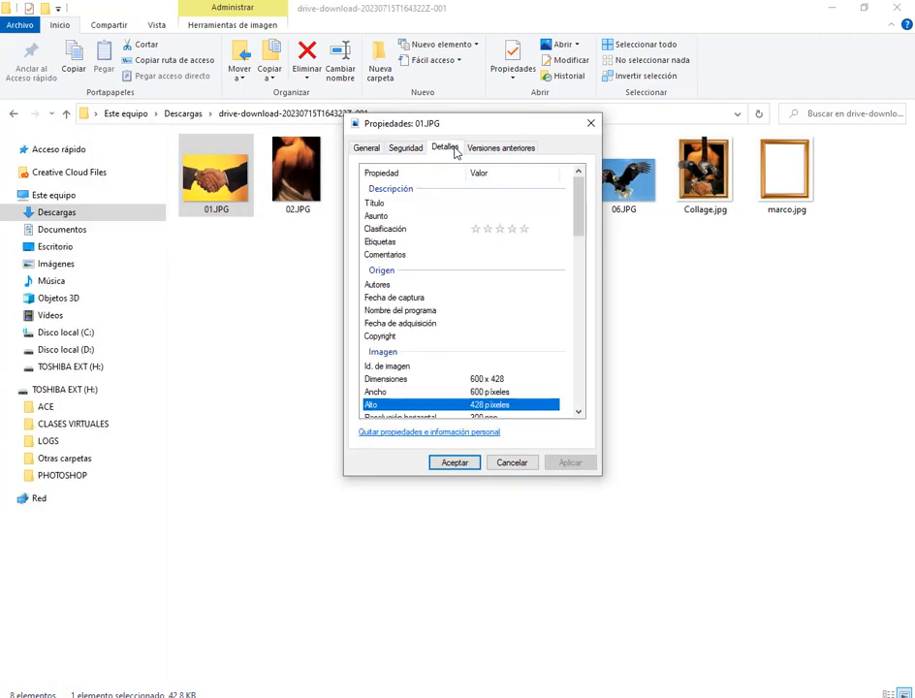
scroll(581, 345, down, 2)
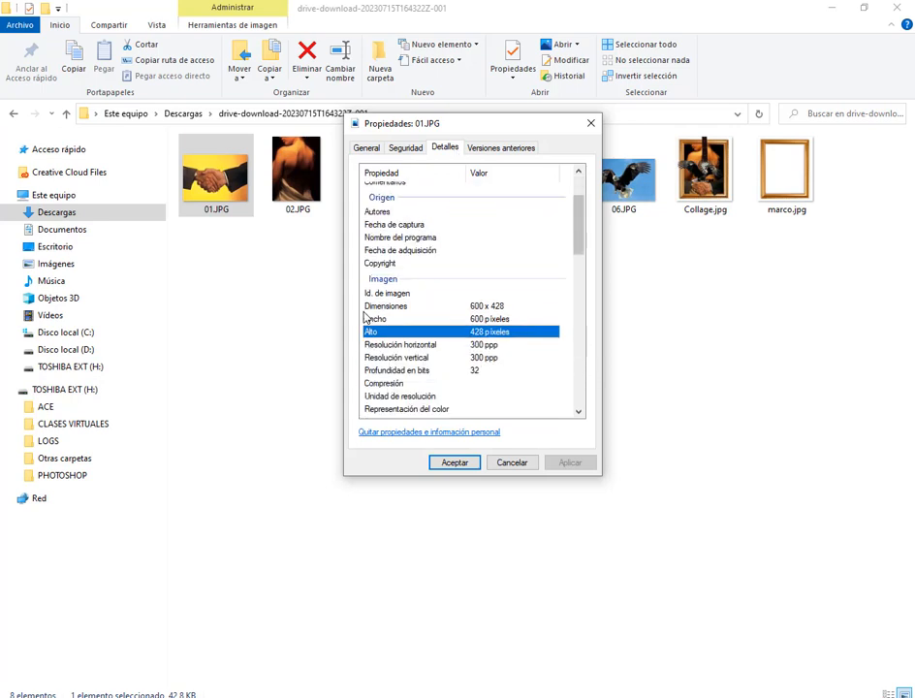
drag(536, 341, 533, 341)
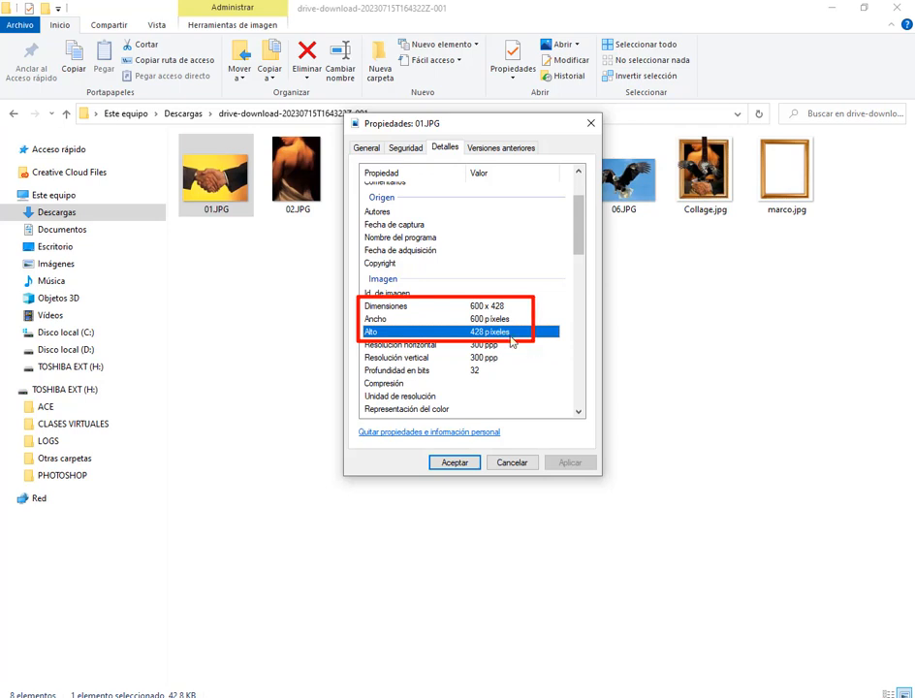
drag(551, 296, 515, 316)
drag(569, 329, 513, 328)
key(Escape)
Step: Highlight the width and height values of 01.JPG, move the properties window clear of the thumbnails, and close it
click(484, 332)
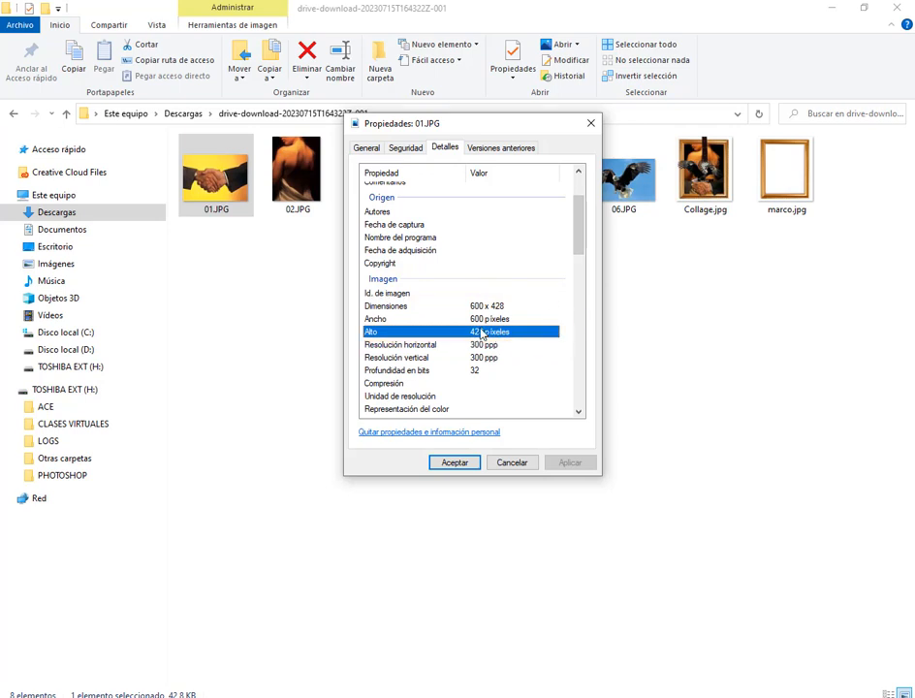
click(490, 321)
click(488, 333)
drag(490, 136, 504, 313)
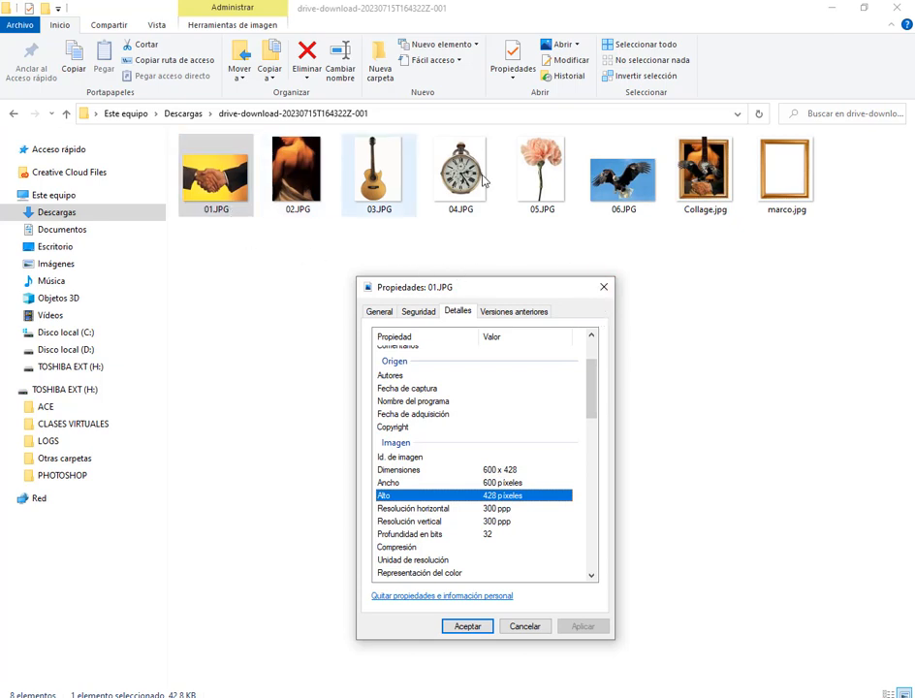
click(606, 292)
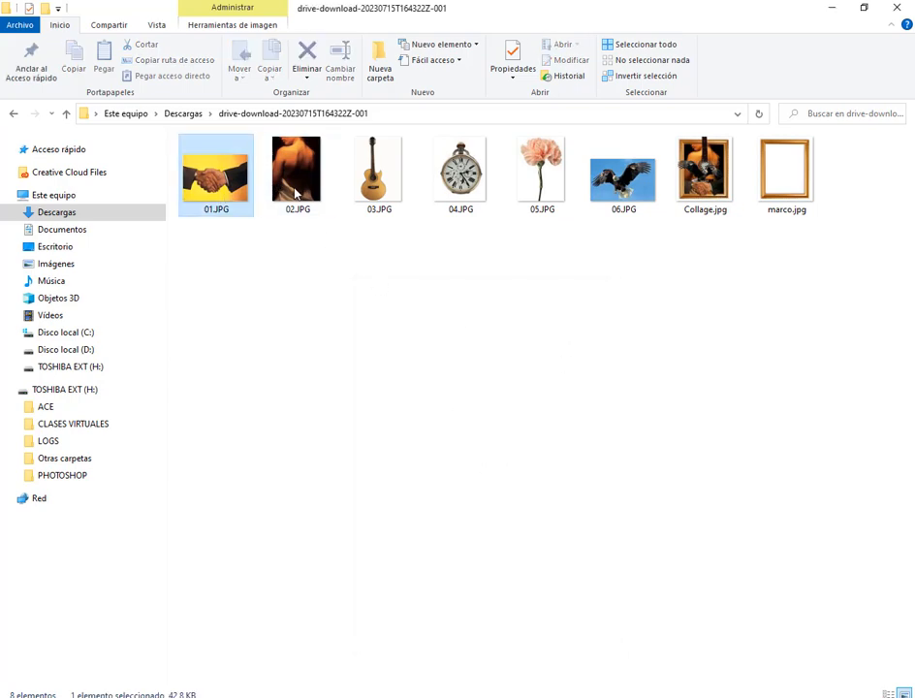
key(Right)
key(Left)
key(shift+F10)
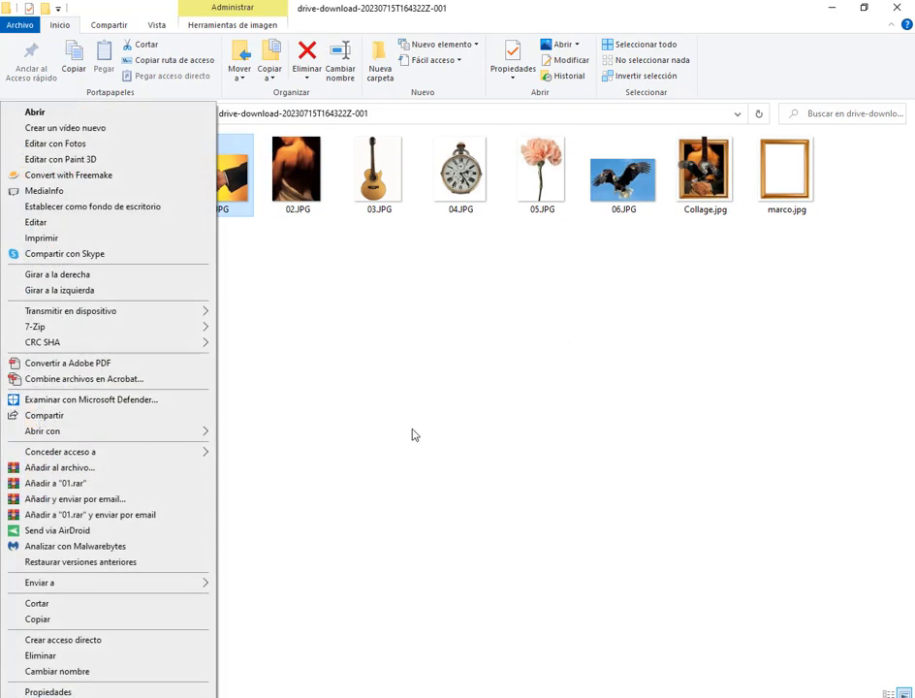
click(678, 300)
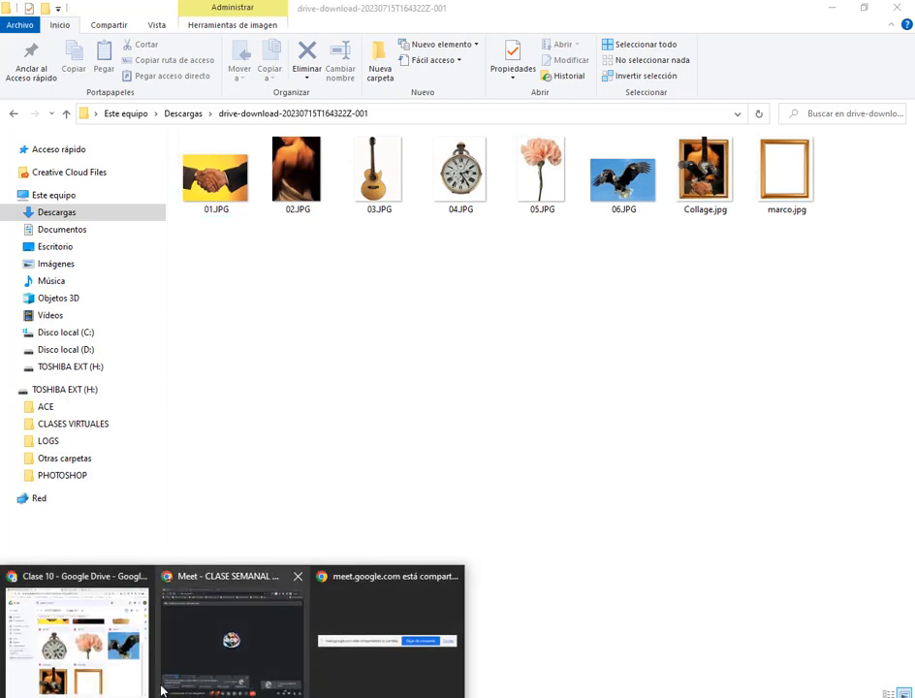
Step: Check the chat messages of the Google Meet call and return to the extracted image folder in File Explorer
click(139, 669)
click(391, 13)
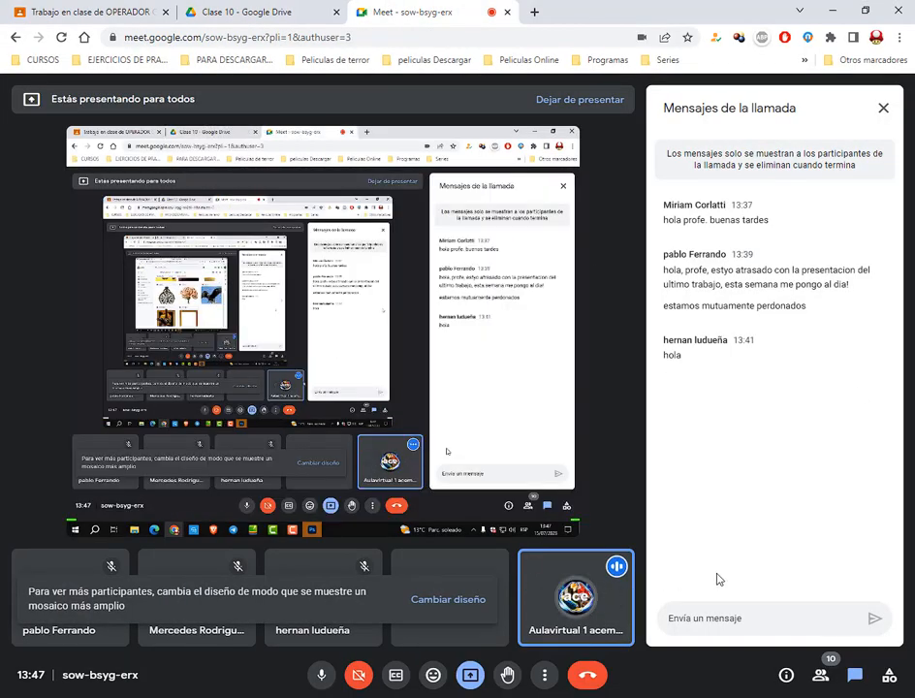
click(121, 694)
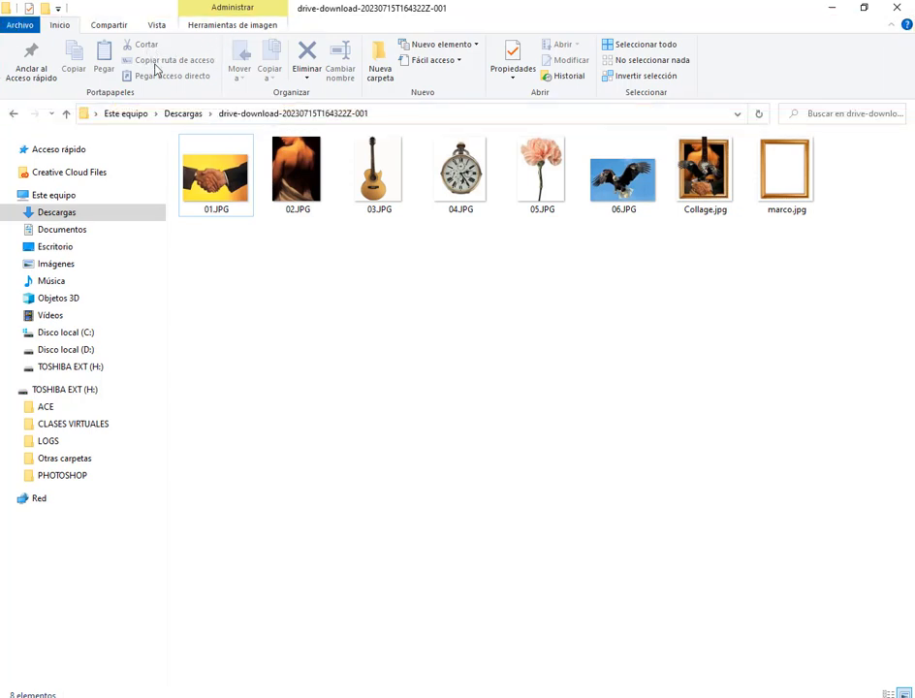
Step: Display the folder's images as extra large icons and view the finished Collage.jpg at full size
click(156, 24)
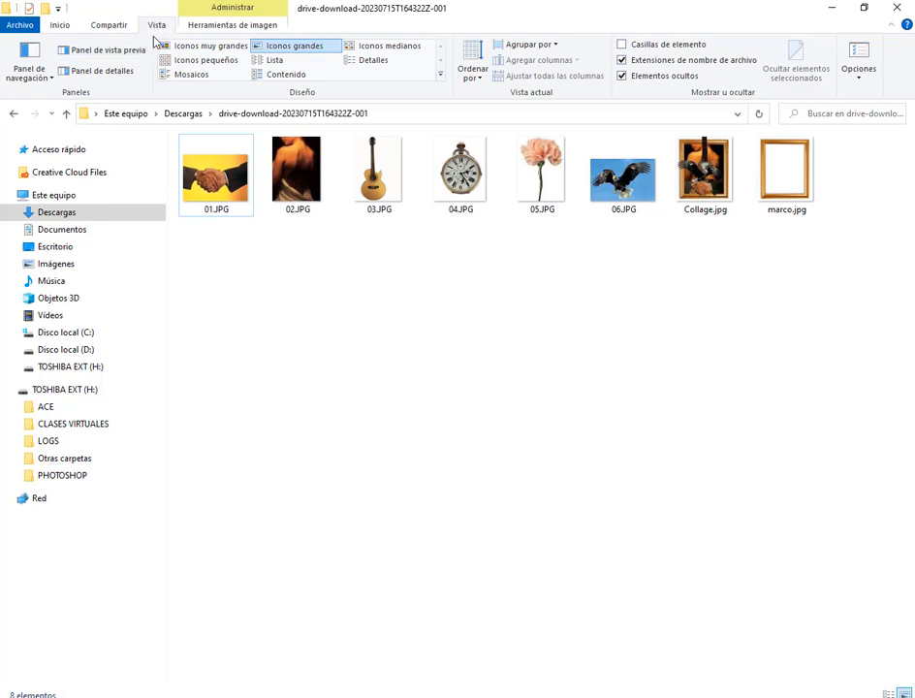
click(206, 45)
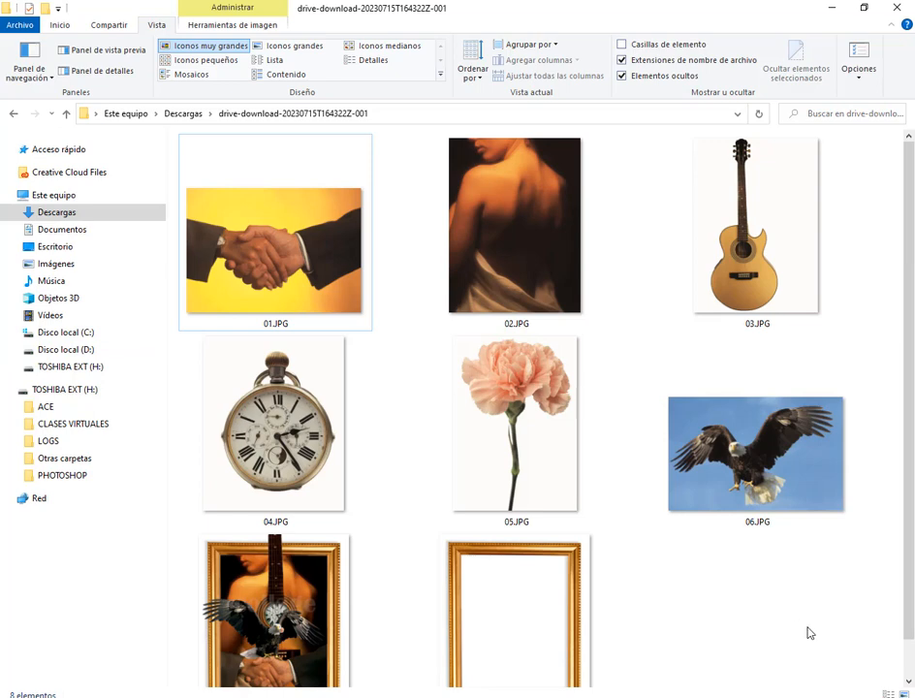
scroll(819, 632, down, 1)
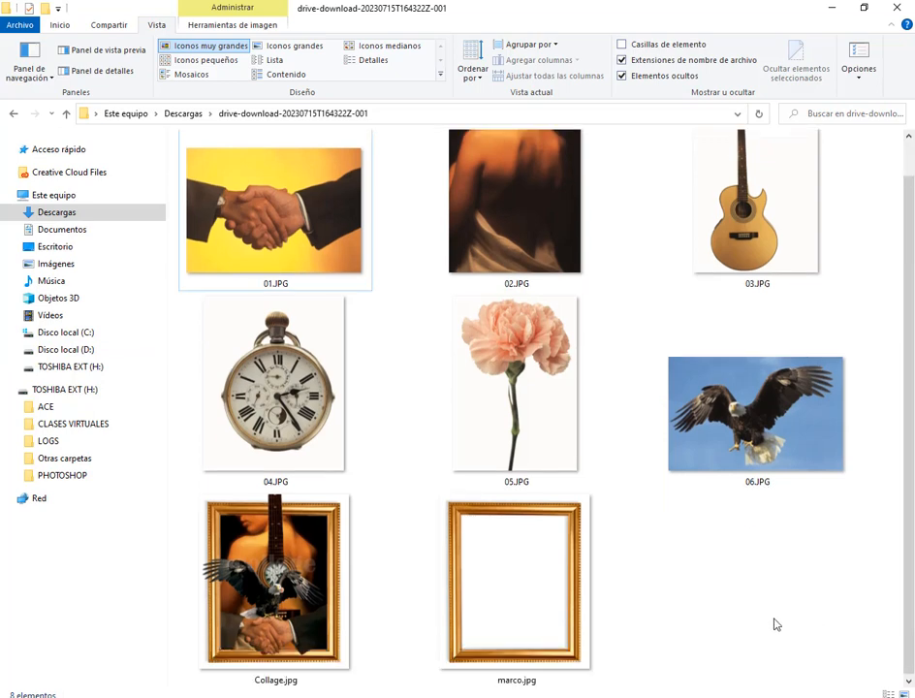
double_click(275, 581)
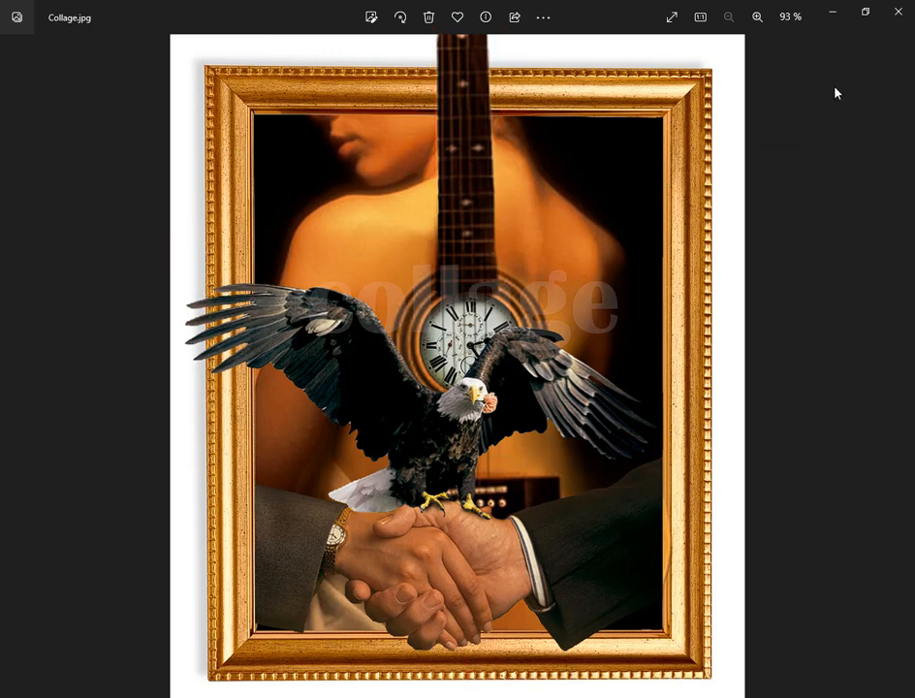
click(832, 13)
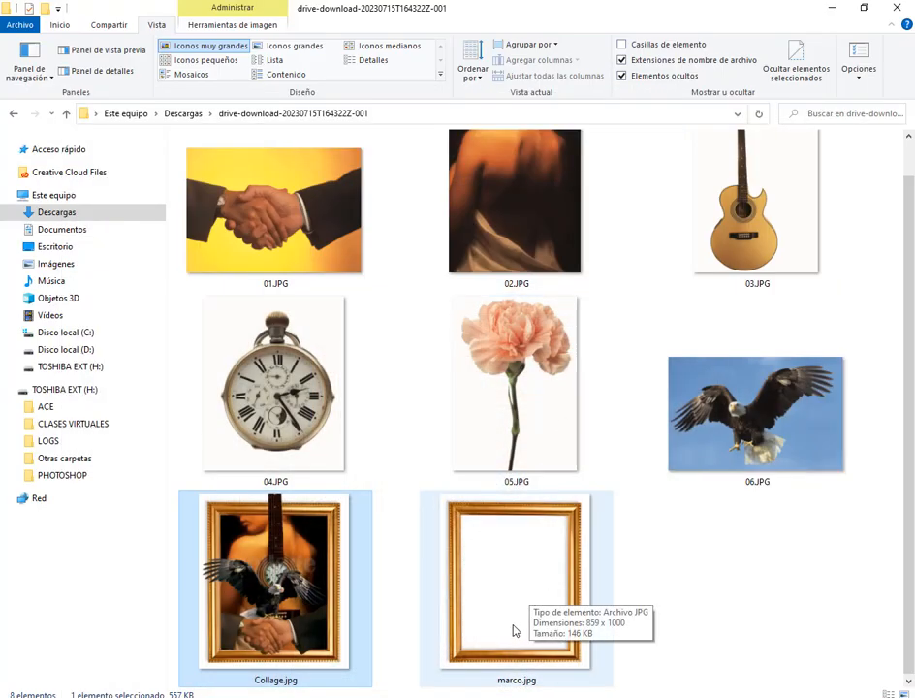
Step: Open marco.jpg in Photoshop, expand the collapsed panels and give the Layers panel more height by shrinking the Navigator
click(756, 628)
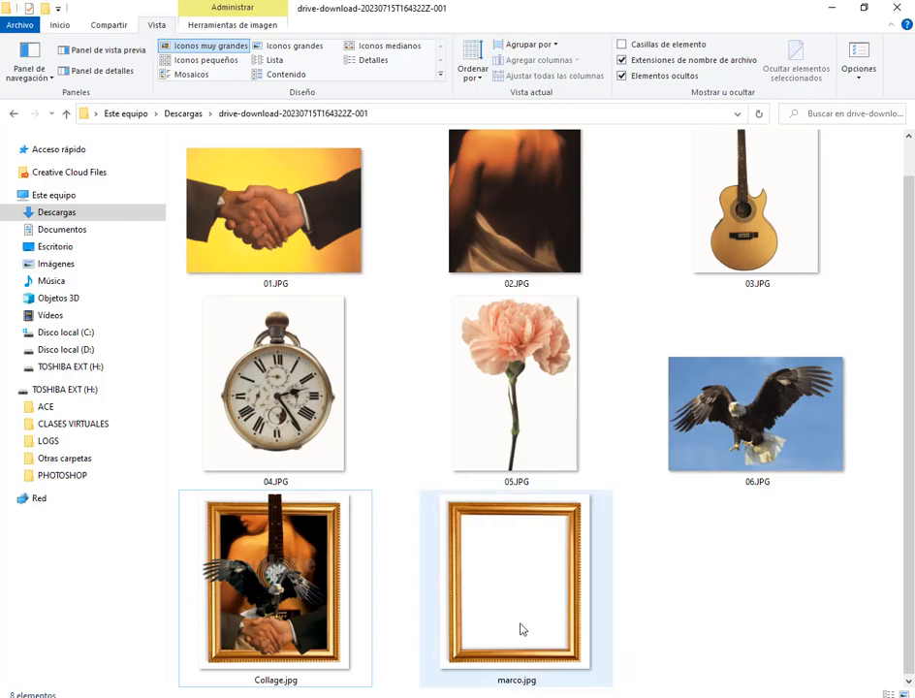
drag(520, 630, 478, 405)
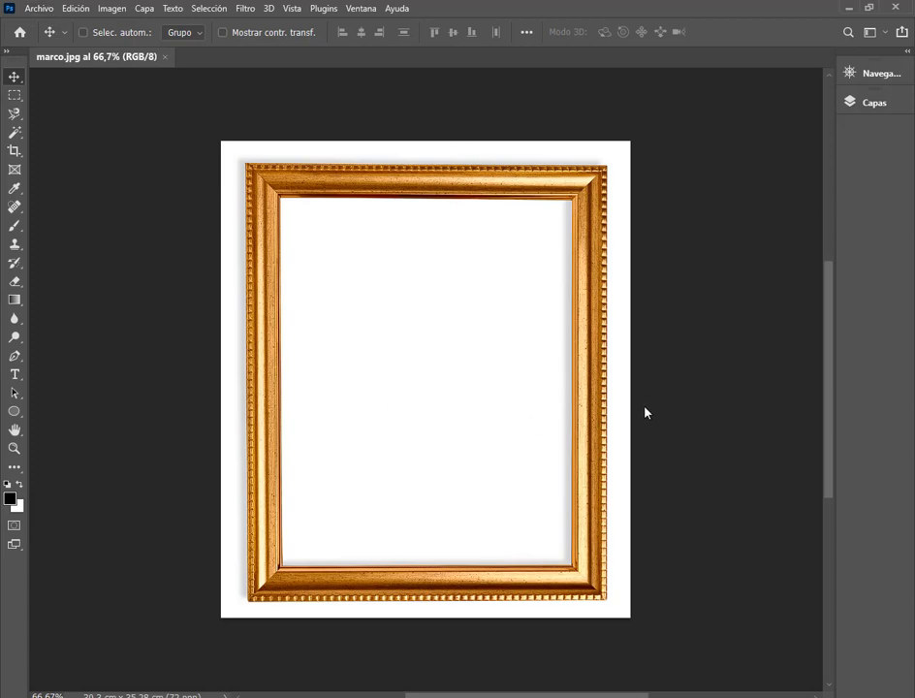
click(907, 50)
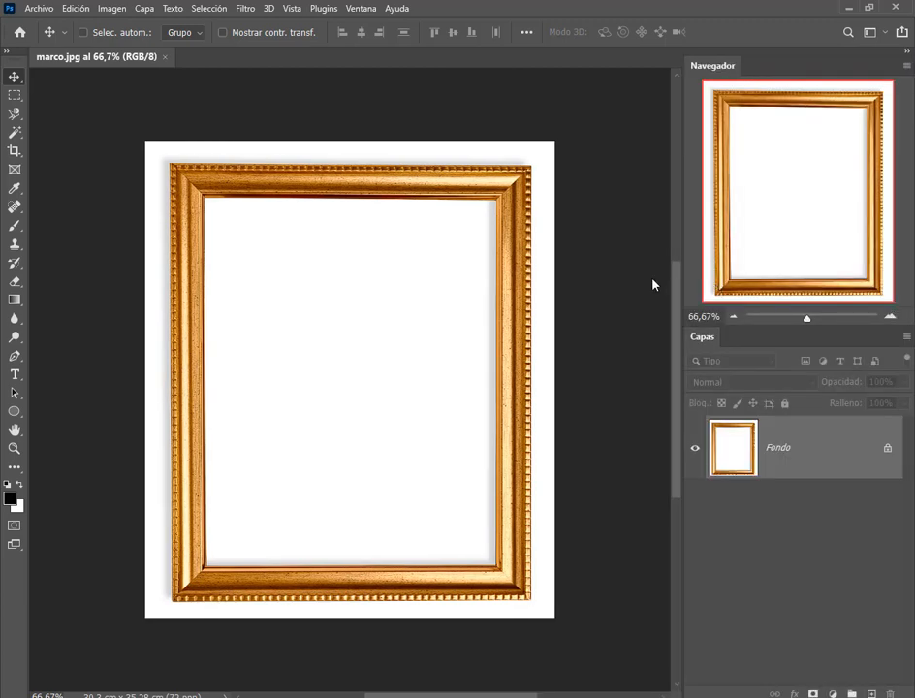
click(37, 8)
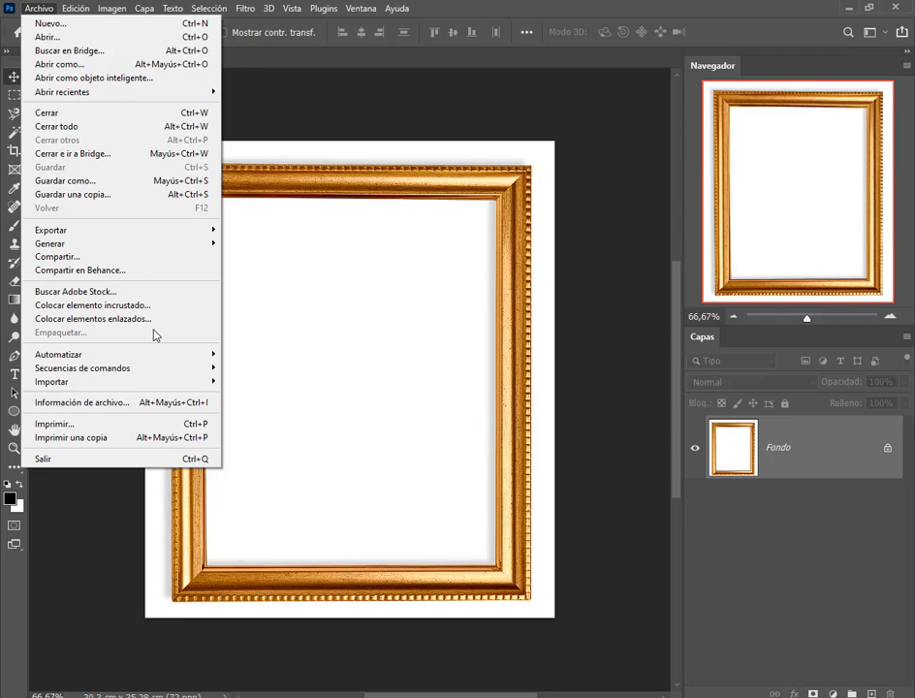
click(616, 259)
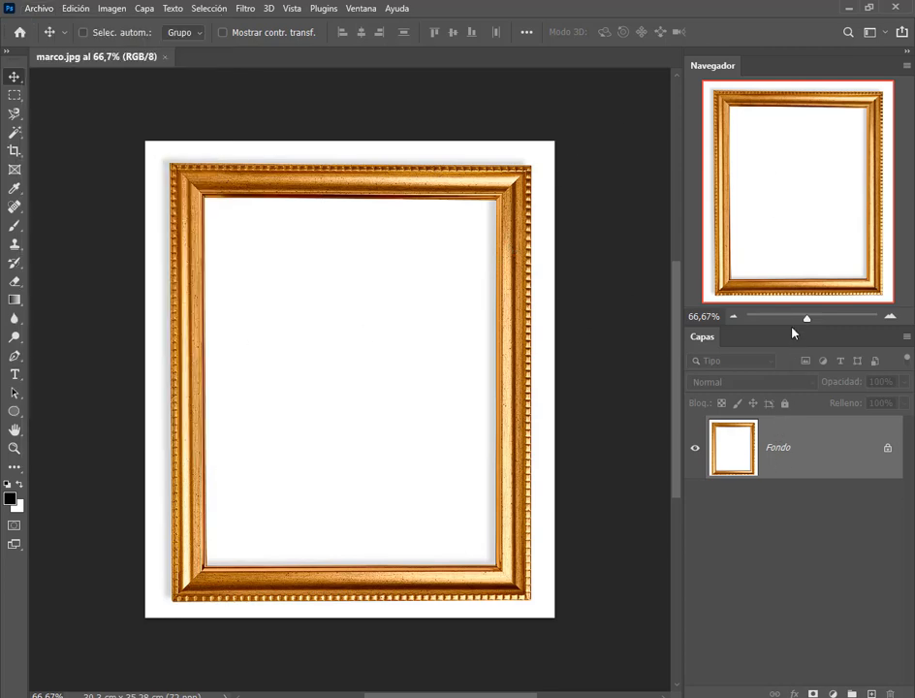
drag(792, 336, 793, 283)
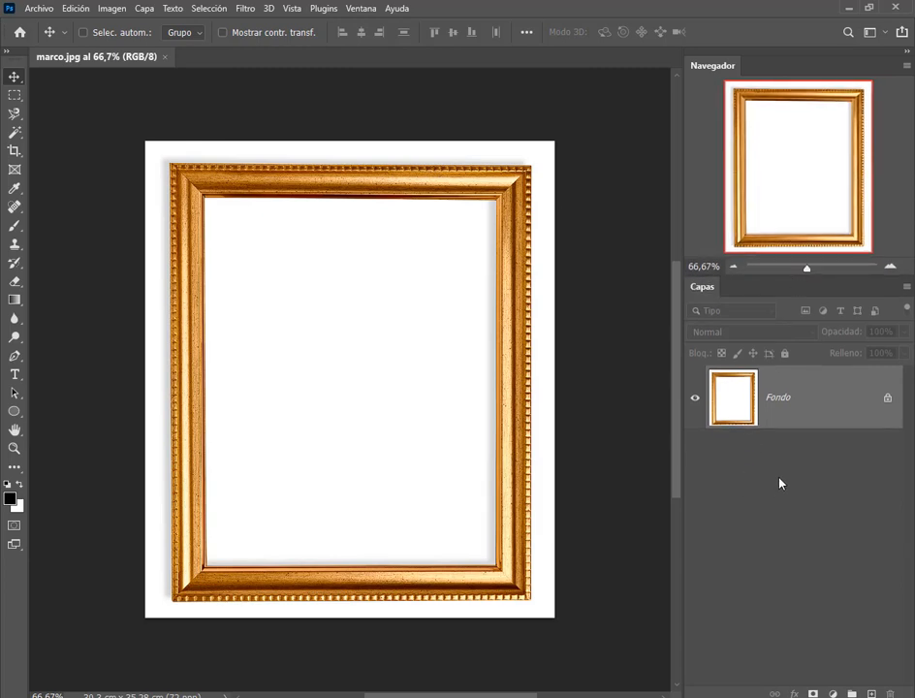
Step: View the reference image Collage.jpg from the File Explorer folder again, close it and return to Photoshop
key(ctrl)
key(alt+Tab)
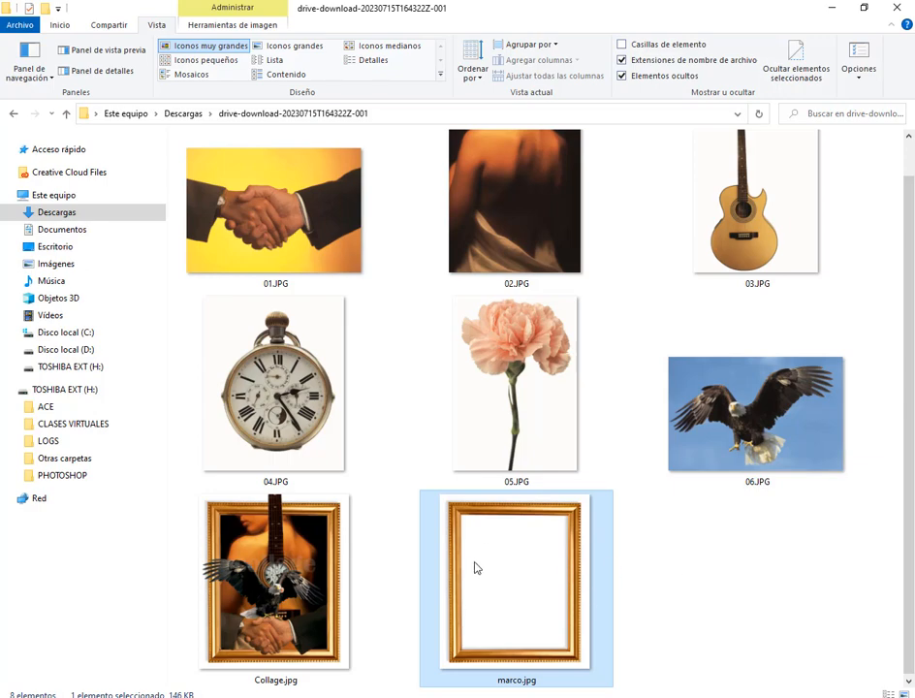
key(Left)
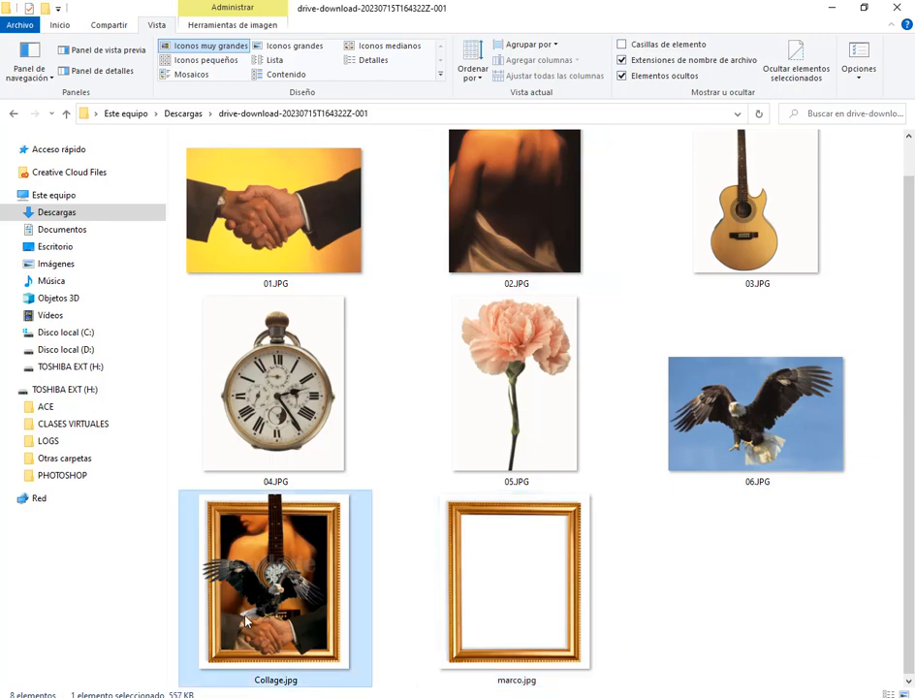
key(Return)
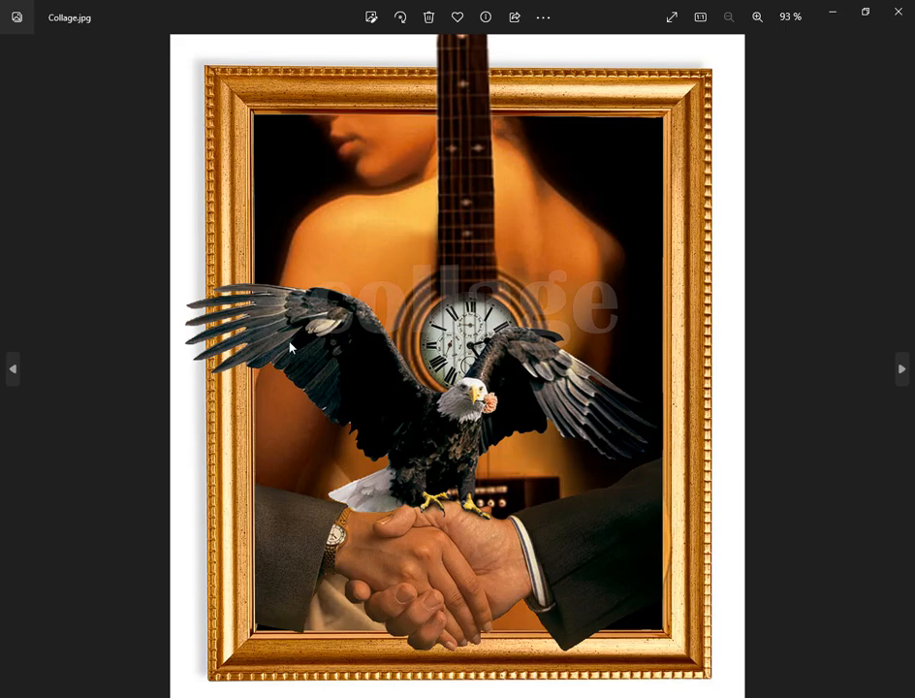
click(896, 12)
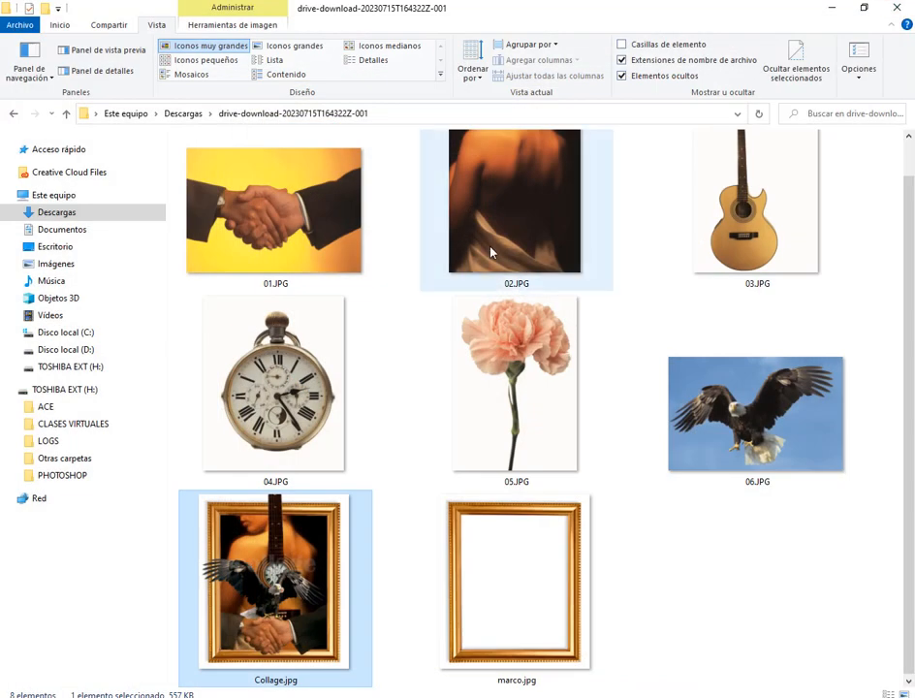
click(424, 696)
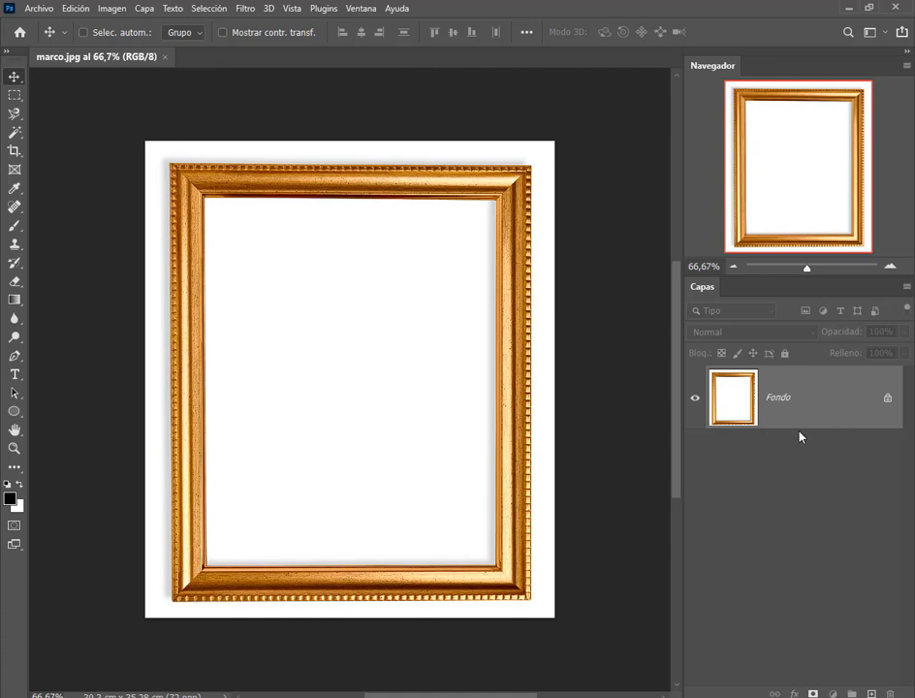
Step: Try to place 01.JPG from the desktop folder Photoshop > Sábado > Mujer y guitarra as an embedded element and enlarge it inside the frame
click(38, 8)
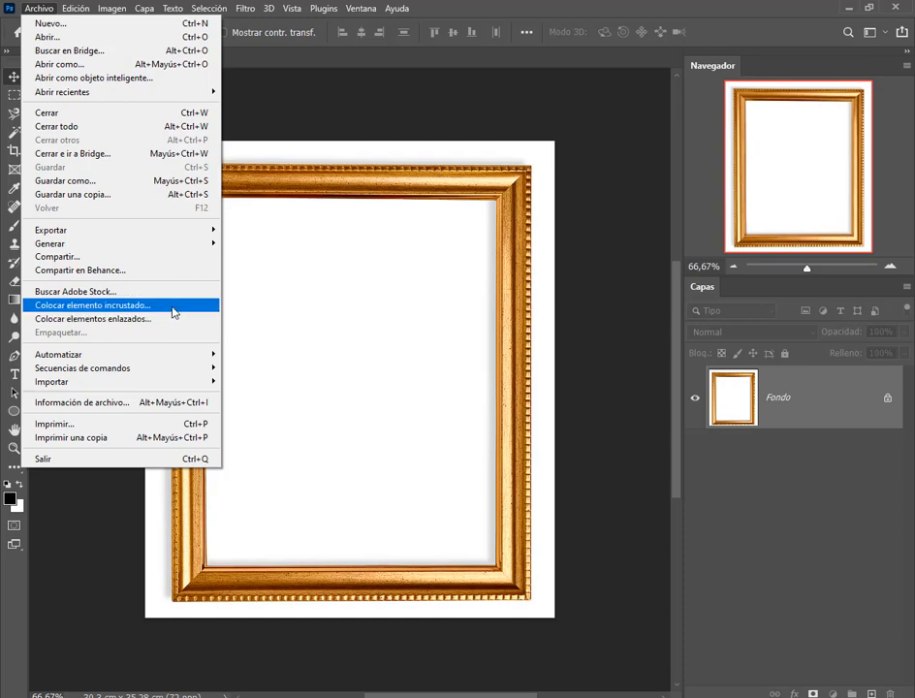
click(213, 306)
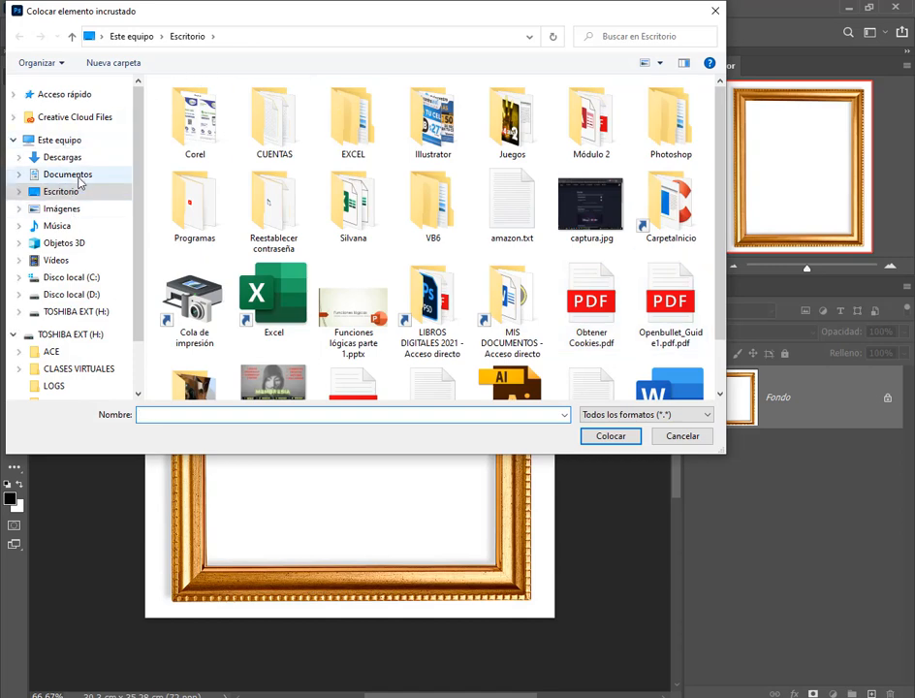
double_click(667, 142)
double_click(260, 118)
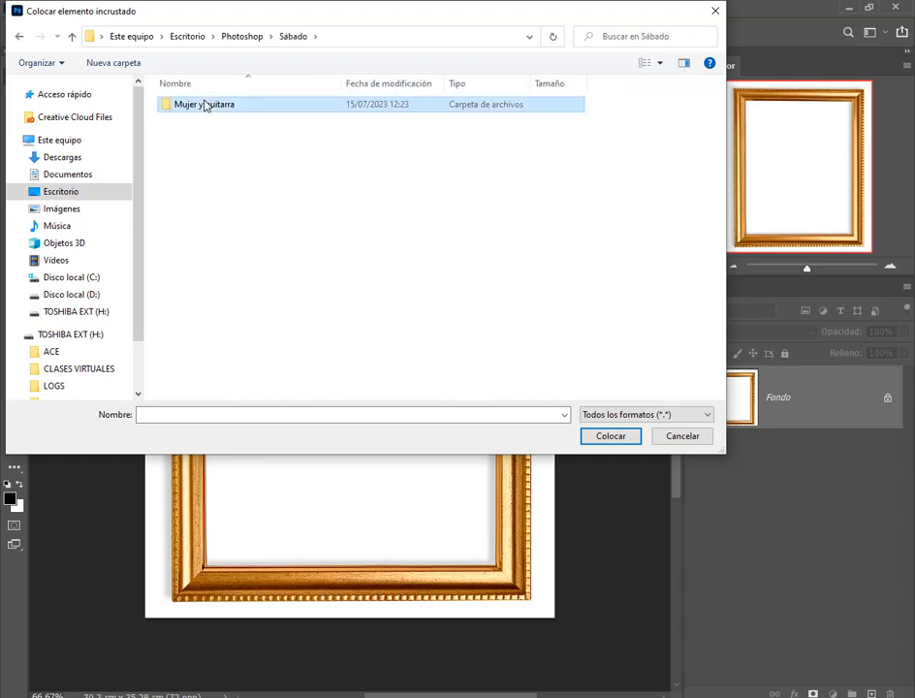
double_click(205, 105)
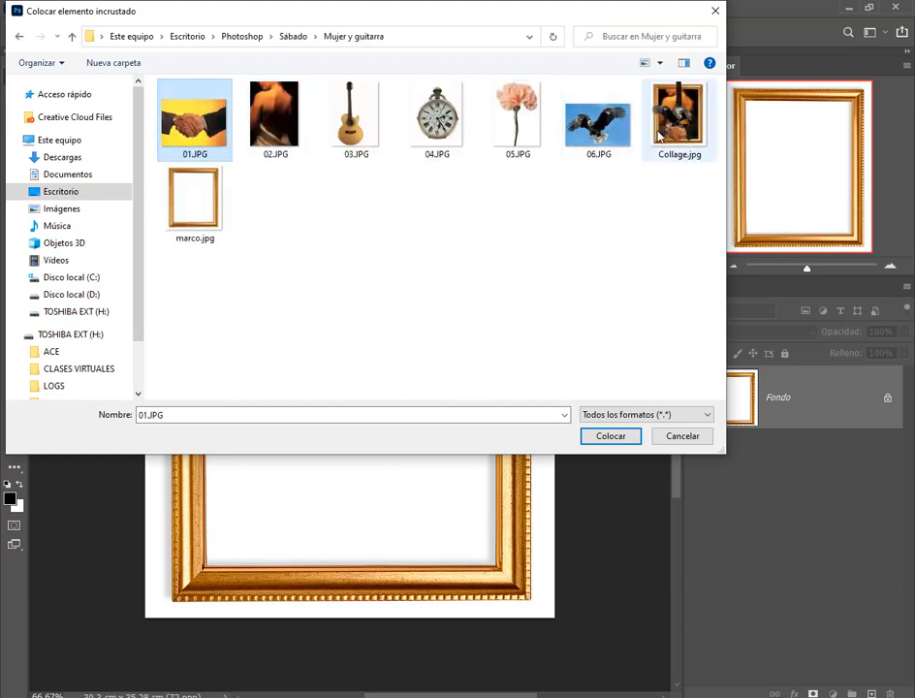
click(593, 124)
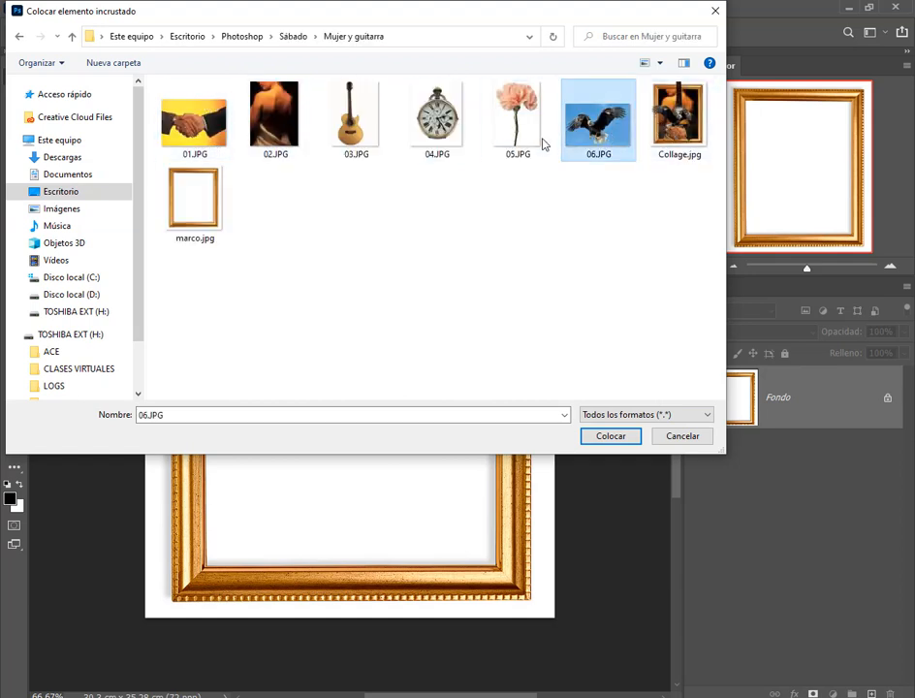
double_click(223, 133)
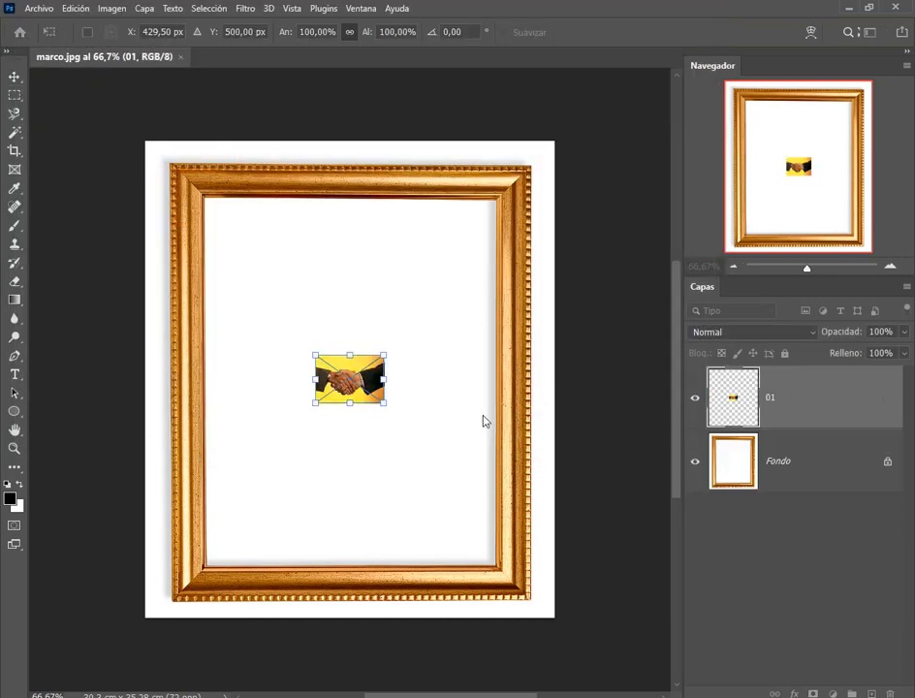
drag(389, 411, 507, 491)
drag(432, 445, 349, 447)
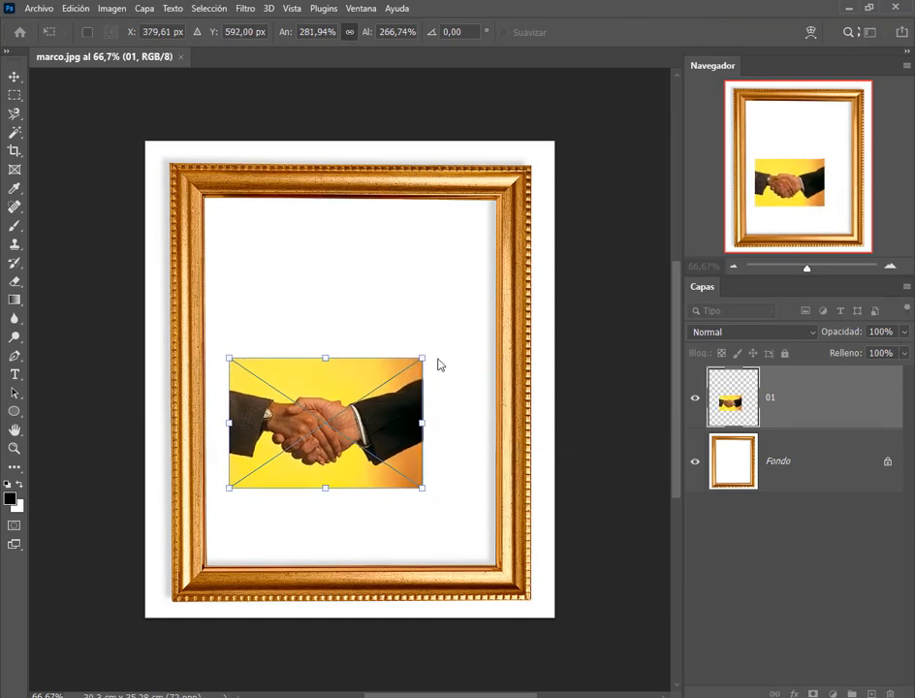
key(Escape)
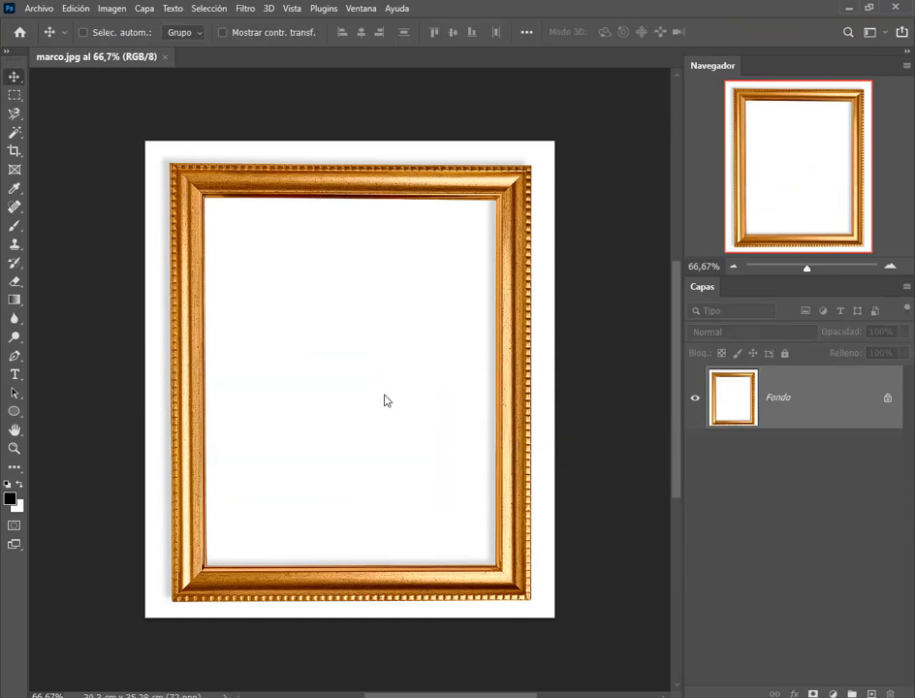
click(31, 8)
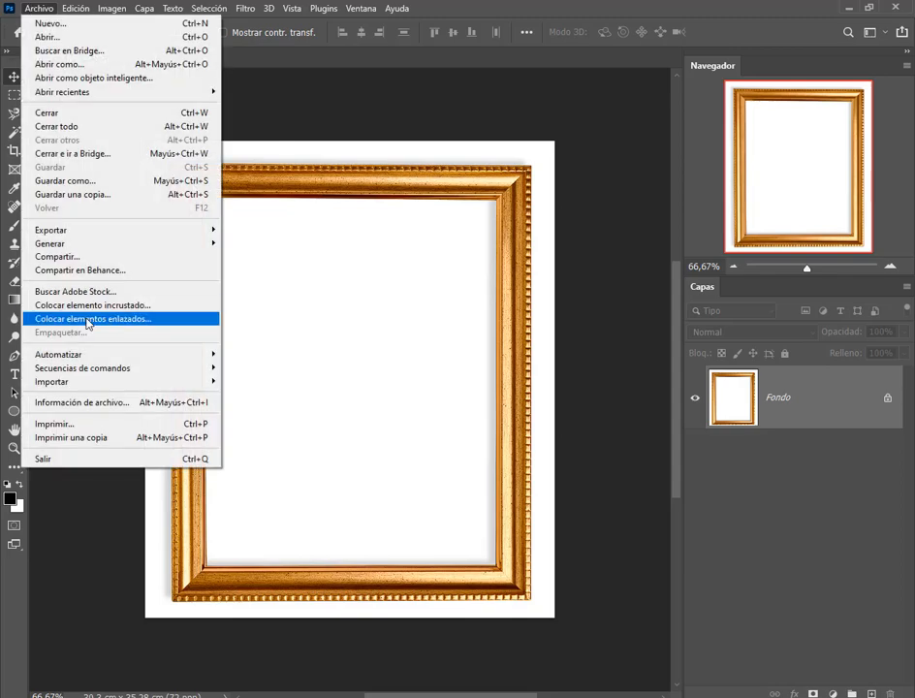
click(86, 323)
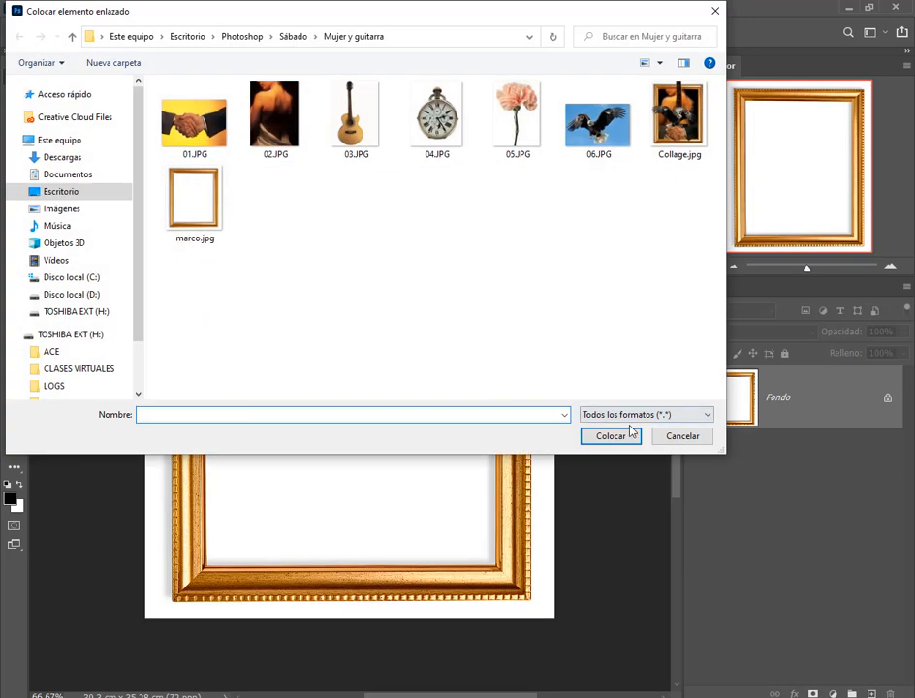
key(Escape)
Step: Place 01.JPG from the Mujer y guitarra folder into the marco.jpg document as an embedded element
click(38, 8)
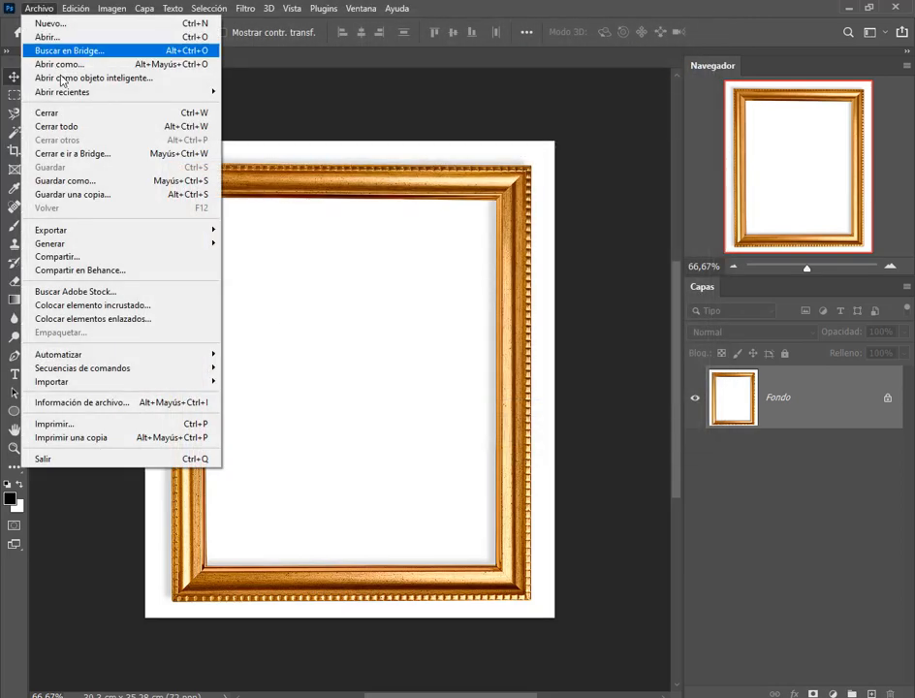
click(125, 308)
double_click(184, 114)
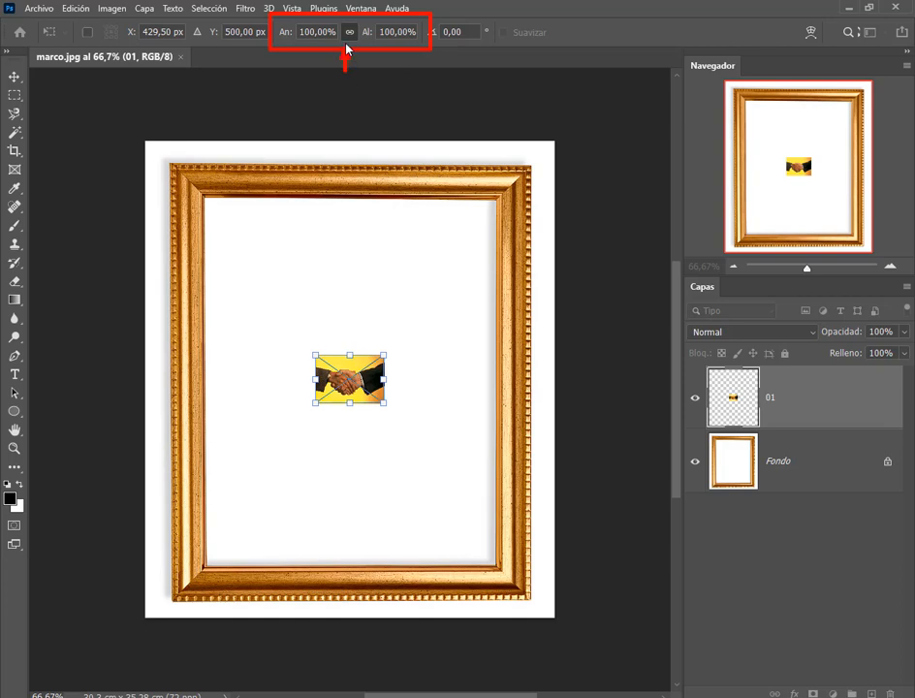
Step: Enlarge the placed handshake image proportionally to nearly the frame's inner width and position it in the lower part of the frame
drag(385, 355, 522, 254)
drag(478, 337, 374, 431)
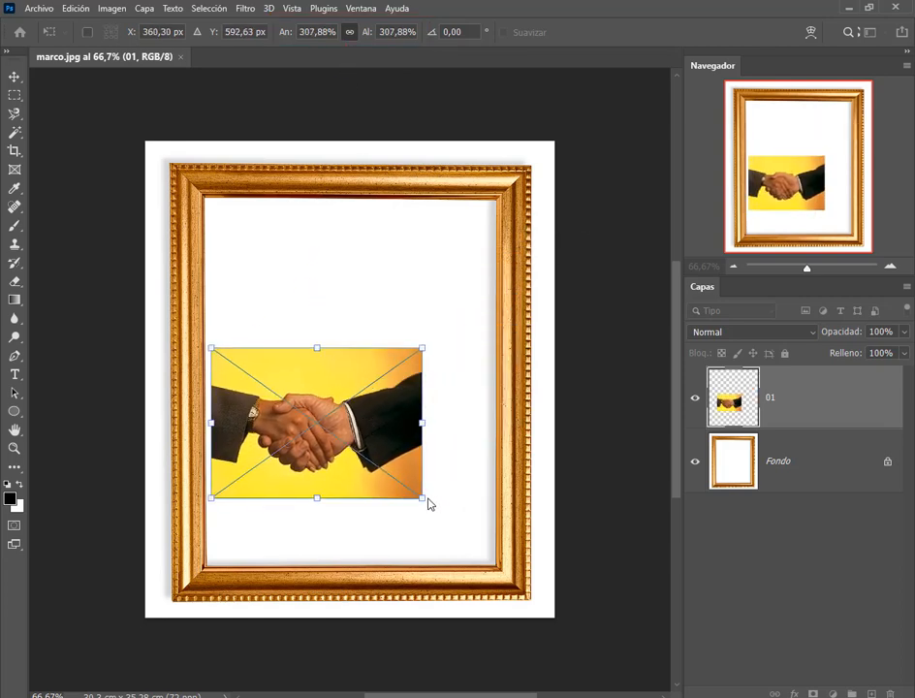
drag(422, 498, 493, 540)
key(Return)
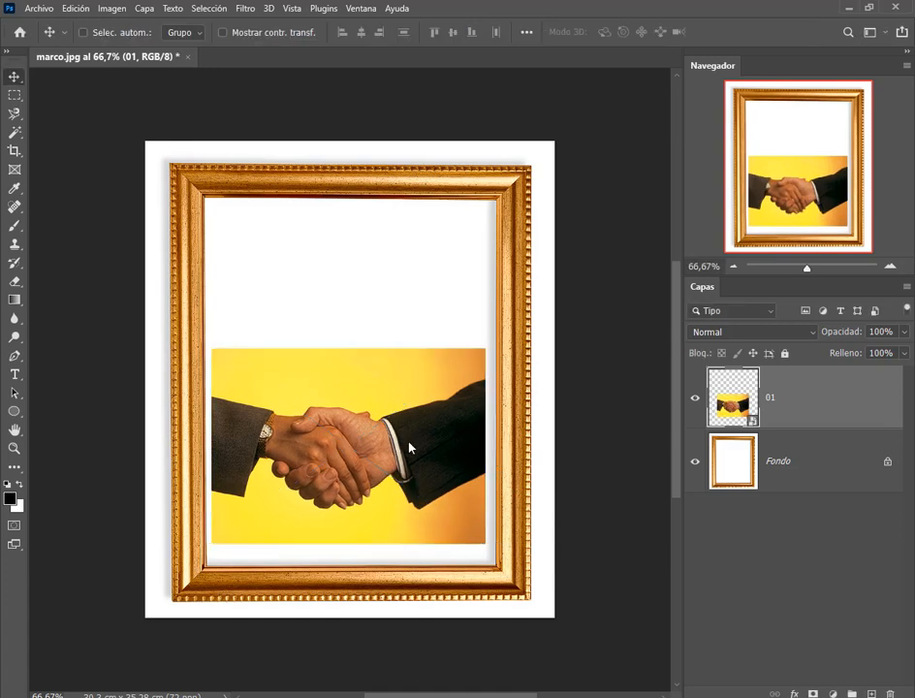
drag(369, 435, 364, 421)
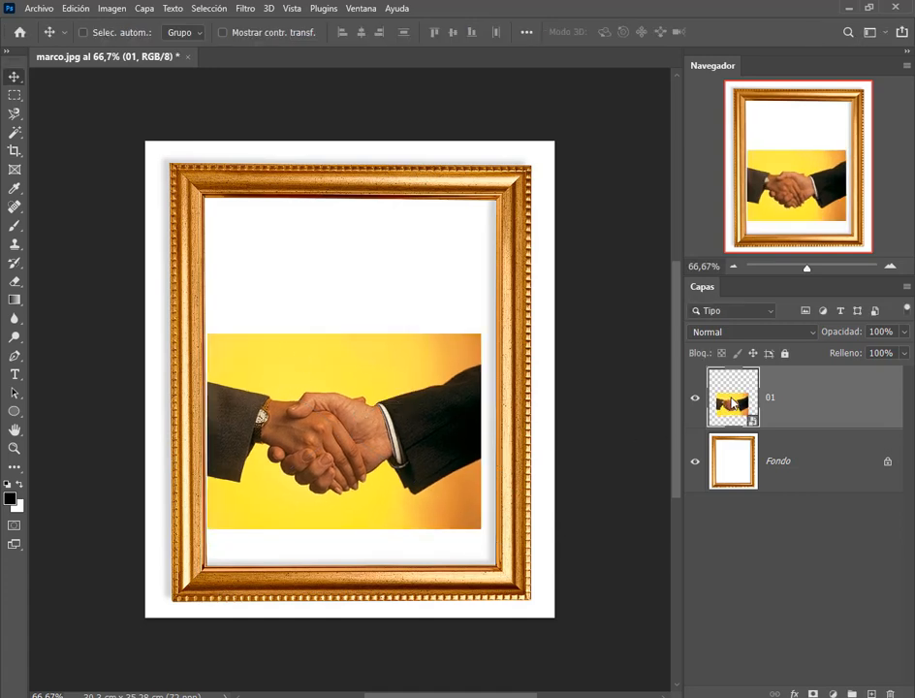
Step: Place 02.JPG as an embedded element and enlarge it proportionally to about 580% over the handshake inside the frame
click(37, 9)
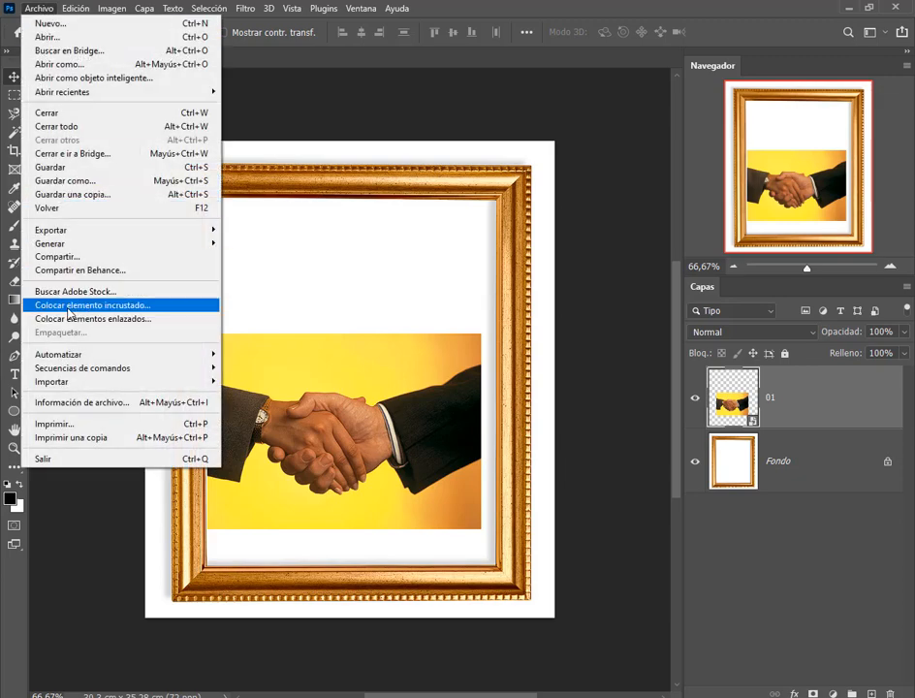
click(141, 306)
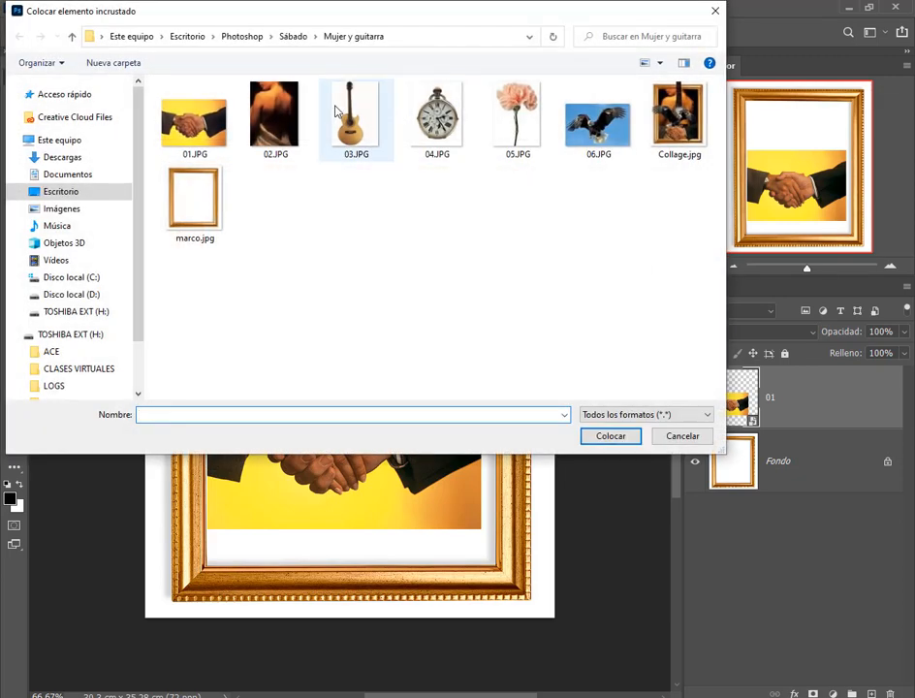
click(274, 113)
click(611, 435)
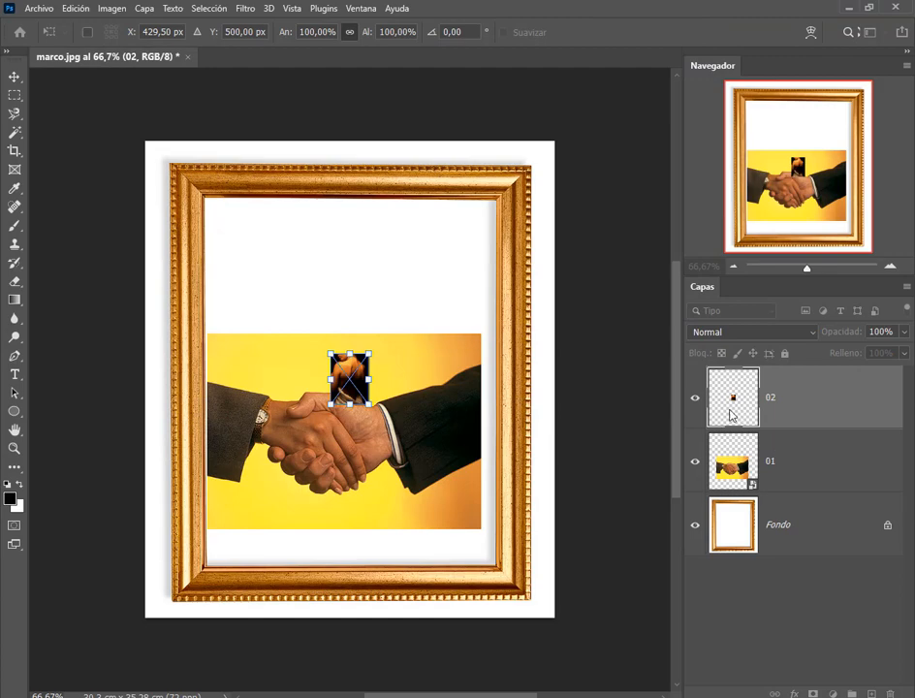
drag(374, 356, 466, 218)
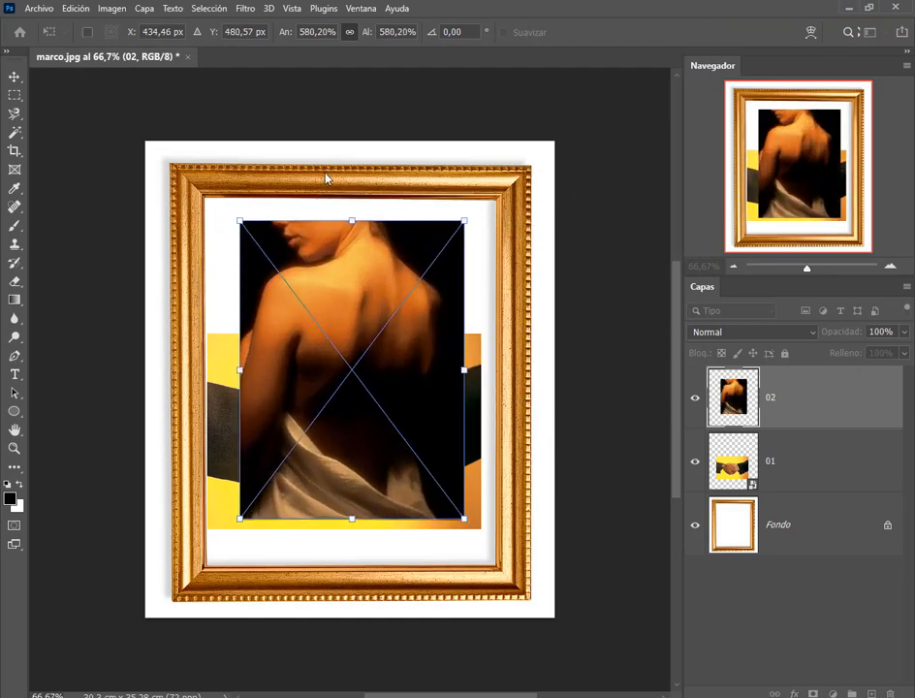
key(Return)
Step: Place the guitar image 03.JPG as an embedded element, enlarge it proportionally and move it to the lower left inside the frame
click(31, 8)
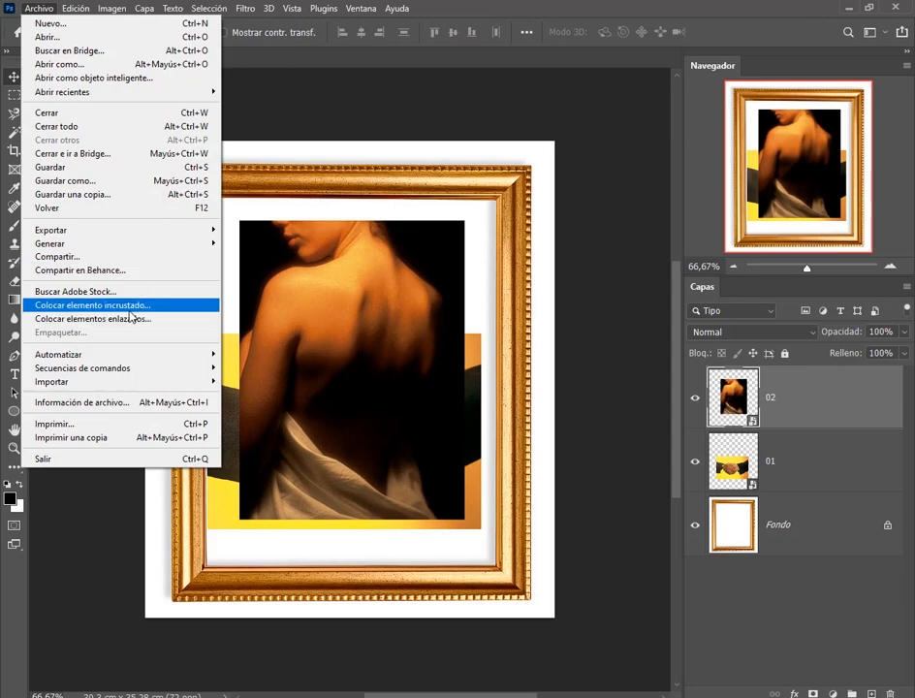
click(129, 306)
double_click(351, 113)
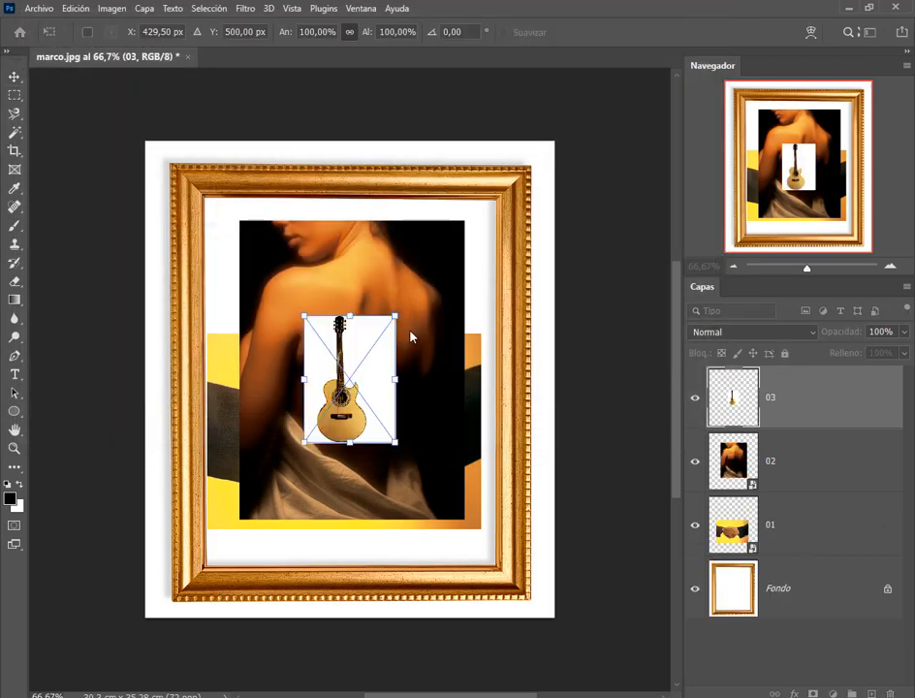
drag(395, 324, 511, 153)
key(Return)
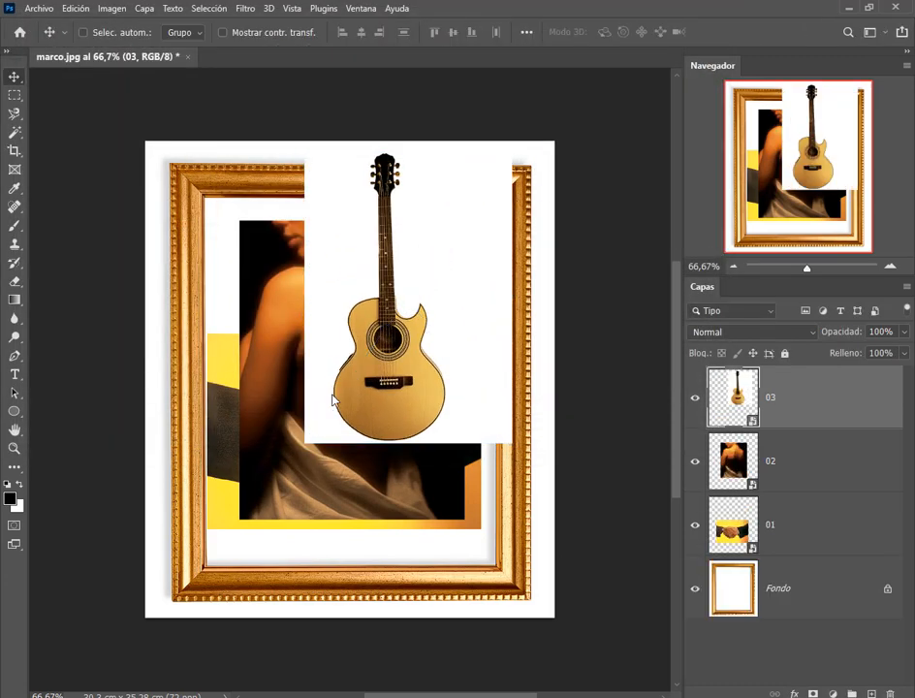
drag(333, 400, 230, 511)
Step: Look through the source images in the Mujer y guitarra folder with the Open command, without opening any of them
click(39, 8)
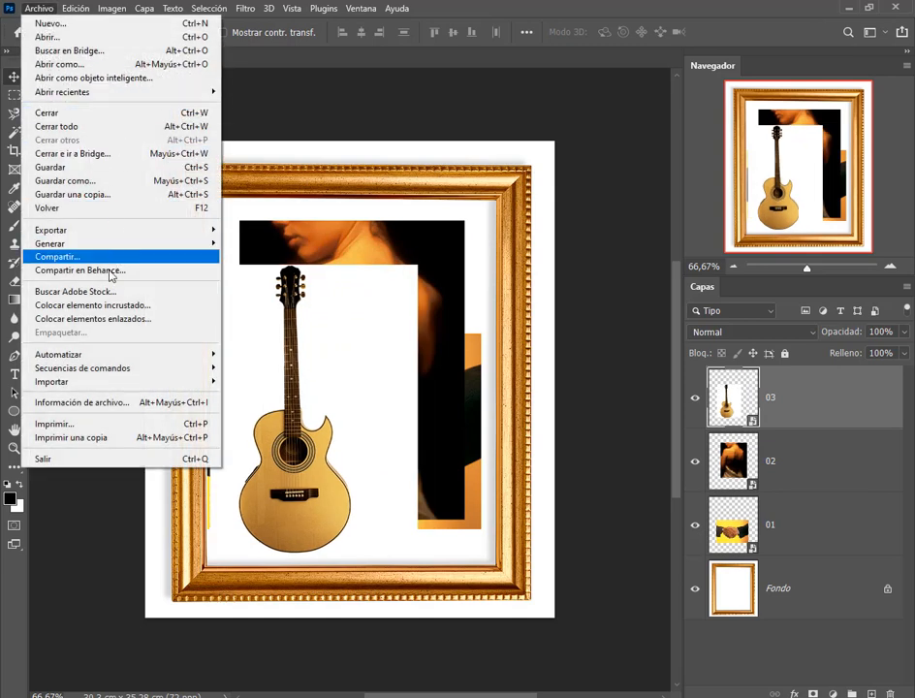
click(371, 347)
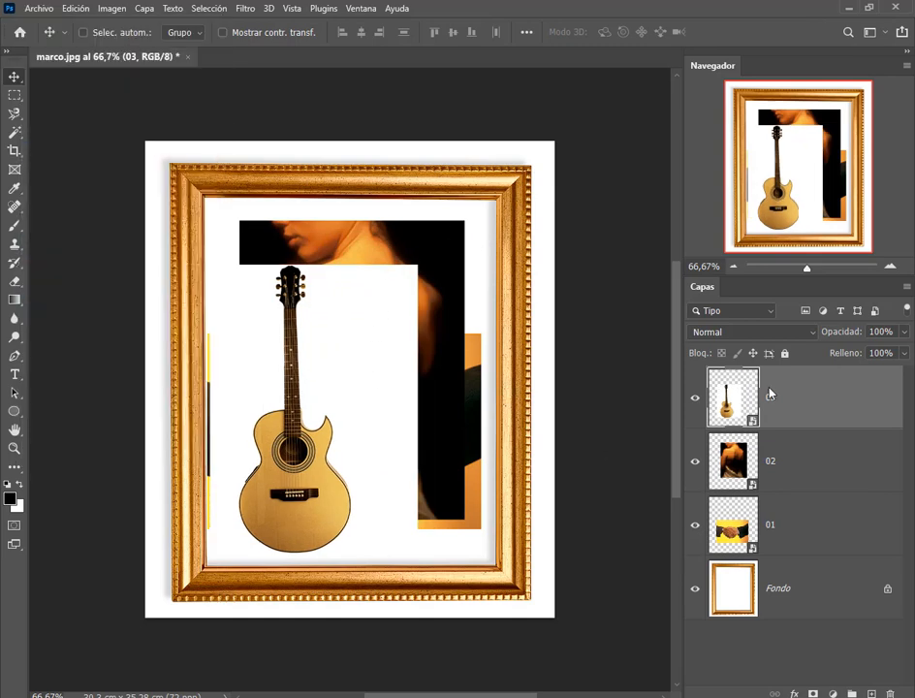
click(42, 9)
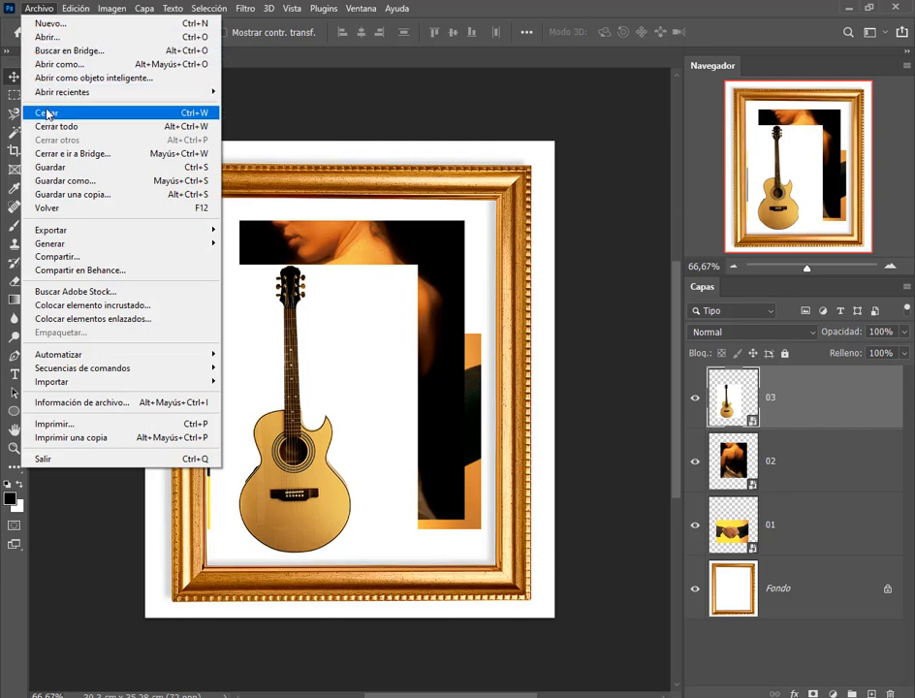
click(49, 36)
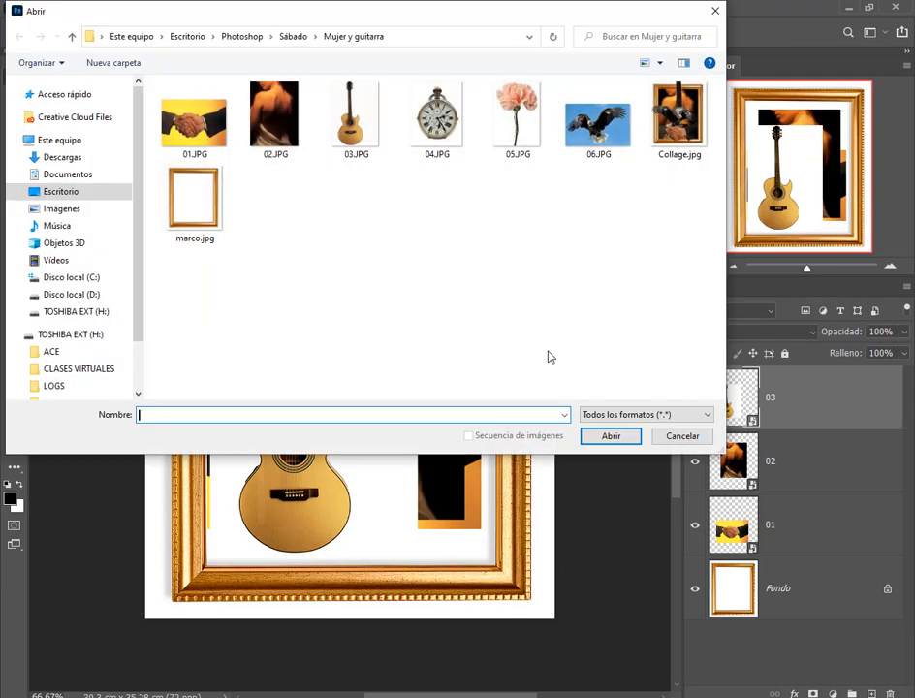
click(524, 127)
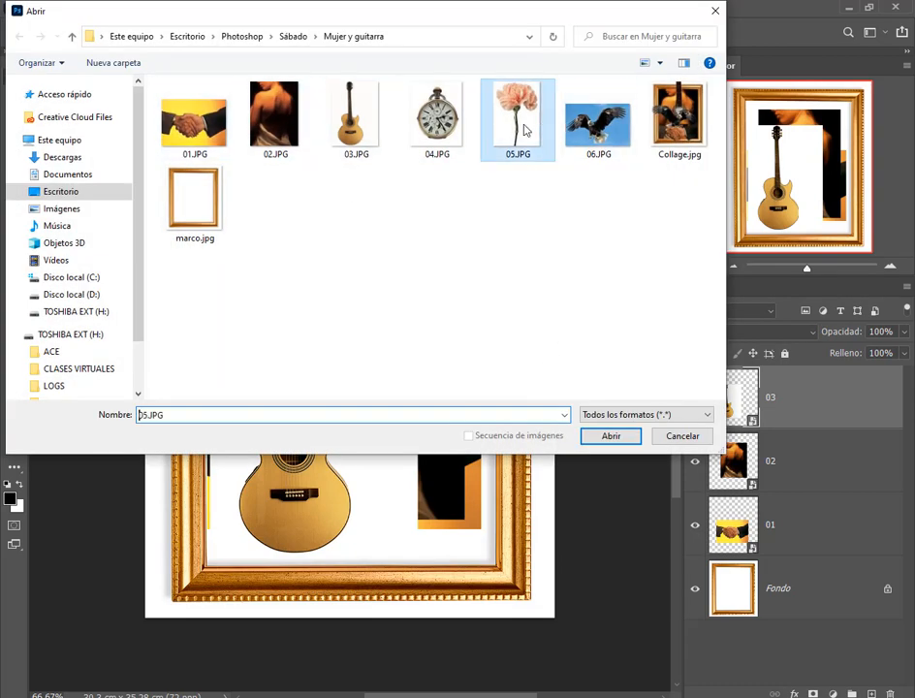
click(441, 121)
click(367, 122)
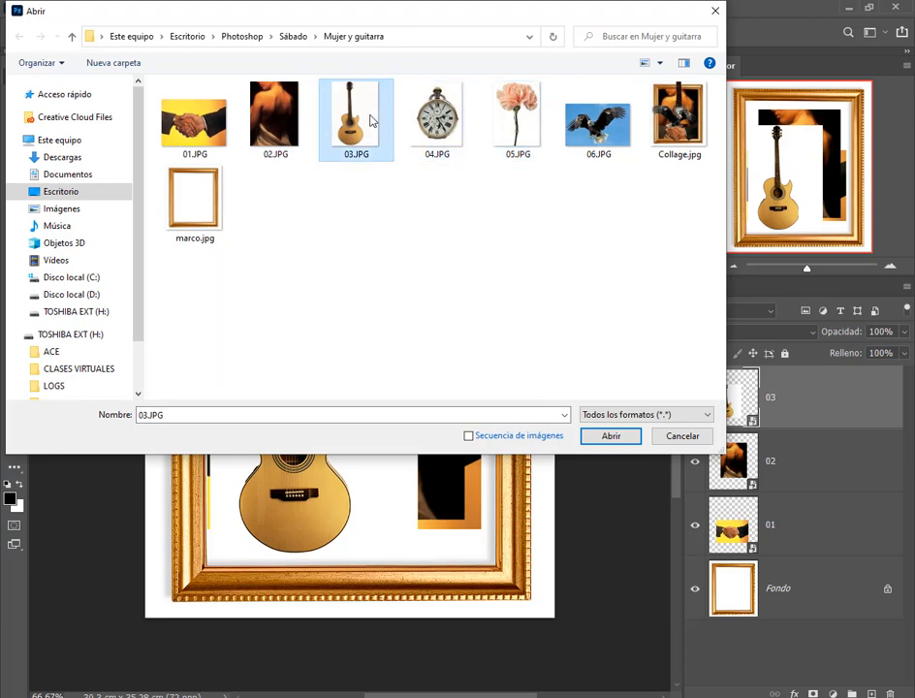
click(607, 115)
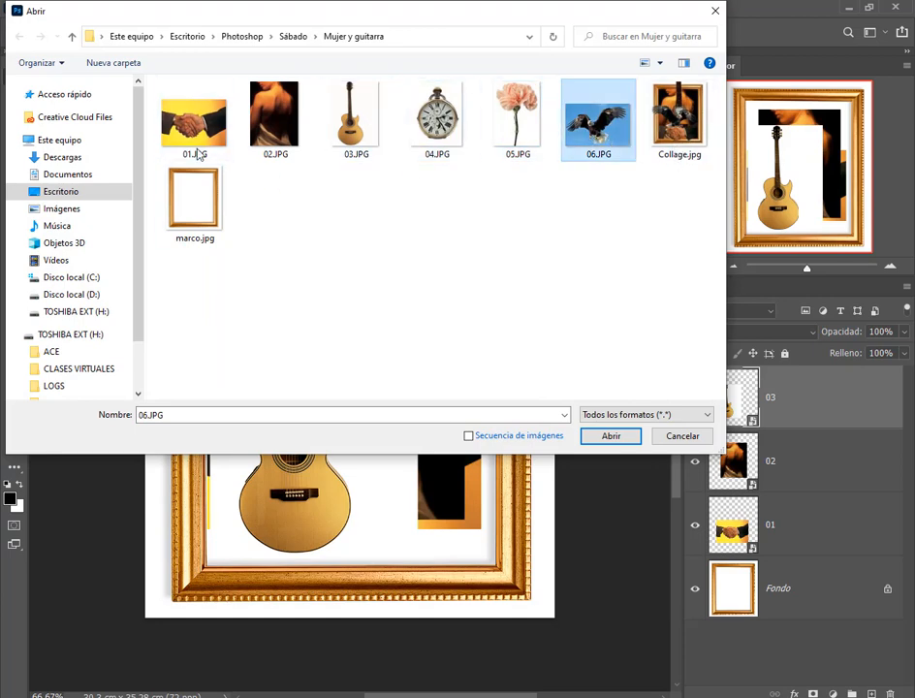
click(194, 151)
click(694, 437)
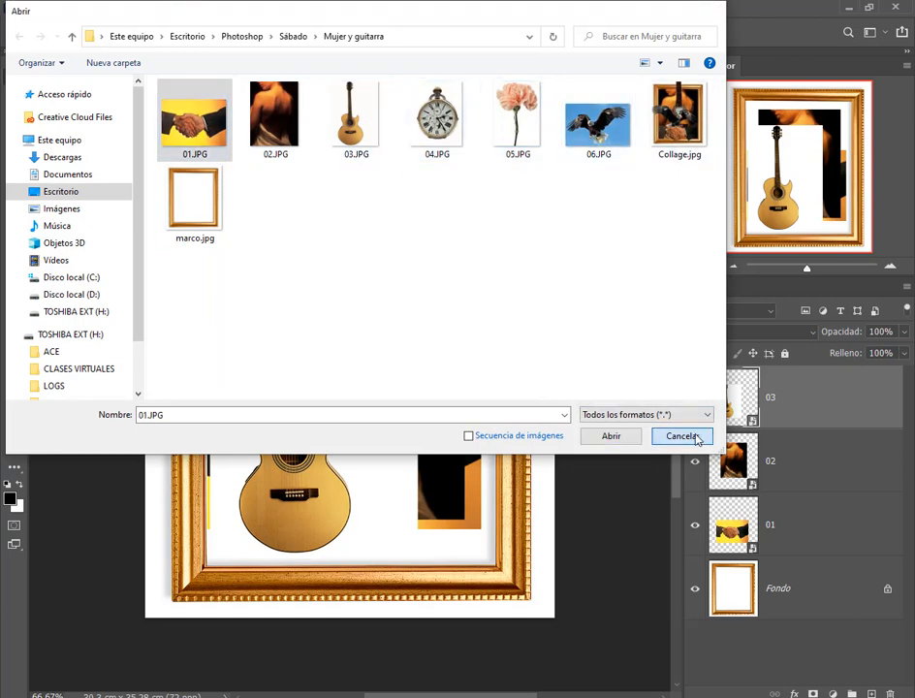
Step: Delete the guitar layer 03 and briefly hide and show layer 02
drag(839, 392, 889, 693)
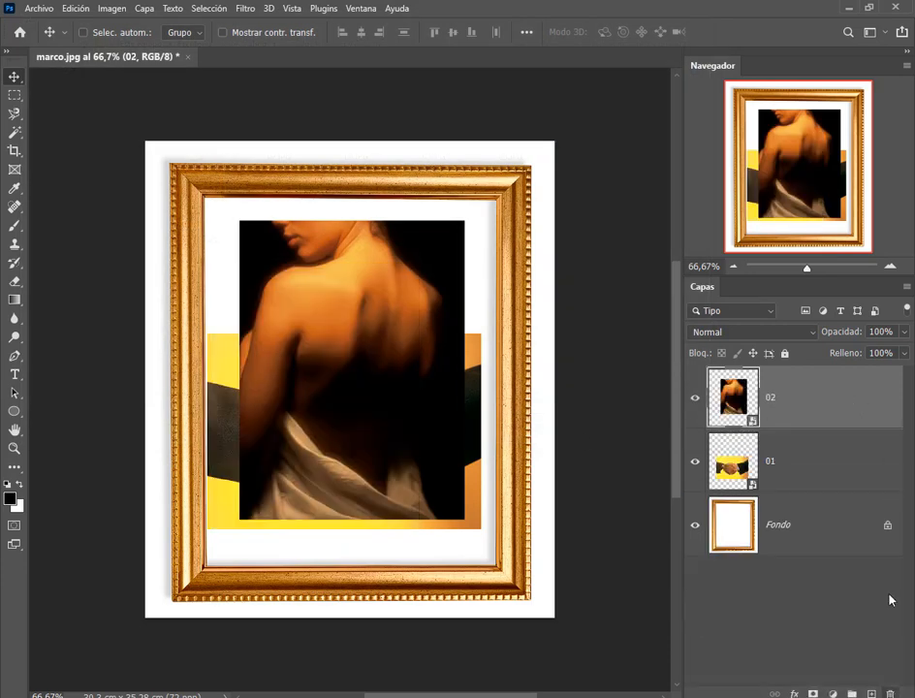
click(695, 397)
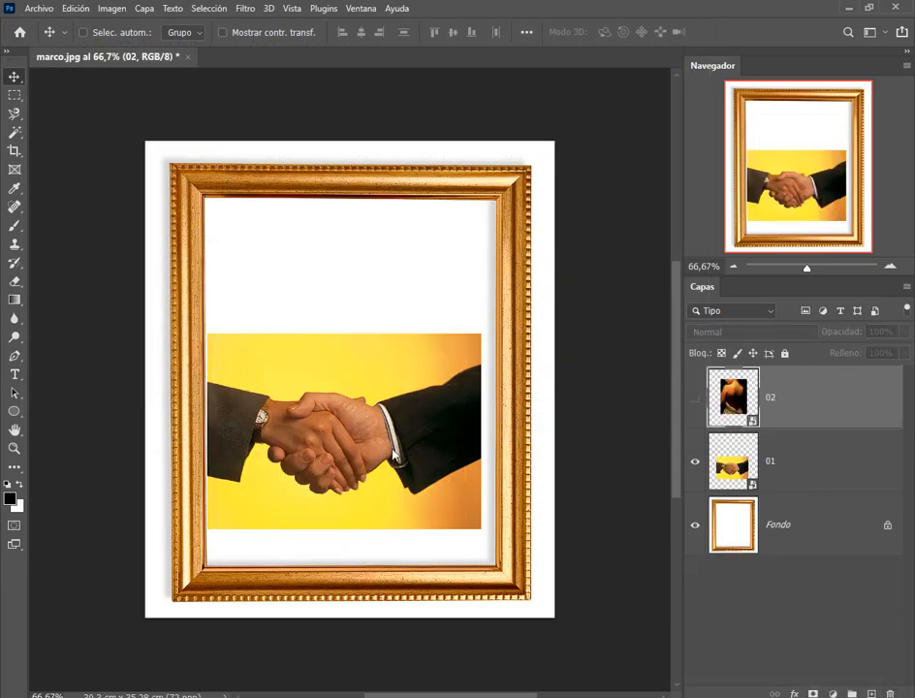
click(697, 397)
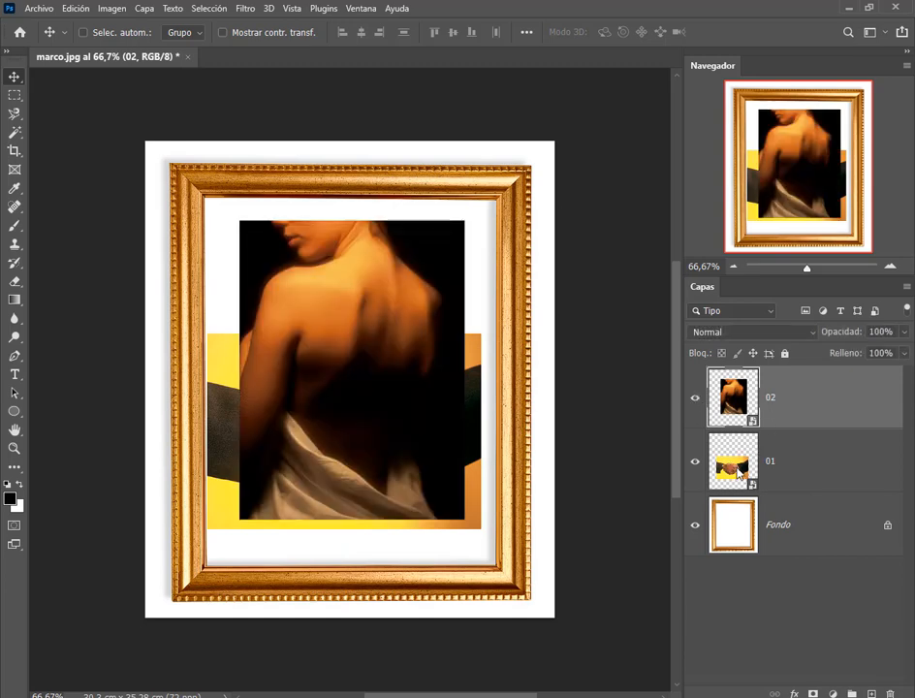
Step: Hide layers 02 and Fondo to view the handshake layer 01 on its own
click(695, 397)
click(732, 461)
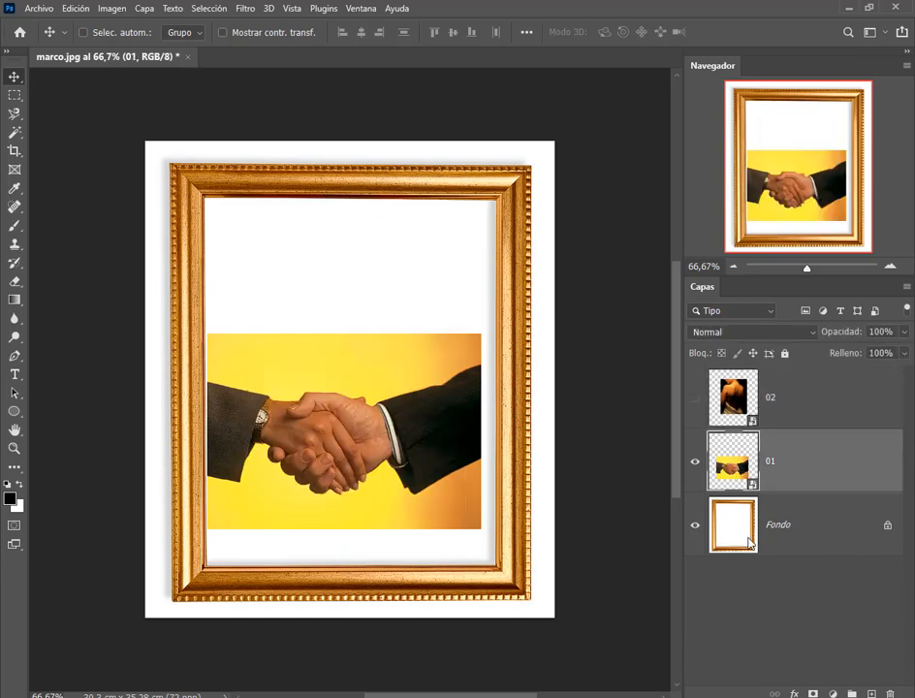
click(744, 541)
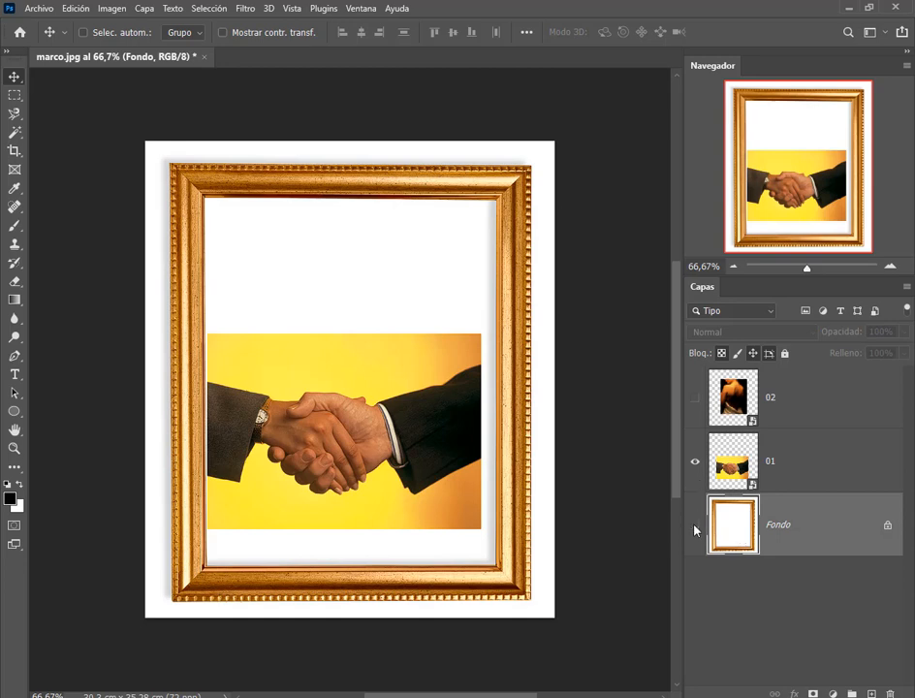
click(695, 527)
click(742, 467)
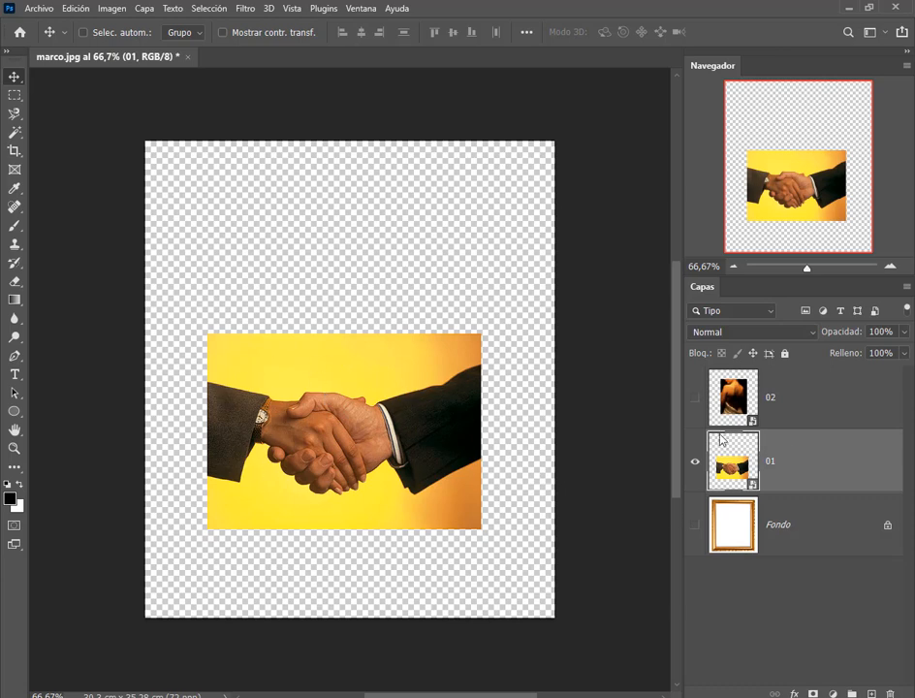
Step: Show layers 02 and Fondo again and delete the handshake layer 01
click(695, 398)
click(695, 524)
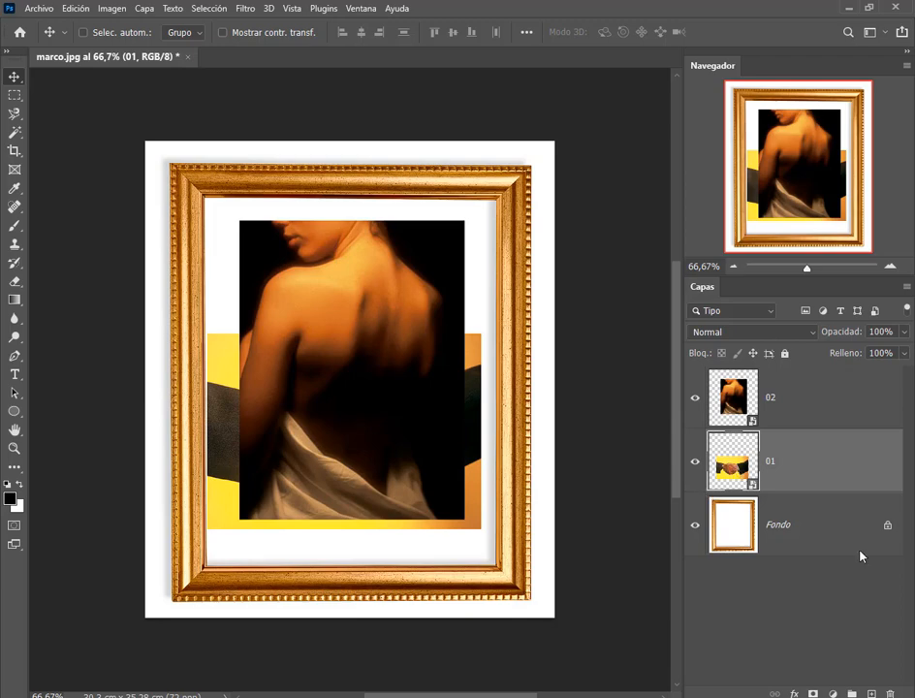
drag(765, 461, 890, 694)
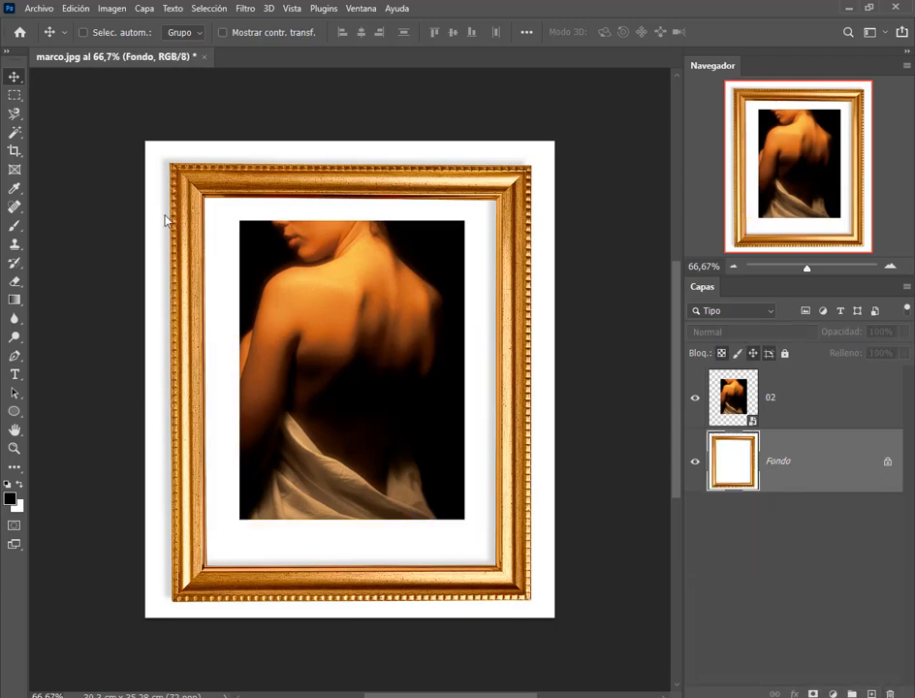
Step: Open 01.JPG as a separate document, return to marco.jpg and close 01.JPG
click(38, 8)
click(41, 35)
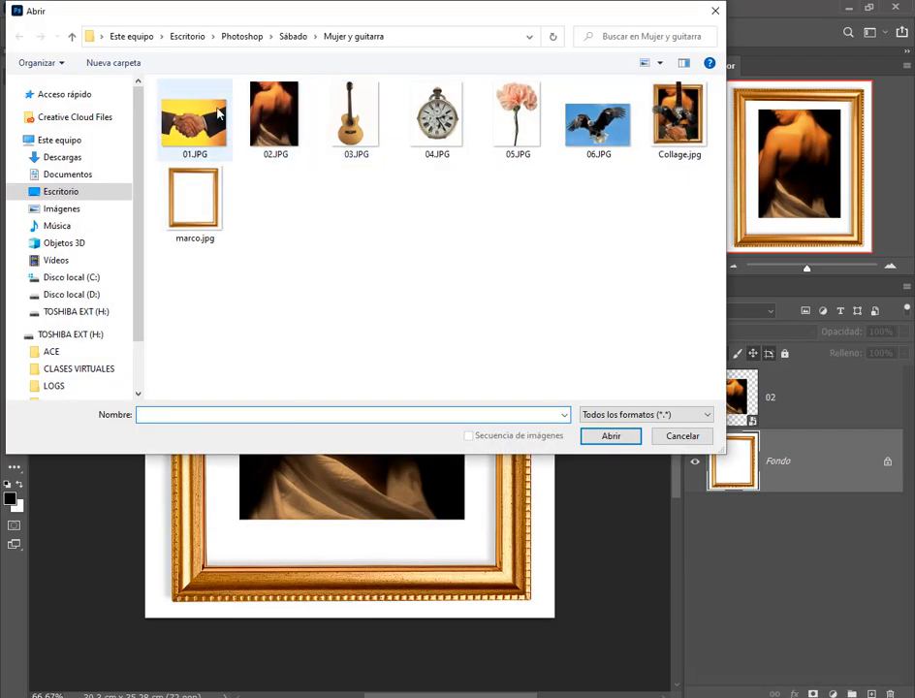
double_click(219, 115)
click(476, 343)
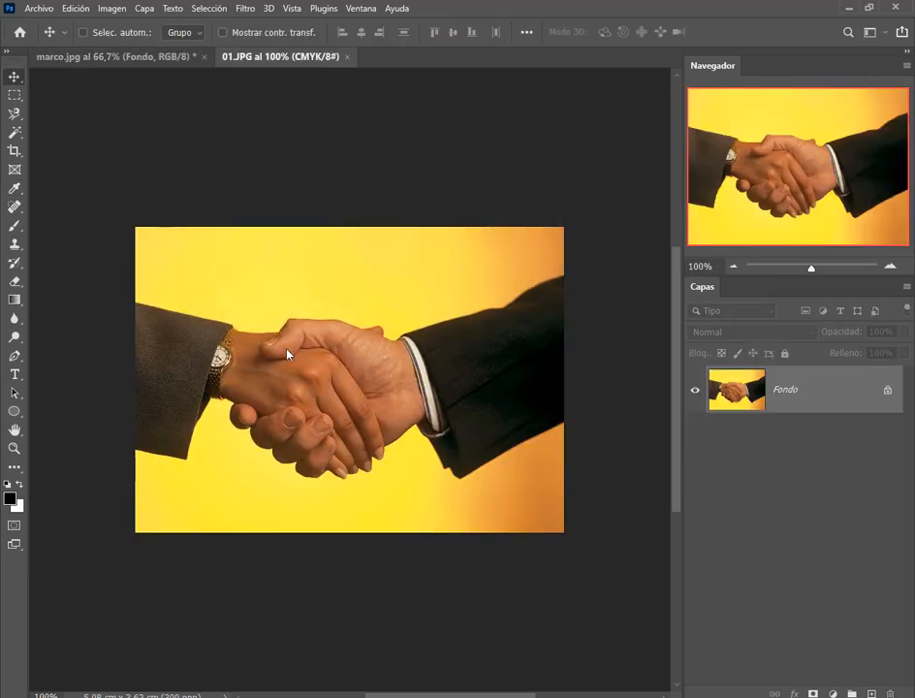
click(158, 56)
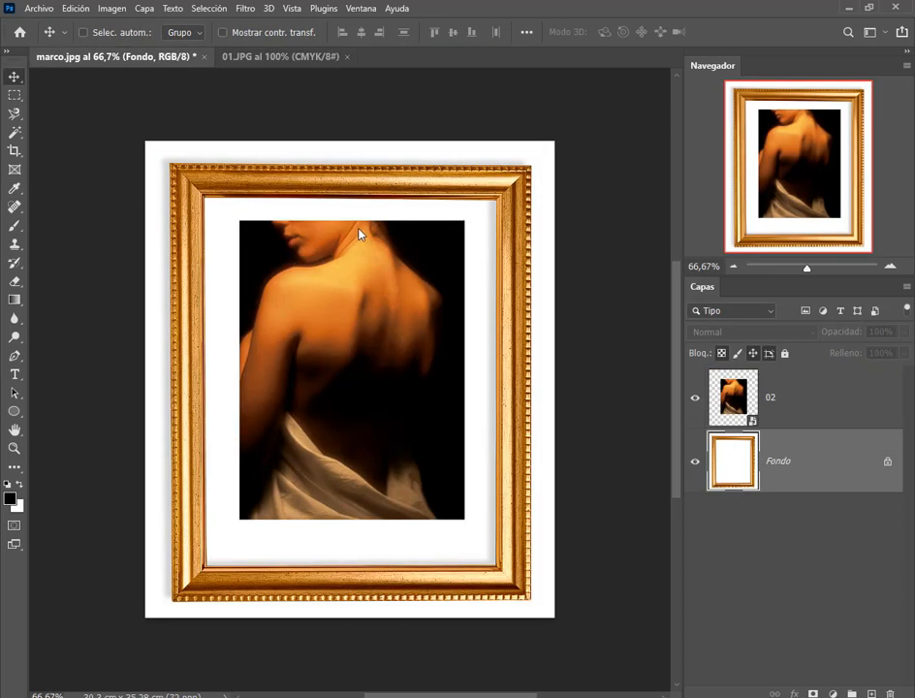
click(347, 56)
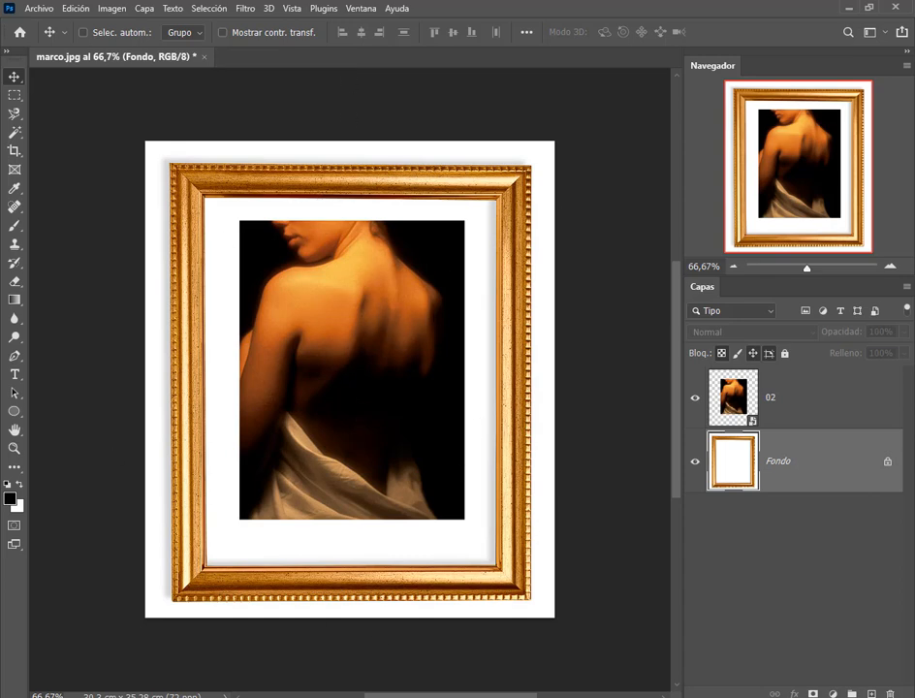
Step: Switch to the Google Meet call in Chrome and check the messages and the shared screen
mouse_move(180, 690)
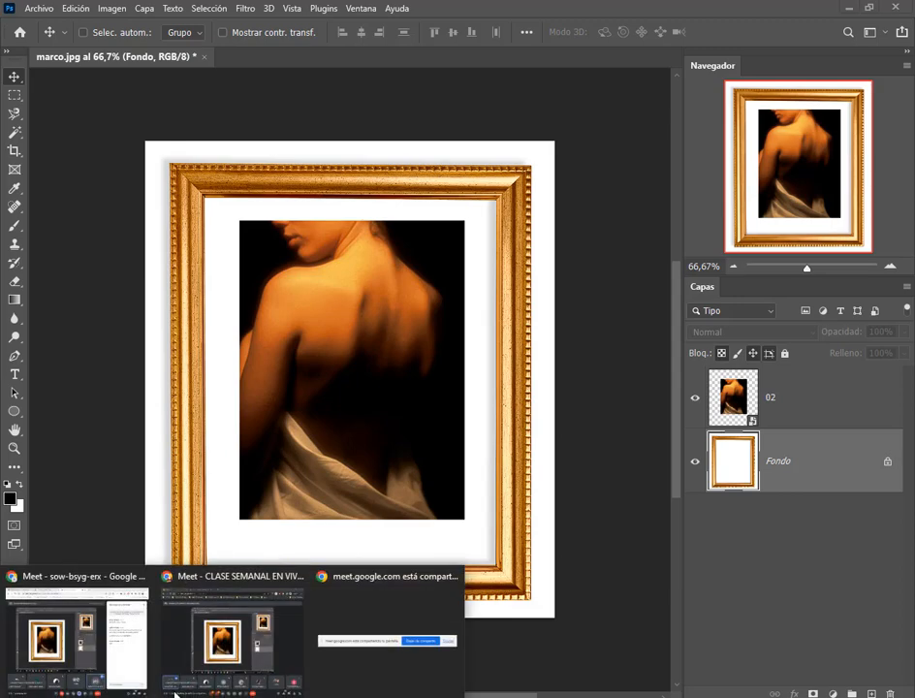
click(240, 616)
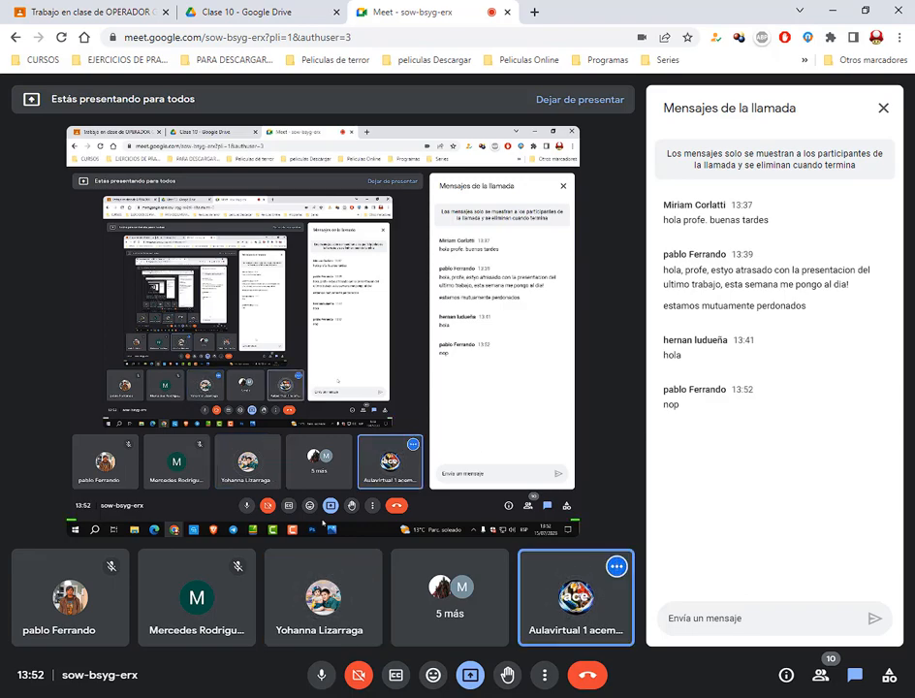
click(470, 697)
click(471, 697)
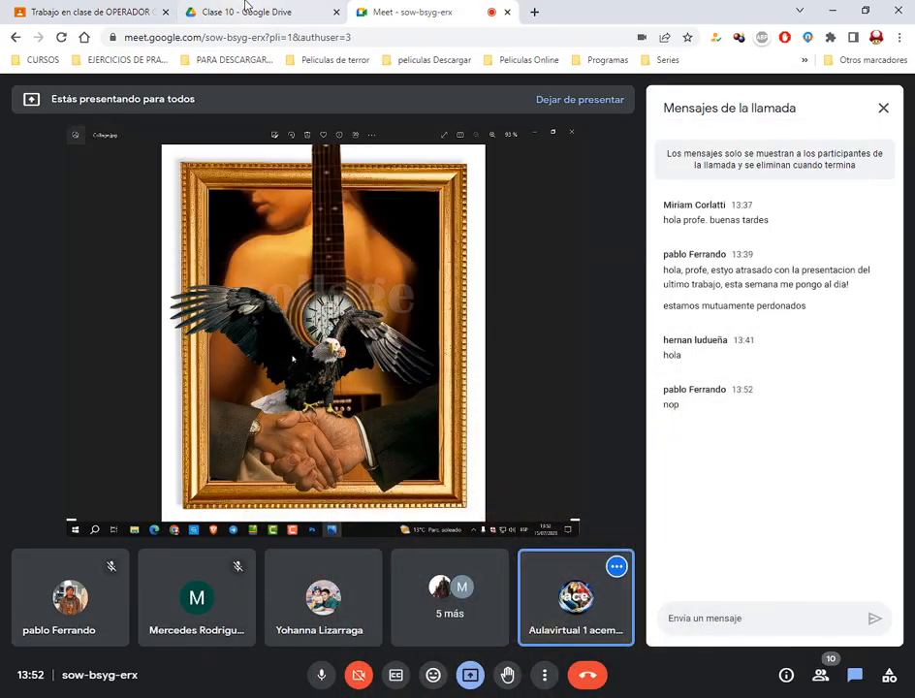
Step: Preview the reference image Collage.jpg from the Clase 10 folder in Google Drive
click(245, 8)
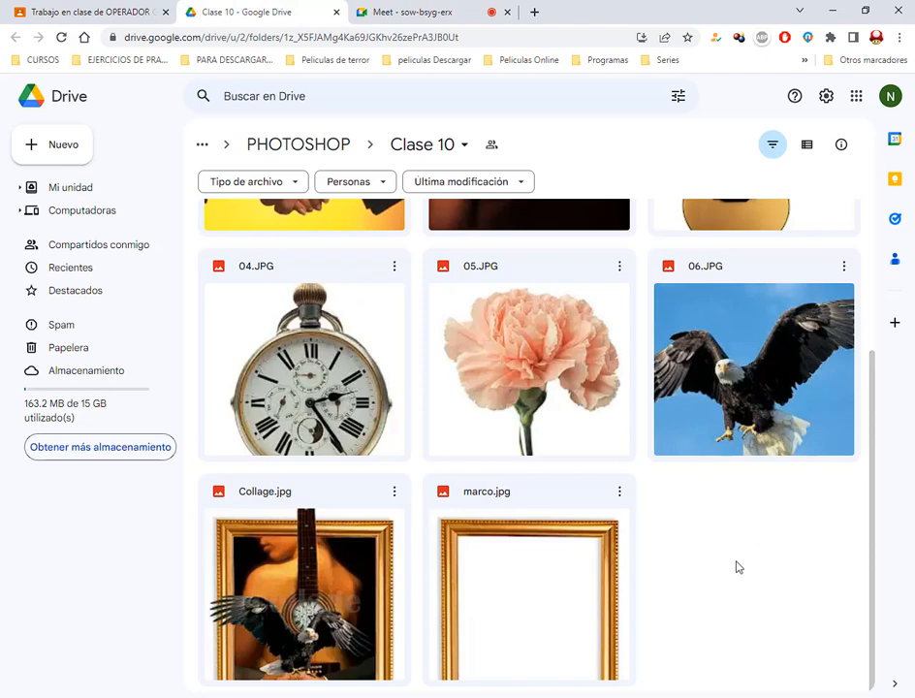
scroll(548, 403, up, 5)
scroll(564, 469, down, 3)
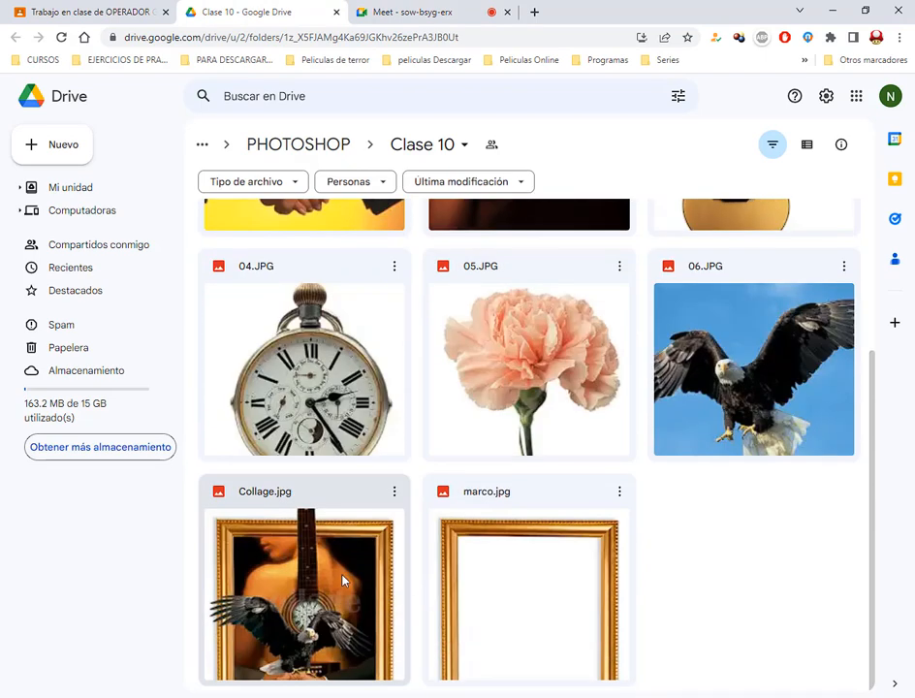
double_click(345, 579)
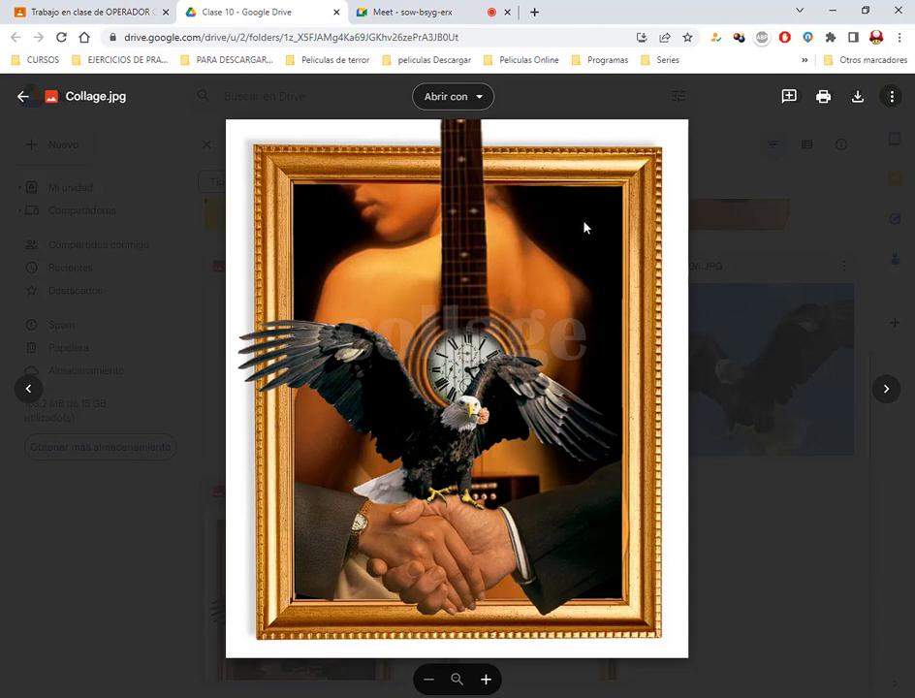
Step: Point out the collage's elements with red on-screen arrows, including the eagle and the flower, and return to the Google Meet call
key(ctrl+d)
click(659, 169)
drag(676, 153, 593, 208)
drag(623, 263, 509, 364)
drag(753, 586, 579, 550)
drag(532, 326, 486, 399)
drag(529, 465, 485, 422)
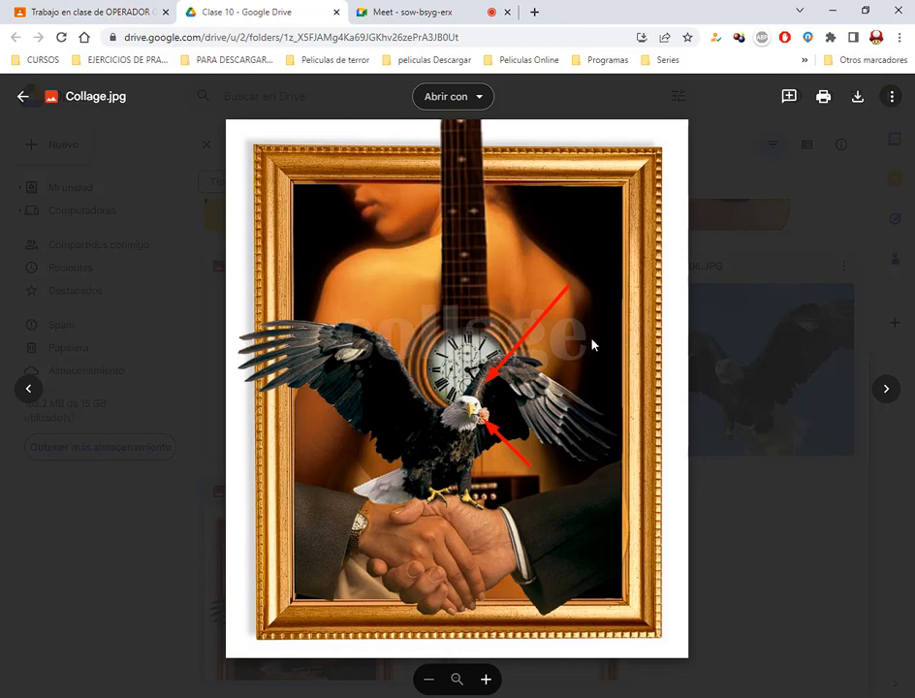
click(428, 13)
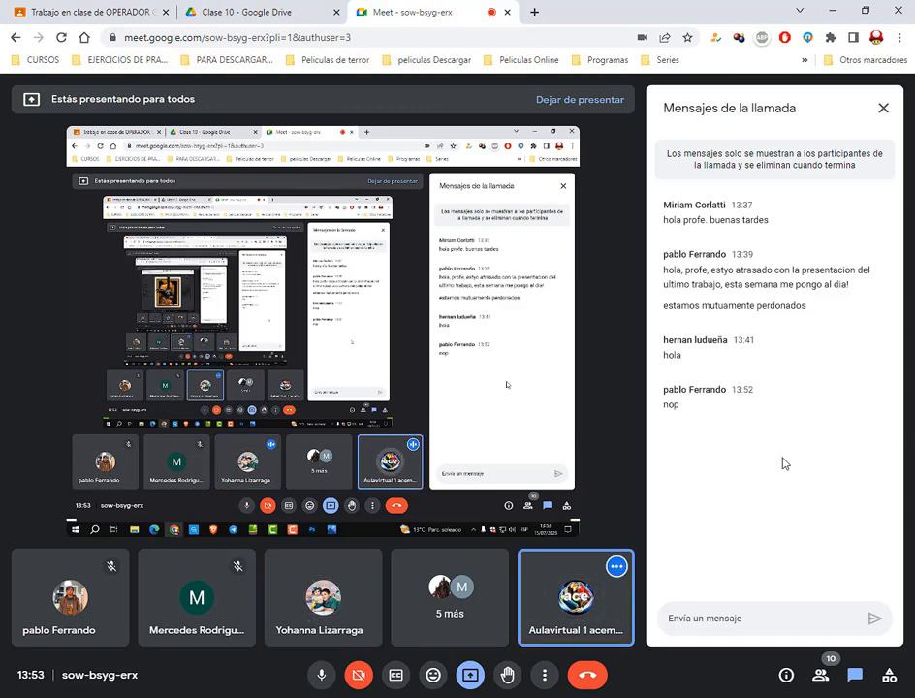
Step: Look at the reference image Collage.jpg in Google Drive and switch back to marco.jpg in Photoshop
click(287, 7)
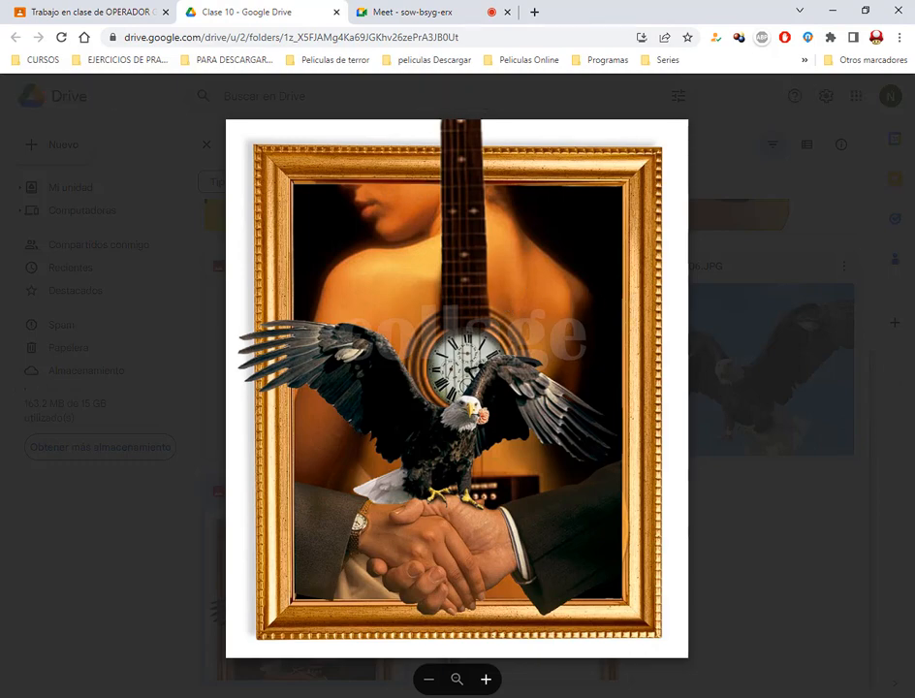
click(453, 696)
click(780, 402)
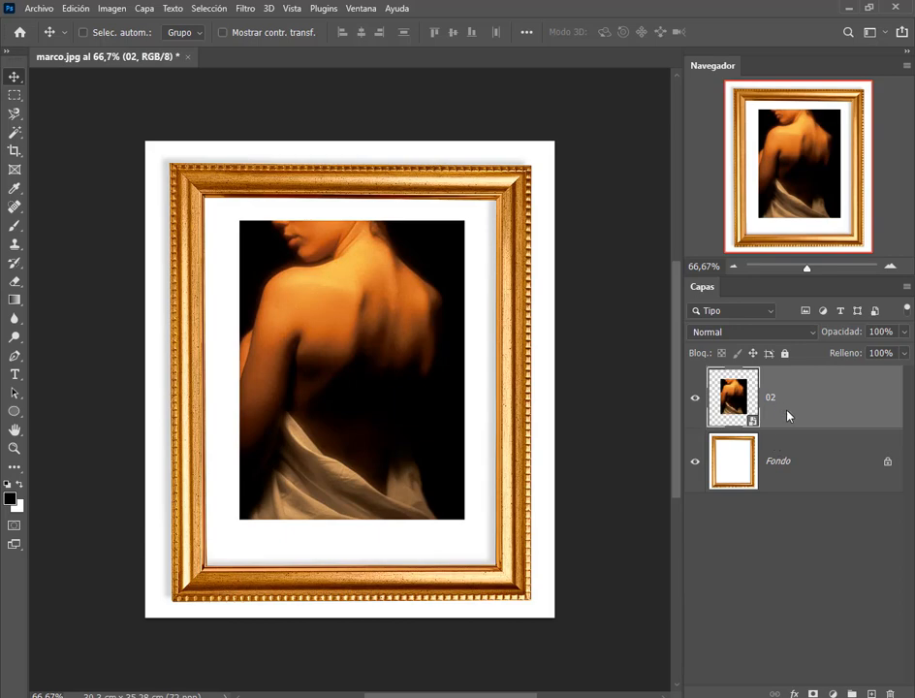
Step: Place 01.JPG as an embedded element, scale it to about 361% by 373%, and position it over the lower part of the woman's picture
click(39, 8)
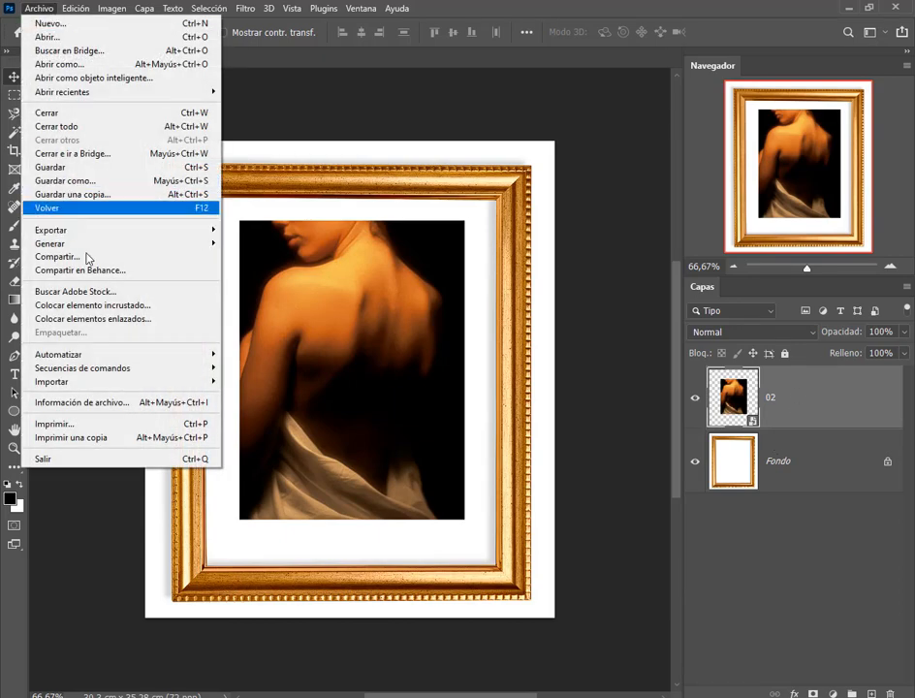
click(121, 307)
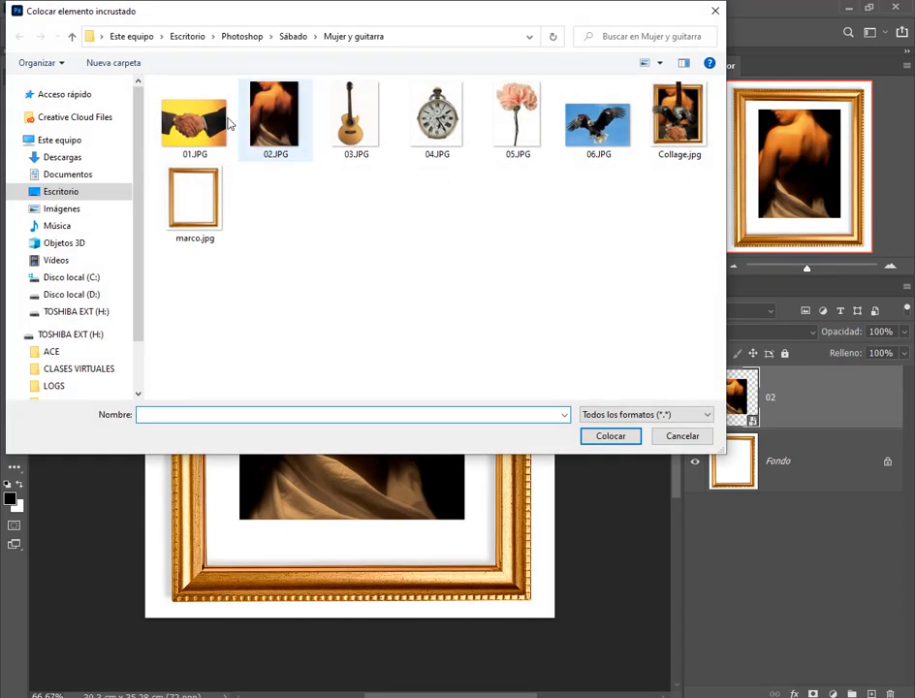
double_click(196, 114)
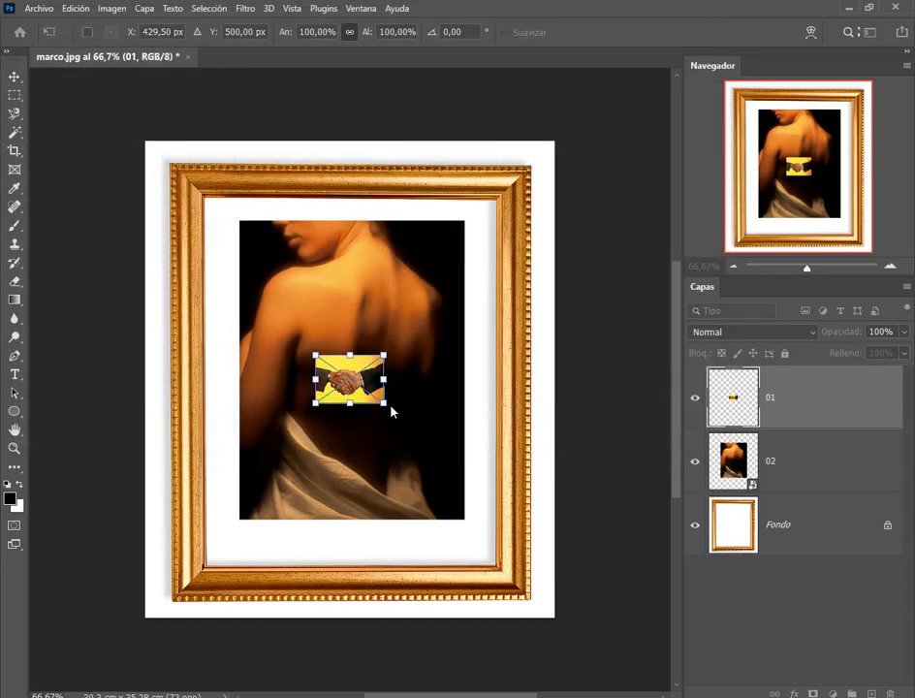
drag(385, 404, 564, 537)
drag(487, 475, 387, 445)
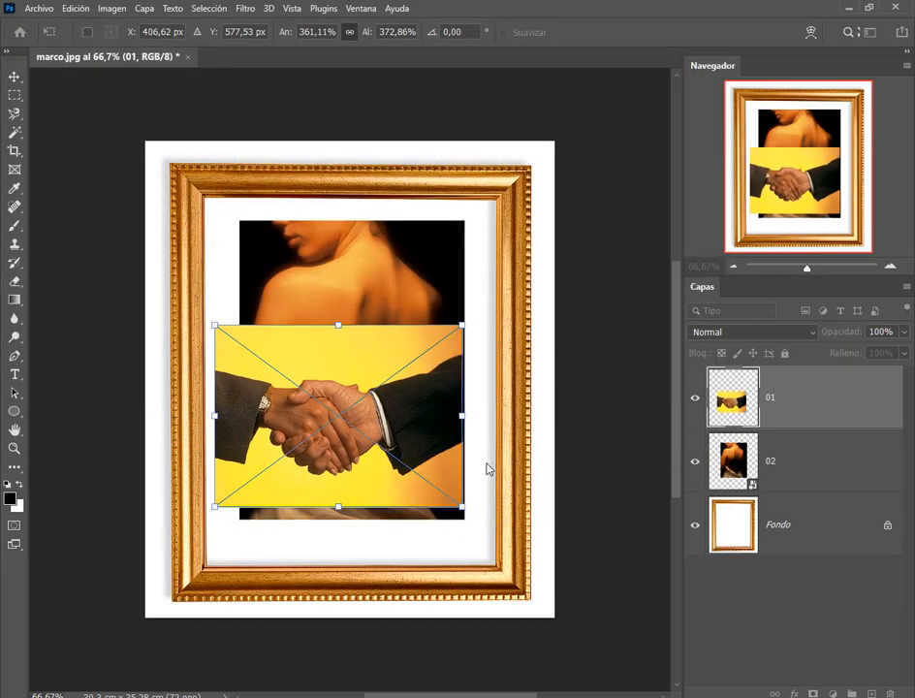
key(Return)
click(42, 6)
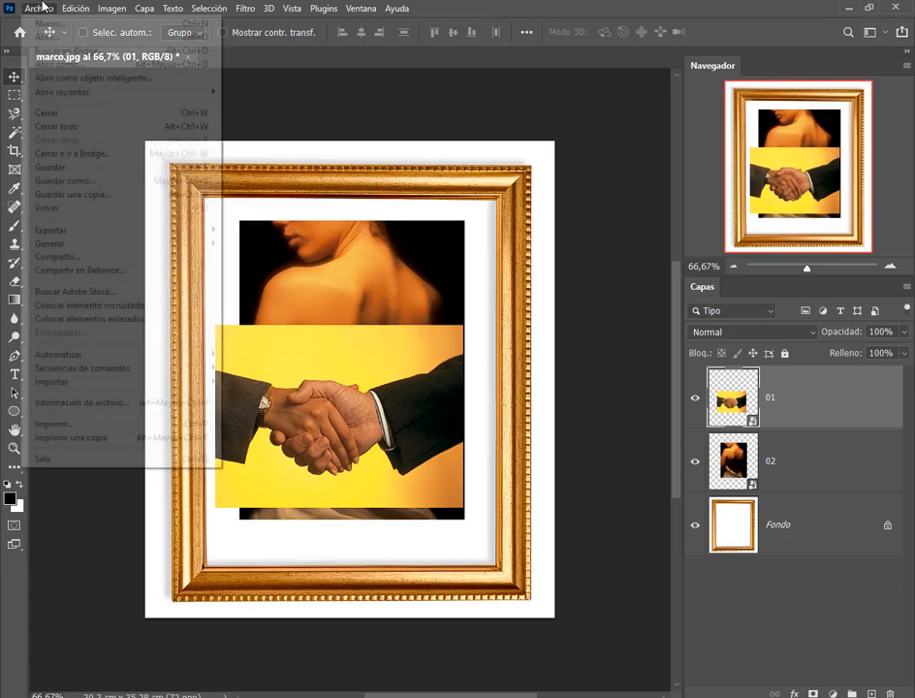
click(146, 319)
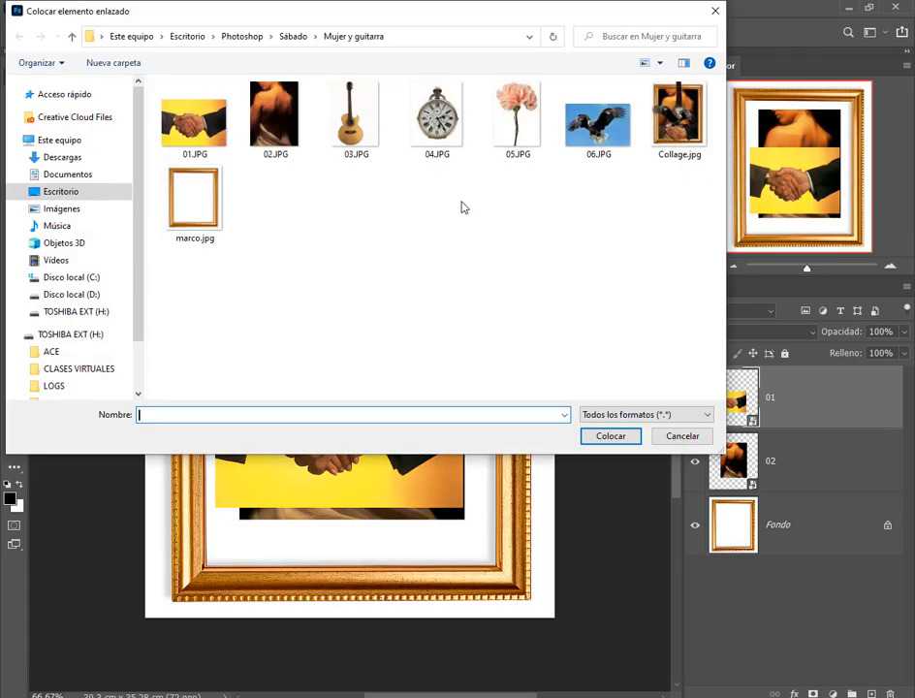
click(437, 117)
click(610, 435)
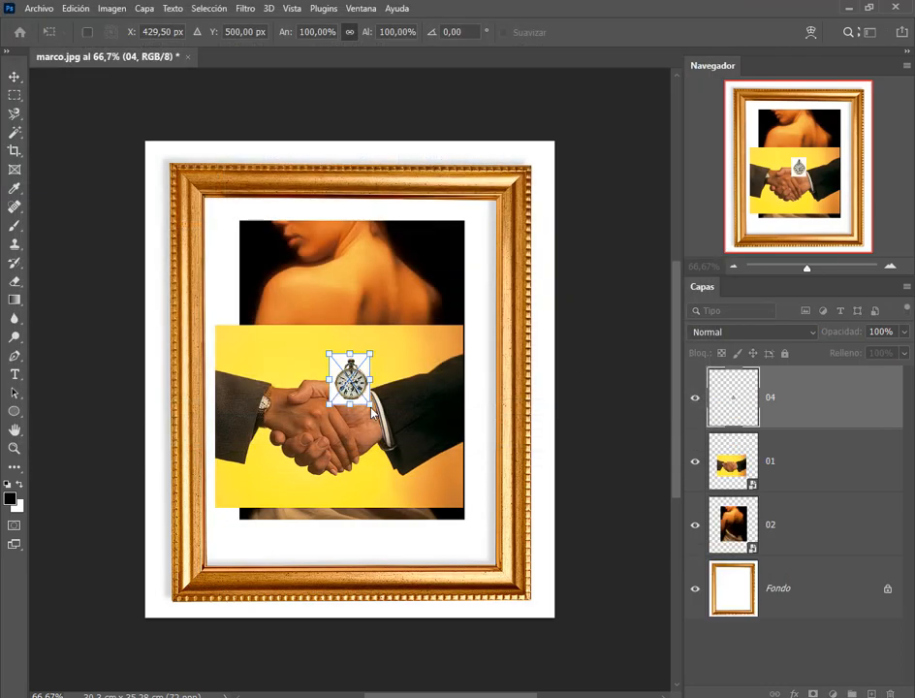
drag(371, 404, 481, 505)
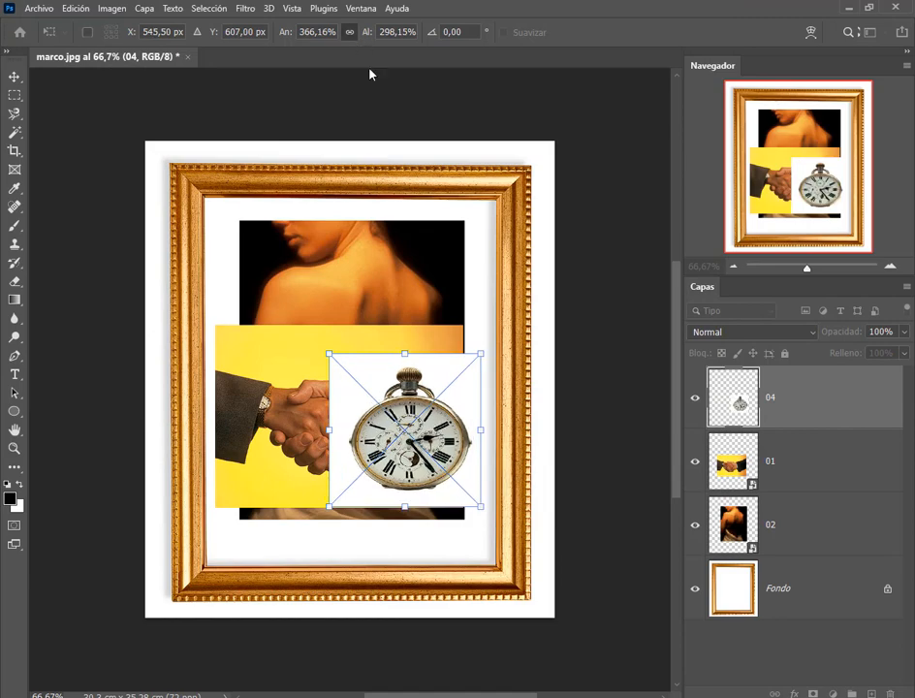
key(Escape)
Step: Place 04.JPG as an embedded element, scale it to about 476.5%, and centre it over the handshake picture
click(39, 8)
mouse_move(148, 238)
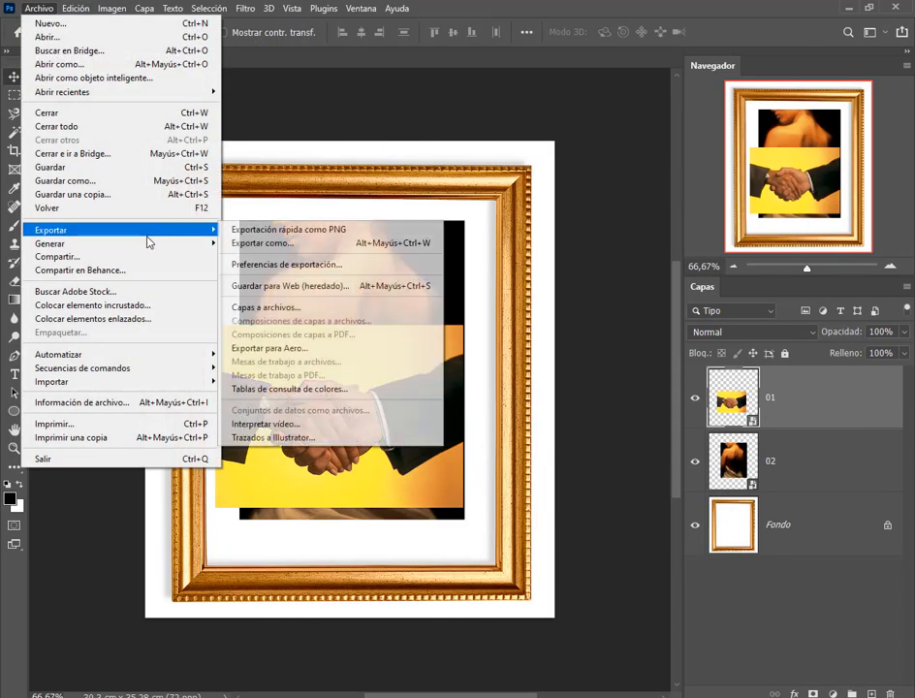
click(150, 308)
double_click(435, 116)
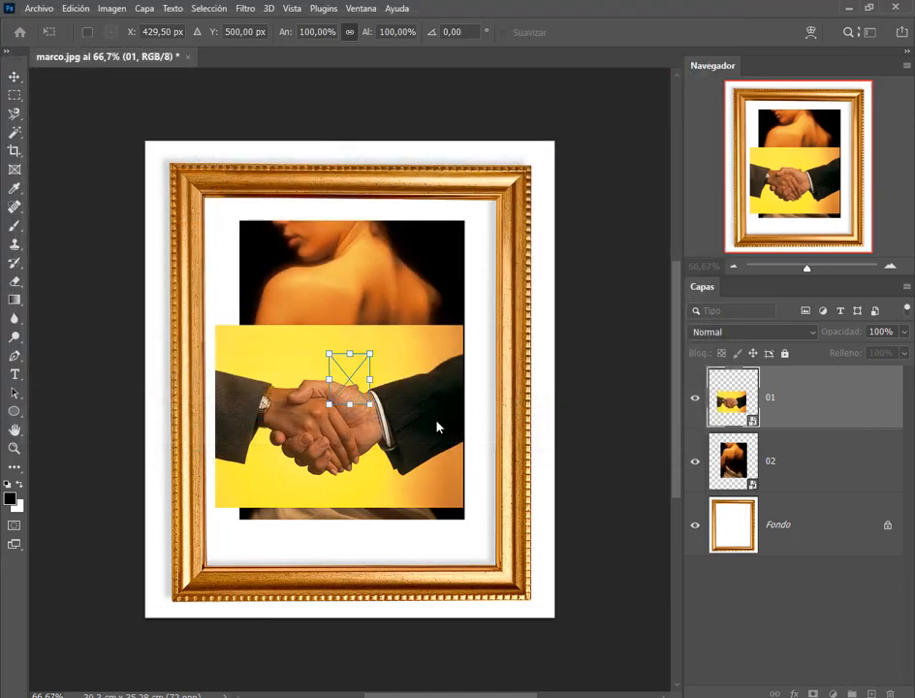
drag(370, 404, 524, 571)
drag(449, 505, 380, 416)
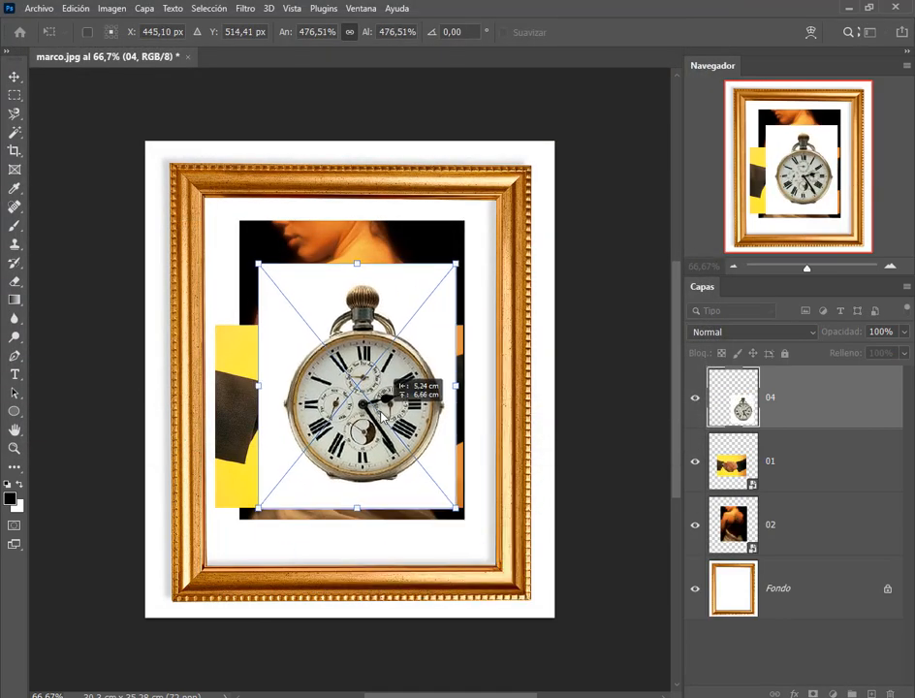
key(Return)
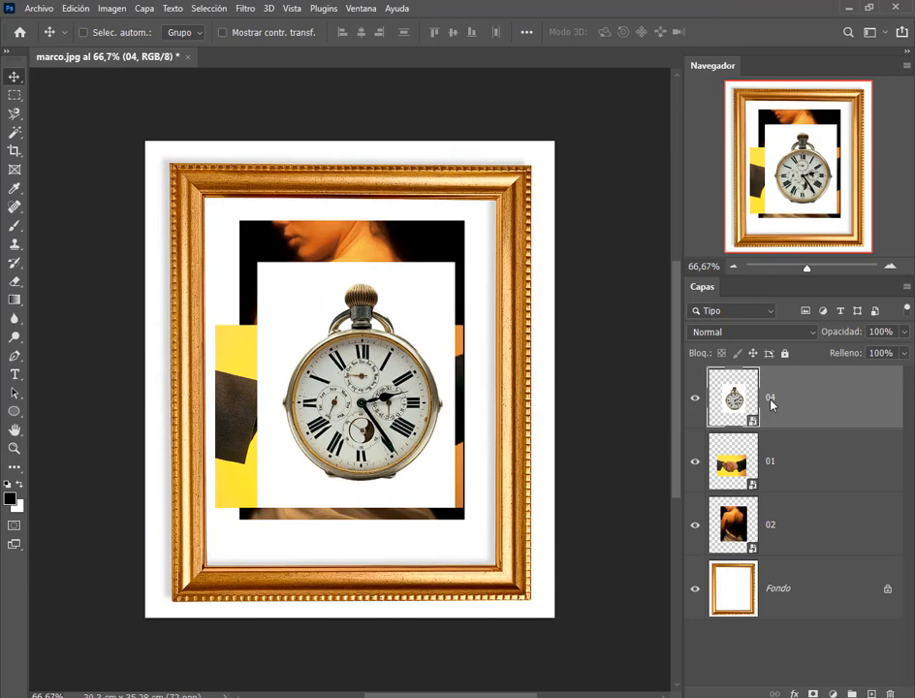
Step: Rename the pocket watch layer as reloj
click(774, 463)
double_click(771, 400)
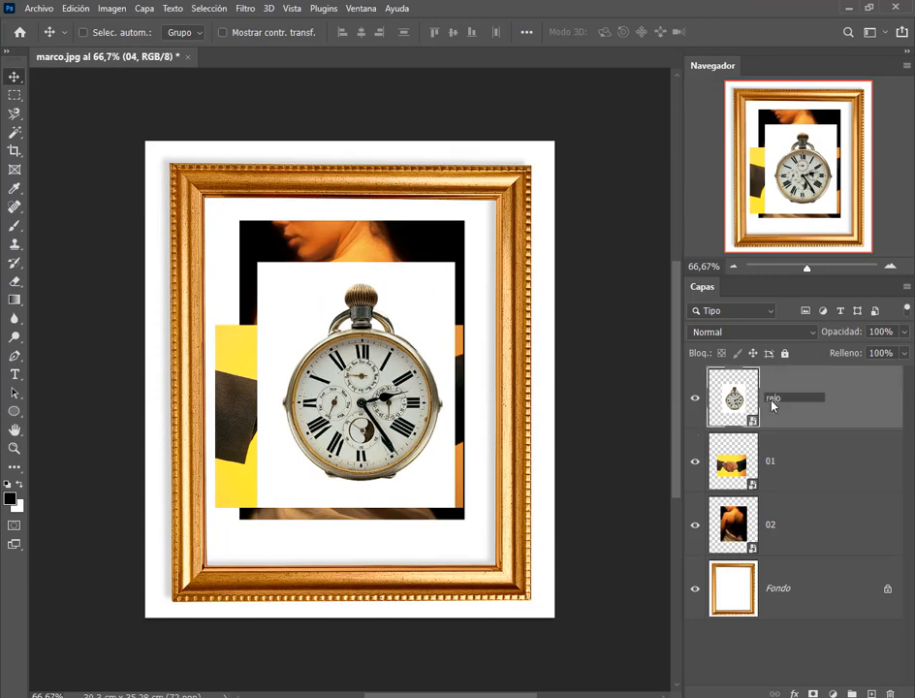
key(Return)
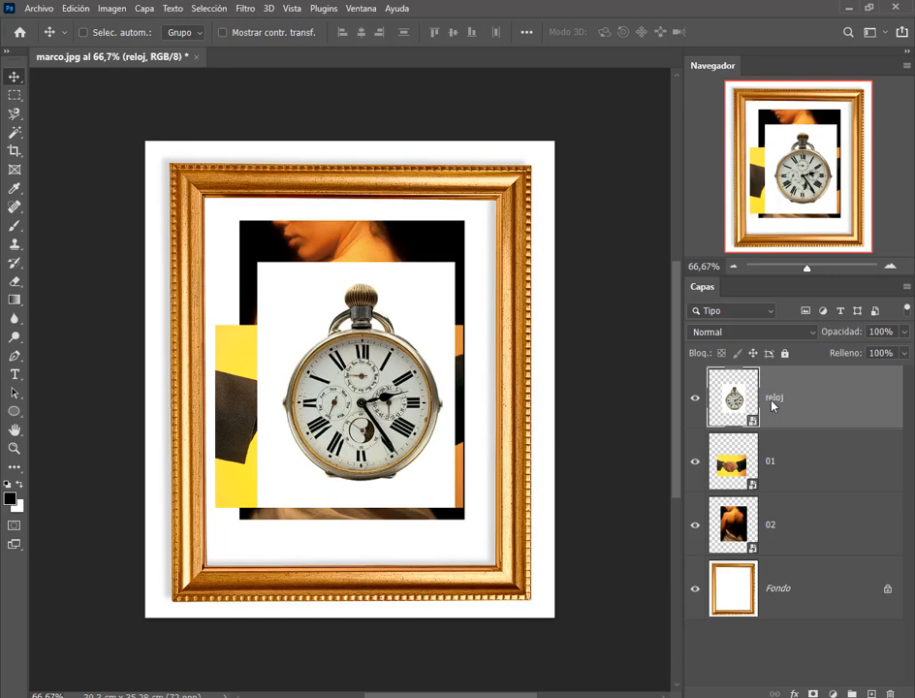
Step: Hide the reloj layer and rename the handshake layer as manos
click(694, 397)
click(775, 465)
double_click(770, 462)
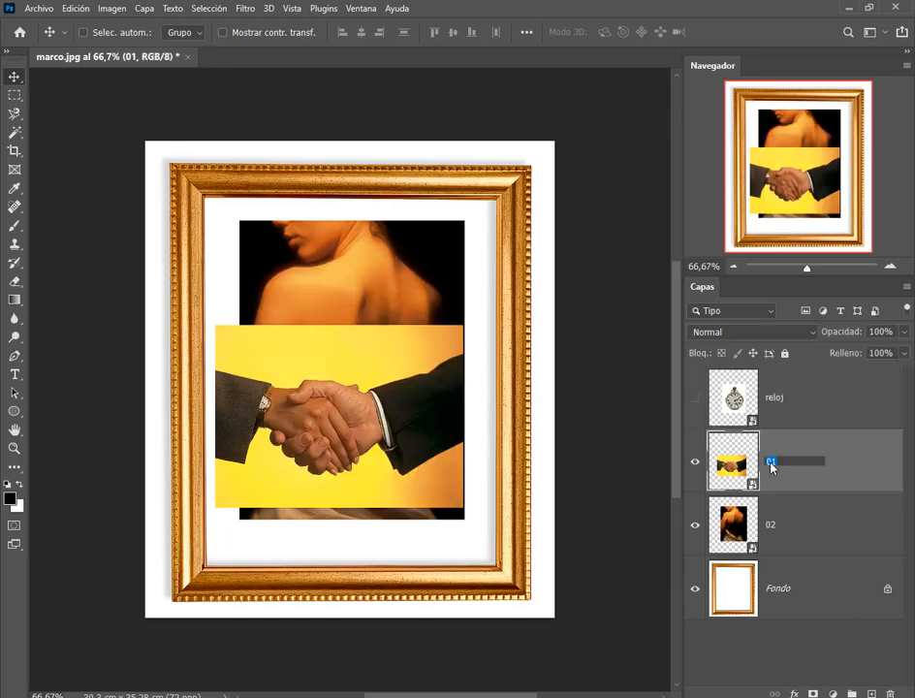
text(manos)
key(Return)
Step: Rename the layer with the woman's picture as mujer
click(773, 528)
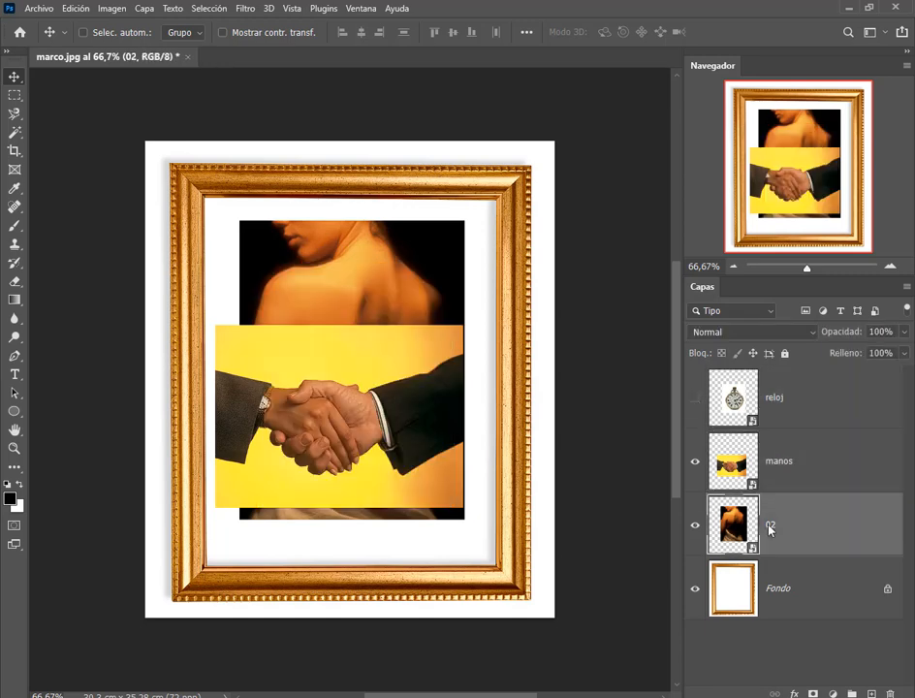
double_click(771, 525)
text(mujer)
key(Return)
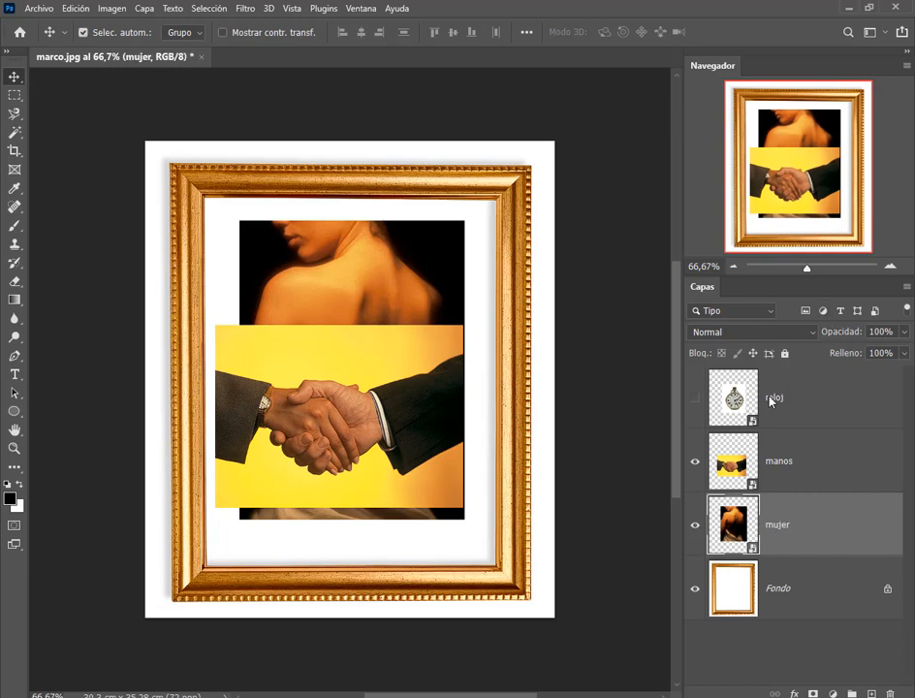
Step: Point out the reloj layer's name and open it for editing to show where layers are renamed
drag(761, 387, 791, 405)
double_click(778, 402)
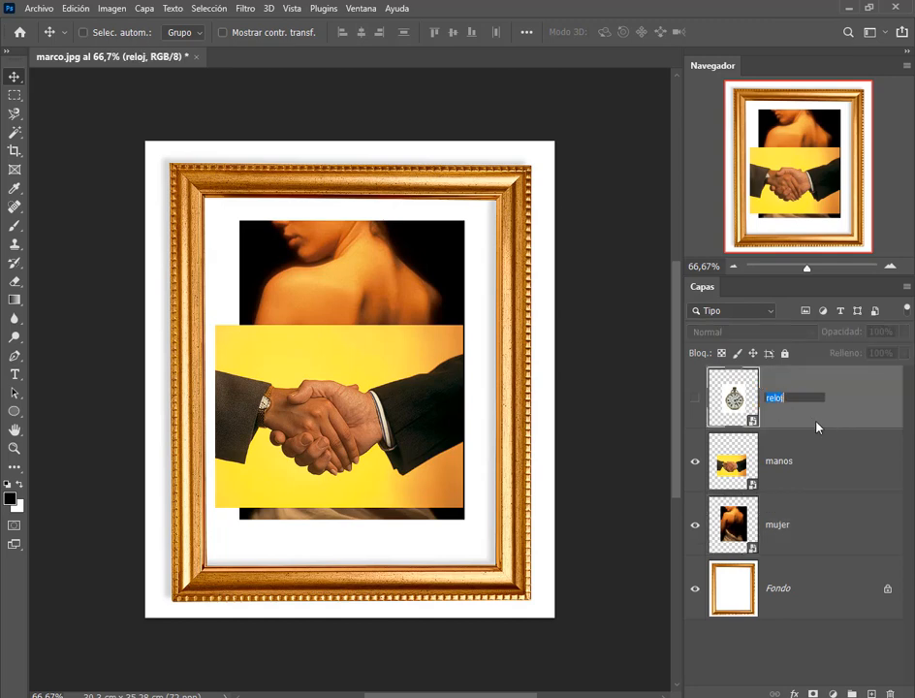
key(Return)
Step: Hide the manos and mujer layers and outline the layer stack with a red on-screen rectangle
click(695, 461)
click(695, 524)
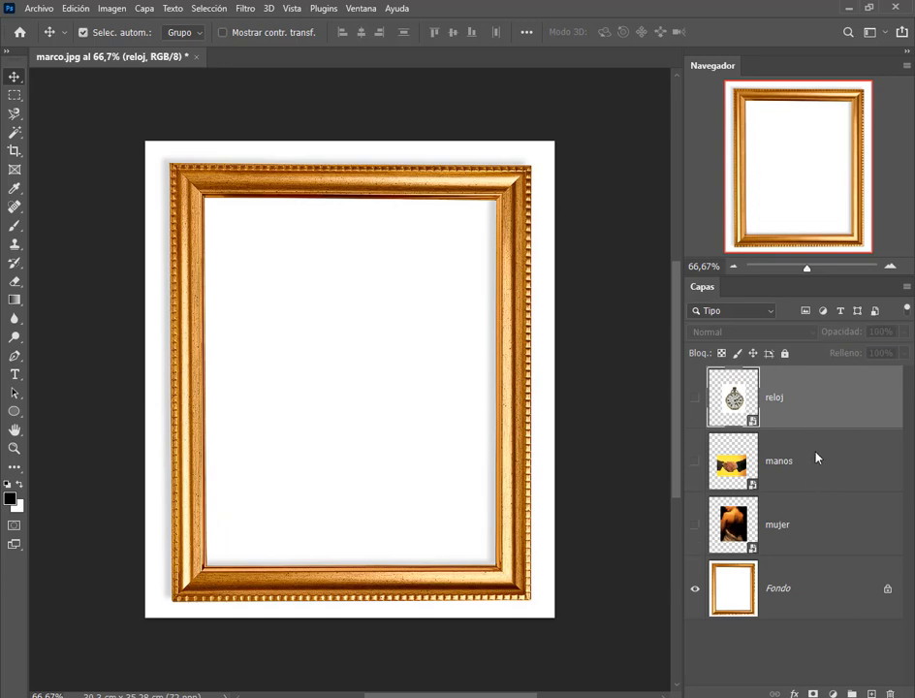
mouse_move(684, 356)
mouse_down()
mouse_move(828, 555)
mouse_move(811, 628)
mouse_up()
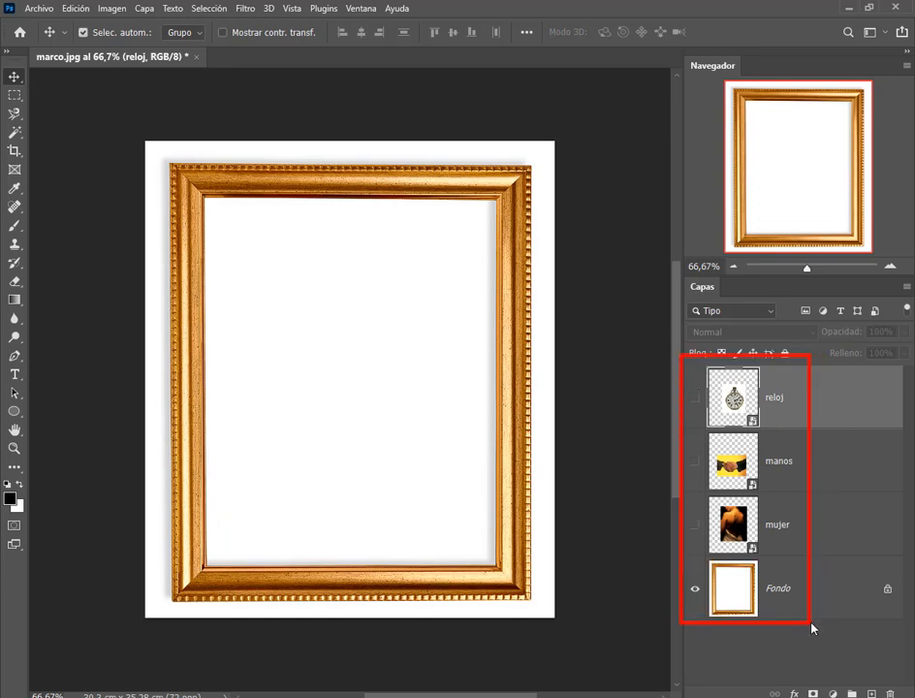
key(Escape)
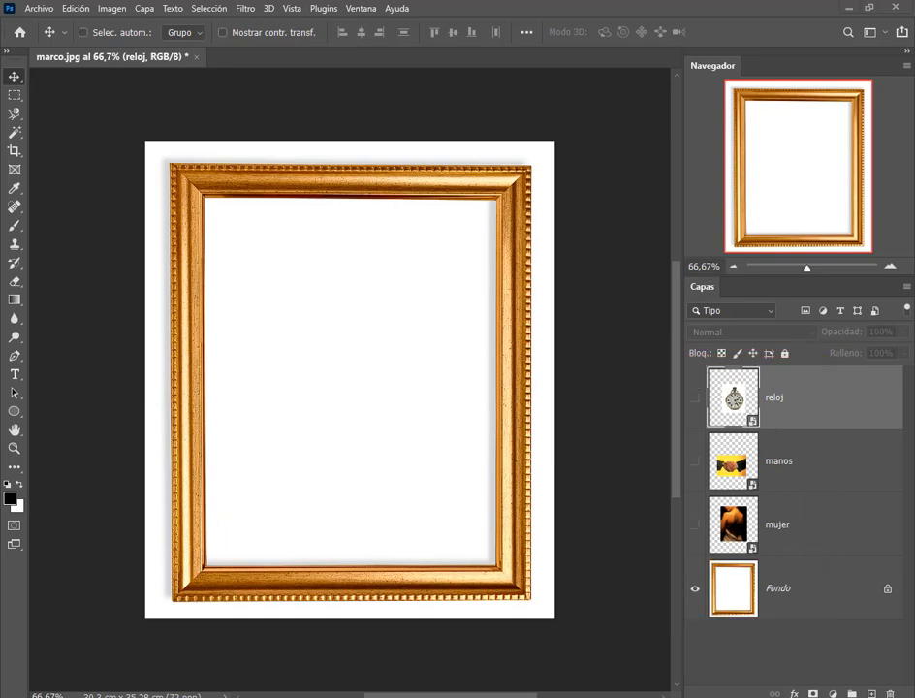
Step: Switch to Windows Settings, set the main display's app and text size to 125% under Accesibilidad, and return to Photoshop
click(17, 696)
click(20, 652)
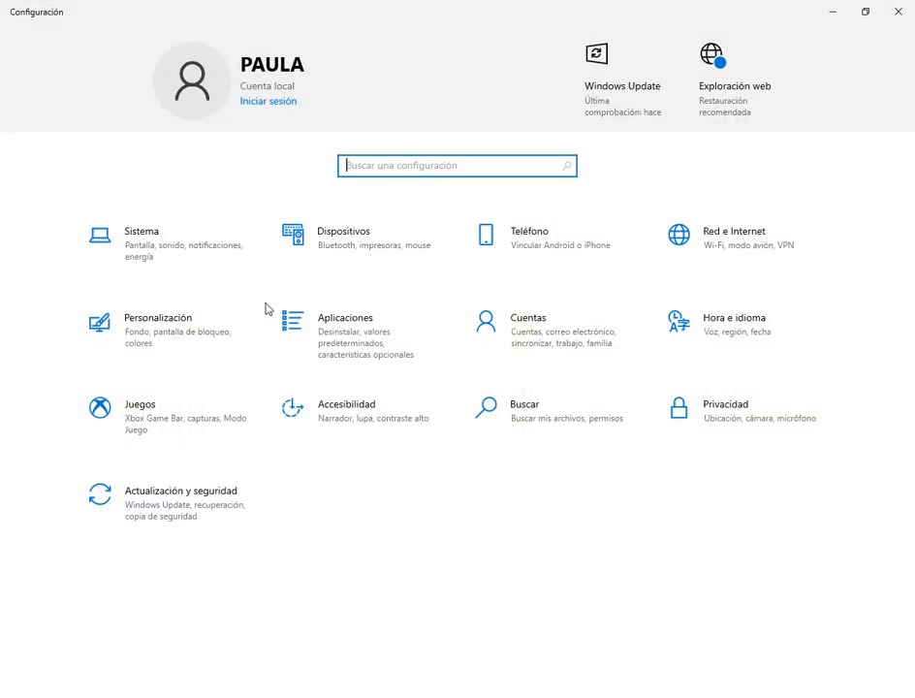
click(369, 363)
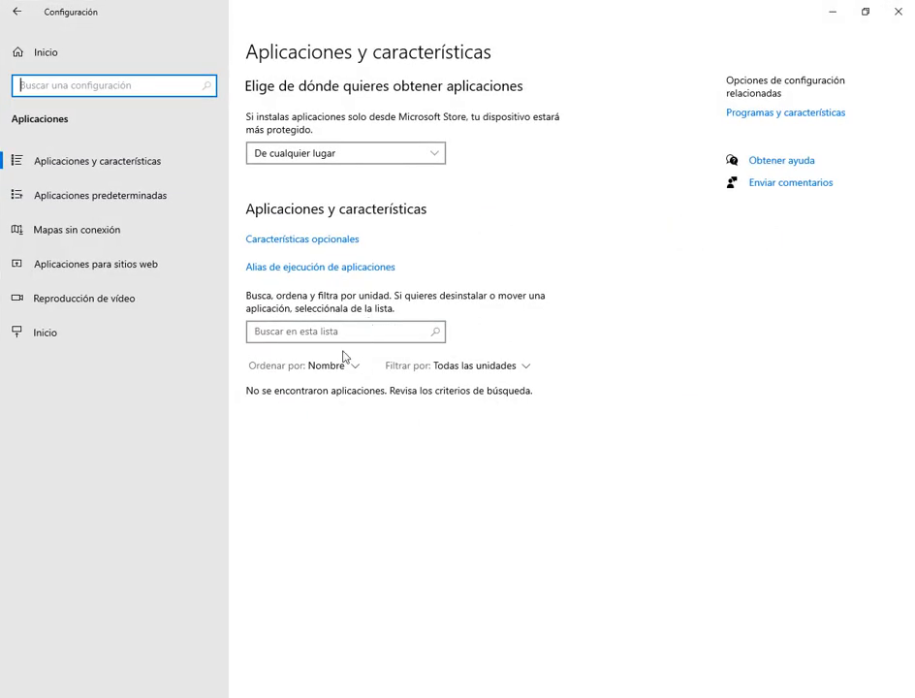
click(15, 10)
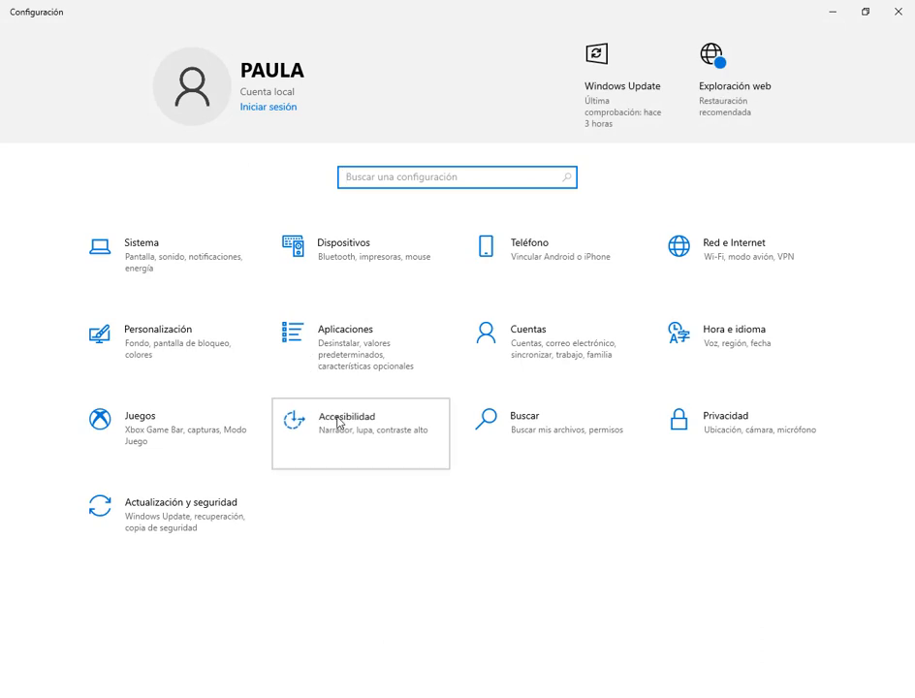
click(310, 423)
click(341, 370)
key(Down)
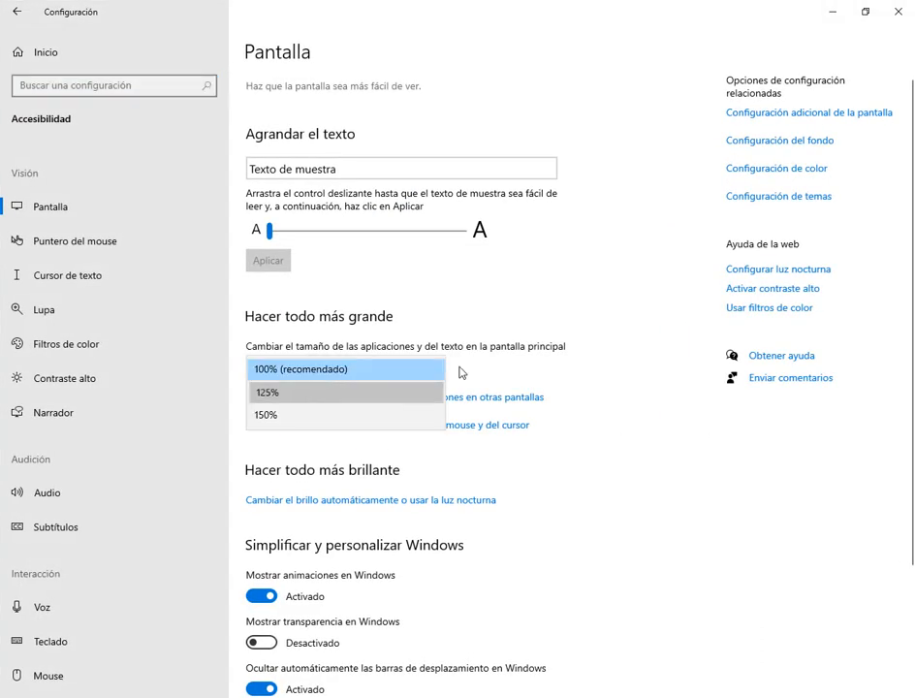
key(Return)
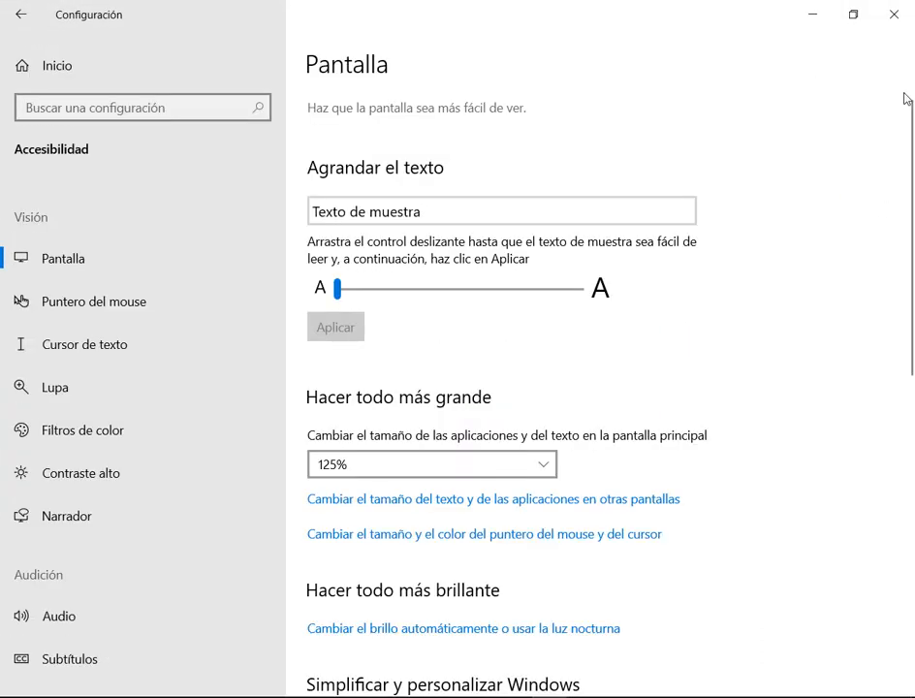
click(893, 19)
Step: Set the layer thumbnails to Miniaturas pequeñas and outline the layer list with a red on-screen rectangle
scroll(755, 513, down, 2)
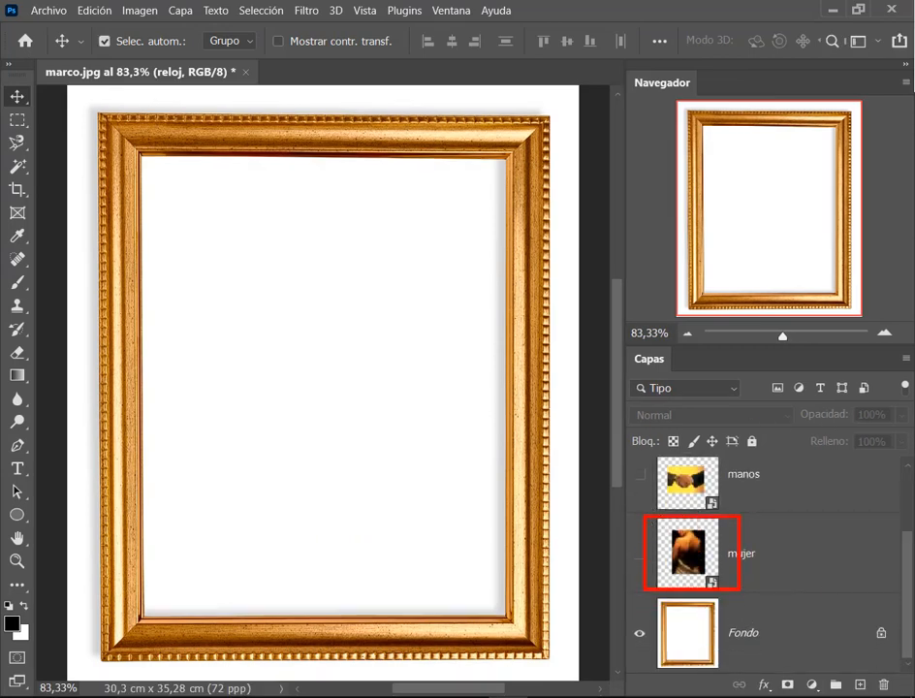
drag(906, 598, 909, 448)
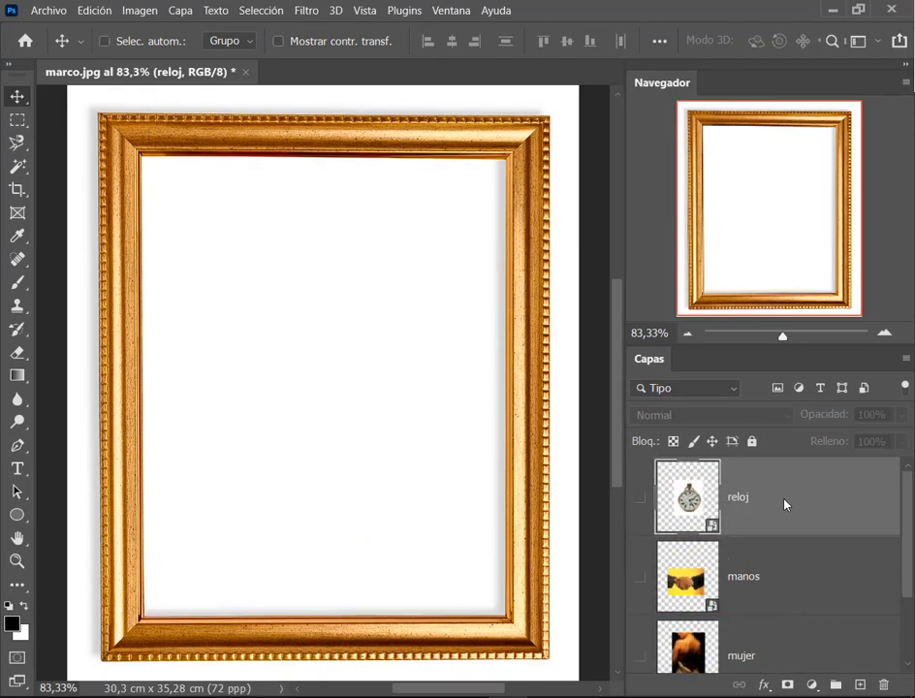
right_click(785, 504)
click(767, 473)
right_click(691, 489)
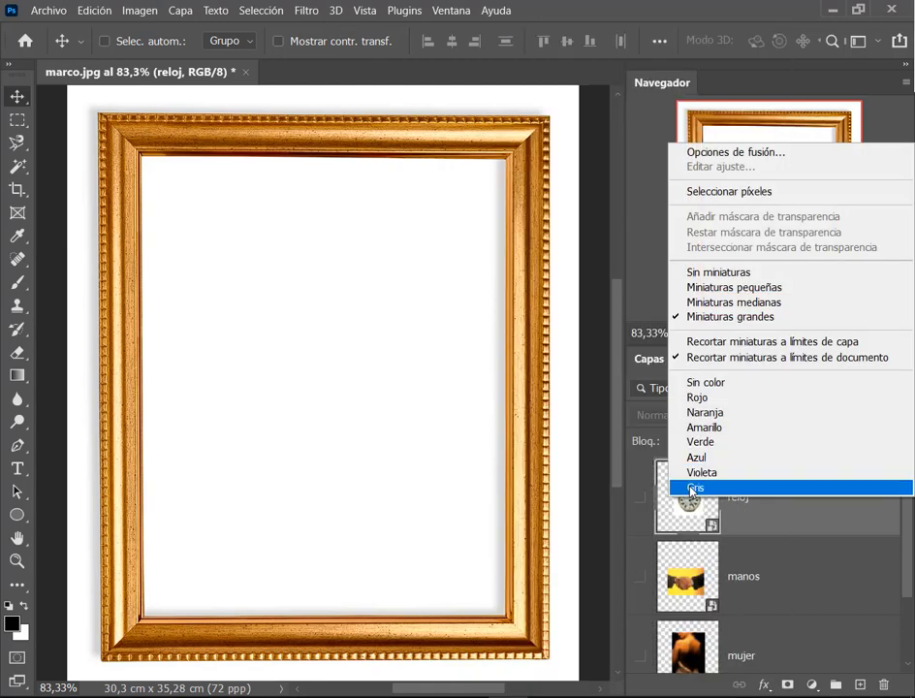
click(685, 487)
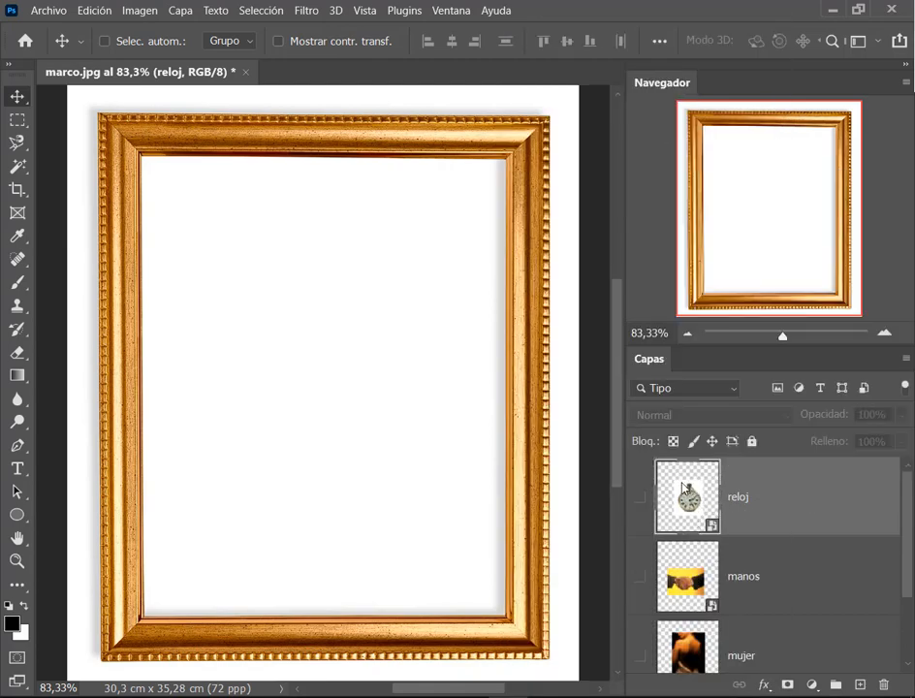
right_click(690, 495)
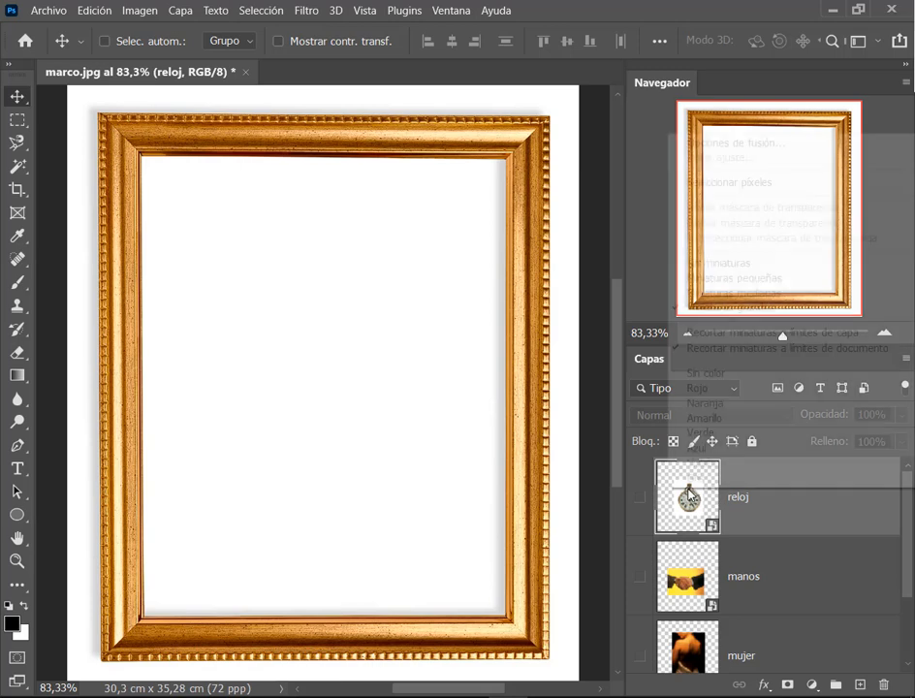
click(736, 281)
click(727, 620)
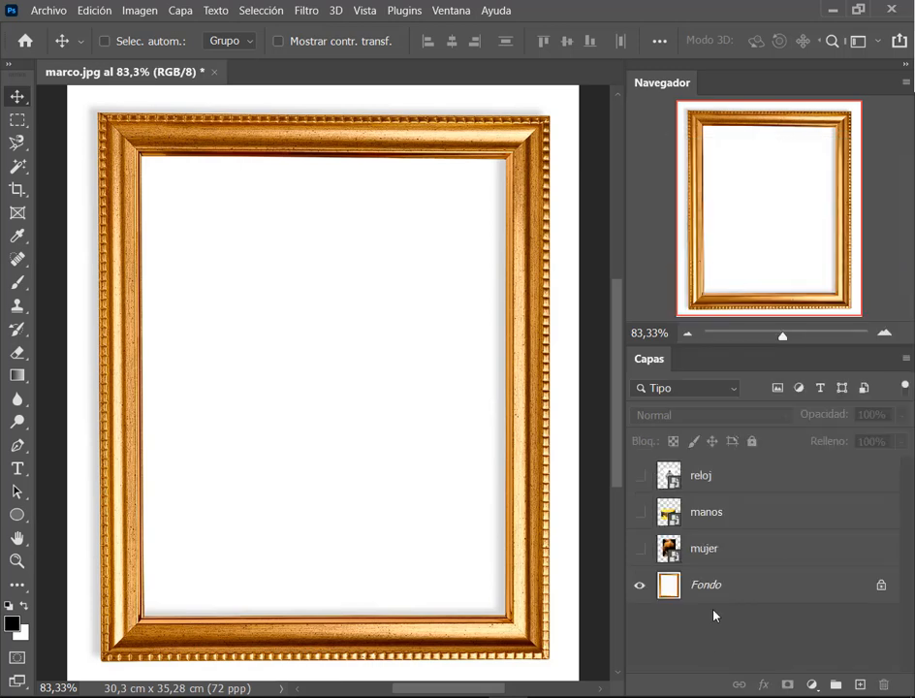
drag(719, 640, 735, 696)
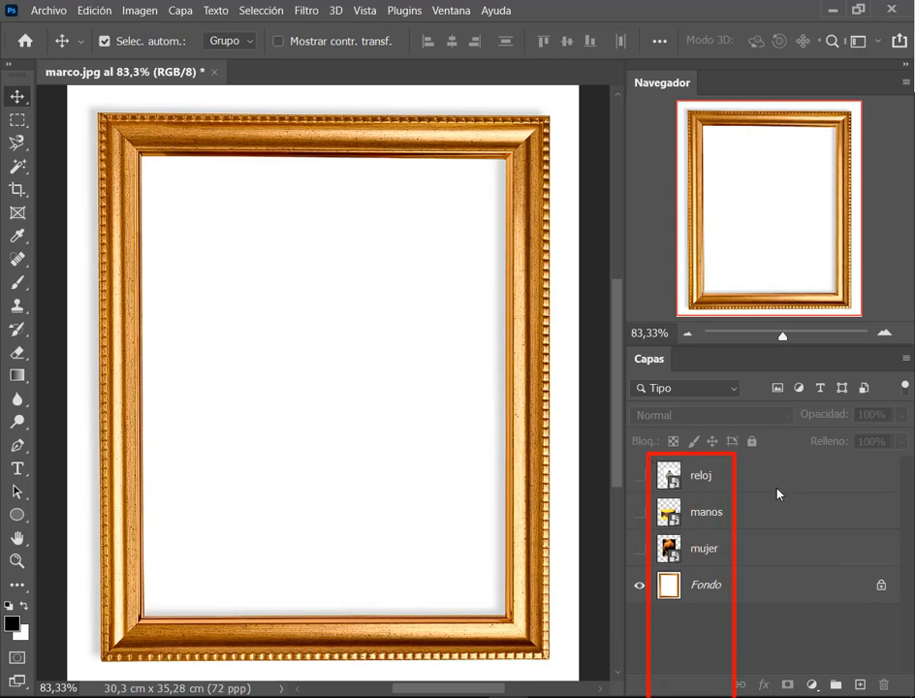
Step: Select the manos and mujer layers in turn and point out the thumbnails and names in the layer list
click(719, 475)
click(733, 514)
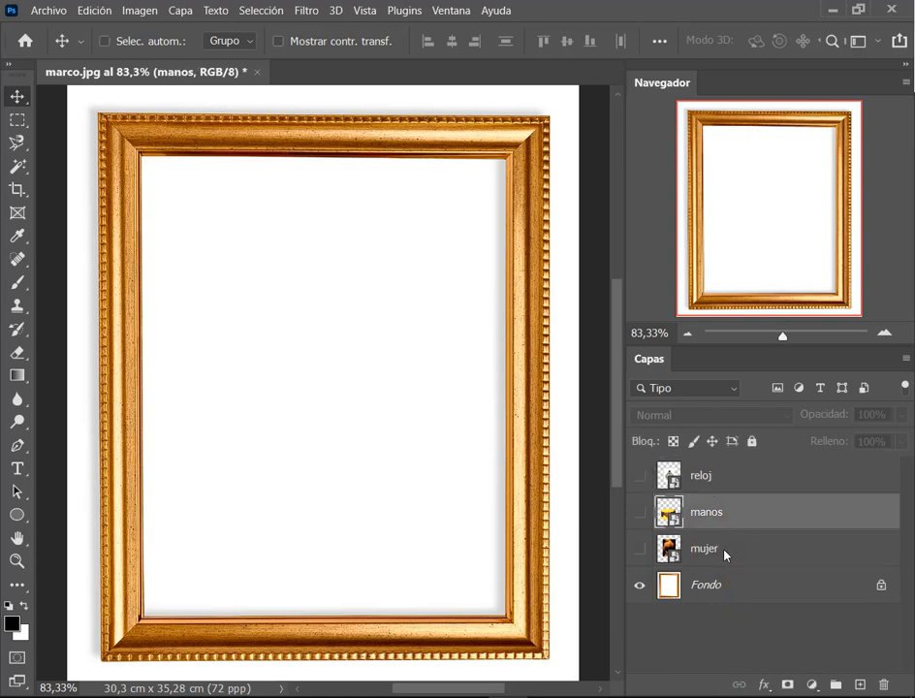
click(725, 554)
mouse_move(657, 459)
mouse_down()
mouse_move(676, 569)
mouse_move(686, 570)
mouse_up()
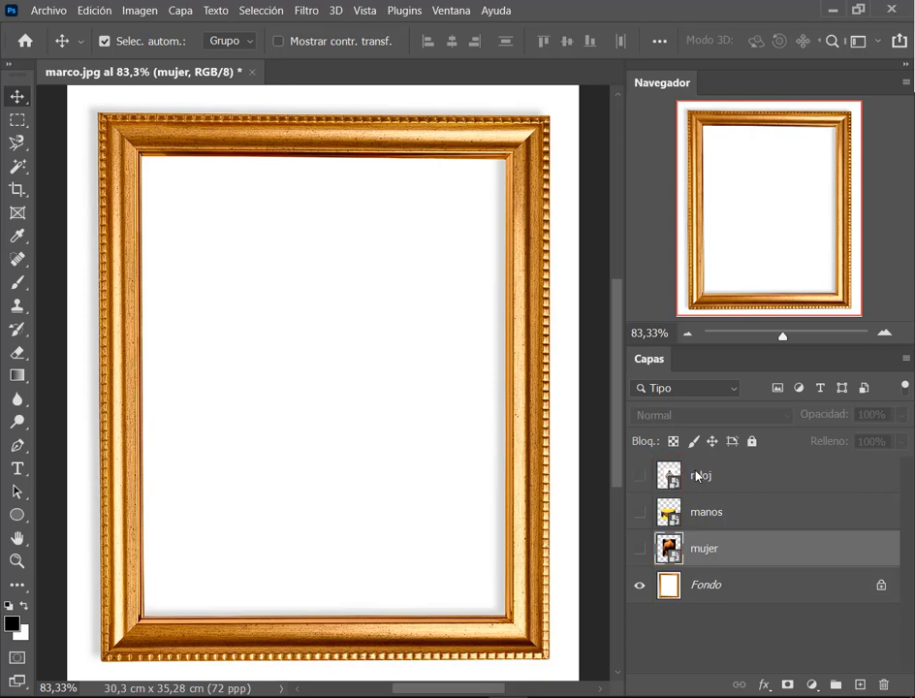
mouse_move(686, 463)
mouse_down()
mouse_move(718, 483)
mouse_move(729, 525)
mouse_up()
Step: Shrink the Navegador panel to give Capas more room, and outline both panels with red on-screen rectangles
drag(809, 347, 833, 231)
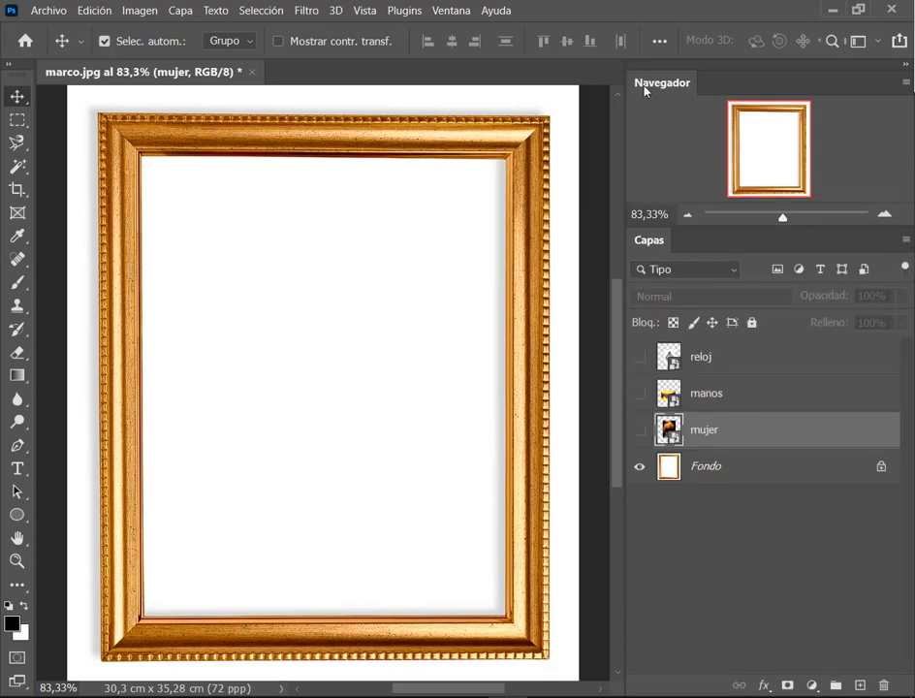
mouse_move(622, 69)
mouse_down()
mouse_move(911, 231)
mouse_move(911, 606)
mouse_move(912, 210)
mouse_move(911, 224)
mouse_up()
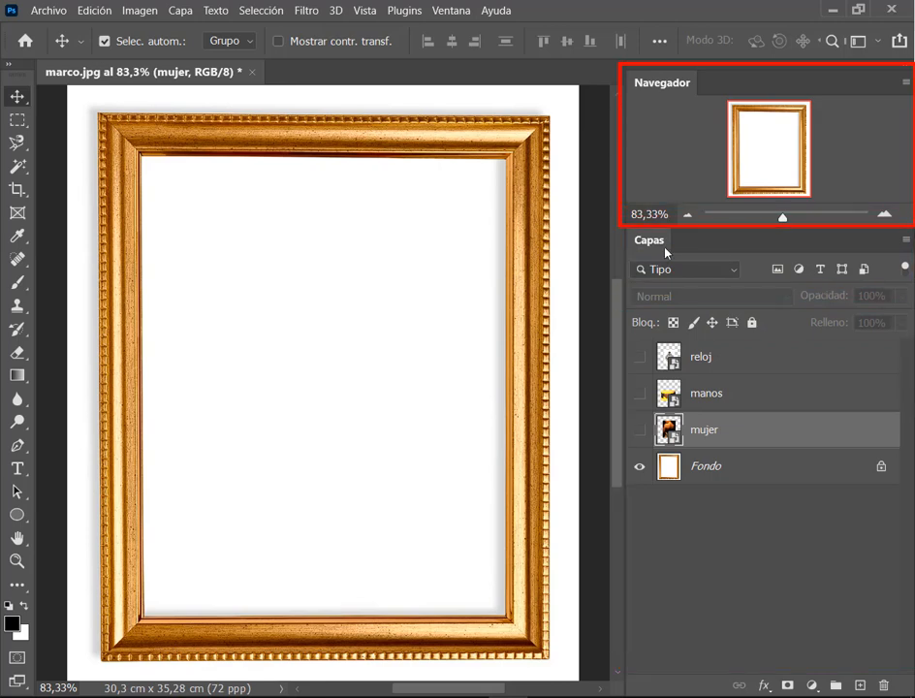
mouse_move(621, 226)
mouse_down()
mouse_move(819, 519)
mouse_move(912, 689)
mouse_up()
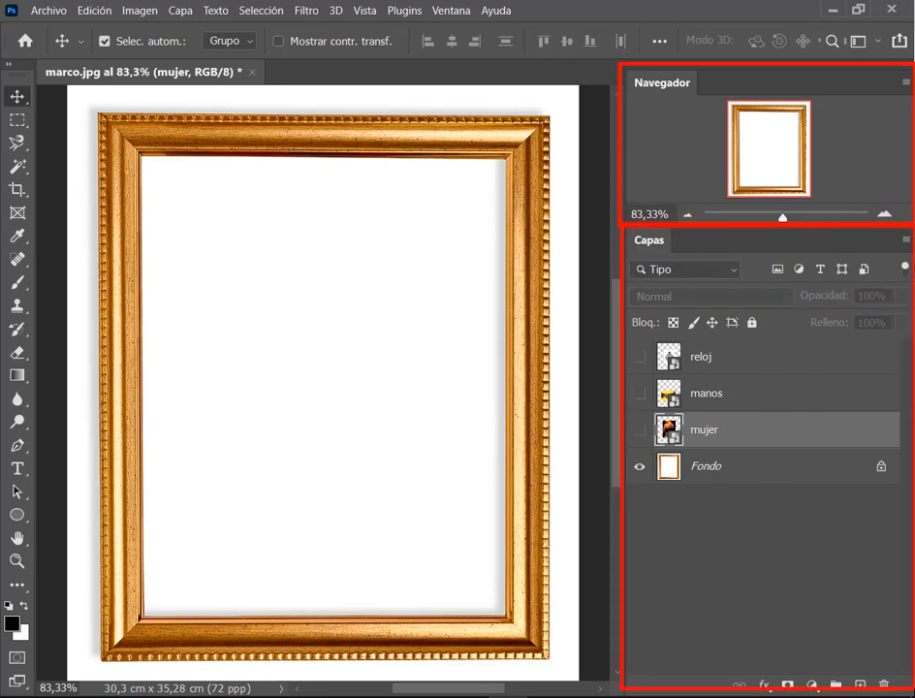
key(Escape)
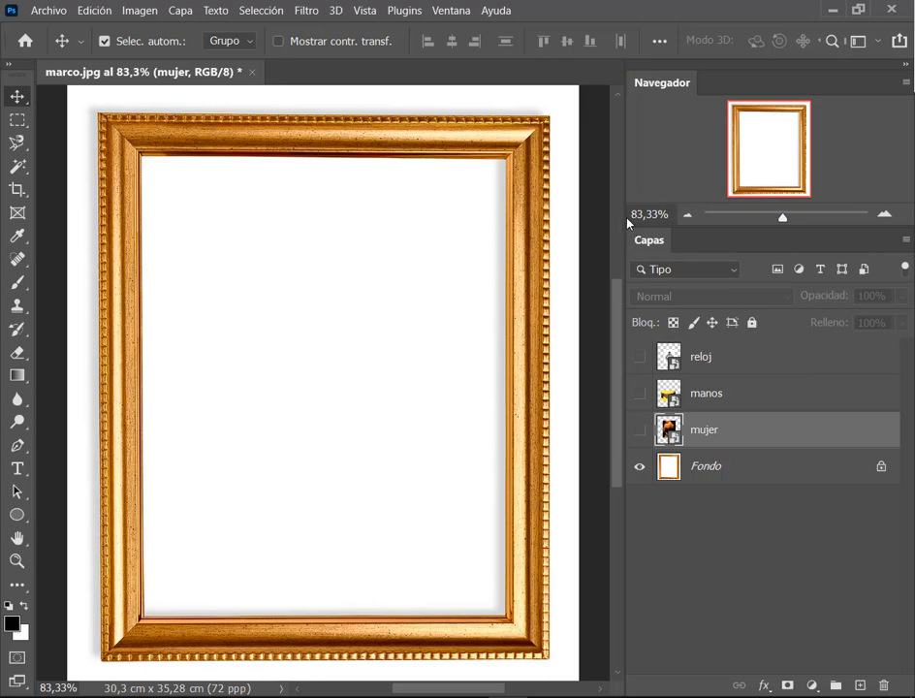
Step: Mark the border between Navegador and Capas in red, and resize the panels along it, finishing with a small Navegador
mouse_move(625, 221)
mouse_down()
mouse_move(912, 257)
mouse_move(912, 236)
mouse_up()
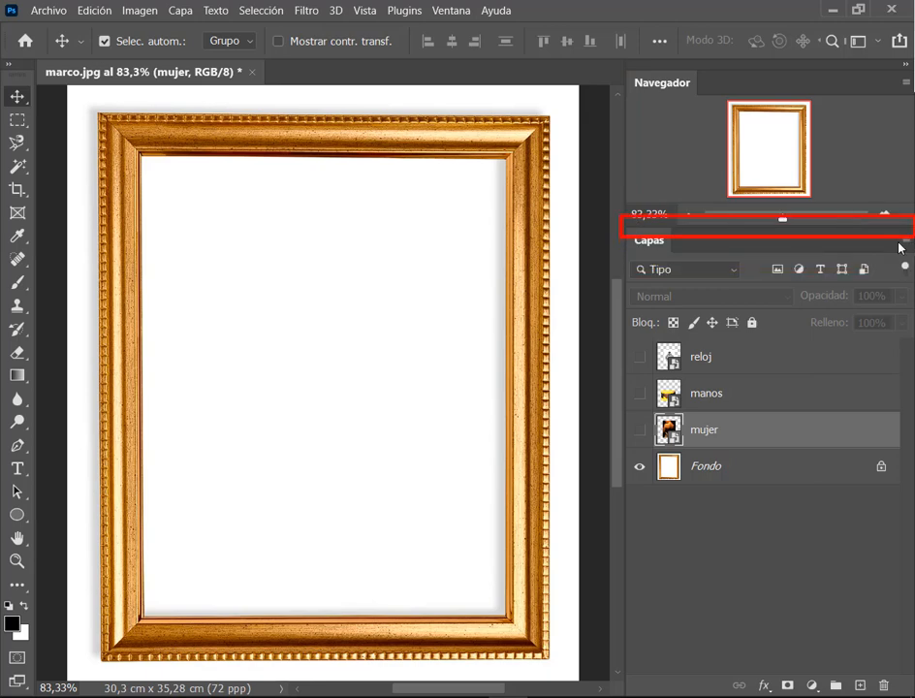
drag(561, 205, 637, 228)
key(Escape)
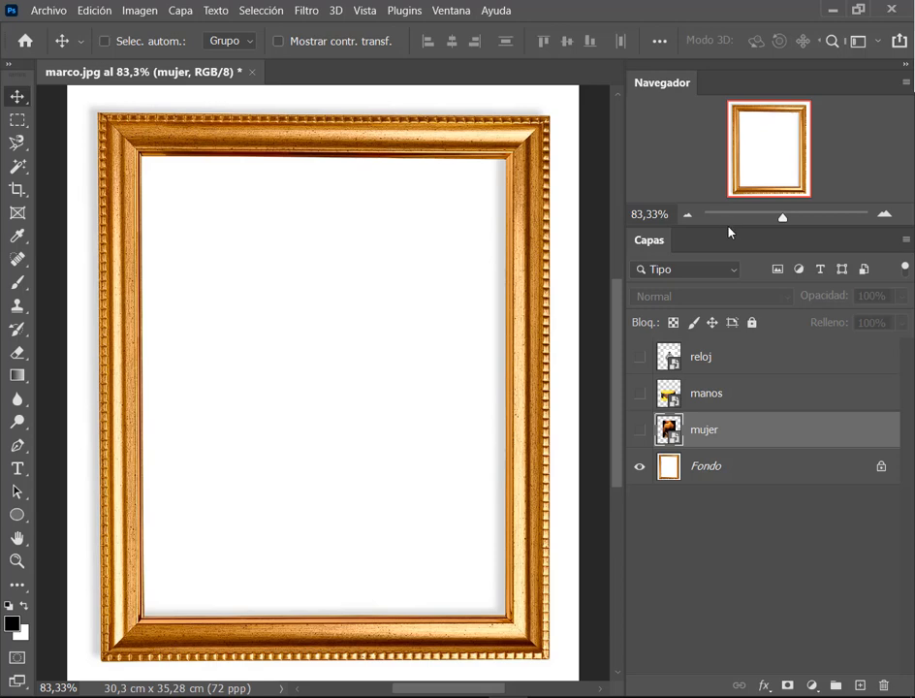
drag(729, 231, 775, 432)
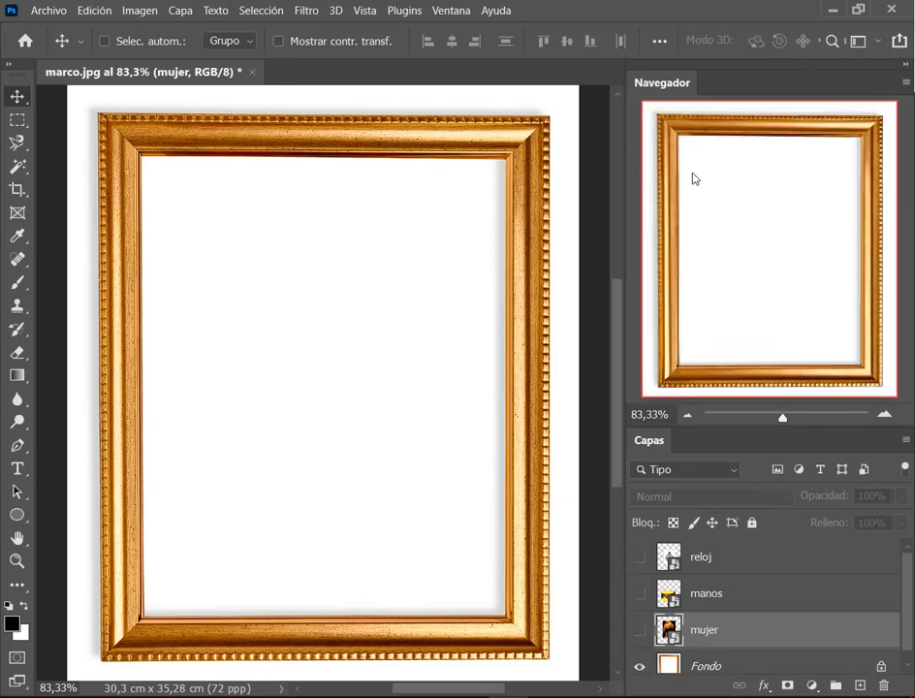
drag(744, 432, 795, 215)
Step: Inspect the frame's upper-right corner at about 182% through the Navegador, and return to the whole centred frame at about 60%
drag(770, 149, 810, 105)
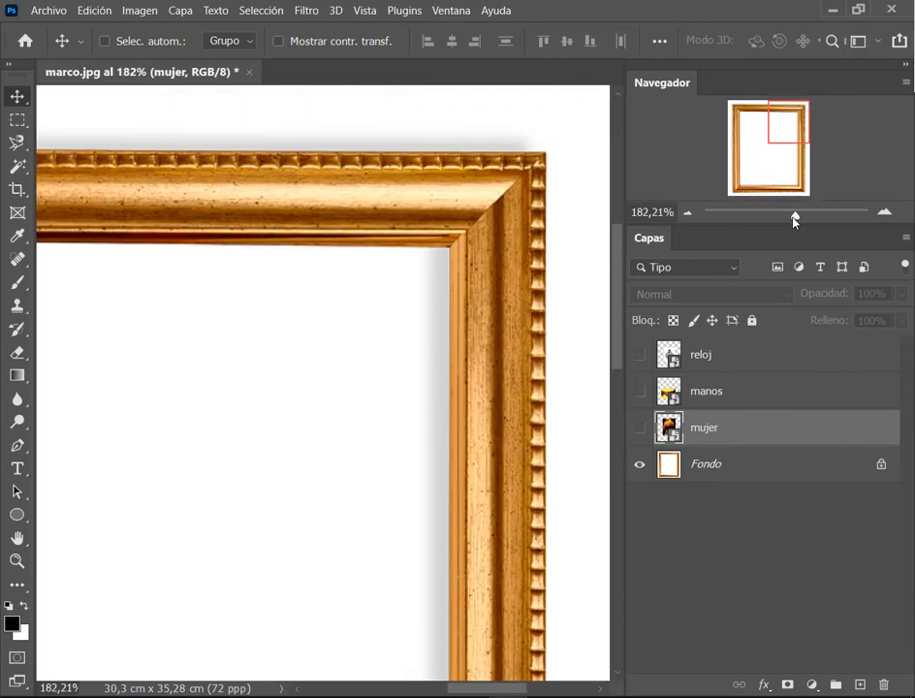
drag(792, 221, 775, 216)
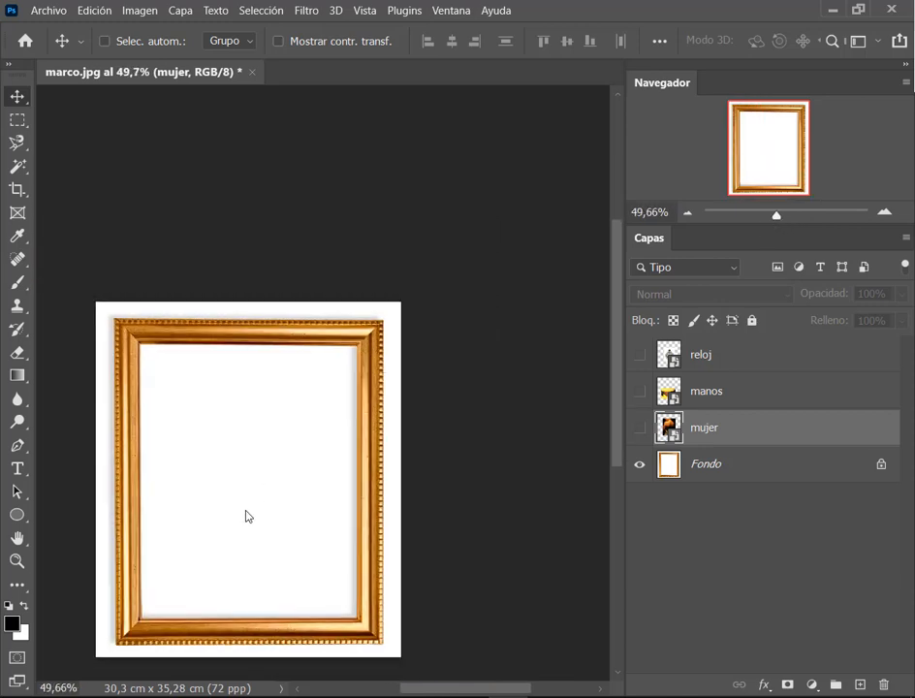
drag(295, 472, 396, 367)
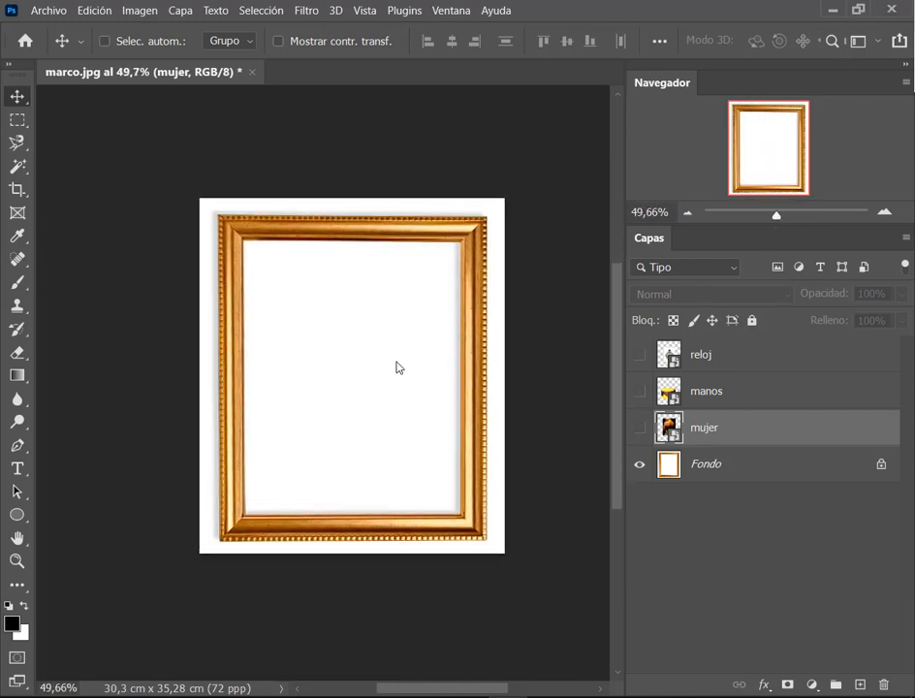
scroll(351, 326, up, 2)
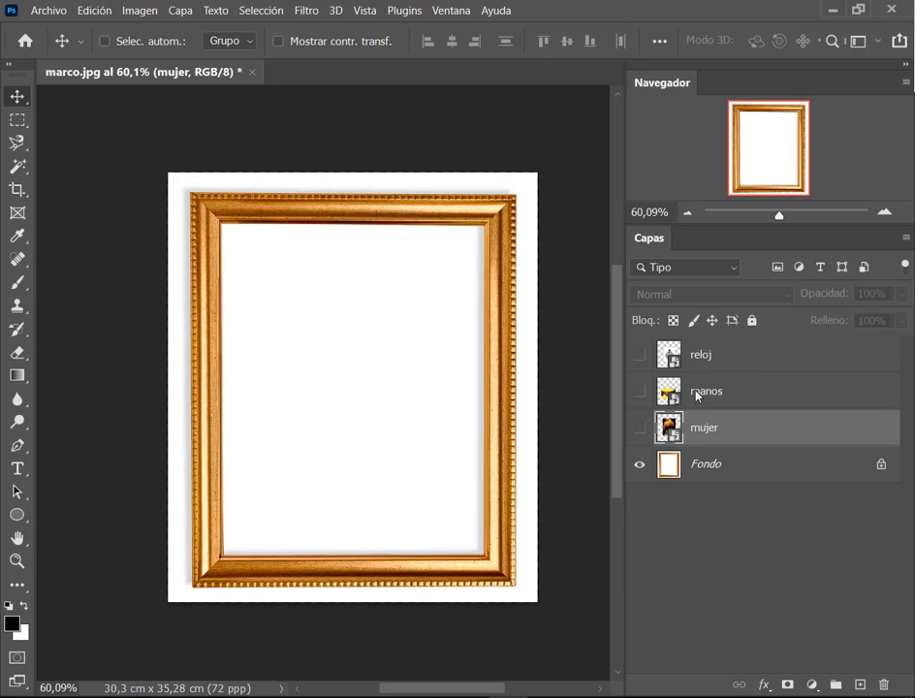
Step: Delete the reloj layer
click(721, 352)
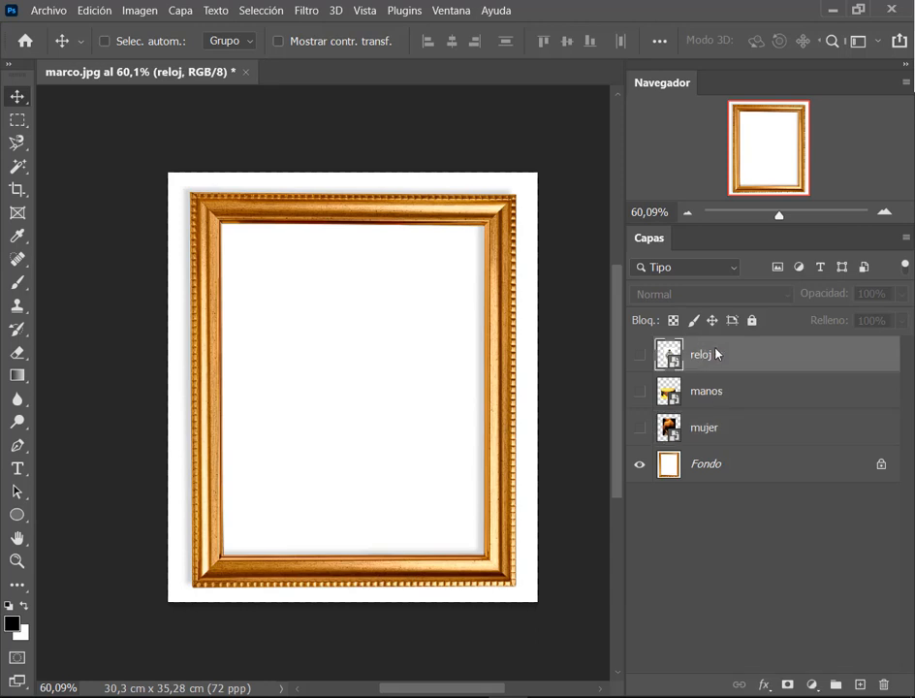
drag(715, 354, 883, 691)
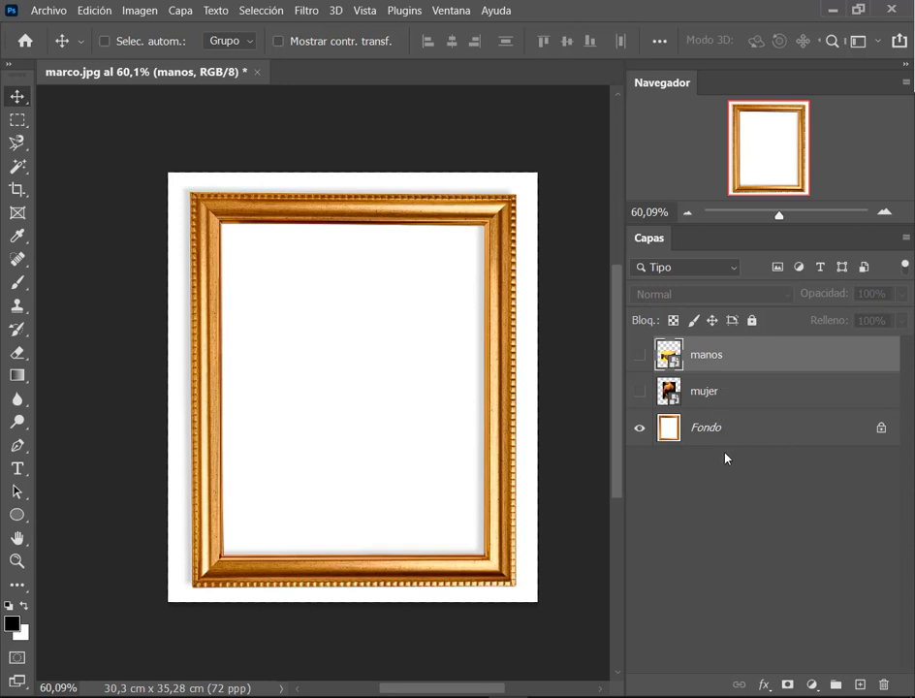
Step: Show the mujer layer and align its image with the upper-left corner of the frame's opening
click(644, 393)
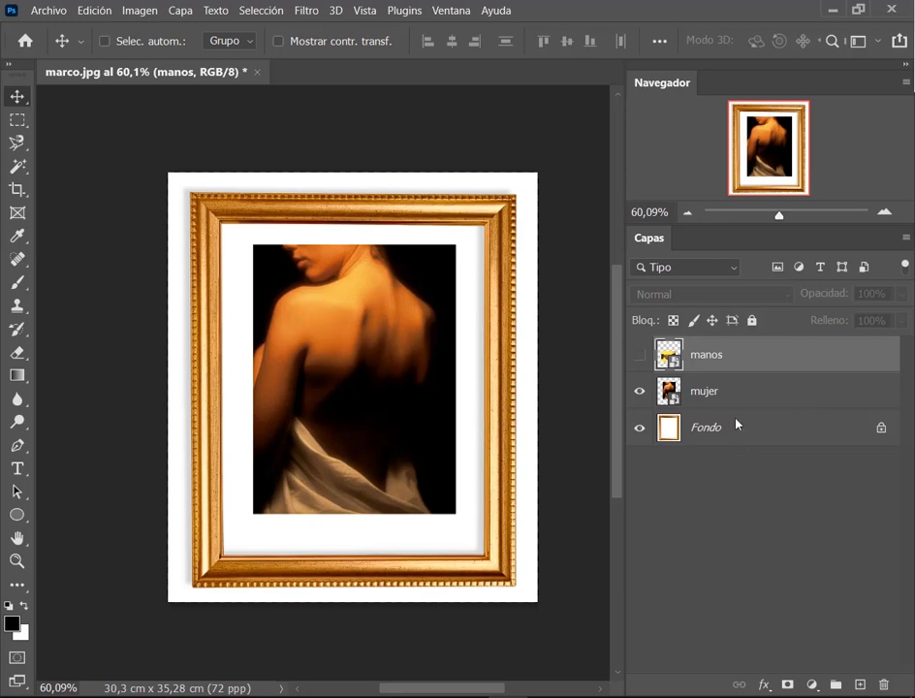
click(746, 393)
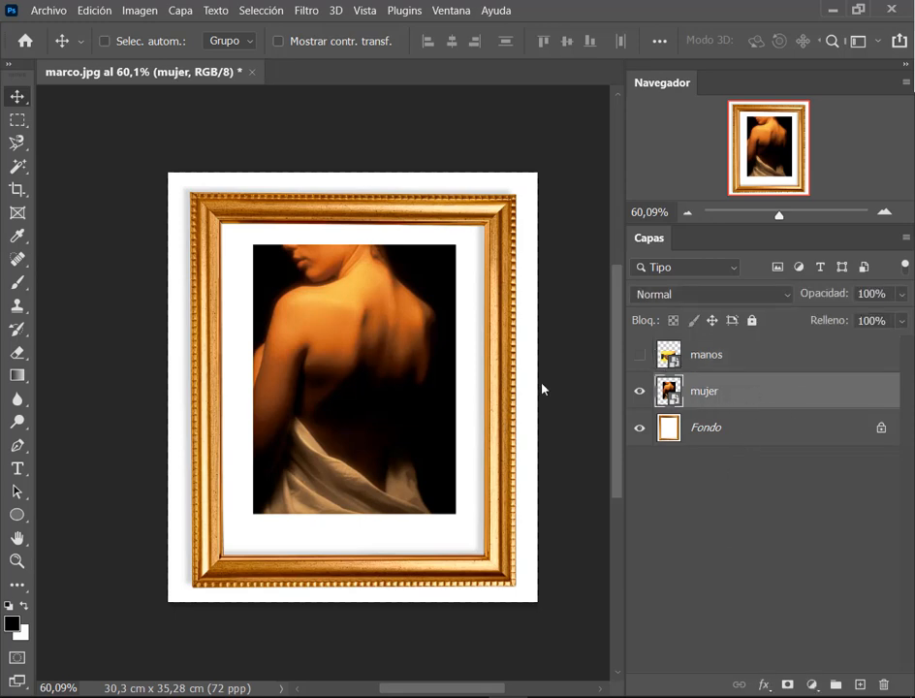
drag(417, 312, 386, 290)
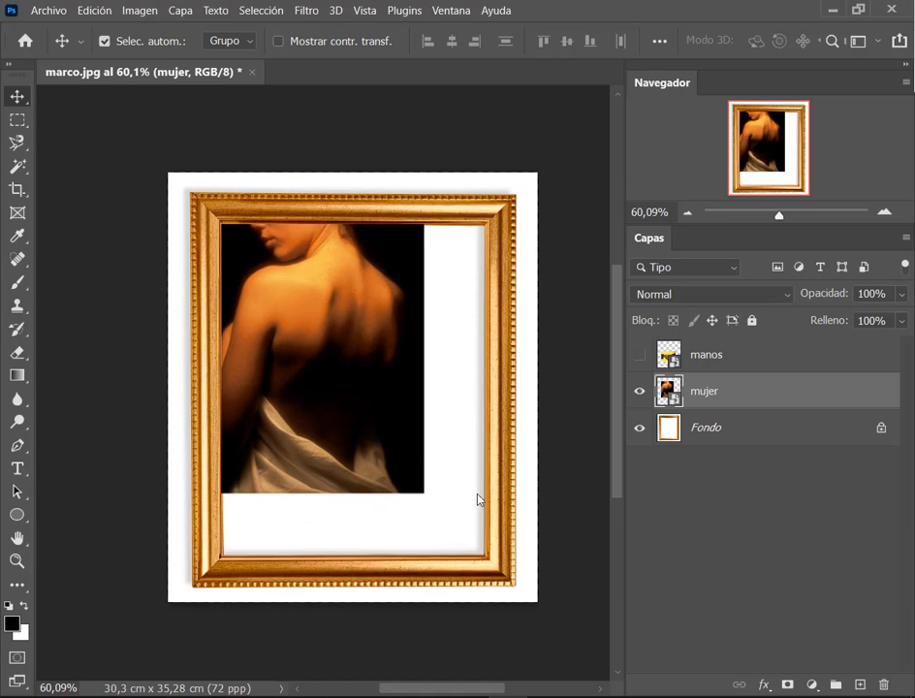
Step: Scale the mujer image proportionally to about 753% with Transformación libre so it spans the width of the frame's opening
key(ctrl+t)
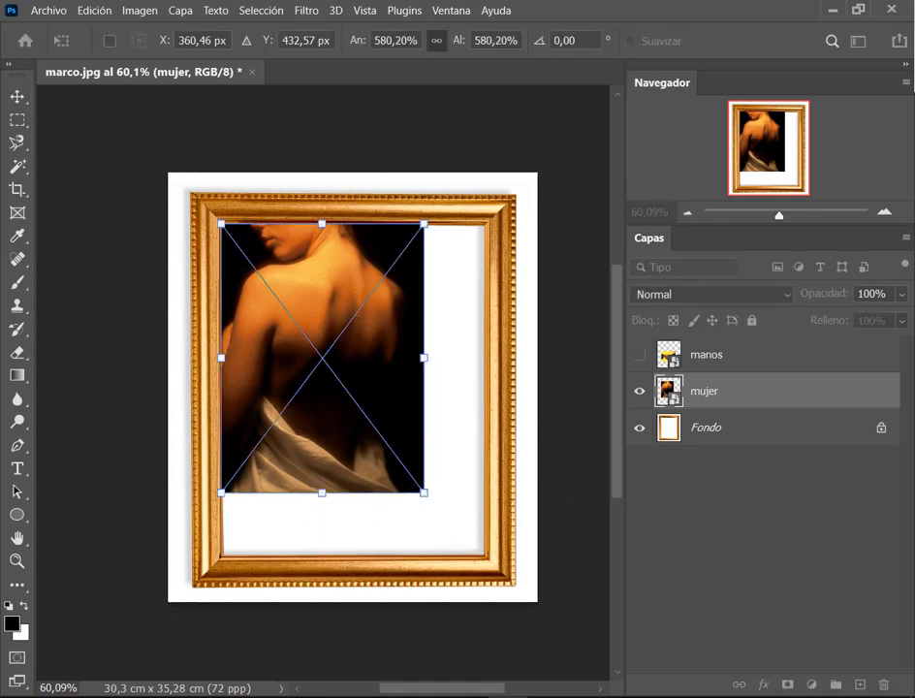
key(Return)
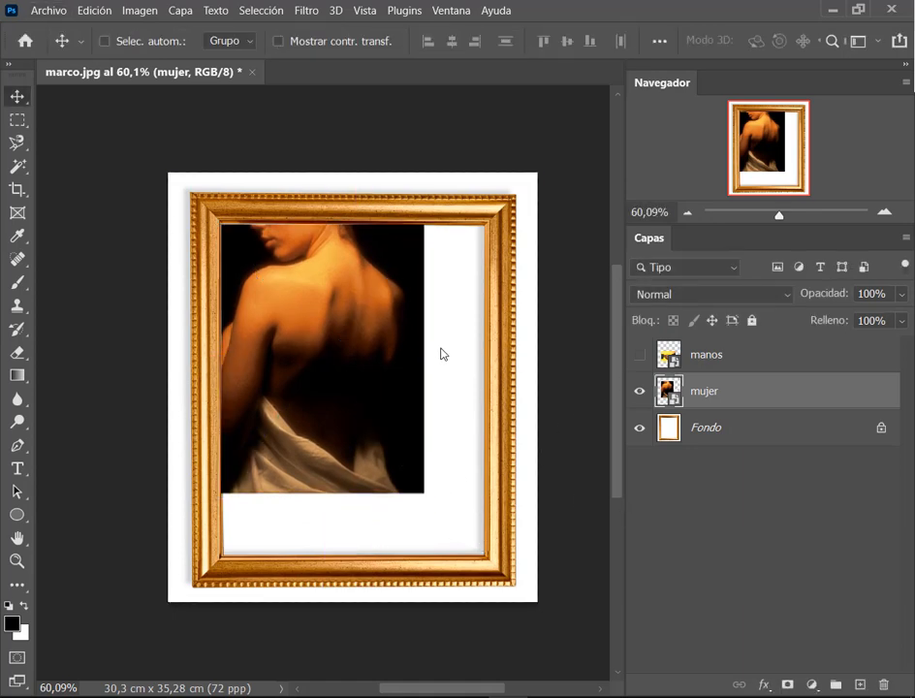
click(95, 13)
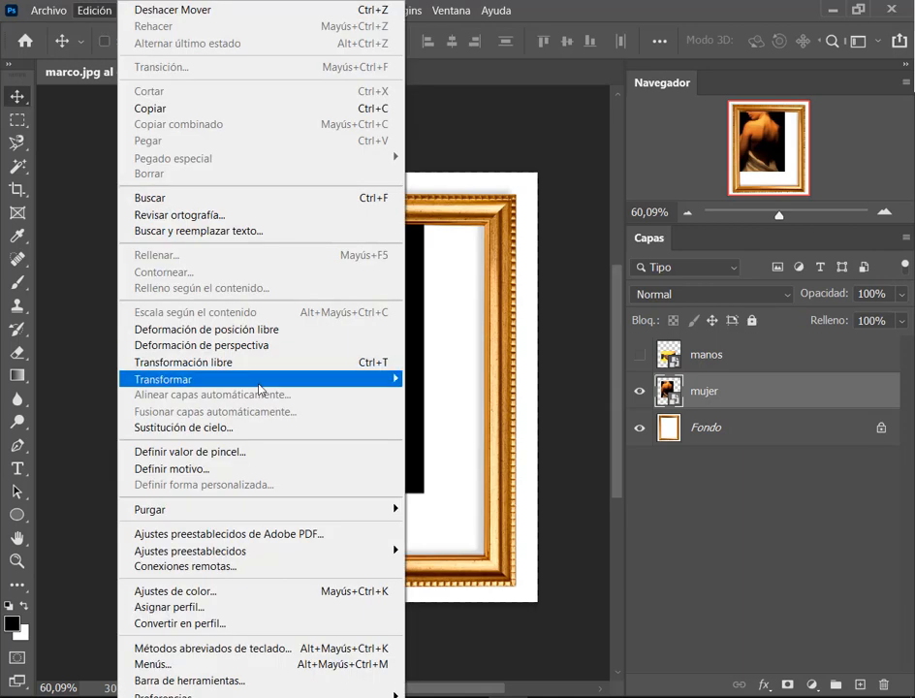
click(234, 364)
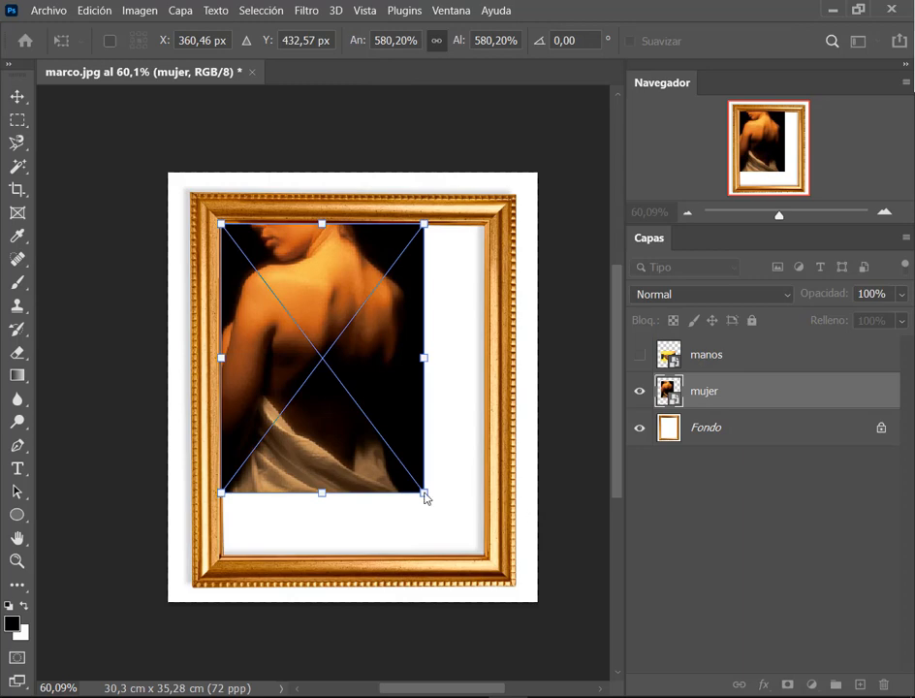
drag(426, 497, 500, 567)
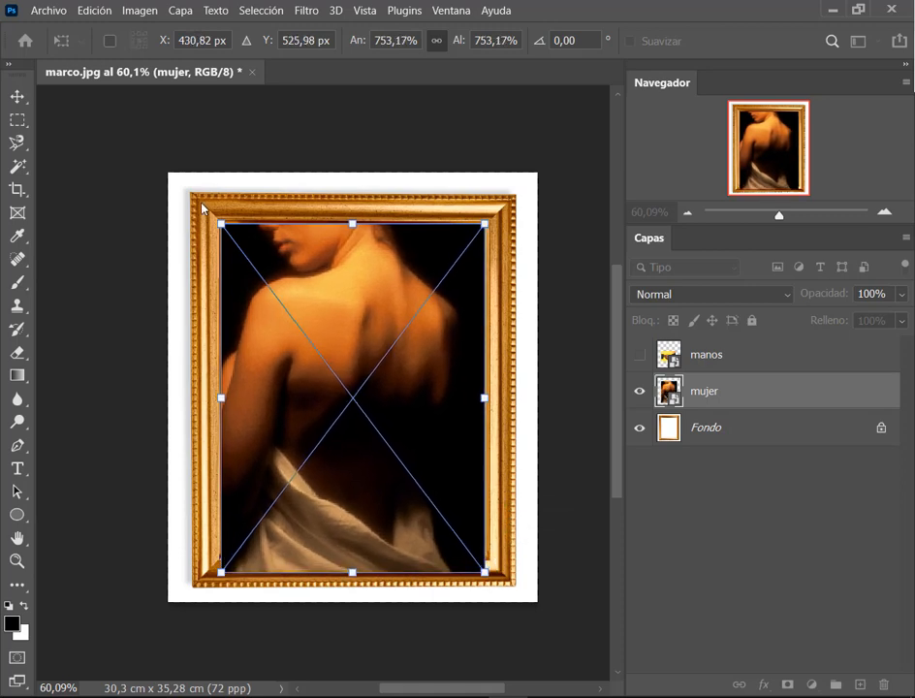
mouse_move(262, 281)
mouse_down()
mouse_move(273, 308)
mouse_move(265, 277)
mouse_up()
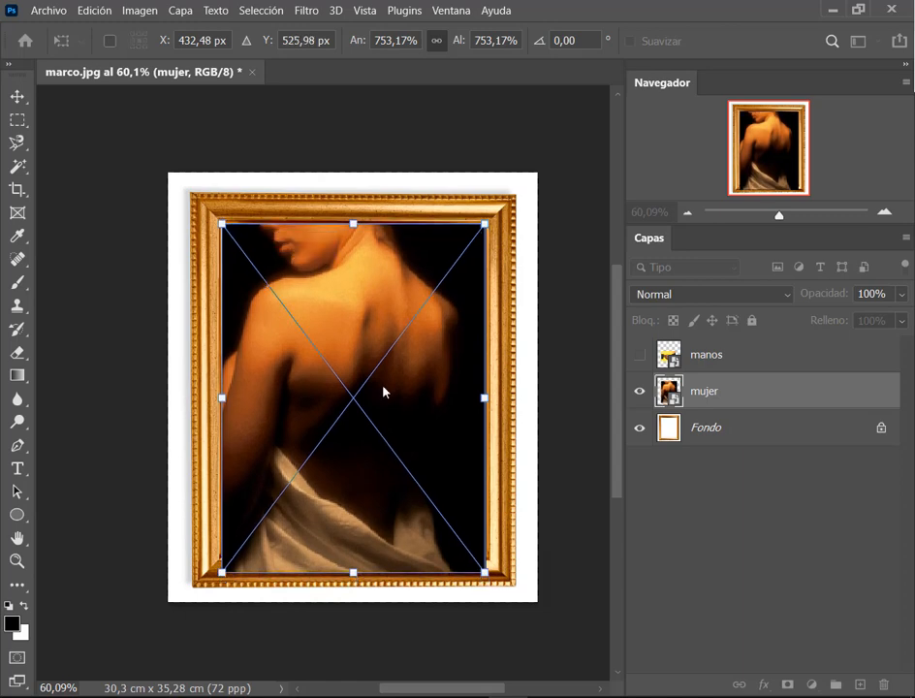
key(Return)
Step: Shift the mujer image over the frame's left side, mark the overlapped lower edge in red, and move the image back over the opening
drag(465, 394, 441, 398)
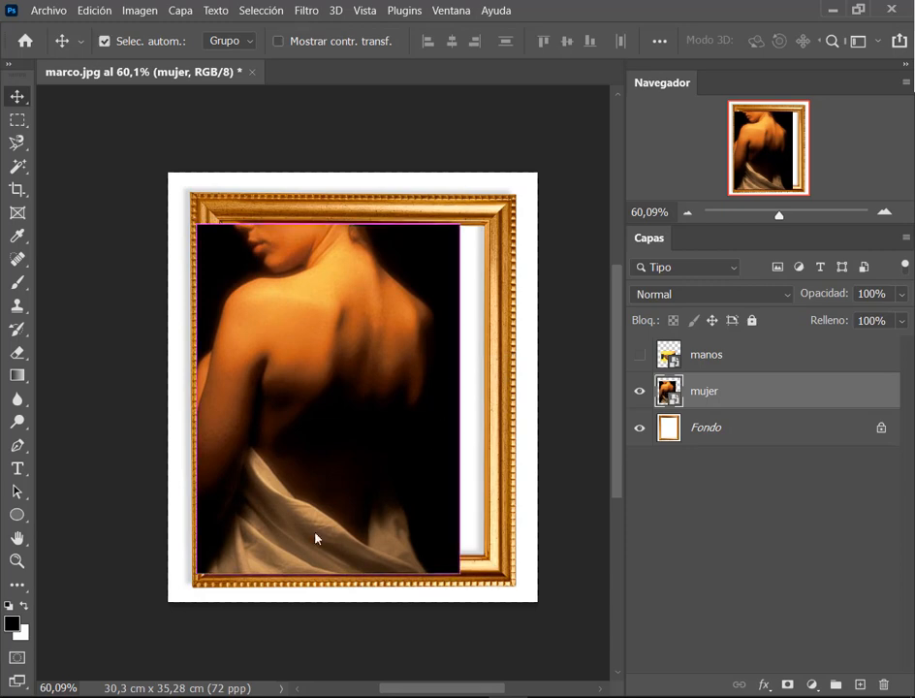
key(ctrl)
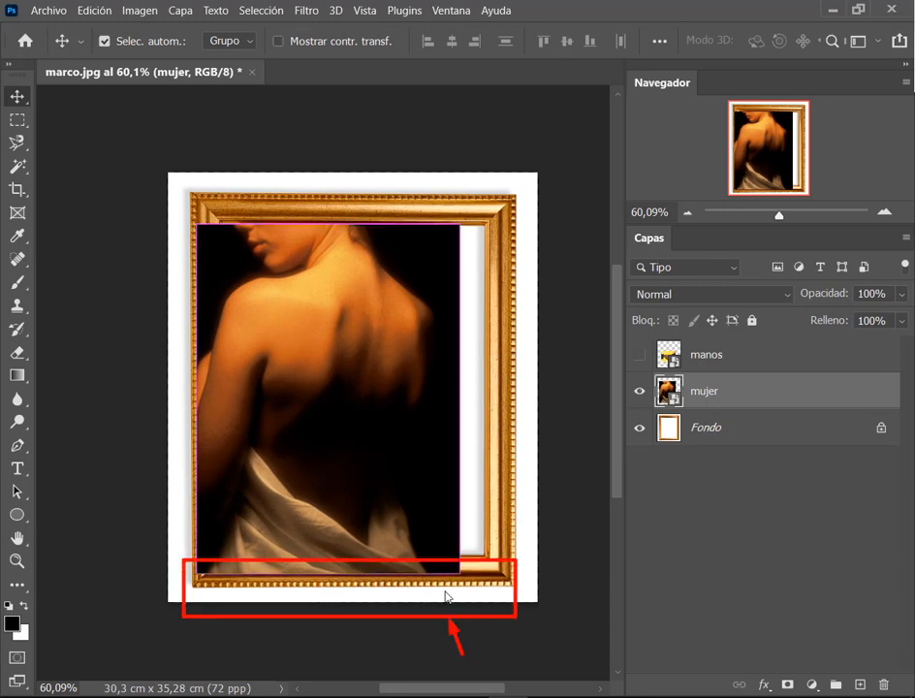
drag(428, 396, 443, 392)
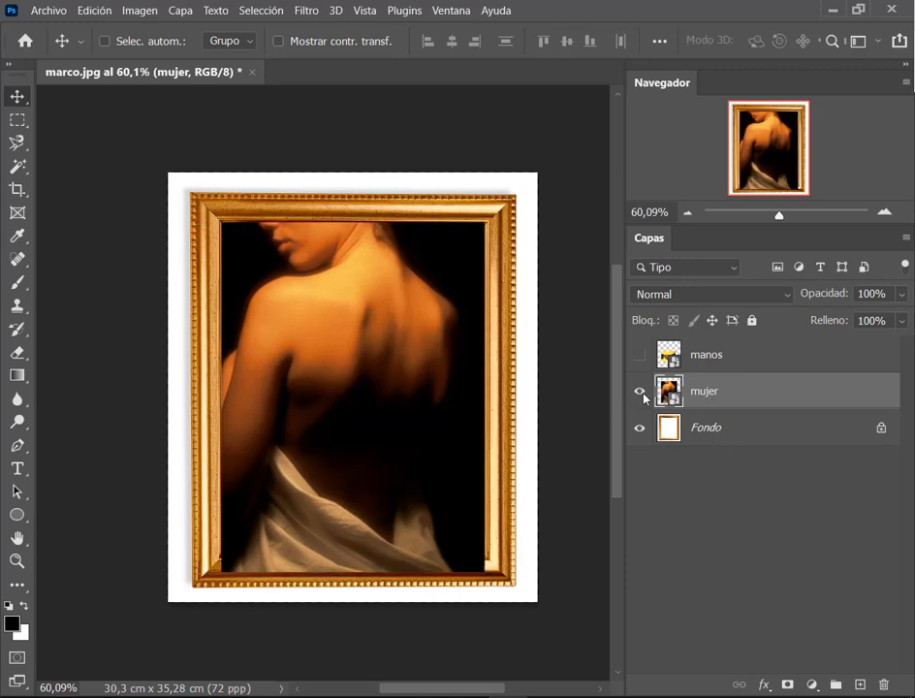
Step: Hide the mujer layer, select Fondo, and mark the frame's white opening with a red on-screen rectangle and arrow
click(638, 391)
click(683, 426)
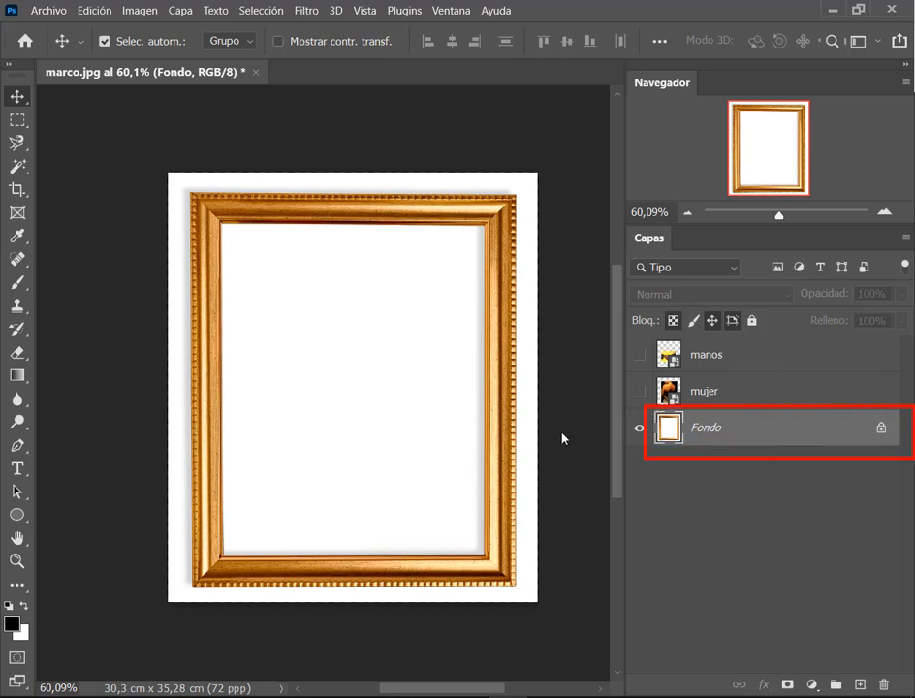
key(ctrl)
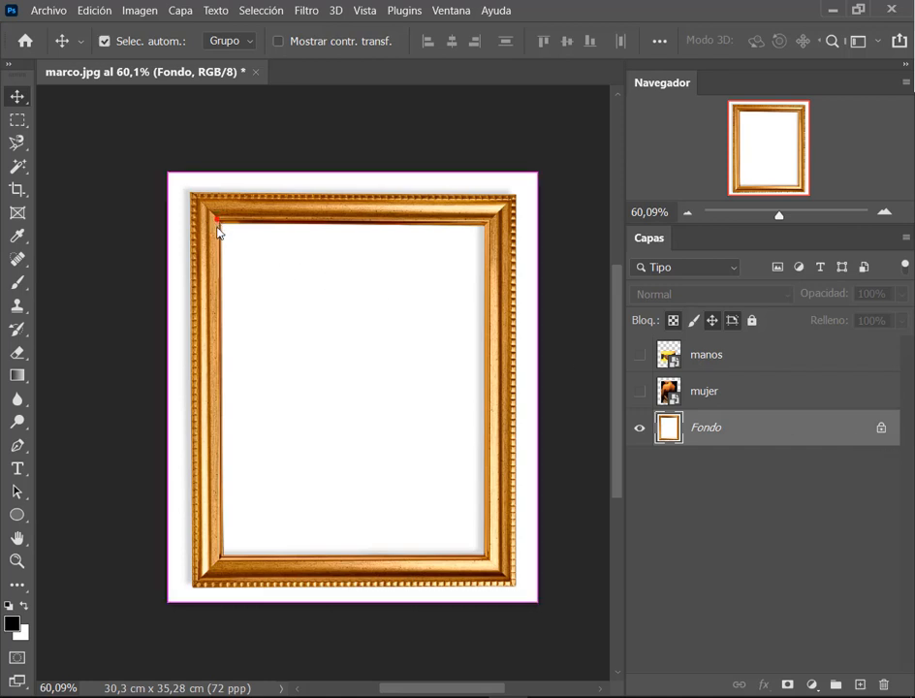
drag(219, 229, 494, 566)
drag(560, 426, 463, 446)
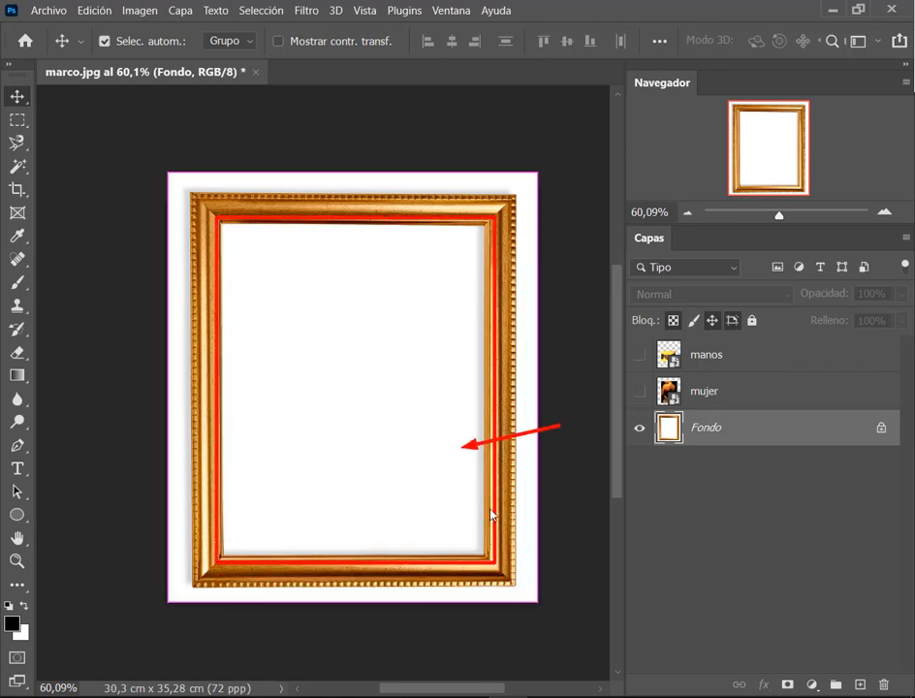
key(Escape)
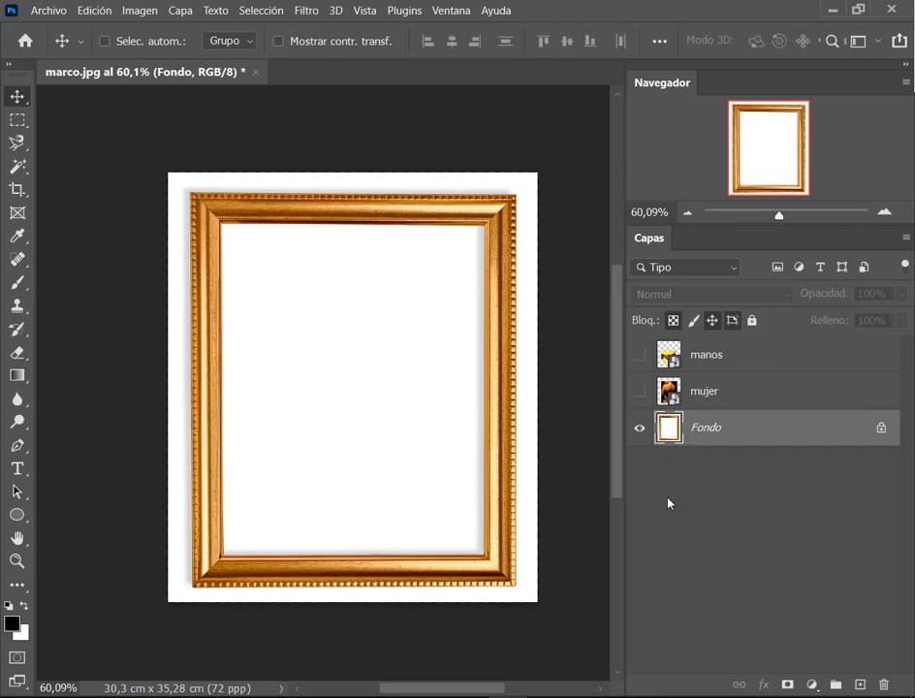
Step: Show the mujer layer, reposition its image over the frame's lower edge, point out the overlap with a red arrow, and hide the layer
key(ctrl)
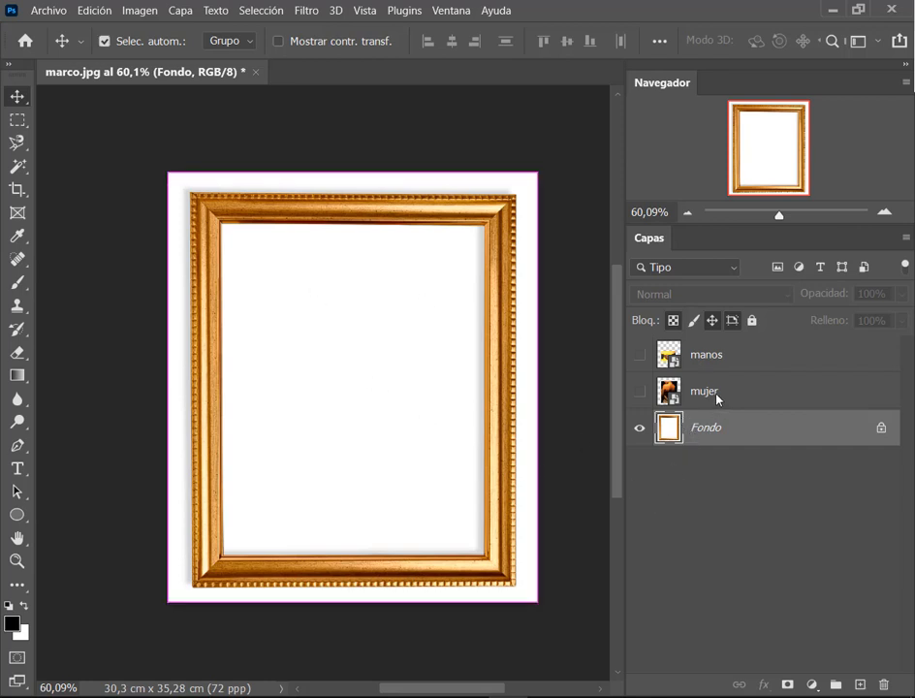
click(640, 391)
mouse_move(442, 357)
mouse_down()
mouse_move(459, 358)
mouse_move(451, 373)
mouse_move(453, 359)
mouse_up()
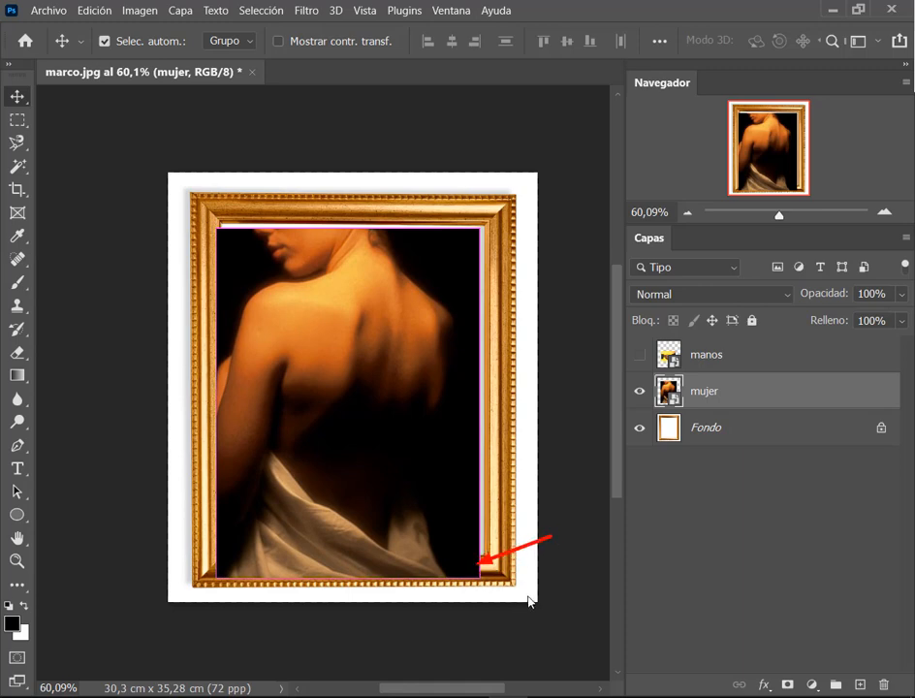
click(642, 392)
Step: Select the Fondo layer and unlock it to convert it into a regular layer
click(819, 442)
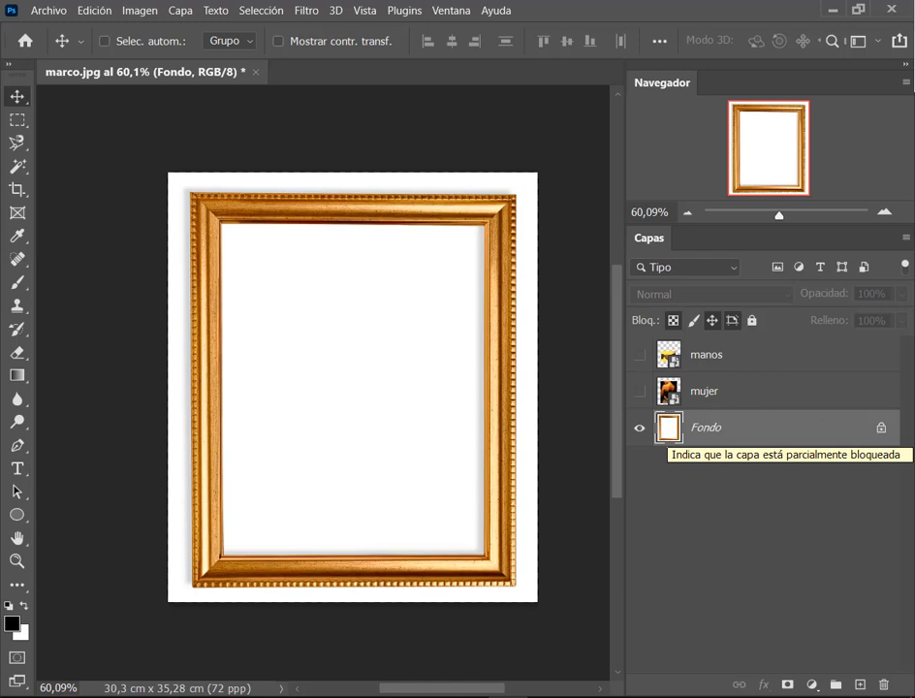
click(882, 429)
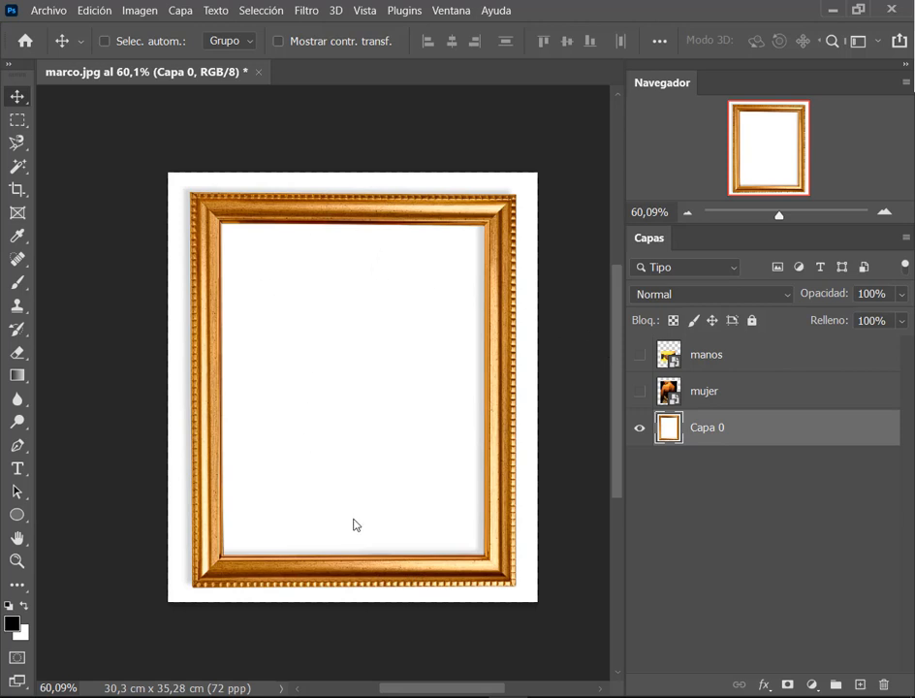
Step: Select the frame's white opening with the Magic Wand at a tolerance of 45
click(17, 167)
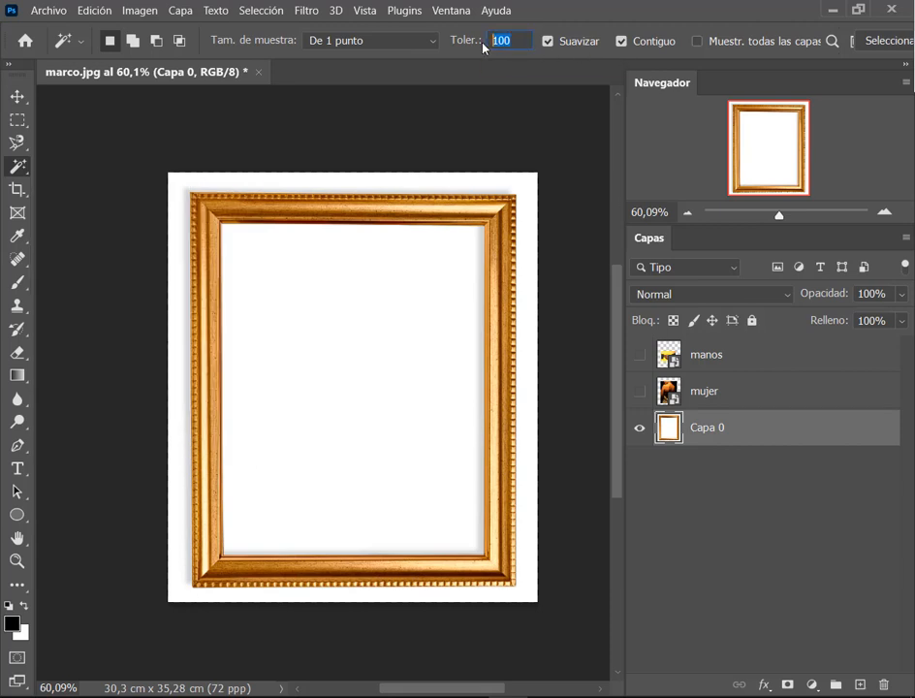
text(45)
key(Return)
click(344, 301)
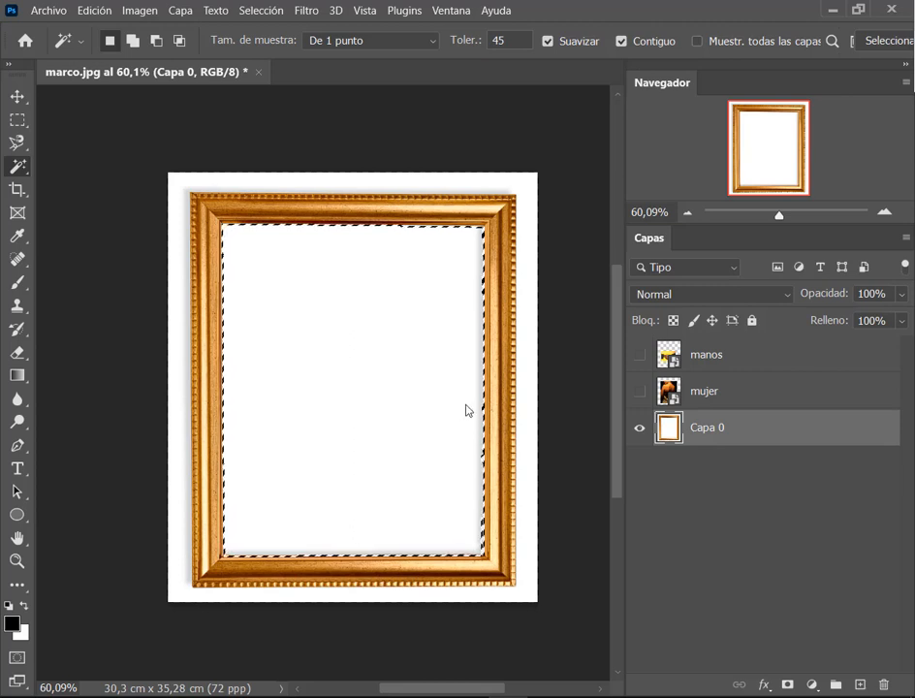
Step: Highlight the tolerance value with an on-screen red box and arrow, clear the marks, and deselect the opening
click(515, 42)
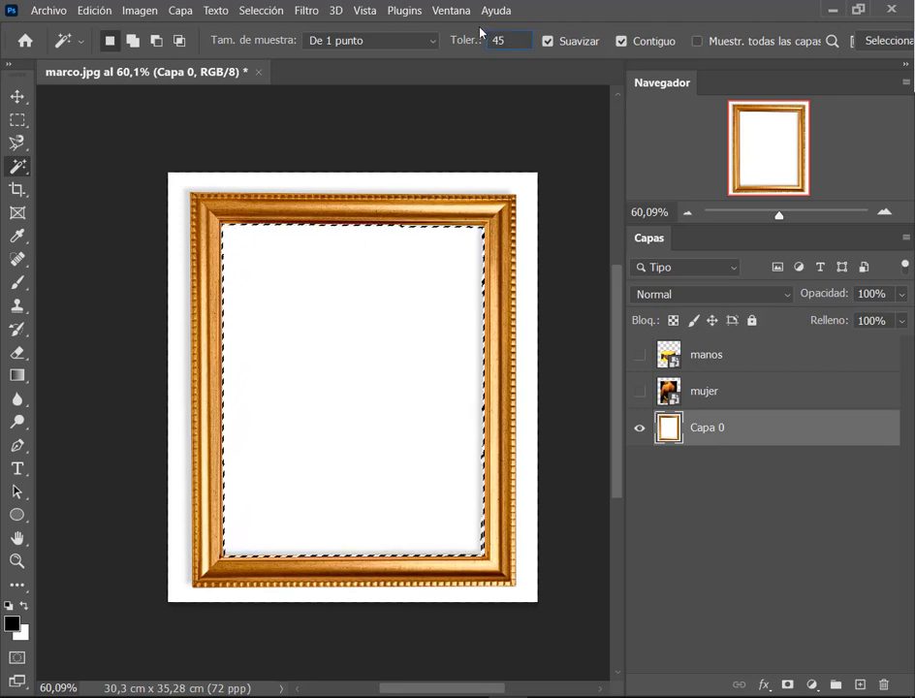
drag(487, 117, 495, 55)
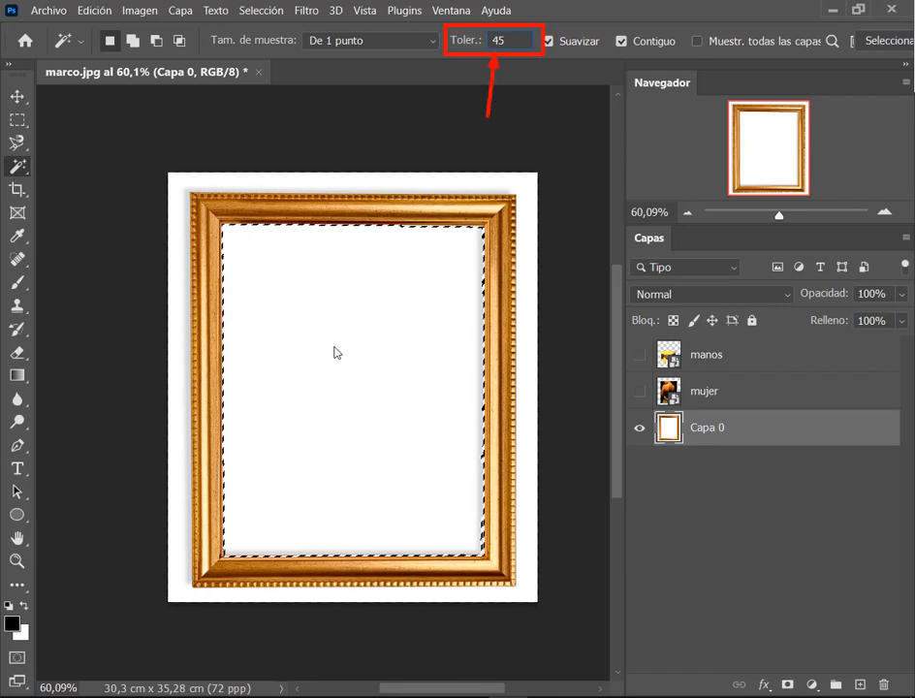
key(Escape)
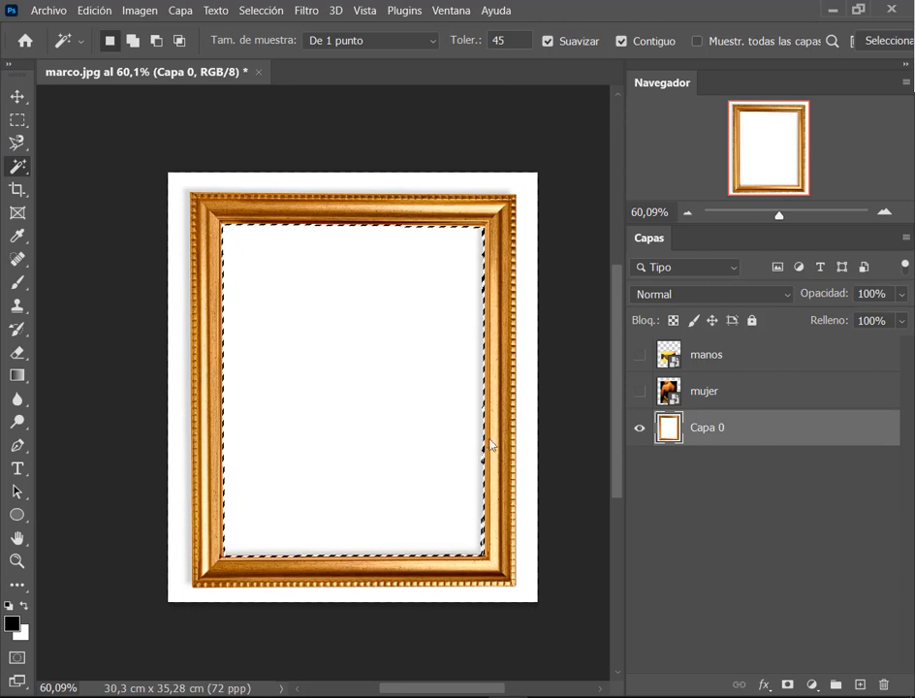
key(ctrl+d)
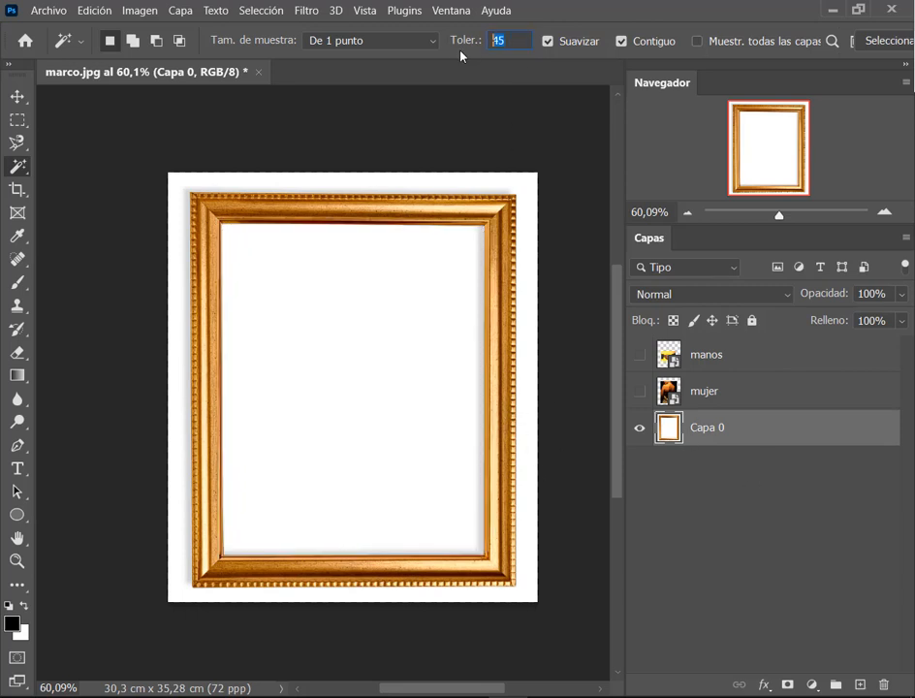
Step: Select the frame's opening at a tolerance of 5 and inspect the selection edge beside the upper-right inner corner
text(5)
click(311, 262)
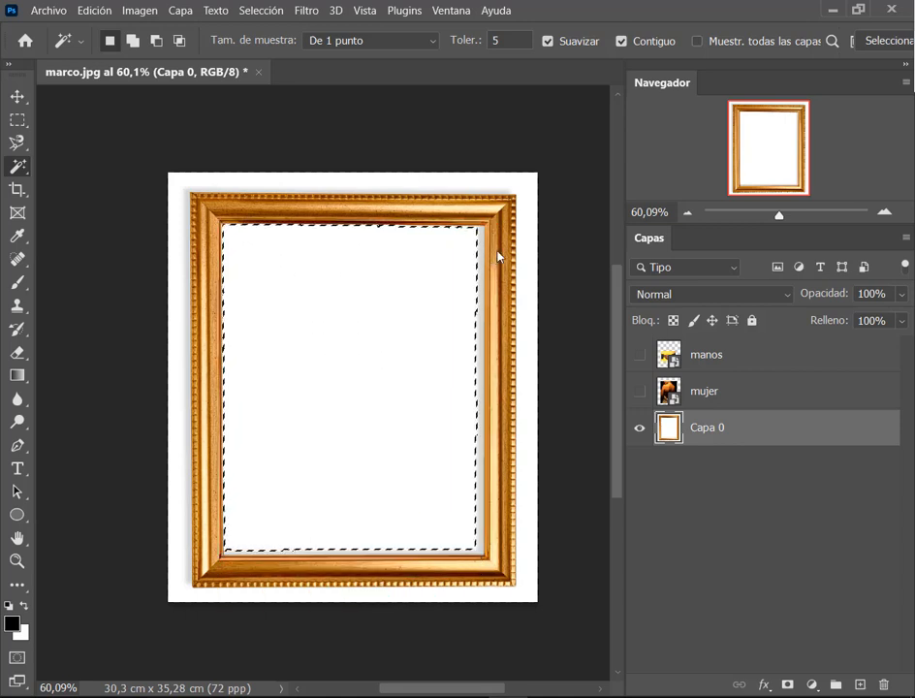
scroll(501, 233, up, 4)
scroll(475, 236, up, 4)
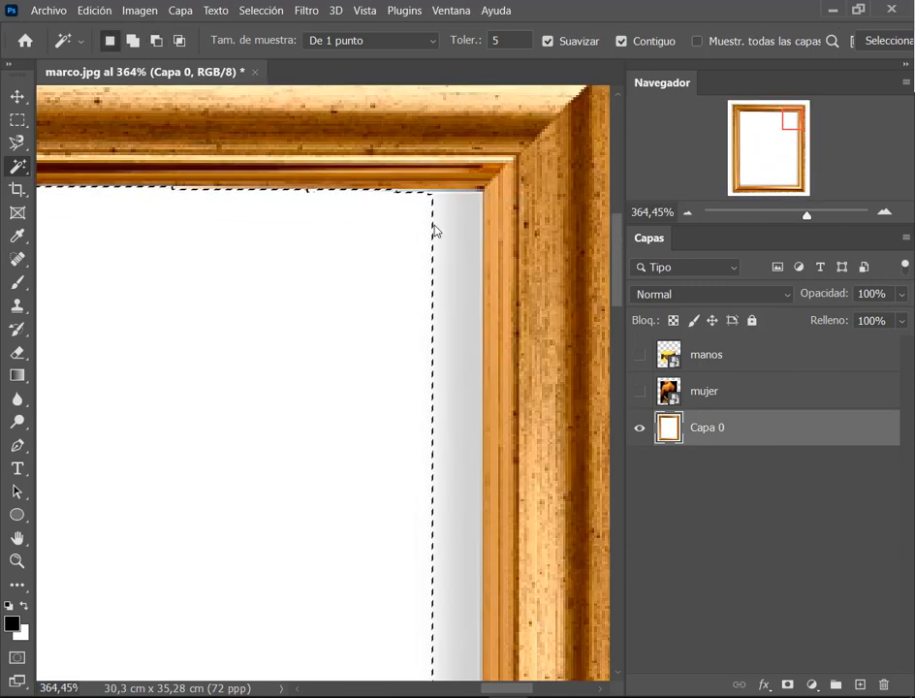
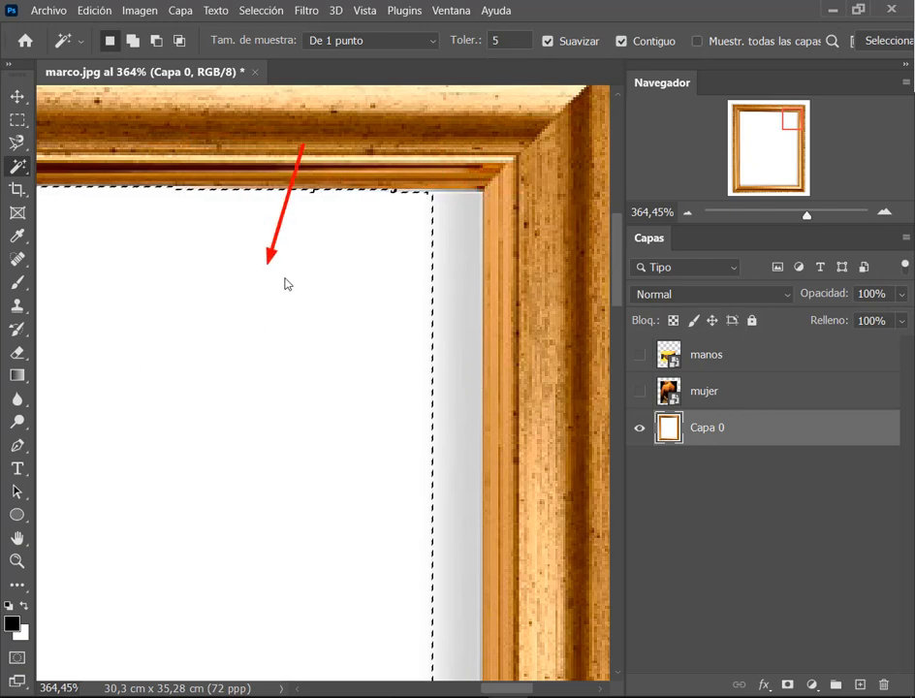
Step: Deselect and restore the opening's selection to compare the shadowed inner edge, finishing with it deselected
key(ctrl+d)
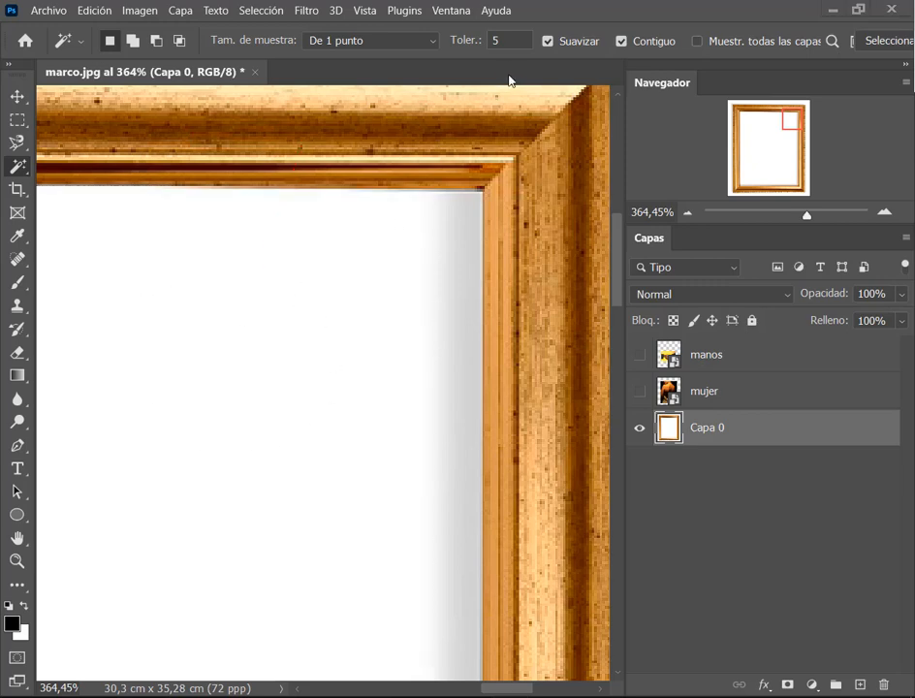
key(ctrl+z)
scroll(478, 163, down, 2)
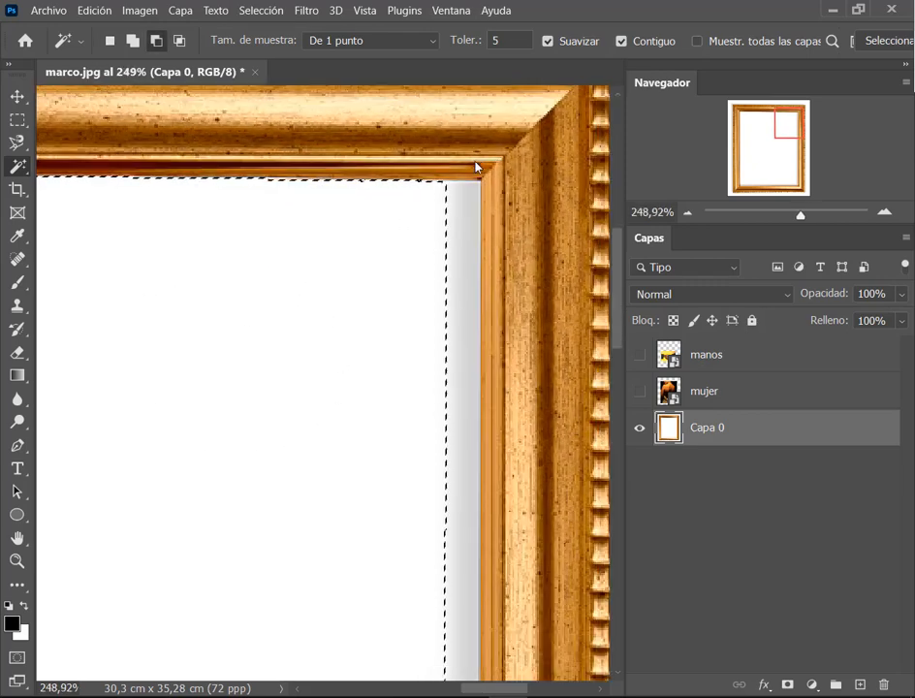
scroll(476, 161, down, 1)
drag(482, 171, 415, 333)
key(ctrl+d)
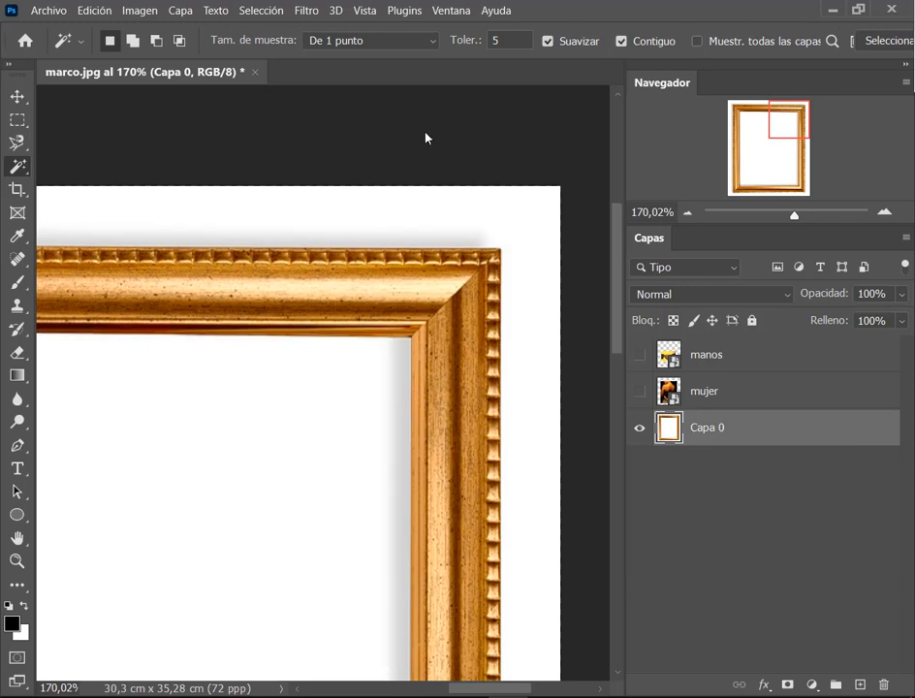
Step: Set the Magic Wand tolerance to 45 and repeatedly select and deselect the opening, ending with it selected
drag(332, 356, 361, 276)
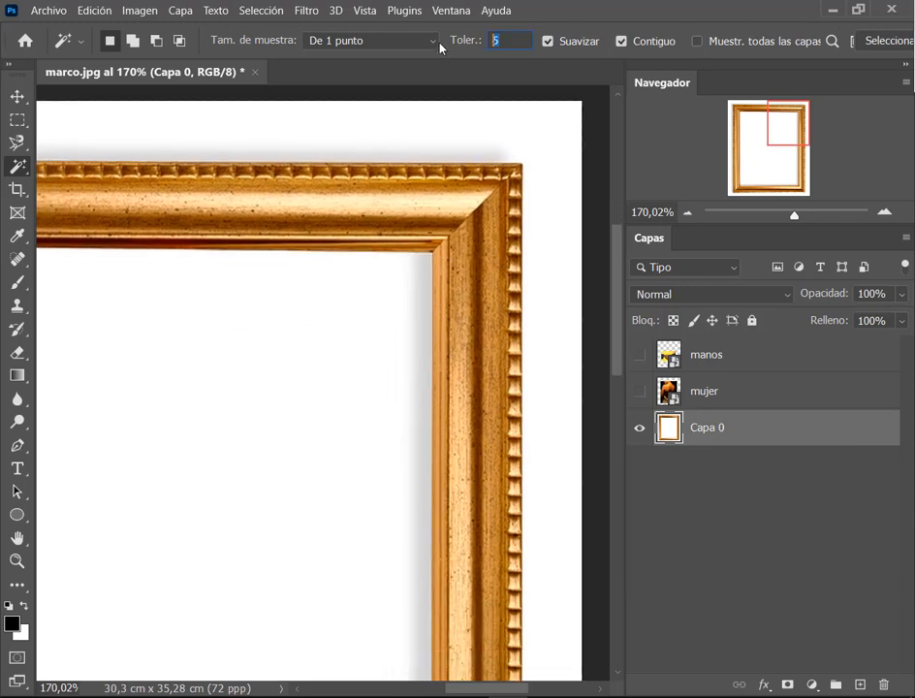
text(45)
click(214, 320)
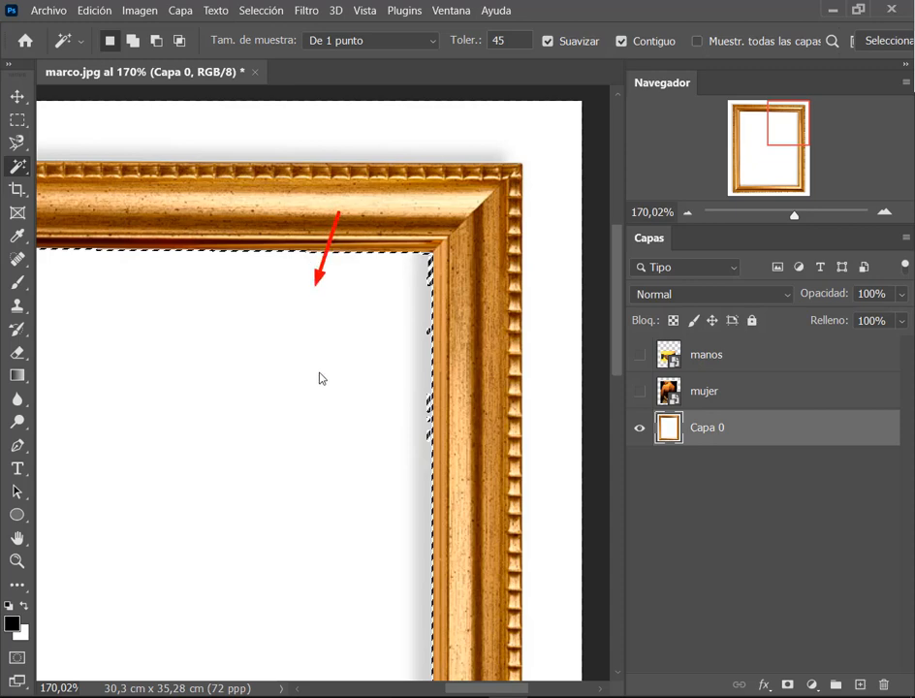
key(ctrl+d)
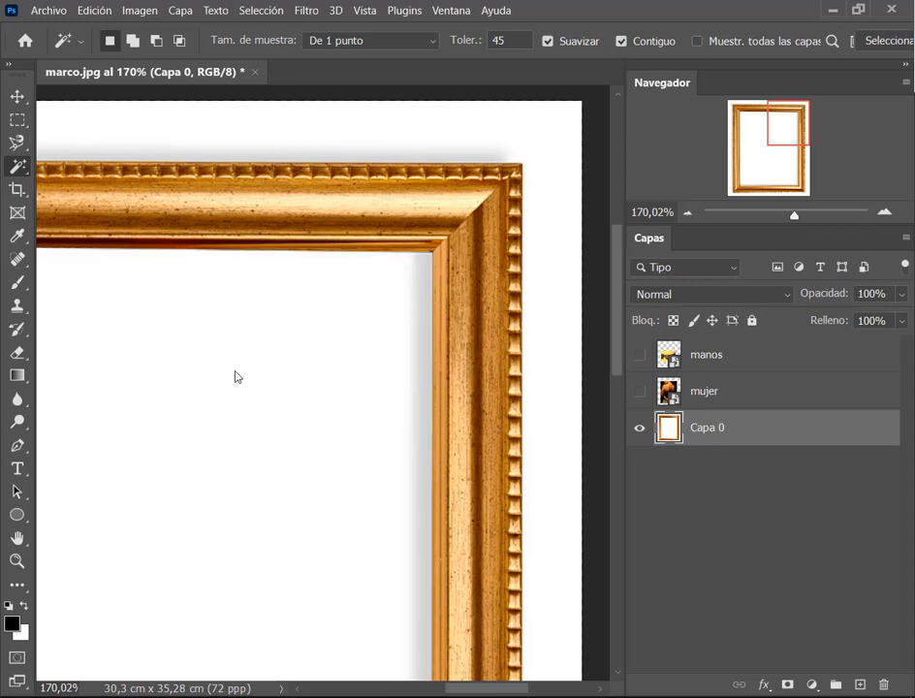
click(235, 376)
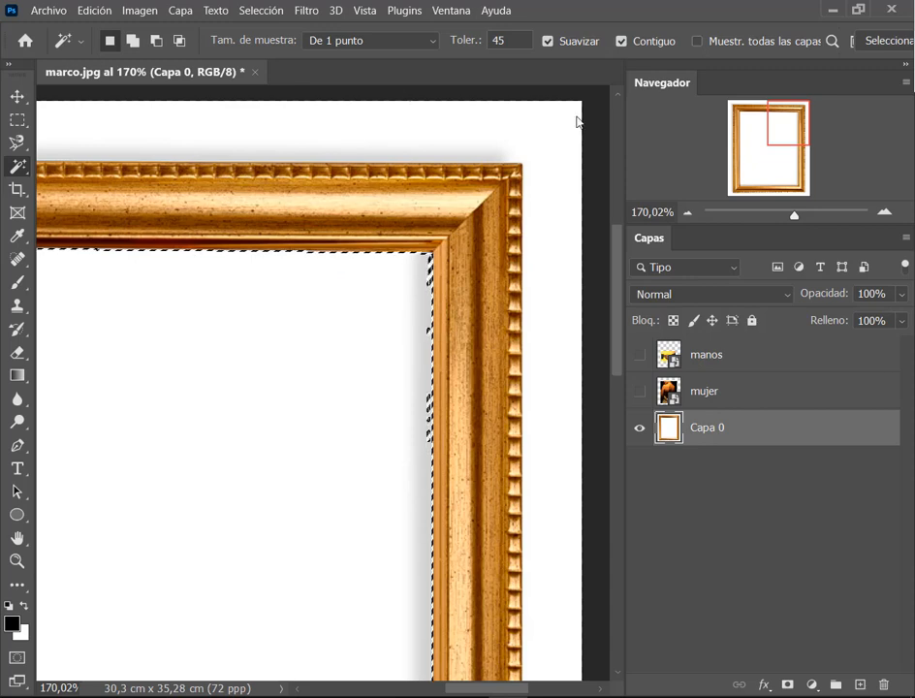
key(ctrl+d)
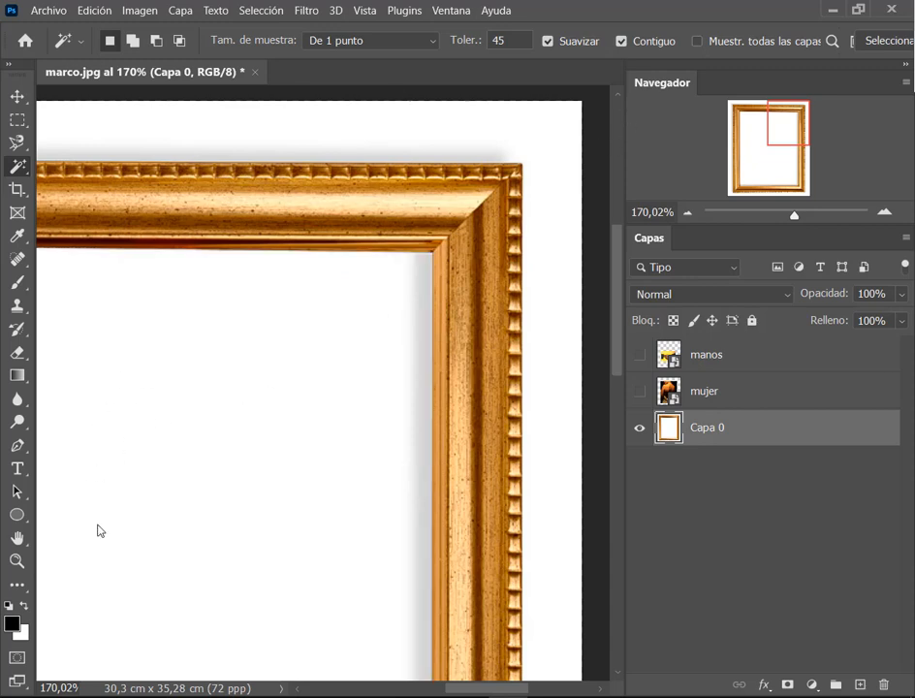
click(159, 492)
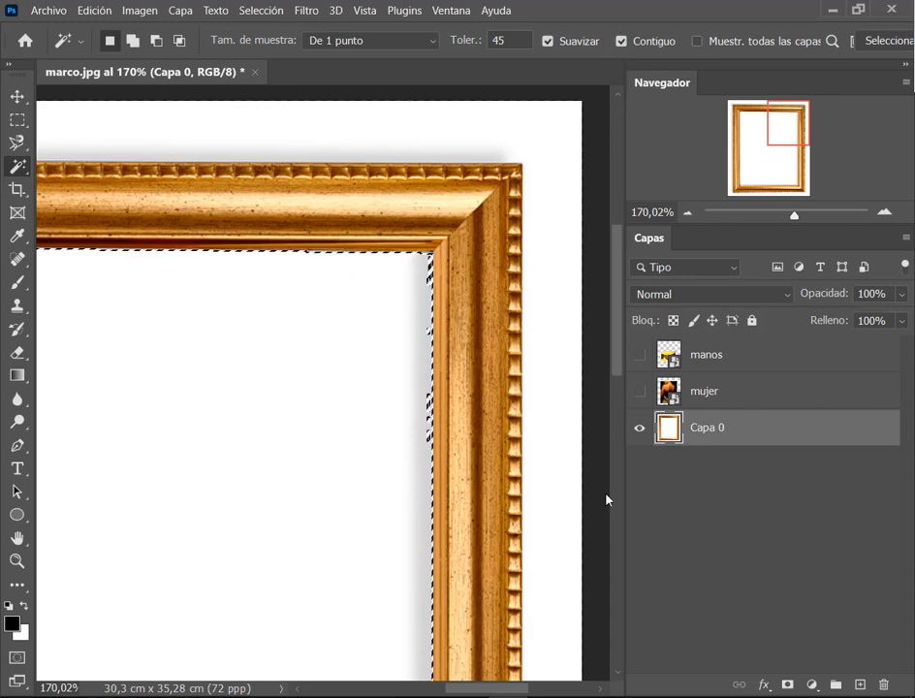
Step: Examine the stray selection patches along the opening's right shadowed edge and clear the selection
key(alt)
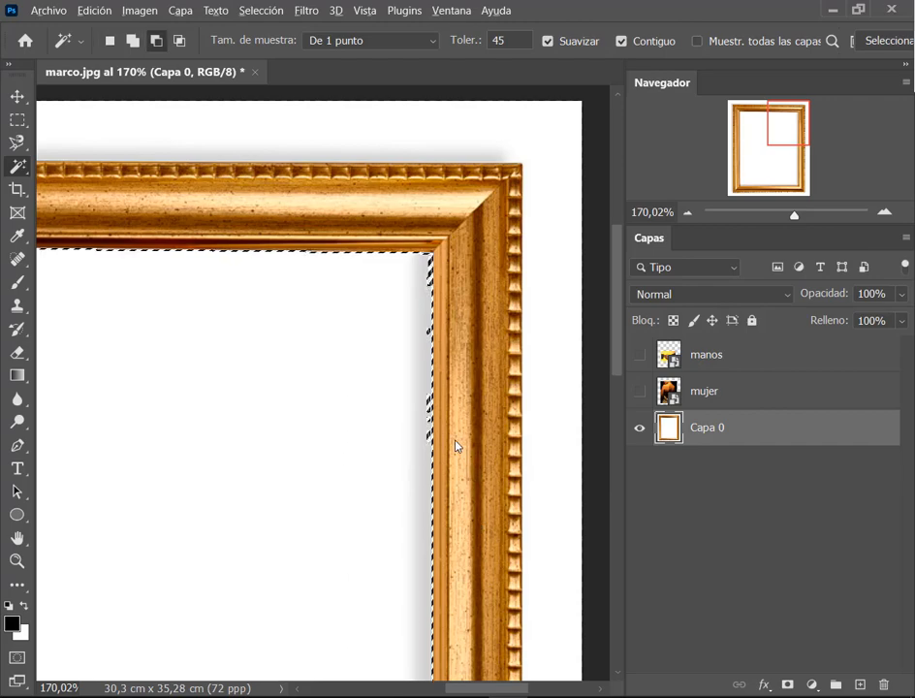
scroll(455, 446, up, 5)
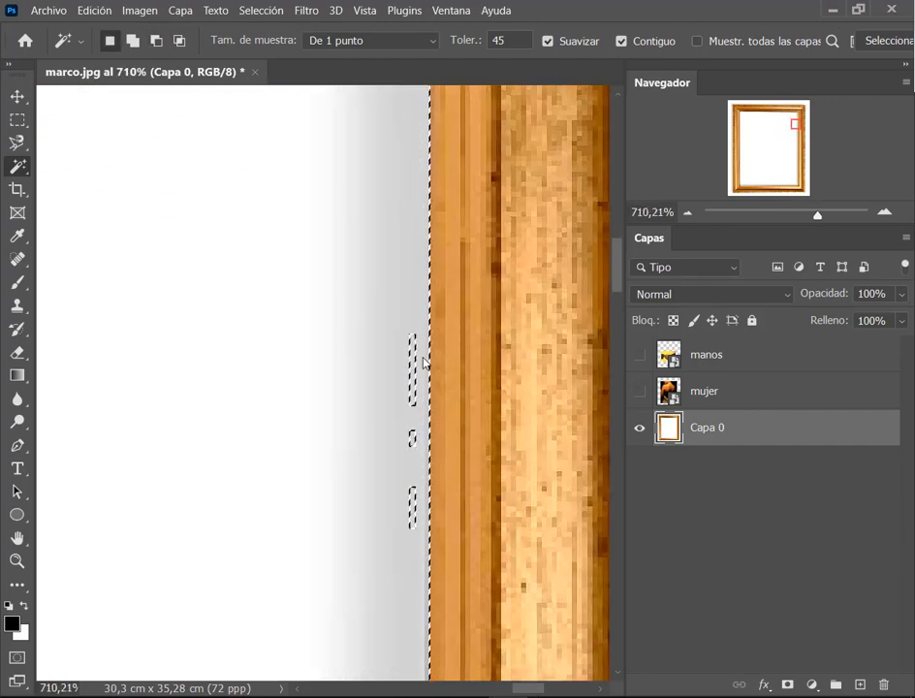
key(alt)
scroll(445, 380, down, 4)
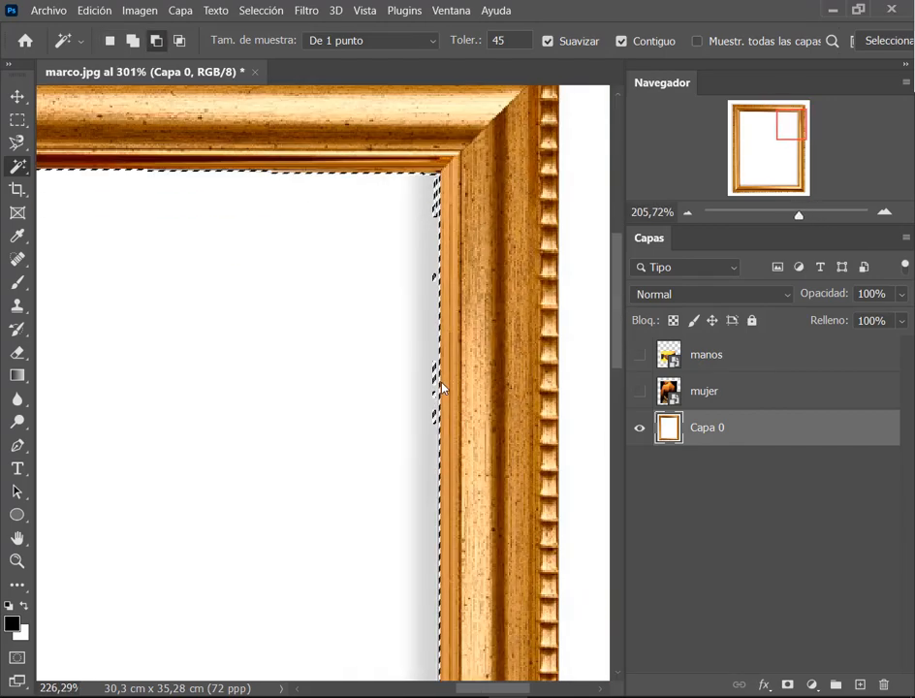
scroll(441, 387, down, 3)
key(ctrl+f)
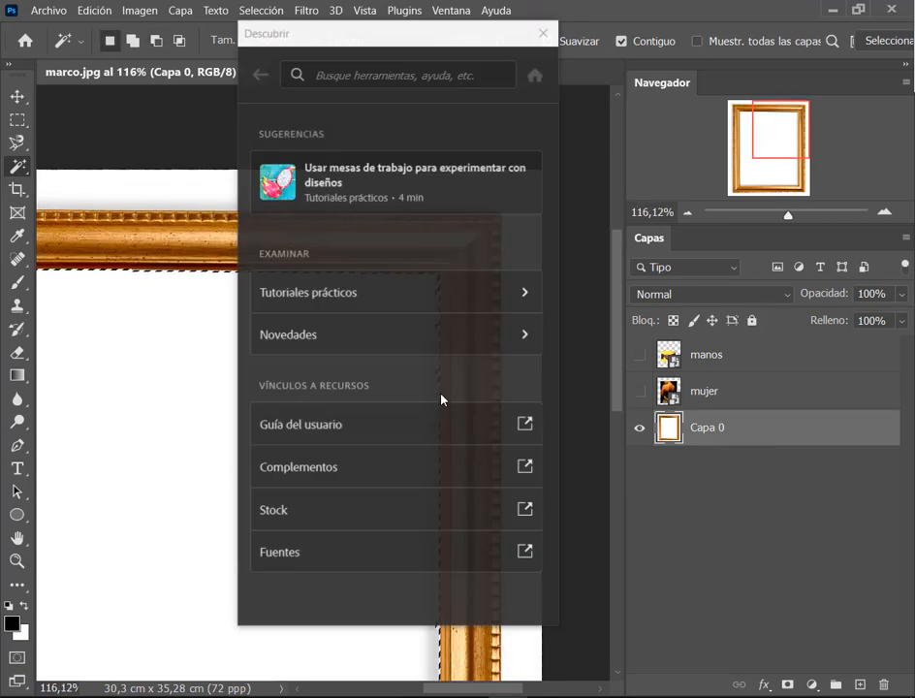
click(543, 33)
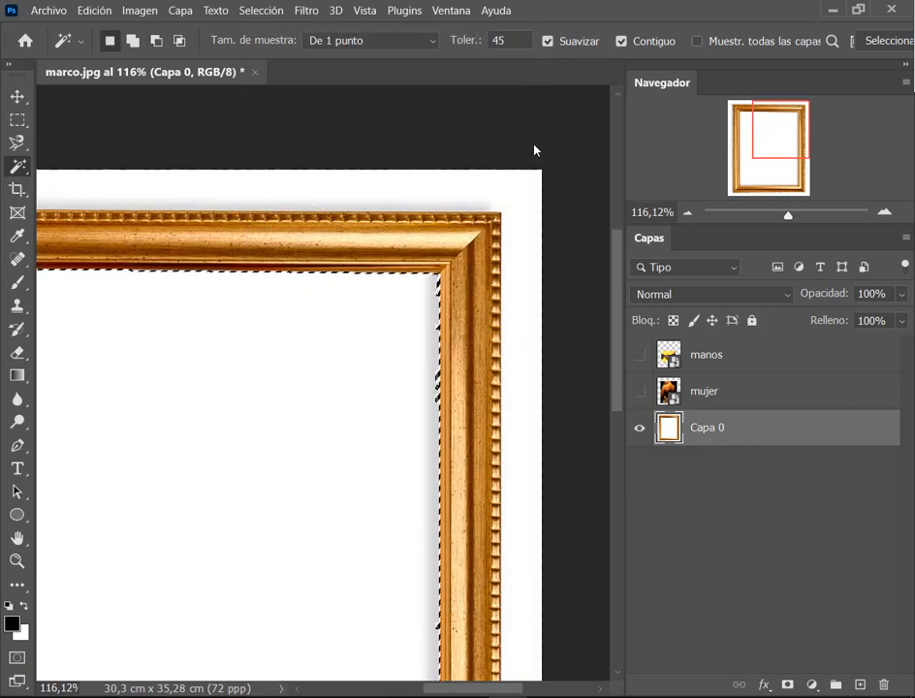
key(ctrl+d)
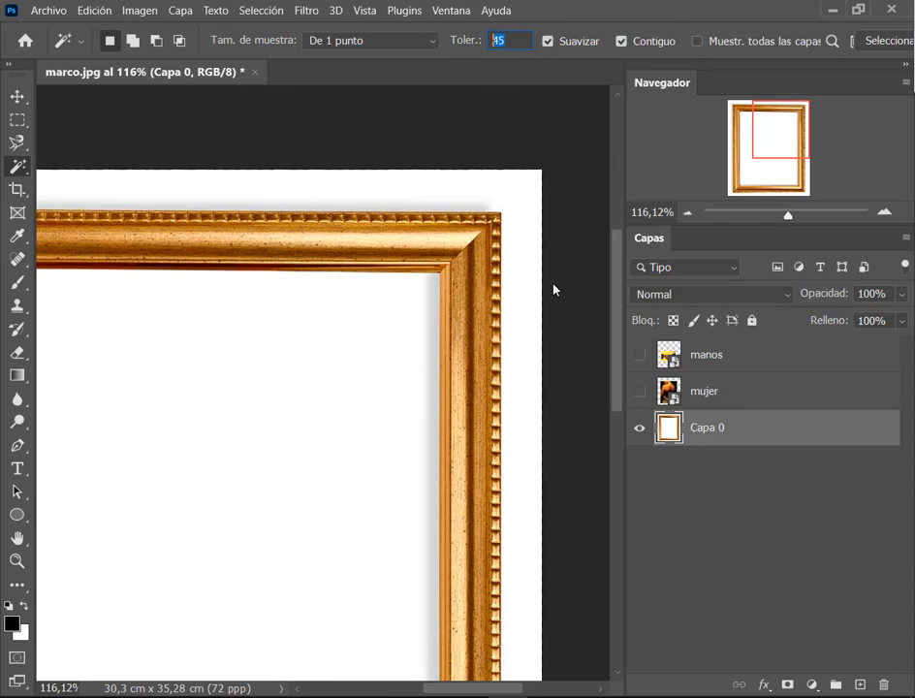
Step: Set the Magic Wand tolerance to 100, select the frame's opening to check its full outline, and deselect it
text(100)
click(315, 404)
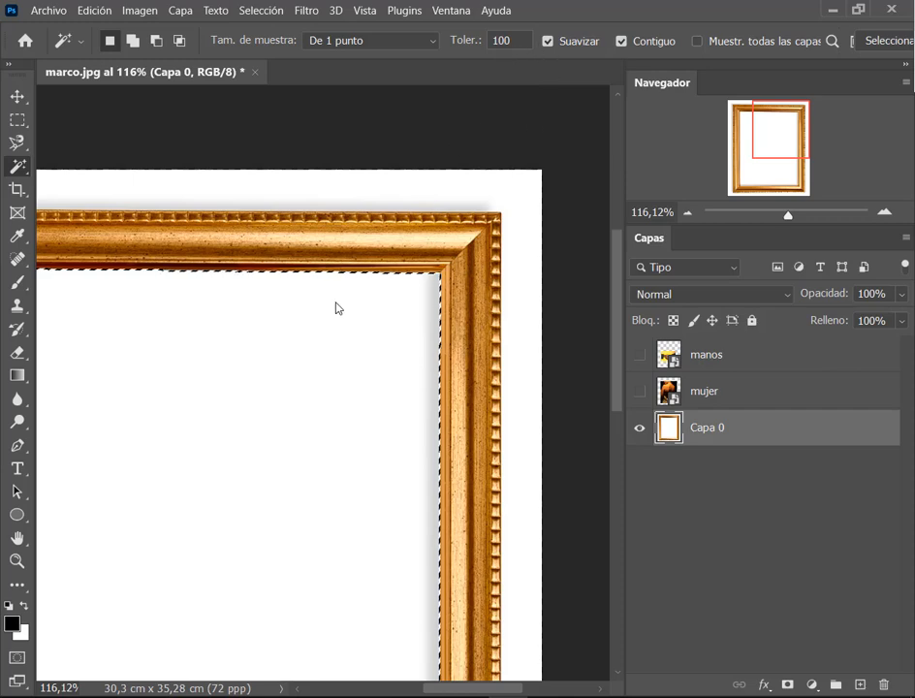
scroll(332, 327, down, 5)
scroll(320, 349, up, 4)
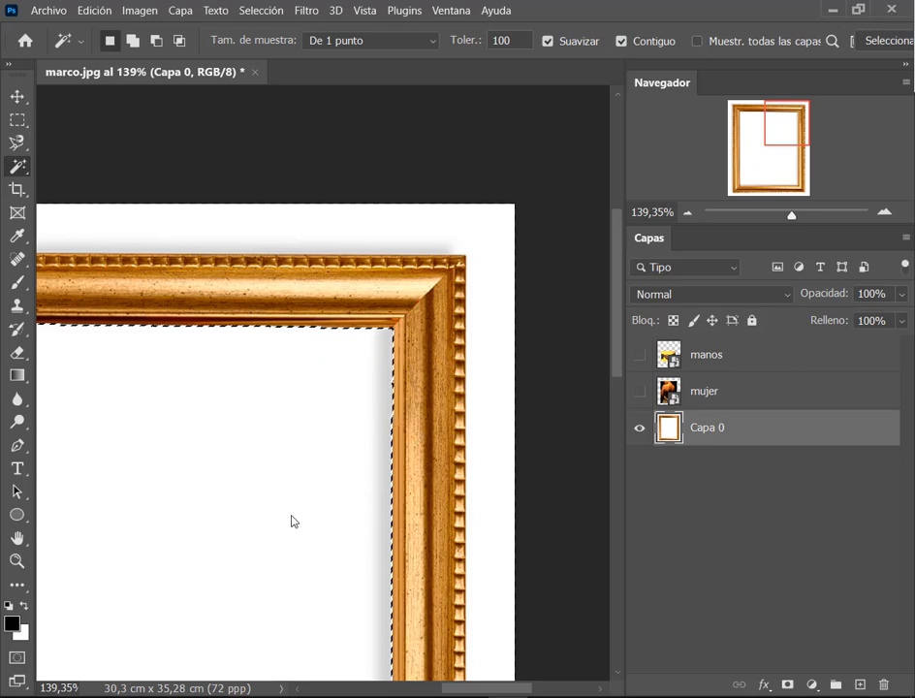
scroll(287, 521, down, 3)
drag(243, 586, 428, 342)
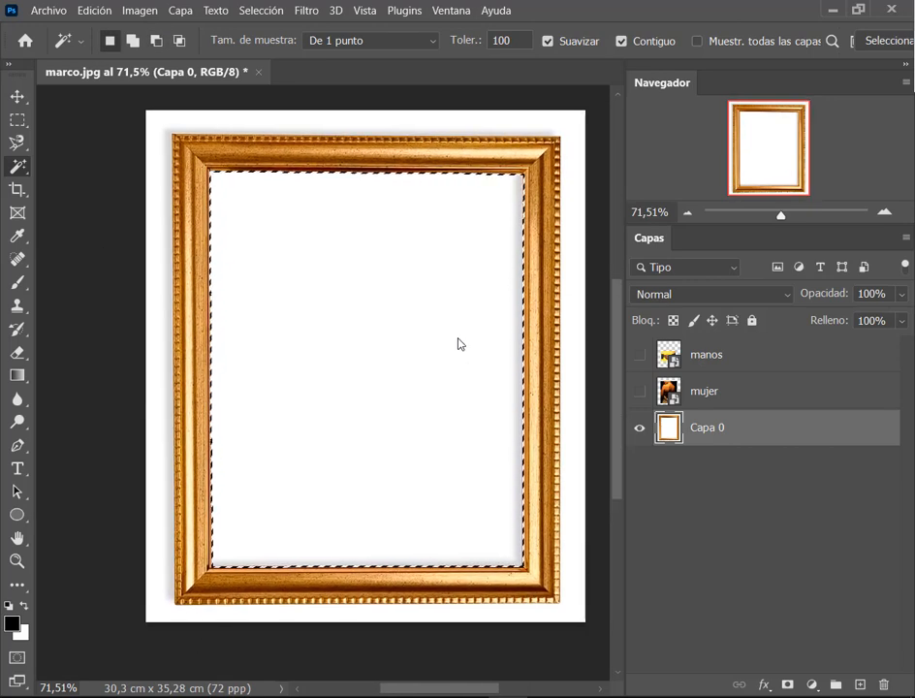
key(ctrl+d)
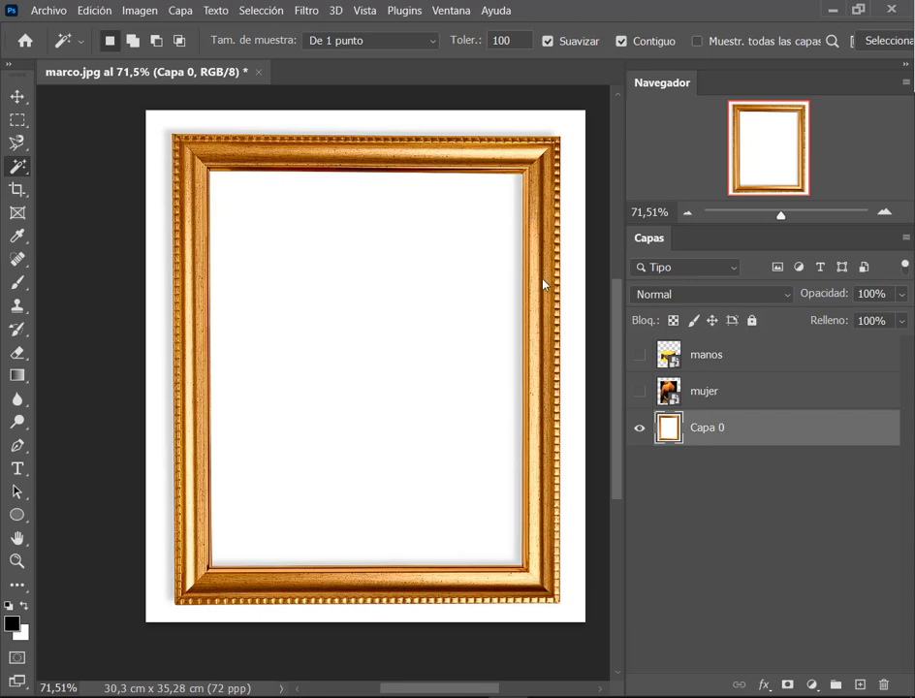
Step: Select the frame's white opening again with the Magic Wand at a tolerance of 100
key(Return)
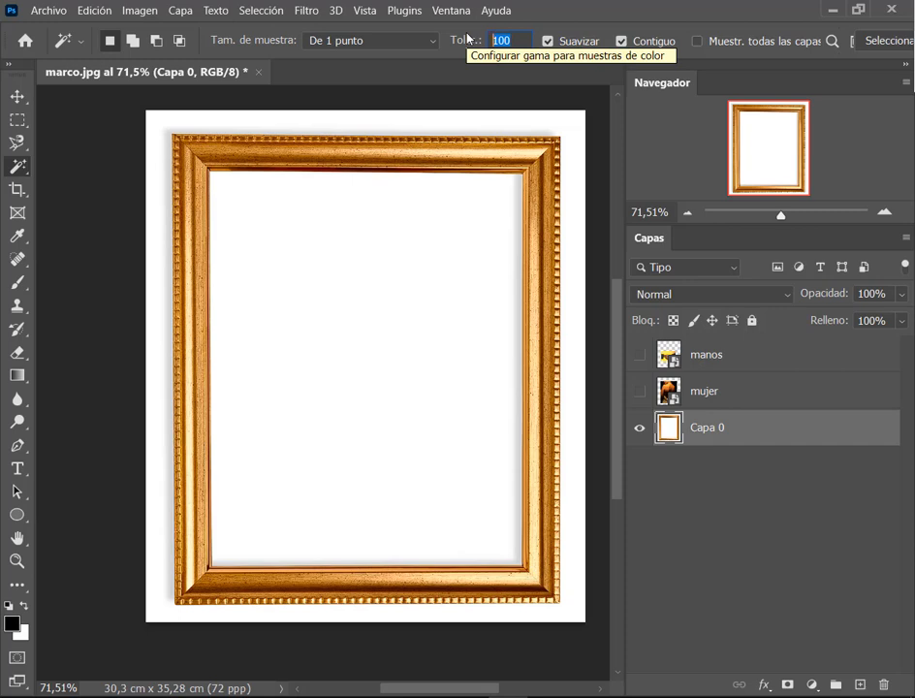
text(50)
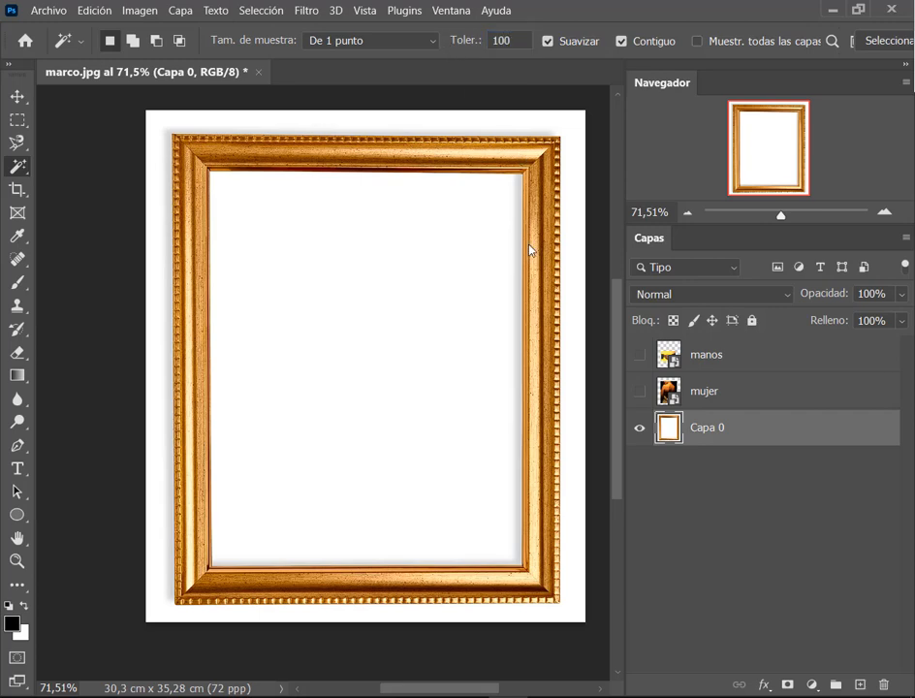
click(502, 384)
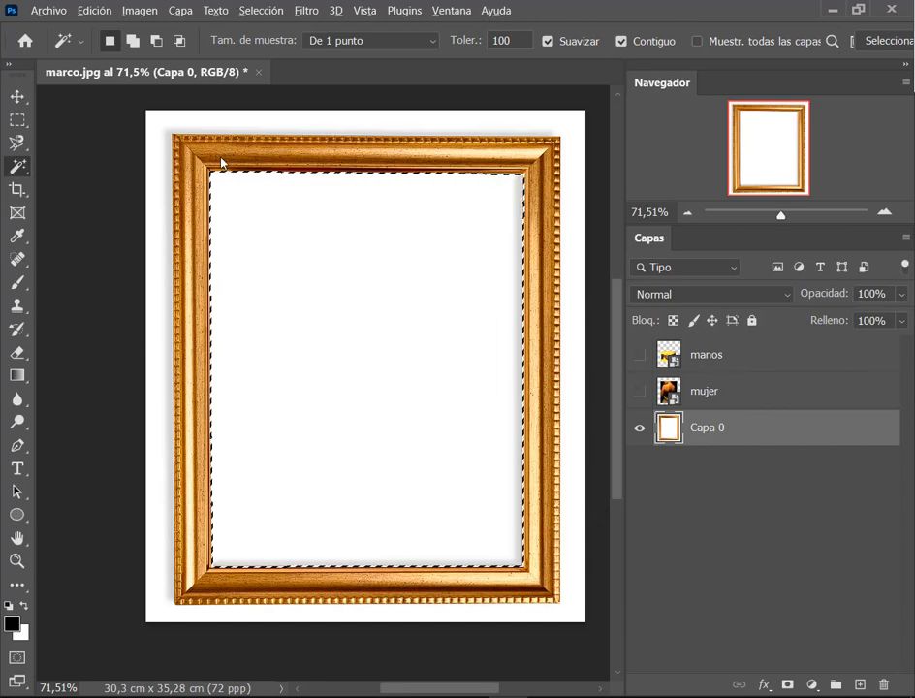
Step: Mark the selection irregularities near the upper-left inner corner in red, clear the marks, and examine the left inner edge
scroll(221, 162, up, 6)
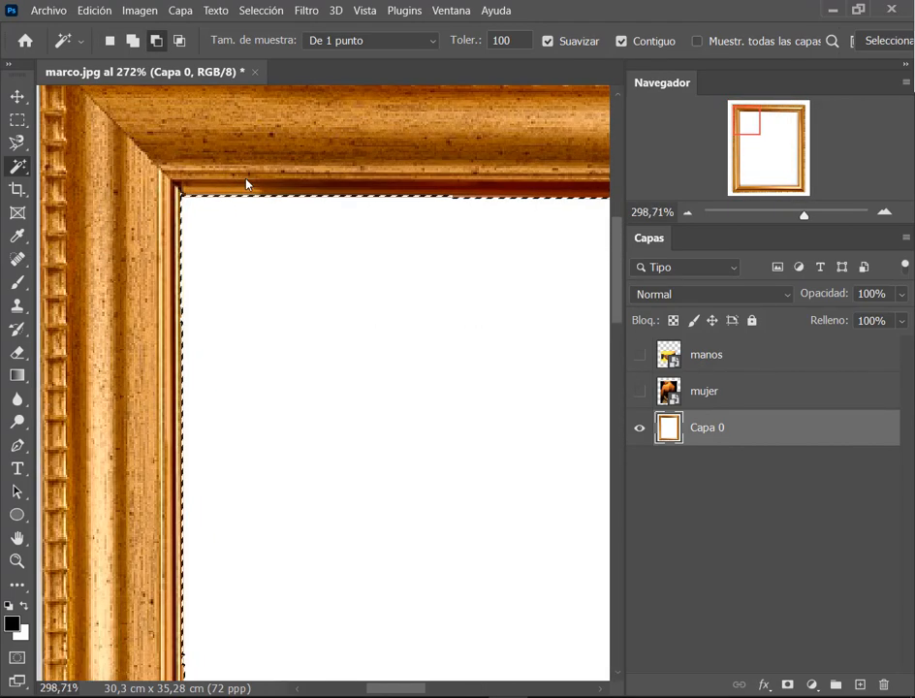
scroll(246, 184, up, 3)
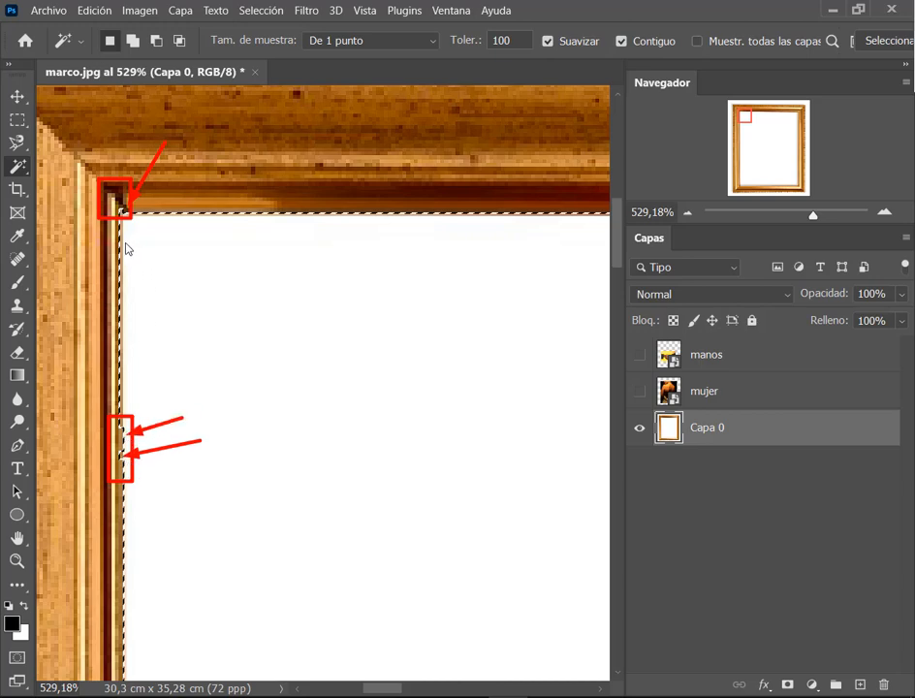
key(Escape)
mouse_move(111, 205)
mouse_down()
mouse_move(133, 445)
mouse_move(126, 438)
mouse_up()
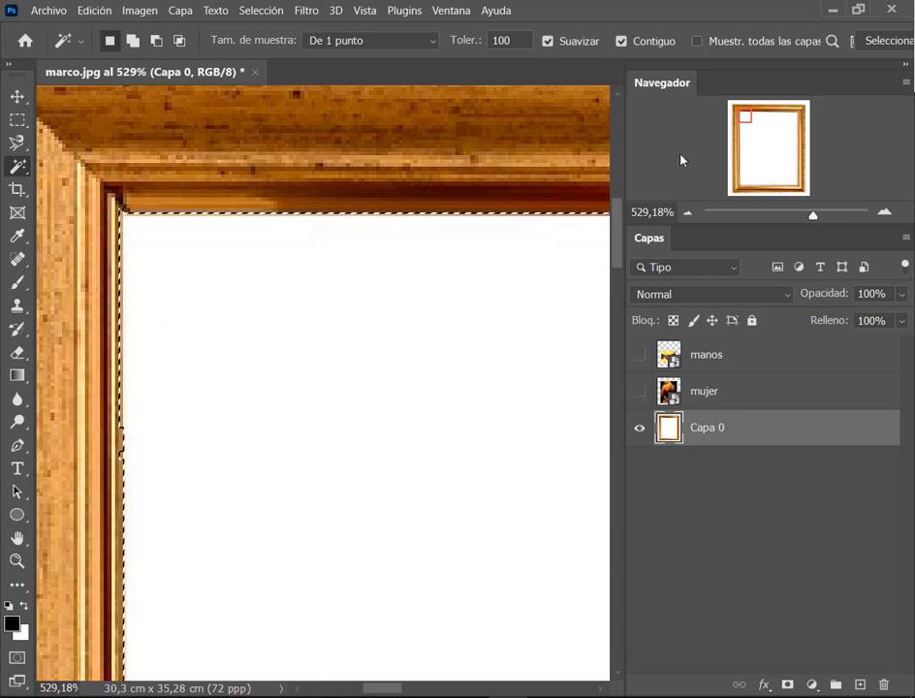
mouse_move(753, 117)
mouse_down()
mouse_move(741, 126)
mouse_move(735, 169)
mouse_up()
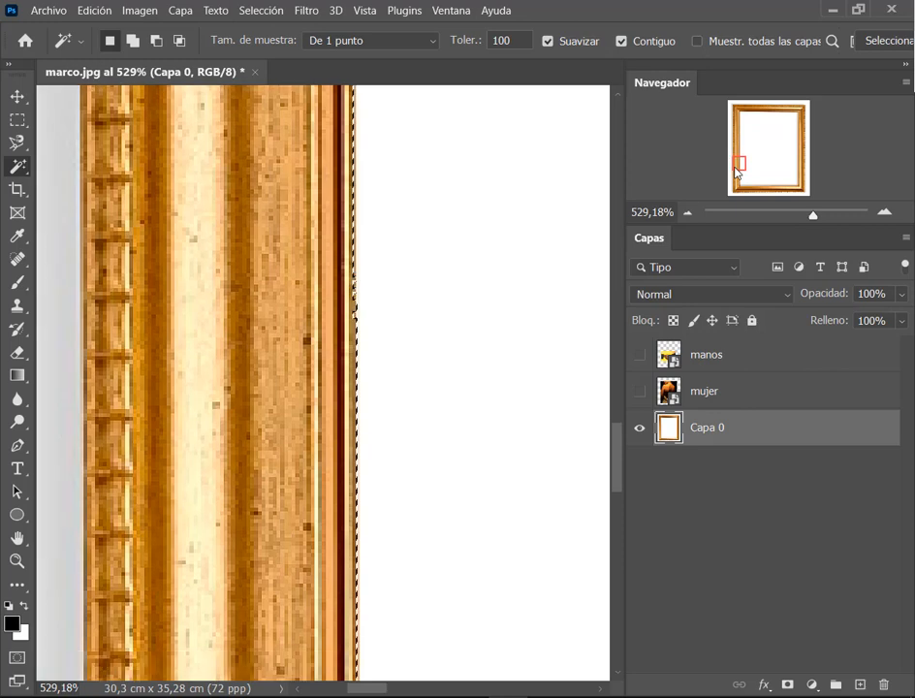
Step: Examine the Magic Wand selection along the opening's left, bottom and upper-right inner edges, and clear the selection
click(687, 212)
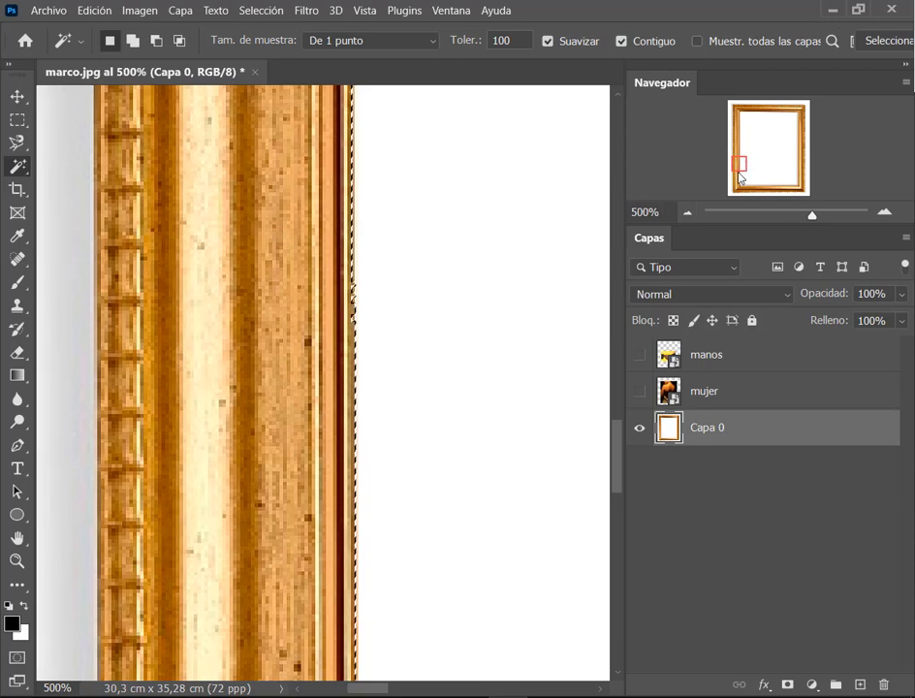
drag(740, 177, 782, 191)
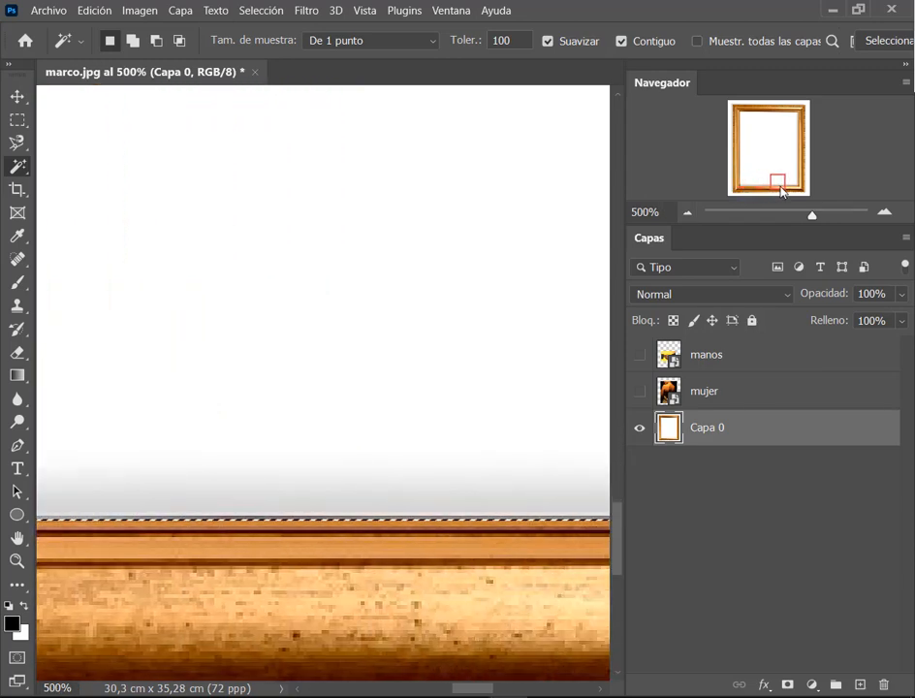
click(687, 212)
click(687, 212)
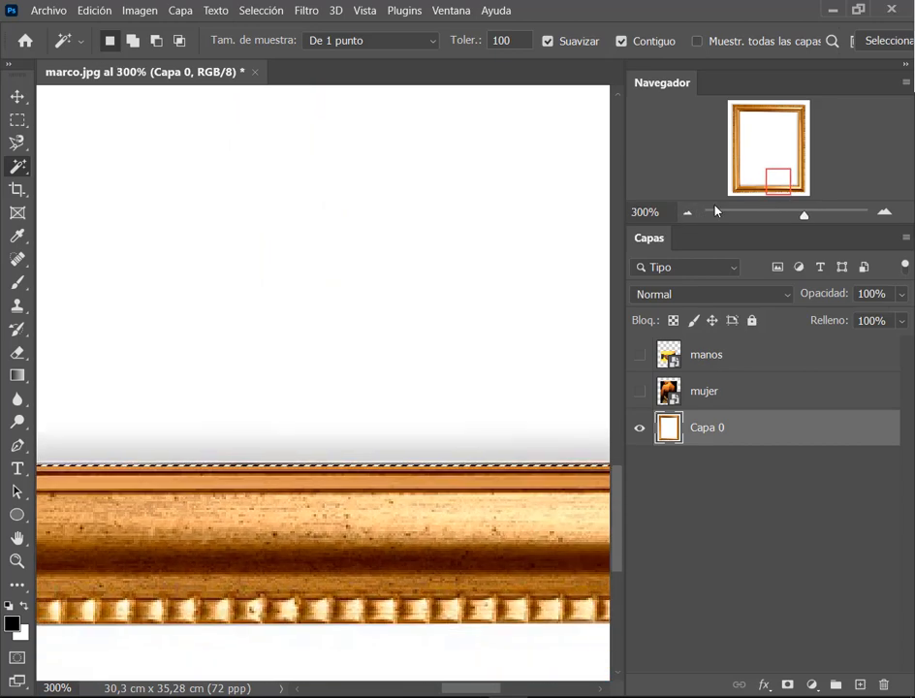
drag(778, 180, 795, 120)
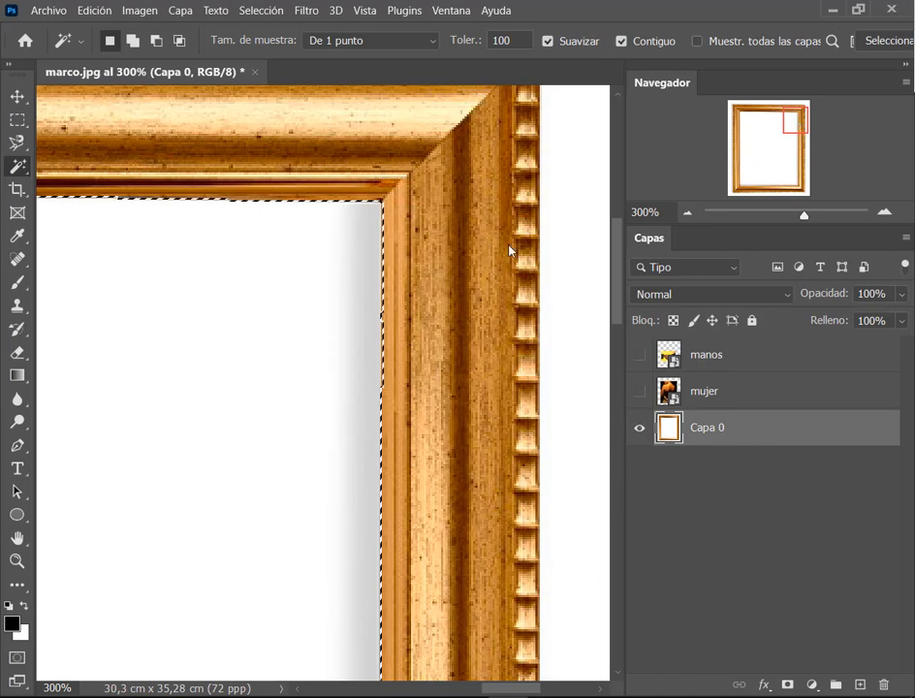
click(883, 212)
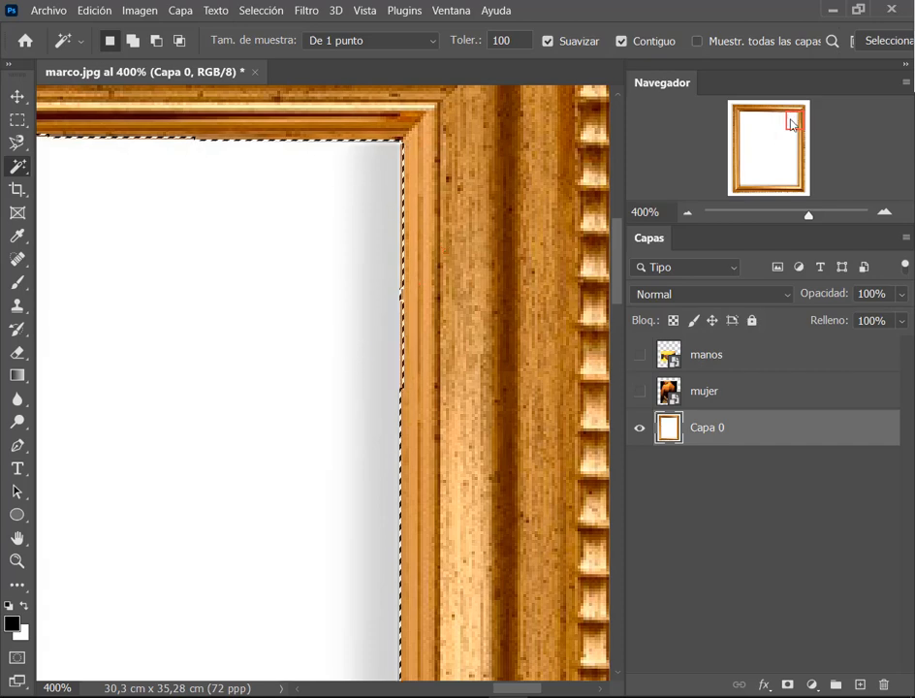
drag(792, 119, 785, 123)
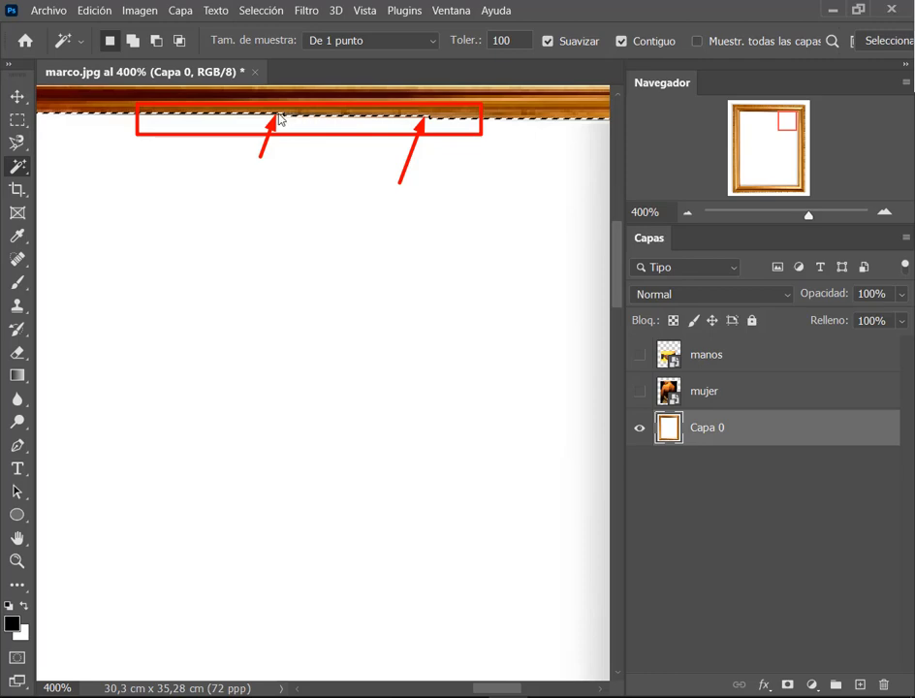
click(687, 213)
click(687, 213)
click(686, 214)
click(686, 214)
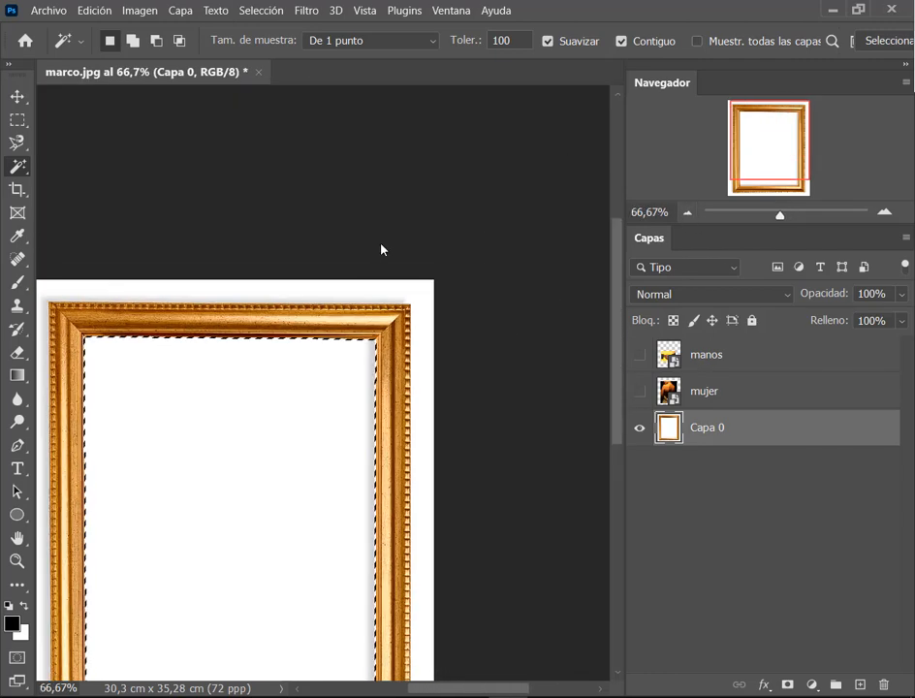
drag(805, 191, 722, 182)
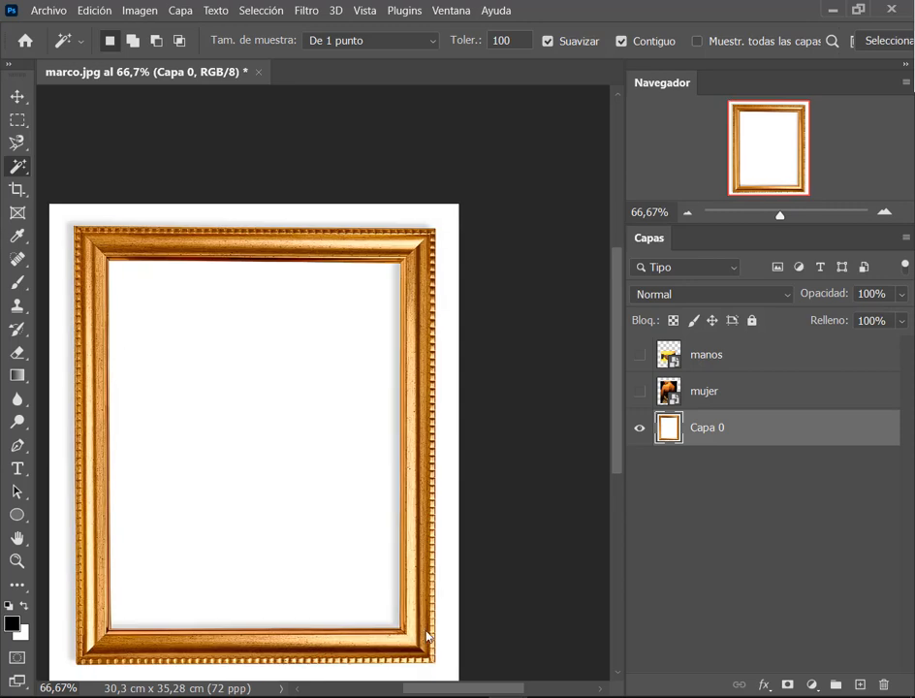
drag(325, 517, 384, 457)
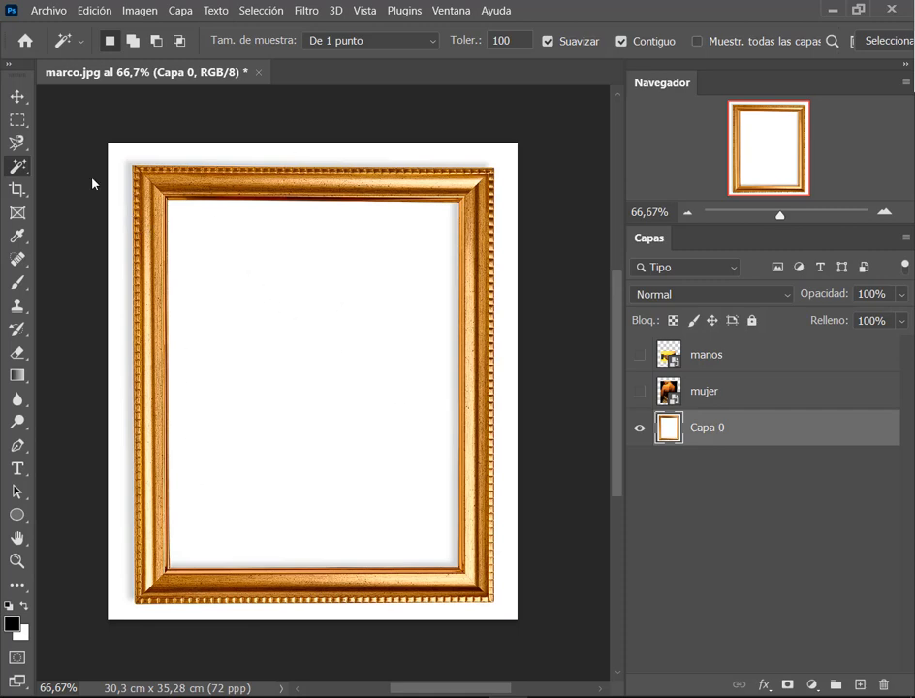
Step: Select the frame's white opening with a rectangular marquee and examine its fit at the left-hand inner corners
click(26, 125)
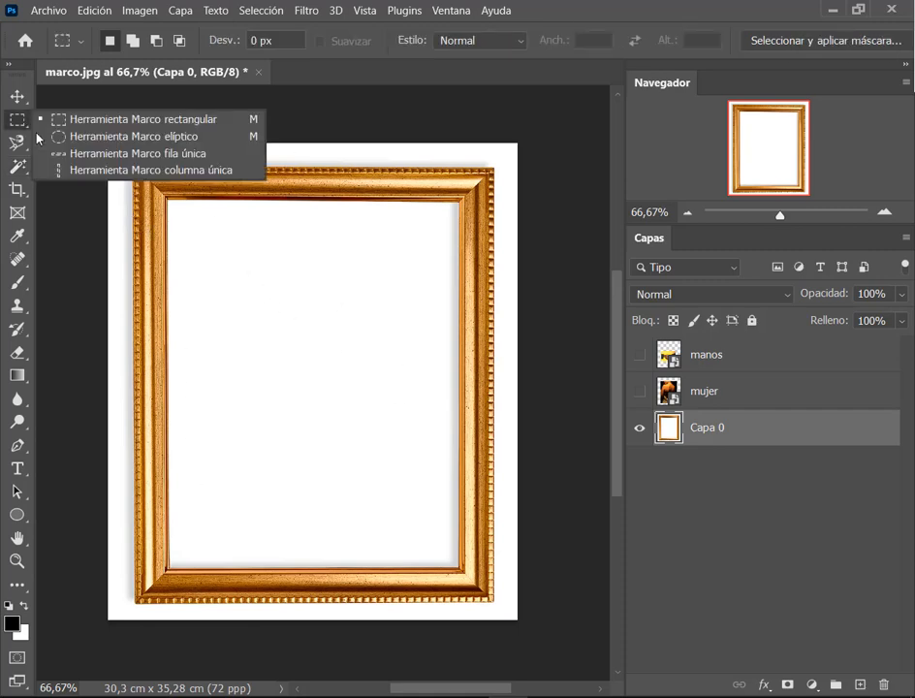
click(173, 121)
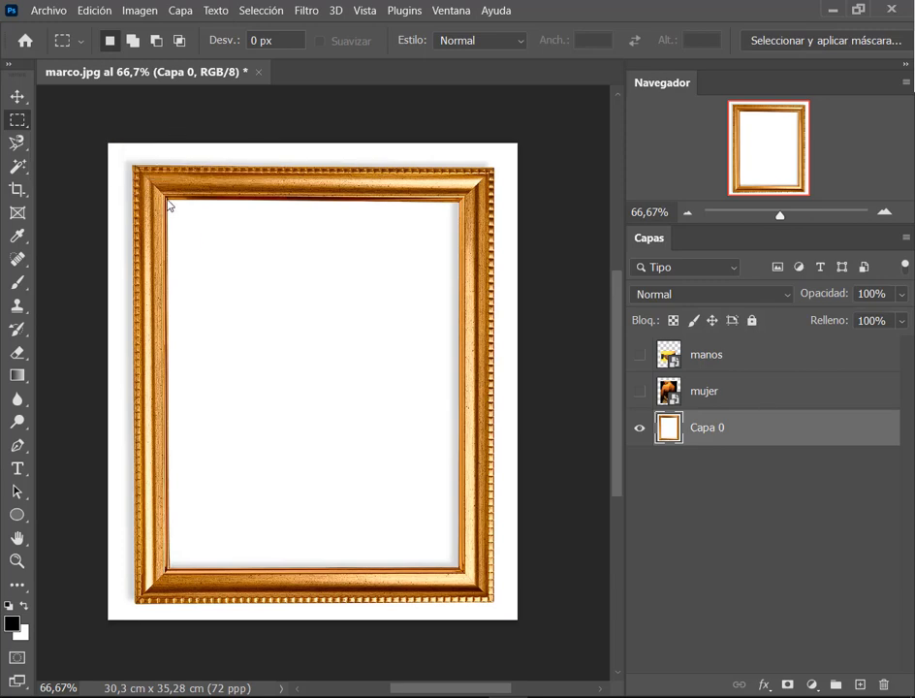
drag(169, 205, 458, 572)
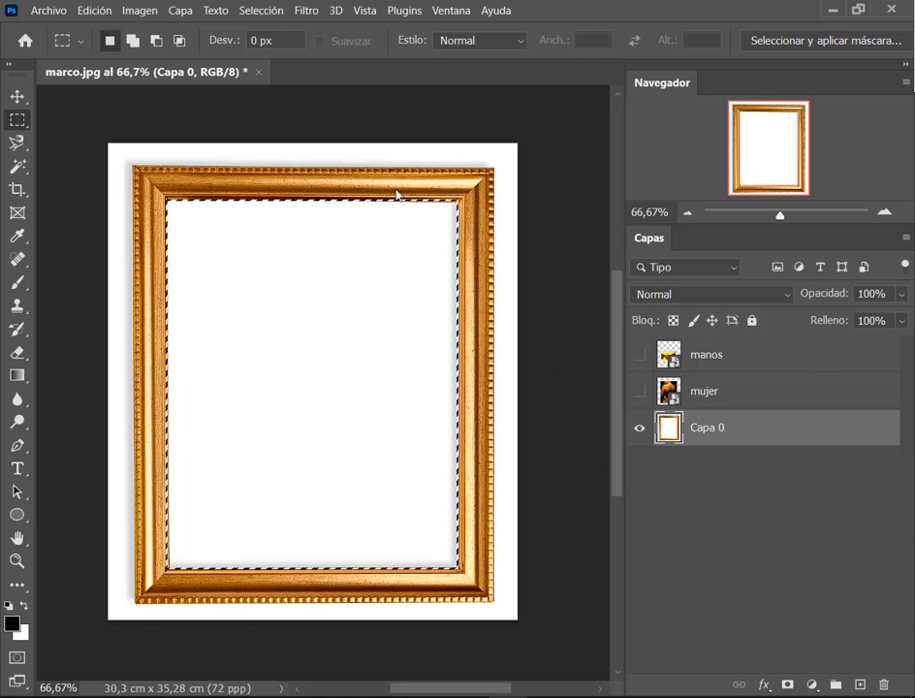
click(885, 211)
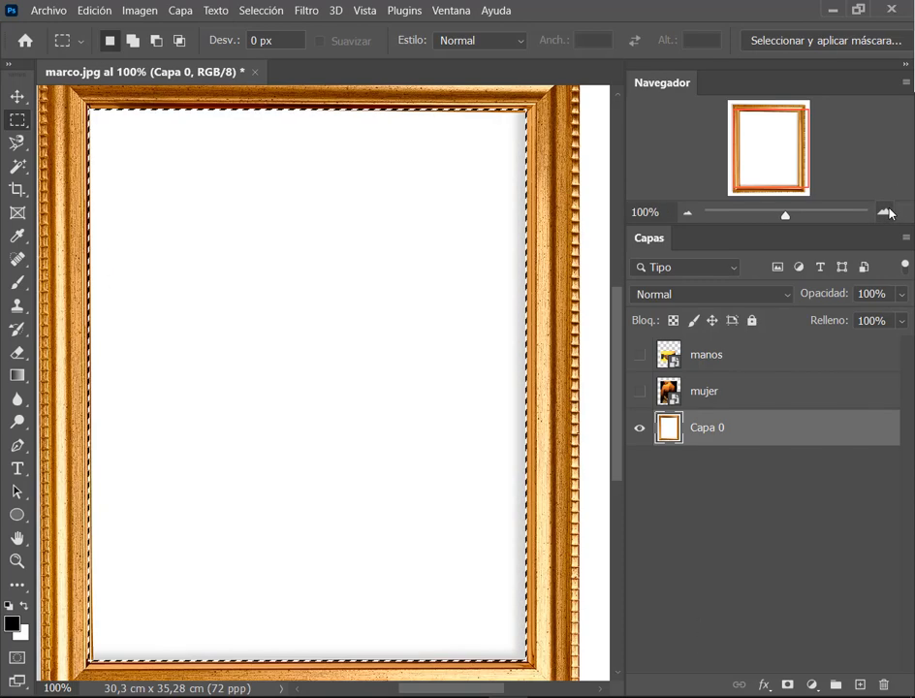
click(885, 212)
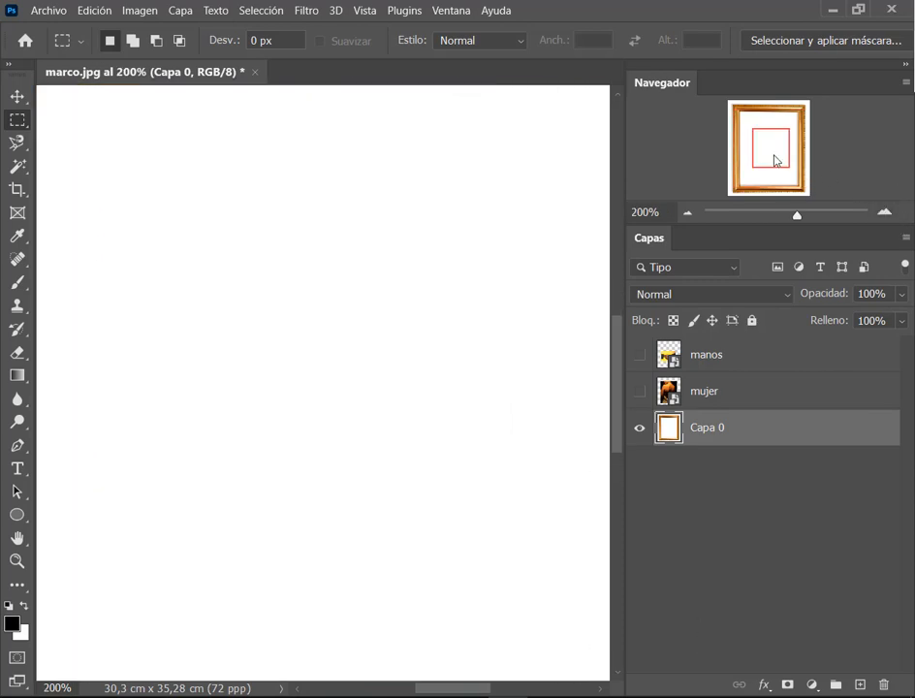
drag(775, 161, 747, 133)
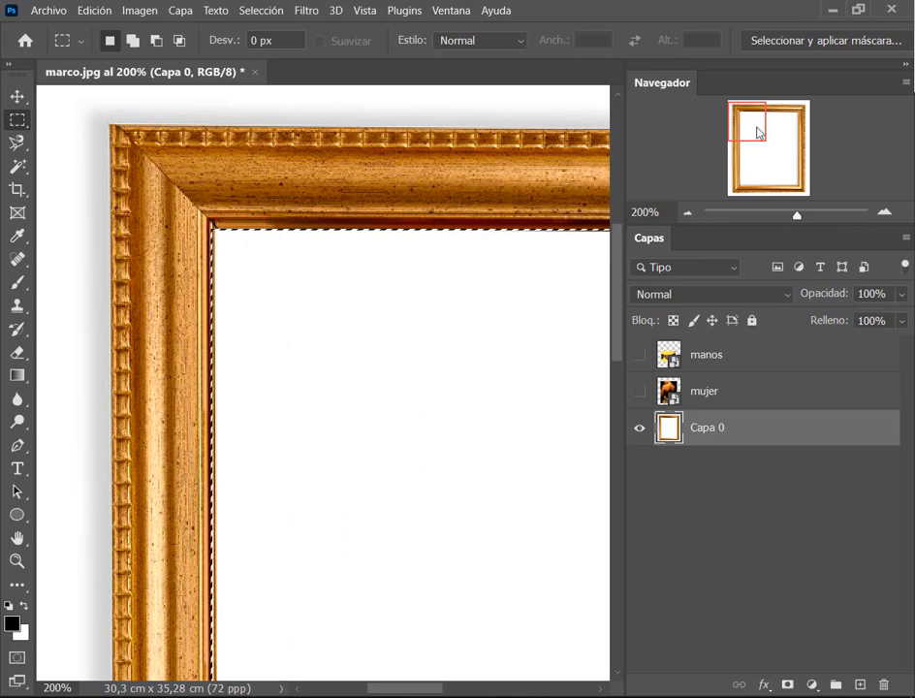
drag(757, 131, 747, 175)
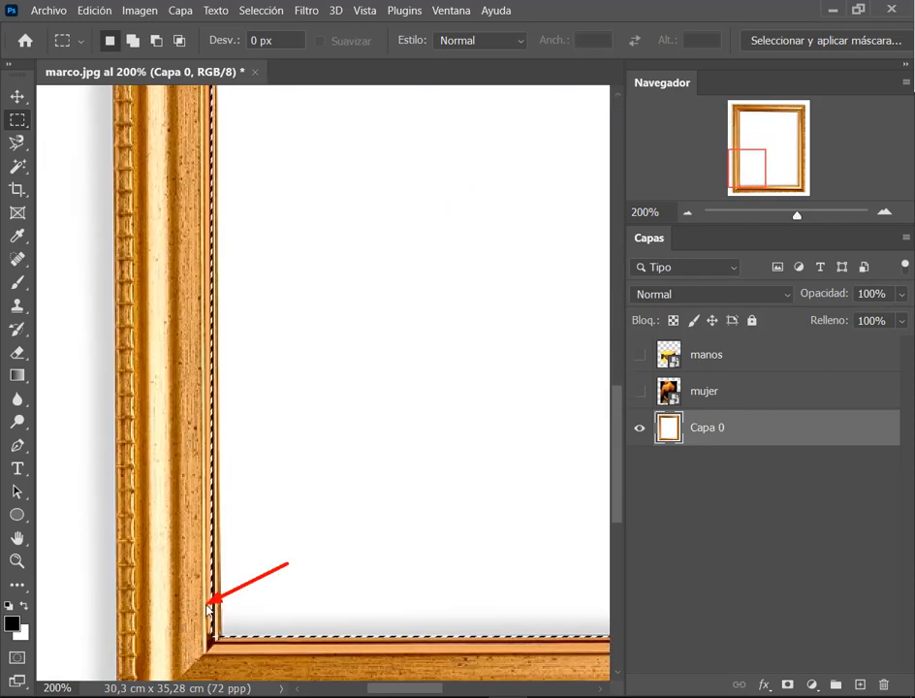
drag(753, 173, 742, 135)
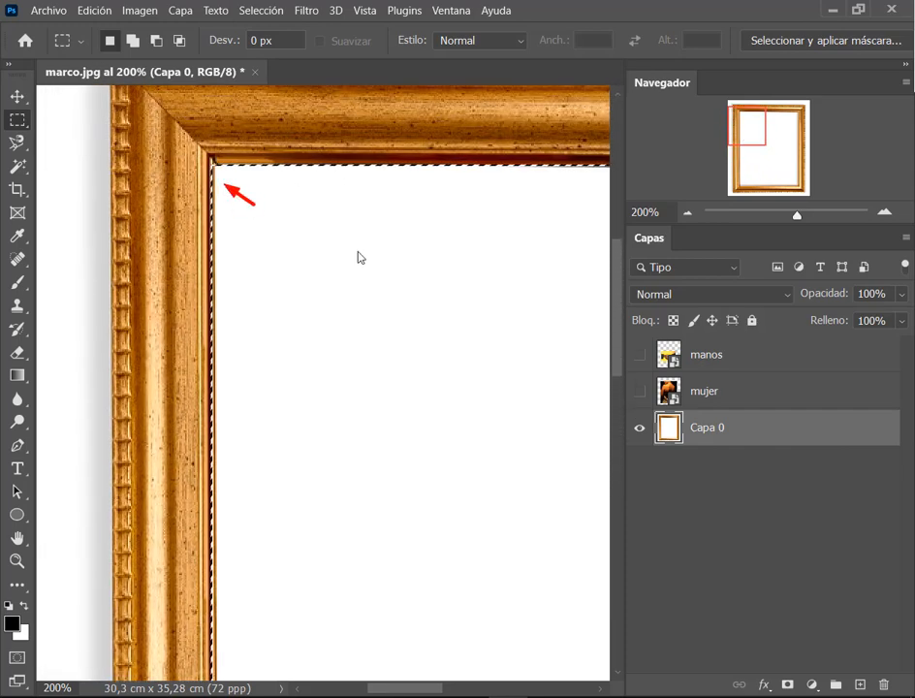
mouse_move(750, 137)
mouse_down()
mouse_move(793, 134)
mouse_move(736, 135)
mouse_move(717, 191)
mouse_move(751, 139)
mouse_move(748, 124)
mouse_up()
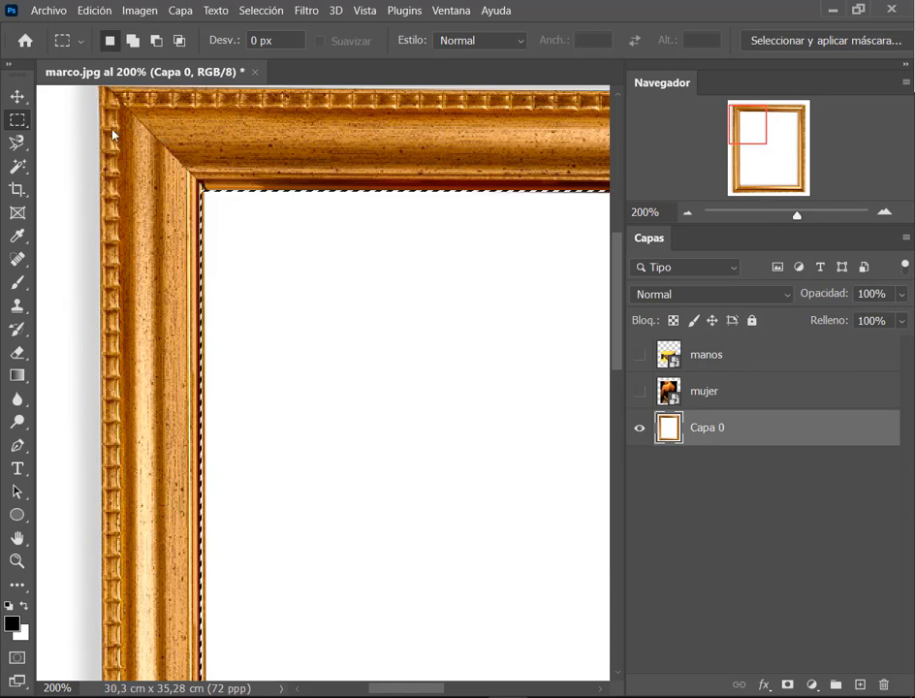
Step: Clear the selection and draw a slightly smaller rectangular marquee just inside the frame's white opening
scroll(524, 373, down, 4)
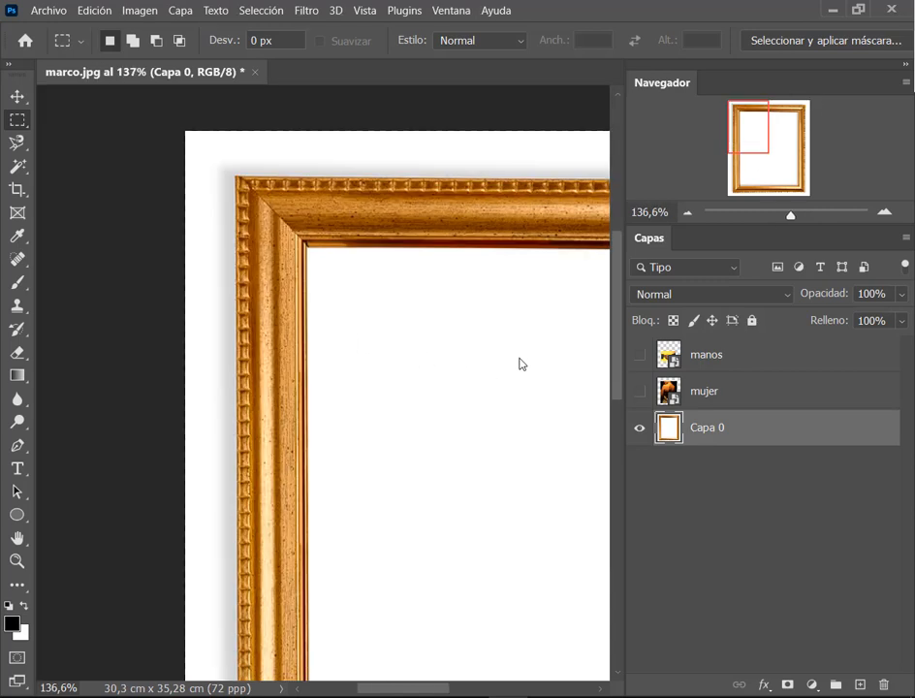
drag(309, 326, 232, 197)
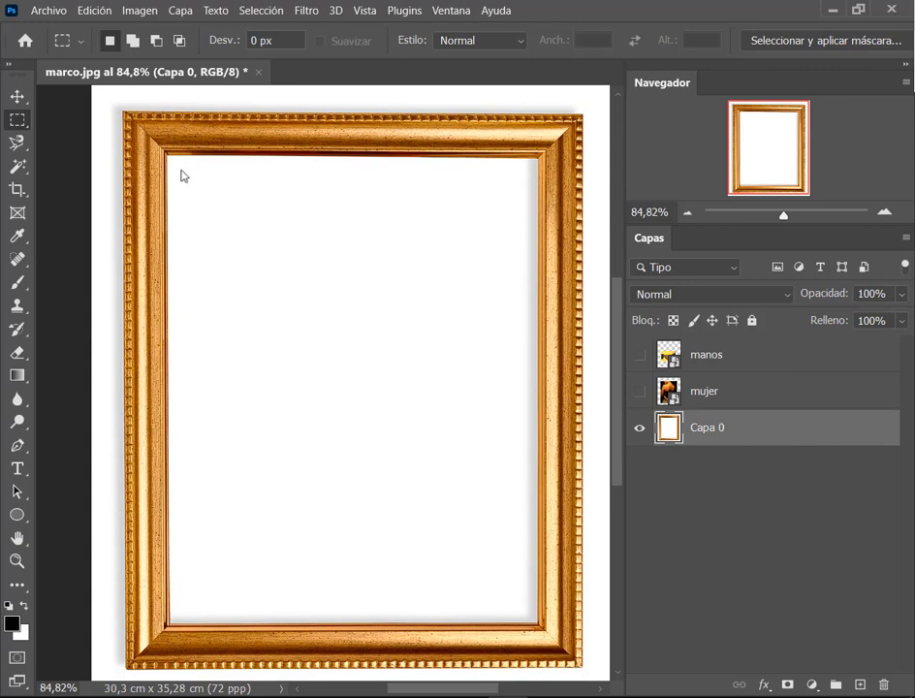
drag(178, 167, 531, 615)
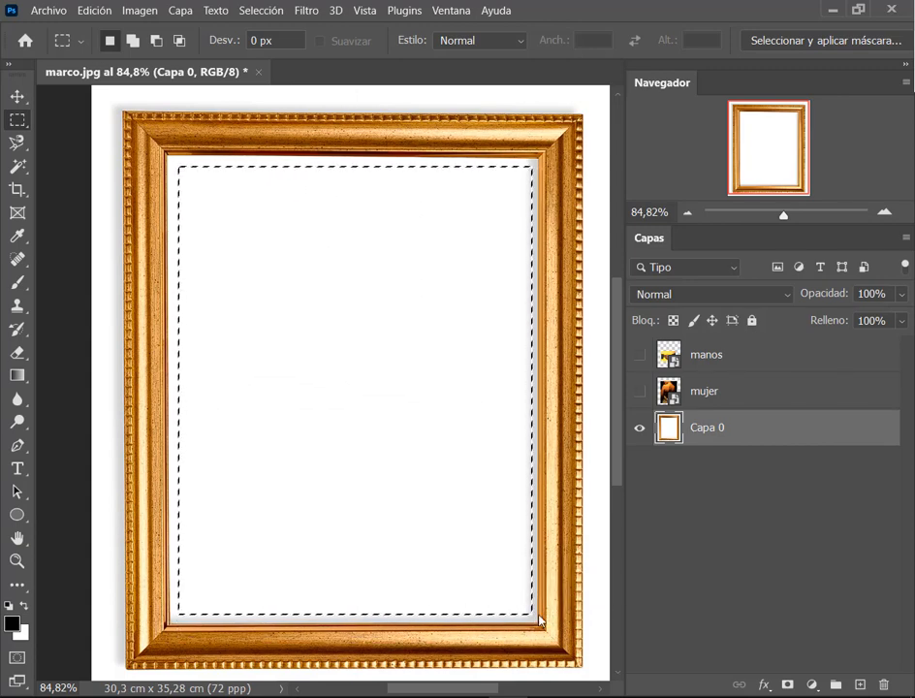
Step: Try scaling the selected area to 81,54% with Free Transform, and undo the transformation
click(94, 14)
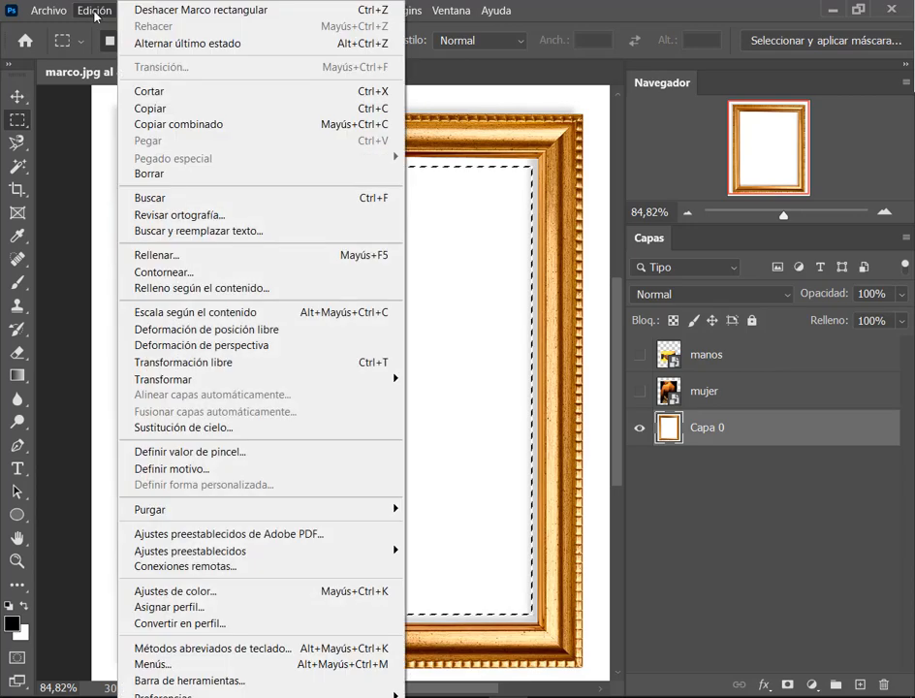
click(312, 361)
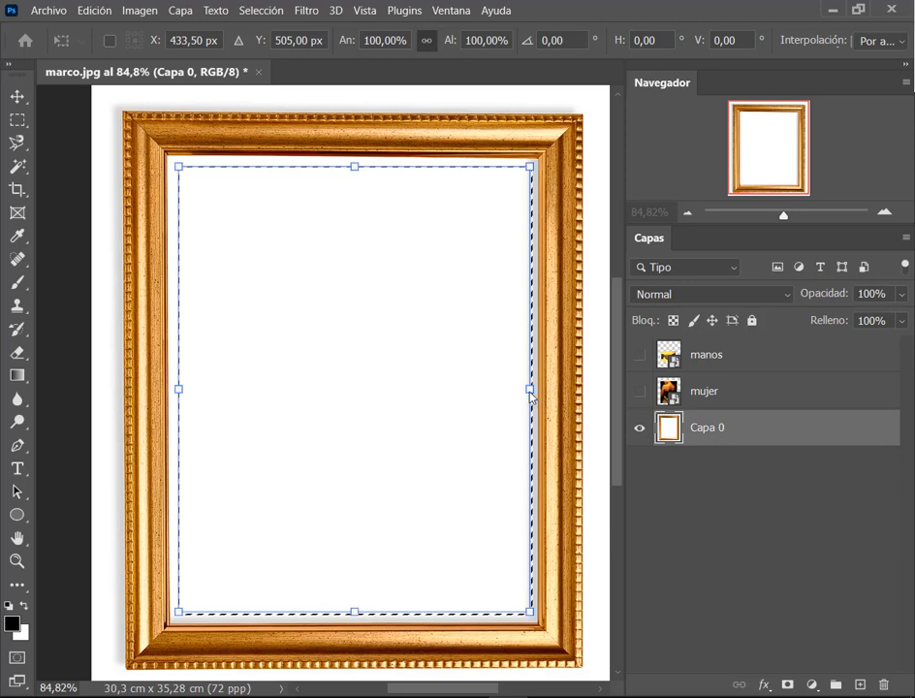
drag(535, 397, 468, 397)
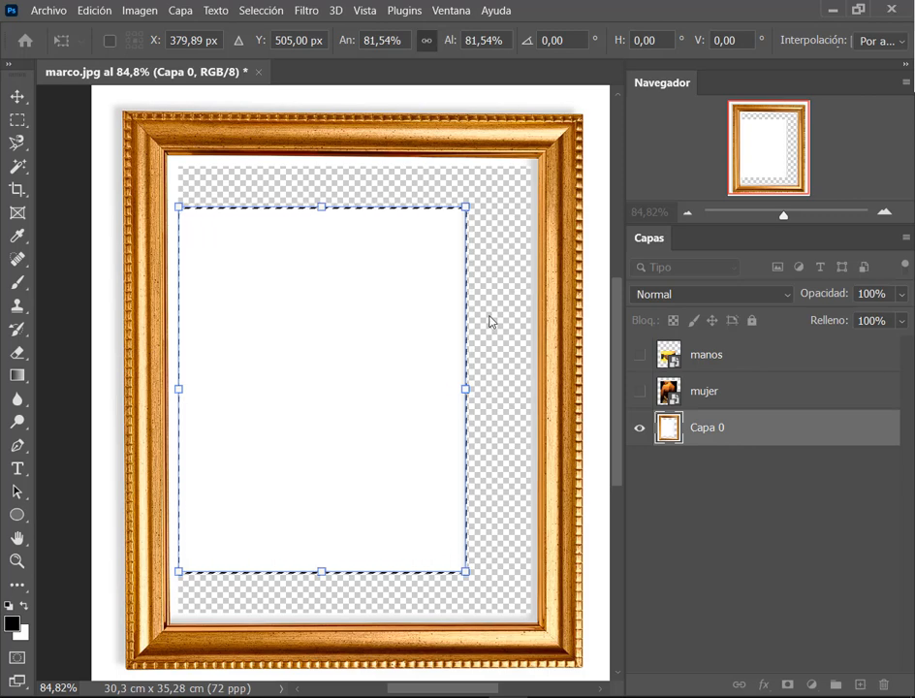
key(Return)
key(ctrl+z)
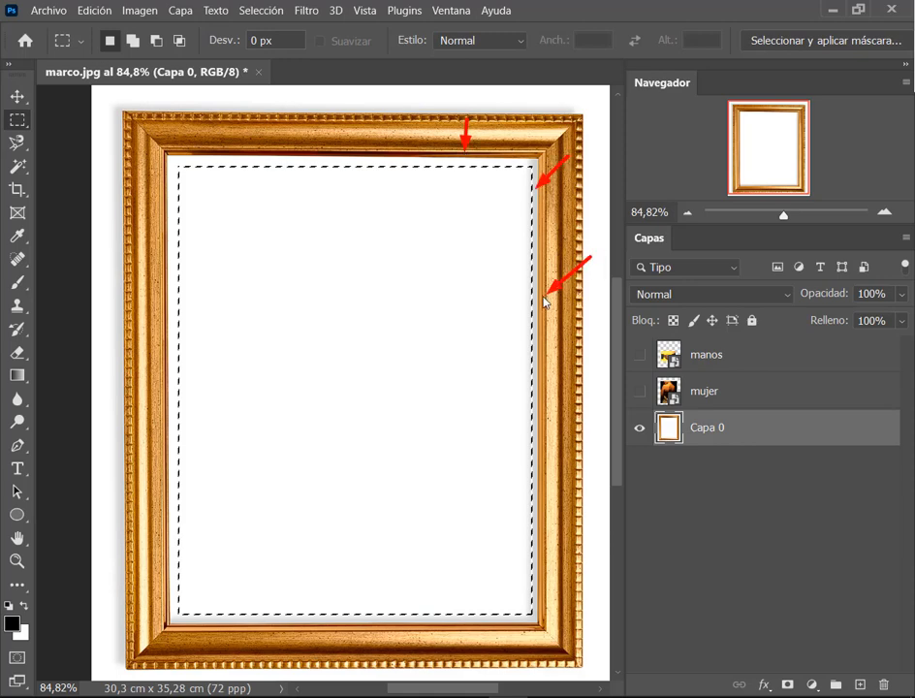
Step: Start Transform Selection on the rectangular marquee and scale its outline proportionally to 100,86%
click(260, 11)
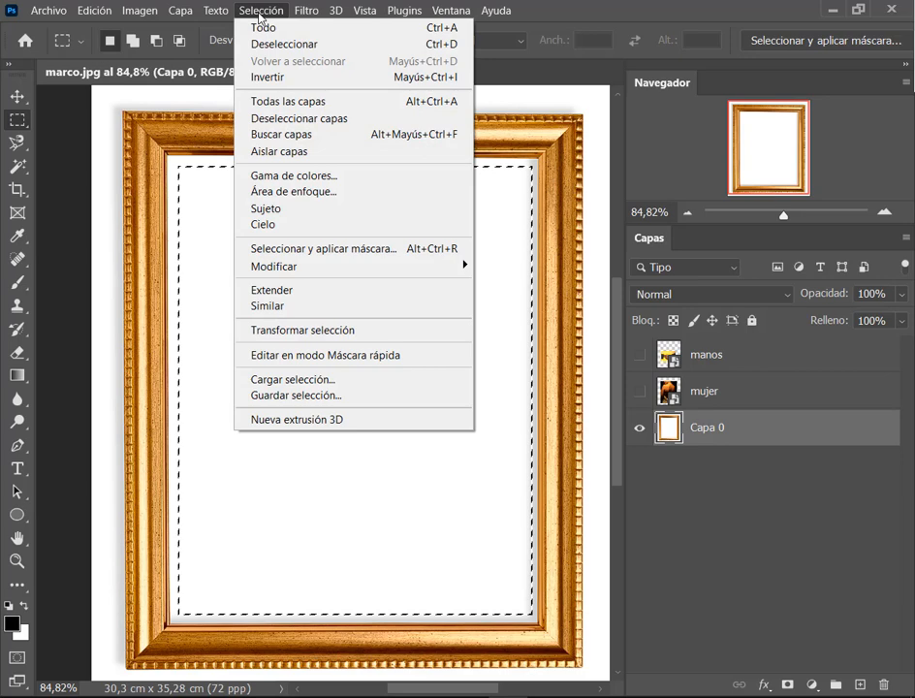
click(343, 332)
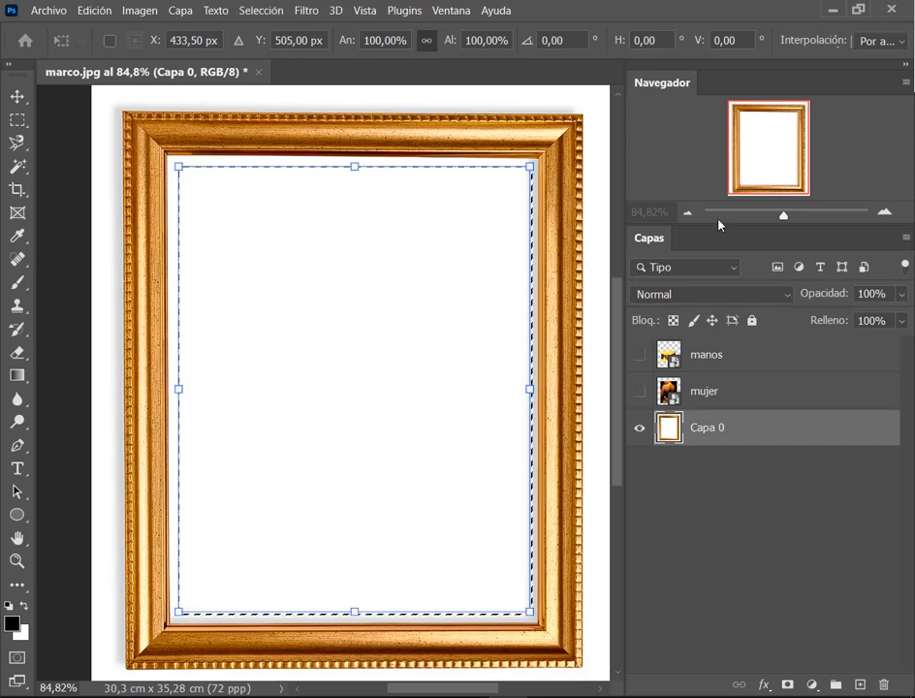
click(883, 211)
drag(782, 172, 824, 174)
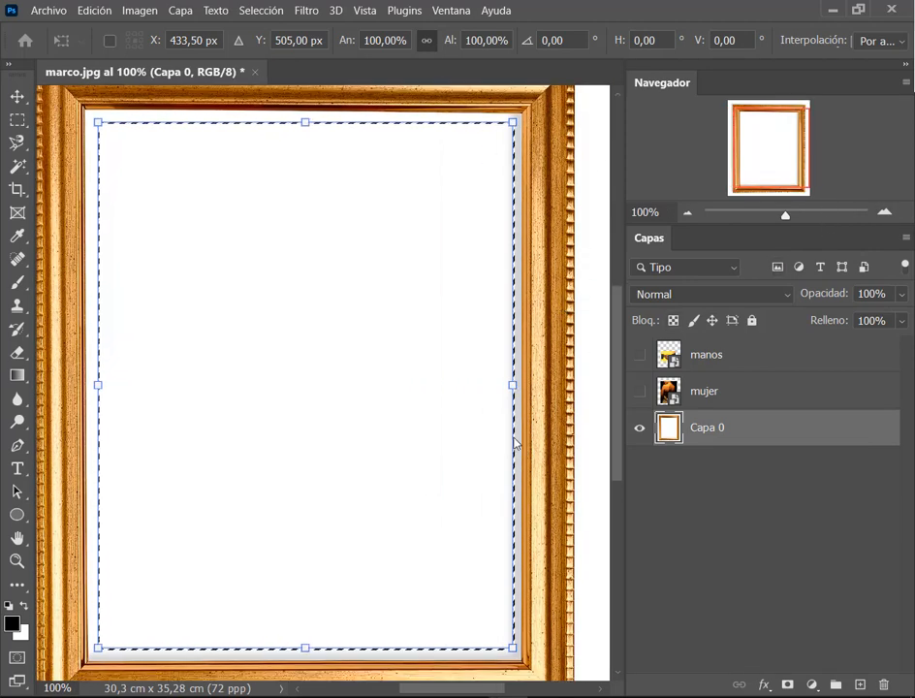
drag(512, 385, 515, 394)
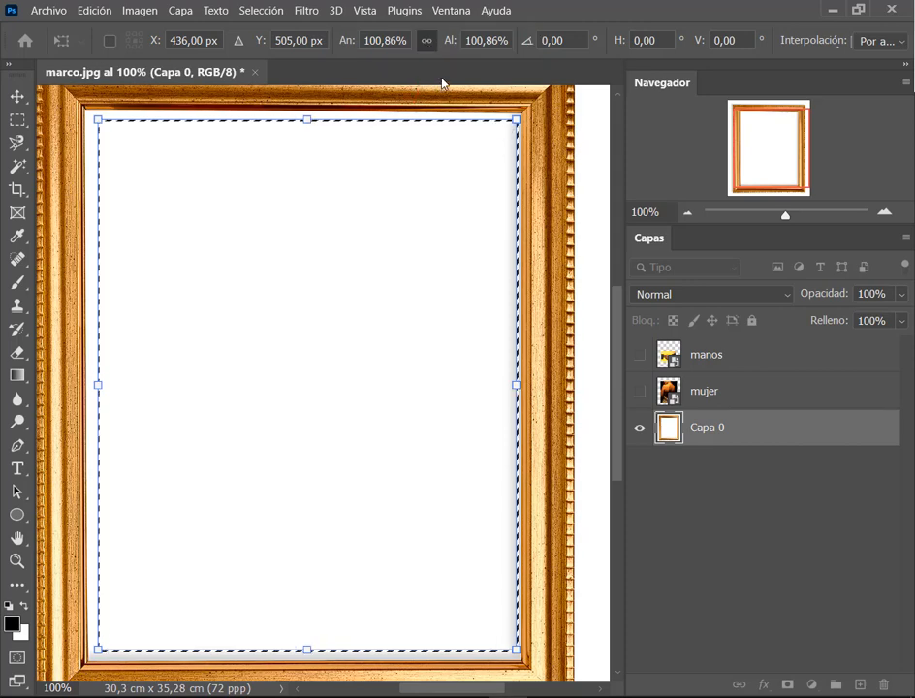
Step: Unlink the selection's width and height, and resize the outline to 97,76% width and 102,58% height
click(426, 42)
mouse_move(516, 385)
mouse_down()
mouse_move(367, 397)
mouse_move(508, 383)
mouse_move(325, 386)
mouse_move(502, 386)
mouse_up()
drag(299, 120, 327, 116)
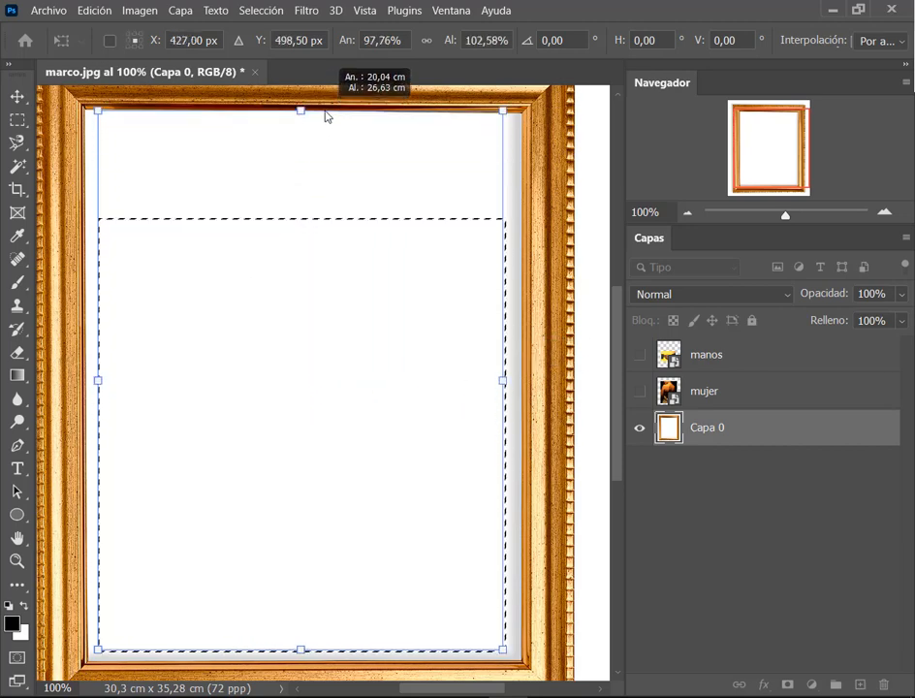
Step: Raise the selection's upper edge to meet the frame's upper inner edge, at 102,85% height
click(884, 213)
click(885, 212)
click(760, 151)
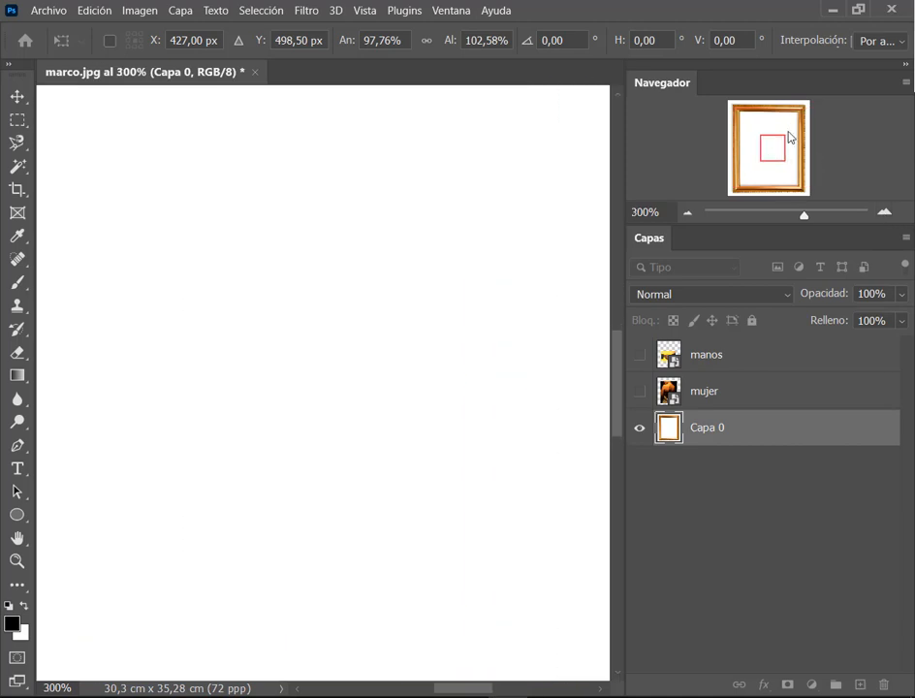
click(792, 116)
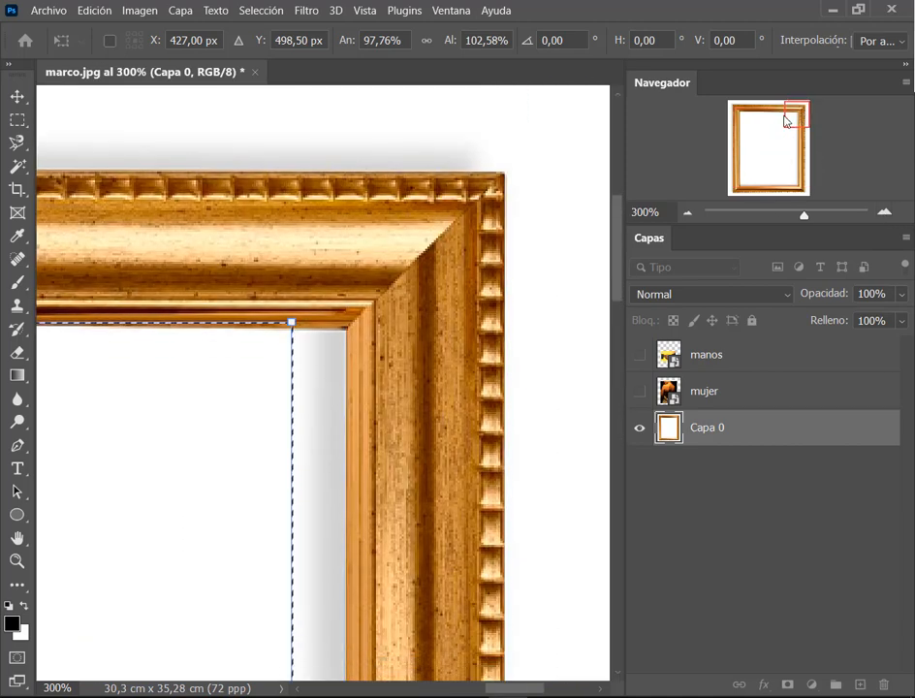
drag(786, 121, 757, 131)
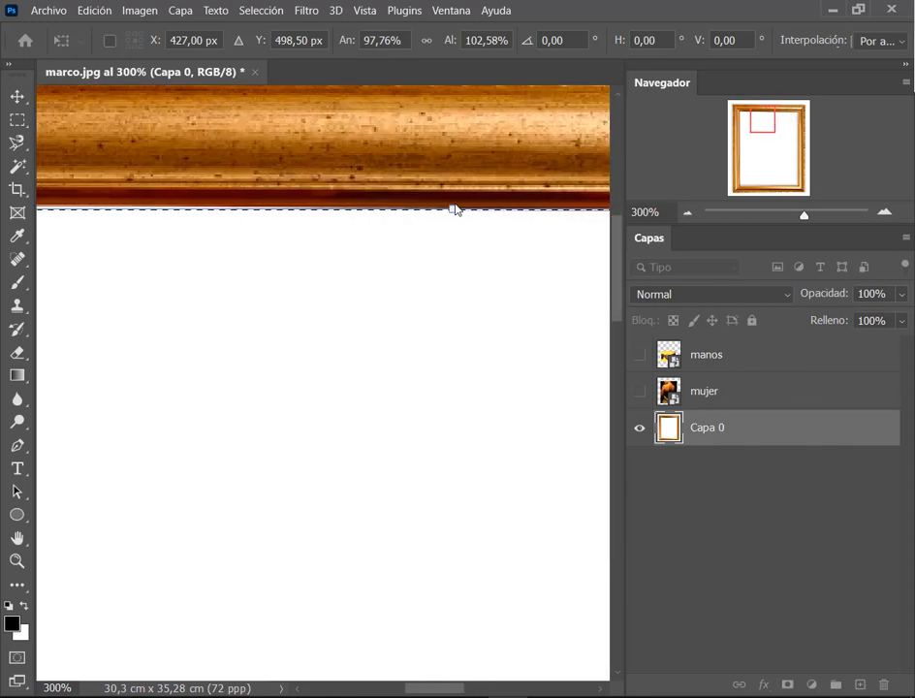
drag(453, 207, 453, 205)
Step: Extend the selection's left edge to the frame's left inner edge, at 100,69% width, and check the upper-left corner
drag(786, 132, 698, 162)
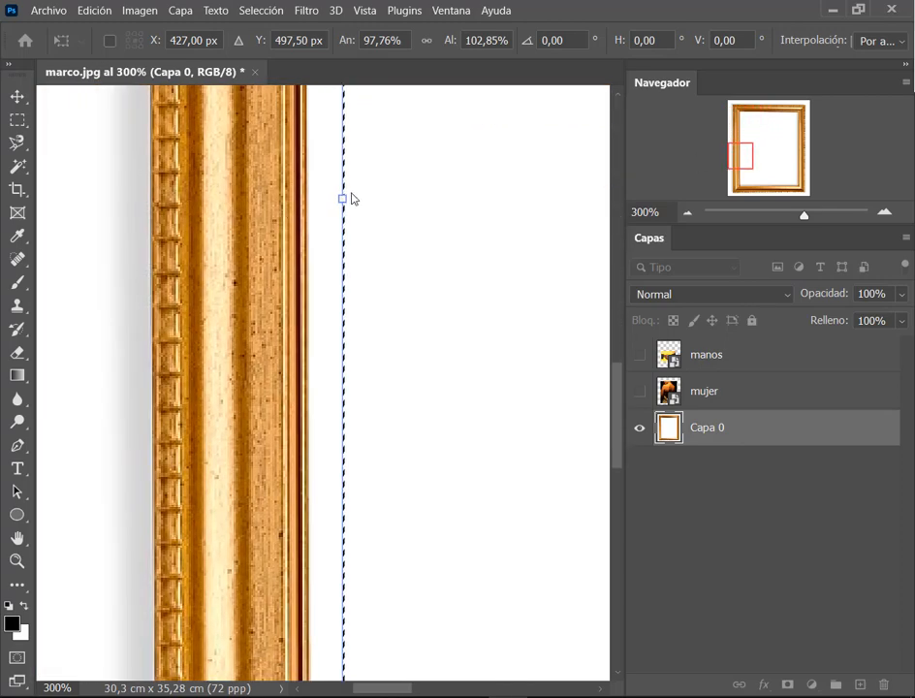
drag(343, 199, 306, 202)
drag(746, 151, 748, 119)
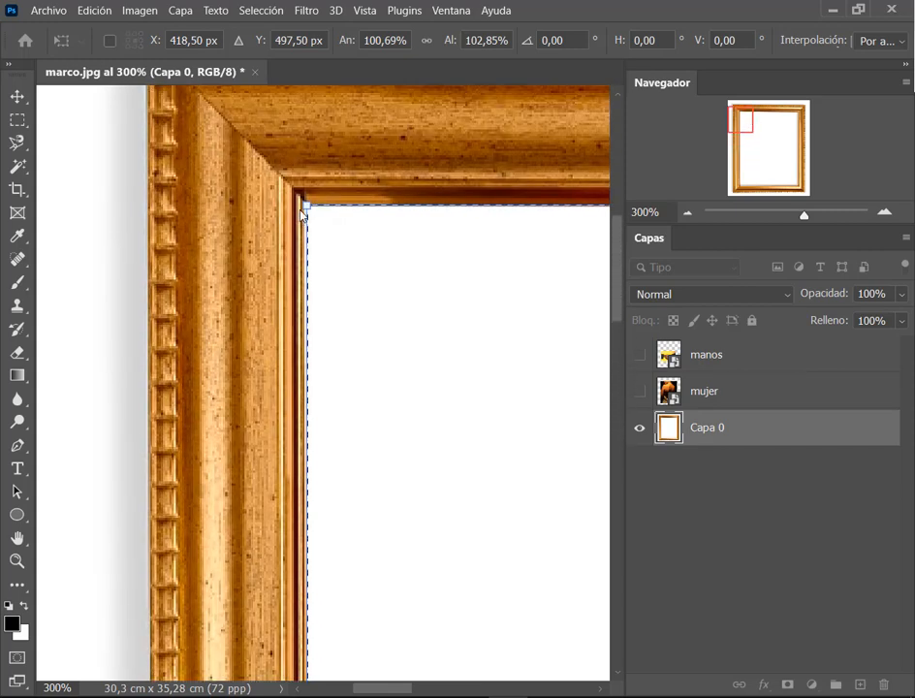
Step: Extend the selection's left edge slightly to 100,86% width, and its right edge to the frame's right inner edge at 105,34% width
scroll(417, 398, down, 3)
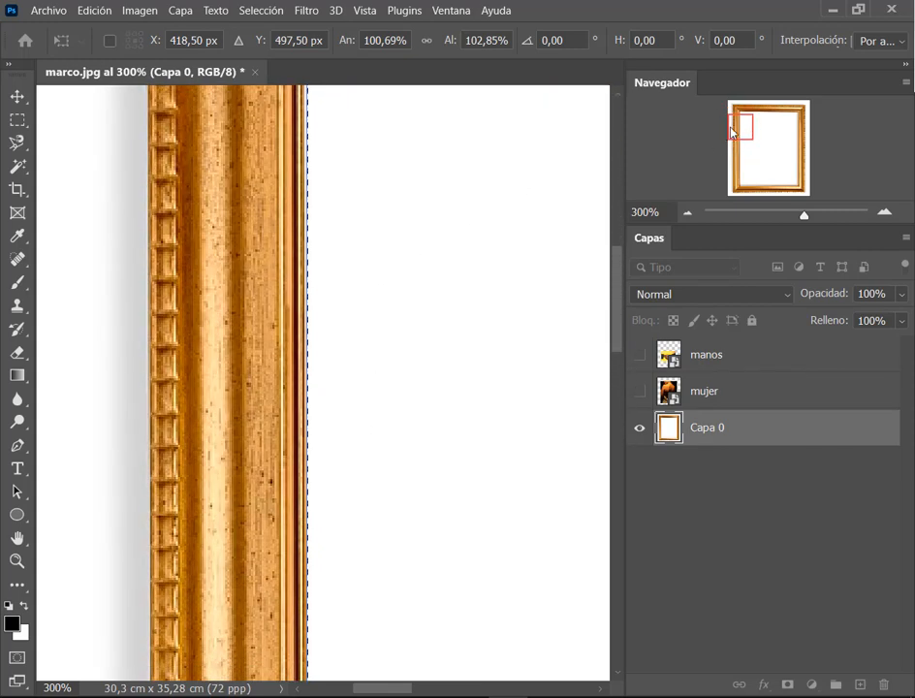
drag(733, 131, 738, 144)
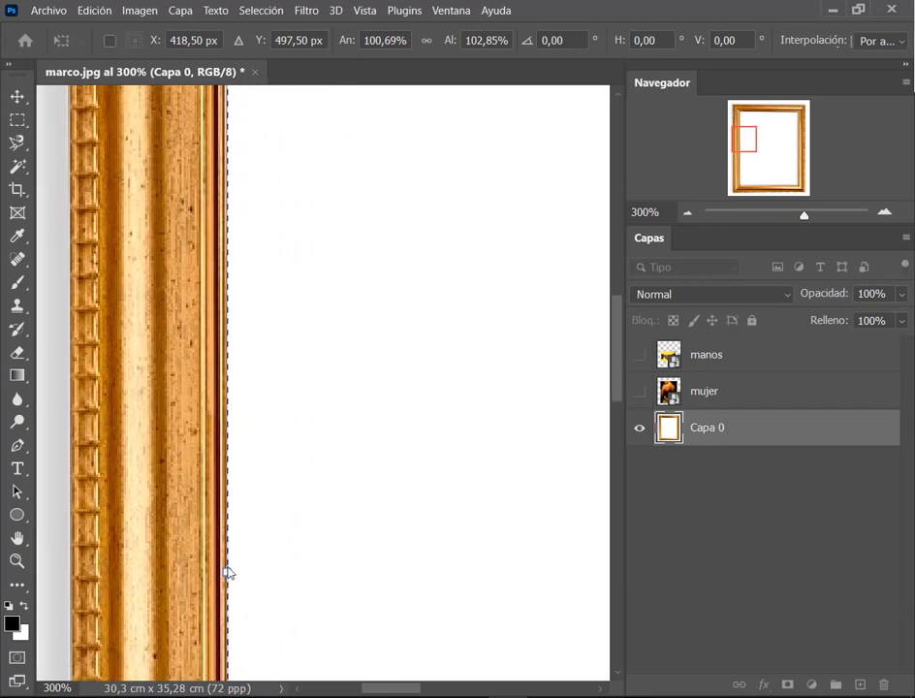
drag(225, 575, 224, 575)
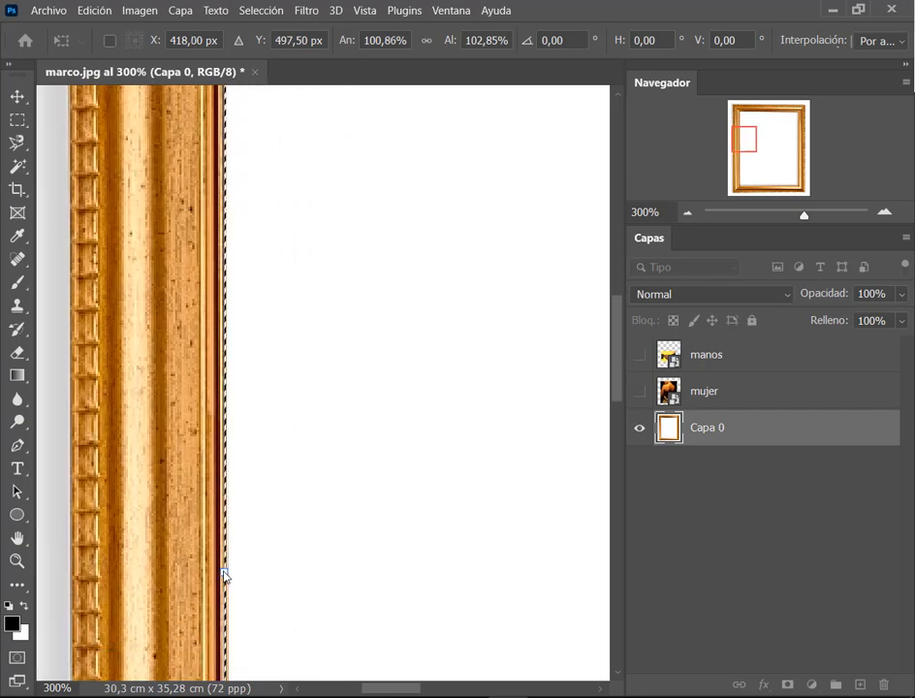
drag(737, 153, 799, 154)
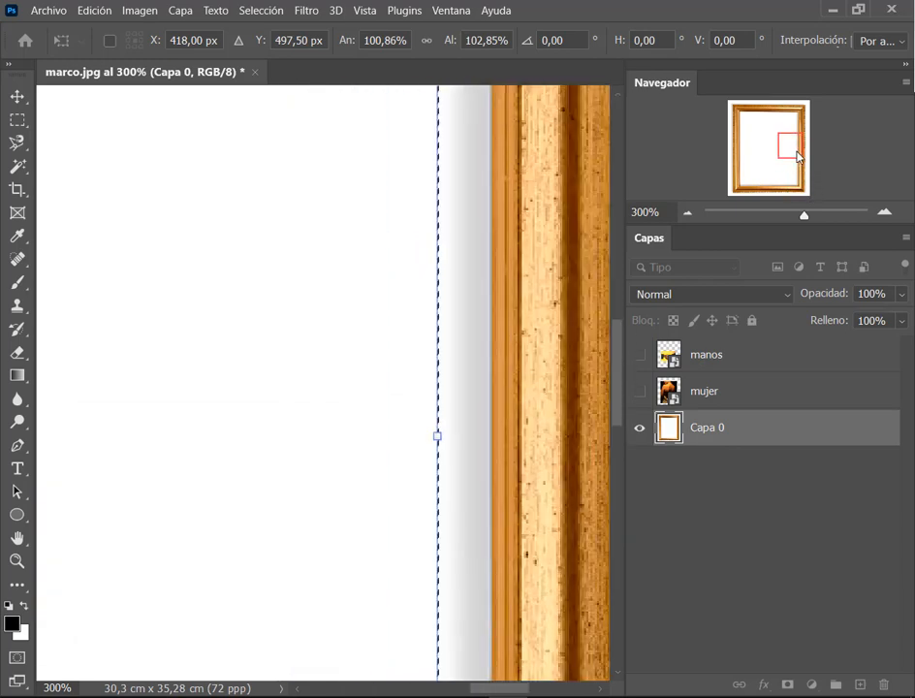
drag(438, 439, 494, 433)
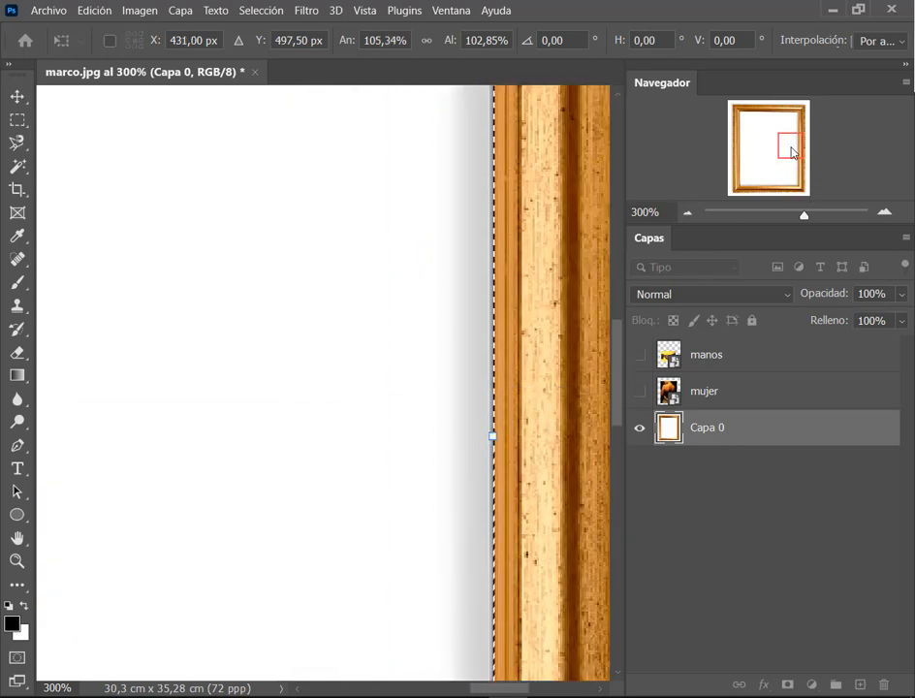
Step: Lower the selection's bottom edge to the frame's lower inner edge at 104,76% height, and apply the selection transform
drag(790, 152, 747, 198)
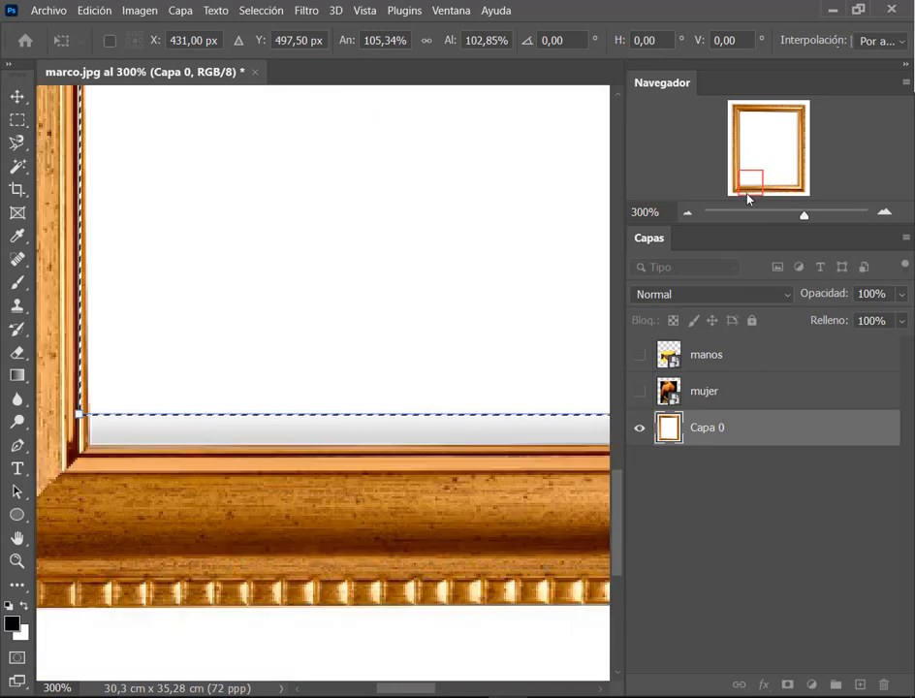
drag(403, 689, 429, 690)
drag(475, 415, 487, 456)
mouse_move(767, 198)
mouse_down()
mouse_move(755, 188)
mouse_move(803, 188)
mouse_move(770, 187)
mouse_move(778, 190)
mouse_up()
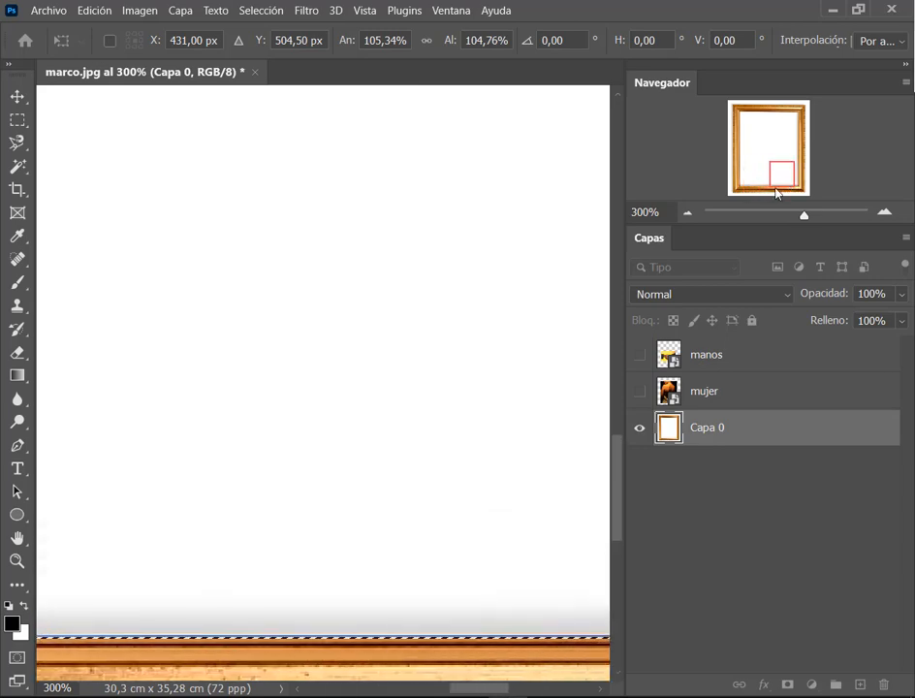
click(687, 212)
click(687, 213)
click(687, 212)
click(687, 212)
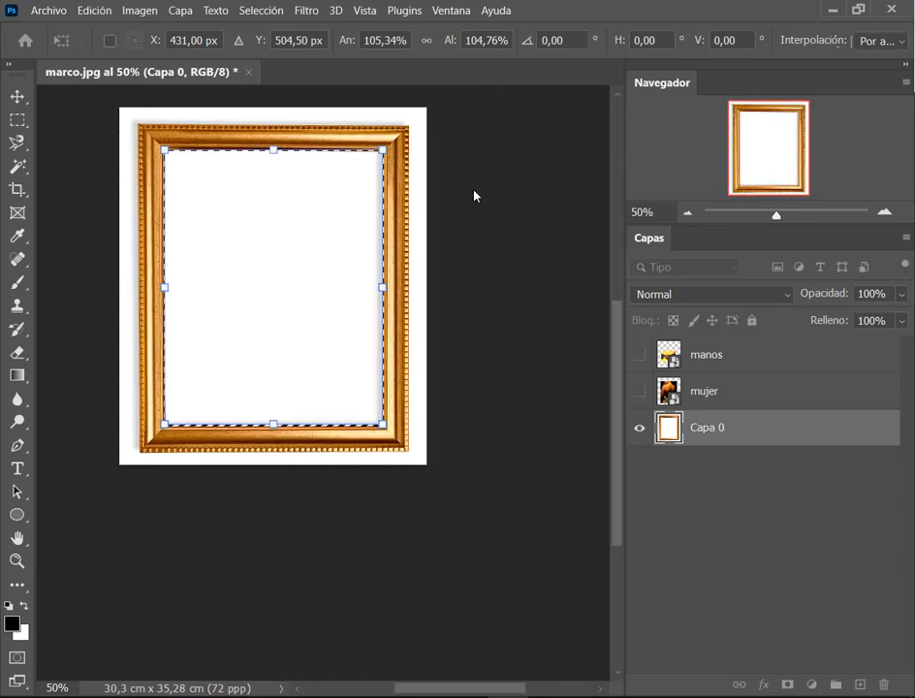
click(883, 214)
click(766, 171)
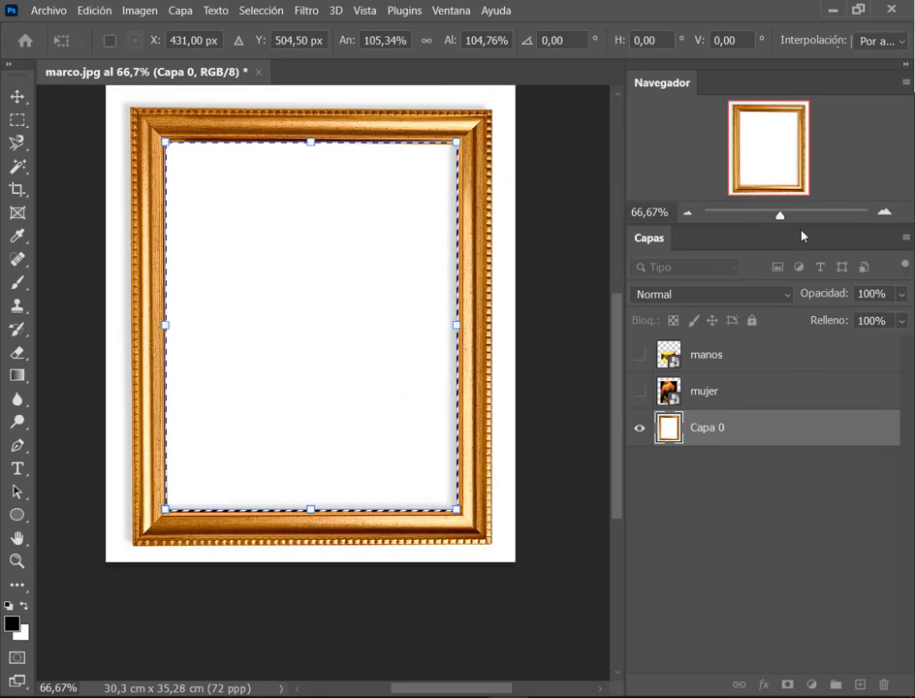
key(Return)
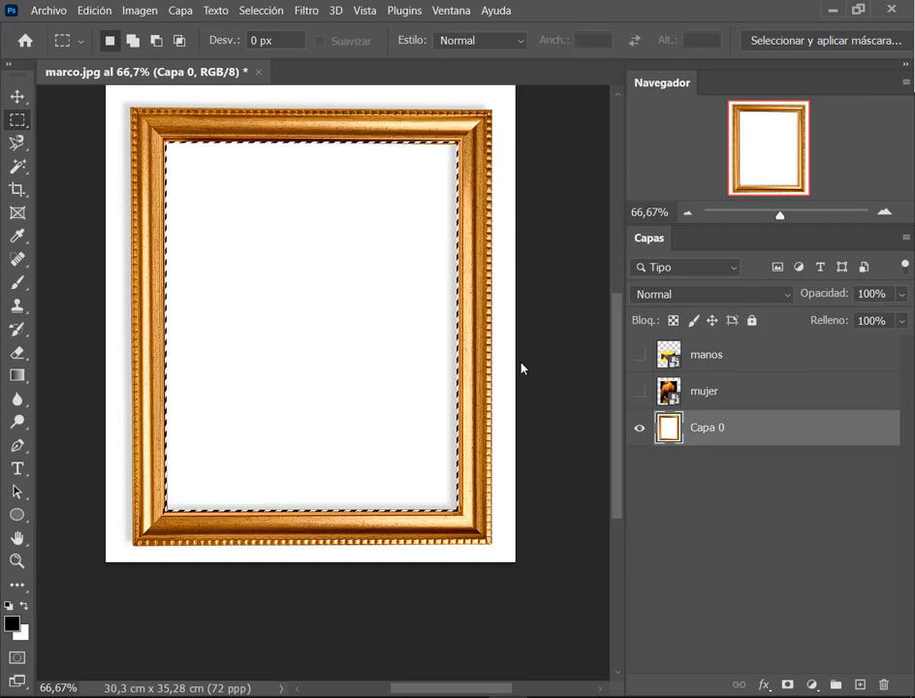
Step: Delete the white area inside the selection from Capa 0 and deselect
key(Delete)
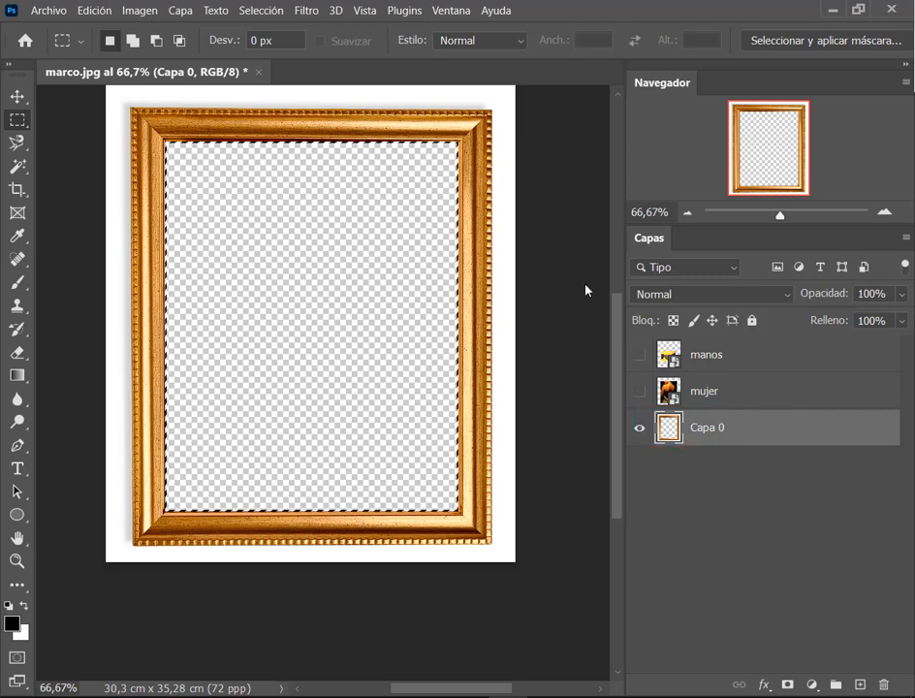
click(255, 9)
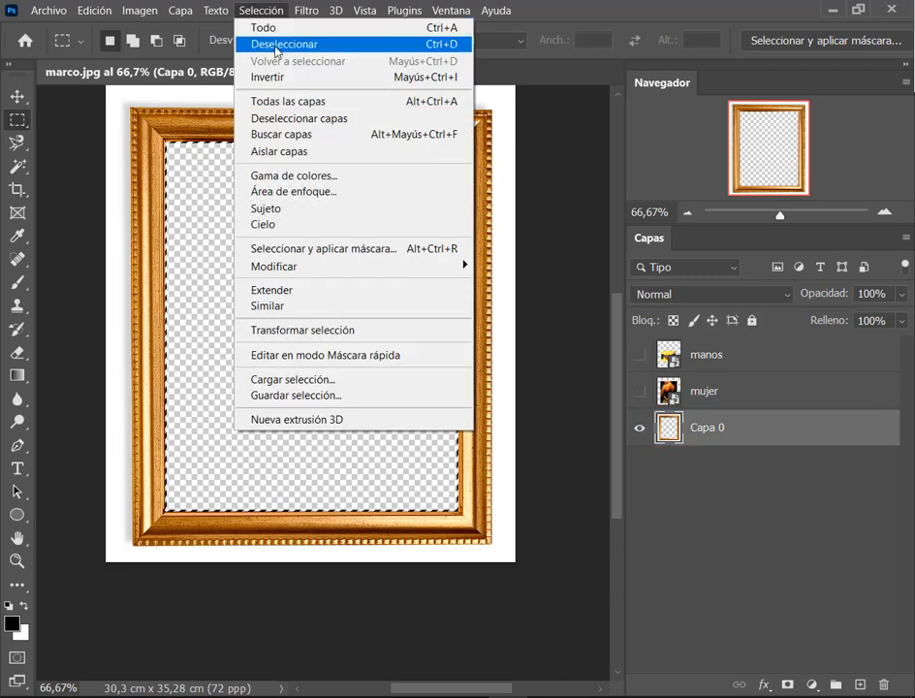
click(281, 41)
Step: Show the mujer layer and move the image so its upper edge meets the top of the frame opening
click(17, 97)
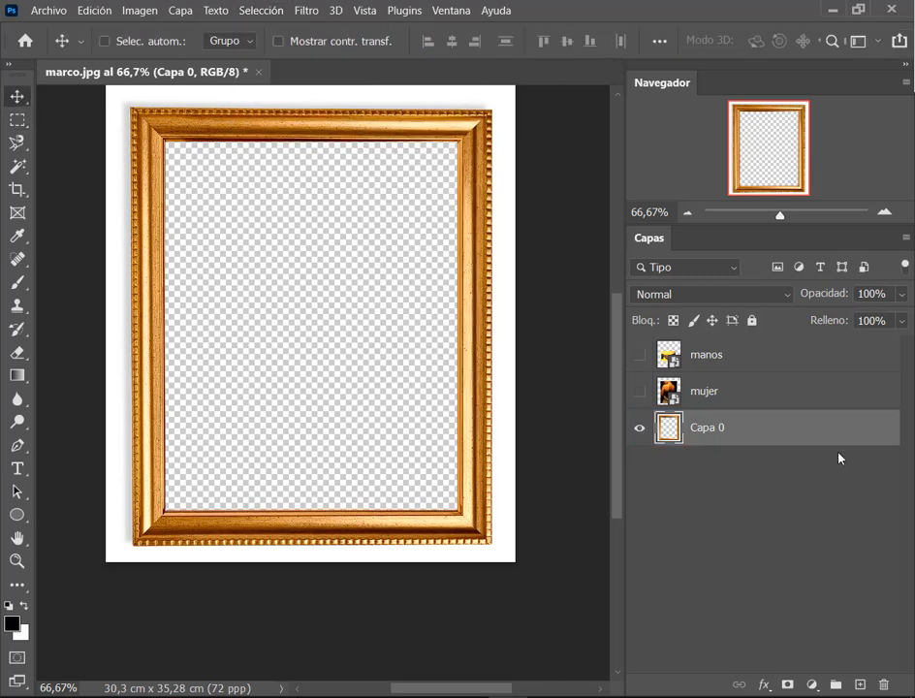
click(640, 392)
click(688, 397)
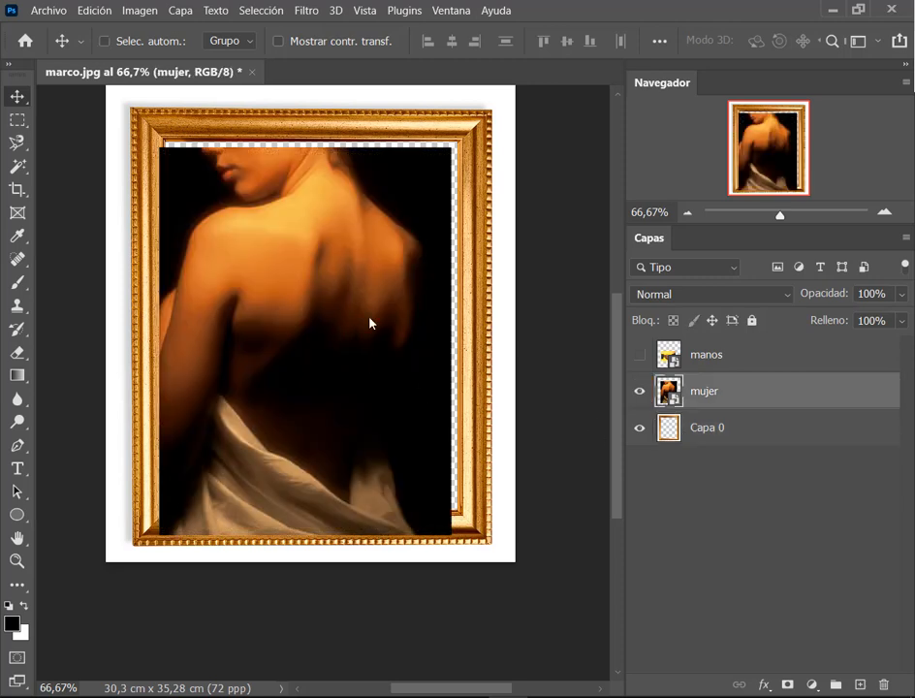
drag(369, 322, 372, 316)
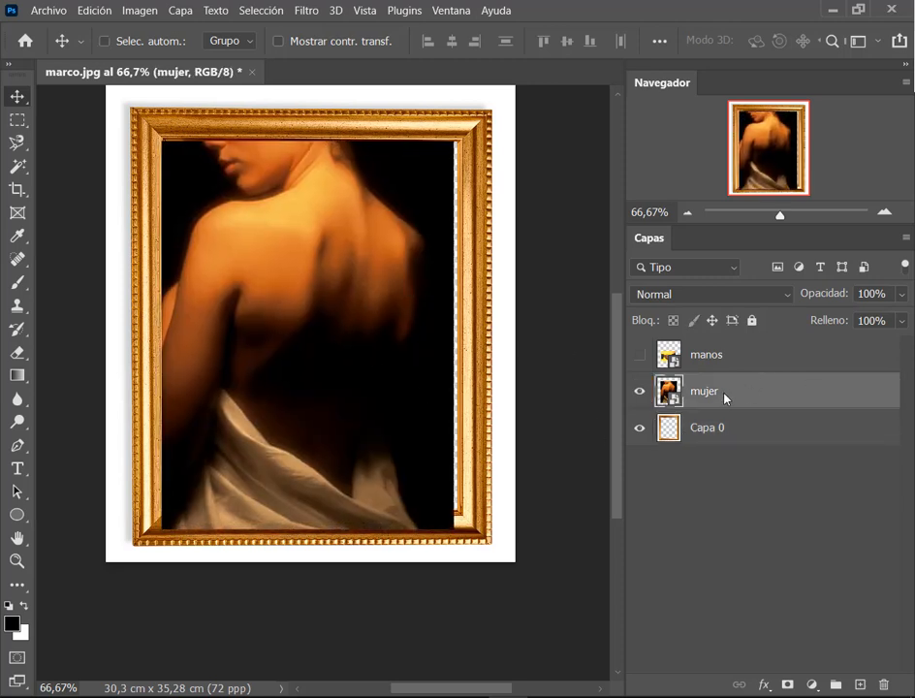
Step: Place the mujer layer beneath Capa 0 and shift the image to the frame's right inner edge
drag(708, 397, 717, 460)
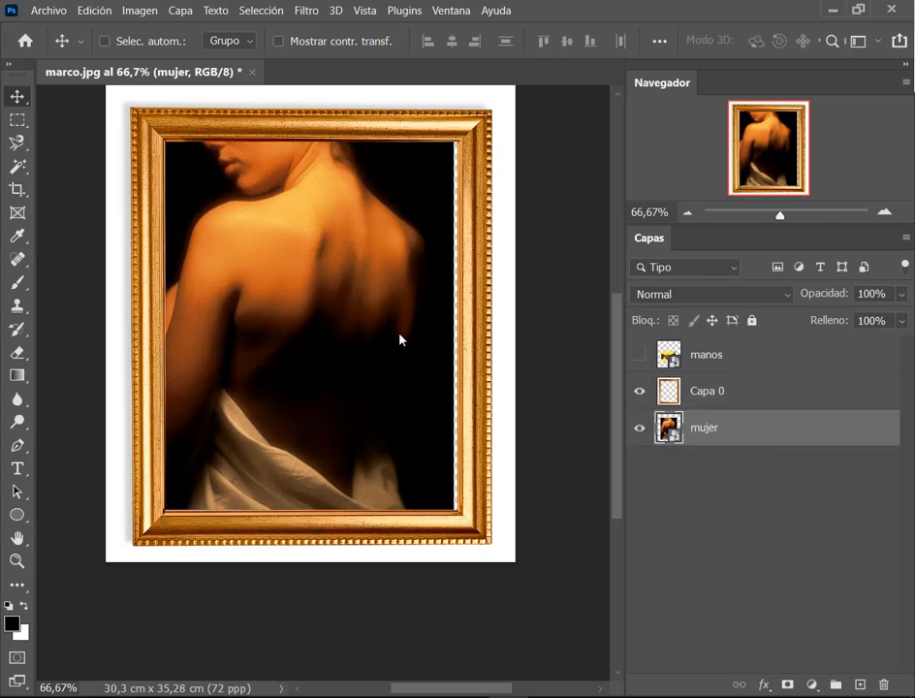
drag(399, 335, 406, 334)
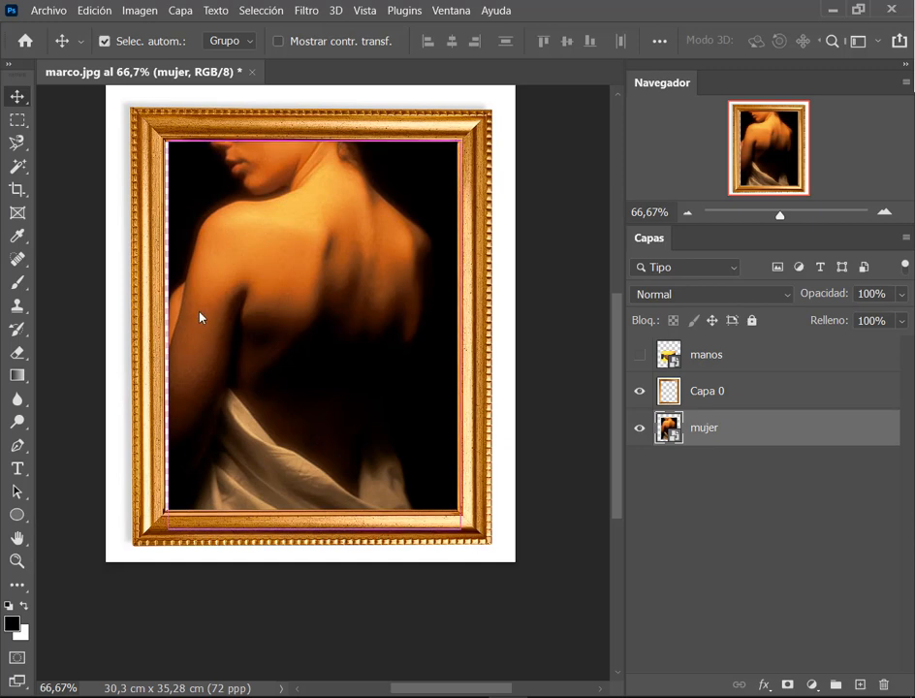
Step: Scale the mujer image proportionally from its upper-left corner to 766,04% so it fills the whole frame opening
key(ctrl+t)
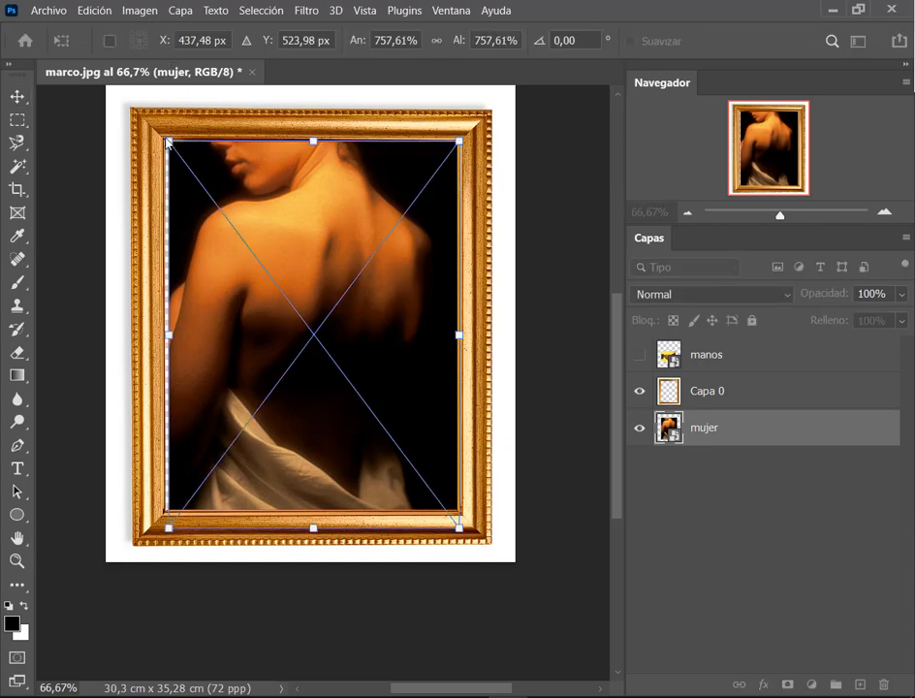
drag(168, 142, 163, 136)
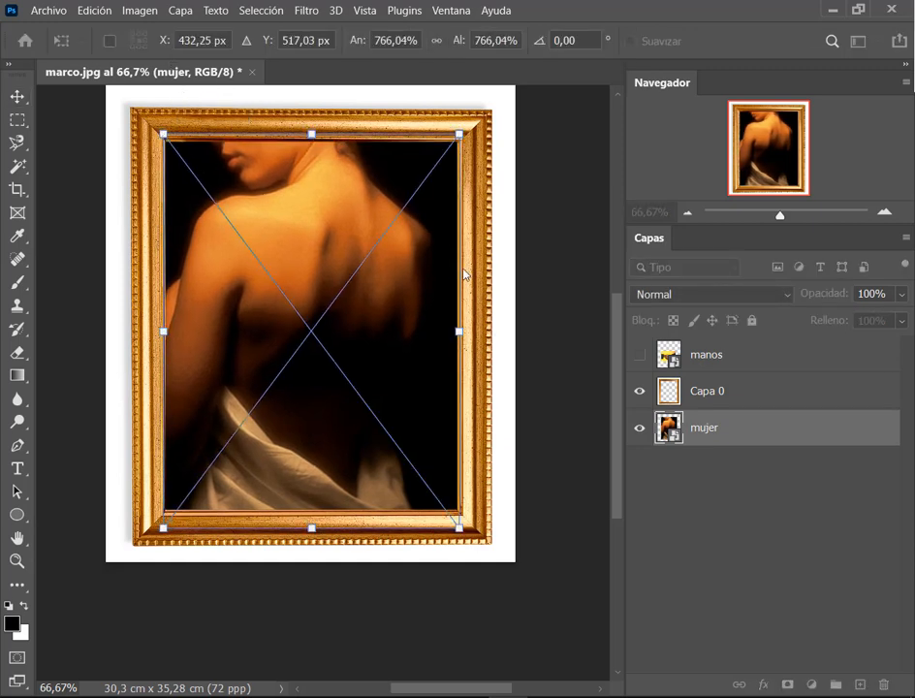
key(Return)
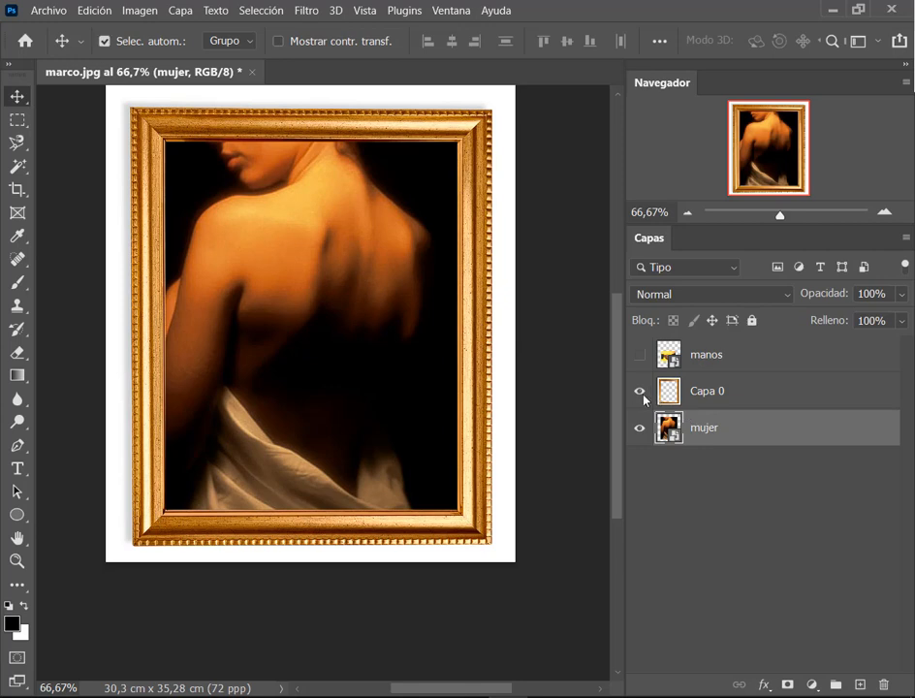
Step: Examine how far the mujer image extends behind the frame, using its transform bounds and temporarily hiding Capa 0
key(ctrl+t)
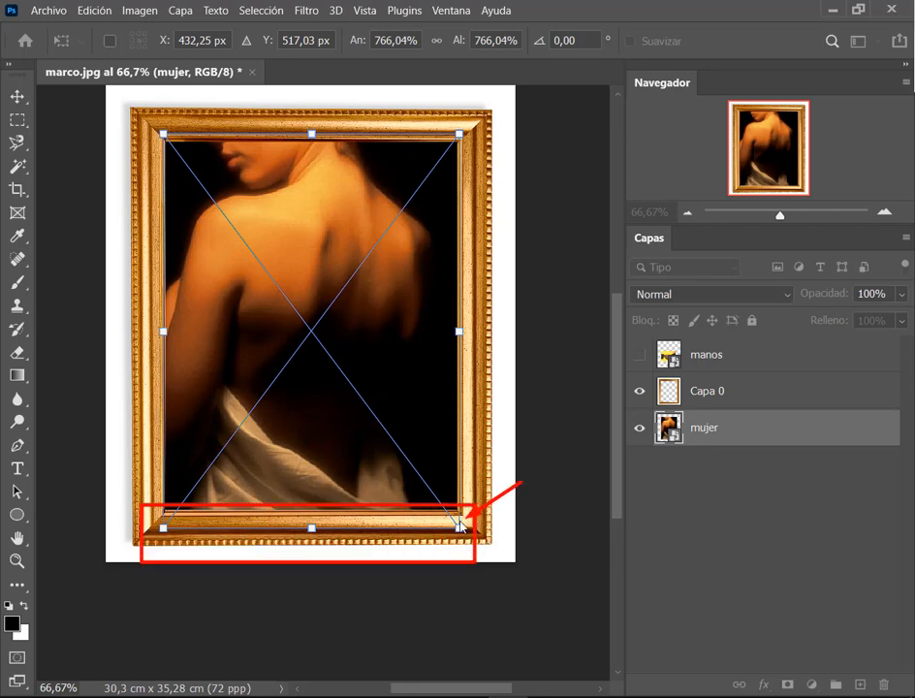
drag(151, 120, 474, 146)
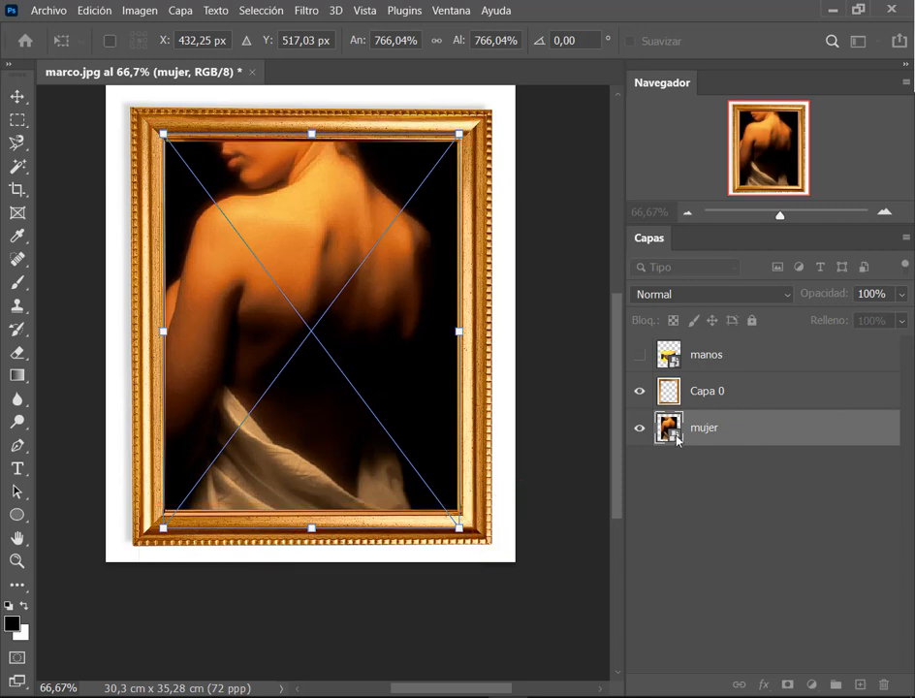
key(Return)
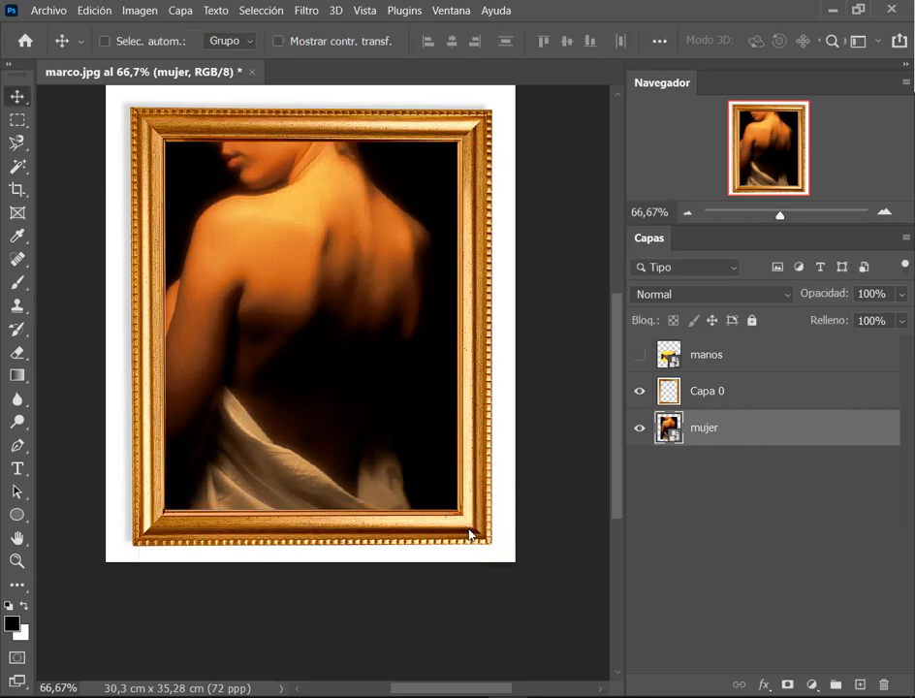
mouse_move(137, 505)
mouse_down()
mouse_move(317, 562)
mouse_move(483, 537)
mouse_up()
drag(459, 122, 494, 548)
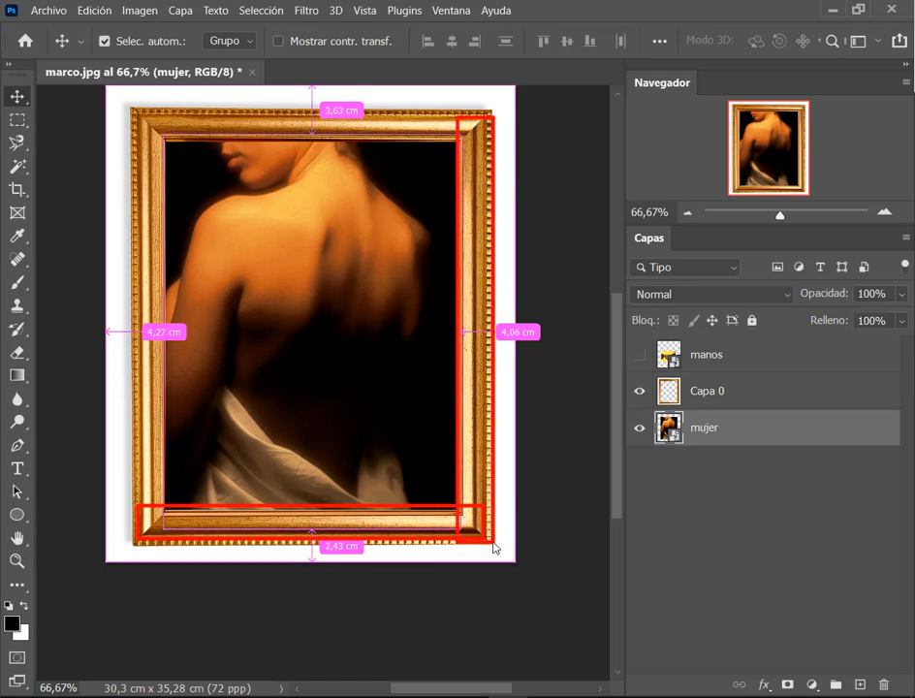
drag(496, 106, 166, 545)
click(723, 393)
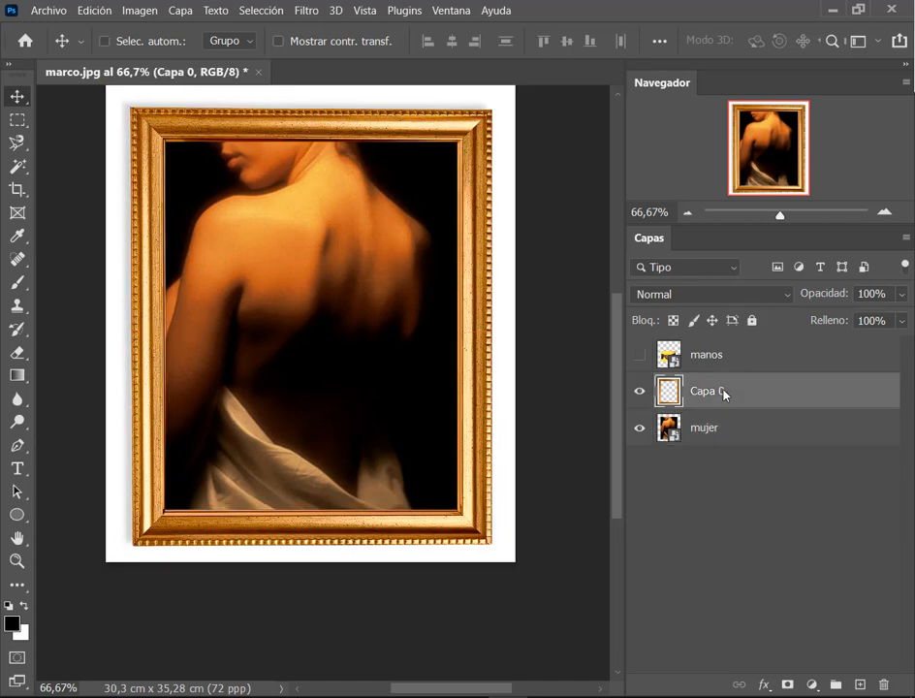
click(639, 392)
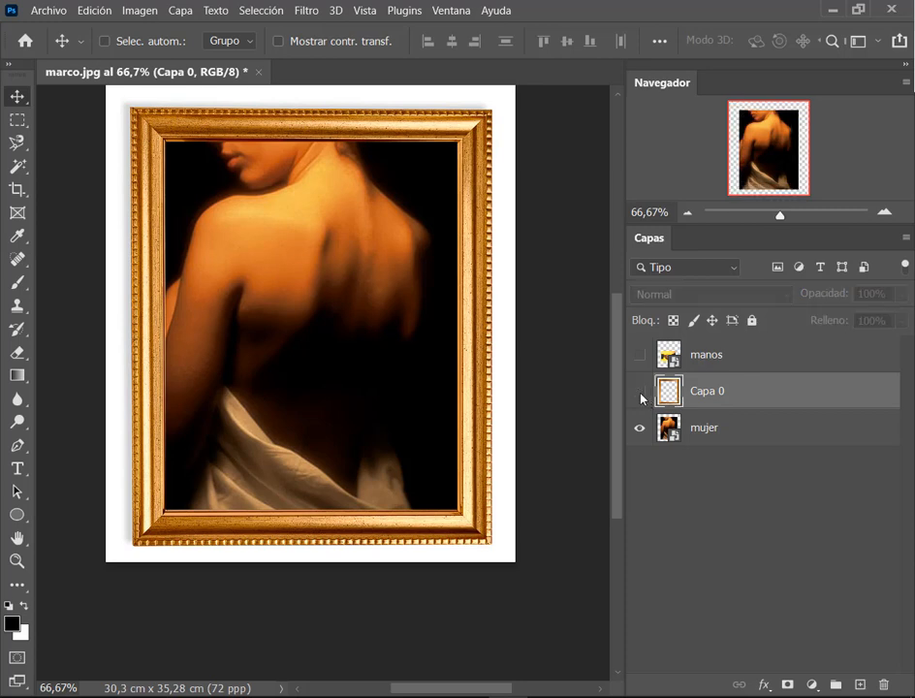
drag(142, 498, 491, 539)
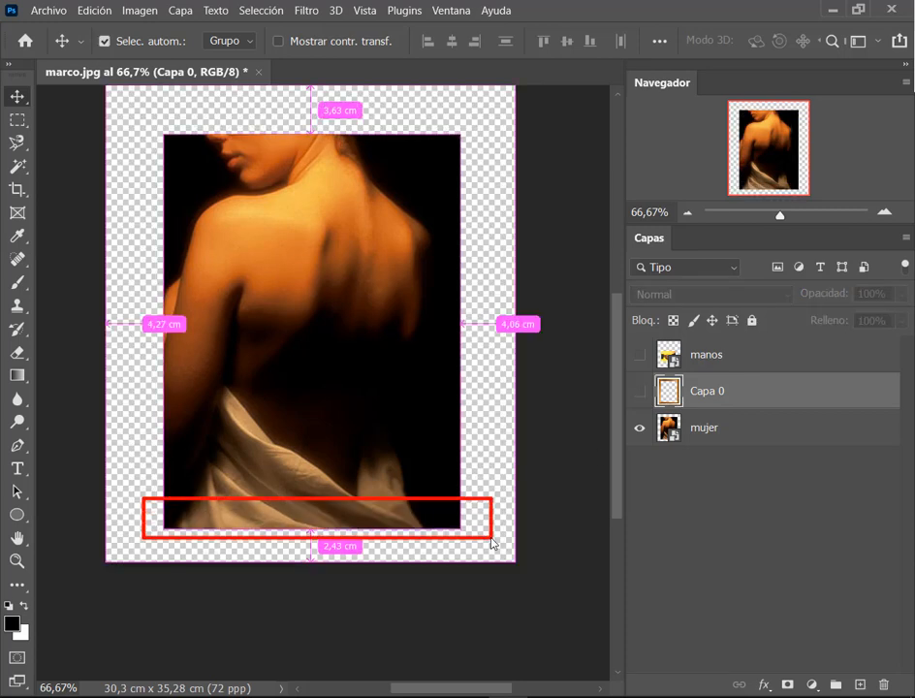
click(640, 391)
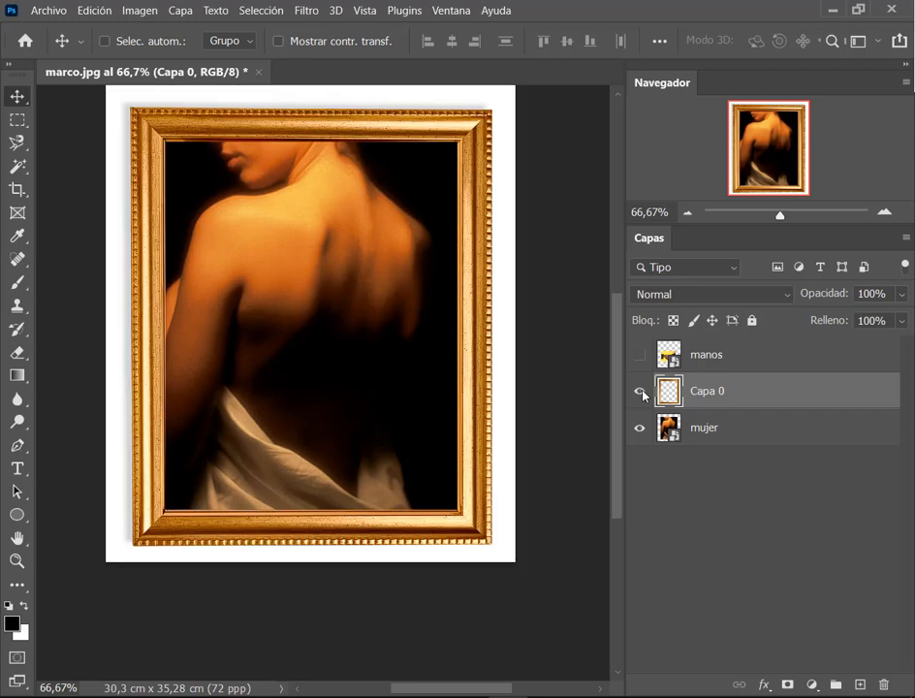
Step: Toggle the visibility of the Capa 0 frame layer to compare the mujer image with and without it
click(642, 392)
click(639, 392)
key(ctrl+comma)
key(ctrl+comma)
key(ctrl+comma)
key(ctrl+comma)
Step: Undo the frame cutout edits back to the locked Fondo background beneath the hidden mujer and manos layers
key(ctrl+z)
key(ctrl+z)
key(ctrl+z)
key(ctrl+z)
key(ctrl+z)
key(ctrl+z)
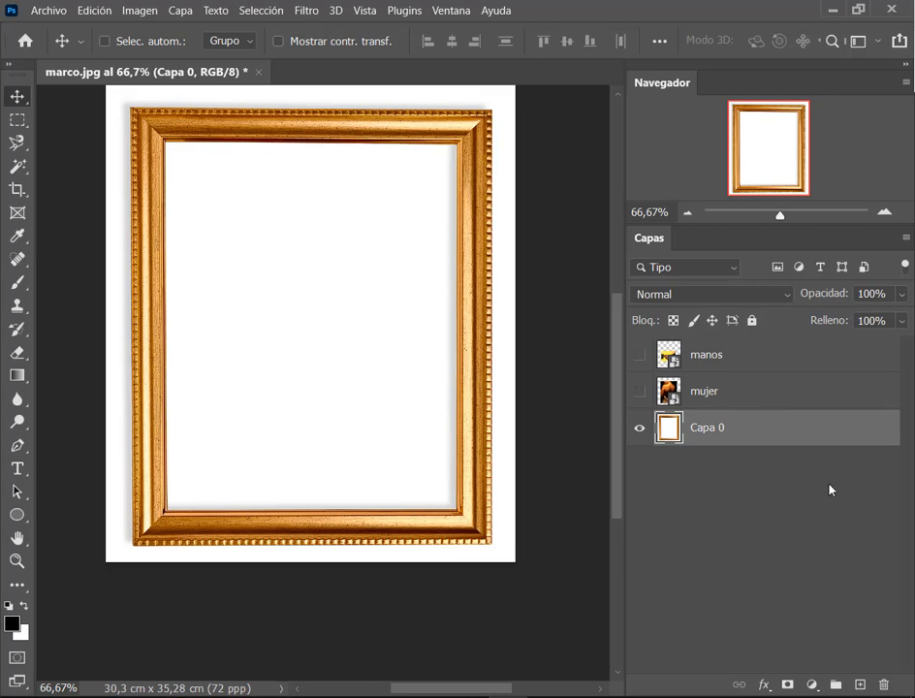
key(ctrl+shift+z)
key(ctrl+z)
key(ctrl+shift+z)
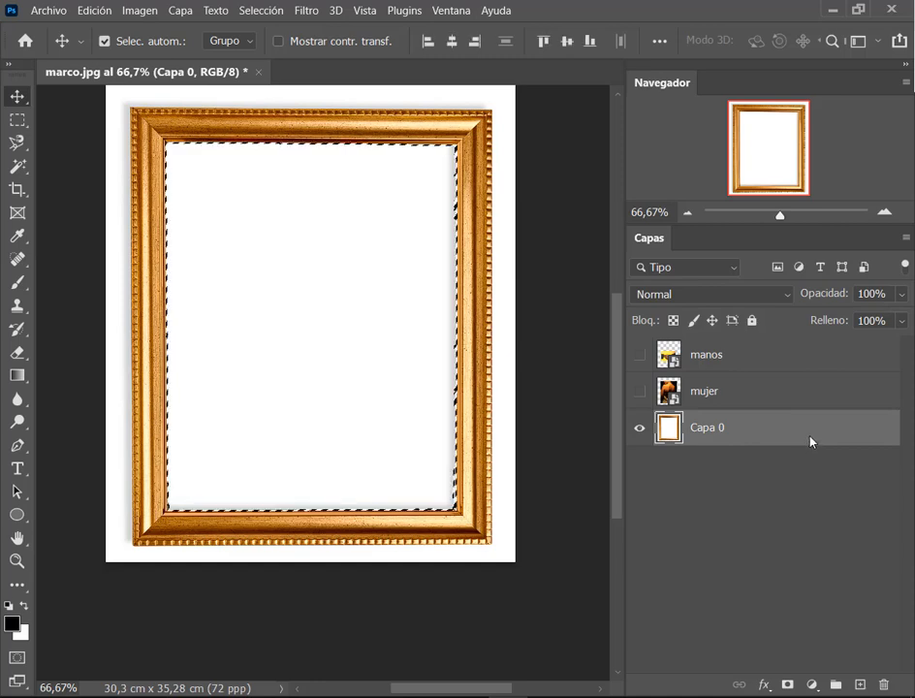
key(ctrl+z)
key(ctrl+z)
click(742, 425)
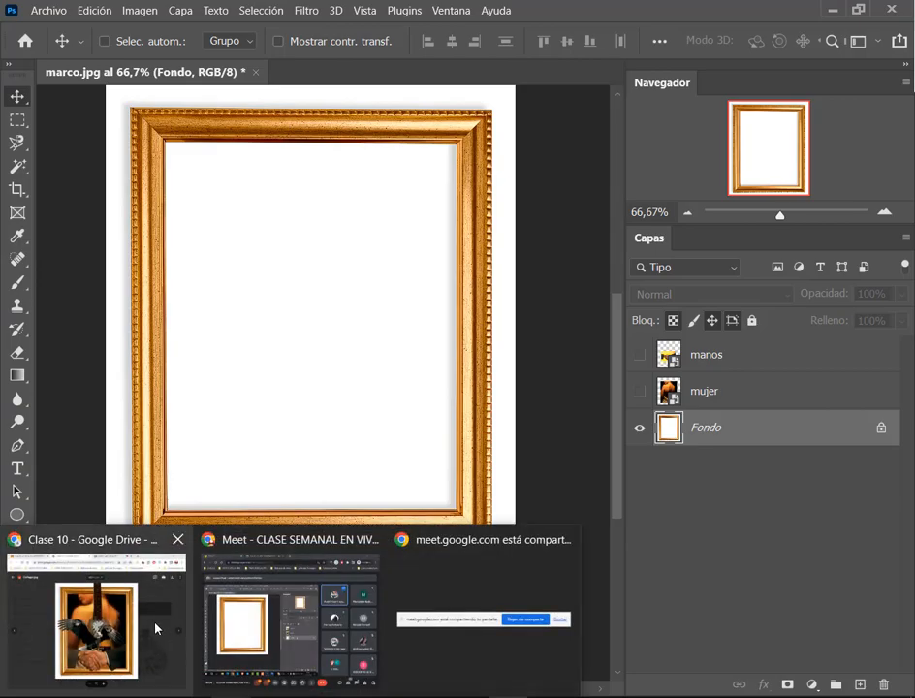
Step: Switch to Chrome to view Collage.jpg, read the latest Meet chat messages, and return to Photoshop
click(155, 626)
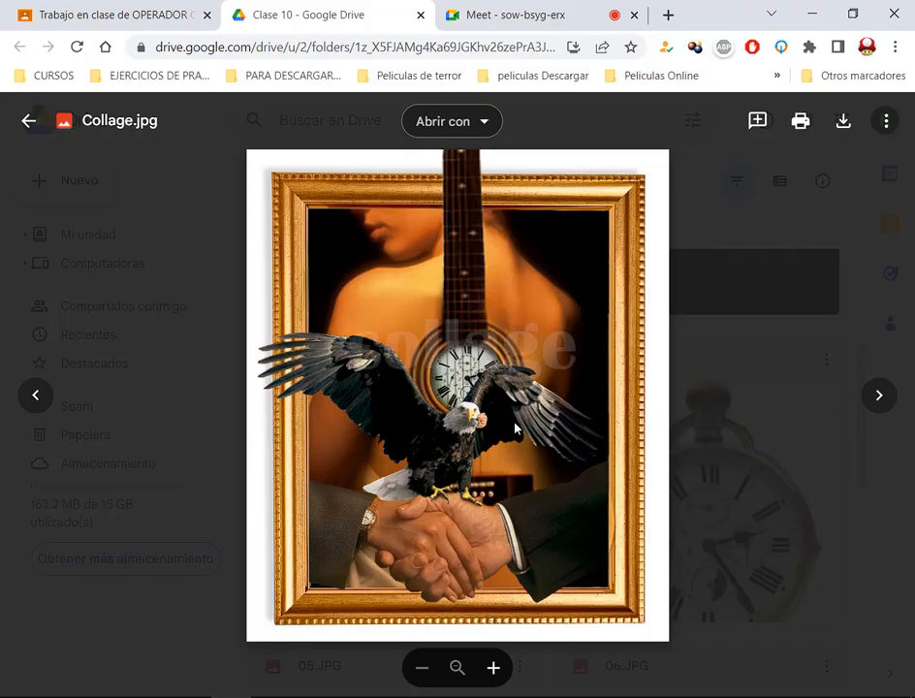
click(523, 14)
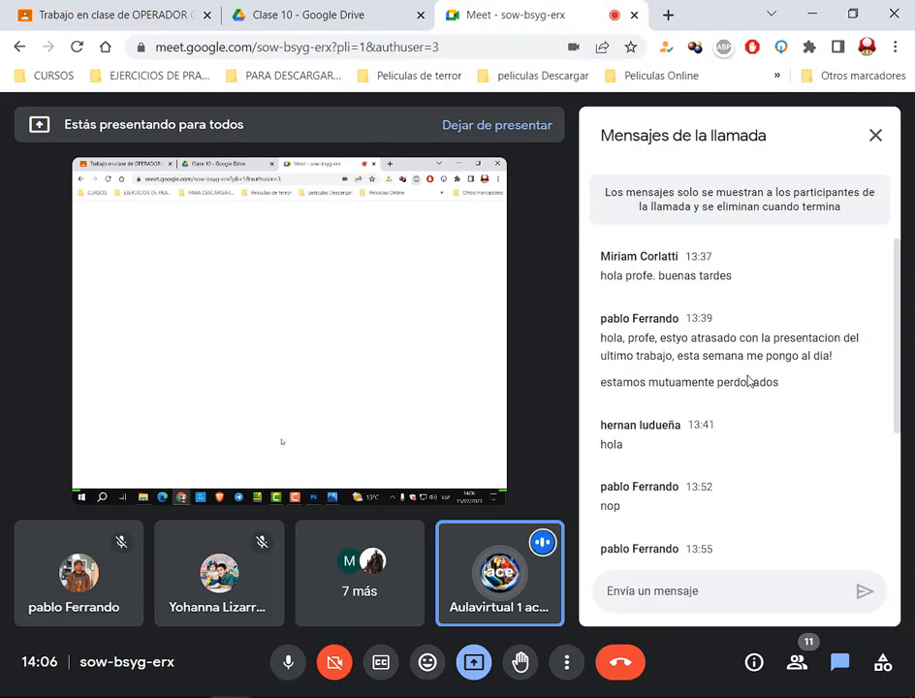
scroll(754, 436, down, 3)
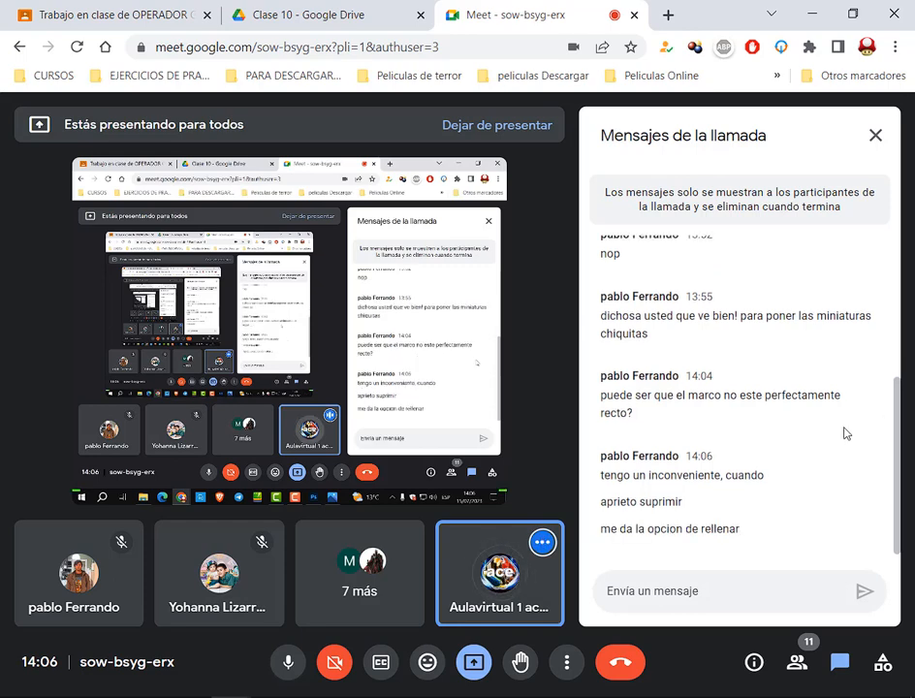
drag(701, 531, 719, 537)
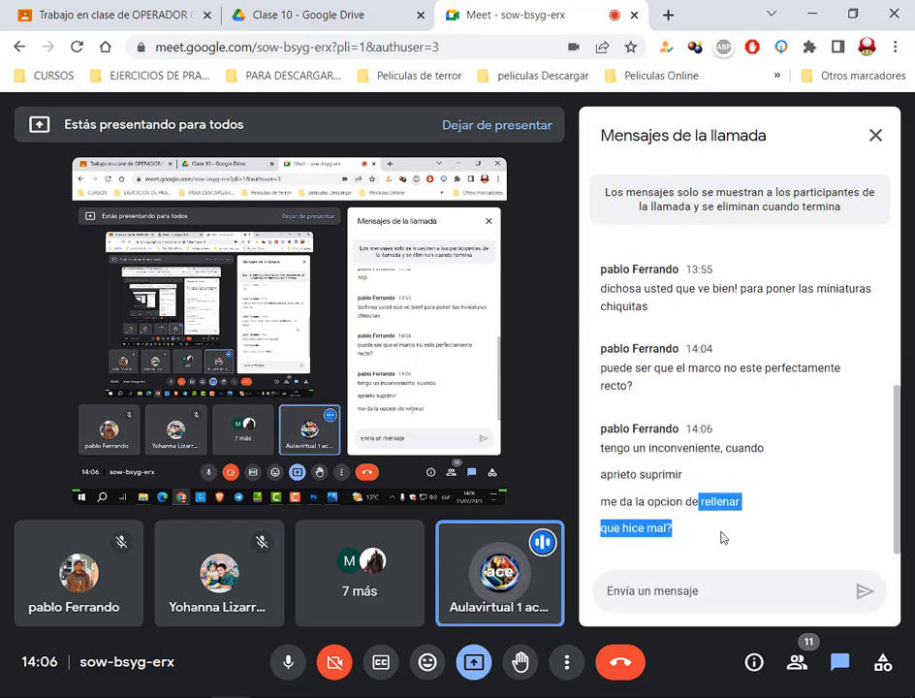
click(720, 516)
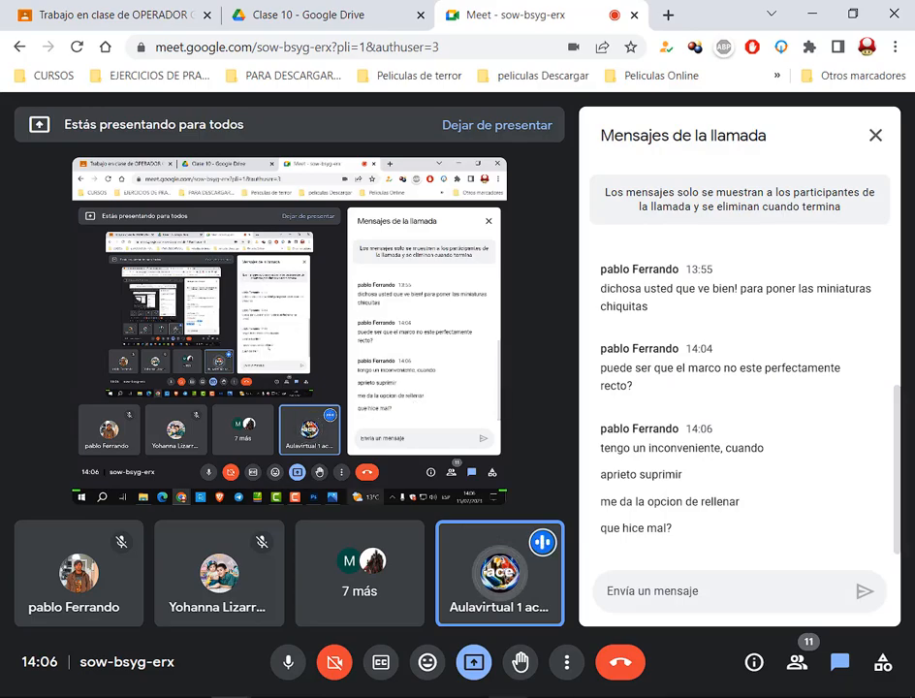
click(508, 697)
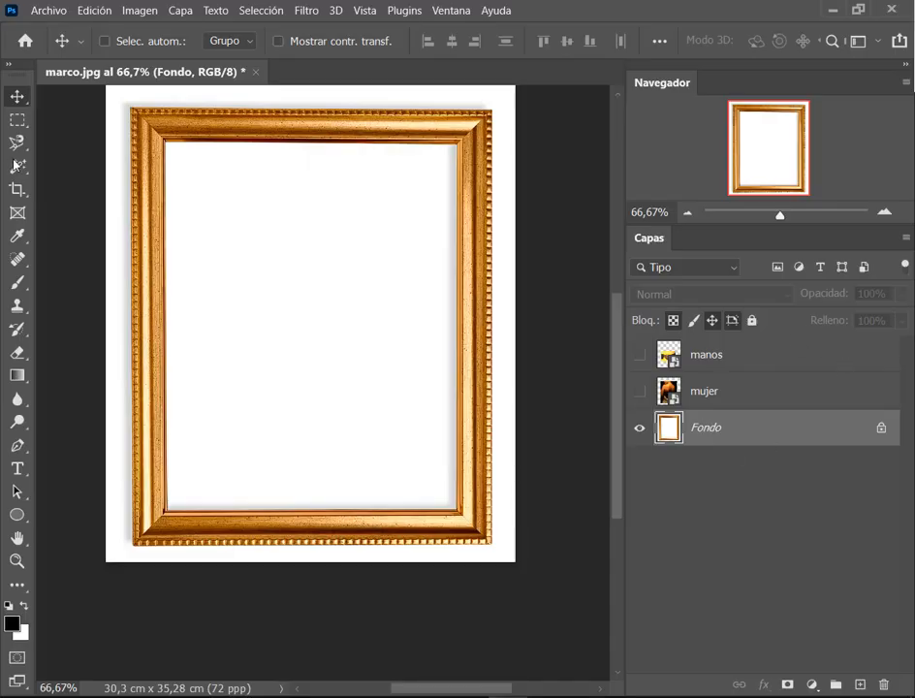
Step: Select the frame's white interior with the Rectangular Marquee on locked Fondo, and open and cancel the Fill dialog
click(17, 119)
drag(166, 140, 461, 506)
key(shift+F5)
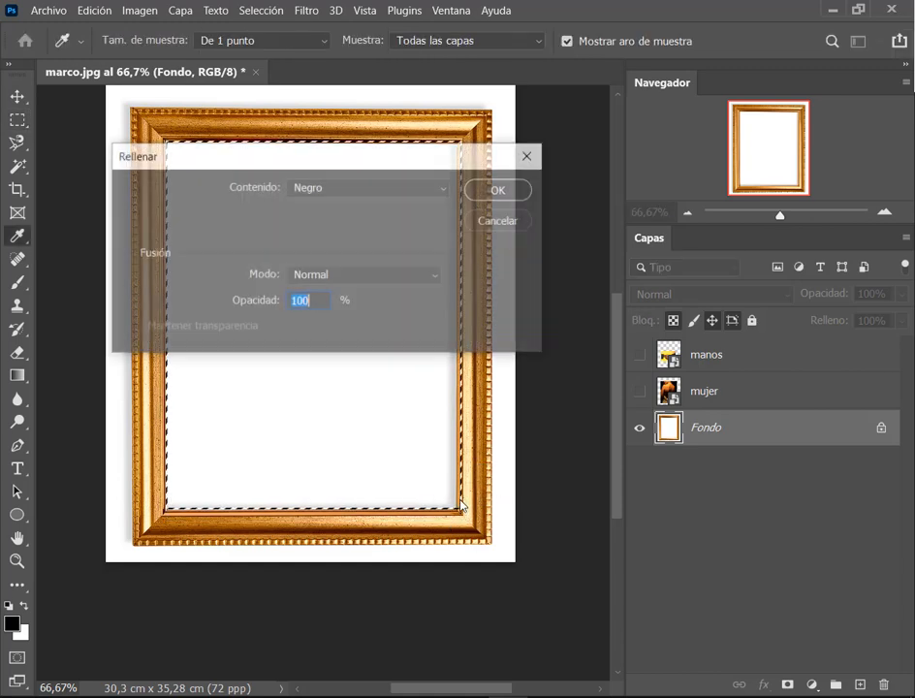
drag(374, 157, 418, 190)
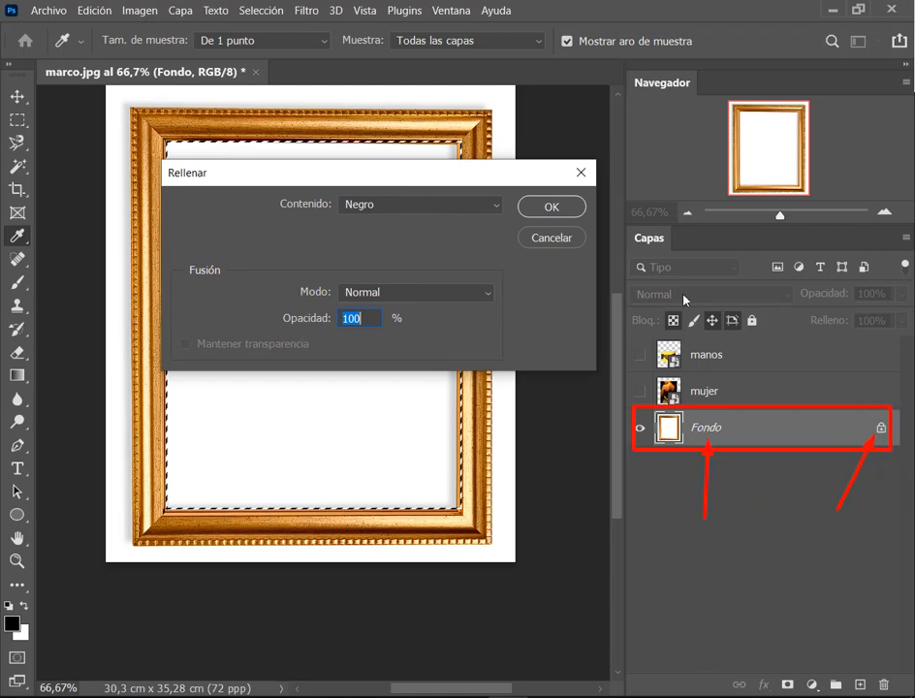
click(550, 245)
key(m)
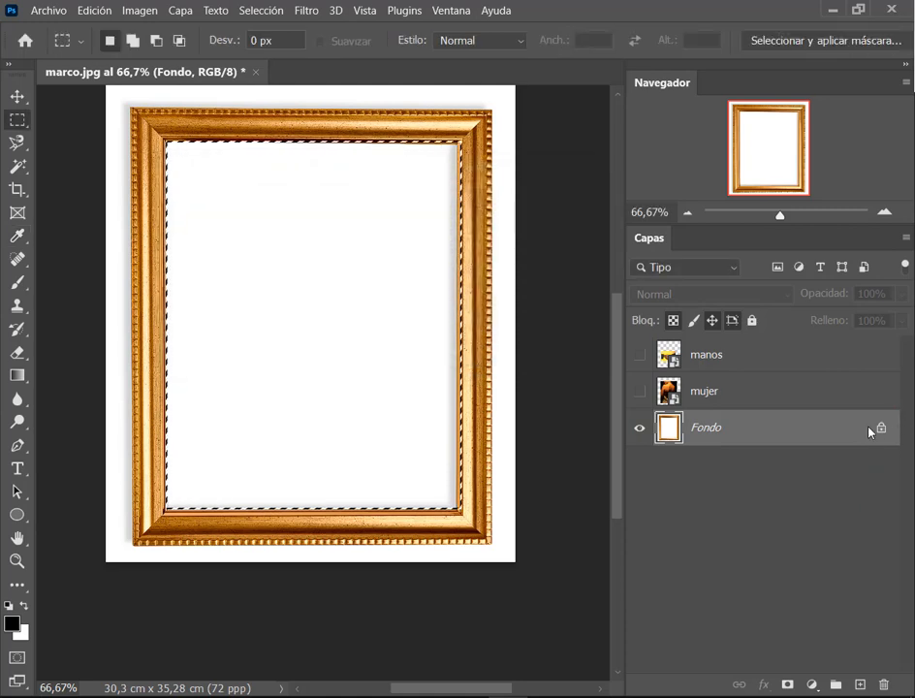
Step: Unlock the Fondo layer and delete the selected frame interior, and undo both changes
click(881, 429)
key(Delete)
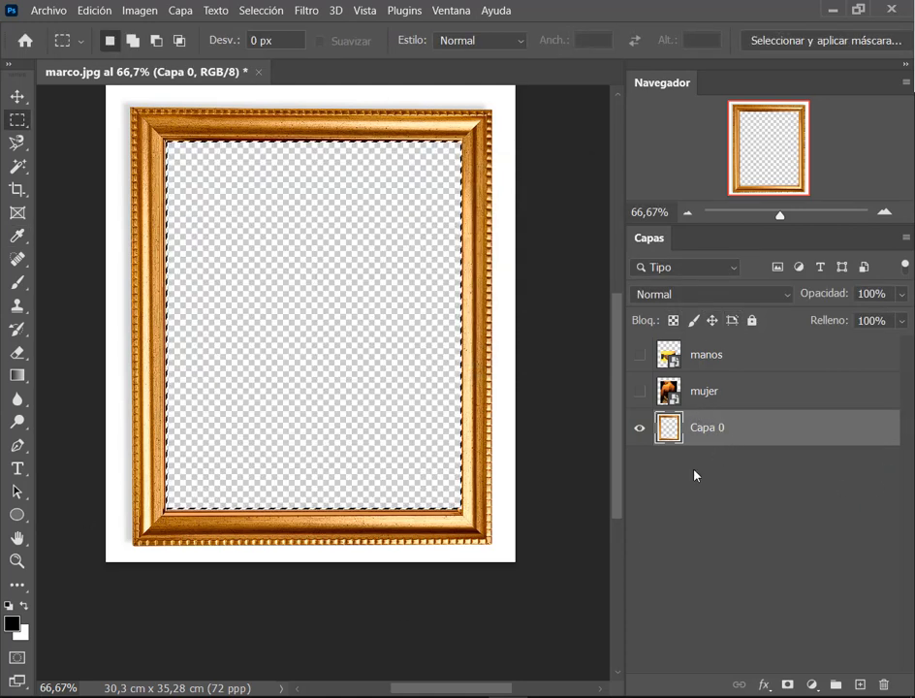
key(ctrl+z)
key(ctrl+z)
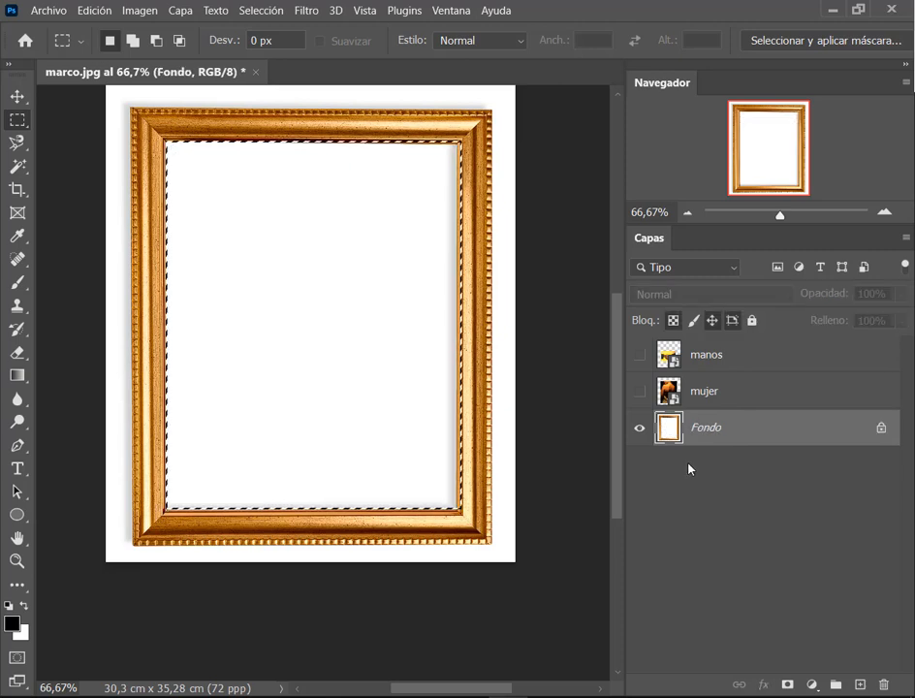
key(ctrl+f)
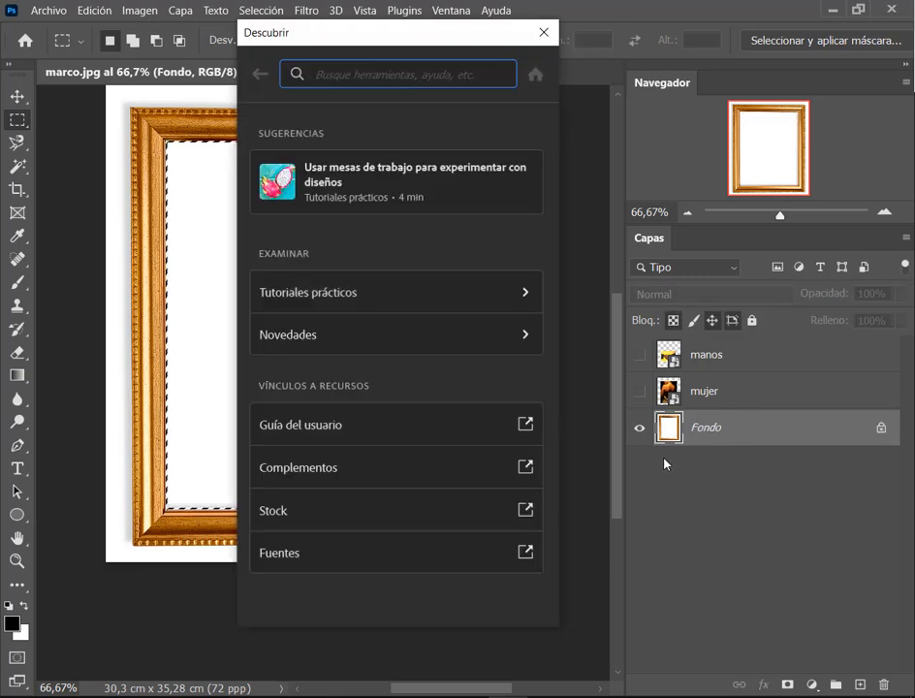
click(543, 34)
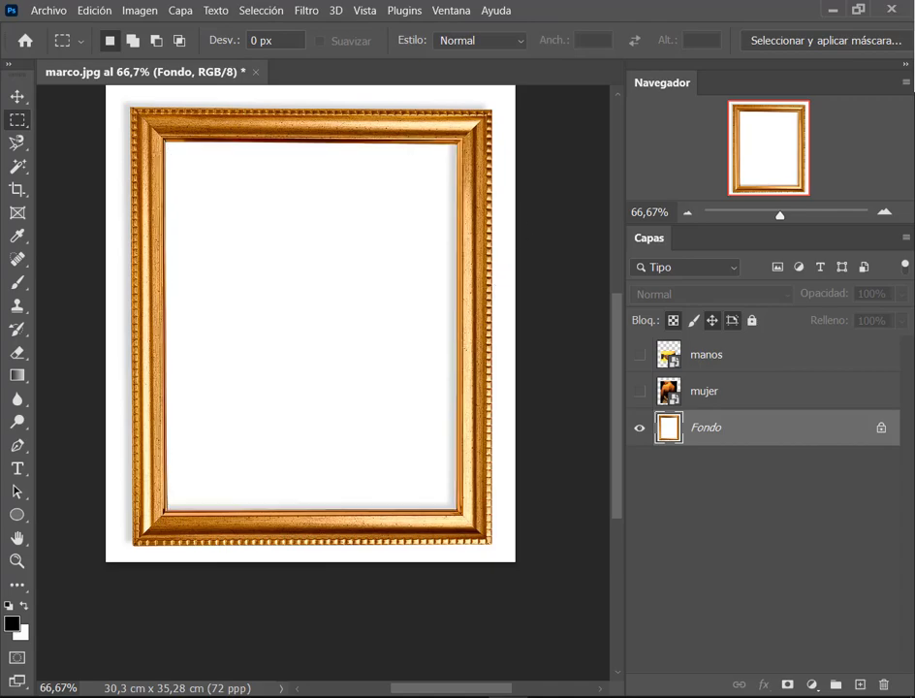
Step: Switch to the Meet call to check the newest chat message, and return to Photoshop
mouse_move(231, 696)
click(126, 616)
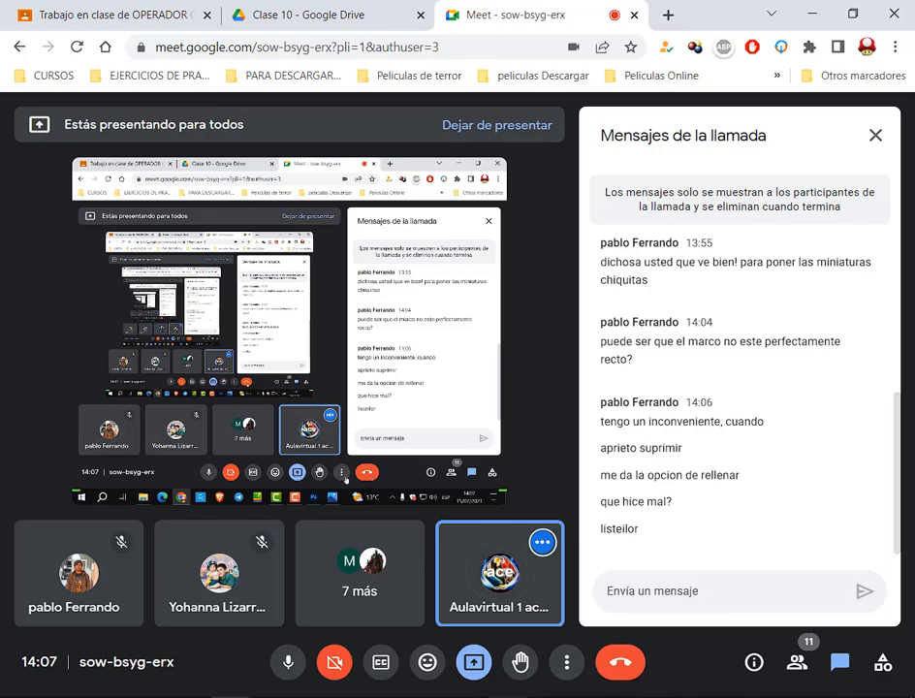
click(506, 697)
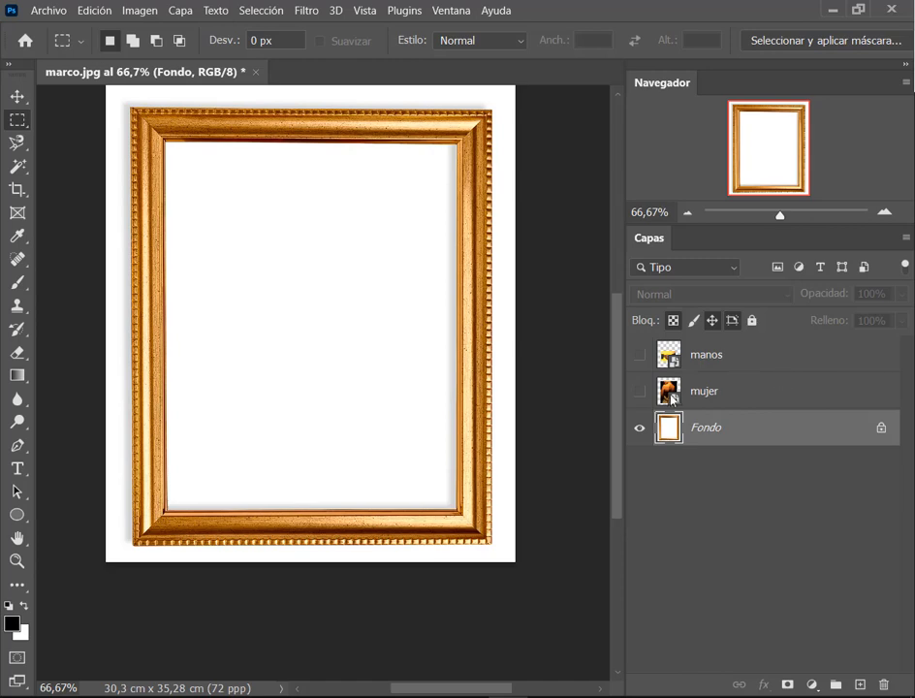
Step: Show the mujer layer and move the image about 0.28 cm right and 0.71 cm up over the frame opening
click(639, 392)
click(698, 392)
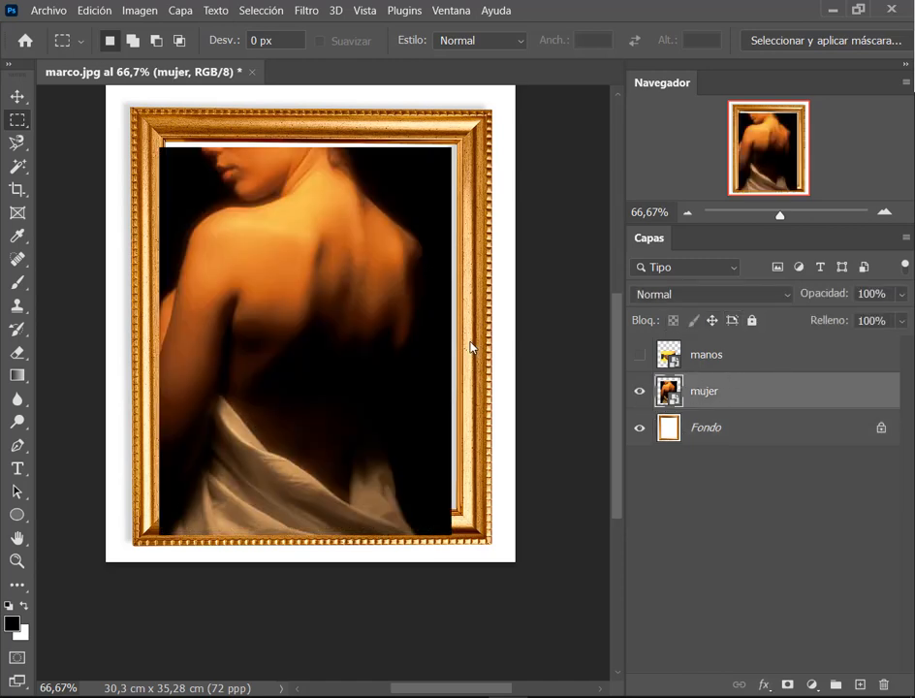
click(17, 96)
drag(292, 222, 285, 211)
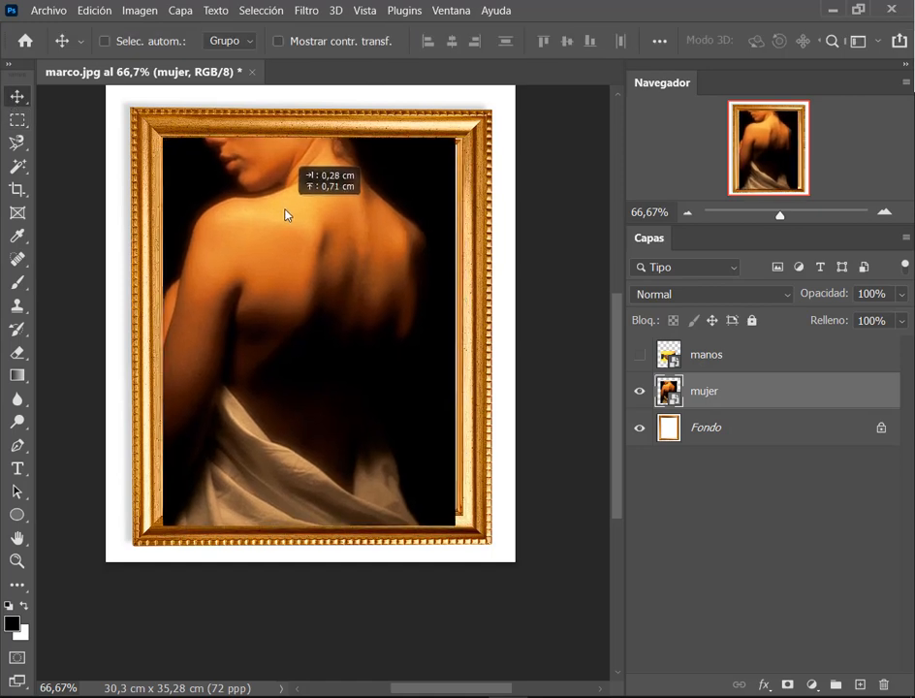
Step: Scale the mujer image proportionally to about 774.91% and reposition it to cover the frame's whole opening
key(ctrl+t)
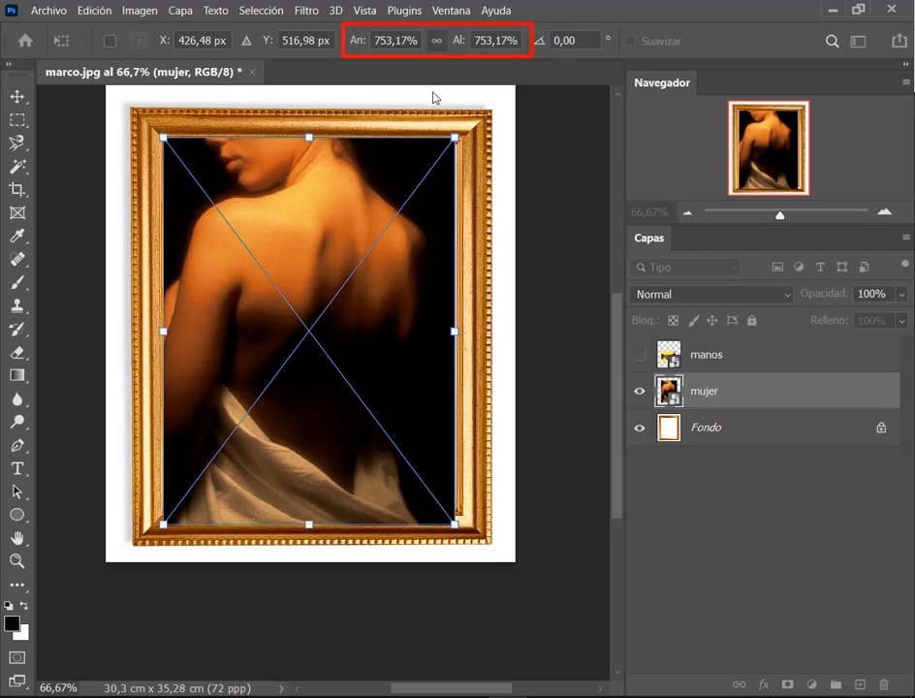
click(436, 40)
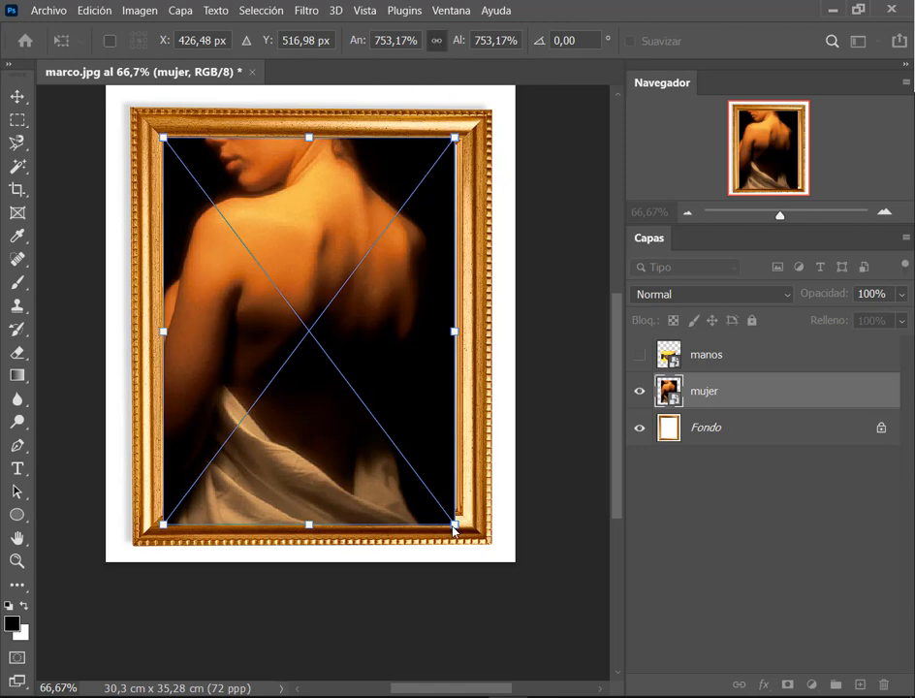
drag(453, 529, 457, 532)
drag(434, 220, 434, 210)
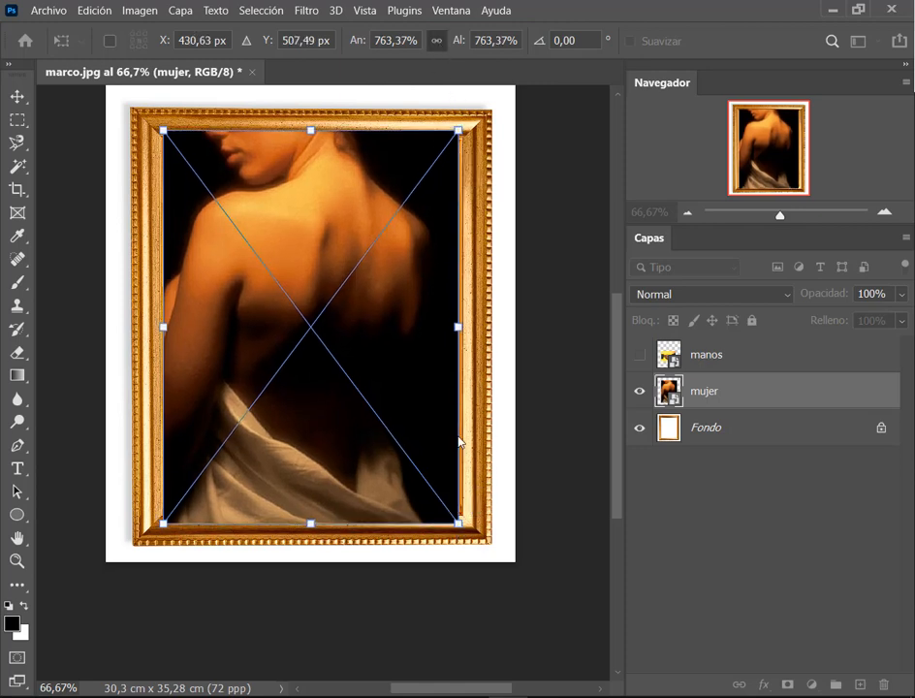
drag(460, 525, 465, 531)
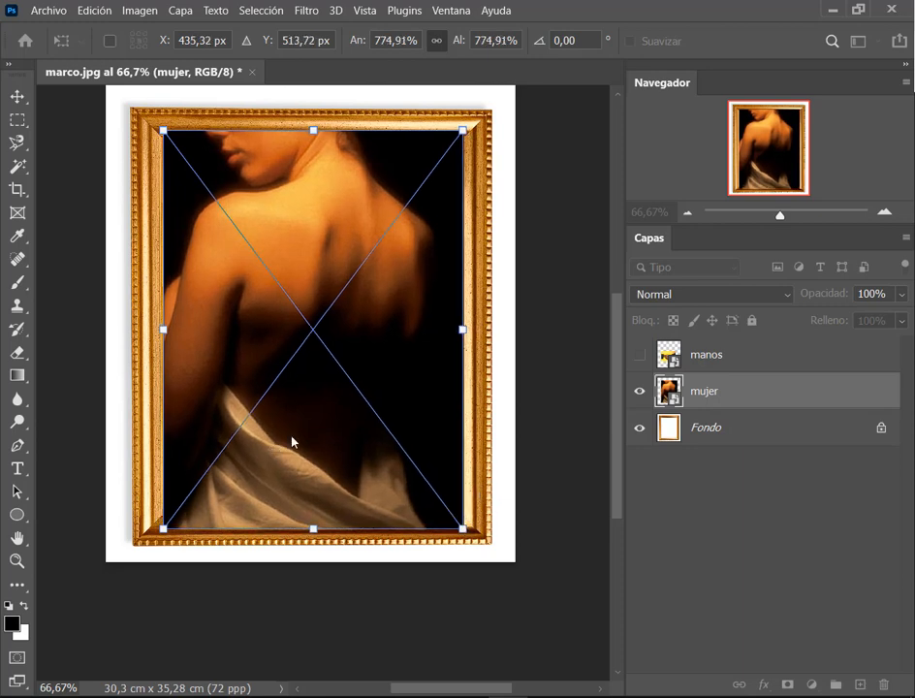
key(Return)
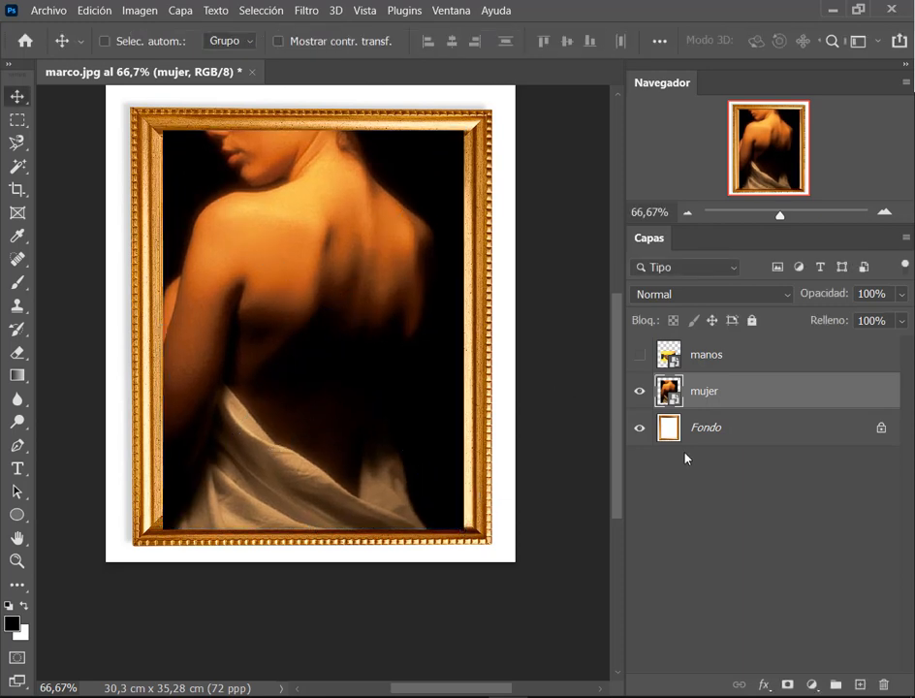
Step: Toggle the mujer layer's visibility to compare the image's edges with the frame's inner edges
click(639, 391)
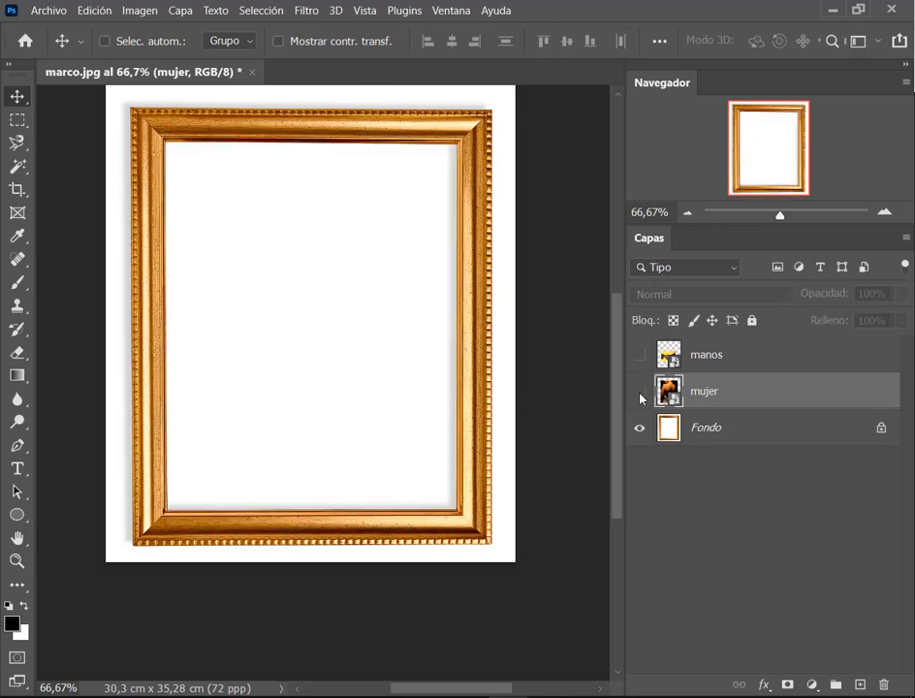
click(640, 391)
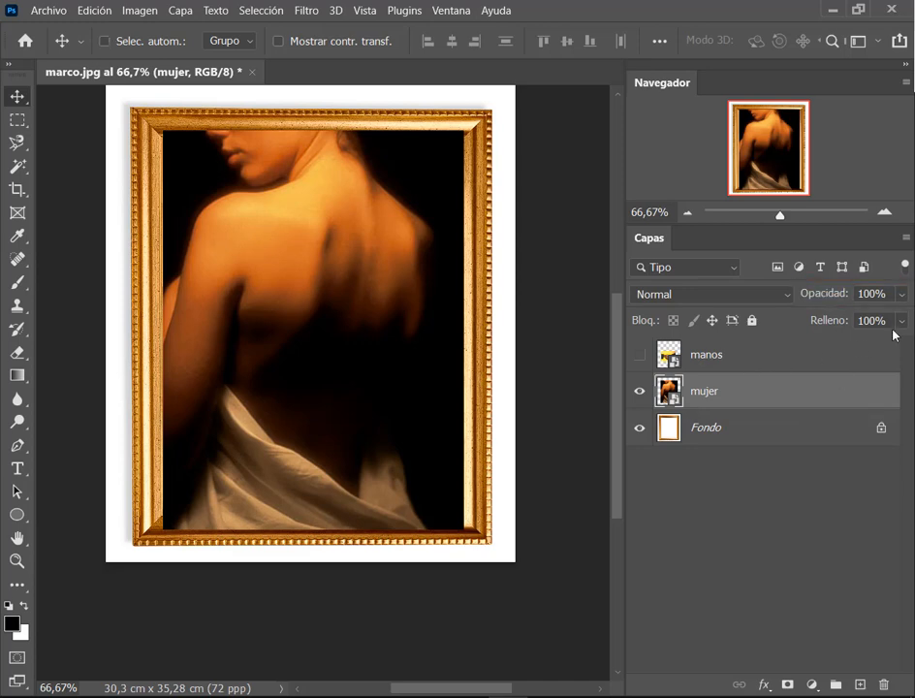
click(640, 391)
key(ctrl)
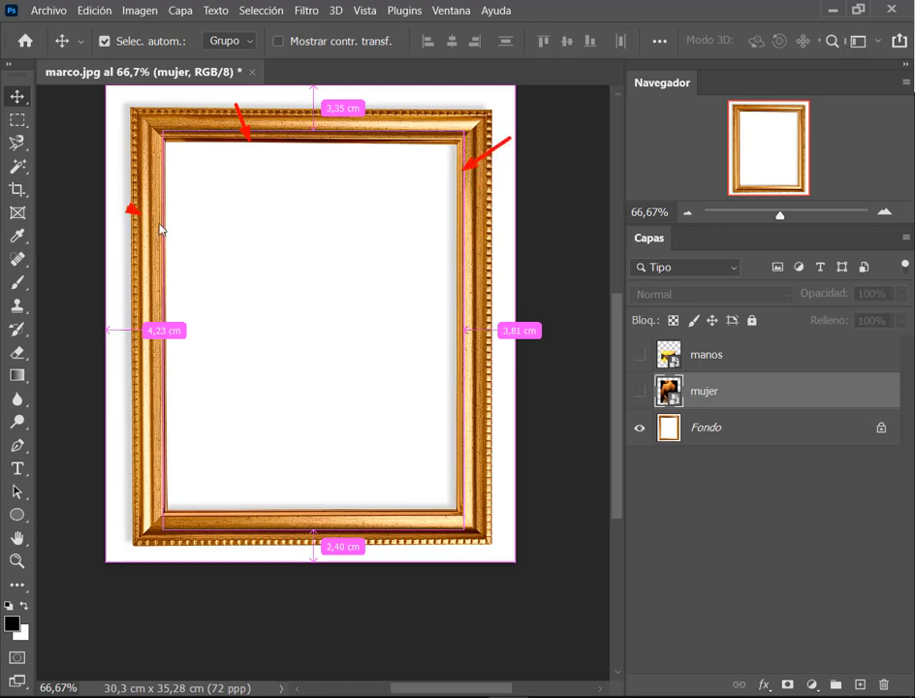
click(640, 395)
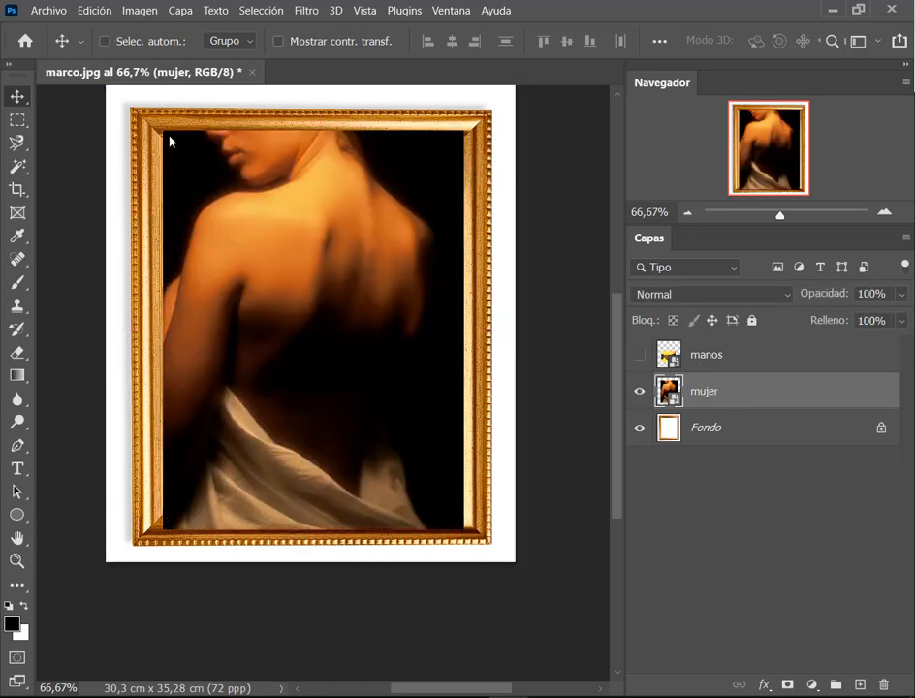
mouse_move(835, 298)
mouse_down()
mouse_move(780, 298)
mouse_move(850, 296)
mouse_up()
Step: Hide the mujer layer and select the frame's inner opening with the Rectangular Marquee tool
click(640, 392)
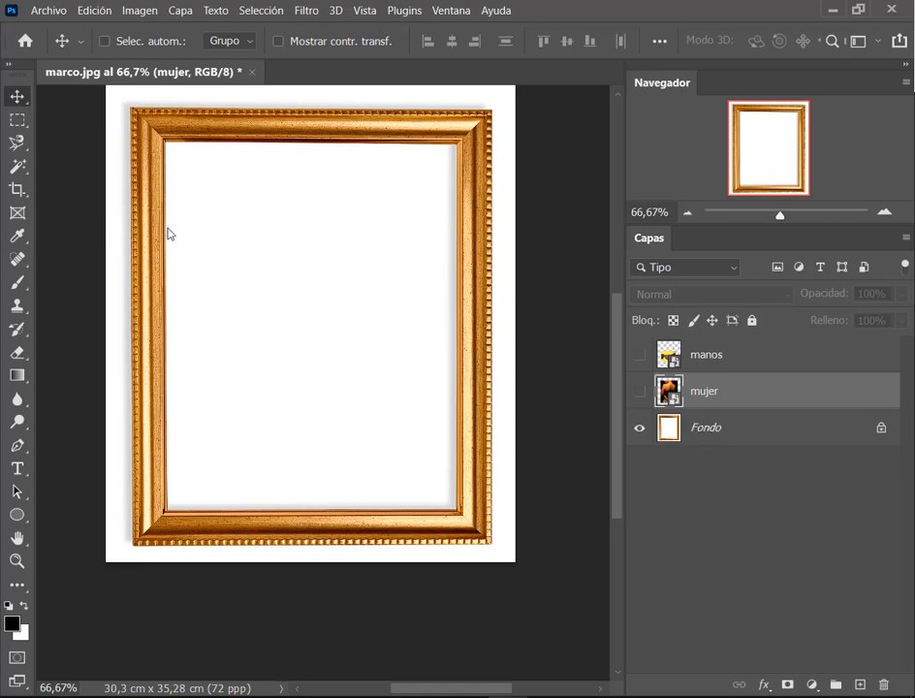
click(14, 121)
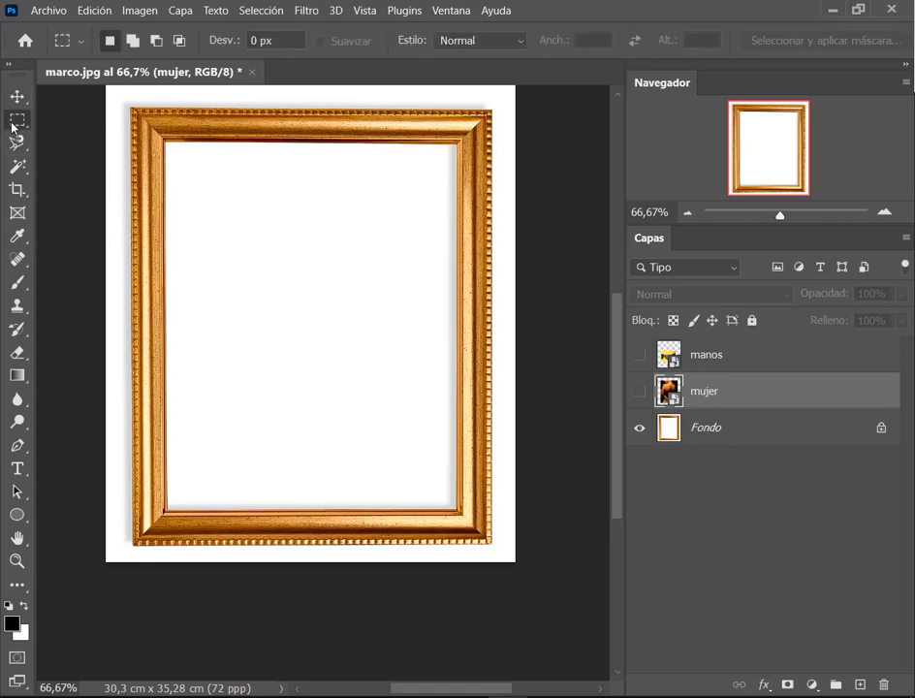
right_click(17, 119)
click(131, 118)
drag(165, 147, 458, 514)
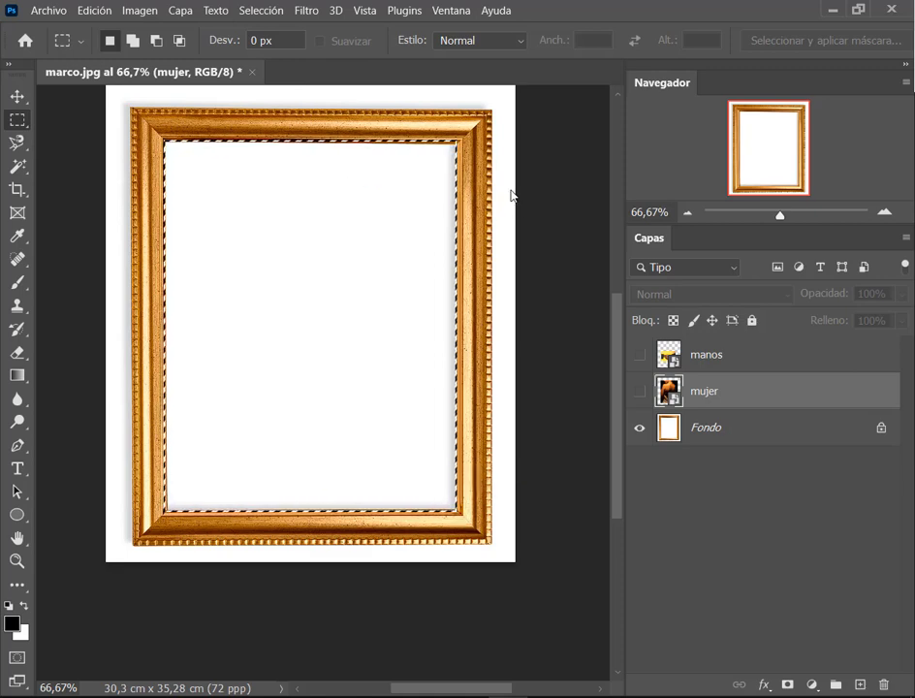
Step: Start transforming the marquee selection and pull its right edge outward to the frame's inner edge, scaling it to about 100.43%
scroll(467, 120, up, 13)
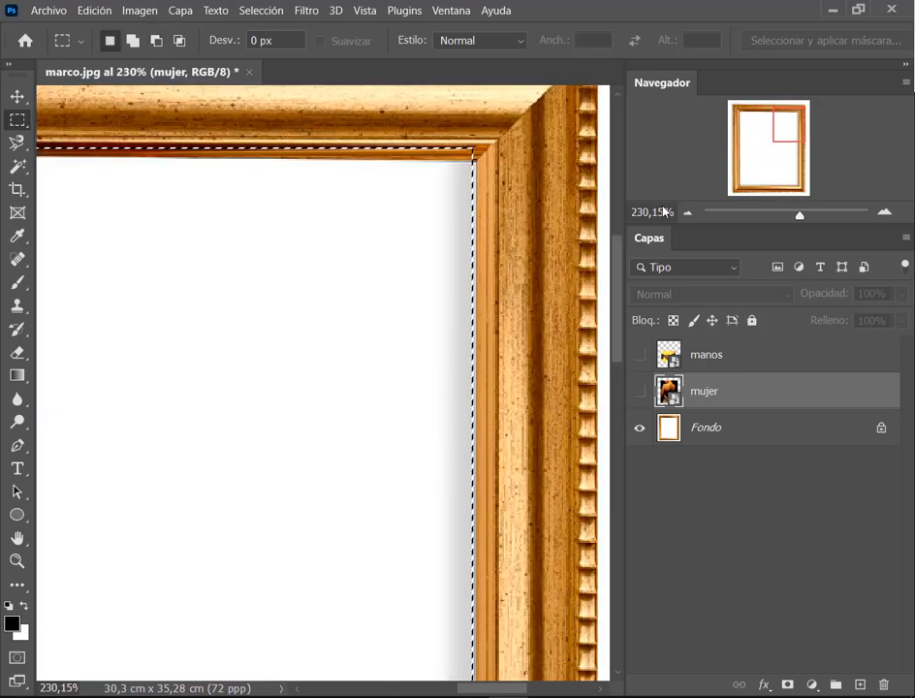
click(261, 11)
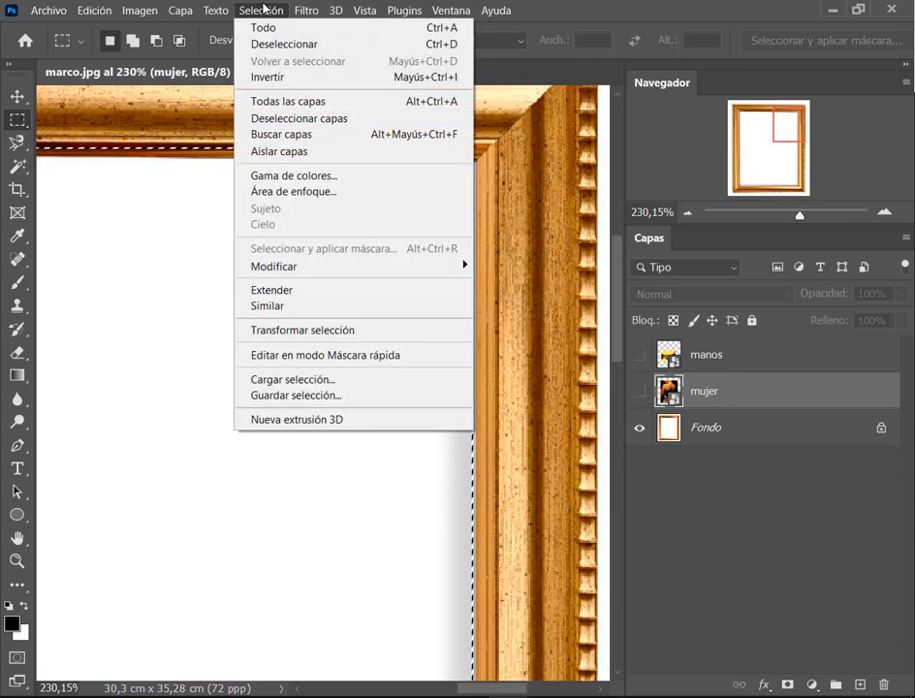
click(330, 330)
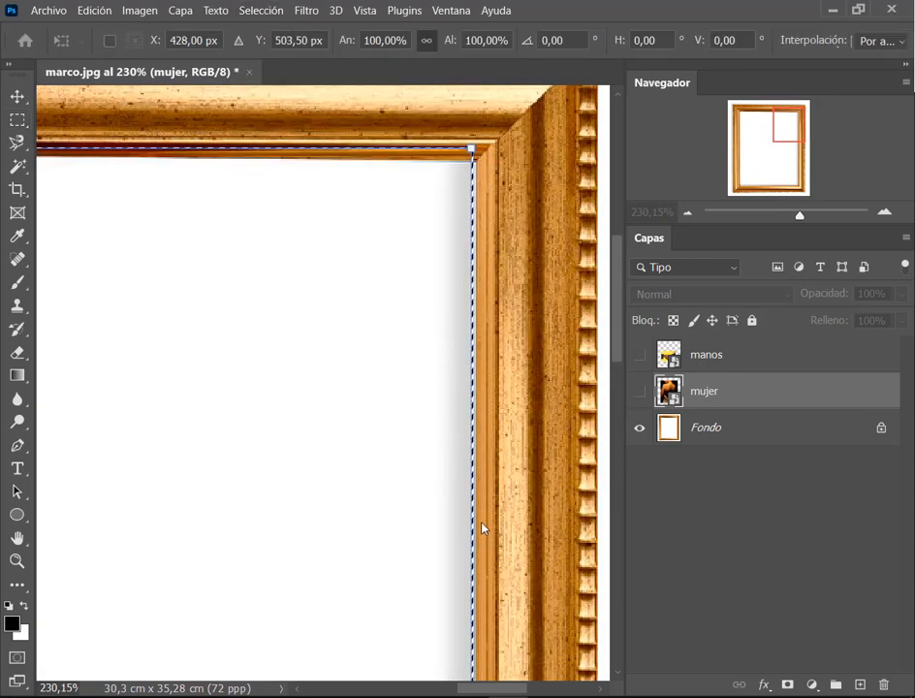
scroll(479, 482, down, 5)
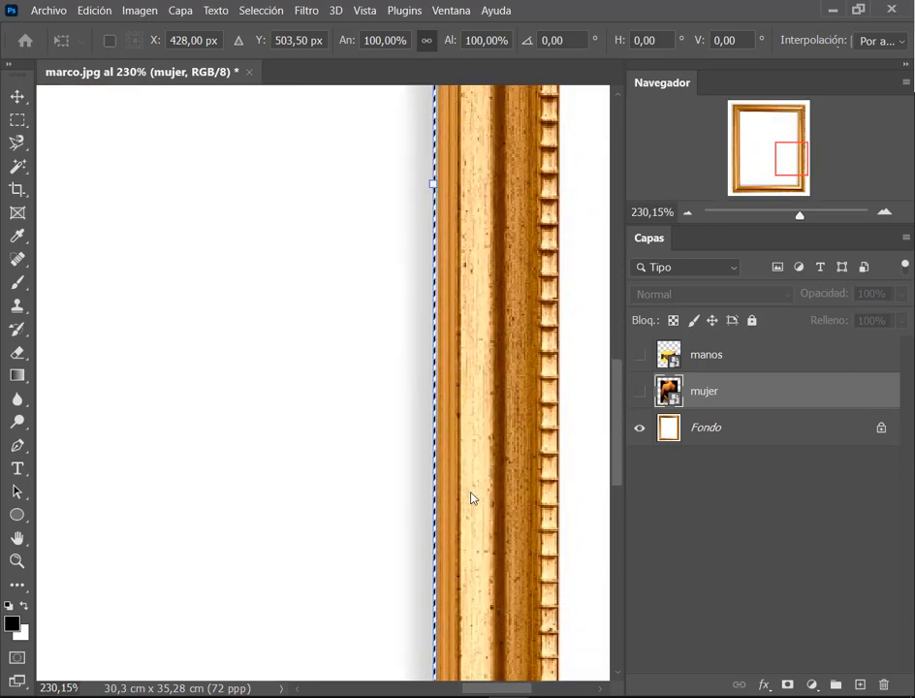
mouse_move(429, 224)
mouse_down()
mouse_move(403, 233)
mouse_move(436, 230)
mouse_up()
Step: Lower the selection's upper edge slightly along the frame's inner border, bringing the scale to about 99.92%
scroll(479, 300, up, 5)
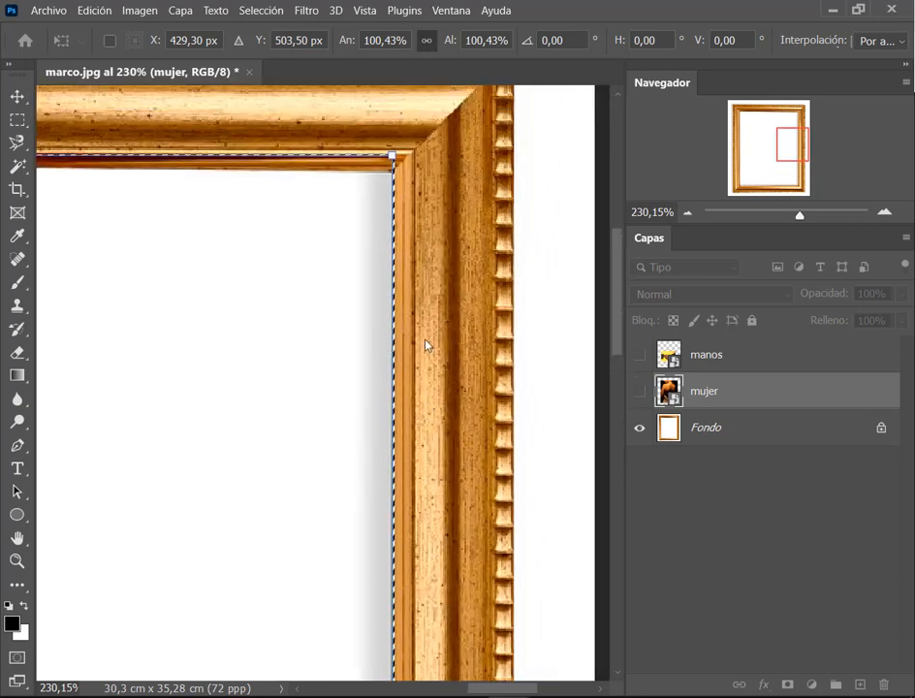
scroll(442, 388, left, 10)
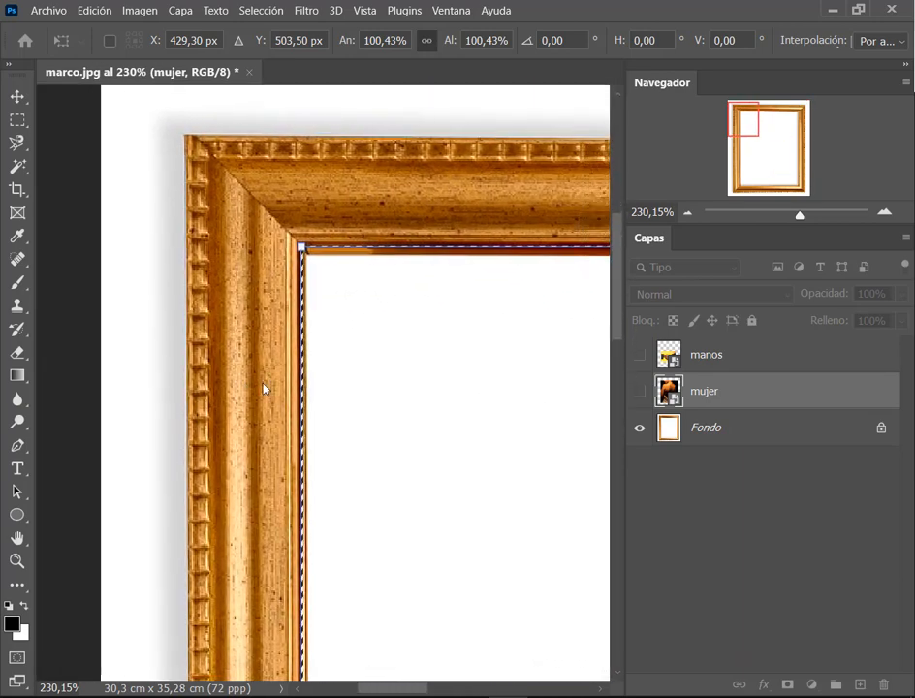
scroll(265, 388, right, 3)
scroll(422, 382, right, 3)
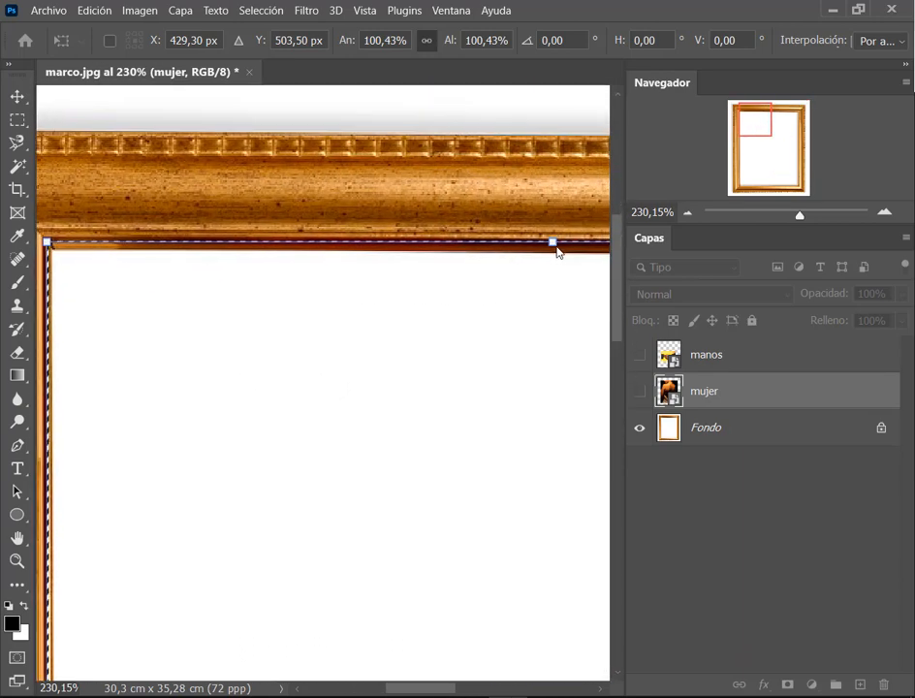
drag(558, 251, 558, 258)
Step: Try shifting the selection's left edge slightly outward against the frame's inner border, and bring it back inward
drag(216, 465, 388, 196)
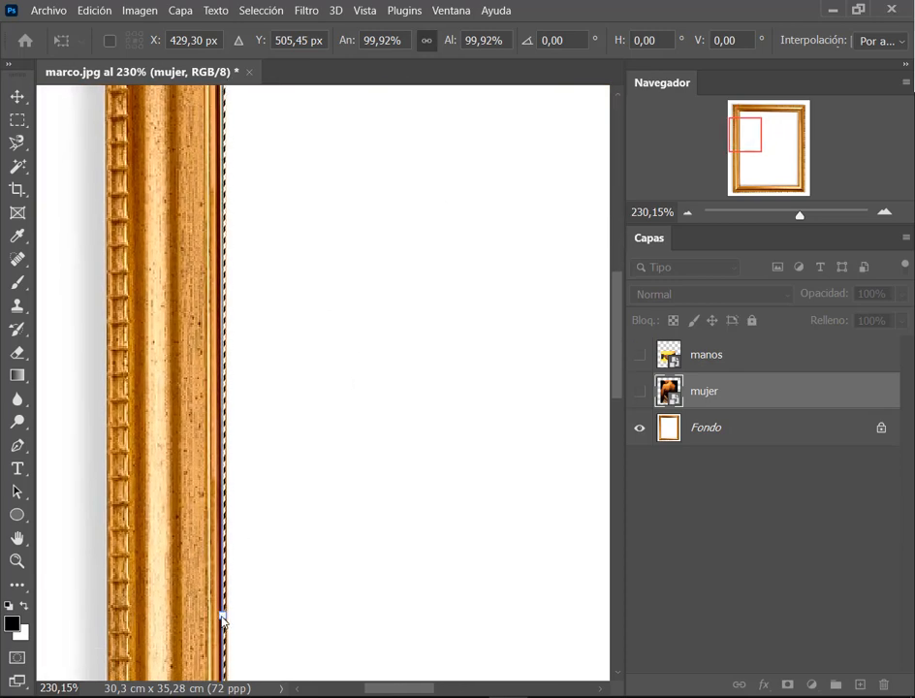
drag(221, 617, 222, 617)
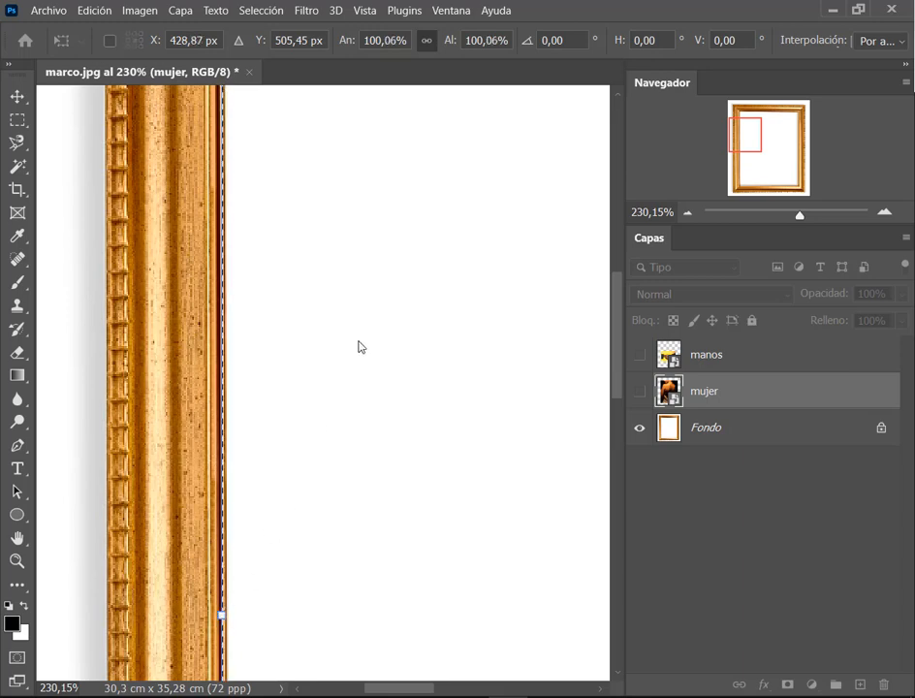
scroll(359, 346, down, 5)
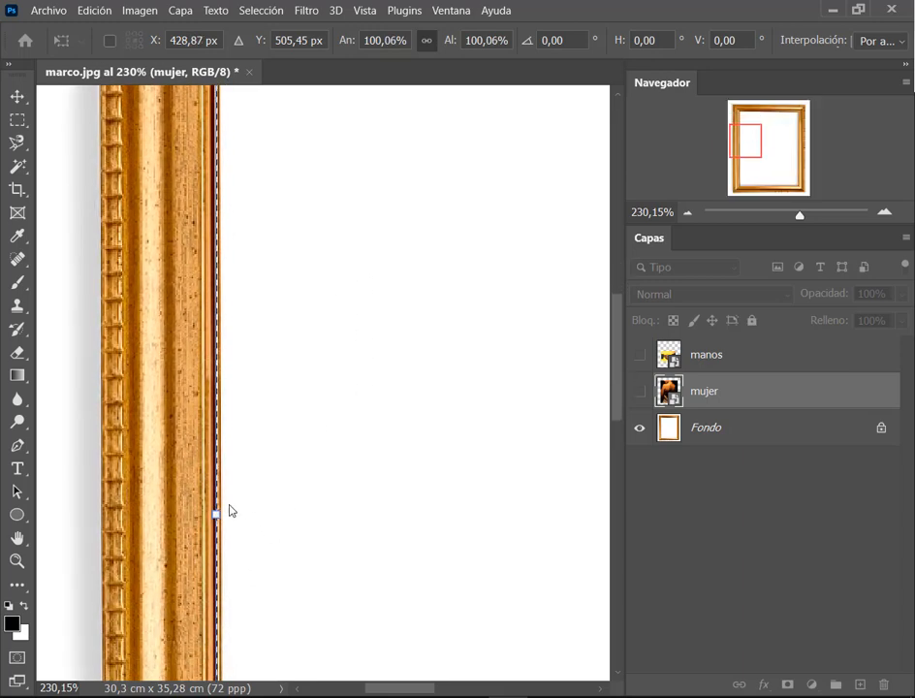
mouse_move(221, 519)
mouse_down()
mouse_move(237, 519)
mouse_move(219, 517)
mouse_up()
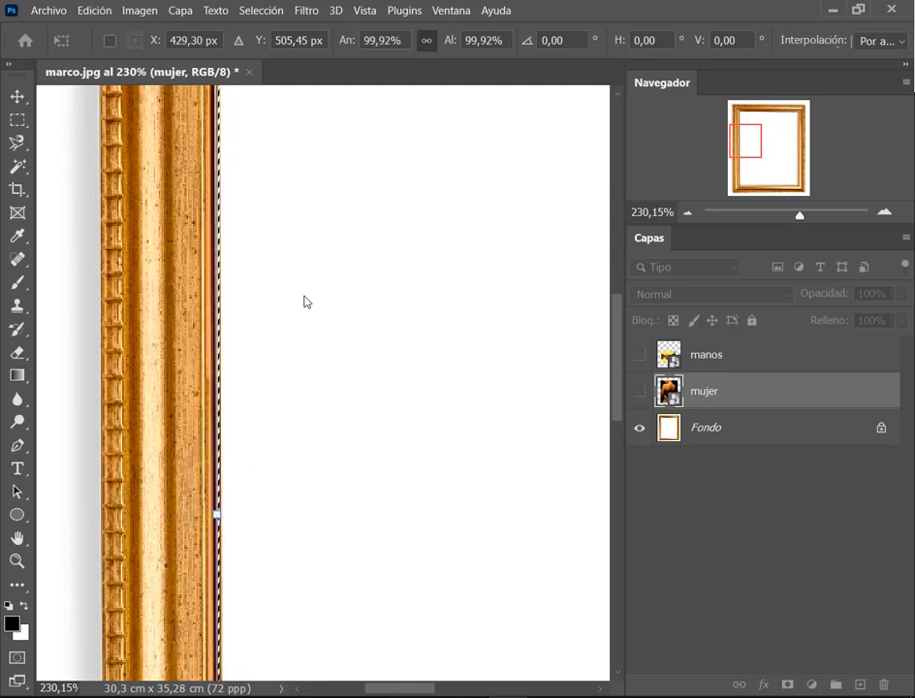
Step: Raise the selection's lower edge slightly at the frame's inner border, bringing the scale to about 99.64%
drag(337, 299, 359, 492)
drag(337, 185, 325, 112)
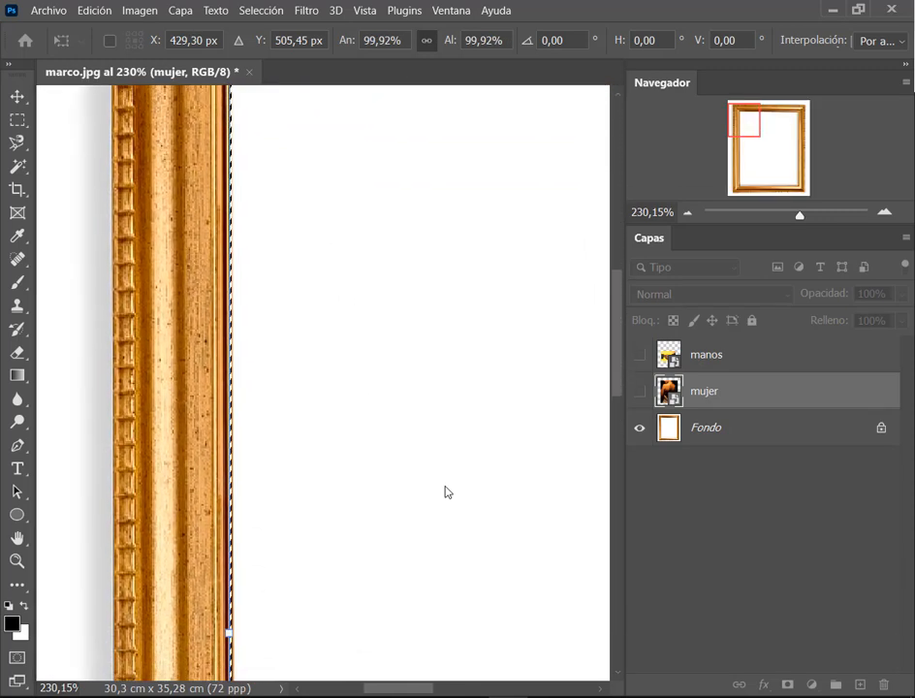
drag(447, 491, 359, 116)
drag(384, 396, 328, 134)
drag(498, 346, 500, 341)
Step: Pull the selection's right edge outward to the frame's inner border, scaling to about 100.07%, and apply the selection transform
drag(373, 367, 146, 415)
drag(593, 360, 273, 407)
drag(420, 362, 437, 521)
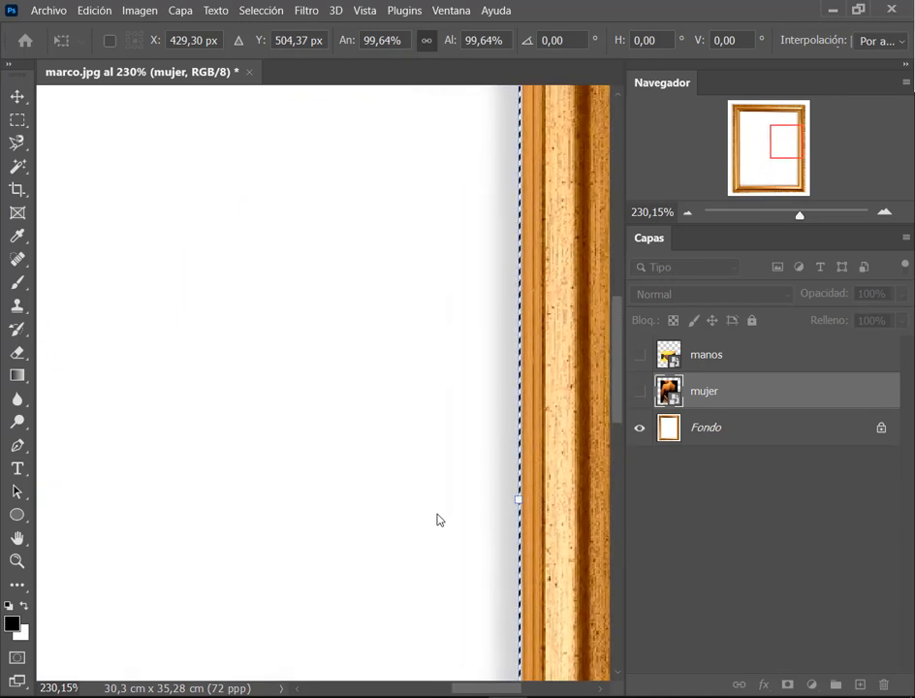
drag(531, 401, 432, 434)
drag(388, 385, 408, 550)
drag(291, 380, 333, 432)
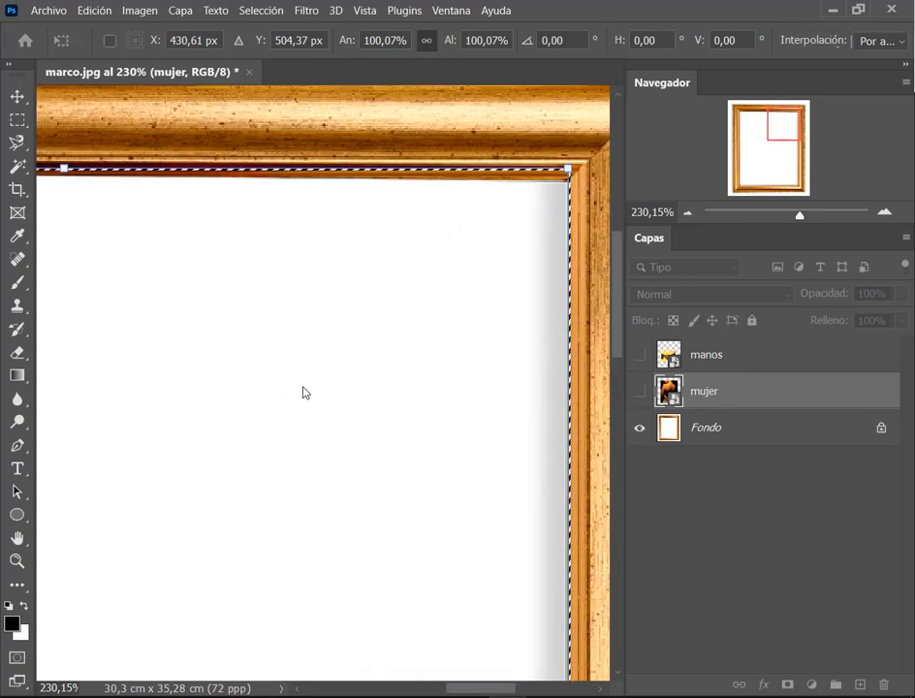
scroll(302, 389, down, 6)
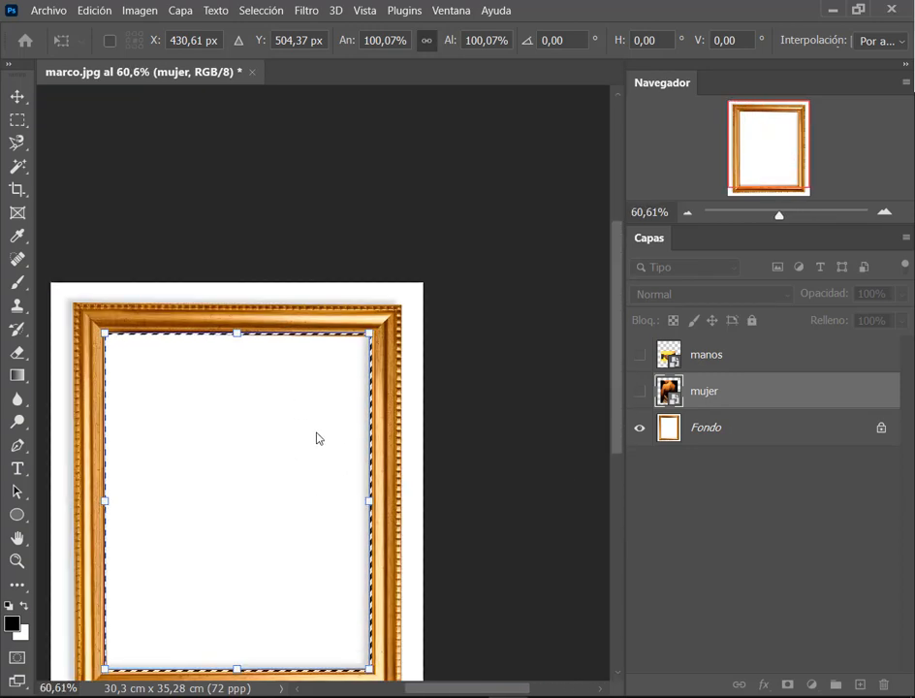
key(alt+space)
click(540, 6)
key(Return)
key(m)
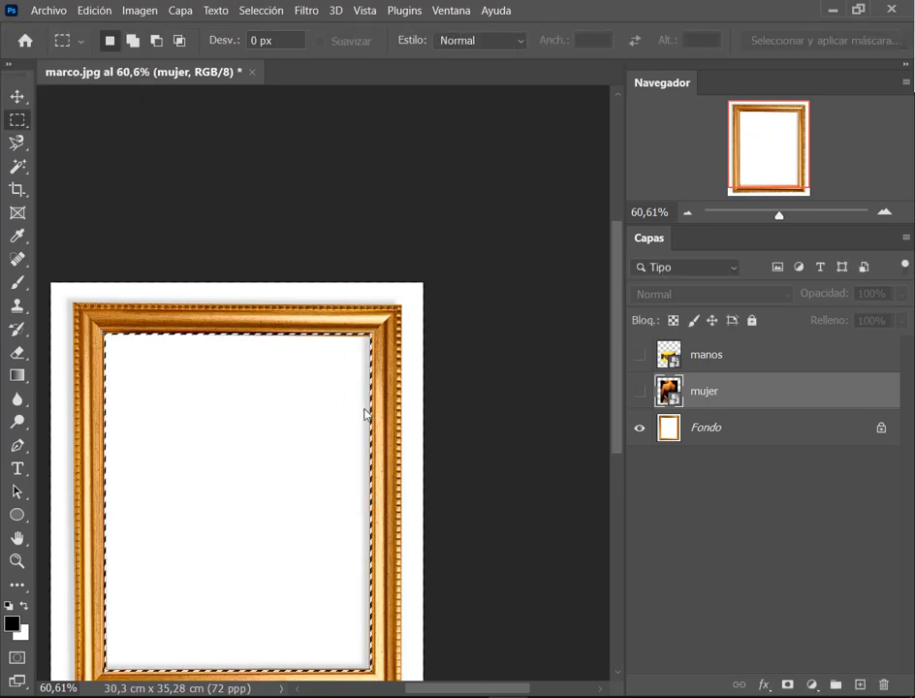
Step: Show the mujer layer, mask it with the frame-opening selection and switch to the Move tool
drag(301, 475, 406, 328)
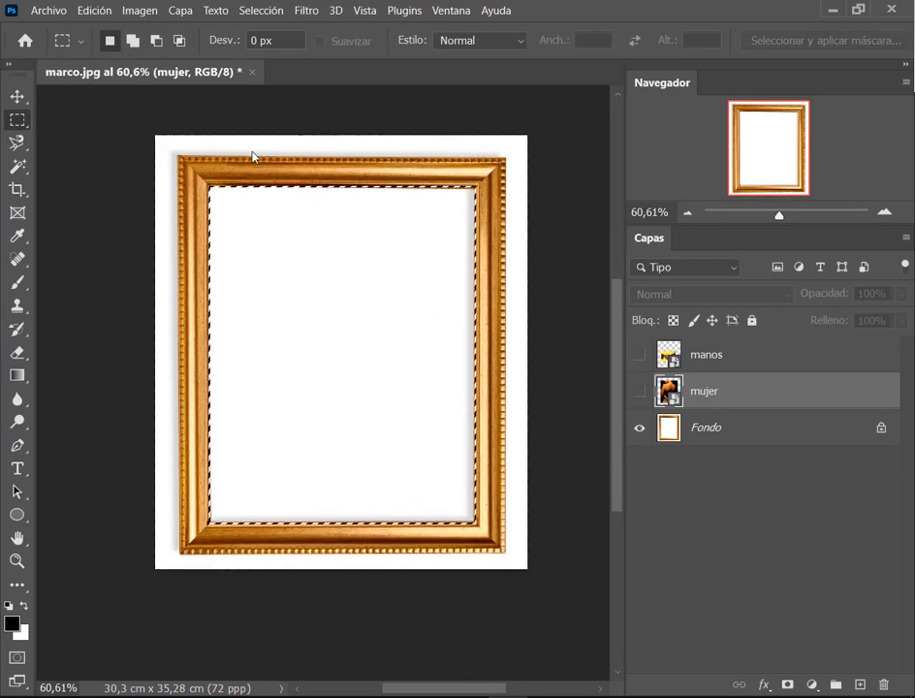
click(638, 392)
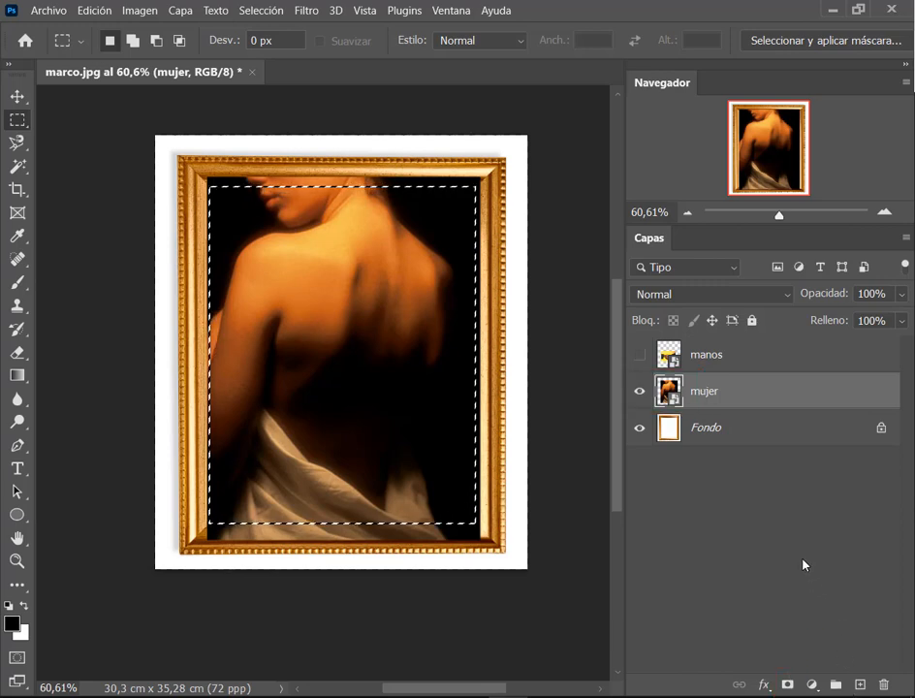
click(785, 684)
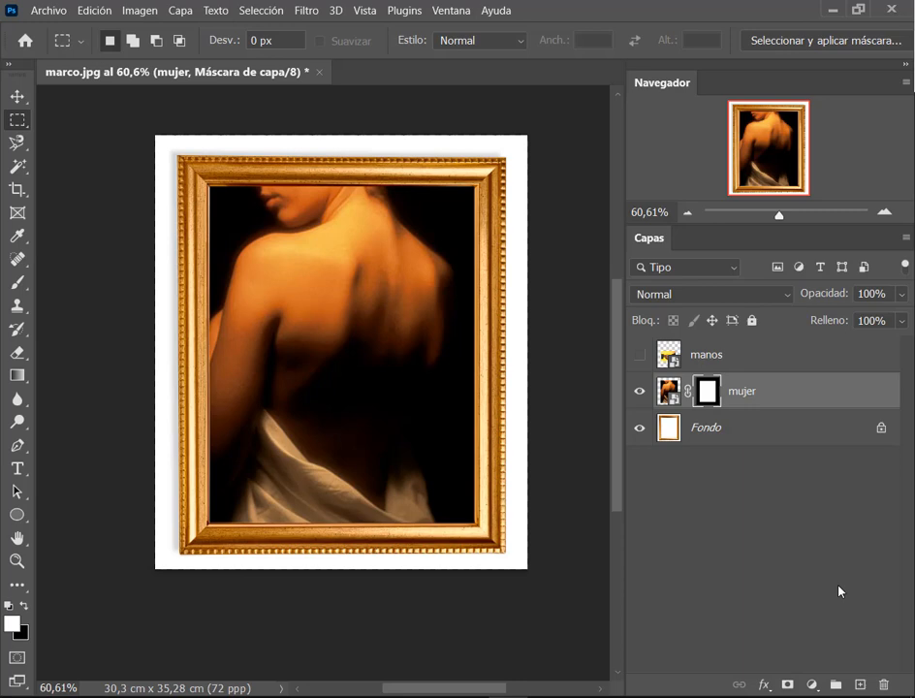
click(17, 96)
Step: Switch to the Google Meet call to read the chat messages and return to Photoshop
click(236, 697)
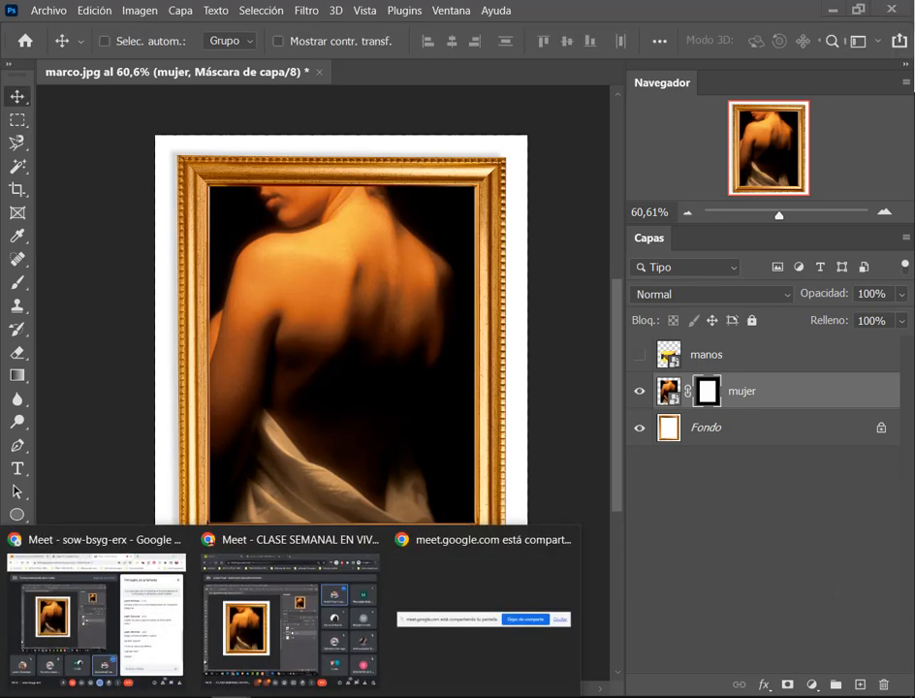
click(160, 602)
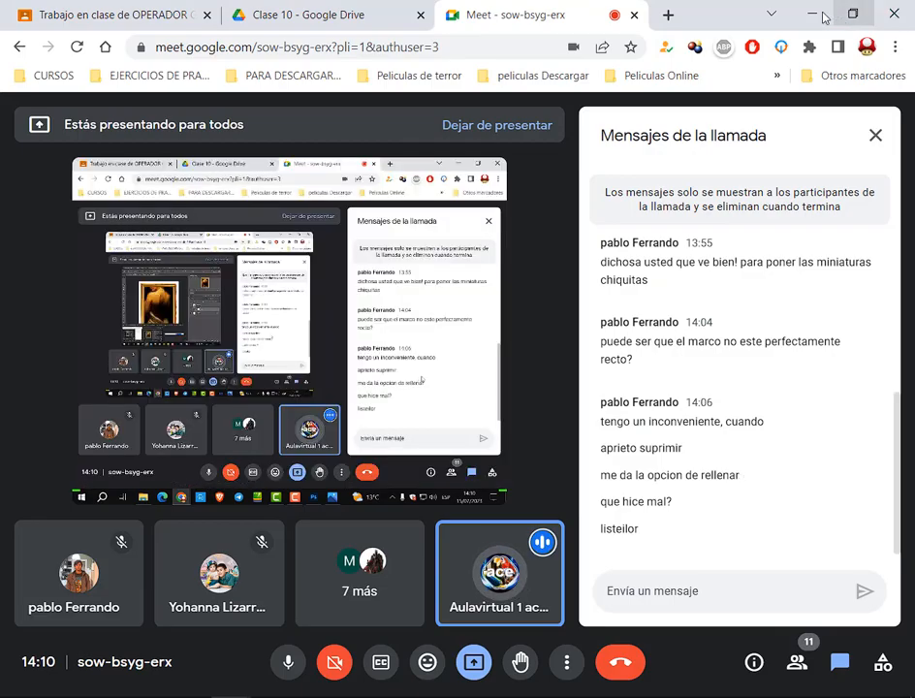
key(alt+Tab)
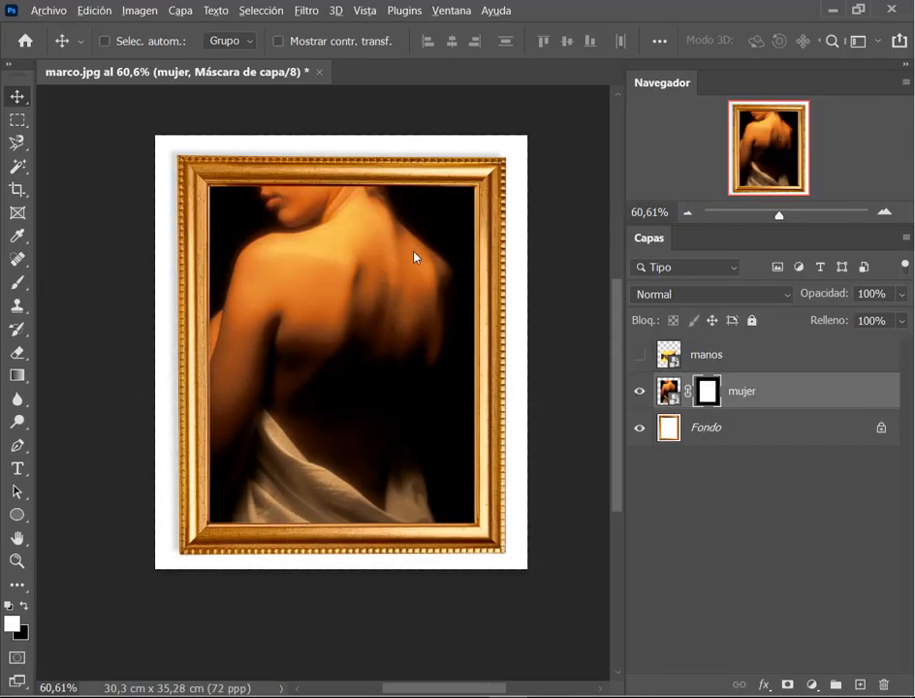
Step: Nudge the masked mujer image up two steps and test its horizontal fit one step right and back left
scroll(392, 248, up, 1)
scroll(393, 248, up, 2)
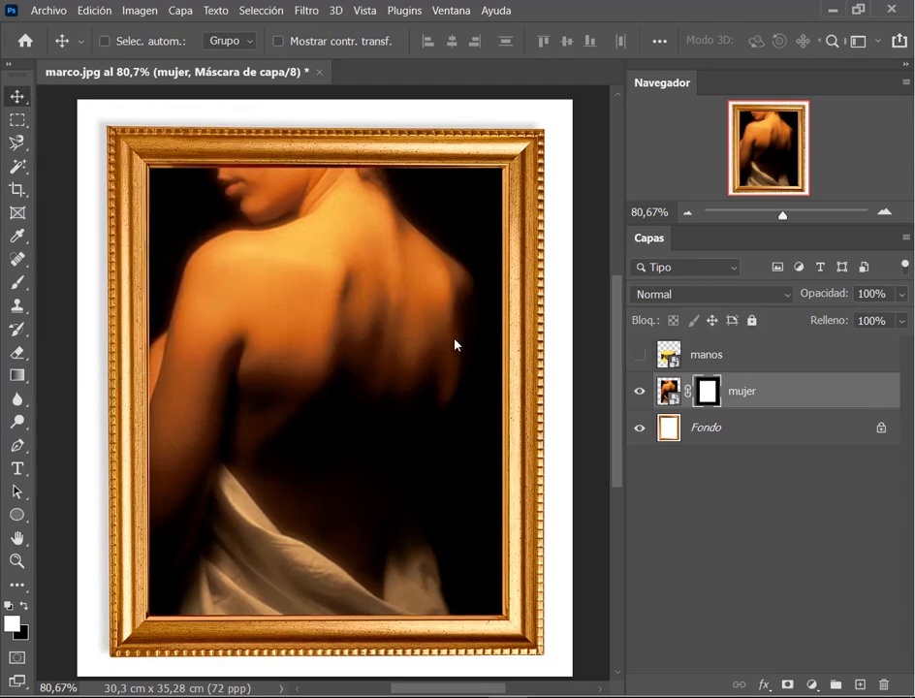
key(Up)
key(Up)
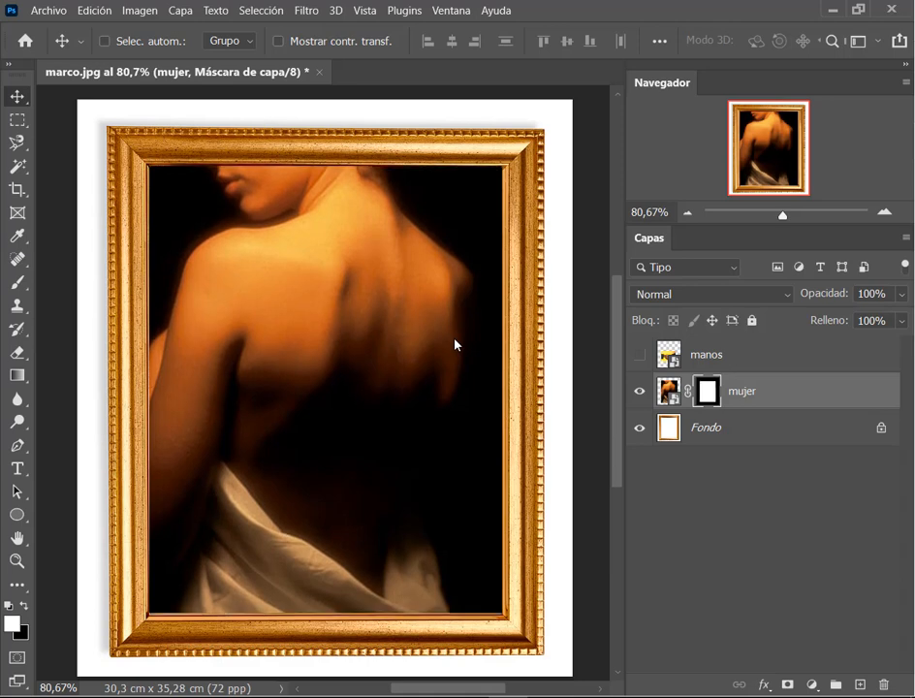
key(Right)
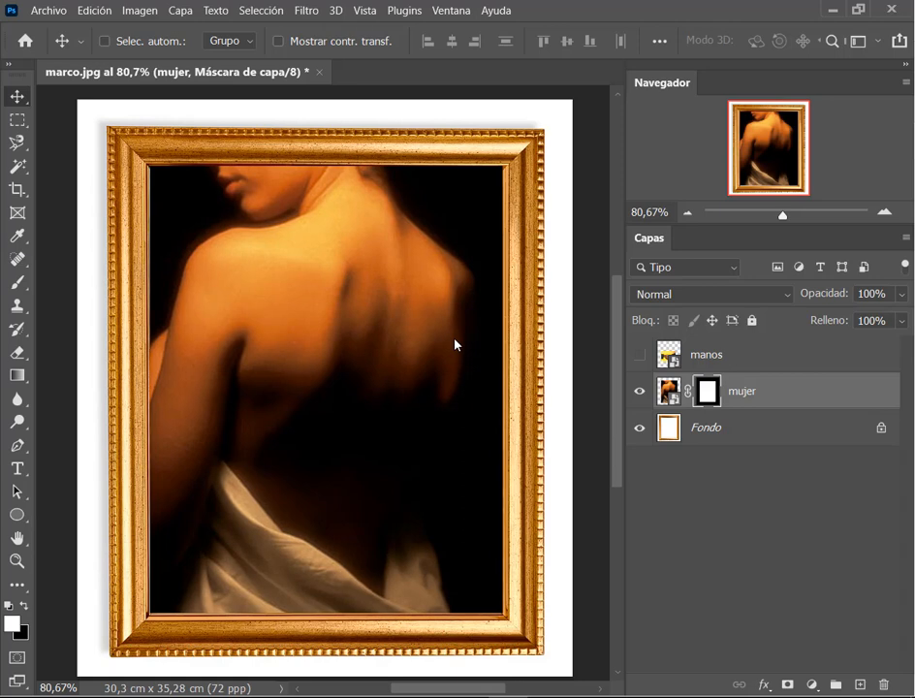
key(Left)
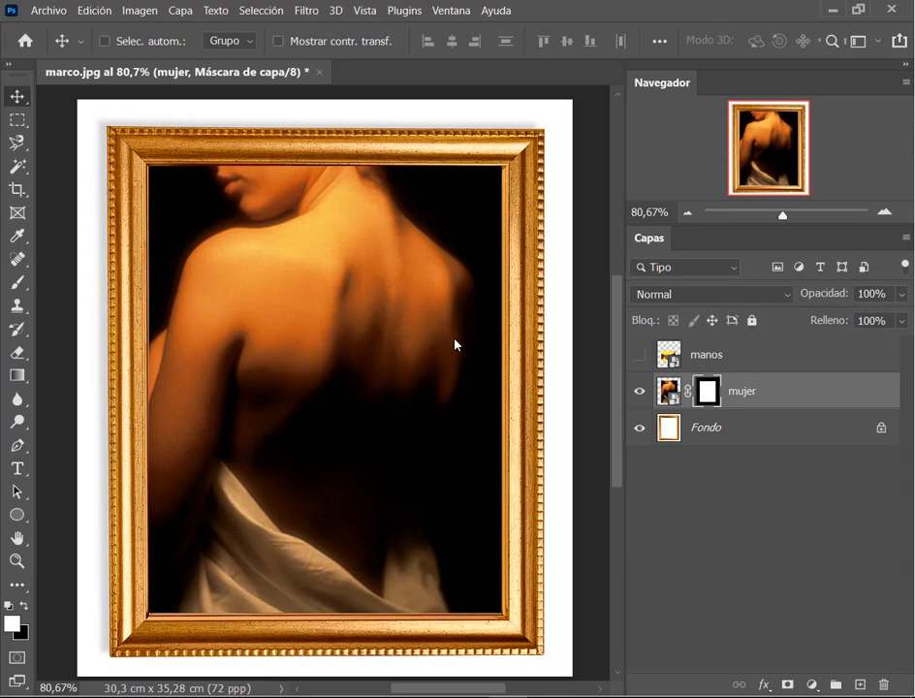
Step: Try moving the mujer image down together with its linked mask, and bring both back into the frame's opening
click(18, 167)
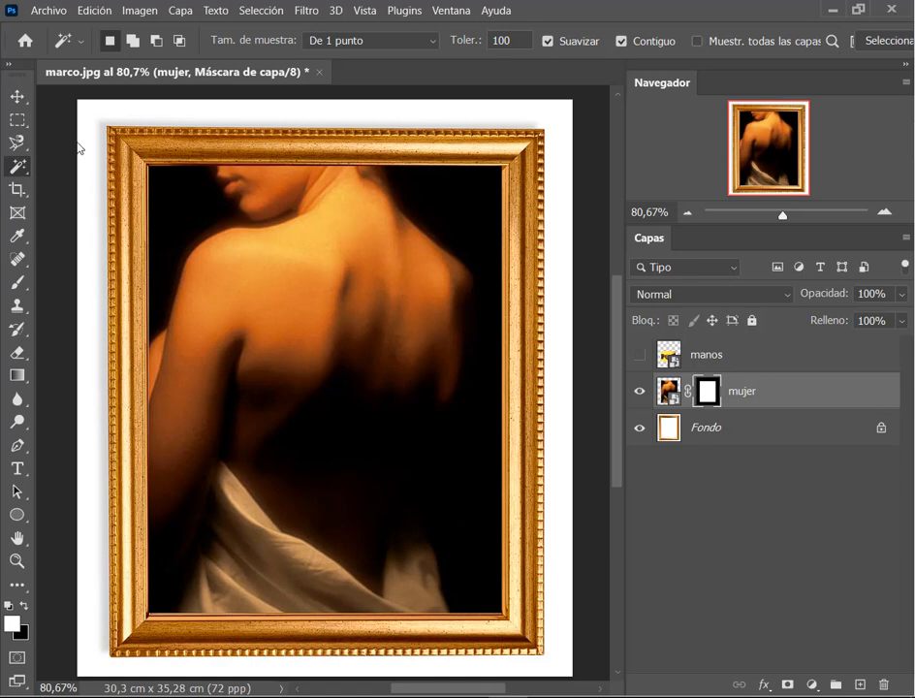
click(18, 96)
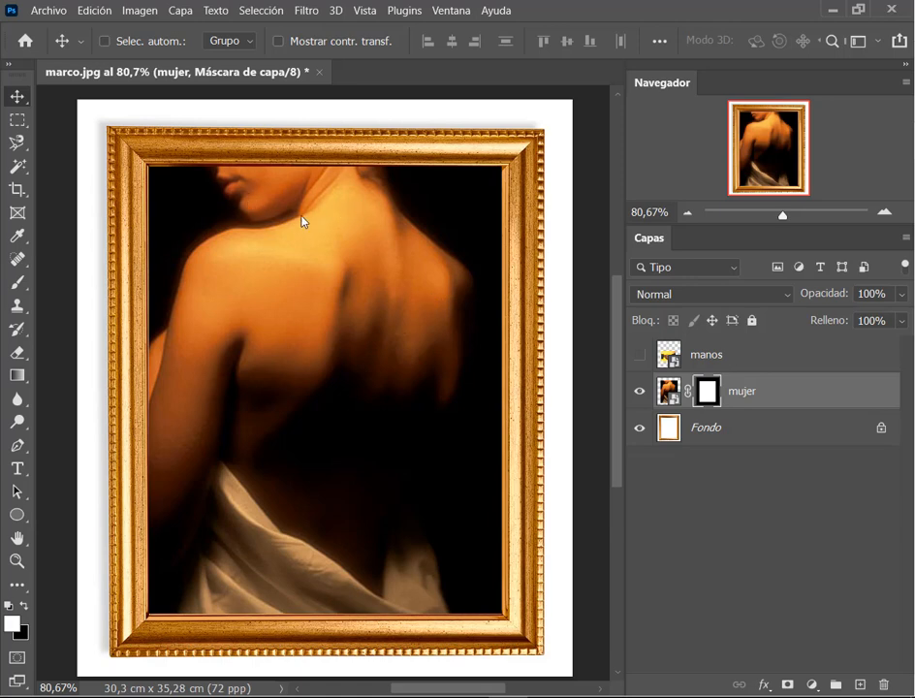
drag(368, 240, 421, 427)
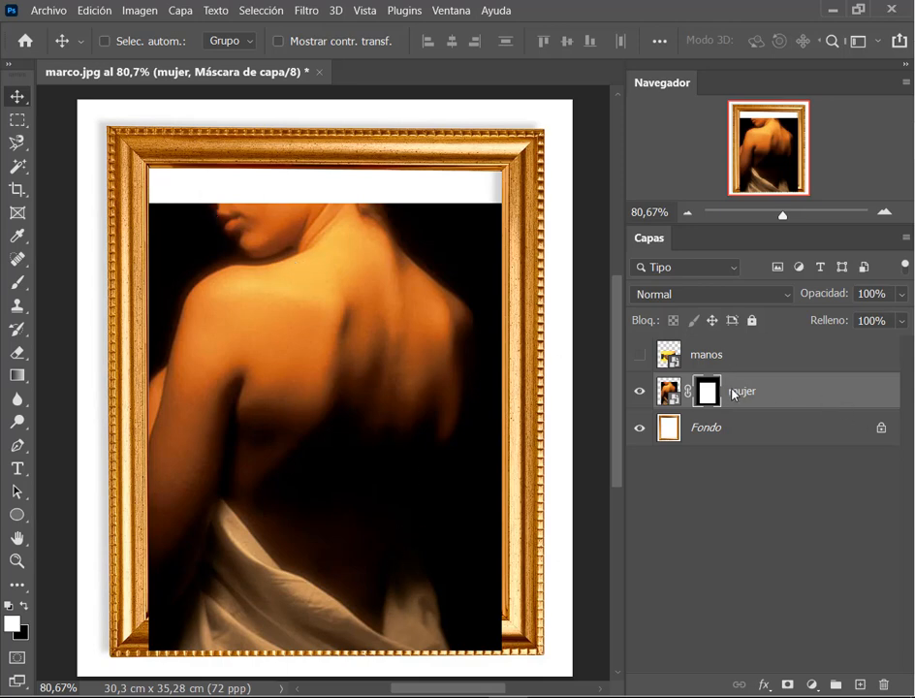
key(ctrl)
drag(362, 253, 367, 229)
key(Up)
key(Up)
key(Up)
key(Up)
key(Up)
key(Up)
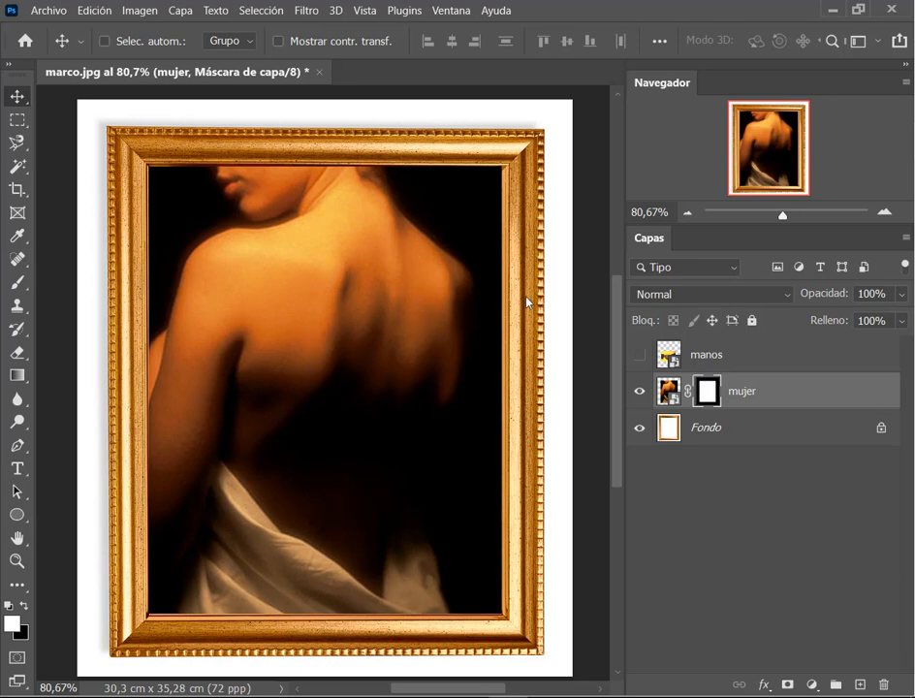
drag(650, 372, 734, 411)
drag(715, 346, 690, 379)
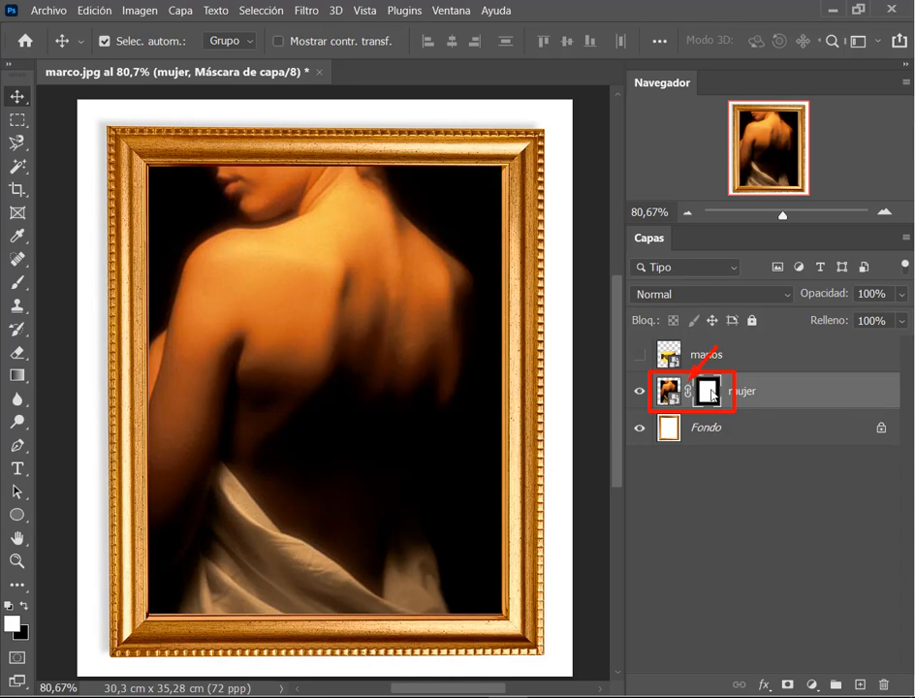
drag(681, 380, 688, 399)
key(Escape)
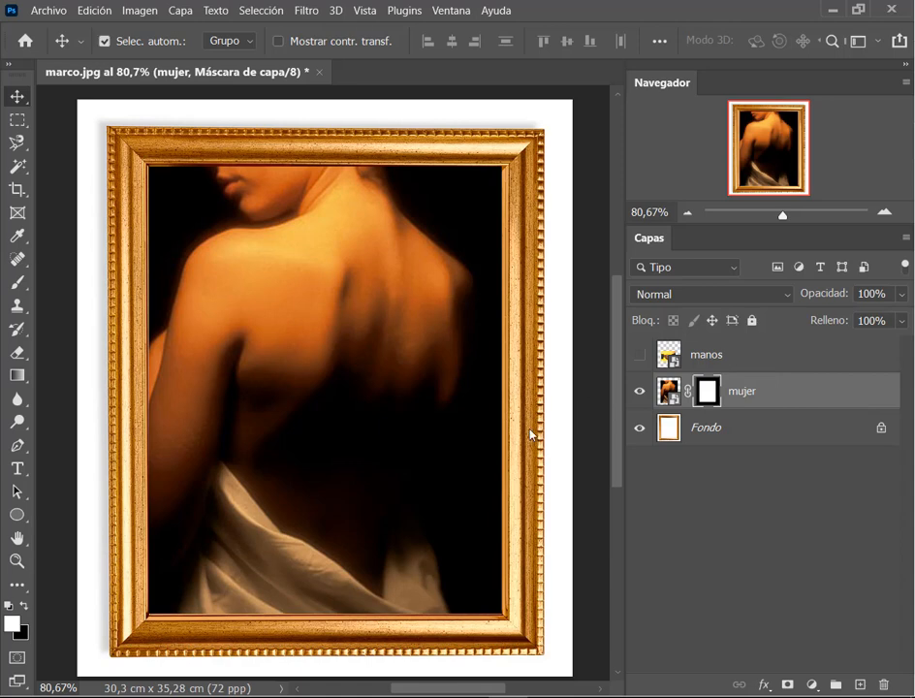
Step: Try scaling the masked mujer image down, and unlink its layer mask with the image itself selected for editing
key(ctrl+t)
drag(507, 640, 314, 474)
click(671, 397)
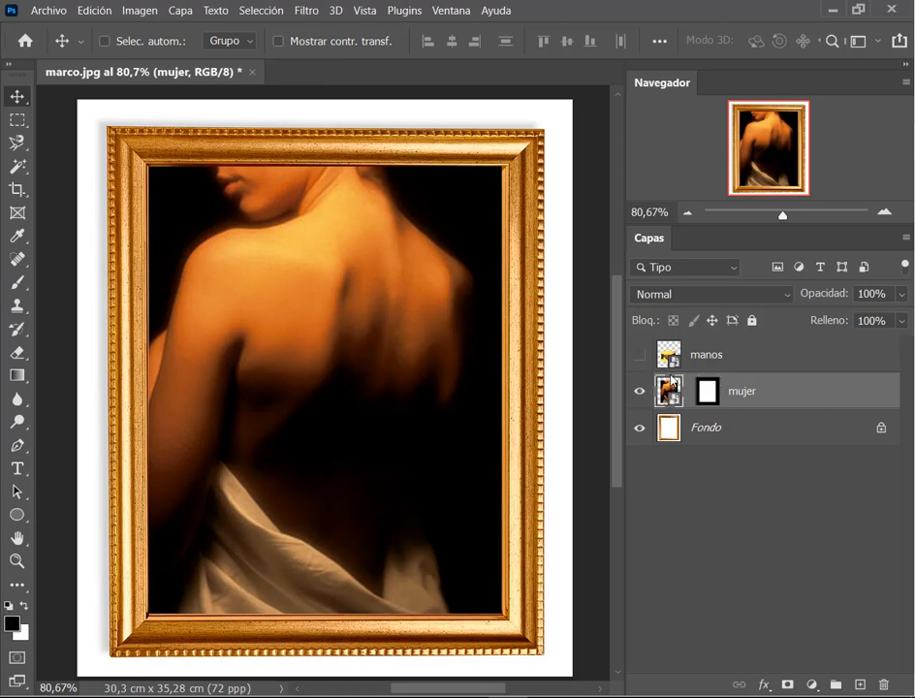
Step: Enlarge the layer thumbnails and select the mujer layer's mask for editing
right_click(677, 391)
click(725, 190)
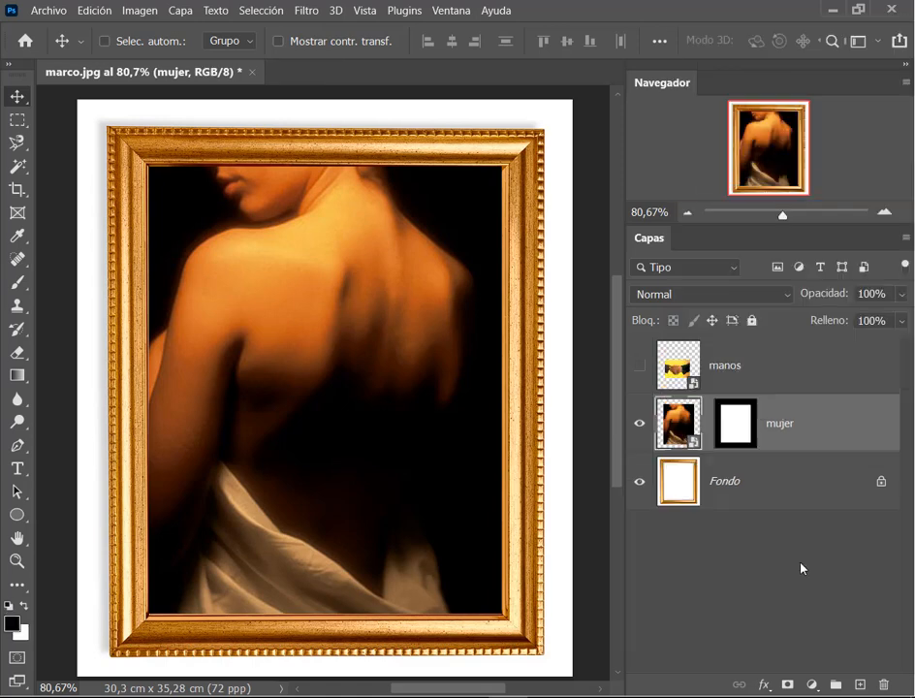
click(748, 520)
click(733, 427)
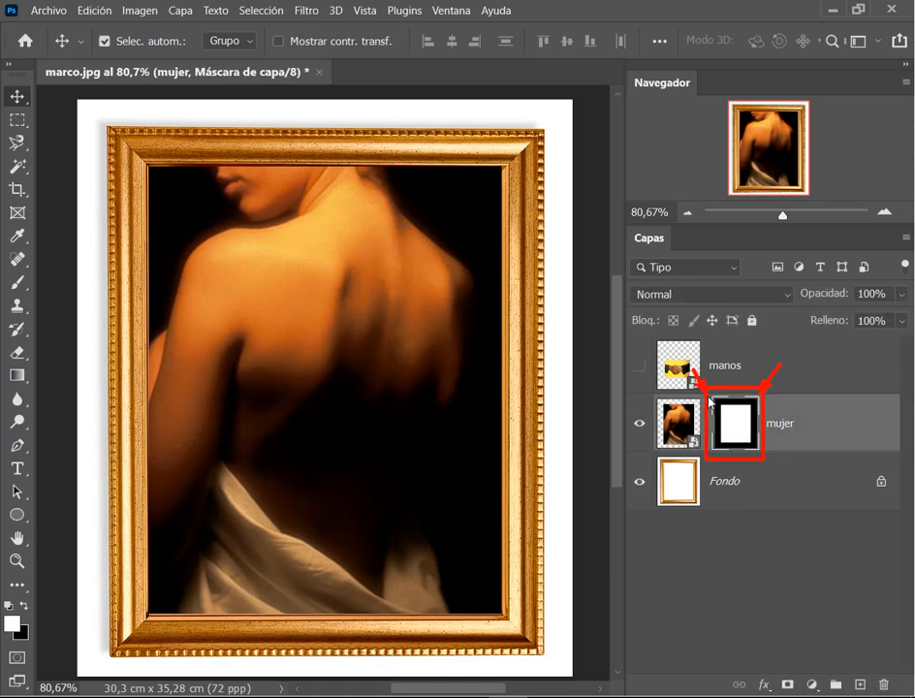
Step: Switch editing from mujer's mask back to its image and try moving only the image within the frame's opening
click(666, 407)
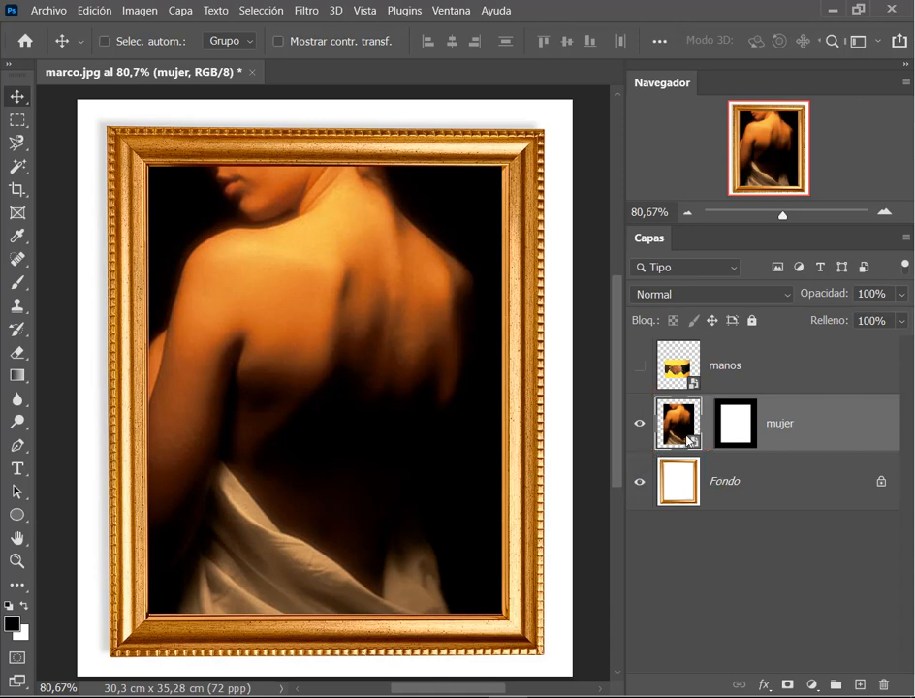
click(732, 418)
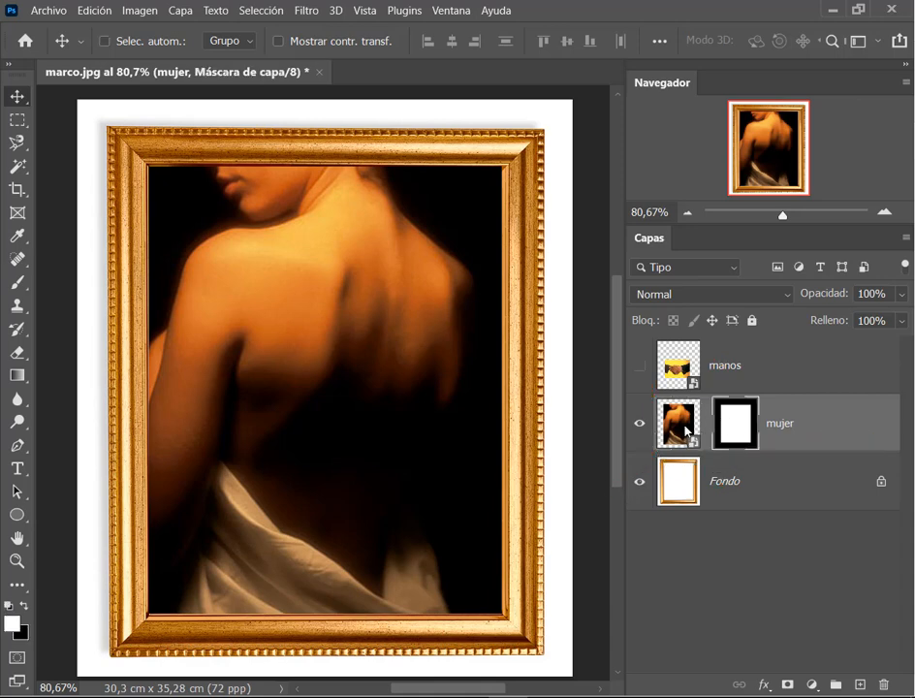
click(697, 427)
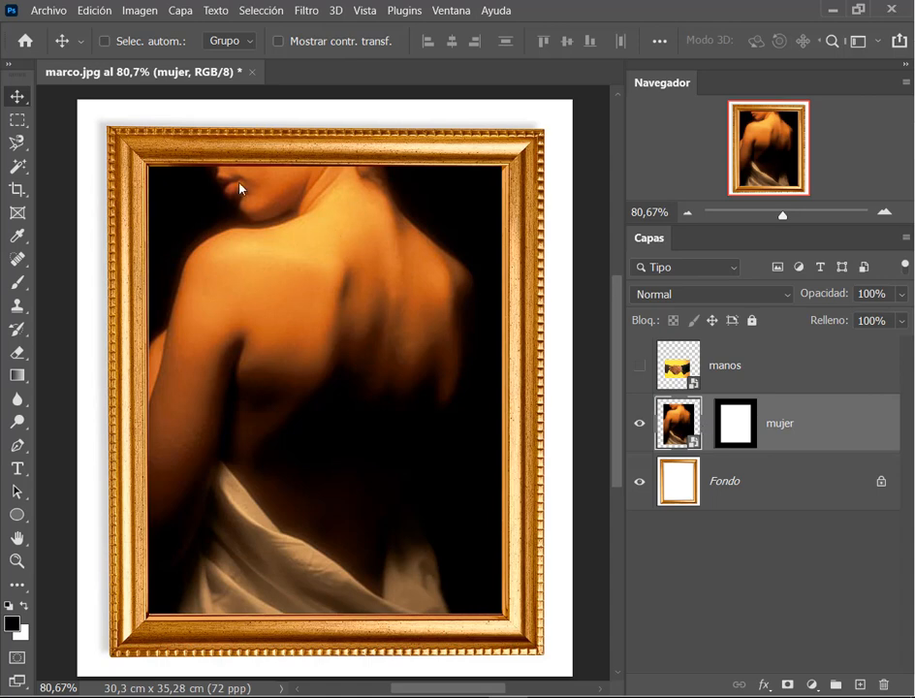
drag(283, 220, 235, 206)
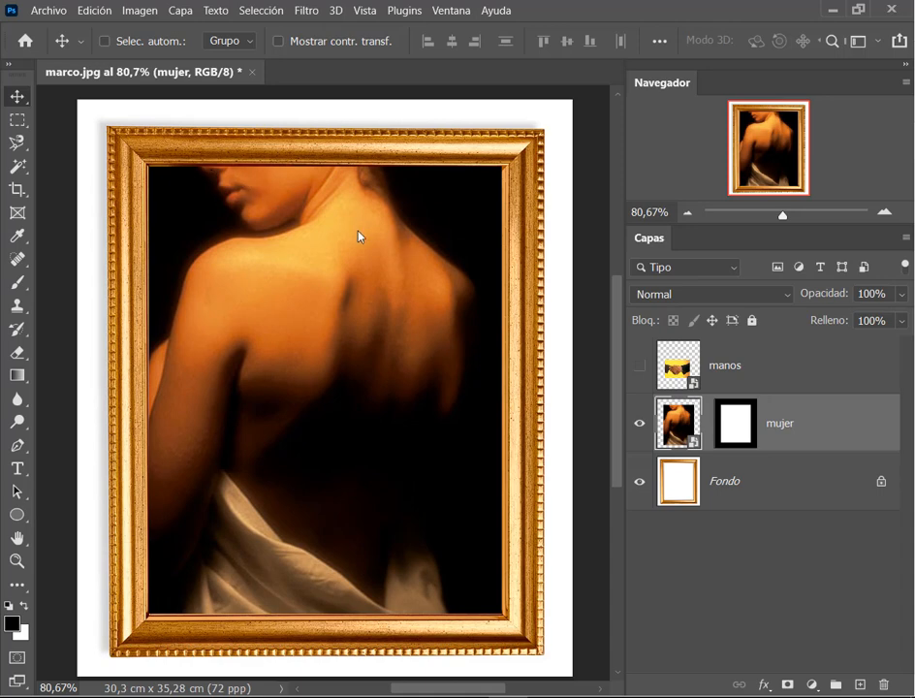
drag(358, 234, 339, 281)
Step: Try enlarging the mujer image to 1090,47% and shift it to different positions behind its unlinked mask
key(ctrl+t)
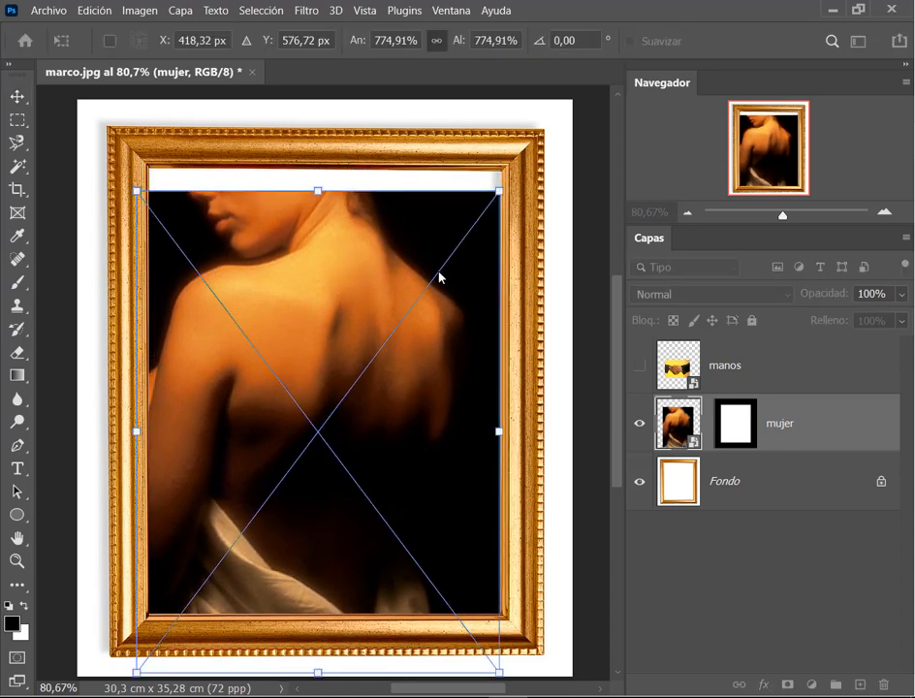
scroll(442, 312, down, 2)
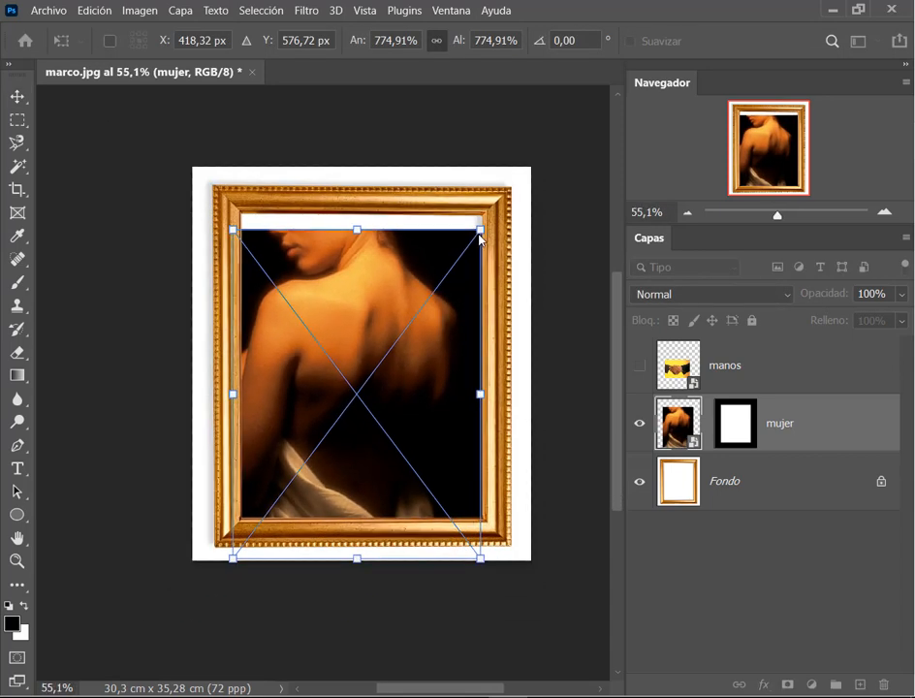
drag(480, 238, 595, 113)
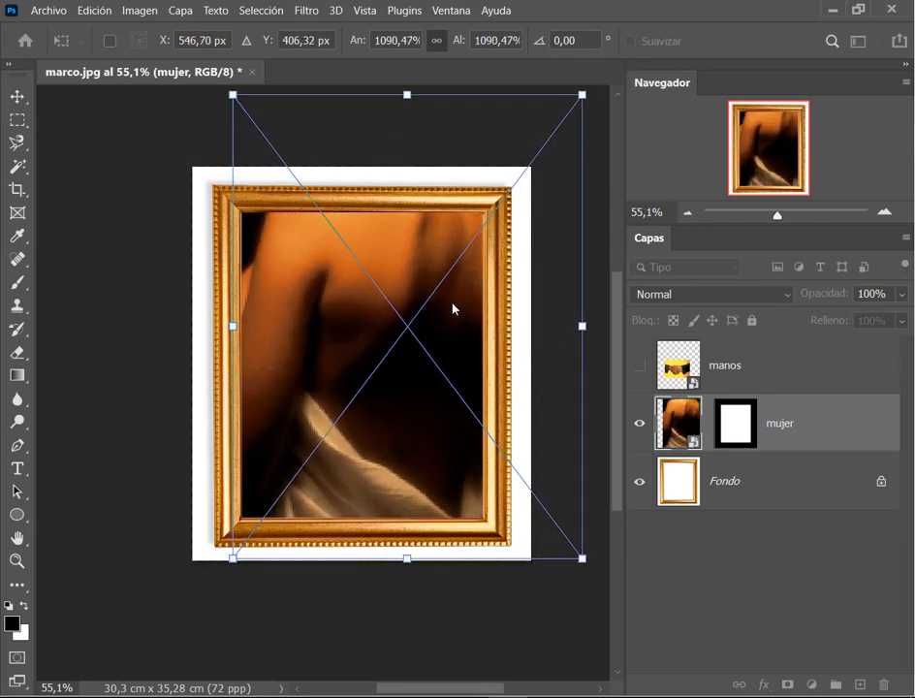
drag(453, 308, 443, 347)
key(Return)
mouse_move(415, 263)
mouse_down()
mouse_move(420, 314)
mouse_move(387, 270)
mouse_move(410, 283)
mouse_up()
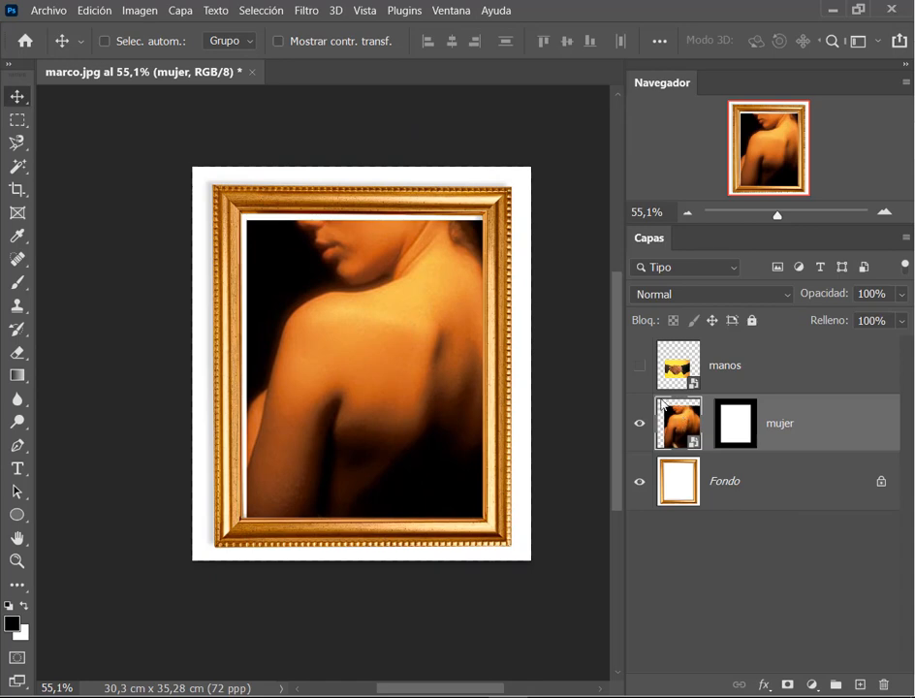
drag(451, 373, 378, 295)
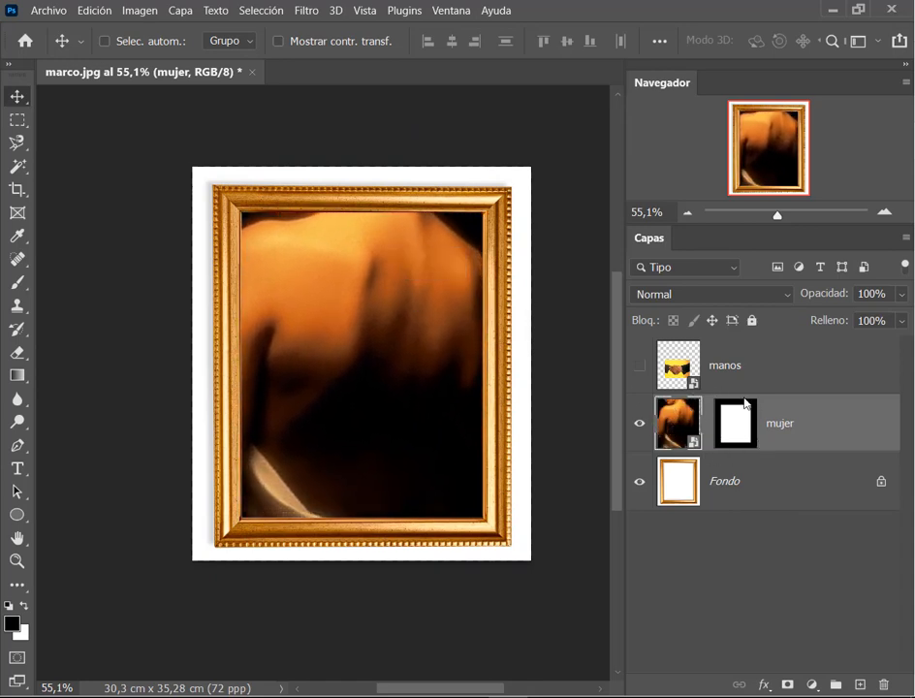
mouse_move(392, 356)
mouse_down()
mouse_move(387, 384)
mouse_move(369, 351)
mouse_move(349, 404)
mouse_move(400, 378)
mouse_move(374, 407)
mouse_move(395, 413)
mouse_move(376, 443)
mouse_move(417, 406)
mouse_move(378, 434)
mouse_move(376, 392)
mouse_move(373, 407)
mouse_up()
Step: Hide the Fondo layer, test moving the mujer image behind its fixed mask, and show Fondo again
click(639, 482)
key(ctrl)
drag(424, 534, 500, 540)
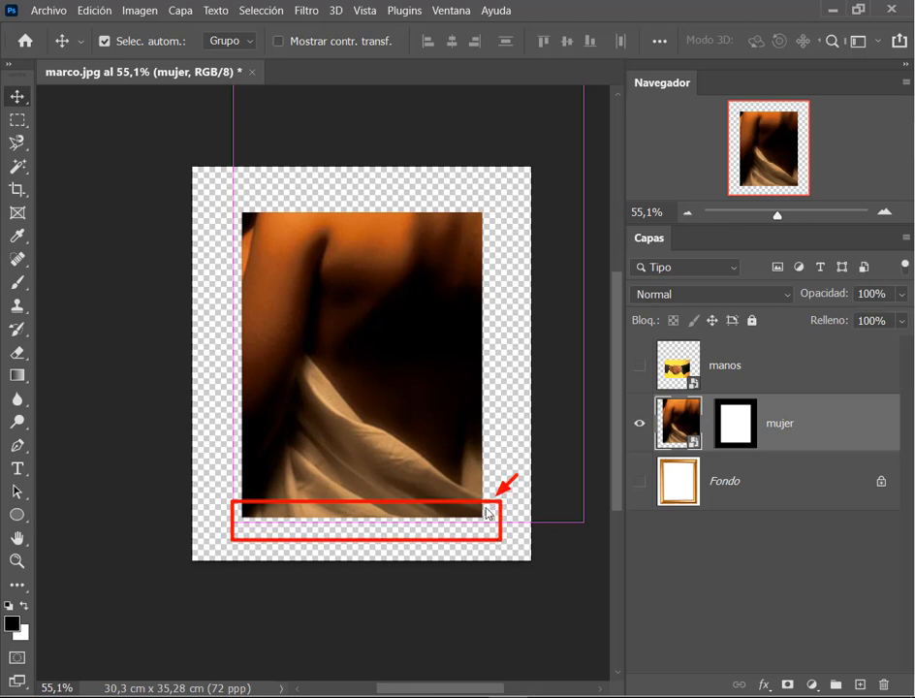
mouse_move(476, 461)
mouse_down()
mouse_move(474, 494)
mouse_move(461, 487)
mouse_move(454, 447)
mouse_move(453, 501)
mouse_up()
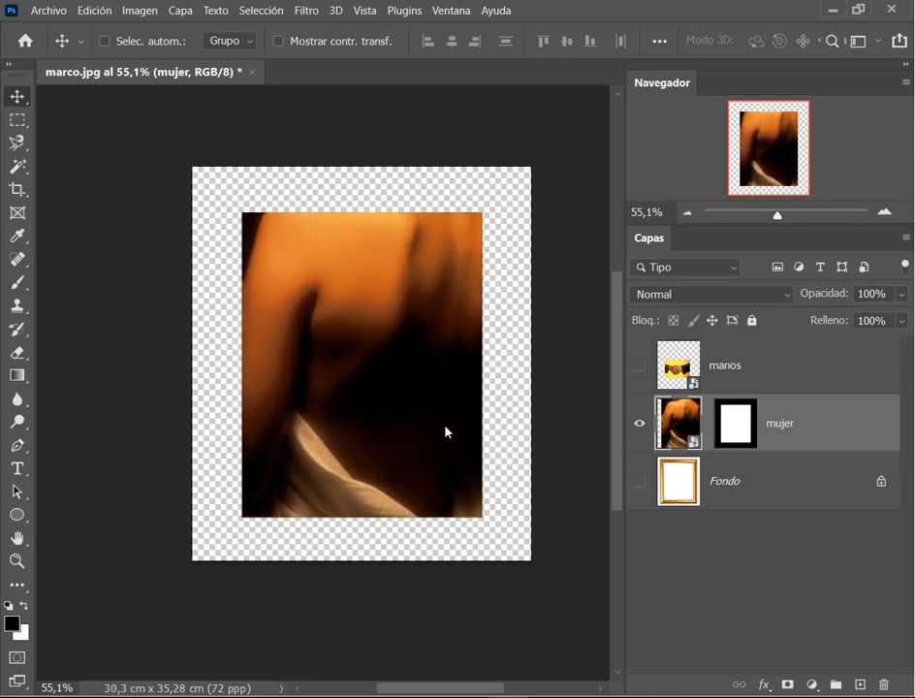
drag(446, 431, 384, 380)
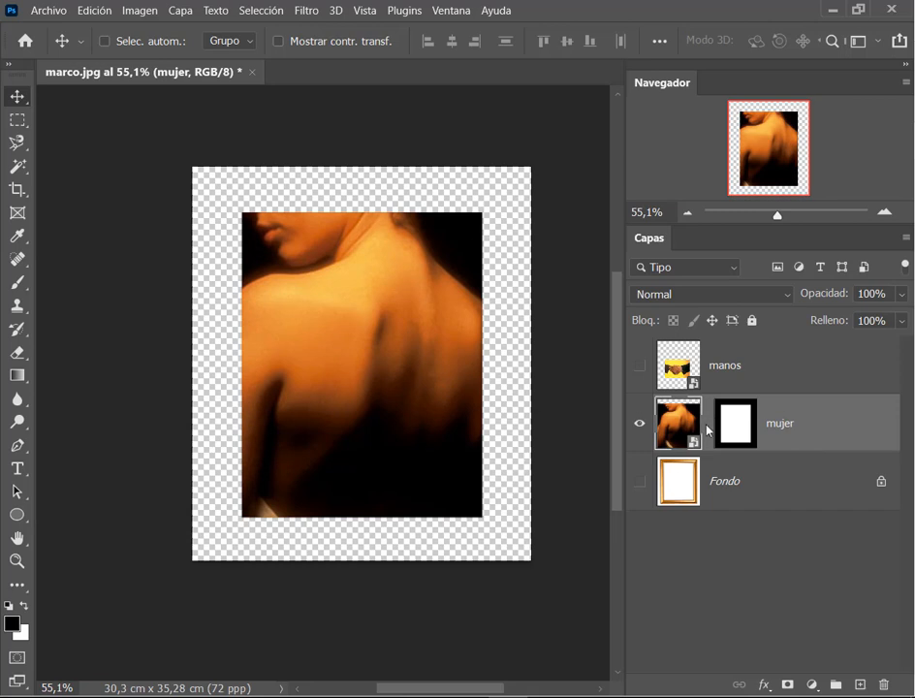
click(641, 481)
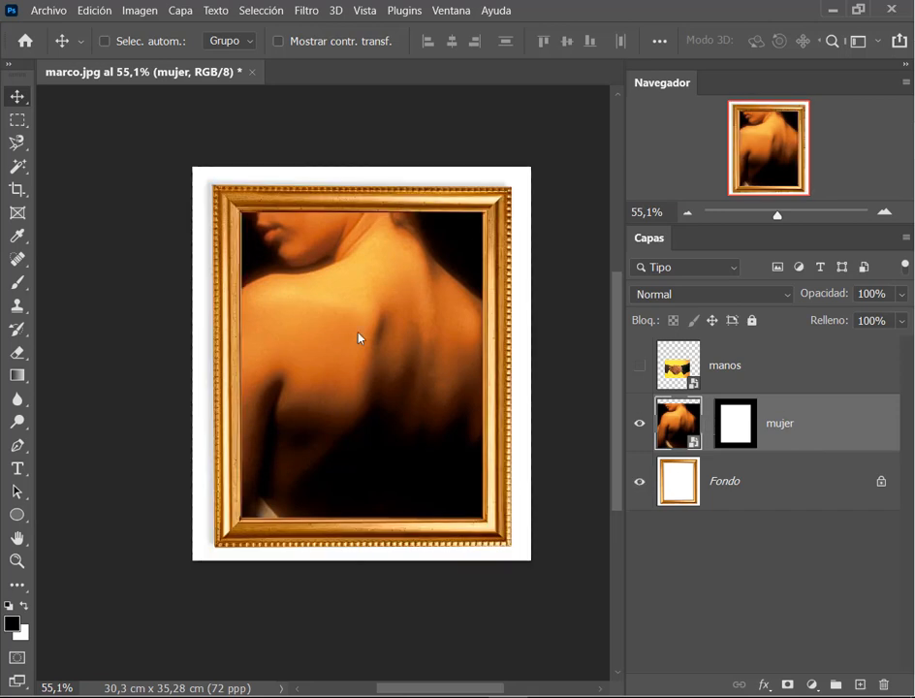
Step: Try moving the mujer image with its mask relinked, undo the move and unlink the mask again
click(708, 424)
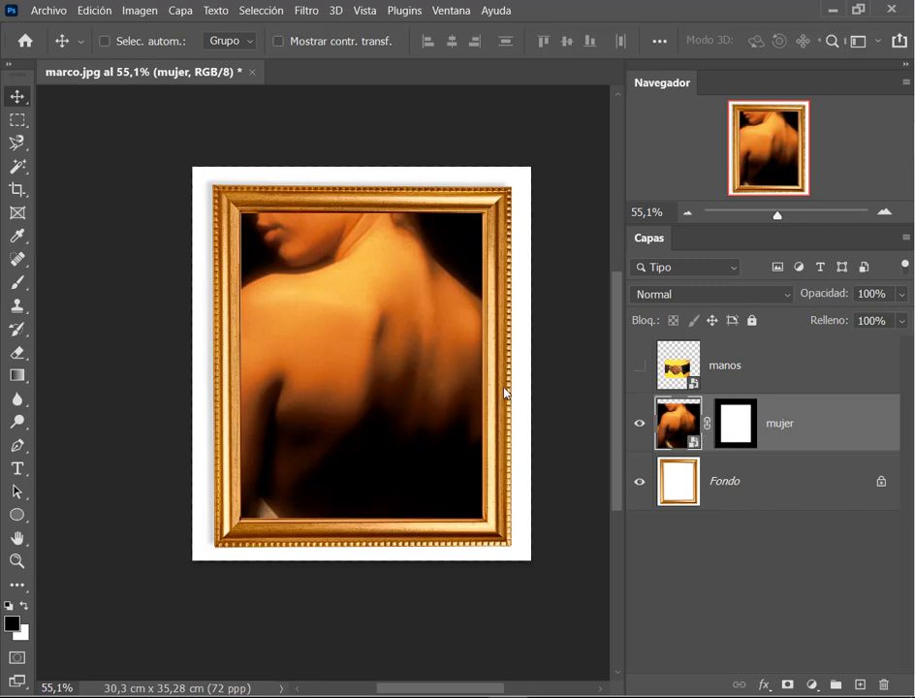
drag(455, 363, 288, 350)
key(ctrl+z)
click(707, 427)
Step: Scale the mujer image to 785,17% and position it to fill the frame's opening
drag(332, 339, 387, 357)
key(ctrl+t)
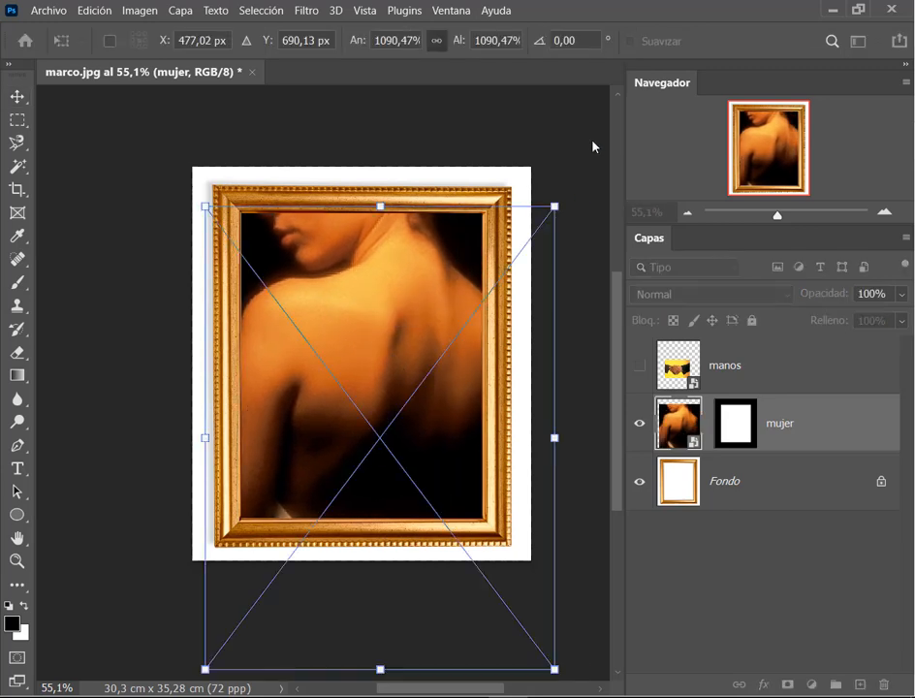
drag(553, 669, 486, 579)
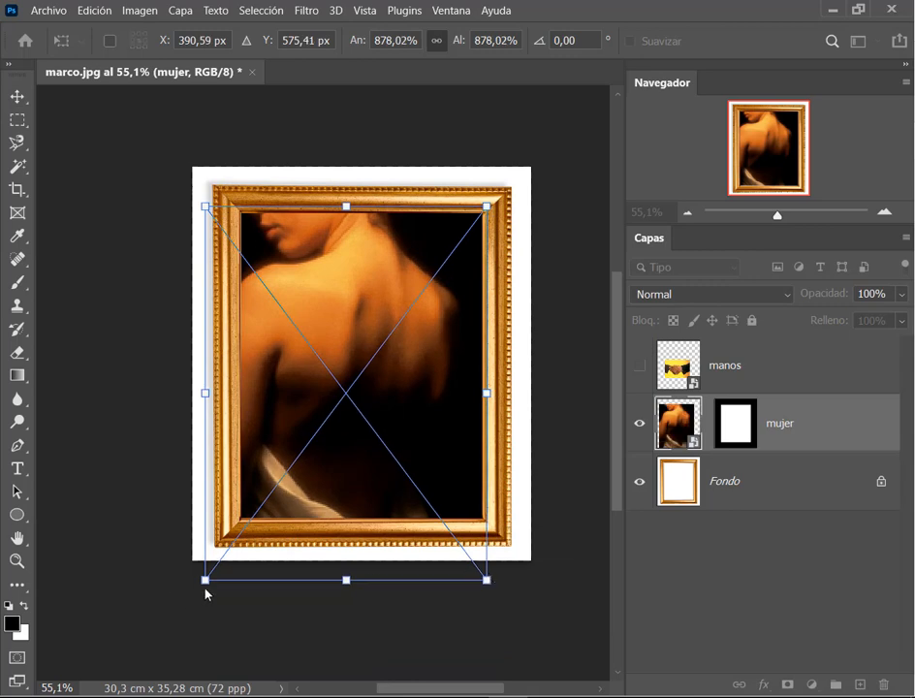
drag(205, 589, 237, 545)
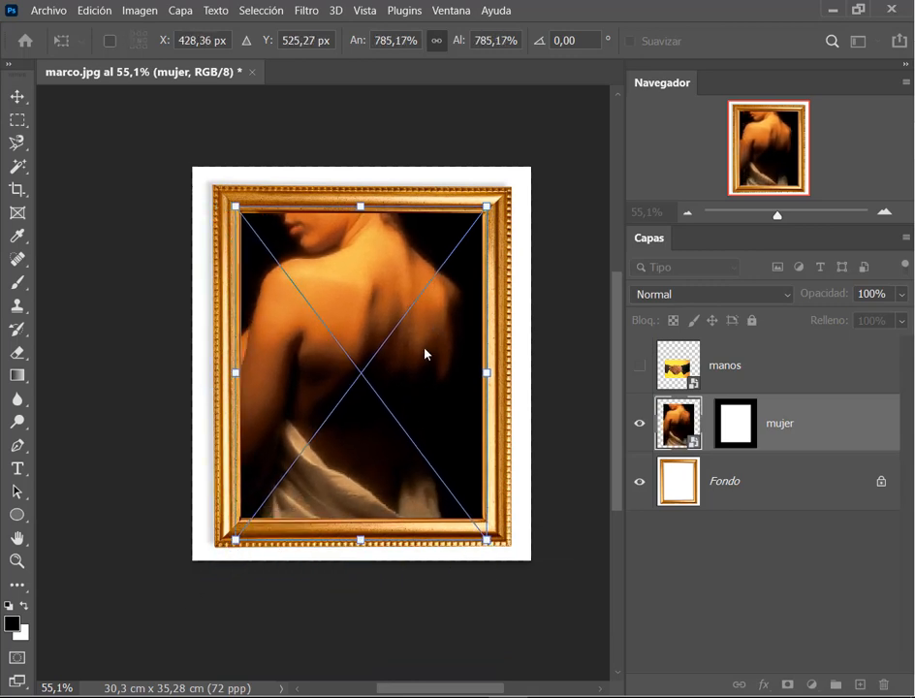
key(Return)
drag(424, 353, 425, 361)
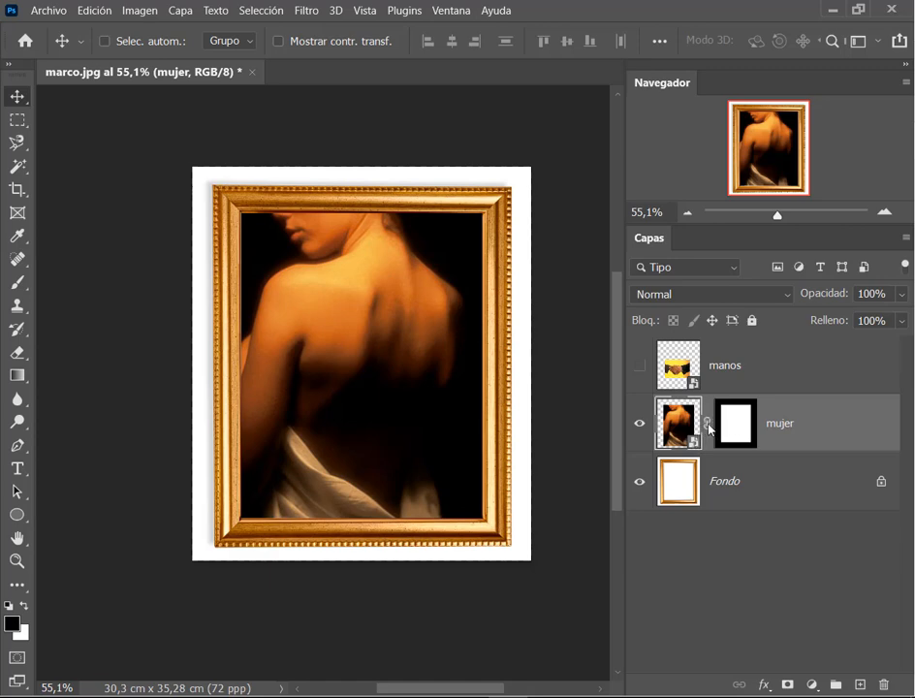
Step: Try moving the manos and mujer layers together with mujer's mask unlinked, undo the move and relink the mask
click(707, 426)
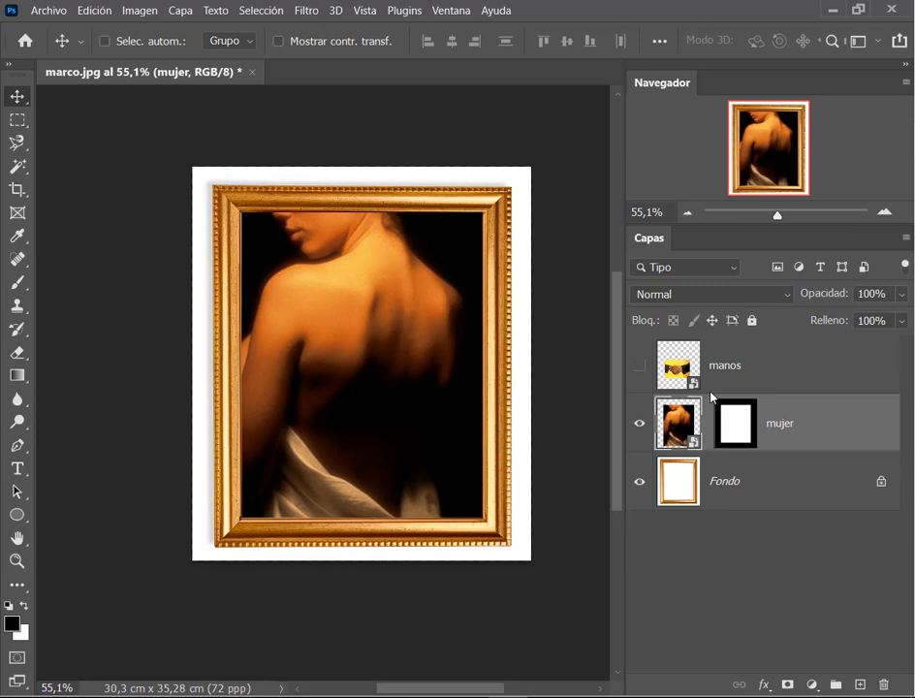
click(710, 425)
click(708, 360)
shift+click(766, 423)
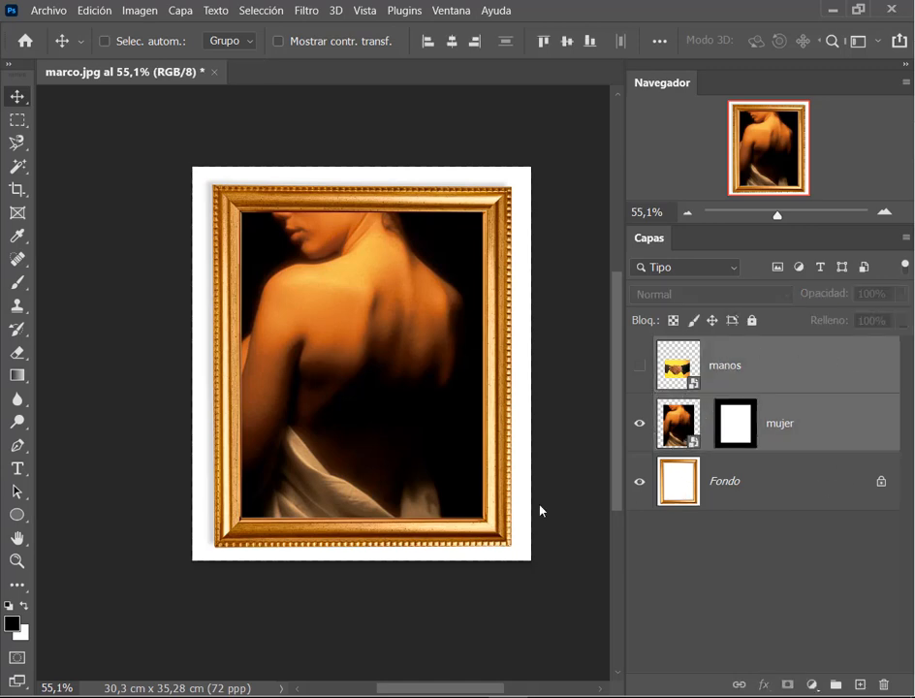
drag(426, 436, 249, 290)
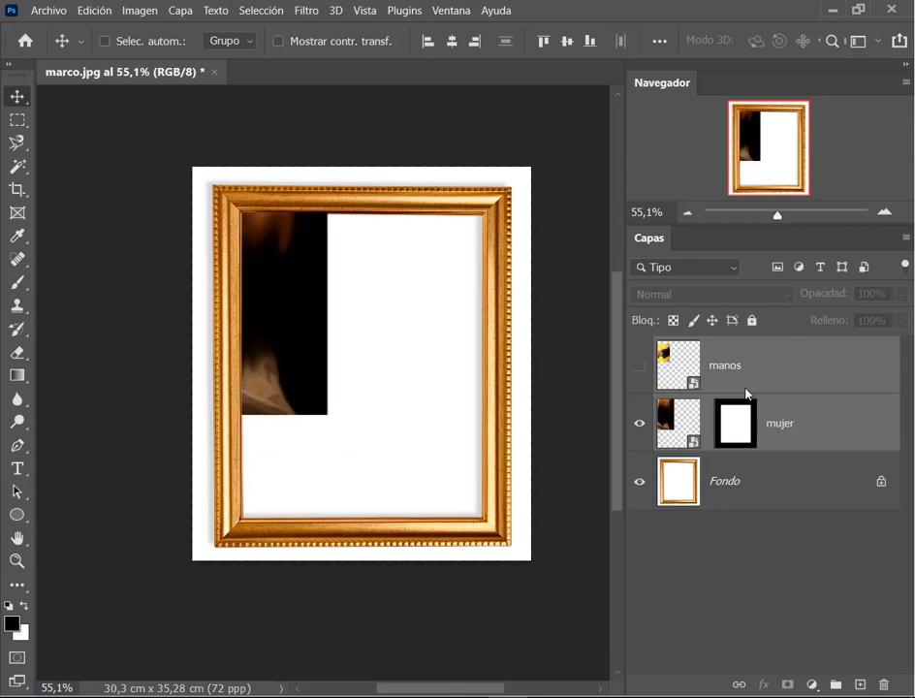
key(ctrl)
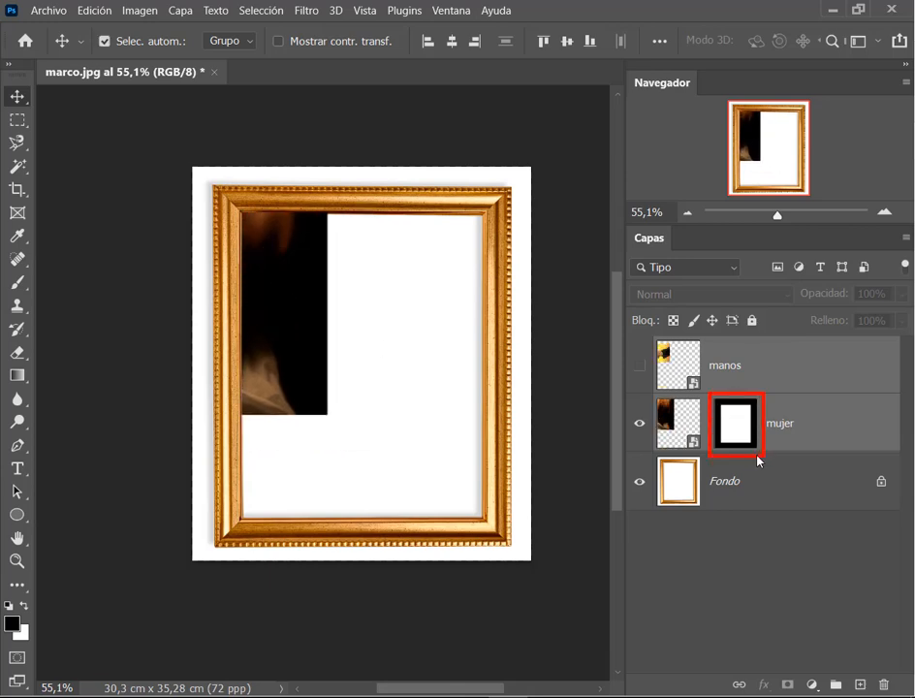
key(ctrl+z)
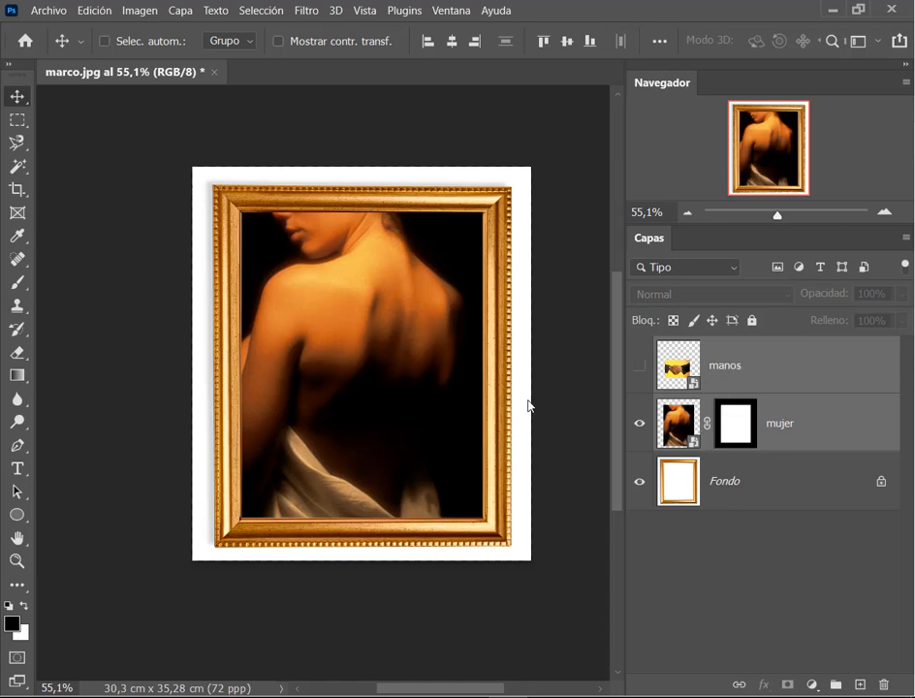
Step: Try moving the manos and mujer layers with the mask linked, restore their positions and select only Fondo
drag(418, 380, 284, 339)
click(740, 373)
click(782, 494)
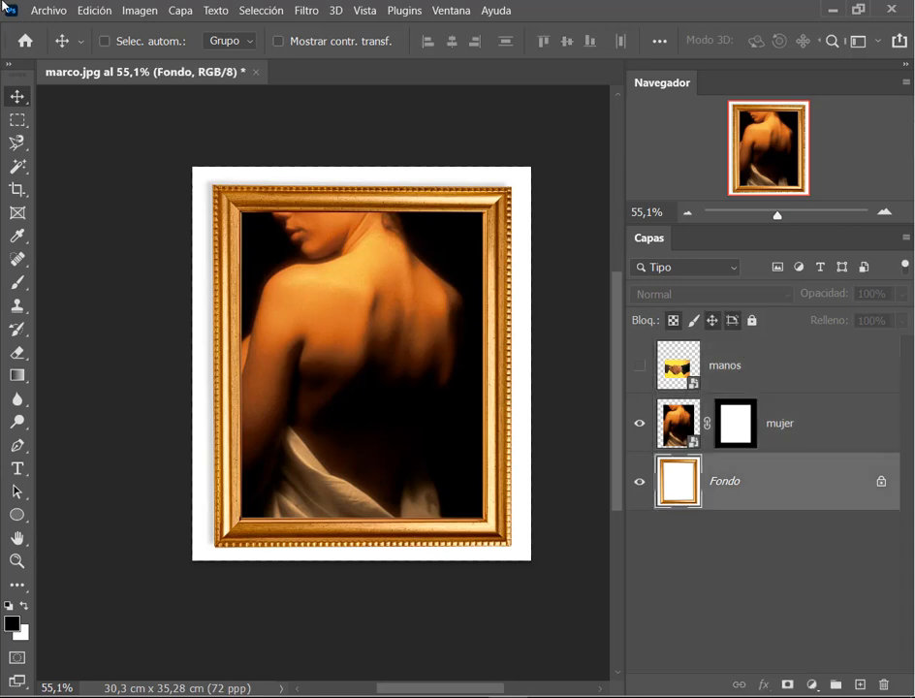
Step: Save the document as marco.psd in Escritorio > Photoshop > Sábado > Mujer y guitarra, with maximized compatibility
click(58, 14)
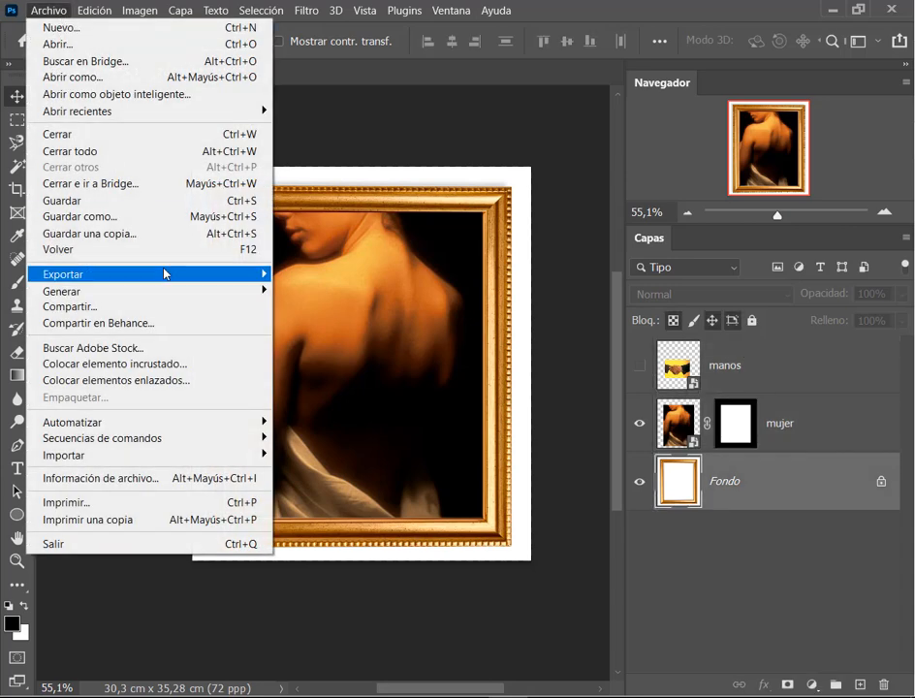
click(142, 220)
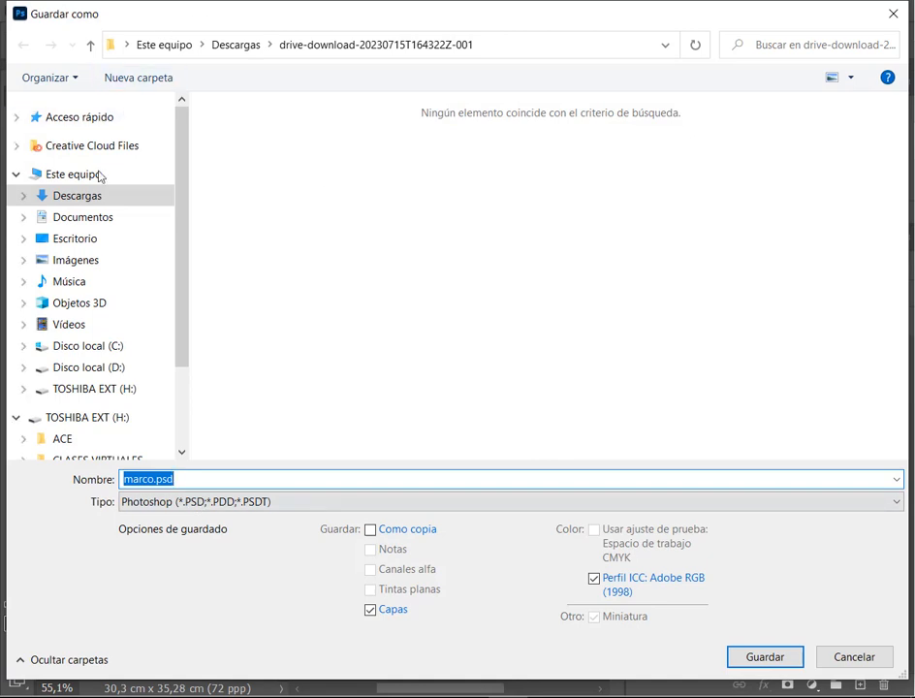
click(83, 240)
double_click(839, 179)
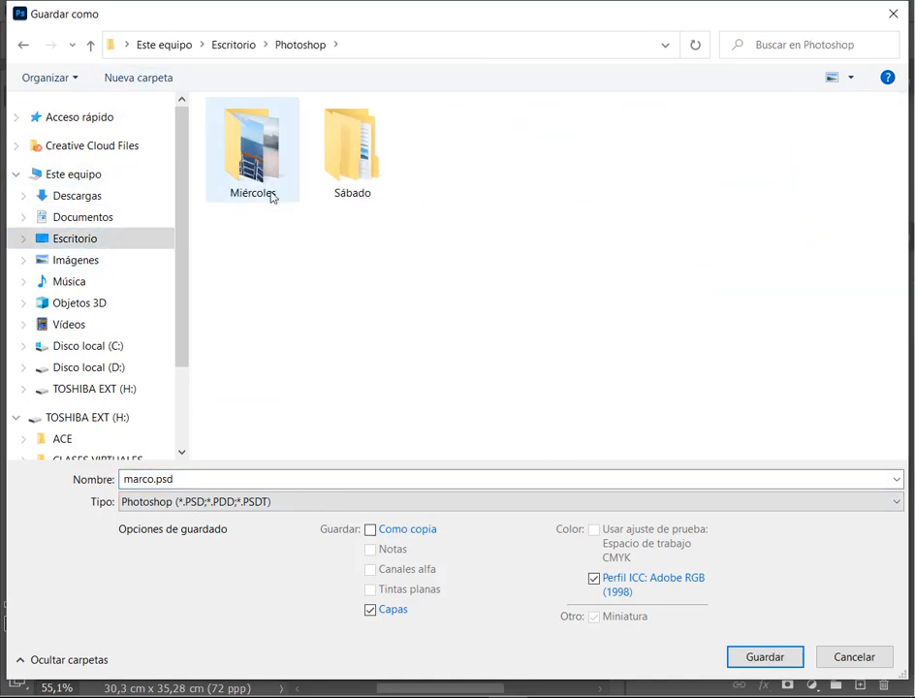
double_click(347, 153)
double_click(291, 132)
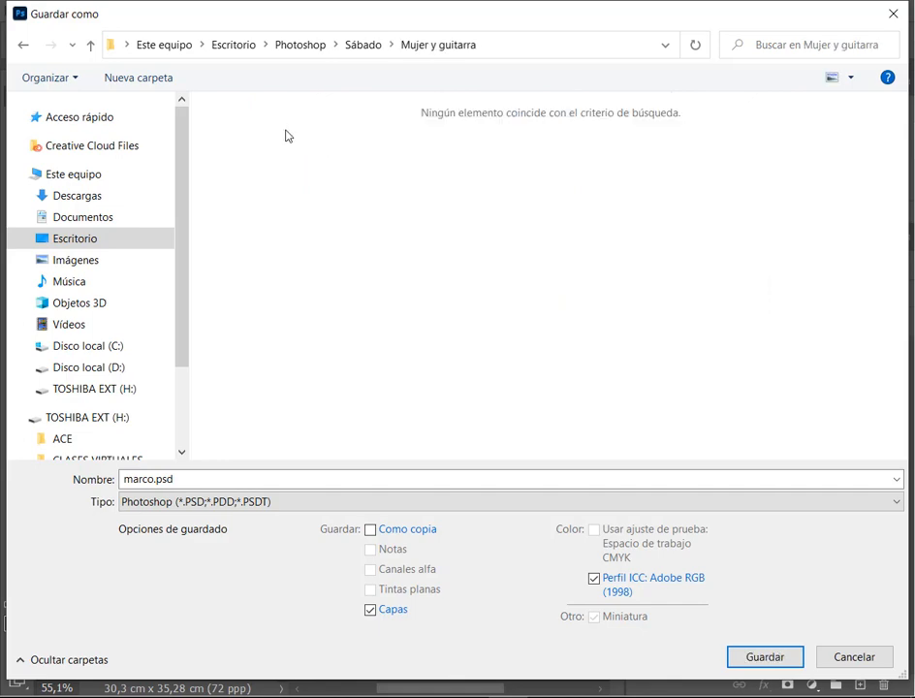
click(787, 659)
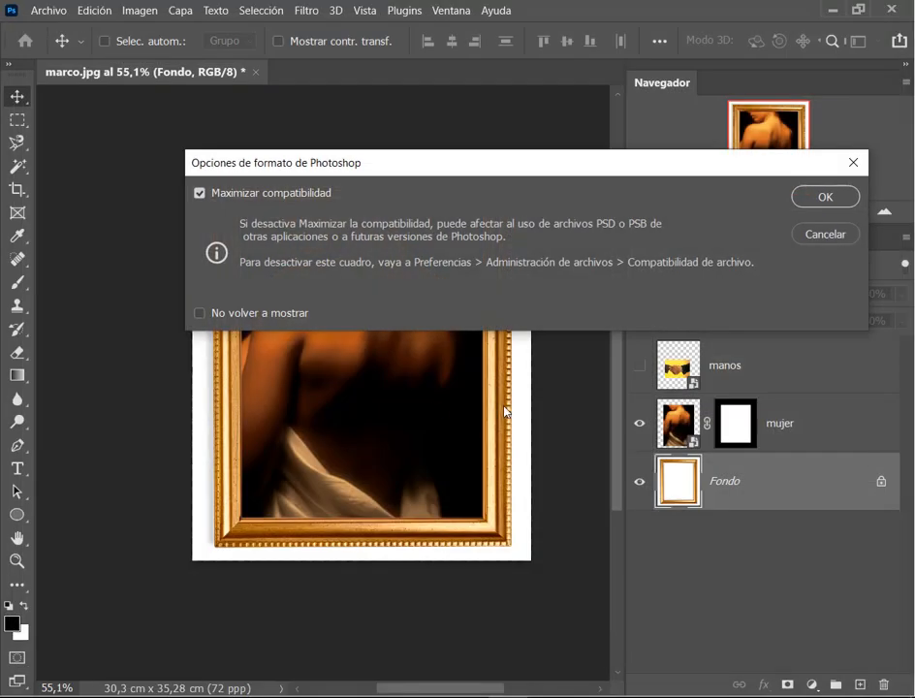
click(821, 196)
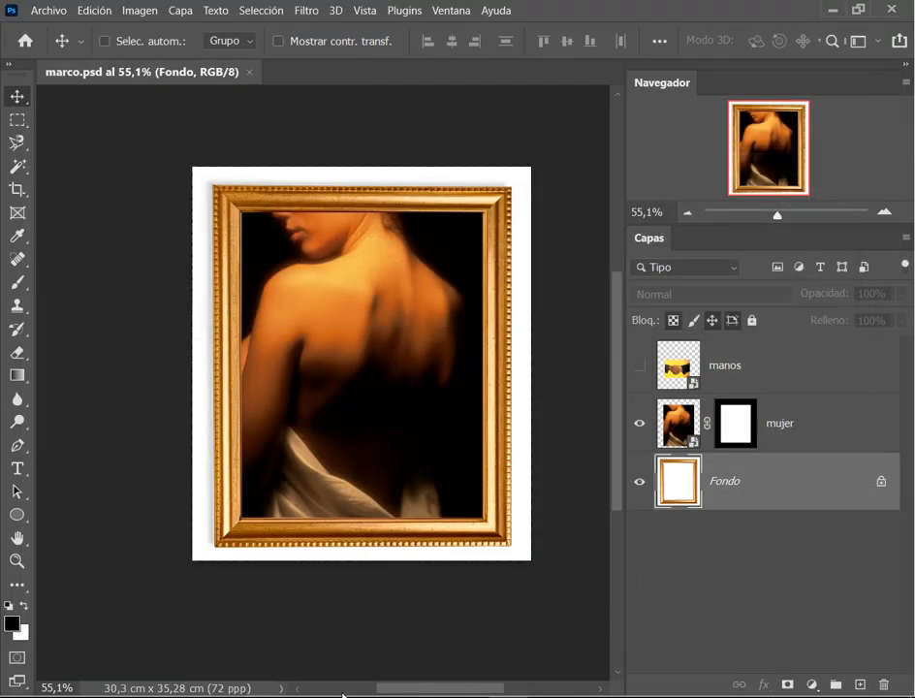
Step: Switch to the Google Meet call to read its messages, and return to the marco.psd document in Photoshop
click(170, 653)
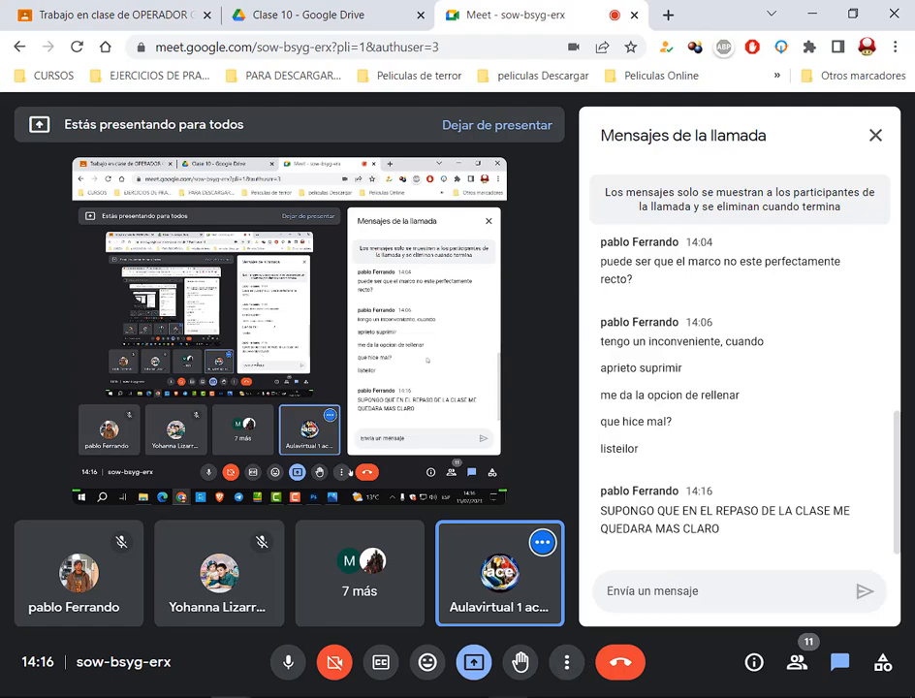
click(512, 697)
click(512, 697)
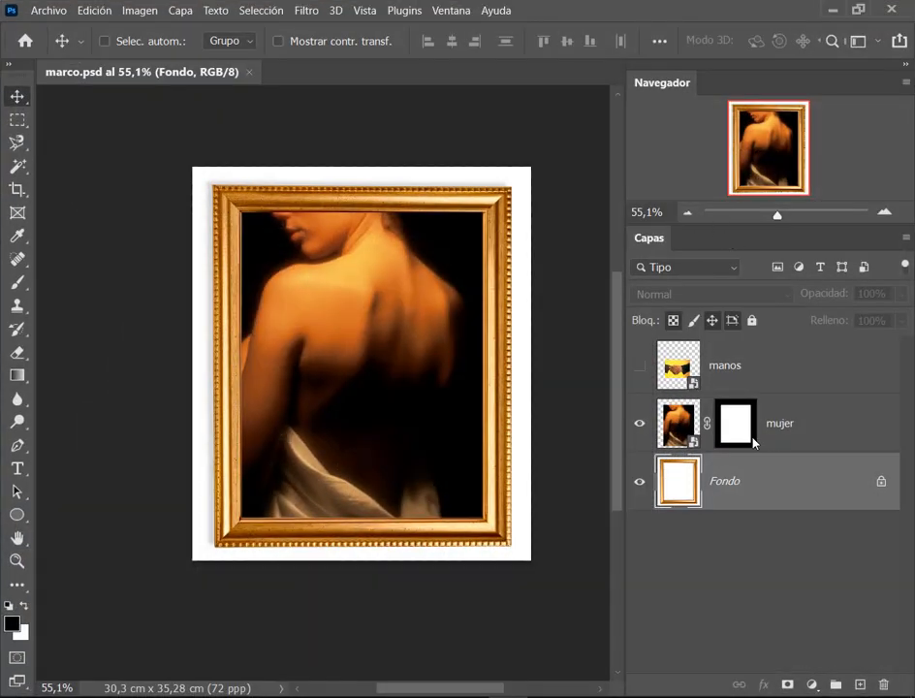
Step: Hide the Fondo layer and delete the mujer layer's mask
click(725, 421)
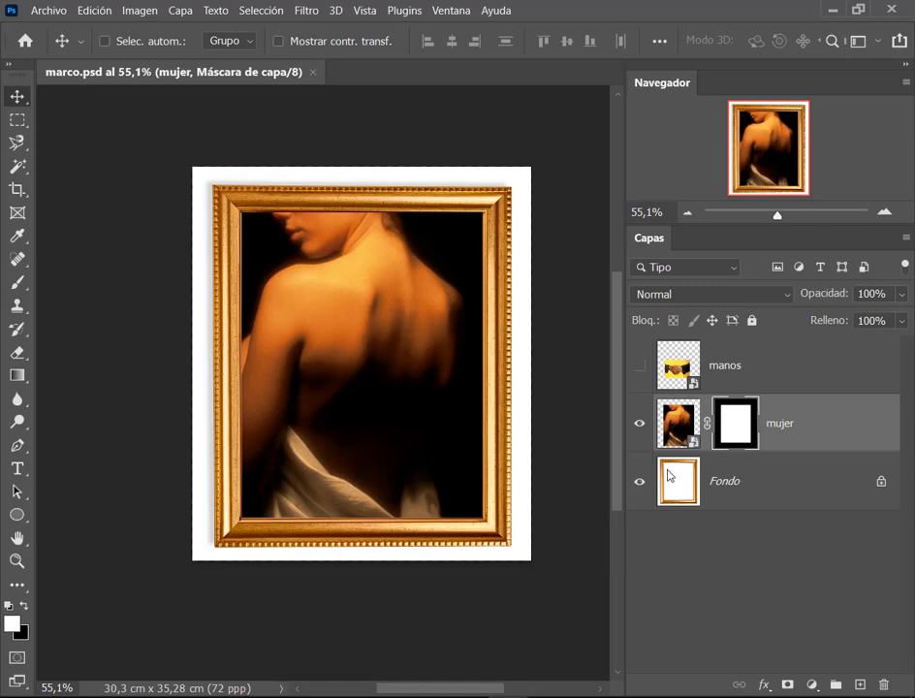
click(638, 482)
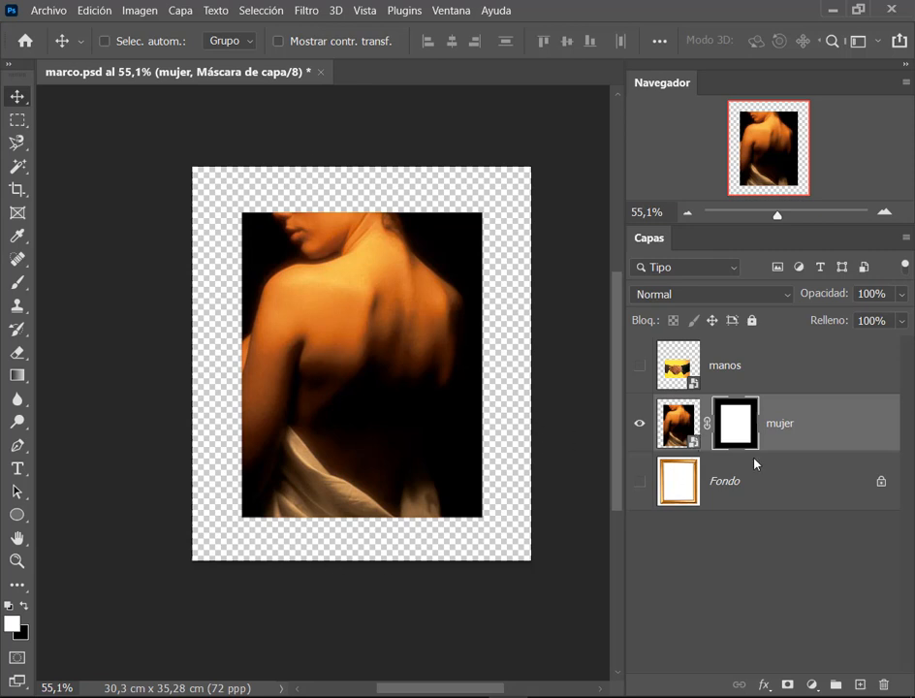
drag(741, 432, 884, 686)
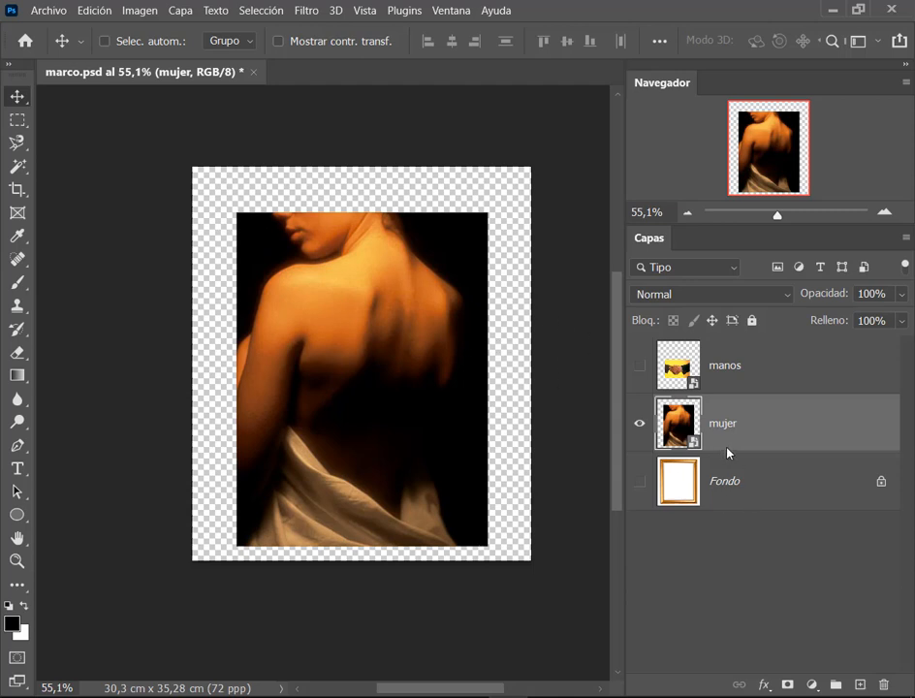
Step: Undo the deletion of the mujer layer's mask
key(ctrl+z)
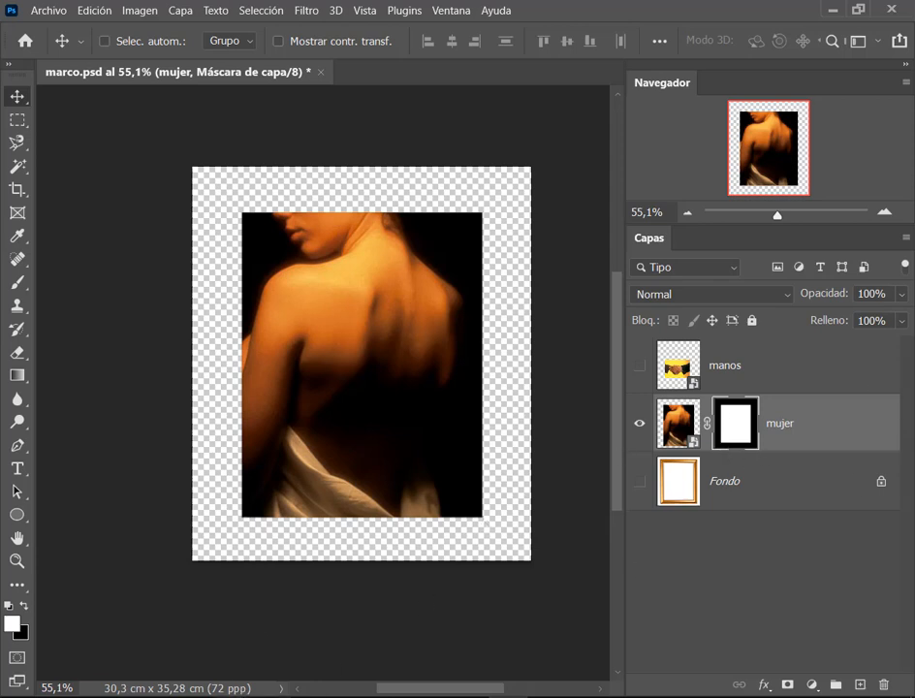
Step: Check the Google Meet call and the Collage.jpg reference image, and return to marco.psd in Photoshop
click(92, 620)
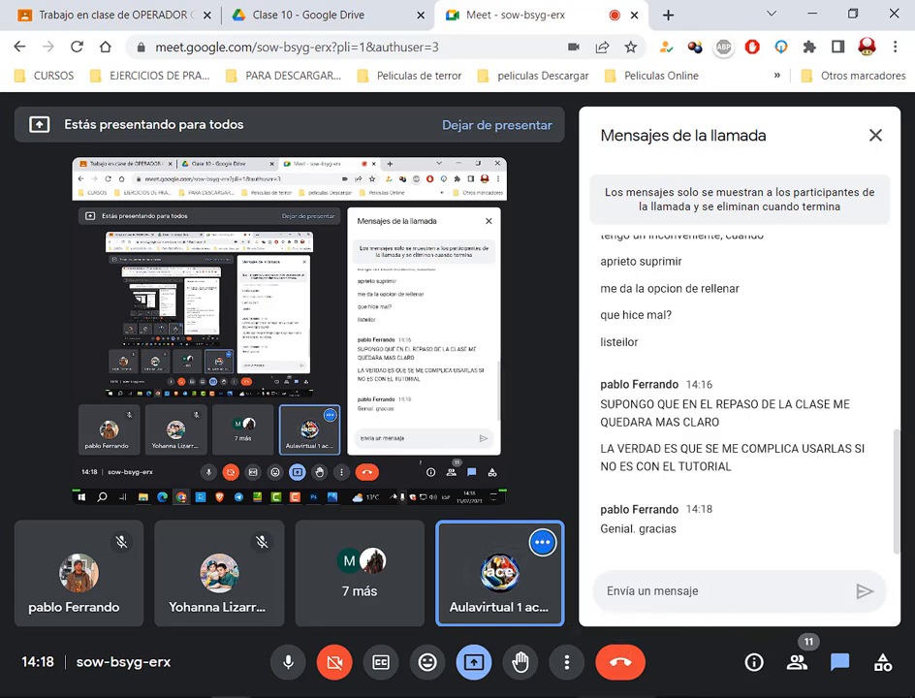
click(548, 697)
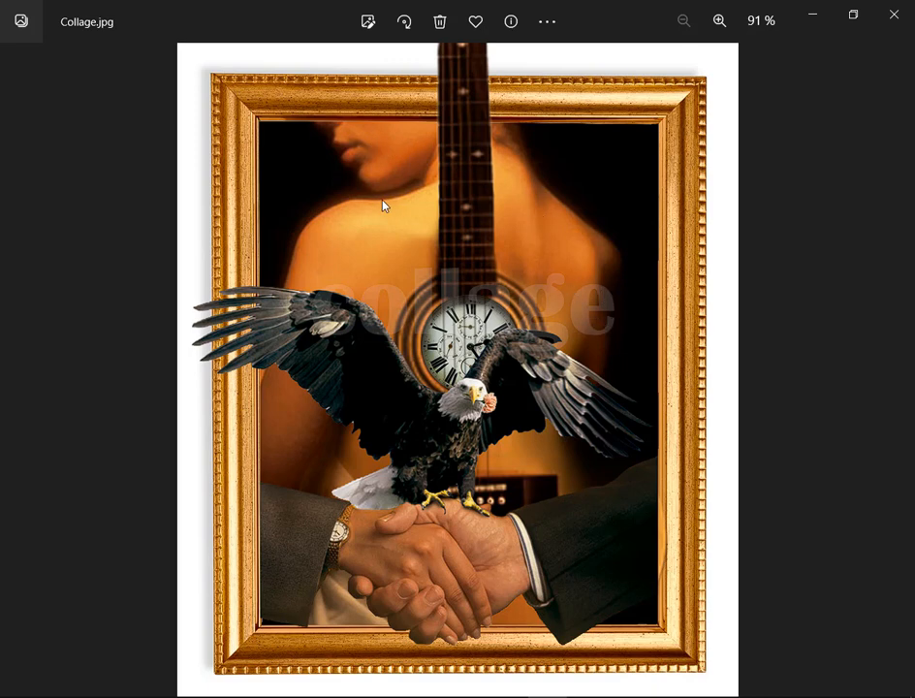
click(550, 696)
click(507, 697)
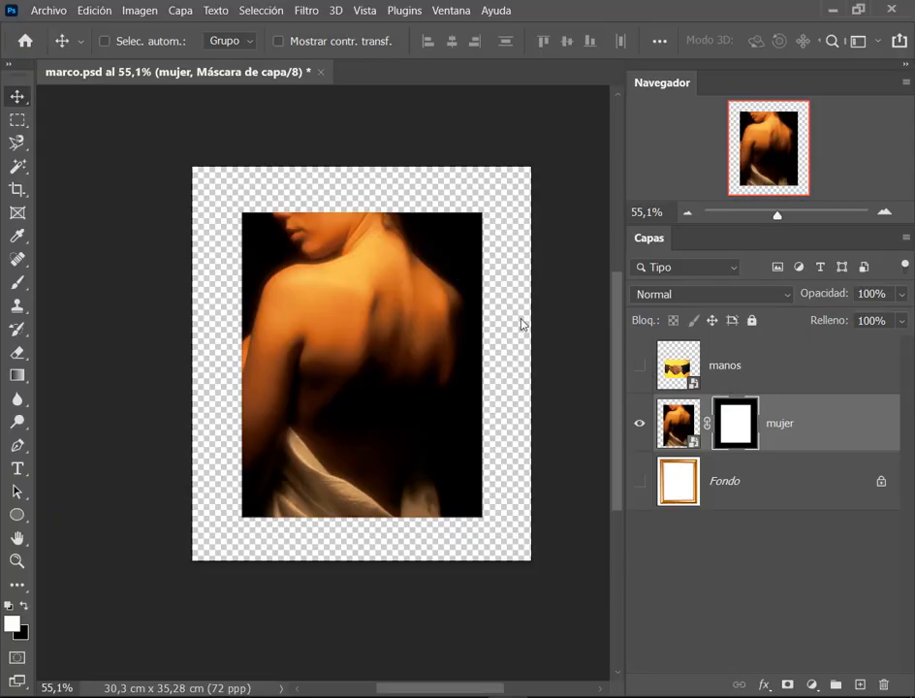
Step: Show the Fondo layer and place 03.JPG as an embedded element above the mujer layer
click(638, 481)
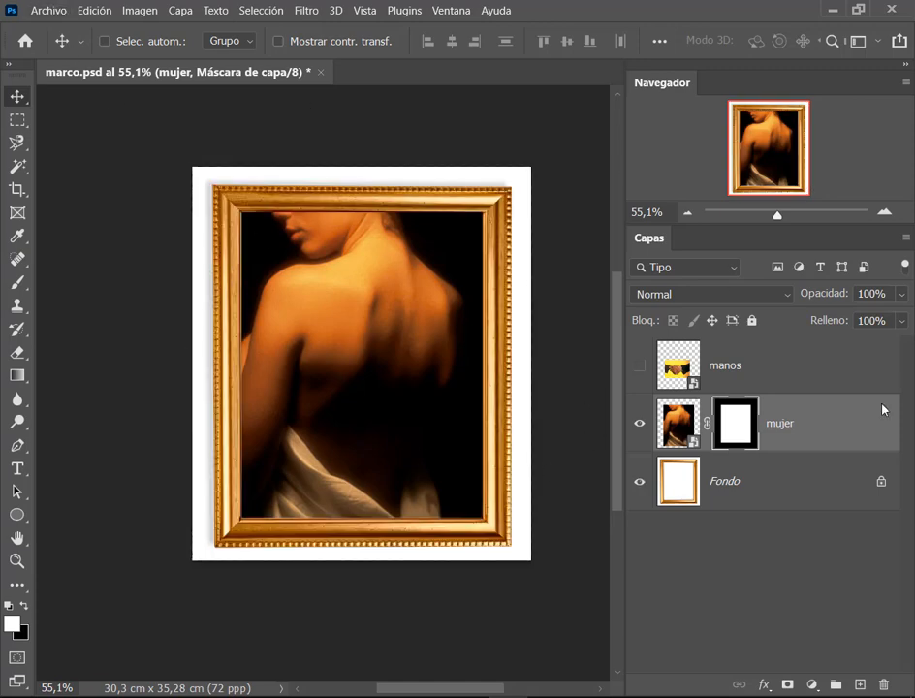
click(43, 9)
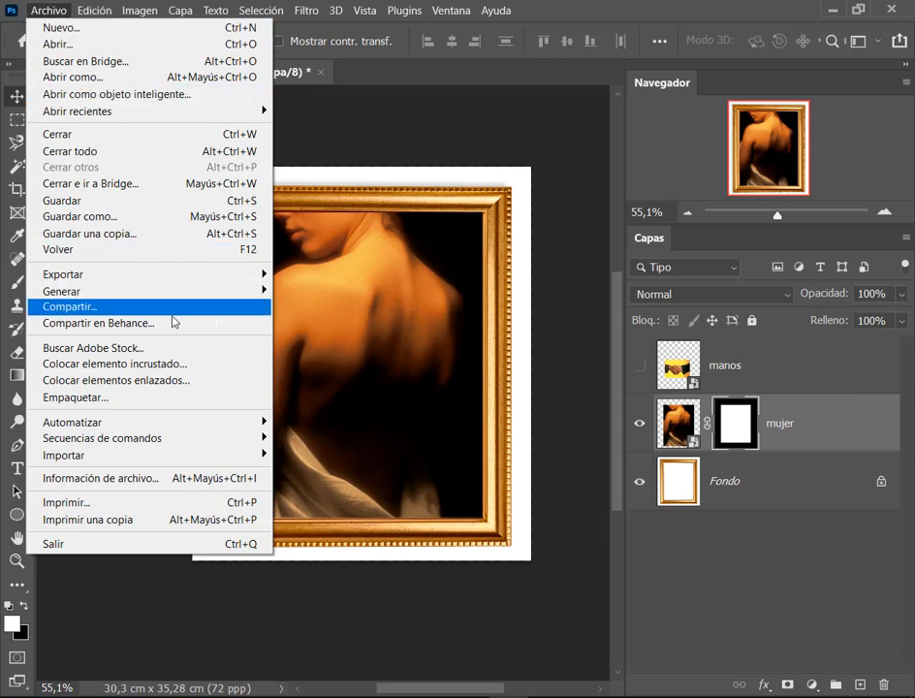
click(176, 364)
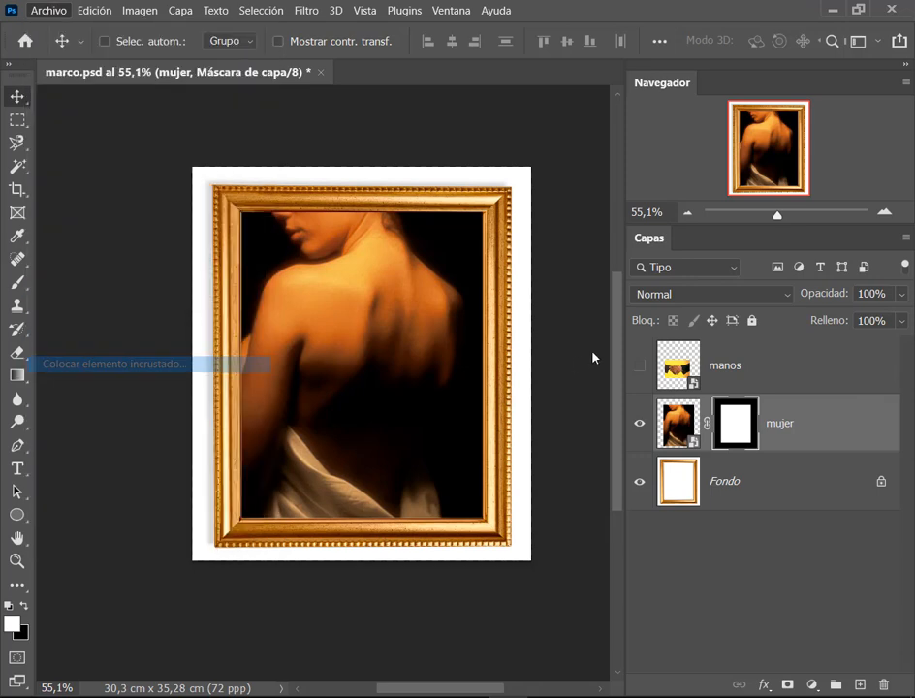
click(475, 184)
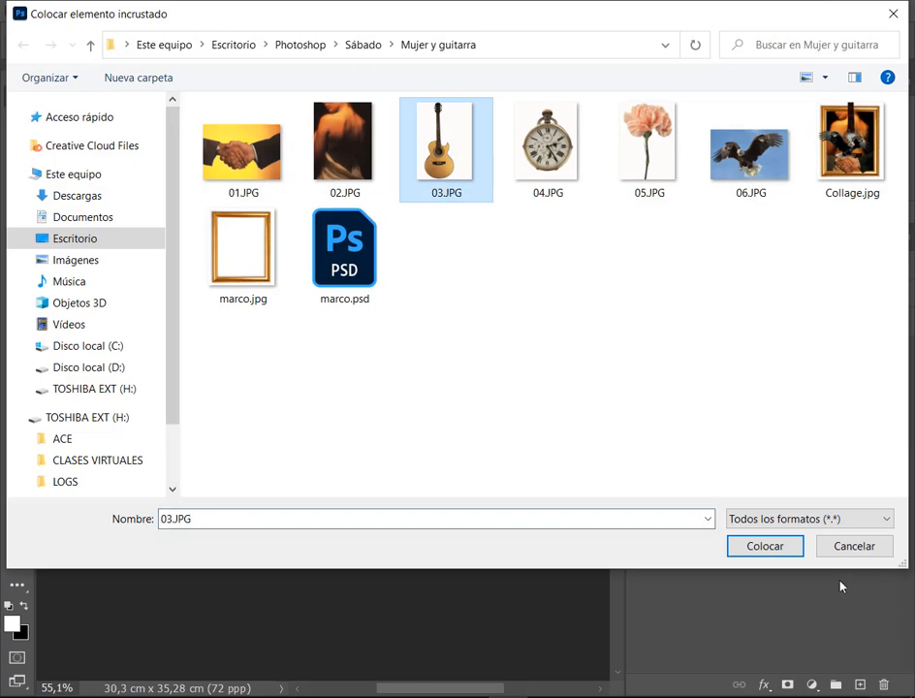
click(793, 547)
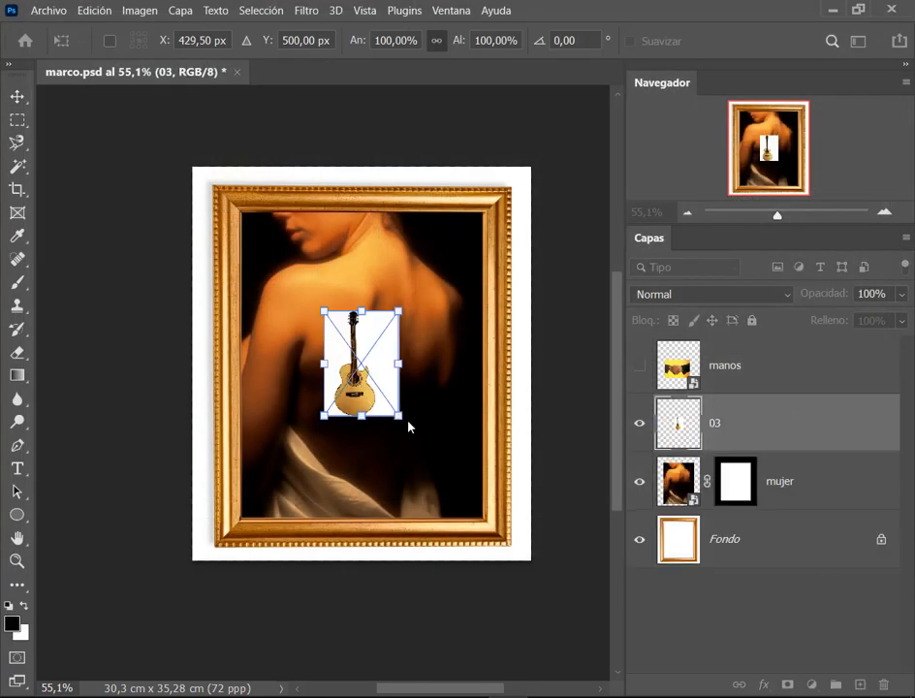
Step: Enlarge the placed guitar image to about the full canvas height and shift it slightly up and right
drag(400, 423, 517, 572)
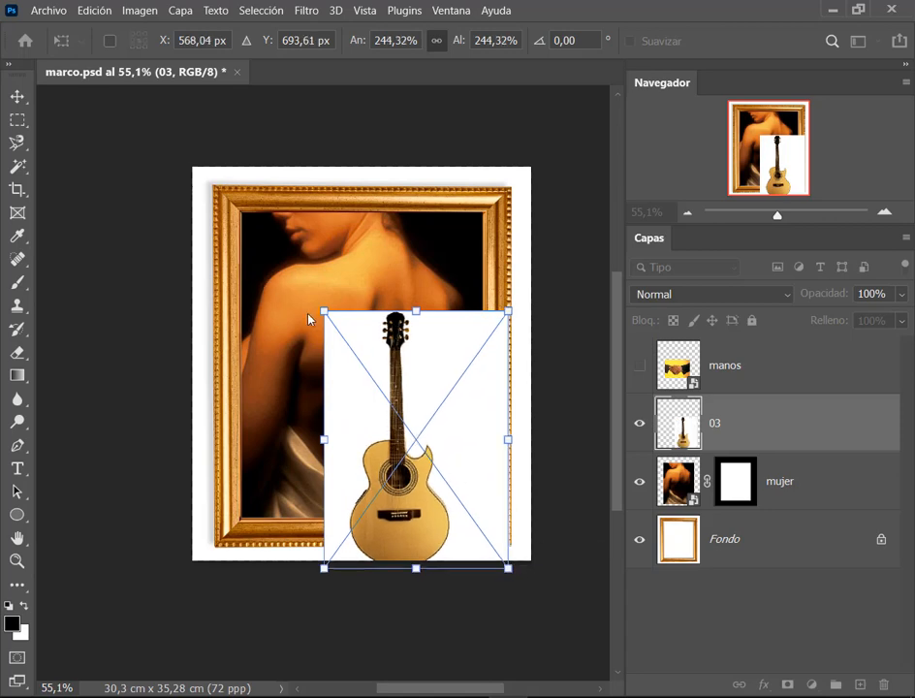
drag(324, 318, 206, 183)
key(Return)
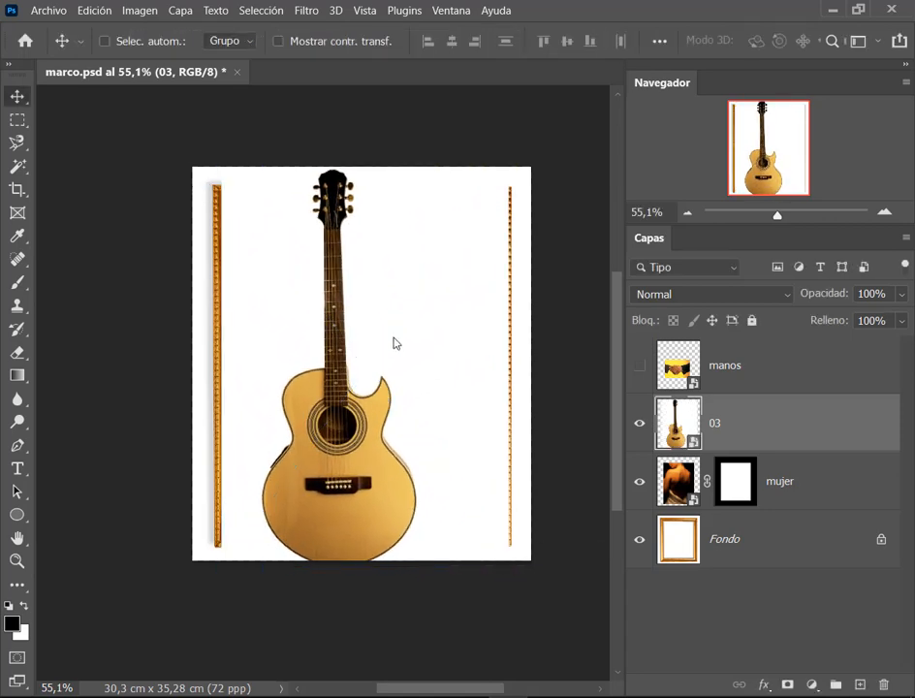
drag(394, 343, 412, 334)
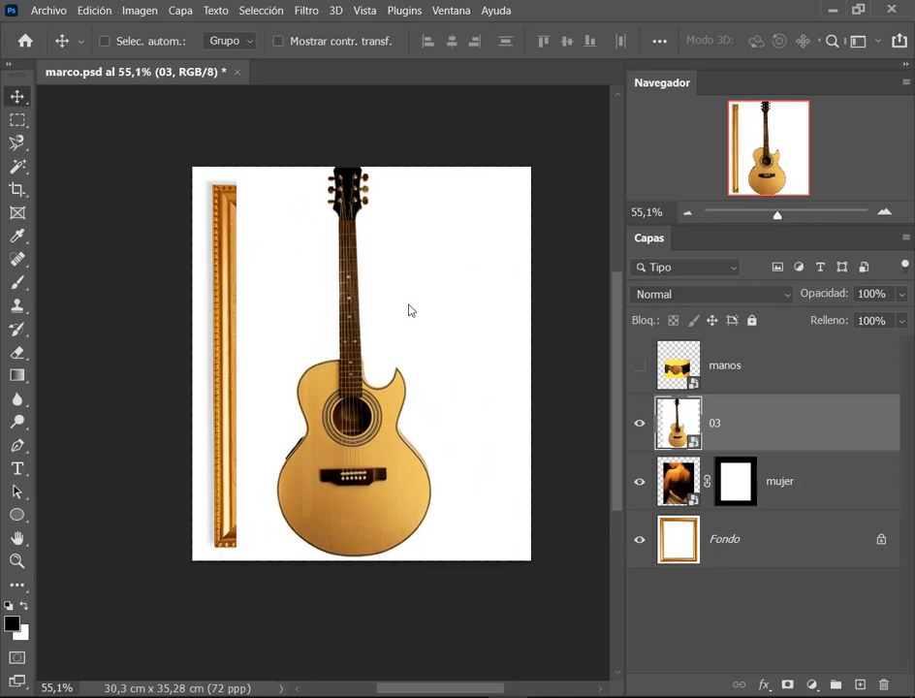
Step: Hide the mujer and Fondo layers and scale the 03 guitar layer to about 367%
drag(623, 469, 659, 556)
click(638, 480)
click(639, 539)
drag(477, 421, 471, 422)
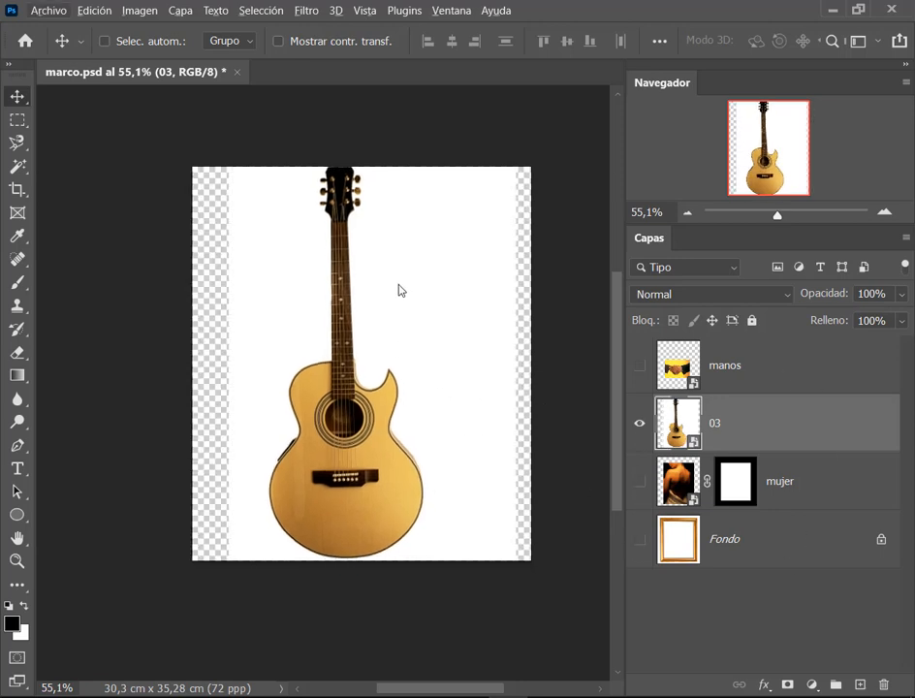
key(ctrl+t)
drag(515, 159, 504, 173)
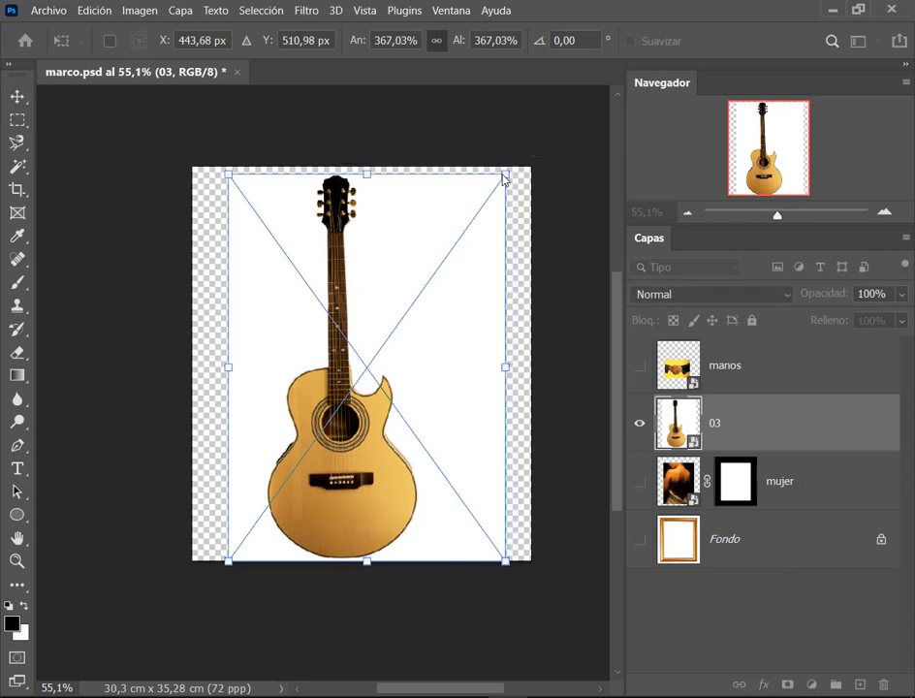
key(Return)
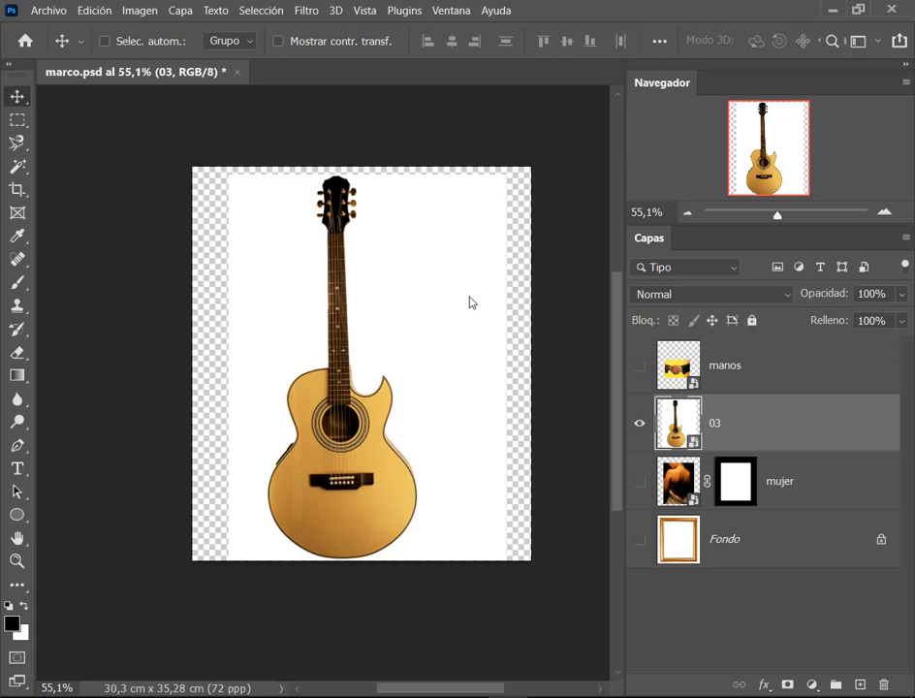
key(ctrl)
mouse_move(299, 558)
mouse_down()
mouse_move(269, 524)
mouse_move(265, 482)
mouse_move(287, 439)
mouse_move(279, 395)
mouse_move(287, 371)
mouse_move(312, 348)
mouse_move(317, 197)
mouse_move(344, 179)
mouse_move(365, 212)
mouse_move(368, 372)
mouse_move(382, 370)
mouse_move(401, 411)
mouse_move(421, 537)
mouse_move(397, 556)
mouse_move(302, 565)
mouse_up()
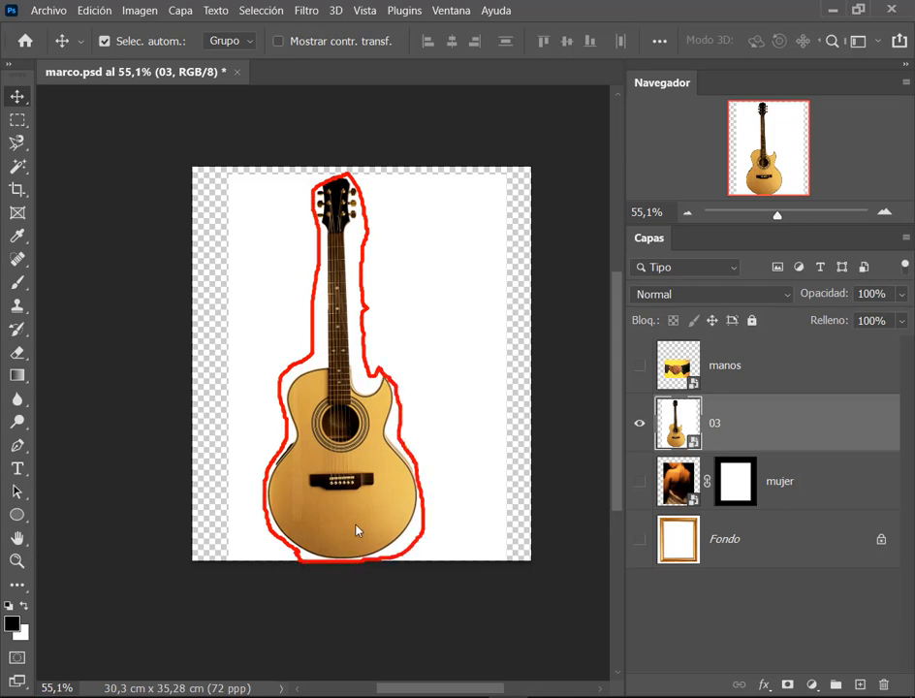
key(Escape)
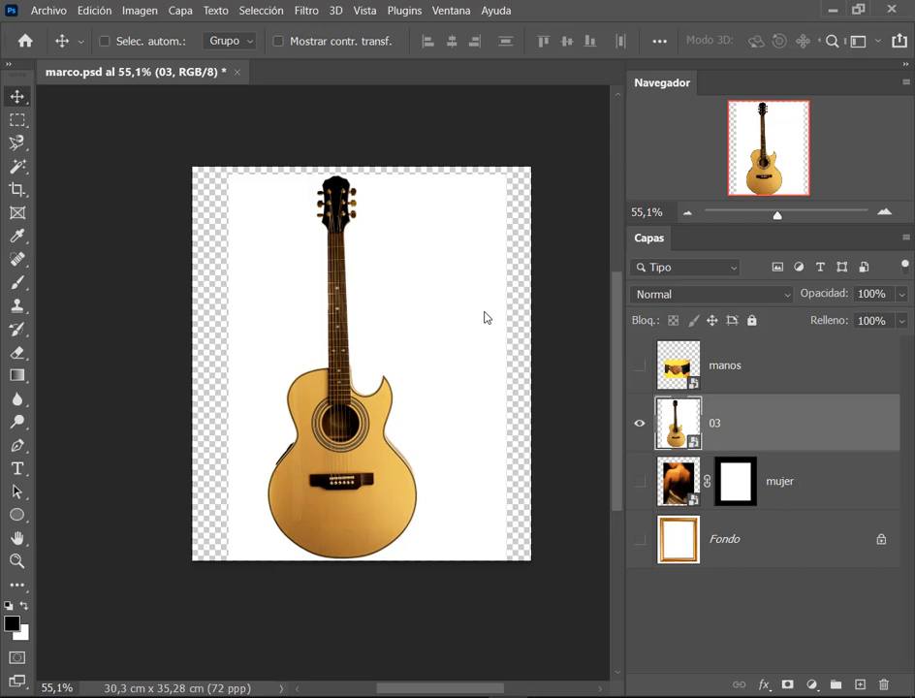
Step: Nudge the guitar slightly left, select its white background with the Magic Wand and try to delete it
mouse_move(485, 317)
mouse_down()
mouse_move(481, 309)
mouse_move(482, 317)
mouse_up()
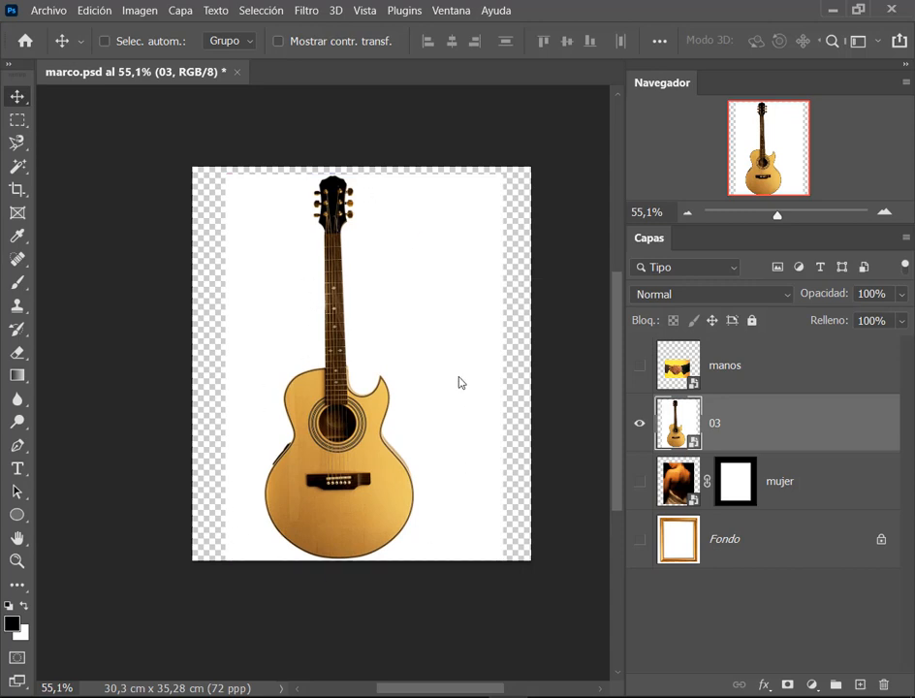
click(17, 165)
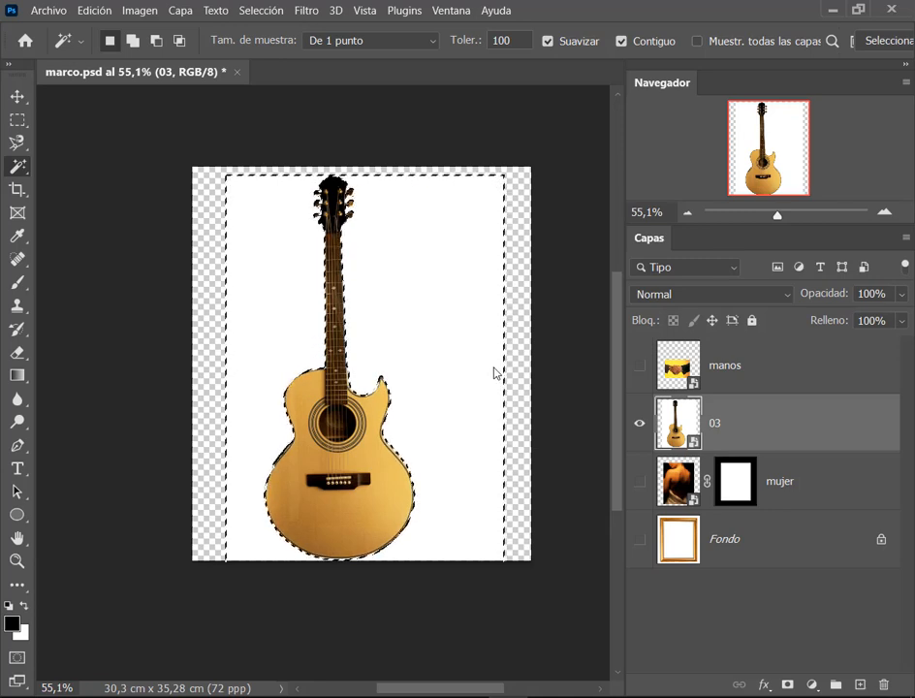
key(Delete)
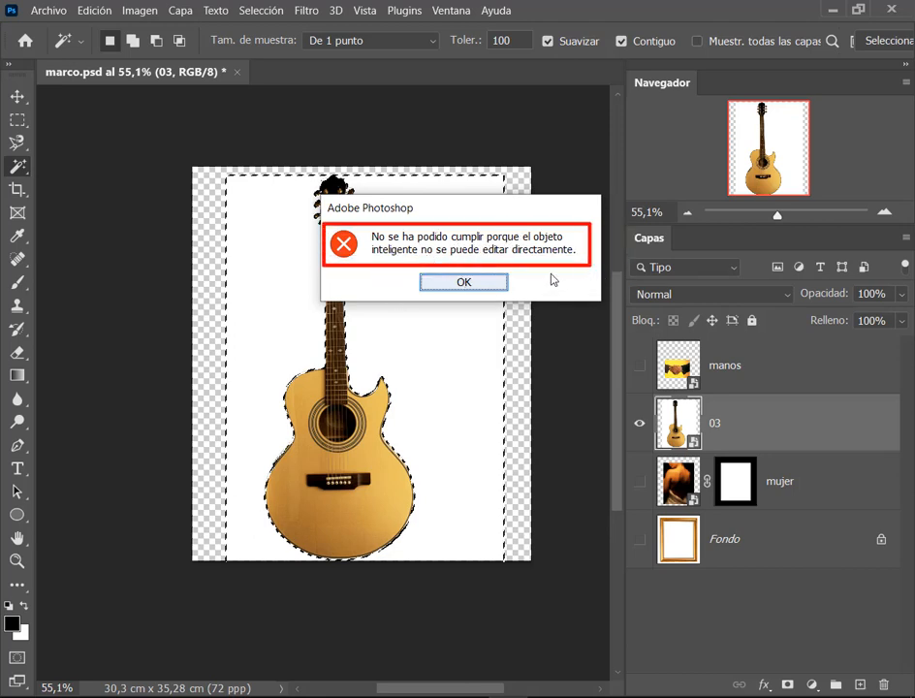
click(499, 285)
Step: Set the layer thumbnails to large (Miniaturas grandes)
right_click(787, 626)
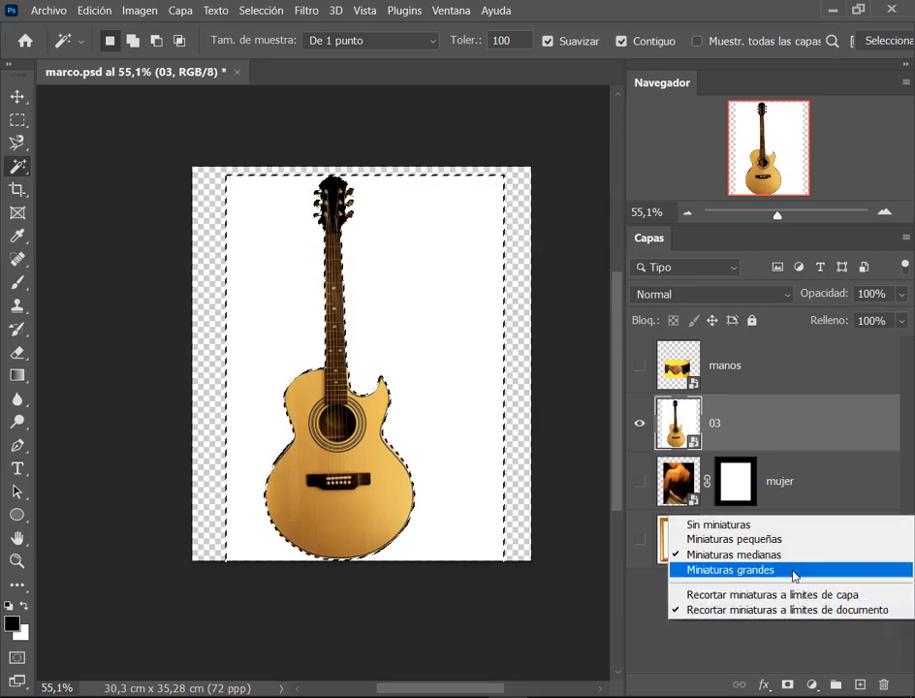
click(729, 570)
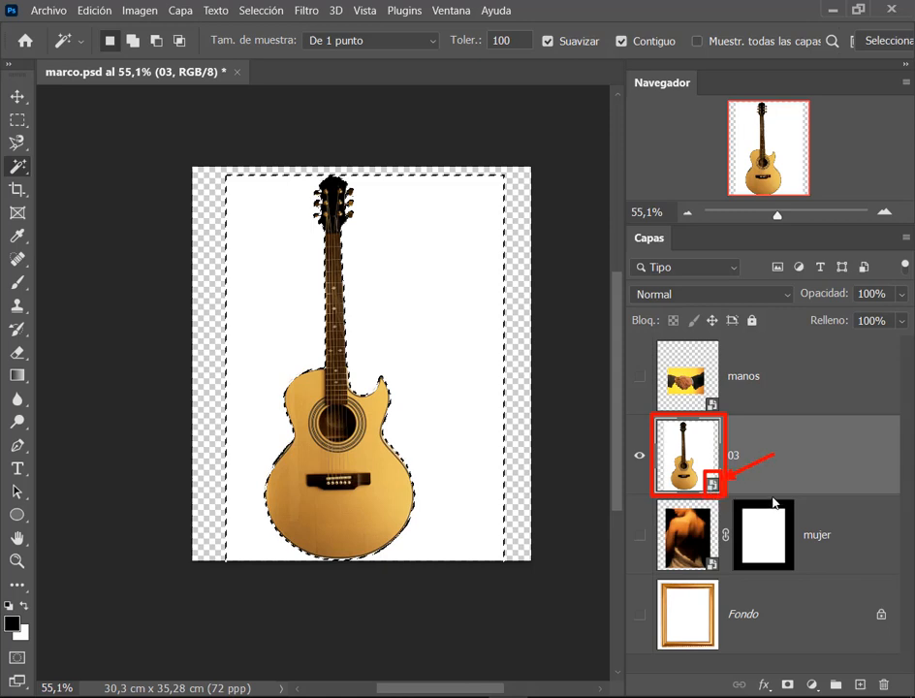
right_click(714, 463)
right_click(753, 482)
click(809, 452)
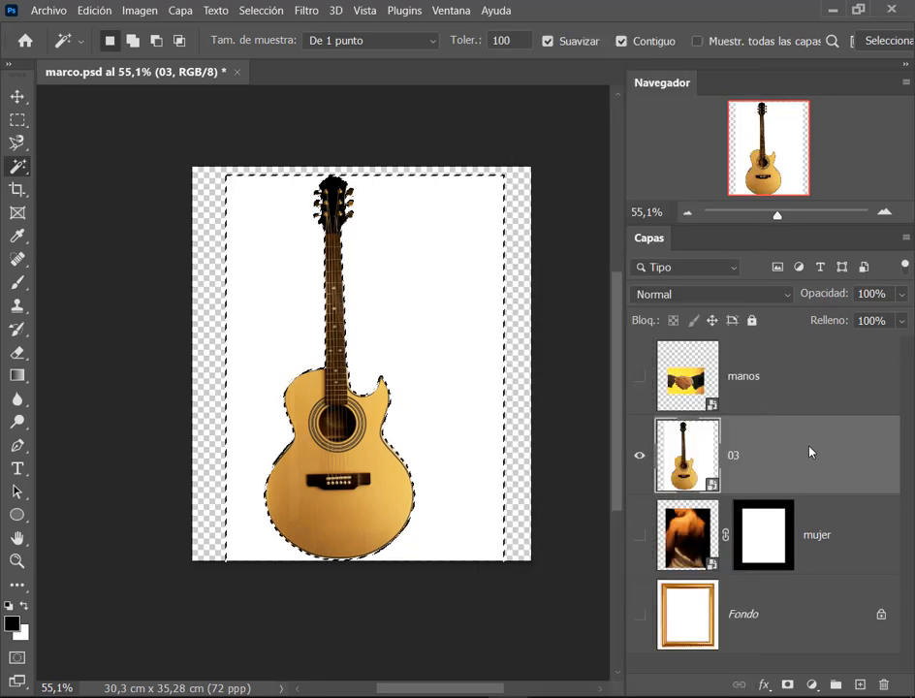
drag(722, 417, 896, 494)
key(Escape)
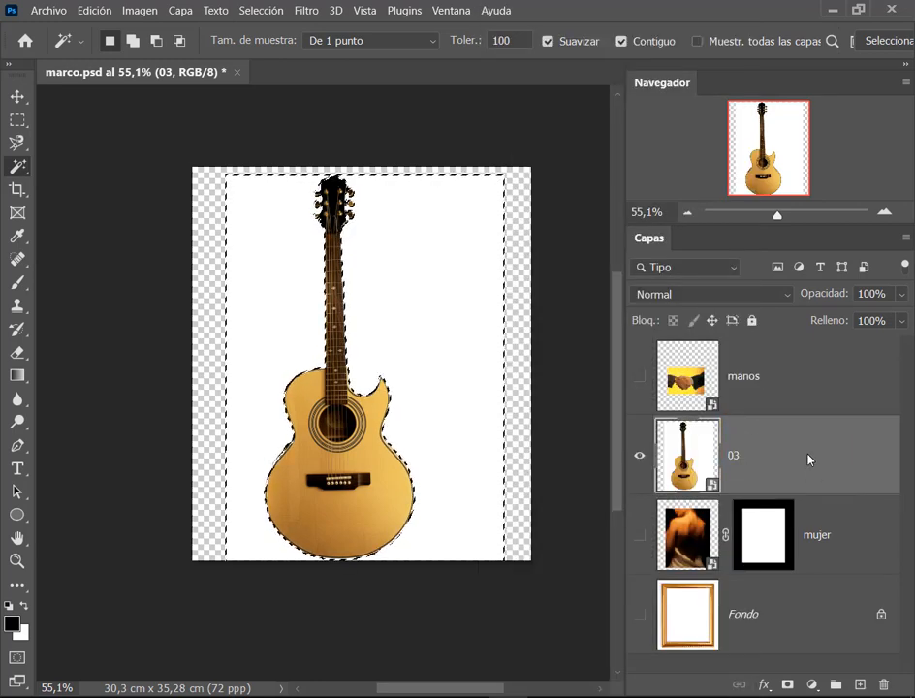
Step: Rasterize the 03 layer and delete the selected white background around the guitar
right_click(808, 459)
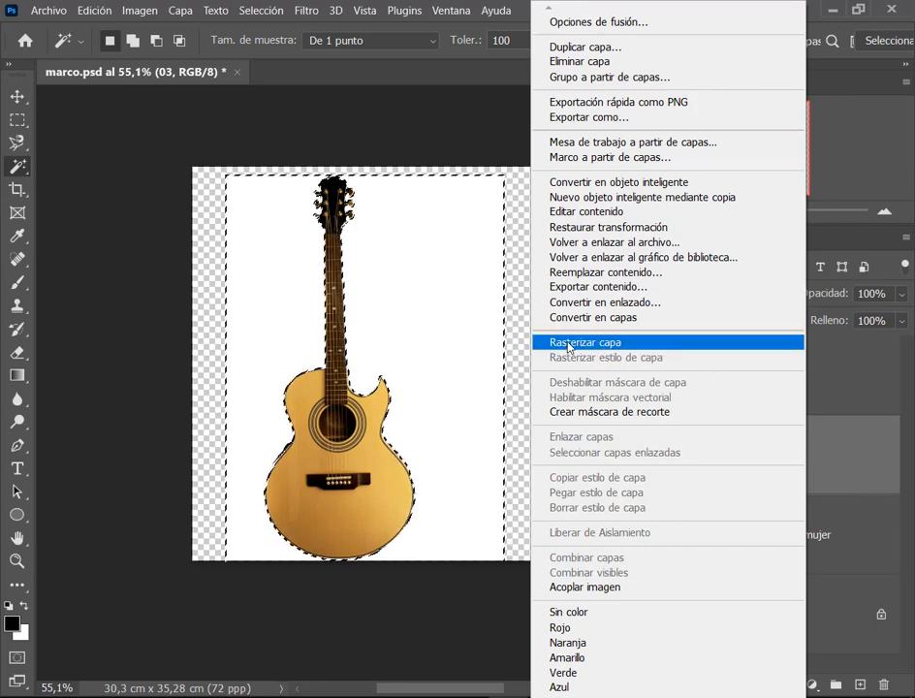
click(594, 347)
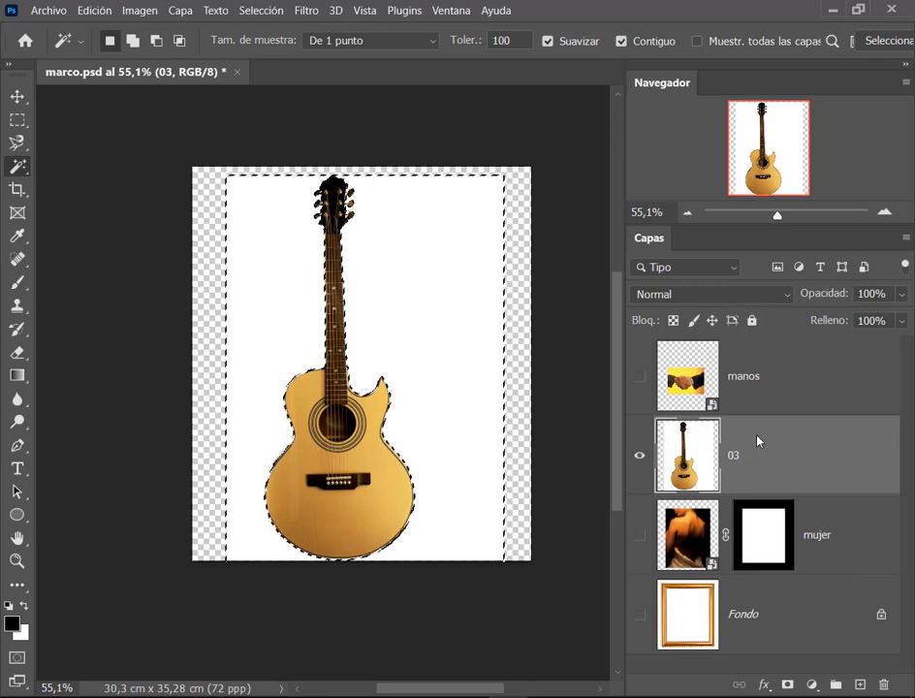
key(Delete)
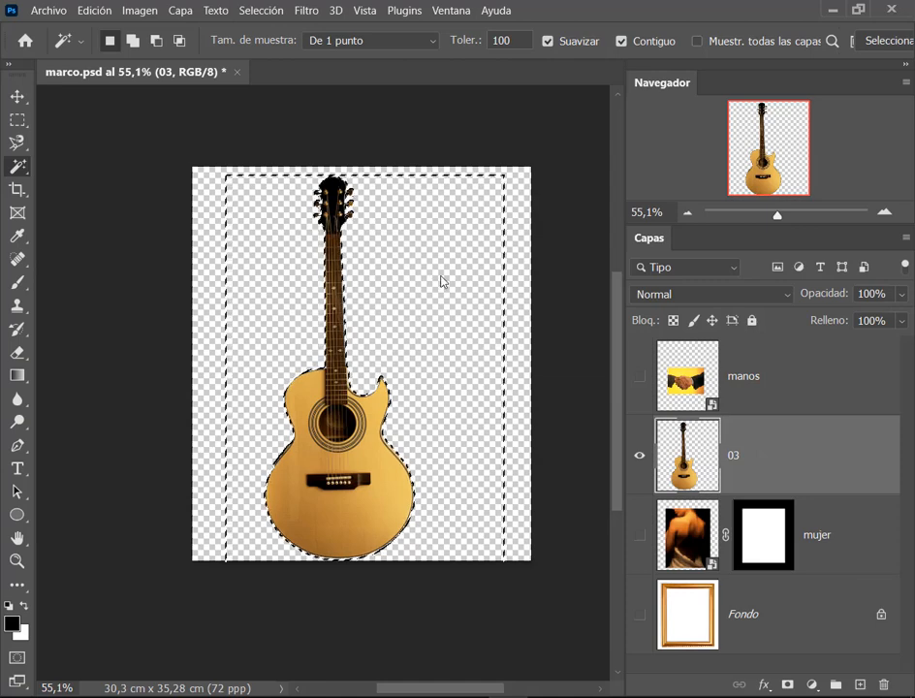
Step: Clear the selection and move the cut-out guitar to the horizontal centre of the canvas
click(270, 12)
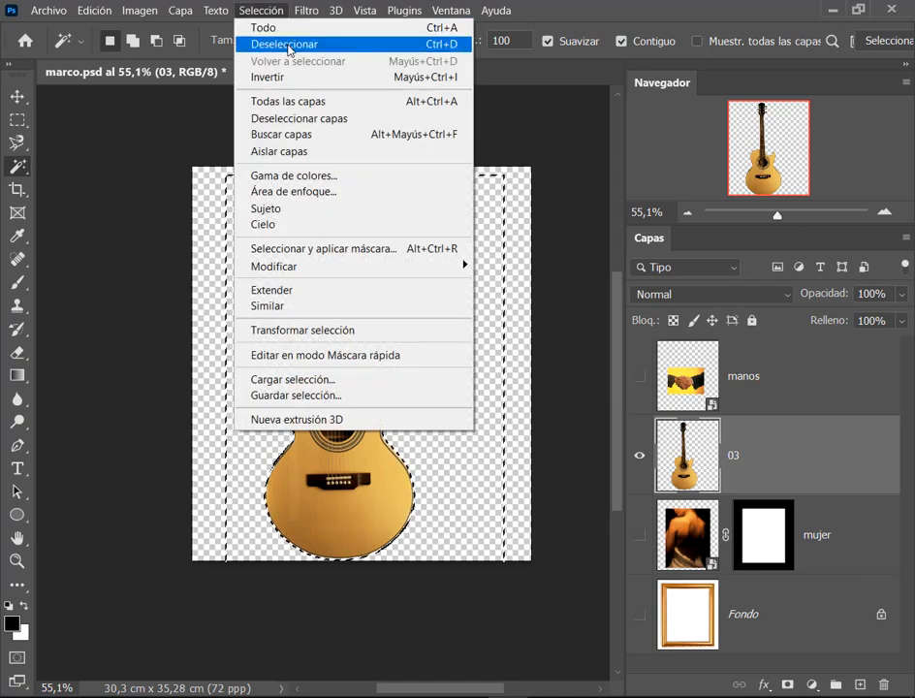
click(283, 44)
click(16, 96)
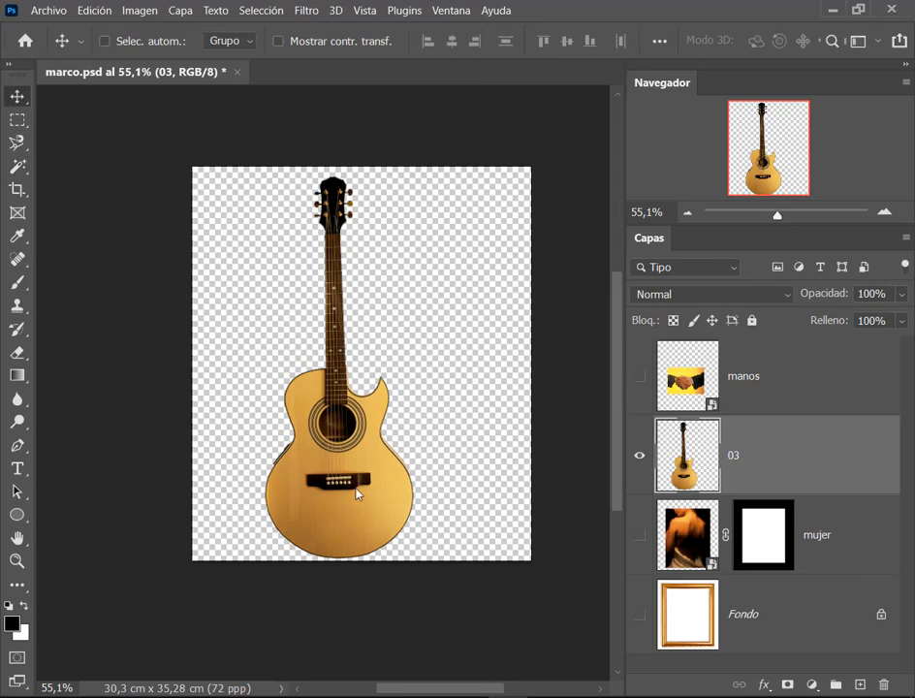
drag(357, 494, 384, 490)
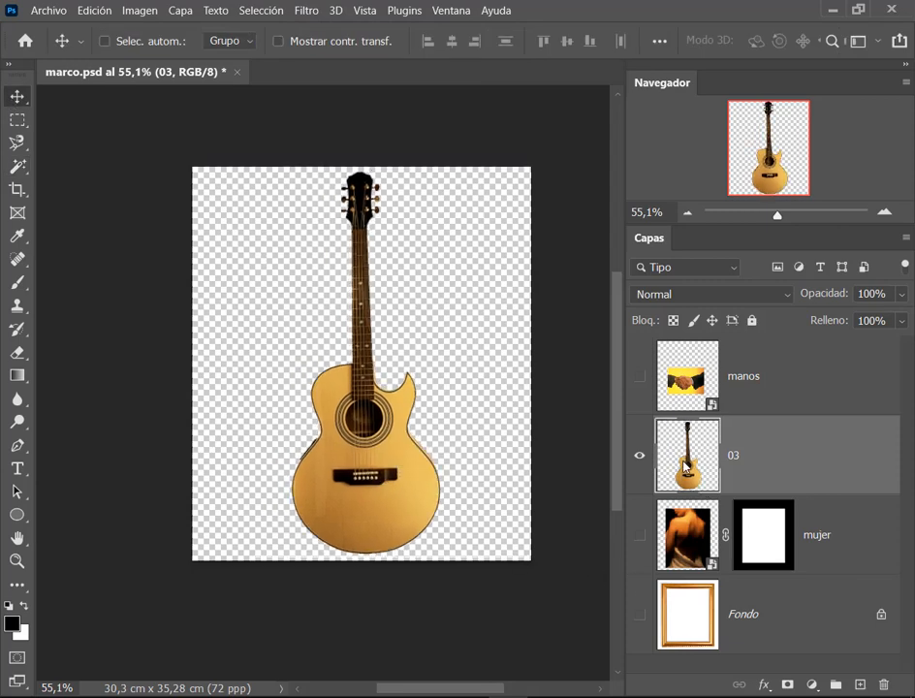
Step: Delete the 03 guitar layer and show the mujer and Fondo layers
drag(687, 465, 882, 684)
click(756, 380)
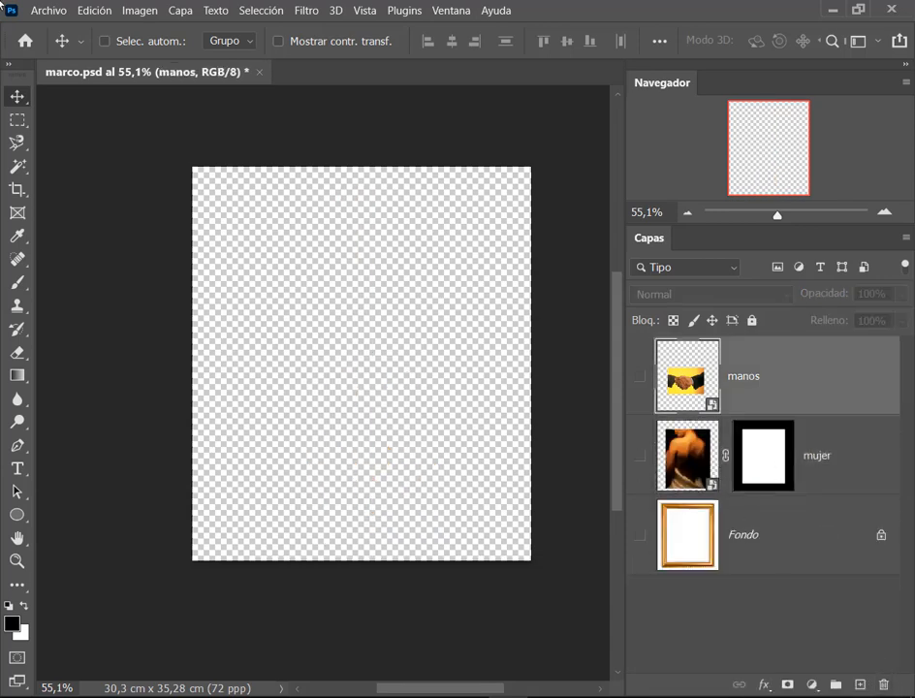
click(47, 10)
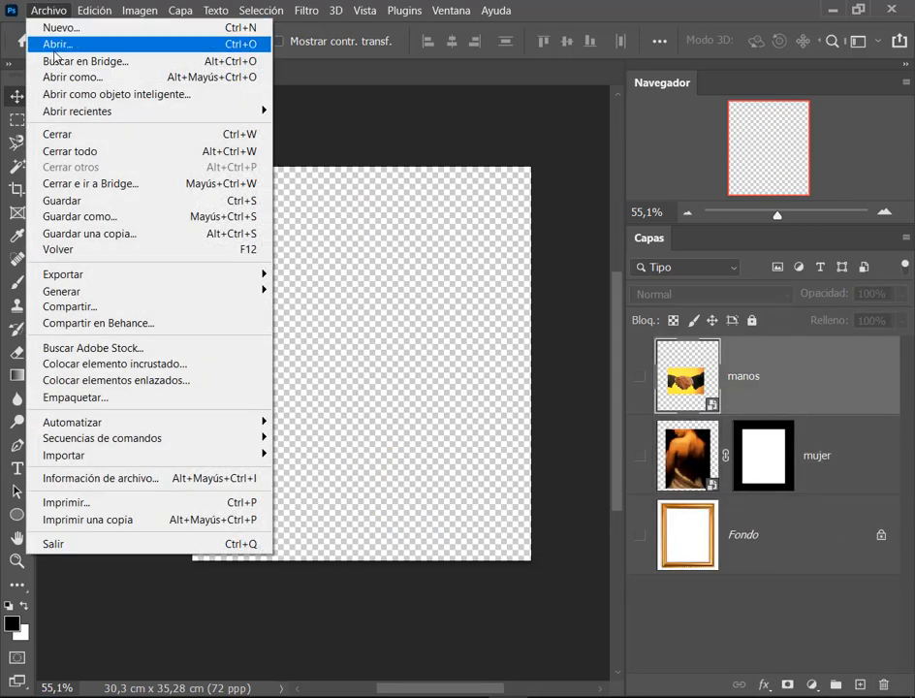
click(642, 463)
click(639, 535)
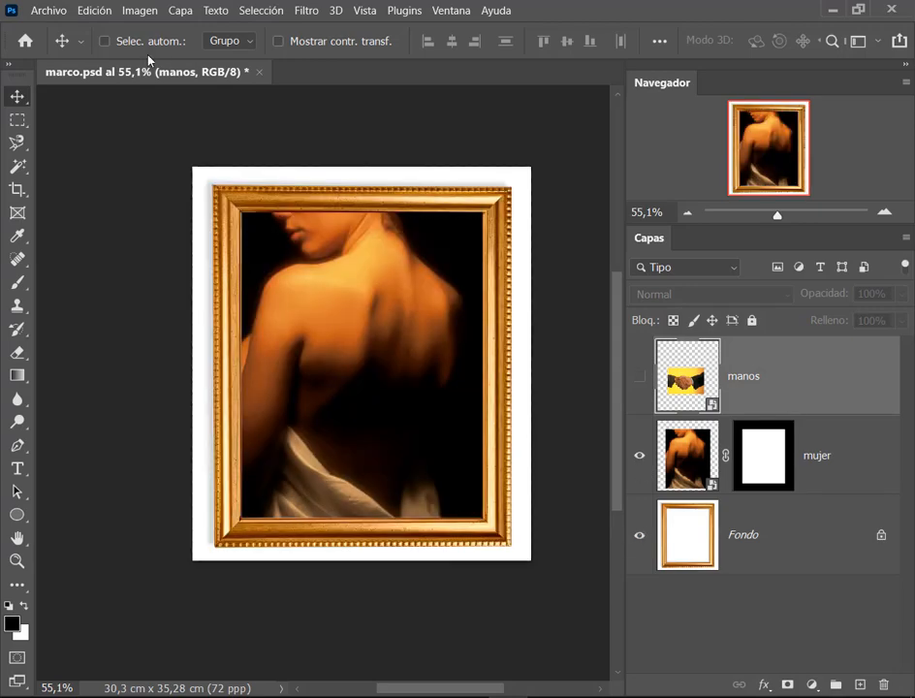
Step: Open 03.JPG from the Mujer y guitarra folder as a separate document
click(35, 10)
key(Escape)
key(ctrl+o)
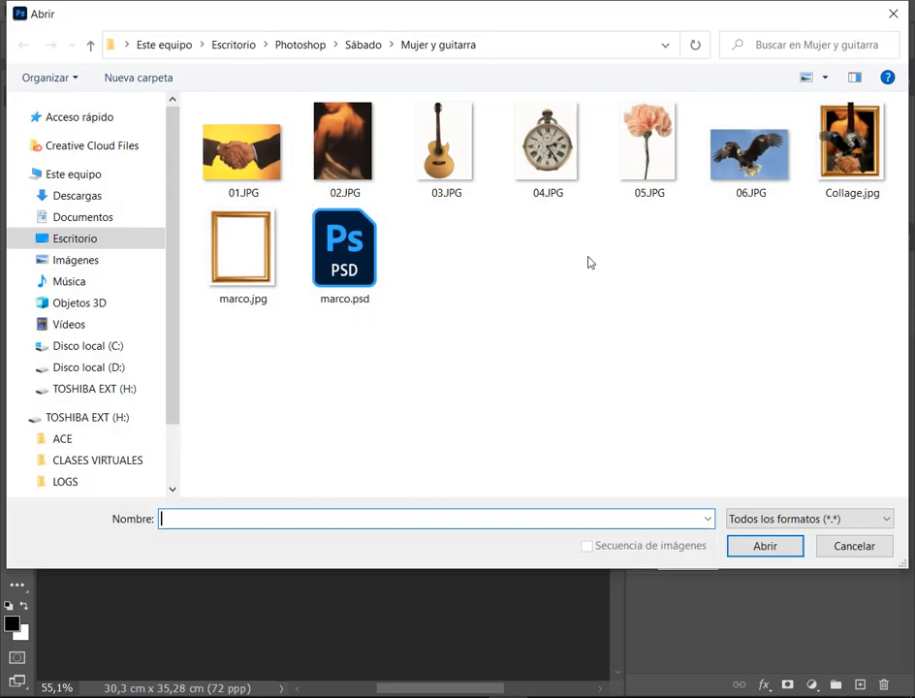
double_click(433, 139)
click(537, 378)
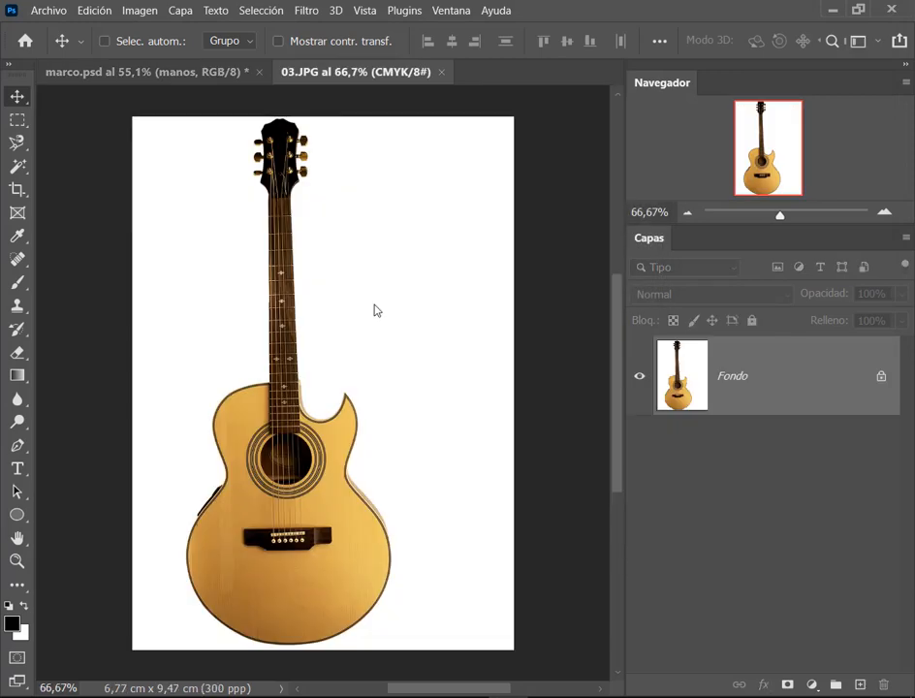
Step: Unlock the Fondo background layer of 03.JPG to make it an editable layer
key(ctrl)
key(ctrl)
drag(842, 399, 893, 404)
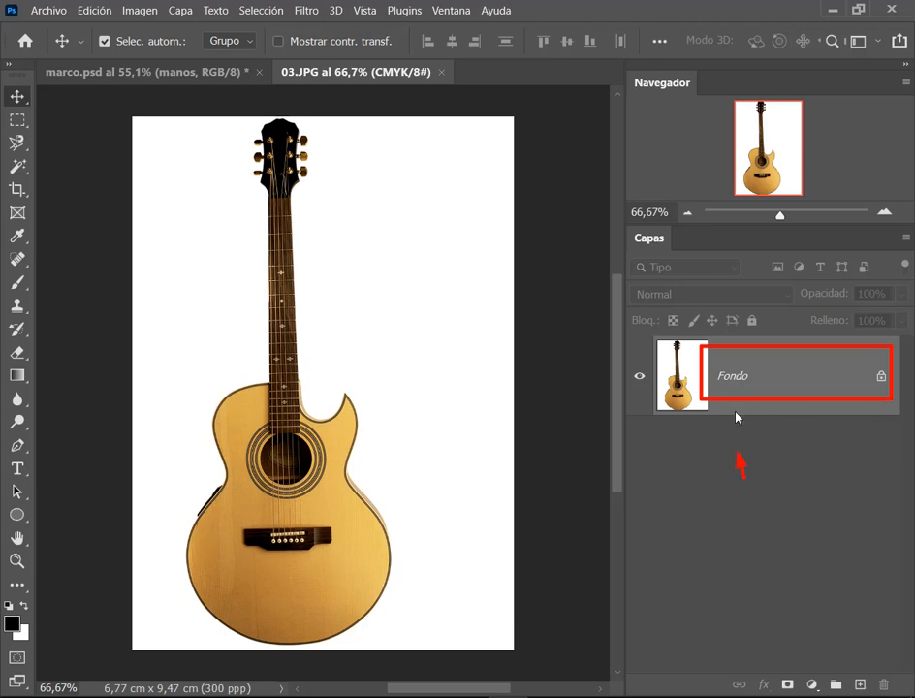
click(881, 377)
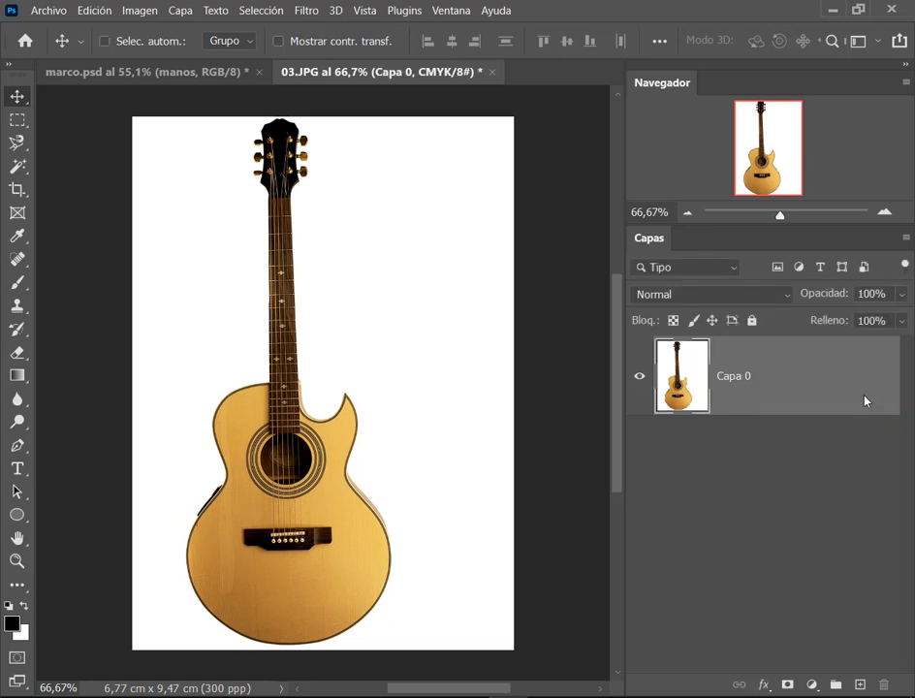
Step: Select the white background around the guitar with the Magic Wand, delete it and clear the selection
click(21, 169)
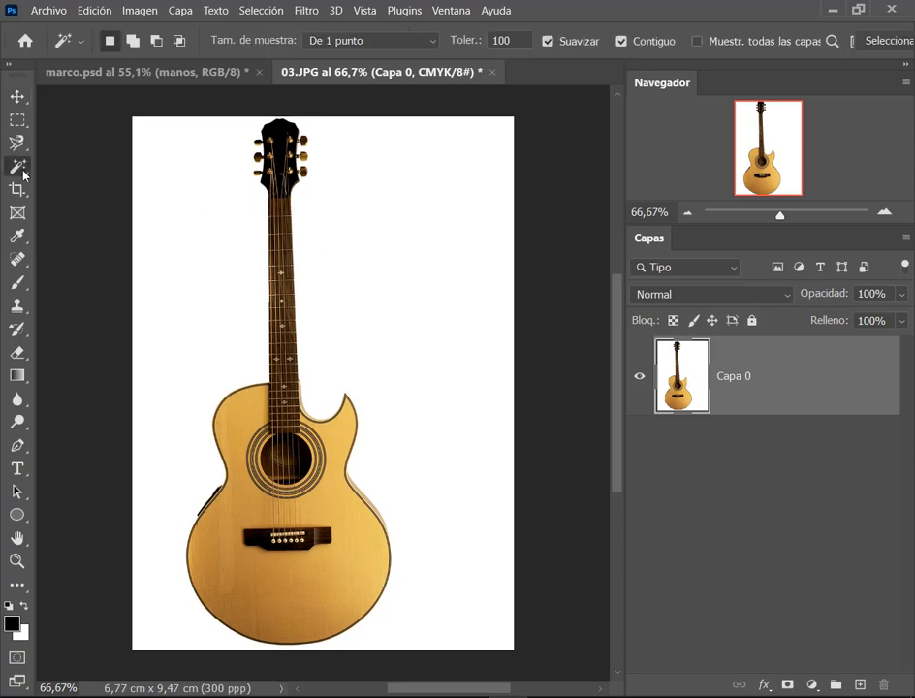
click(455, 253)
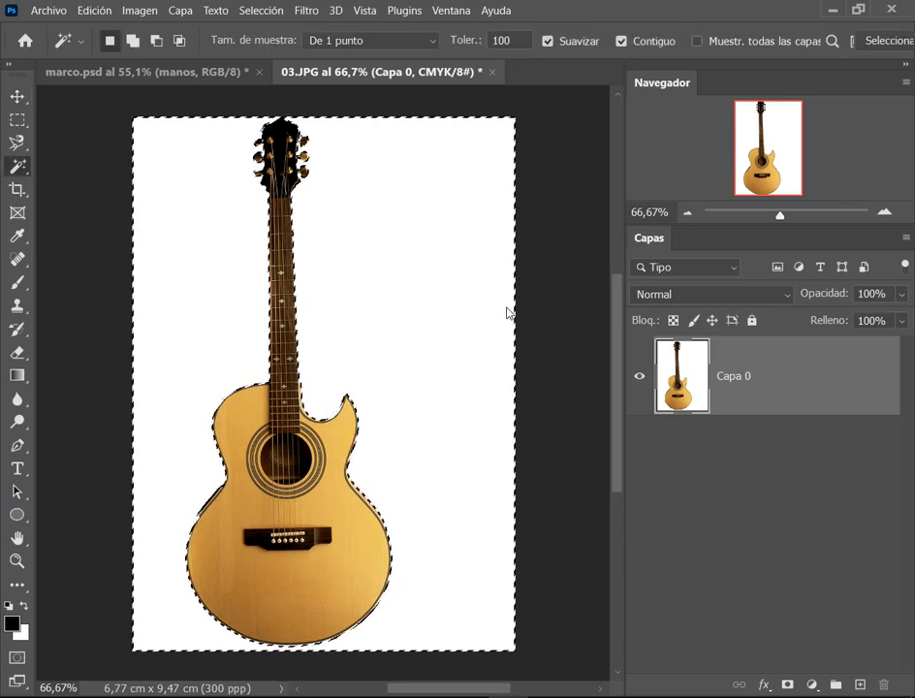
key(Delete)
key(ctrl+d)
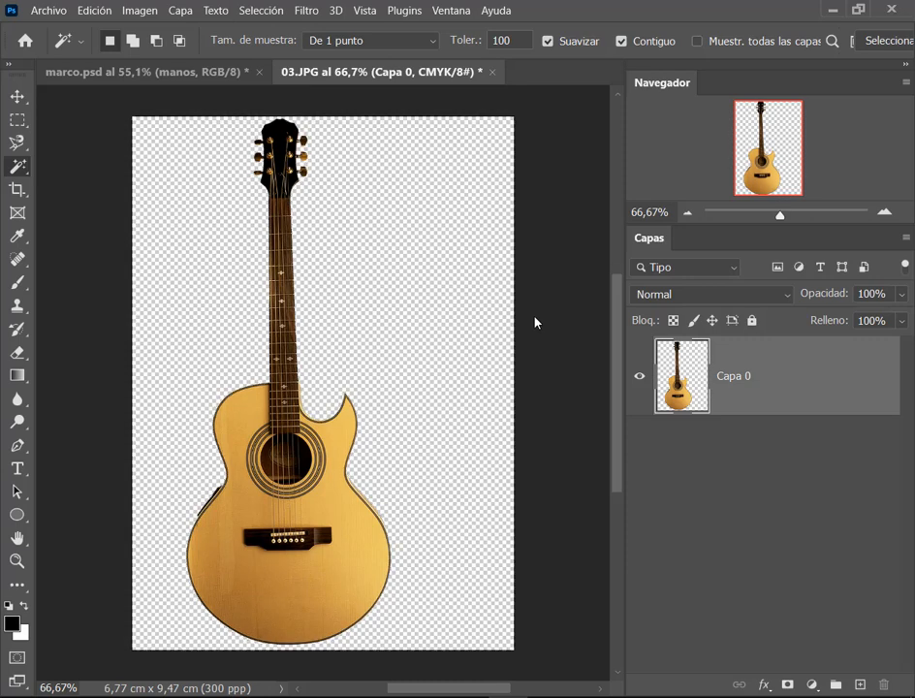
Step: Select the whole 03.JPG canvas and copy the cut-out guitar
click(17, 94)
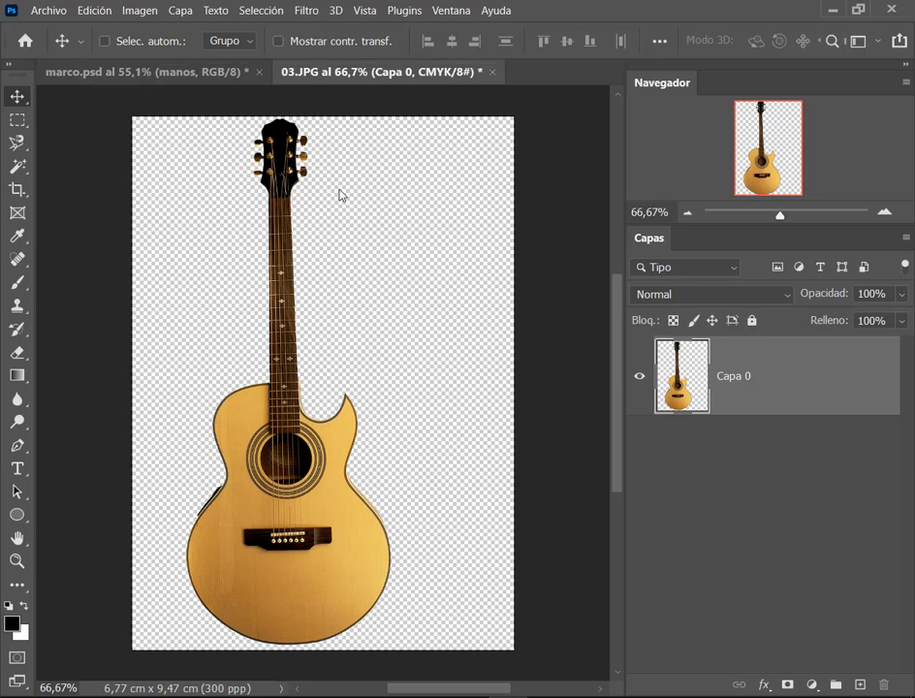
click(265, 9)
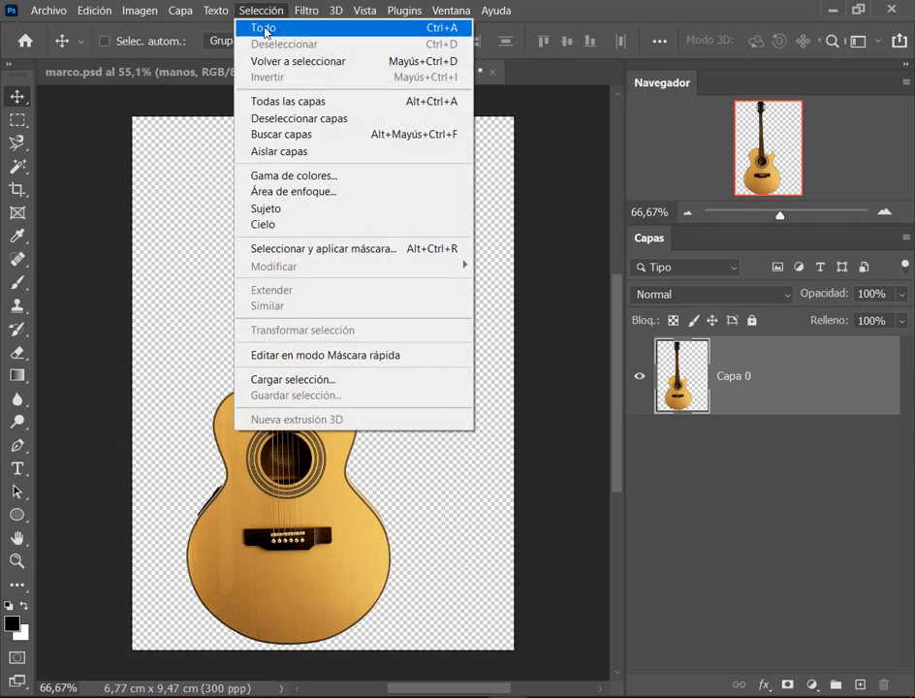
click(264, 30)
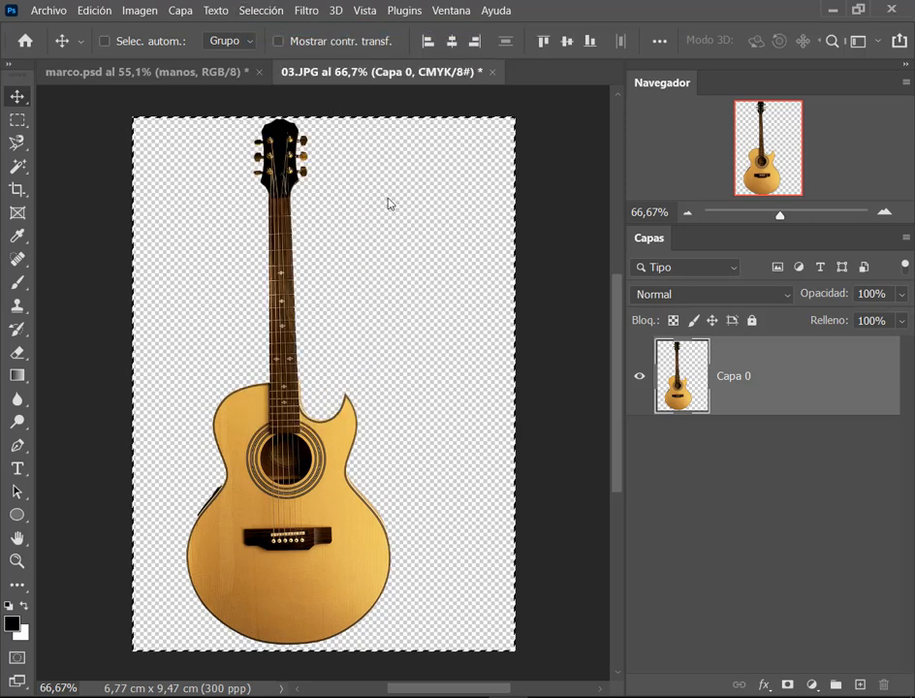
click(93, 12)
click(148, 111)
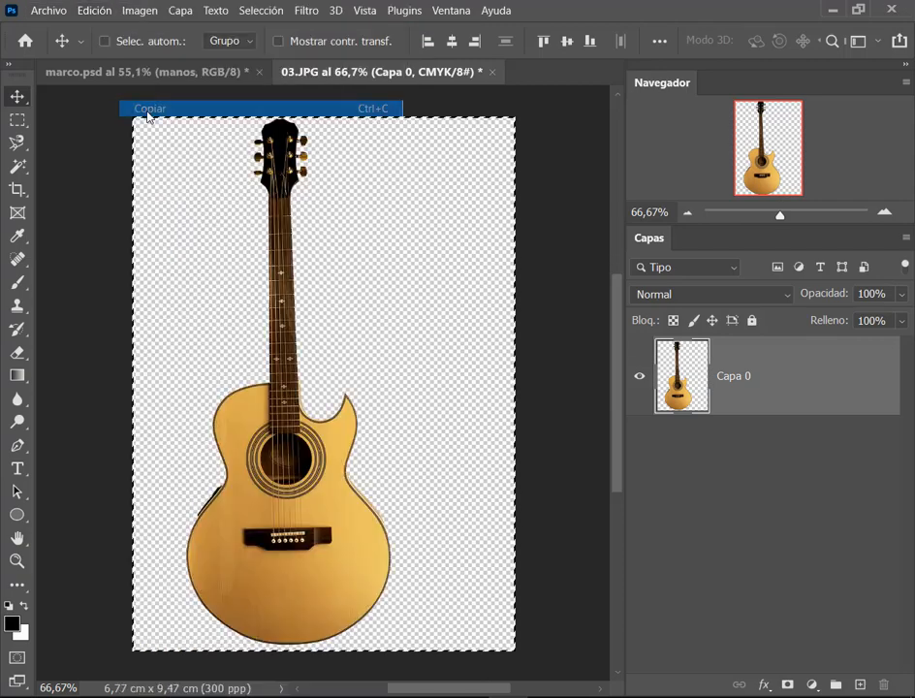
Step: Paste the copied guitar into marco.psd and move it up so its body sits inside the golden frame
click(147, 74)
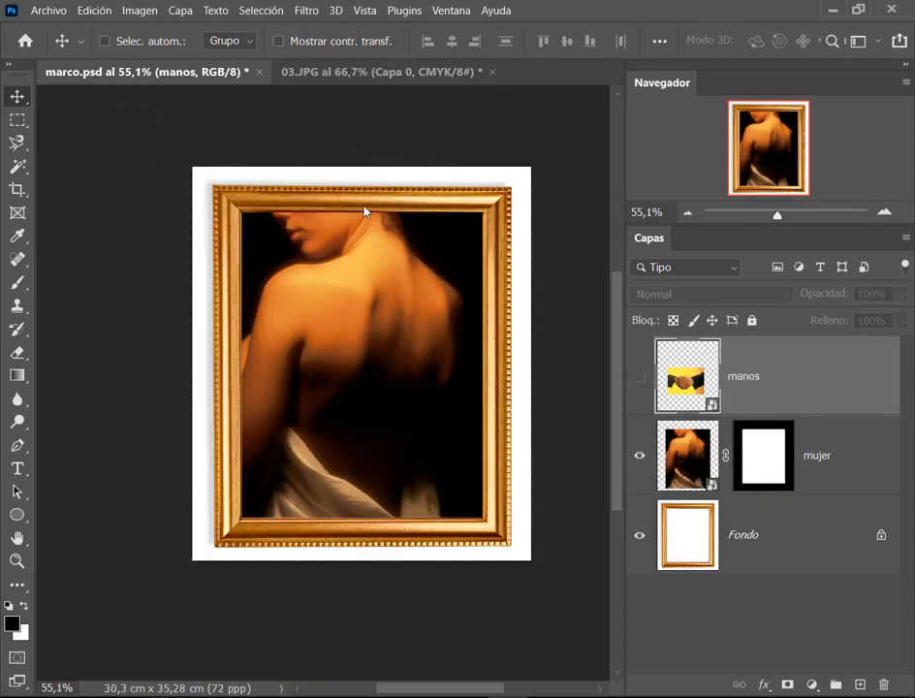
click(95, 9)
click(150, 139)
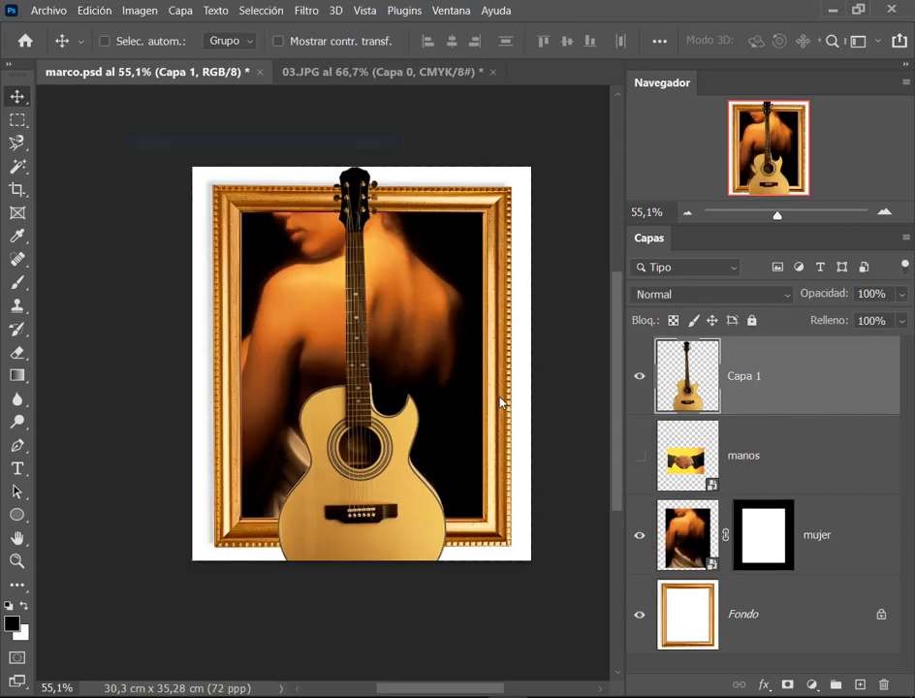
drag(413, 482, 405, 407)
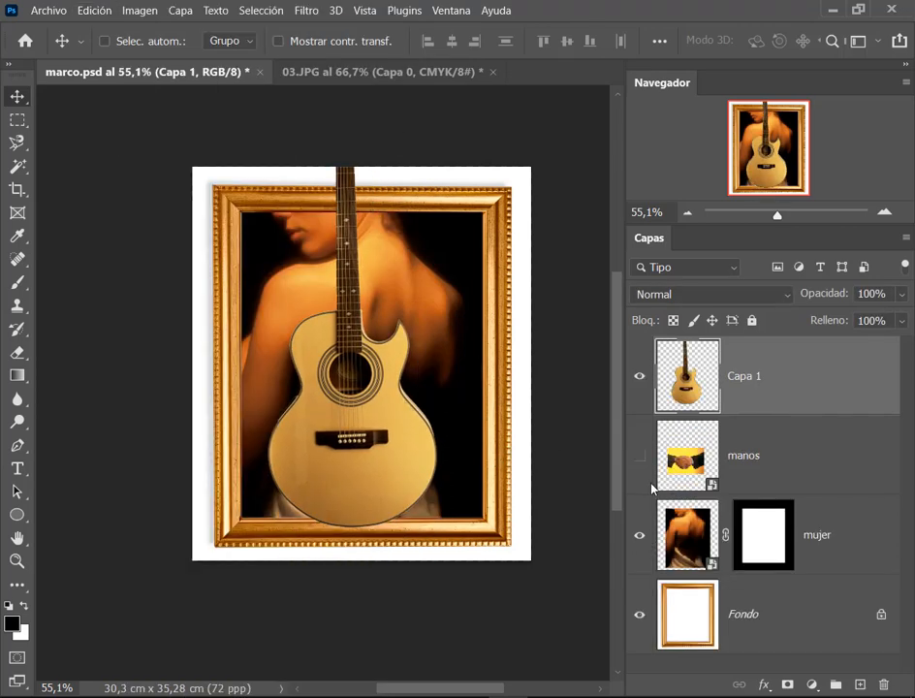
Step: Delete the pasted guitar layer from marco.psd, return to 03.JPG and clear its selection
key(Delete)
click(380, 70)
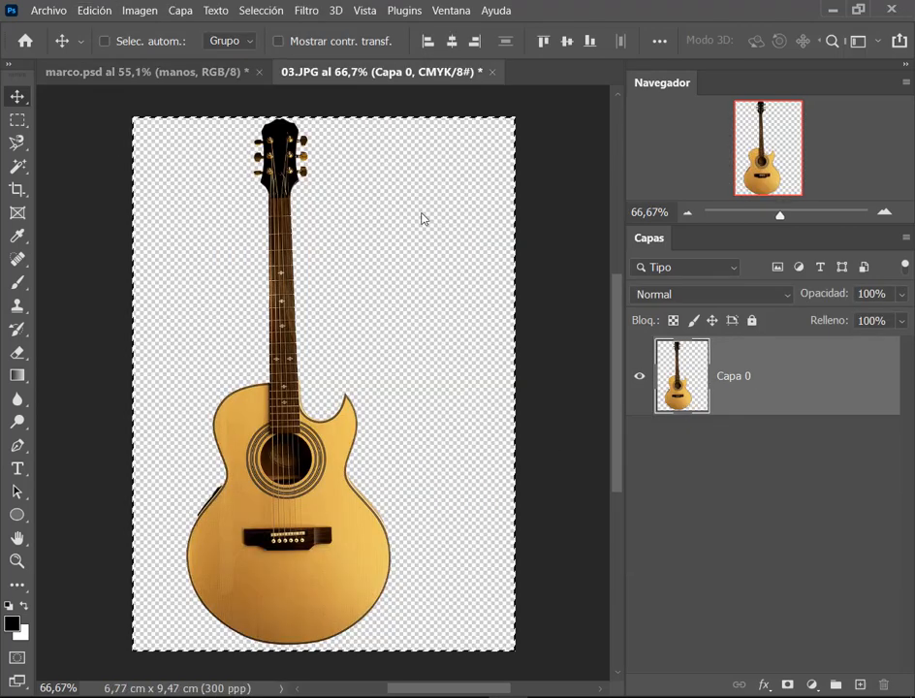
key(ctrl+d)
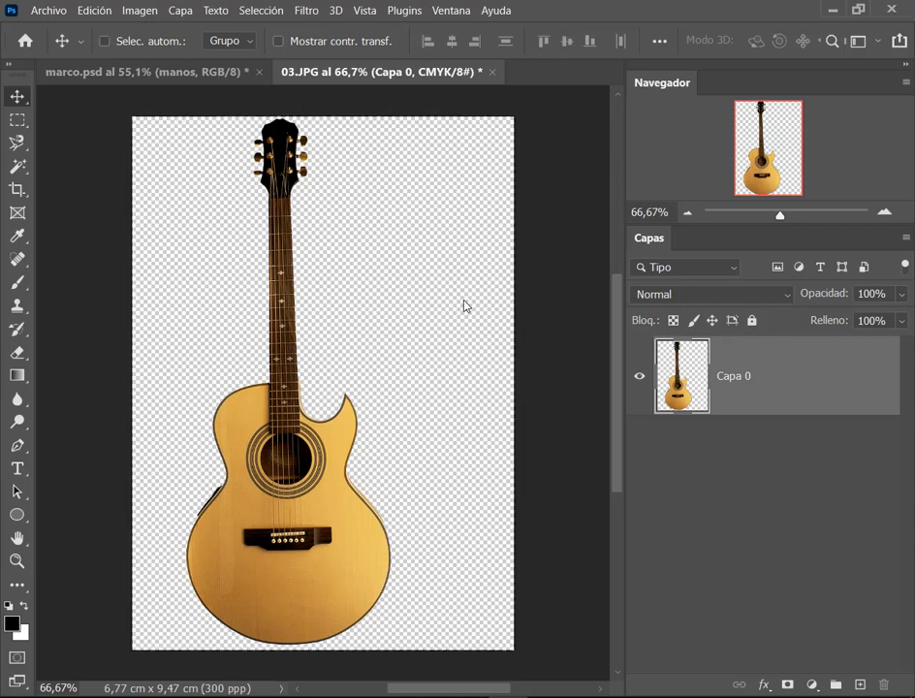
click(451, 12)
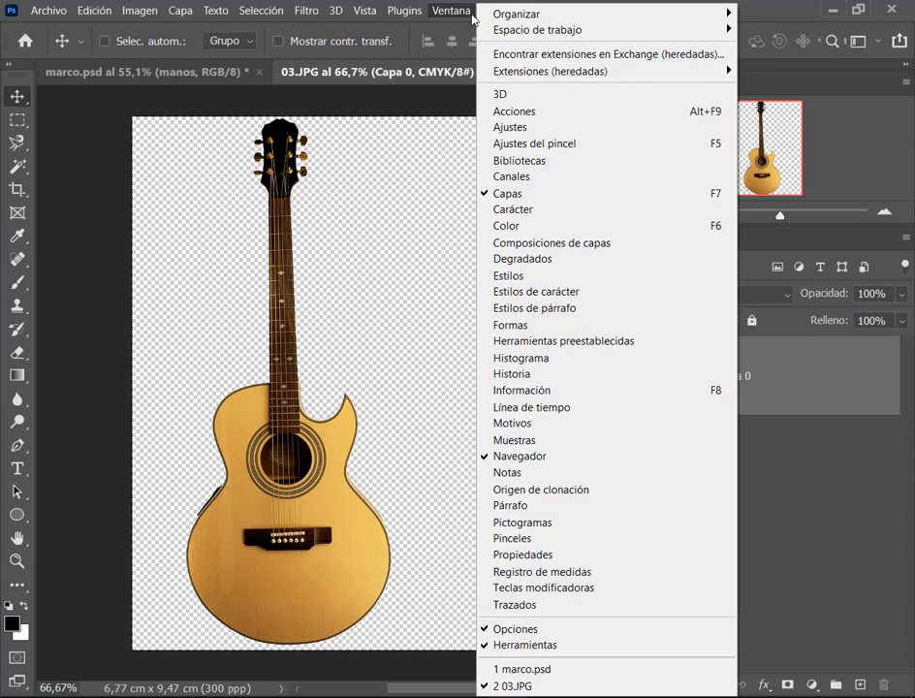
mouse_move(532, 13)
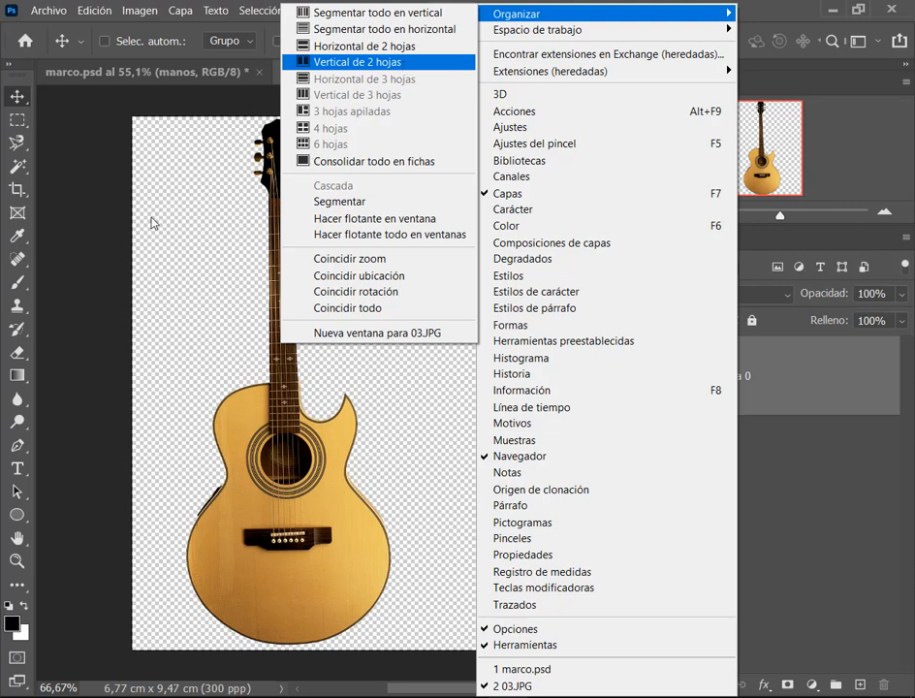
drag(151, 217, 206, 322)
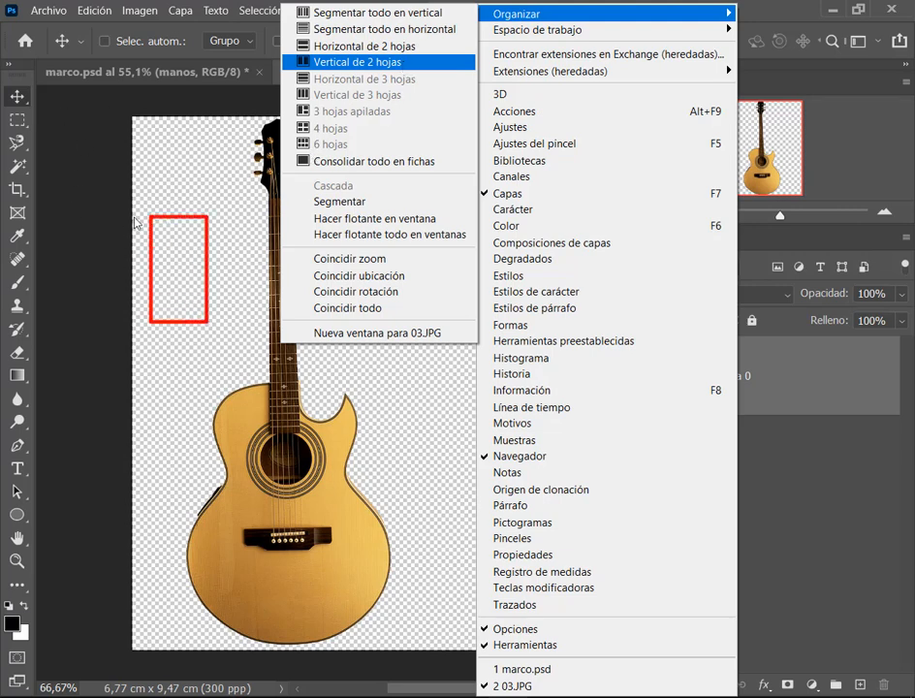
mouse_move(137, 213)
mouse_down()
mouse_move(118, 306)
mouse_move(93, 329)
mouse_move(86, 323)
mouse_up()
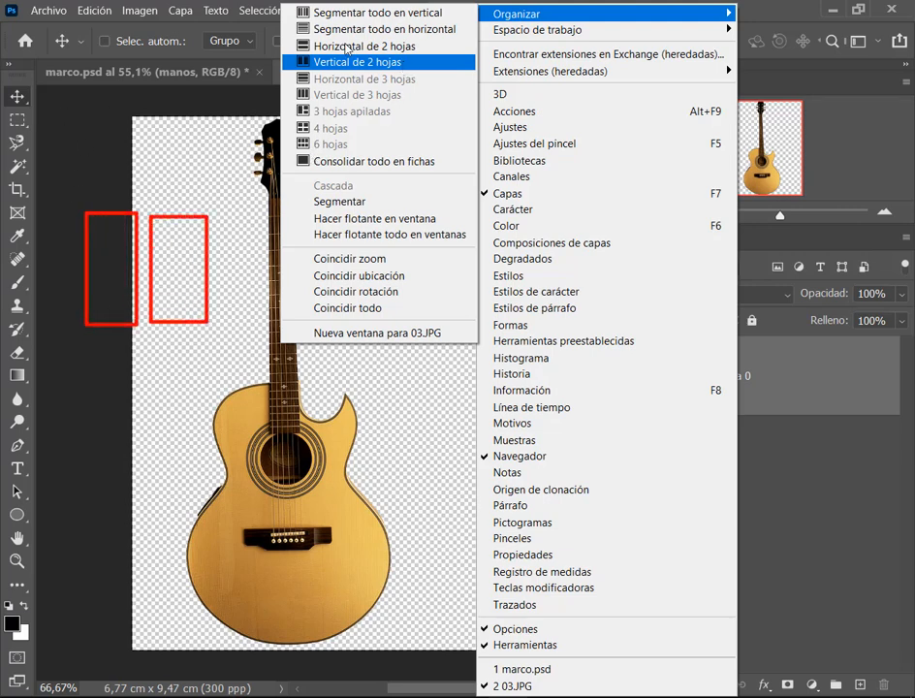
drag(291, 47, 399, 74)
key(Escape)
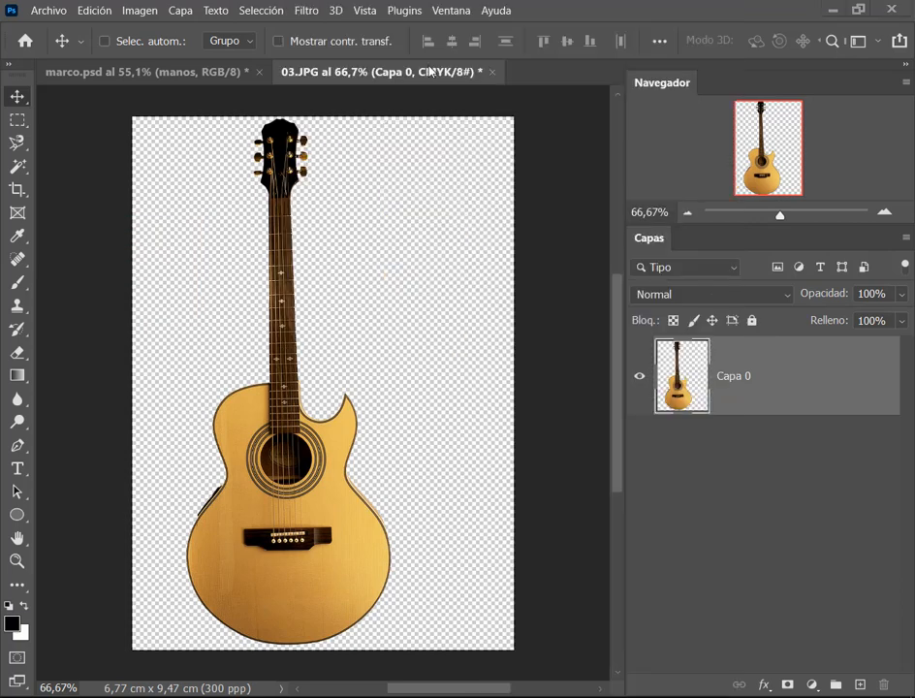
Step: Arrange 03.JPG and marco.psd side by side in the two-up vertical layout
click(450, 10)
mouse_move(514, 14)
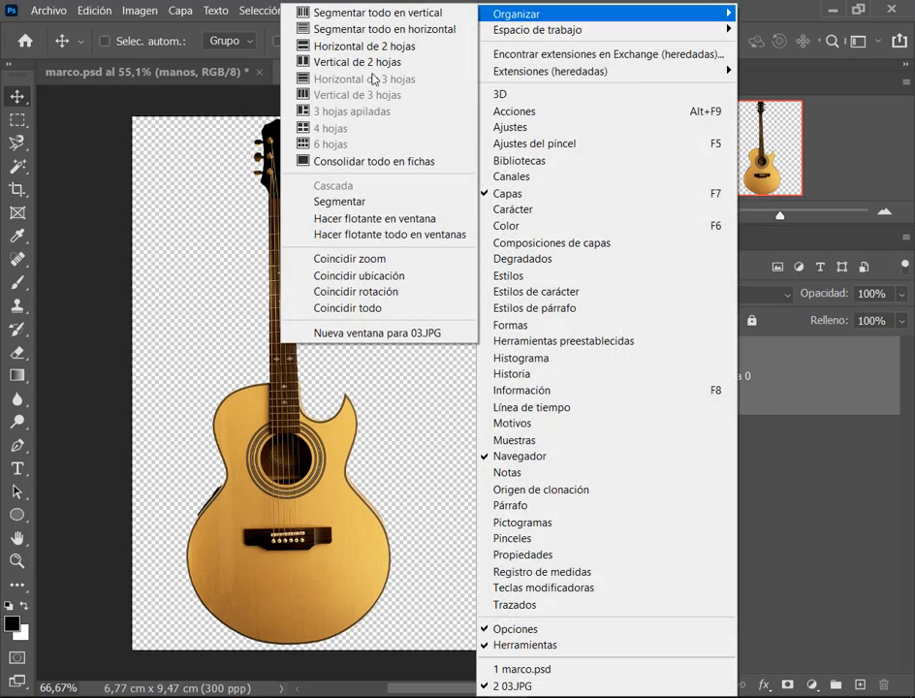
click(384, 64)
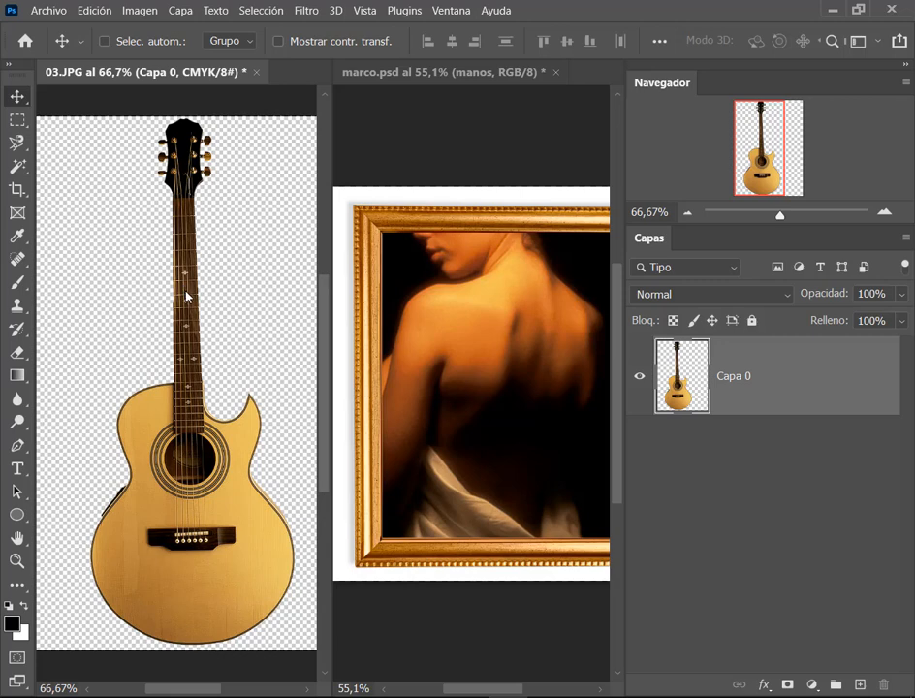
Step: Copy the guitar layer from 03.JPG onto the marco.psd canvas with the Move tool, and undo the copy
drag(187, 299, 505, 337)
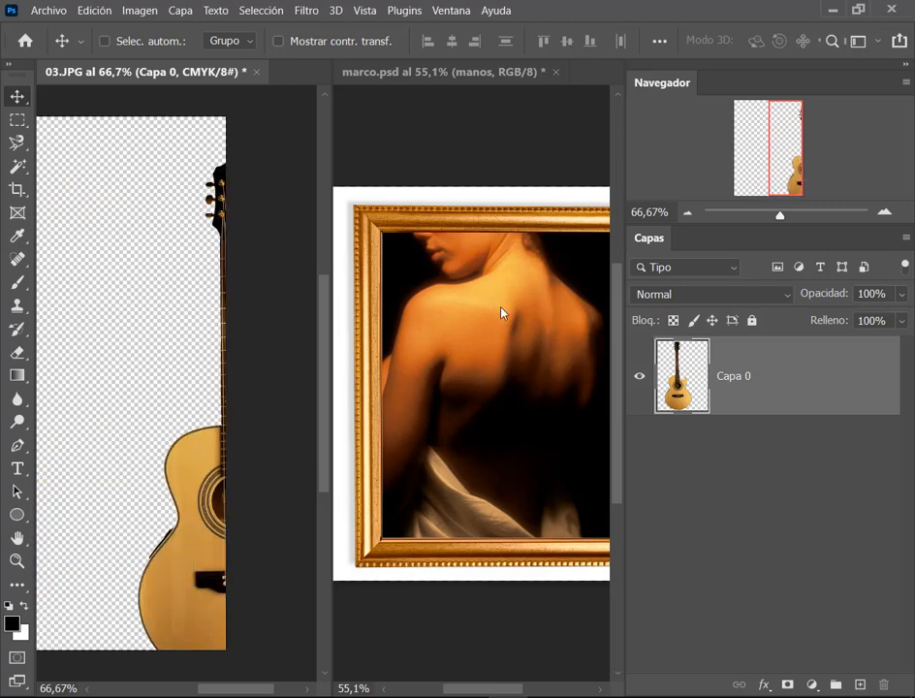
drag(532, 302, 436, 392)
drag(511, 312, 511, 312)
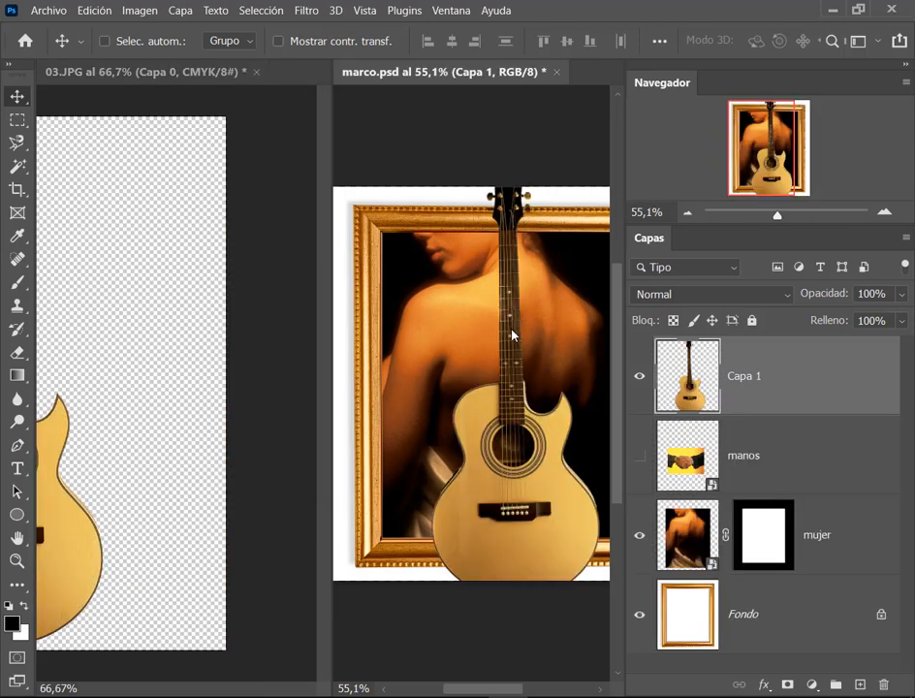
key(ctrl+z)
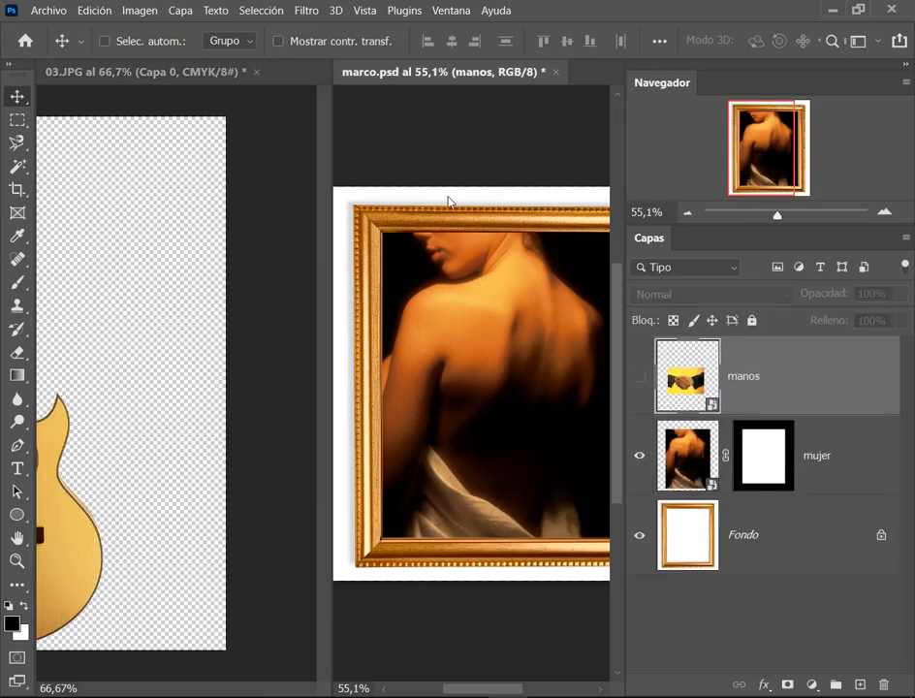
Step: Consolidate the tiled 03.JPG and marco.psd windows back into tabs
click(451, 11)
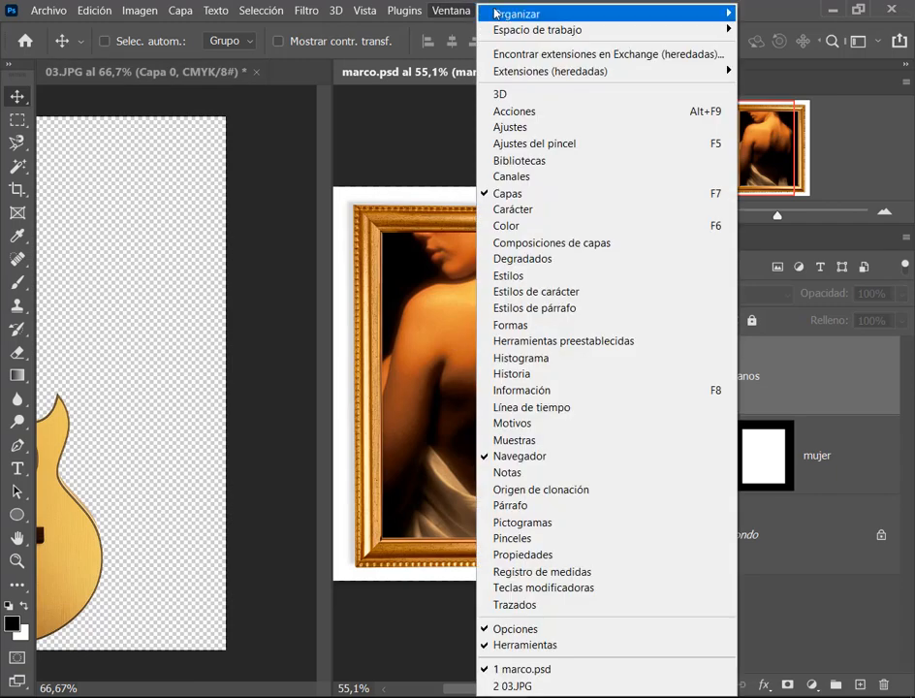
mouse_move(504, 13)
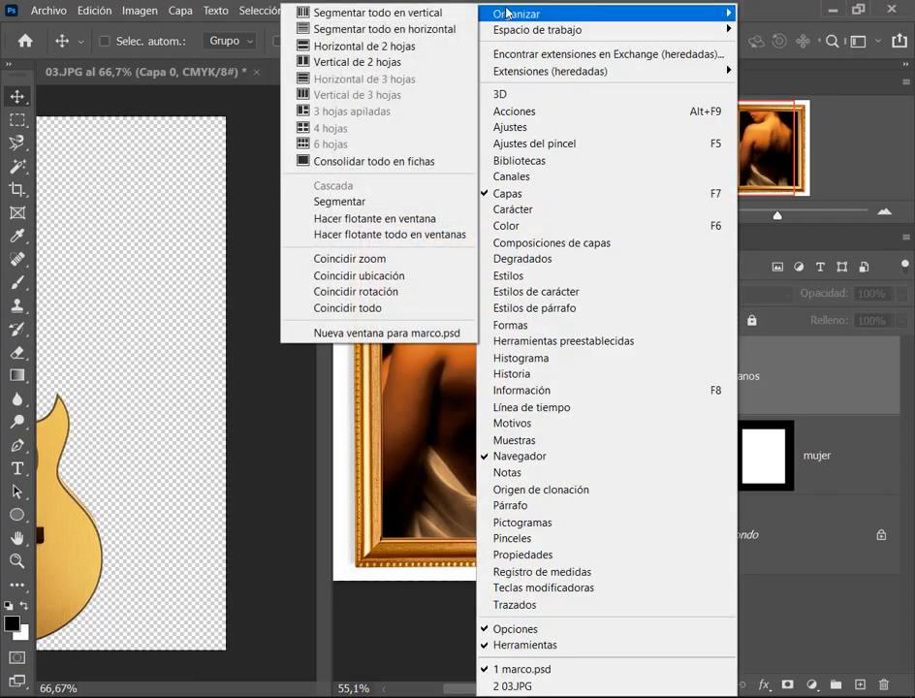
click(217, 143)
click(452, 11)
mouse_move(496, 14)
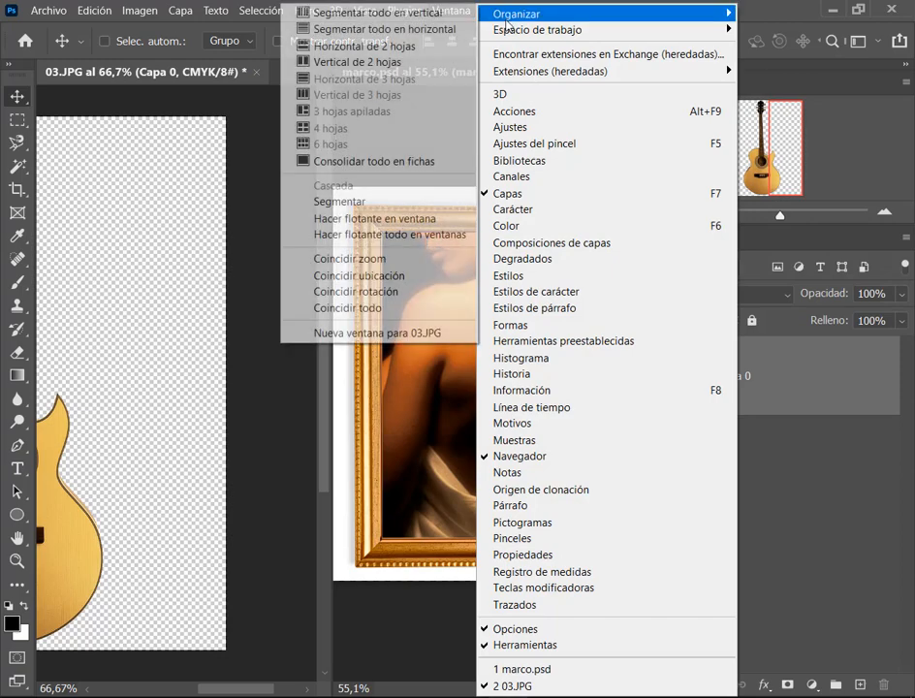
click(452, 163)
click(451, 11)
mouse_move(529, 33)
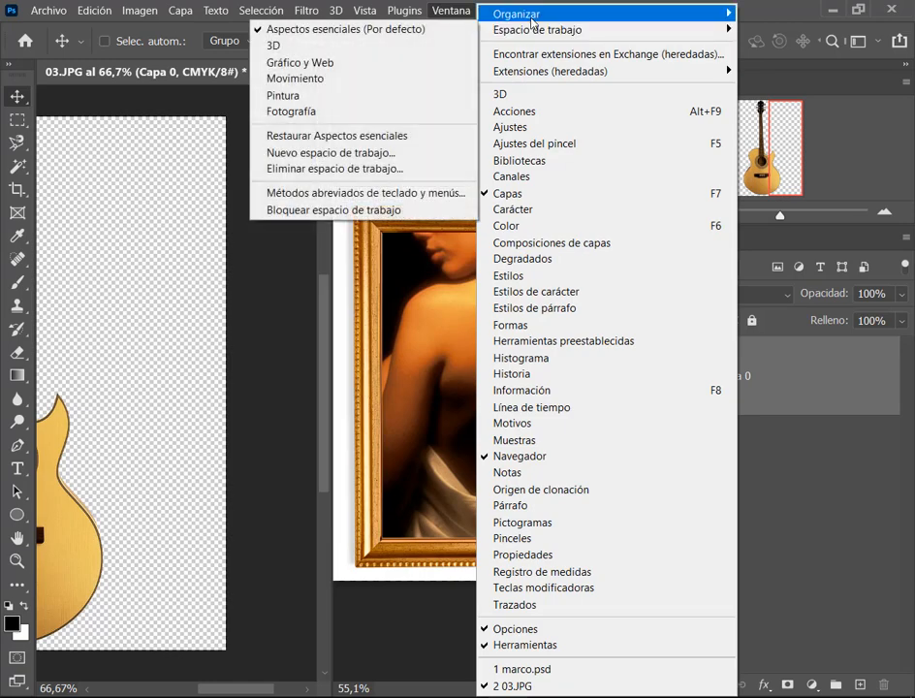
mouse_move(513, 13)
click(377, 160)
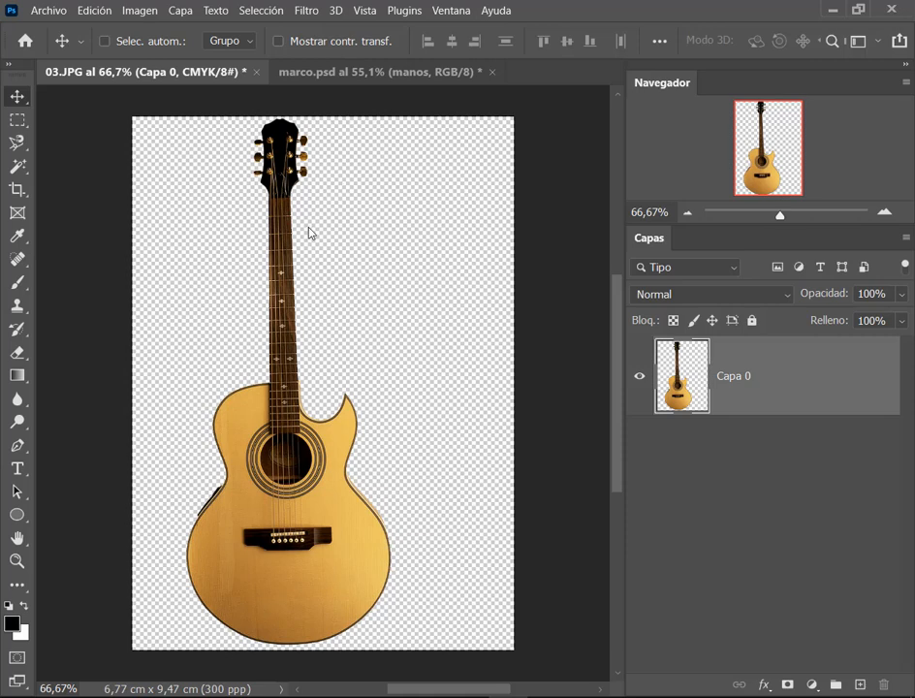
Step: Transfer the guitar layer from the tabbed 03.JPG document into marco.psd with the Move tool, placing it over the woman's back
key(ctrl)
key(ctrl)
mouse_move(290, 160)
mouse_down()
mouse_move(305, 95)
mouse_move(300, 244)
mouse_up()
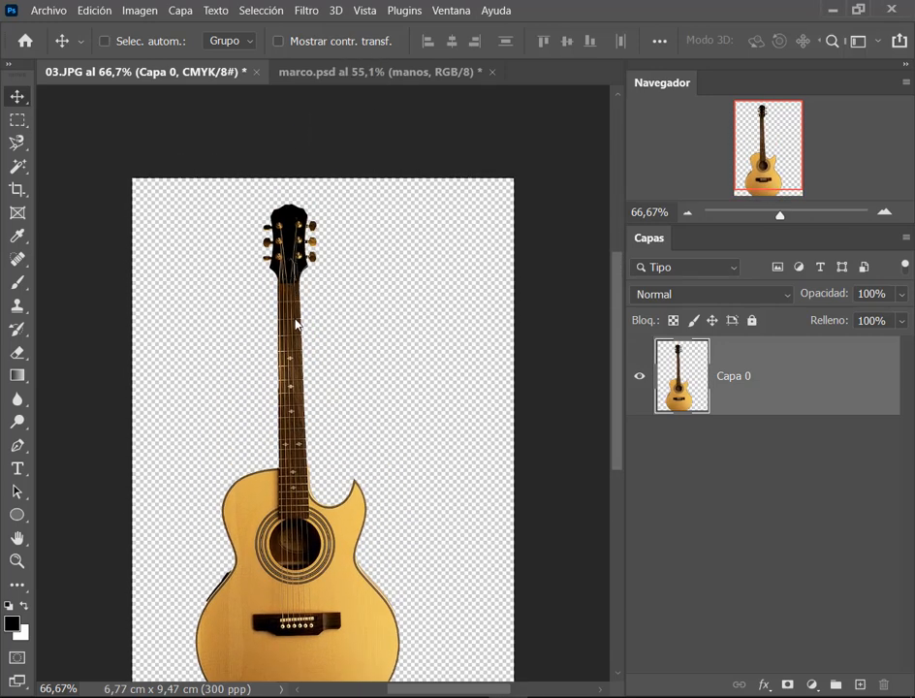
drag(298, 323, 348, 83)
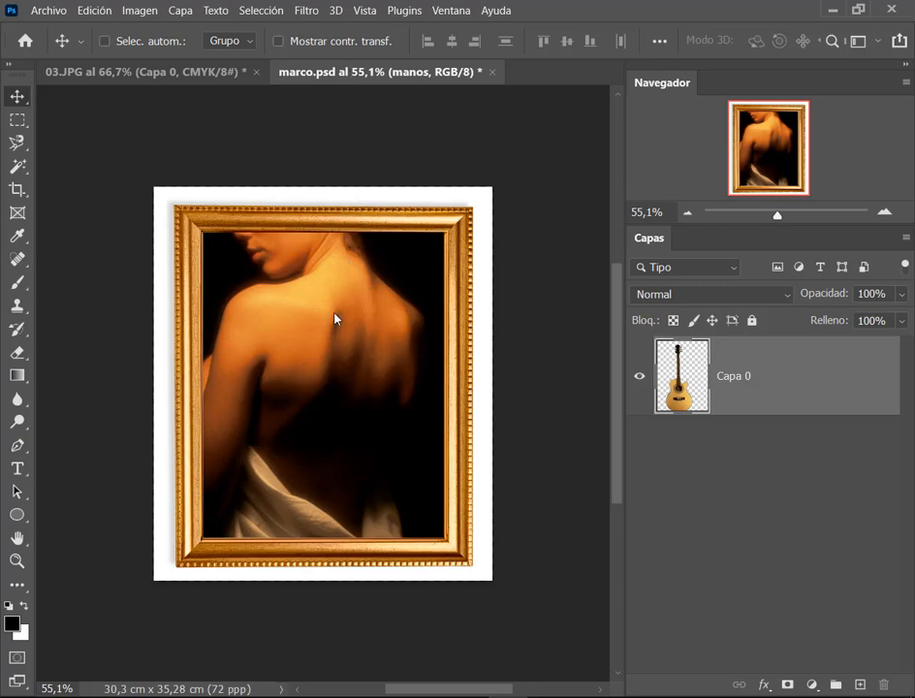
drag(347, 343, 315, 336)
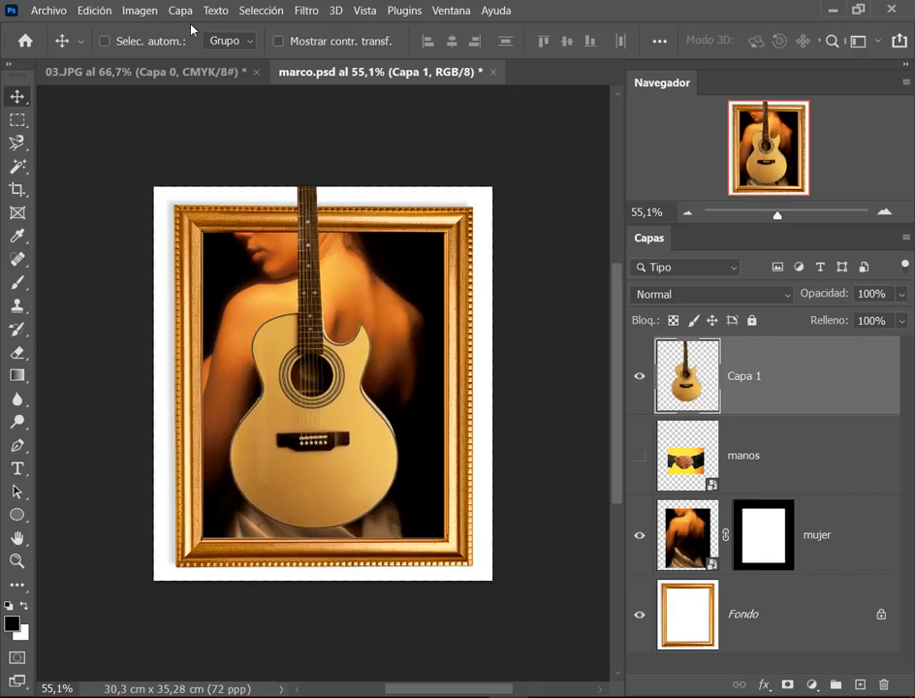
Step: Close 03.JPG without saving and move the guitar slightly up to the middle of the frame in marco.psd
click(256, 72)
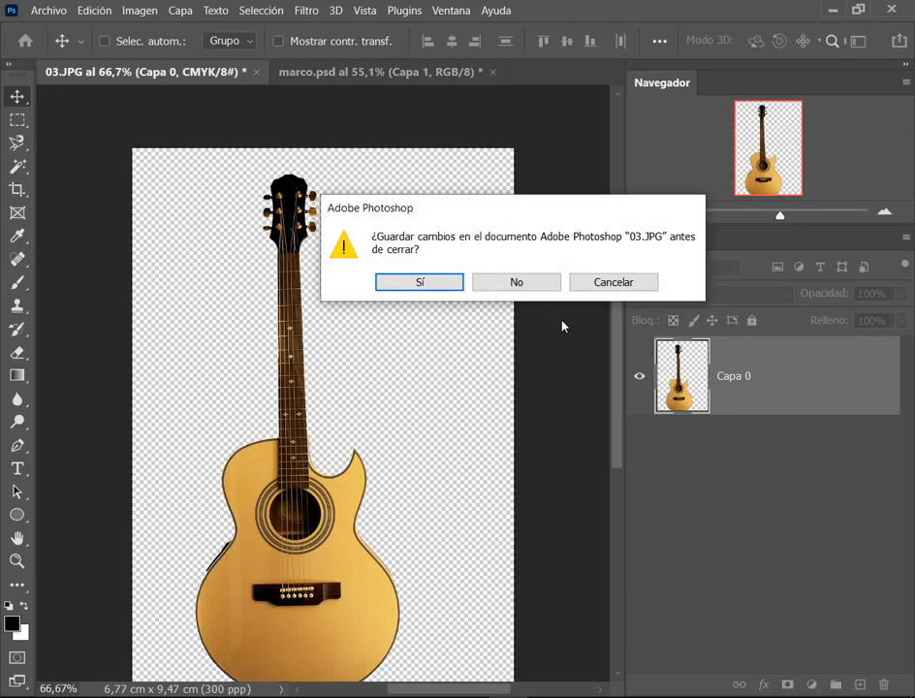
click(548, 287)
mouse_move(327, 421)
mouse_down()
mouse_move(350, 416)
mouse_move(333, 409)
mouse_up()
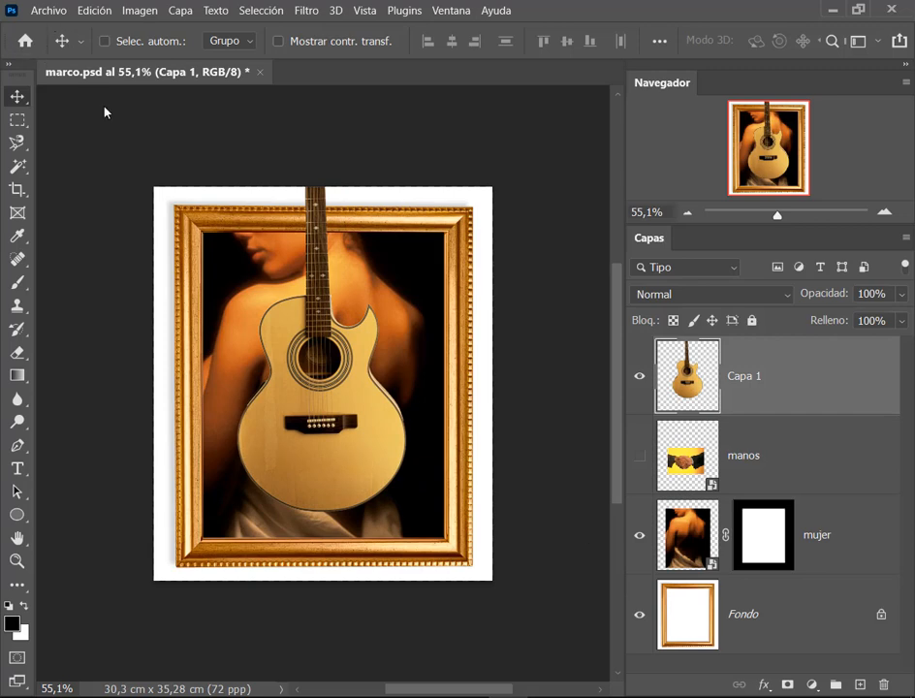
key(ctrl)
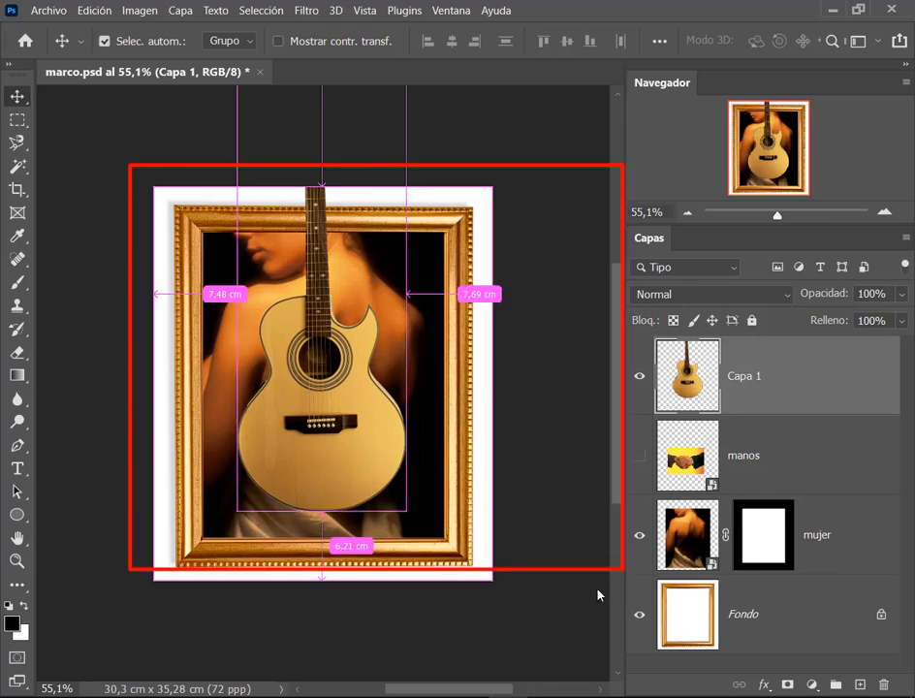
Step: Save marco.psd, and nudge the guitar layer slightly right and up so it sits centered in the frame
click(37, 13)
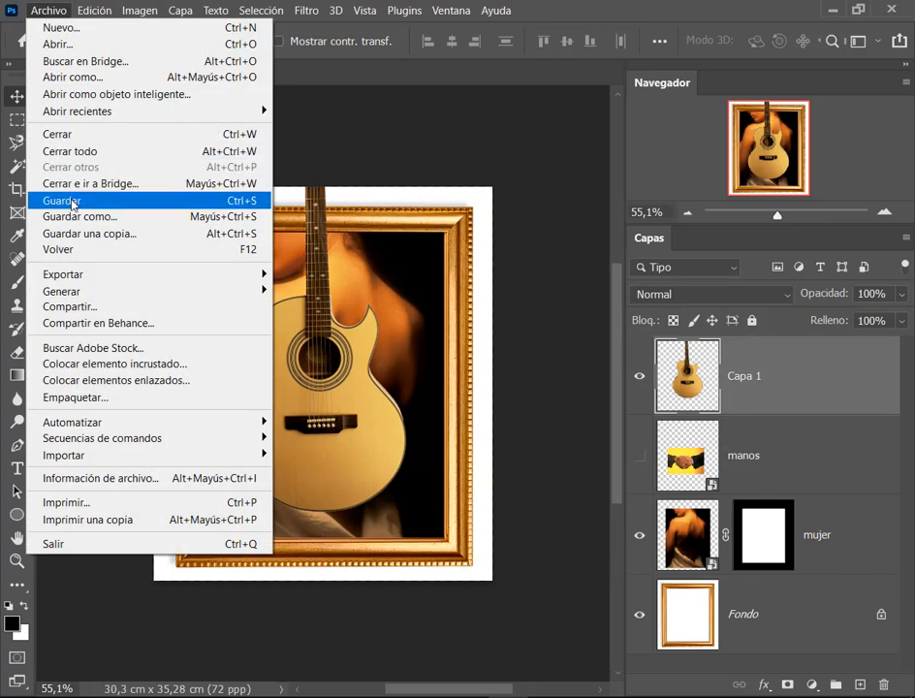
click(121, 205)
scroll(295, 397, up, 3)
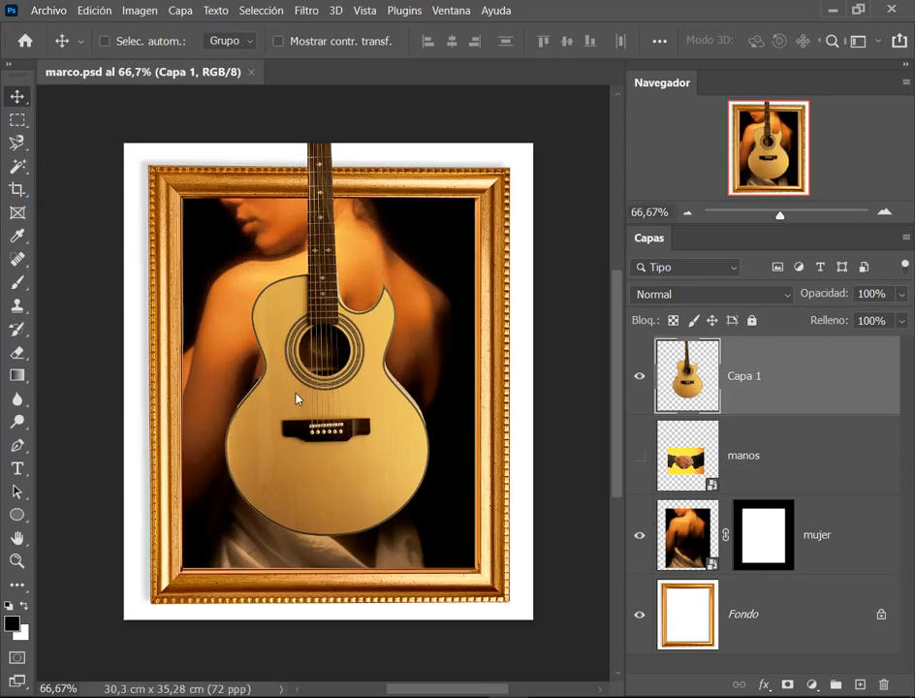
drag(354, 423, 372, 406)
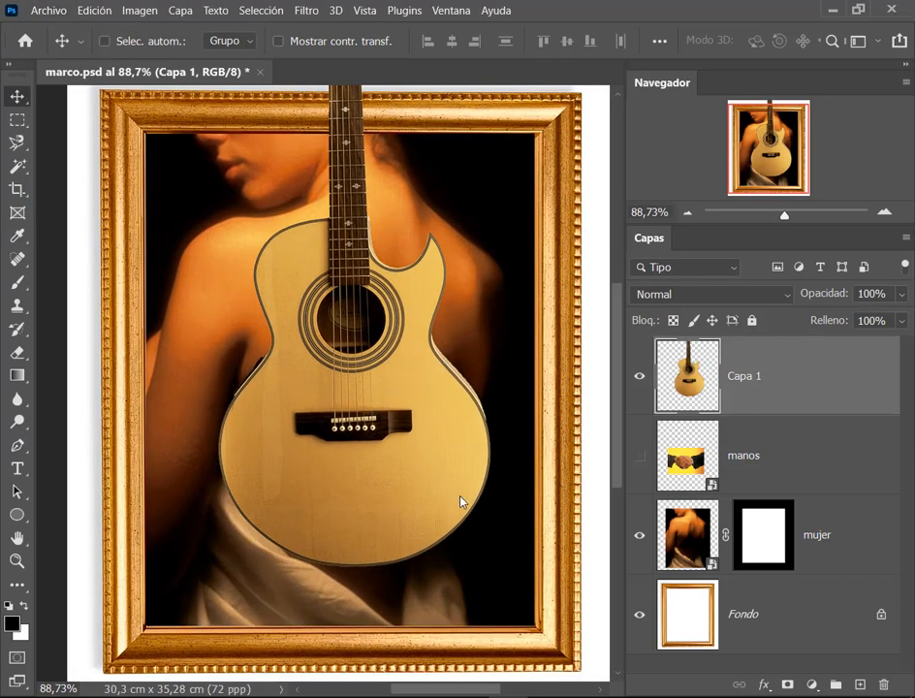
mouse_move(385, 477)
mouse_down()
mouse_move(431, 450)
mouse_move(382, 480)
mouse_up()
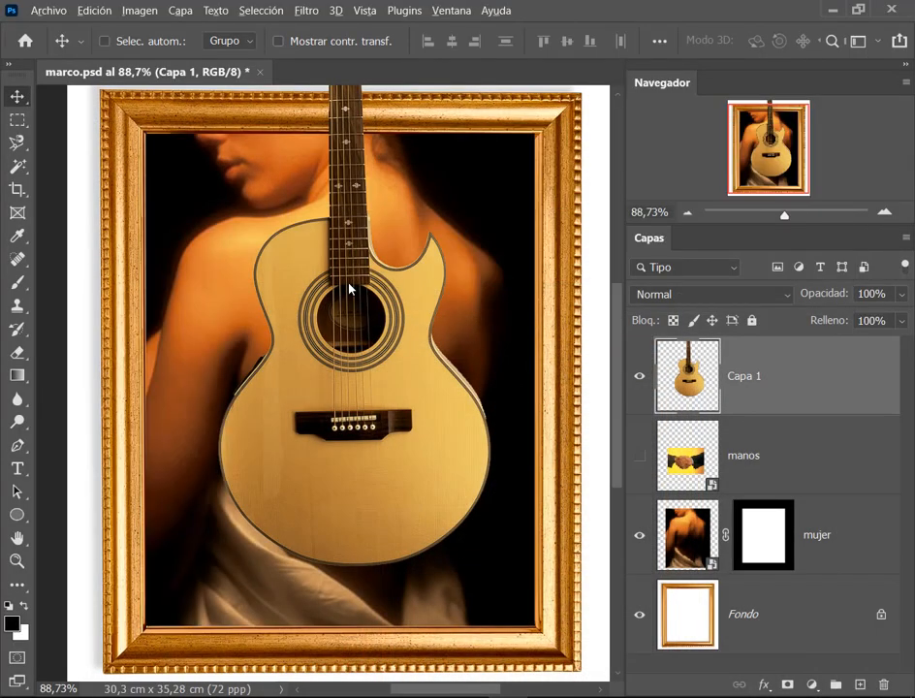
key(ctrl+minus)
mouse_move(350, 329)
mouse_down()
mouse_move(351, 408)
mouse_move(350, 343)
mouse_up()
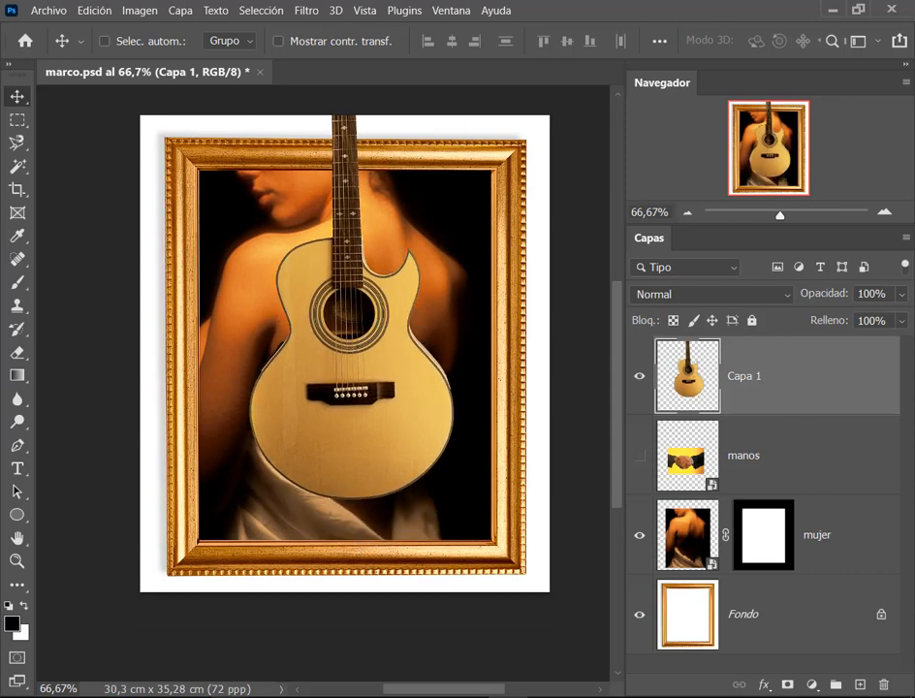
Step: Check the Meet call chat, and switch to the reference image Collage.jpg to examine the guitar's neck, sound hole and bridge
mouse_move(229, 695)
click(124, 631)
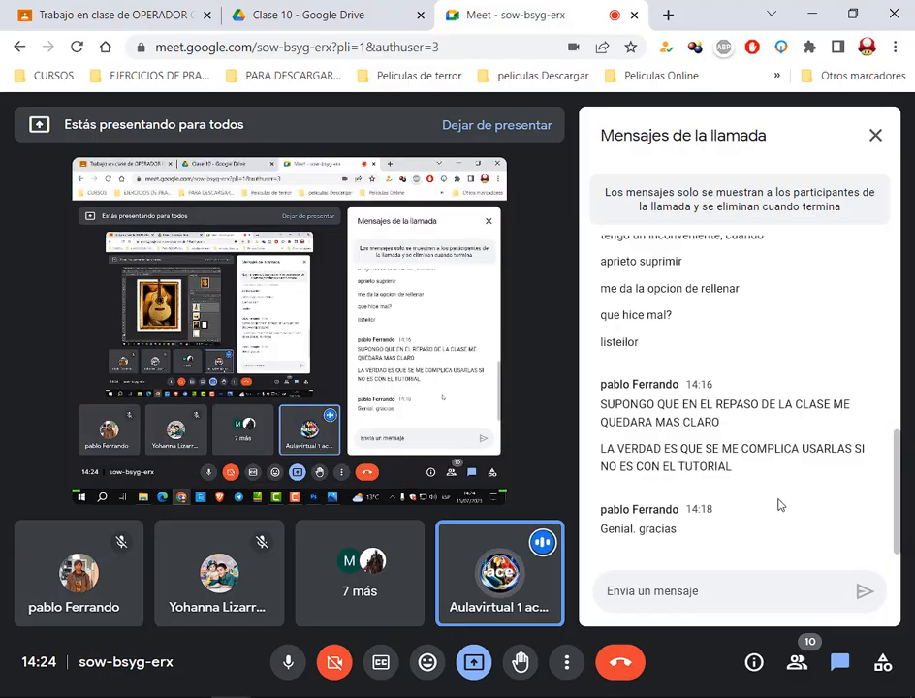
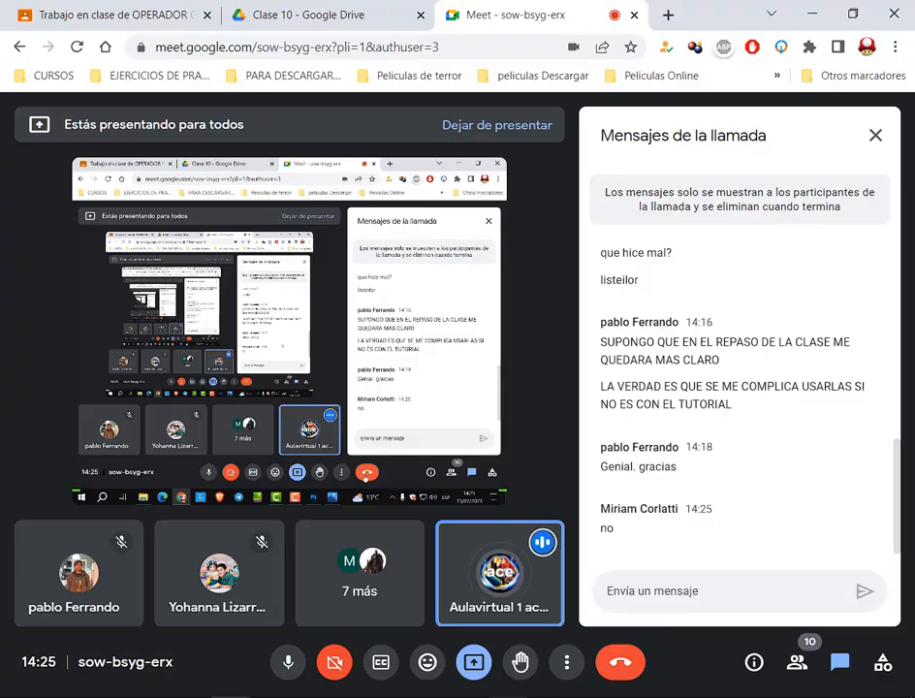
click(508, 697)
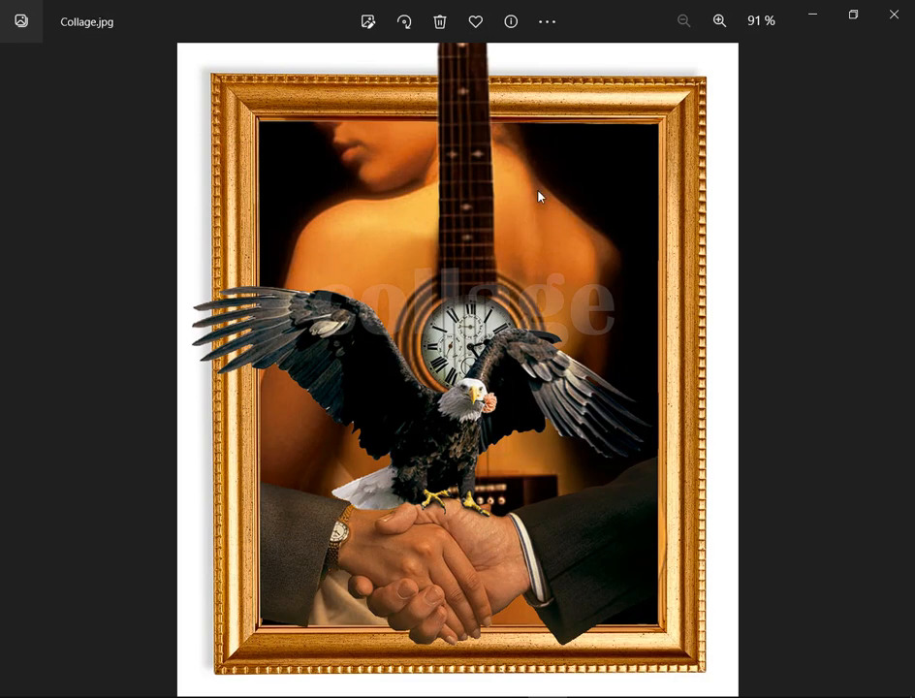
drag(429, 24, 496, 290)
drag(556, 35, 479, 75)
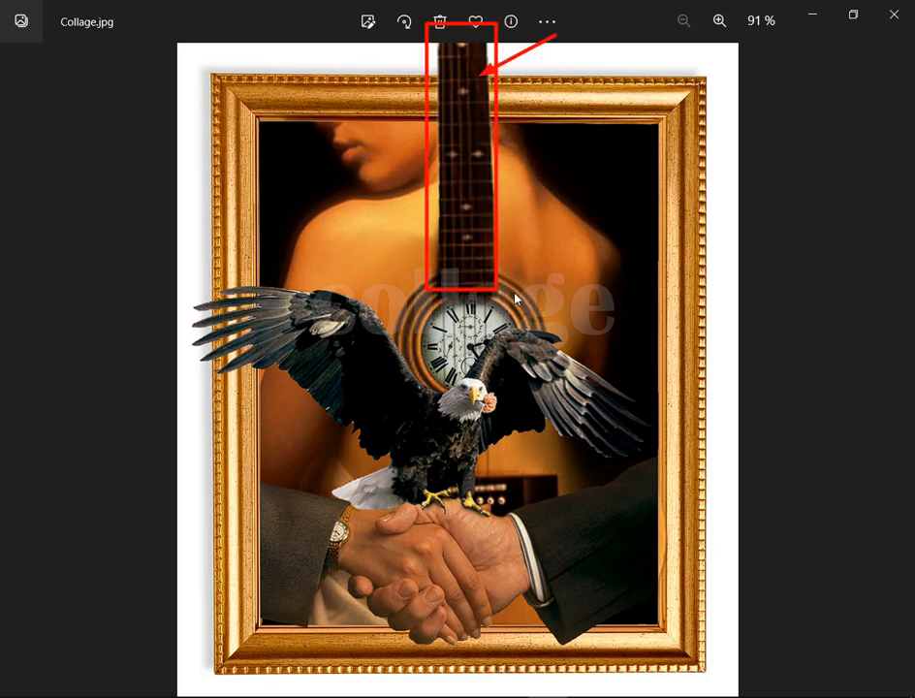
key(e)
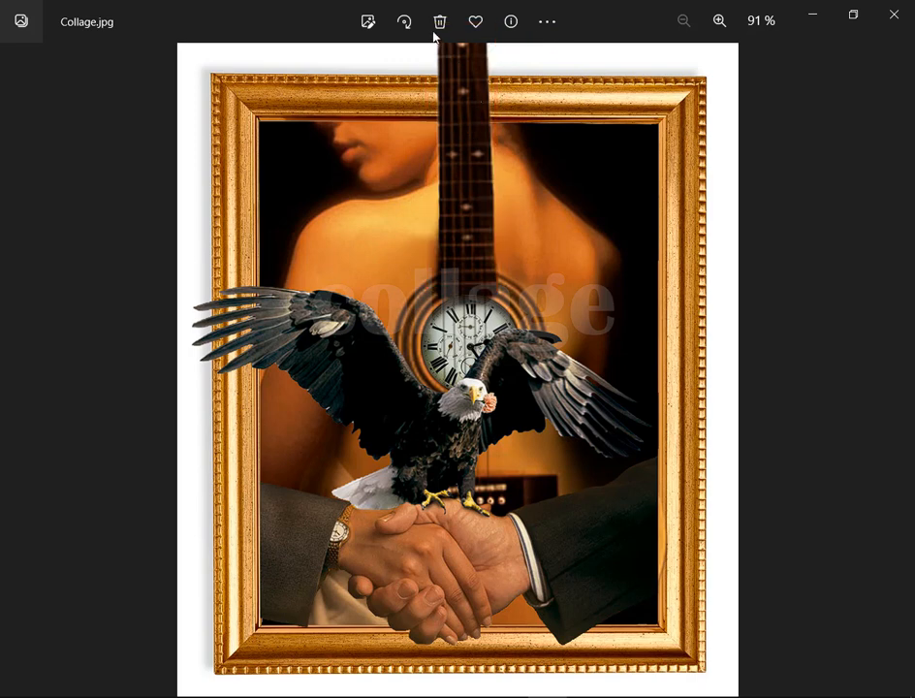
mouse_move(432, 32)
mouse_down()
mouse_move(499, 249)
mouse_move(499, 293)
mouse_up()
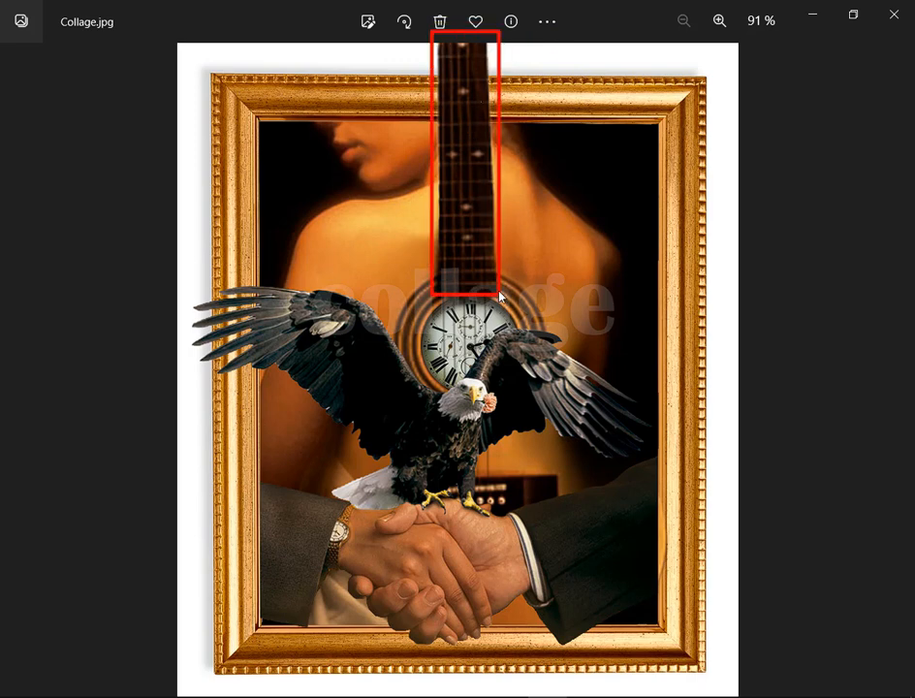
key(e)
drag(386, 262, 543, 410)
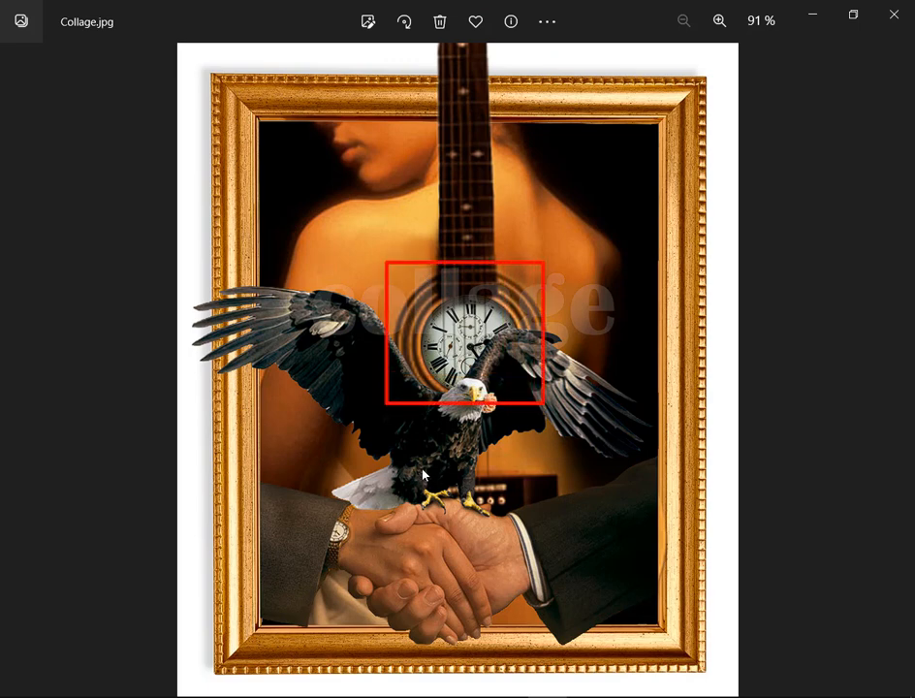
drag(421, 467, 565, 530)
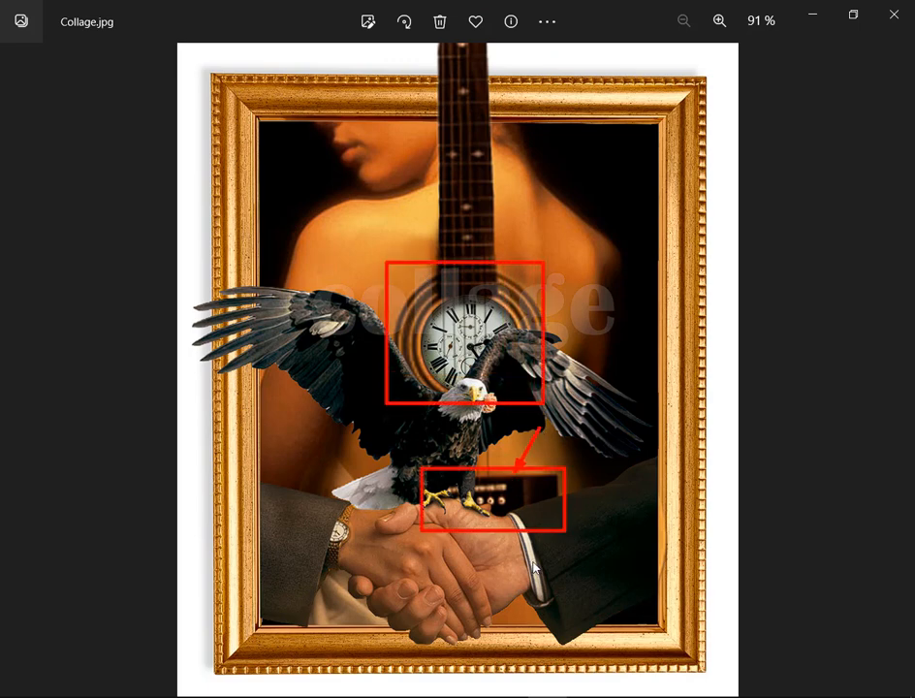
key(Escape)
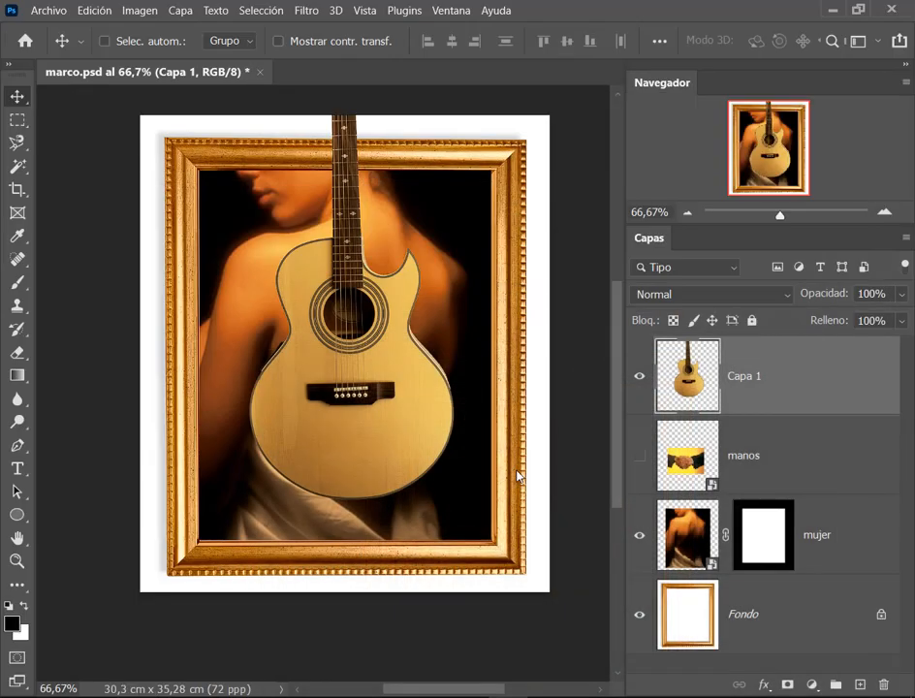
Step: Examine in Collage.jpg how the handshake and the eagle cover the lower part of the guitar
drag(517, 474, 500, 474)
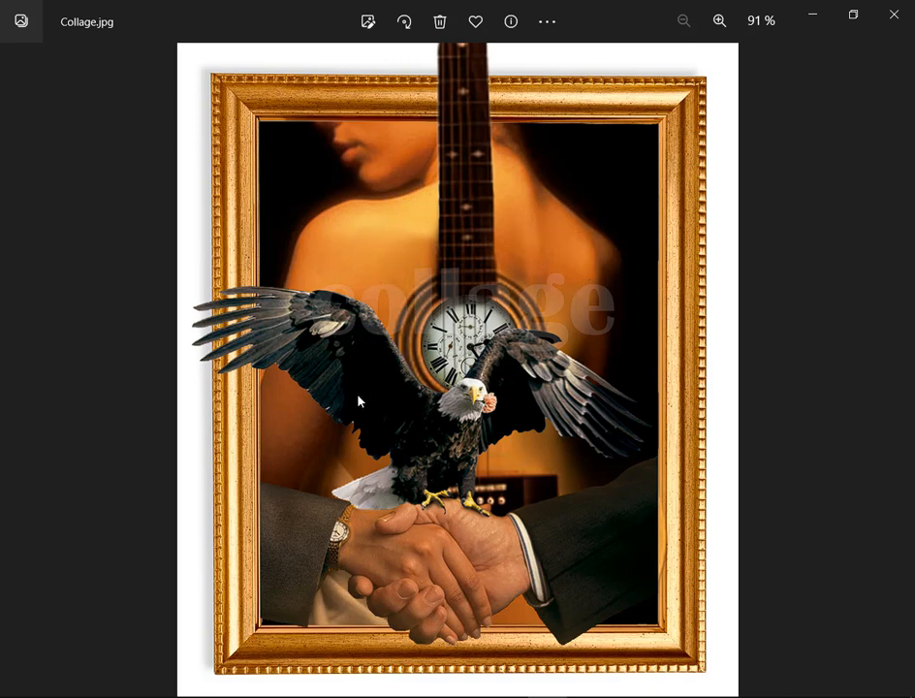
drag(379, 438, 589, 571)
mouse_move(236, 496)
mouse_down()
mouse_move(758, 591)
mouse_move(721, 594)
mouse_up()
drag(349, 382, 490, 469)
key(Escape)
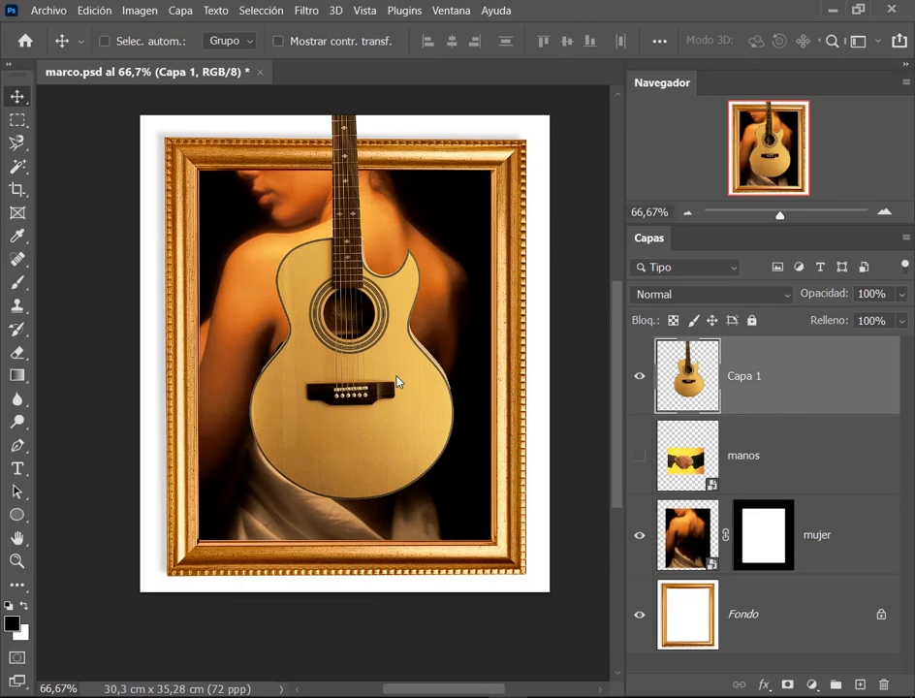
Step: Scale the guitar layer proportionally to about 111% with Free Transform and reposition it over the woman's back
mouse_move(395, 380)
mouse_down()
mouse_move(399, 398)
mouse_move(386, 388)
mouse_up()
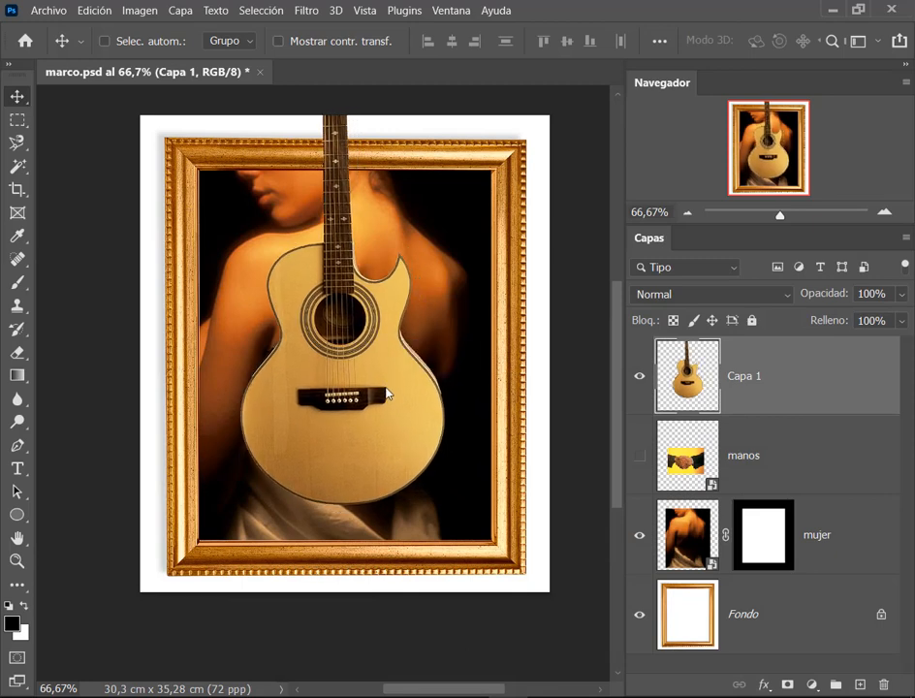
key(ctrl)
key(ctrl+t)
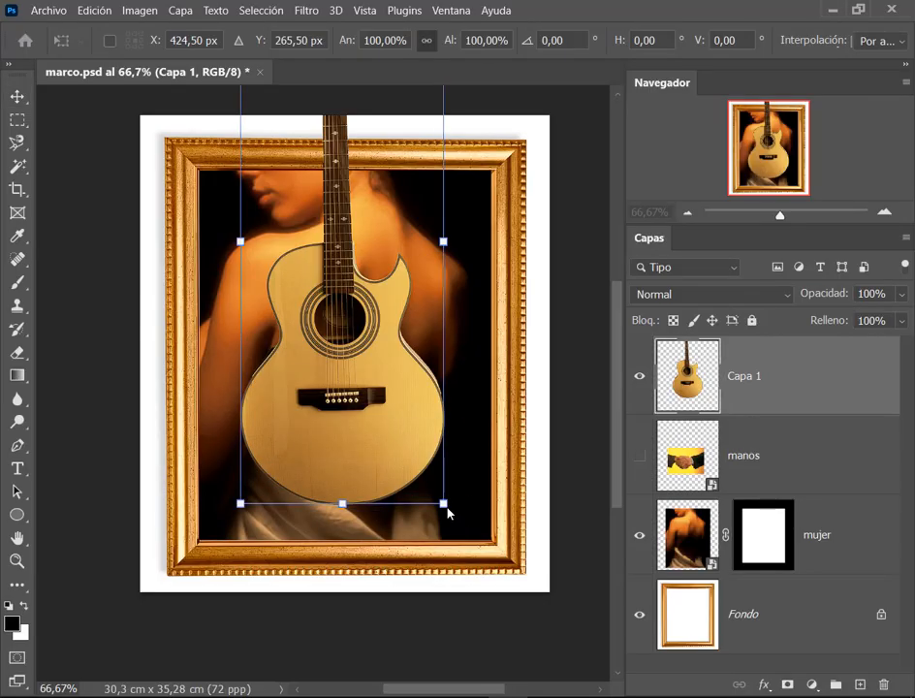
drag(447, 513, 463, 536)
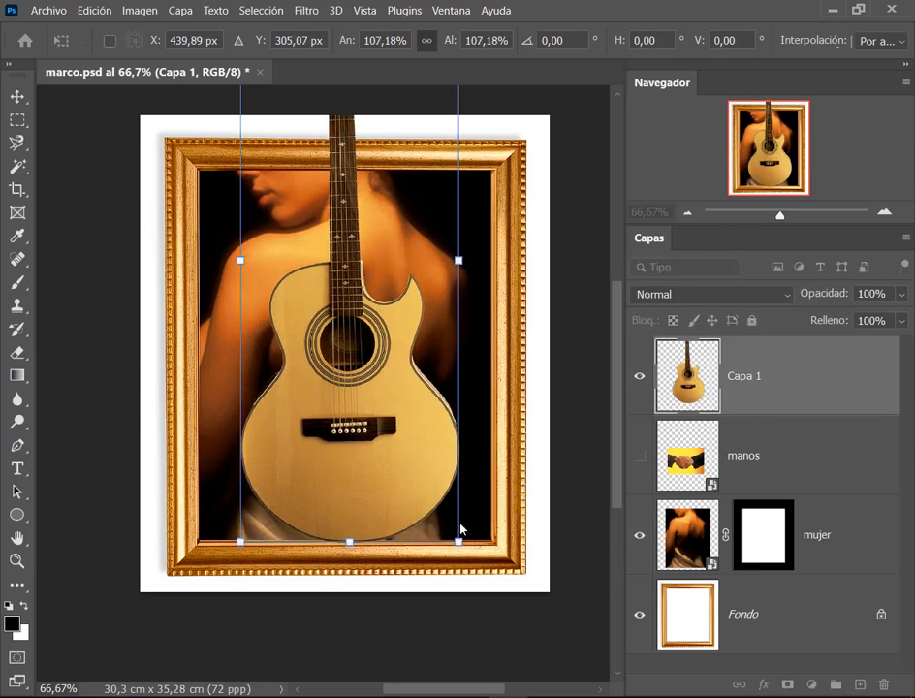
drag(422, 493, 413, 453)
drag(458, 517, 465, 537)
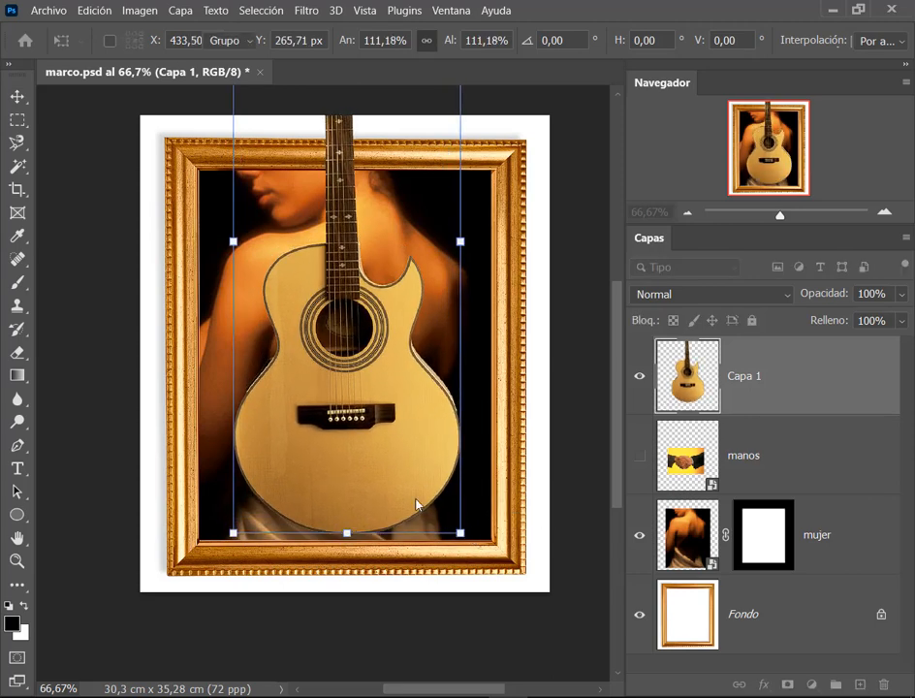
key(Return)
drag(403, 469, 410, 461)
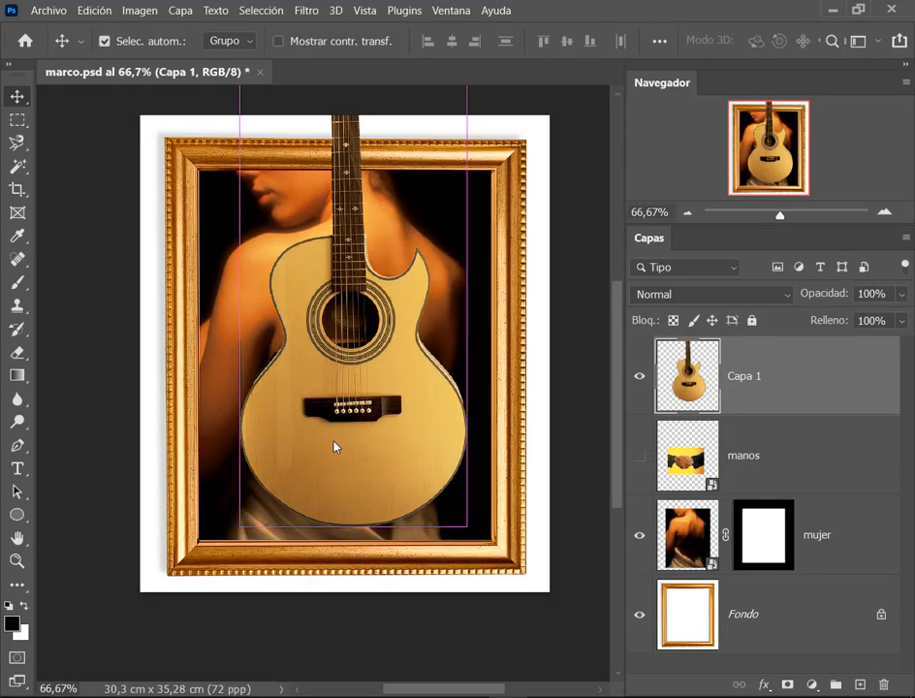
Step: Compare the lower guitar body in marco.psd with Collage.jpg, and examine how the guitar blends into the back around the sound hole
drag(467, 500, 494, 541)
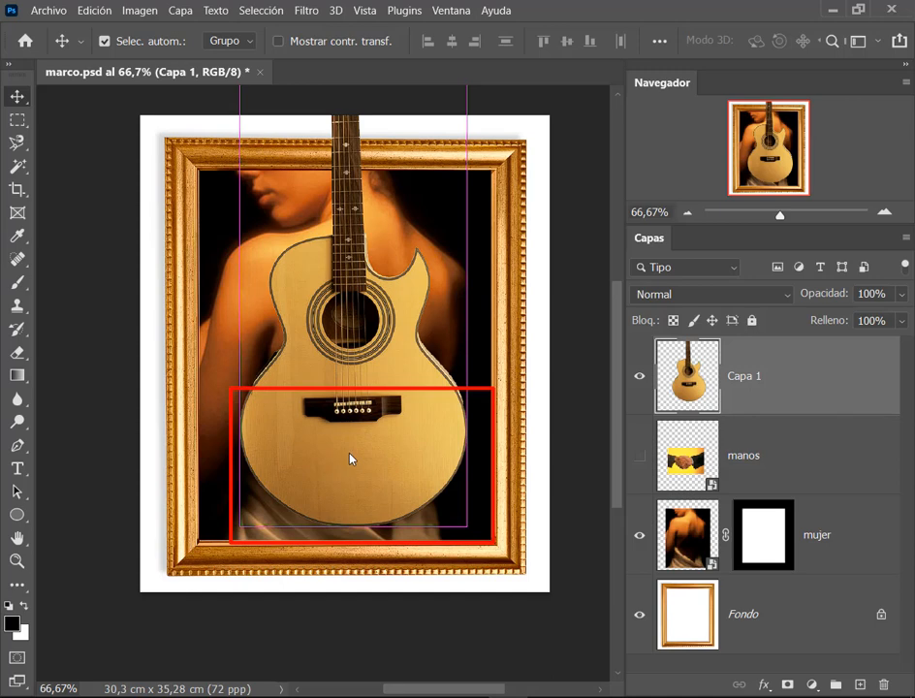
key(Escape)
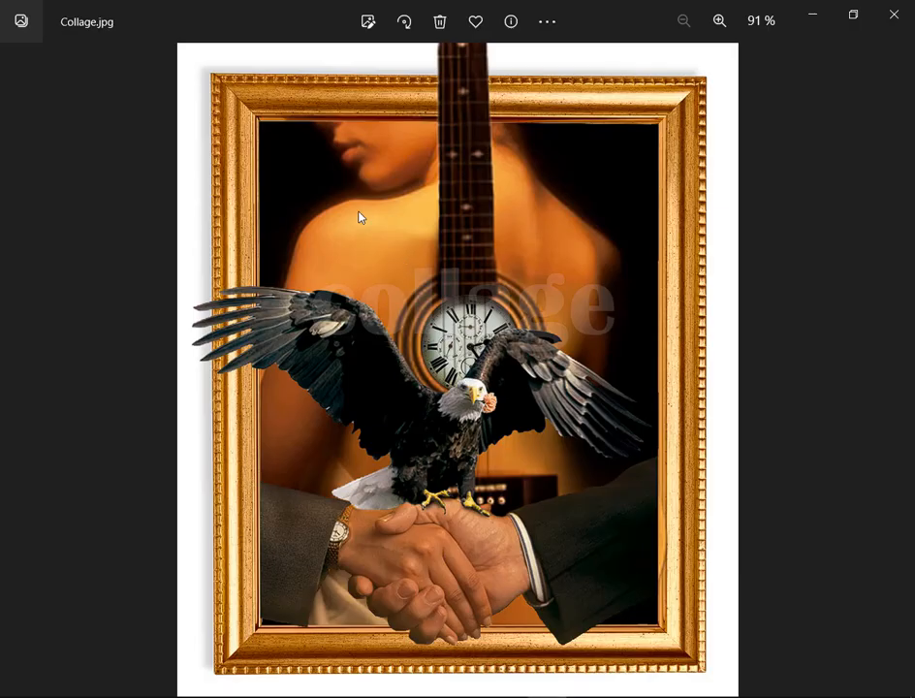
mouse_move(359, 212)
mouse_down()
mouse_move(594, 390)
mouse_move(588, 387)
mouse_up()
drag(581, 180, 548, 251)
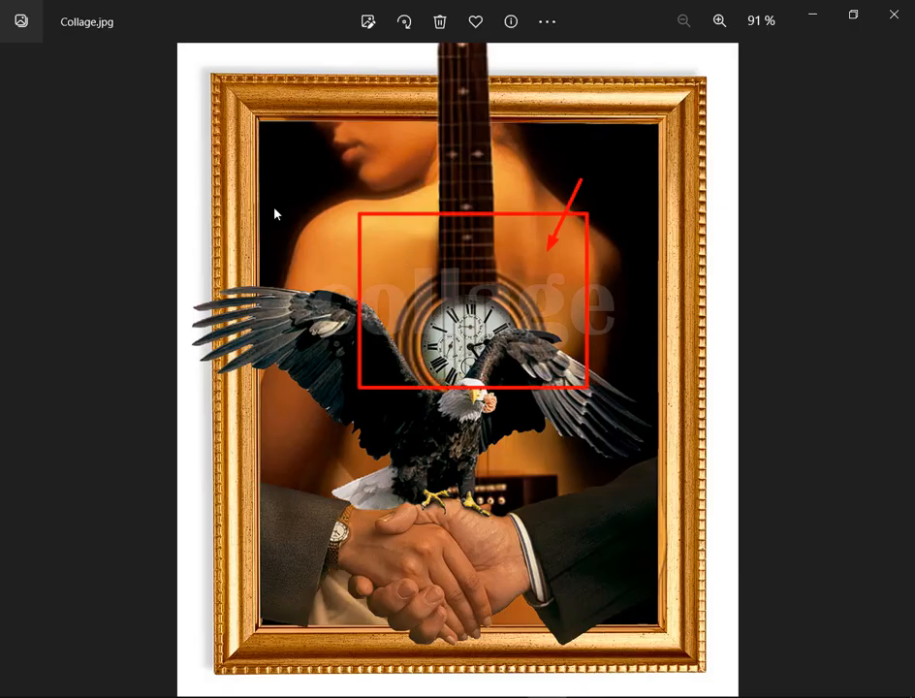
drag(313, 164, 394, 255)
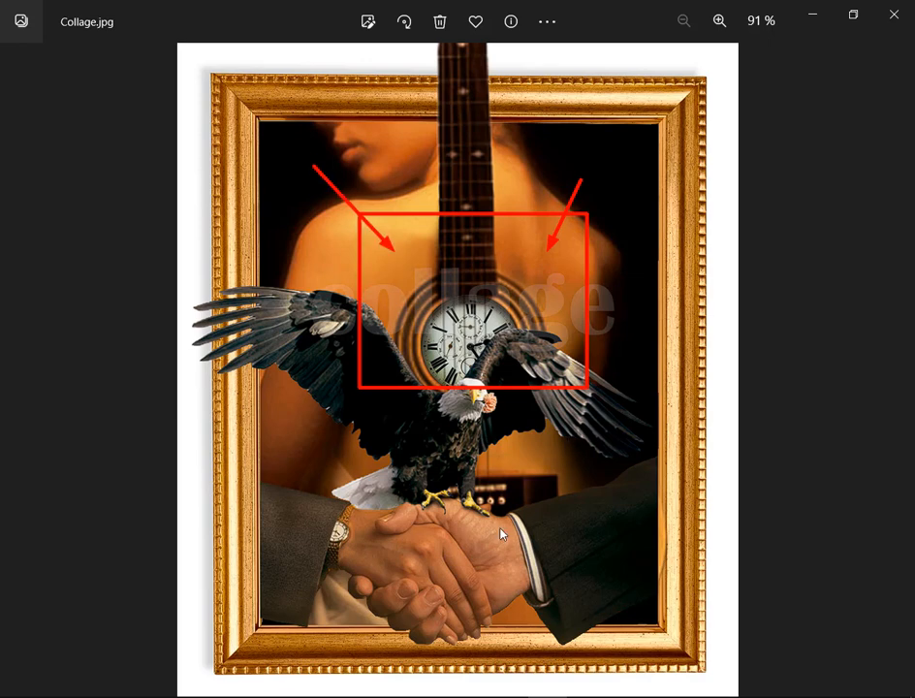
key(Escape)
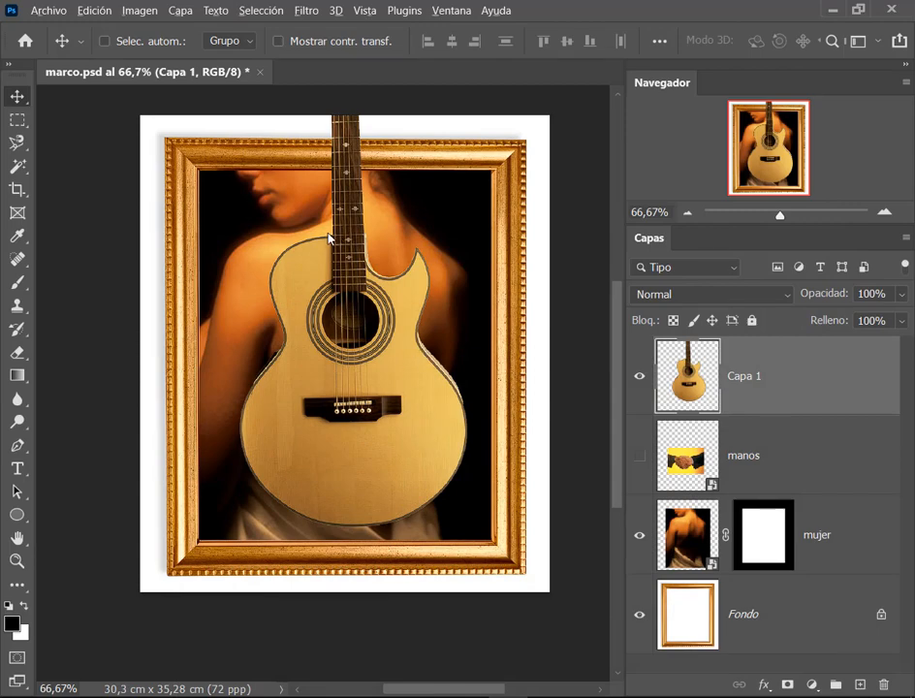
Step: Shift the guitar layer slightly left and down over the woman's back
scroll(324, 232, up, 3)
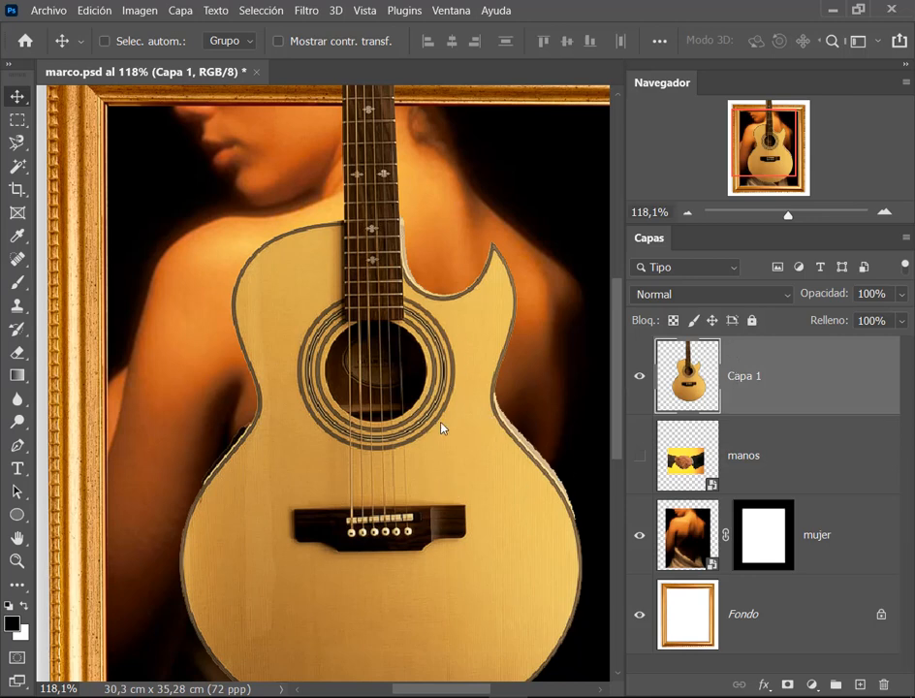
scroll(452, 384, down, 2)
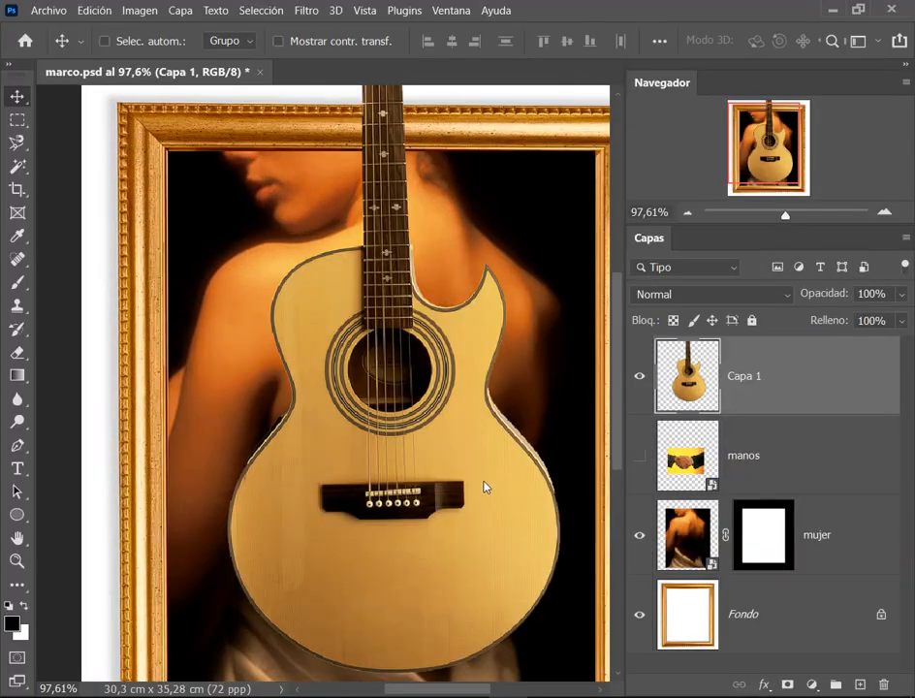
drag(483, 486, 419, 508)
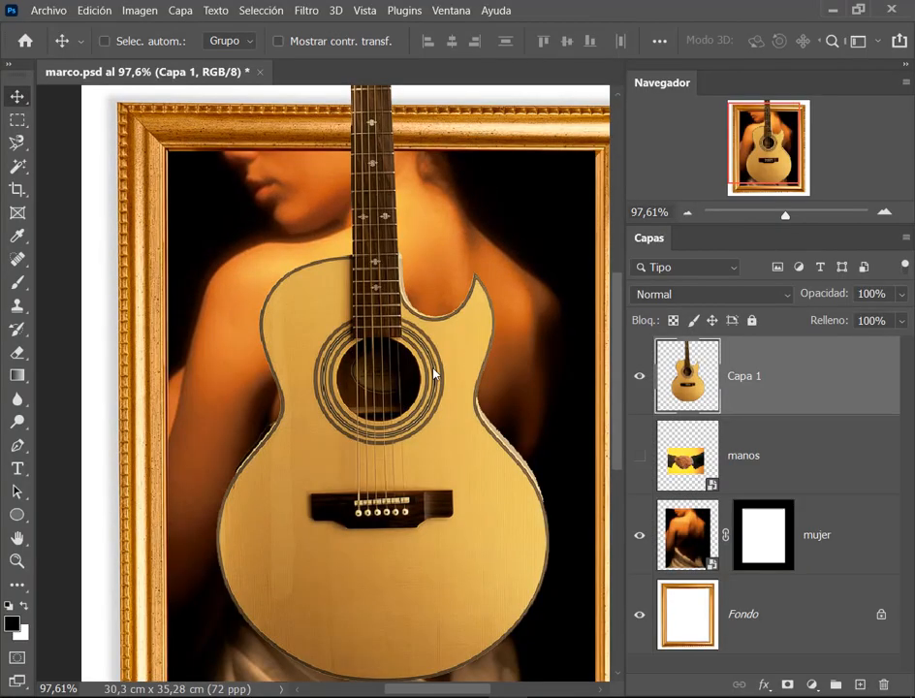
drag(427, 374, 433, 378)
scroll(438, 376, down, 2)
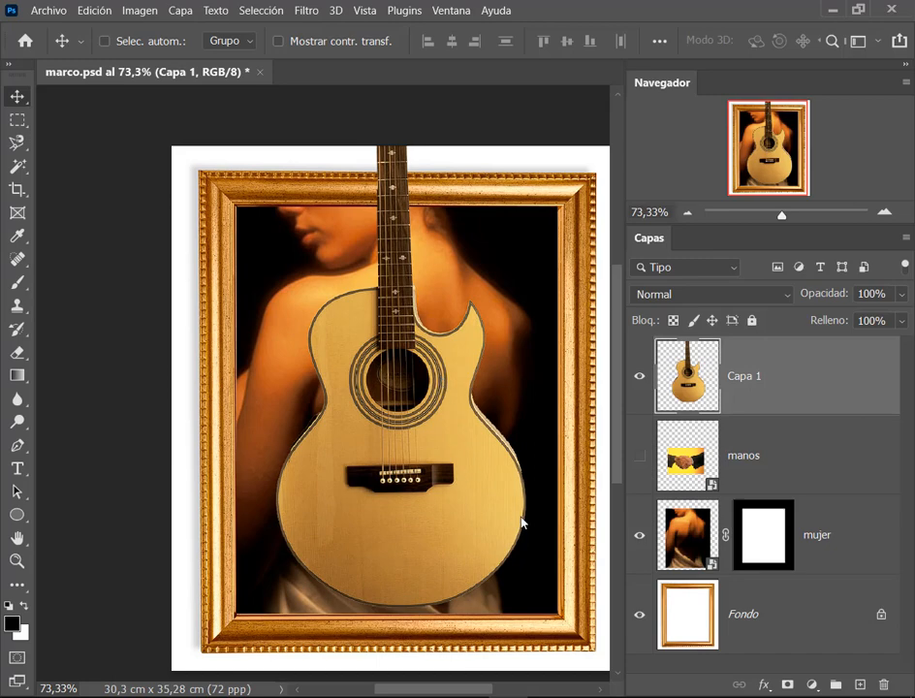
Step: Enlarge the guitar proportionally with Free Transform until its body overlaps the frame's lower edge, and center it over the woman's back
key(ctrl+t)
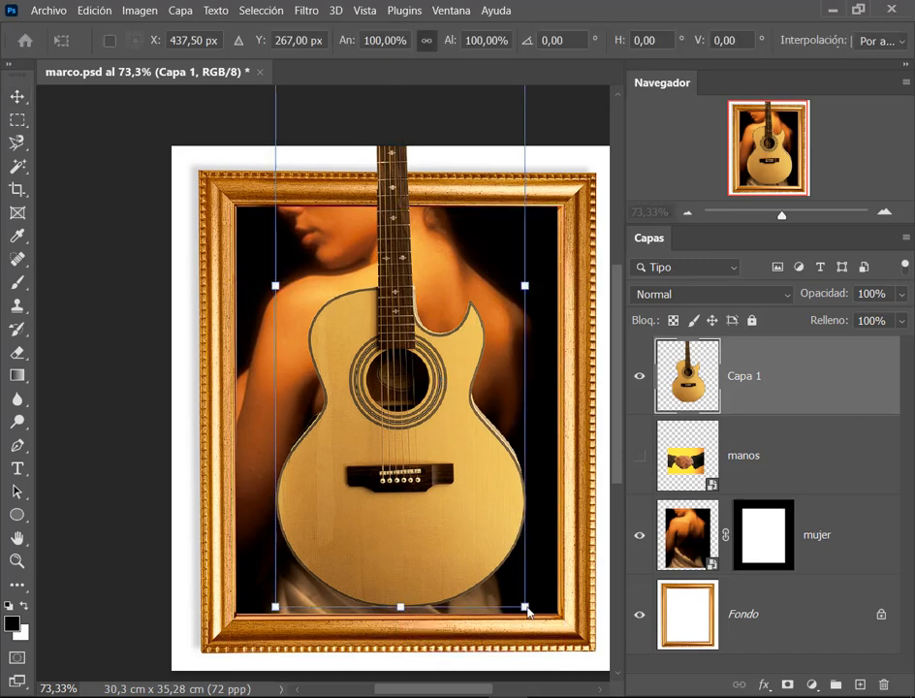
drag(525, 607, 565, 657)
key(Return)
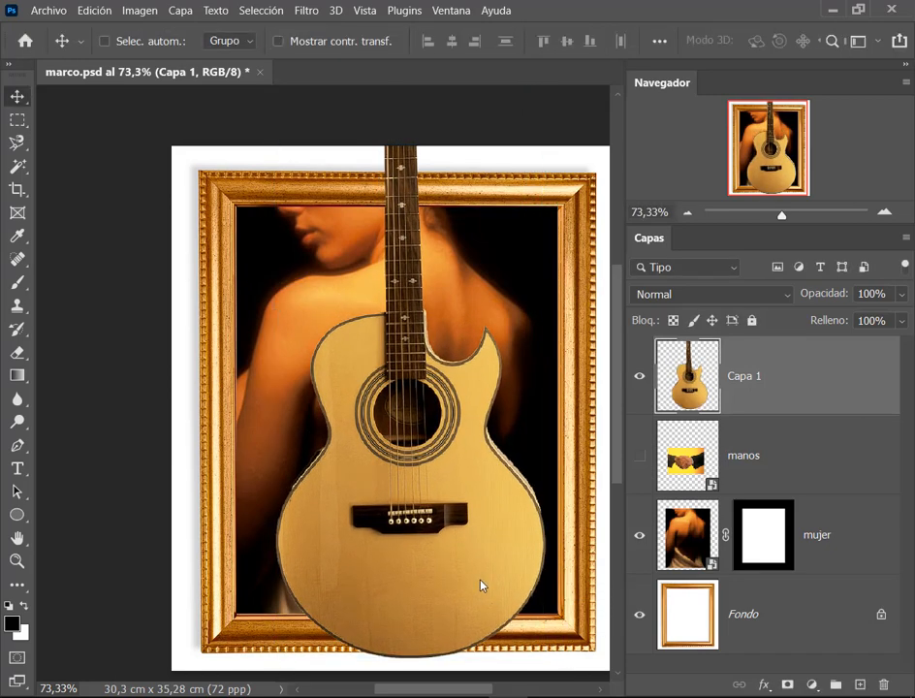
drag(479, 586, 471, 551)
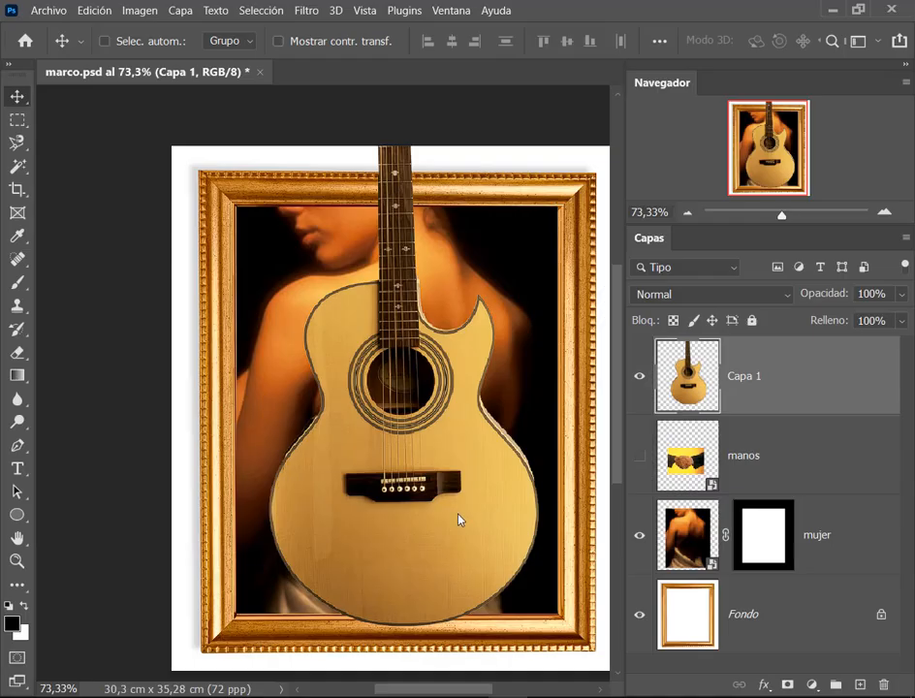
mouse_move(459, 521)
mouse_down()
mouse_move(468, 555)
mouse_move(468, 529)
mouse_up()
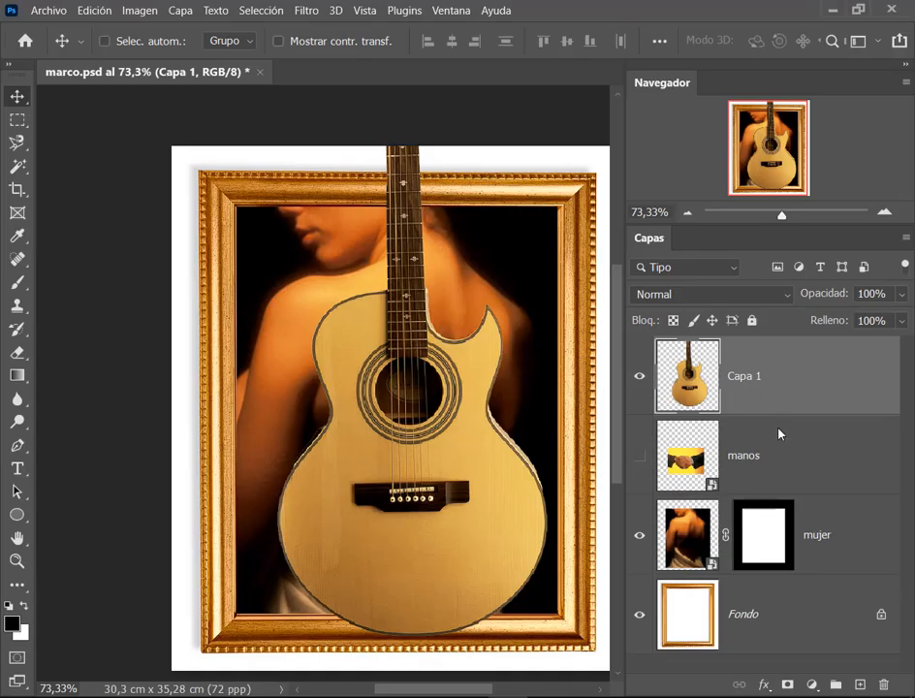
Step: Reduce the layer thumbnails to medium size and add a layer mask to the guitar layer, Capa 1
right_click(755, 379)
click(868, 413)
right_click(705, 386)
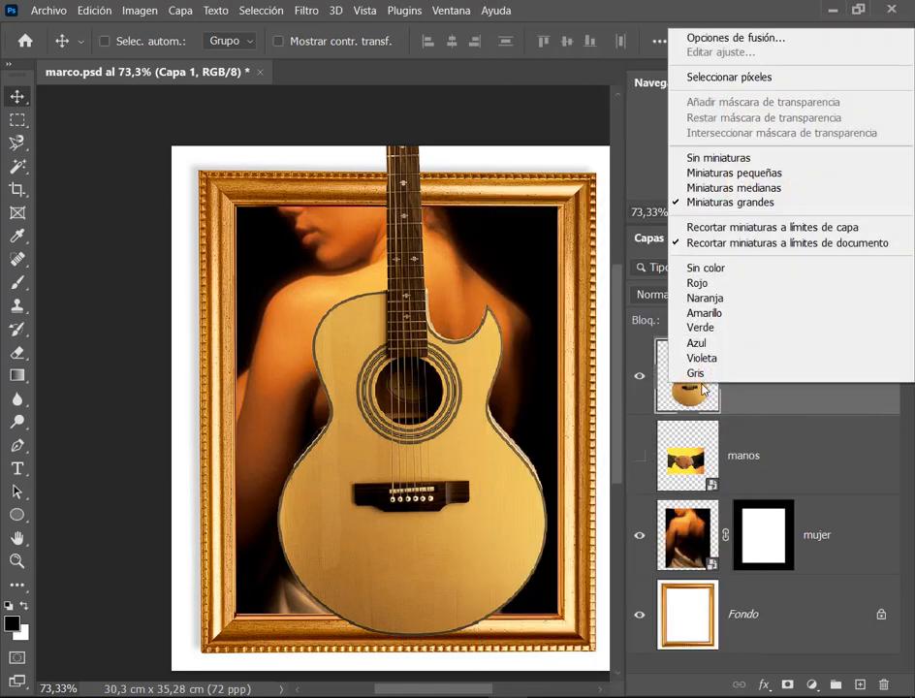
click(733, 187)
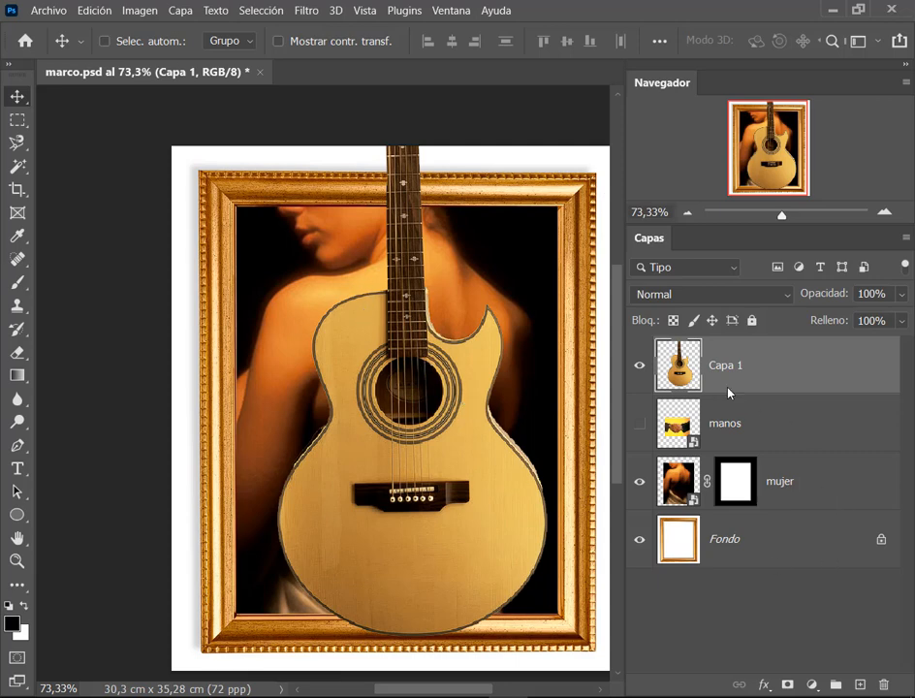
click(791, 683)
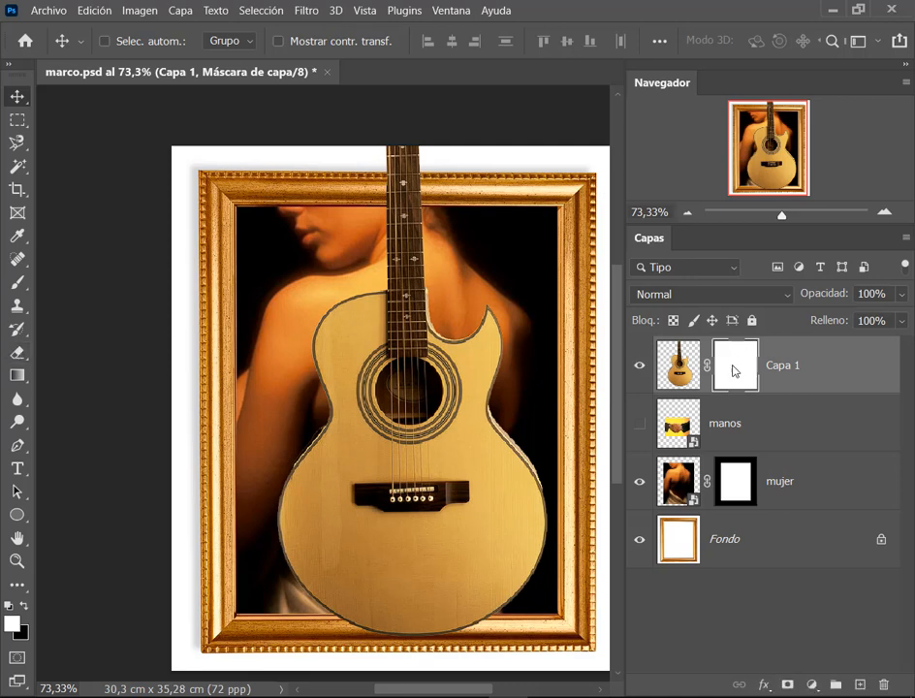
Step: Erase the upper edges of the guitar body on both sides and part of the neck on Capa 1's mask
click(17, 353)
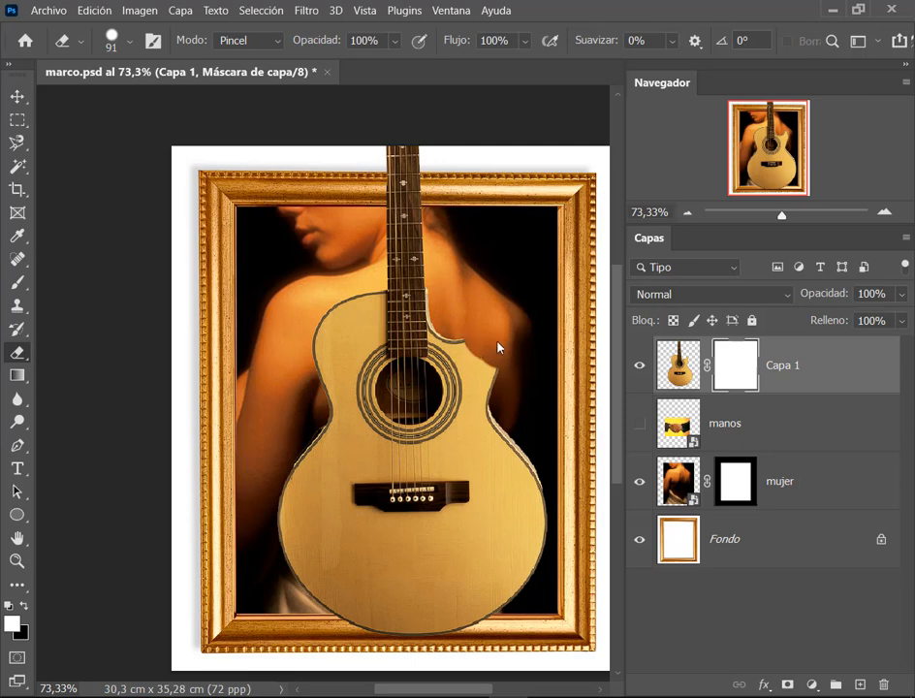
click(500, 349)
drag(332, 331, 312, 380)
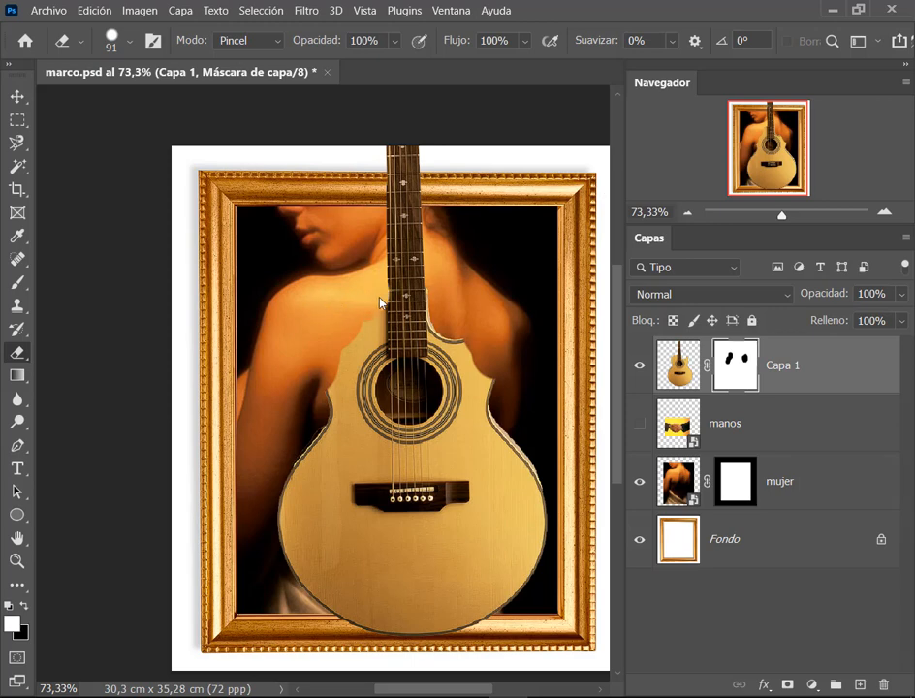
drag(380, 303, 281, 311)
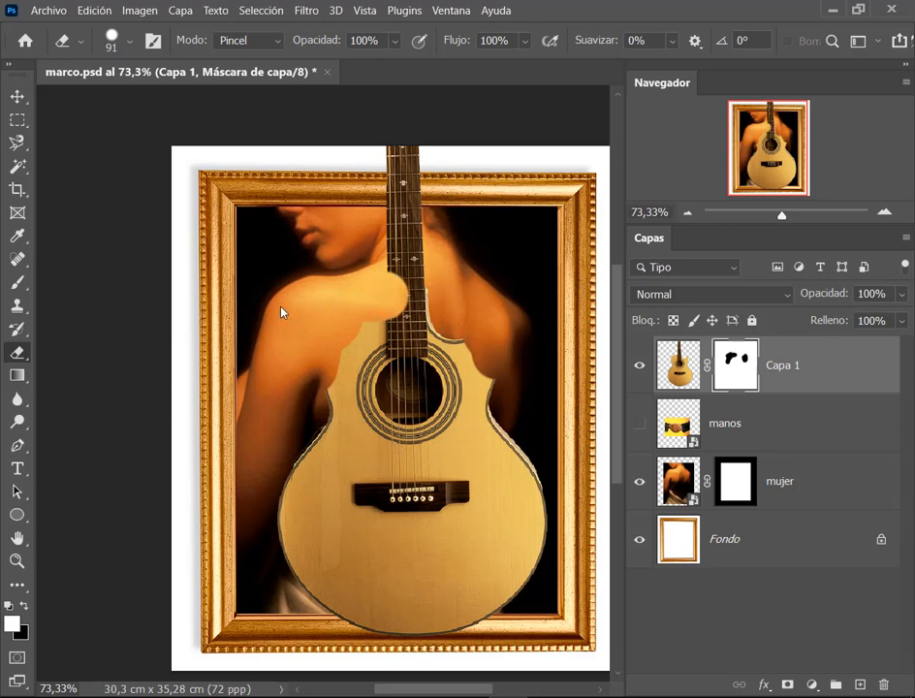
Step: Paint the mask white with the Brush to restore the erased parts of the guitar's neck and upper body
click(18, 282)
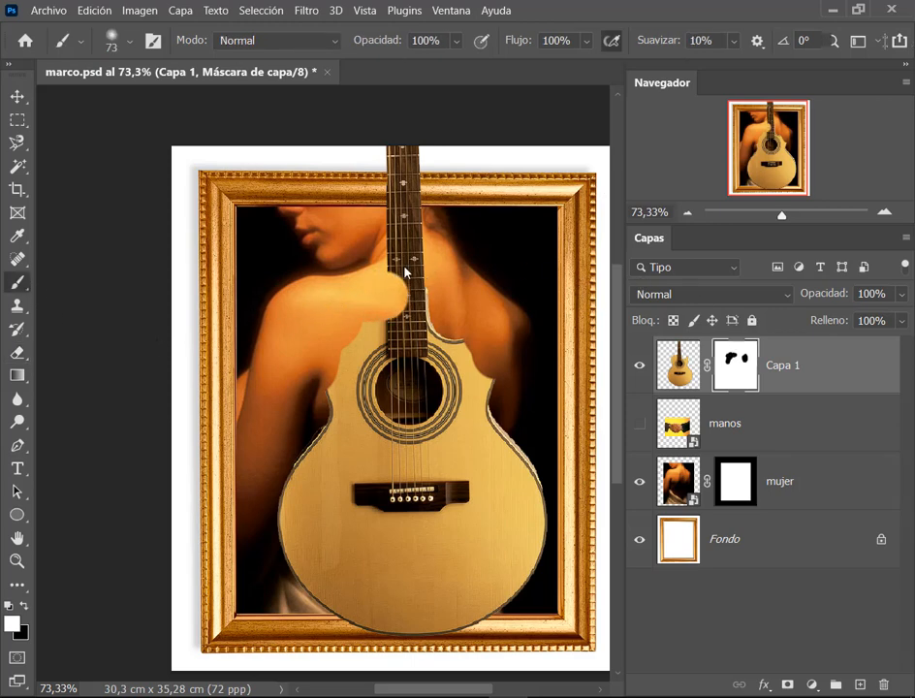
drag(402, 273, 403, 301)
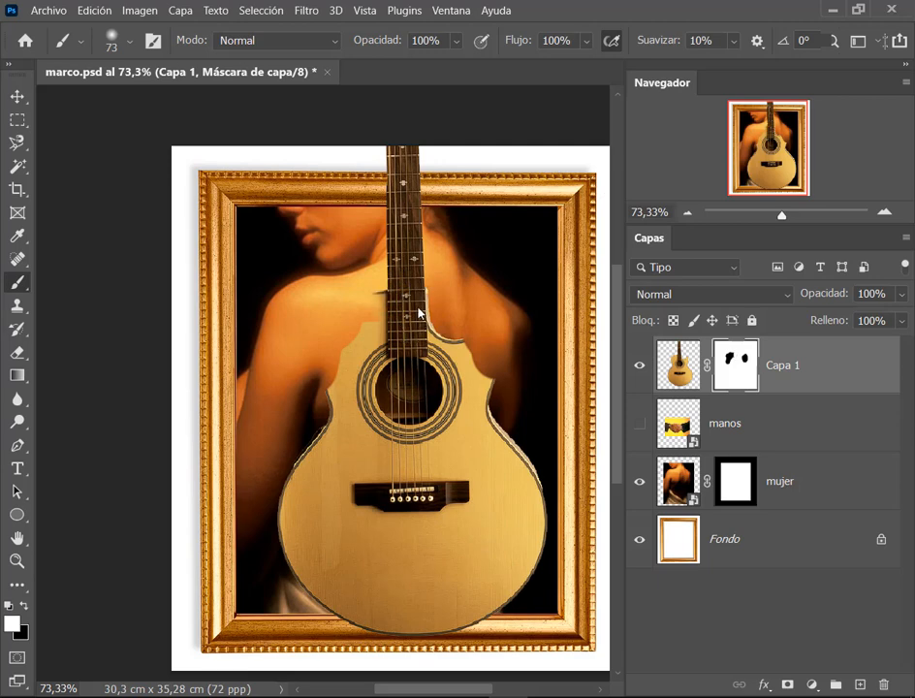
mouse_move(465, 331)
mouse_down()
mouse_move(431, 343)
mouse_move(511, 339)
mouse_move(487, 405)
mouse_up()
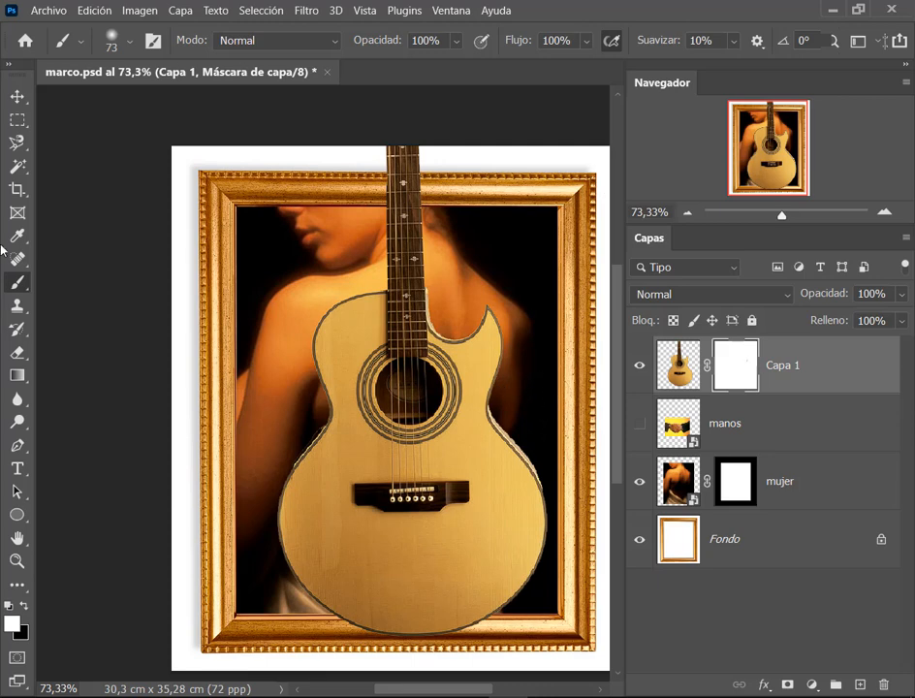
Step: Switch to the Move tool and make the guitar layer's image active instead of its mask
click(17, 97)
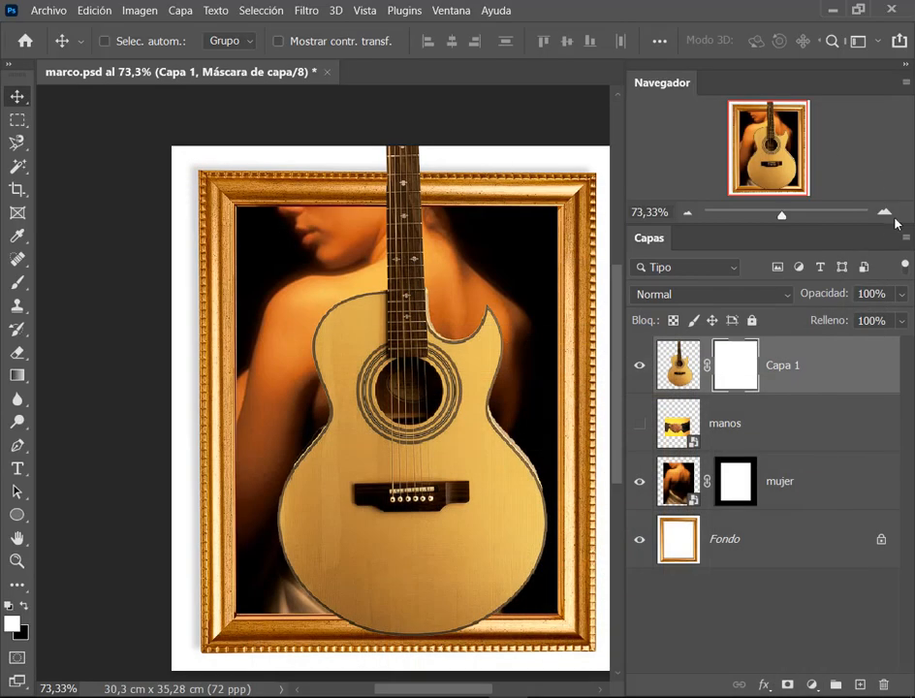
key(ctrl+2)
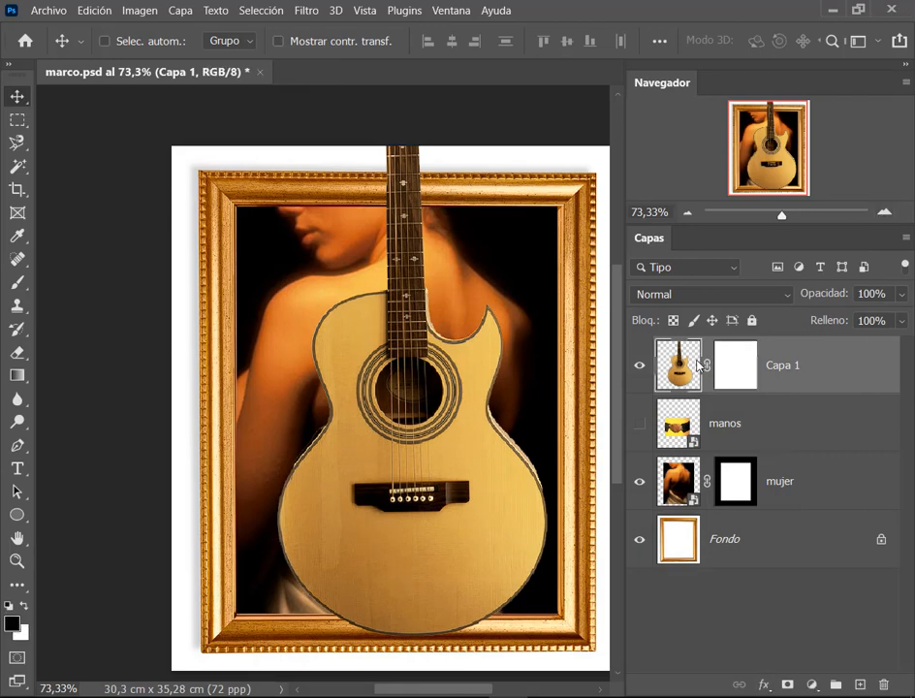
click(884, 211)
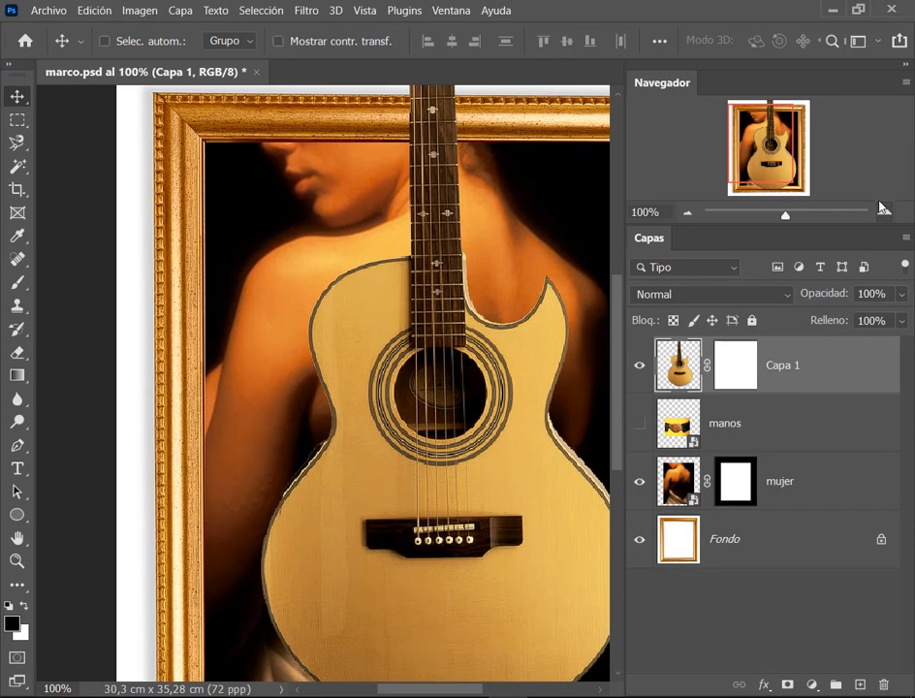
drag(784, 166, 775, 164)
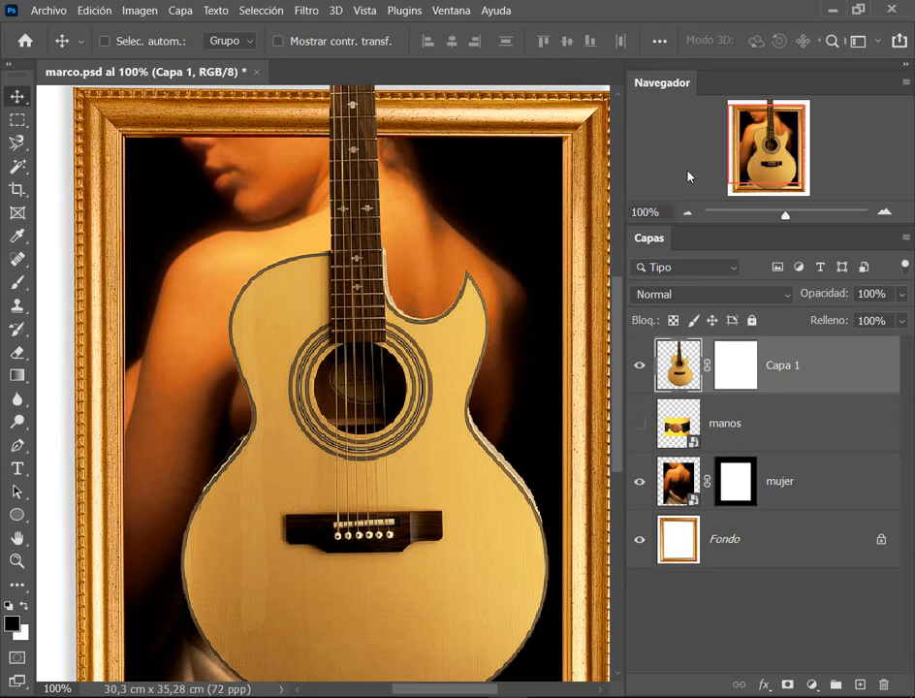
Step: Start a Match Color (Igualar color) adjustment on the guitar layer, using marco.psd as source and mujer as source layer
key(ctrl)
key(ctrl)
click(139, 12)
mouse_move(157, 52)
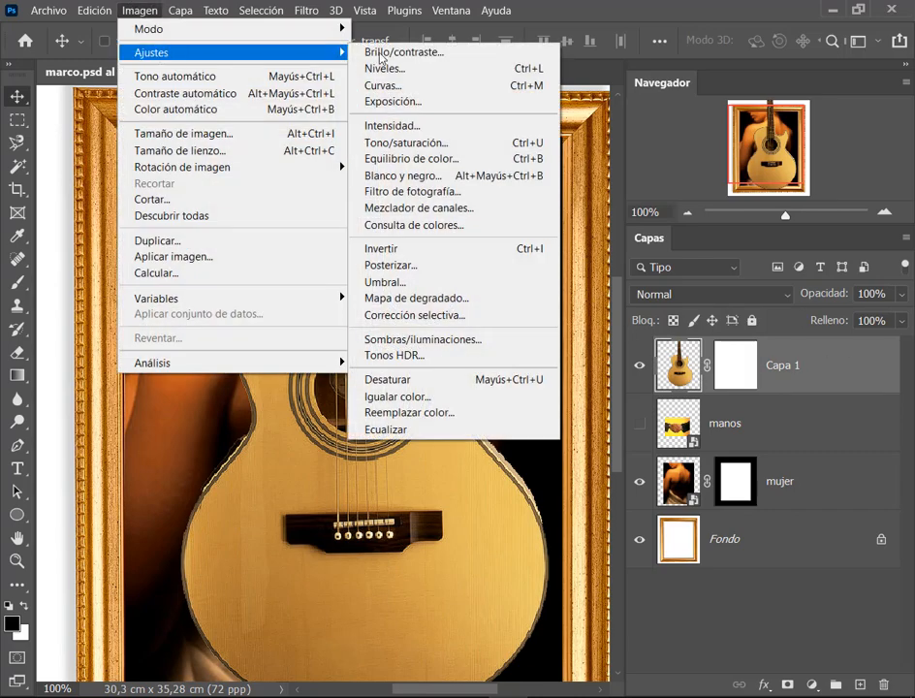
click(386, 398)
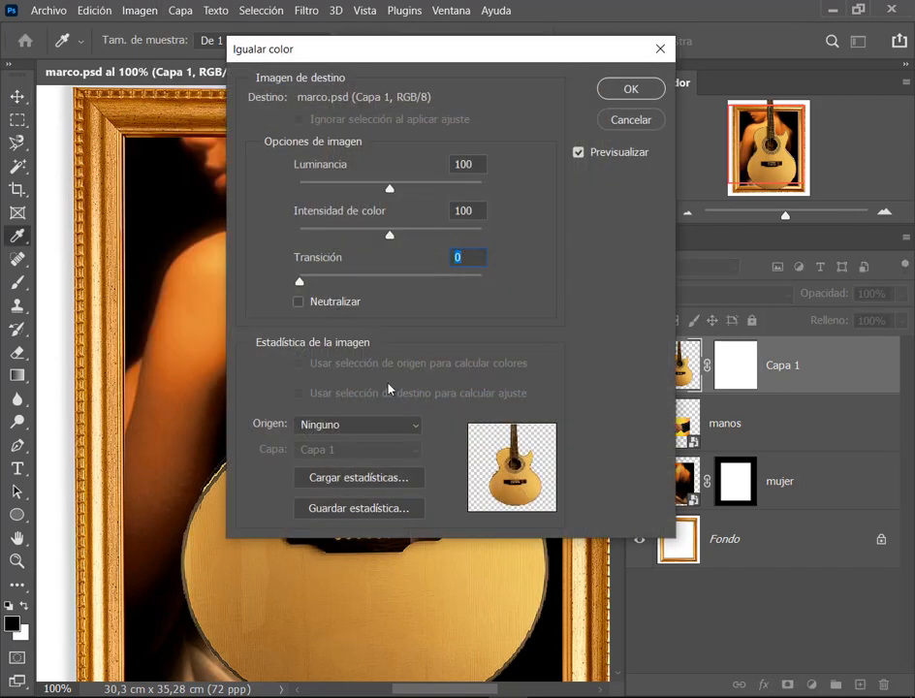
drag(523, 50, 658, 28)
click(612, 246)
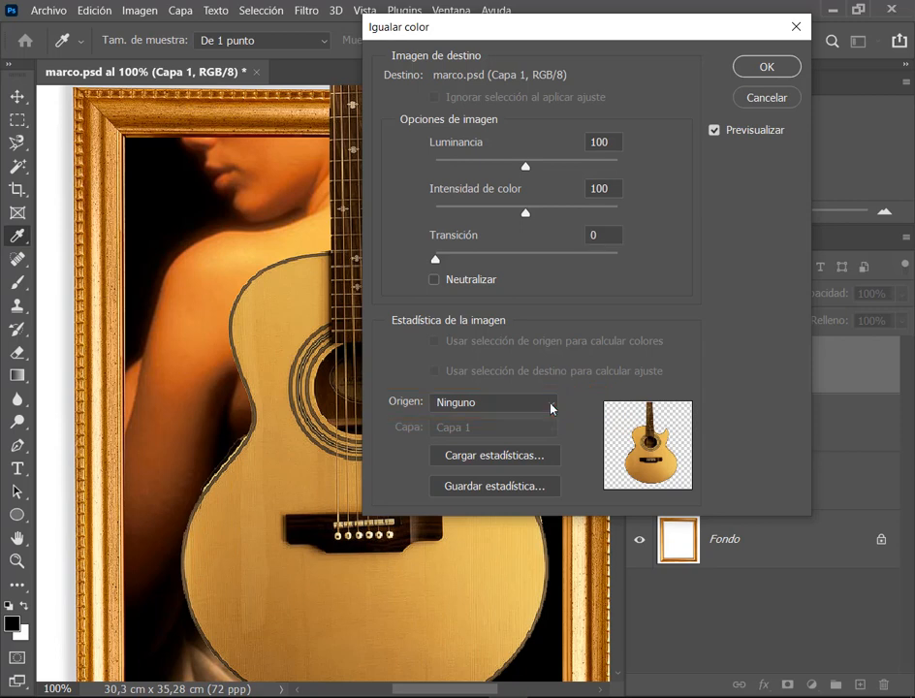
click(484, 402)
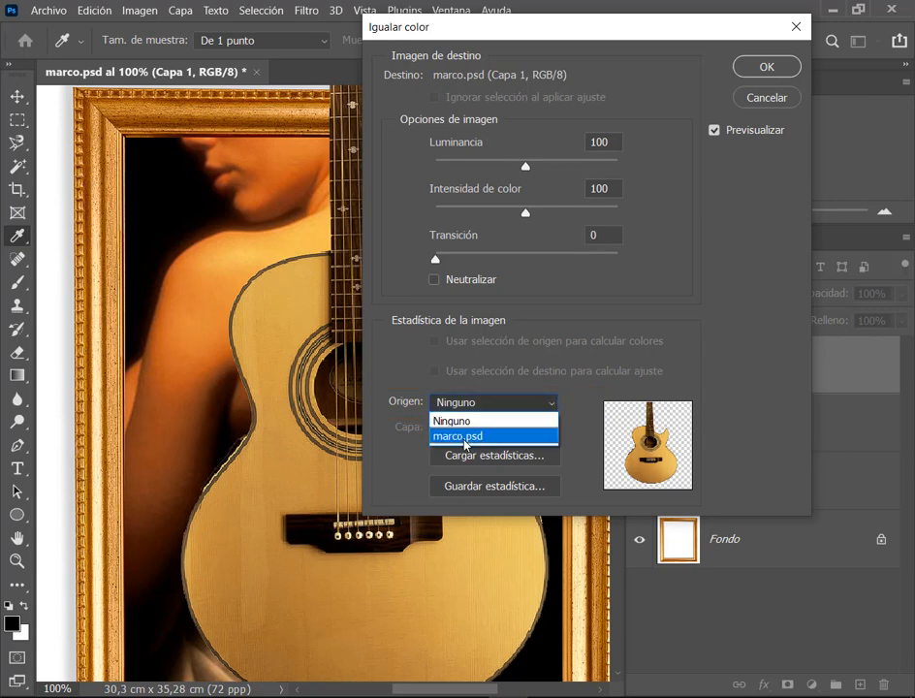
click(466, 438)
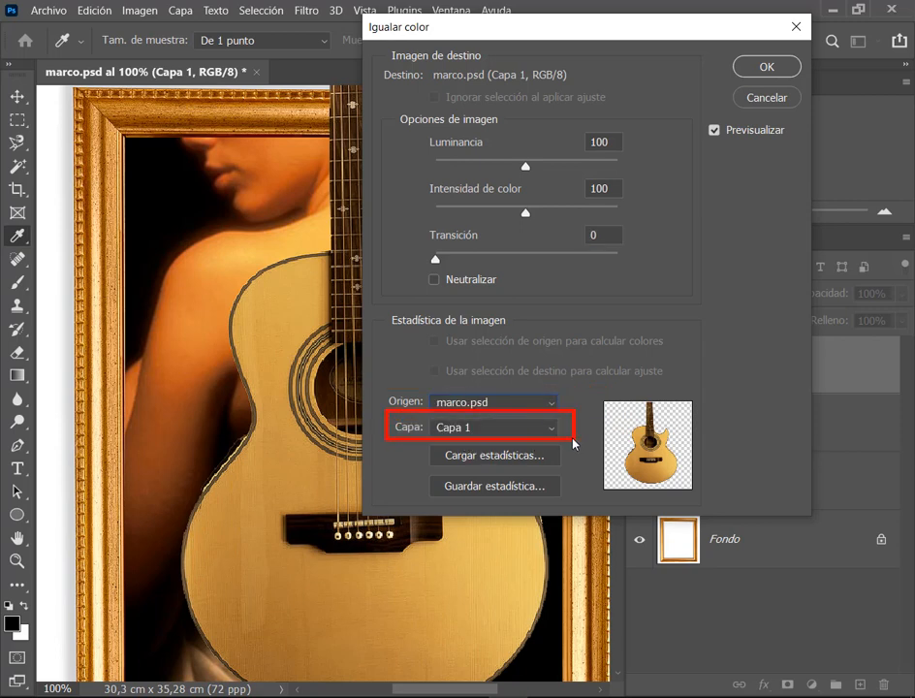
click(553, 431)
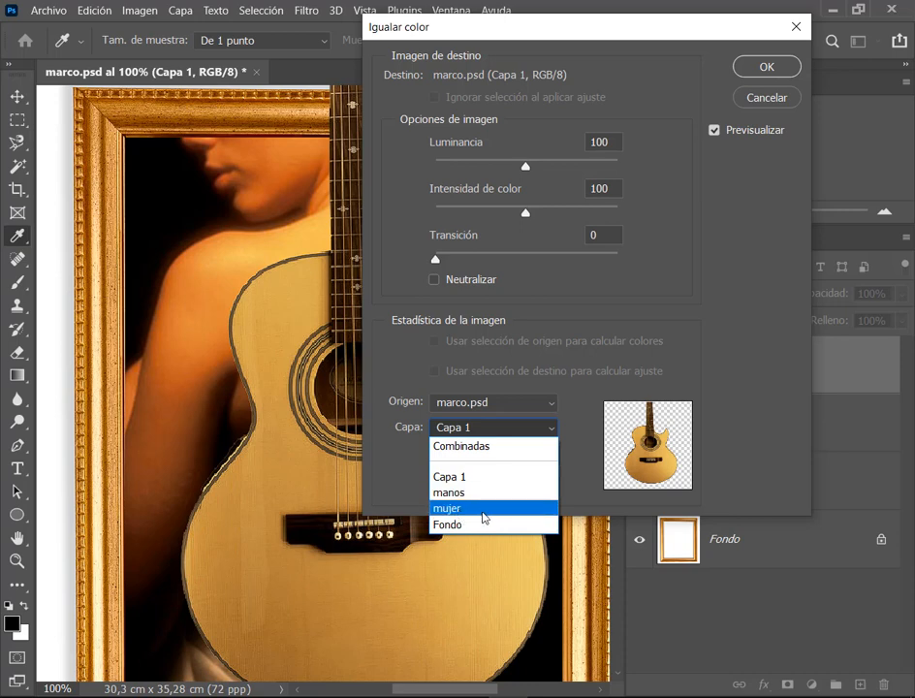
click(482, 514)
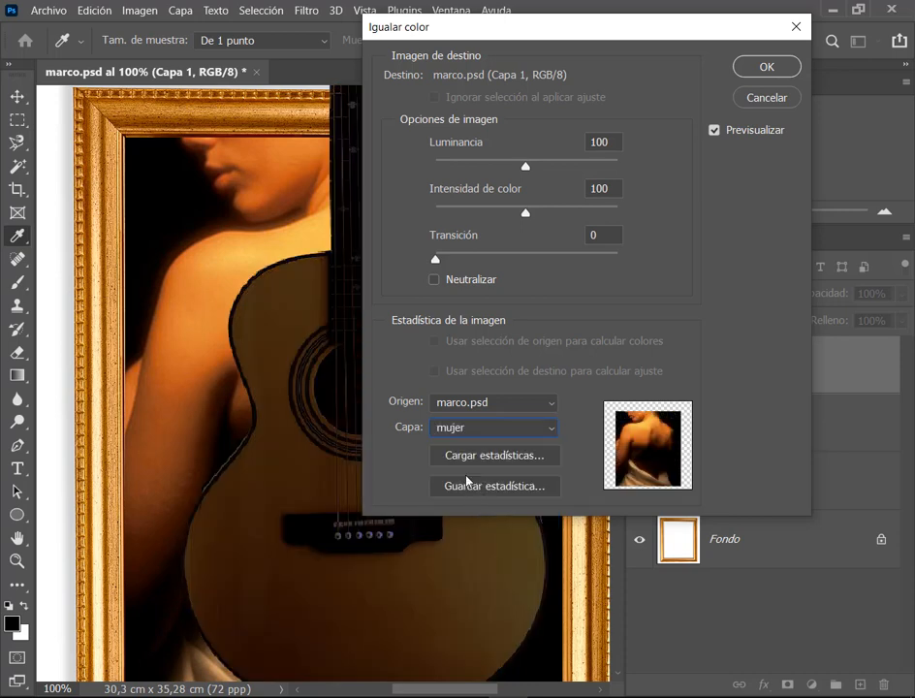
drag(399, 27, 680, 39)
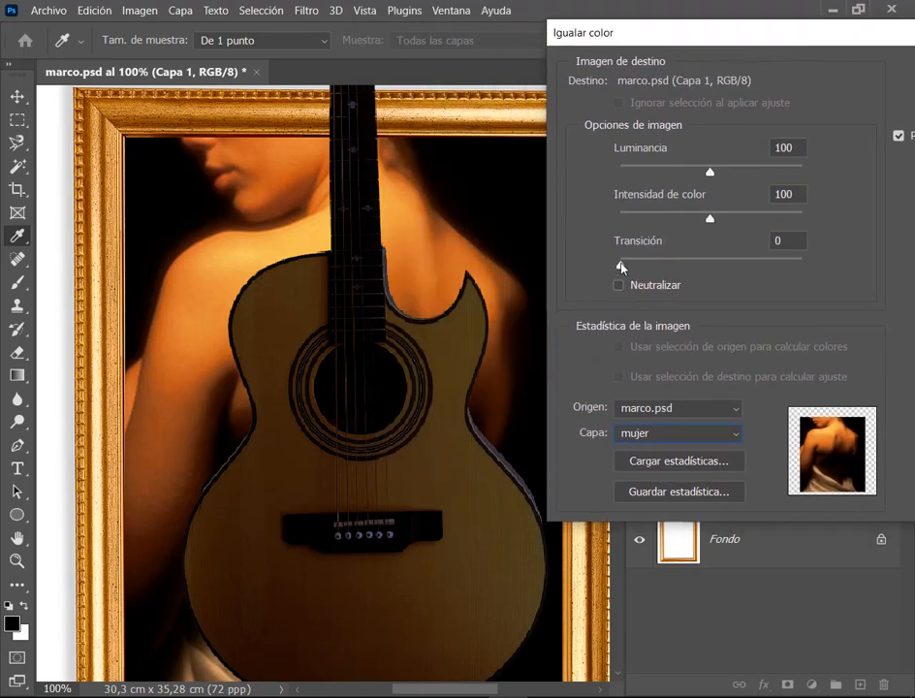
Step: Try Match Color at Luminancia 140, Intensidad de color 98 and Transición 32 on the guitar
drag(622, 268, 828, 259)
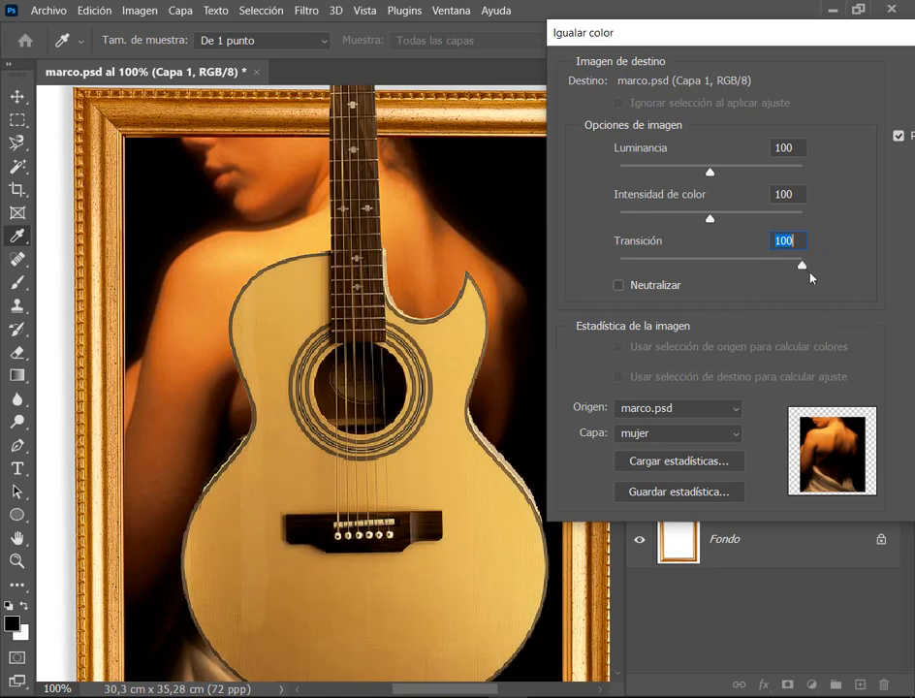
drag(803, 266, 625, 263)
drag(708, 173, 666, 174)
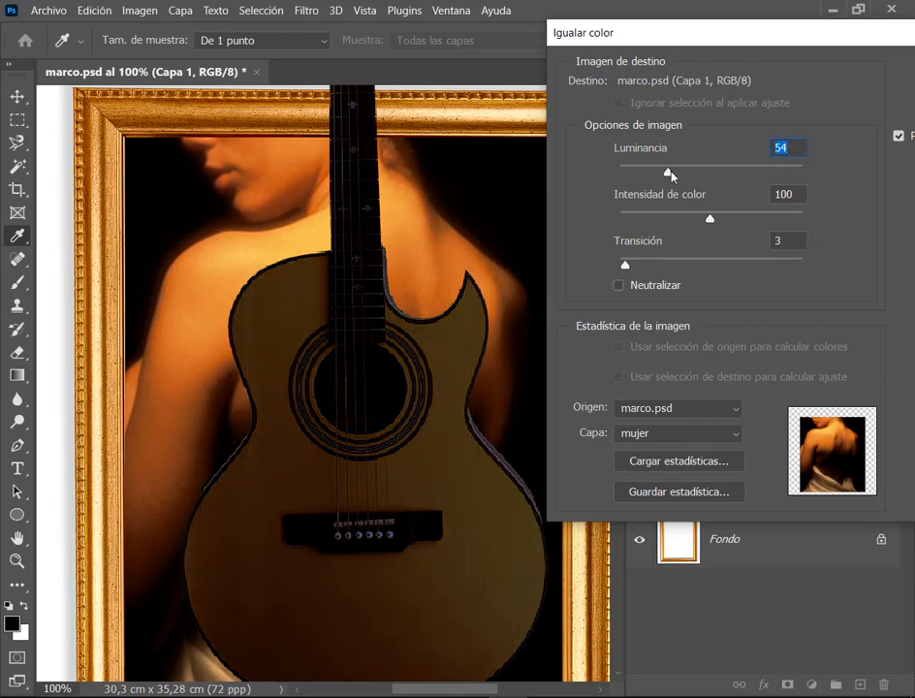
drag(669, 175, 742, 174)
click(708, 219)
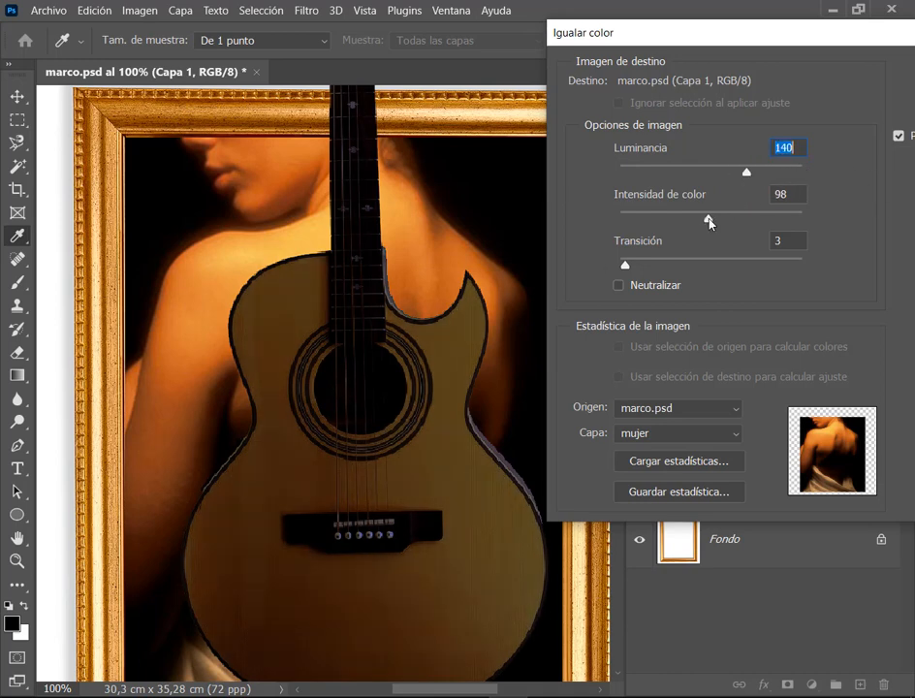
drag(625, 264, 678, 265)
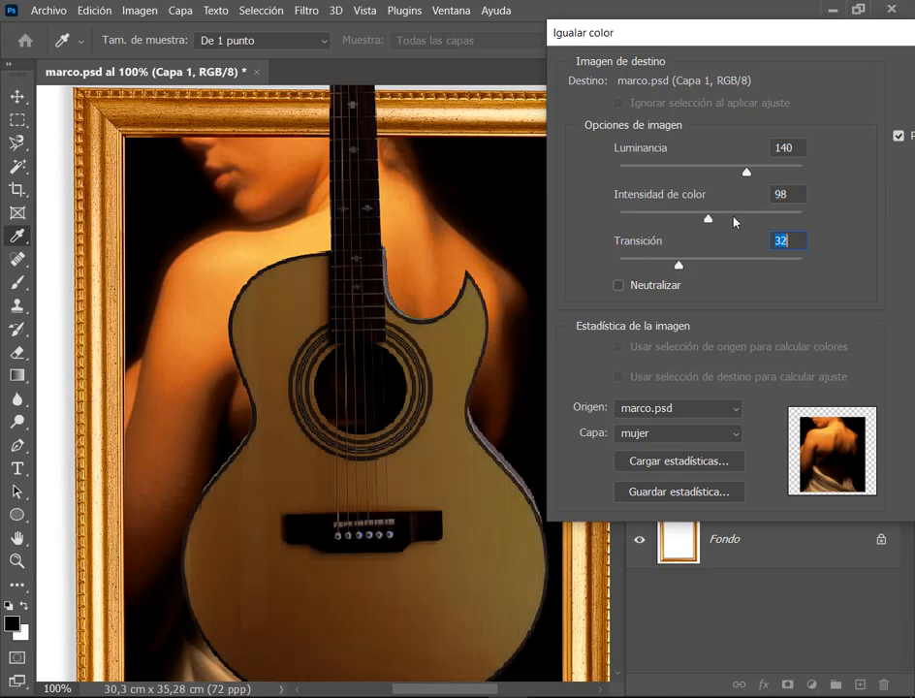
Step: Try Match Color with Intensidad de color 21, Transición 42 and Luminancia 197 on the guitar
drag(707, 219, 803, 222)
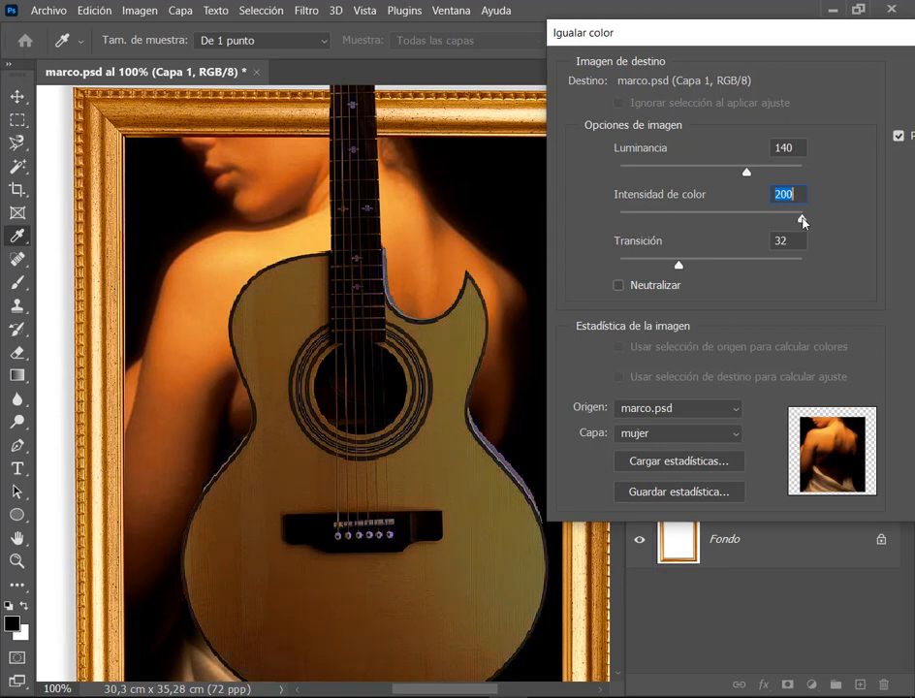
click(734, 224)
click(772, 223)
click(653, 222)
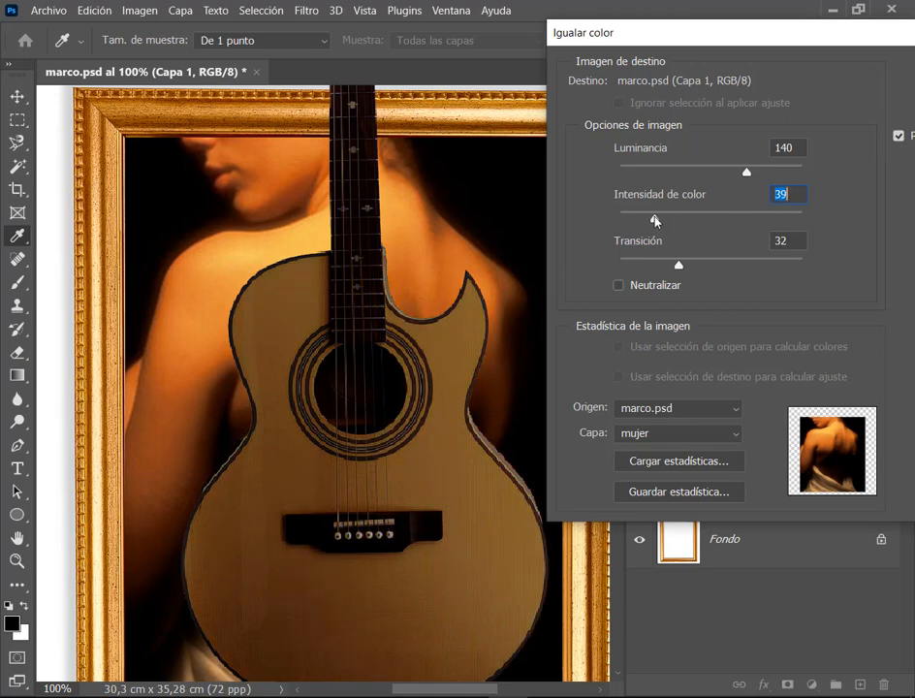
click(639, 222)
mouse_move(679, 265)
mouse_down()
mouse_move(711, 264)
mouse_move(697, 266)
mouse_up()
click(724, 265)
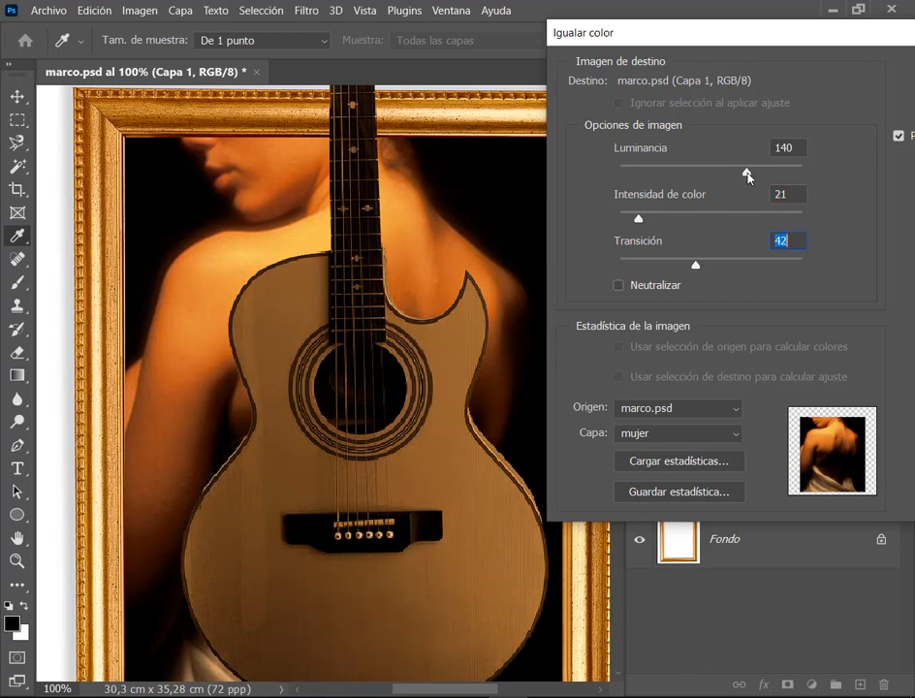
drag(748, 177, 793, 178)
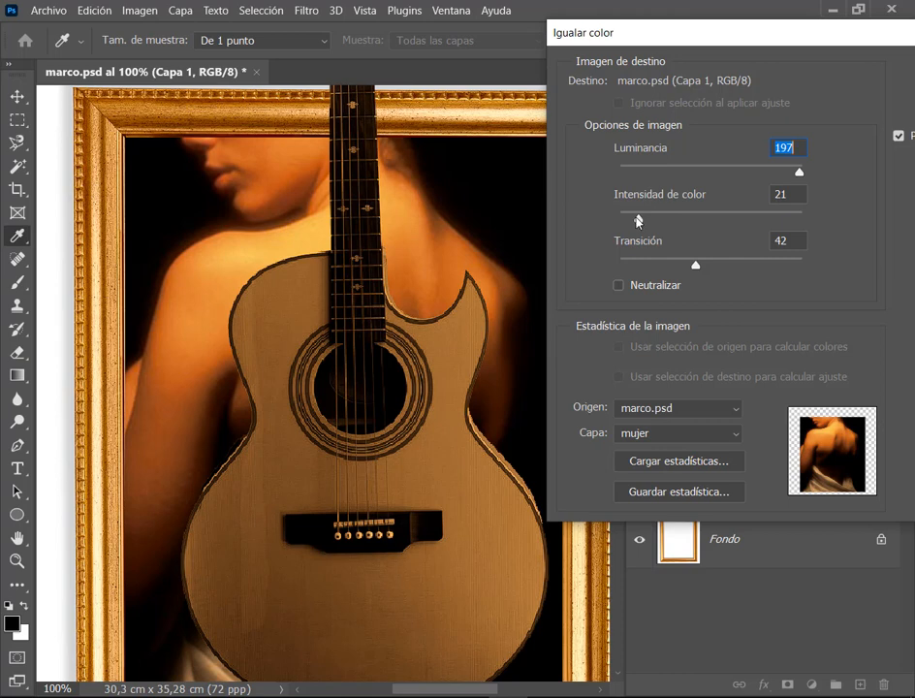
Step: Try Luminancia 200, Intensidad de color 1 and Transición 21 in Match Color, and cancel the adjustment
drag(638, 221, 451, 315)
drag(800, 173, 824, 177)
drag(696, 265, 657, 266)
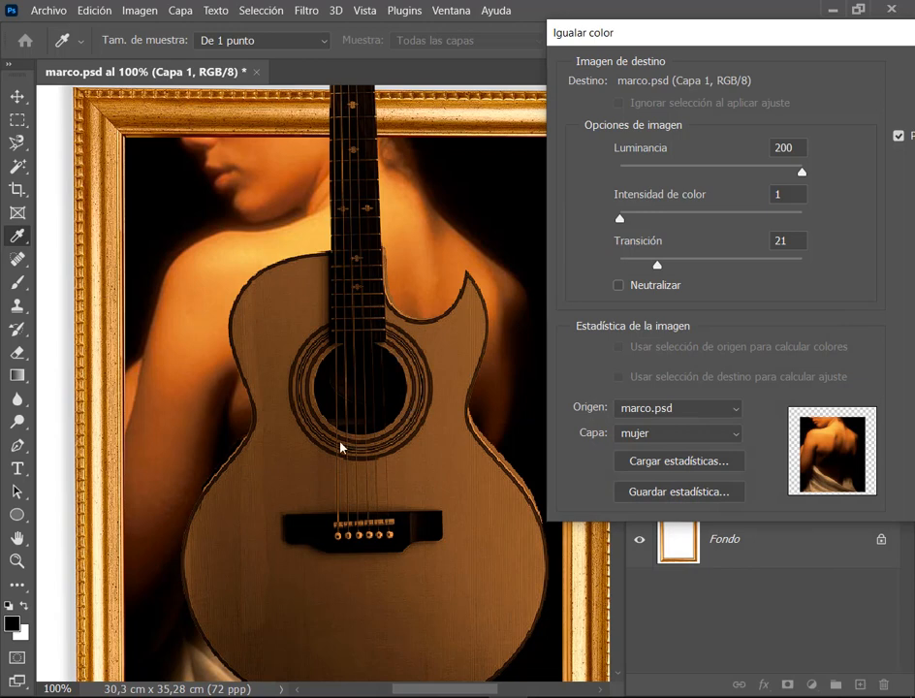
drag(748, 44, 347, 106)
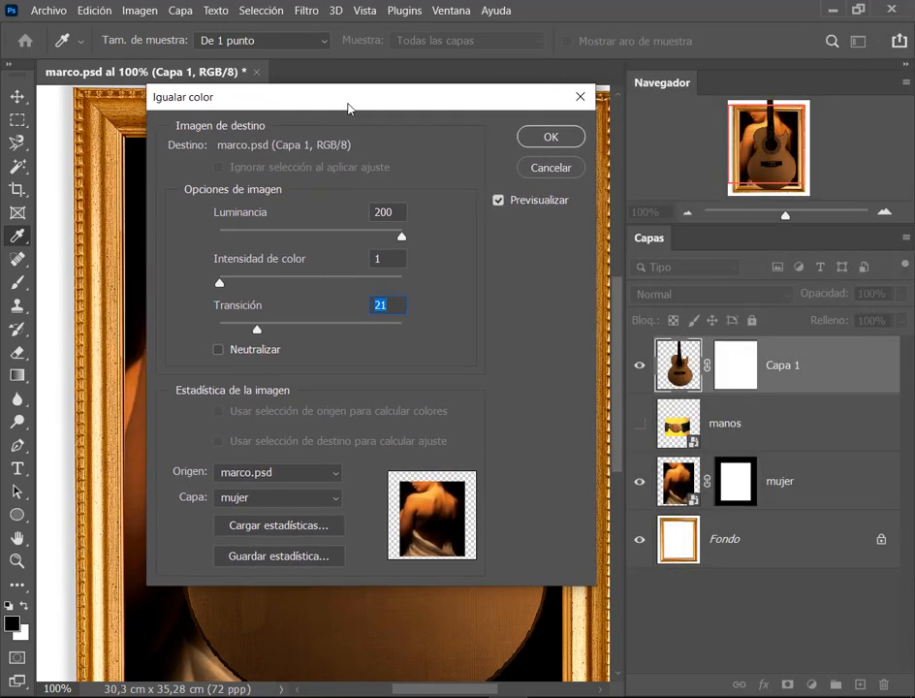
click(526, 169)
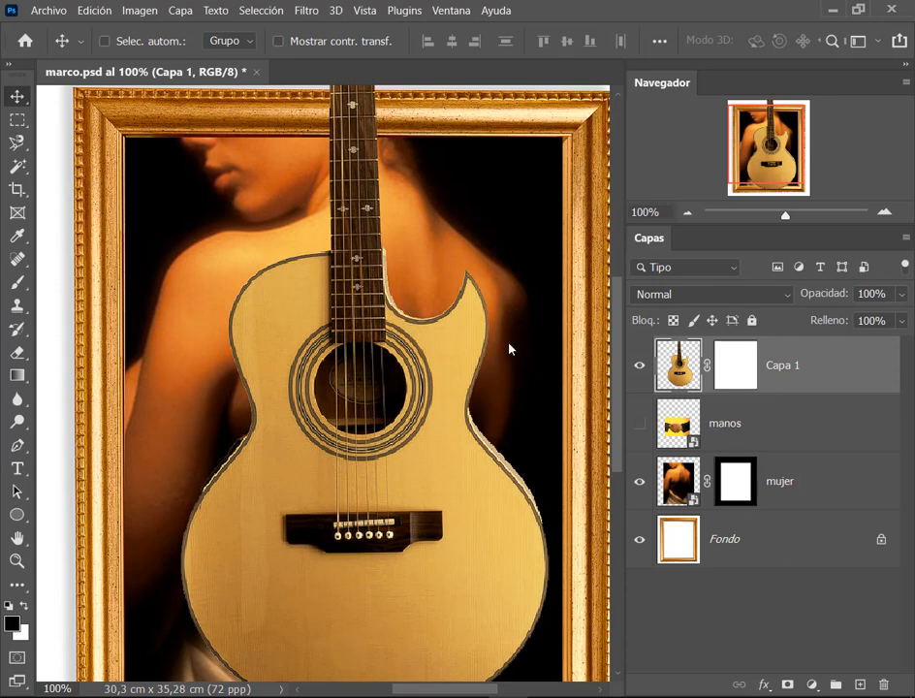
Step: Start a Hue/Saturation (Tono/saturación) adjustment on the guitar layer with Tono -24 and Saturación +9
click(180, 12)
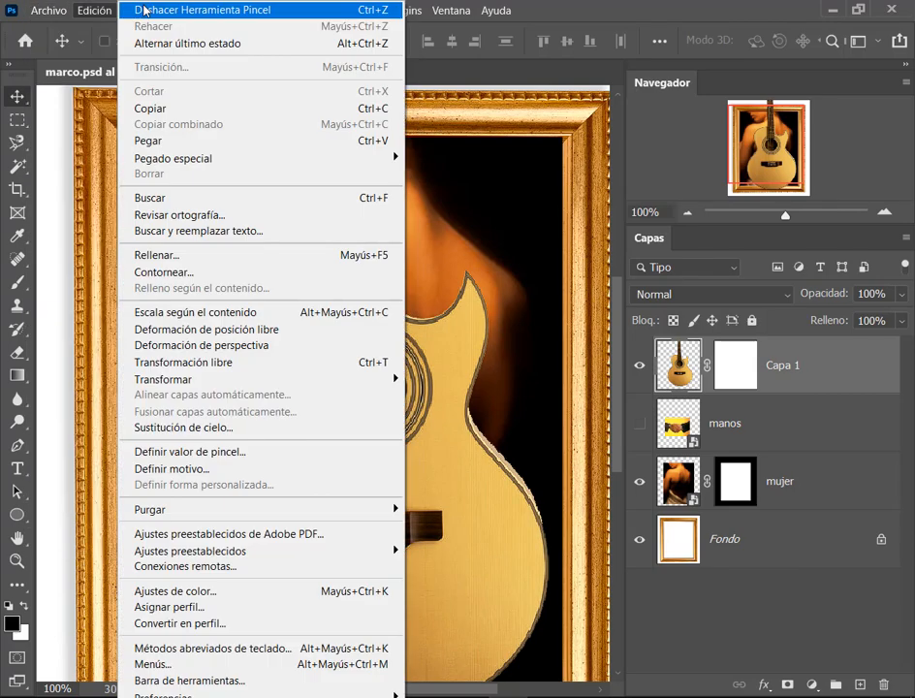
click(82, 14)
click(138, 12)
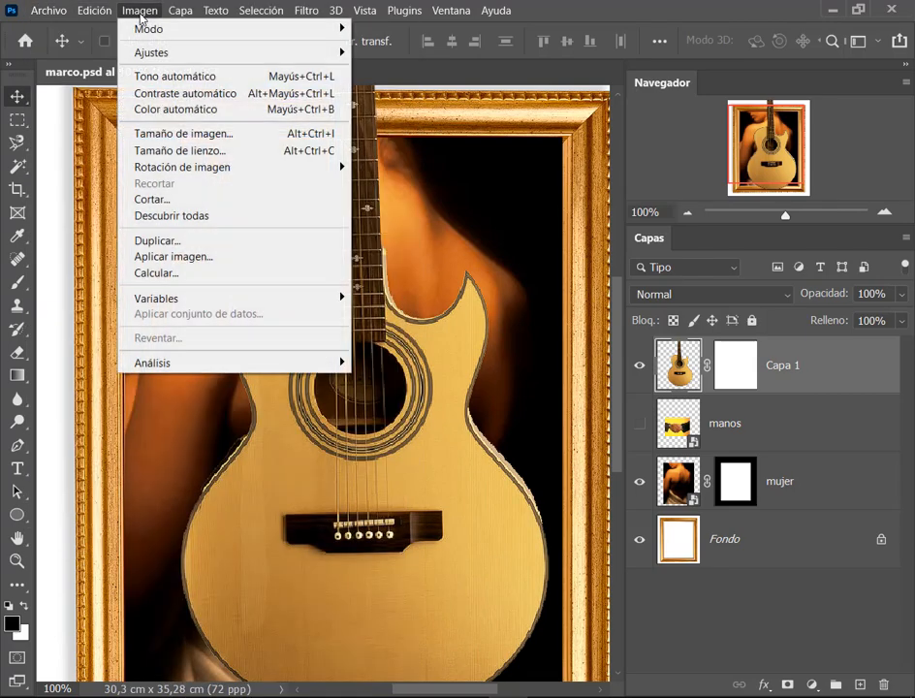
mouse_move(177, 62)
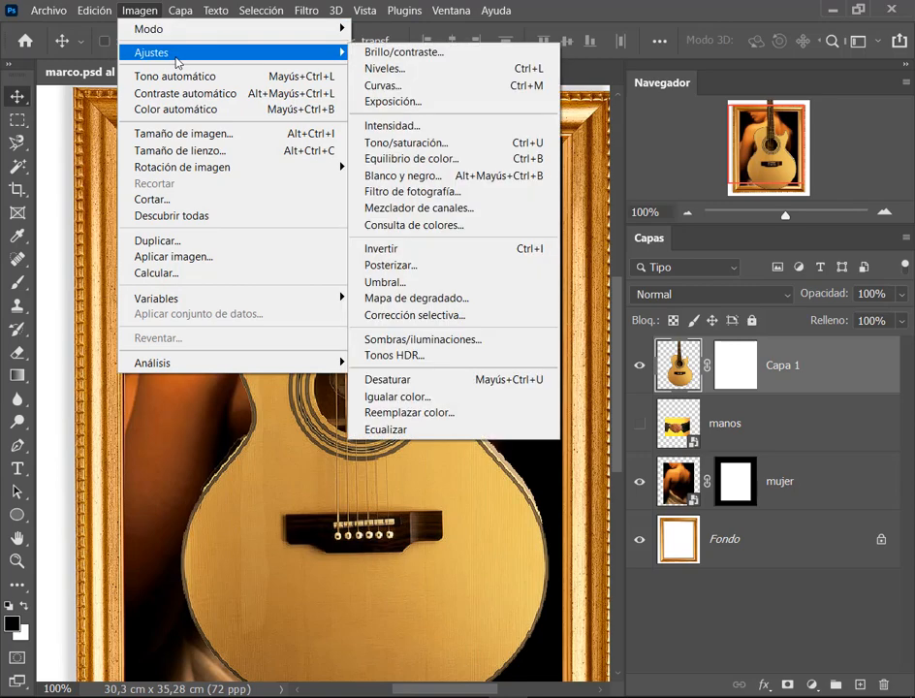
click(427, 143)
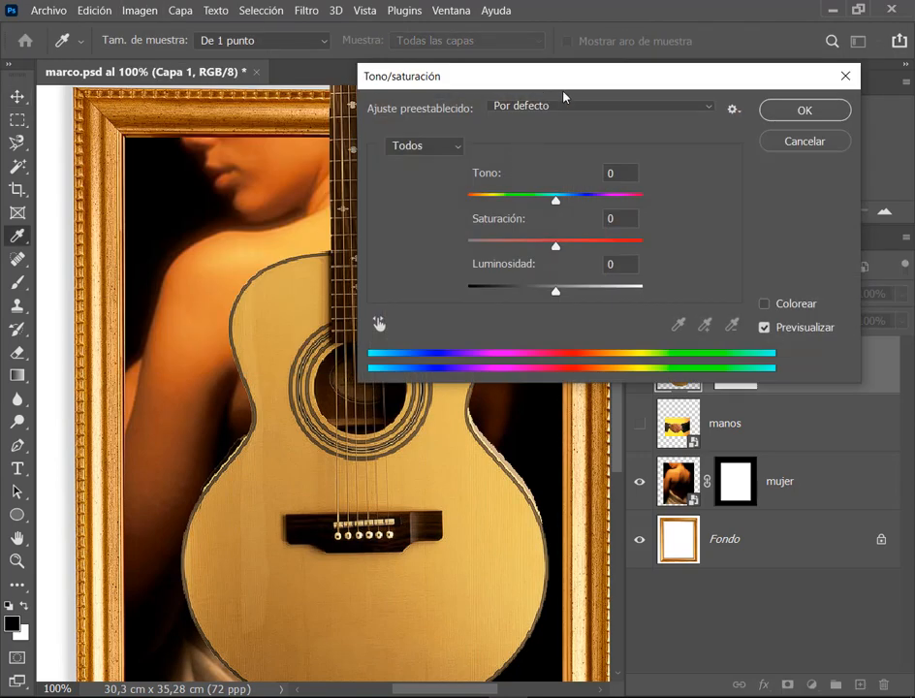
drag(617, 74, 707, 39)
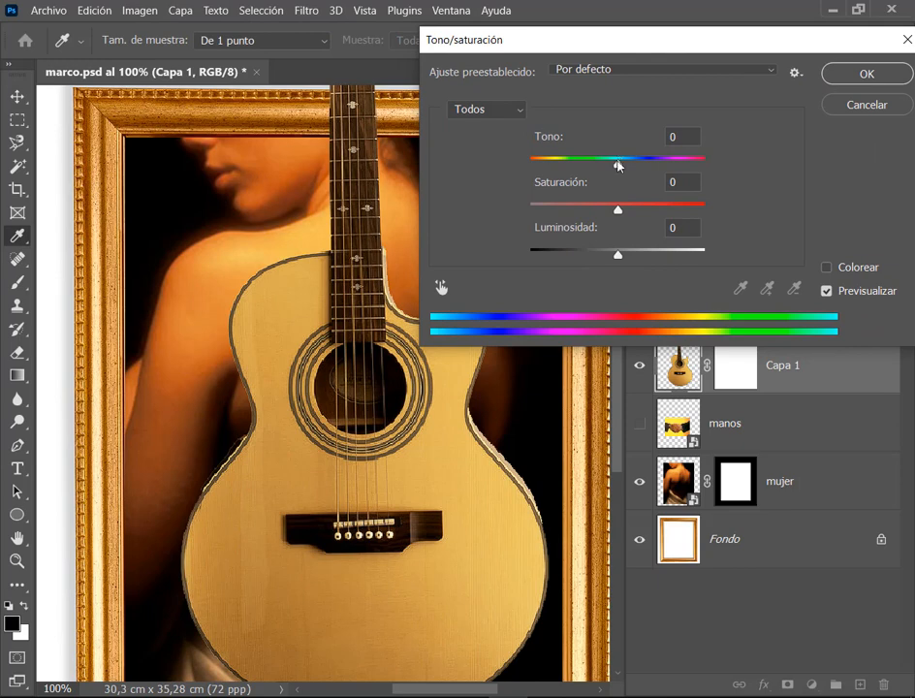
drag(618, 163, 595, 169)
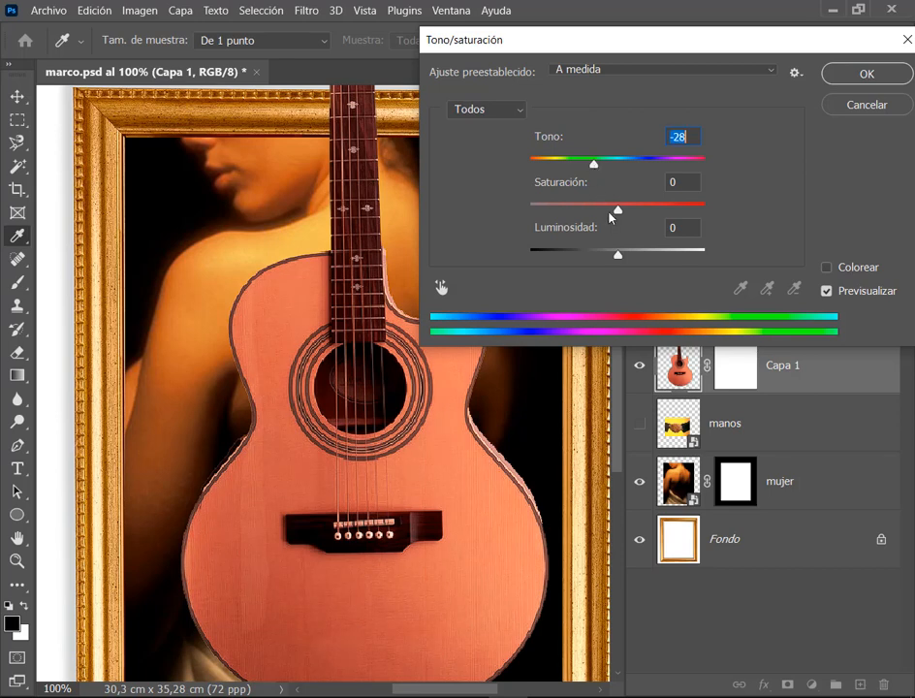
drag(621, 215, 628, 219)
mouse_move(594, 168)
mouse_down()
mouse_move(581, 166)
mouse_move(603, 172)
mouse_move(597, 167)
mouse_up()
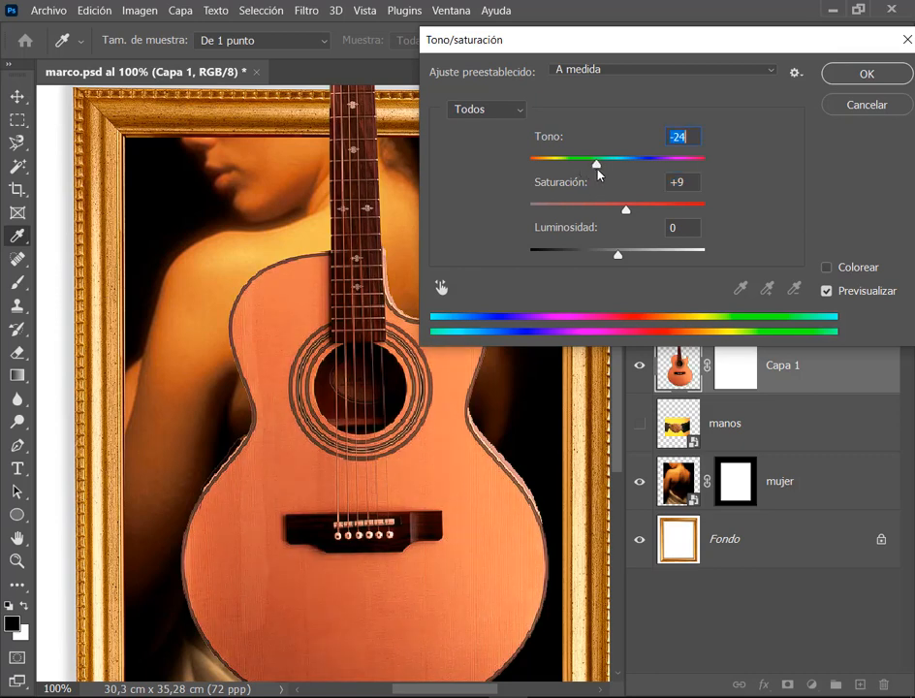
Step: Set Luminosidad to +1 and Tono to -11, and compare the guitar with and without the preview
drag(620, 261, 625, 260)
drag(596, 166, 610, 172)
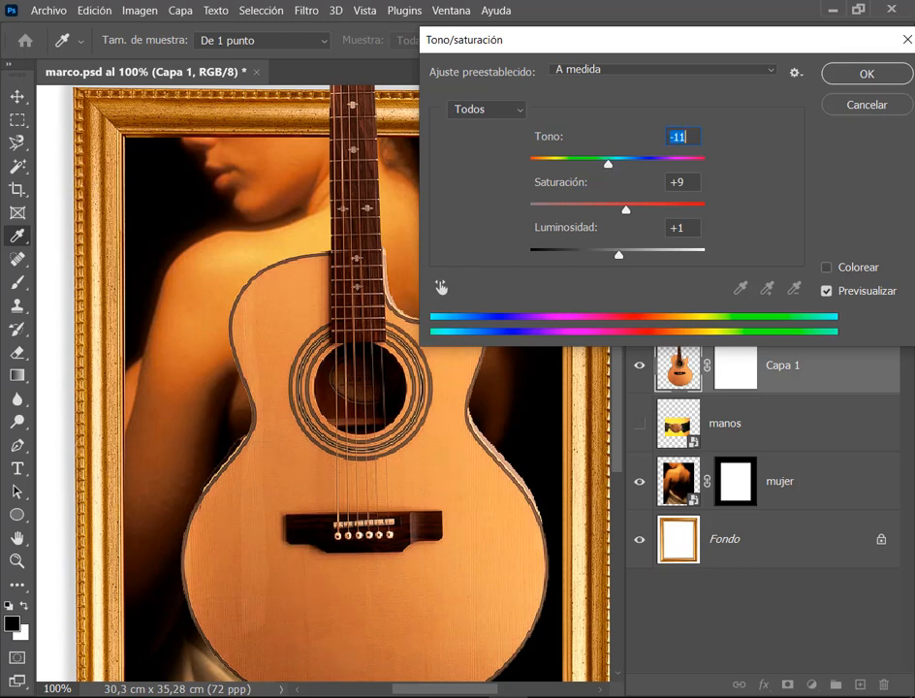
click(853, 289)
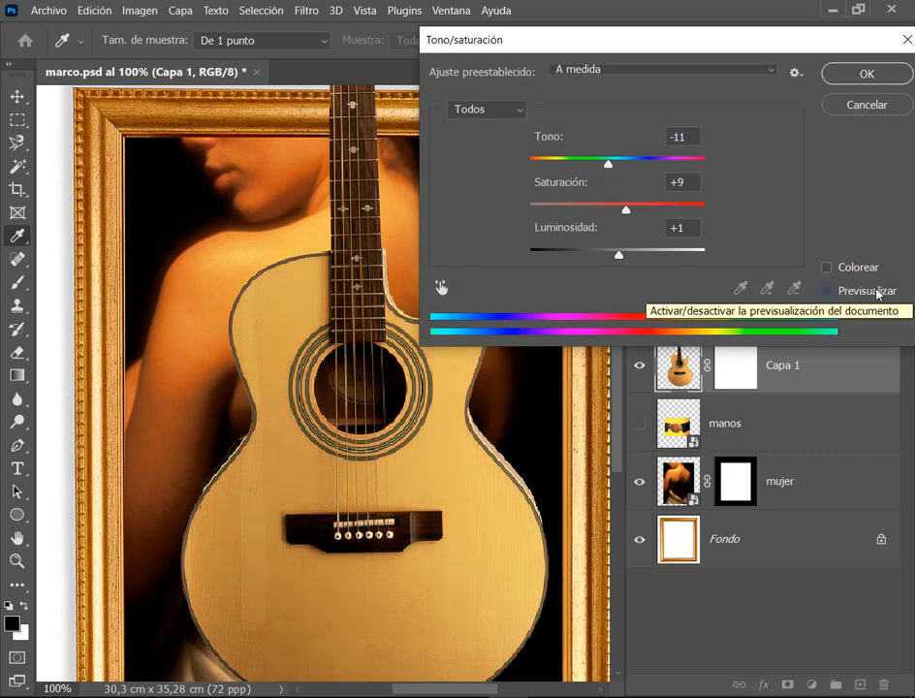
click(877, 293)
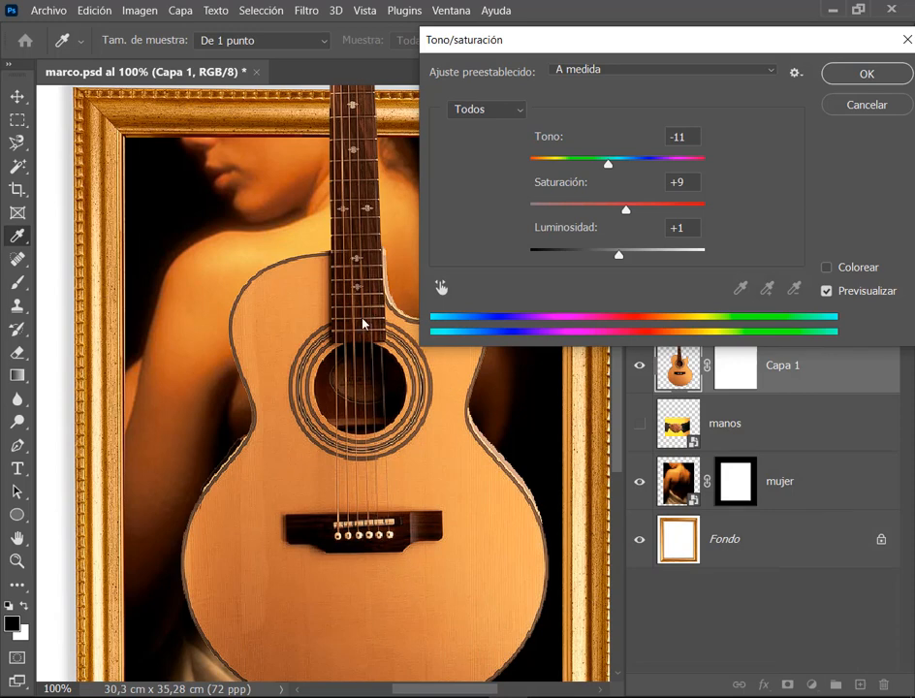
Step: Try Tono -9 on the guitar and compare it with the original colors using the preview
drag(612, 166, 607, 166)
click(827, 290)
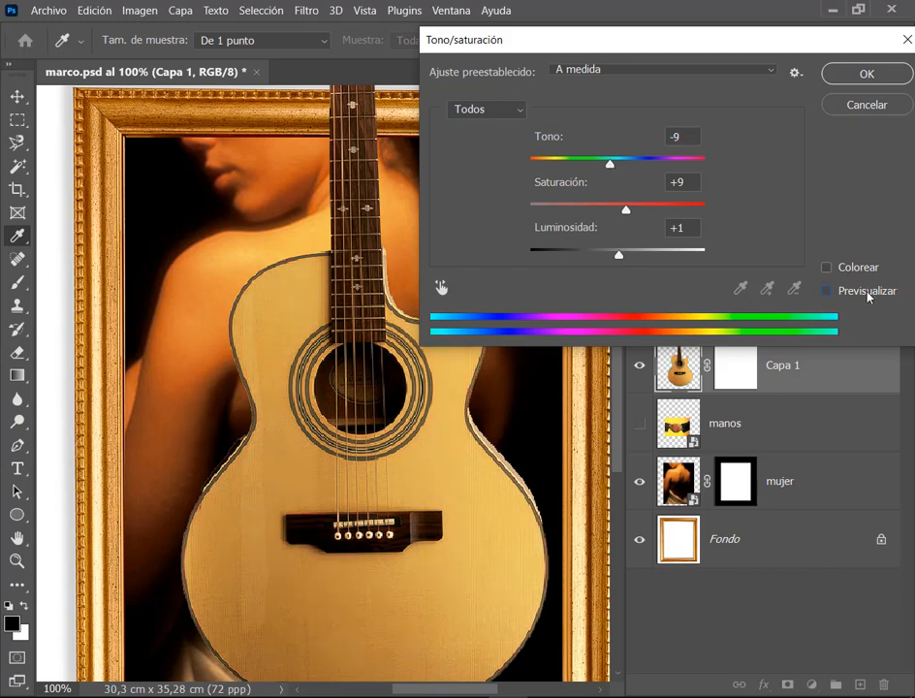
click(867, 294)
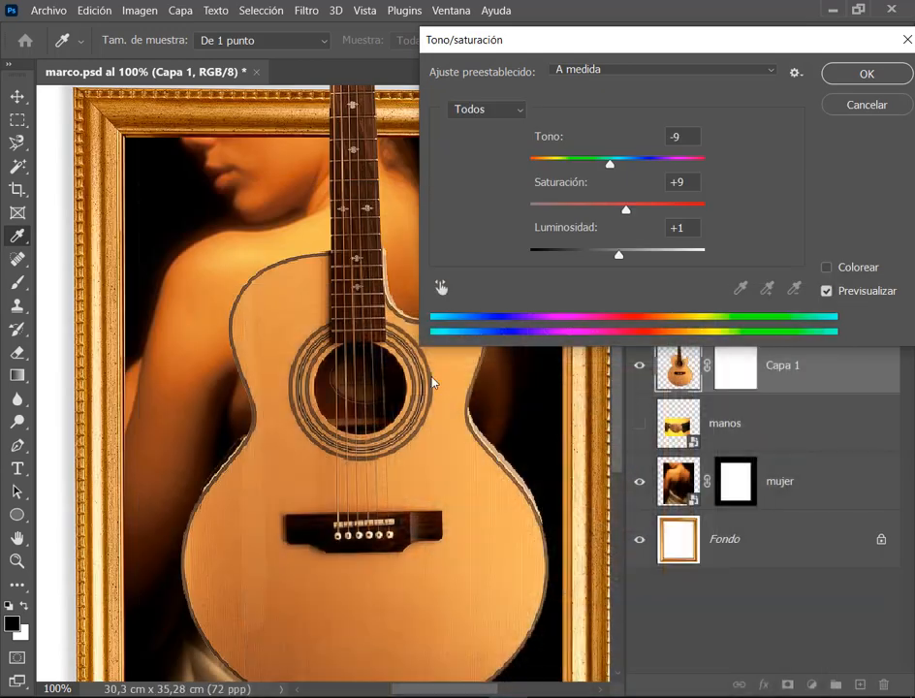
click(870, 299)
click(842, 293)
Step: Fine-tune the guitar's Tono value in single increments to -5
drag(612, 165, 607, 167)
click(690, 137)
click(678, 138)
key(Up)
key(Up)
key(Up)
key(Up)
key(Up)
key(Up)
key(Up)
key(Up)
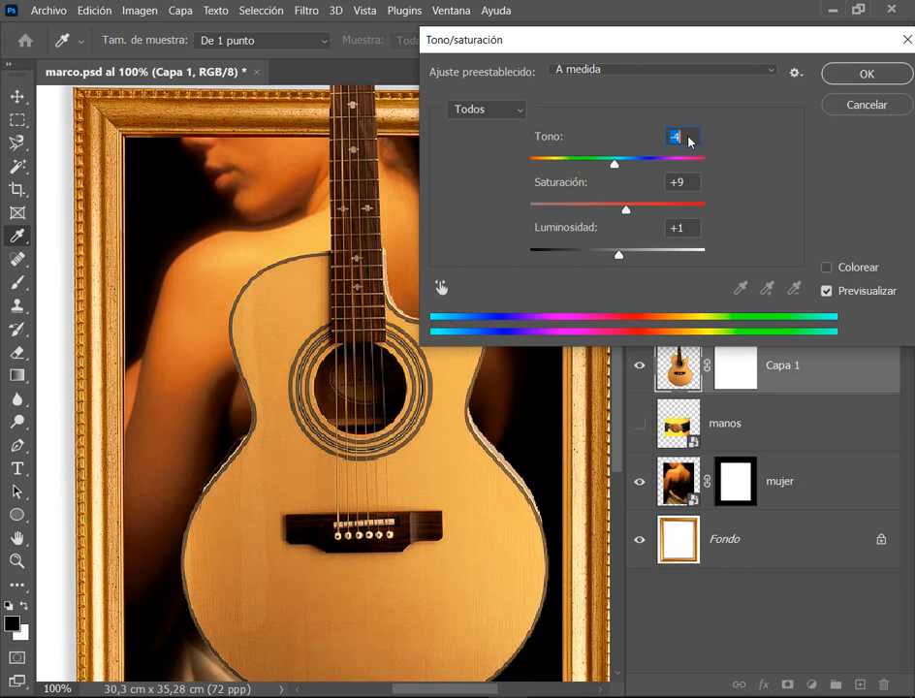
key(Up)
key(Up)
key(Up)
key(Down)
key(Down)
key(Down)
key(Down)
key(Down)
key(Up)
key(Down)
key(Up)
Step: Compare the guitar with and without the preview and apply the Hue/Saturation adjustment
click(857, 292)
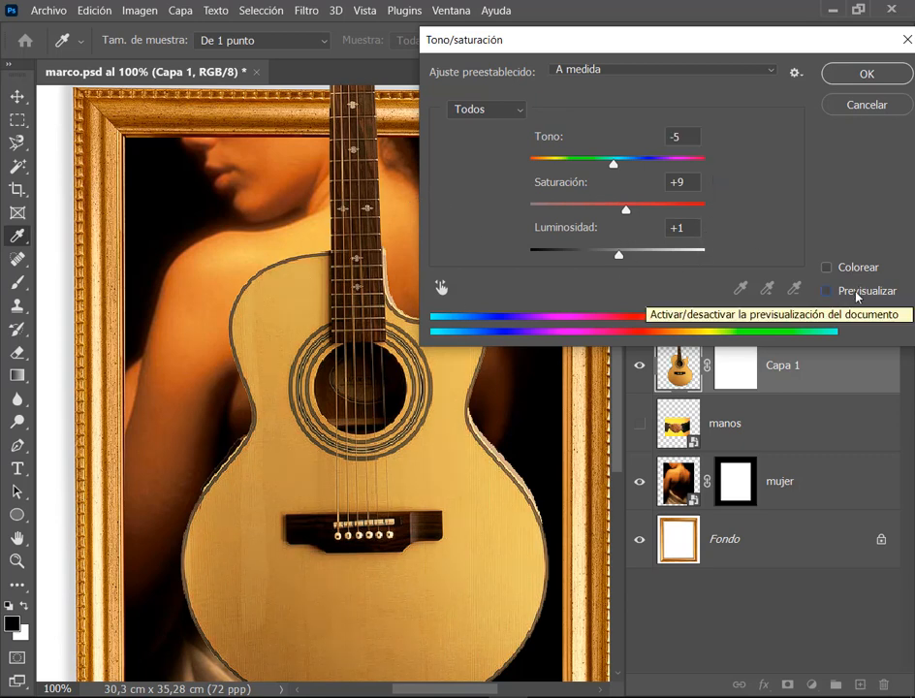
click(858, 292)
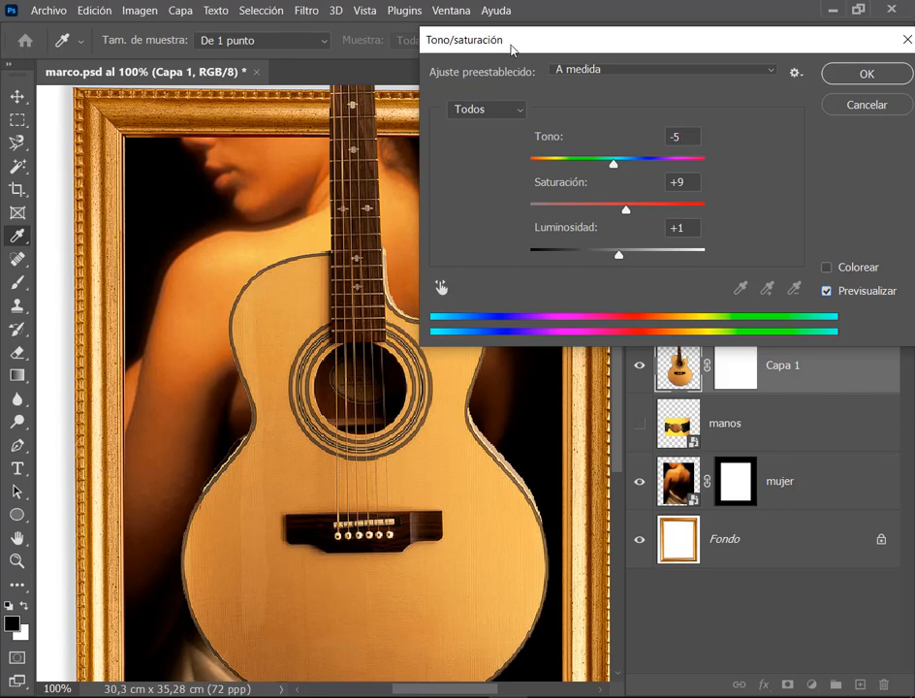
click(862, 74)
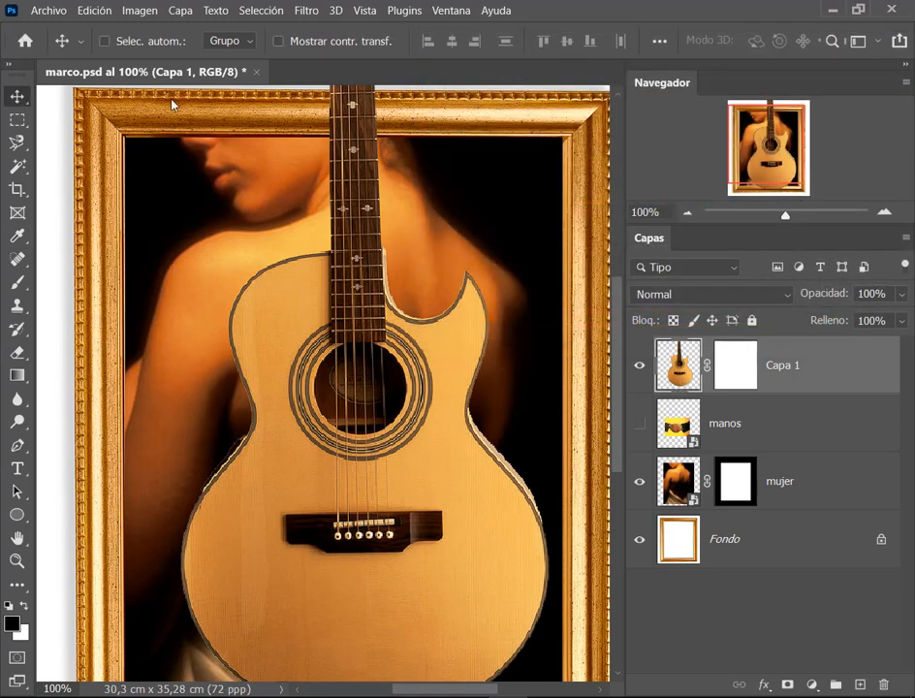
click(133, 14)
mouse_move(139, 51)
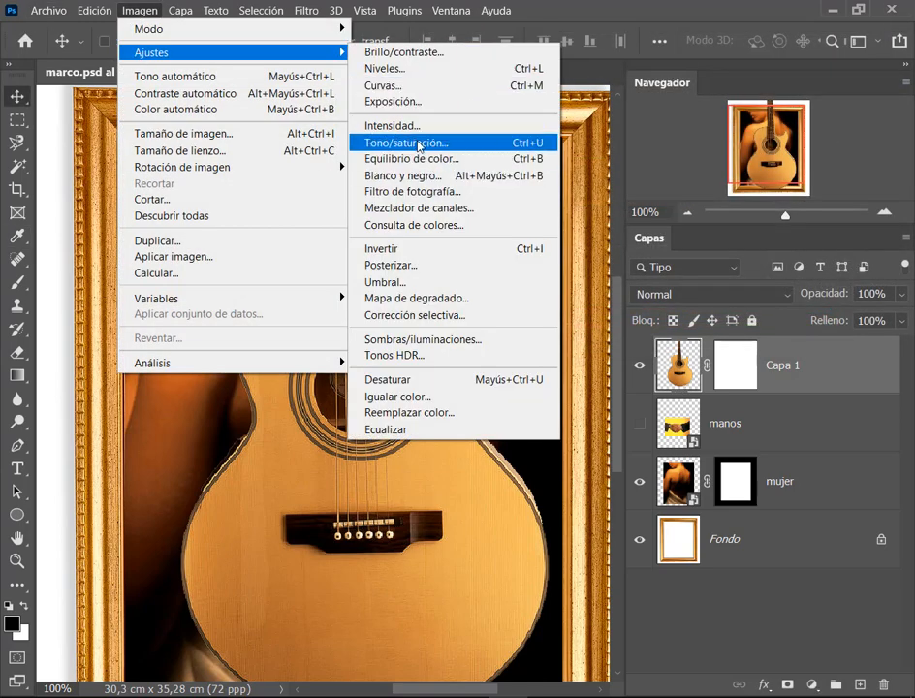
click(657, 2)
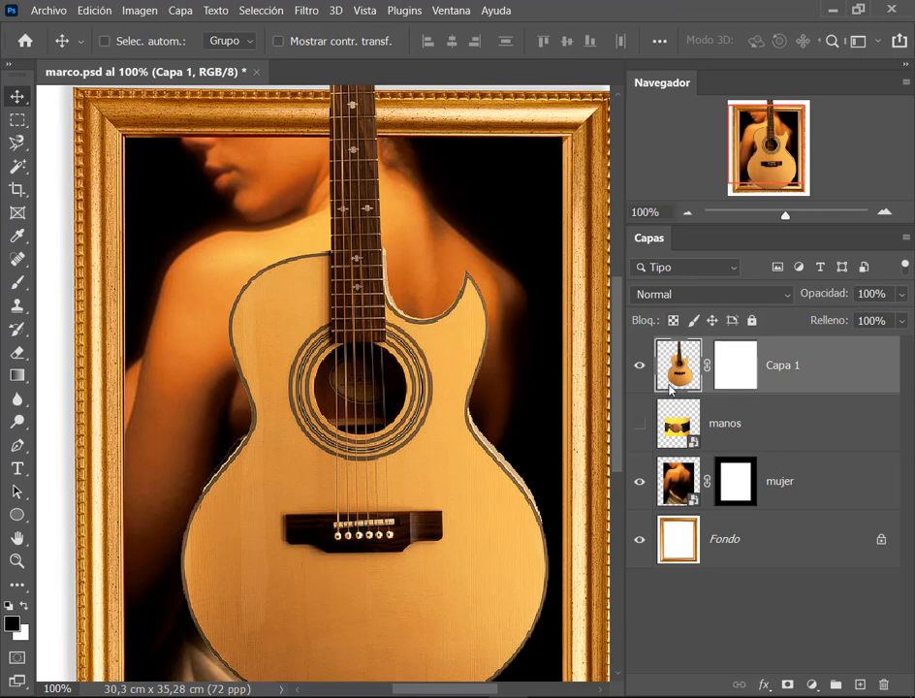
Step: Target the guitar layer's mask and activate the Eraser tool
click(737, 380)
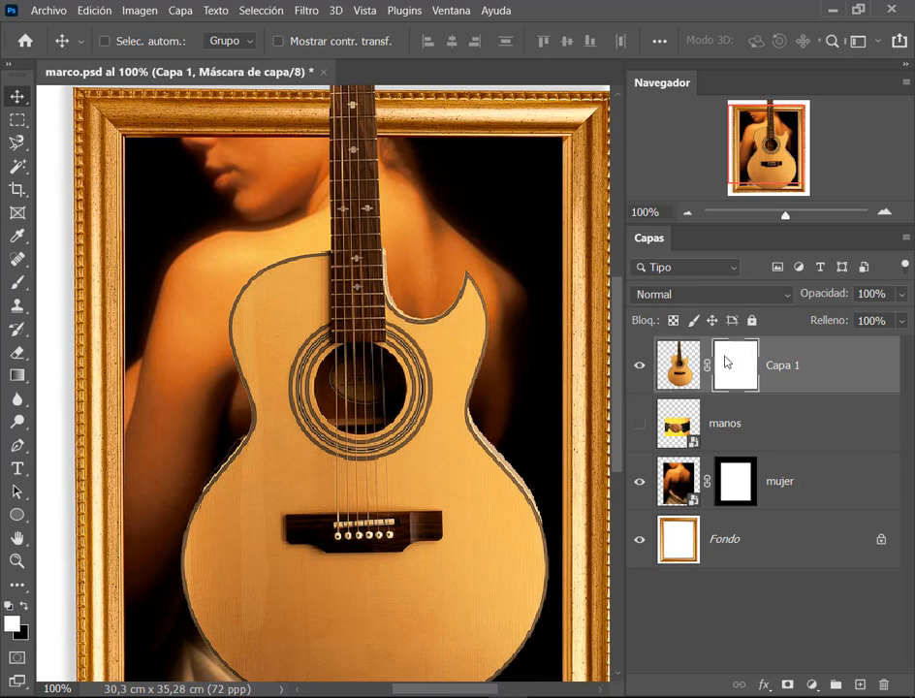
key(e)
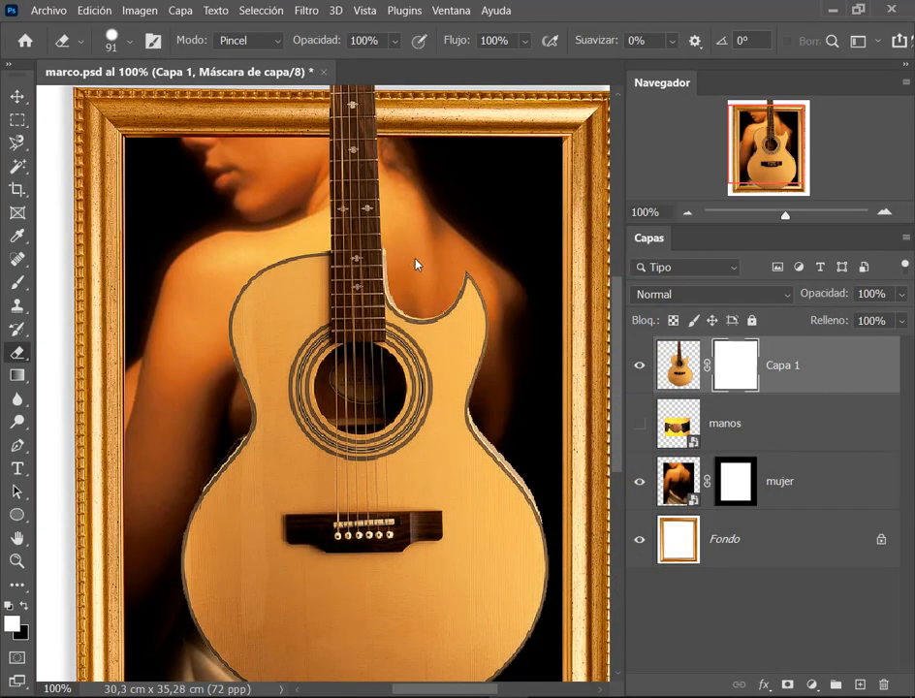
Step: Try hiding the guitar's upper bout and cutaway tip by erasing on the mask with the 91 px eraser
click(299, 281)
drag(287, 266, 243, 341)
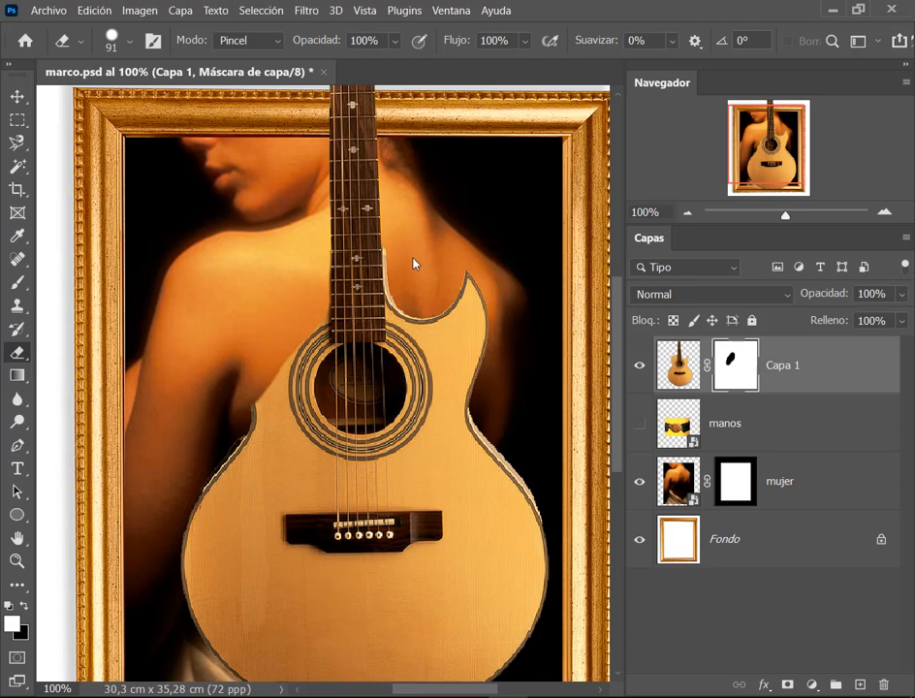
click(472, 308)
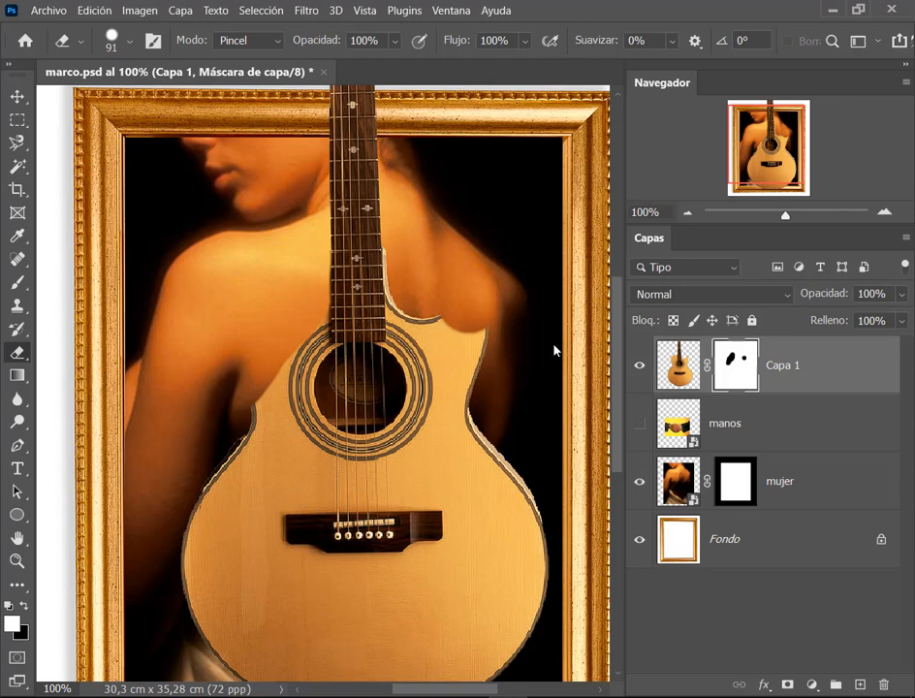
Step: Set the eraser's hardness to 100%
scroll(490, 361, up, 5)
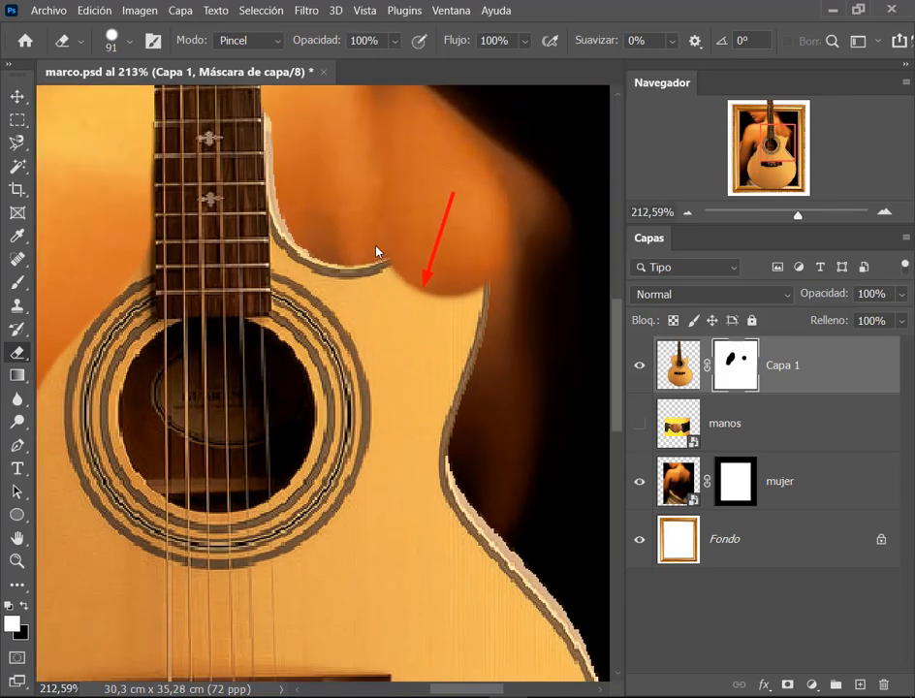
right_click(431, 275)
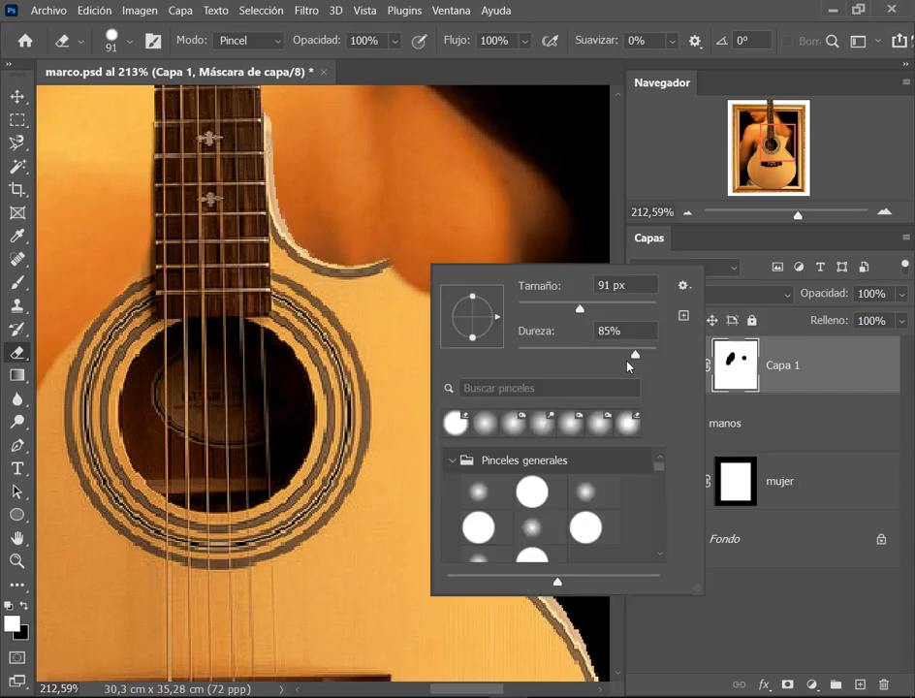
drag(637, 362, 659, 368)
key(Return)
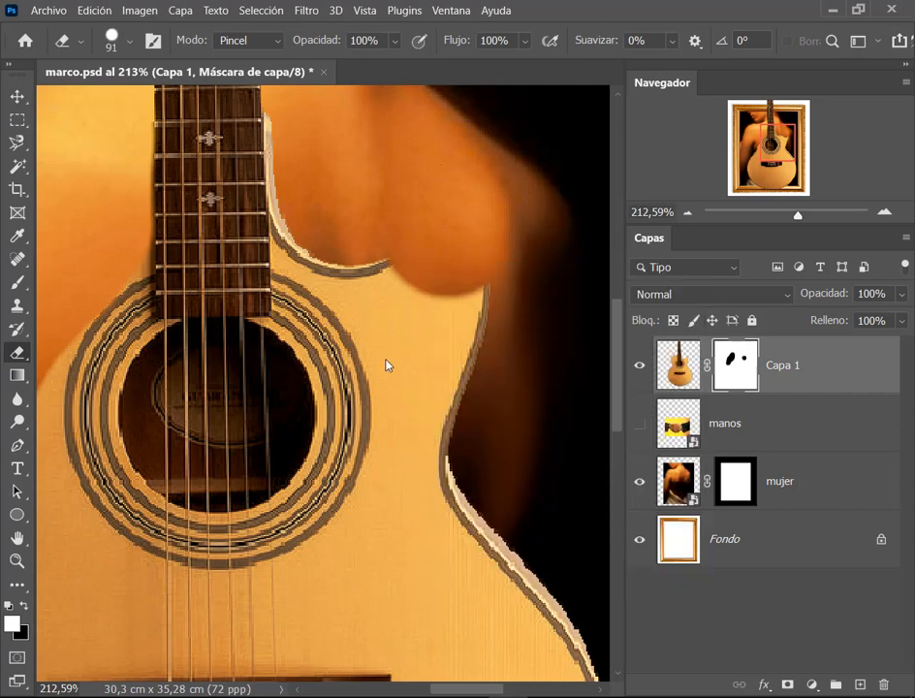
Step: Undo the mask erasures on the guitar's upper bout and cutaway tip
key(ctrl+z)
key(ctrl+z)
key(ctrl+z)
key(ctrl+z)
key(ctrl+z)
key(ctrl+z)
key(ctrl+z)
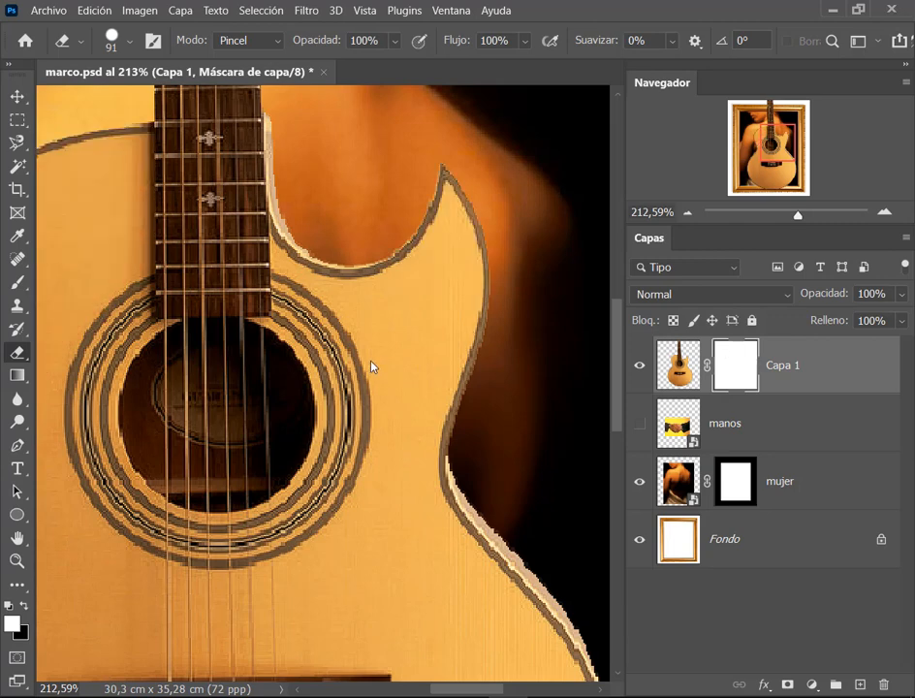
Step: Reduce the eraser size to 50 px for working around the guitar's cutaway
drag(347, 407, 440, 423)
right_click(189, 237)
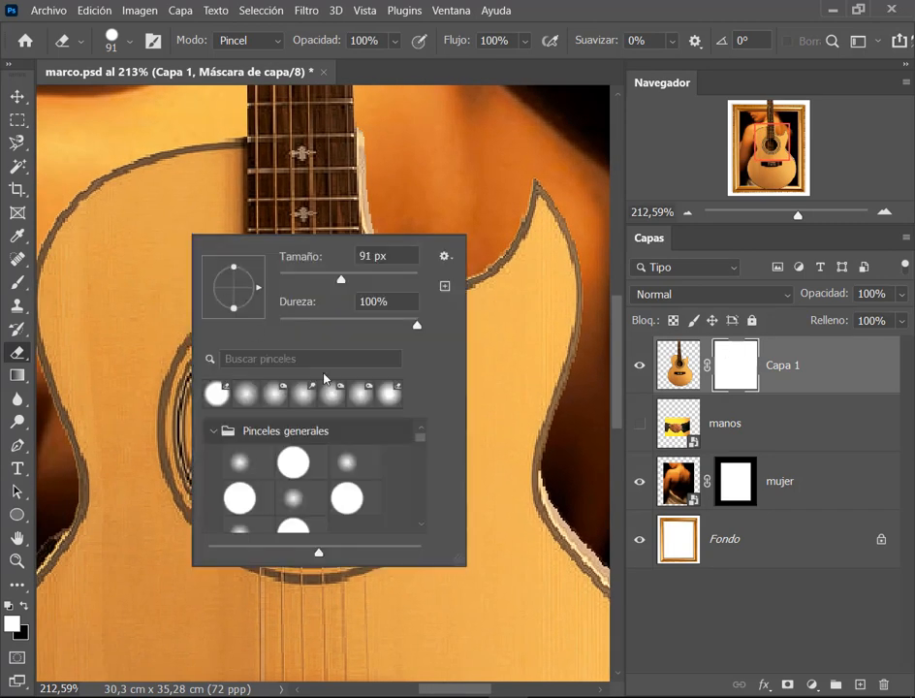
click(569, 4)
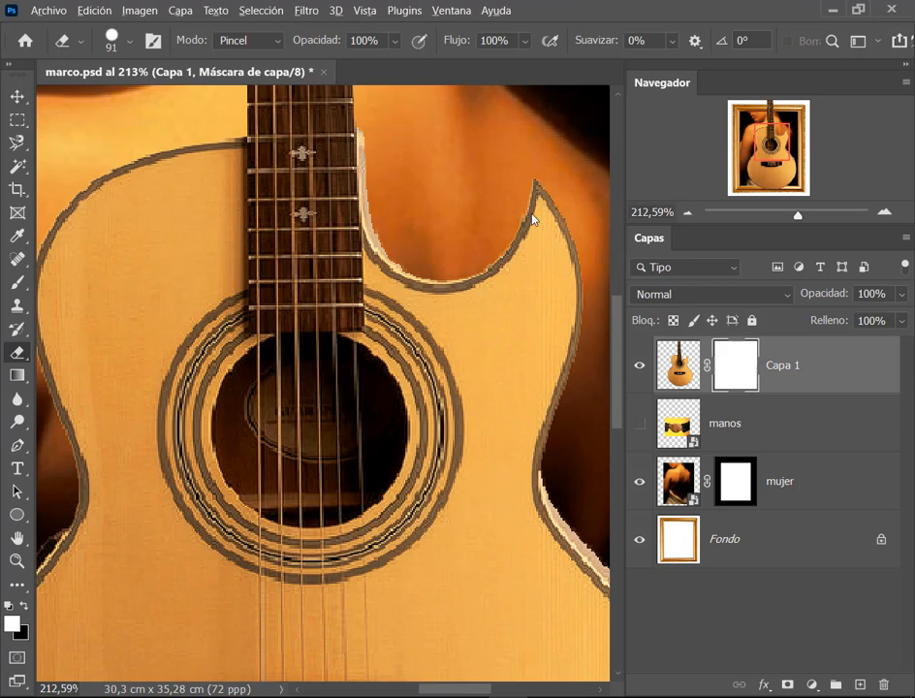
drag(531, 213, 488, 206)
Step: Try hiding the cutaway tip and the pale rim beside the neck by erasing on the guitar mask
click(539, 210)
click(552, 256)
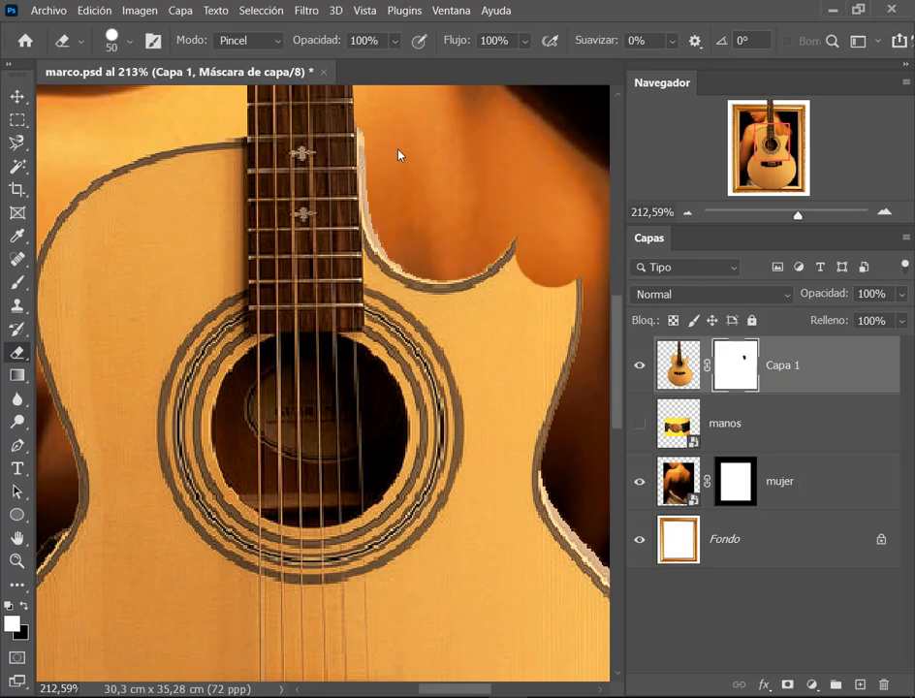
drag(396, 147, 401, 225)
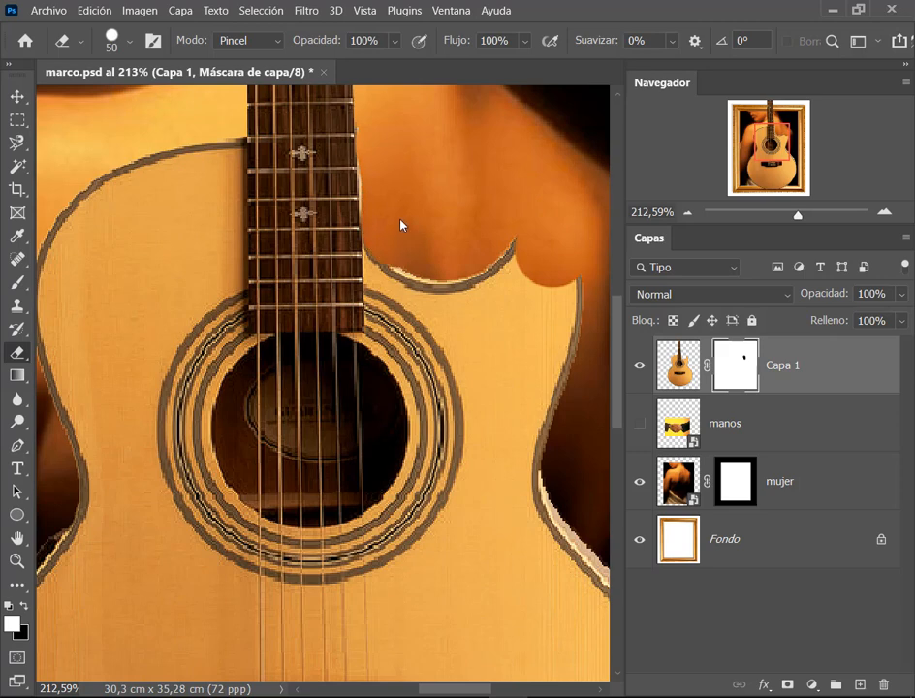
mouse_move(393, 181)
mouse_down()
mouse_move(402, 252)
mouse_move(405, 217)
mouse_move(417, 275)
mouse_move(451, 307)
mouse_up()
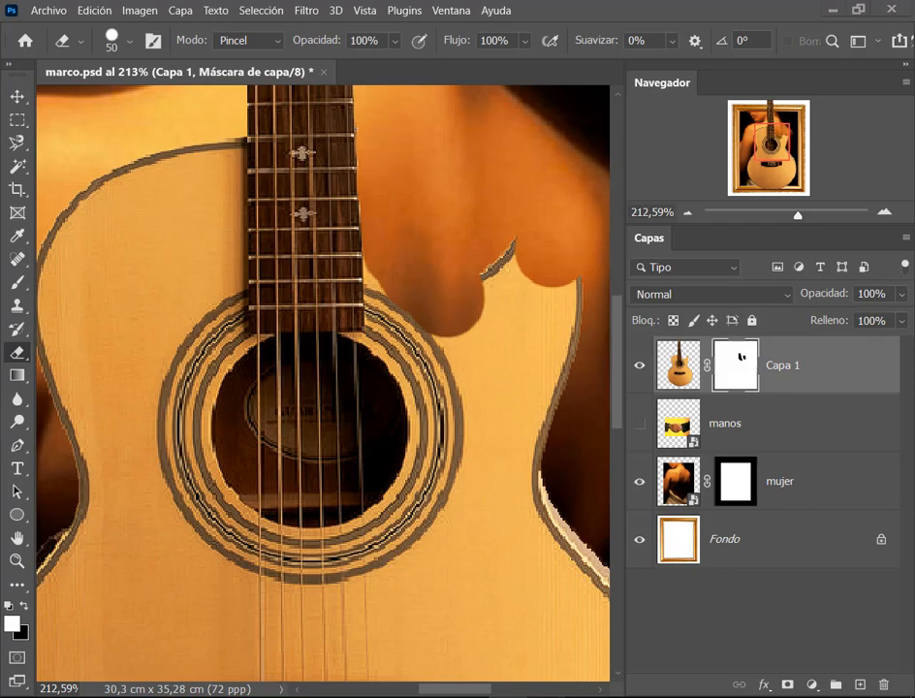
Step: Check the Collage.jpg reference, return to marco.psd and undo the mask erasures around the cutaway
click(480, 696)
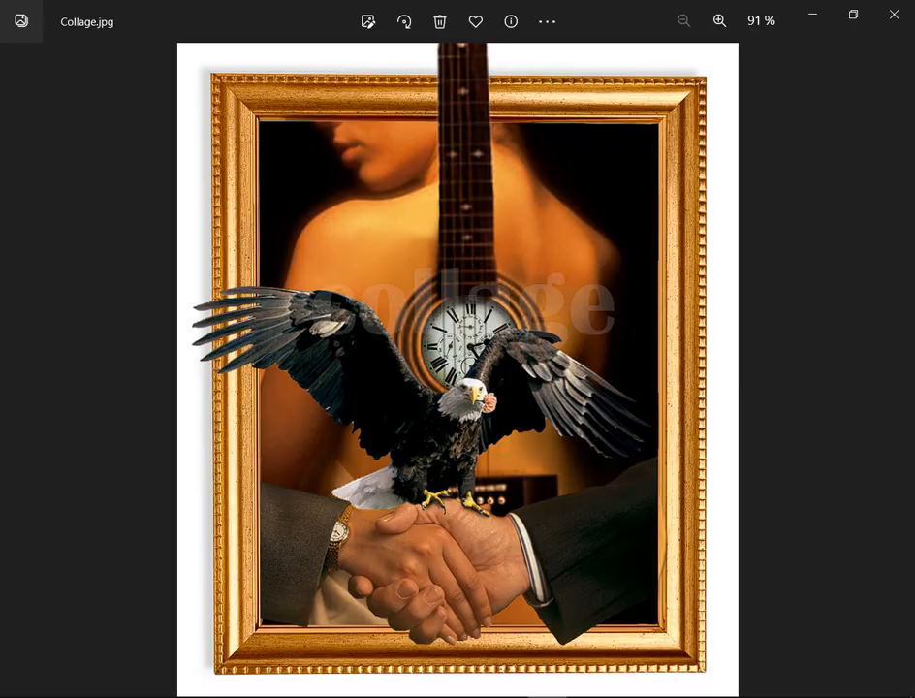
key(alt+Tab)
key(ctrl+z)
key(ctrl+z)
key(ctrl+z)
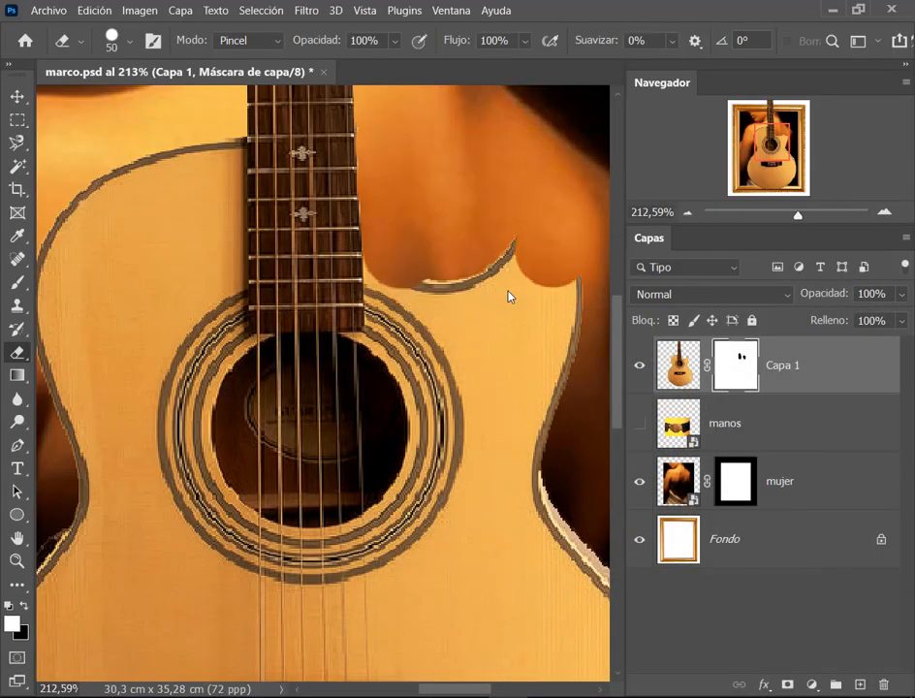
key(ctrl+z)
key(ctrl+z)
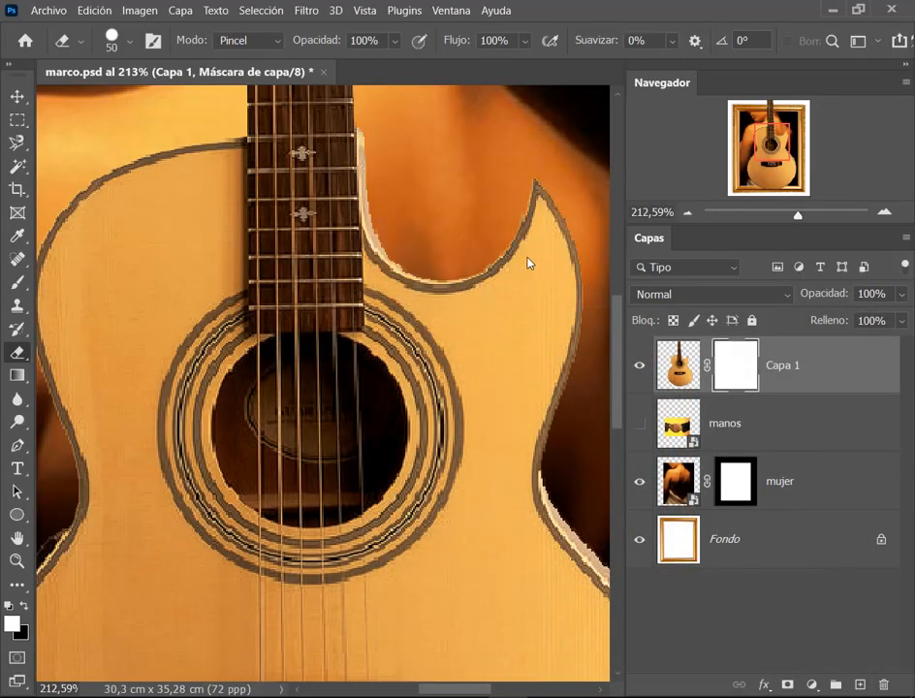
Step: Soften the eraser to 7% hardness and hide the guitar's pointed cutaway tip on the layer mask
right_click(515, 211)
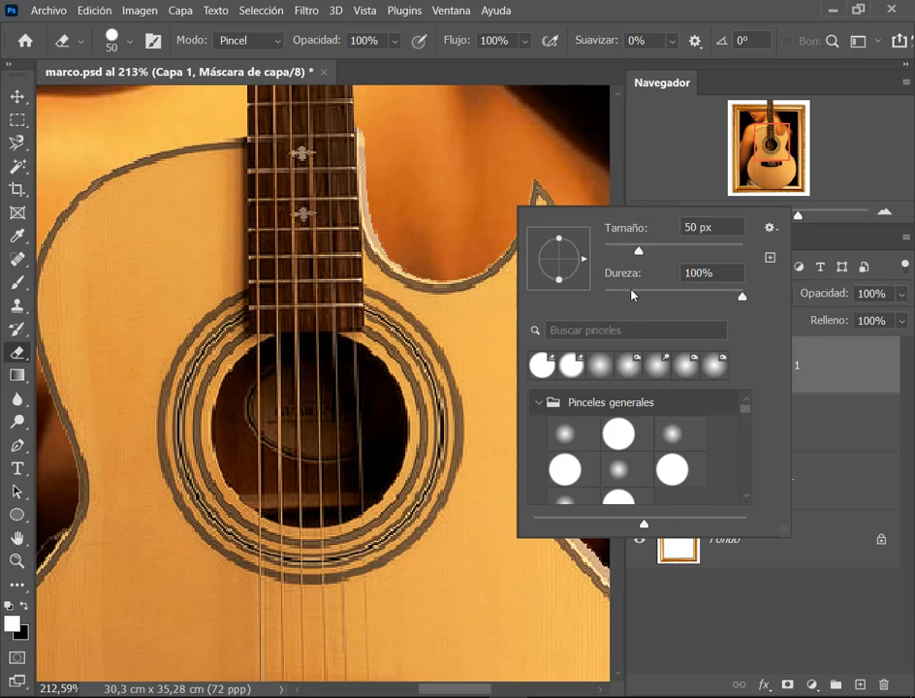
drag(632, 294, 615, 296)
click(443, 185)
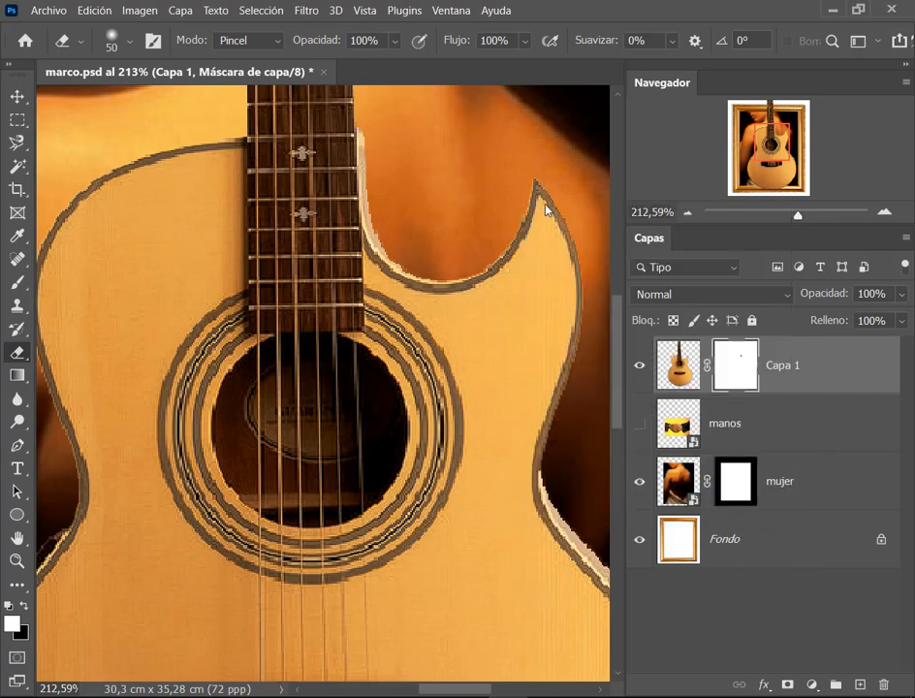
mouse_move(545, 207)
mouse_down()
mouse_move(508, 201)
mouse_move(592, 269)
mouse_up()
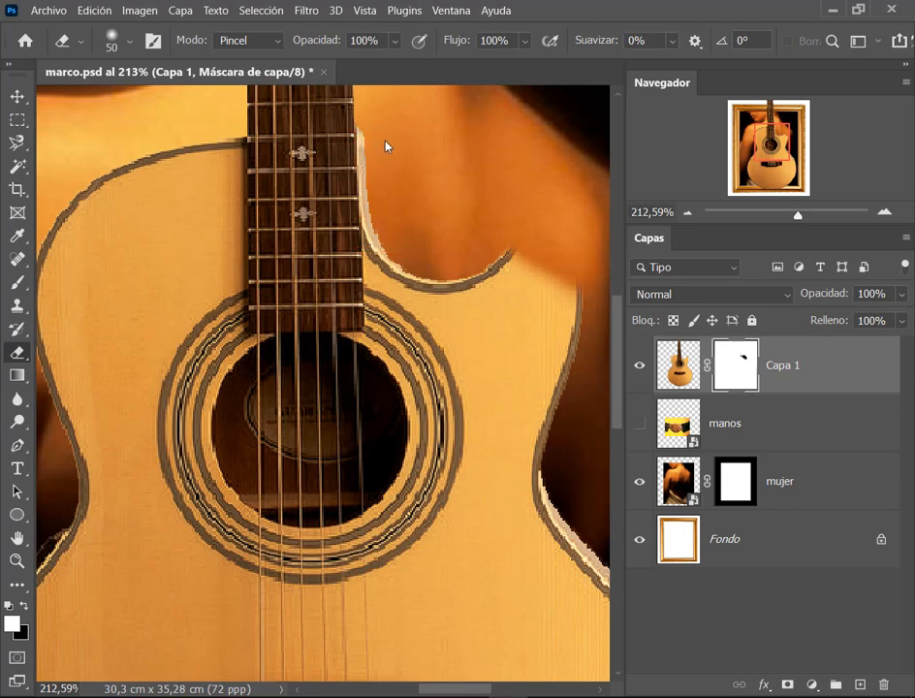
Step: Try a soft erasure of the pale rim beside the neck, undo it and set the eraser hardness to 50%
mouse_move(386, 147)
mouse_down()
mouse_move(387, 168)
mouse_move(394, 156)
mouse_up()
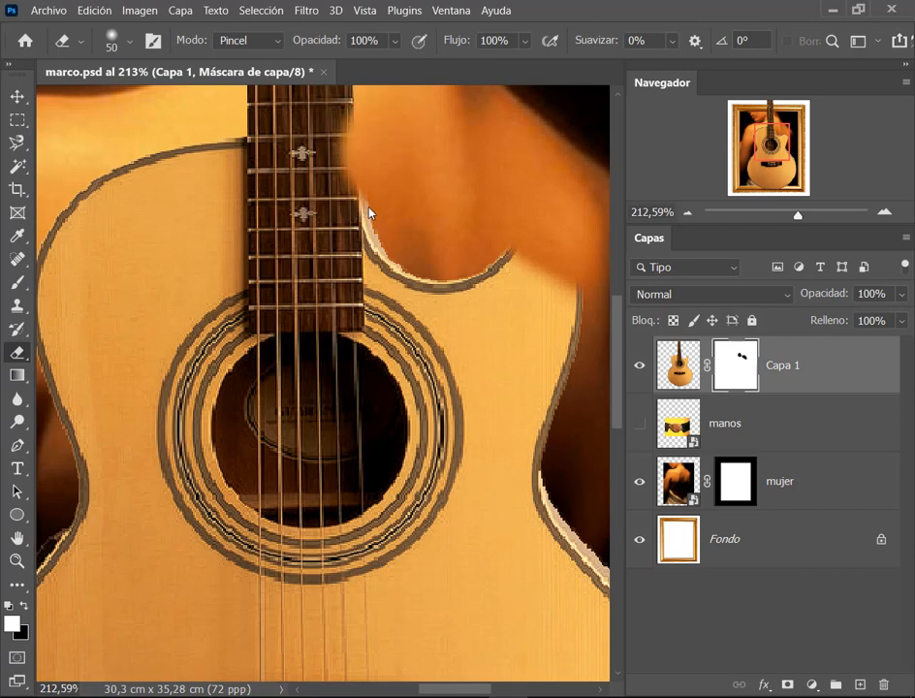
key(ctrl+z)
right_click(421, 136)
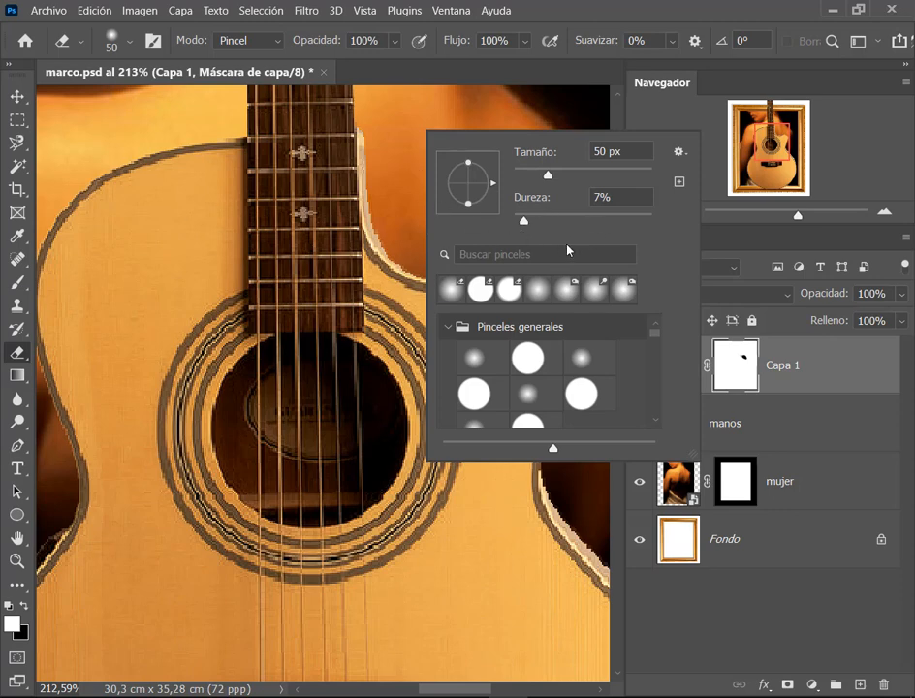
click(582, 220)
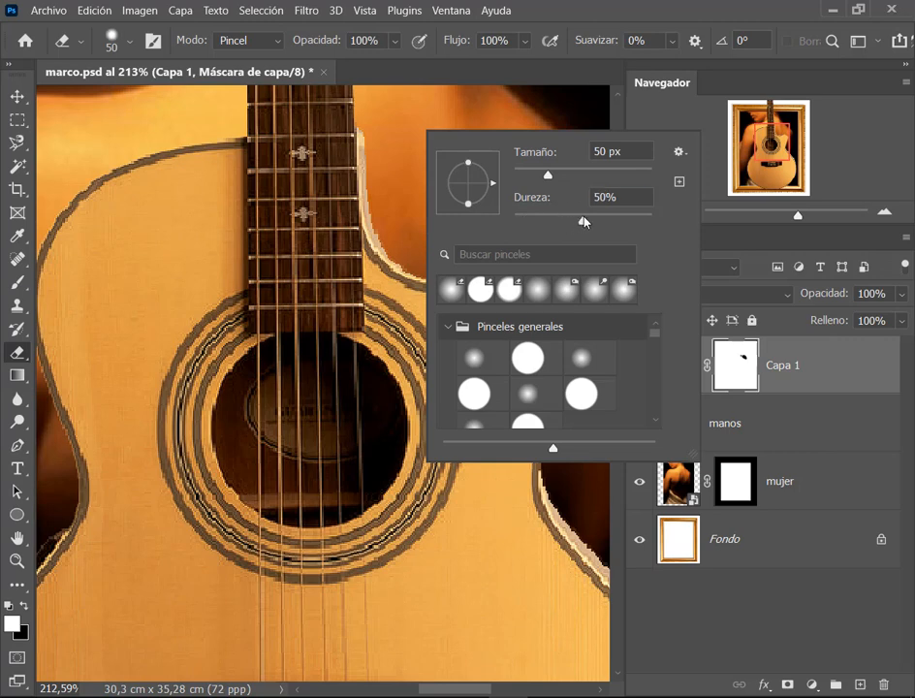
click(401, 152)
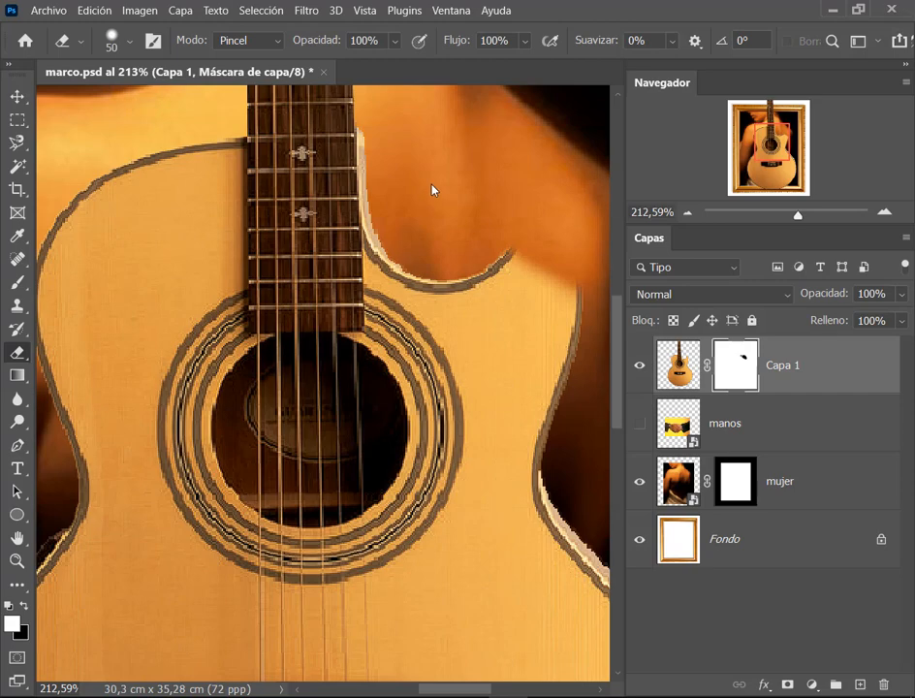
Step: Collapse the side panels to enlarge the canvas and reduce the eraser size to 20 px
click(907, 65)
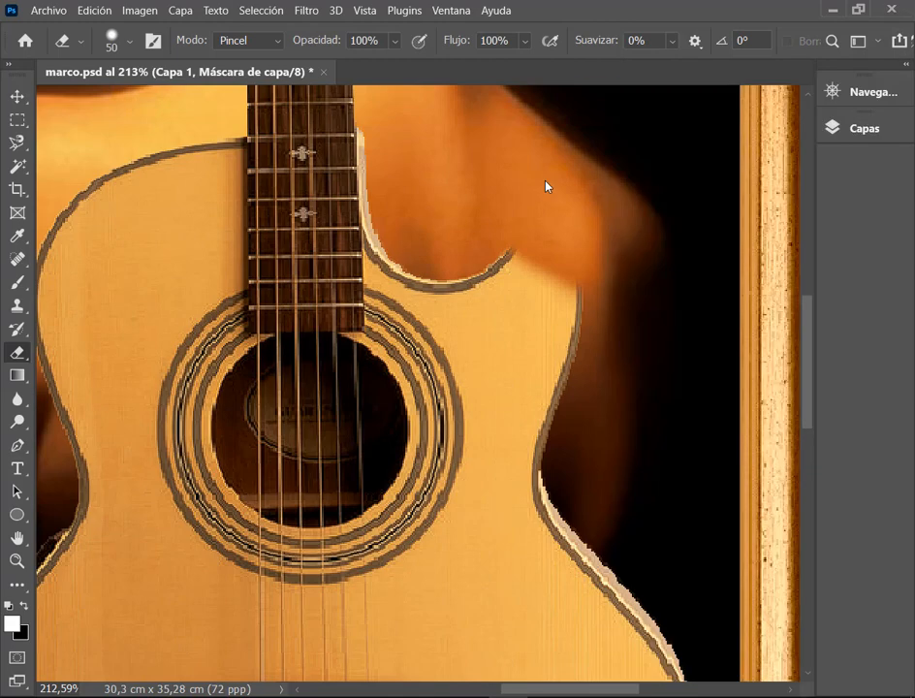
drag(513, 176, 531, 308)
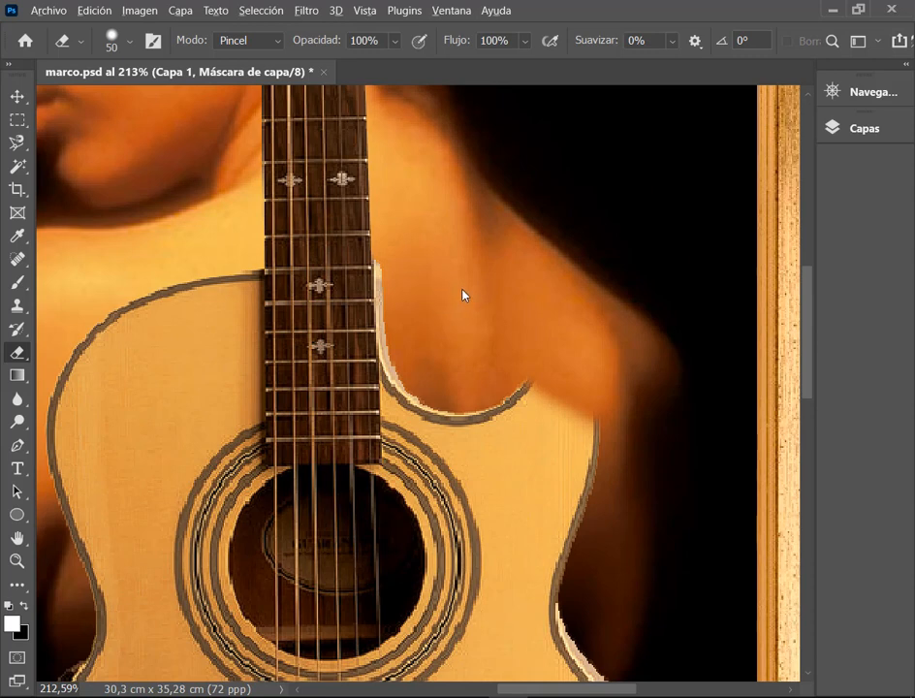
mouse_move(468, 301)
mouse_down()
mouse_move(445, 306)
mouse_move(490, 303)
mouse_move(441, 303)
mouse_move(499, 302)
mouse_move(437, 298)
mouse_up()
right_click(462, 287)
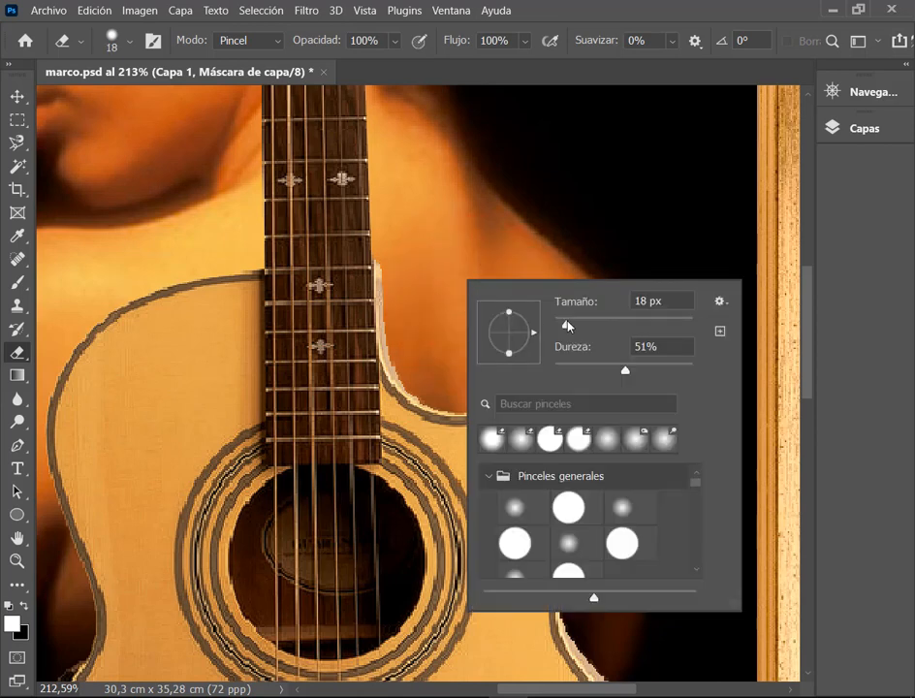
drag(569, 327, 594, 322)
drag(576, 245, 609, 256)
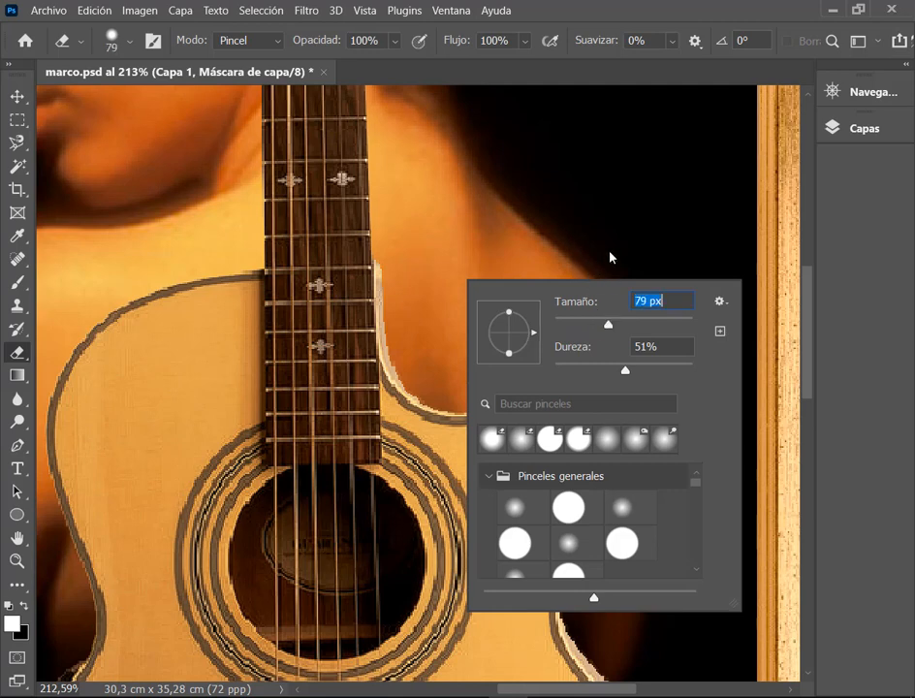
click(576, 318)
drag(576, 325, 567, 321)
key(Return)
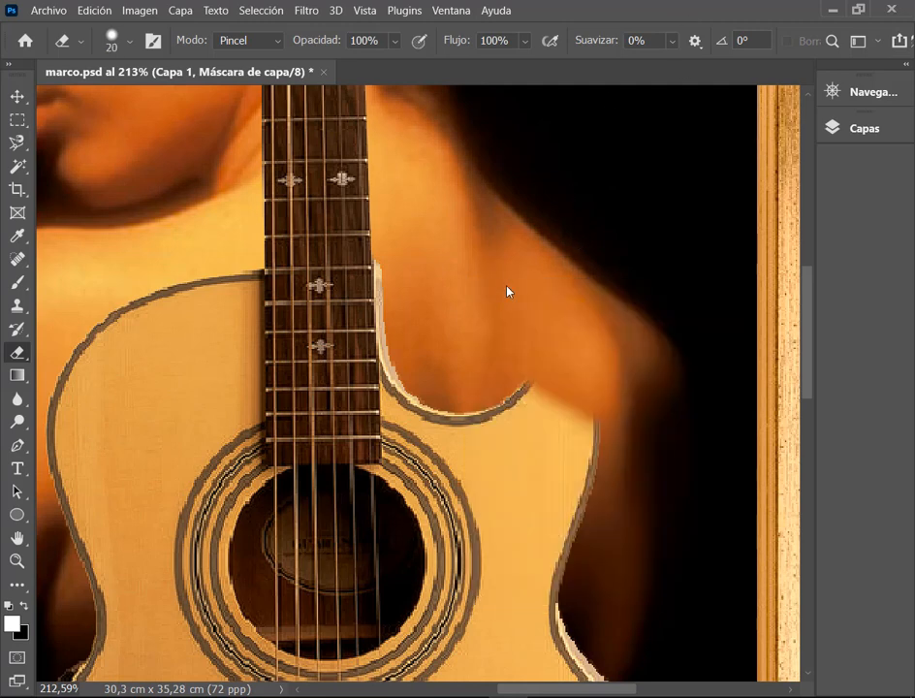
Step: With a 33 px eraser at 56% hardness, mask out the pale rim beside the neck and the dark outline along the cutaway
mouse_move(496, 289)
mouse_down()
mouse_move(529, 300)
mouse_move(498, 302)
mouse_move(521, 302)
mouse_move(496, 292)
mouse_move(531, 299)
mouse_move(523, 301)
mouse_move(521, 247)
mouse_move(530, 379)
mouse_move(525, 268)
mouse_move(535, 165)
mouse_move(529, 254)
mouse_move(568, 265)
mouse_move(535, 259)
mouse_move(524, 278)
mouse_move(520, 423)
mouse_move(517, 229)
mouse_move(507, 199)
mouse_move(517, 143)
mouse_move(500, 123)
mouse_move(516, 296)
mouse_move(504, 388)
mouse_move(504, 184)
mouse_move(514, 243)
mouse_move(440, 293)
mouse_move(497, 293)
mouse_move(458, 301)
mouse_up()
right_click(515, 296)
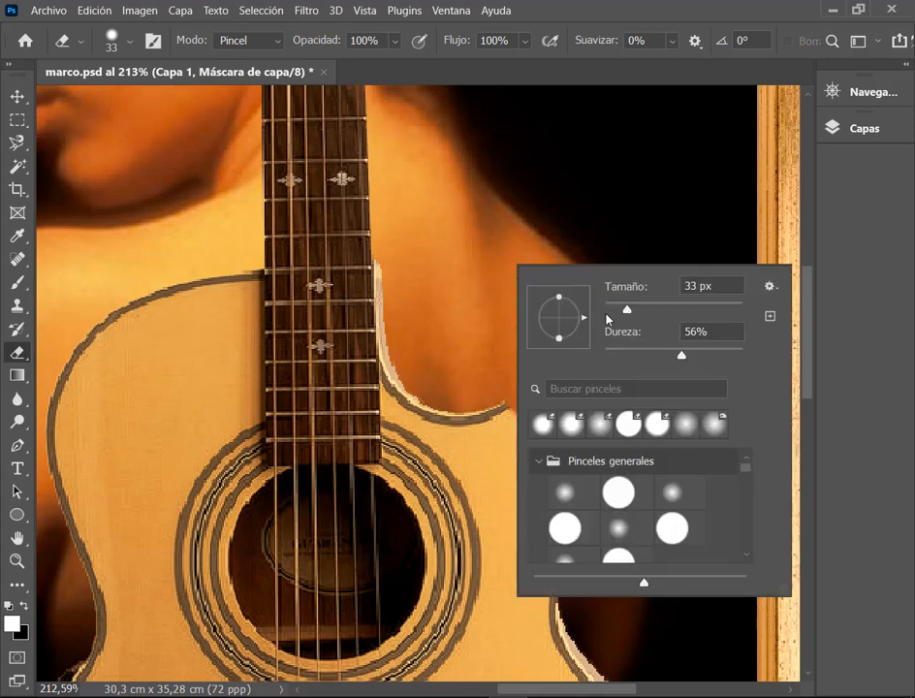
click(592, 6)
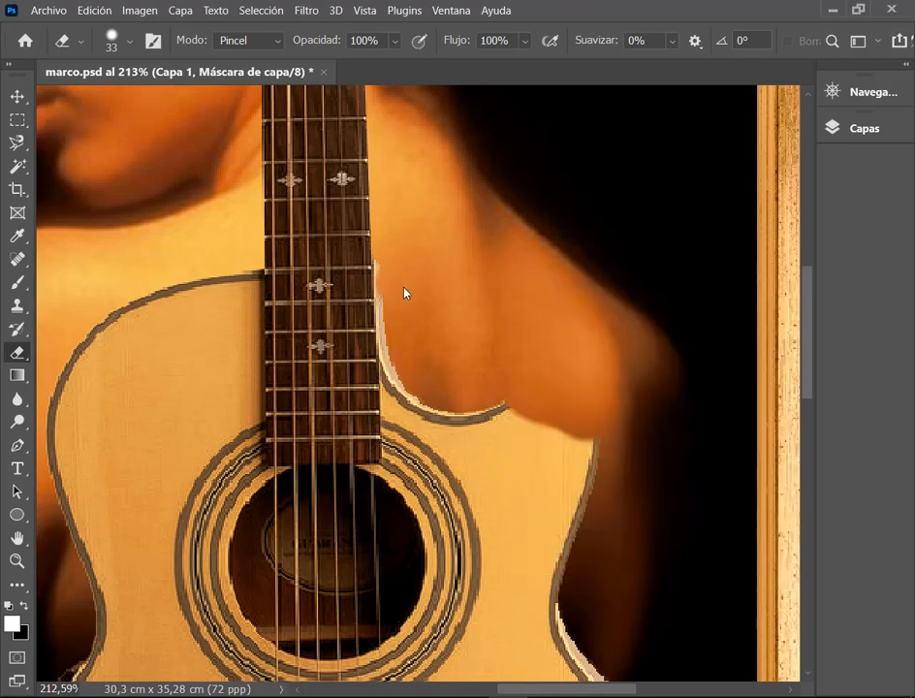
mouse_move(401, 267)
mouse_down()
mouse_move(403, 317)
mouse_move(402, 283)
mouse_up()
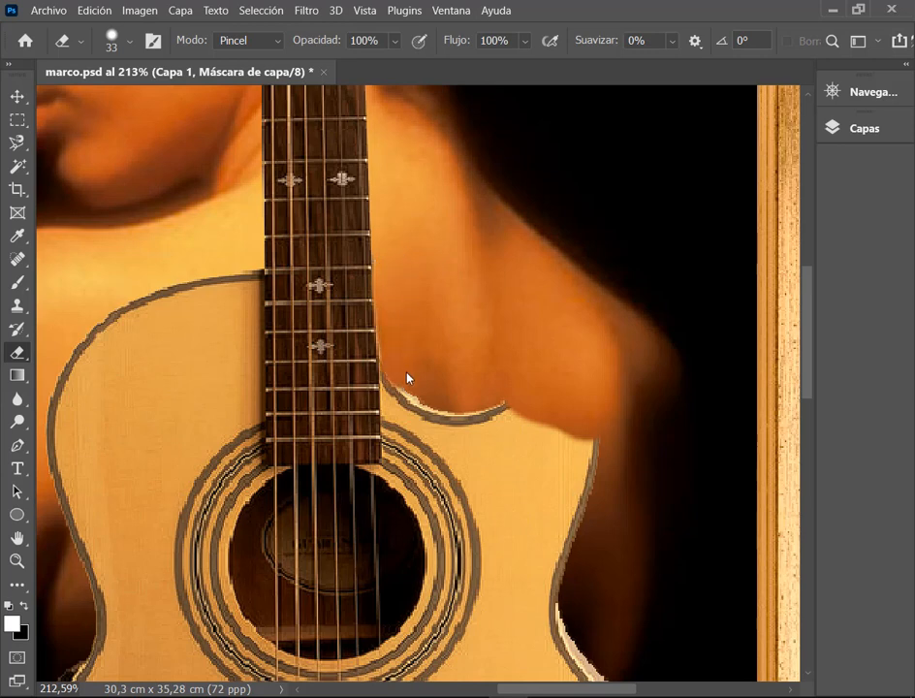
mouse_move(406, 376)
mouse_down()
mouse_move(410, 389)
mouse_move(451, 402)
mouse_move(443, 402)
mouse_move(504, 404)
mouse_move(603, 441)
mouse_up()
Step: Try erasing the upper bout's edge where it meets the neck opposite the cutaway, and undo the strokes
drag(360, 376, 457, 320)
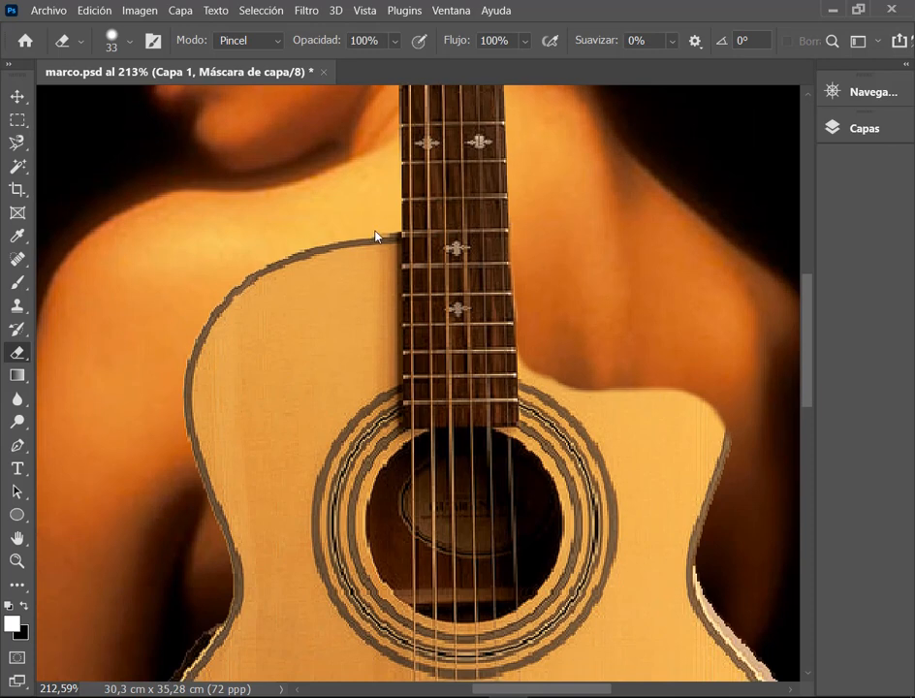
drag(375, 238, 376, 251)
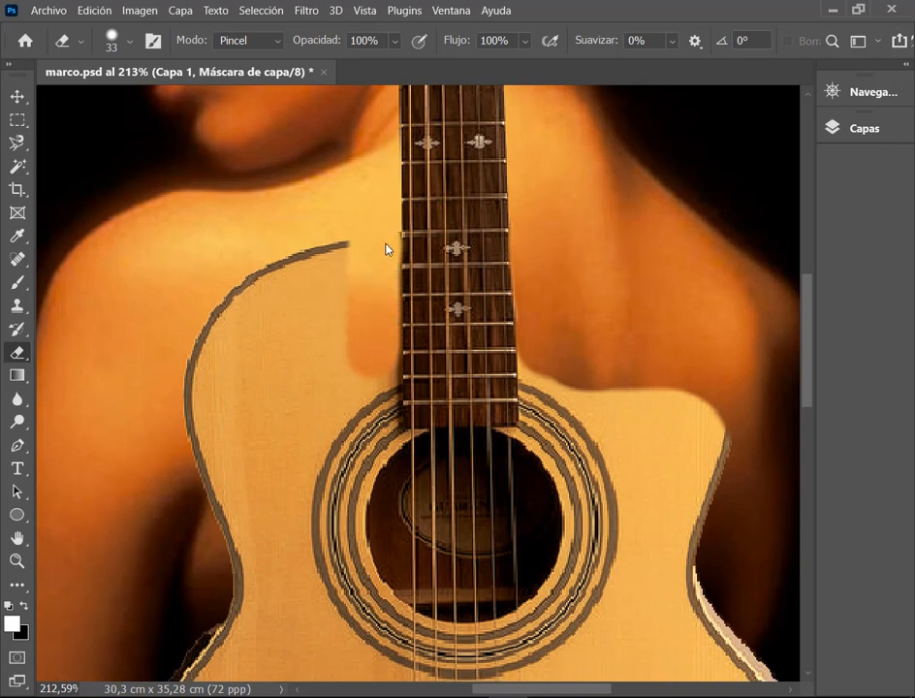
key(ctrl+z)
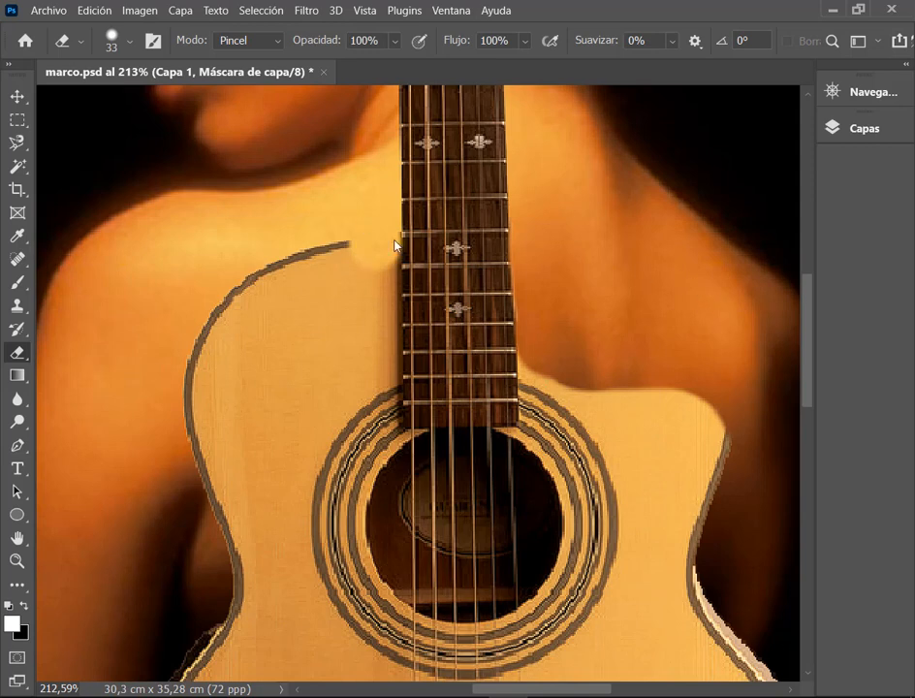
key(ctrl+z)
Step: Try masking the upper bout down along the neck with the 33 px eraser, and undo these erasures too
alt+right_click(344, 217)
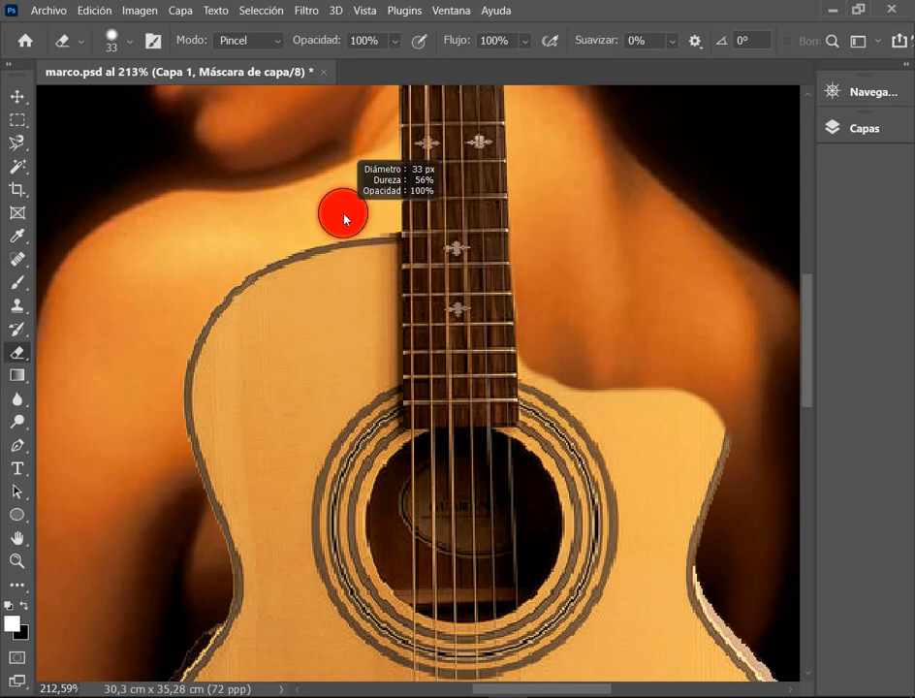
drag(344, 218, 347, 262)
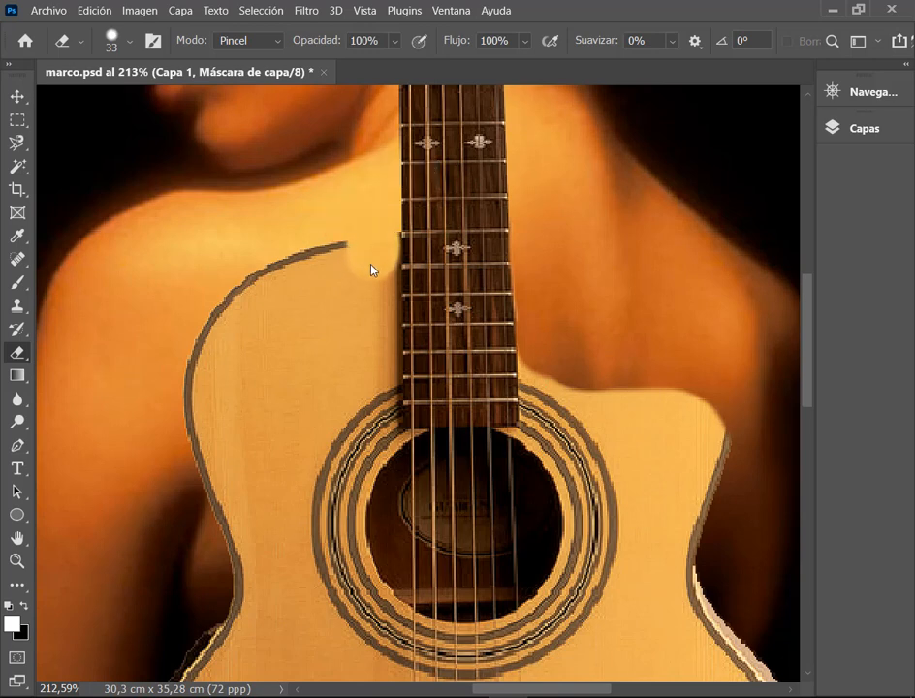
drag(375, 233, 376, 272)
drag(475, 187, 503, 241)
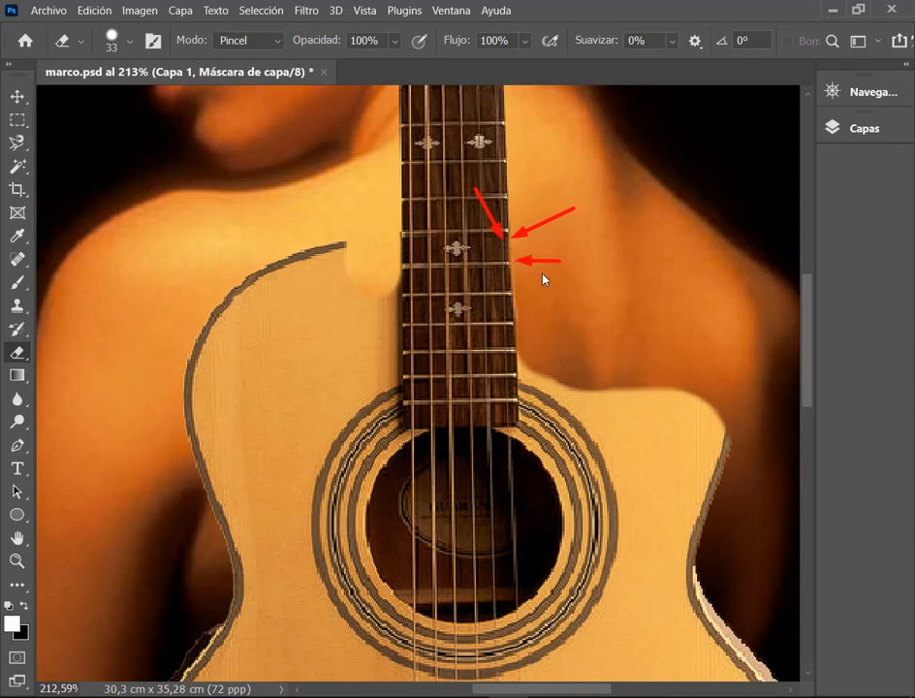
key(Escape)
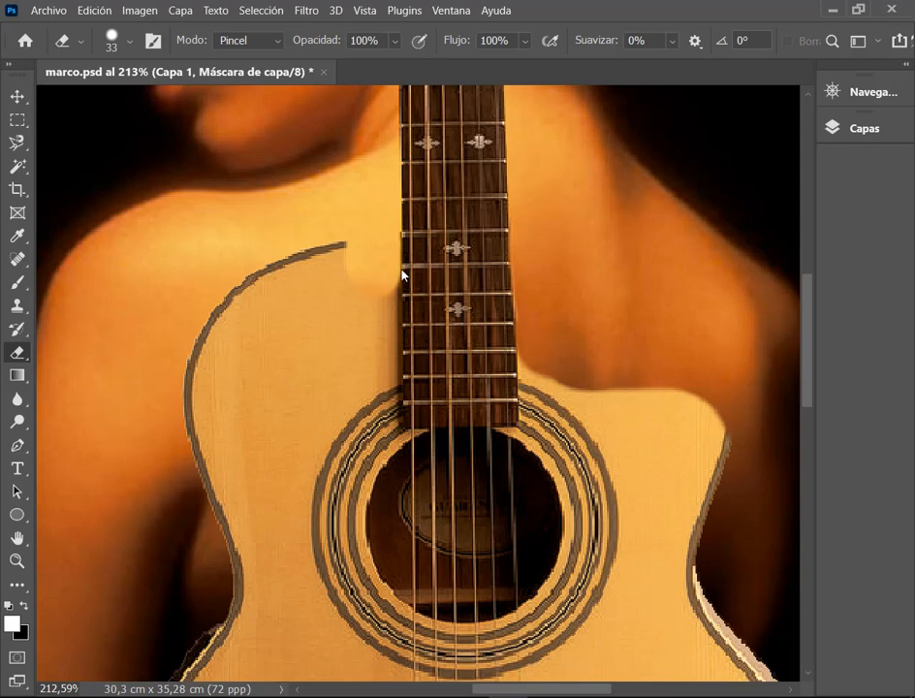
drag(373, 293, 373, 333)
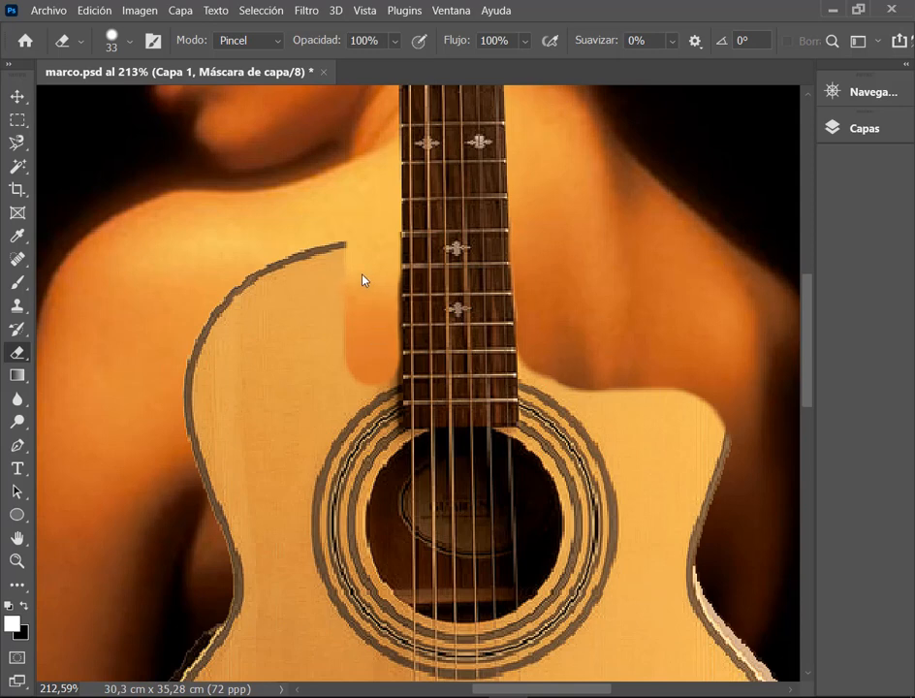
key(ctrl+z)
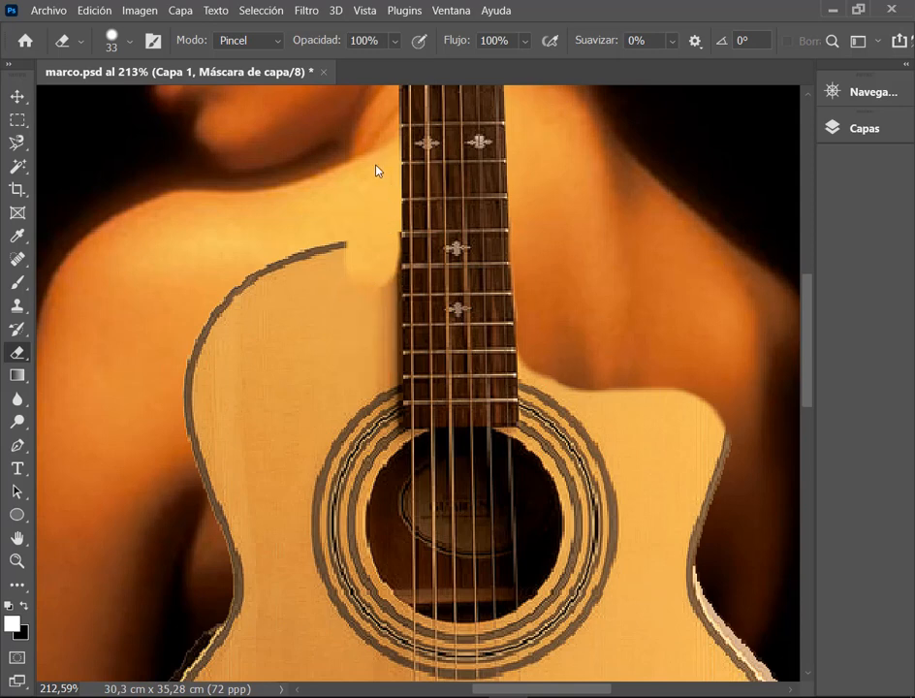
key(ctrl+z)
Step: Move the guitar and its mask a little lower over the woman's back
scroll(605, 325, down, 2)
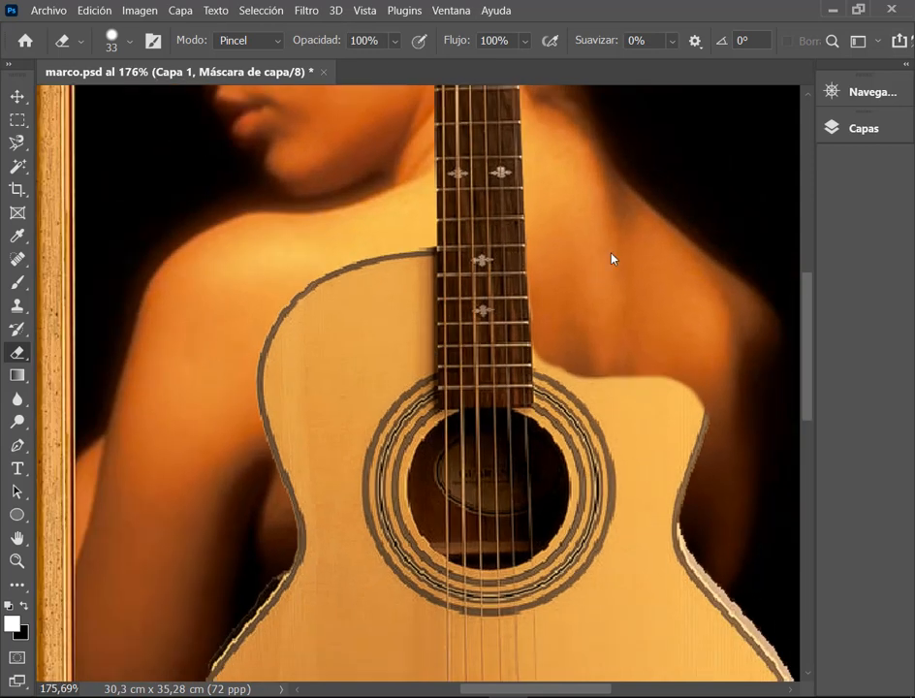
drag(613, 257, 577, 431)
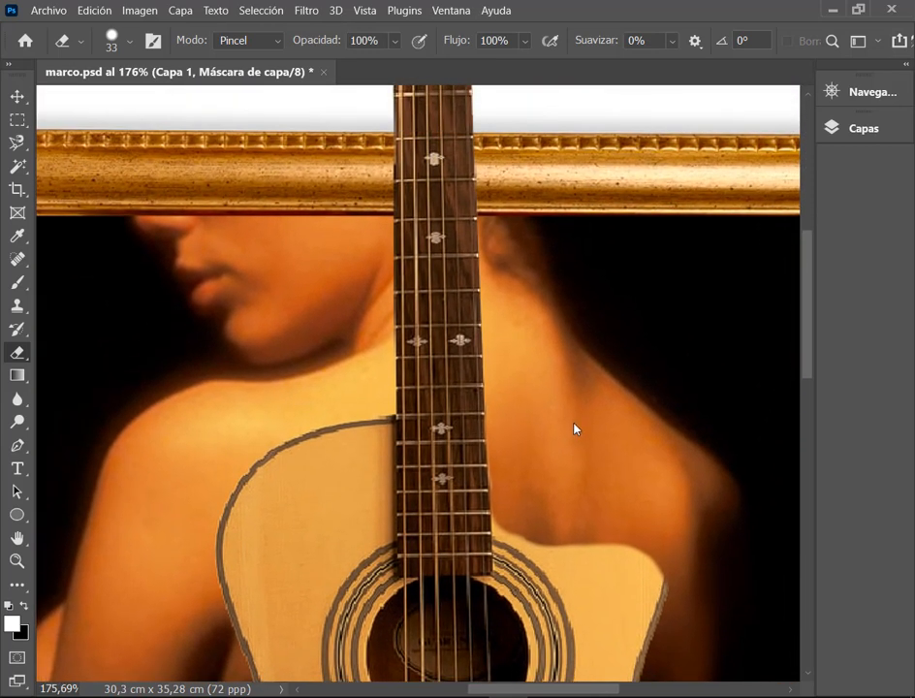
scroll(572, 422, down, 1)
key(v)
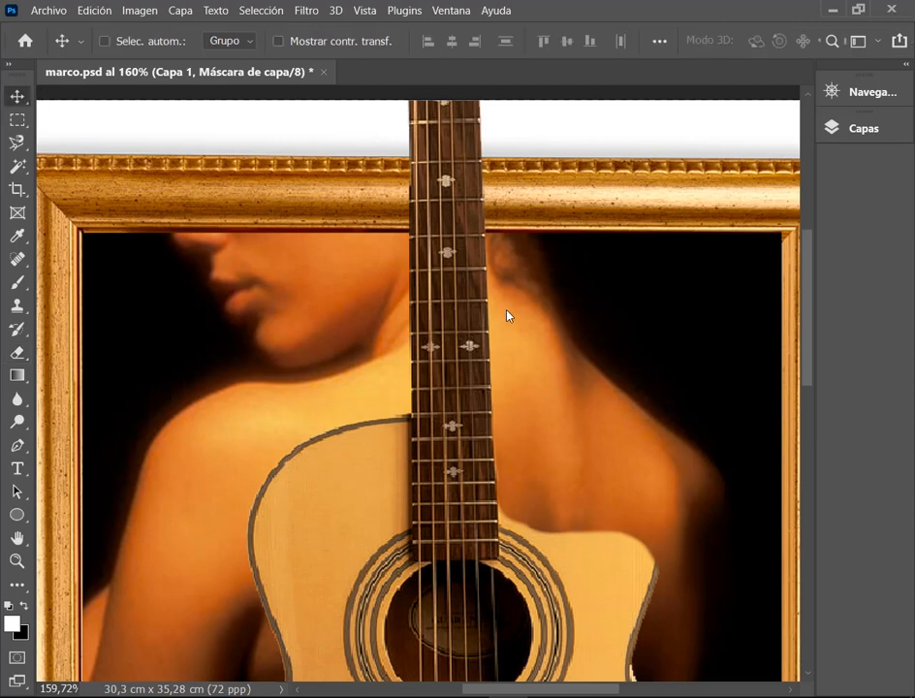
drag(472, 345, 483, 432)
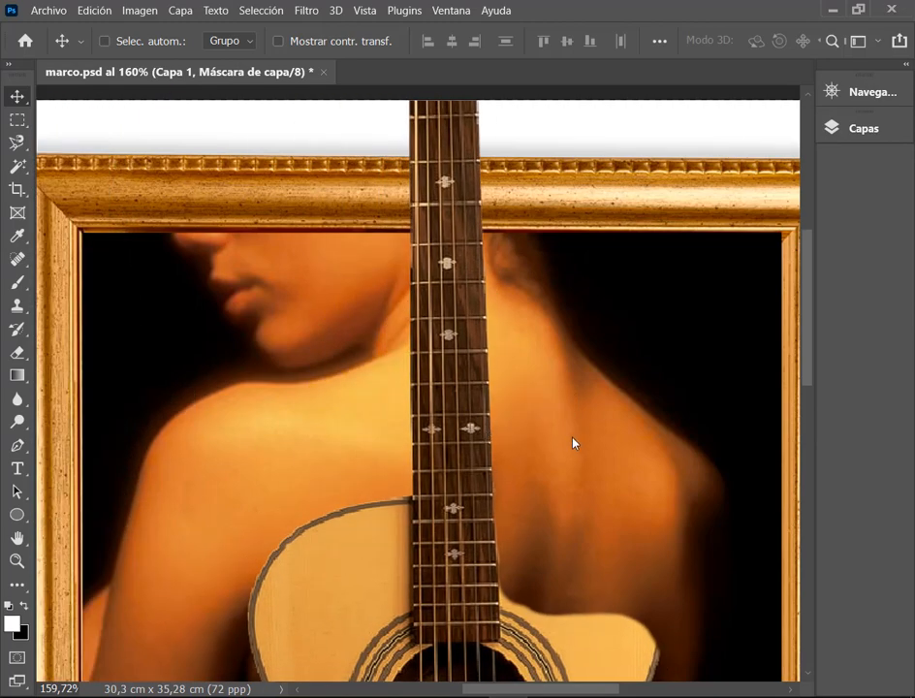
Step: Try rotating the guitar slightly with Free Transform, and undo the rotation
key(ctrl+t)
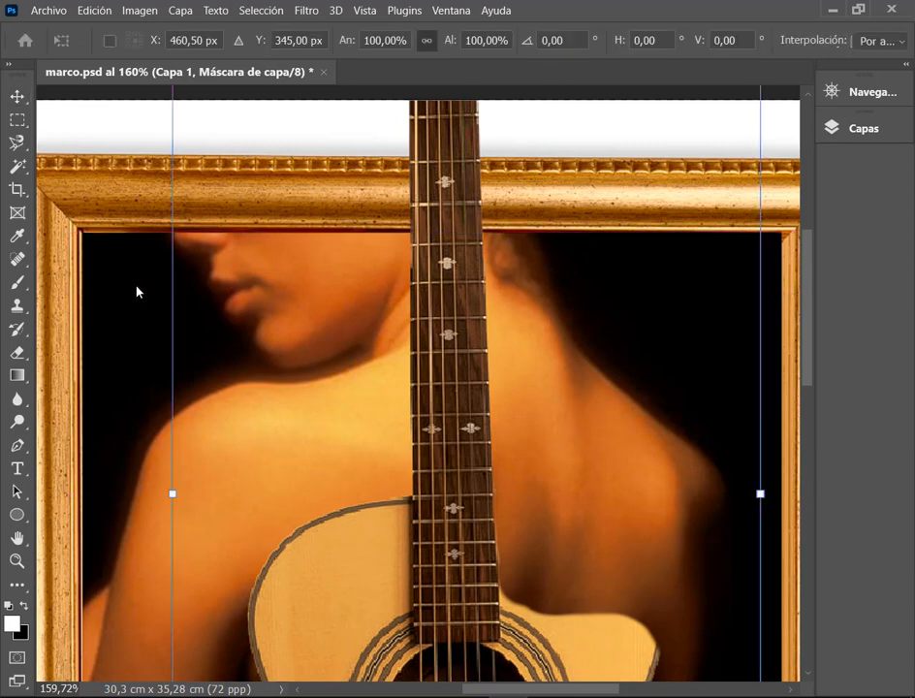
drag(136, 290, 141, 287)
key(Return)
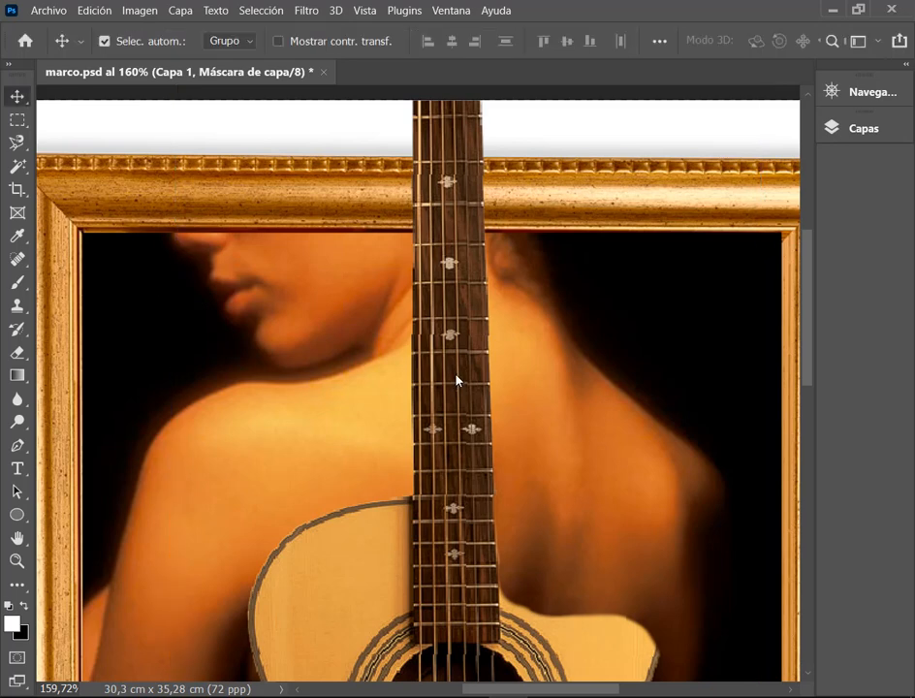
key(ctrl+z)
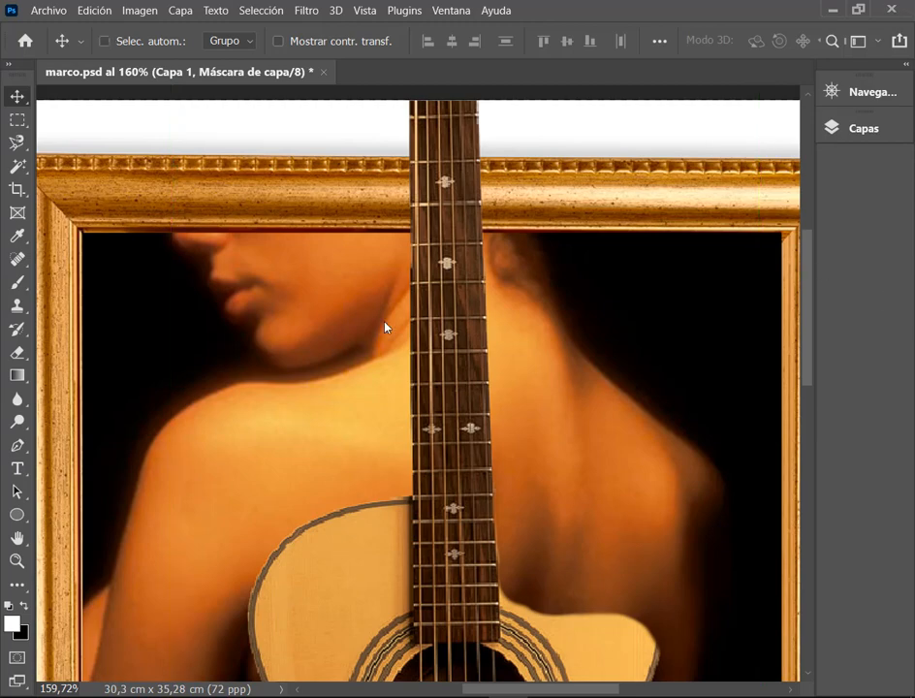
Step: Return to the eraser and hide the upper bout's edge beside the neck on the guitar mask
scroll(441, 416, down, 3)
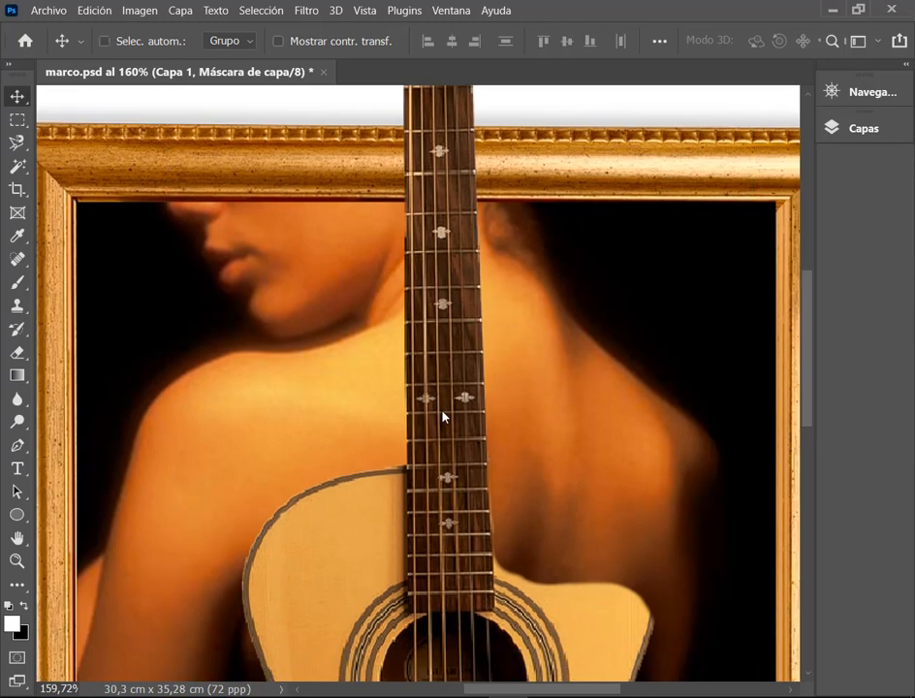
scroll(419, 310, up, 2)
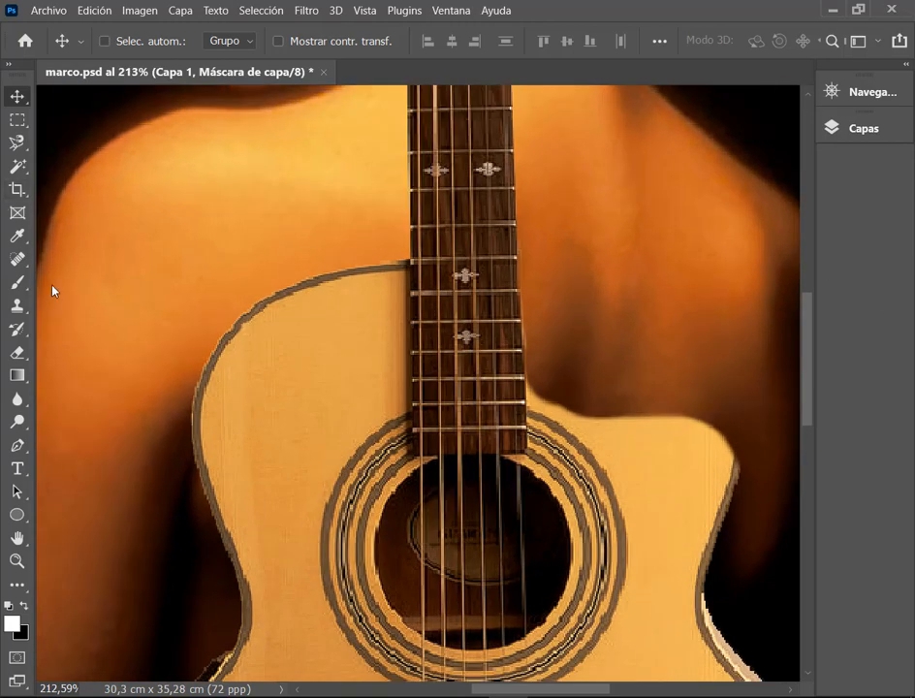
click(905, 65)
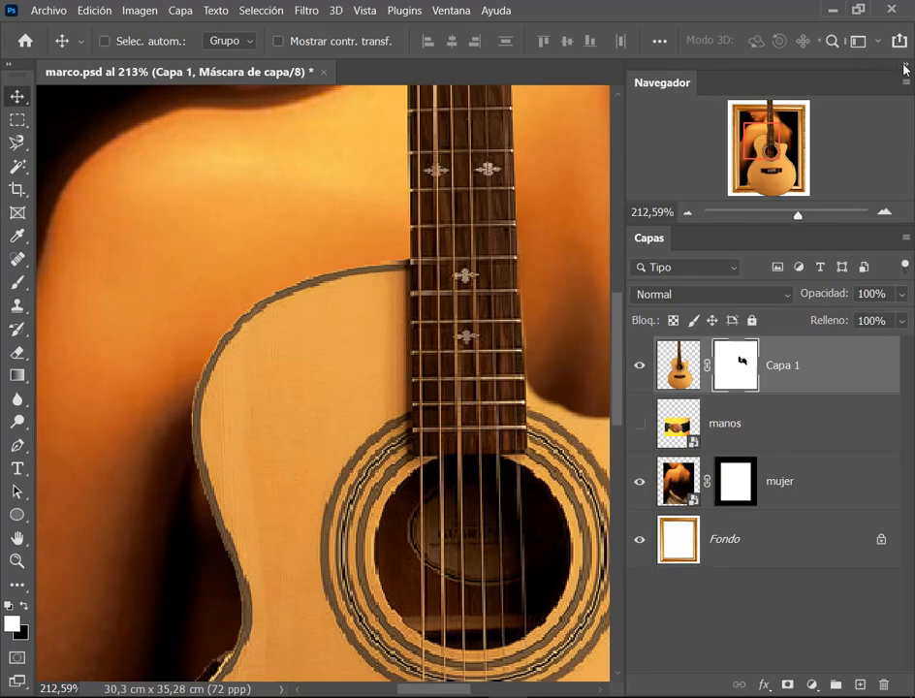
click(905, 65)
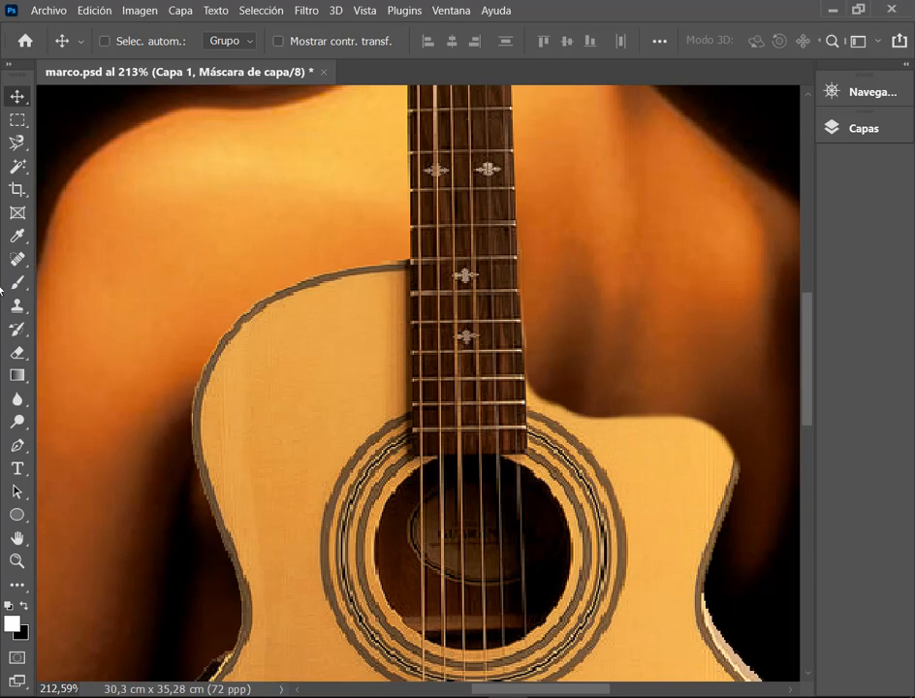
click(19, 354)
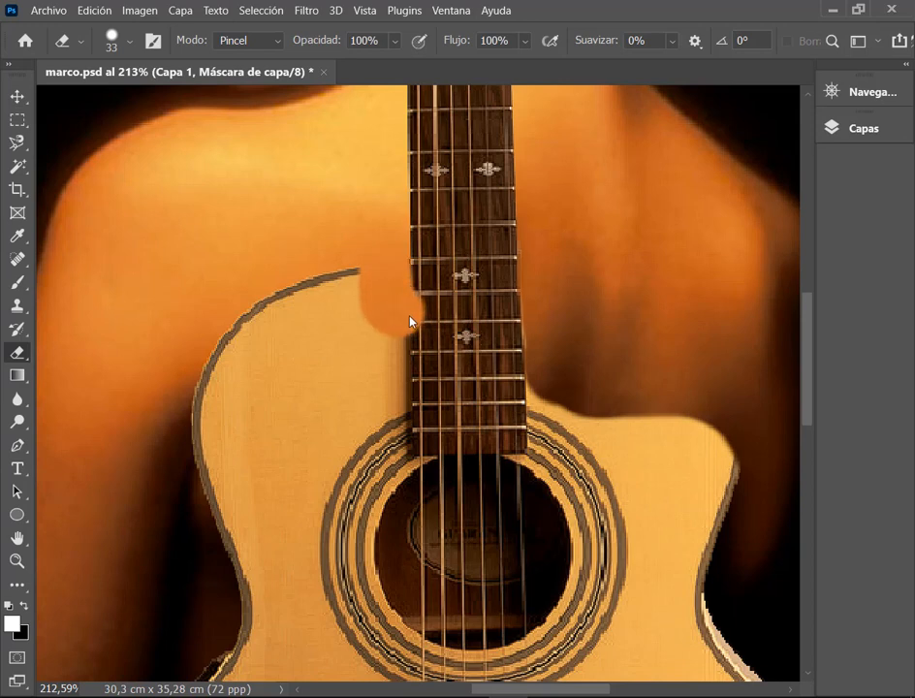
Step: Restore the erased patch beside the guitar neck and make a rectangular selection over the left part of the lower fretboard
drag(245, 341, 343, 290)
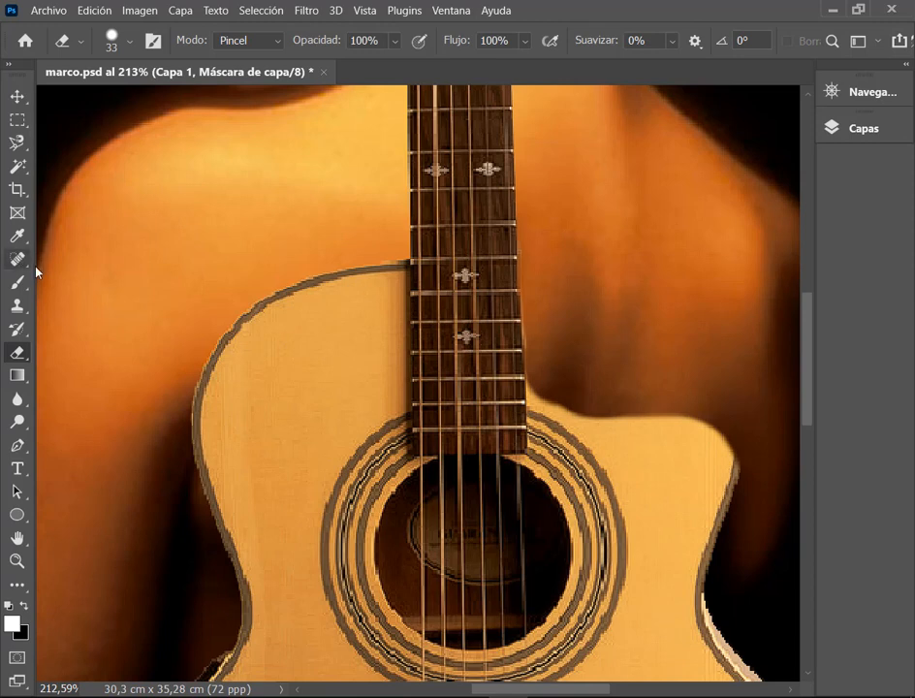
click(18, 121)
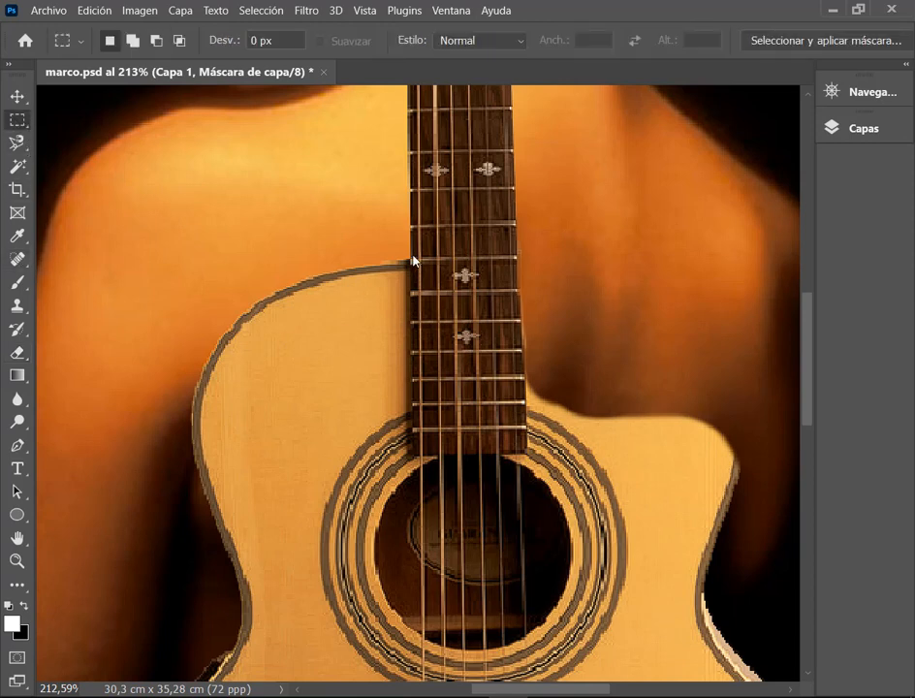
drag(413, 256, 489, 449)
drag(468, 357, 464, 346)
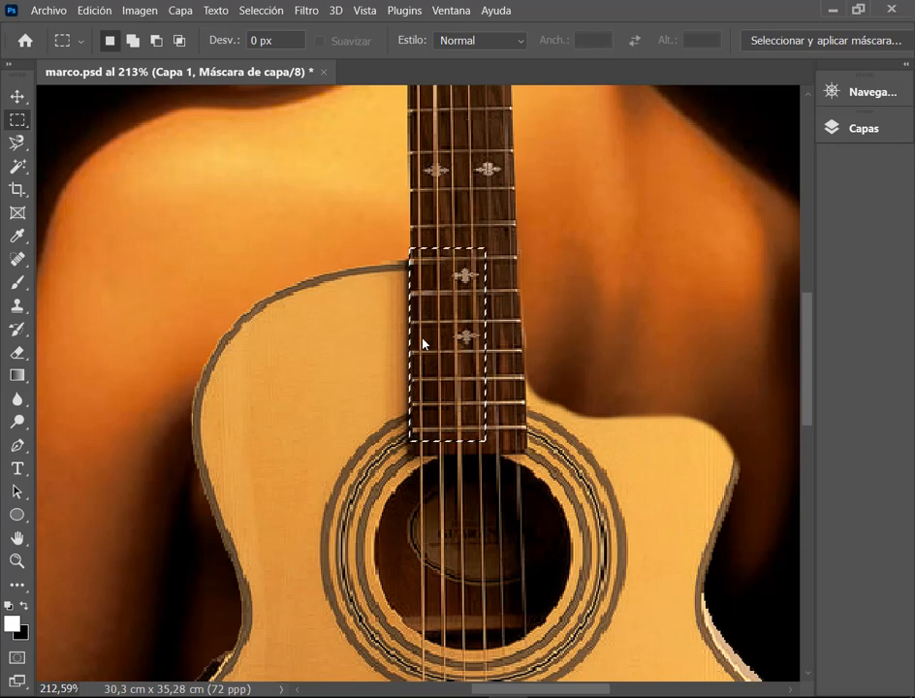
Step: Try erasing the fretboard inside the rectangular selection with the Eraser, and undo the stroke
click(16, 352)
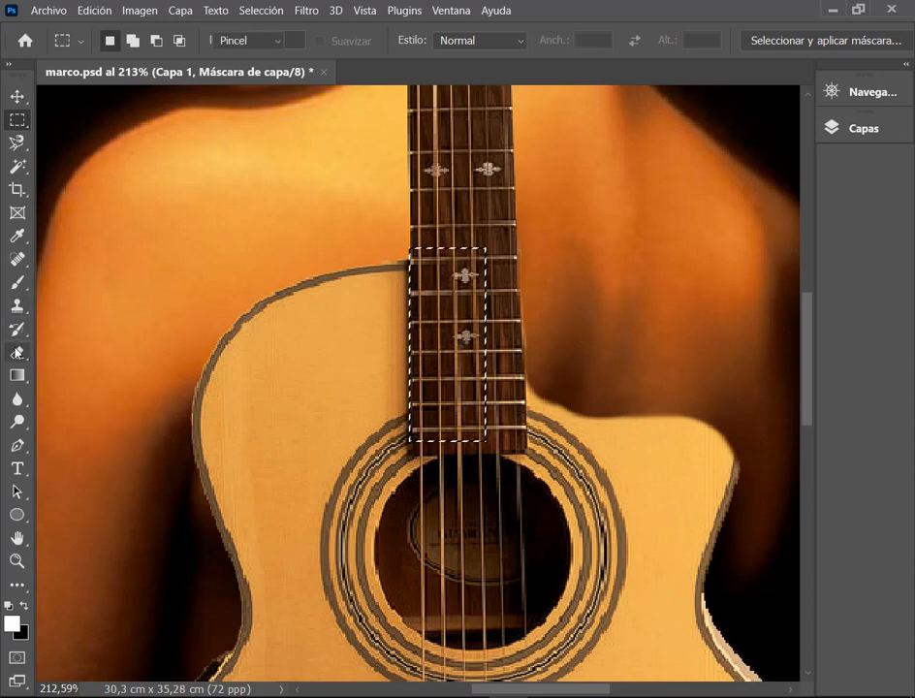
mouse_move(413, 257)
mouse_down()
mouse_move(465, 326)
mouse_move(389, 339)
mouse_up()
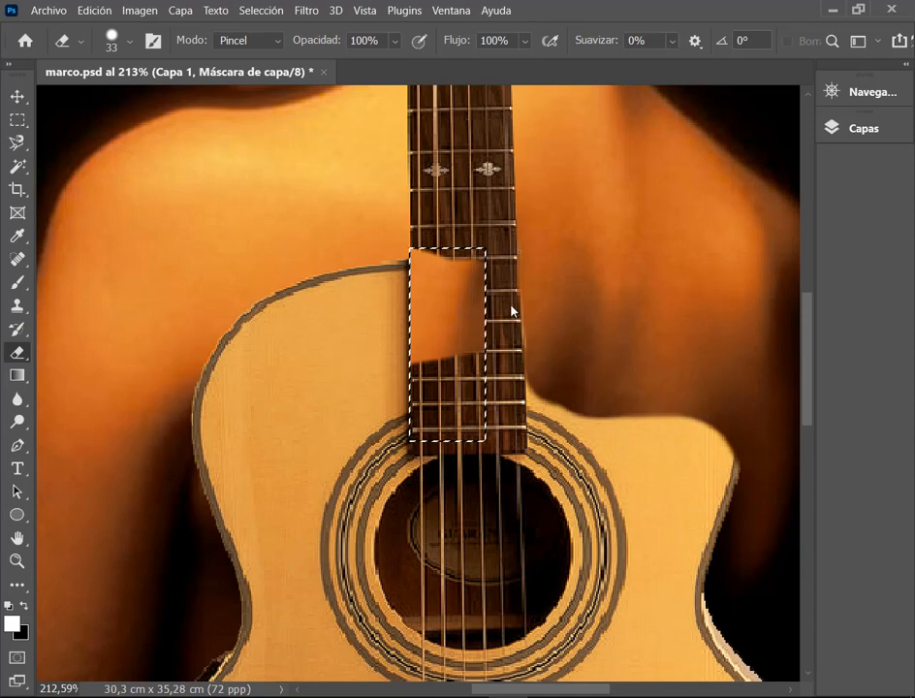
key(ctrl+z)
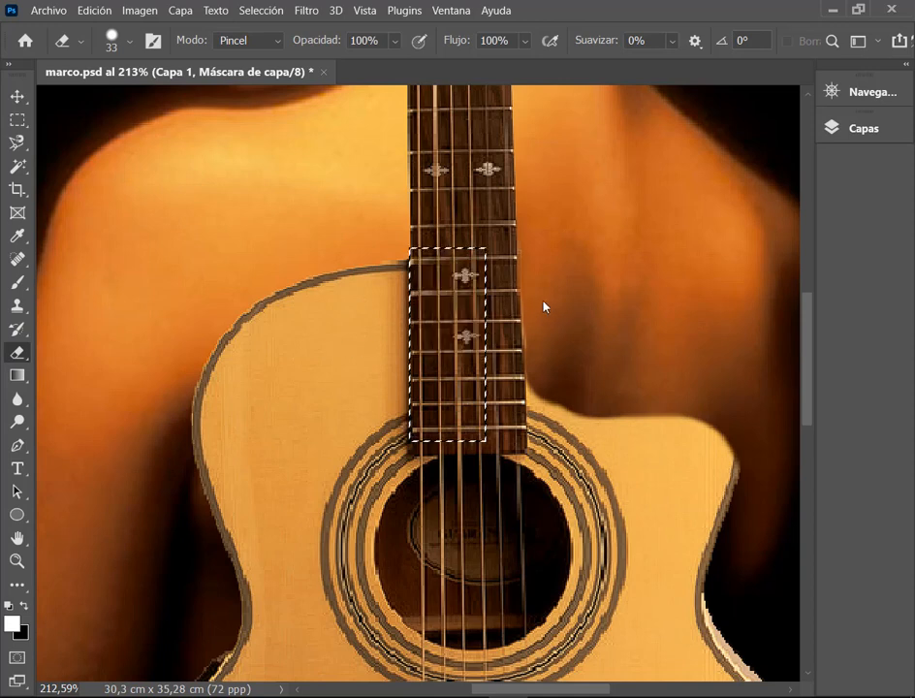
key(f)
key(f)
key(f)
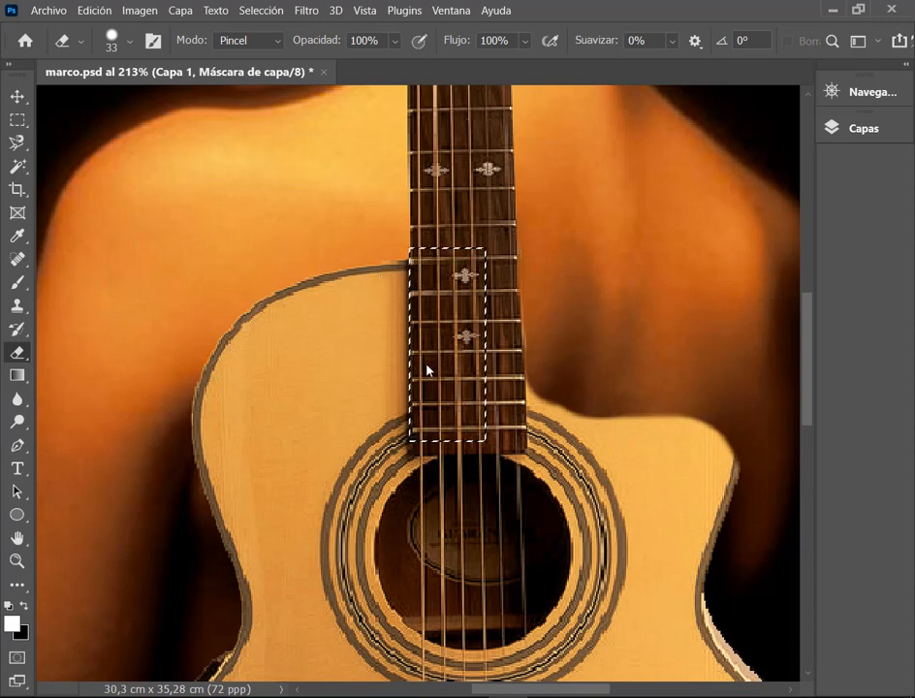
Step: Invert the rectangular selection and check it in Quick Mask mode
click(265, 11)
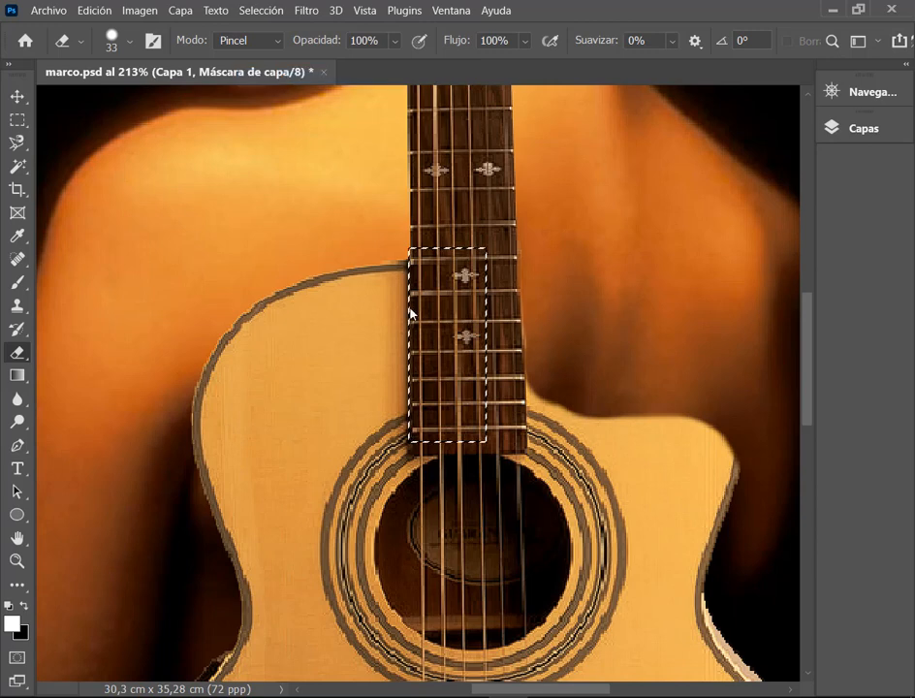
key(q)
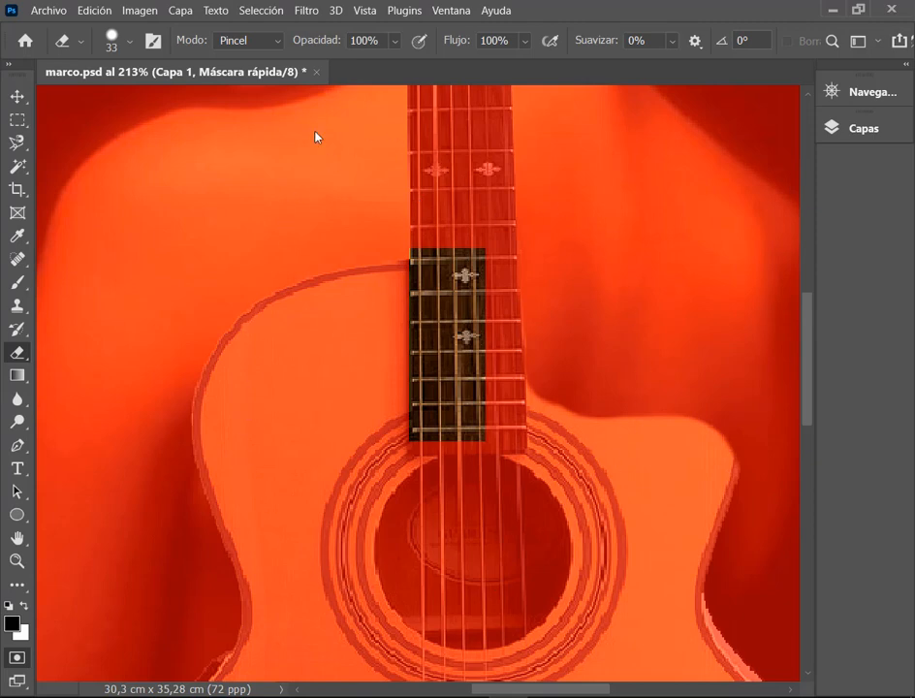
key(q)
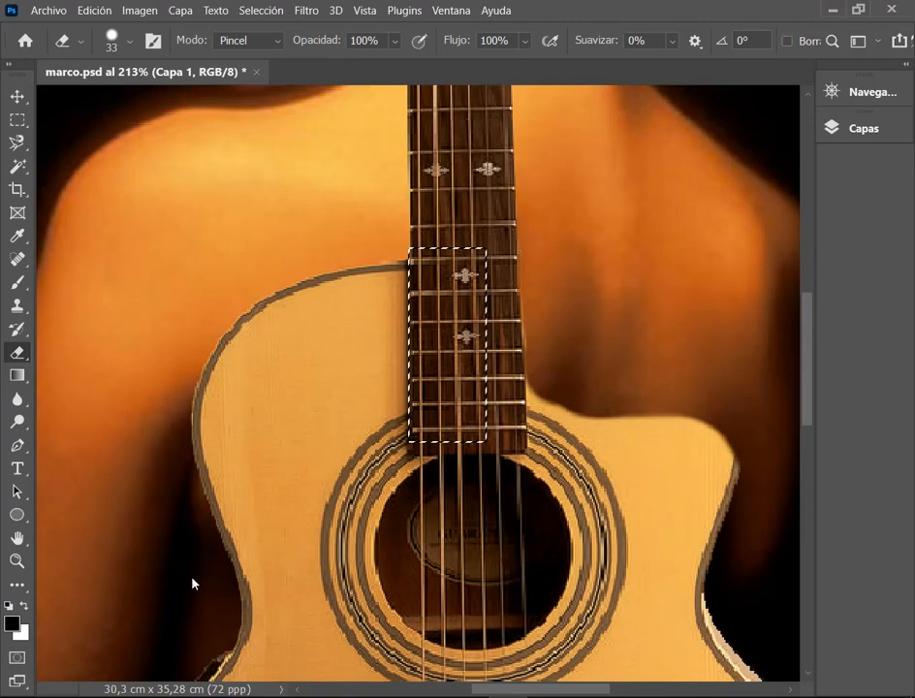
Step: Erase the guitar body along the left side of the selected fretboard, deselect, and erase the body's upper-left rim
mouse_move(386, 281)
mouse_down()
mouse_move(384, 271)
mouse_move(399, 380)
mouse_up()
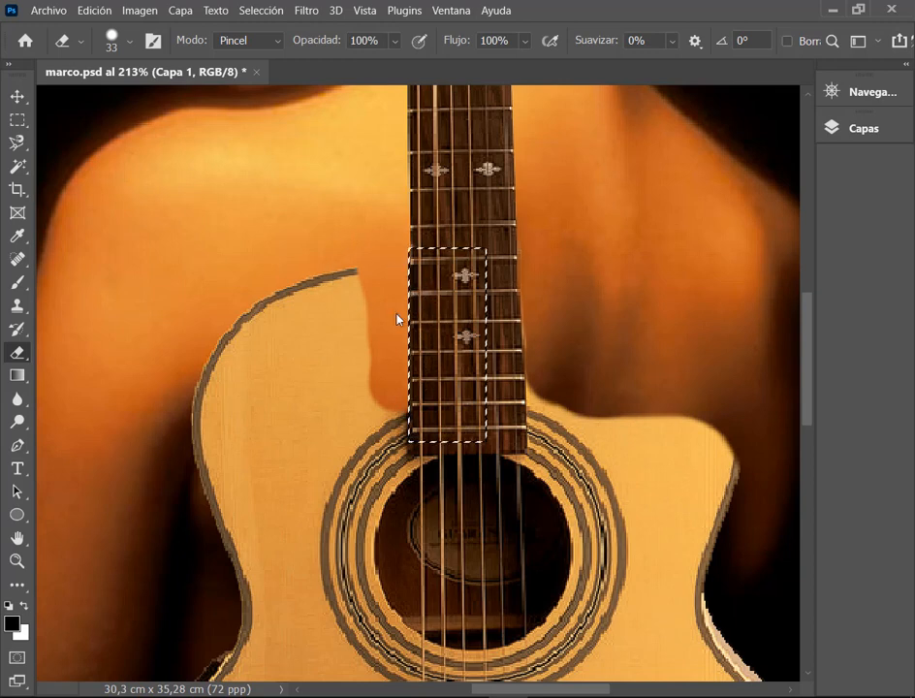
key(ctrl+d)
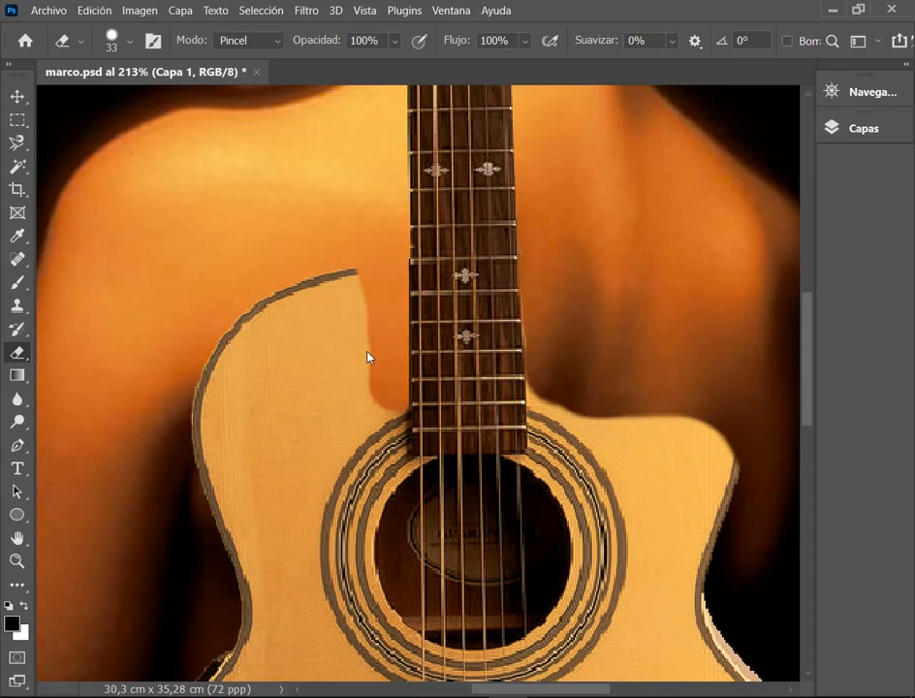
mouse_move(353, 257)
mouse_down()
mouse_move(259, 297)
mouse_move(230, 331)
mouse_up()
click(17, 119)
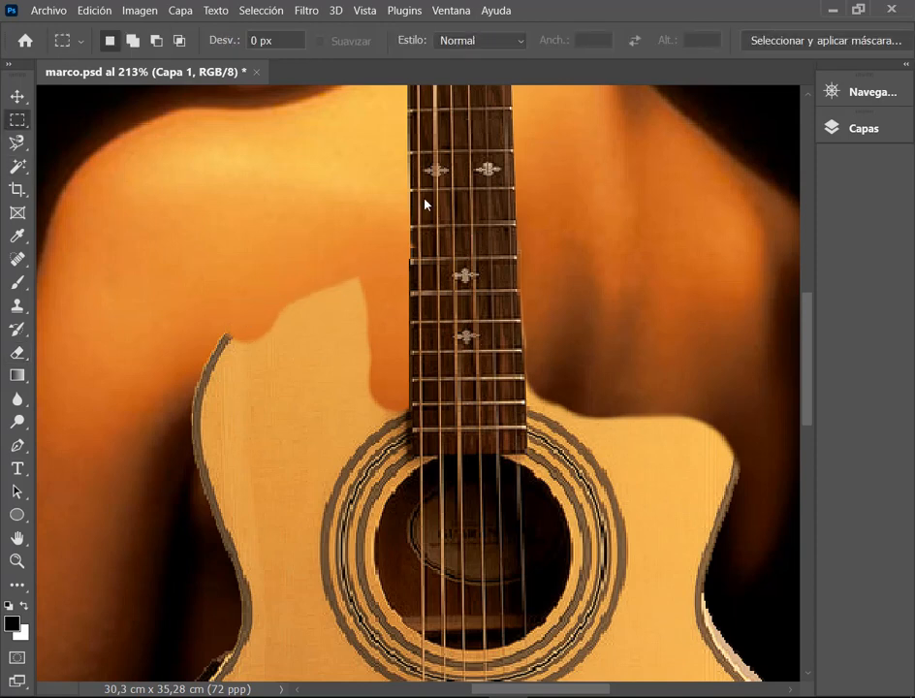
drag(408, 176, 520, 444)
key(ctrl+d)
Step: Outline the lower fretboard with a four-point Polygonal Lasso selection following its tapered edges
click(17, 143)
click(107, 158)
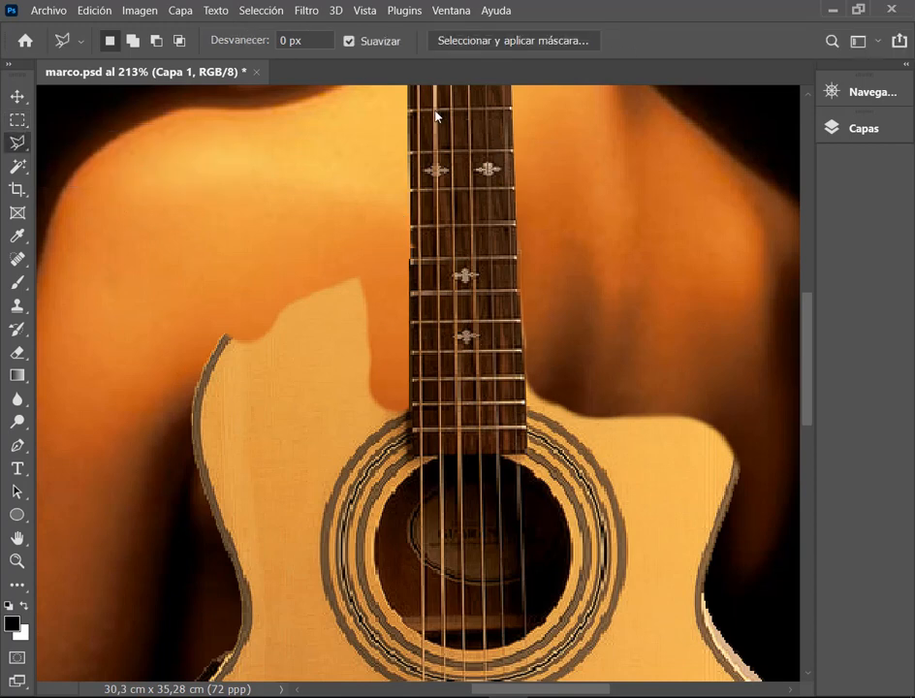
click(409, 148)
click(412, 436)
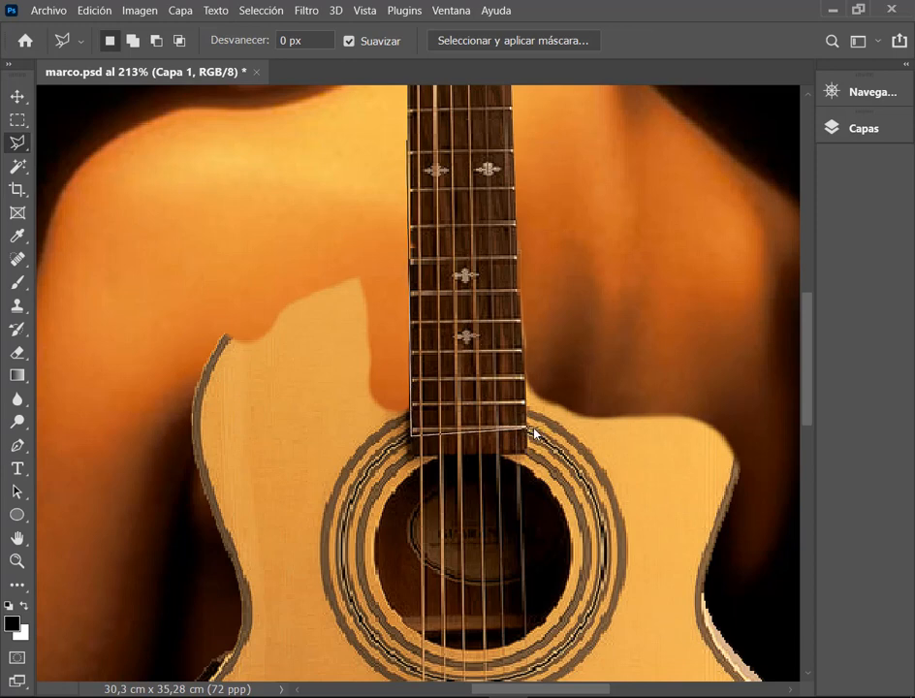
click(526, 427)
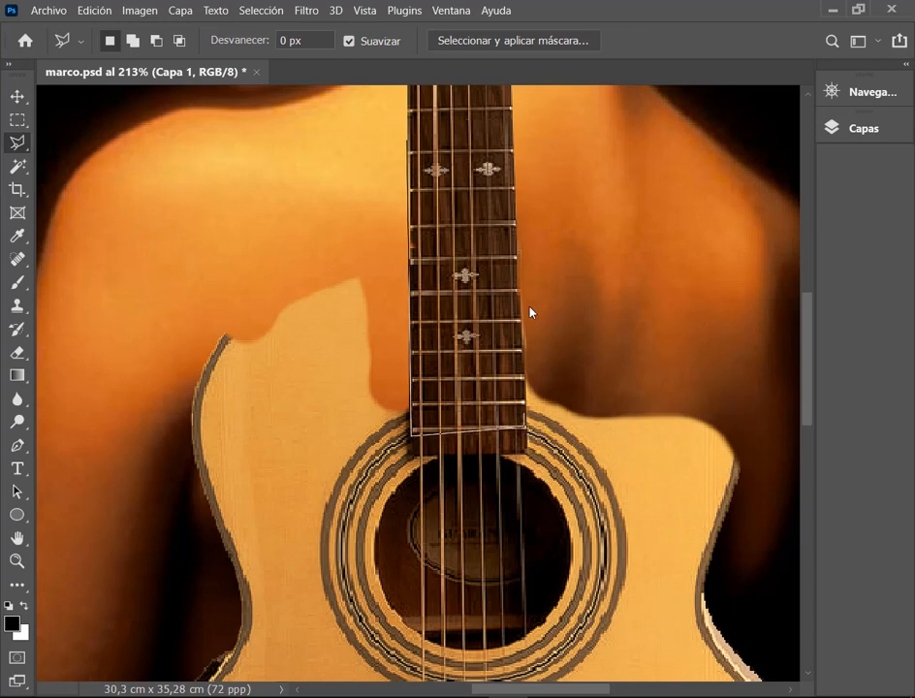
click(513, 146)
click(408, 147)
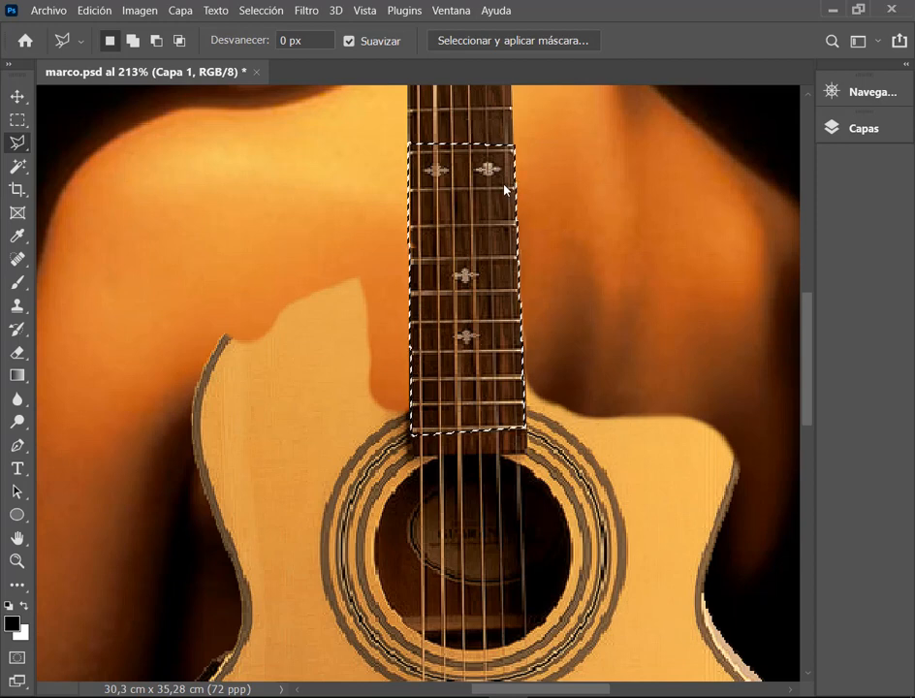
Step: Try erasing across the fretboard inside the polygonal selection, and undo the stroke
click(17, 352)
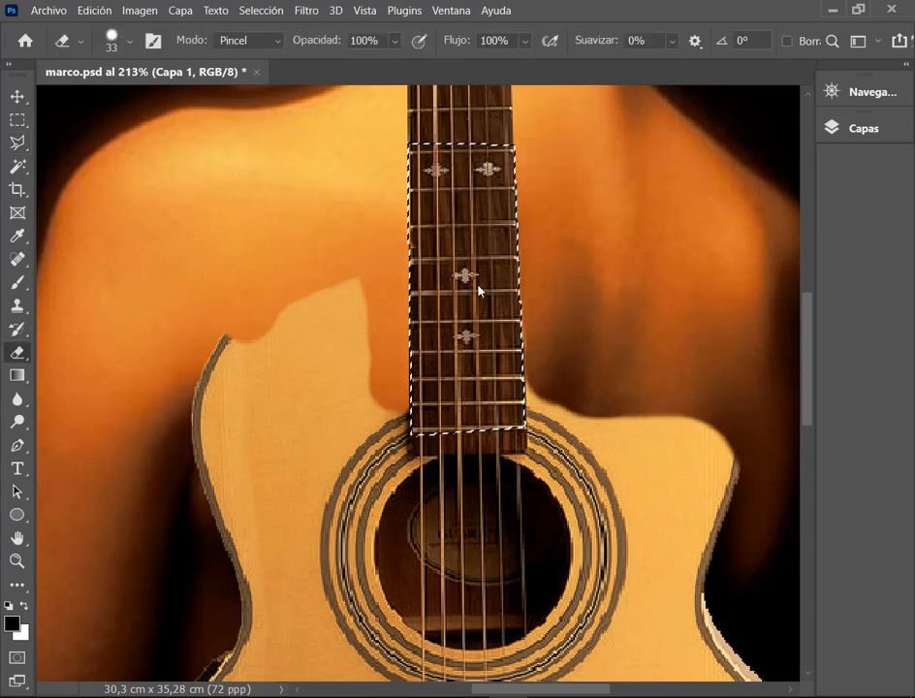
drag(380, 275, 653, 280)
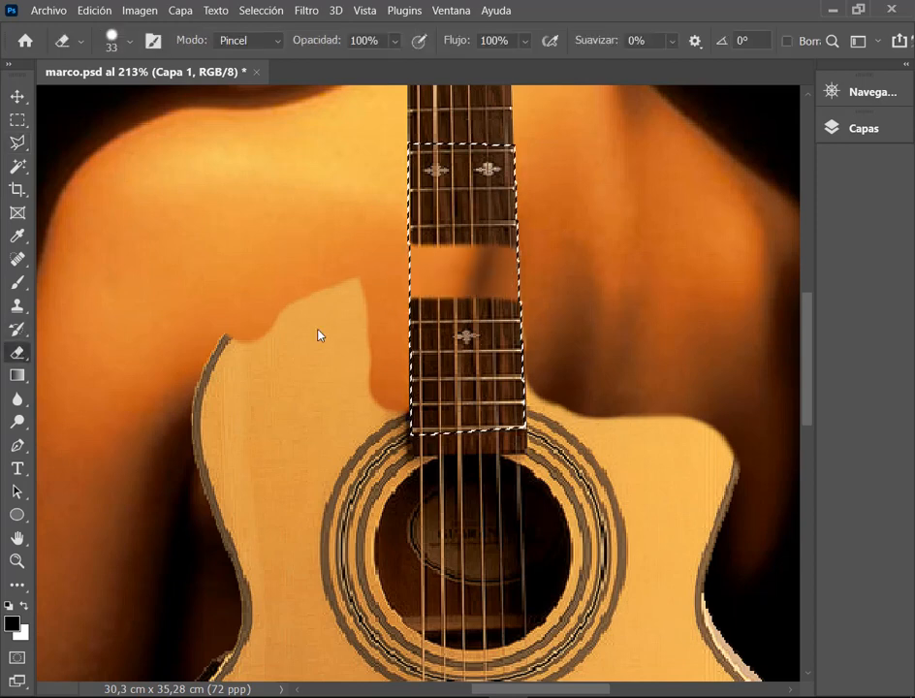
key(ctrl+z)
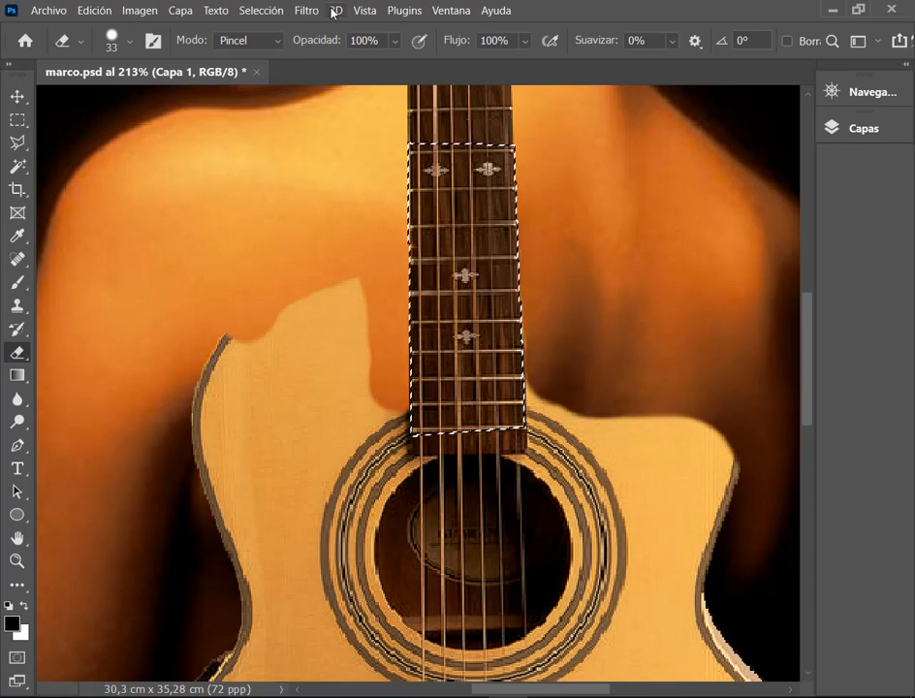
Step: Invert the polygonal selection, erase the guitar body on both sides of the neck, and deselect
click(278, 13)
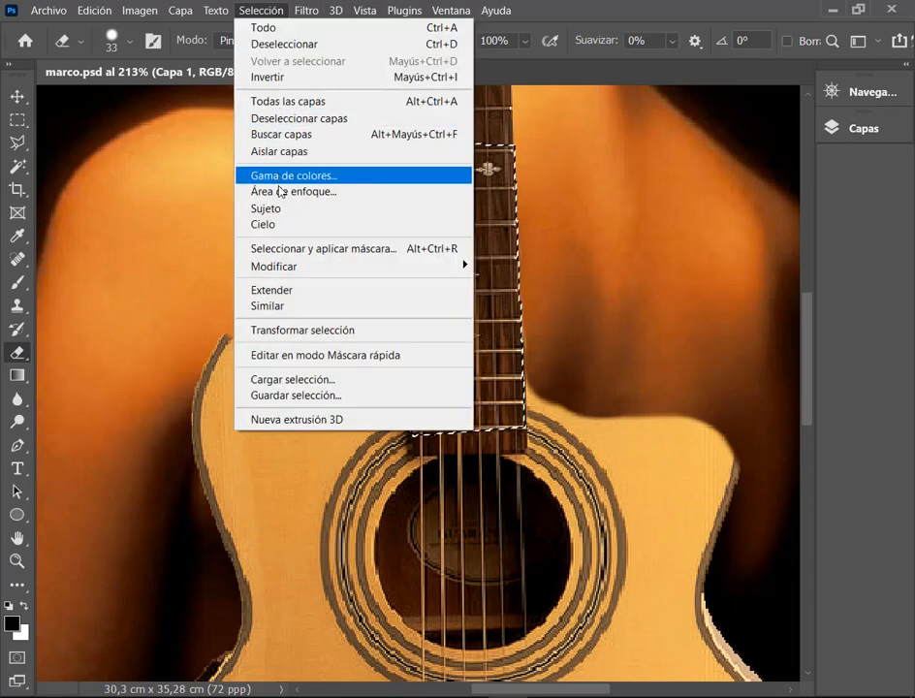
click(280, 79)
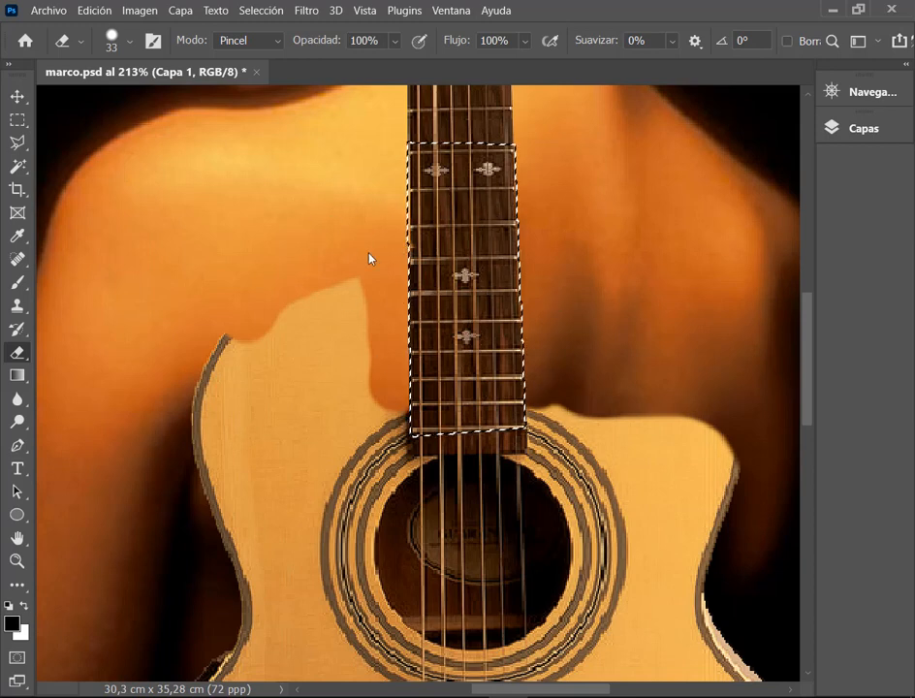
mouse_move(372, 352)
mouse_down()
mouse_move(421, 369)
mouse_move(506, 379)
mouse_up()
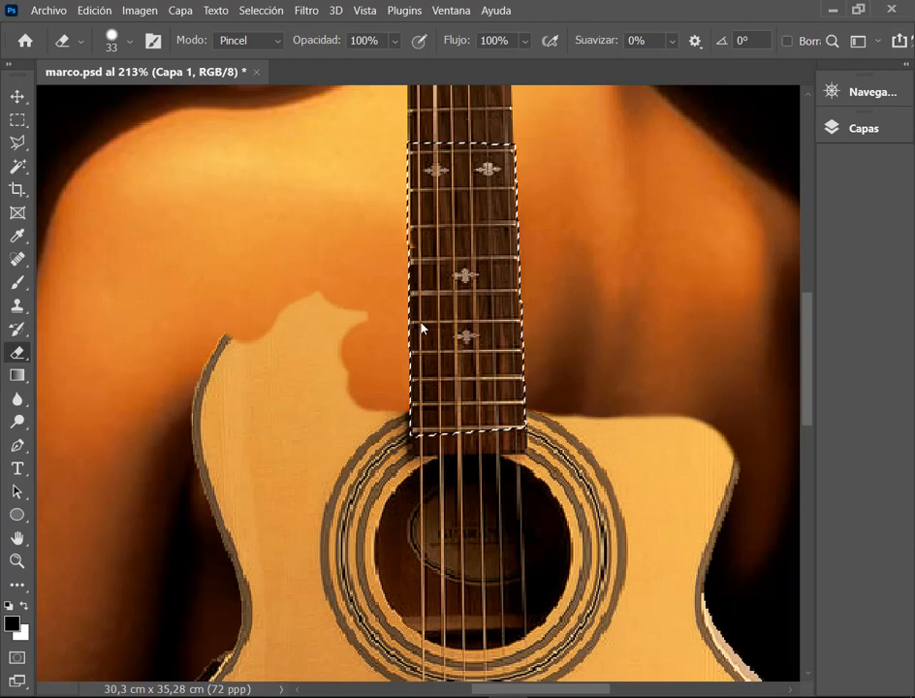
key(ctrl+d)
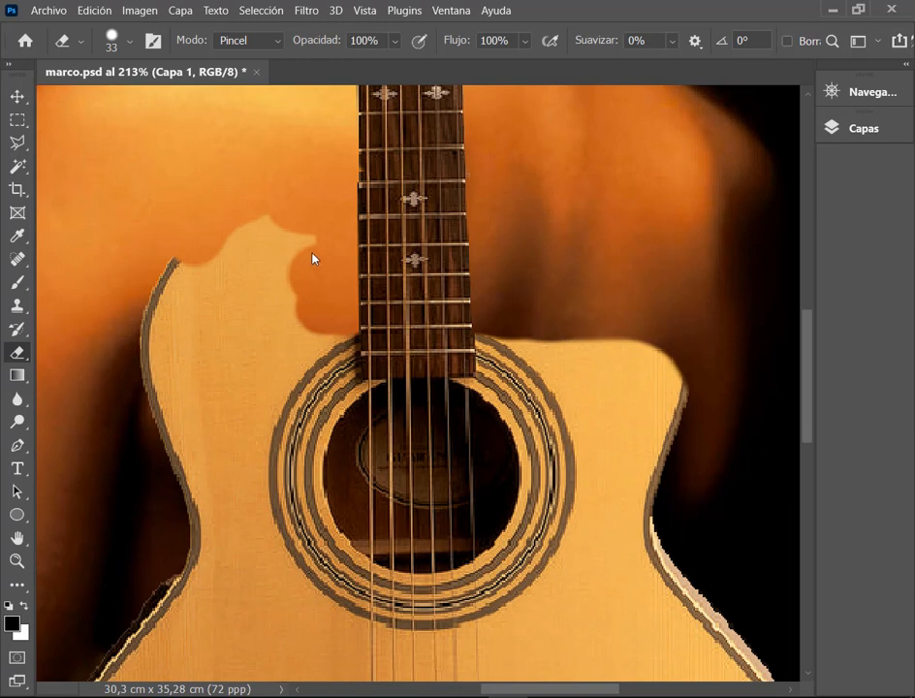
Step: Erase the guitar's upper-left bout and the right shoulder down to the rosette's outer edge
mouse_move(312, 255)
mouse_down()
mouse_move(249, 232)
mouse_move(138, 365)
mouse_move(253, 244)
mouse_move(302, 272)
mouse_move(186, 316)
mouse_move(192, 353)
mouse_move(266, 198)
mouse_move(267, 161)
mouse_up()
drag(267, 157, 262, 117)
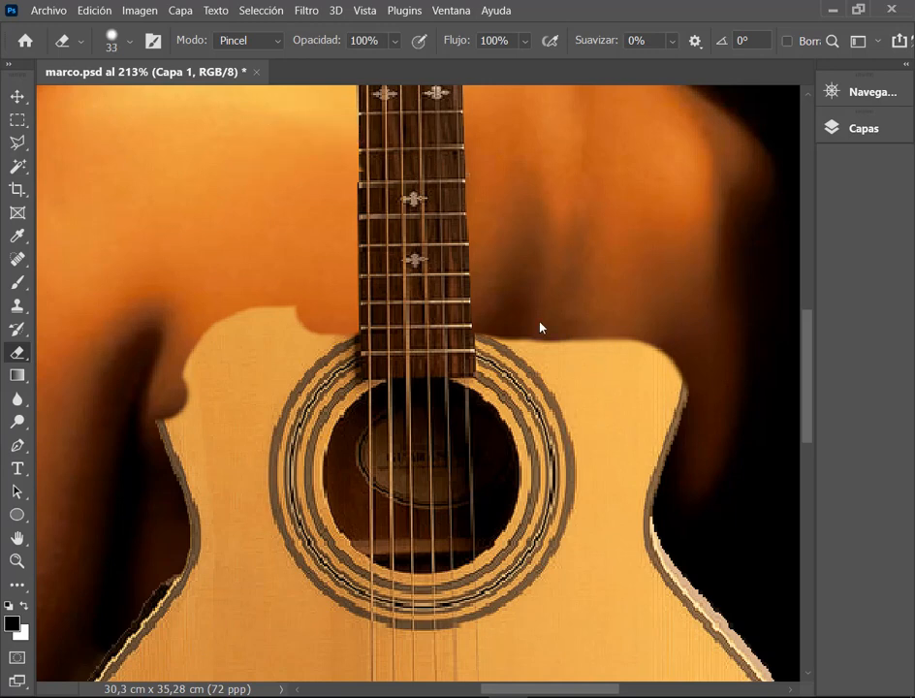
drag(529, 331, 550, 347)
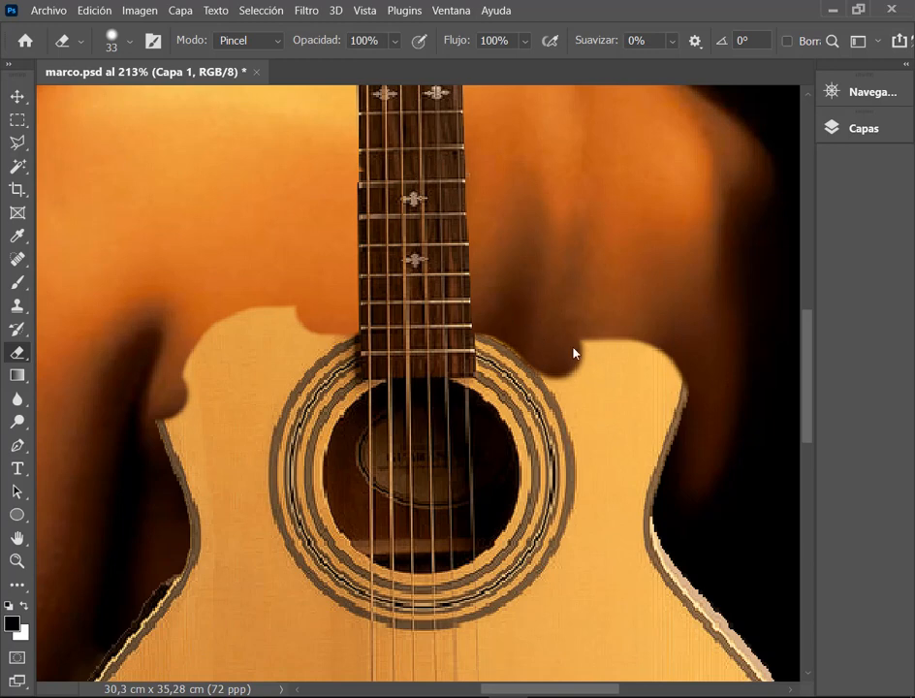
mouse_move(580, 381)
mouse_down()
mouse_move(611, 418)
mouse_move(592, 350)
mouse_move(672, 374)
mouse_move(677, 447)
mouse_move(630, 379)
mouse_move(652, 452)
mouse_move(584, 385)
mouse_up()
Step: Erase the rim along the guitar's right and left waist, undoing the stray stroke across the body
scroll(623, 493, down, 5)
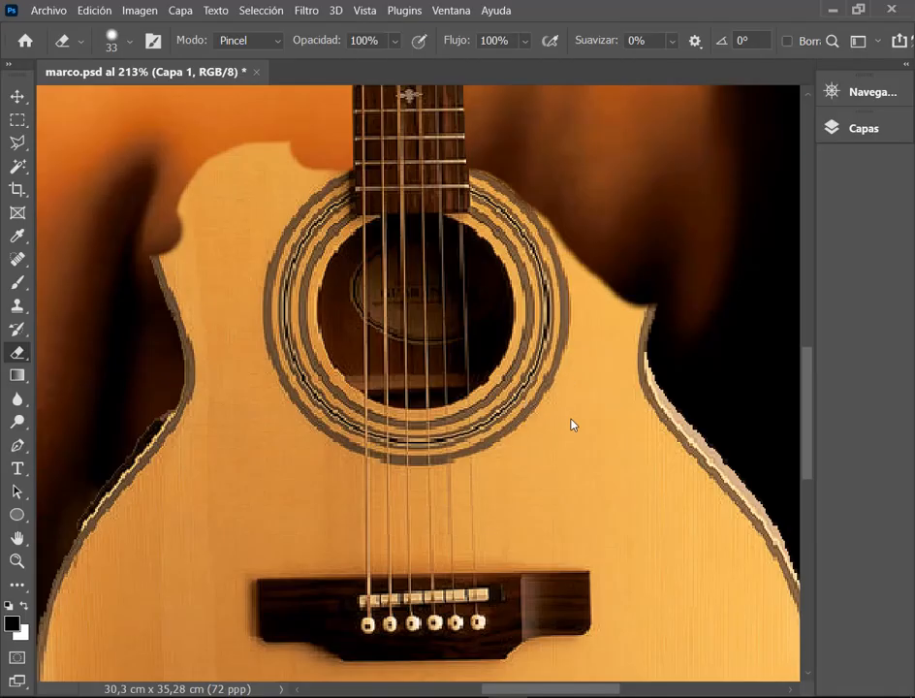
mouse_move(564, 423)
mouse_down()
mouse_move(547, 464)
mouse_move(493, 498)
mouse_up()
key(ctrl+z)
mouse_move(594, 263)
mouse_down()
mouse_move(636, 335)
mouse_move(660, 312)
mouse_move(673, 389)
mouse_move(742, 480)
mouse_up()
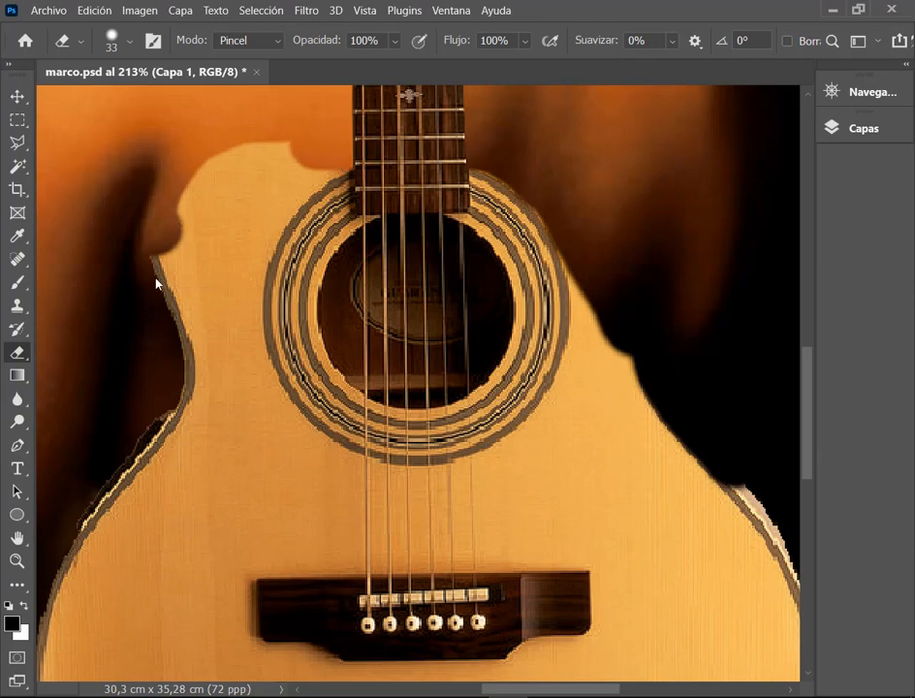
mouse_move(157, 283)
mouse_down()
mouse_move(165, 362)
mouse_move(145, 436)
mouse_move(129, 483)
mouse_up()
Step: Erase the dark rim around the guitar's lower body where it overlaps the frame
scroll(192, 475, down, 3)
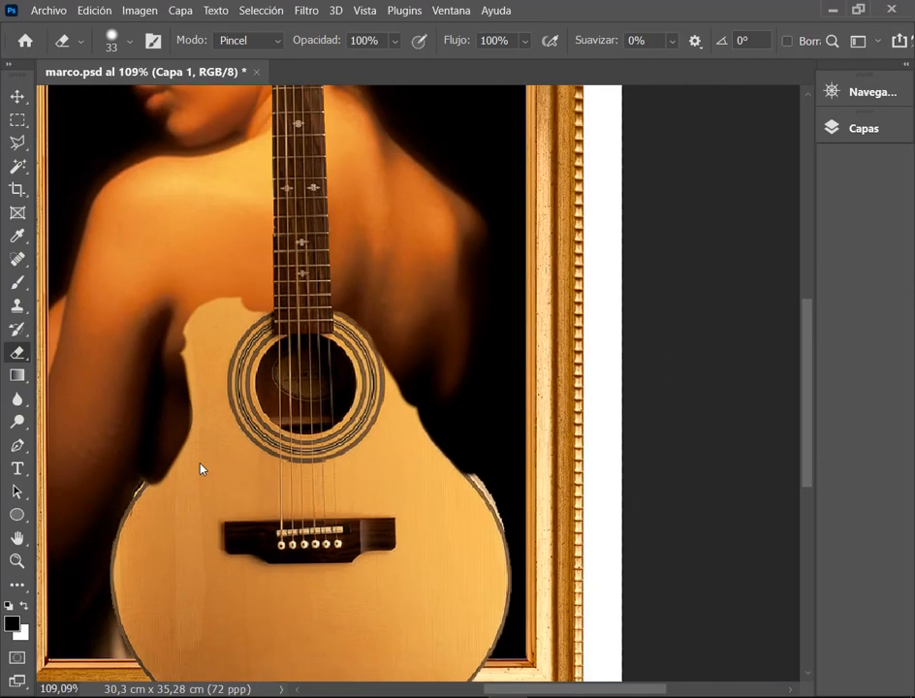
drag(201, 469, 286, 225)
mouse_move(195, 268)
mouse_down()
mouse_move(164, 357)
mouse_move(184, 439)
mouse_move(207, 473)
mouse_move(277, 516)
mouse_move(326, 529)
mouse_move(446, 524)
mouse_move(516, 490)
mouse_move(555, 444)
mouse_move(555, 431)
mouse_move(517, 489)
mouse_move(547, 442)
mouse_move(557, 352)
mouse_move(523, 223)
mouse_up()
scroll(472, 208, up, 2)
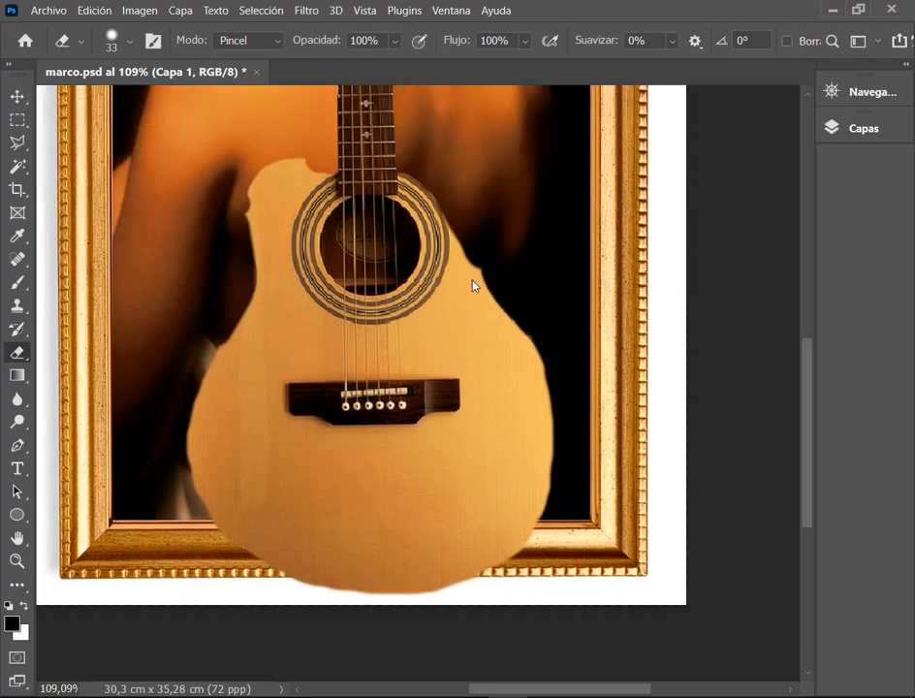
Step: Erase the guitar body on both sides of the soundhole rosette, trimming its outer ring with a 22 px Eraser
scroll(412, 178, up, 3)
scroll(413, 178, up, 2)
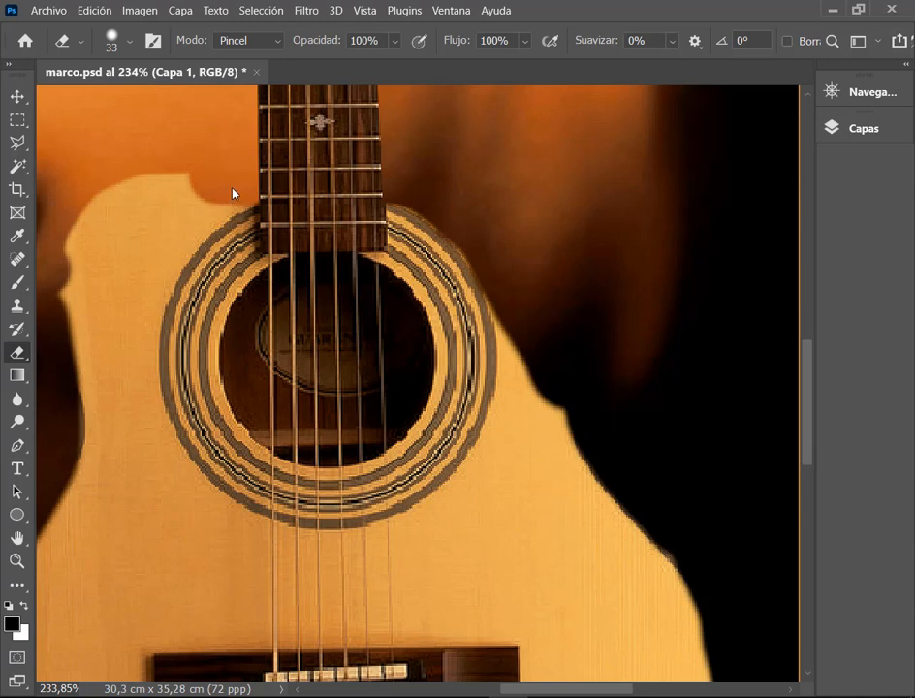
mouse_move(212, 205)
mouse_down()
mouse_move(138, 306)
mouse_move(127, 384)
mouse_move(126, 350)
mouse_move(131, 341)
mouse_move(130, 391)
mouse_move(151, 451)
mouse_move(204, 524)
mouse_move(171, 479)
mouse_move(147, 313)
mouse_up()
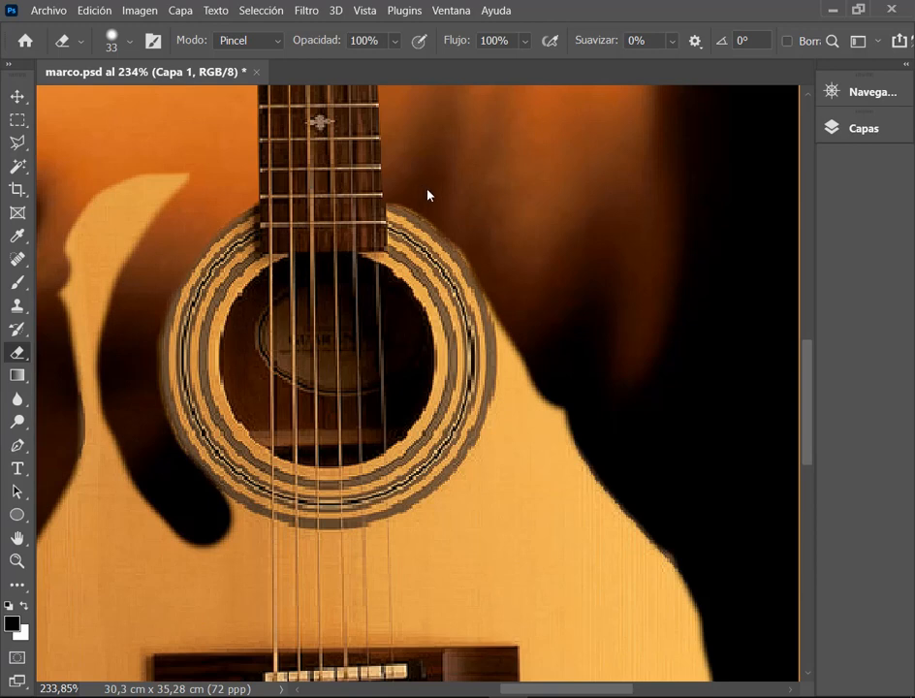
mouse_move(524, 333)
mouse_down()
mouse_move(533, 360)
mouse_move(516, 436)
mouse_up()
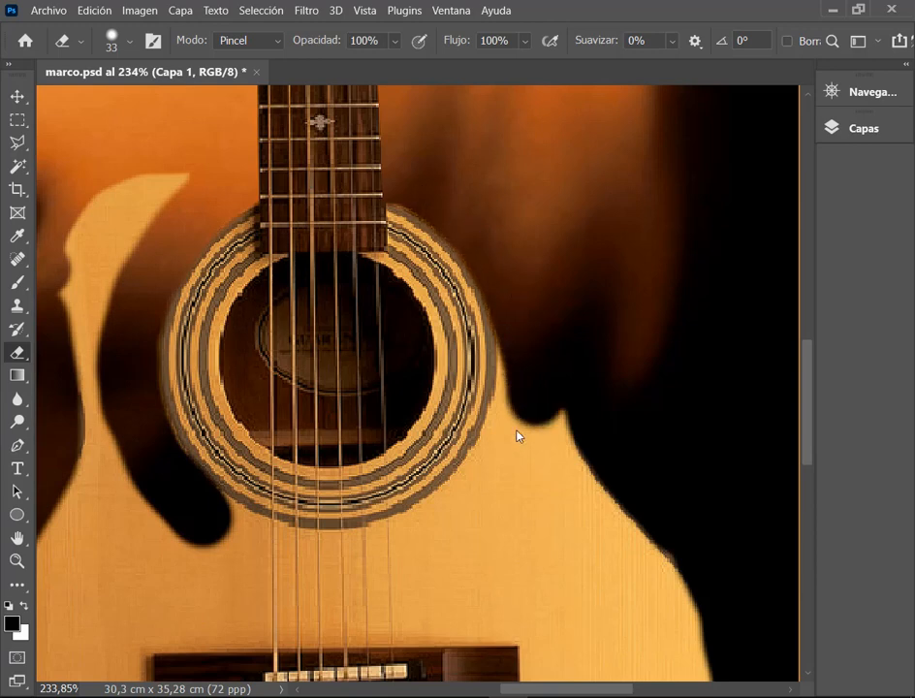
mouse_move(328, 365)
mouse_down()
mouse_move(403, 357)
mouse_move(514, 325)
mouse_move(503, 333)
mouse_up()
mouse_move(370, 366)
mouse_down()
mouse_move(363, 347)
mouse_move(260, 363)
mouse_up()
drag(168, 246, 153, 229)
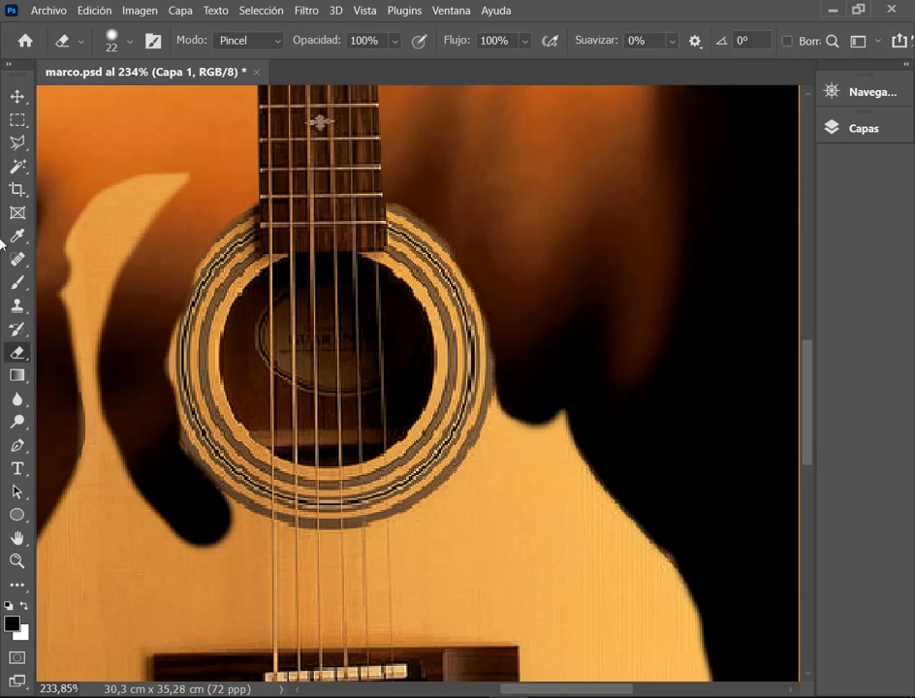
Step: Try the Brush tool at 215 px with black over the guitar's soundhole and undo the stroke
click(17, 282)
mouse_move(336, 332)
mouse_down()
mouse_move(329, 363)
mouse_move(421, 354)
mouse_up()
drag(327, 347, 358, 356)
right_click(332, 335)
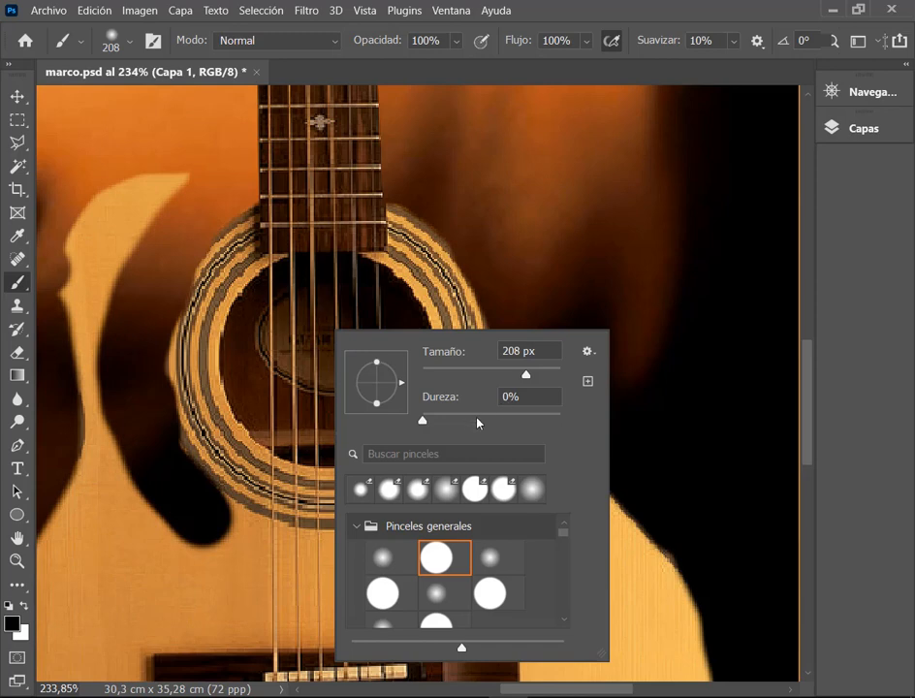
click(474, 419)
key(Return)
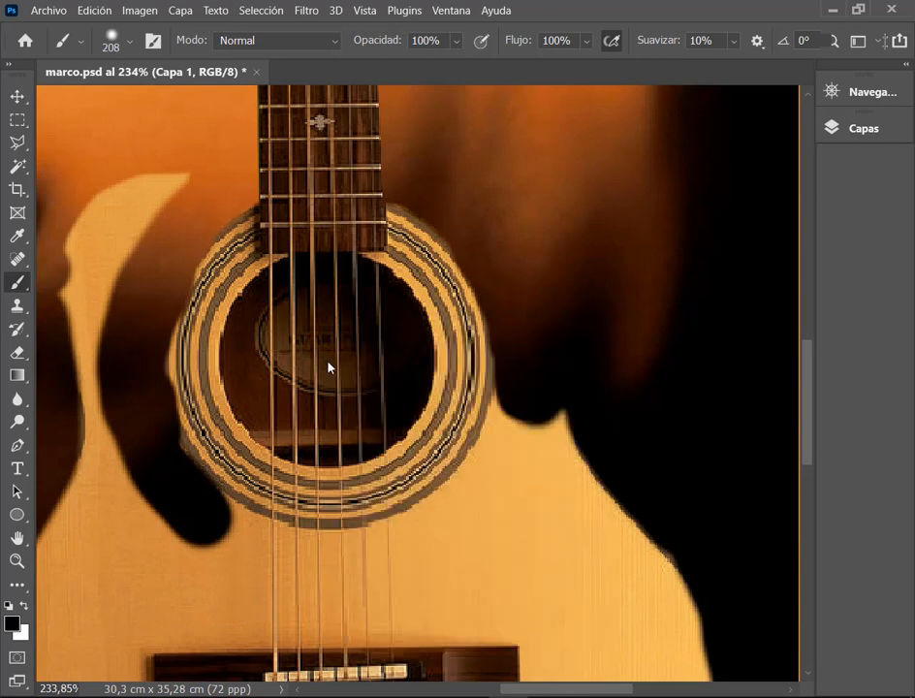
drag(329, 367, 339, 367)
click(329, 365)
key(ctrl+z)
Step: Select the layer mask of the guitar layer Capa 1 and delete it without applying it
click(909, 65)
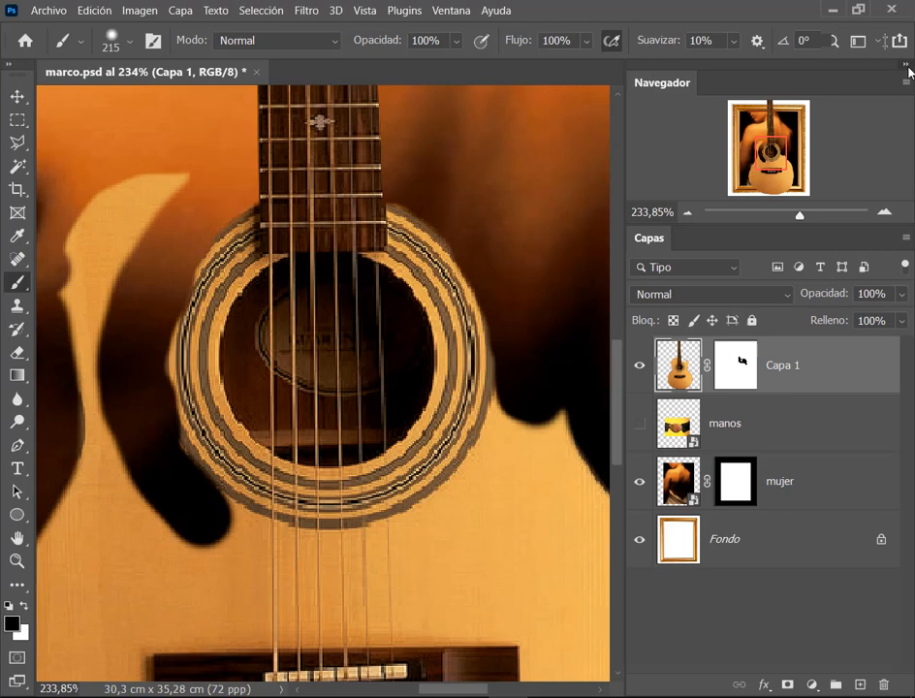
click(743, 367)
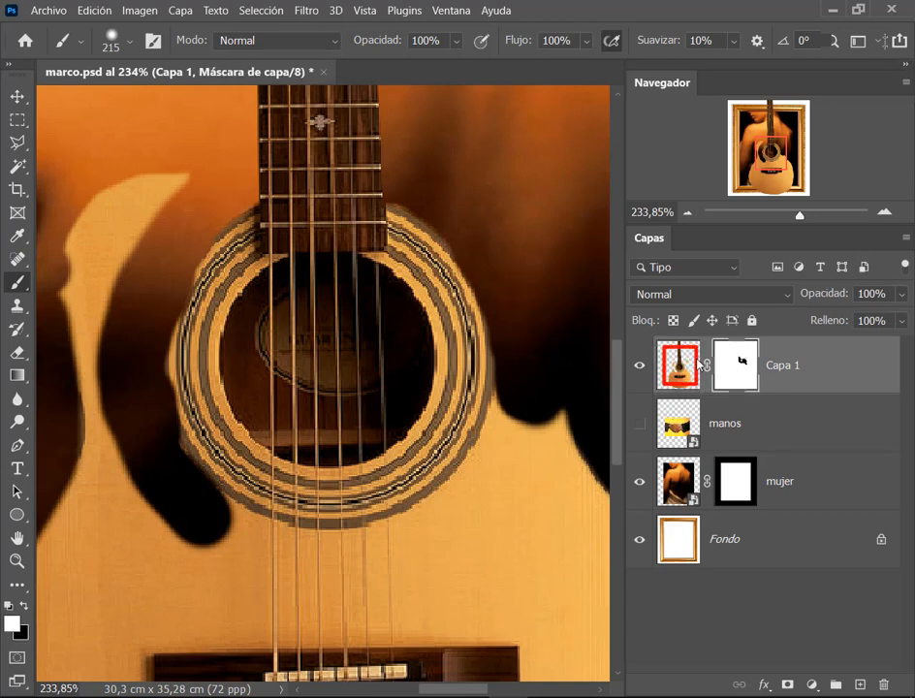
click(906, 66)
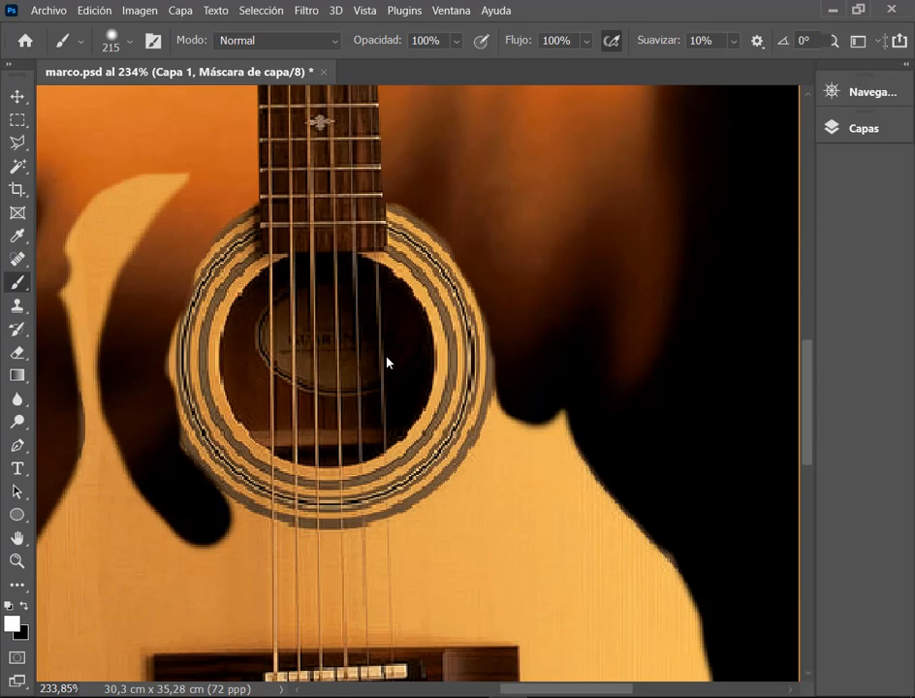
click(908, 64)
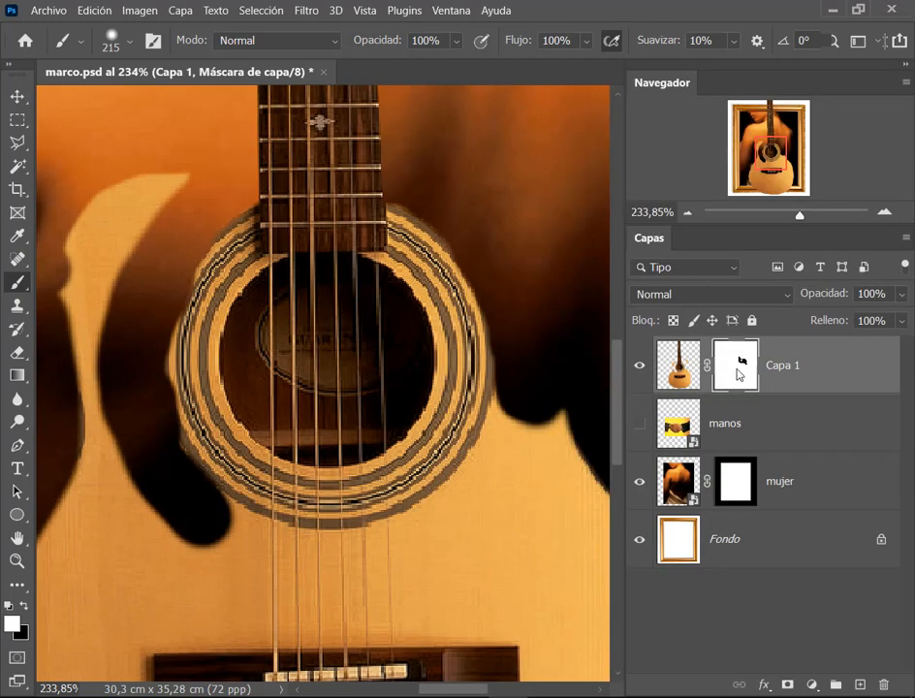
click(908, 64)
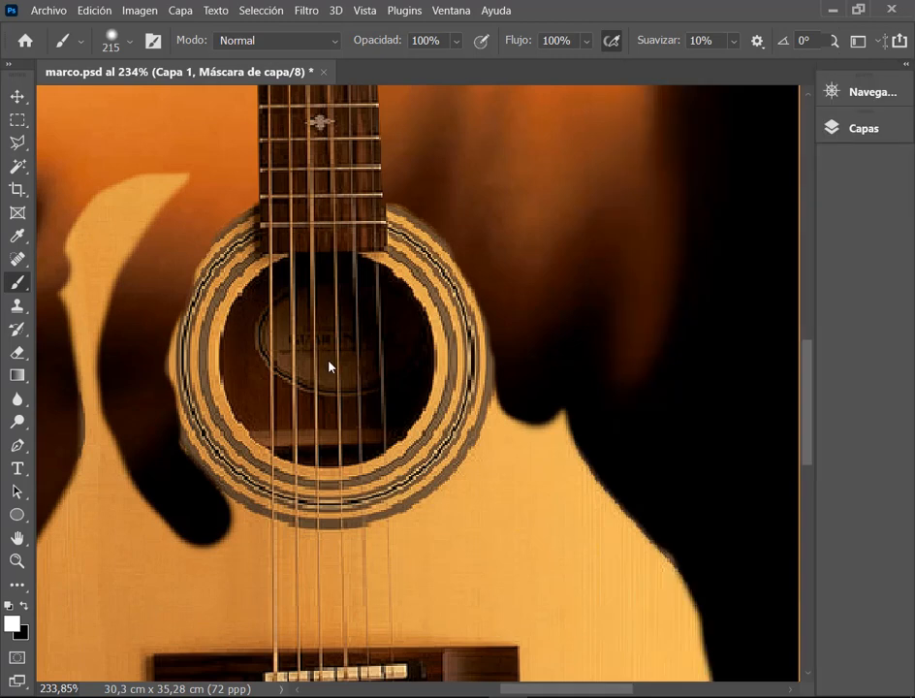
click(908, 64)
scroll(446, 299, down, 5)
drag(452, 369, 373, 293)
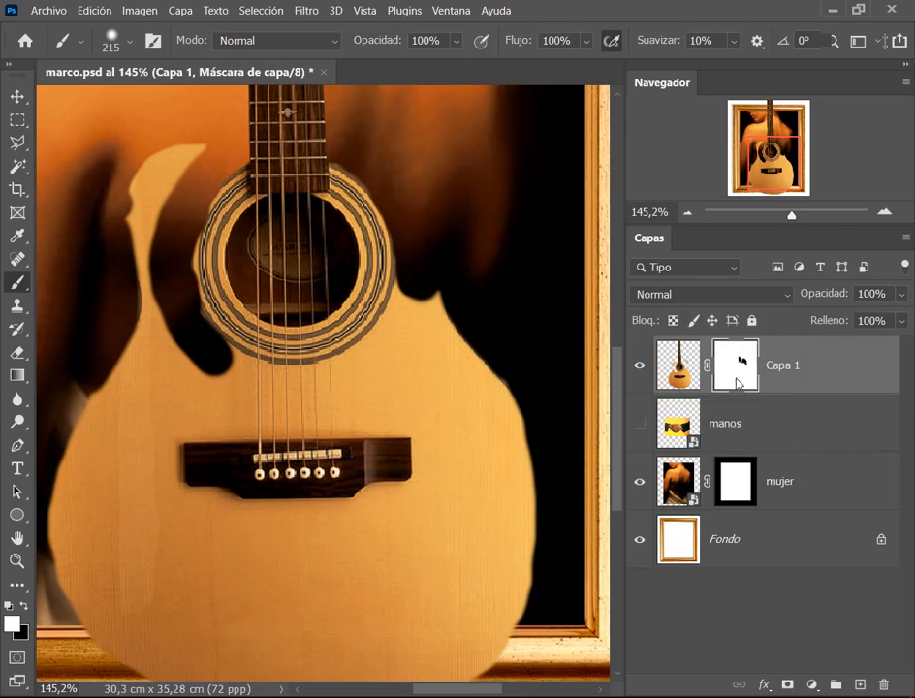
click(887, 684)
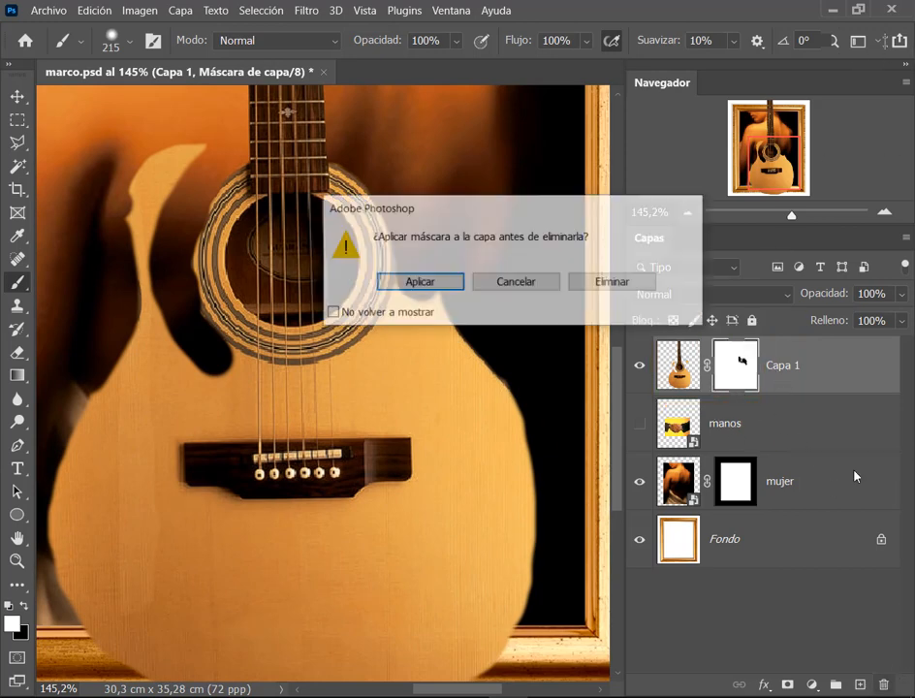
click(625, 285)
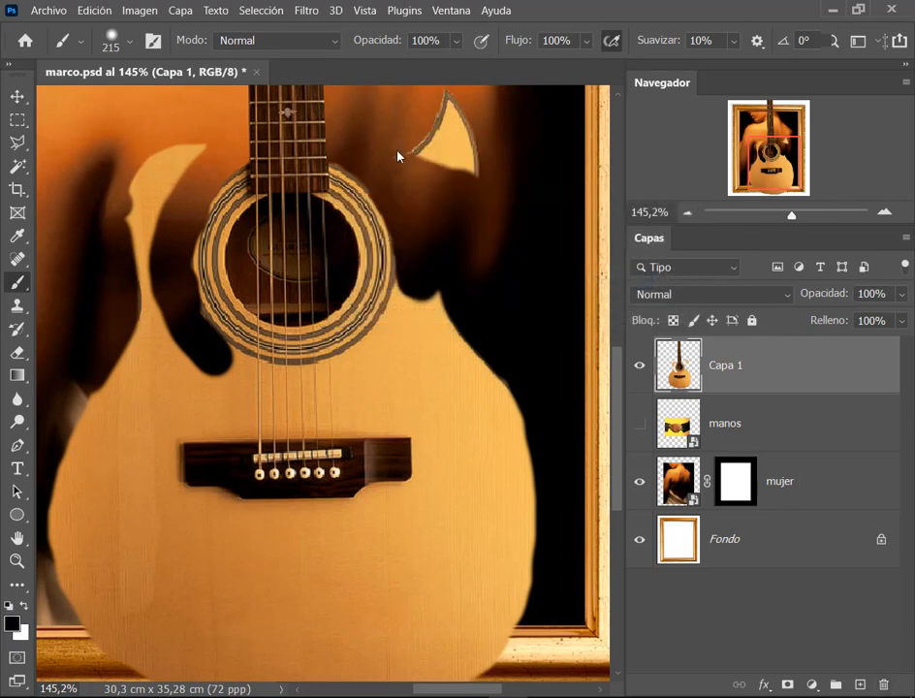
scroll(426, 175, down, 4)
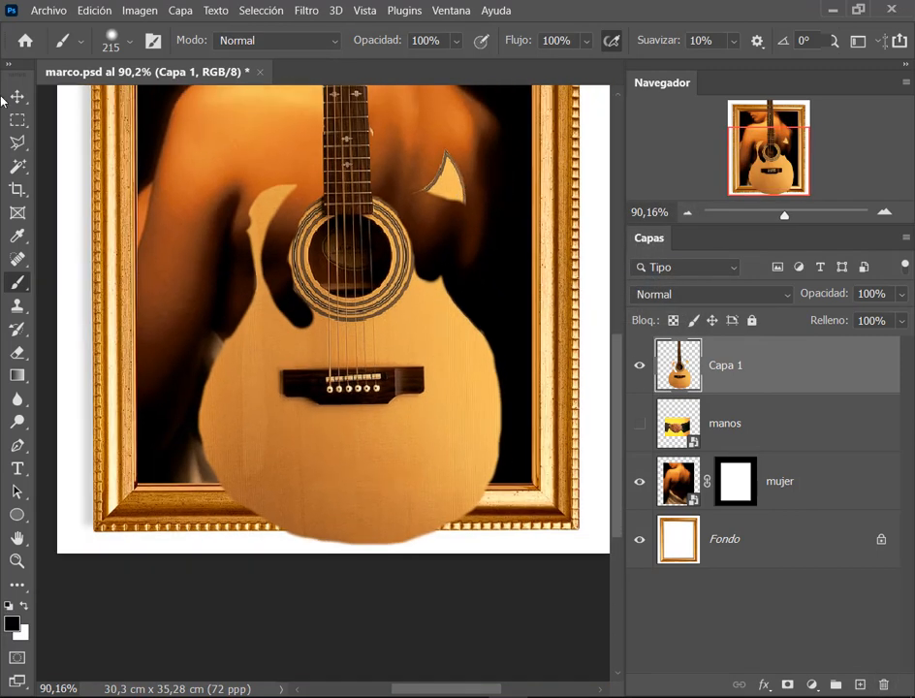
Step: Undo the mask deletion and the earlier erasing and guitar move until the guitar body's missing areas are restored
click(18, 97)
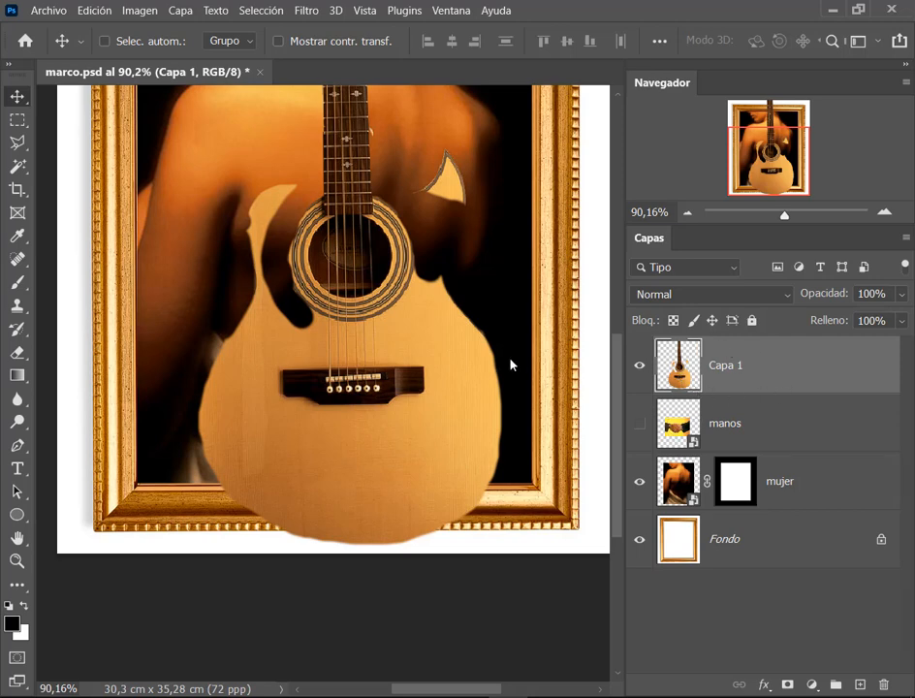
scroll(381, 277, up, 3)
scroll(397, 310, down, 3)
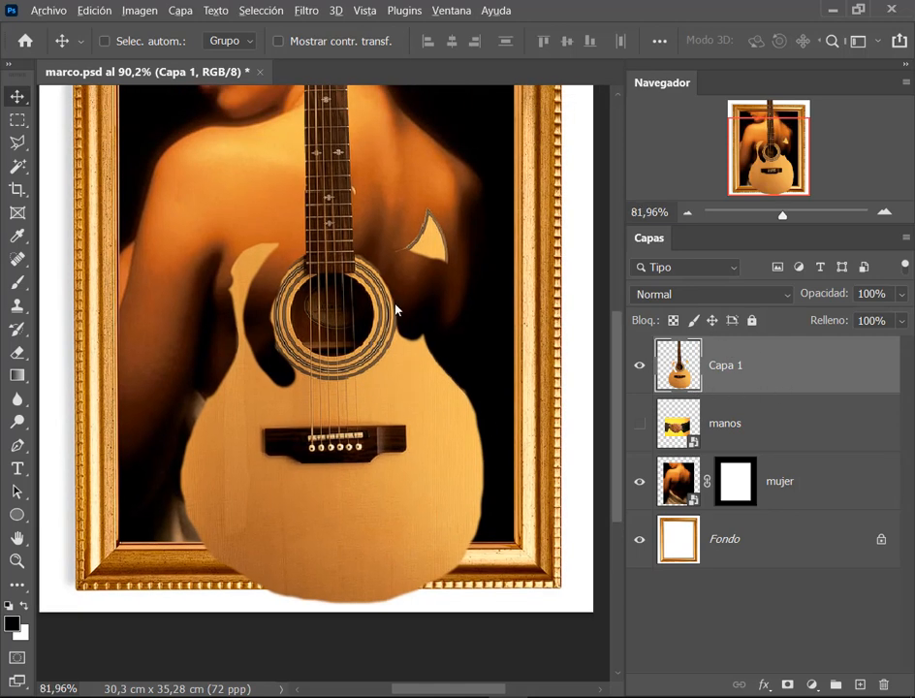
key(ctrl)
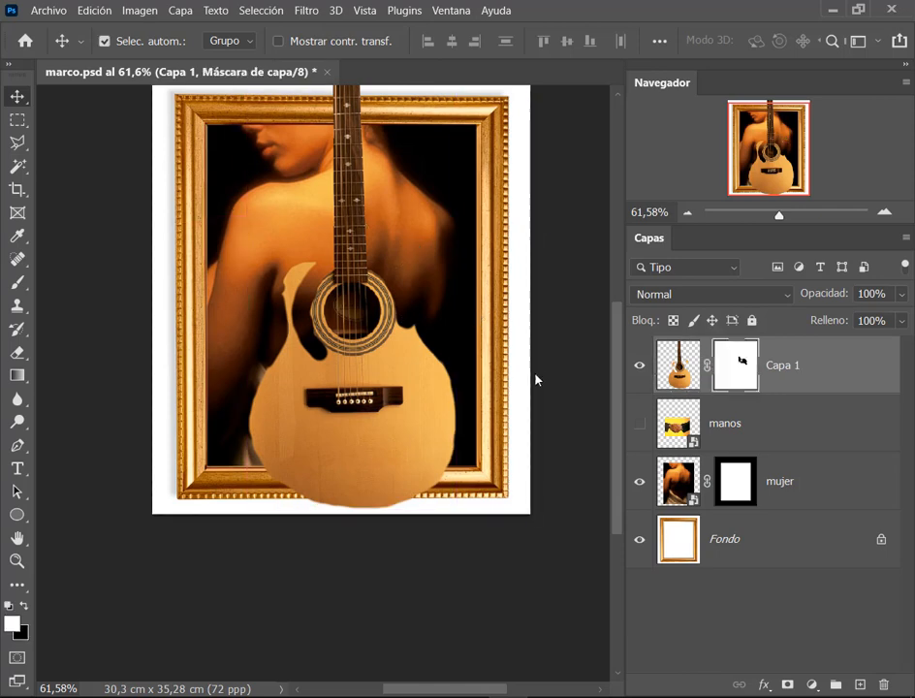
key(ctrl+z)
key(ctrl+z)
key(ctrl+z)
key(ctrl+z)
key(ctrl+z)
key(ctrl+z)
key(ctrl+z)
key(ctrl+z)
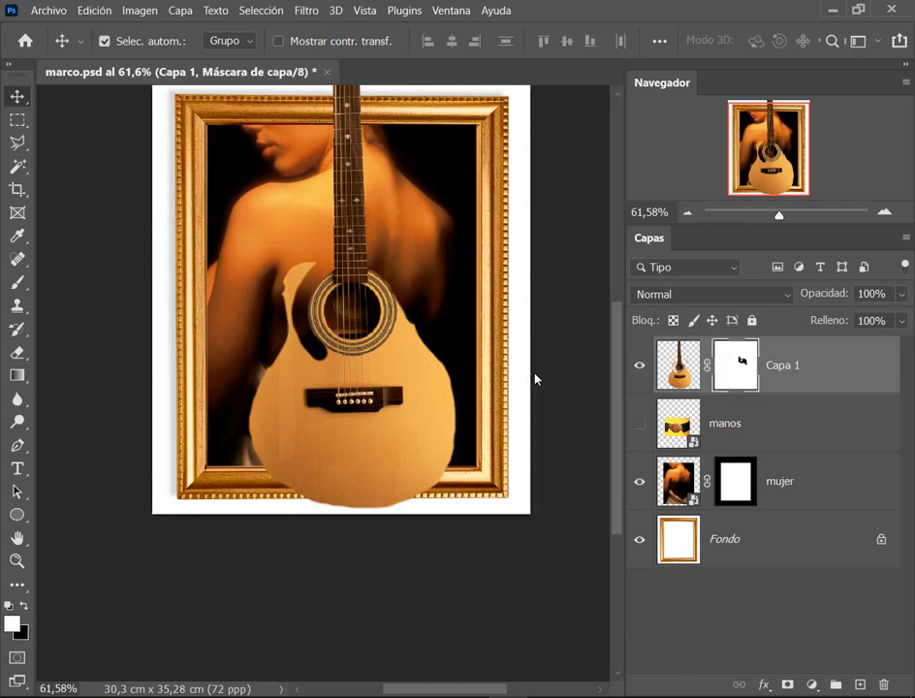
key(ctrl)
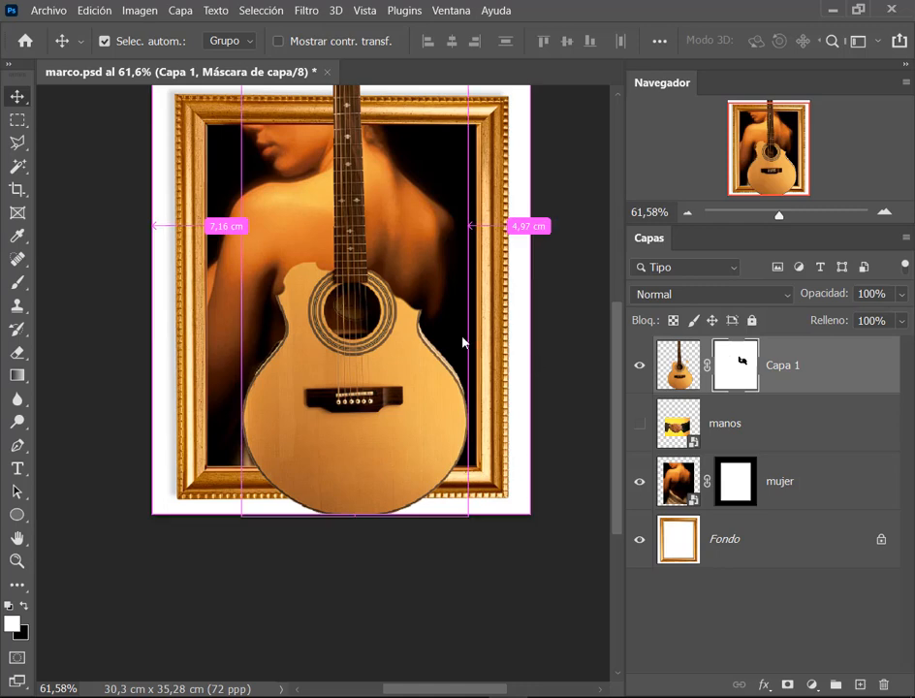
key(ctrl+z)
key(ctrl+z)
key(ctrl+z)
key(ctrl+z)
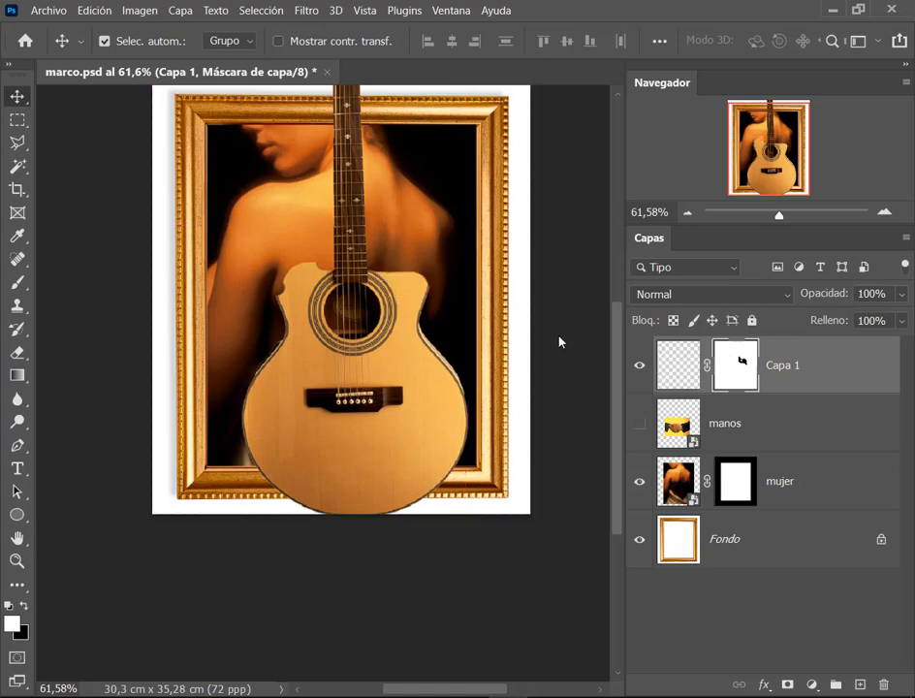
key(ctrl+z)
key(ctrl+z)
key(ctrl+z)
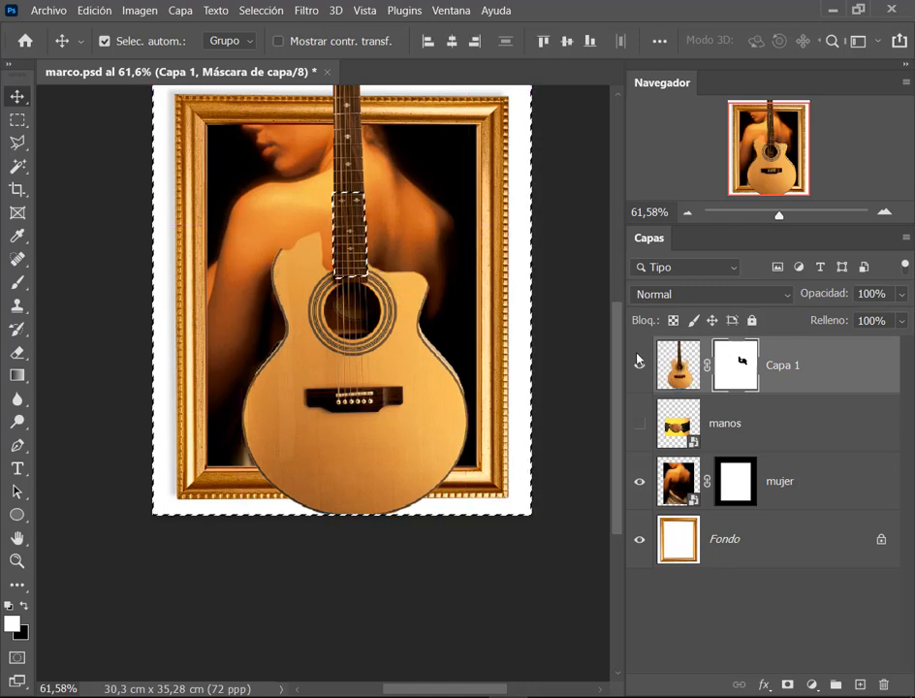
key(ctrl+z)
key(ctrl+z)
key(ctrl+z)
key(ctrl+z)
key(ctrl+z)
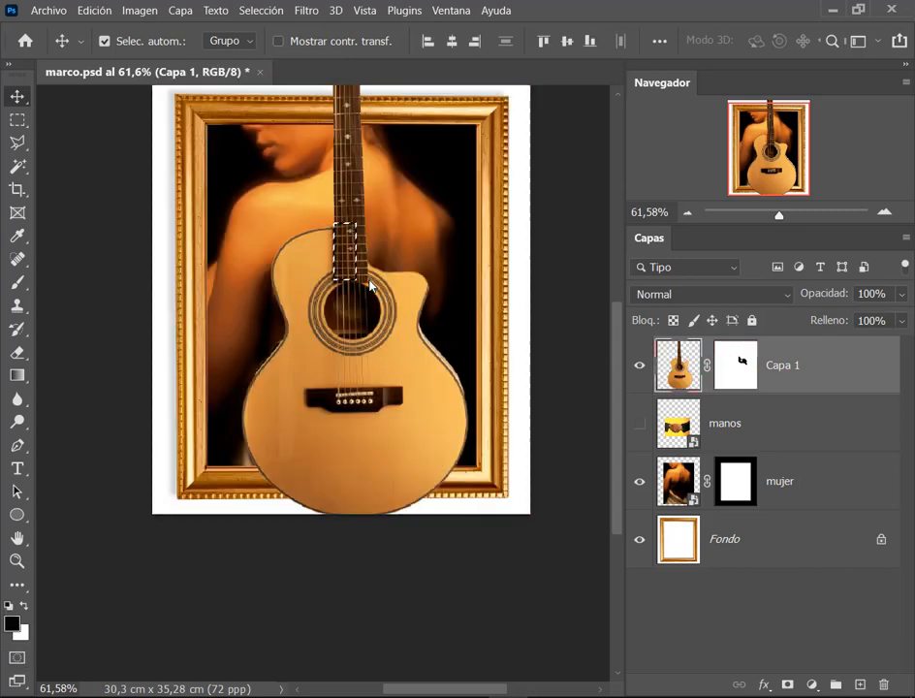
key(ctrl+z)
key(ctrl+z)
key(ctrl+z)
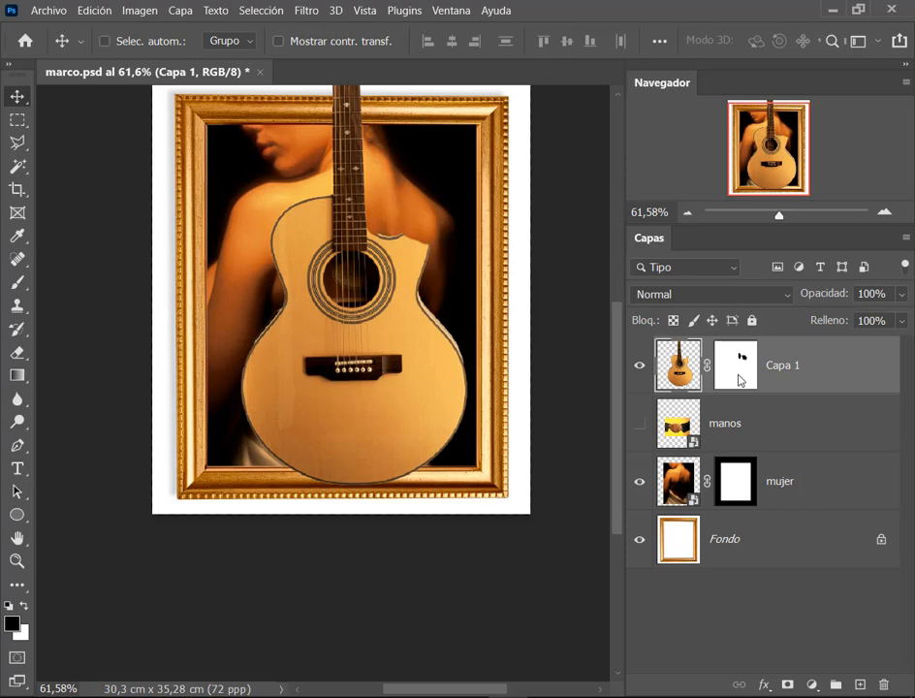
Step: Remove the layer mask from Capa 1 without applying it, bringing back the guitar's full cutaway
drag(740, 380, 883, 684)
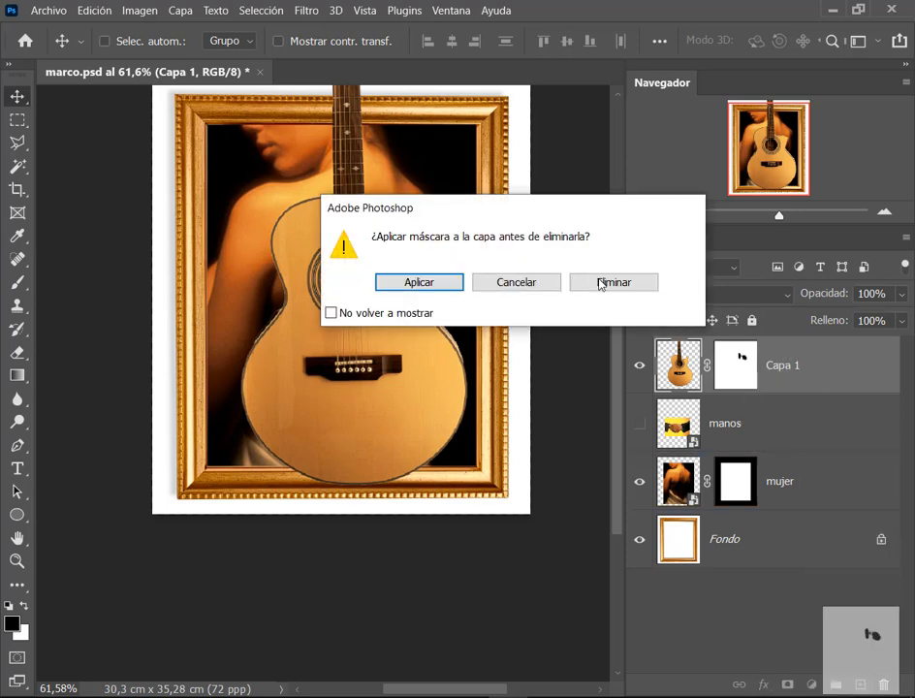
click(599, 282)
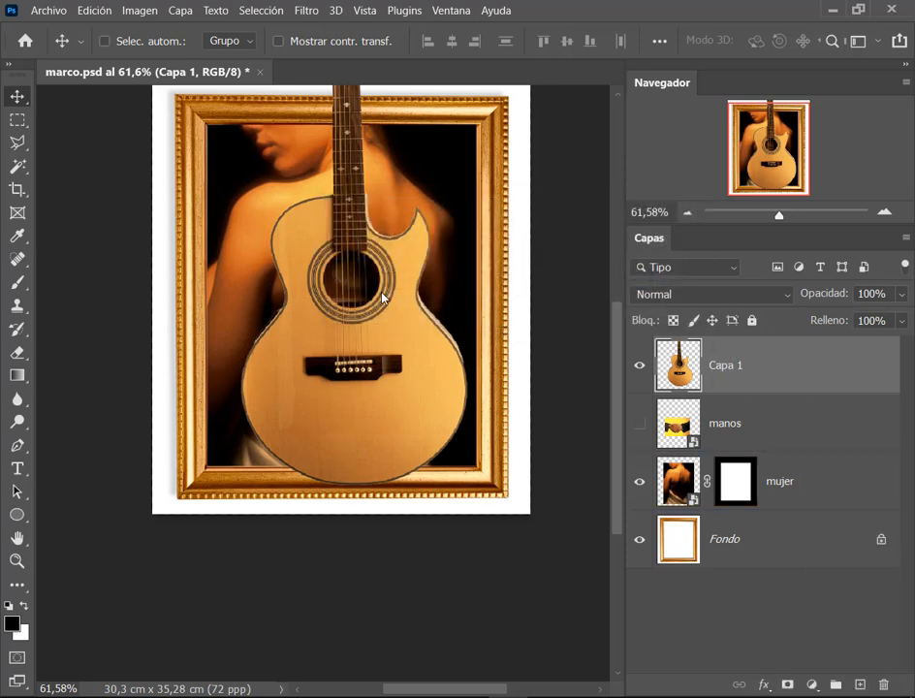
scroll(369, 218, up, 3)
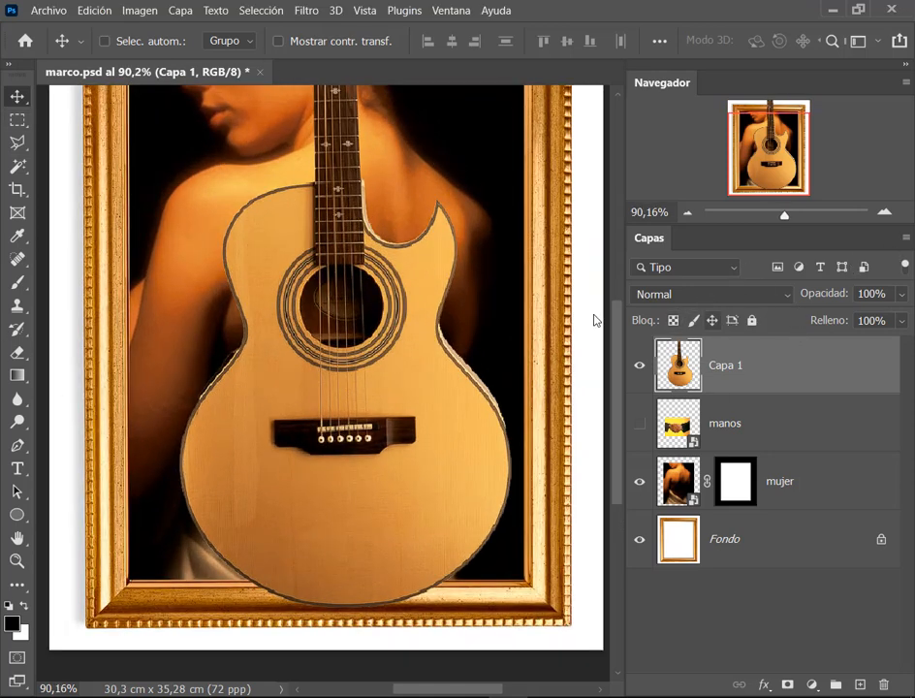
mouse_move(221, 184)
mouse_down()
mouse_move(566, 409)
mouse_move(577, 430)
mouse_up()
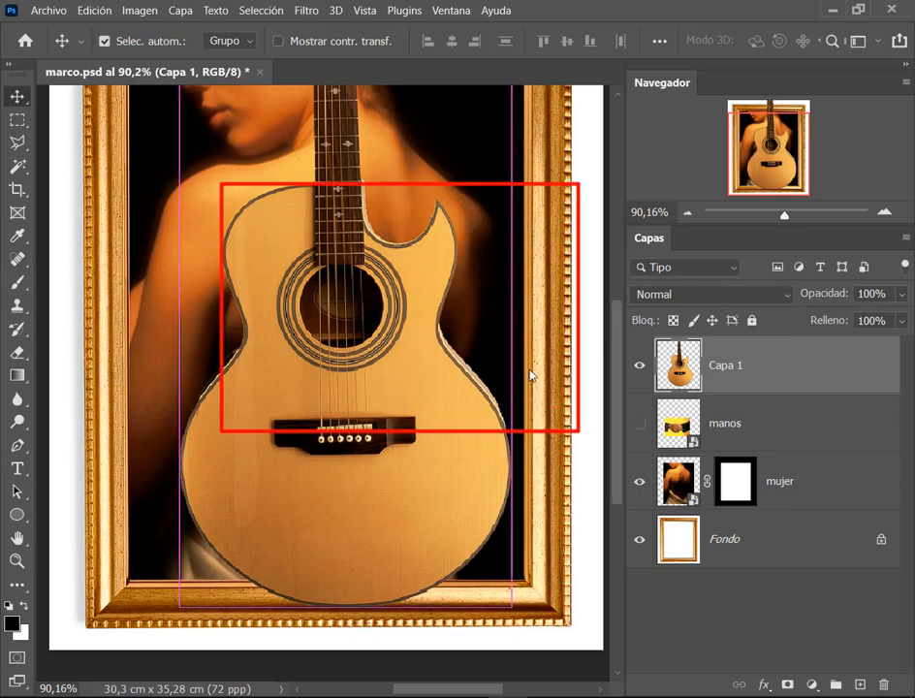
Step: Add a new white layer mask to Capa 1 and make the mask active for editing
click(788, 684)
click(678, 371)
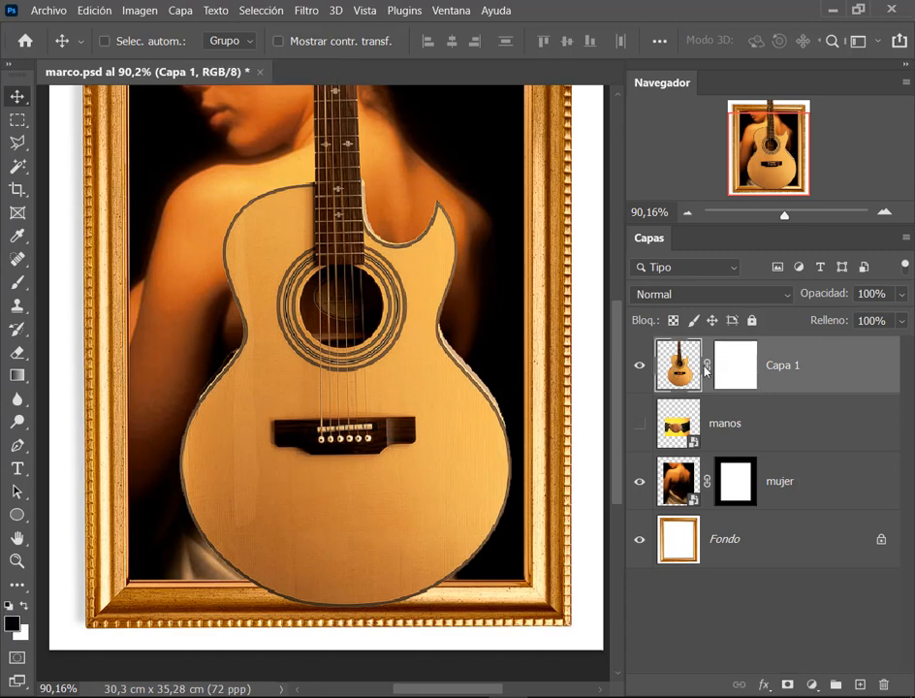
click(730, 369)
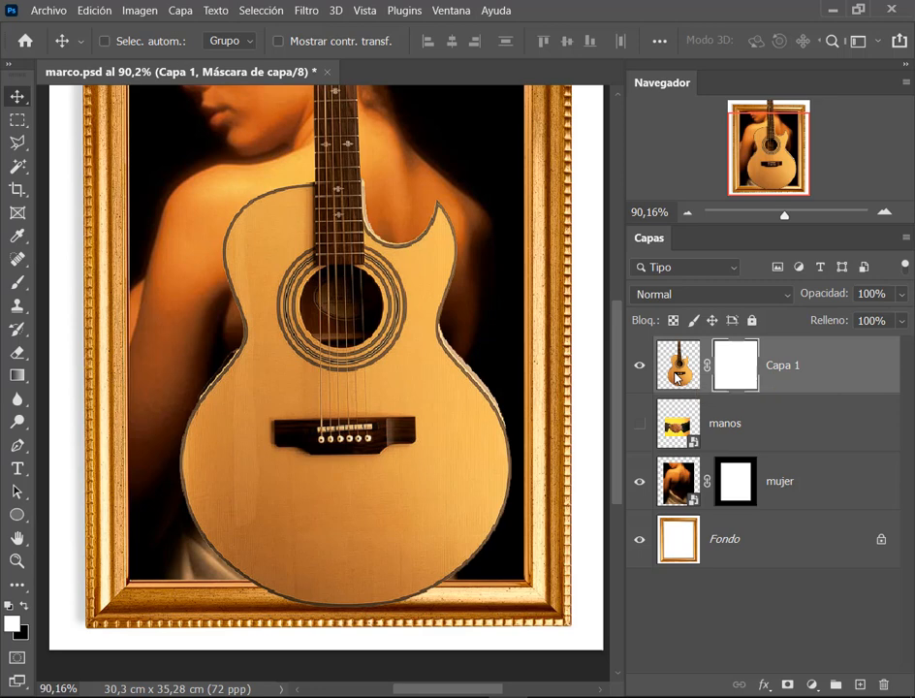
drag(653, 333, 769, 404)
drag(762, 319, 746, 341)
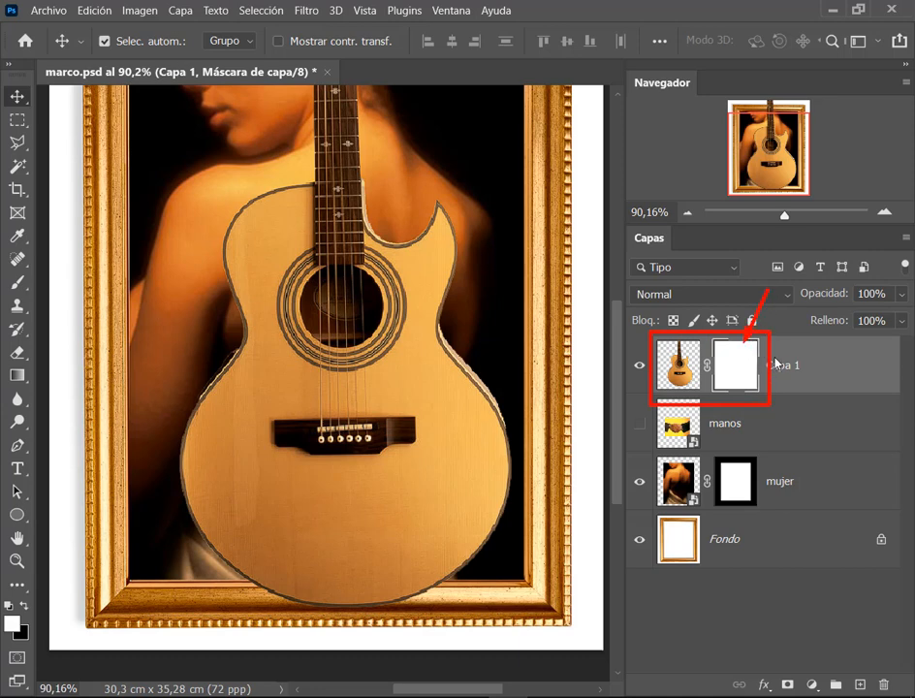
key(Escape)
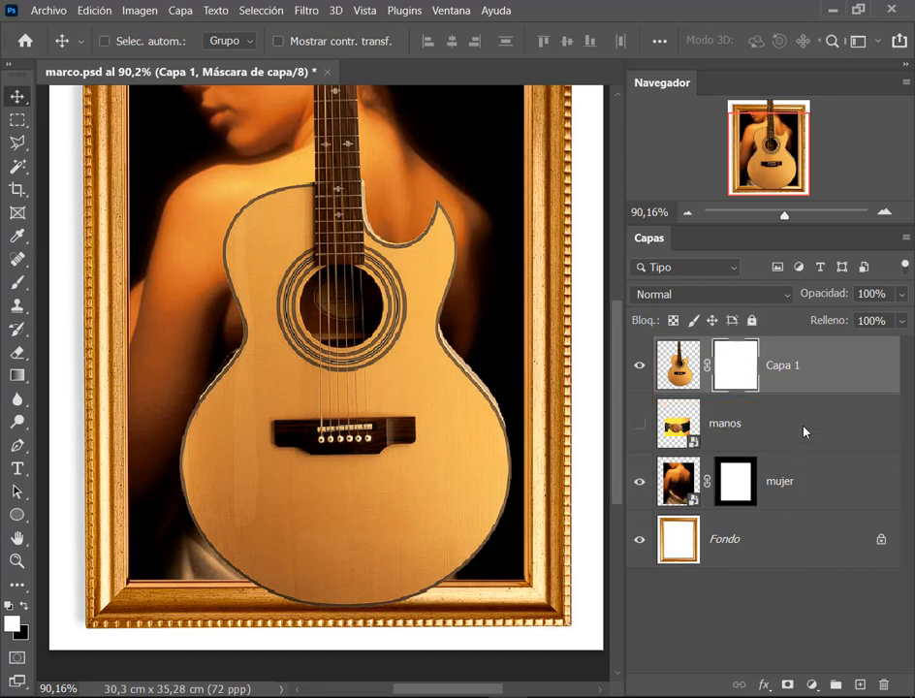
Step: Erase the tip of the guitar's right cutaway horn on the layer mask with an 85 px Eraser of adjusted hardness
click(905, 65)
scroll(554, 223, up, 3)
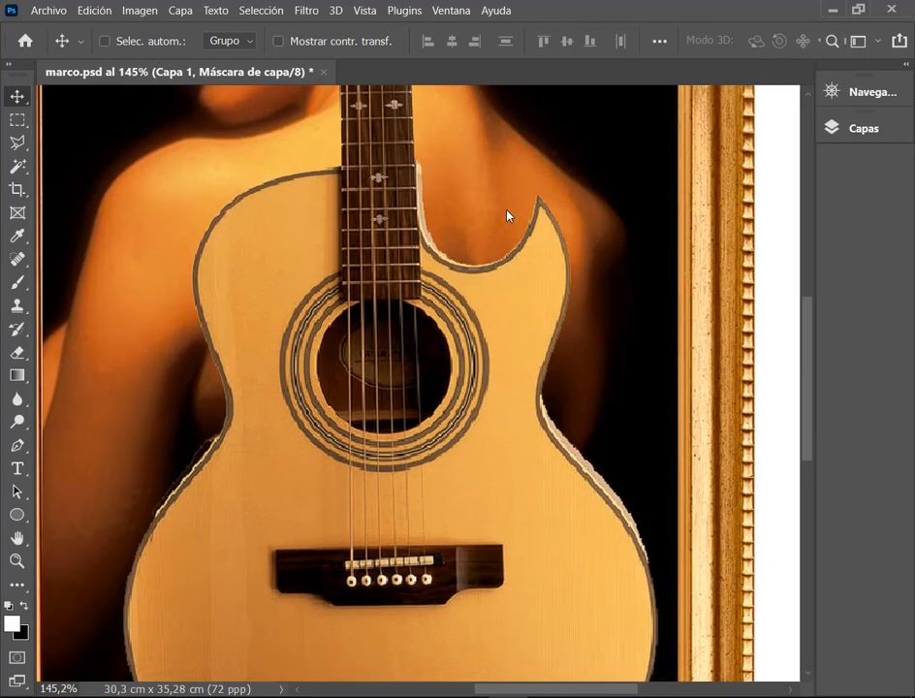
scroll(403, 241, up, 1)
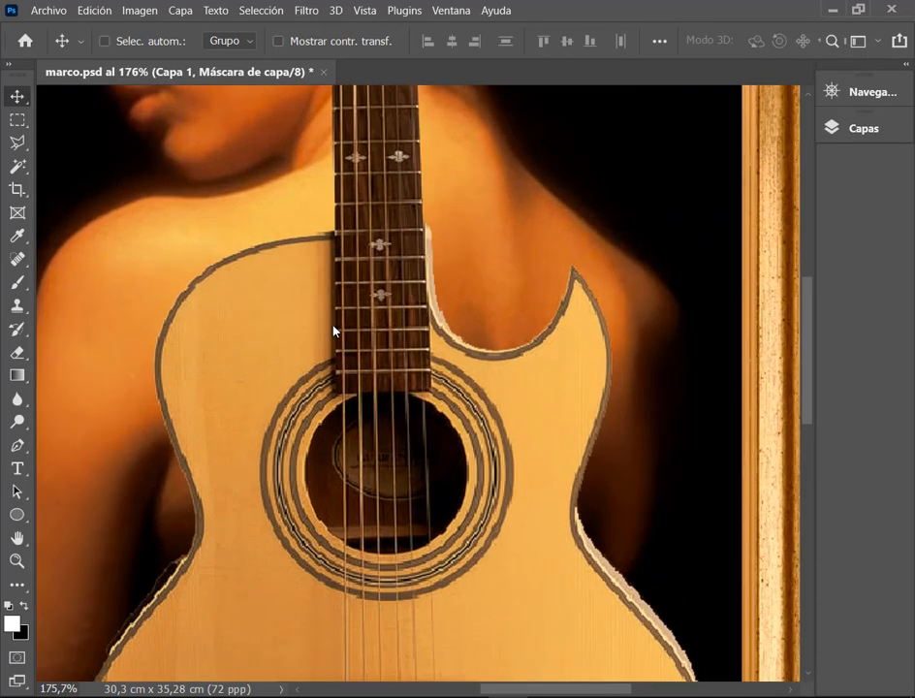
click(17, 352)
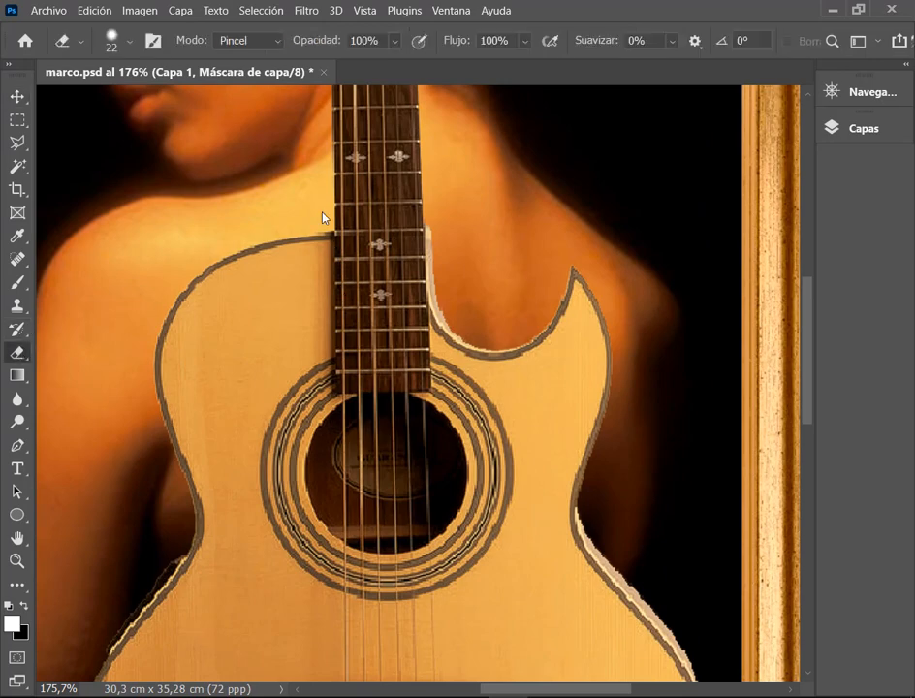
scroll(395, 384, down, 3)
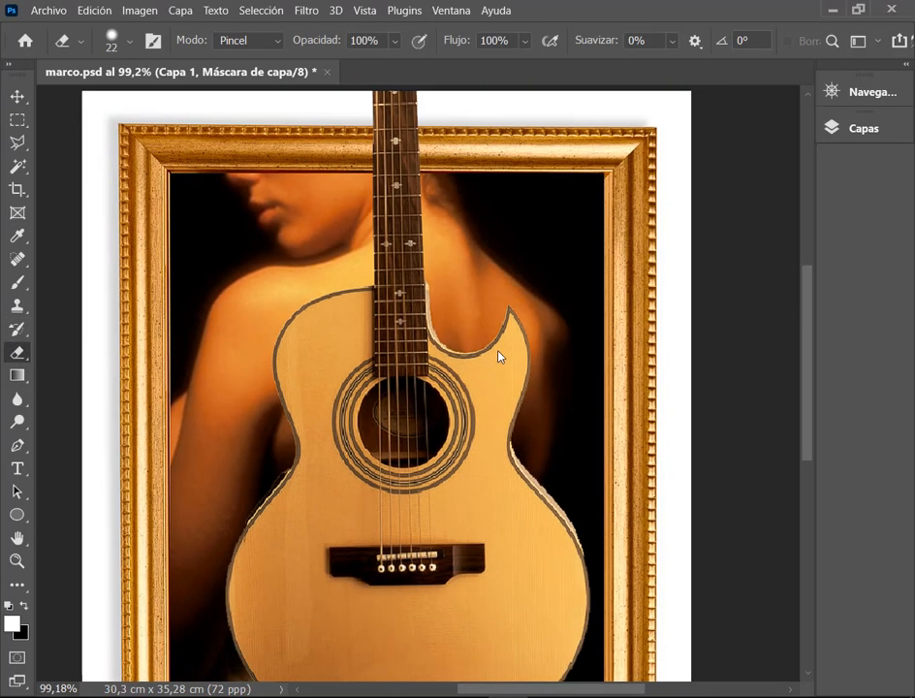
drag(434, 323, 465, 323)
right_click(466, 324)
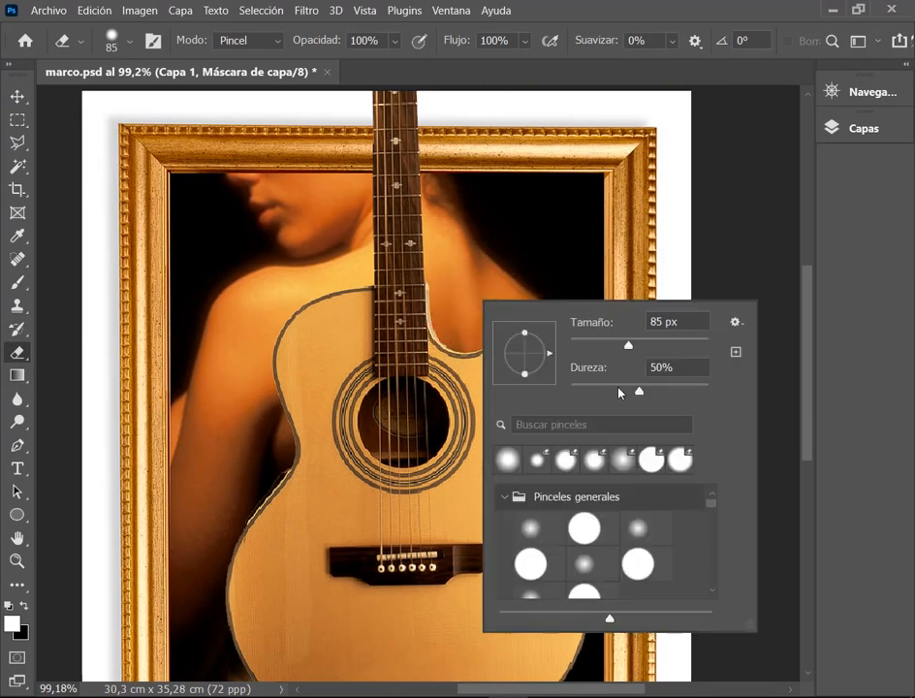
drag(641, 389, 651, 389)
click(478, 280)
drag(514, 334, 497, 323)
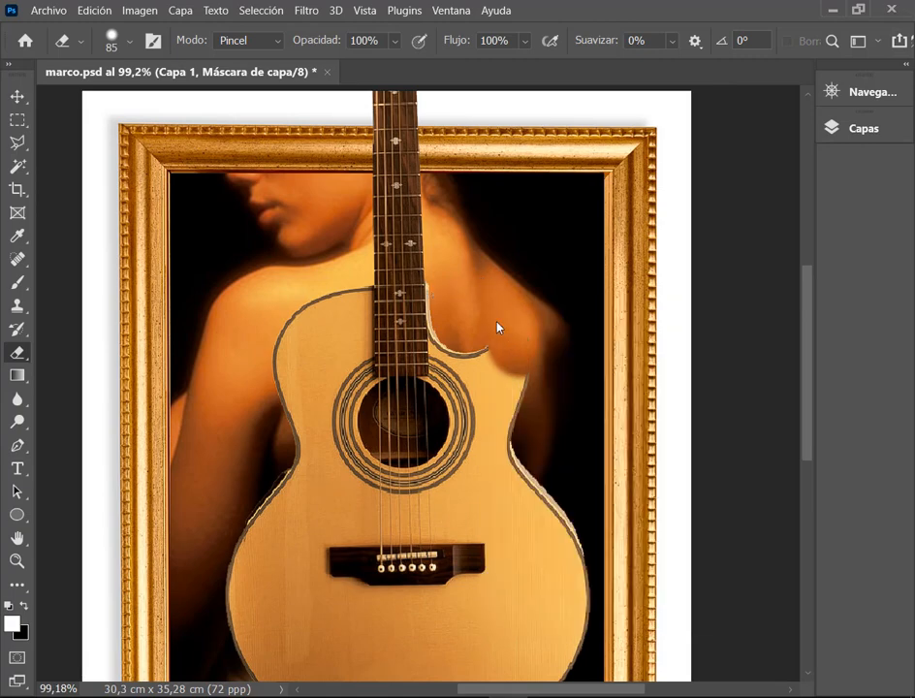
Step: Select the lower part of the guitar's neck with the Polygonal Lasso and invert the selection to protect it
scroll(443, 325, up, 2)
click(16, 142)
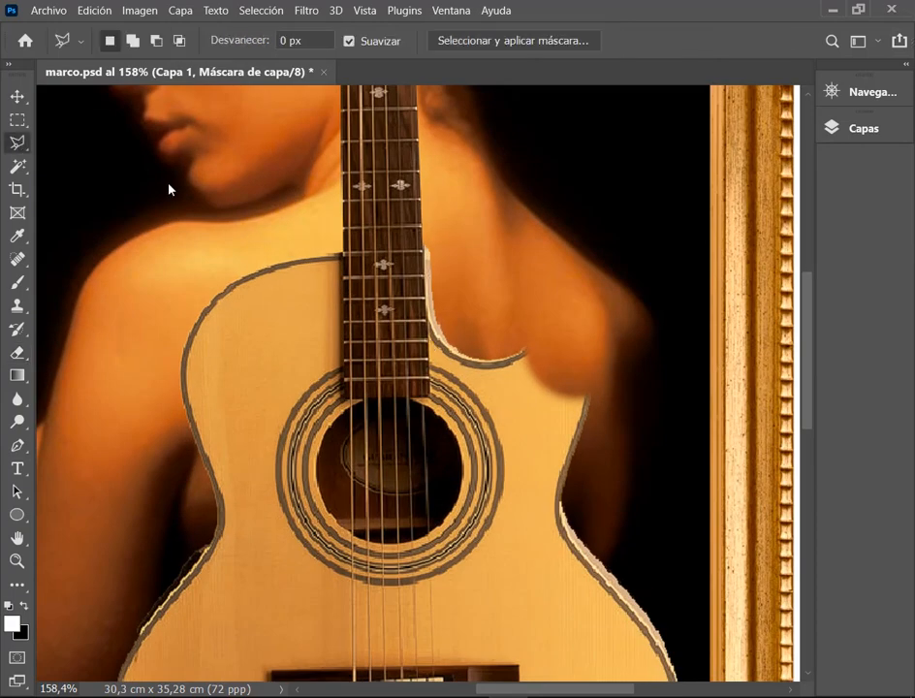
mouse_move(342, 193)
mouse_down()
mouse_move(332, 402)
mouse_move(346, 415)
mouse_move(343, 403)
mouse_move(435, 402)
mouse_move(422, 231)
mouse_move(340, 189)
mouse_up()
click(340, 193)
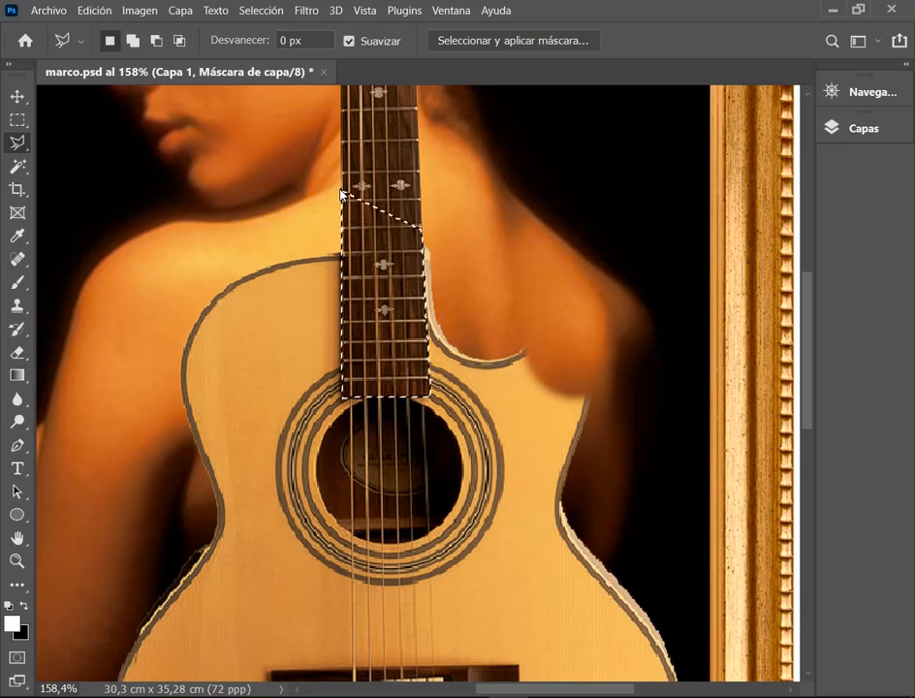
click(256, 9)
click(269, 77)
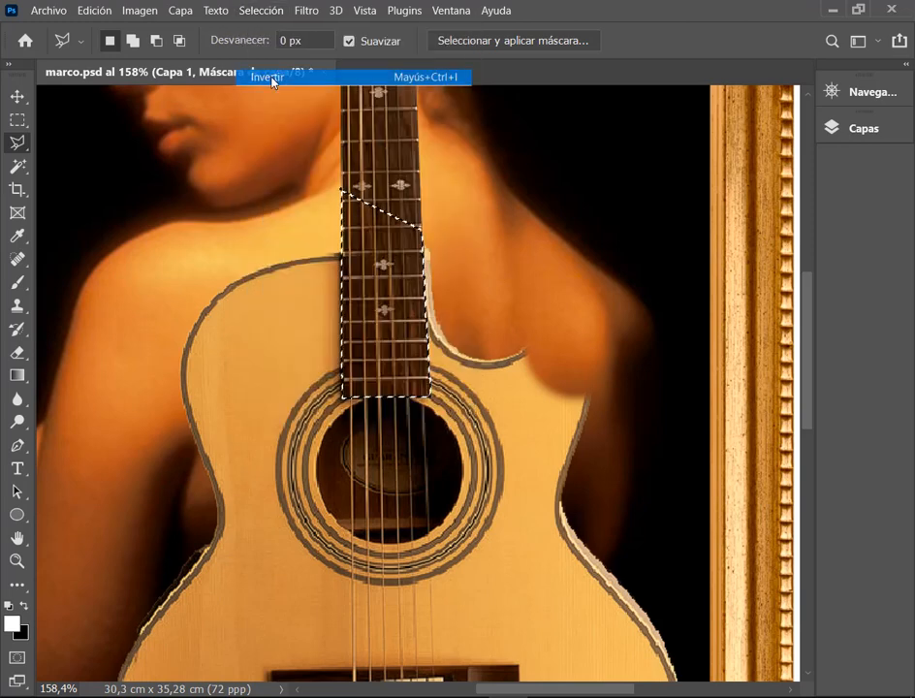
Step: Erase the upper edge of the guitar body on both sides of the neck on the layer mask with an 85 px Eraser
click(17, 352)
click(907, 65)
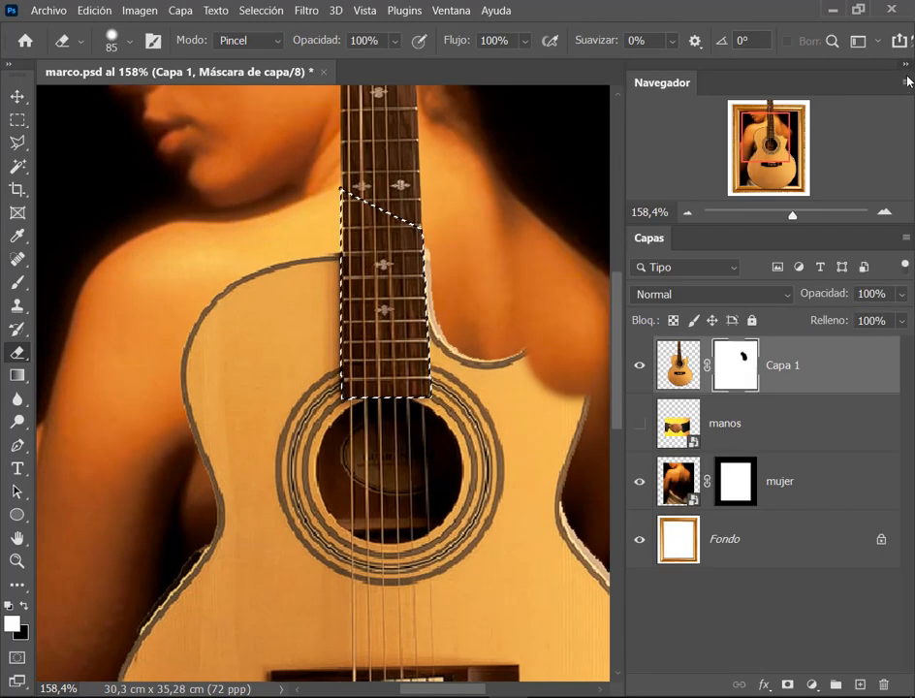
click(907, 65)
drag(472, 266, 286, 285)
key(ctrl+z)
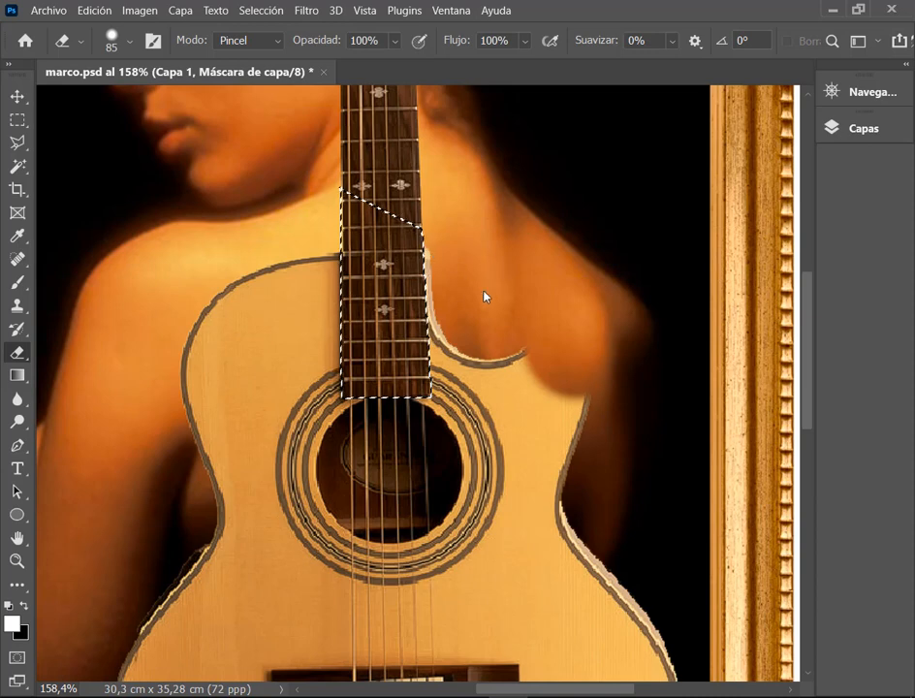
mouse_move(483, 297)
mouse_down()
mouse_move(364, 296)
mouse_move(328, 283)
mouse_move(280, 287)
mouse_move(358, 308)
mouse_move(494, 322)
mouse_move(534, 336)
mouse_move(464, 316)
mouse_move(578, 336)
mouse_up()
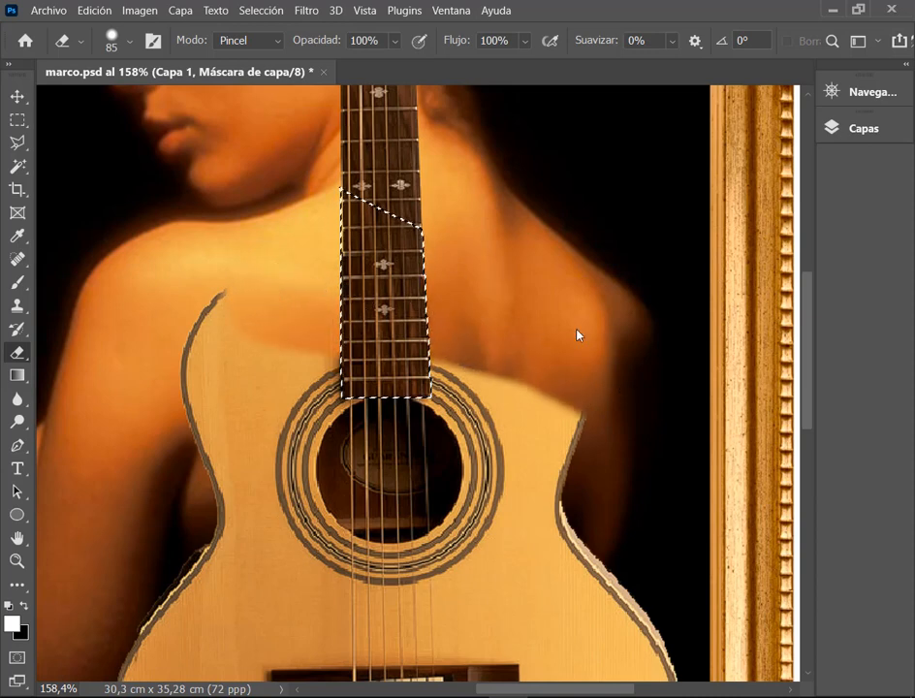
Step: Erase the body beside the neck's lower end on the mask with a 40 px Eraser at 79% hardness, and clear the selection
right_click(270, 320)
drag(415, 405, 391, 405)
click(467, 405)
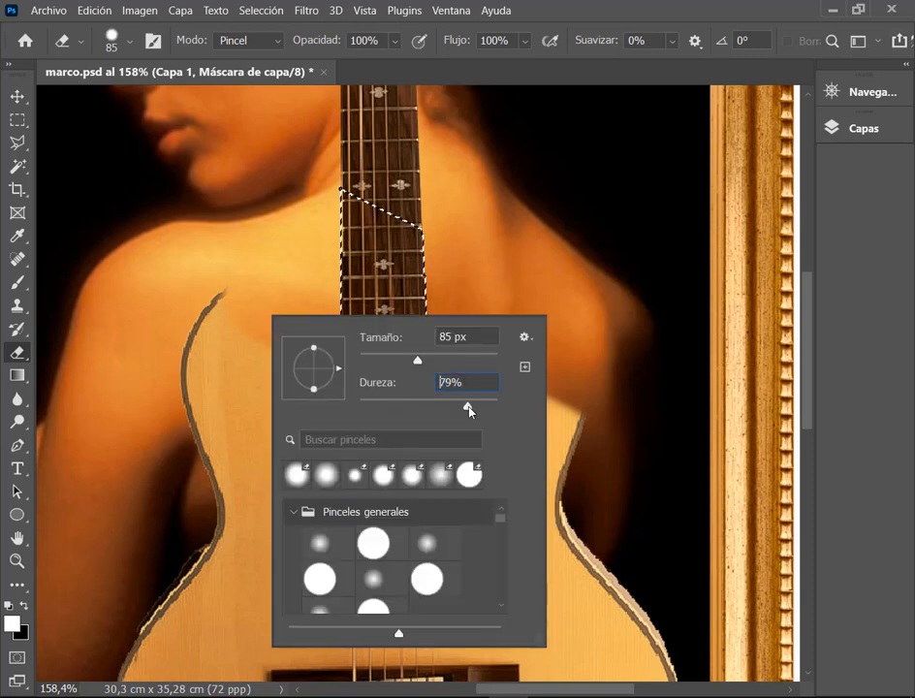
click(194, 219)
drag(257, 278, 222, 283)
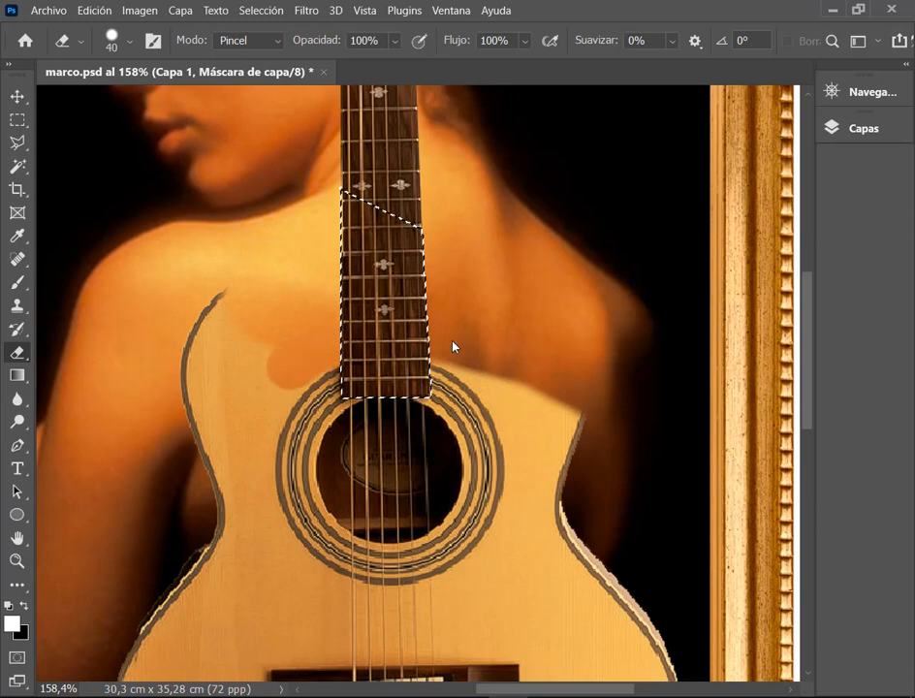
mouse_move(475, 378)
mouse_down()
mouse_move(507, 382)
mouse_move(526, 397)
mouse_up()
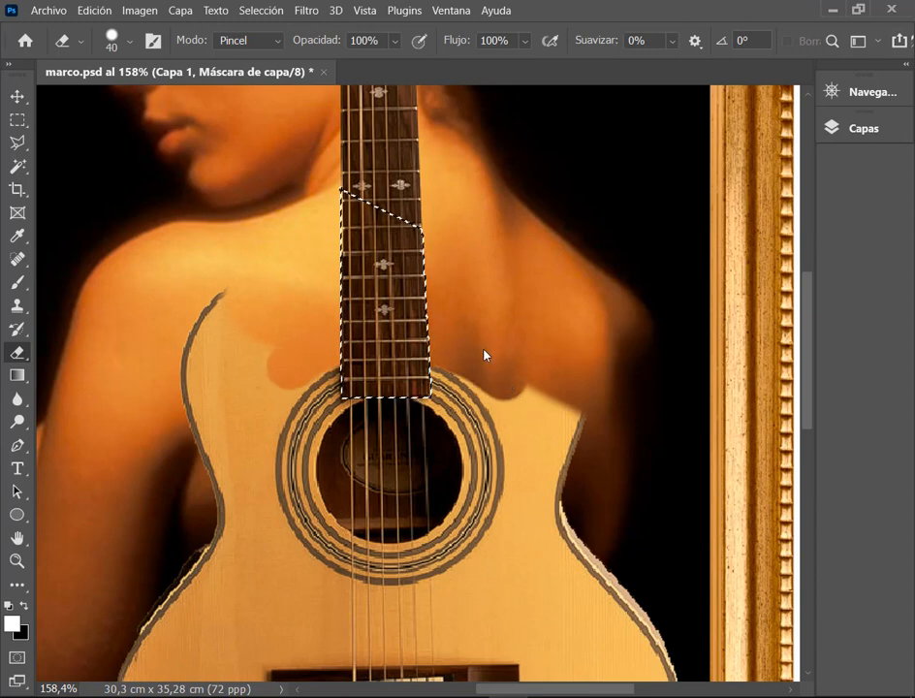
key(ctrl+d)
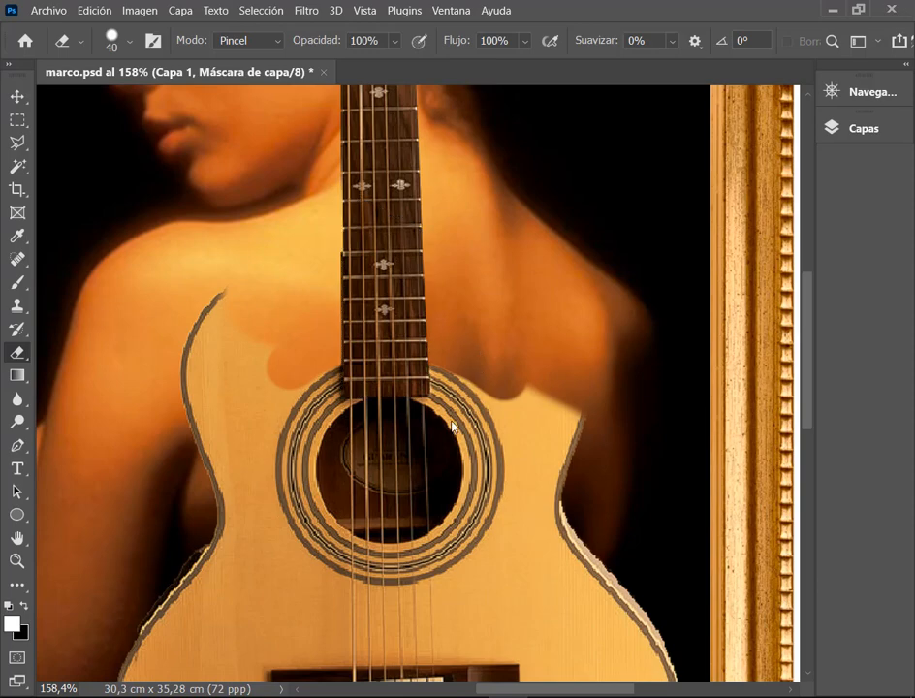
Step: Erase the dark outline around the guitar body on the mask with a 58 px Eraser, and save the document
scroll(447, 361, down, 4)
scroll(471, 382, down, 2)
drag(411, 415, 425, 423)
scroll(426, 424, down, 3)
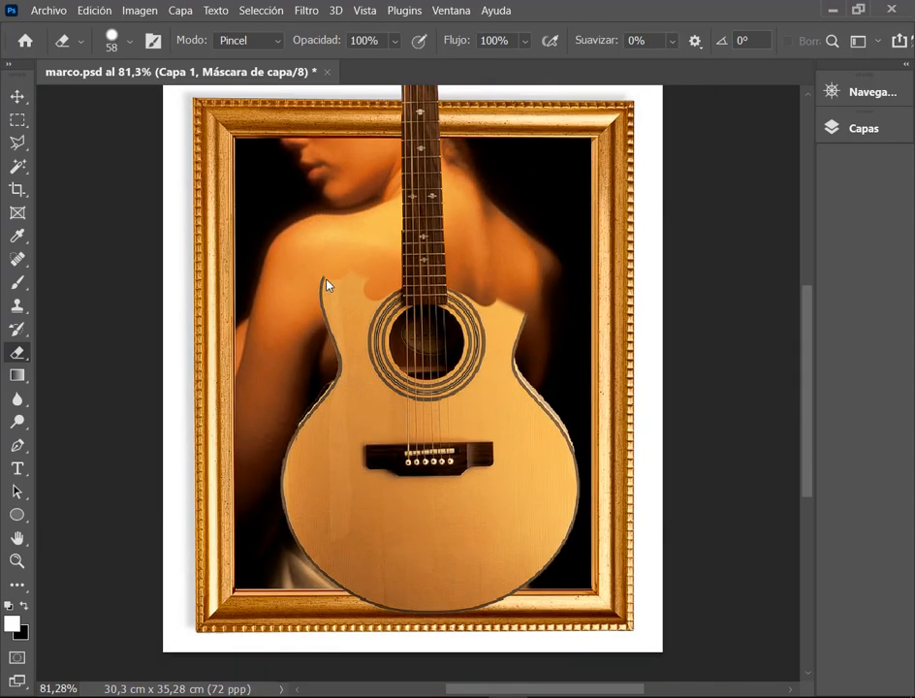
mouse_move(330, 360)
mouse_down()
mouse_move(274, 486)
mouse_move(281, 549)
mouse_move(308, 580)
mouse_move(283, 534)
mouse_move(321, 577)
mouse_move(359, 597)
mouse_move(424, 615)
mouse_move(480, 615)
mouse_move(528, 591)
mouse_move(582, 508)
mouse_move(575, 438)
mouse_up()
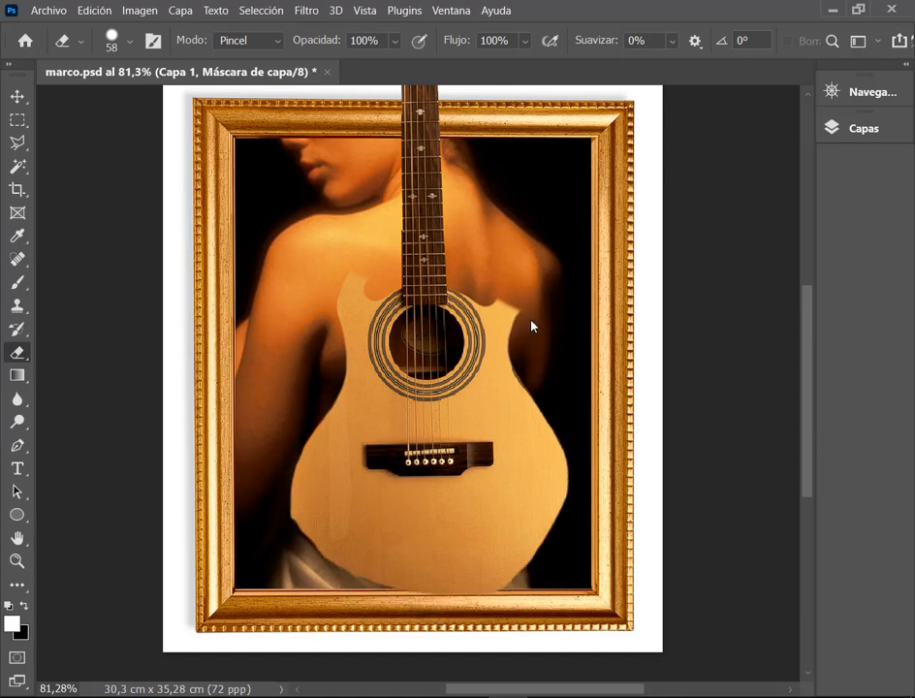
scroll(521, 376, up, 3)
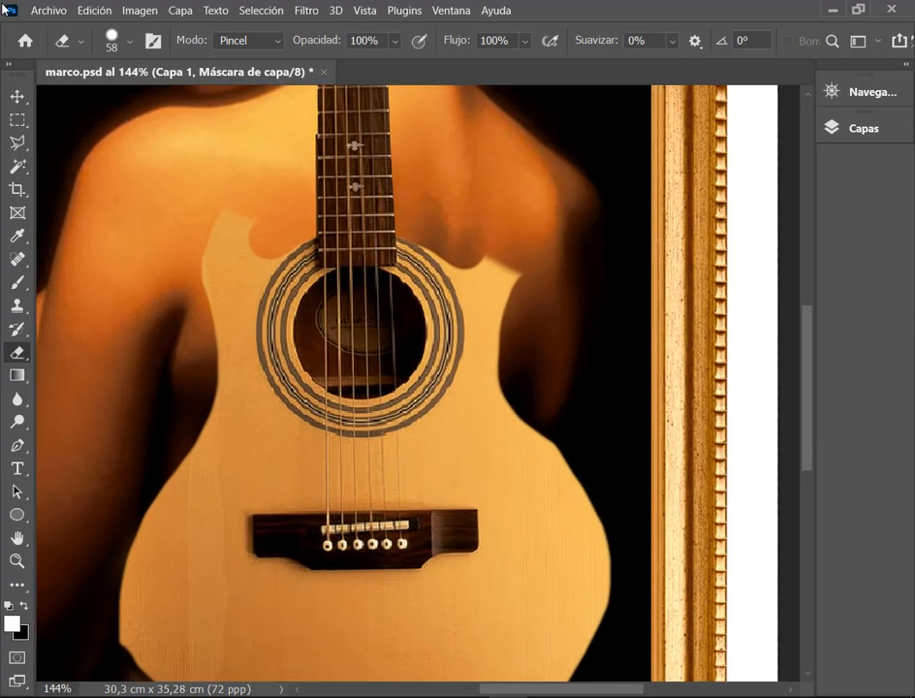
click(47, 10)
click(40, 201)
Step: Soften the 58 px Eraser and erase the guitar body on both sides of the sound hole's rosette down to the waist
right_click(514, 316)
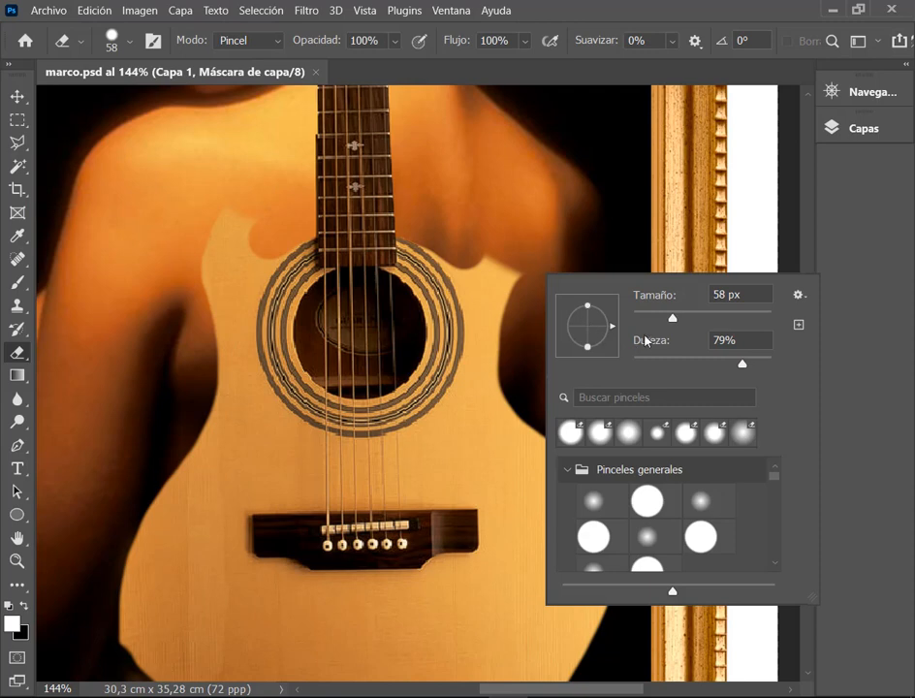
click(694, 362)
click(706, 7)
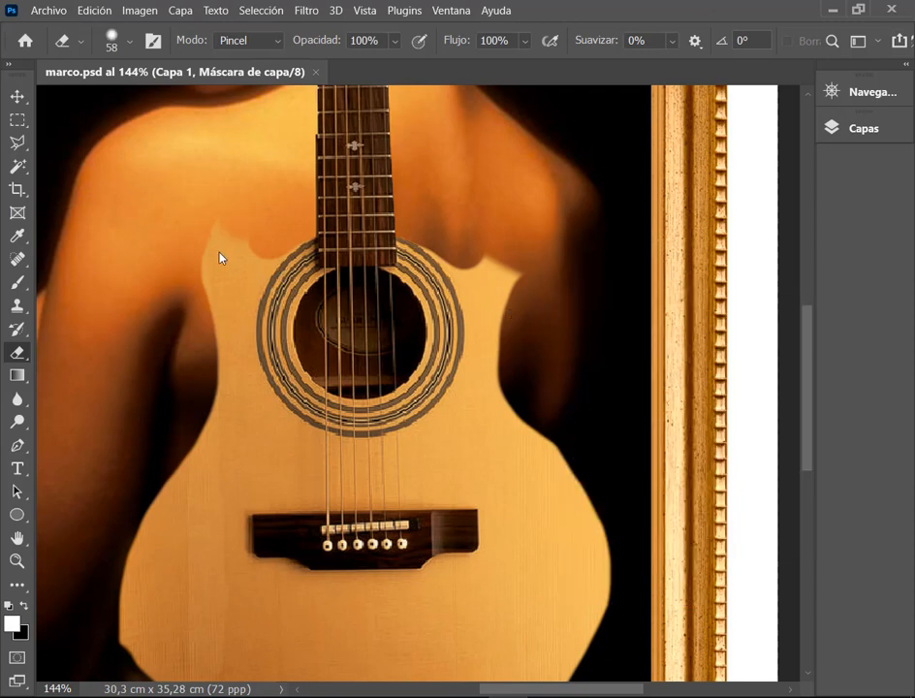
drag(220, 258, 282, 206)
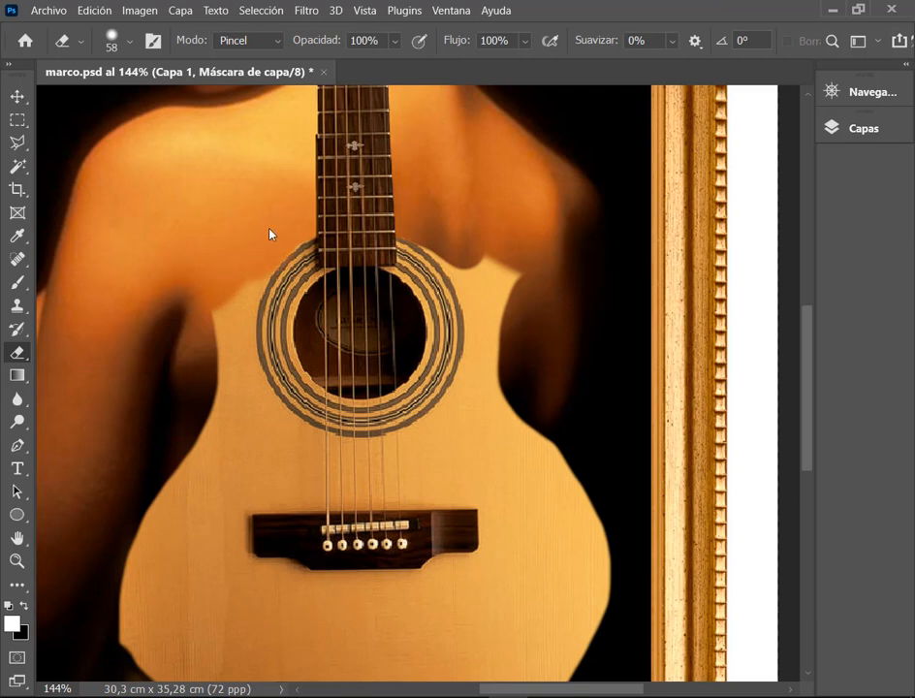
drag(228, 362, 239, 392)
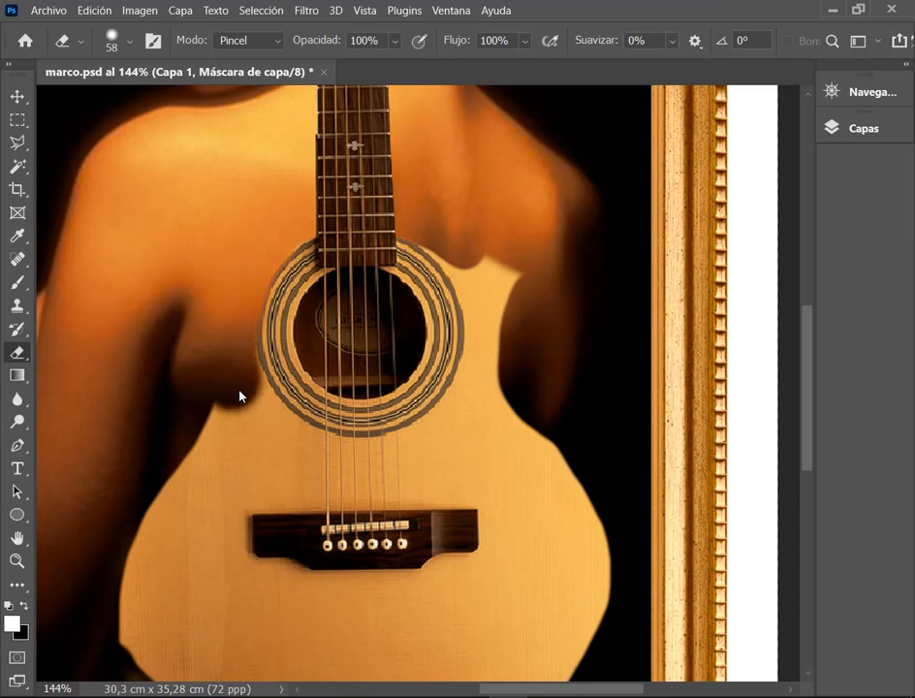
mouse_move(445, 235)
mouse_down()
mouse_move(473, 263)
mouse_move(488, 317)
mouse_move(509, 284)
mouse_move(512, 317)
mouse_move(494, 368)
mouse_move(492, 339)
mouse_move(465, 362)
mouse_up()
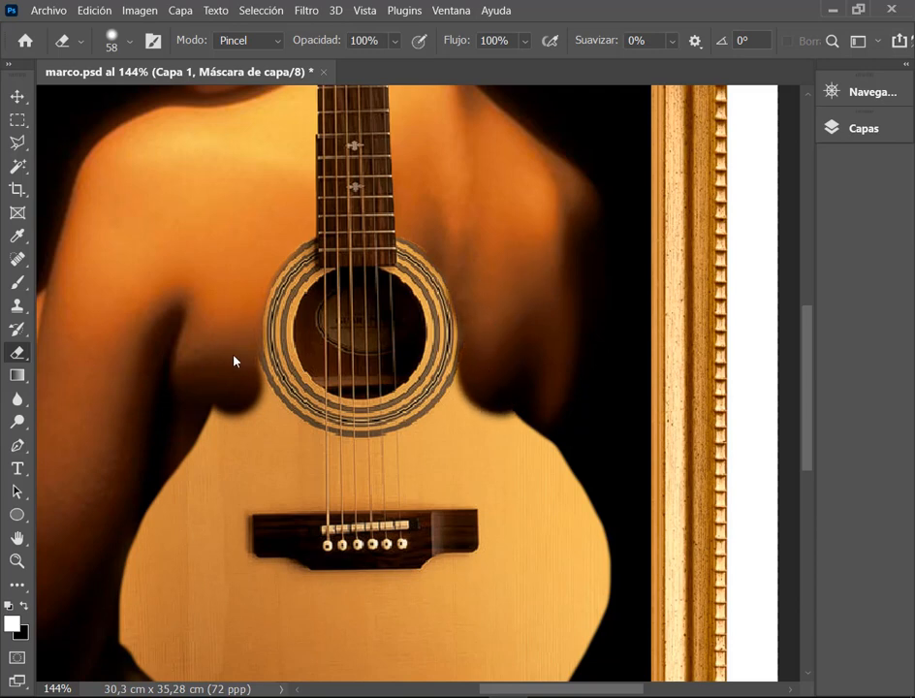
mouse_move(234, 361)
mouse_down()
mouse_move(238, 393)
mouse_move(245, 388)
mouse_move(122, 490)
mouse_move(160, 496)
mouse_up()
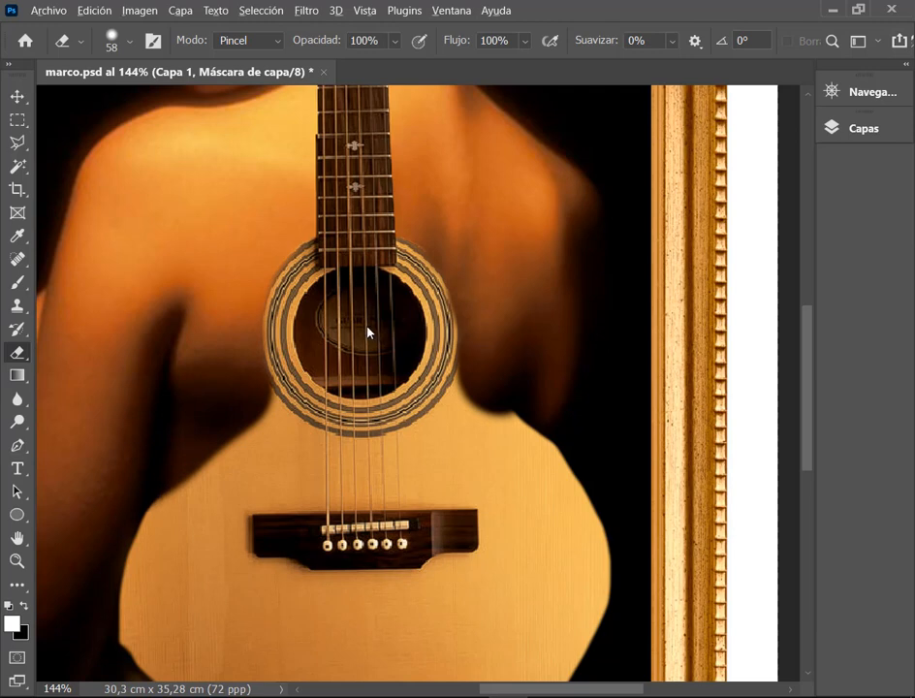
Step: Restore the sound hole's full rosette on the mask by painting white with a 203 px Brush at 65% hardness
scroll(367, 333, up, 2)
key(b)
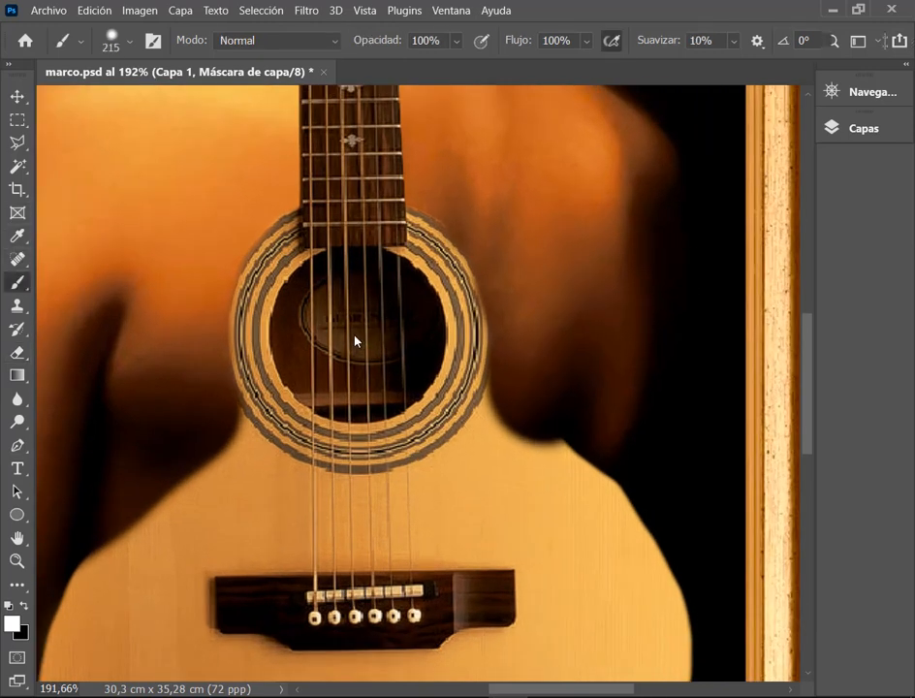
drag(355, 341, 355, 341)
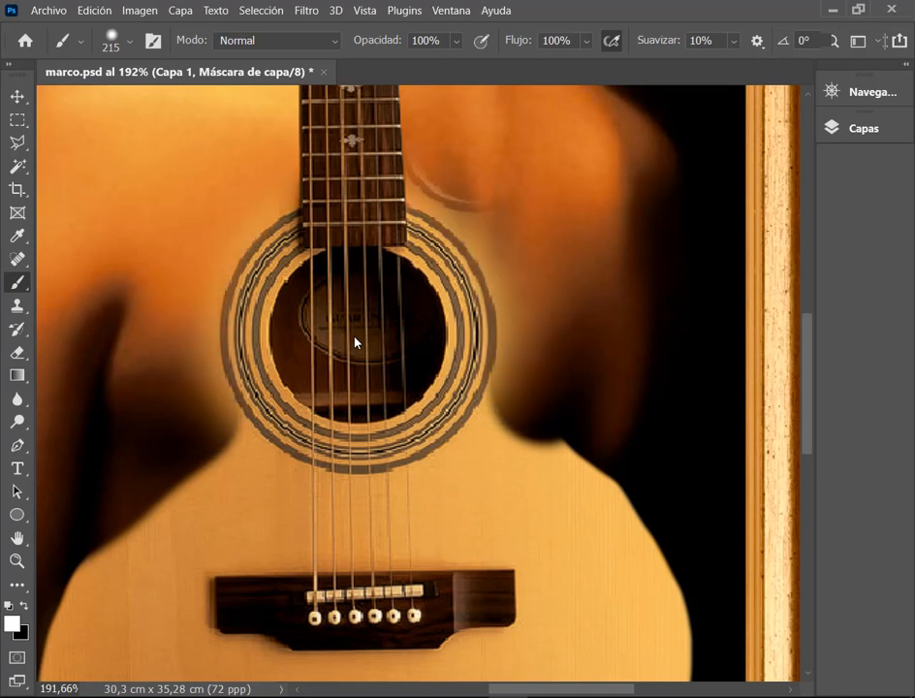
mouse_move(514, 463)
mouse_down()
mouse_move(492, 434)
mouse_move(544, 427)
mouse_up()
right_click(360, 337)
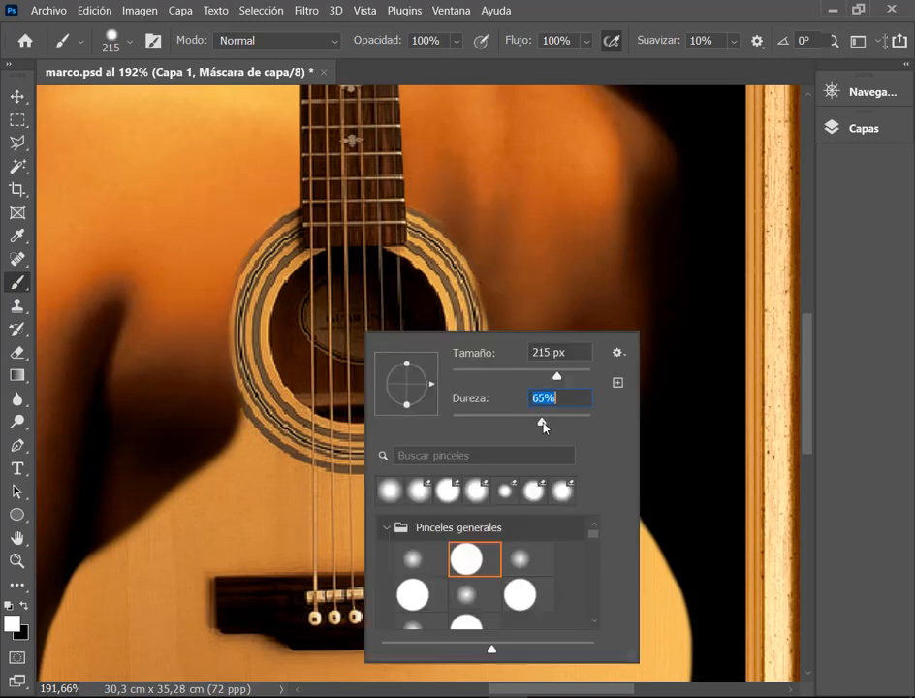
click(652, 5)
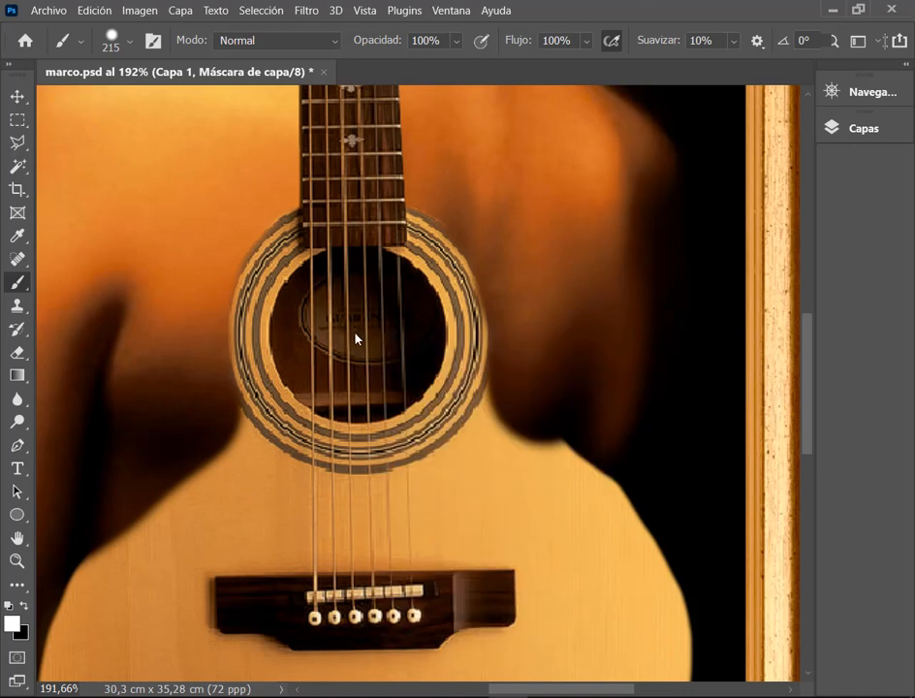
drag(356, 341, 346, 341)
click(359, 339)
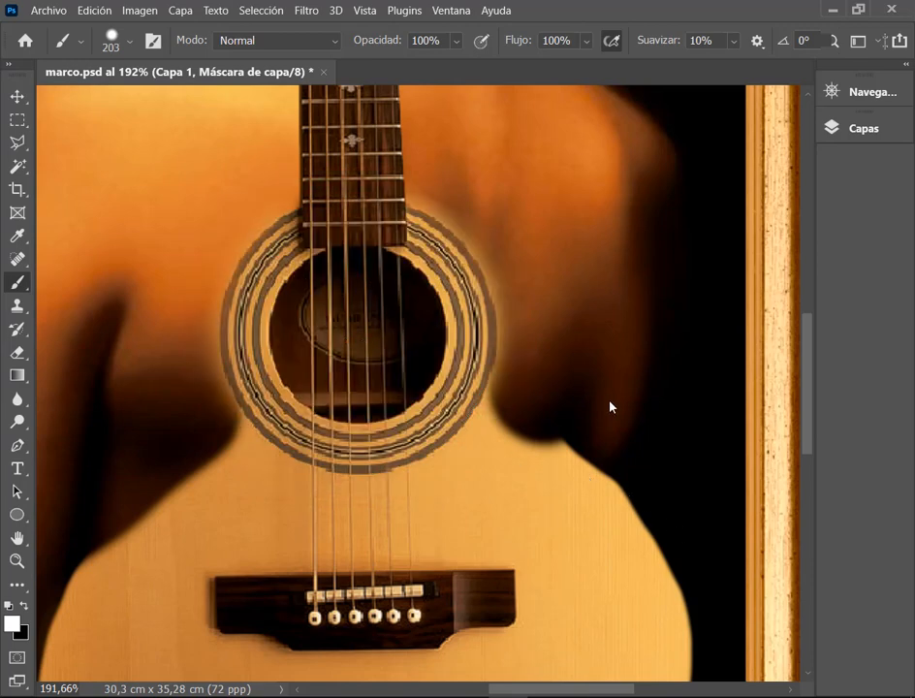
key(ctrl+z)
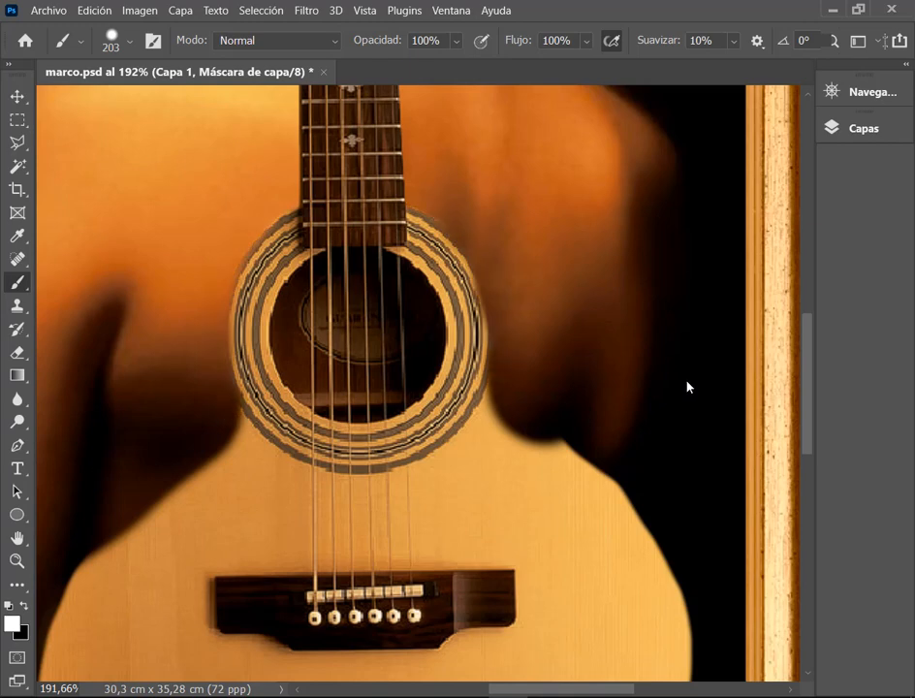
click(359, 339)
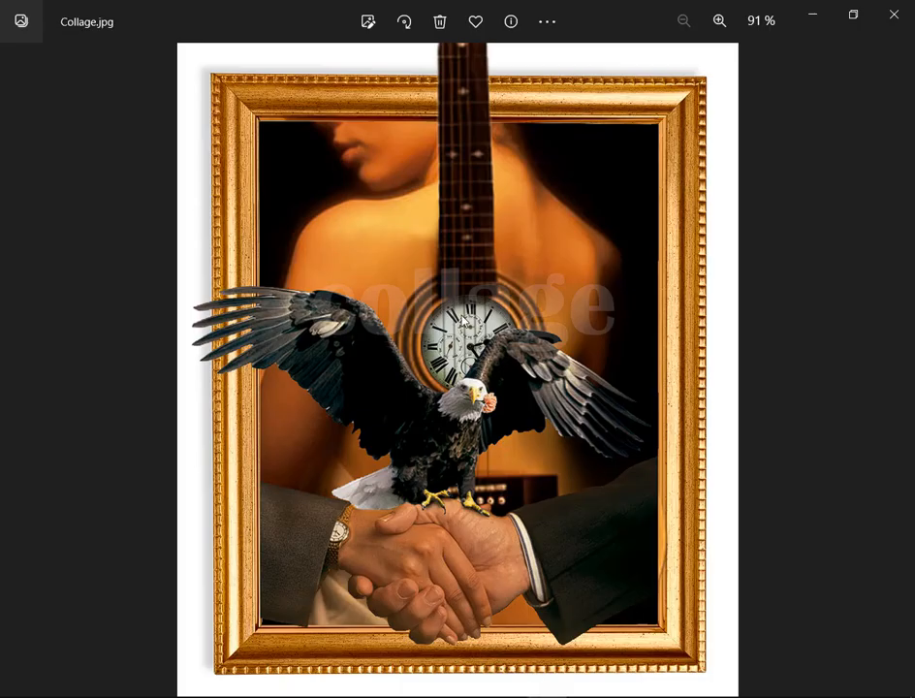
Step: Return to marco.psd and fade out the lower body's left side on the mask with a 109 px Eraser at 0% hardness
click(814, 13)
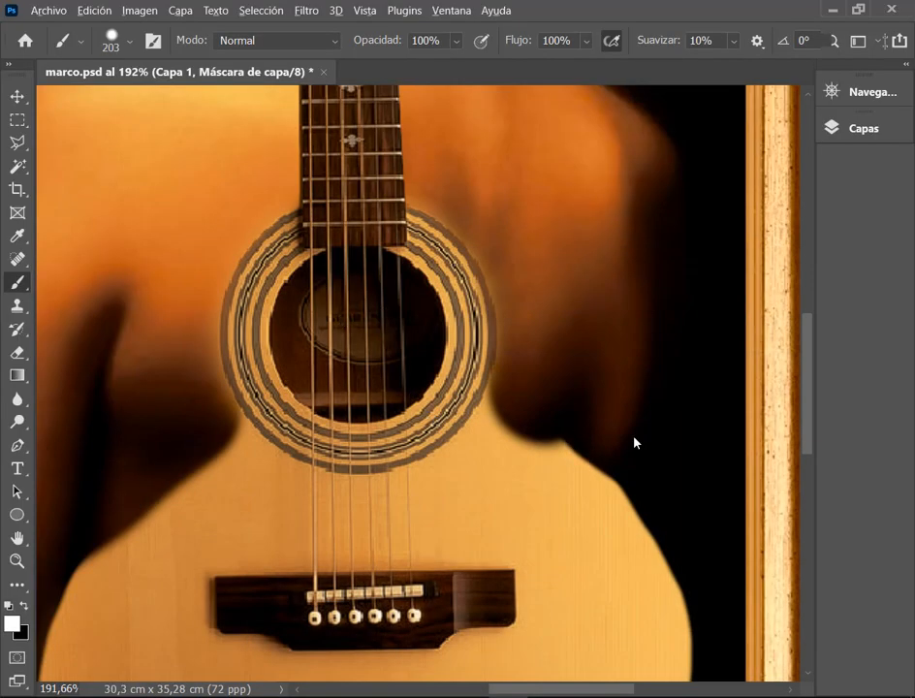
scroll(630, 441, down, 3)
drag(408, 302, 328, 297)
drag(152, 355, 179, 353)
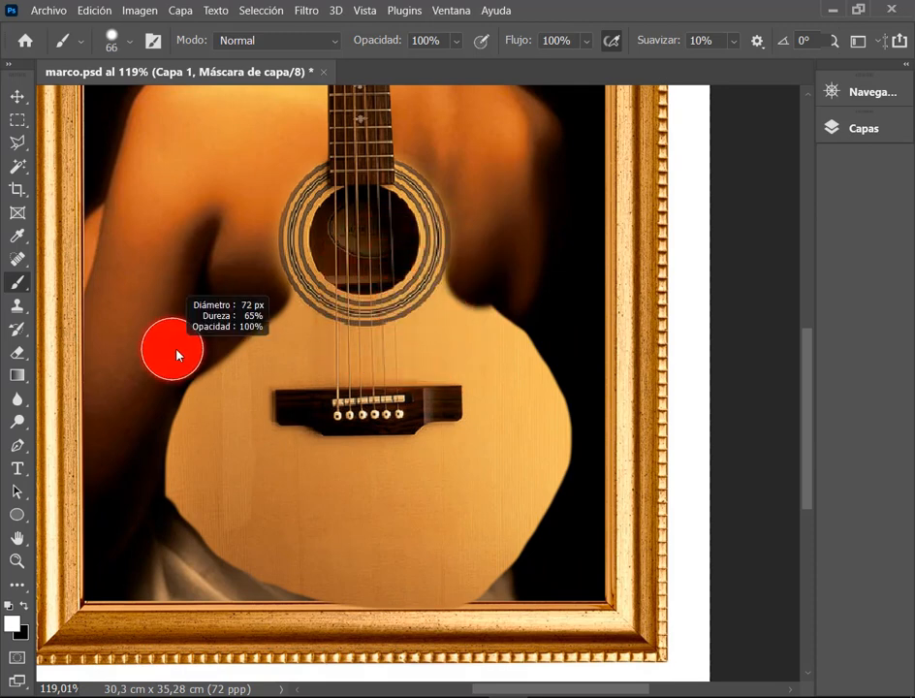
click(17, 352)
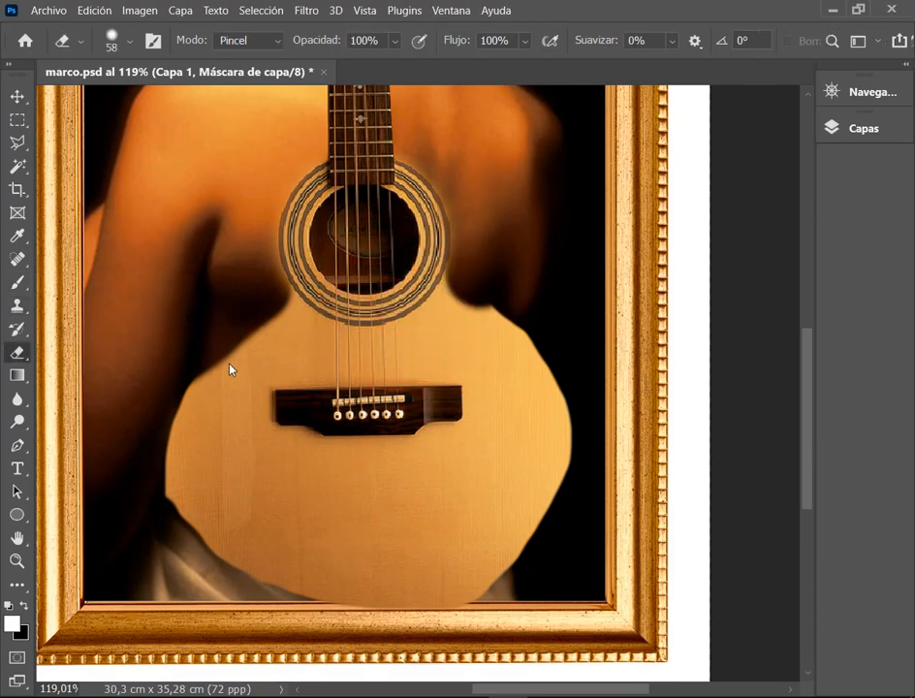
drag(231, 369, 191, 359)
right_click(193, 359)
drag(346, 443, 284, 442)
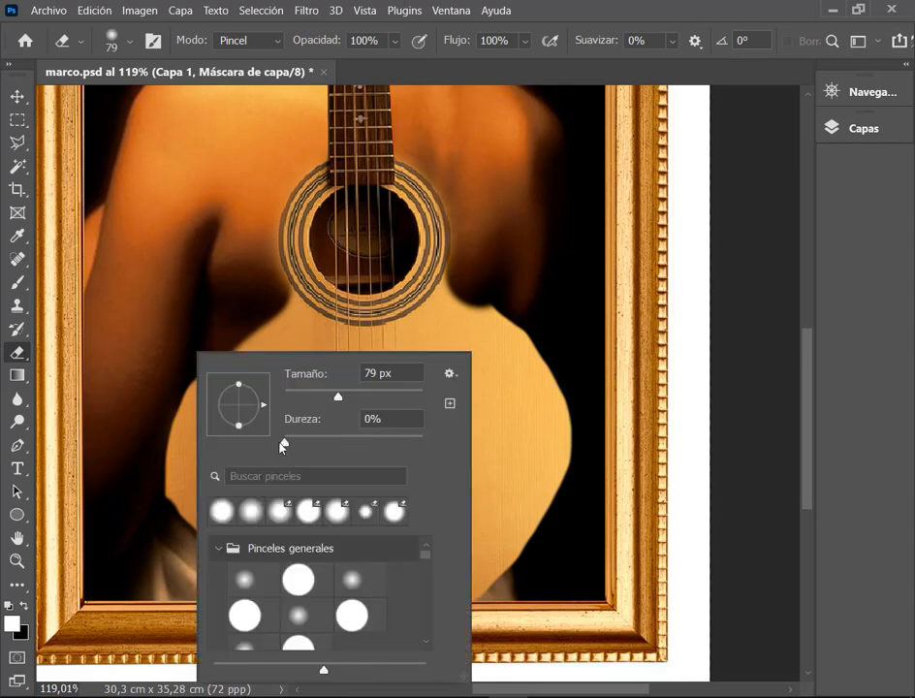
mouse_move(145, 360)
mouse_down()
mouse_move(187, 340)
mouse_move(166, 435)
mouse_move(182, 517)
mouse_move(172, 520)
mouse_move(177, 544)
mouse_move(210, 576)
mouse_move(198, 444)
mouse_move(182, 378)
mouse_move(221, 341)
mouse_up()
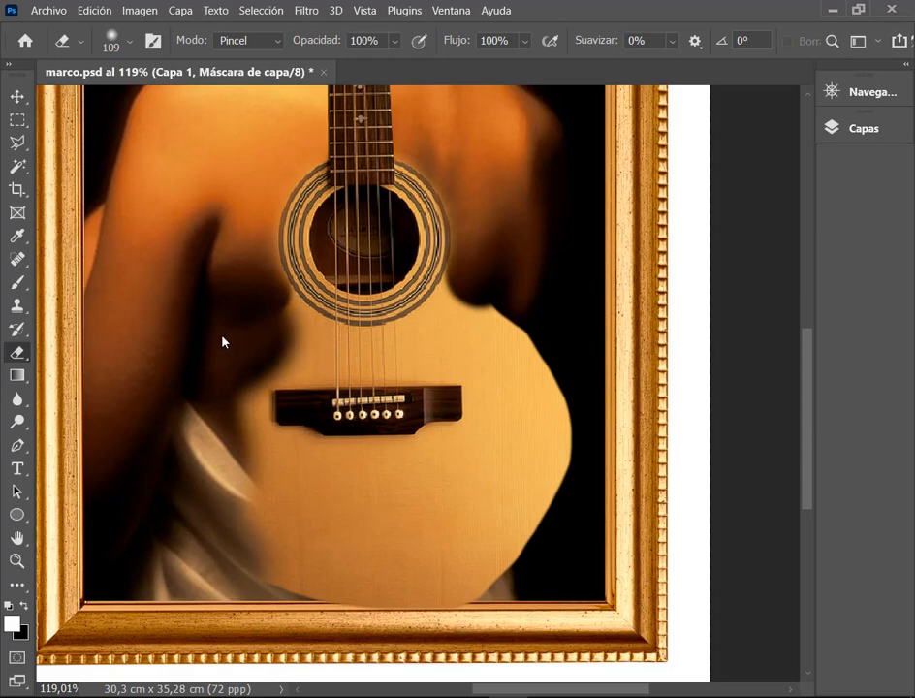
Step: Check the area below the sound hole in the reference image Collage.jpg and compare it with the masked guitar in marco.psd
key(alt+Tab)
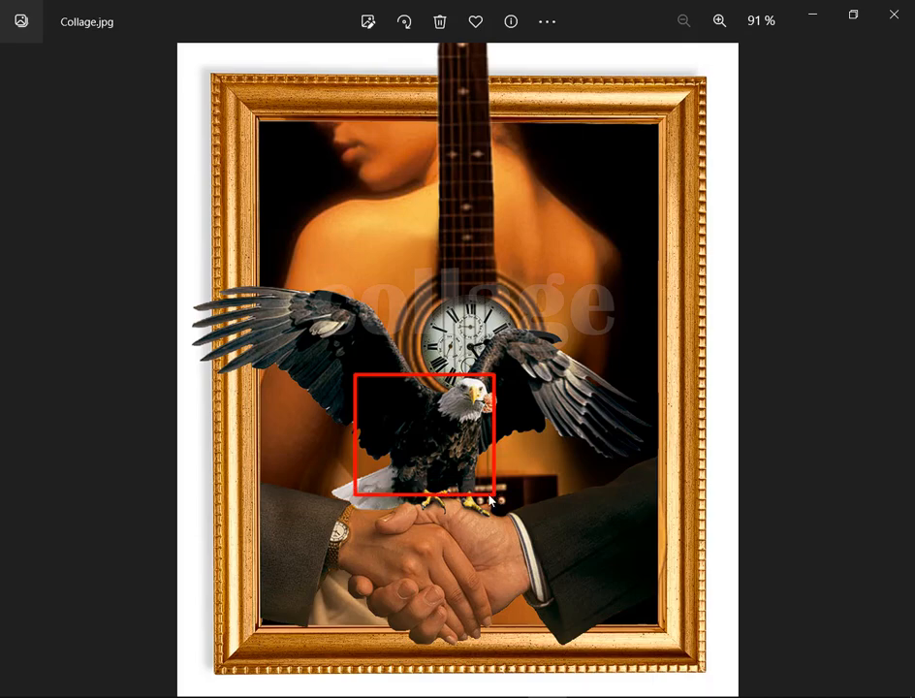
key(alt+Tab)
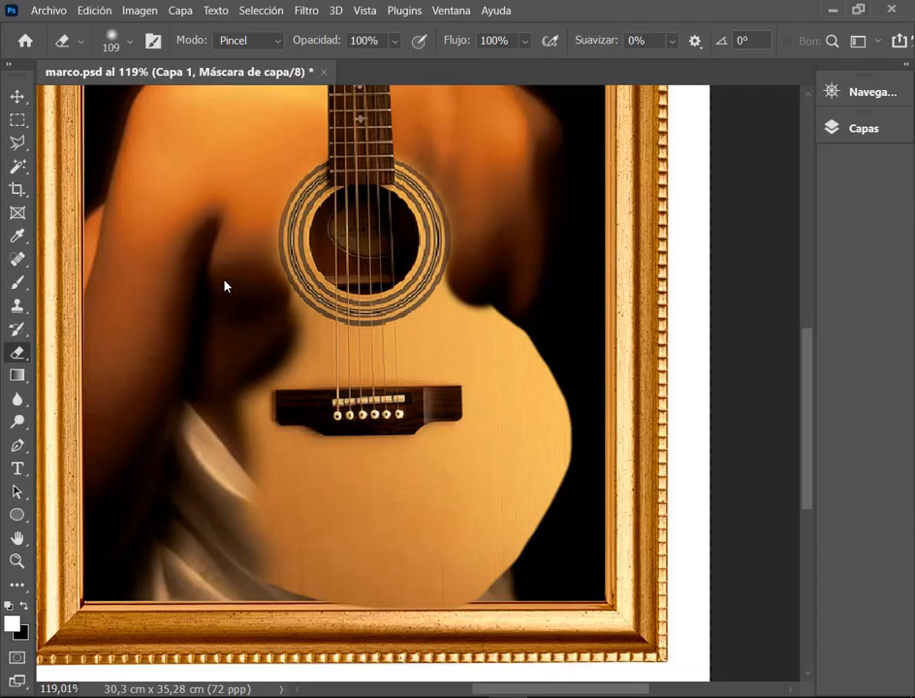
drag(220, 280, 473, 446)
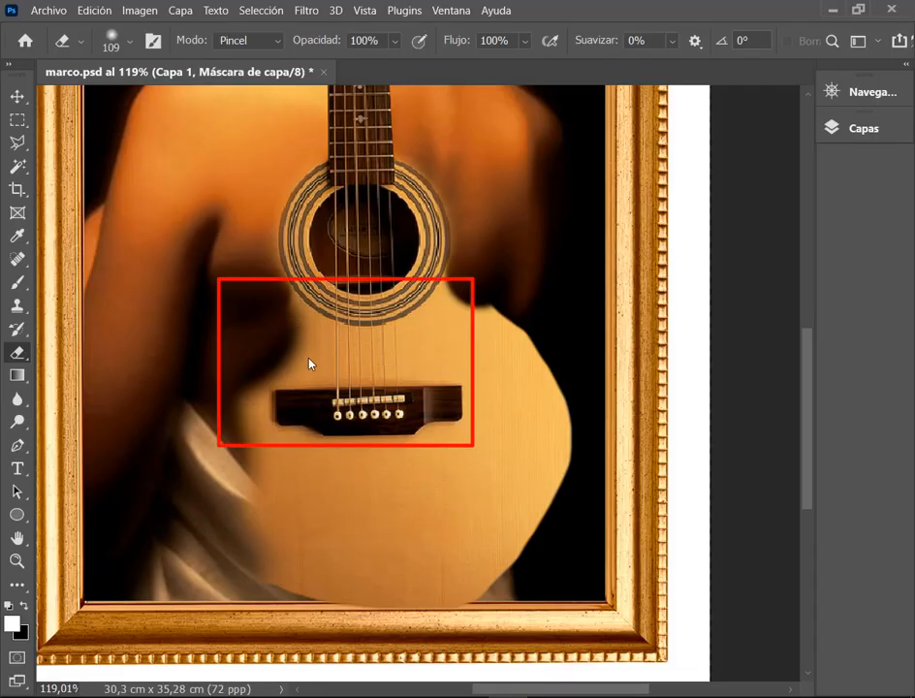
drag(255, 295, 287, 320)
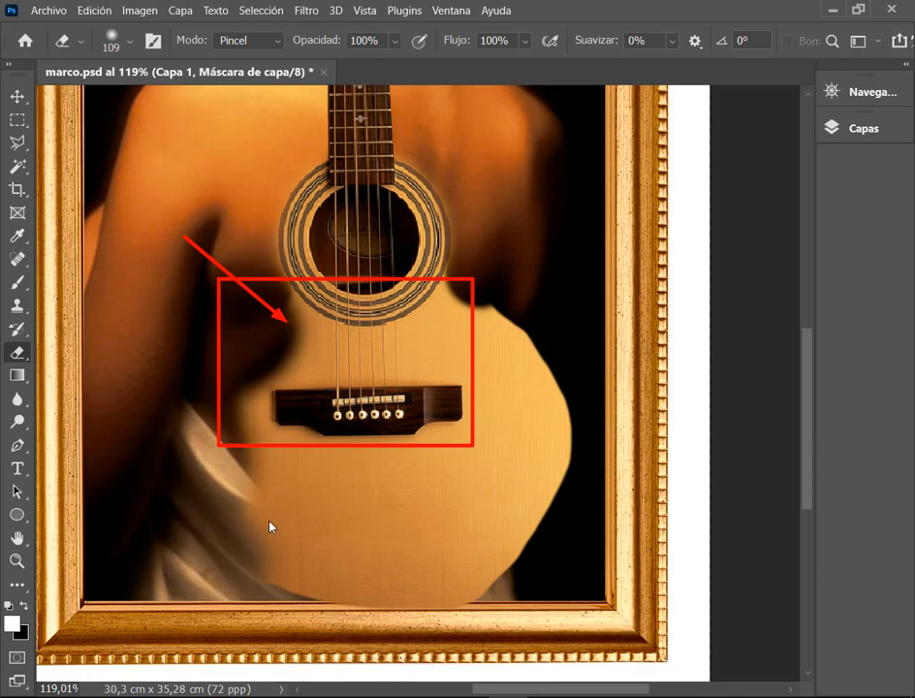
Step: Fade out the guitar body's right edge below the sound hole on the mask with a 109 px Eraser at 0% hardness
key(Escape)
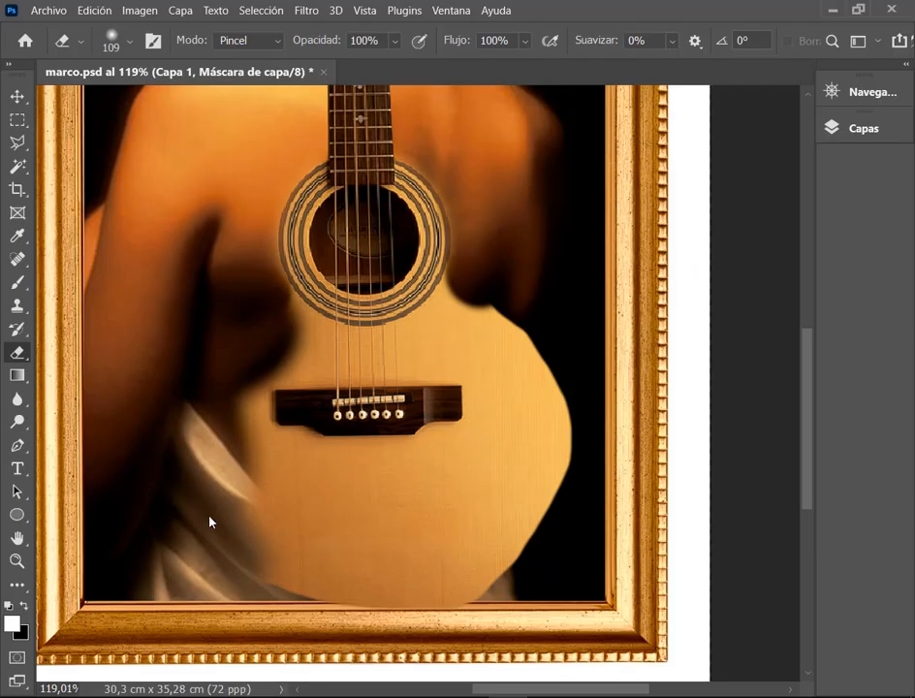
key(Tab)
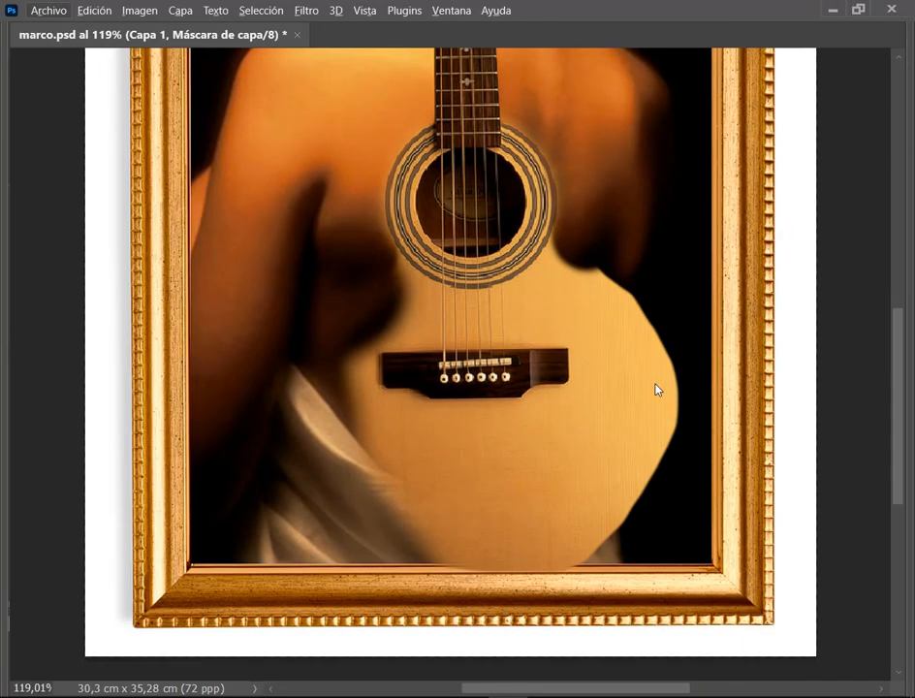
key(Tab)
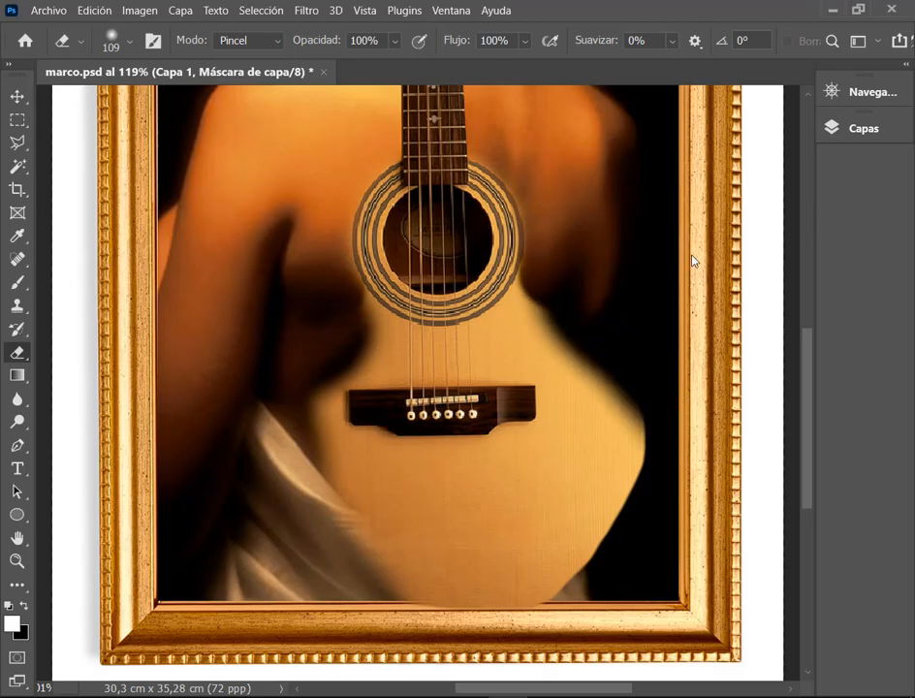
right_click(580, 208)
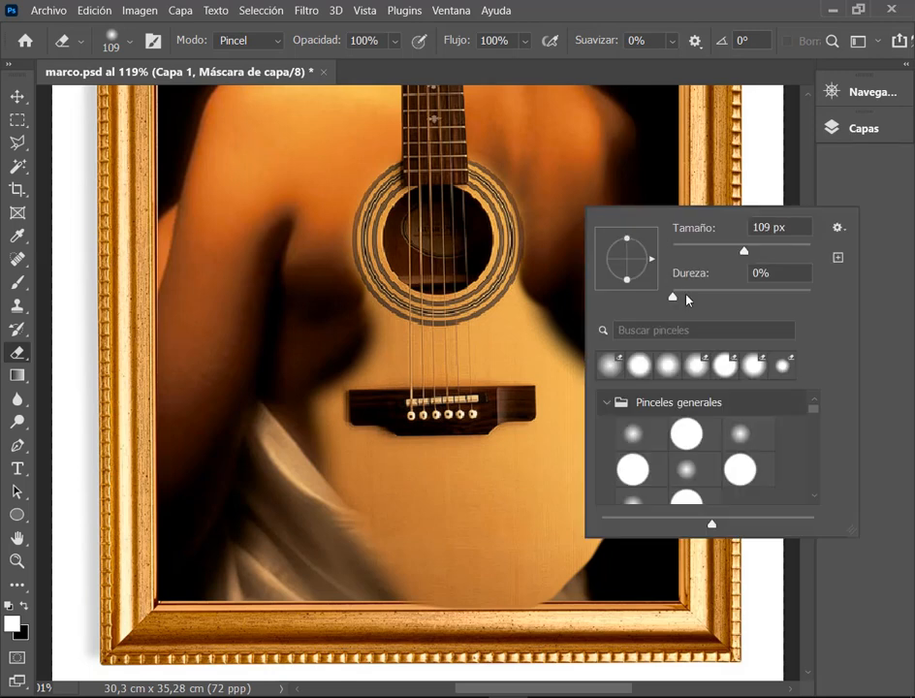
drag(676, 297, 688, 300)
key(Return)
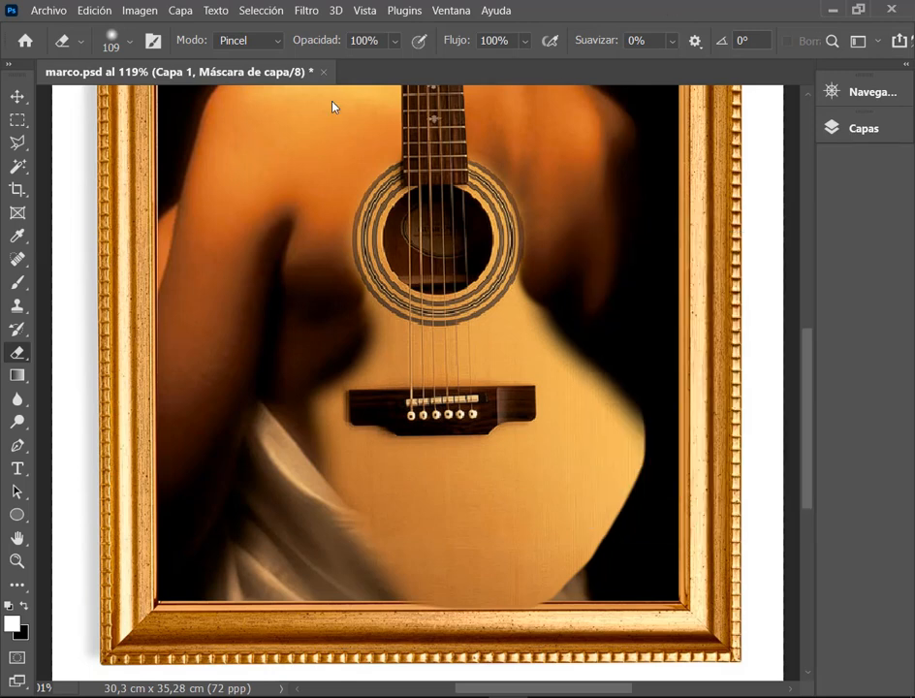
Step: Go over the guitar's right waist edge on the mask with the Eraser at 41% opacity and restore the opacity to 100%
click(394, 41)
click(365, 64)
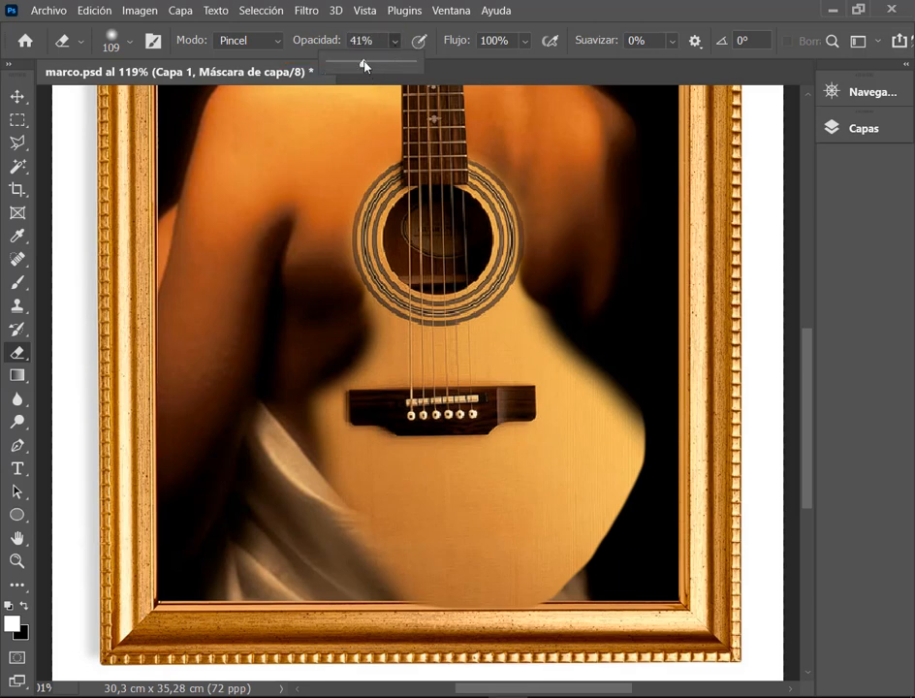
mouse_move(590, 304)
mouse_down()
mouse_move(578, 343)
mouse_move(611, 347)
mouse_move(651, 400)
mouse_move(636, 405)
mouse_move(614, 542)
mouse_move(646, 427)
mouse_up()
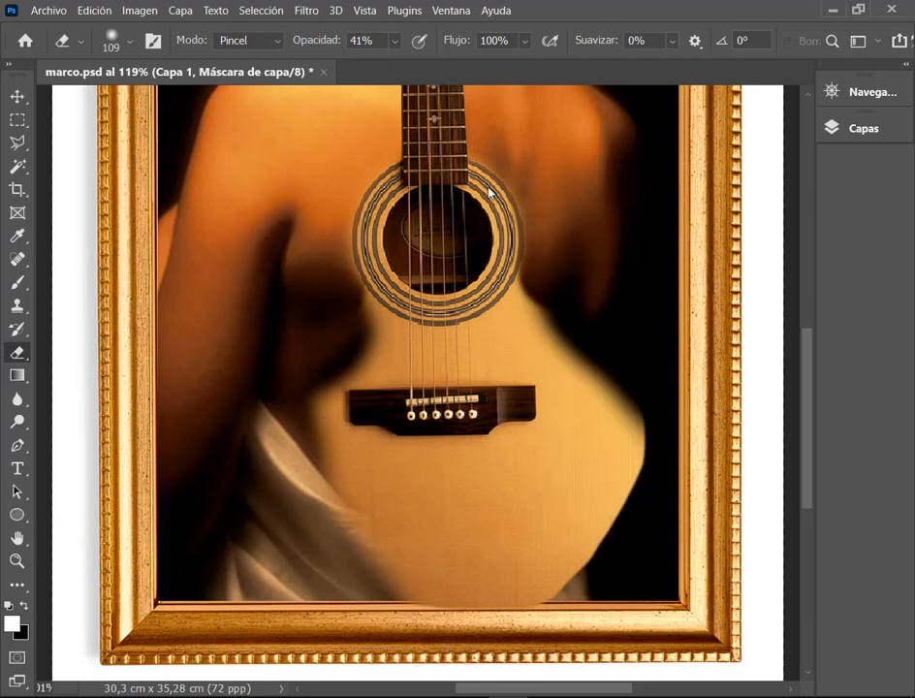
key(0)
Step: Apply a Hue/Saturation adjustment to the guitar image of Capa 1, shifting the hue slightly negative toward the skin's orange tone
click(15, 97)
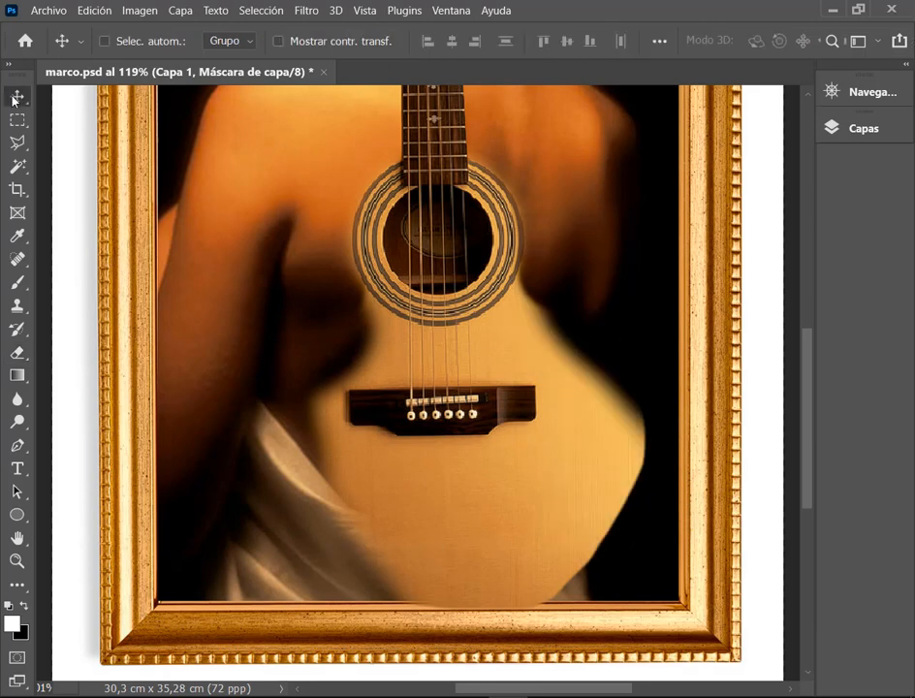
drag(493, 329, 410, 359)
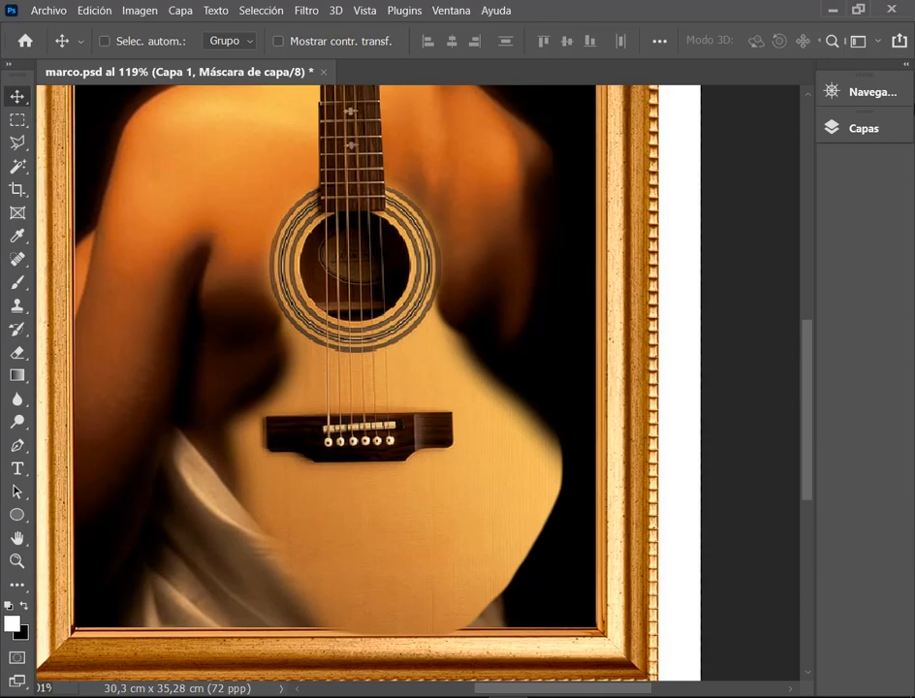
click(145, 14)
mouse_move(168, 62)
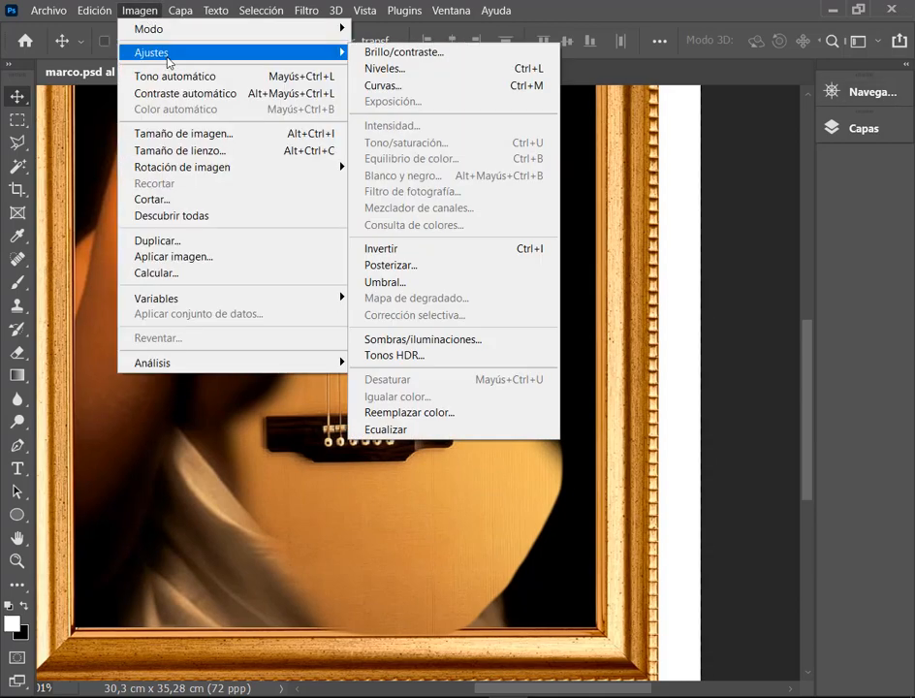
click(907, 65)
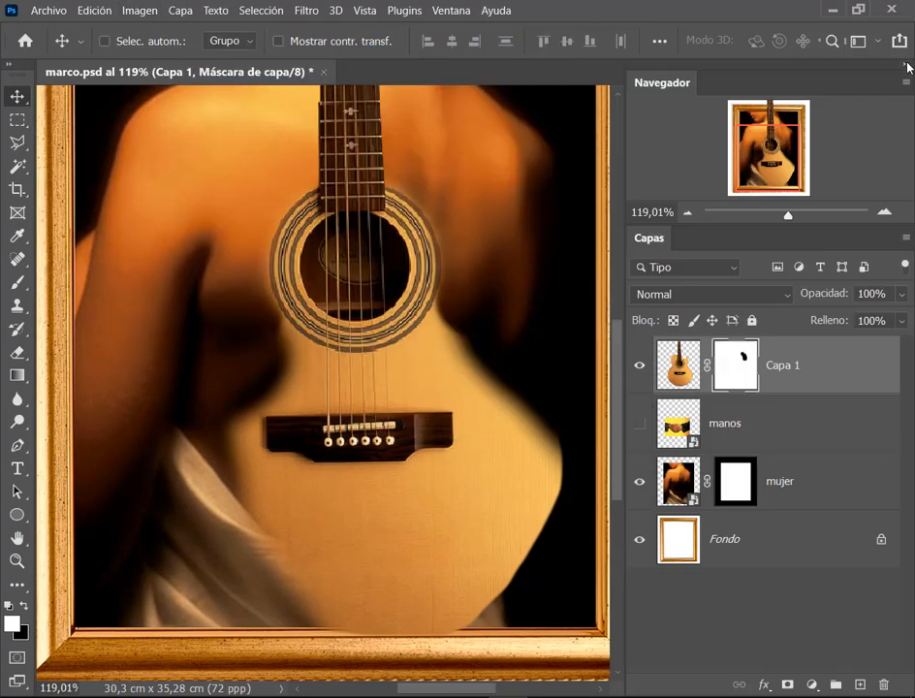
click(679, 366)
click(140, 10)
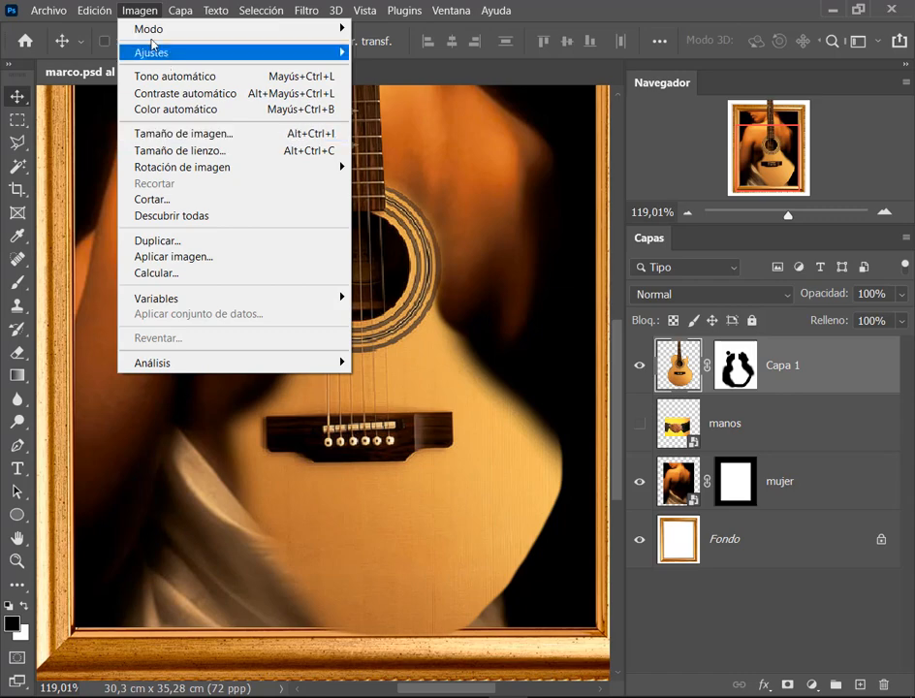
mouse_move(165, 55)
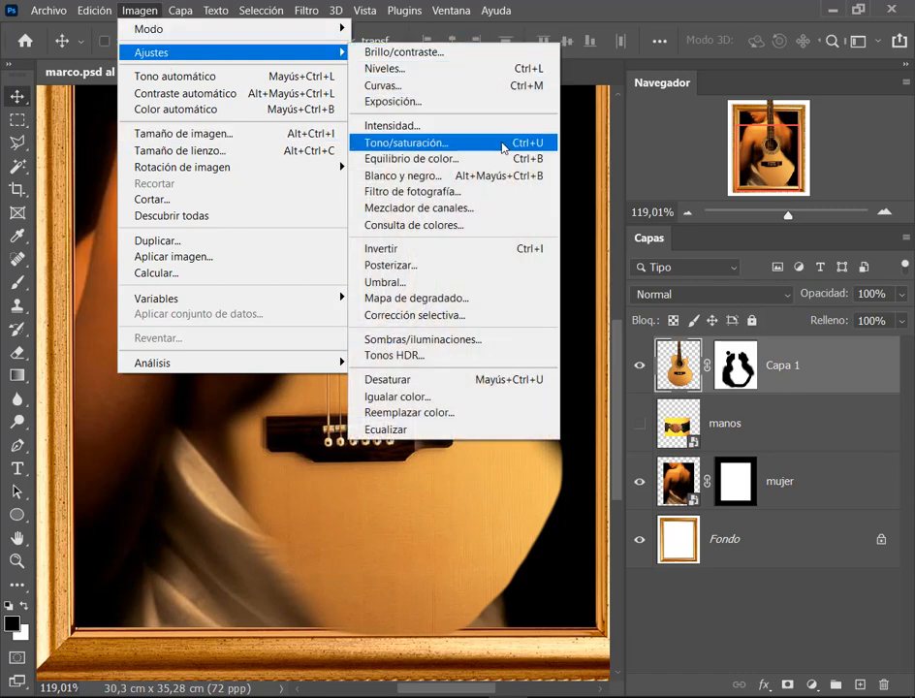
click(484, 143)
drag(481, 123, 438, 428)
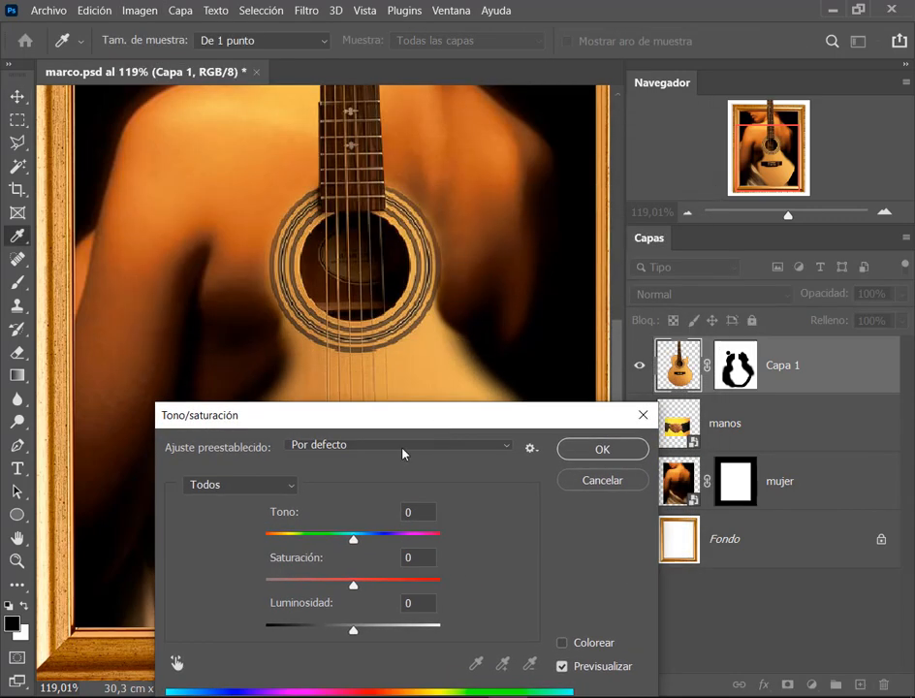
drag(350, 545, 347, 549)
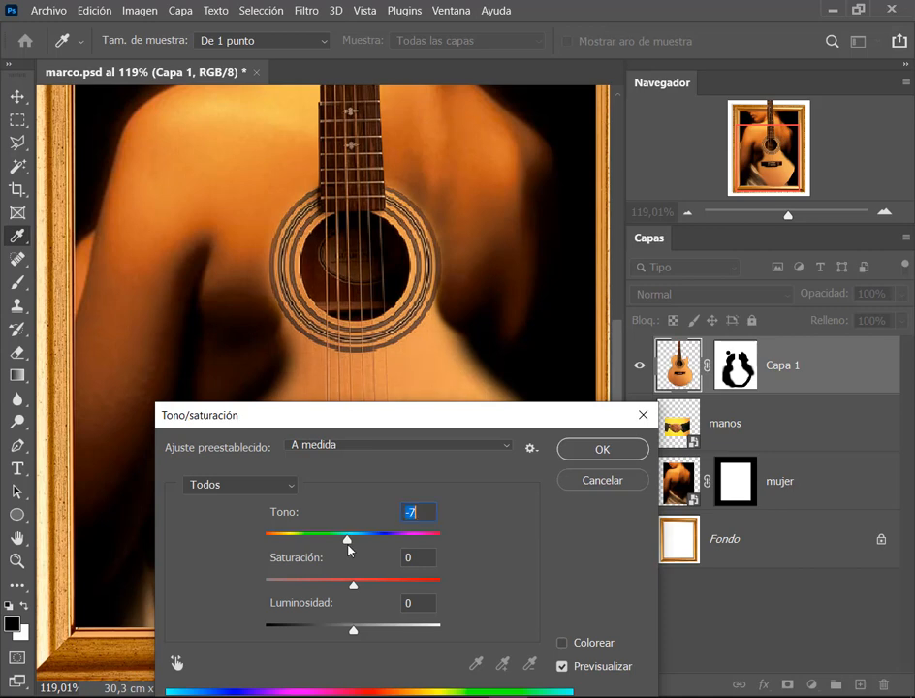
key(Down)
key(Up)
key(Up)
key(Up)
key(Up)
key(Up)
key(Up)
key(Up)
key(Up)
key(Up)
key(Up)
key(Down)
key(Down)
key(Down)
click(600, 455)
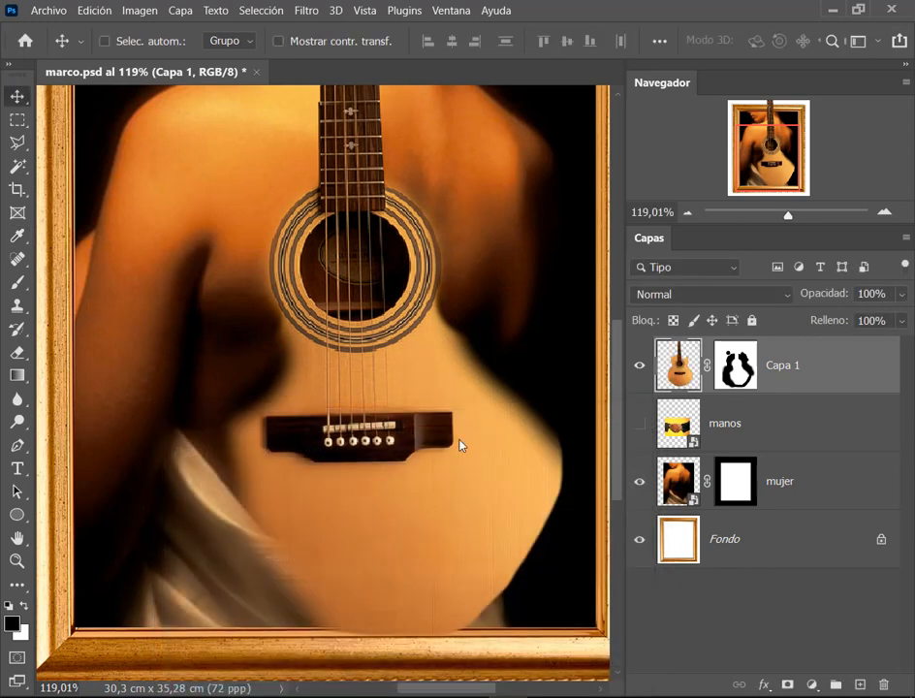
Step: Reselect the layer mask of Capa 1 and save marco.psd
click(736, 368)
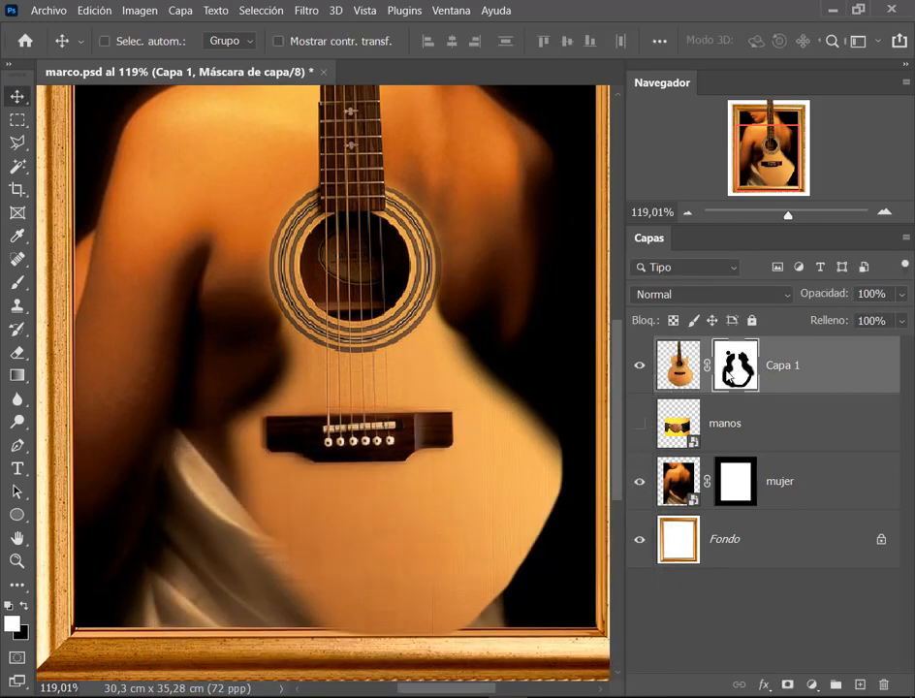
click(906, 66)
click(48, 10)
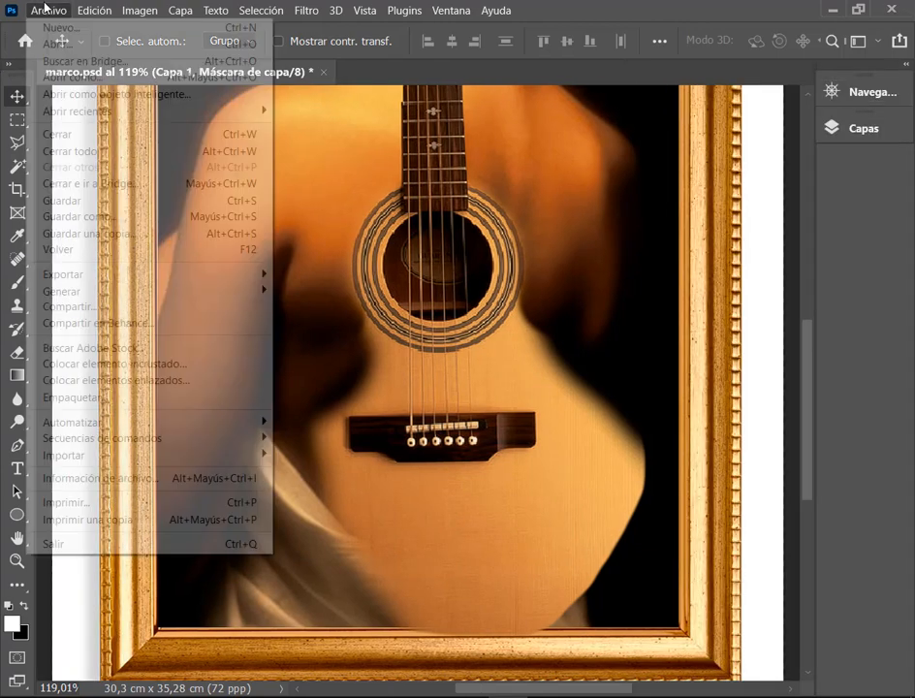
click(66, 200)
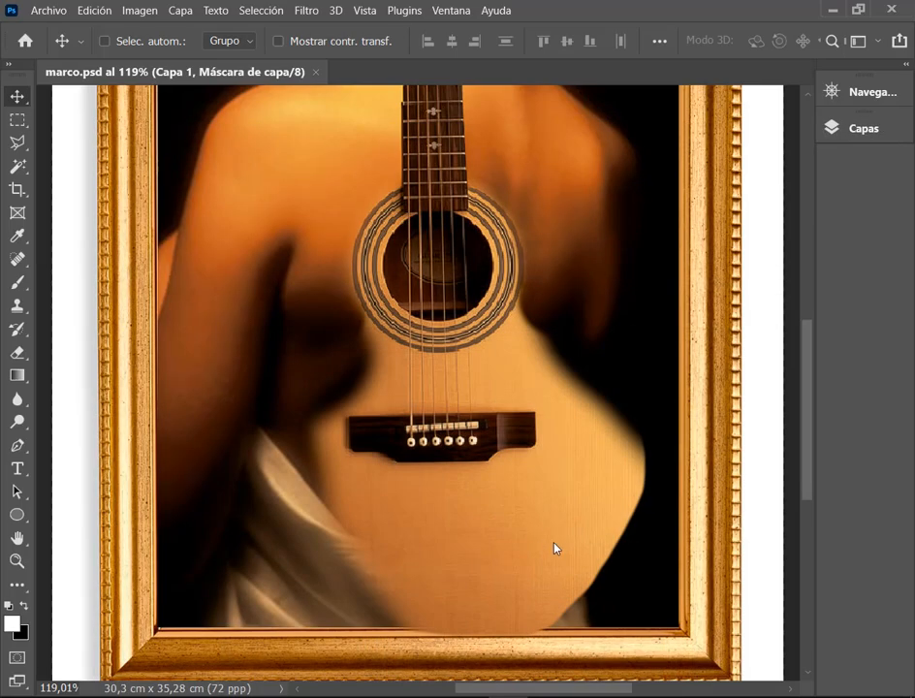
Step: Erase the guitar's bottom edge and right side on the mask with the soft 109 px Eraser, narrowing the lower body toward the bridge
scroll(555, 547, down, 2)
scroll(517, 493, down, 2)
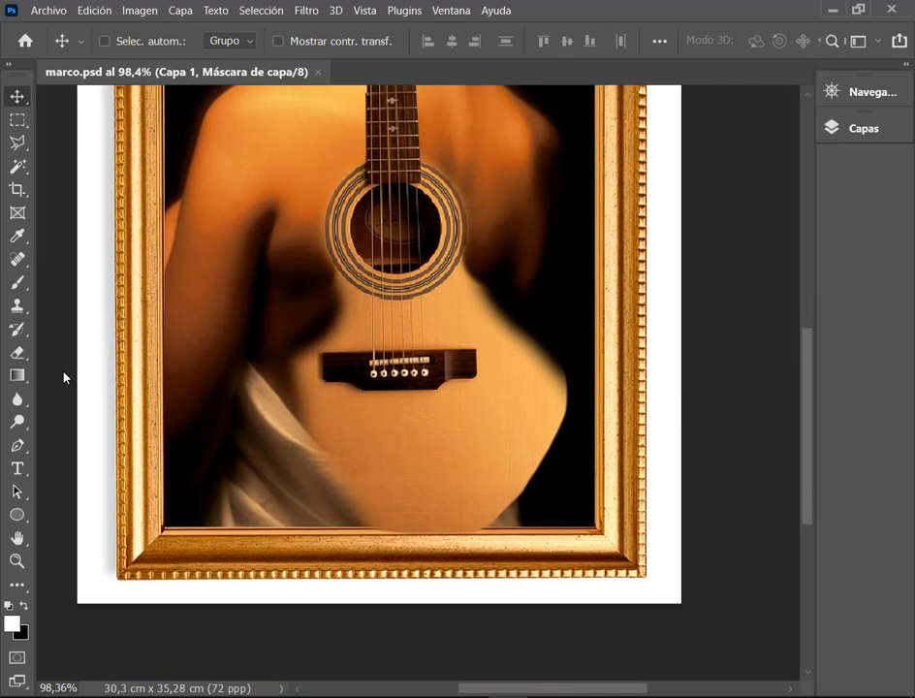
click(24, 353)
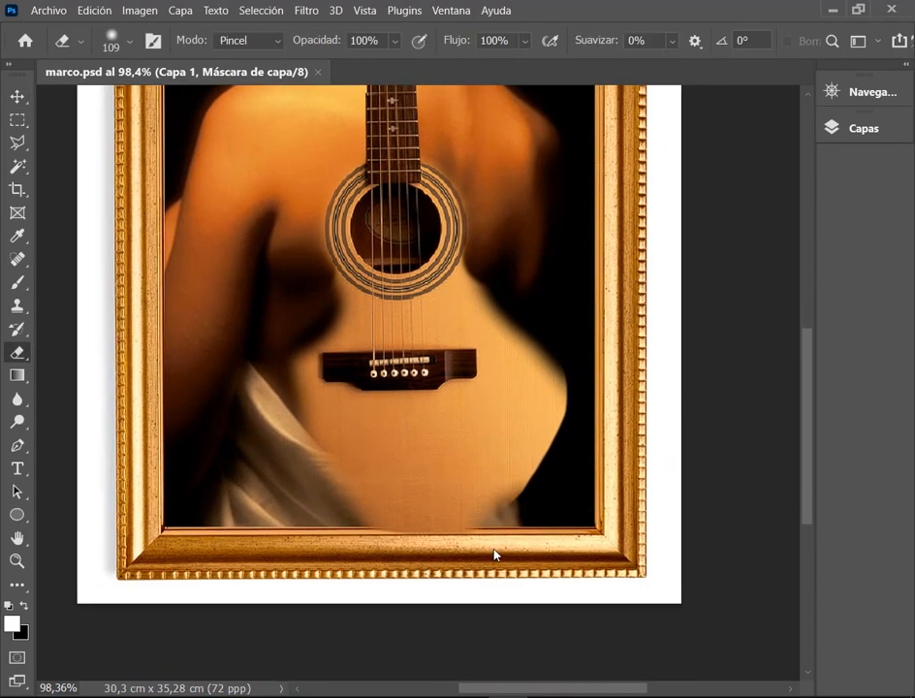
mouse_move(376, 575)
mouse_down()
mouse_move(505, 537)
mouse_move(558, 505)
mouse_move(606, 388)
mouse_move(605, 355)
mouse_up()
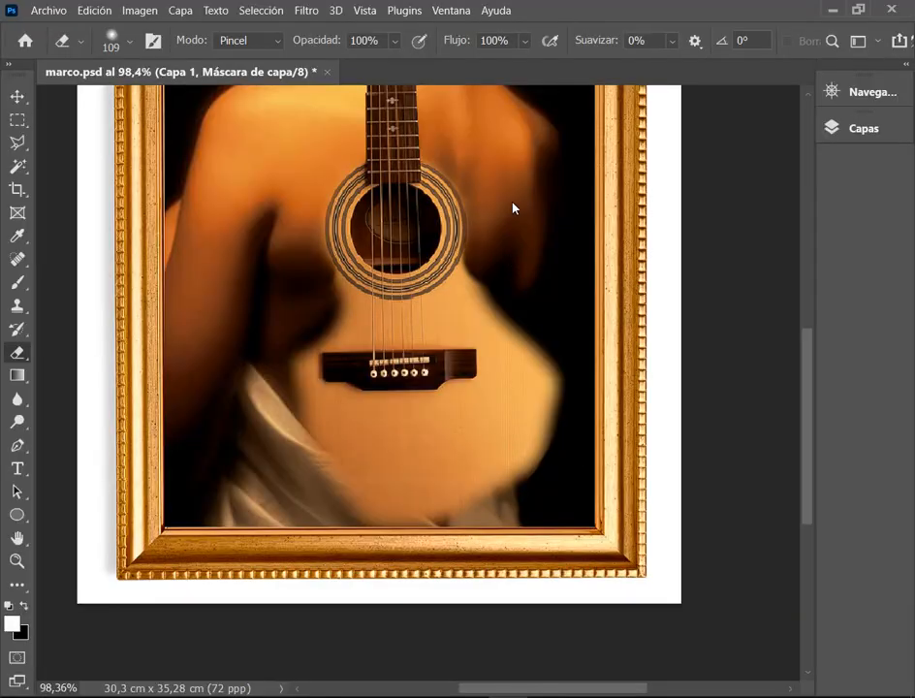
drag(547, 281, 540, 296)
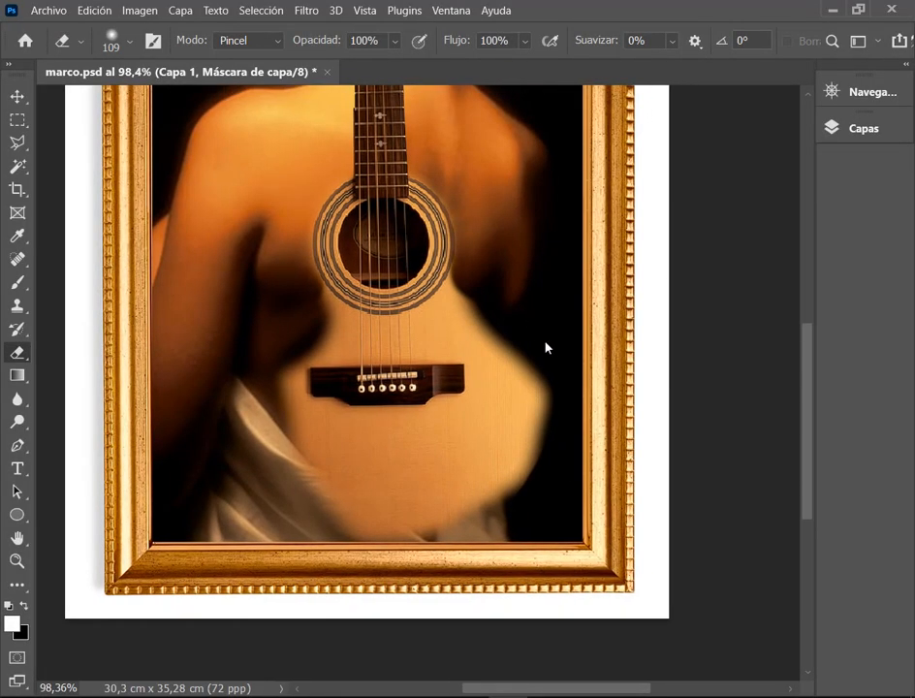
mouse_move(545, 346)
mouse_down()
mouse_move(537, 392)
mouse_move(548, 470)
mouse_move(539, 400)
mouse_move(551, 351)
mouse_move(535, 541)
mouse_up()
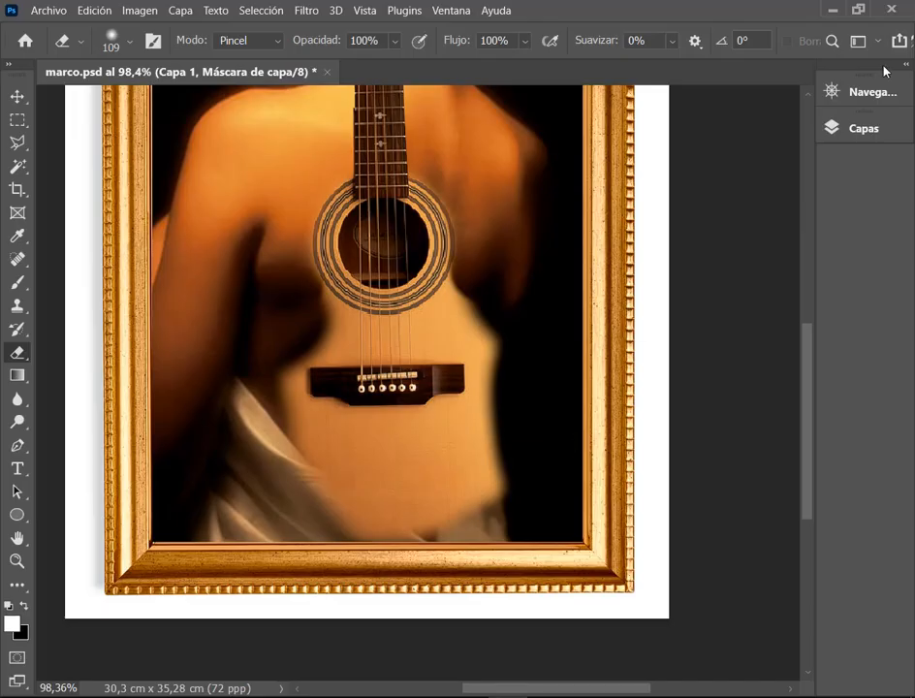
Step: Hide and show Capa 1 to compare the masked guitar with the woman's silhouette underneath
click(906, 65)
click(641, 367)
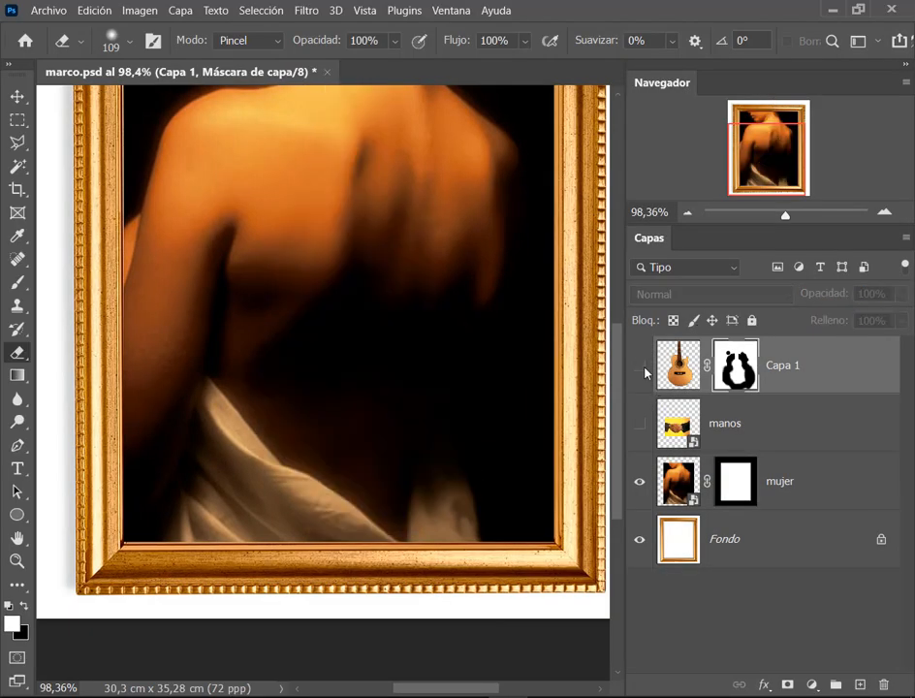
click(642, 369)
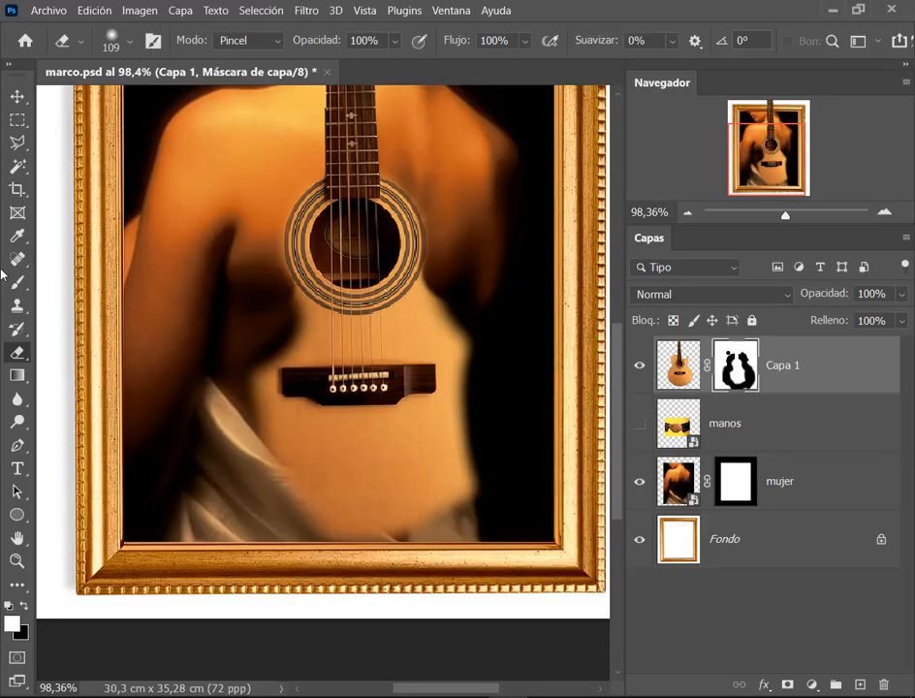
Step: Paint the guitar's right side back on the mask with a 72 px Brush and soften its waist with the 109 px Eraser
key(b)
mouse_move(464, 335)
mouse_down()
mouse_move(476, 368)
mouse_move(483, 312)
mouse_move(476, 442)
mouse_up()
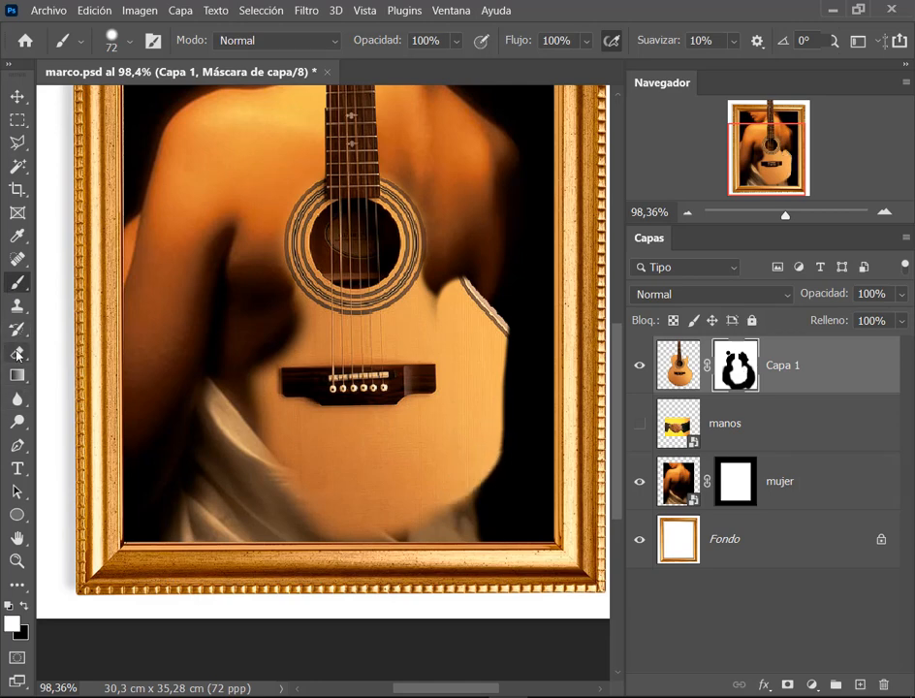
key(e)
mouse_move(524, 315)
mouse_down()
mouse_move(501, 333)
mouse_move(505, 295)
mouse_up()
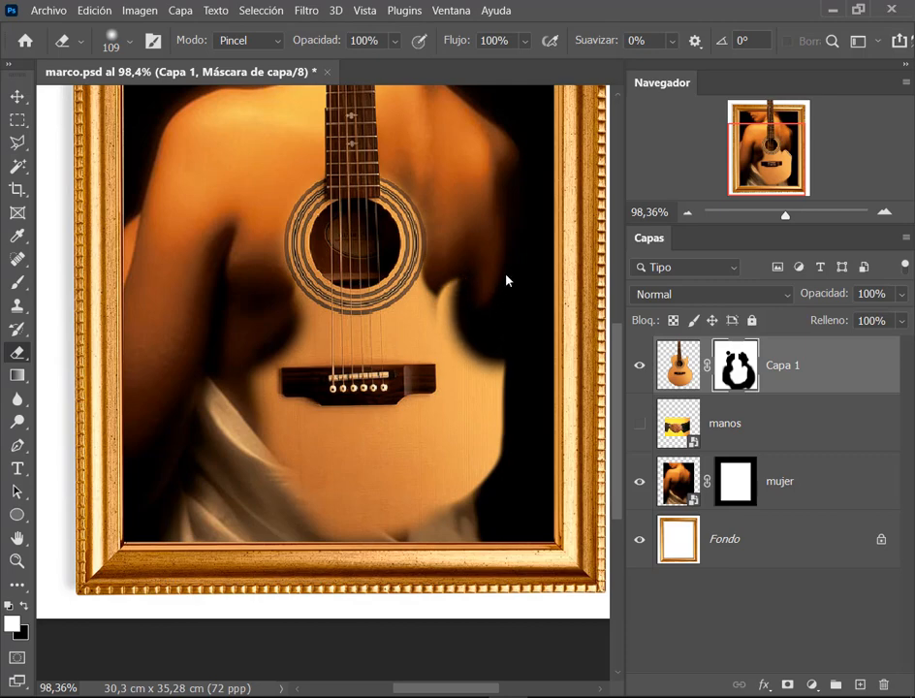
Step: Repaint the right waist on the mask with a softer 72 px Brush and re-erase its edge into a smoother curve
scroll(506, 320, up, 2)
scroll(511, 318, up, 1)
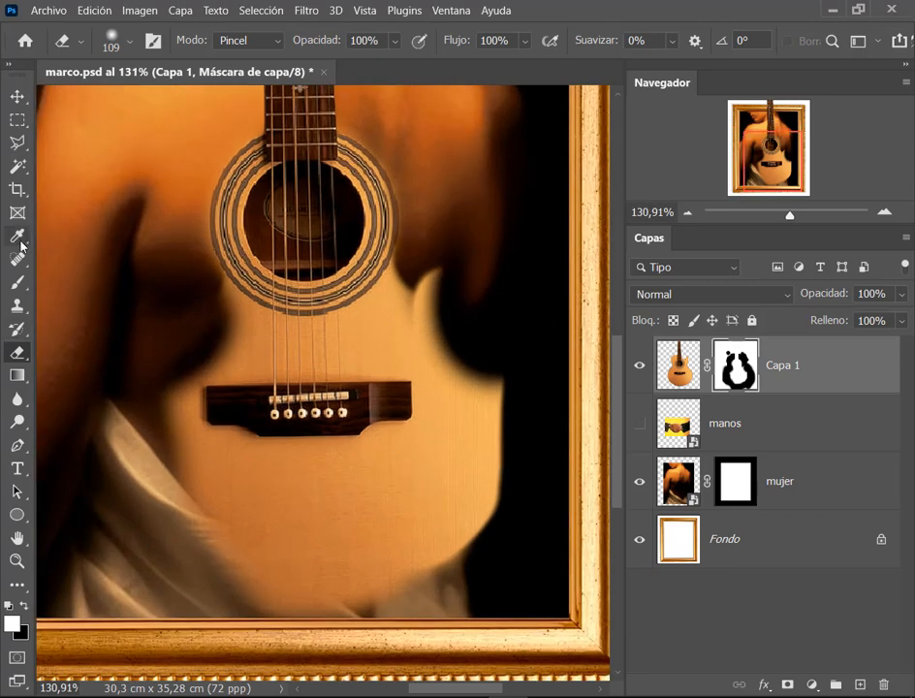
click(17, 282)
click(426, 315)
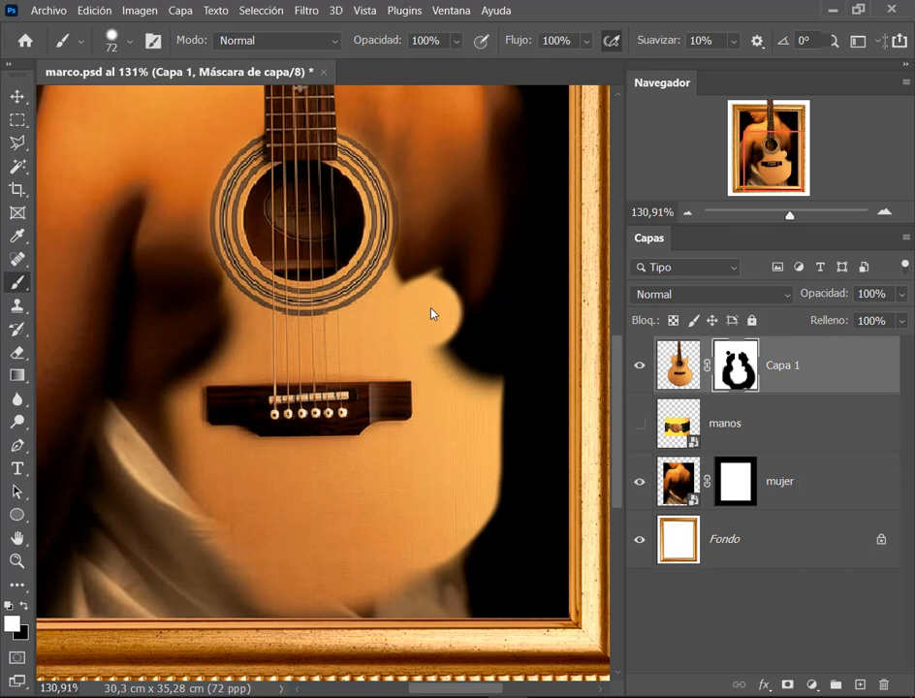
right_click(457, 313)
drag(679, 395, 564, 395)
mouse_move(422, 310)
mouse_down()
mouse_move(427, 301)
mouse_move(441, 321)
mouse_move(461, 319)
mouse_move(465, 346)
mouse_up()
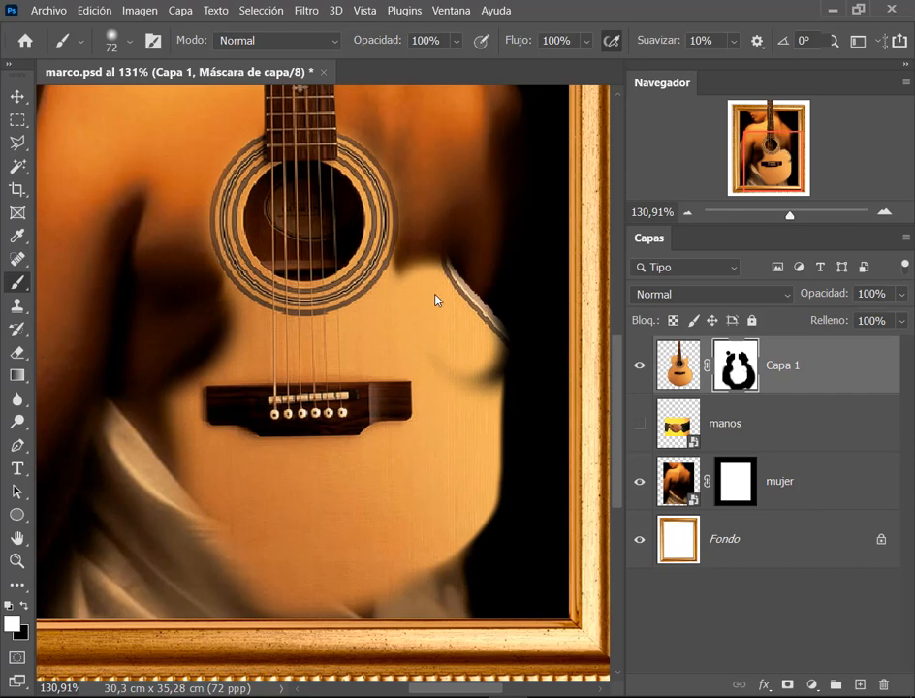
click(18, 352)
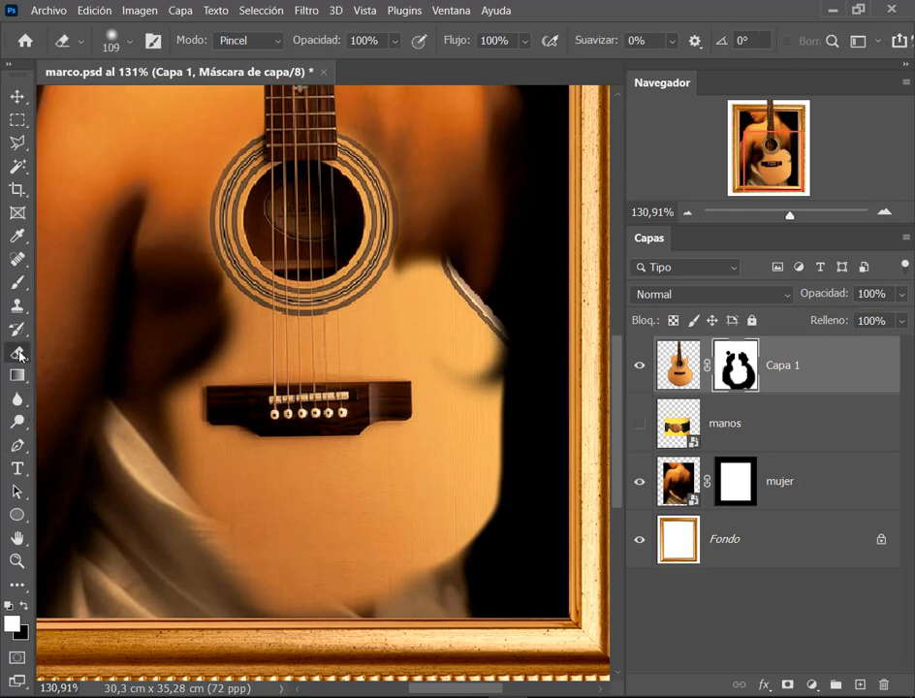
mouse_move(462, 226)
mouse_down()
mouse_move(502, 292)
mouse_move(522, 351)
mouse_move(478, 327)
mouse_move(478, 339)
mouse_move(496, 329)
mouse_move(510, 376)
mouse_move(512, 328)
mouse_up()
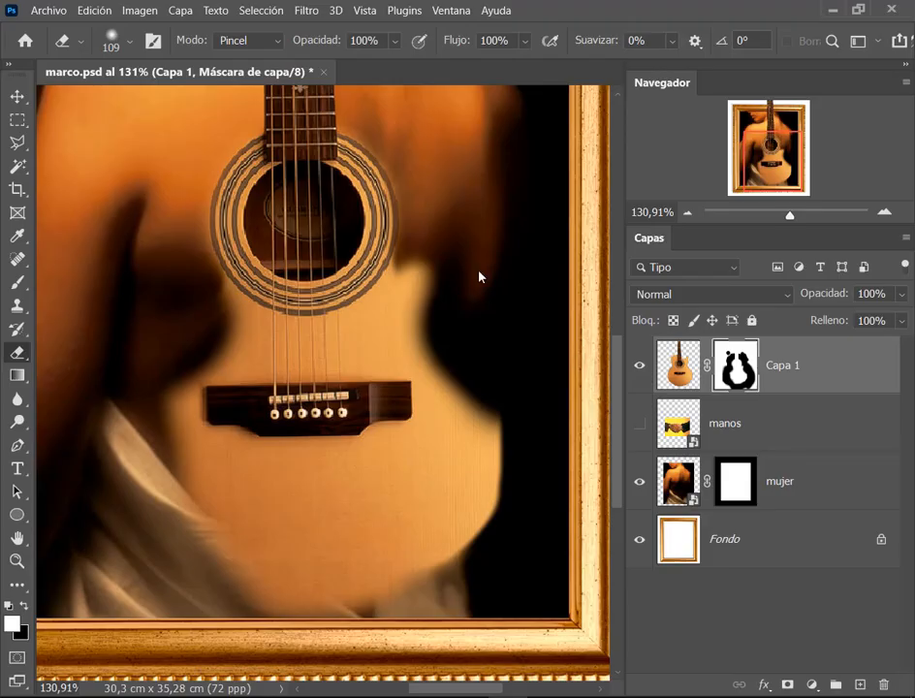
Step: Paint the guitar's upper right side beside the sound hole back on the Capa 1 mask with the 72 px Brush
scroll(495, 224, up, 2)
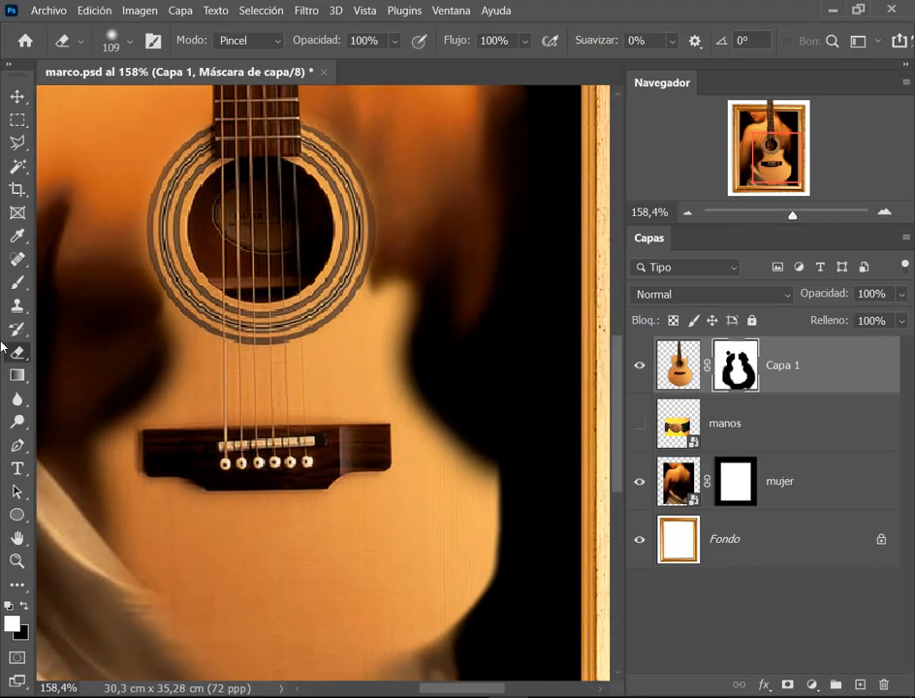
click(17, 282)
mouse_move(405, 326)
mouse_down()
mouse_move(394, 321)
mouse_move(428, 254)
mouse_up()
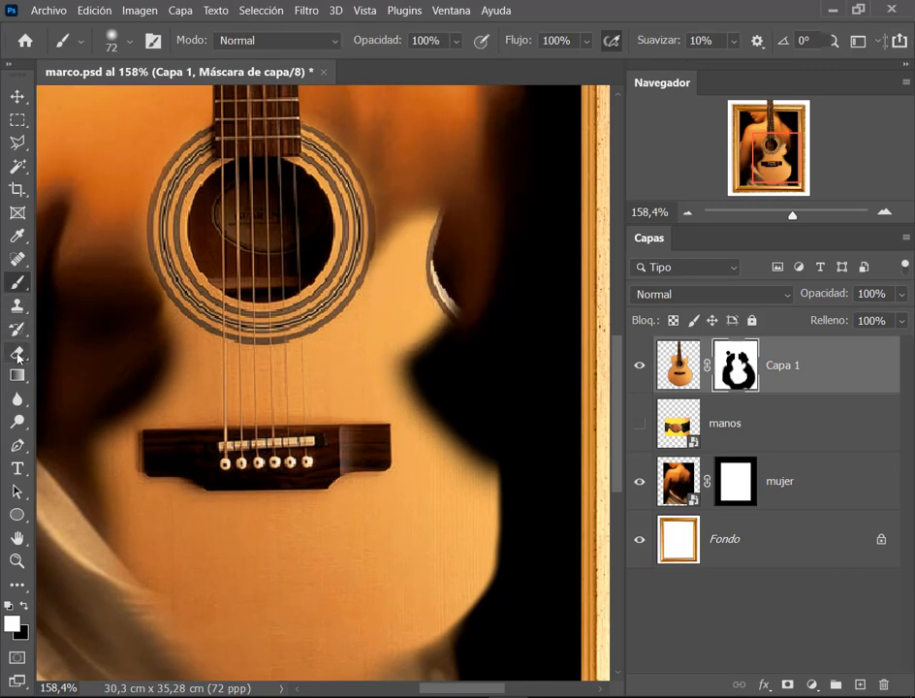
Step: Try erasing the guitar's right side on the mask in one long curve with the 109 px Eraser, and undo it
click(18, 351)
mouse_move(513, 214)
mouse_down()
mouse_move(477, 271)
mouse_move(492, 383)
mouse_move(492, 301)
mouse_move(468, 357)
mouse_move(483, 359)
mouse_move(502, 330)
mouse_move(484, 374)
mouse_move(522, 472)
mouse_move(529, 518)
mouse_move(491, 390)
mouse_move(463, 374)
mouse_move(472, 341)
mouse_move(511, 355)
mouse_up()
scroll(503, 329, down, 3)
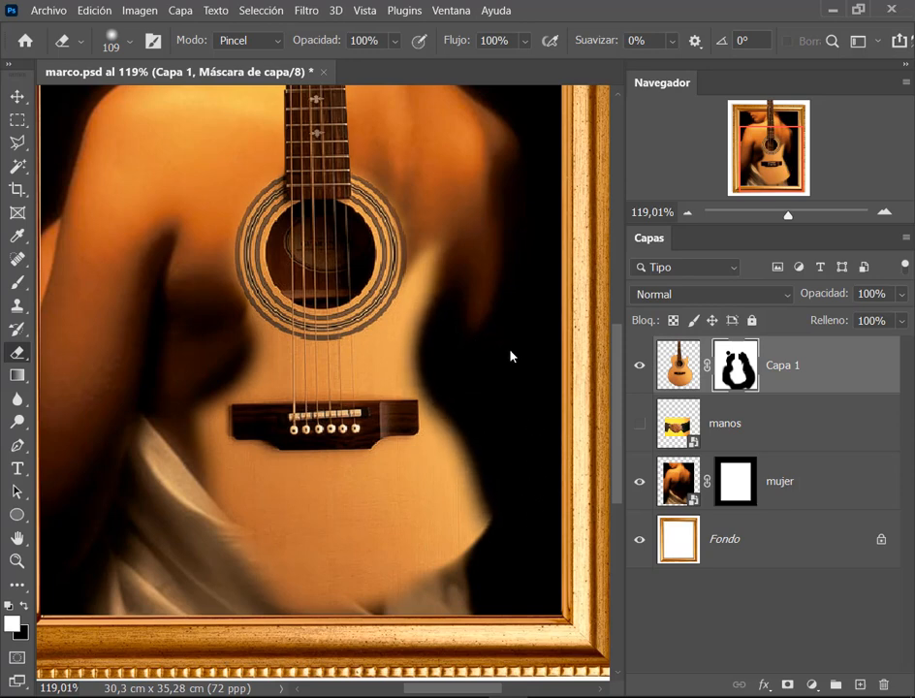
scroll(541, 234, up, 3)
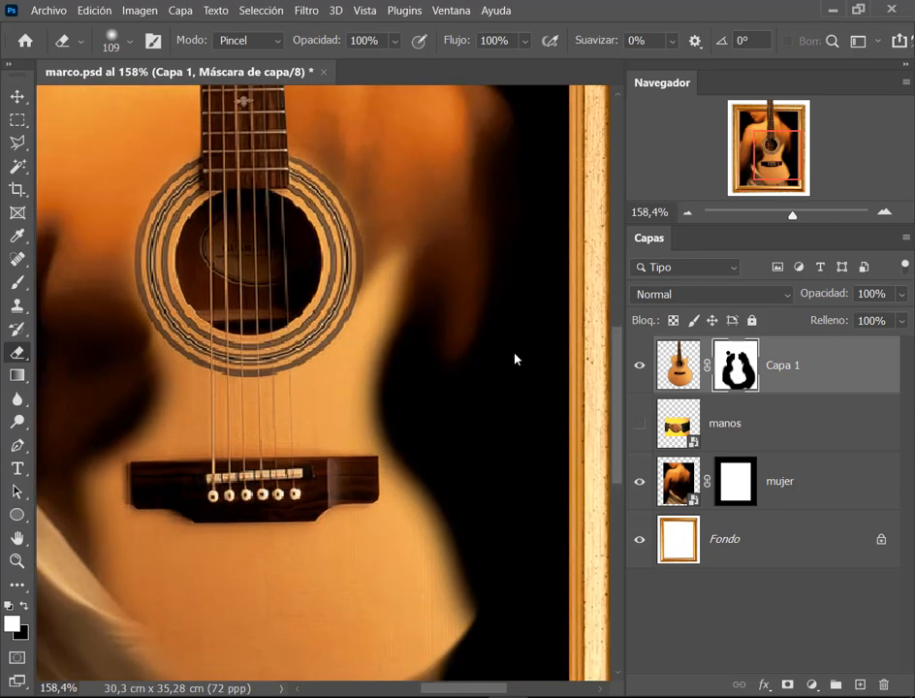
drag(443, 432, 448, 450)
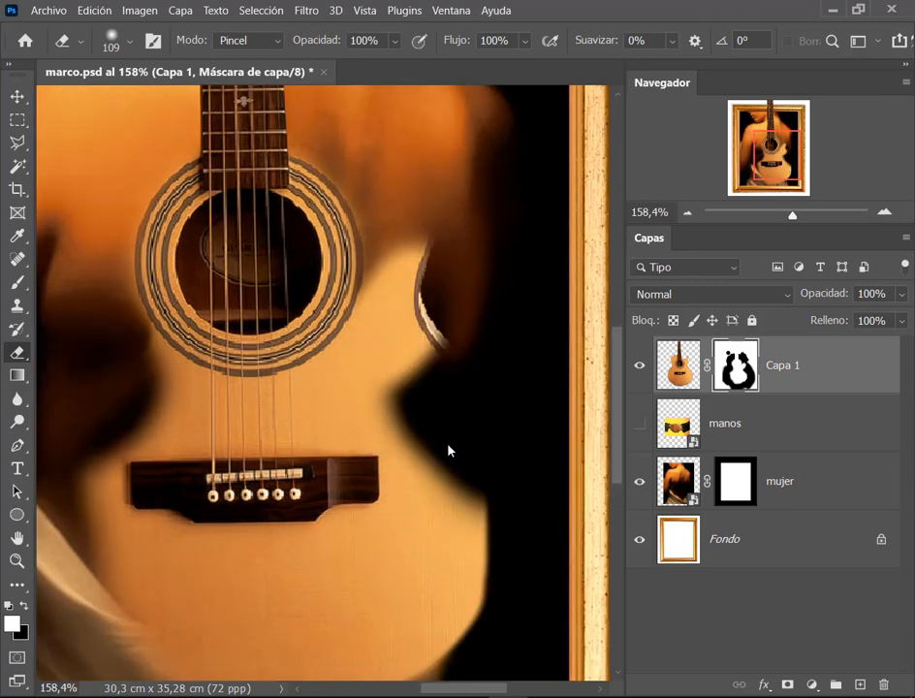
Step: Paint the guitar's right waist above the hip back on the mask with the 72 px Brush
click(17, 282)
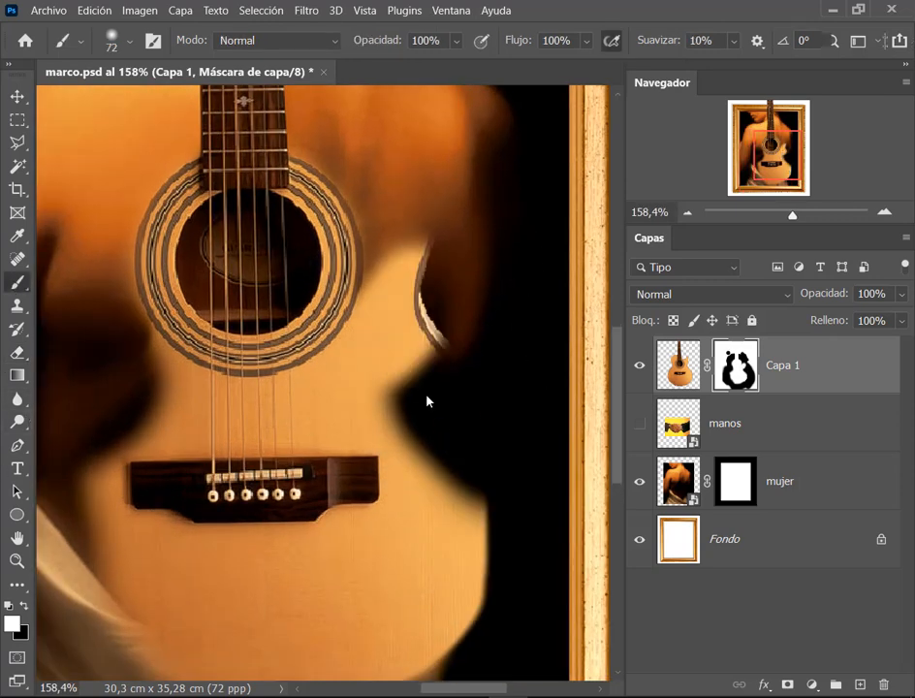
click(427, 398)
drag(427, 399, 404, 388)
drag(424, 433, 407, 434)
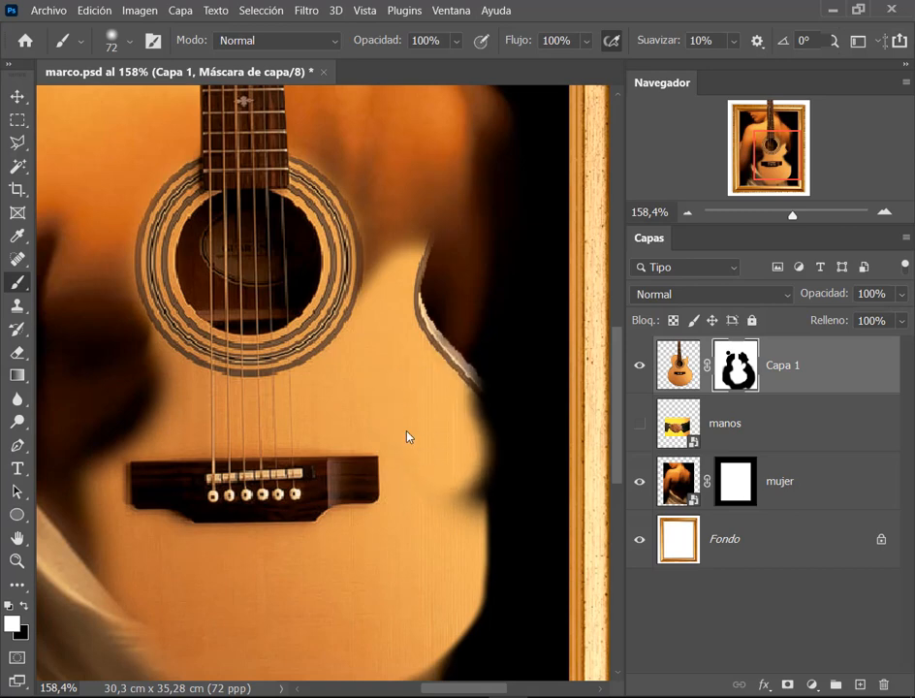
Step: Erase the right waist on the mask with the 109 px Eraser, shaping a gentler curve from the sound hole down to the hip
click(17, 352)
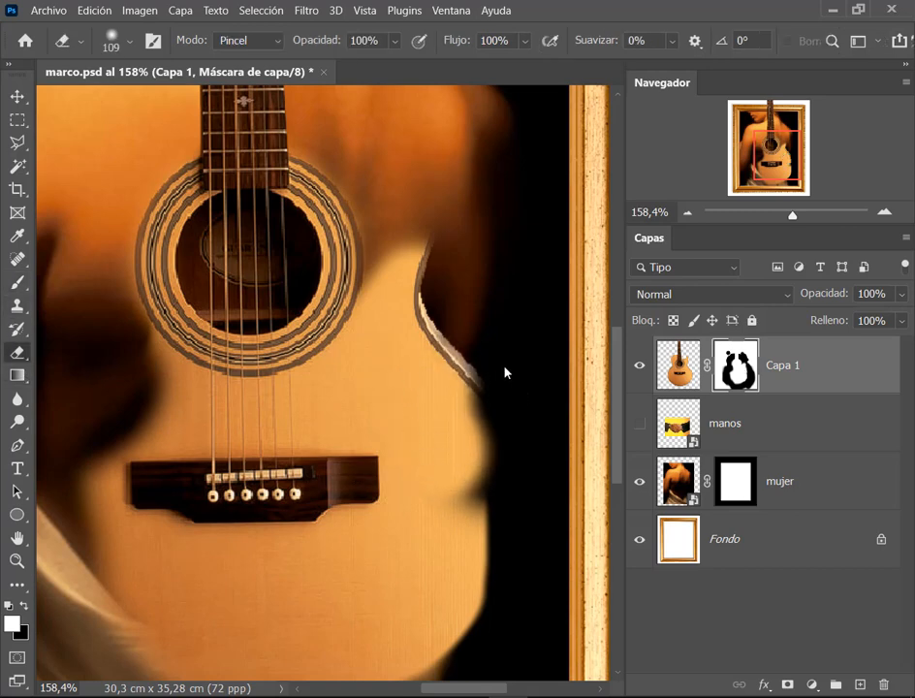
mouse_move(505, 372)
mouse_down()
mouse_move(492, 297)
mouse_move(489, 347)
mouse_move(484, 290)
mouse_move(475, 325)
mouse_move(488, 266)
mouse_move(480, 311)
mouse_move(483, 292)
mouse_move(471, 309)
mouse_move(478, 272)
mouse_move(484, 393)
mouse_move(468, 376)
mouse_move(459, 391)
mouse_move(475, 421)
mouse_move(480, 347)
mouse_up()
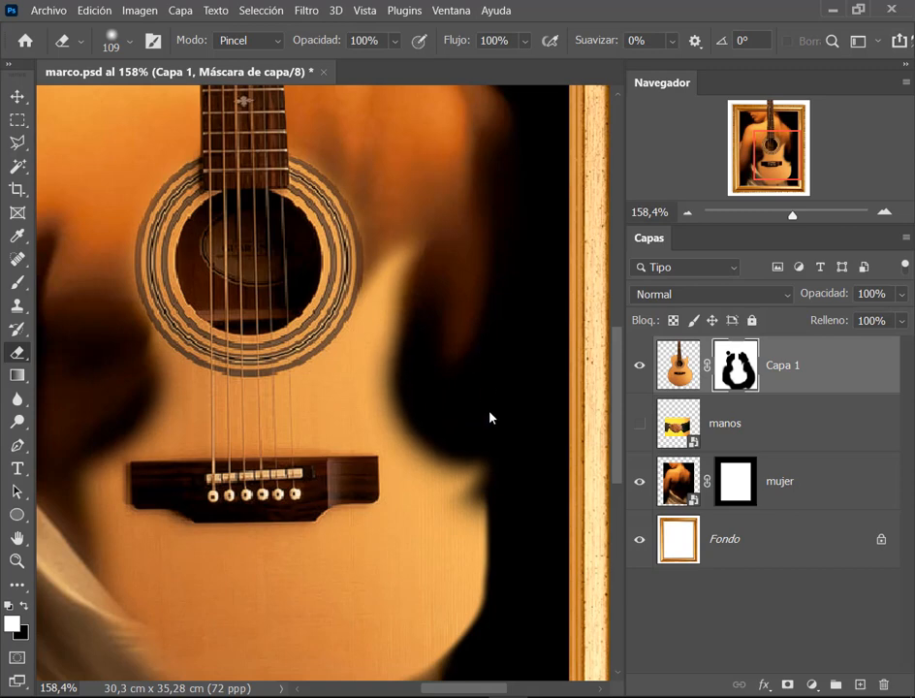
mouse_move(489, 417)
mouse_down()
mouse_move(514, 504)
mouse_move(478, 395)
mouse_move(512, 527)
mouse_move(519, 485)
mouse_up()
scroll(531, 365, down, 3)
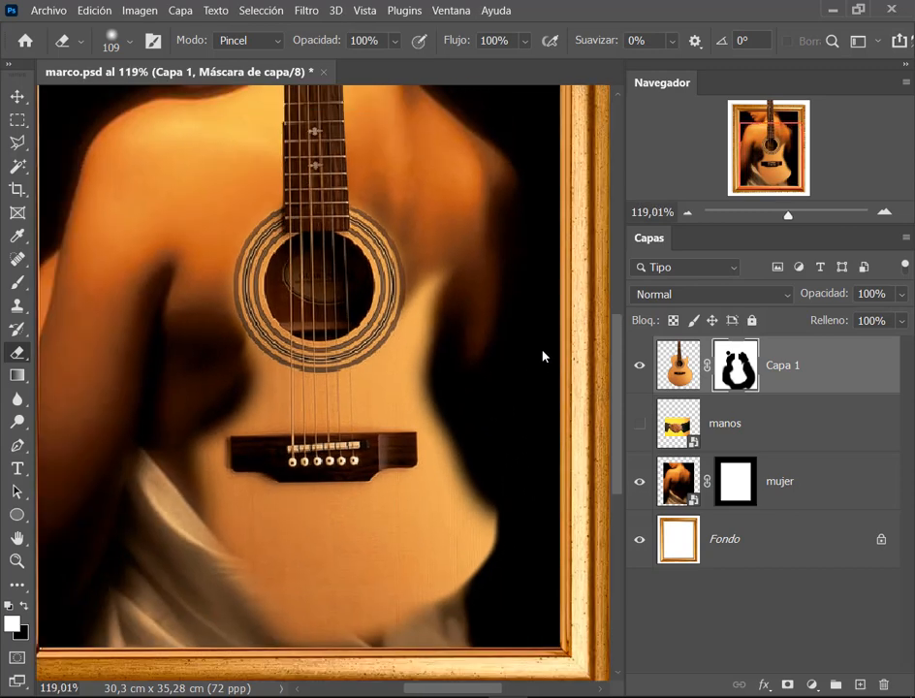
scroll(543, 355, up, 3)
Step: Reduce the Eraser's hardness, set its opacity to 29%, and fade the guitar's pointed tip beside the sound hole
right_click(445, 228)
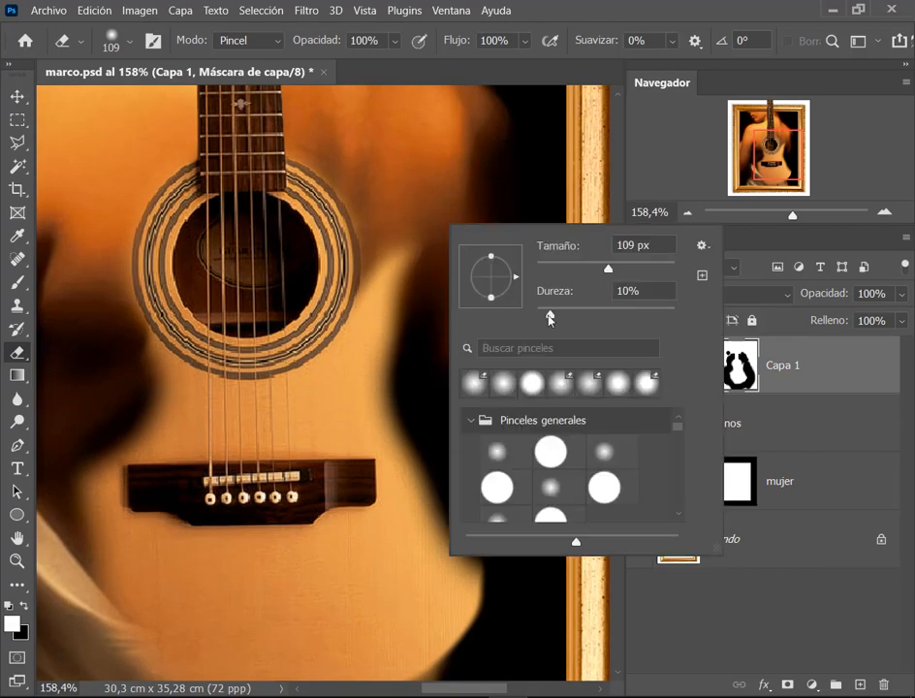
drag(549, 316, 545, 315)
click(471, 6)
click(325, 42)
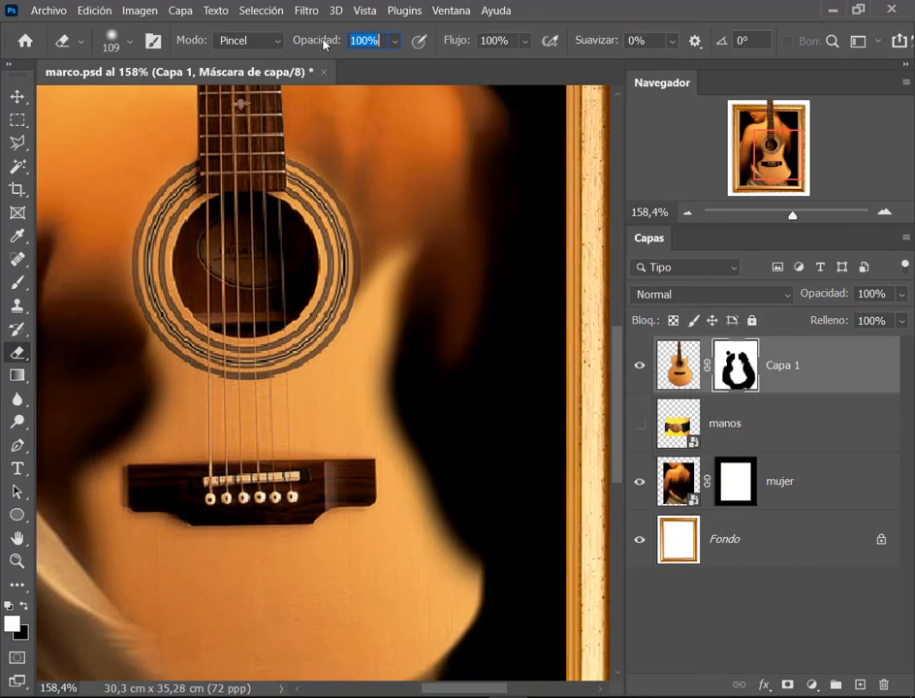
drag(325, 44, 259, 50)
mouse_move(455, 227)
mouse_down()
mouse_move(458, 298)
mouse_move(461, 225)
mouse_up()
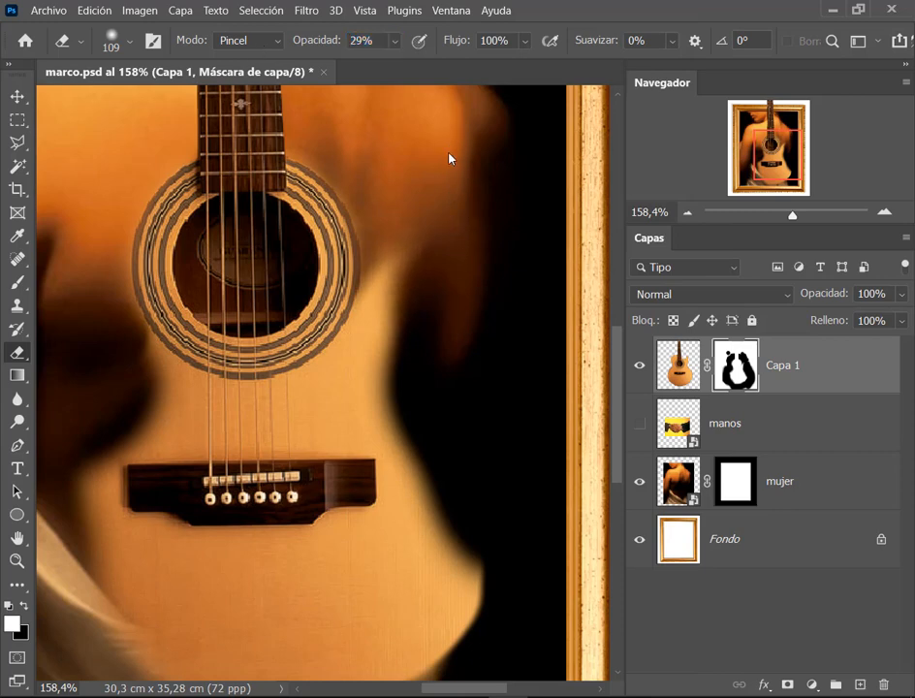
Step: Set the Eraser's opacity to 13% and feather the guitar's right edge from the sound hole down to the waist
mouse_move(324, 48)
mouse_down()
mouse_move(260, 31)
mouse_move(339, 39)
mouse_up()
mouse_move(437, 291)
mouse_down()
mouse_move(429, 359)
mouse_move(452, 203)
mouse_move(430, 256)
mouse_move(427, 353)
mouse_move(433, 278)
mouse_up()
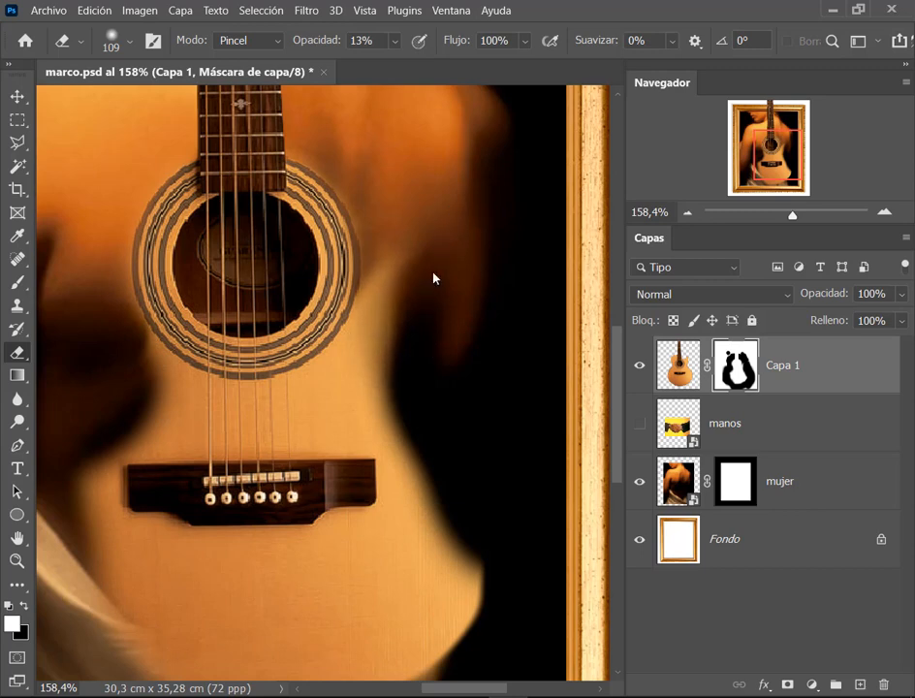
mouse_move(449, 206)
mouse_down()
mouse_move(421, 300)
mouse_move(420, 369)
mouse_up()
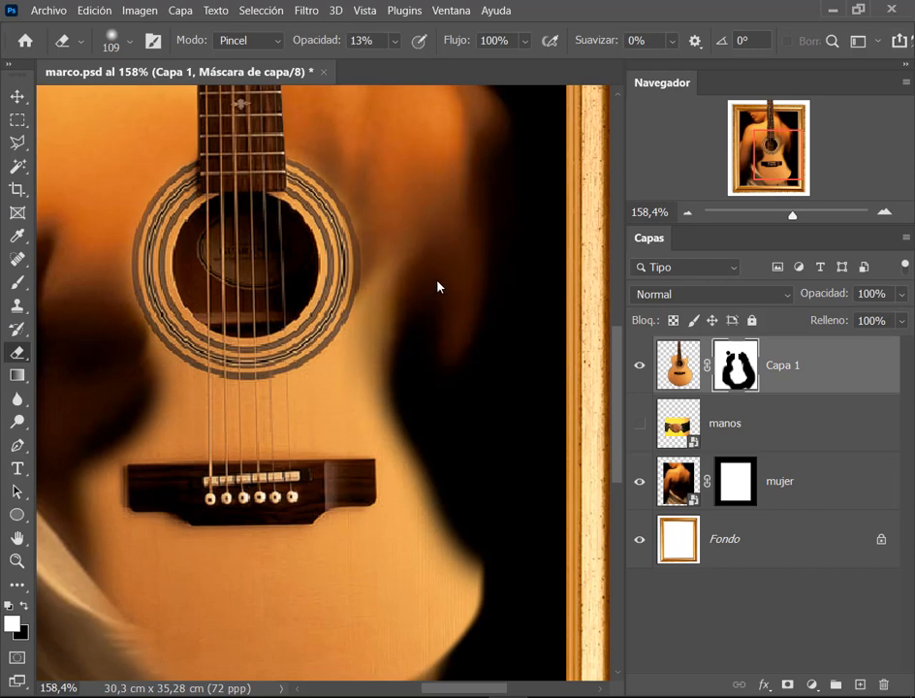
mouse_move(437, 287)
mouse_down()
mouse_move(415, 348)
mouse_move(449, 258)
mouse_move(425, 314)
mouse_move(439, 365)
mouse_up()
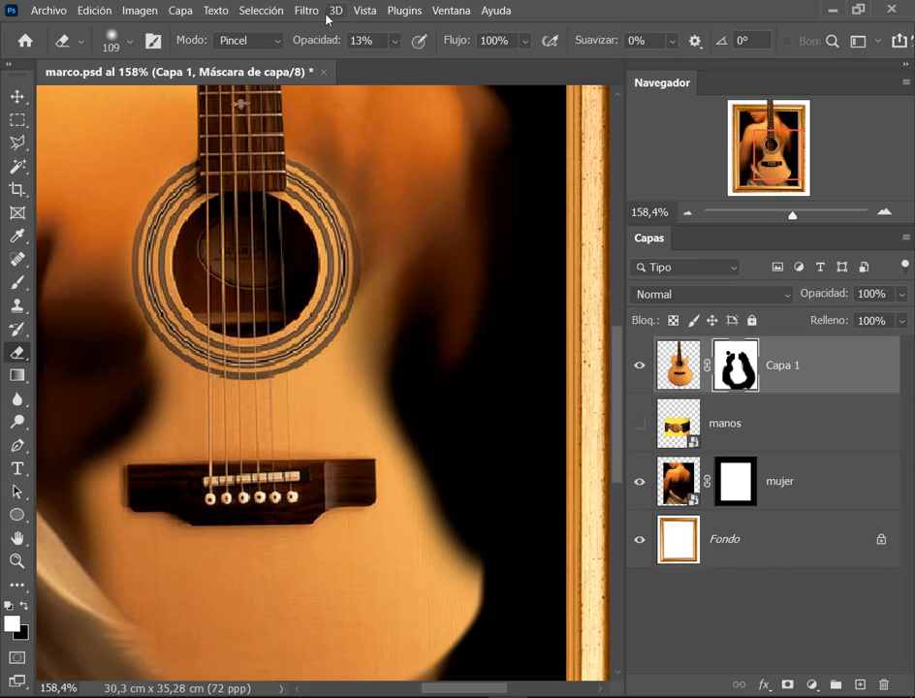
Step: Set the Eraser's opacity to 25%, compare with Capa 1 hidden, and soften the guitar's right waist and hip edge on the mask
drag(326, 41, 338, 40)
click(639, 365)
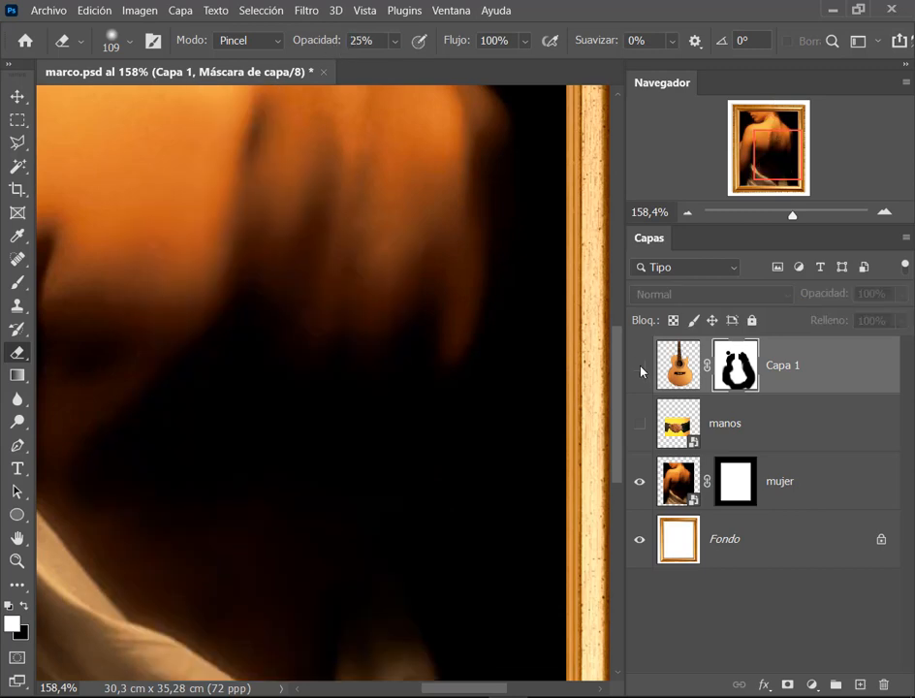
click(638, 366)
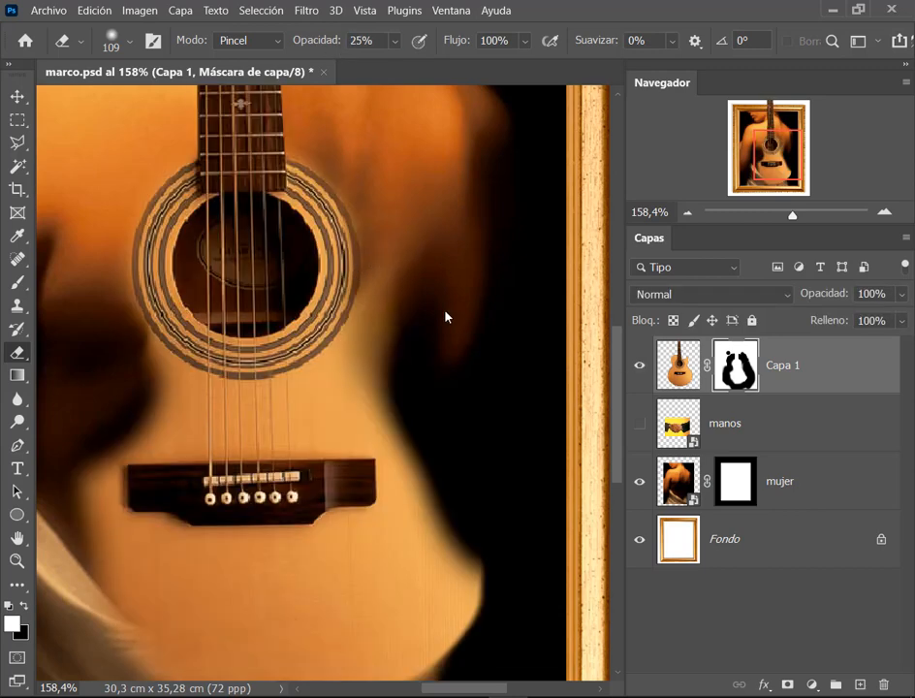
mouse_move(445, 316)
mouse_down()
mouse_move(435, 406)
mouse_move(452, 445)
mouse_up()
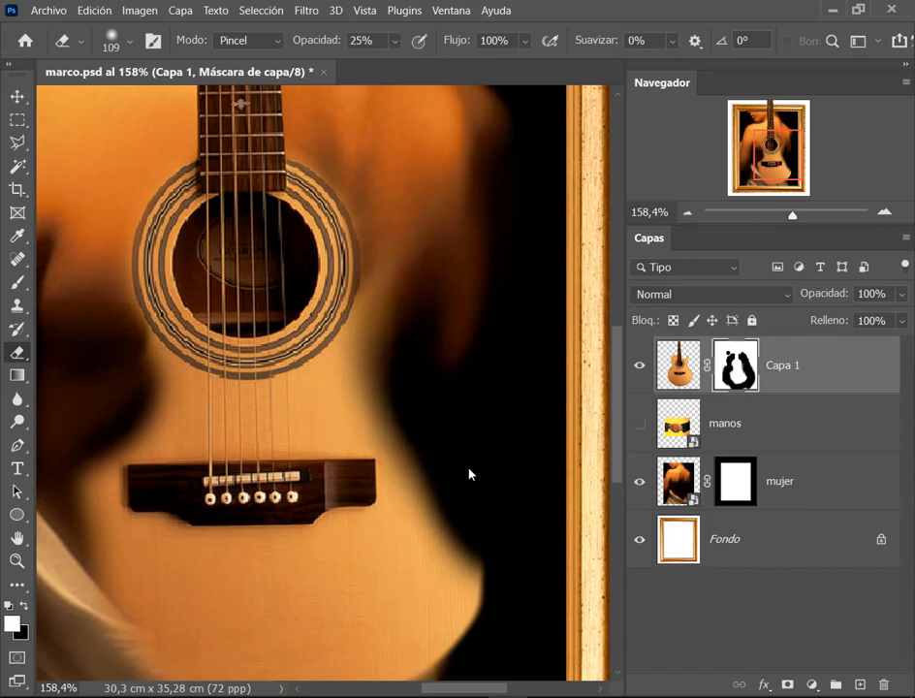
scroll(469, 396, down, 3)
scroll(441, 353, up, 3)
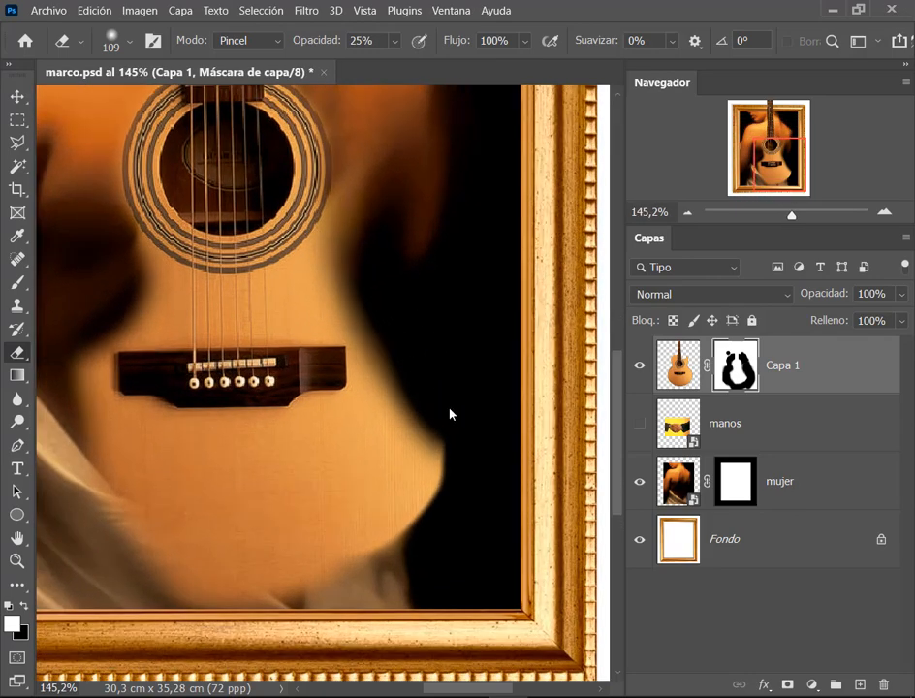
drag(450, 414, 449, 494)
Step: Set the Eraser's opacity to 100% and erase the right hip inward on the mask into a slimmer, rounder curve
drag(305, 42, 550, 77)
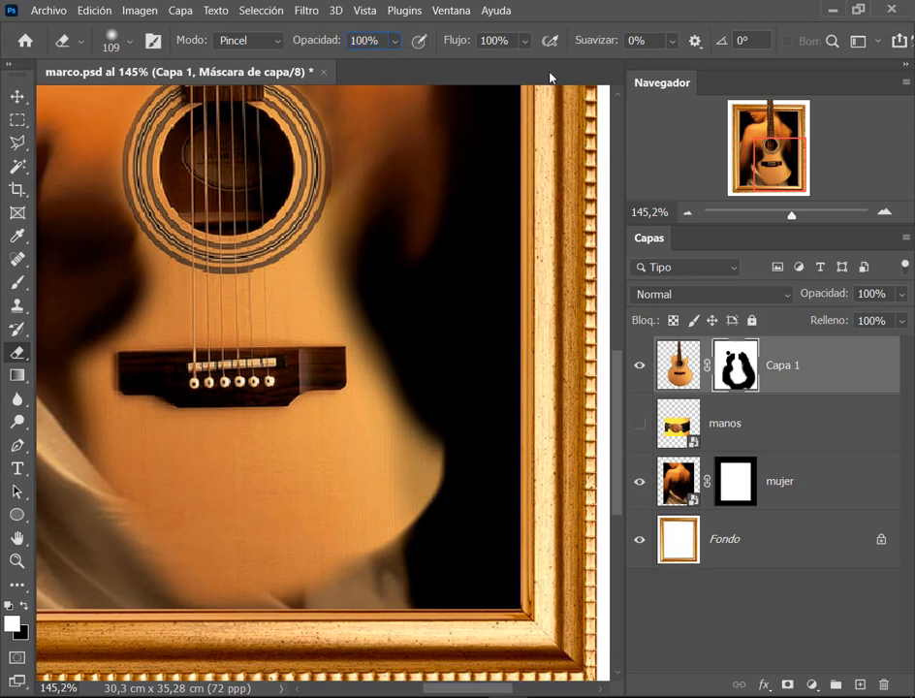
mouse_move(488, 408)
mouse_down()
mouse_move(485, 484)
mouse_move(481, 541)
mouse_move(490, 464)
mouse_move(467, 557)
mouse_up()
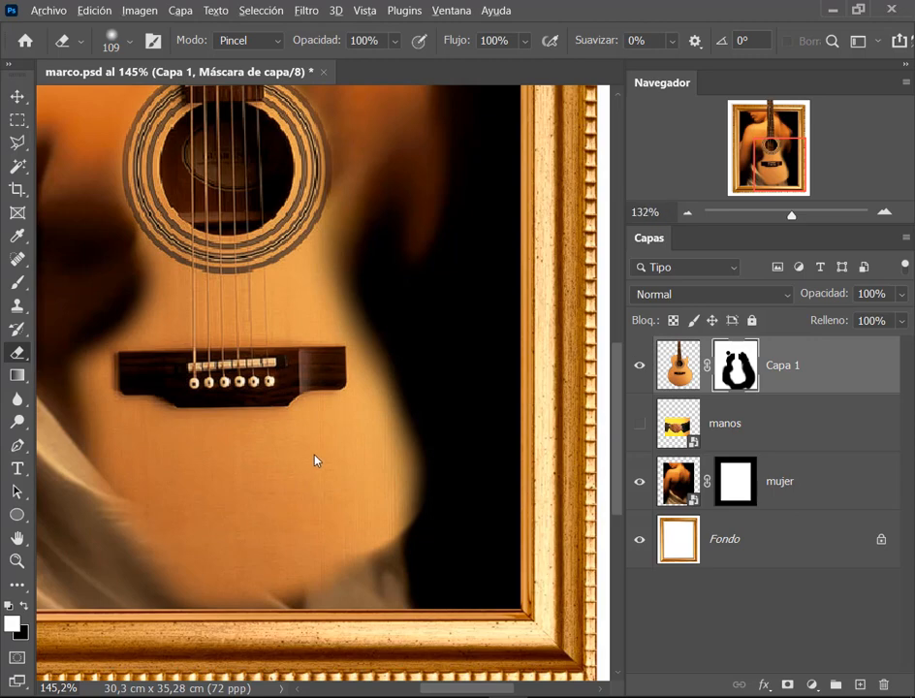
scroll(317, 459, down, 1)
key(v)
scroll(264, 291, down, 3)
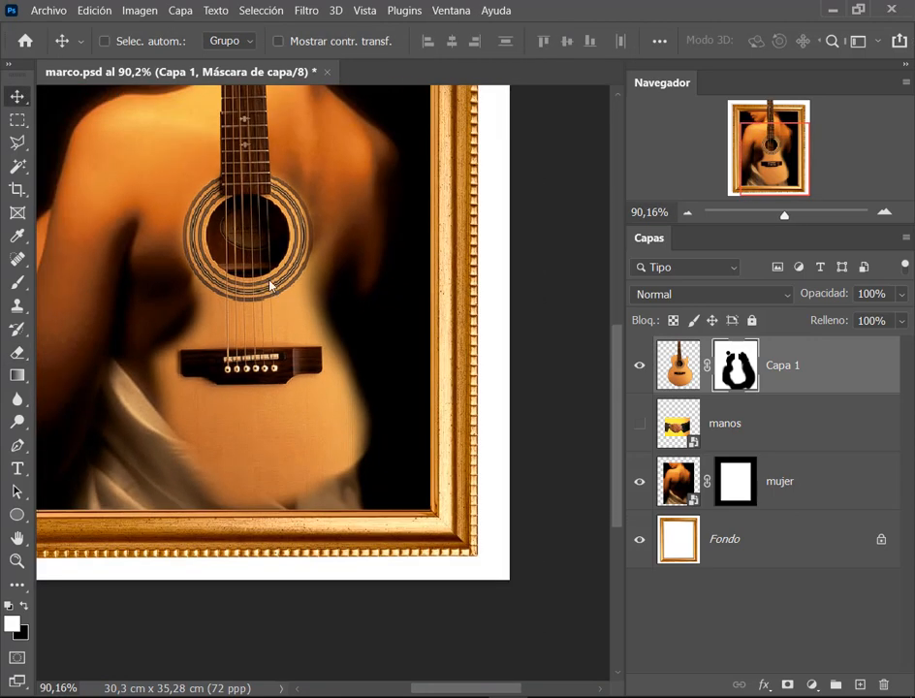
scroll(196, 177, up, 2)
Step: Select Capa 1's image instead of its mask and check the guitar's colours in the Collage.jpg reference
click(139, 11)
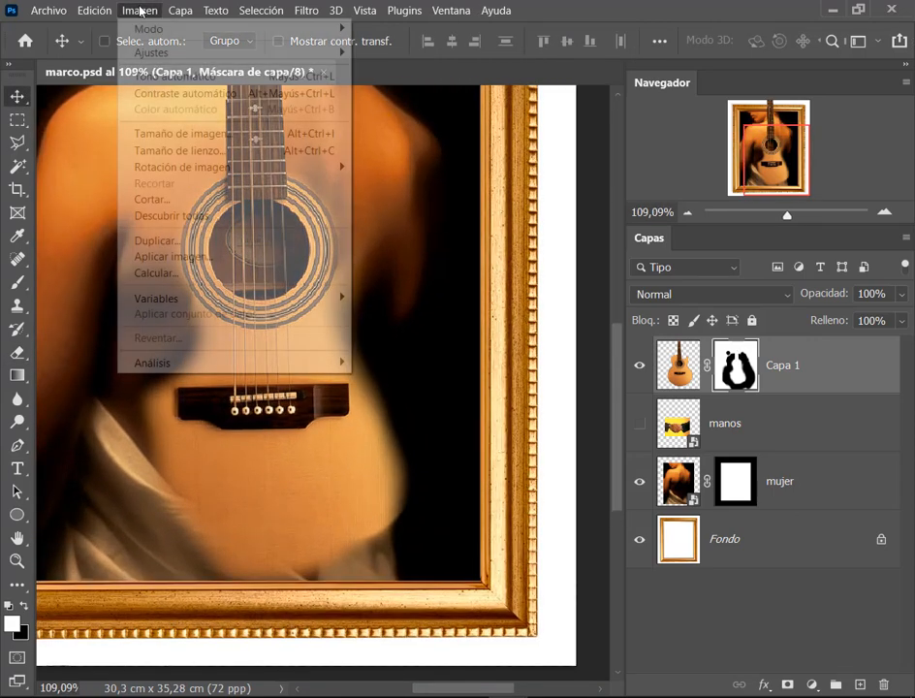
mouse_move(163, 51)
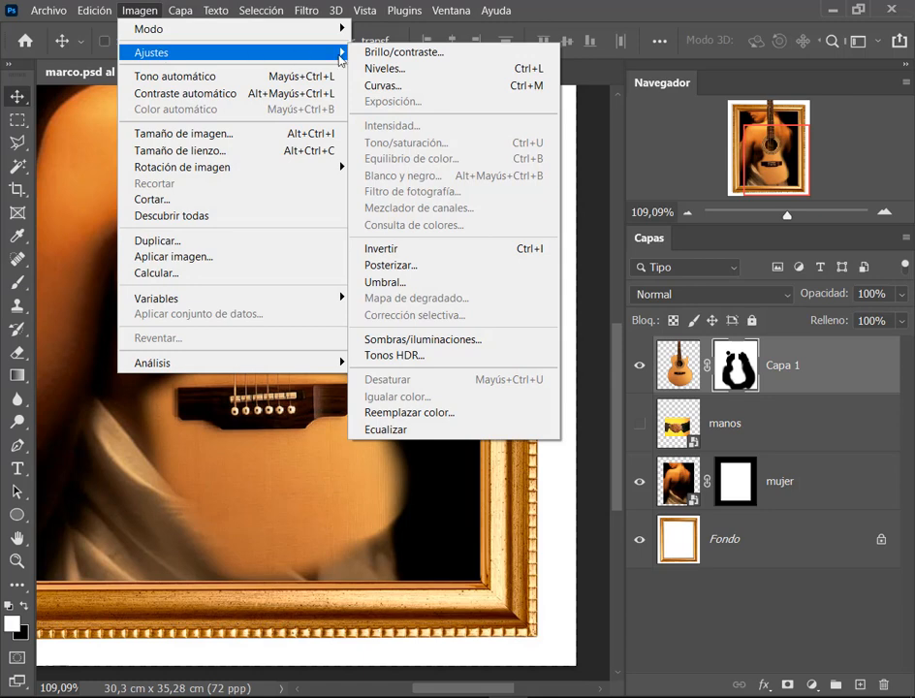
click(680, 367)
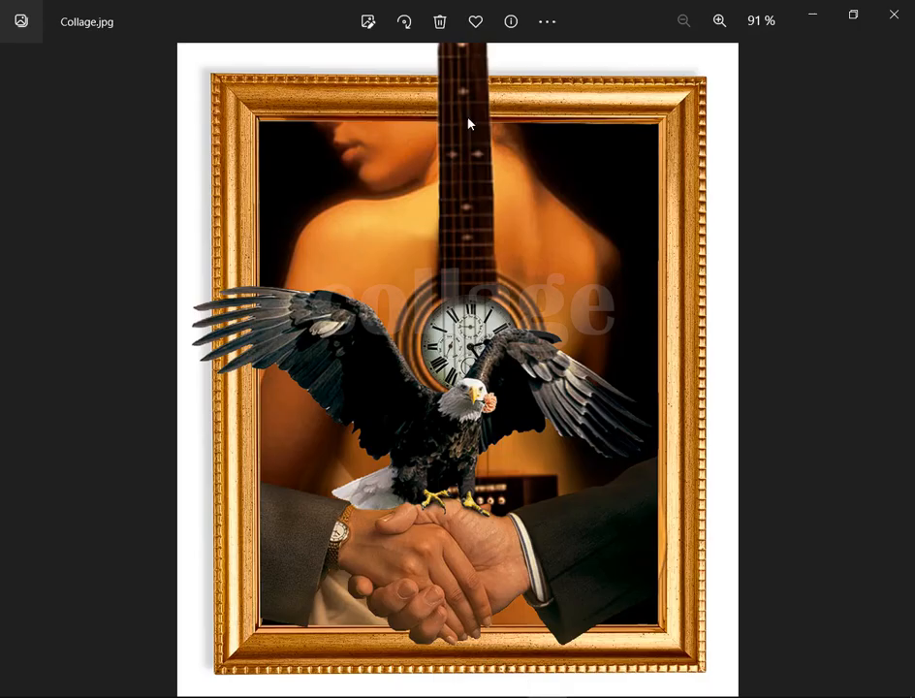
click(810, 12)
drag(782, 153, 766, 138)
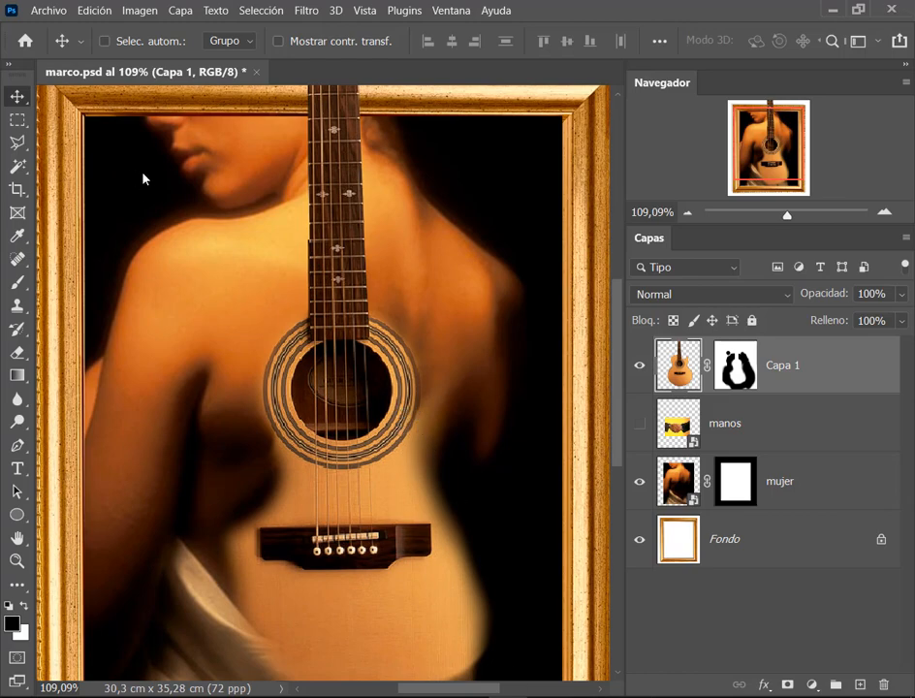
click(139, 11)
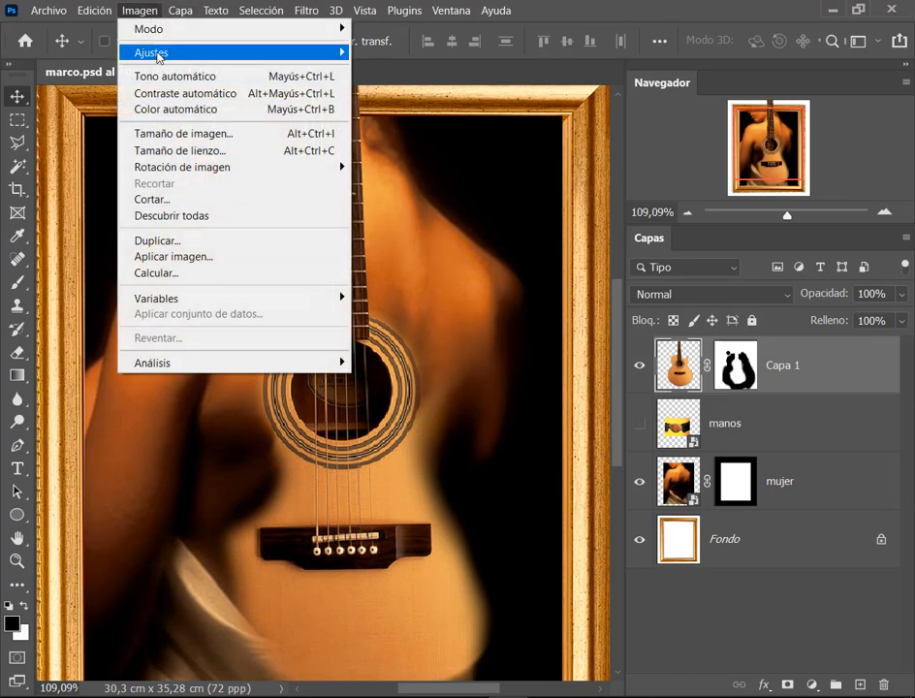
mouse_move(159, 56)
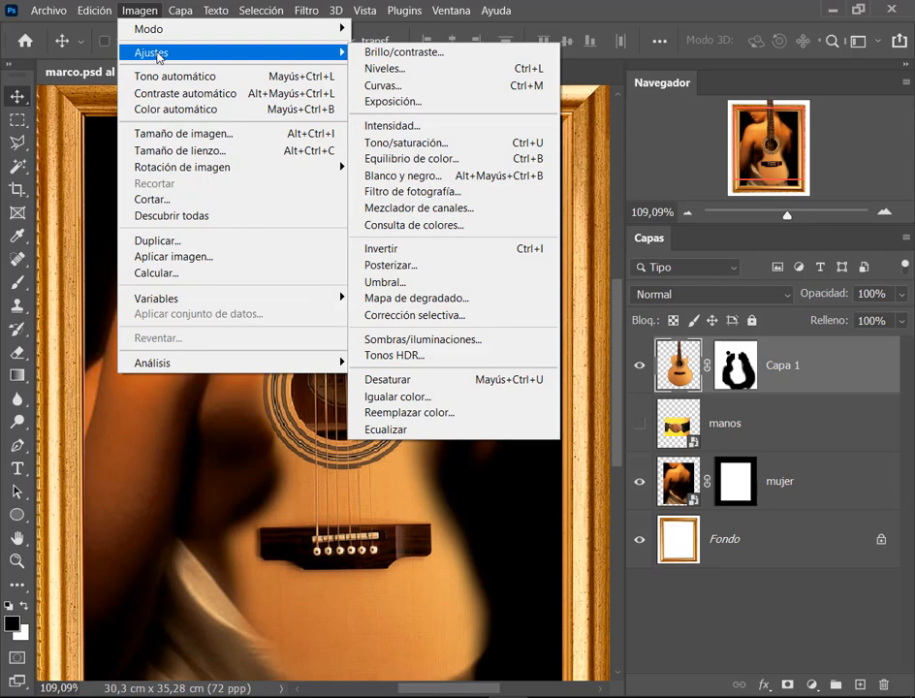
click(461, 143)
drag(438, 109, 654, 30)
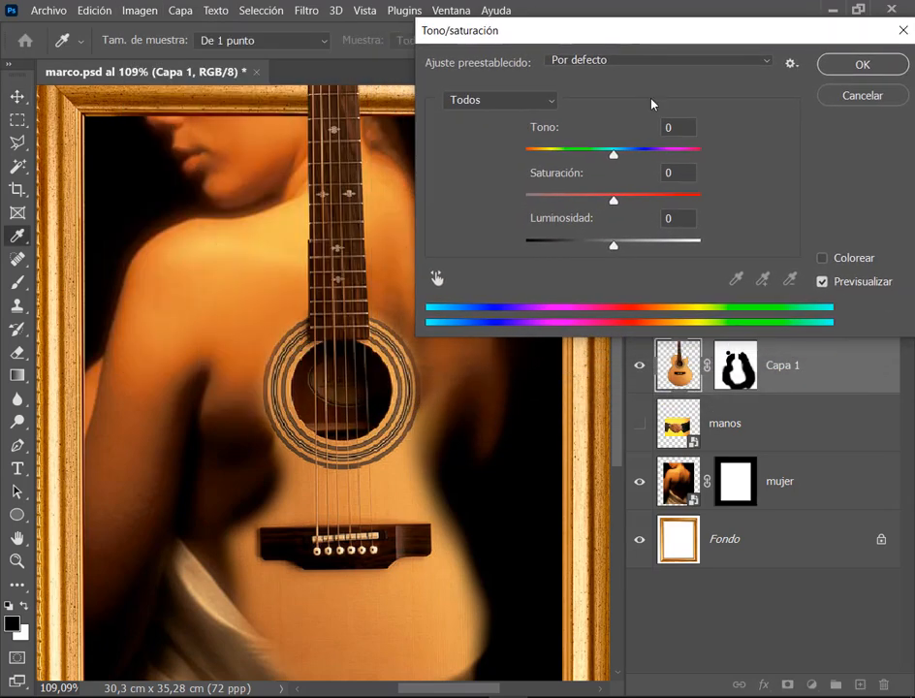
mouse_move(614, 247)
mouse_down()
mouse_move(593, 248)
mouse_move(612, 250)
mouse_up()
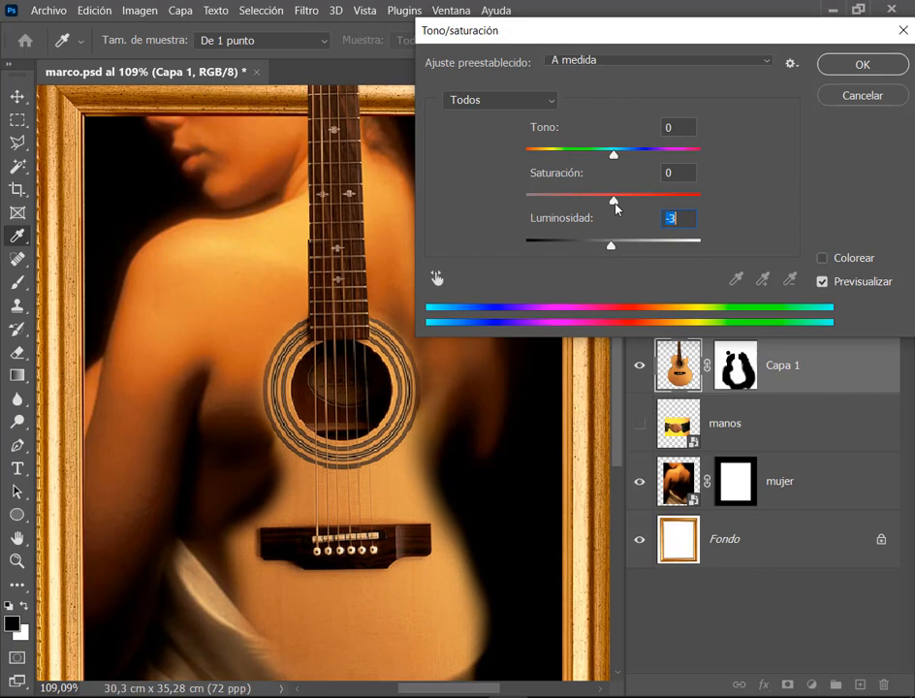
click(844, 95)
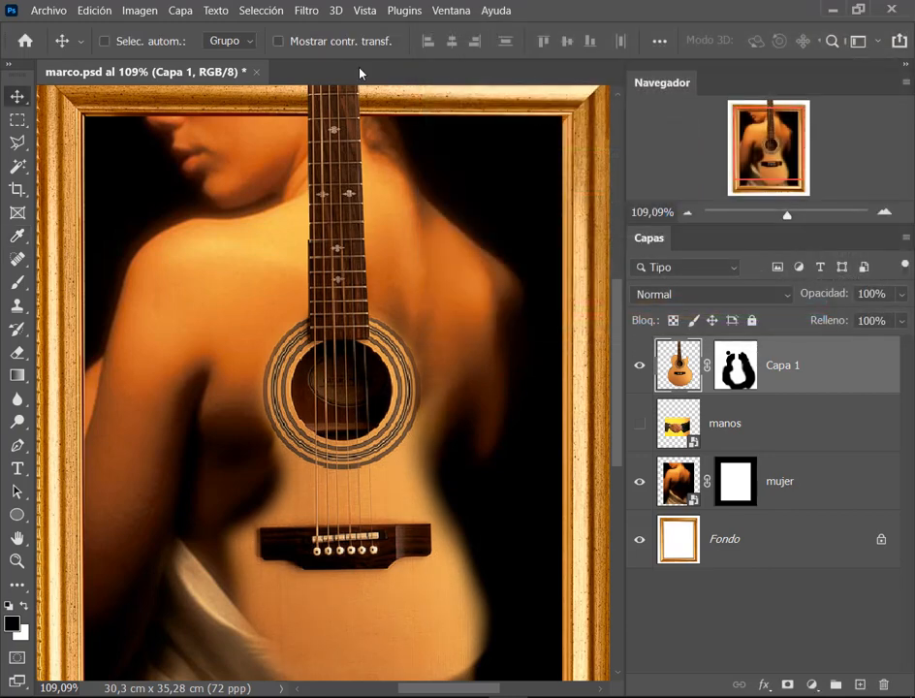
Step: Try darkening the guitar on Capa 1 with Levels at a midtone input of 0.66, and cancel the adjustment
click(174, 10)
mouse_move(139, 11)
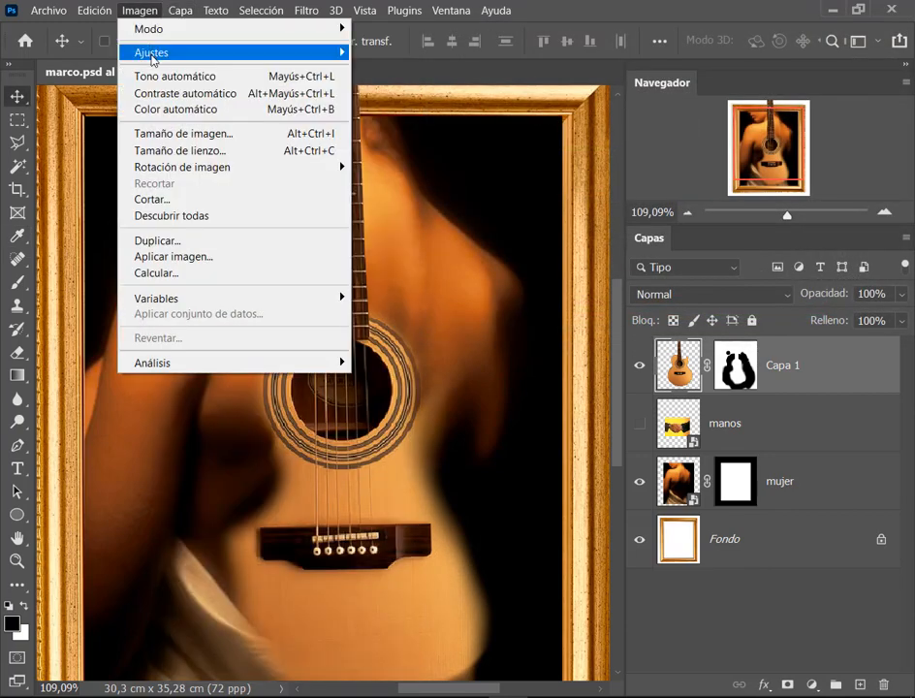
mouse_move(153, 59)
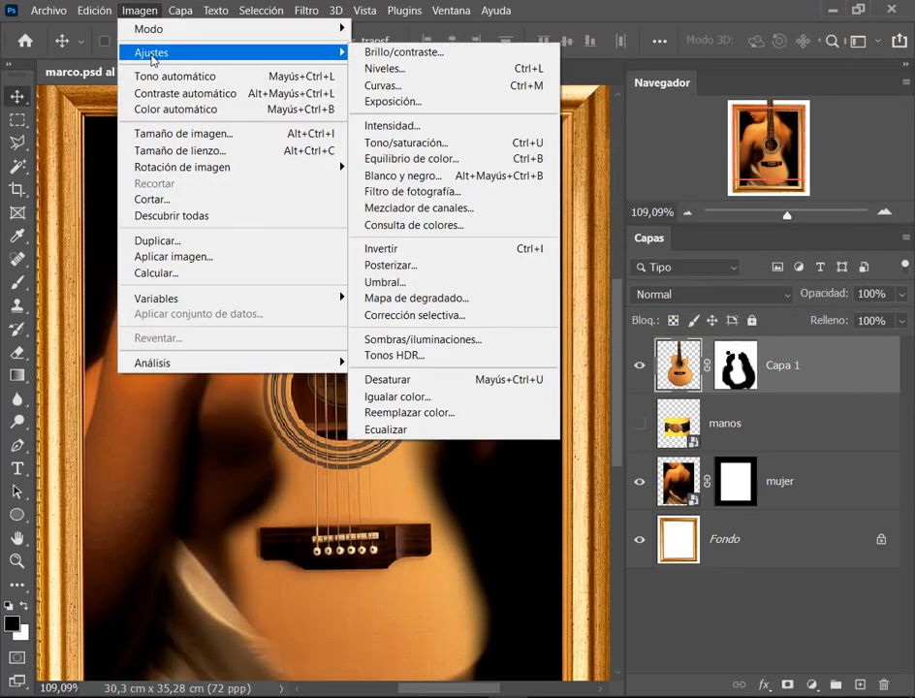
click(392, 70)
drag(531, 50, 602, 56)
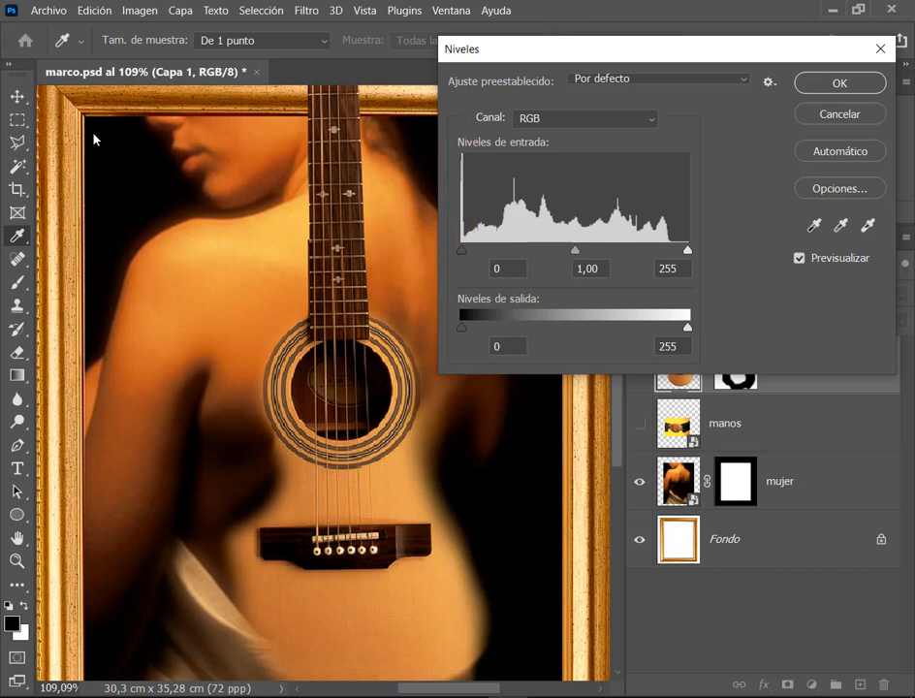
drag(91, 127, 166, 207)
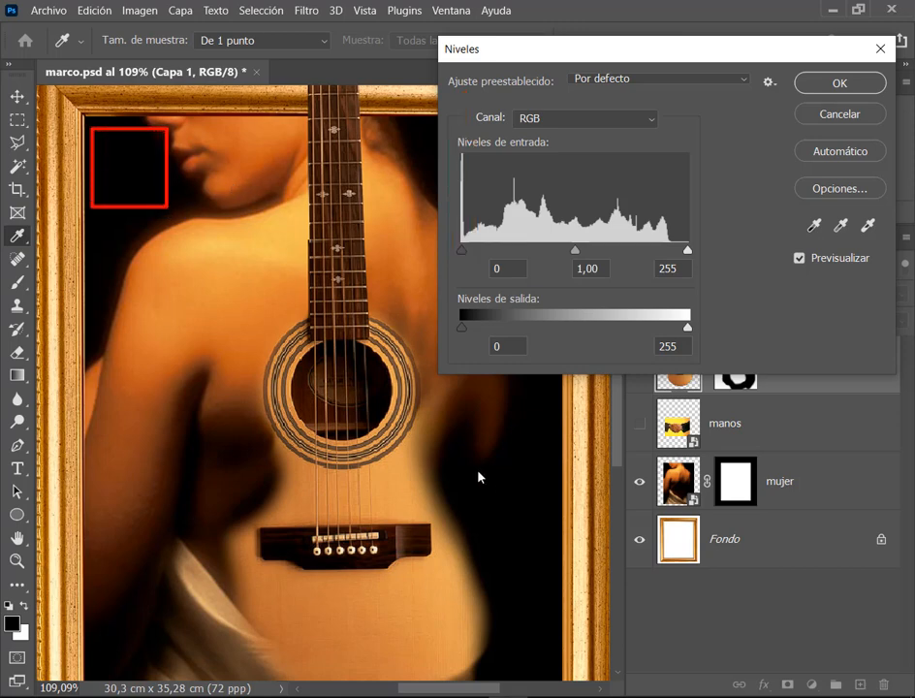
drag(479, 476, 533, 549)
drag(101, 602, 156, 664)
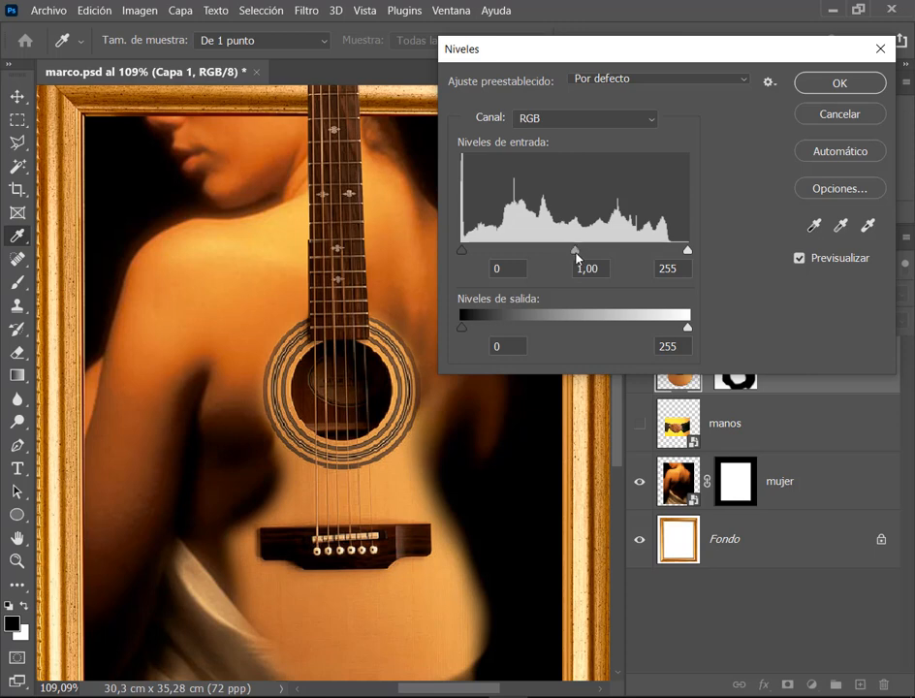
mouse_move(575, 253)
mouse_down()
mouse_move(535, 254)
mouse_move(607, 255)
mouse_move(584, 250)
mouse_move(608, 259)
mouse_move(575, 256)
mouse_up()
drag(574, 254, 606, 252)
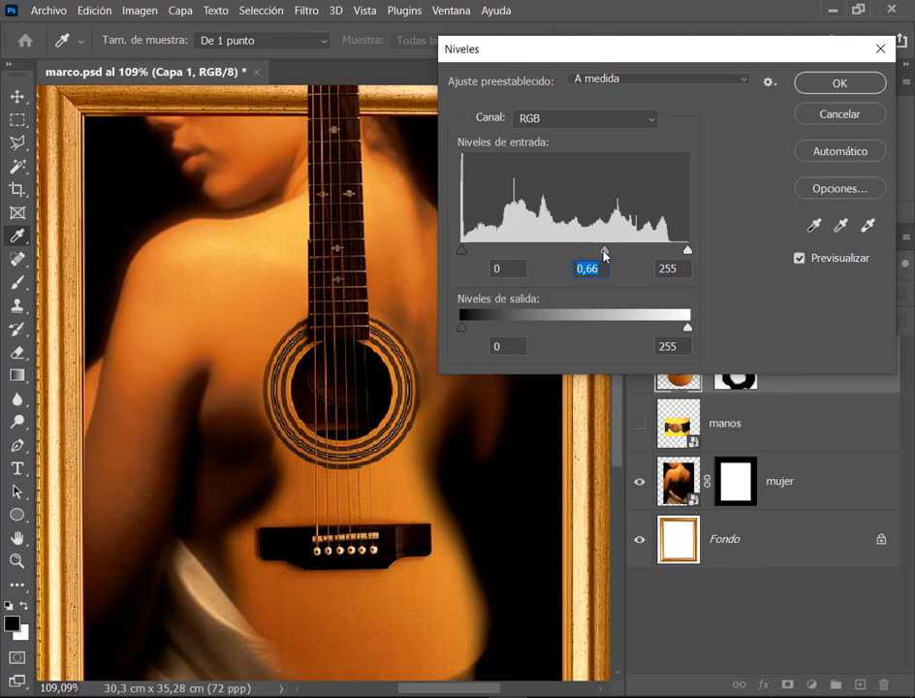
mouse_move(604, 253)
mouse_down()
mouse_move(614, 251)
mouse_move(606, 254)
mouse_up()
click(837, 115)
Step: Try darkening the guitar with Hue/Saturation at a lightness of -46, and cancel the adjustment
click(140, 11)
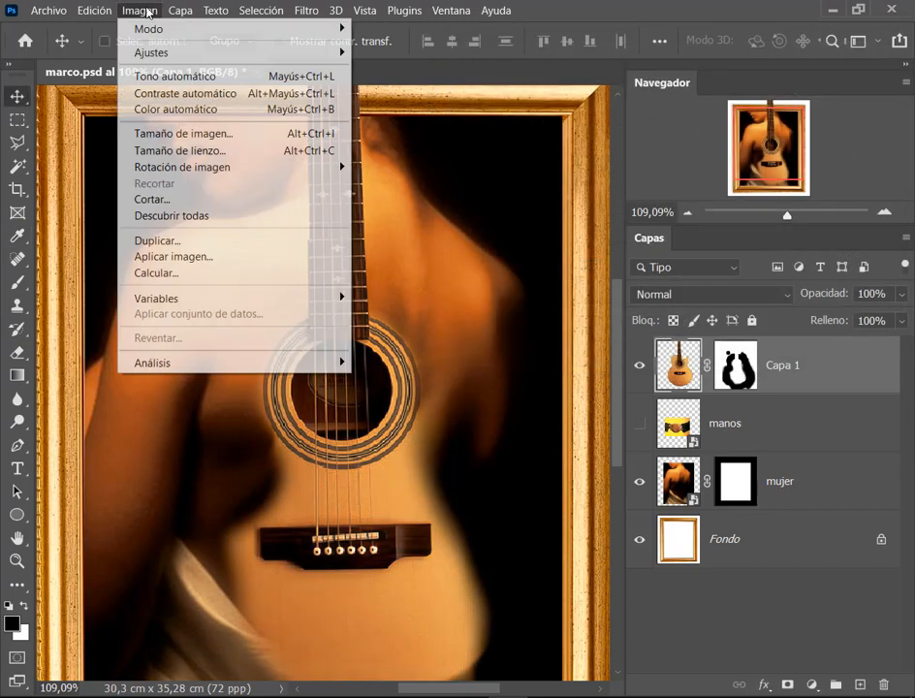
mouse_move(306, 54)
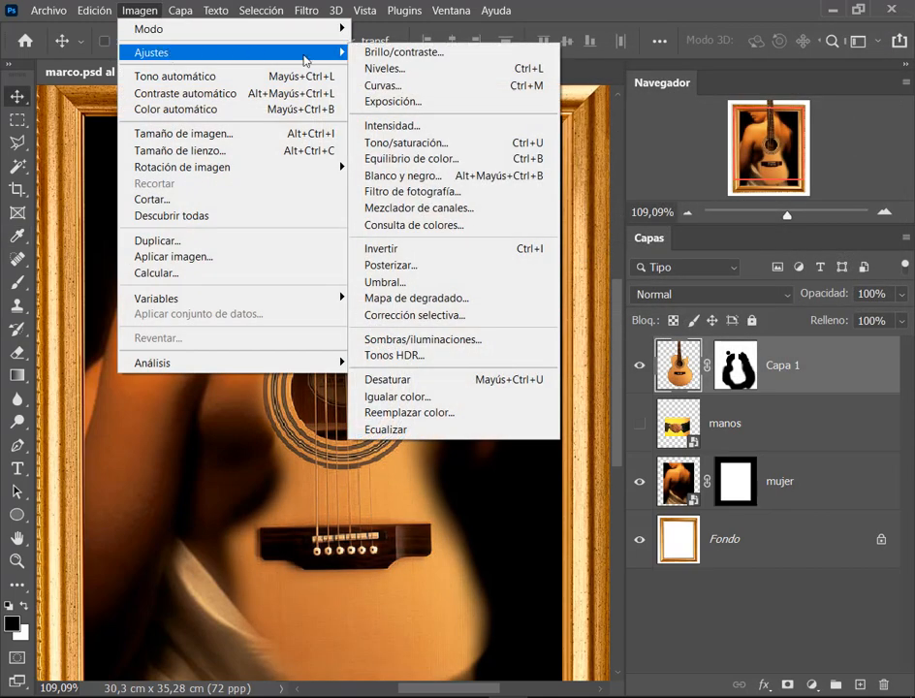
click(412, 142)
drag(456, 113, 686, 54)
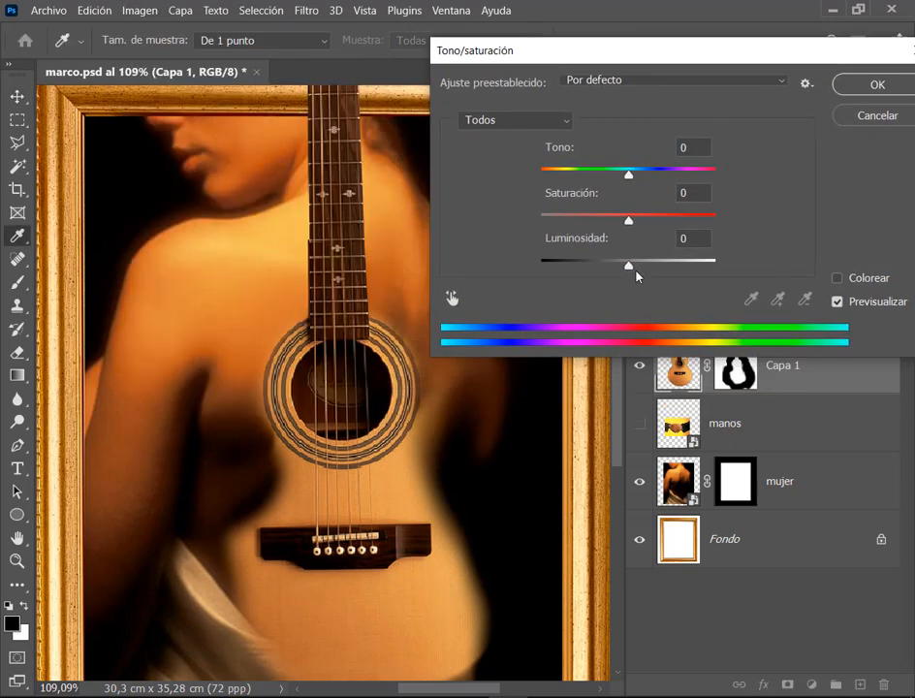
drag(629, 269, 589, 273)
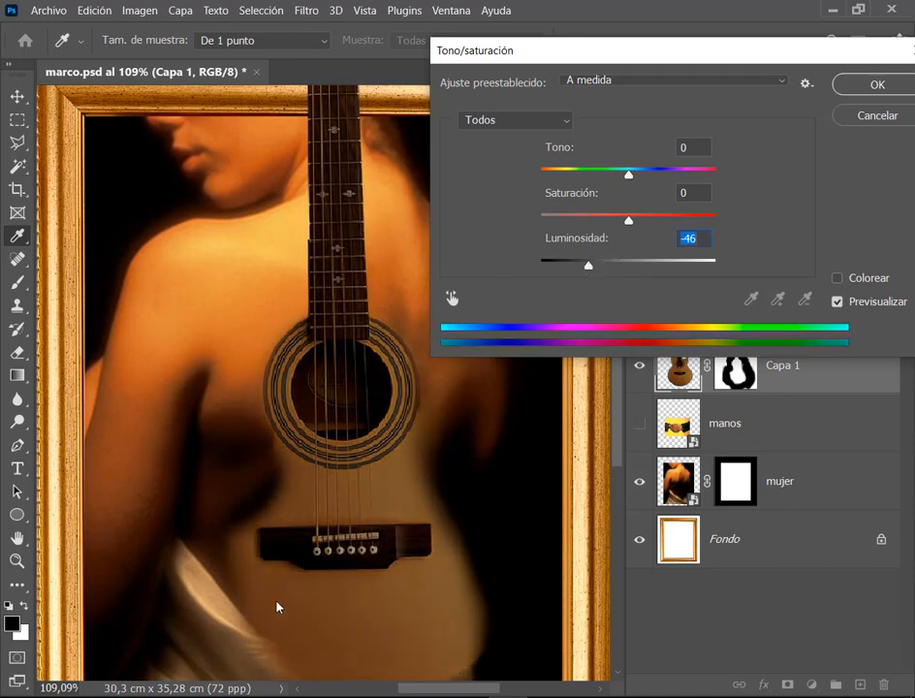
click(874, 117)
Step: Open Levels for Capa 1, test a shadow input level of 22, and return it to 0
click(138, 11)
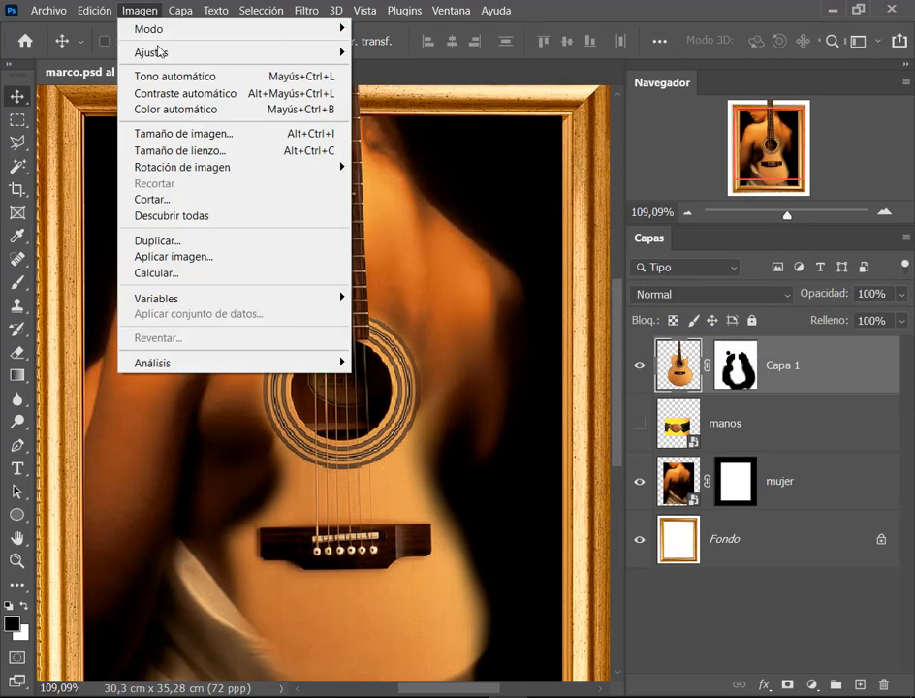
mouse_move(158, 52)
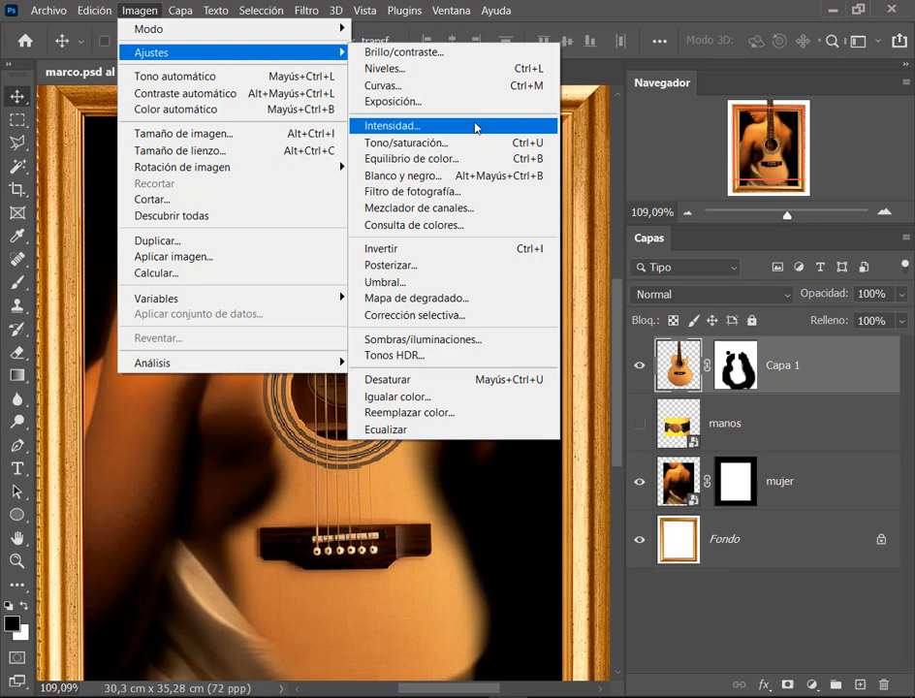
click(465, 70)
drag(594, 63, 580, 67)
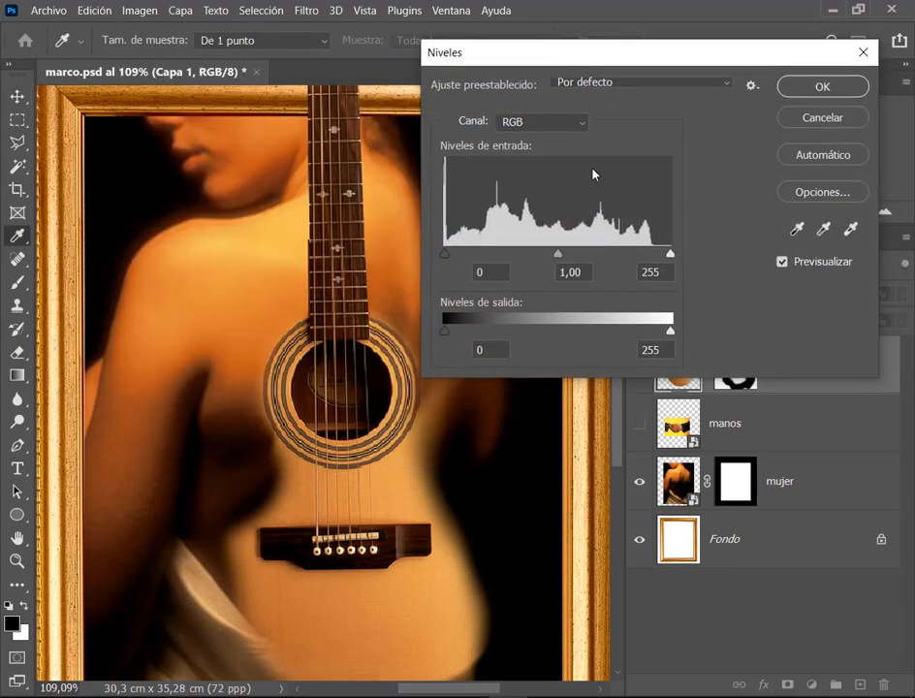
click(557, 255)
mouse_move(564, 257)
mouse_down()
mouse_move(572, 258)
mouse_move(557, 258)
mouse_up()
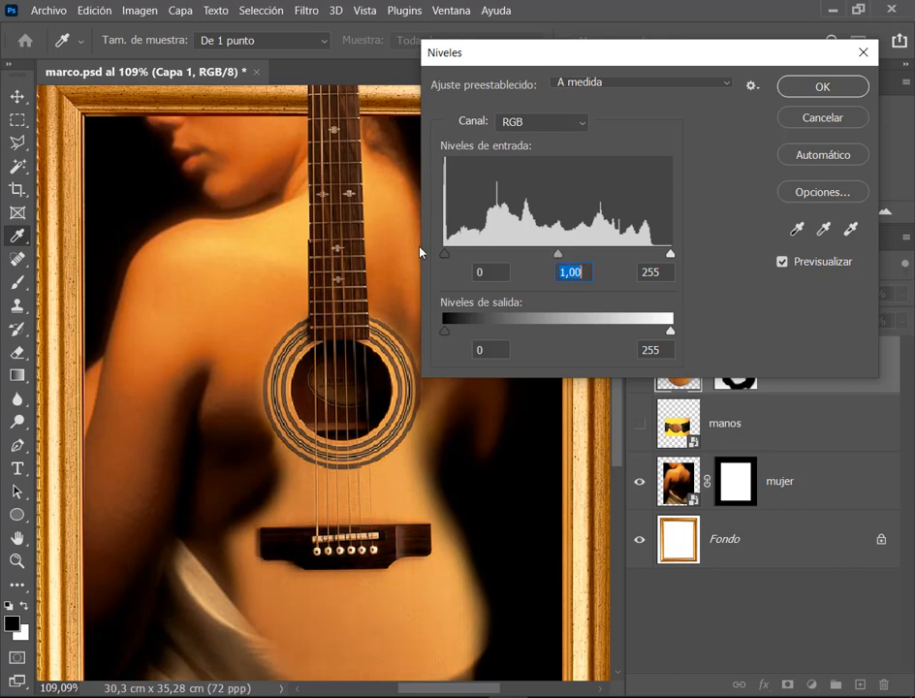
mouse_move(443, 257)
mouse_down()
mouse_move(477, 257)
mouse_move(444, 258)
mouse_up()
drag(448, 257, 466, 258)
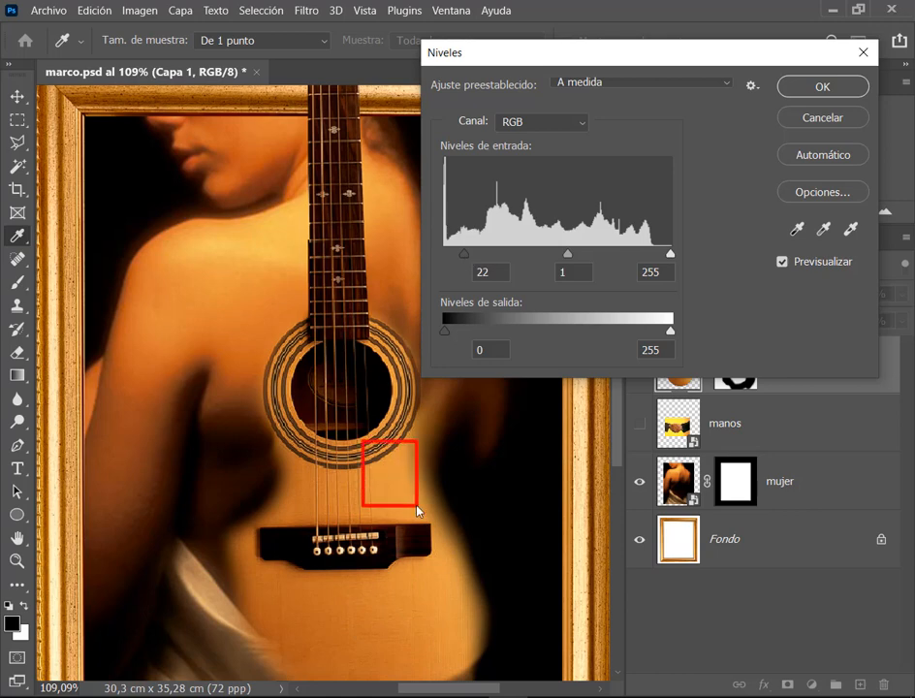
mouse_move(467, 255)
mouse_down()
mouse_move(515, 259)
mouse_move(397, 257)
mouse_up()
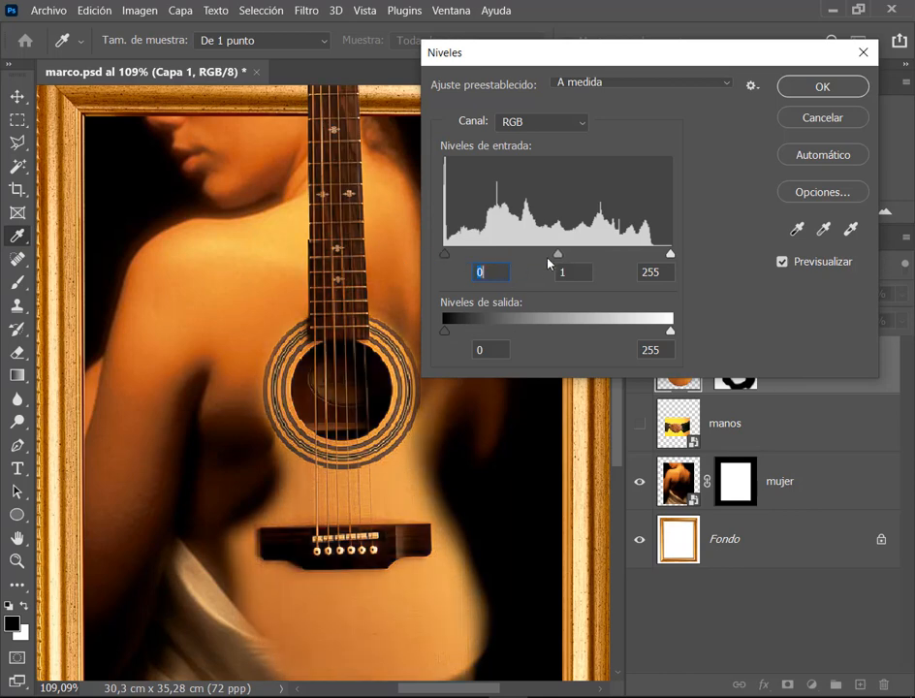
Step: Darken the guitar by setting the Levels midtone input to about 0.63 and apply the adjustment
drag(557, 258, 584, 262)
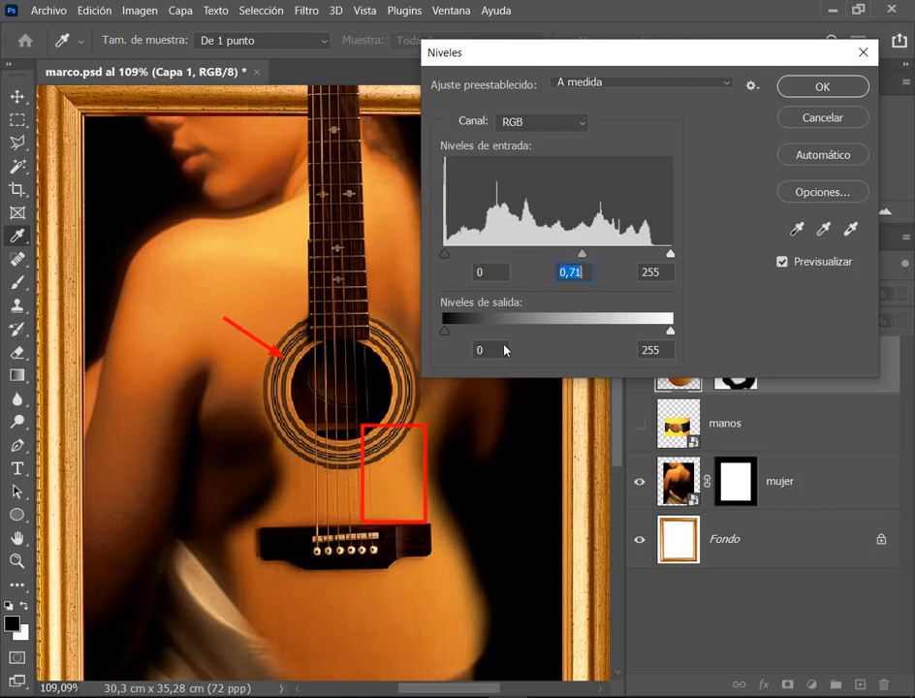
drag(300, 359, 318, 365)
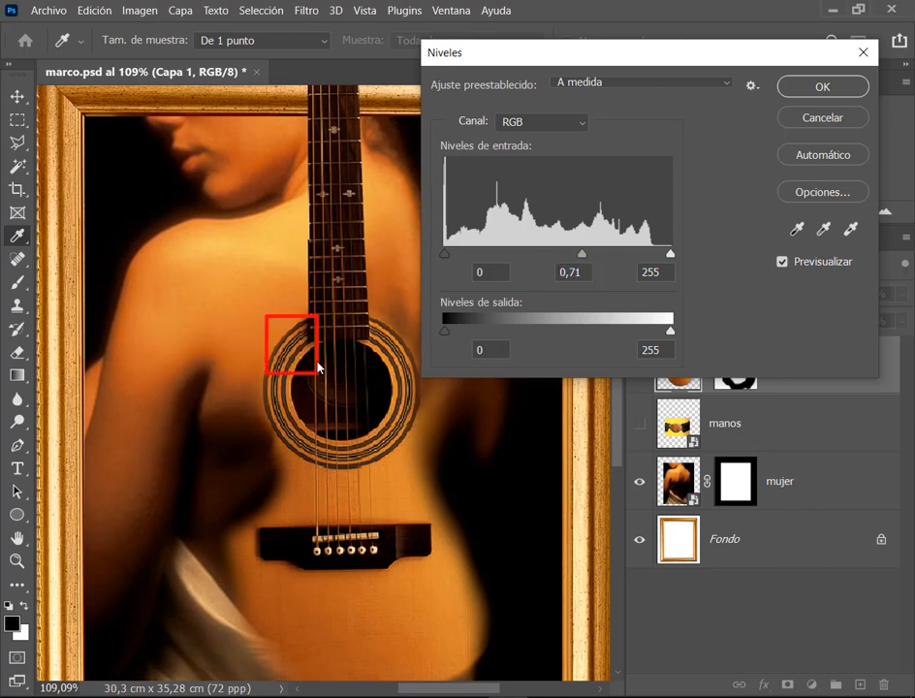
key(Escape)
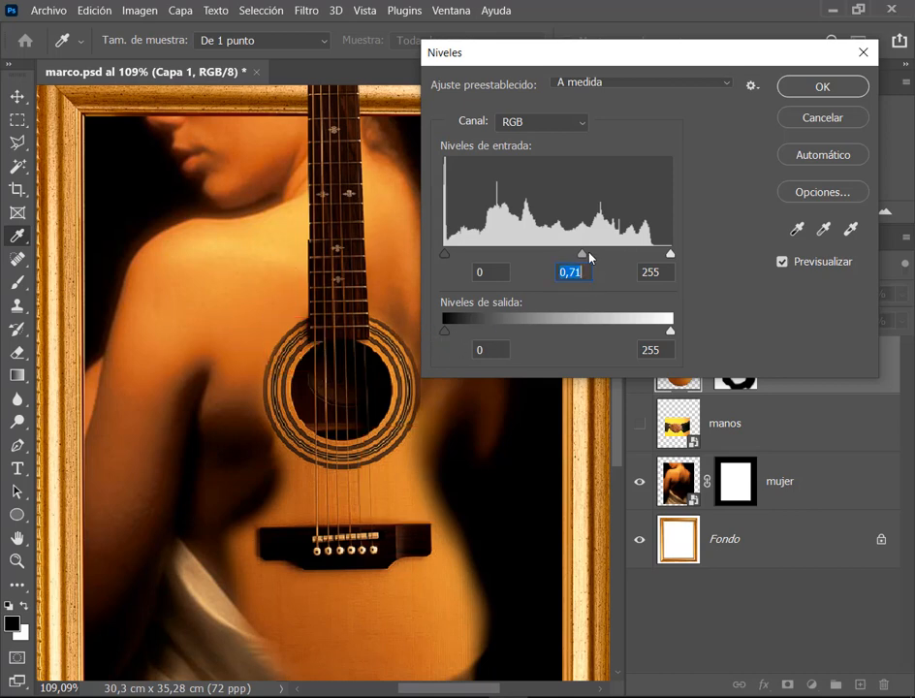
mouse_move(583, 255)
mouse_down()
mouse_move(559, 256)
mouse_move(592, 260)
mouse_up()
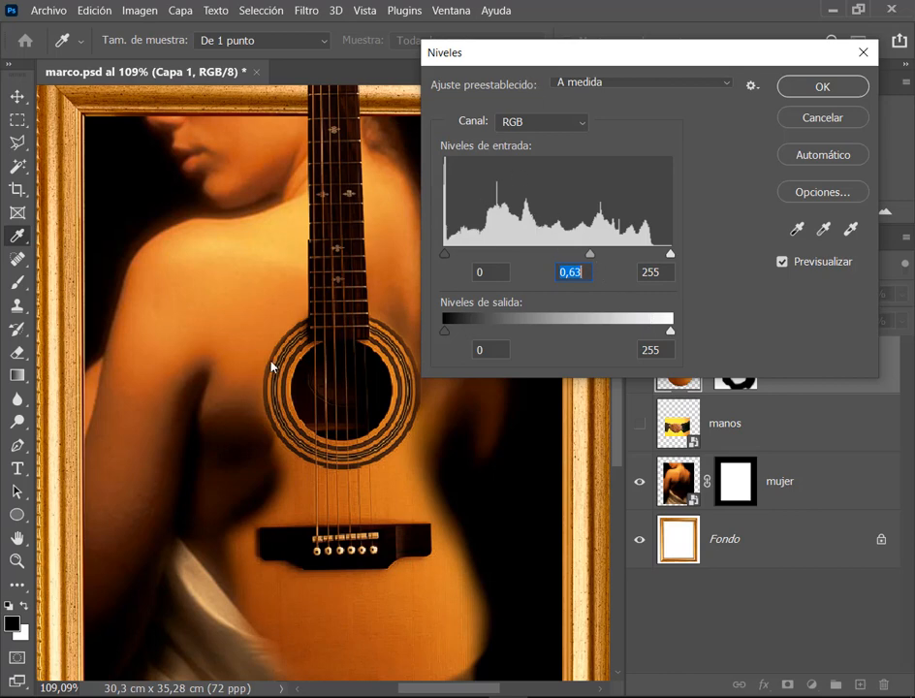
mouse_move(594, 259)
mouse_down()
mouse_move(602, 258)
mouse_move(581, 259)
mouse_move(591, 263)
mouse_up()
click(833, 87)
Step: Select Capa 1's layer mask and save marco.psd
click(743, 361)
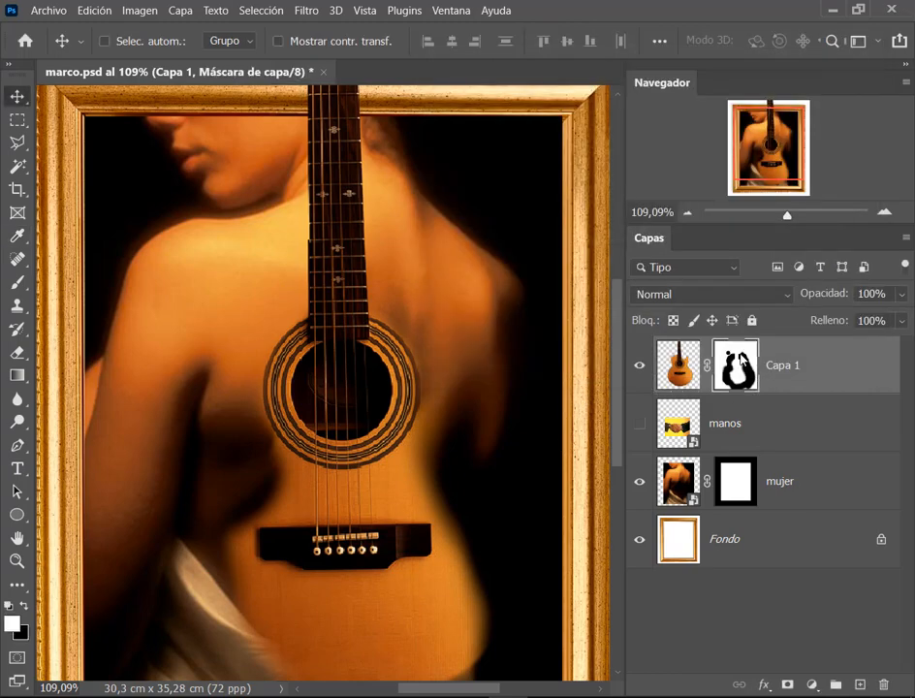
click(46, 11)
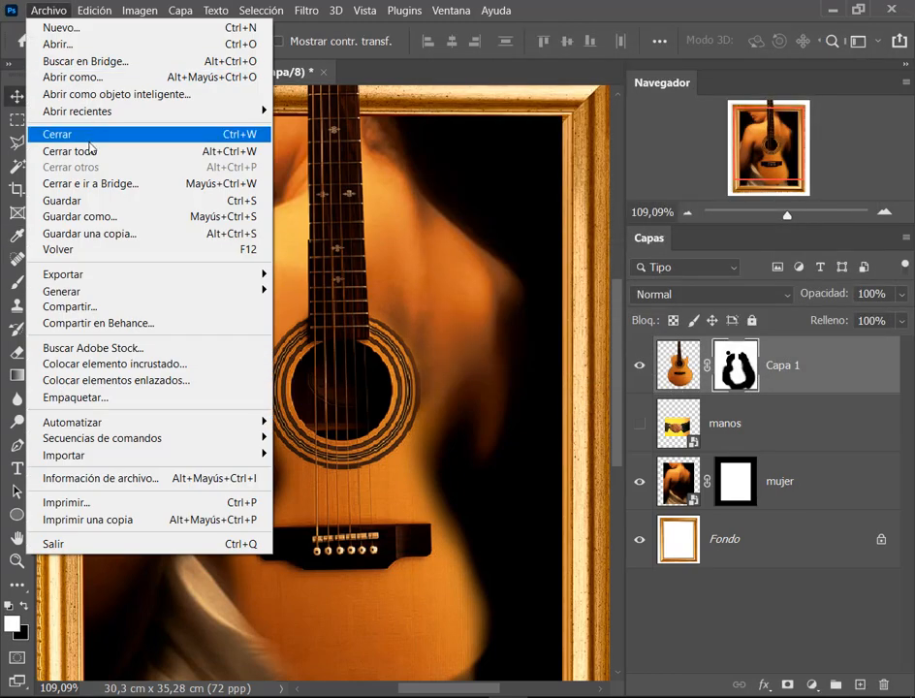
click(94, 203)
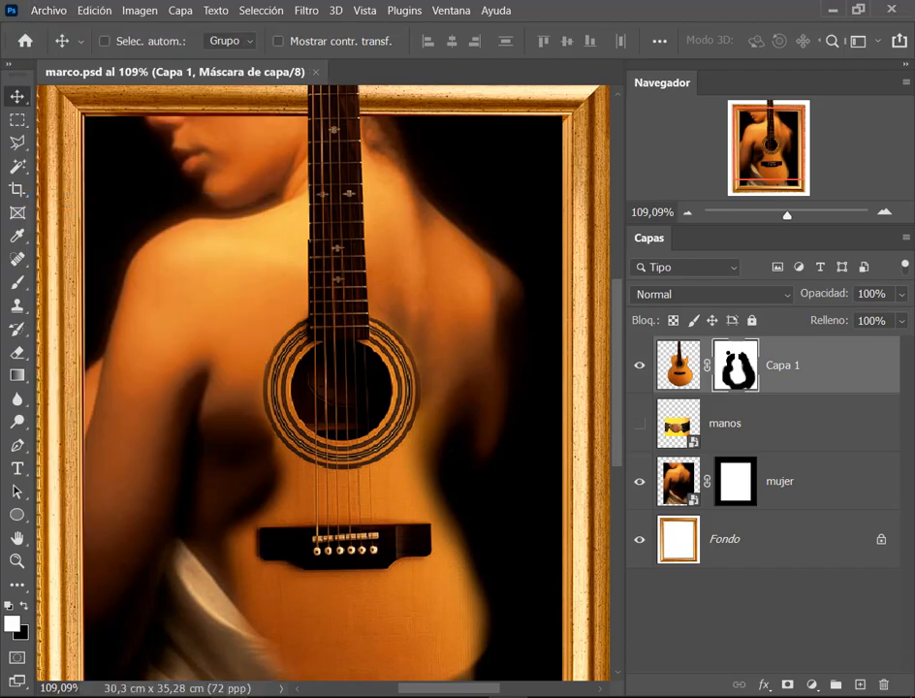
Step: Switch to the Google Meet call and read the participant's messages about the layer mask in the chat
mouse_move(232, 696)
click(121, 622)
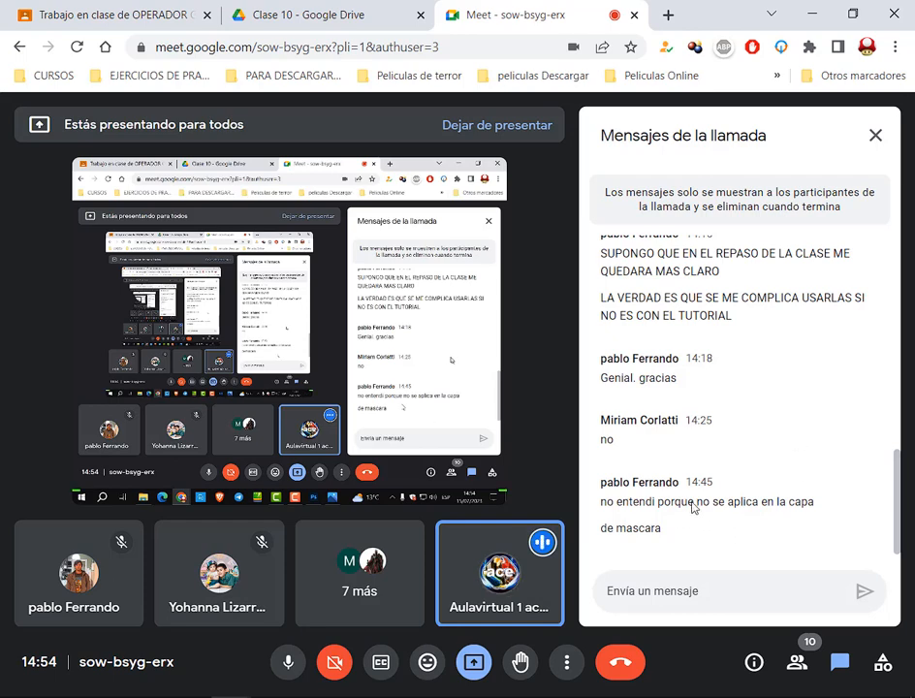
double_click(804, 502)
click(672, 539)
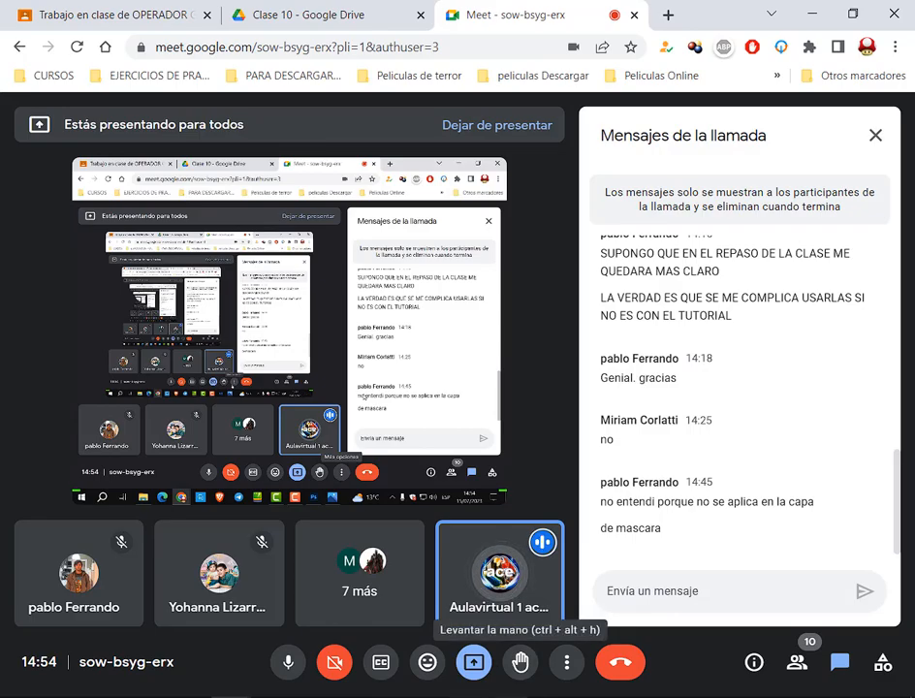
click(508, 697)
click(509, 697)
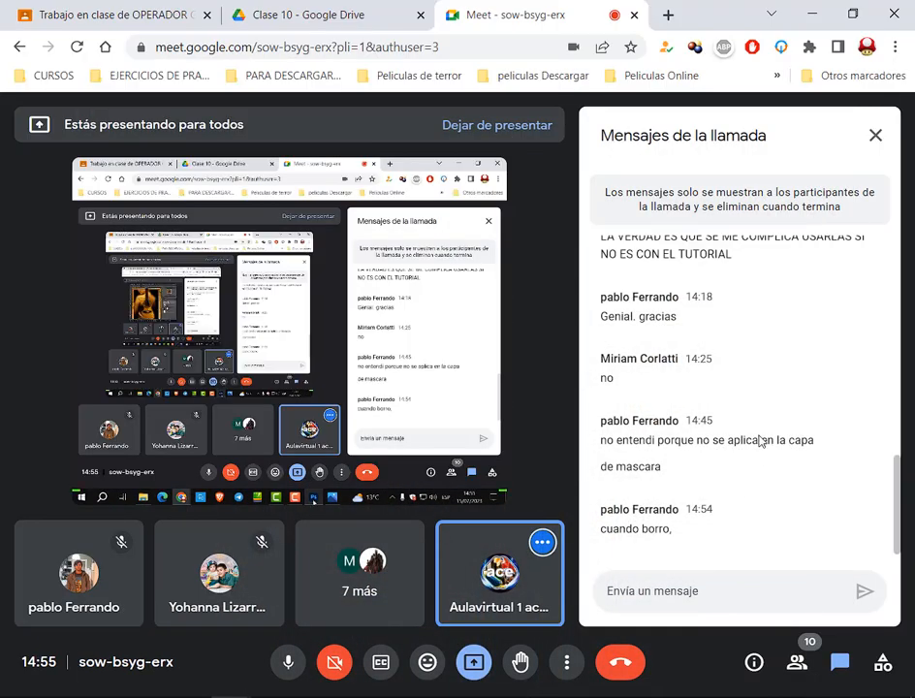
drag(625, 530, 678, 534)
click(654, 550)
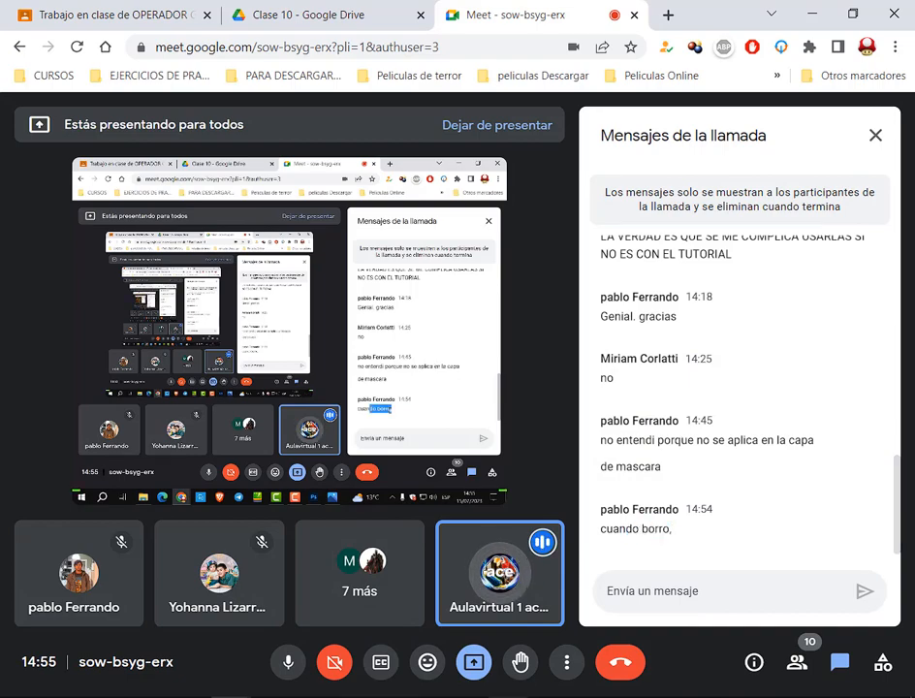
Step: Return to Photoshop and compare selecting Capa 1's image with selecting its layer mask, ending on the mask
click(509, 696)
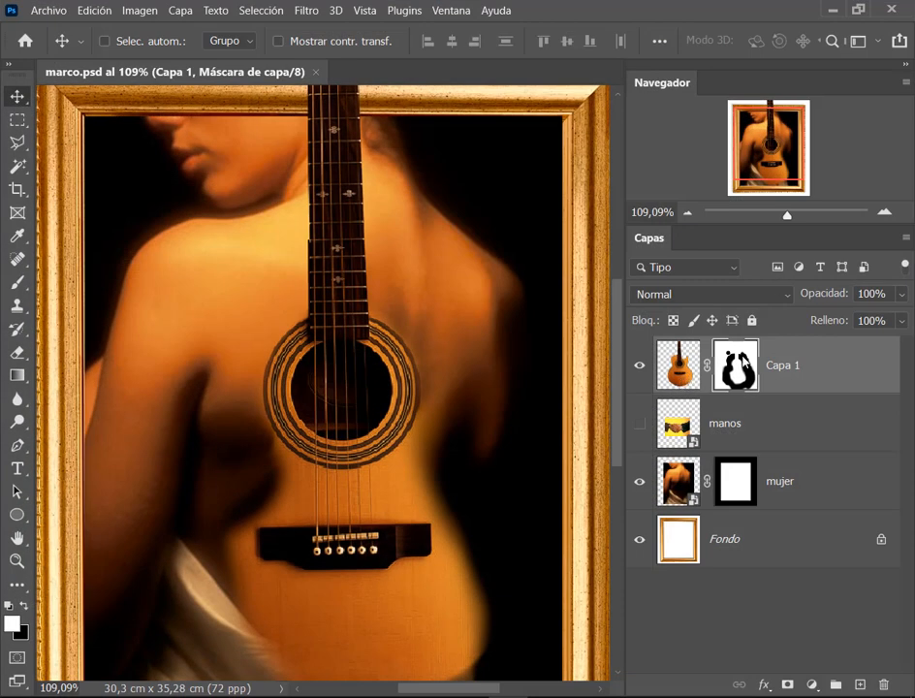
click(691, 374)
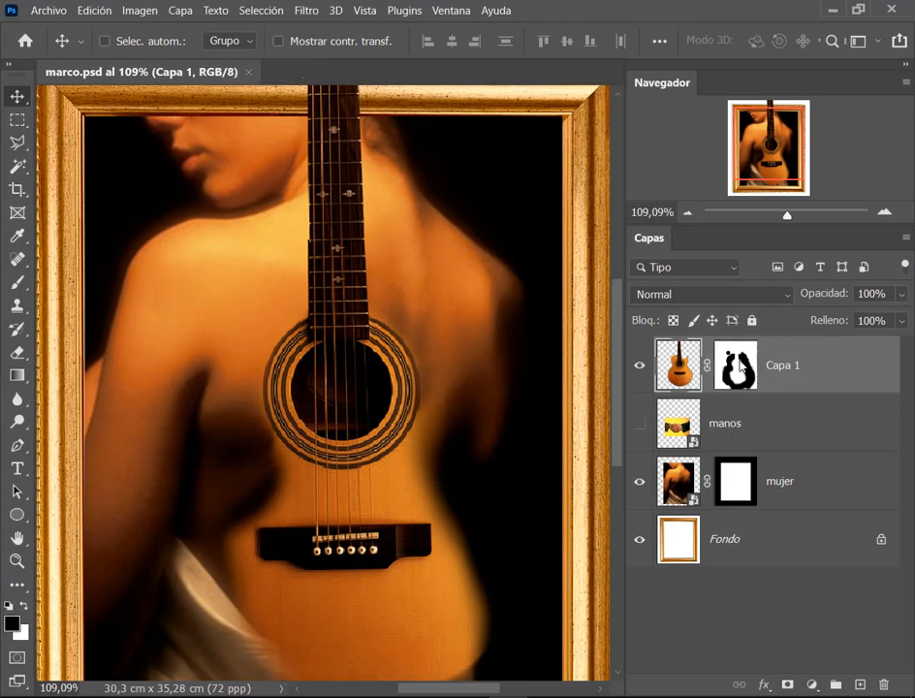
click(733, 359)
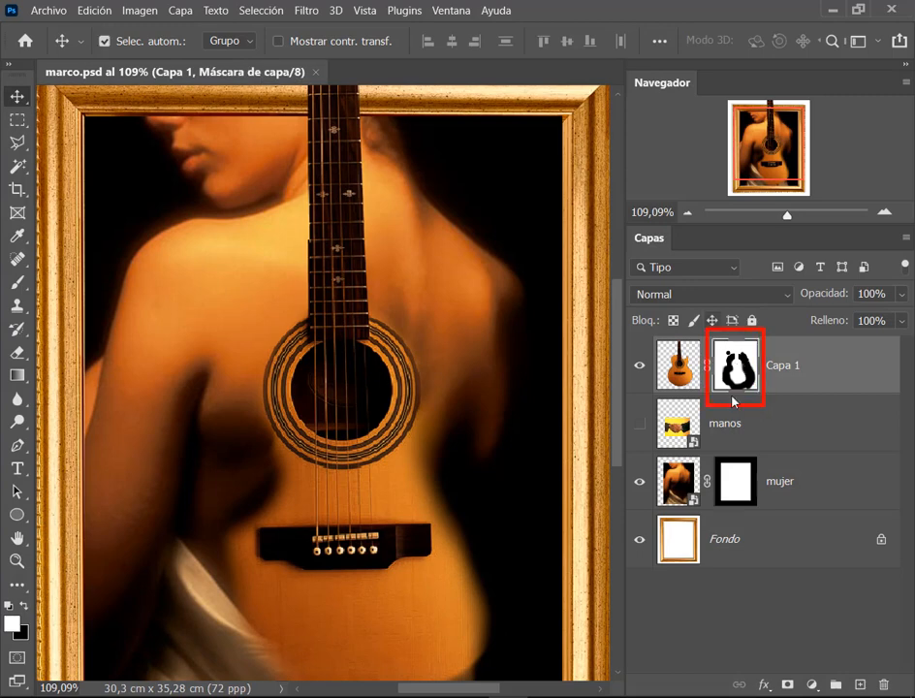
click(665, 347)
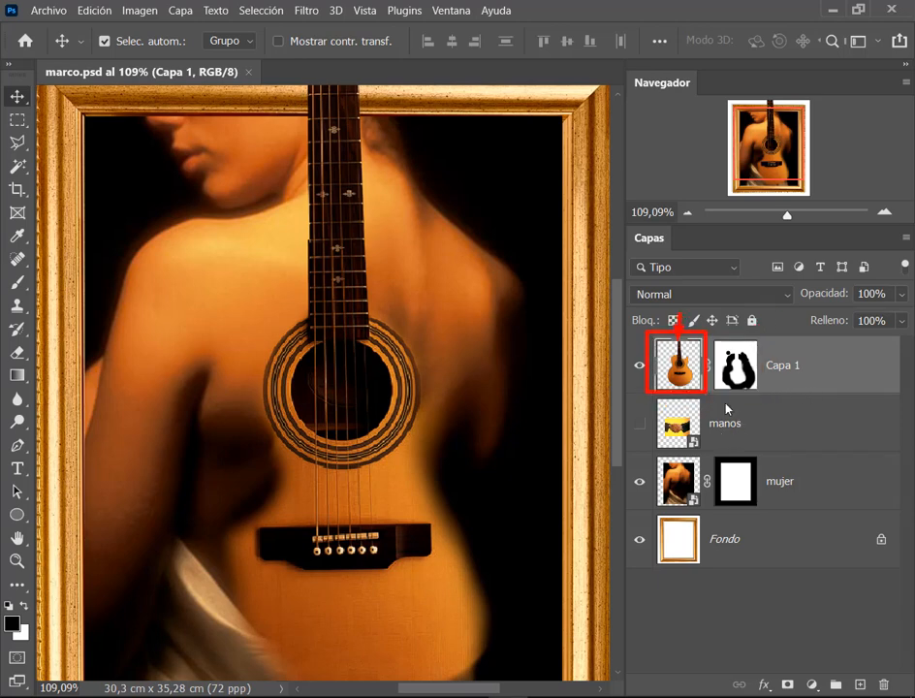
key(ctrl)
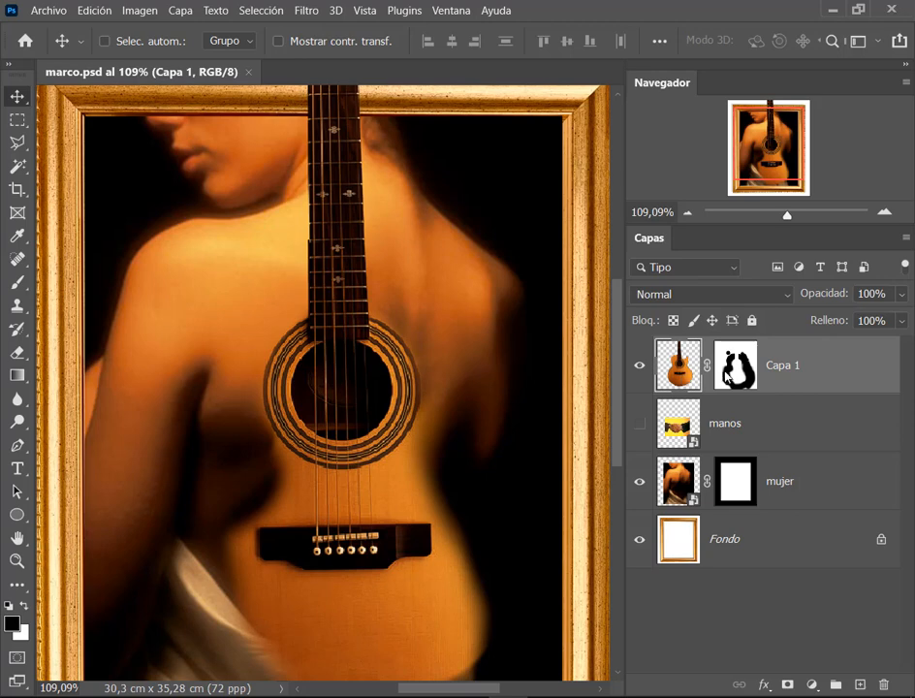
click(736, 365)
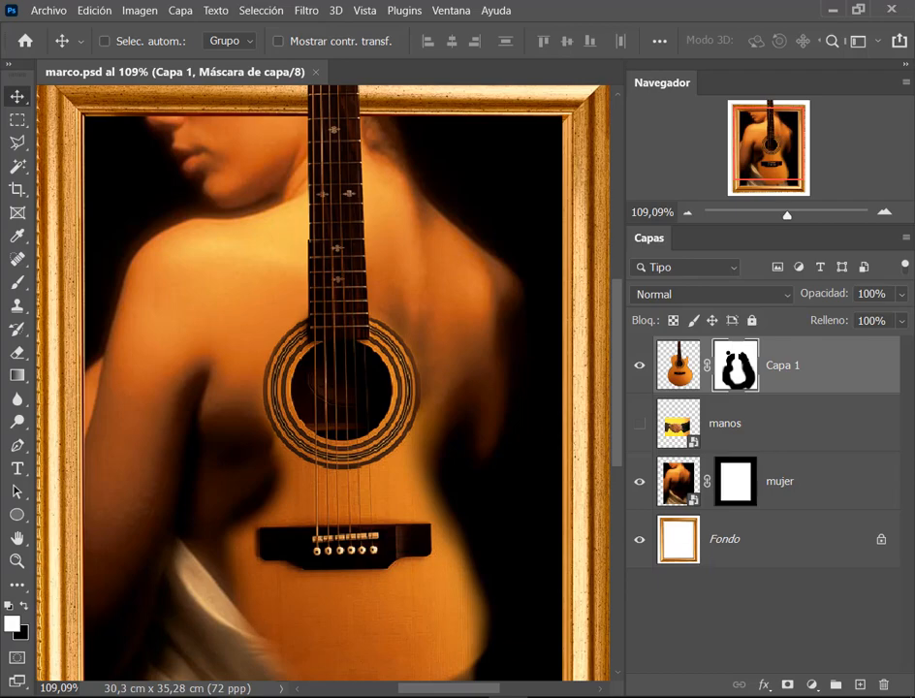
Step: Switch back to the Google Meet call and read the newest chat message about erasing on the layer mask
click(230, 696)
click(127, 634)
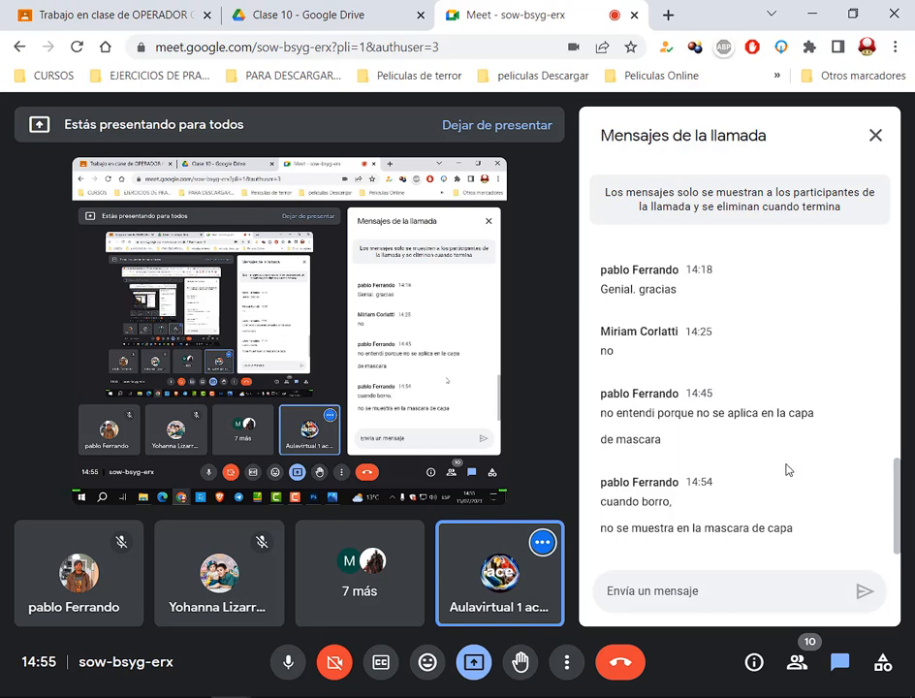
drag(606, 531, 724, 532)
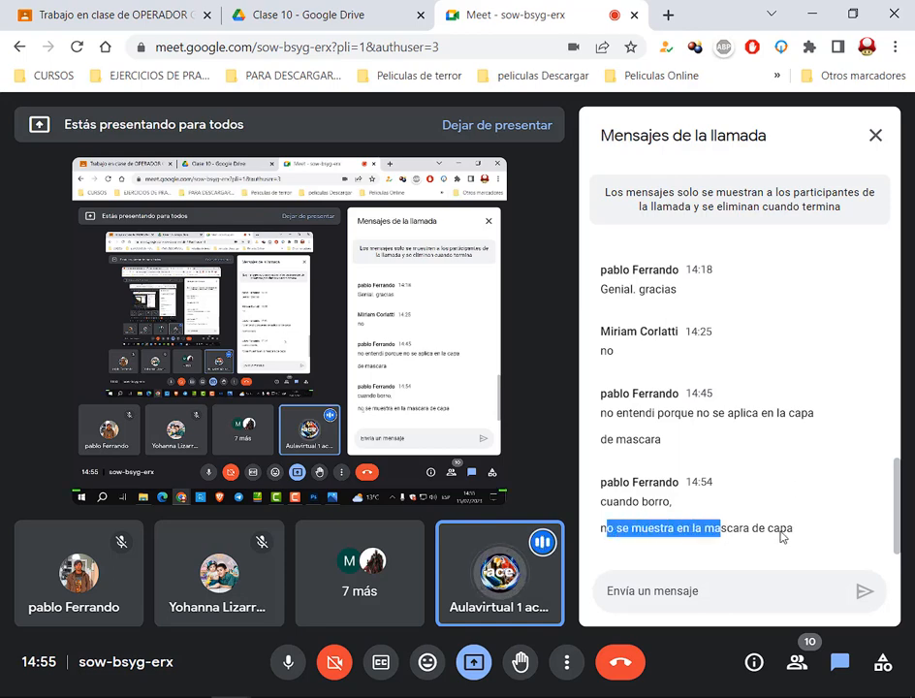
Step: Return to Photoshop and switch the layer previews to large thumbnails (Miniaturas grandes)
click(780, 534)
click(507, 695)
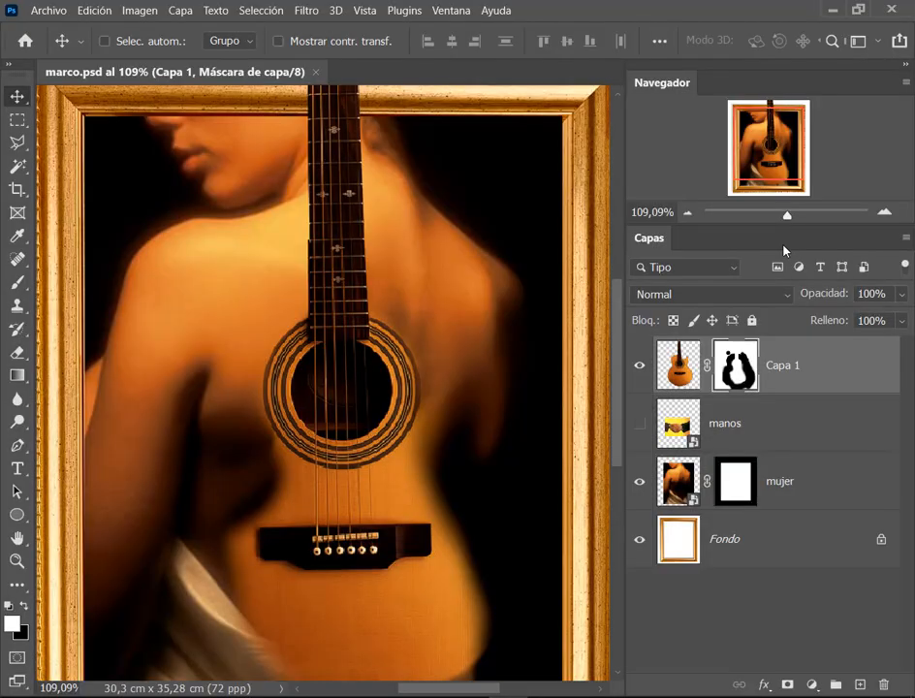
drag(705, 338, 761, 398)
right_click(680, 369)
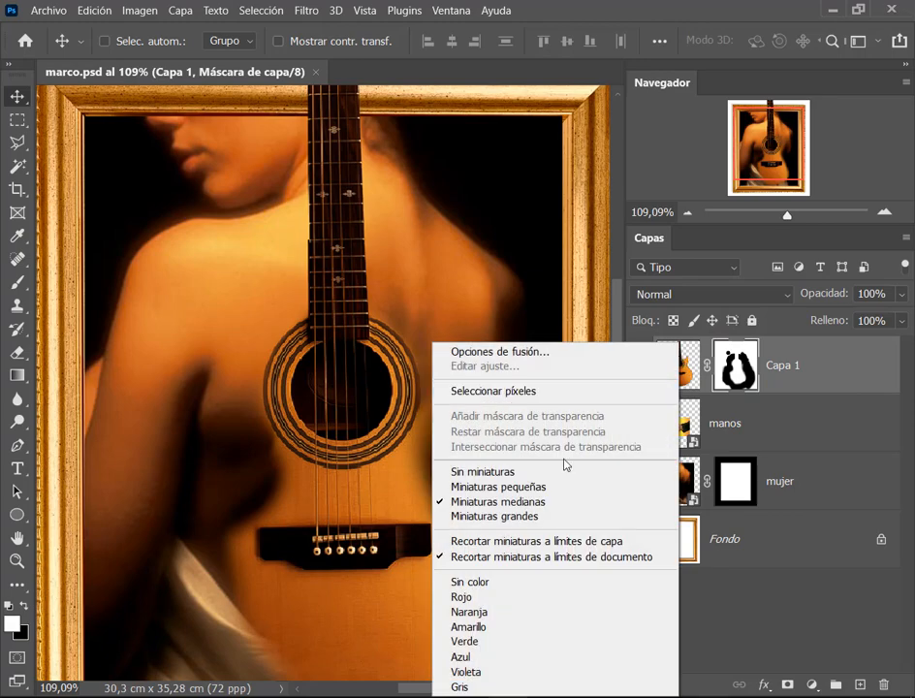
click(542, 516)
drag(661, 338, 717, 415)
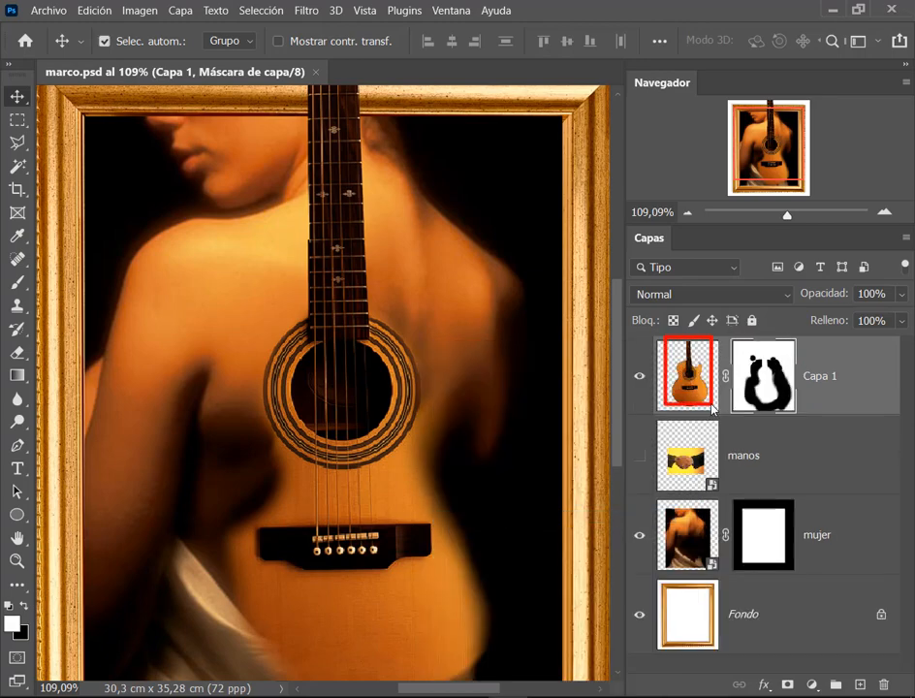
drag(704, 308, 685, 366)
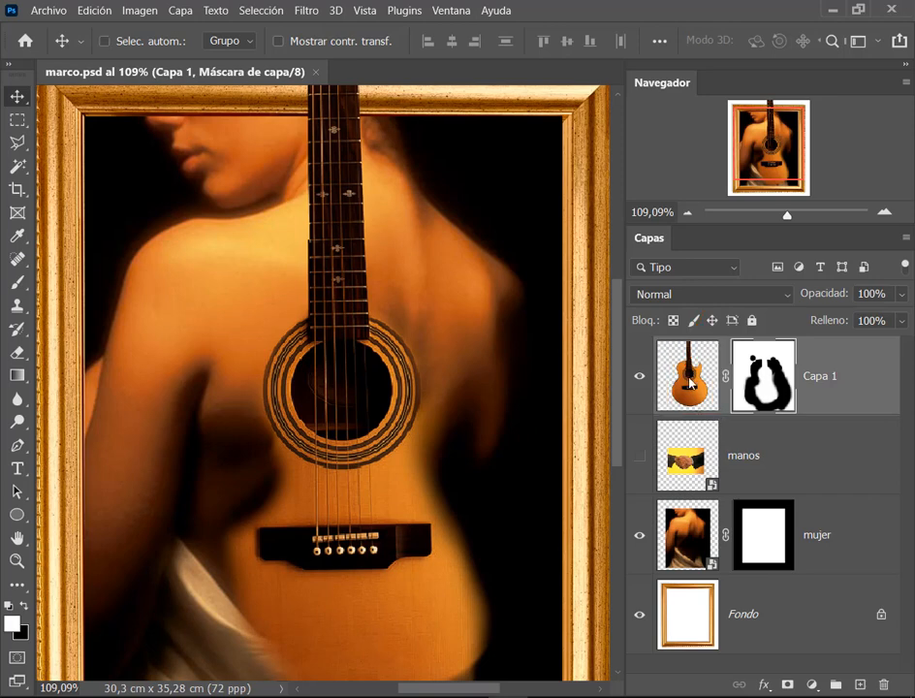
Step: Compare selecting Capa 1's guitar image with selecting its enlarged layer mask, finishing with the mask selected
click(690, 386)
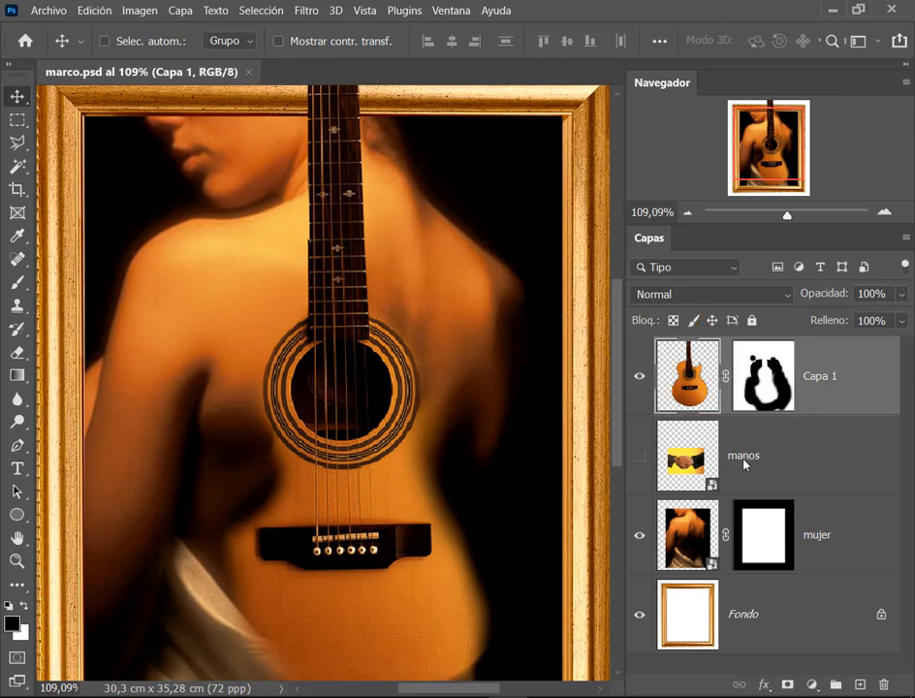
click(763, 375)
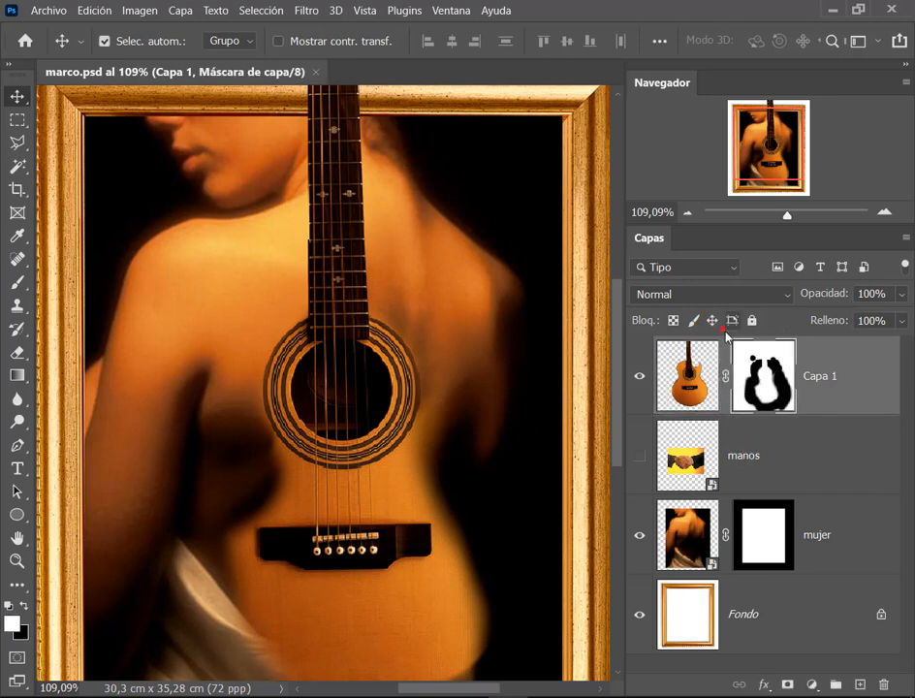
drag(721, 328, 802, 422)
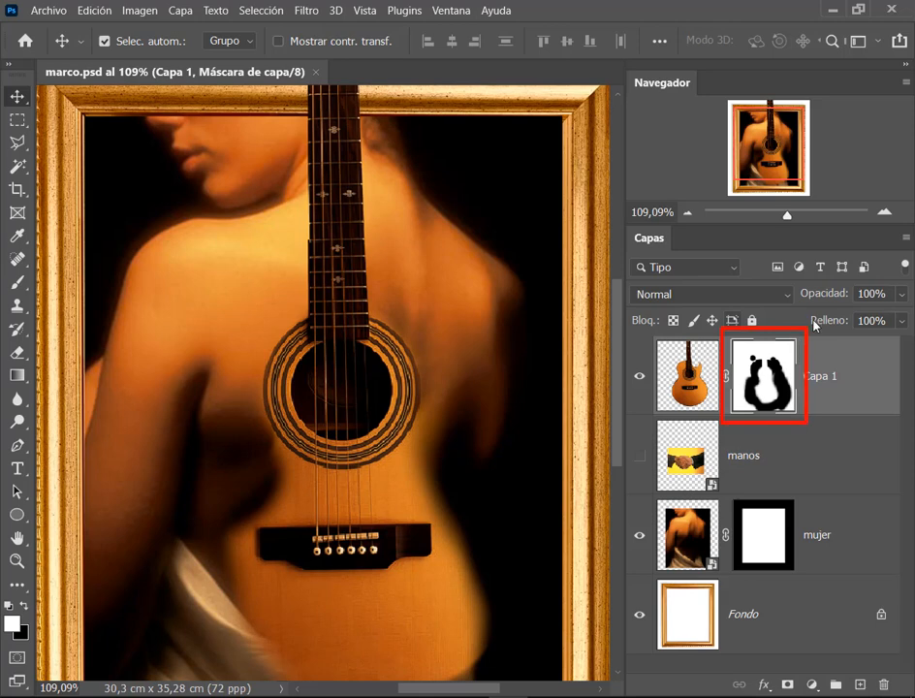
drag(811, 319, 781, 374)
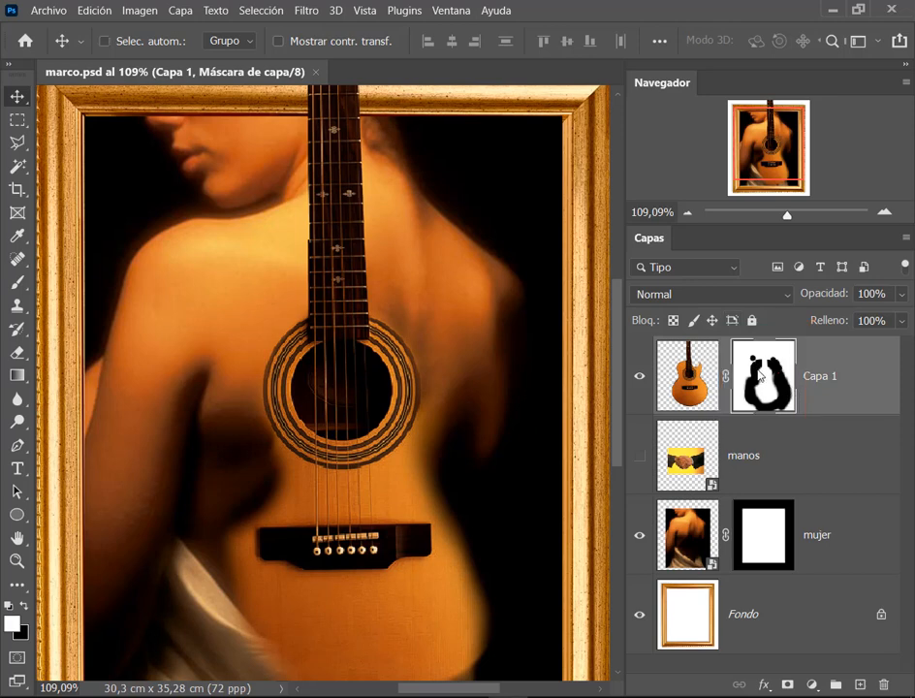
click(710, 374)
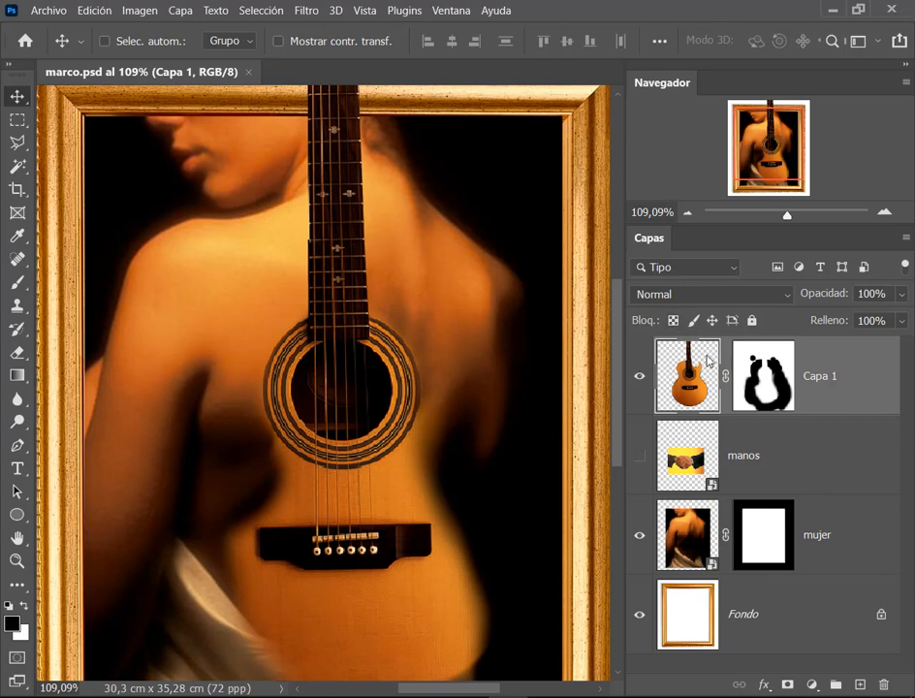
click(765, 377)
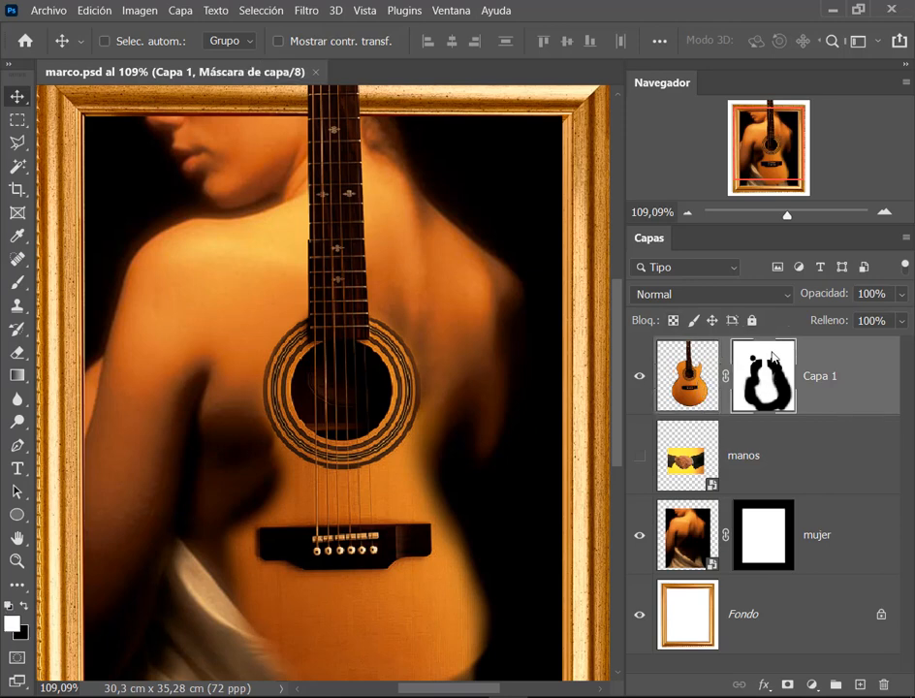
Step: Switch to the Google Meet call and read the participant's latest reply in the chat
click(830, 12)
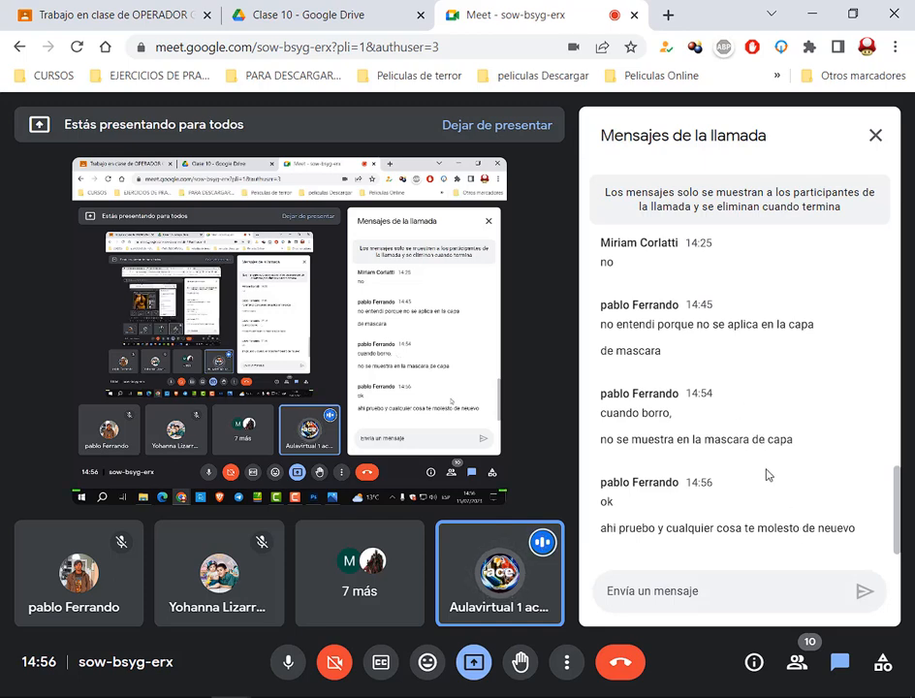
drag(645, 529, 731, 532)
click(728, 536)
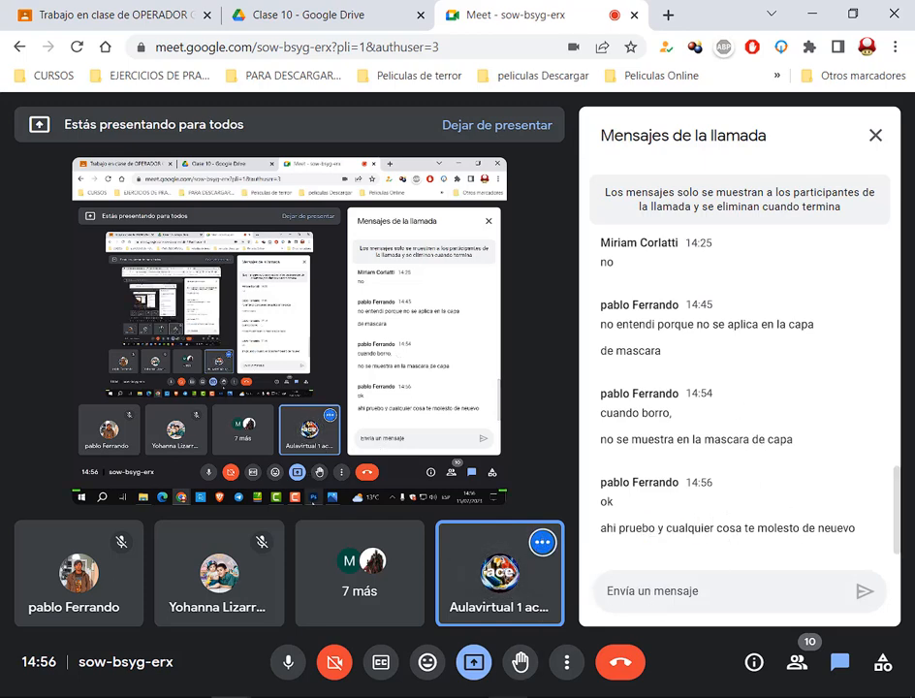
Step: Return to Photoshop, check which image adjustments are available for Capa 1's layer mask, and select the layer's image instead
click(507, 696)
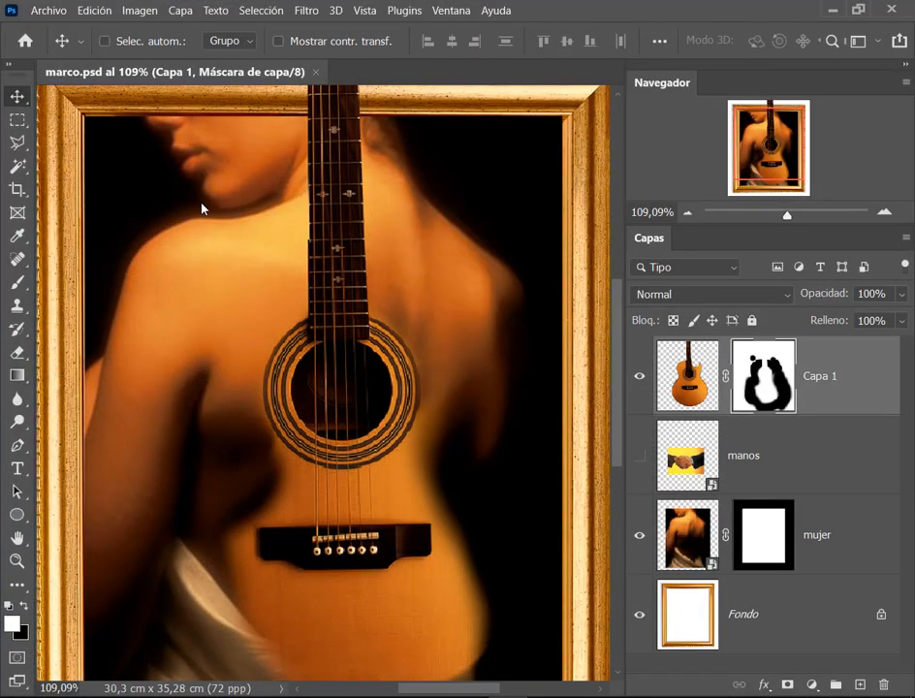
click(180, 12)
mouse_move(145, 10)
mouse_move(162, 56)
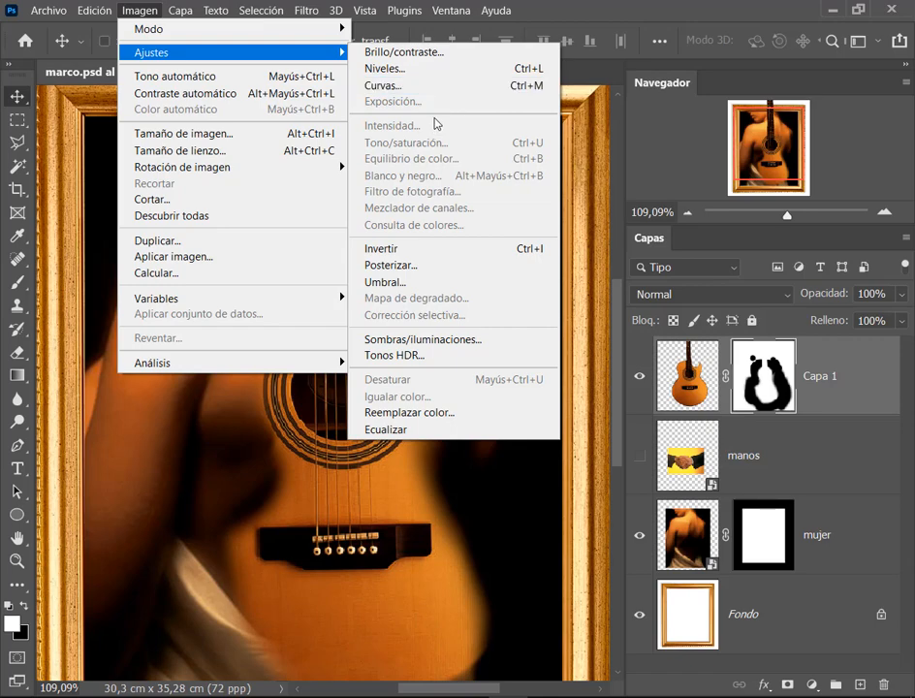
click(705, 363)
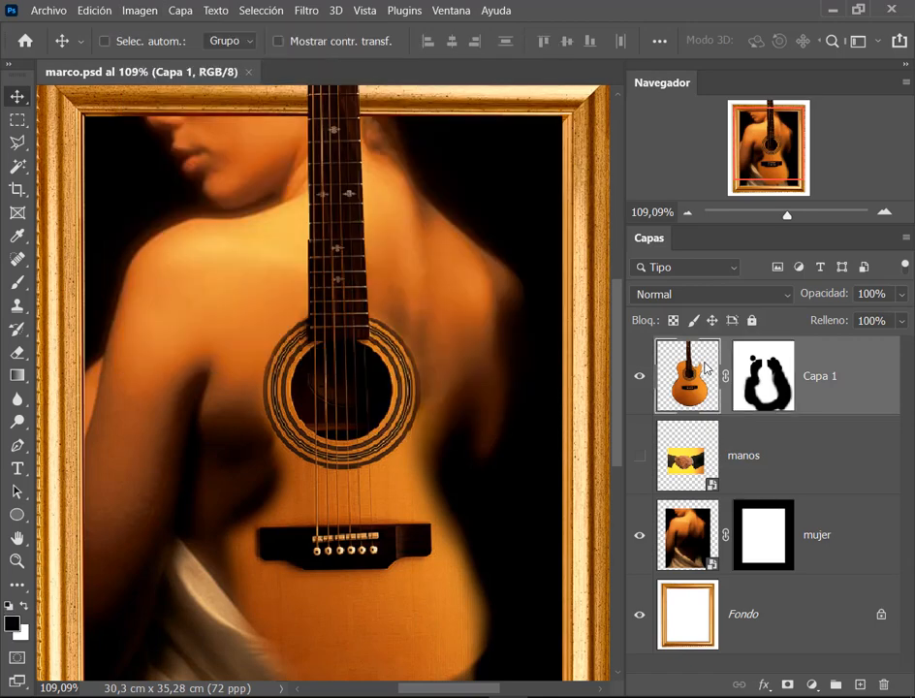
Step: Try the Photo Filter adjustment on Capa 1's guitar image with the Warming Filter (LBA), Red and Yellow filters
click(139, 10)
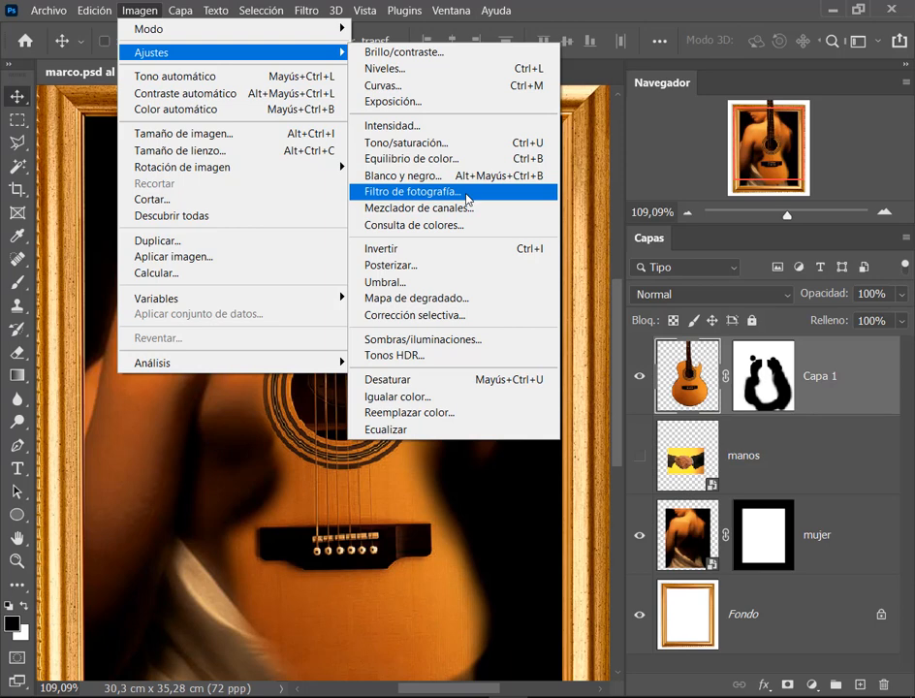
click(468, 198)
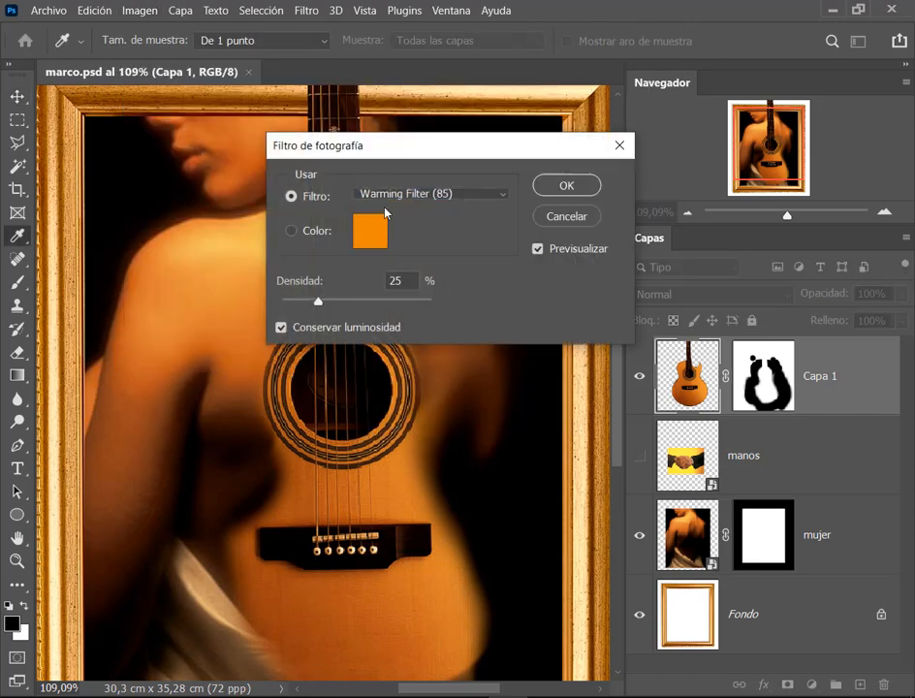
click(450, 198)
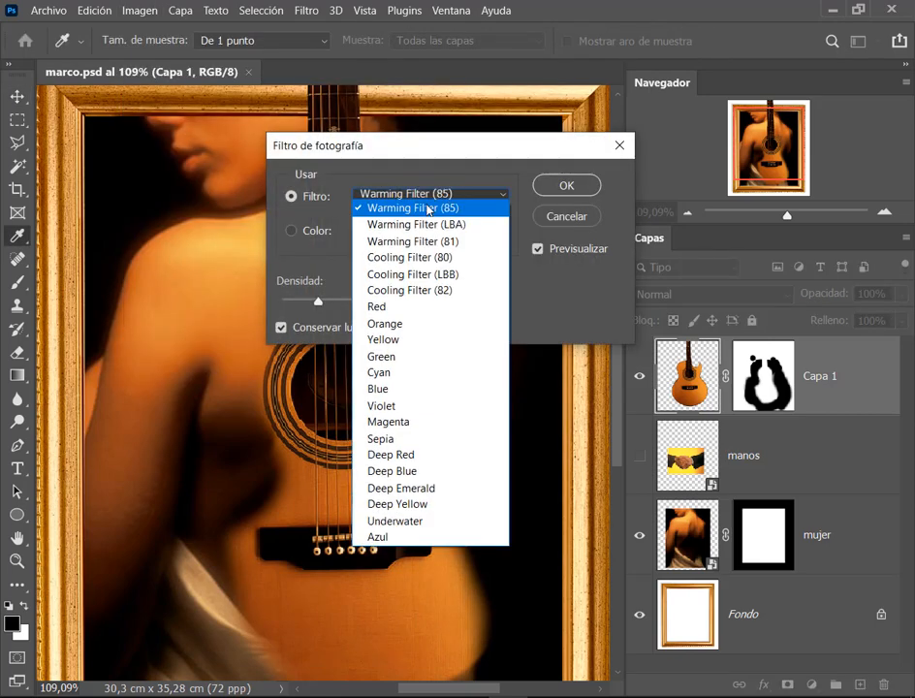
click(412, 224)
click(426, 199)
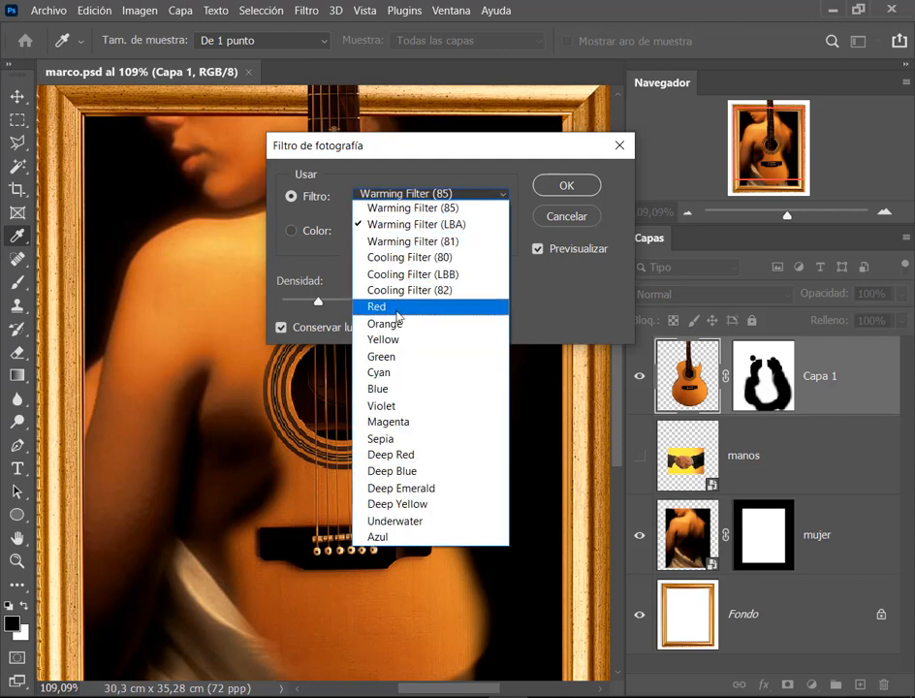
click(399, 306)
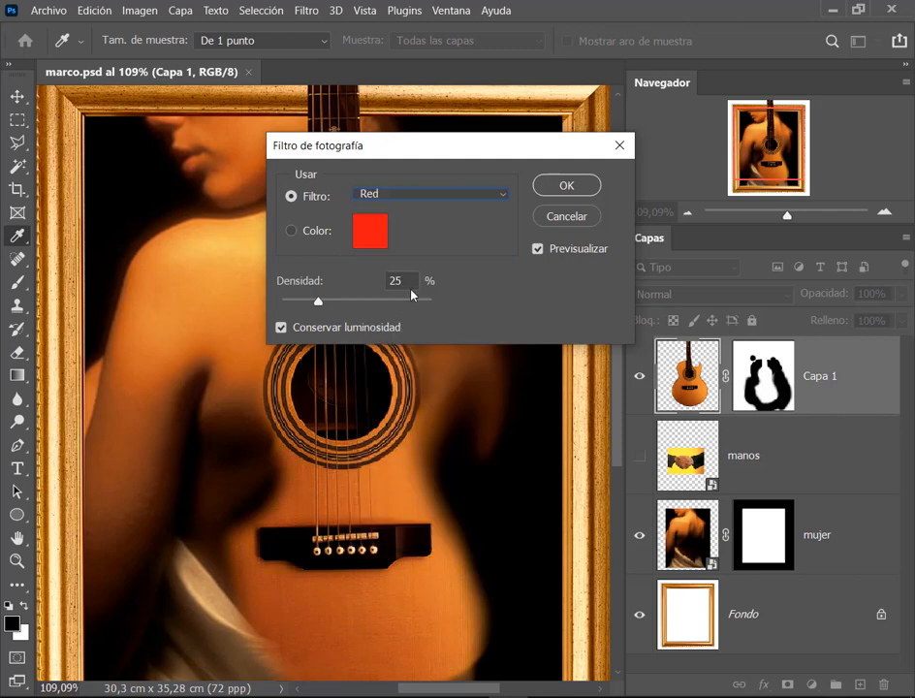
click(435, 196)
click(408, 341)
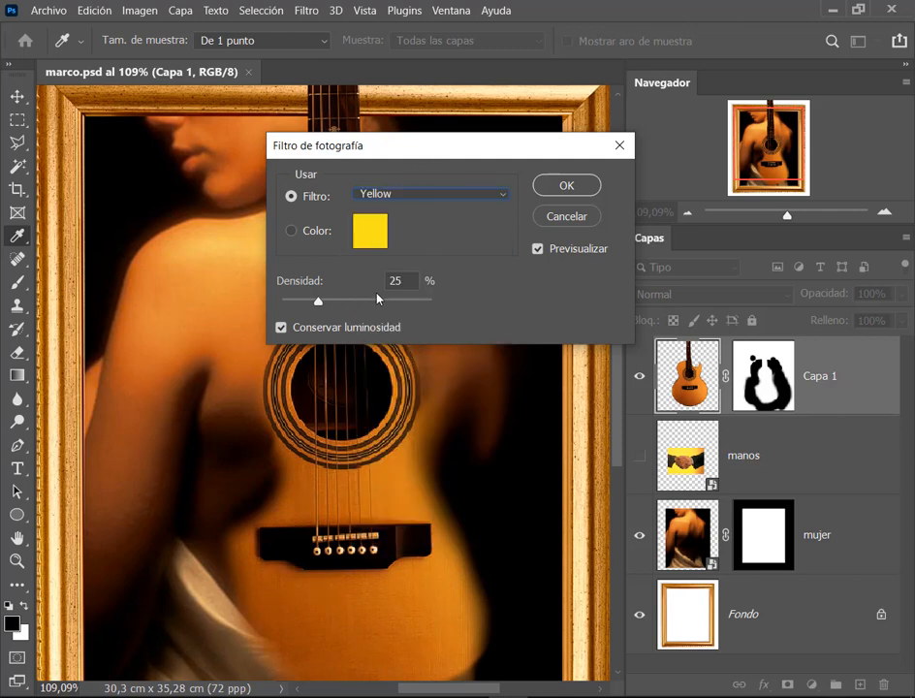
Step: Compare the guitar with and without the Yellow filter preview, and cancel the Photo Filter adjustment
click(538, 250)
click(538, 250)
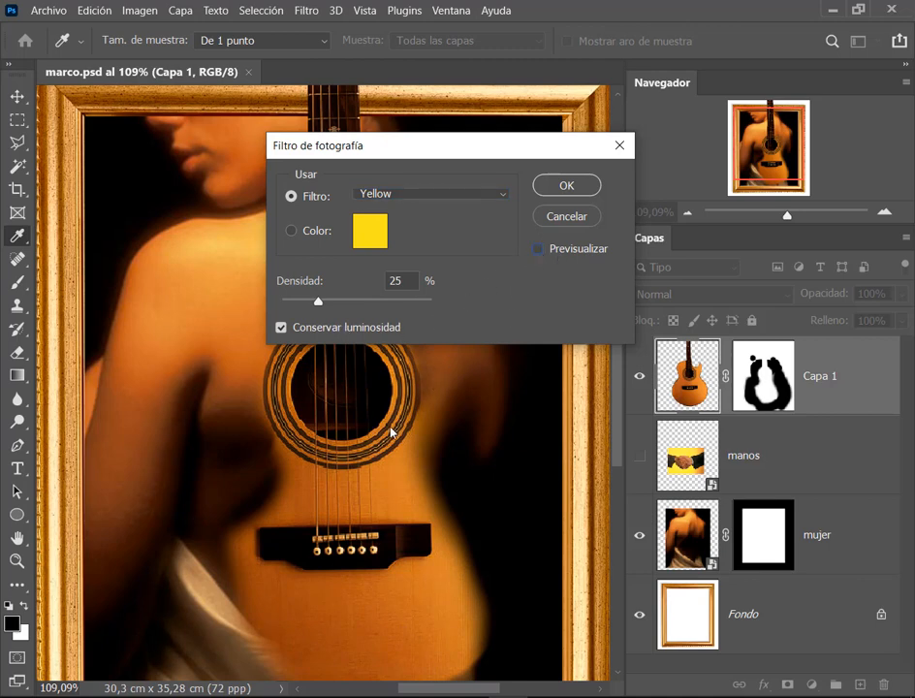
click(575, 251)
click(573, 217)
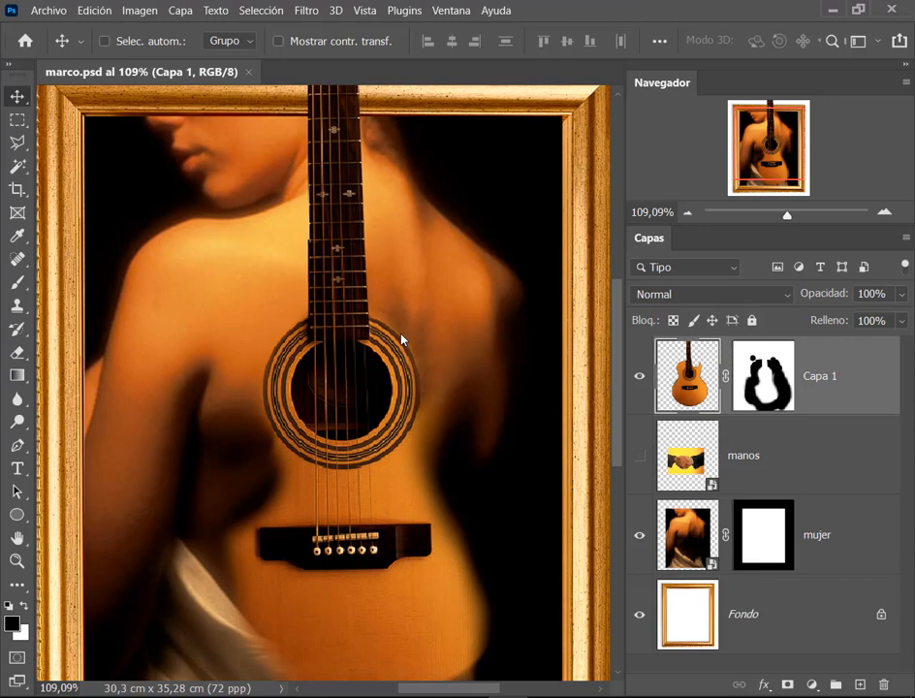
click(43, 10)
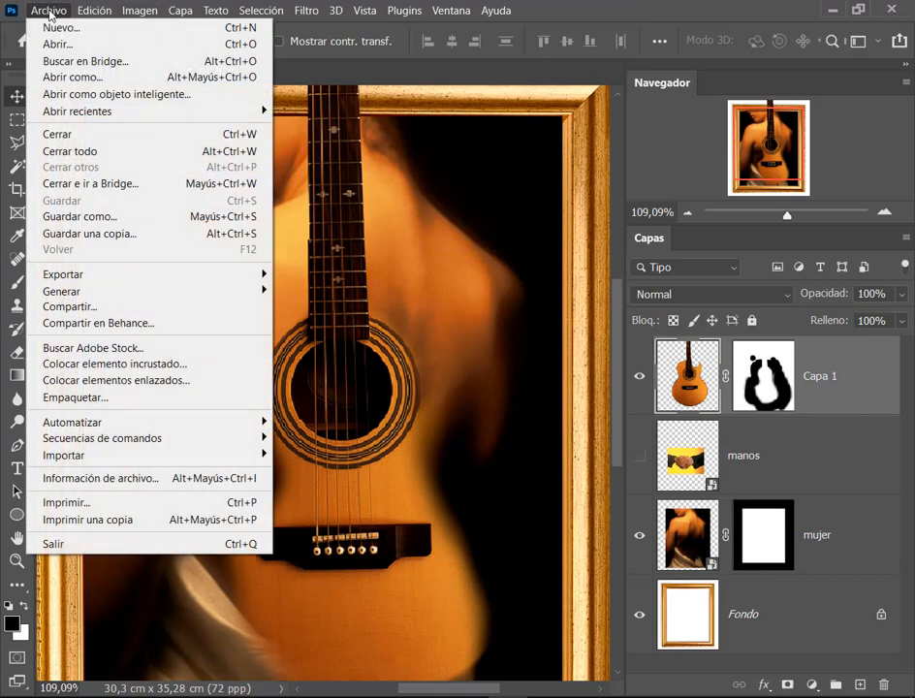
click(633, 16)
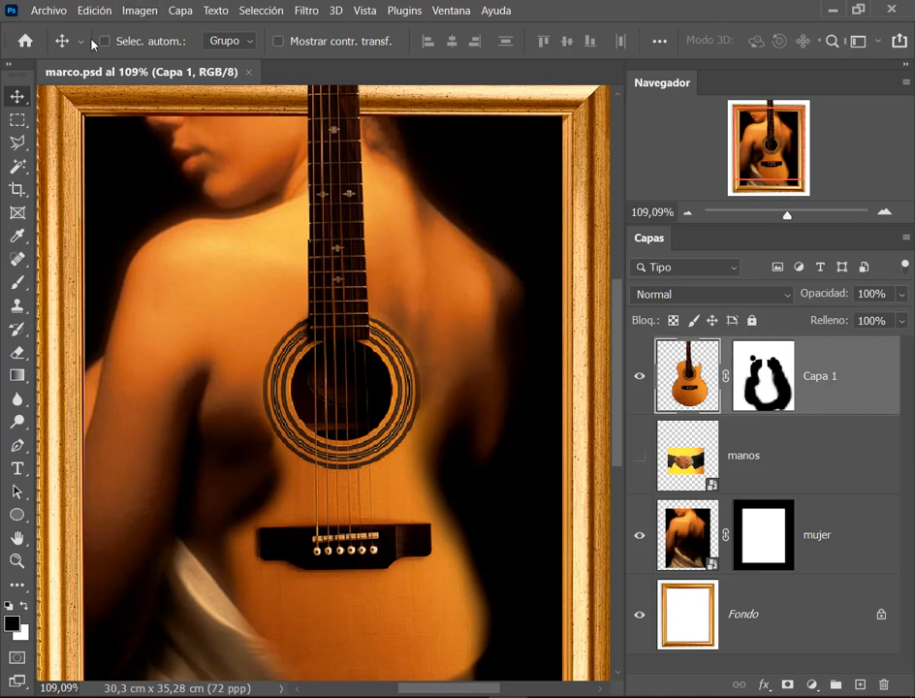
click(306, 10)
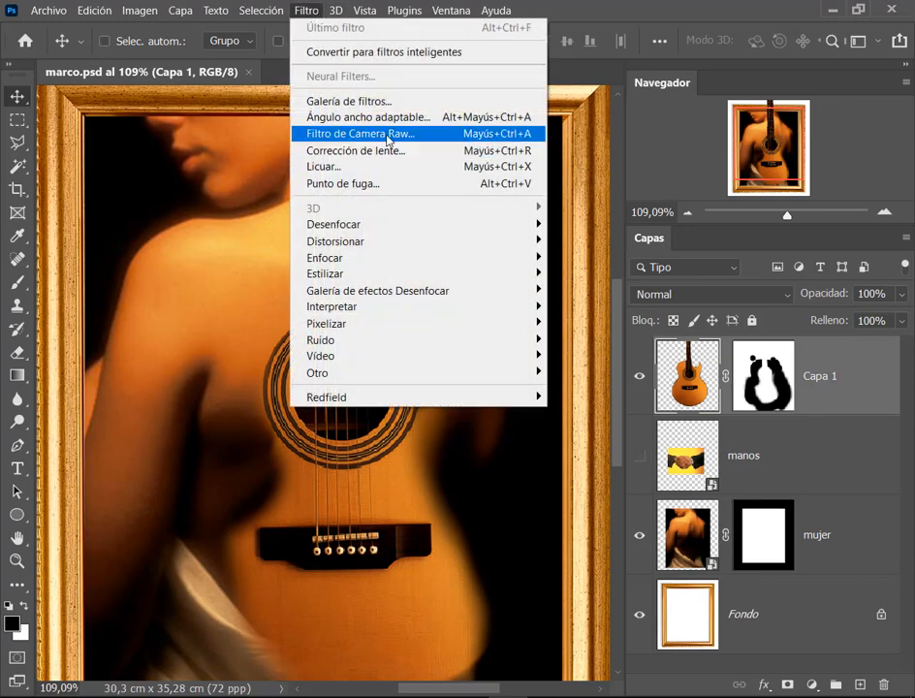
click(634, 5)
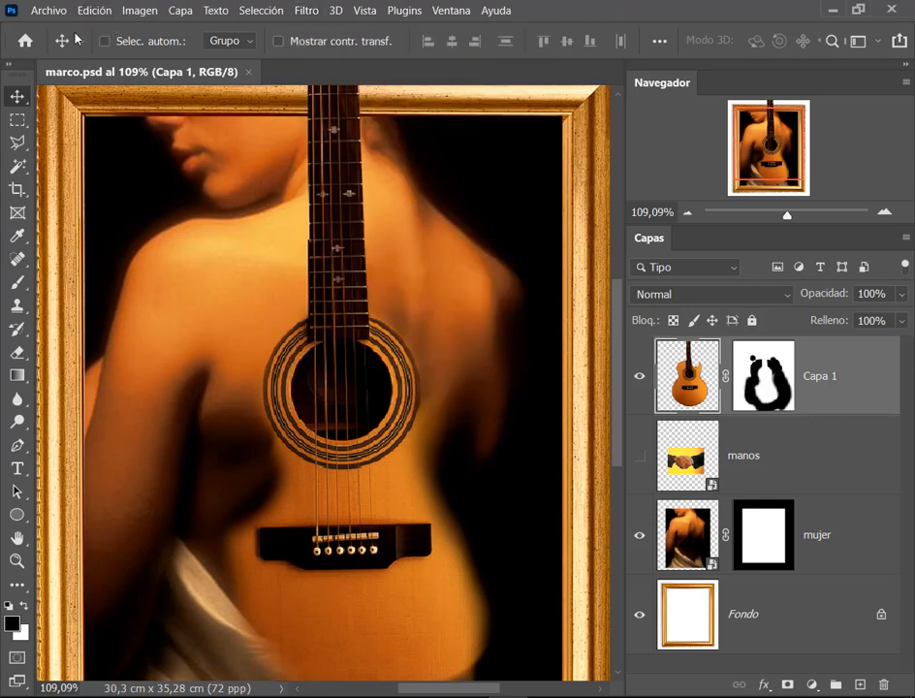
click(47, 18)
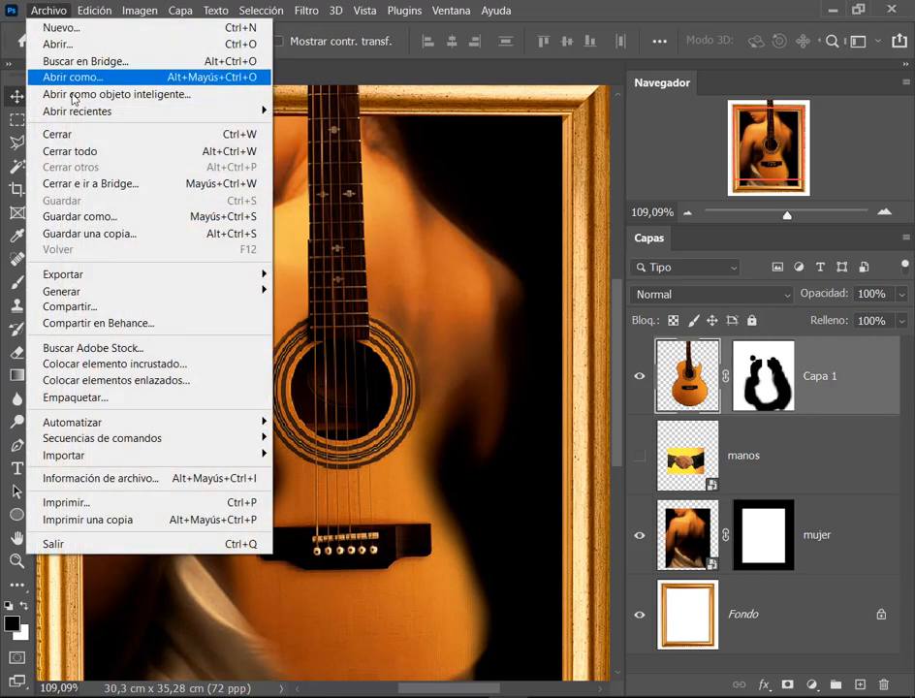
click(715, 10)
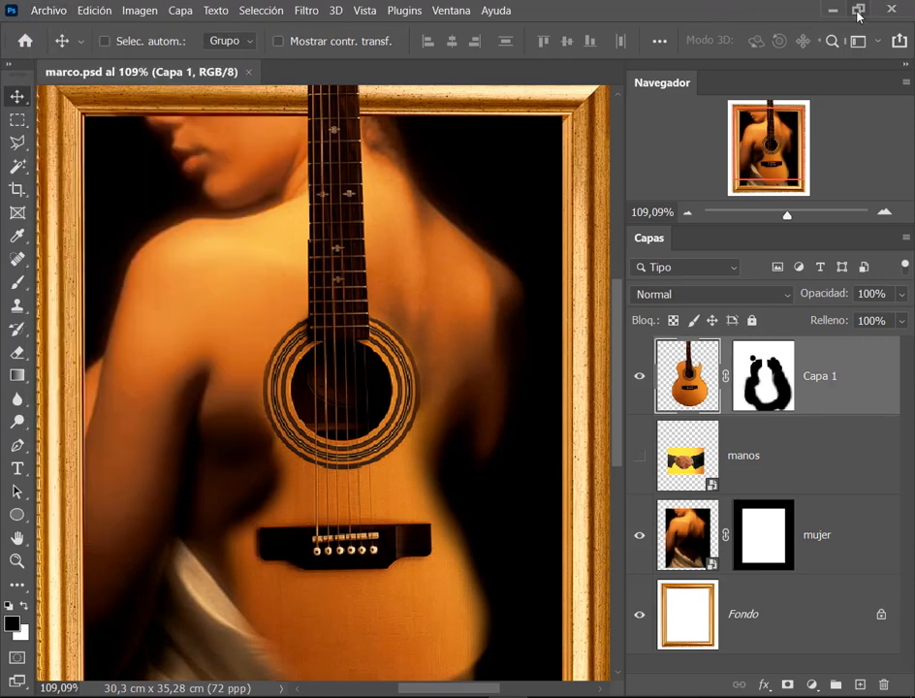
Step: Leave Photoshop 2021, search Windows for "ph" and launch Adobe Photoshop CS6
click(888, 15)
key(super+s)
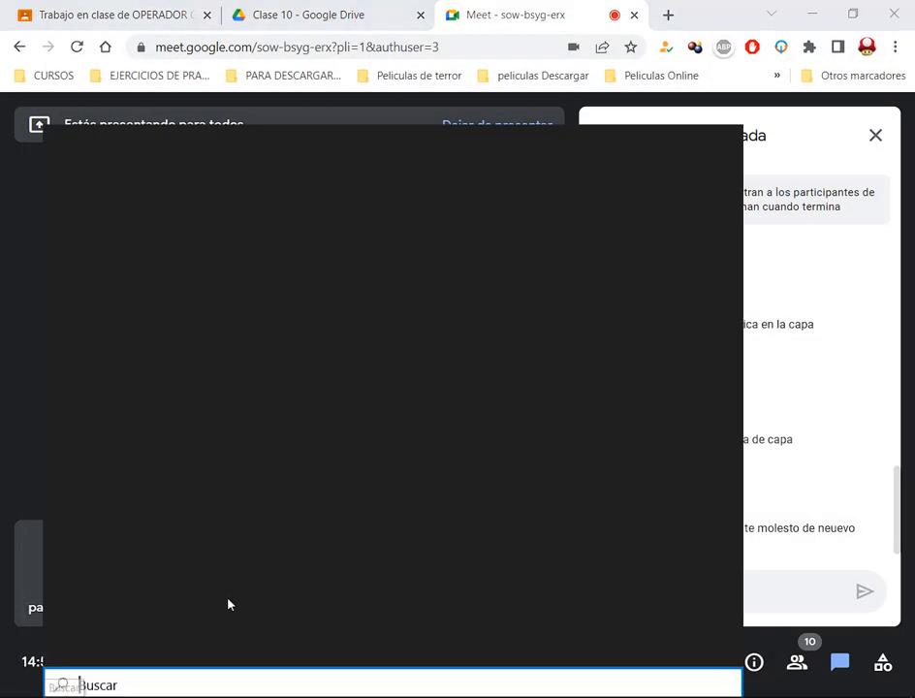
text(ph)
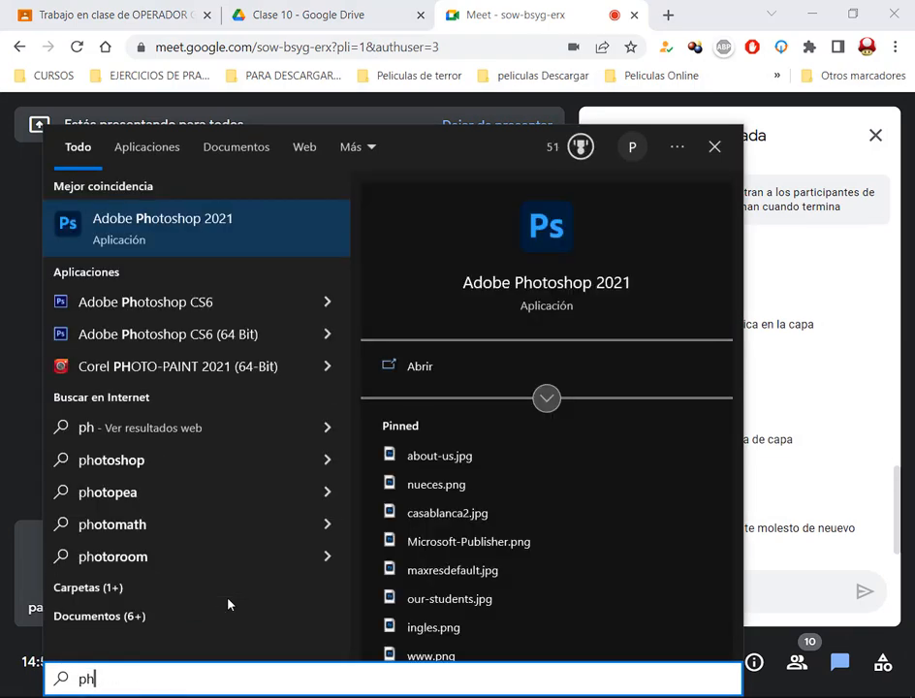
key(Down)
key(Return)
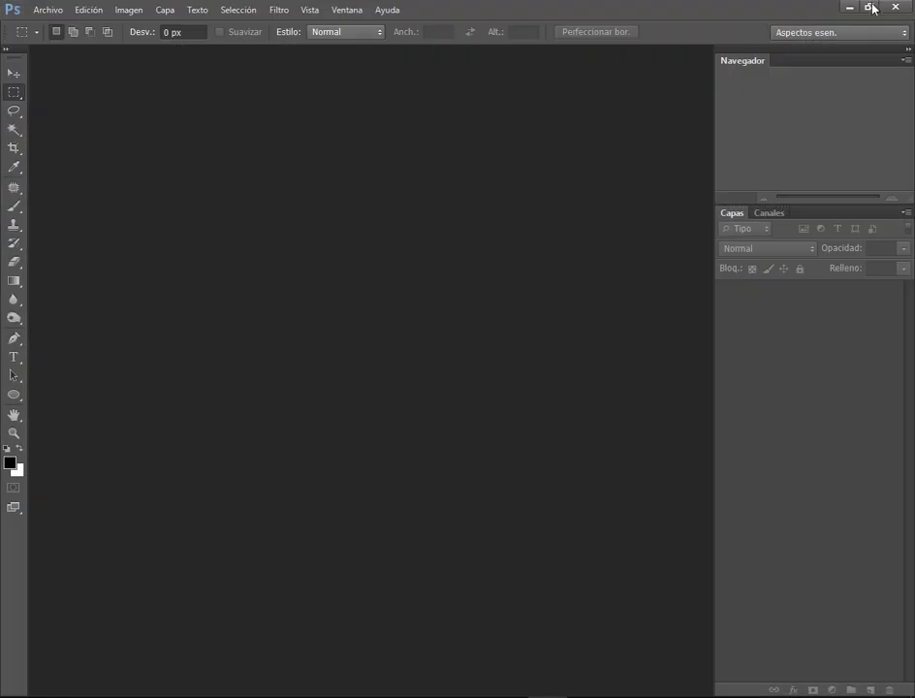
Step: Set JPEG handling in the Camera RAW preferences to "Abrir automáticamente todos los JPEG compatibles" and accept
click(89, 12)
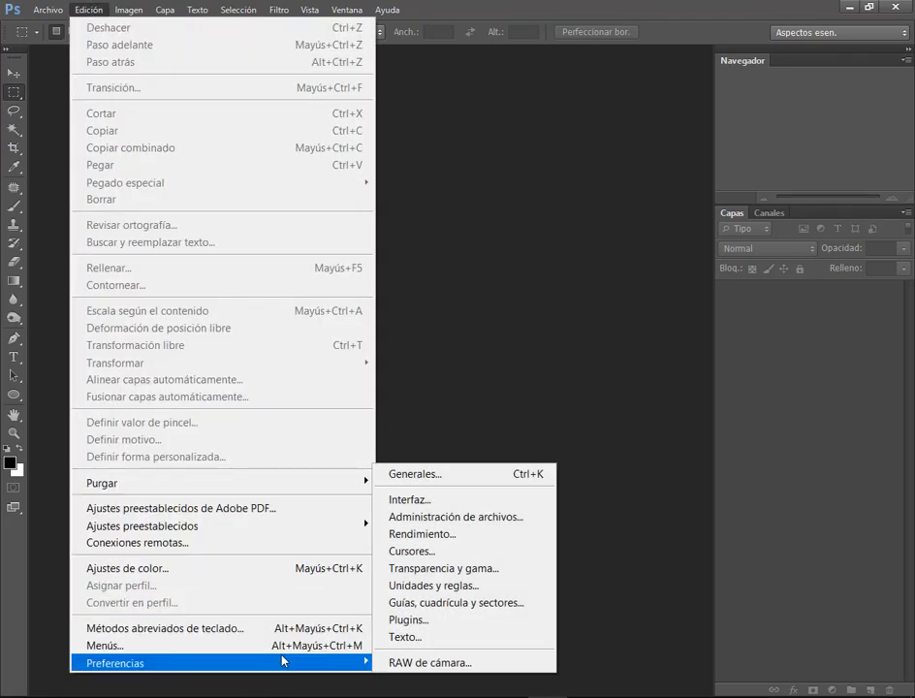
mouse_move(288, 665)
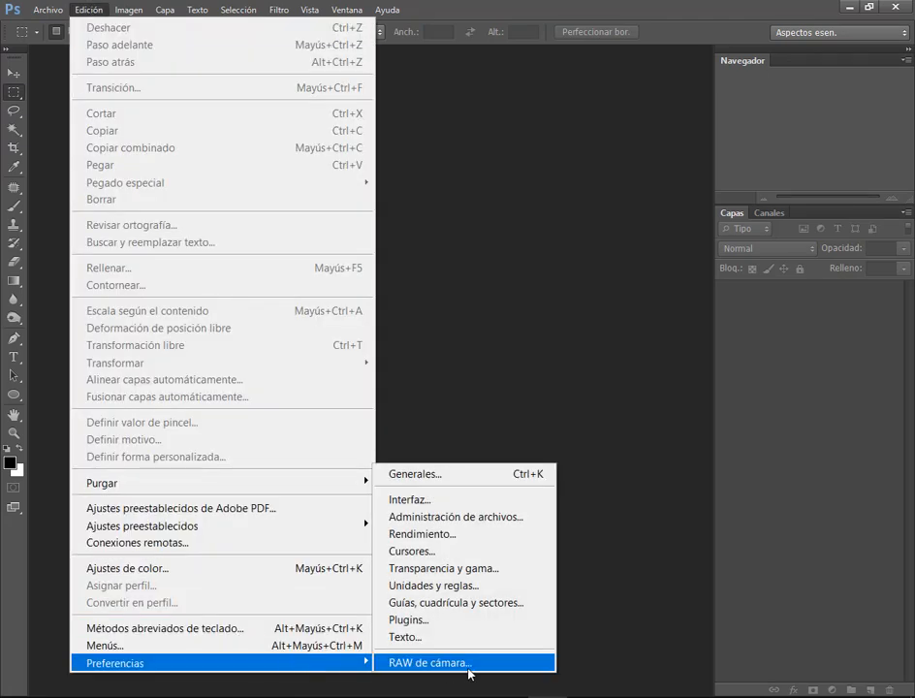
click(498, 667)
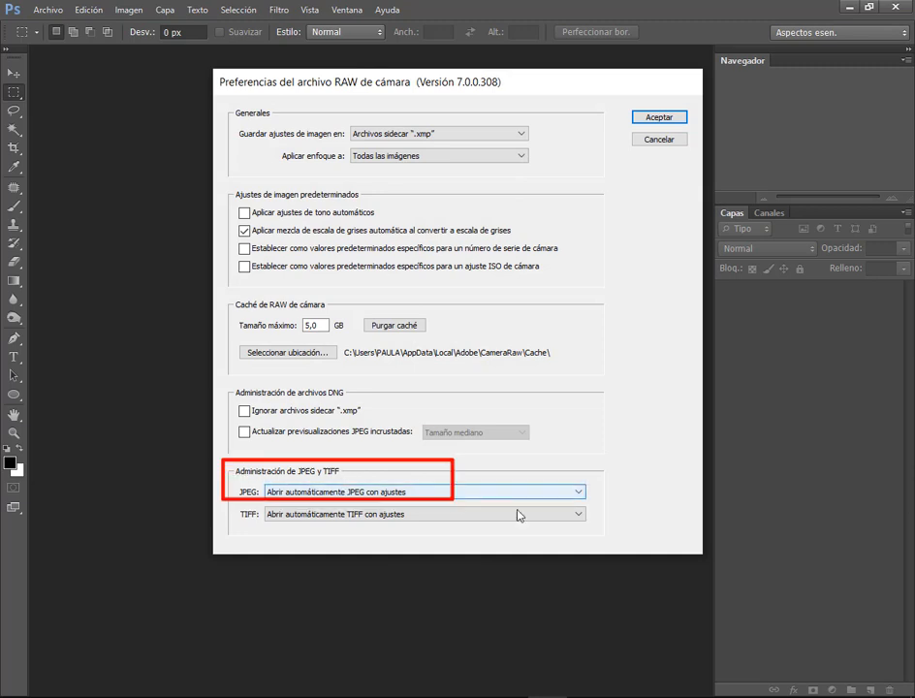
click(280, 497)
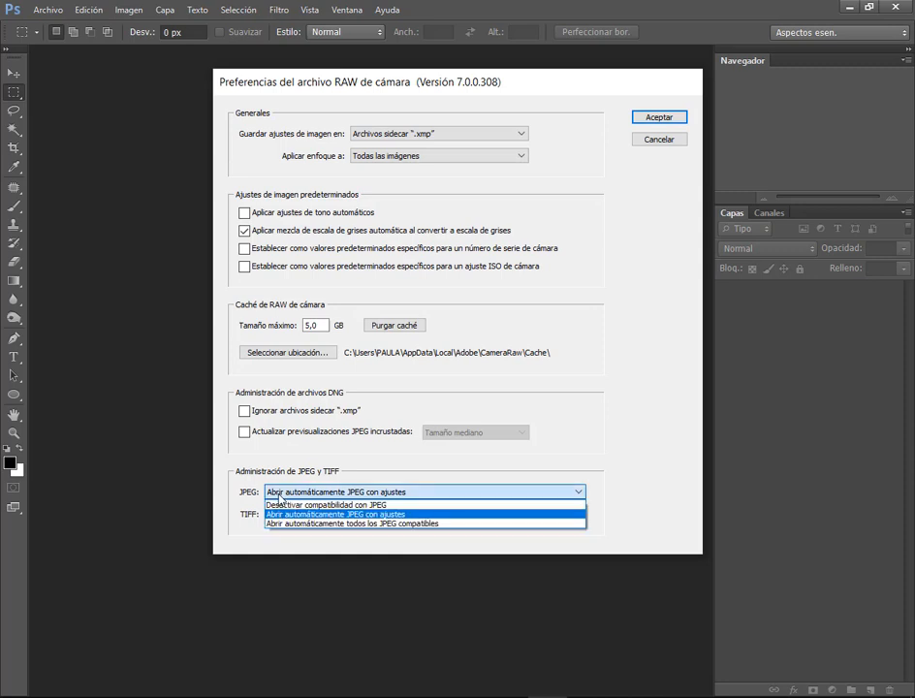
click(367, 524)
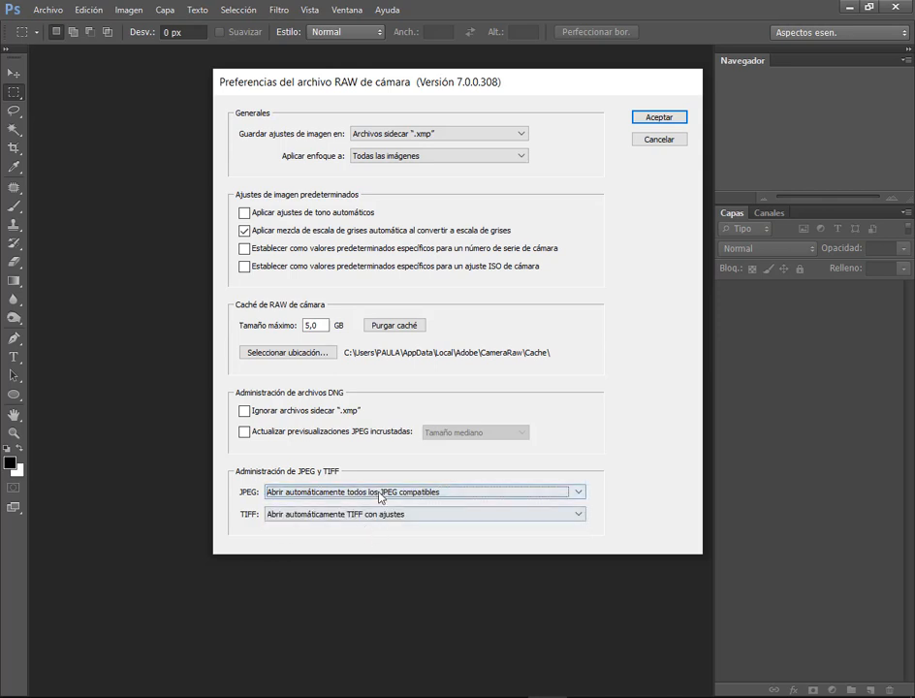
click(663, 119)
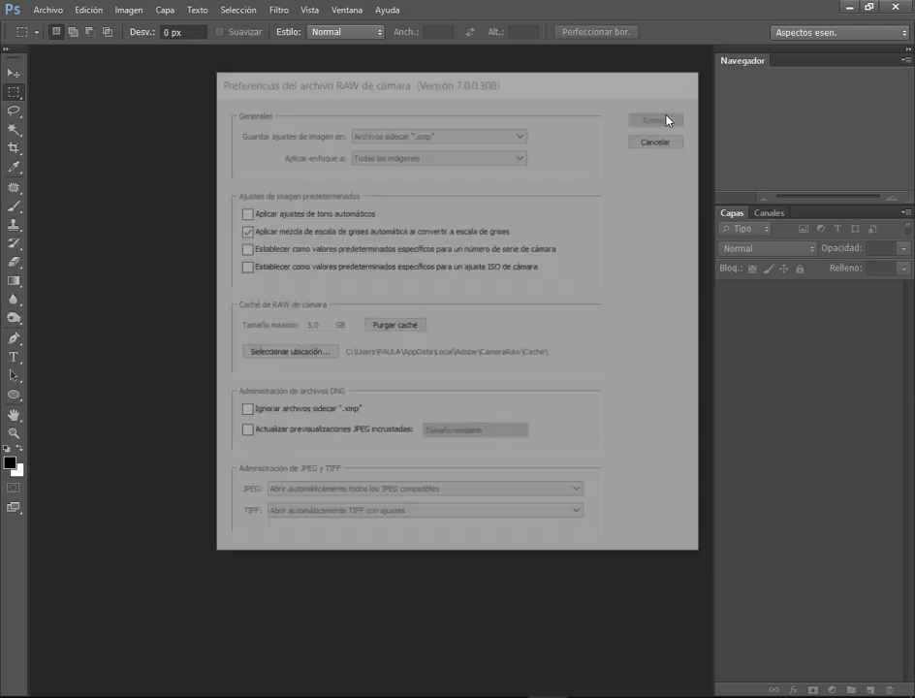
Step: Open the orange-rock seashore photo from FOTOS DE EJEMPLO in Camera Raw
click(49, 10)
click(57, 40)
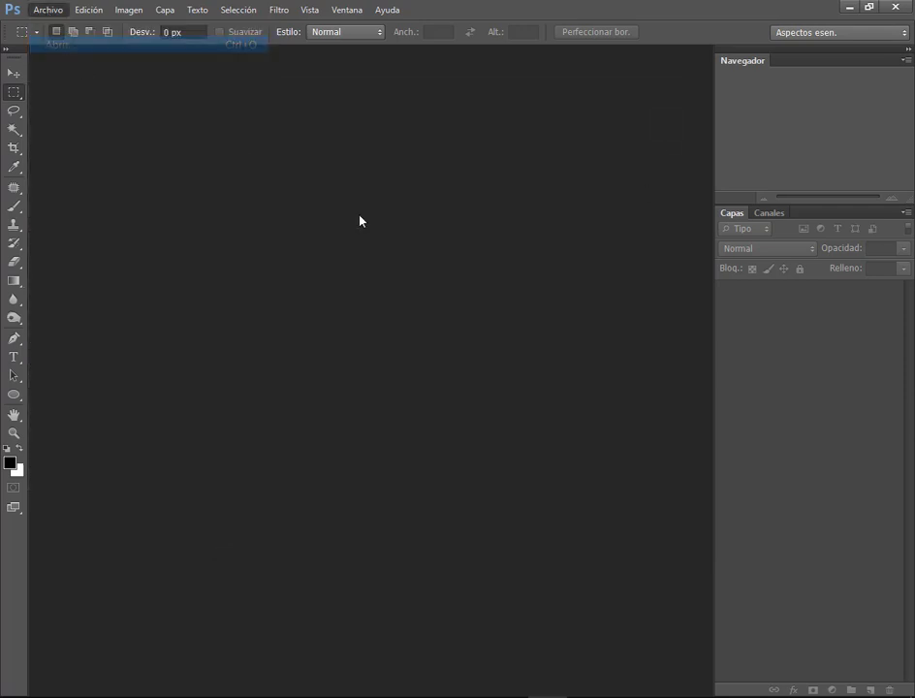
double_click(816, 405)
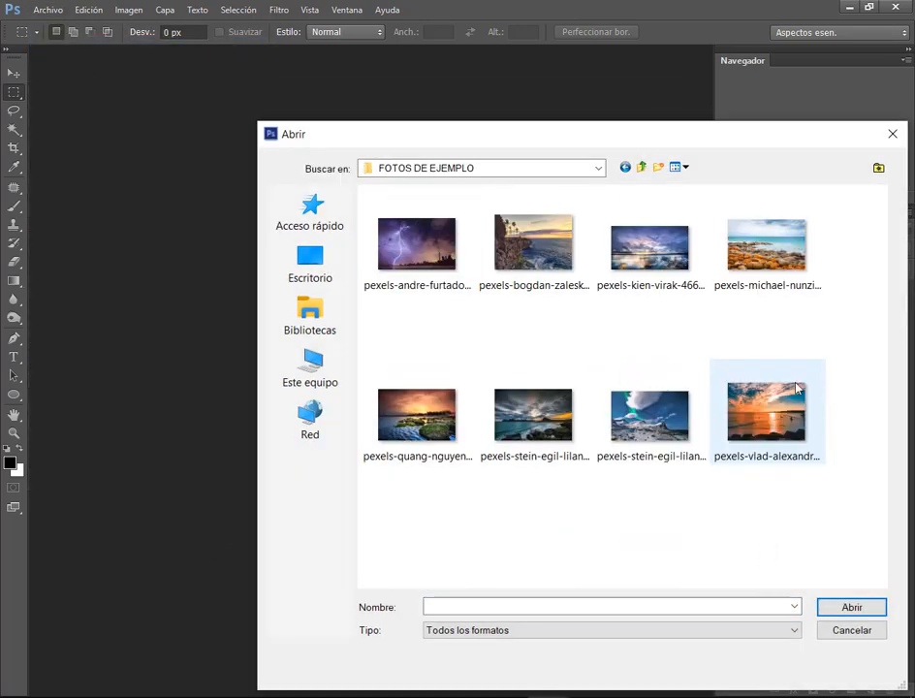
double_click(783, 281)
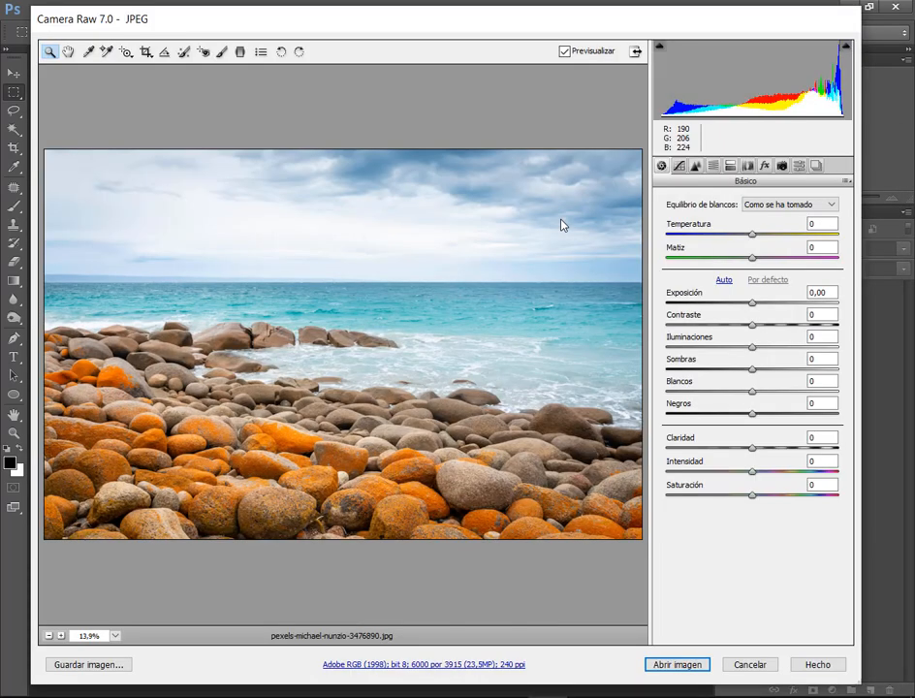
Step: Check the open-as-object option and the Basic adjustments for the seashore photo, and cancel Camera Raw
key(shift)
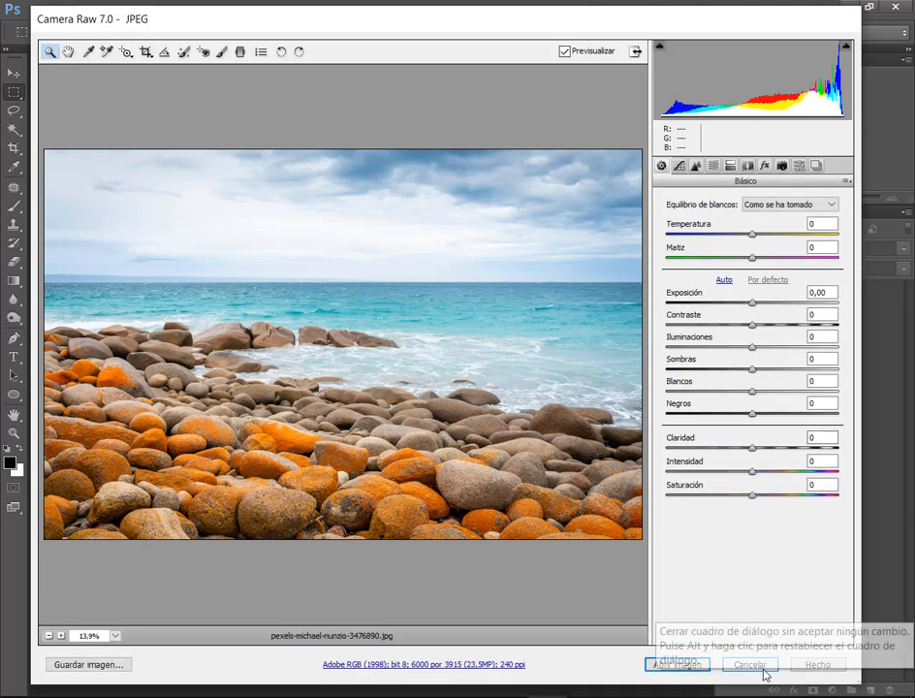
key(shift)
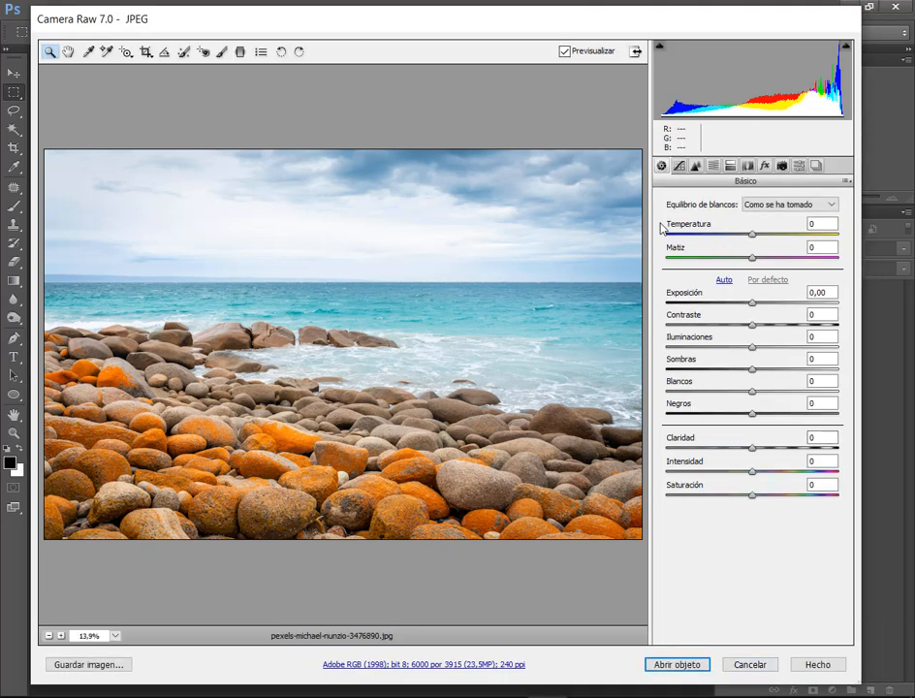
drag(649, 155, 855, 514)
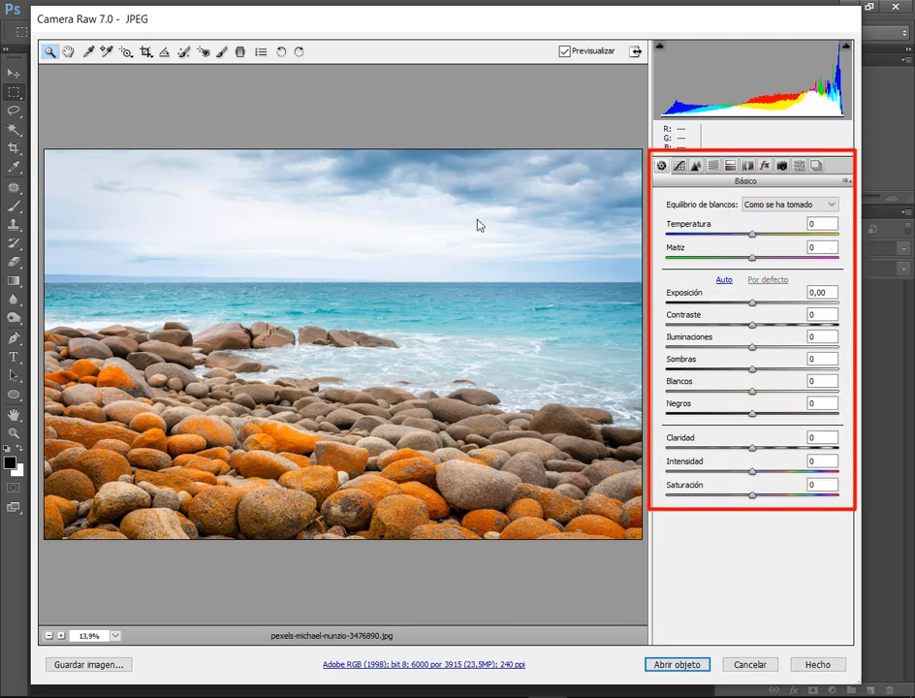
key(Escape)
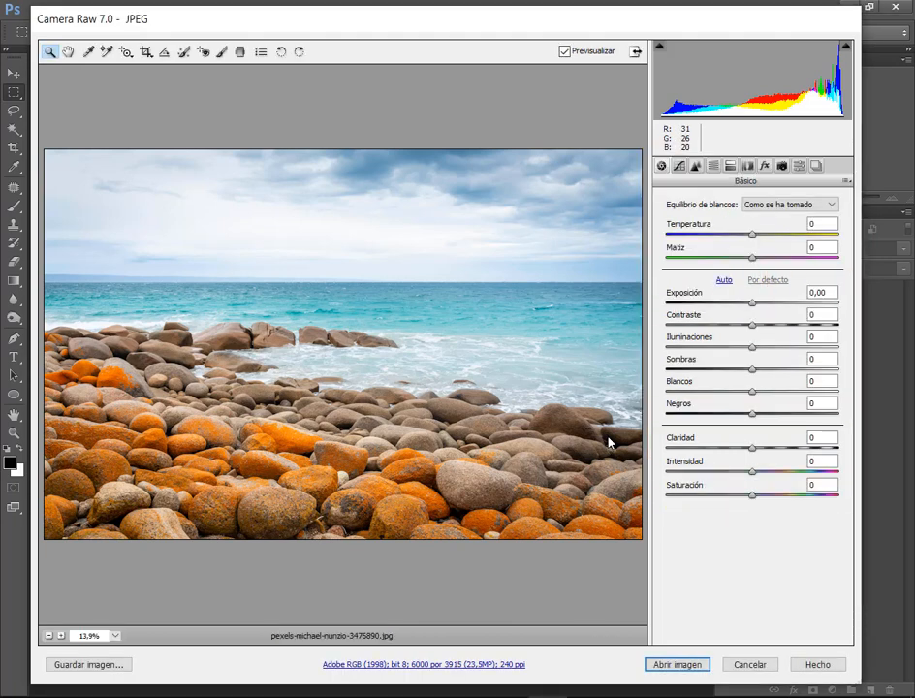
click(757, 665)
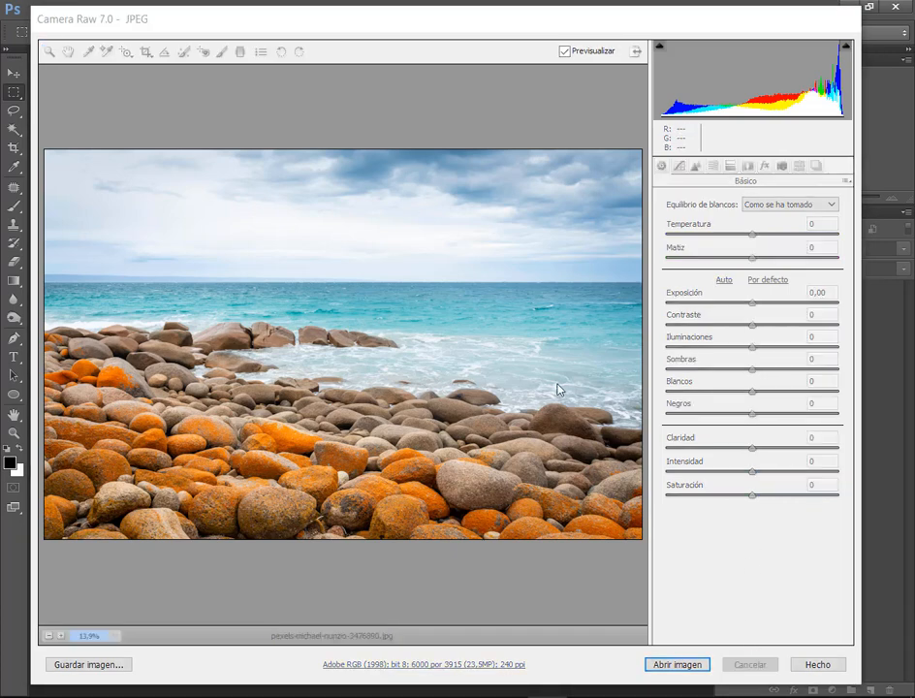
Step: Open the sunset beach photo in Camera Raw to see how JPEGs load, and cancel without opening it
click(48, 10)
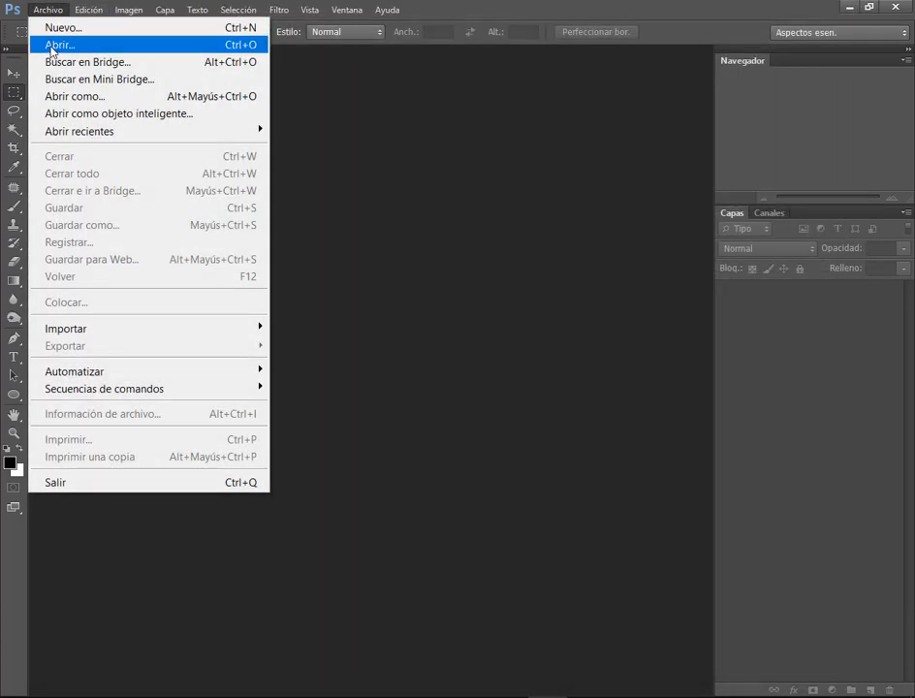
click(56, 44)
double_click(793, 442)
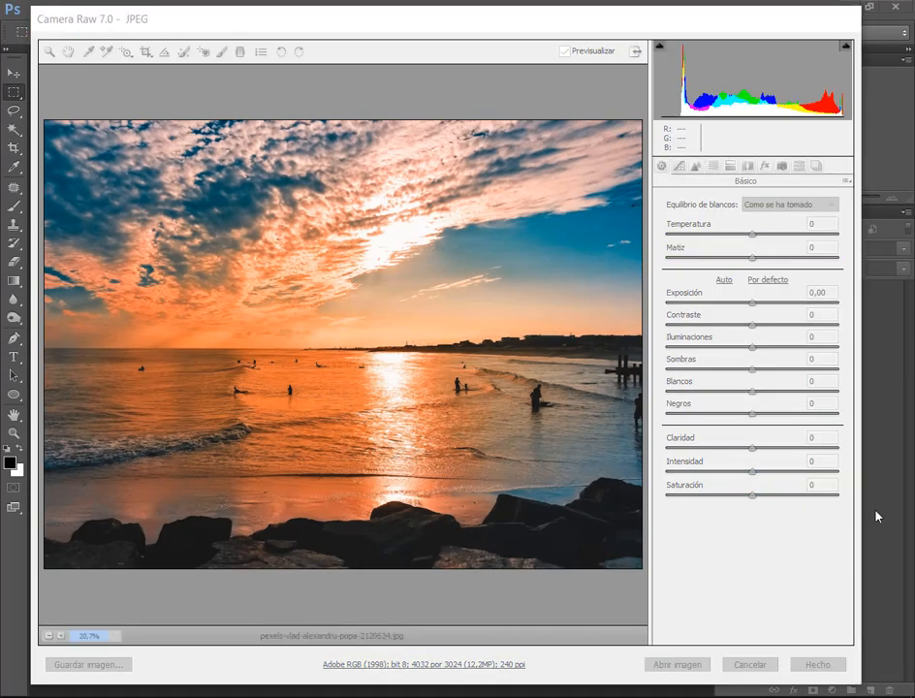
click(754, 665)
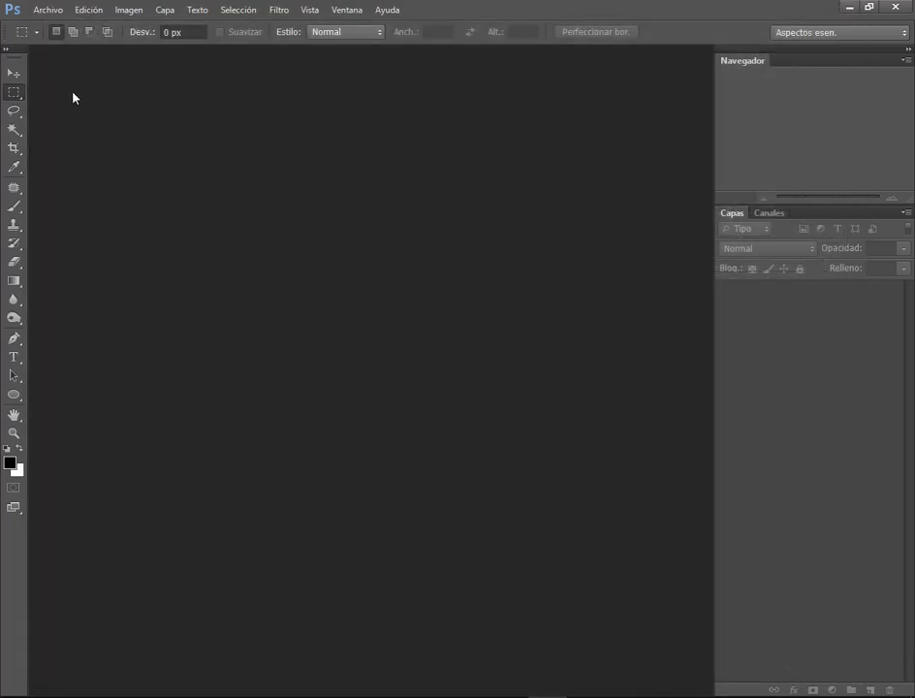
Step: Set JPEG handling in the Camera RAW preferences to "Abrir automáticamente JPEG con ajustes" and accept
click(88, 10)
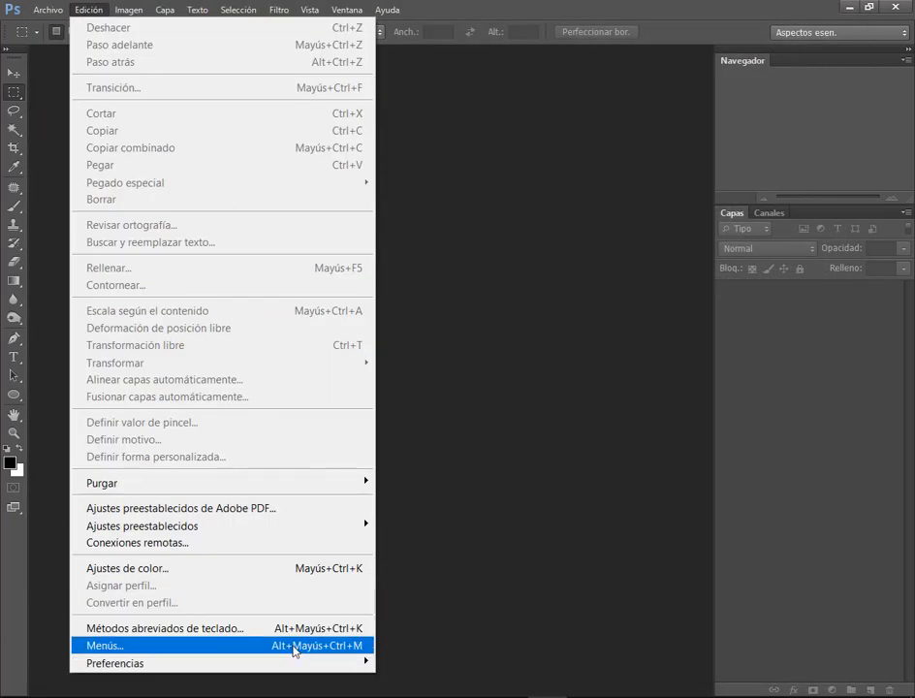
mouse_move(298, 674)
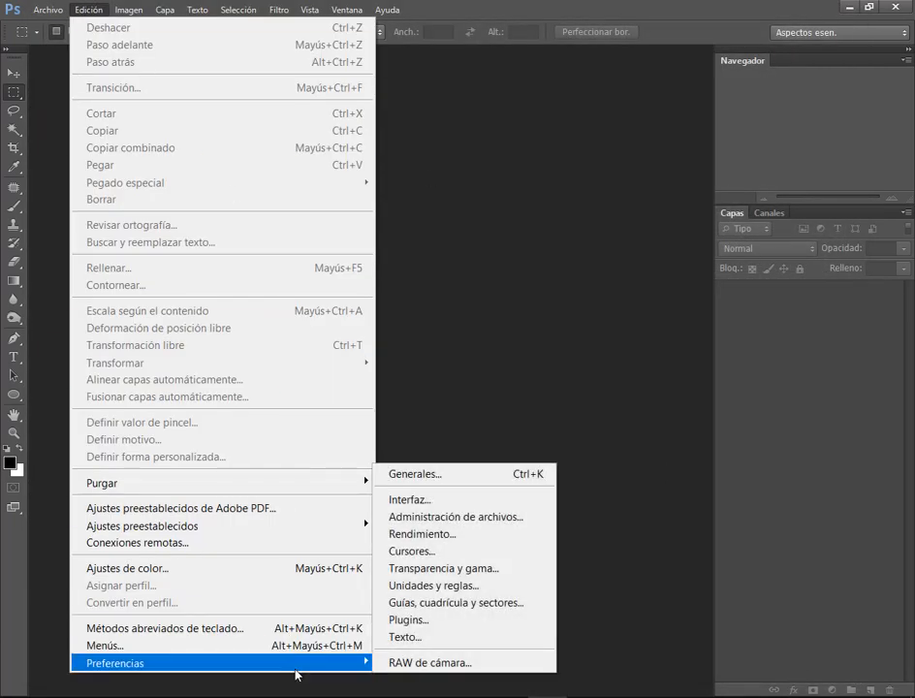
click(445, 663)
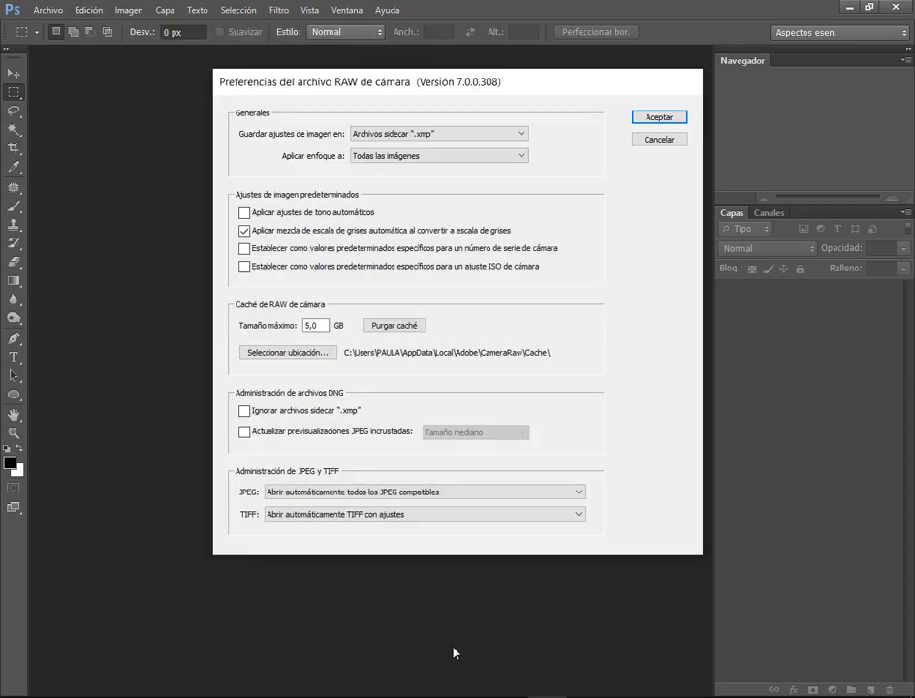
click(523, 492)
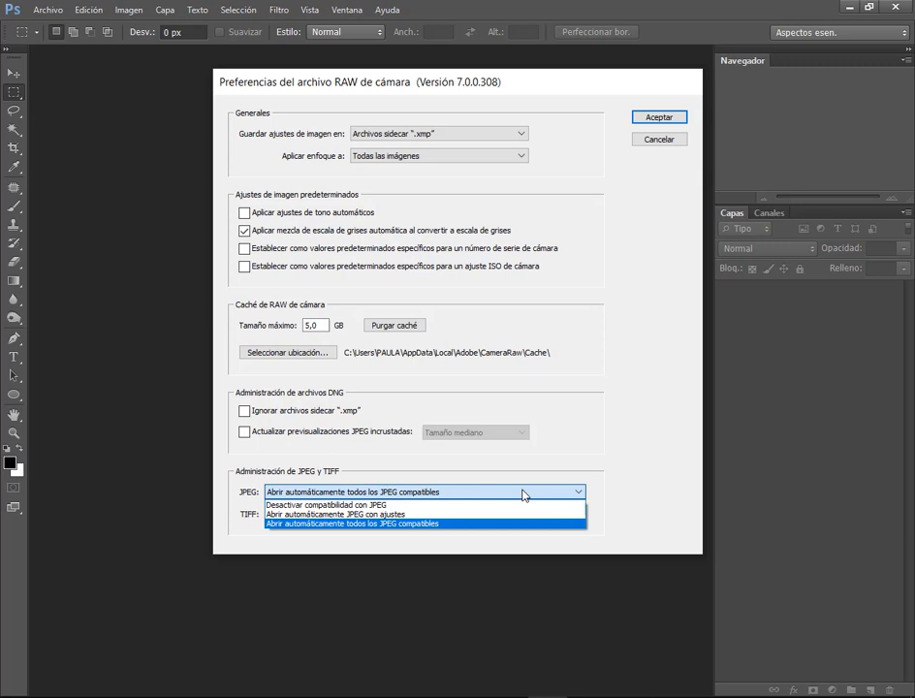
click(305, 514)
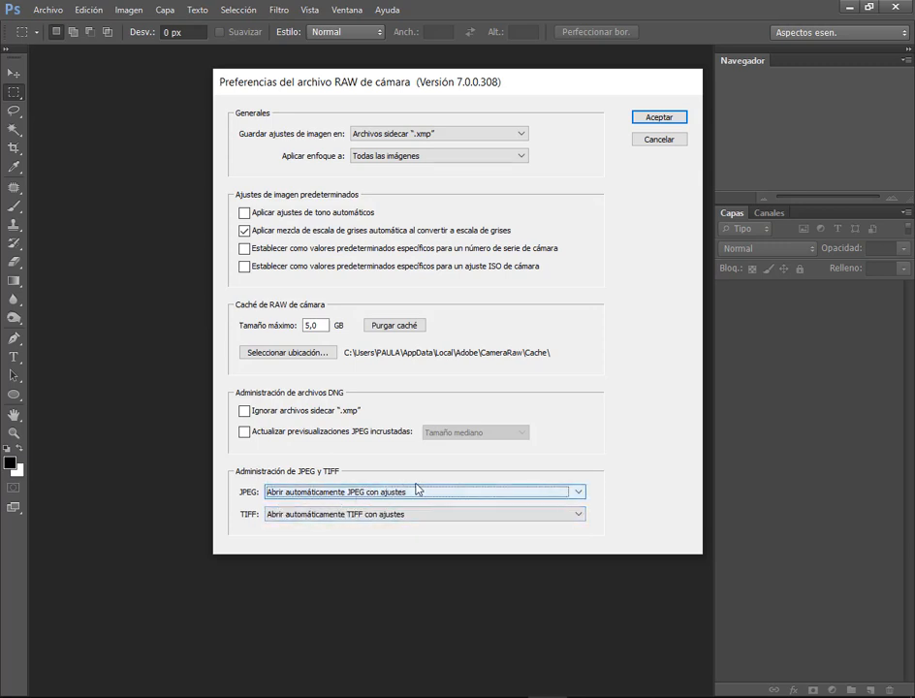
click(641, 118)
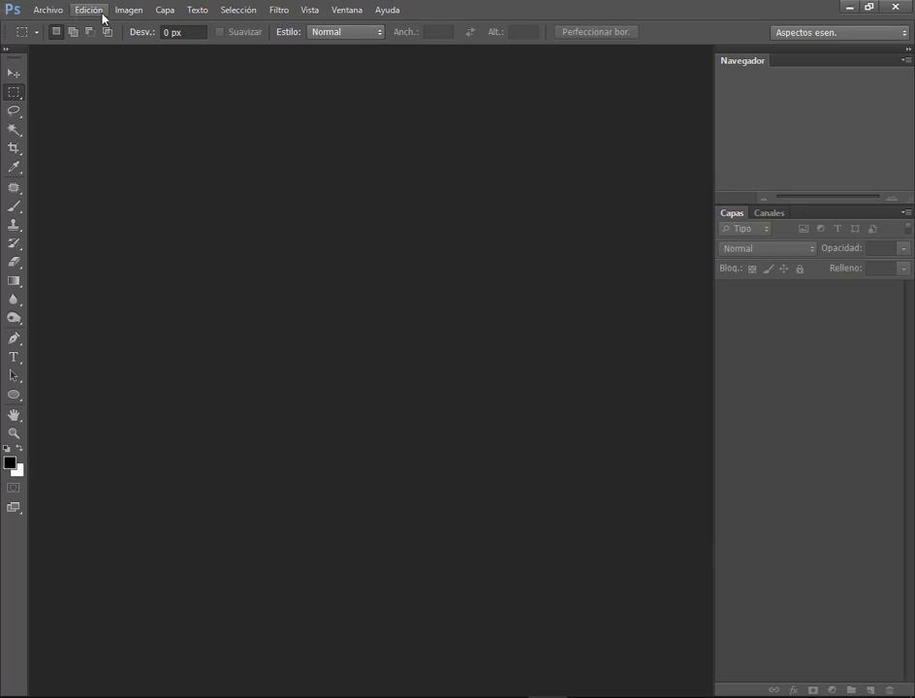
Step: Close Photoshop CS6, launch Adobe Photoshop 2021 through a Windows search for "ph", and open the recent marco.psd
click(886, 9)
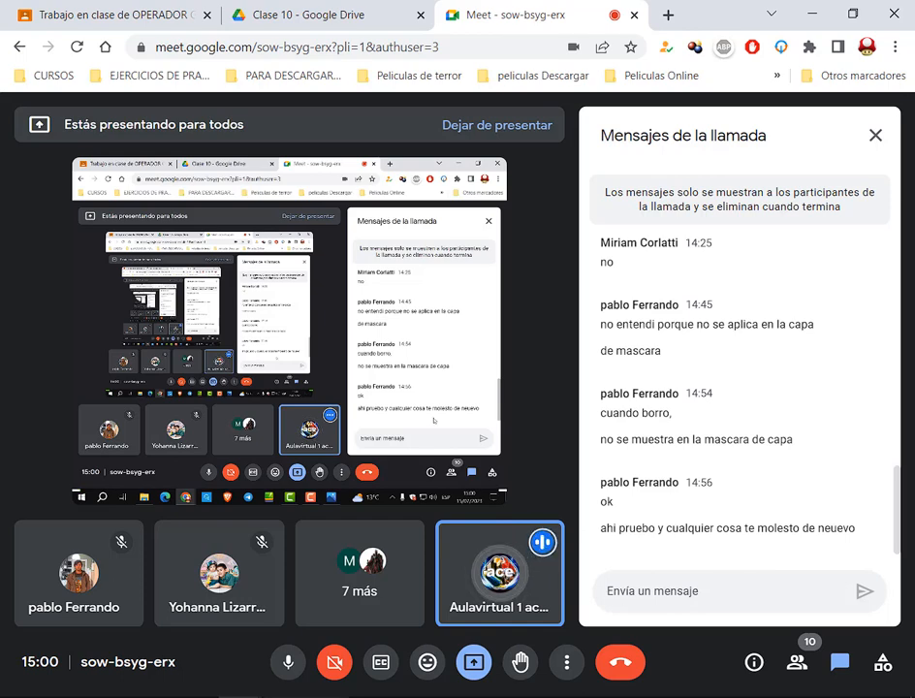
key(super)
text(p)
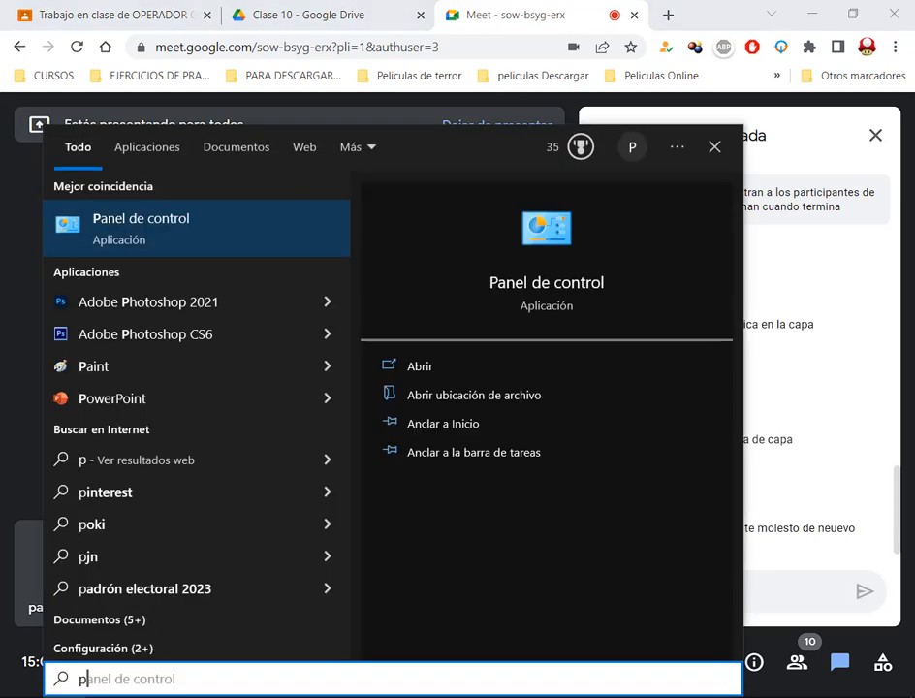
text(h)
click(176, 225)
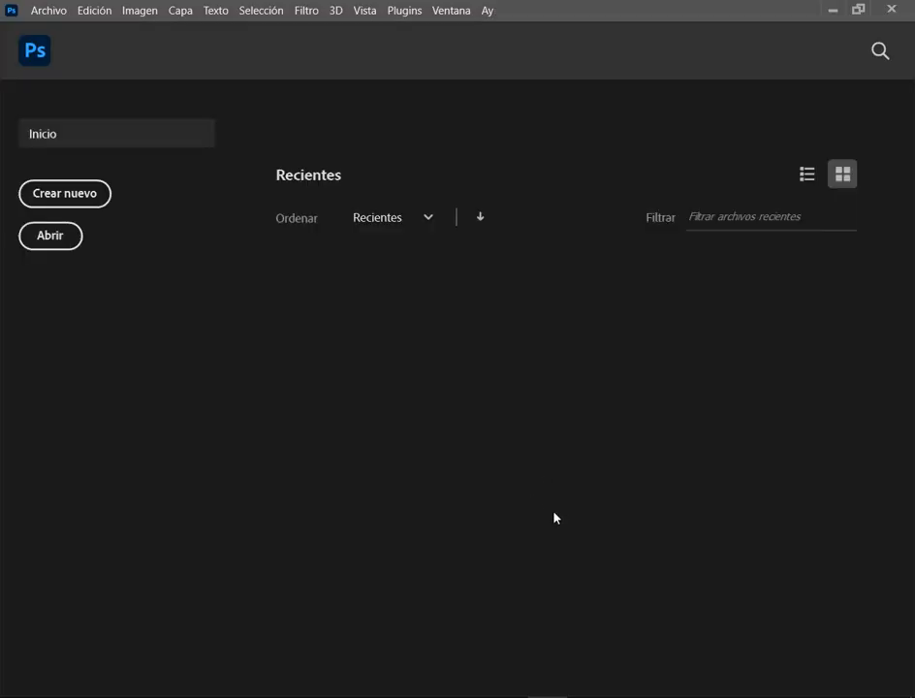
click(365, 377)
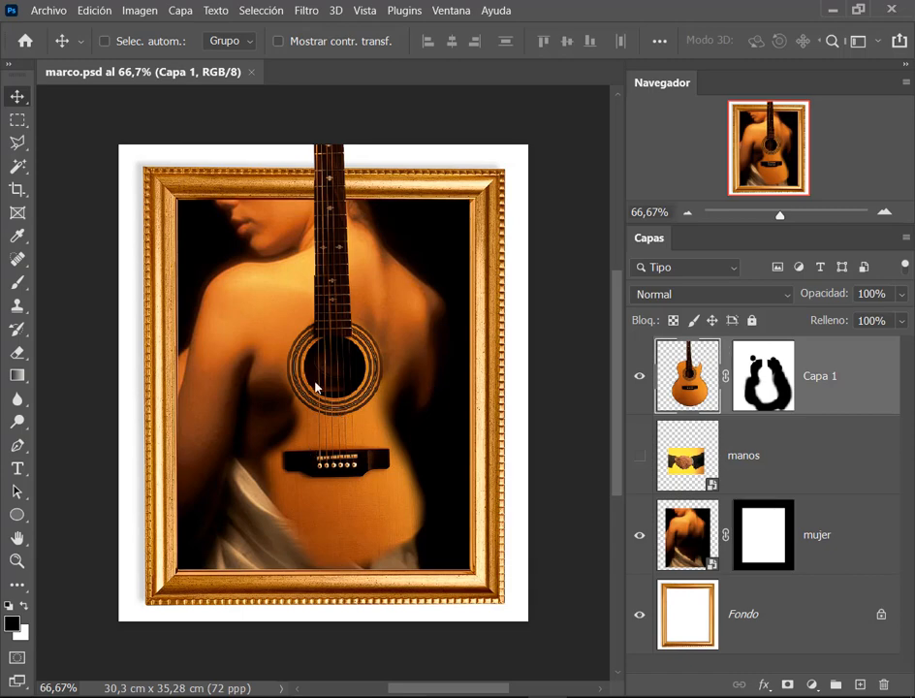
alt+scroll(332, 380, up, 5)
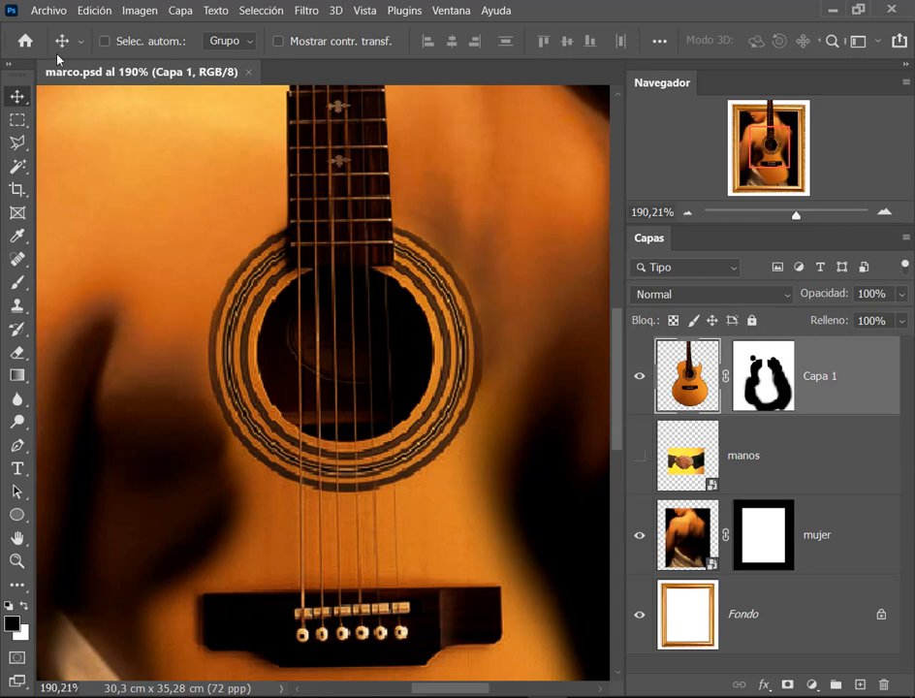
Step: Open 04.JPG from Mujer y guitarra without modifying its colour profile, and unlock its Fondo layer
click(50, 12)
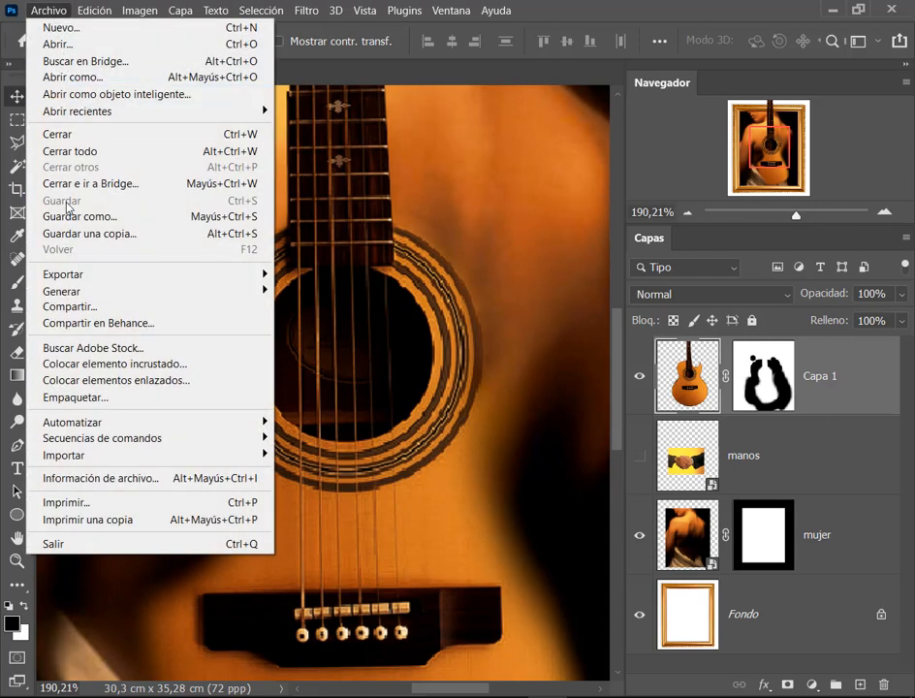
click(84, 48)
click(559, 173)
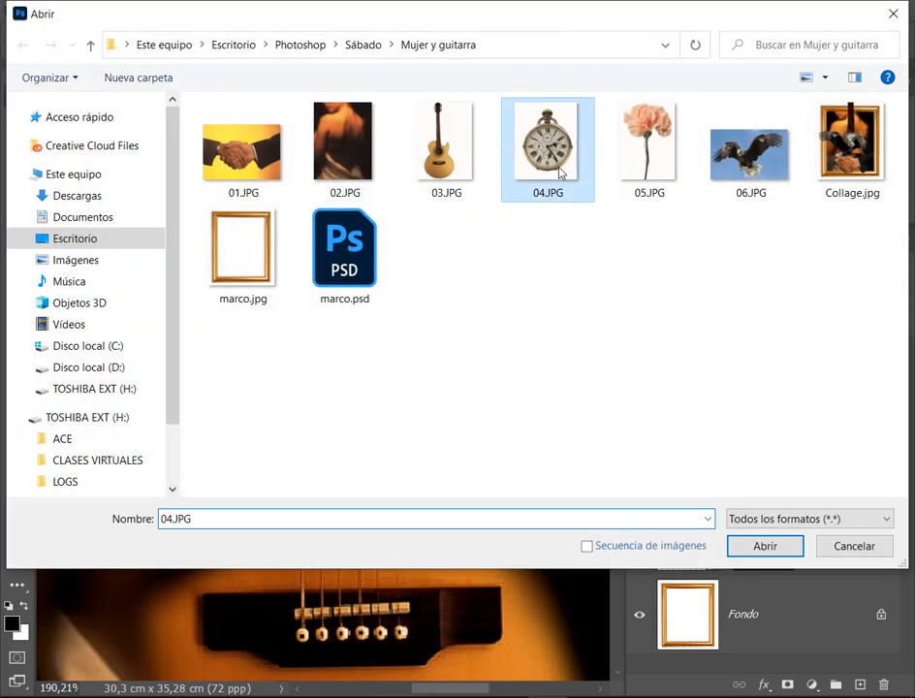
double_click(559, 173)
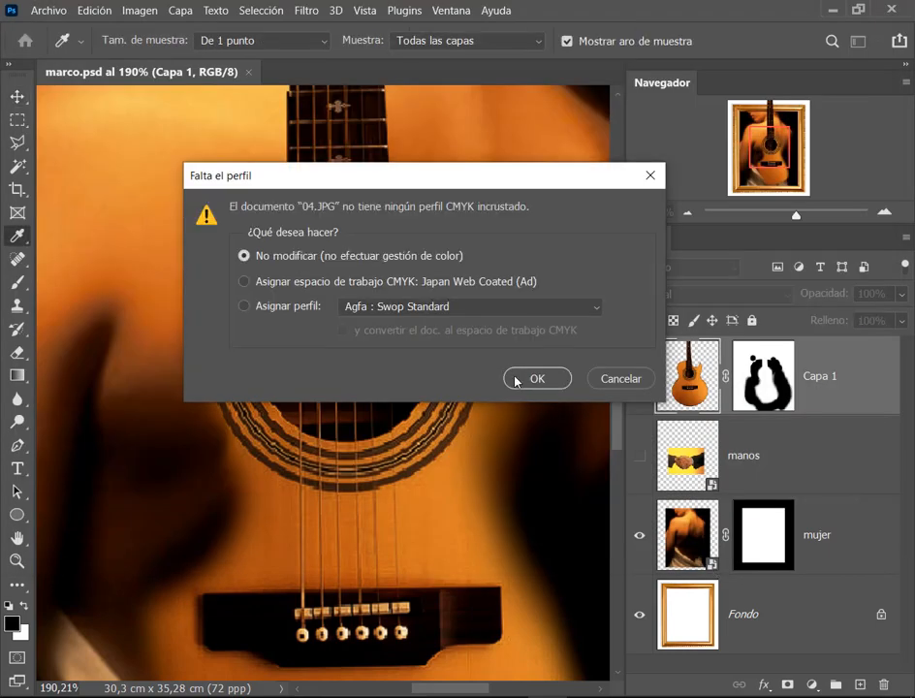
click(515, 381)
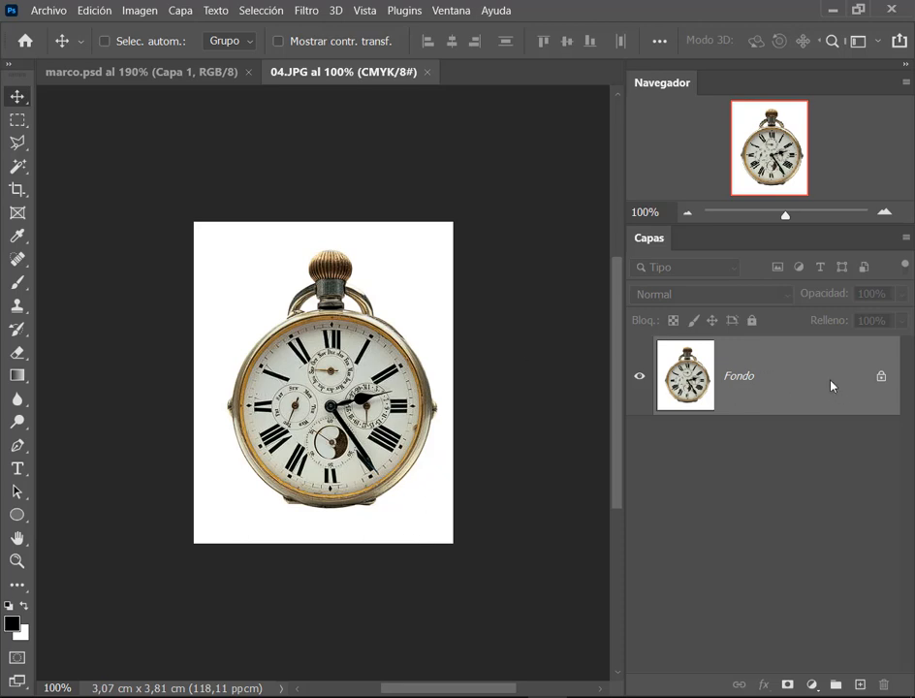
click(882, 377)
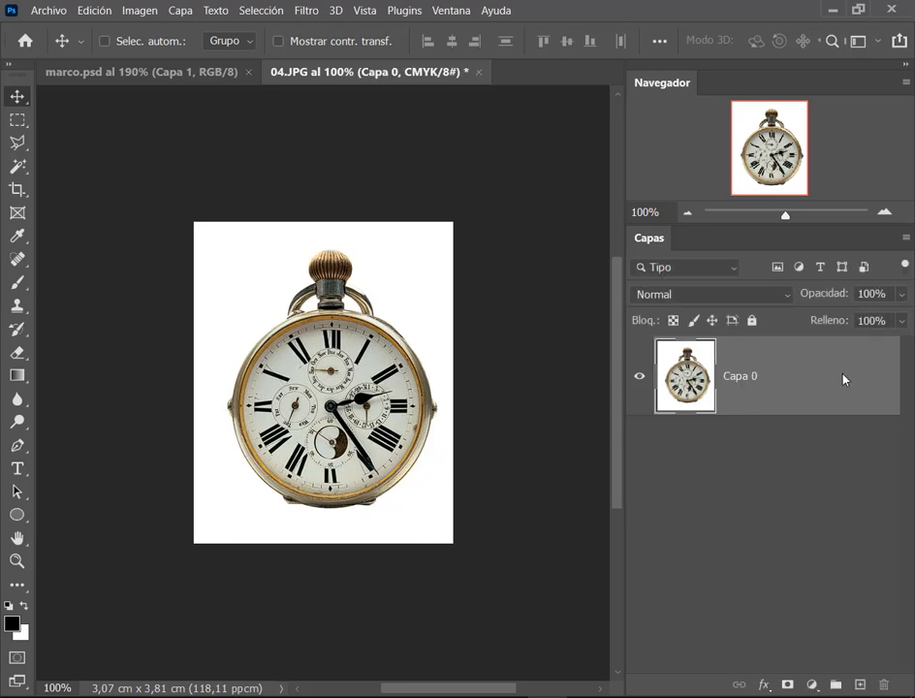
Step: Select the white background around the pocket watch on Capa 0 with the Magic Wand
click(18, 166)
click(247, 274)
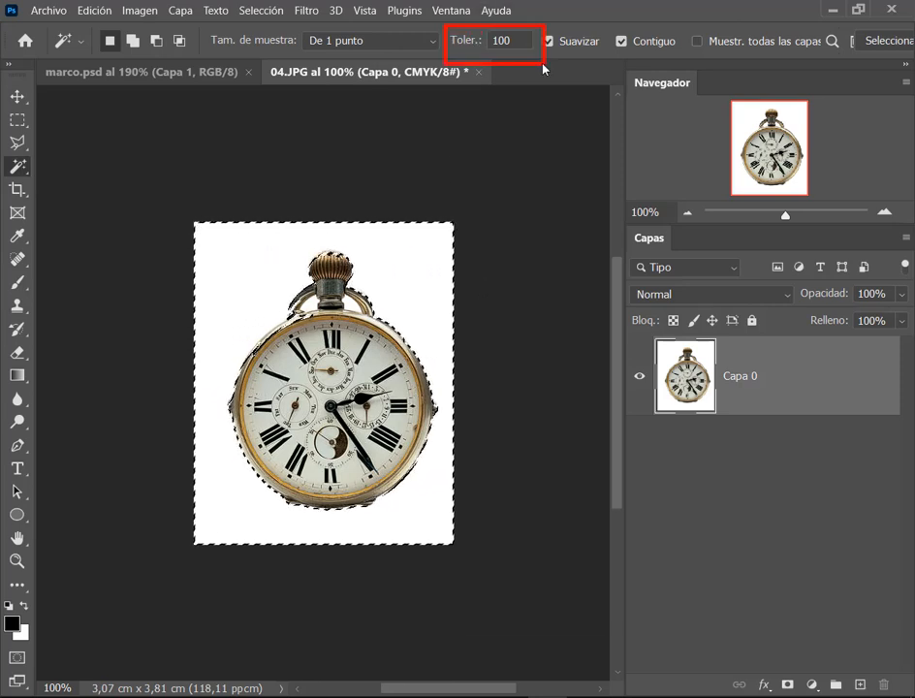
scroll(302, 427, up, 6)
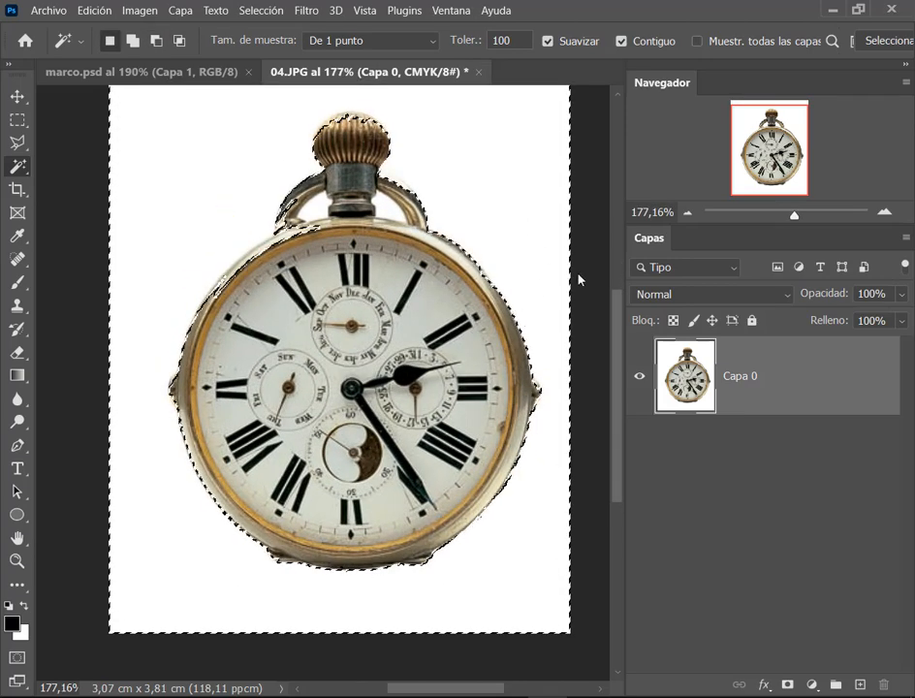
Step: Try deleting the selected white background around the pocket watch, and undo it together with the selection
key(Delete)
key(ctrl+d)
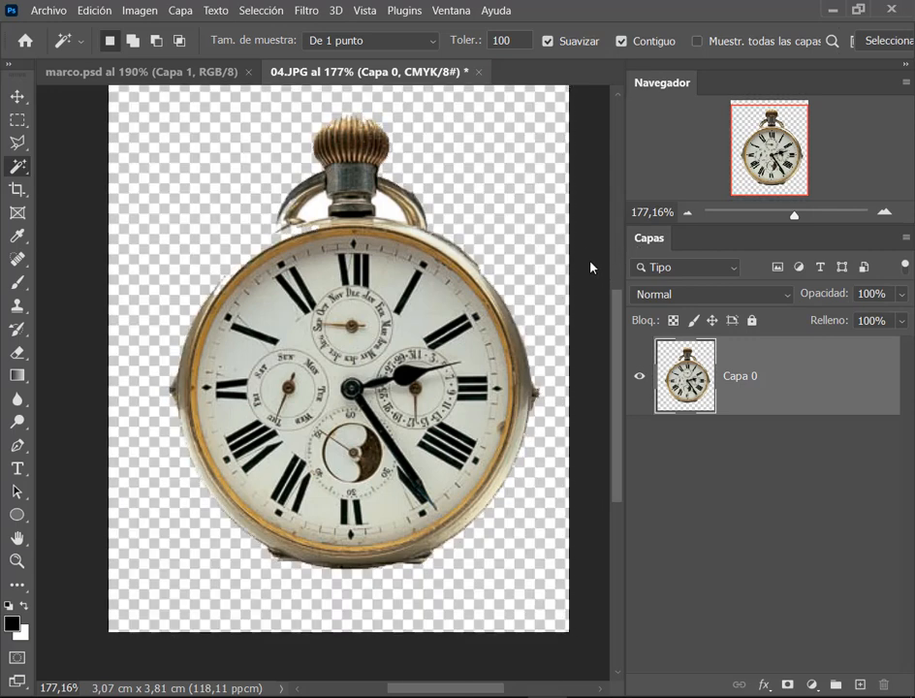
key(ctrl+z)
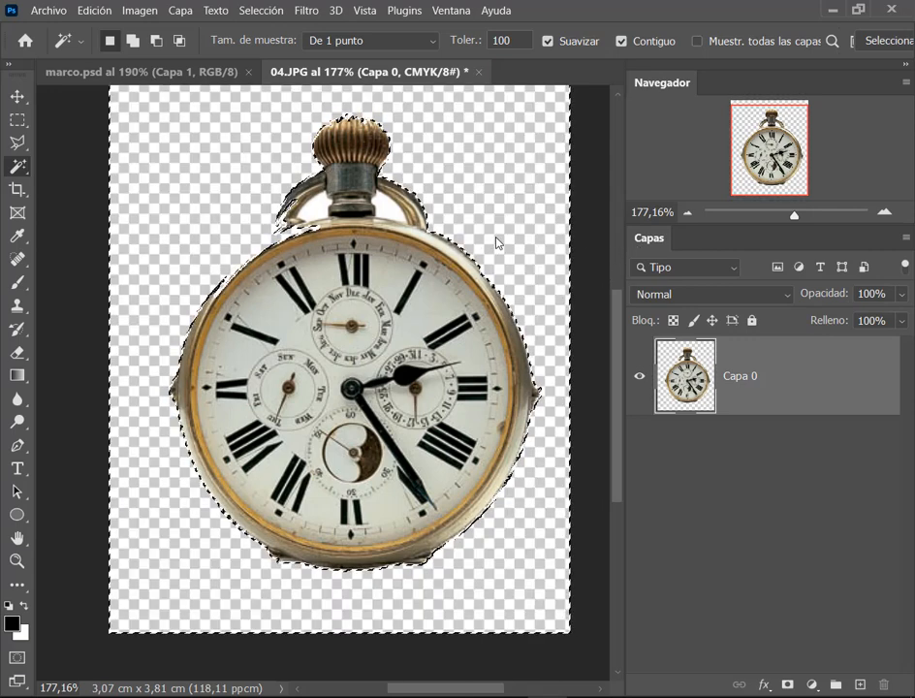
key(ctrl+z)
key(ctrl+z)
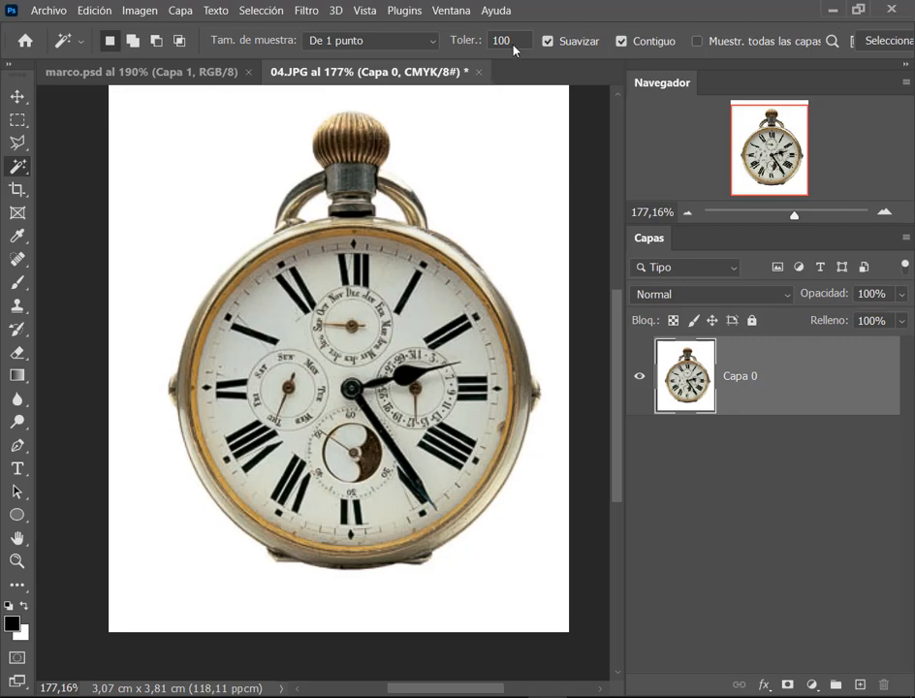
Step: Try selecting the white background with the Magic Wand at tolerances of 50 and 45, clearing each selection
text(50)
click(529, 148)
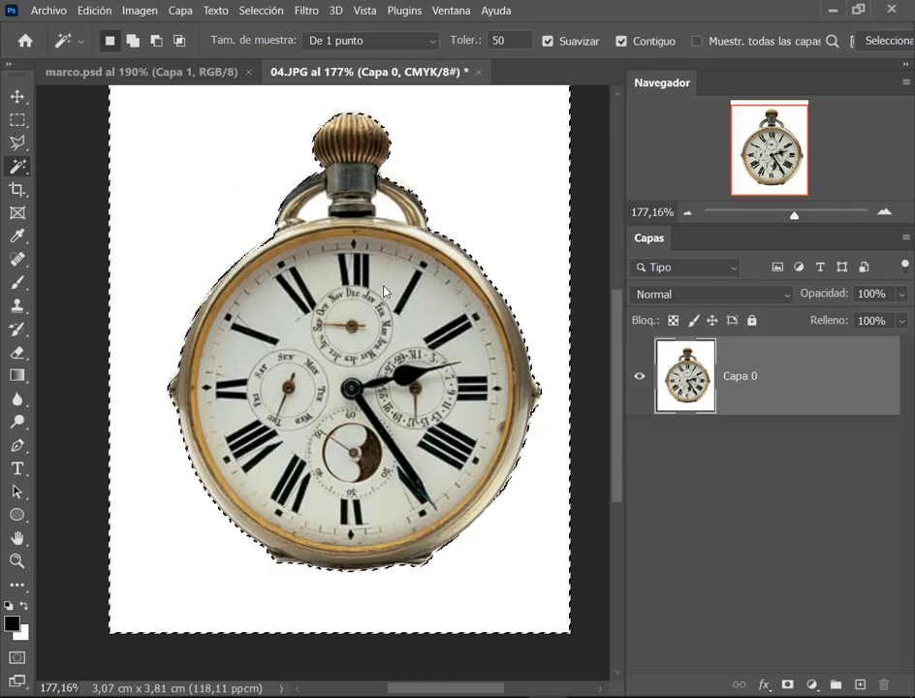
key(ctrl+d)
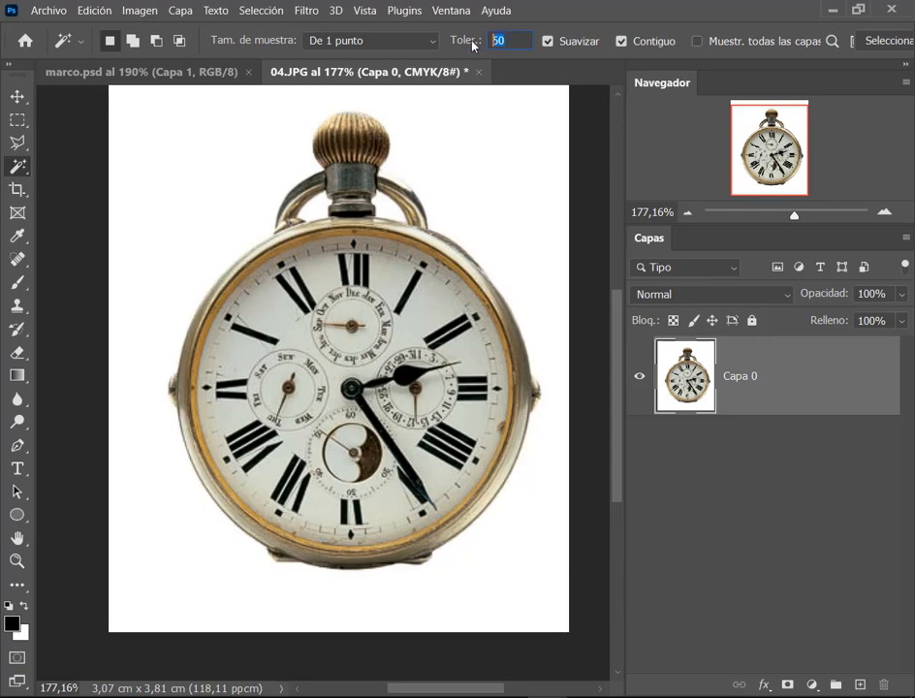
text(45)
click(536, 153)
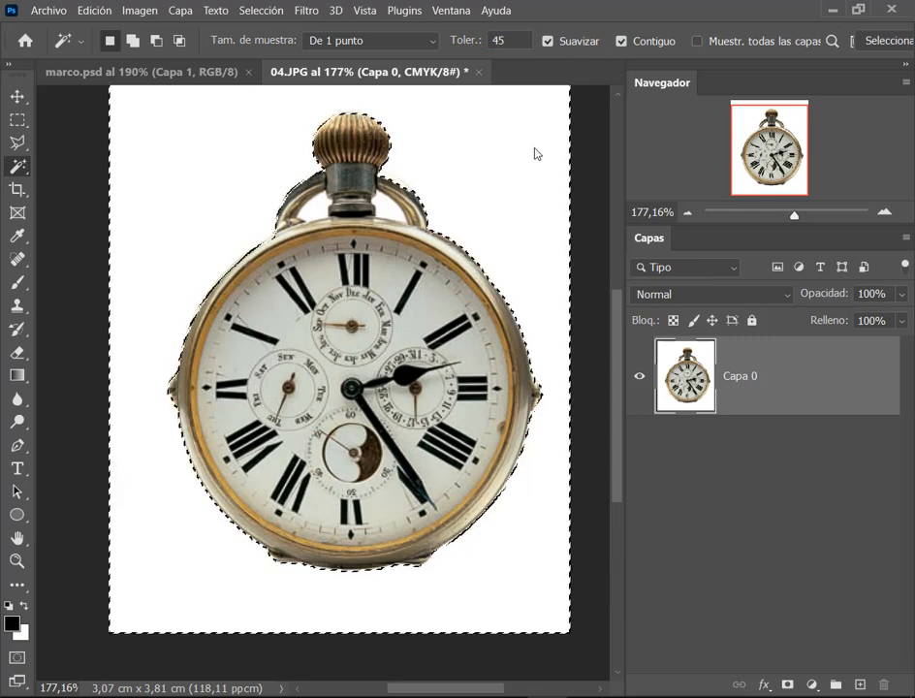
key(ctrl+d)
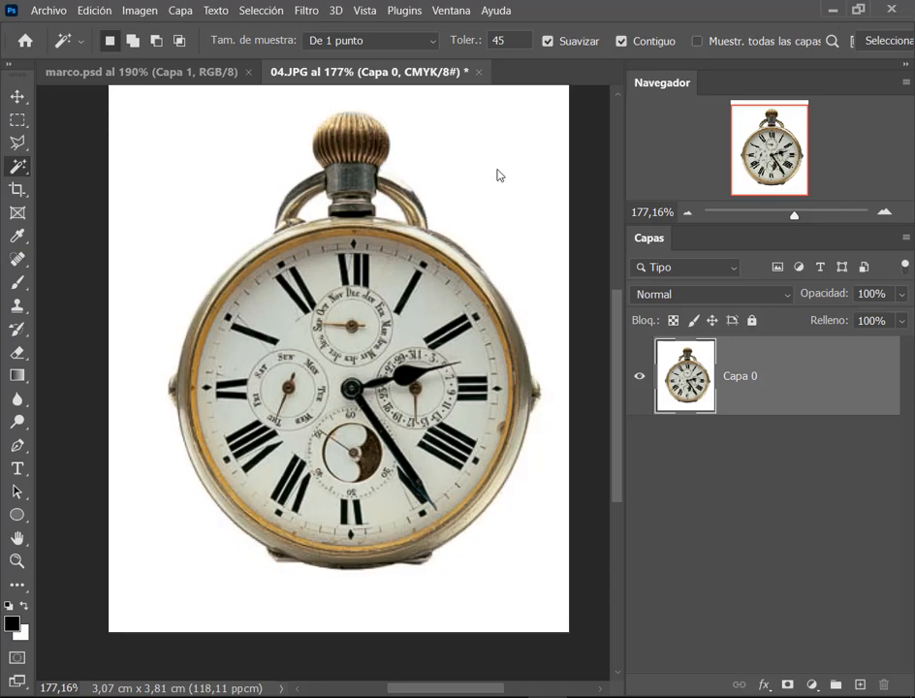
Step: Delete the white background and the white area inside the watch's bow, selected with the Magic Wand at tolerance 35, and deselect
text(35)
click(531, 179)
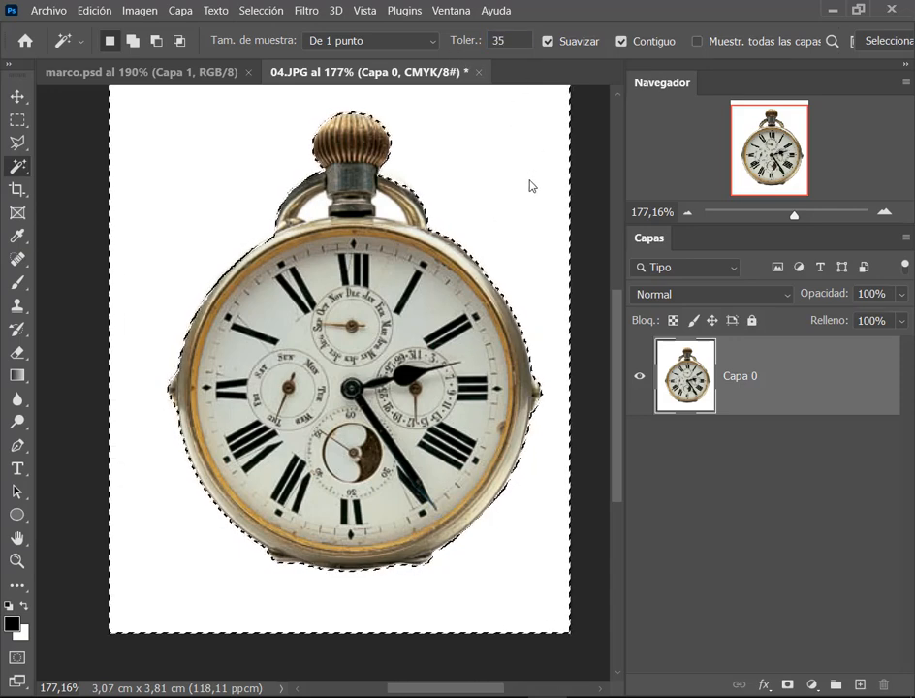
key(Delete)
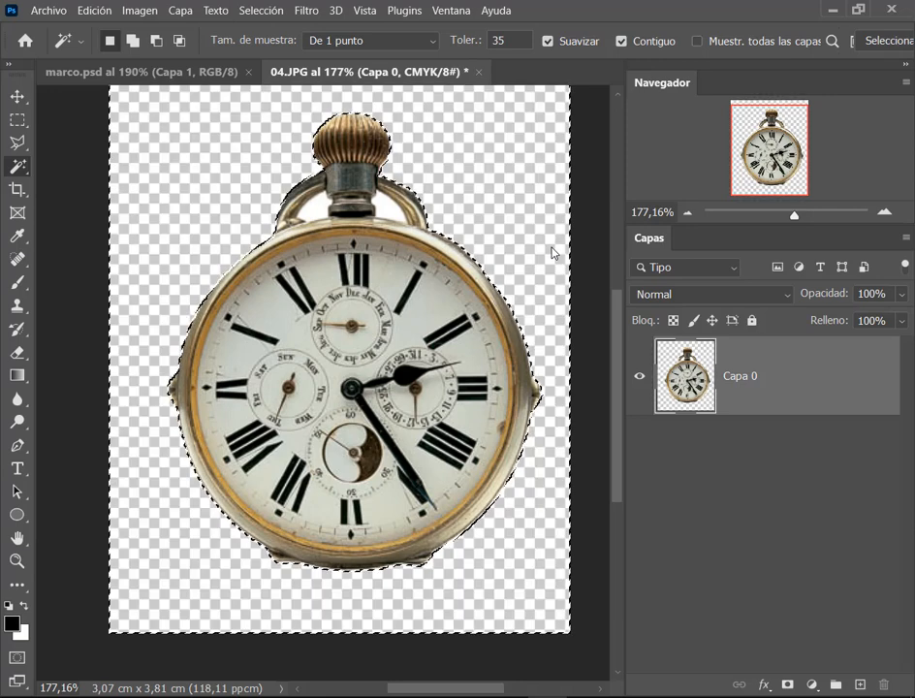
click(388, 205)
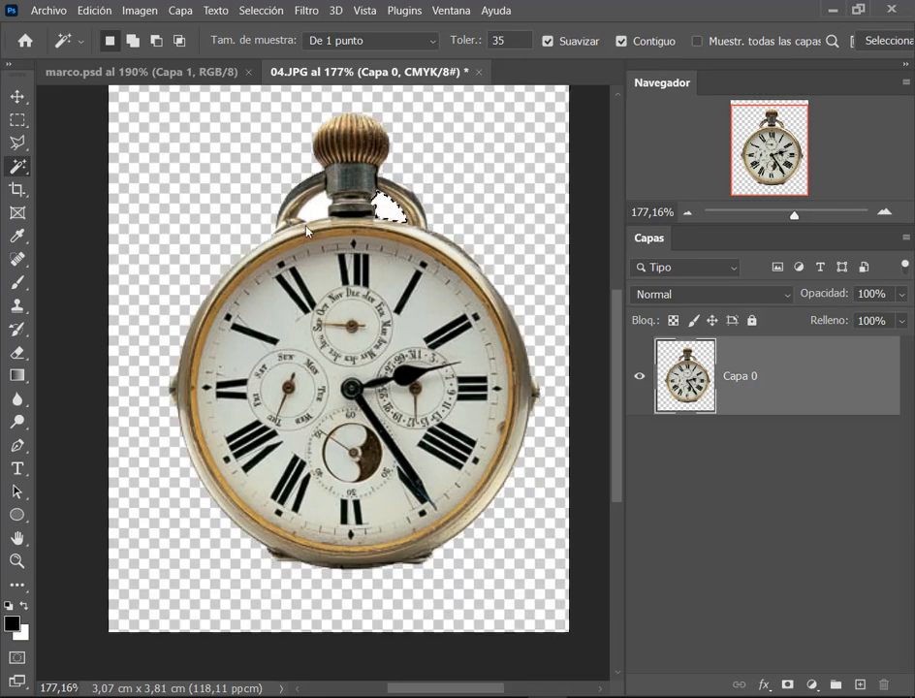
key(Delete)
key(ctrl+d)
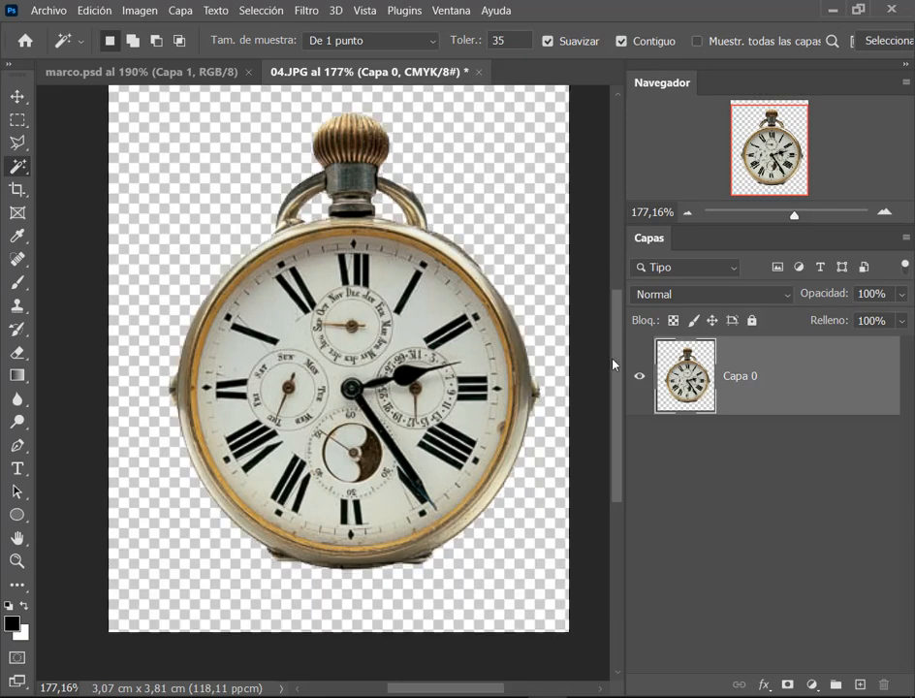
Step: Bring the isolated watch from 04.JPG into marco.psd with the Move tool
click(16, 96)
scroll(426, 254, down, 3)
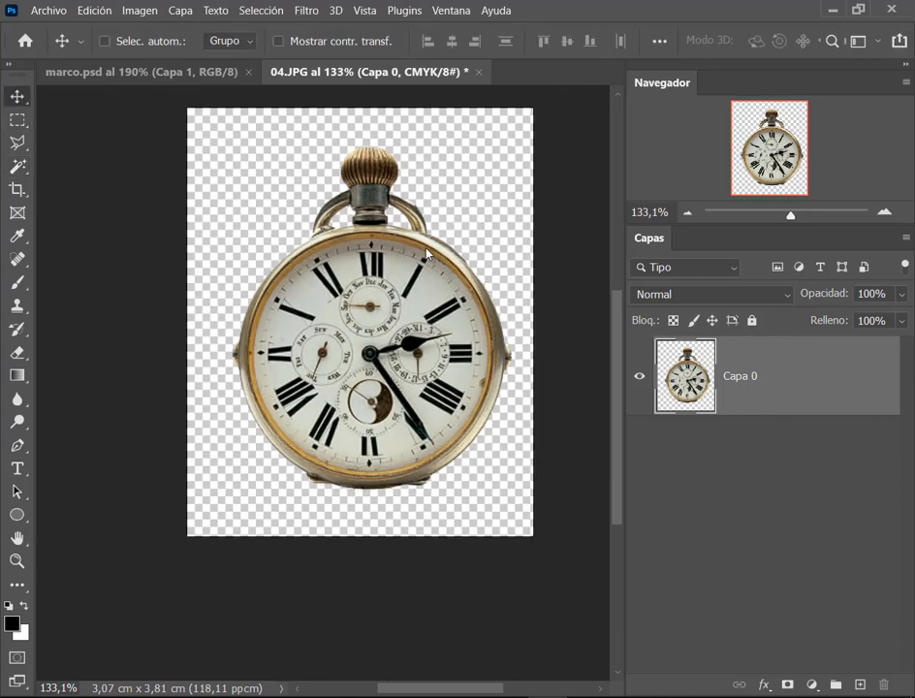
drag(384, 223, 342, 303)
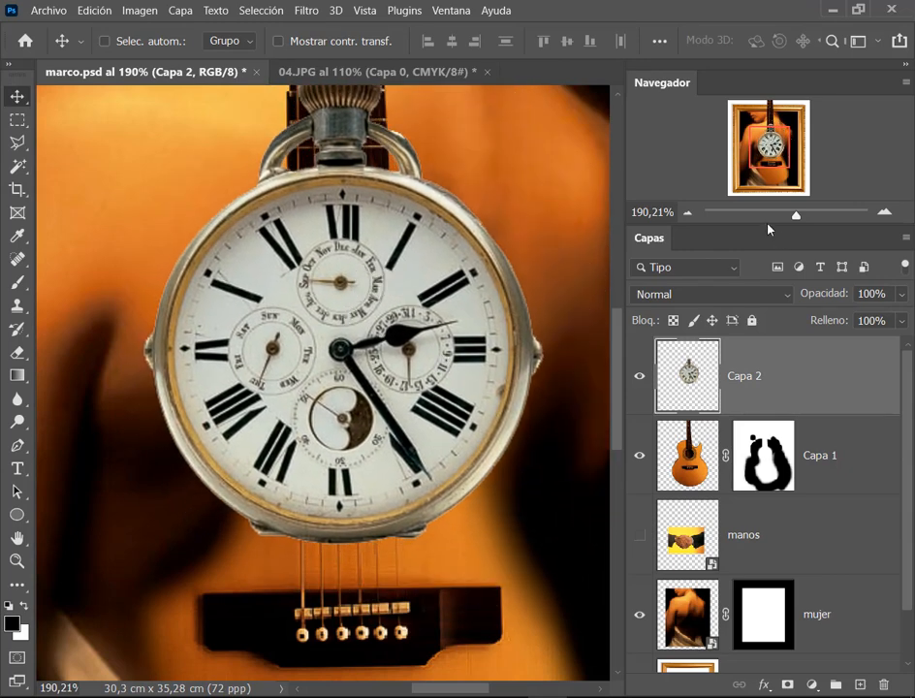
key(ctrl)
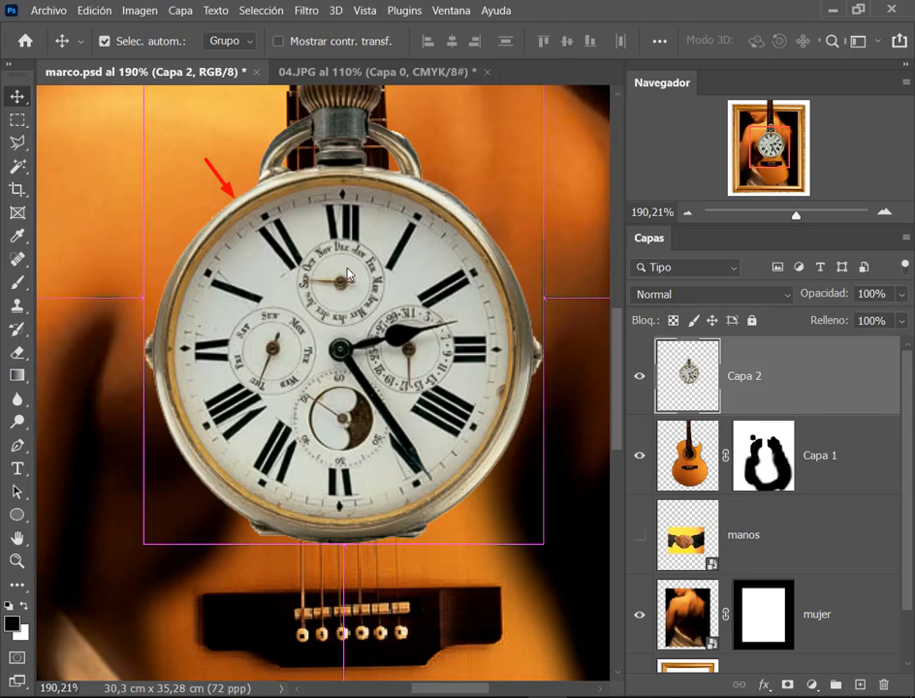
drag(193, 204, 483, 486)
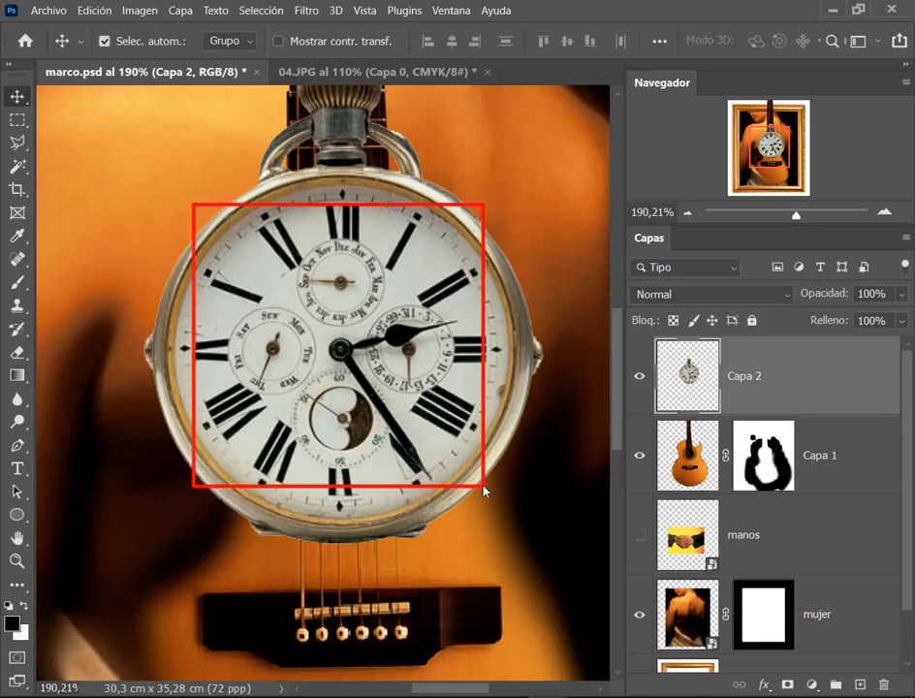
key(Escape)
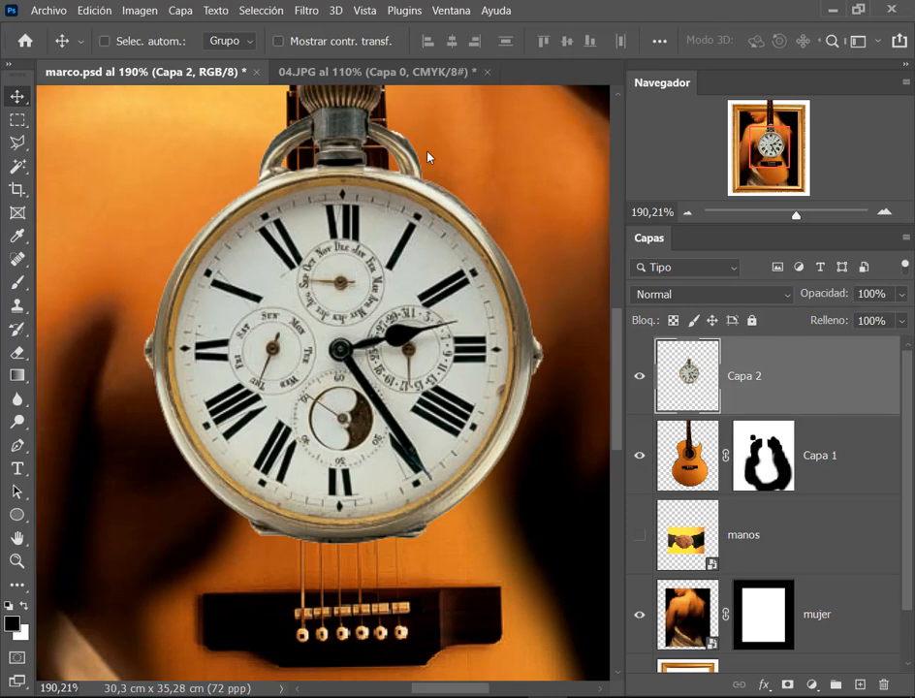
Step: Reposition the watch on Capa 2 so it covers the guitar's sound hole
drag(390, 231, 411, 350)
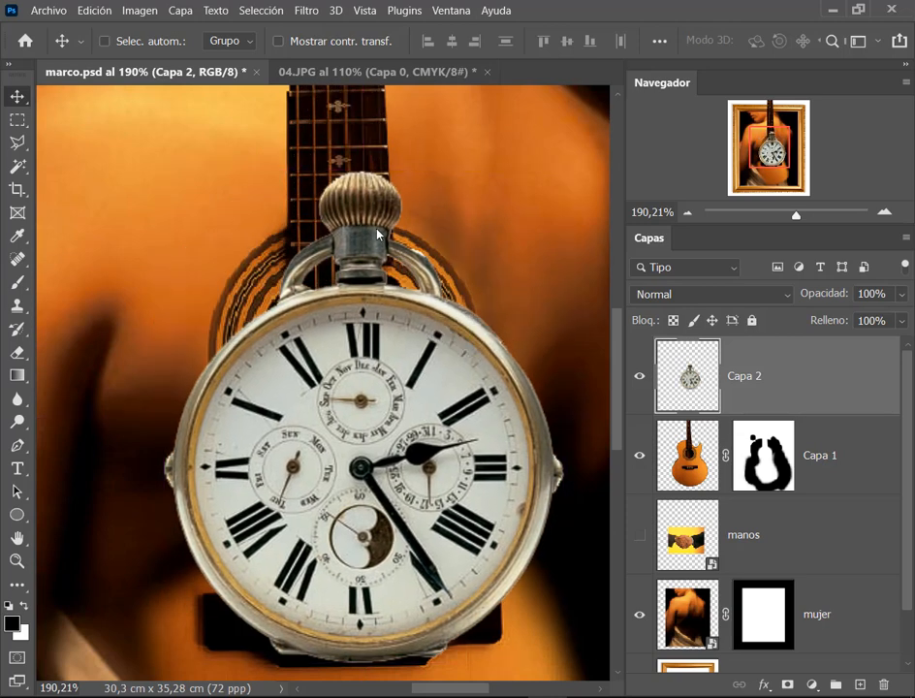
drag(364, 216, 470, 159)
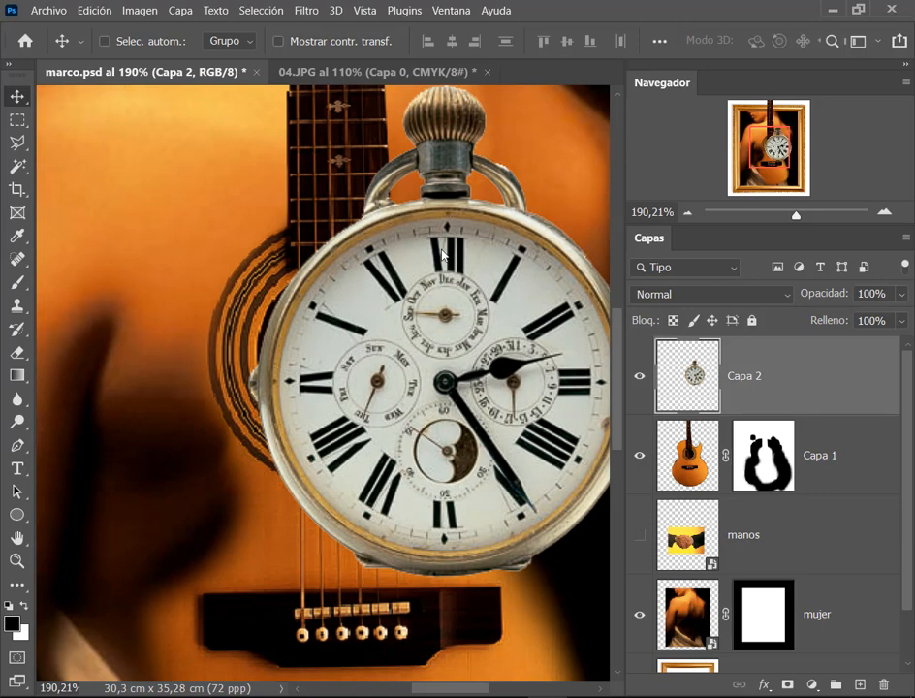
drag(567, 380, 444, 363)
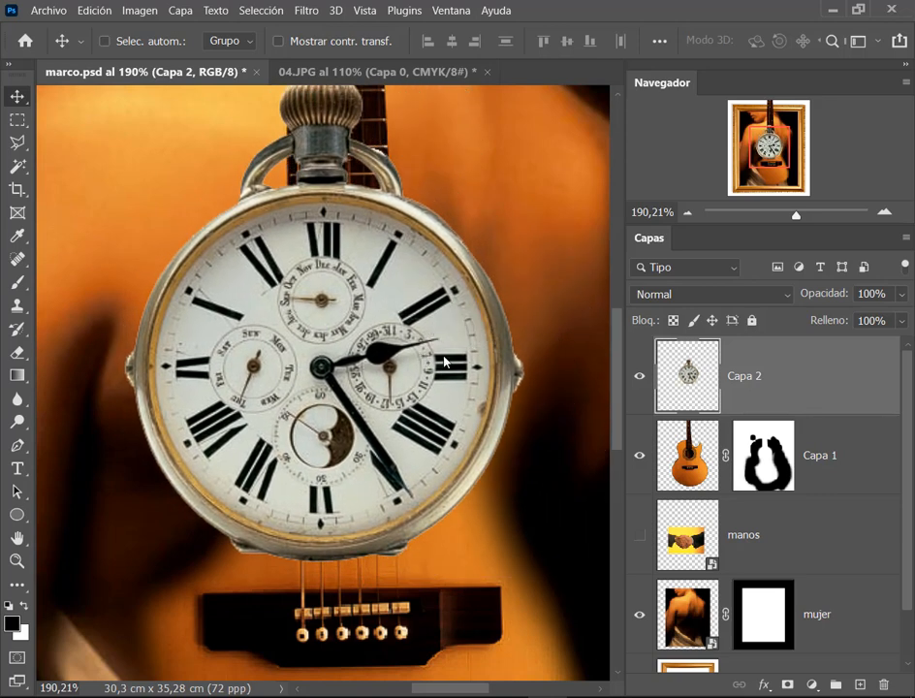
Step: Hide Capa 2 and draw an elliptical marquee selection around the guitar's dark sound hole
click(638, 375)
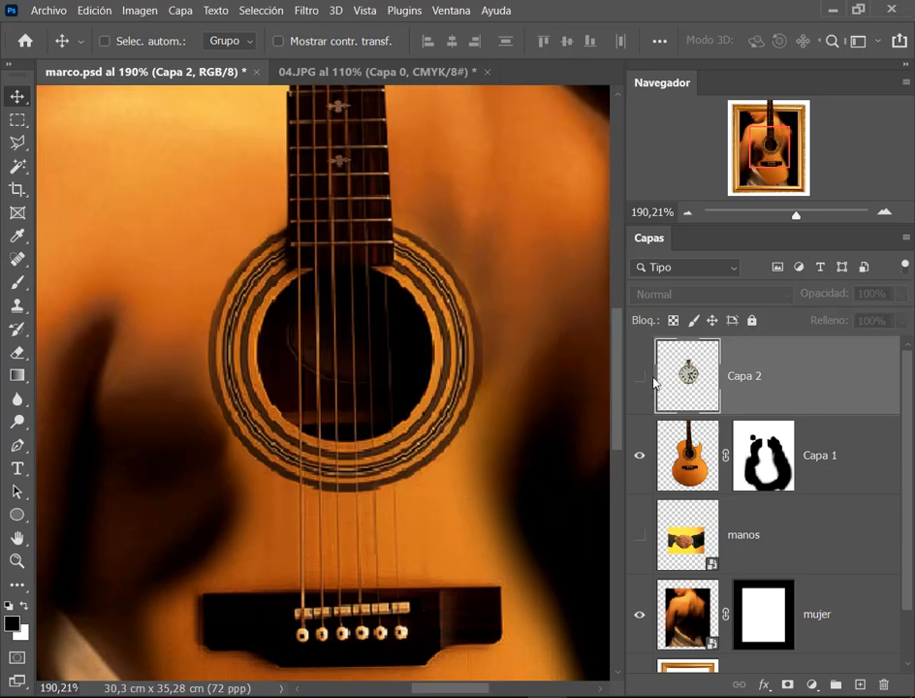
right_click(18, 120)
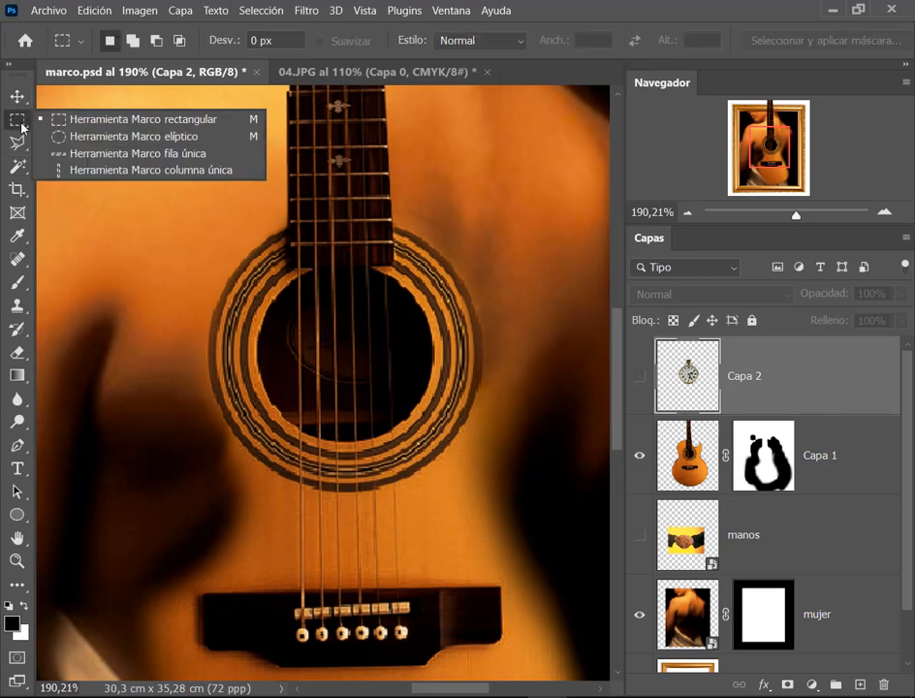
click(105, 138)
drag(261, 263, 435, 445)
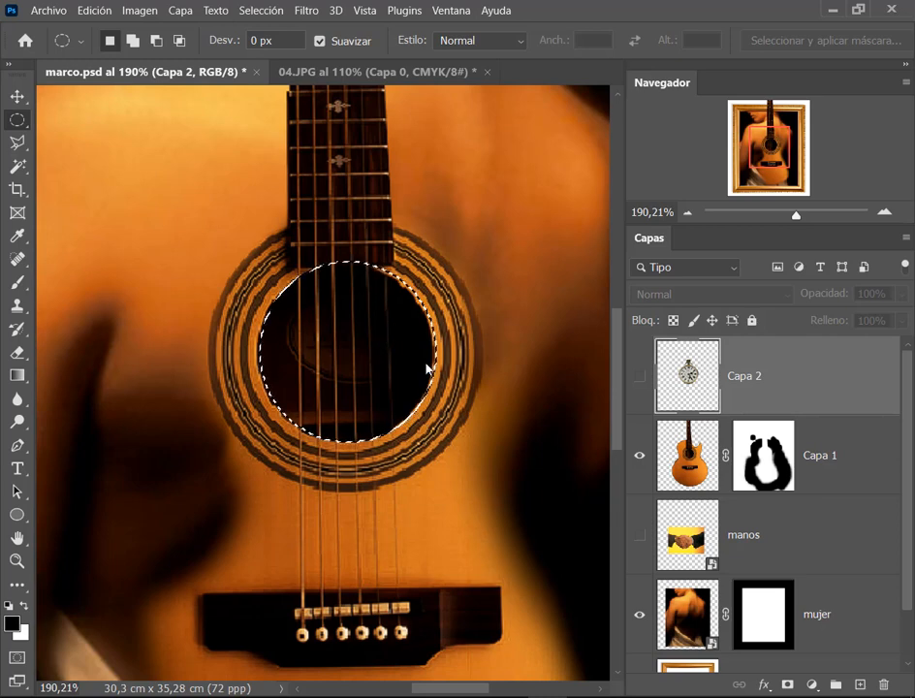
Step: Transform the elliptical selection to about 98% so that it fits the sound hole's edge
click(260, 11)
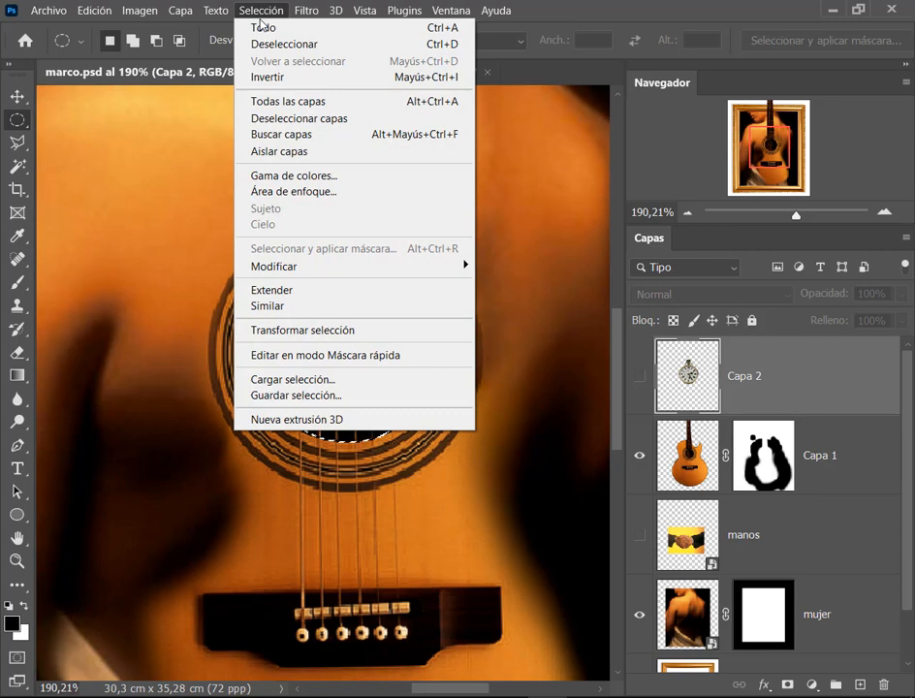
click(332, 329)
drag(442, 262, 431, 266)
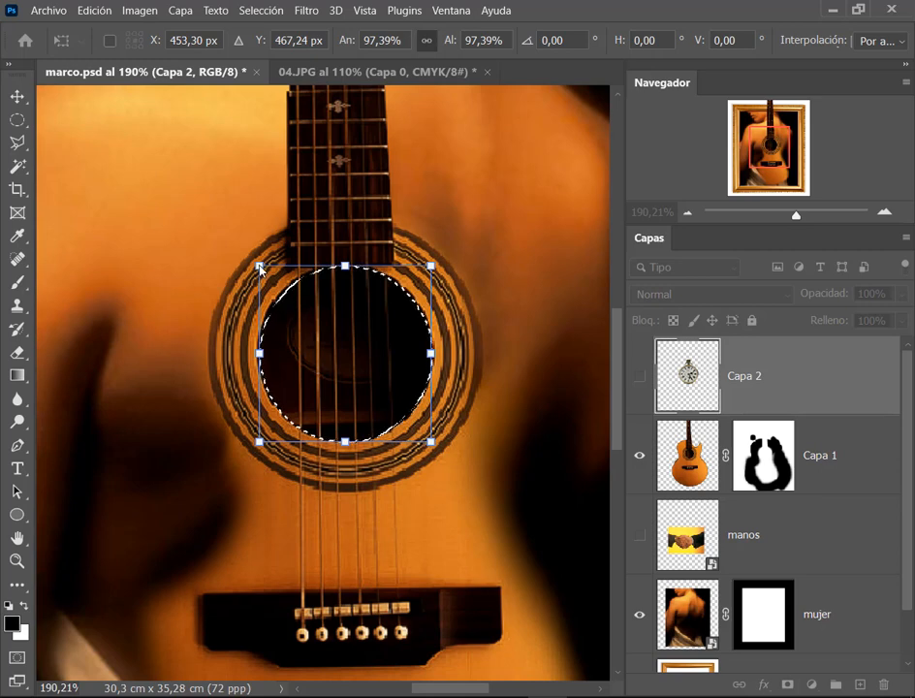
drag(259, 265, 258, 263)
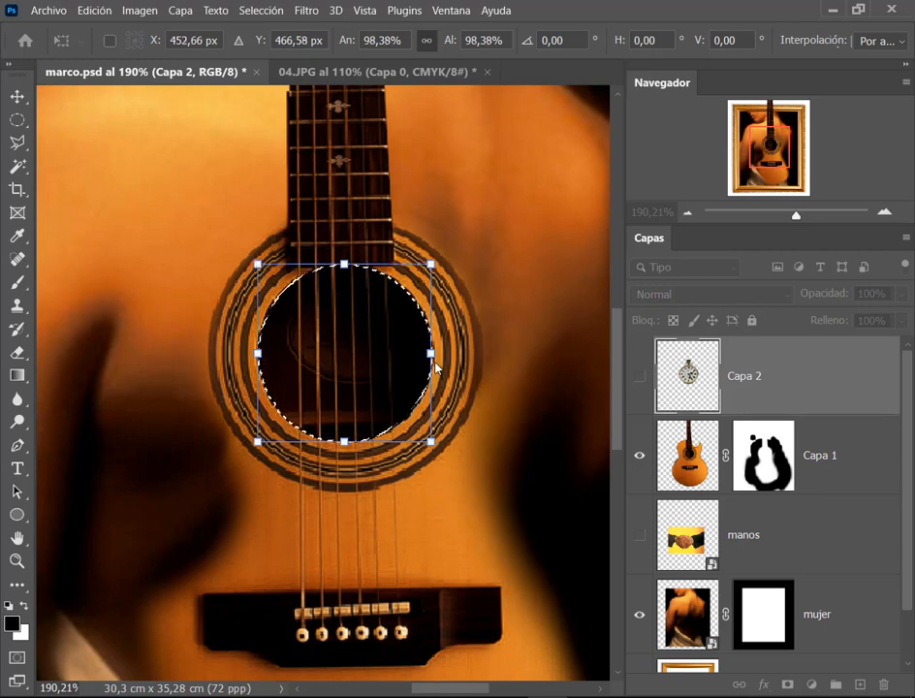
key(Return)
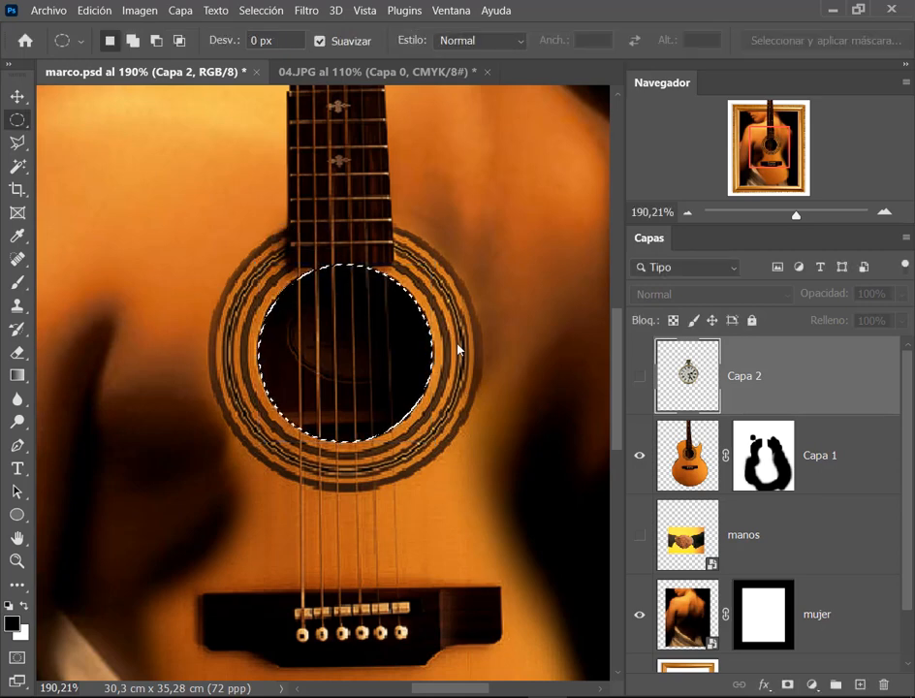
Step: Show Capa 2, mask it with the elliptical selection, and unlink the mask with the watch image active
click(640, 388)
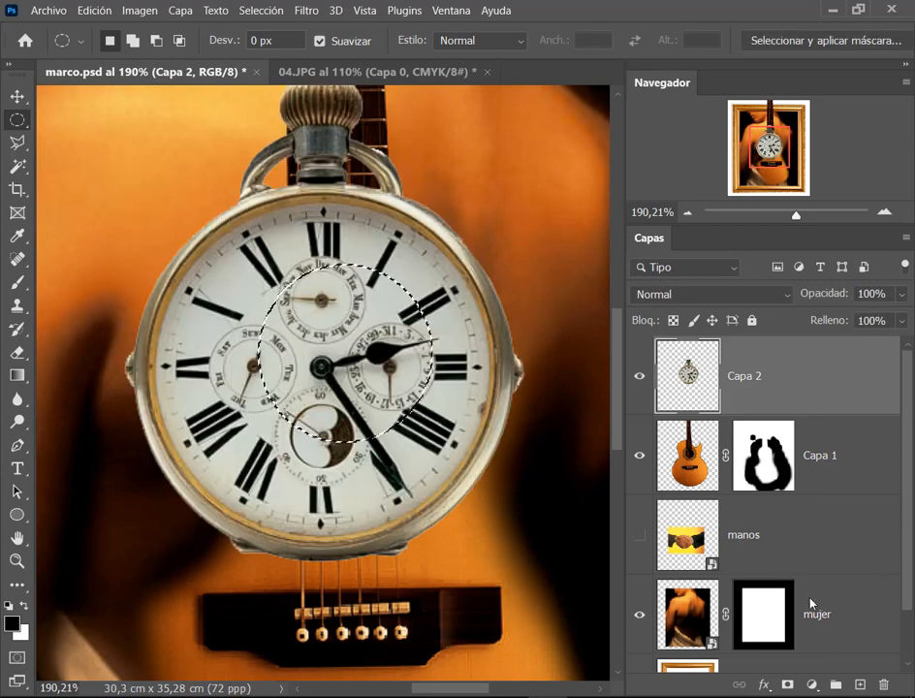
click(787, 684)
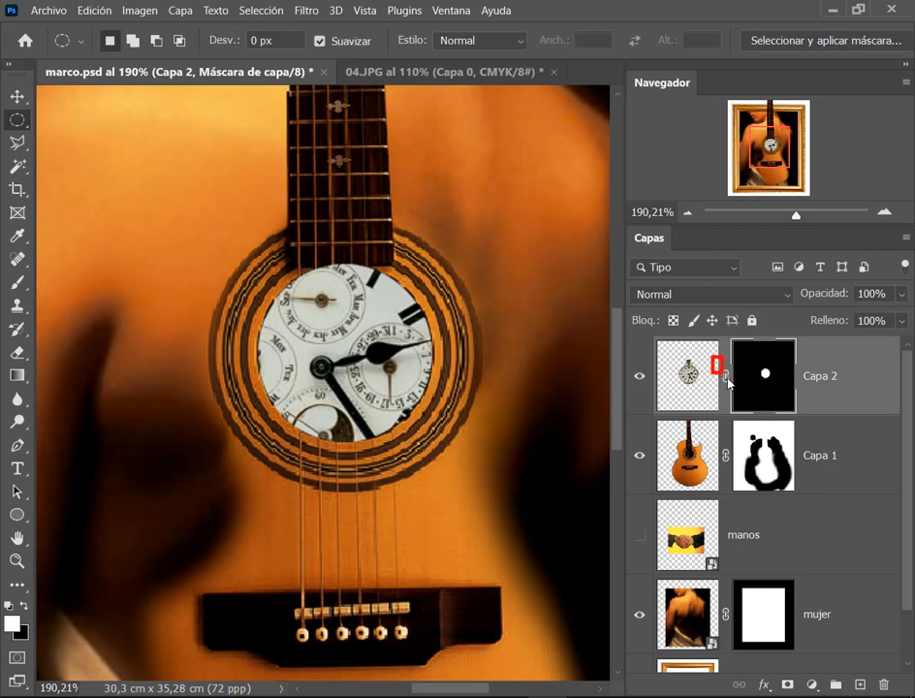
click(726, 375)
click(694, 382)
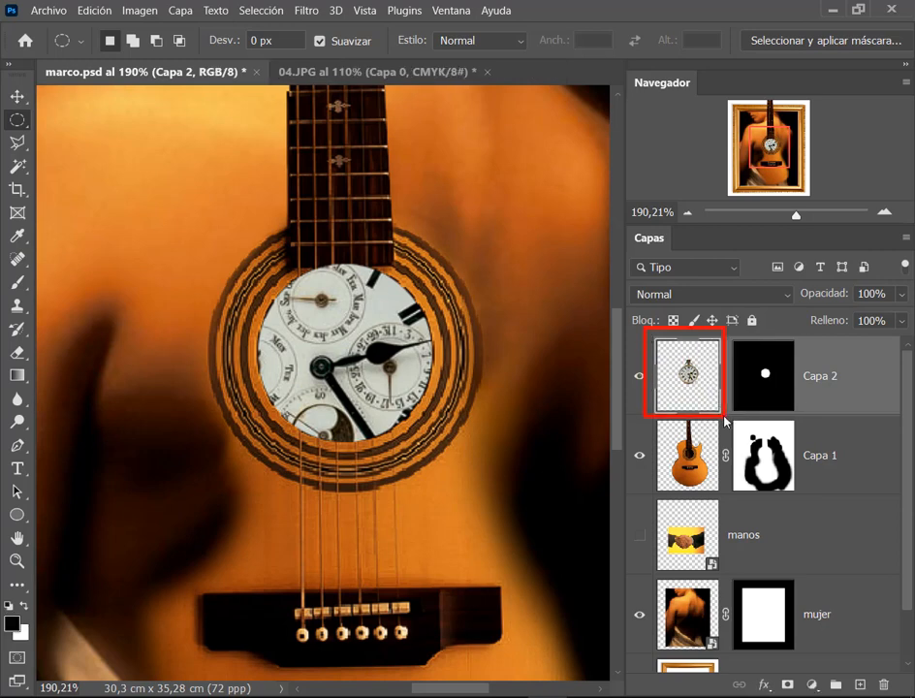
Step: Scale the watch image on Capa 2 to about 53% and centre its dial within the sound-hole mask
click(17, 96)
key(ctrl+t)
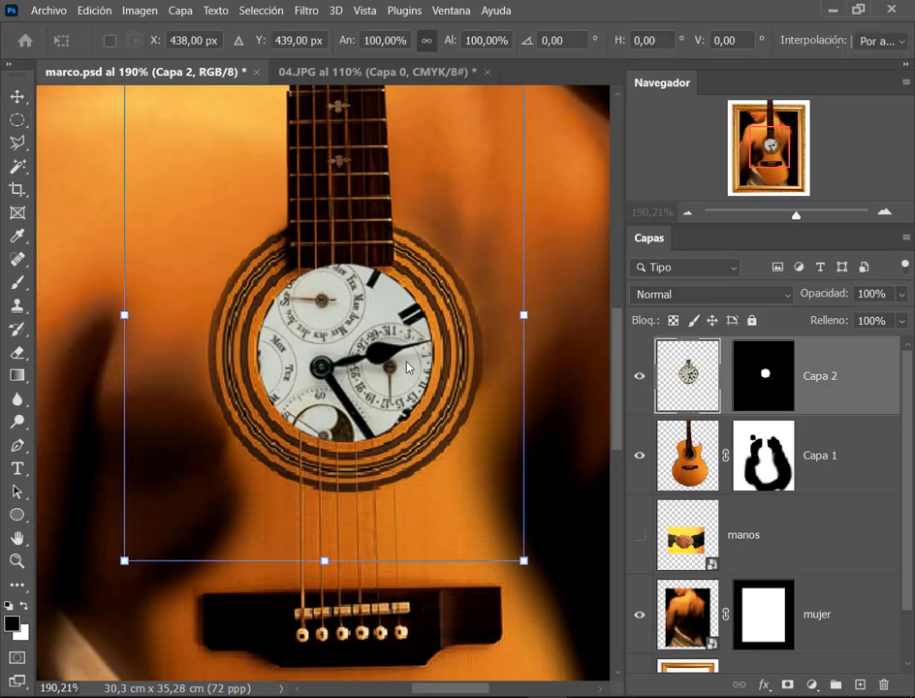
drag(529, 568, 424, 426)
drag(336, 372, 423, 448)
drag(499, 509, 447, 441)
drag(211, 151, 247, 198)
drag(333, 290, 321, 308)
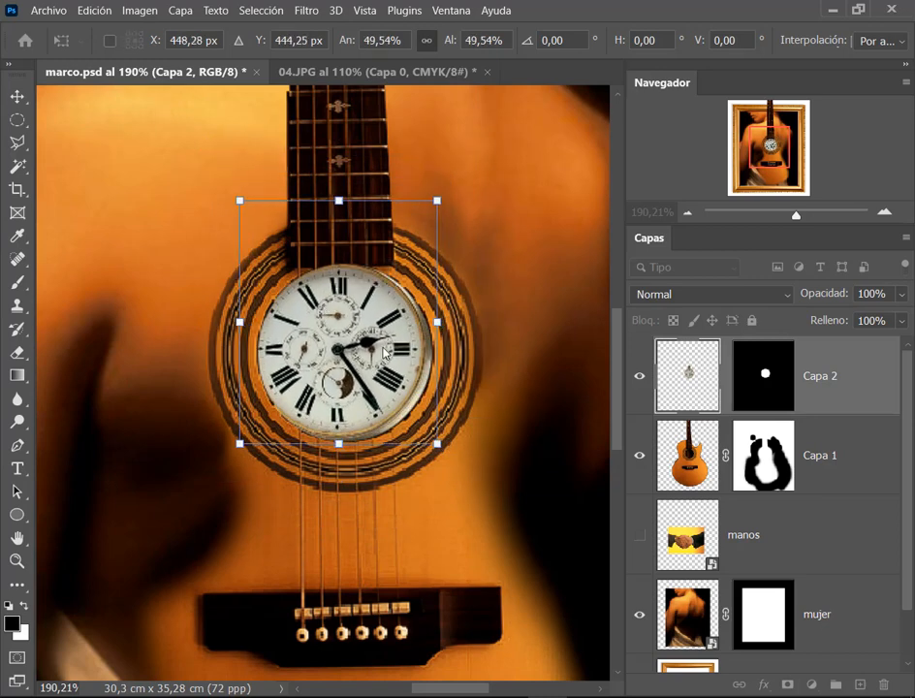
drag(447, 451, 454, 463)
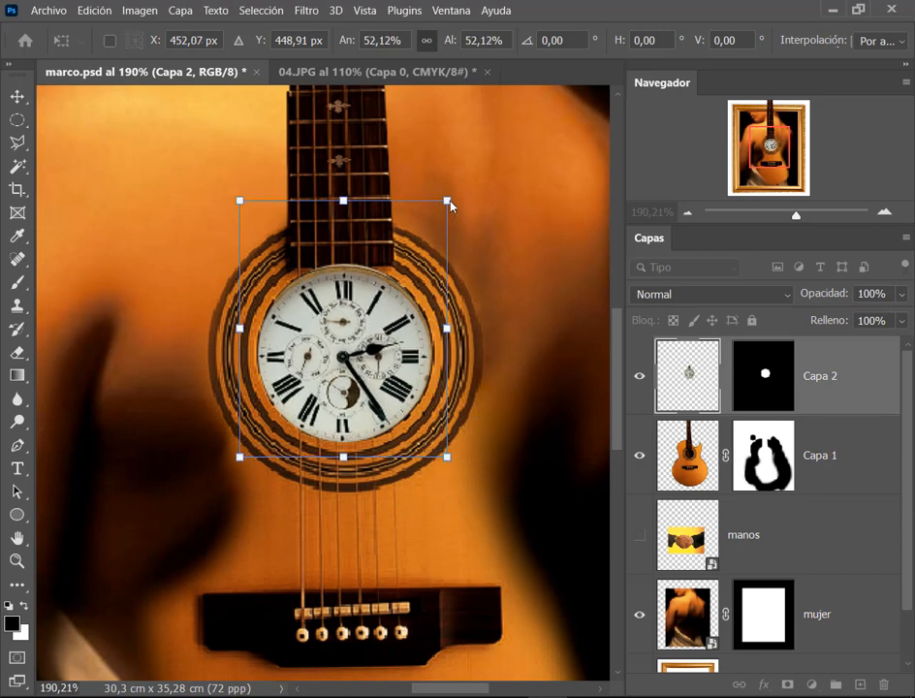
drag(449, 205, 453, 194)
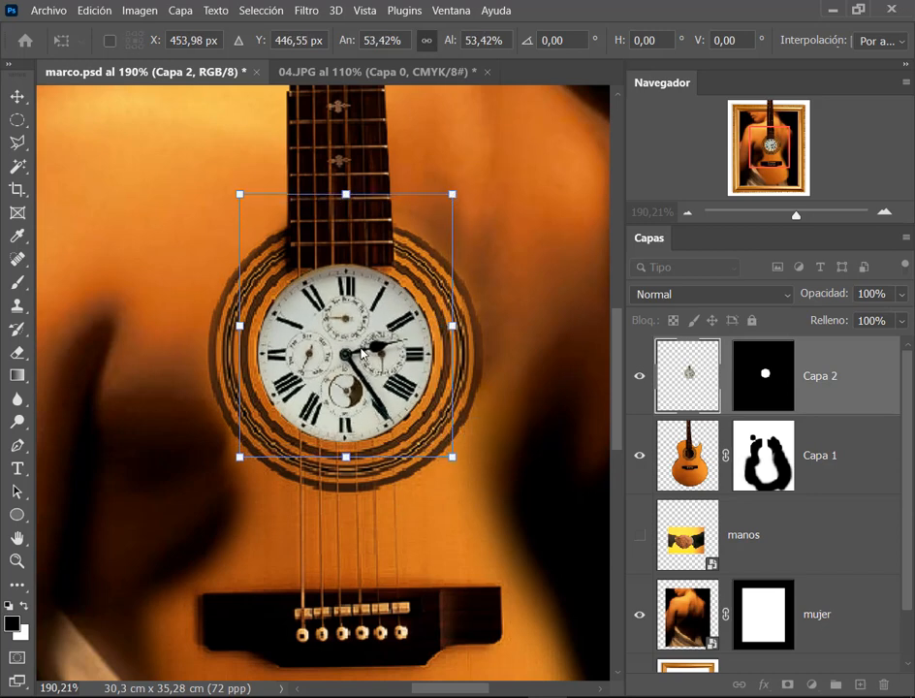
drag(363, 351, 363, 349)
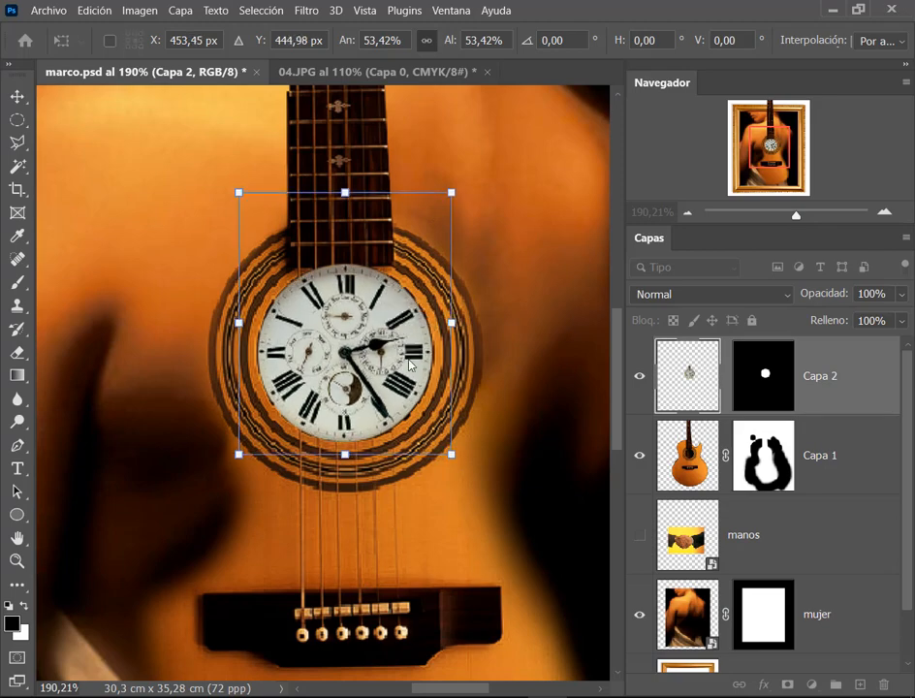
key(Return)
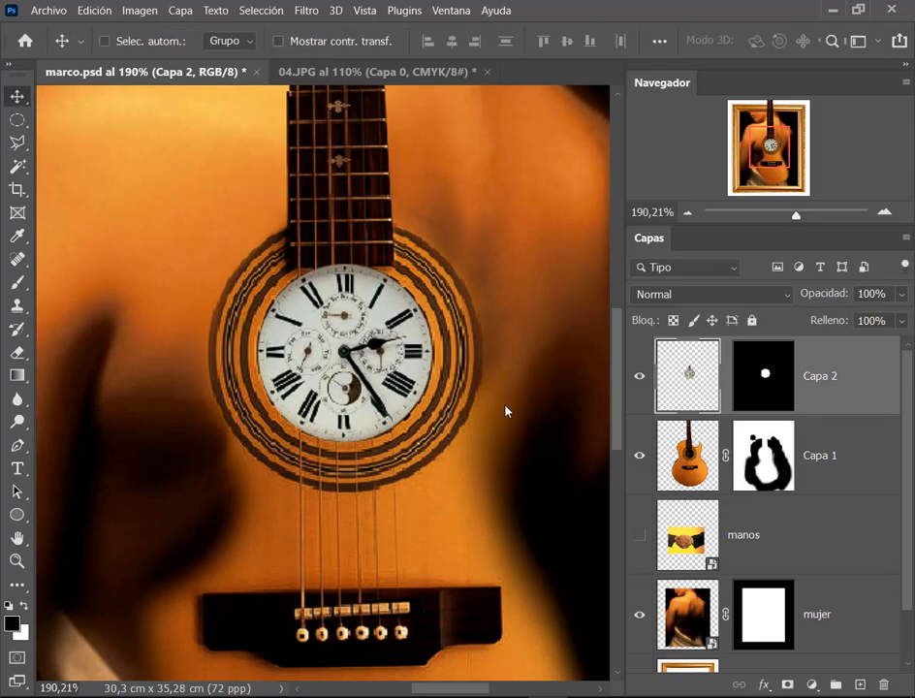
scroll(365, 322, up, 2)
mouse_move(376, 324)
mouse_down()
mouse_move(376, 355)
mouse_move(375, 319)
mouse_up()
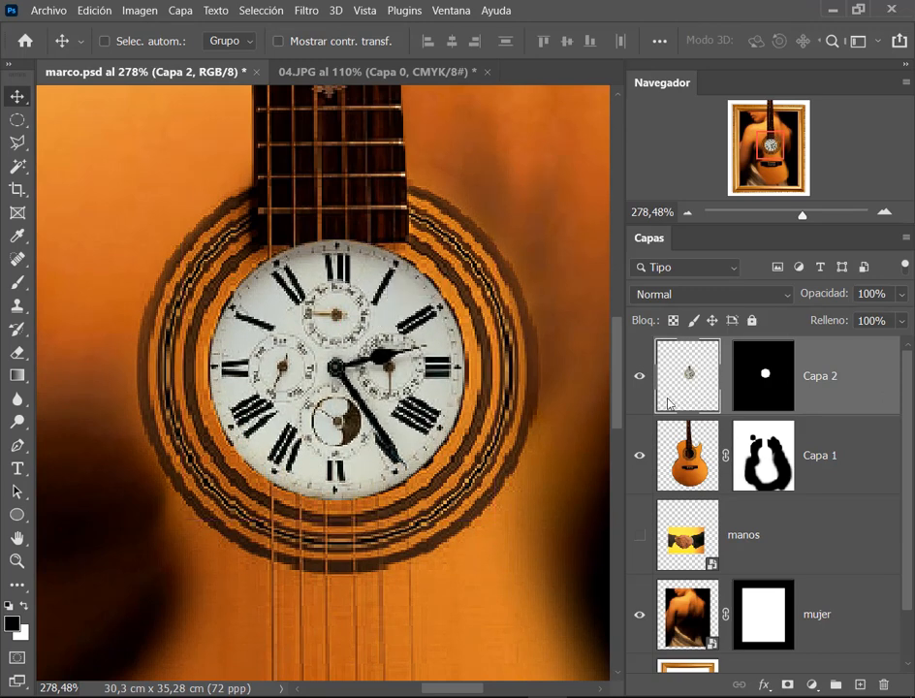
Step: Compare the sound hole with and without Capa 2, and check the result against the reference Collage.jpg
click(640, 376)
click(641, 378)
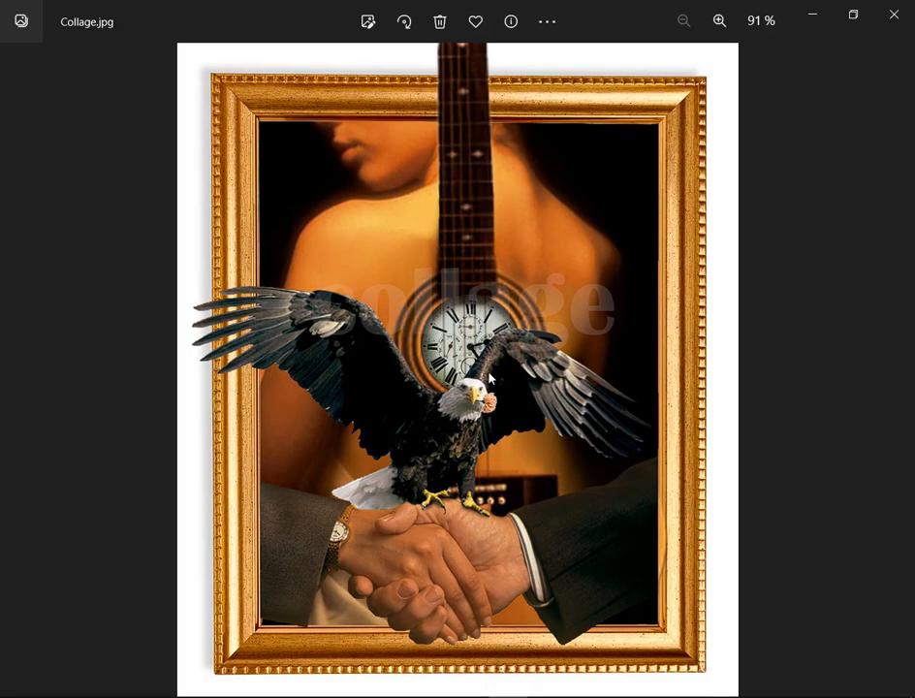
click(820, 20)
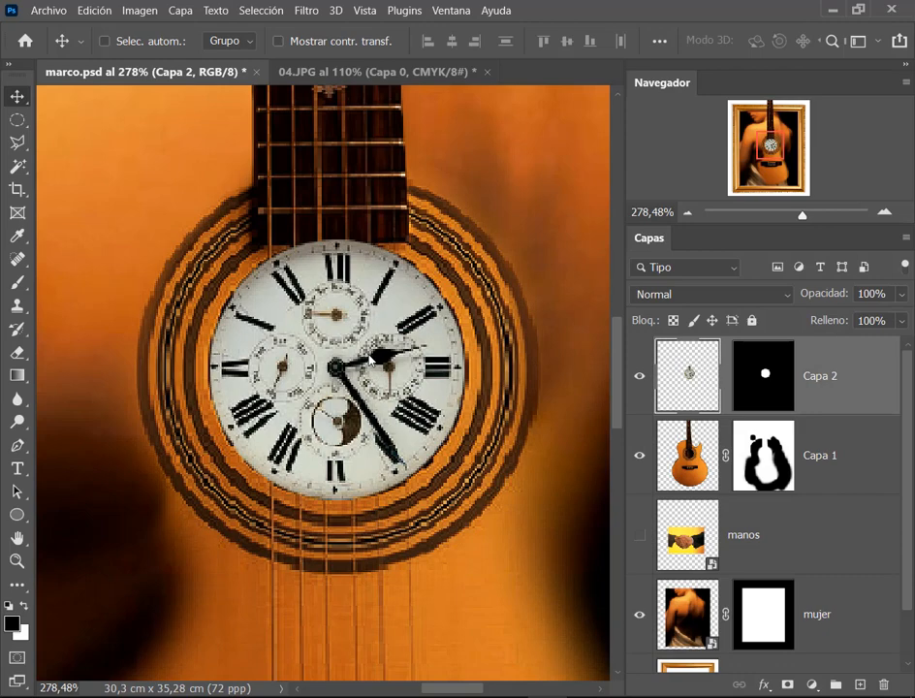
scroll(322, 333, down, 3)
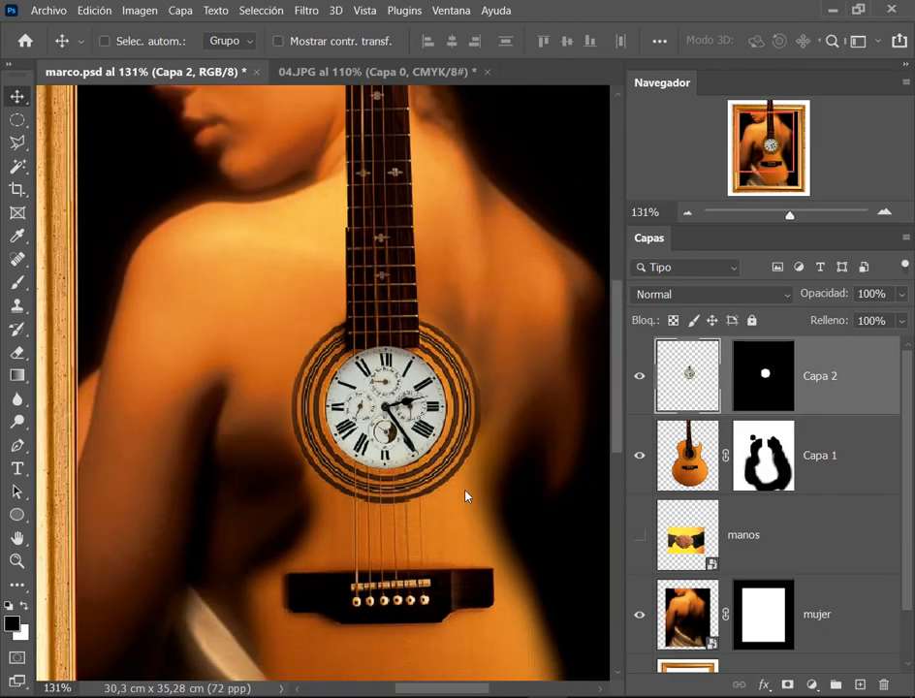
Step: Hide and reshow the Capa 2 clock layer to compare the guitar's sound hole with and without it
scroll(389, 387, up, 2)
click(639, 377)
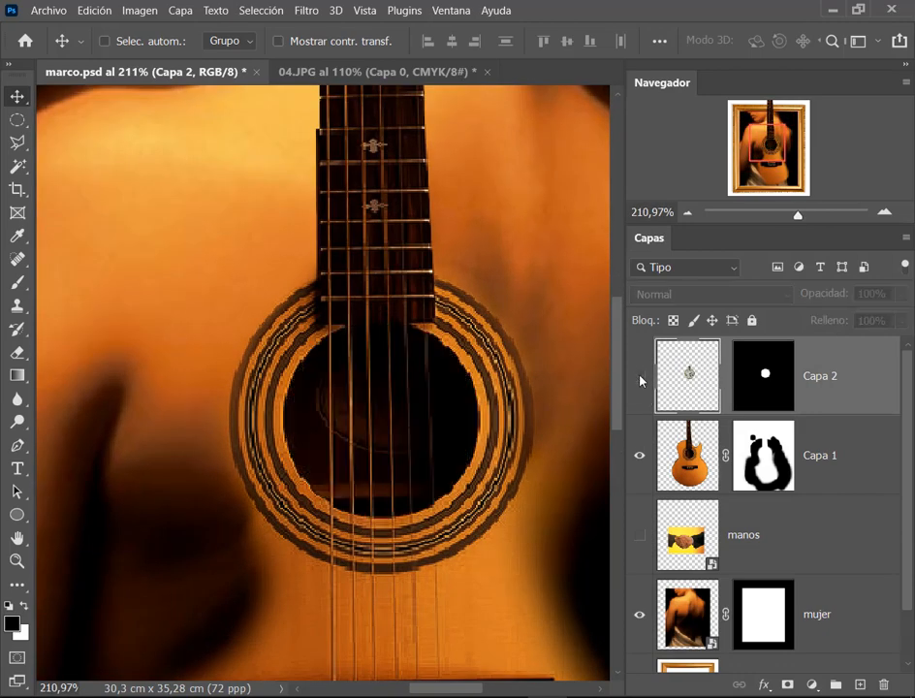
click(639, 377)
key(ctrl)
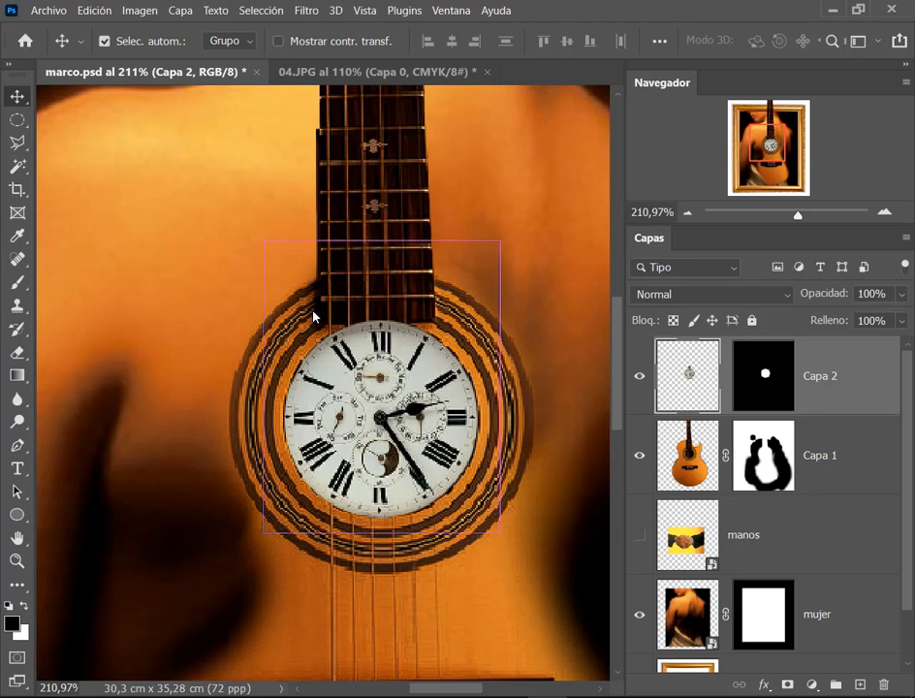
drag(315, 310, 457, 535)
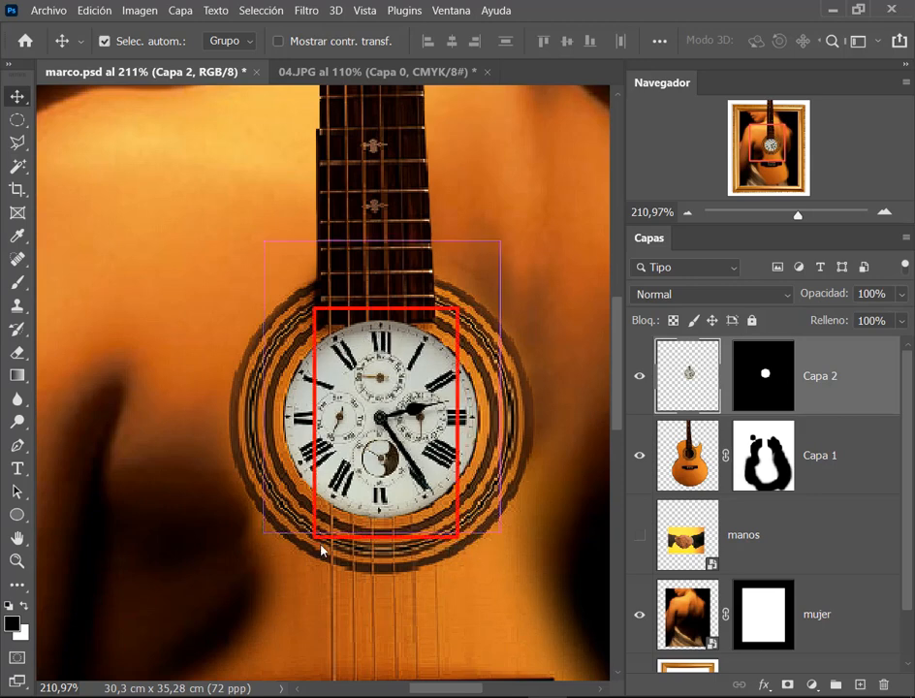
key(Escape)
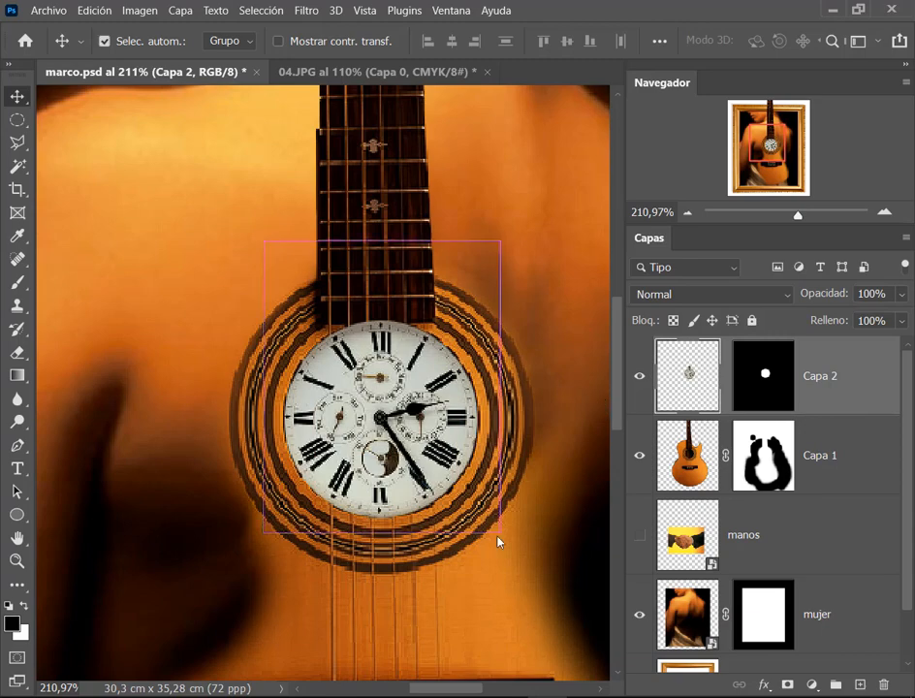
Step: Examine the shading around the clock's edge in the Collage.jpg reference image, then return to marco.psd
key(ctrl+2)
key(alt+Tab)
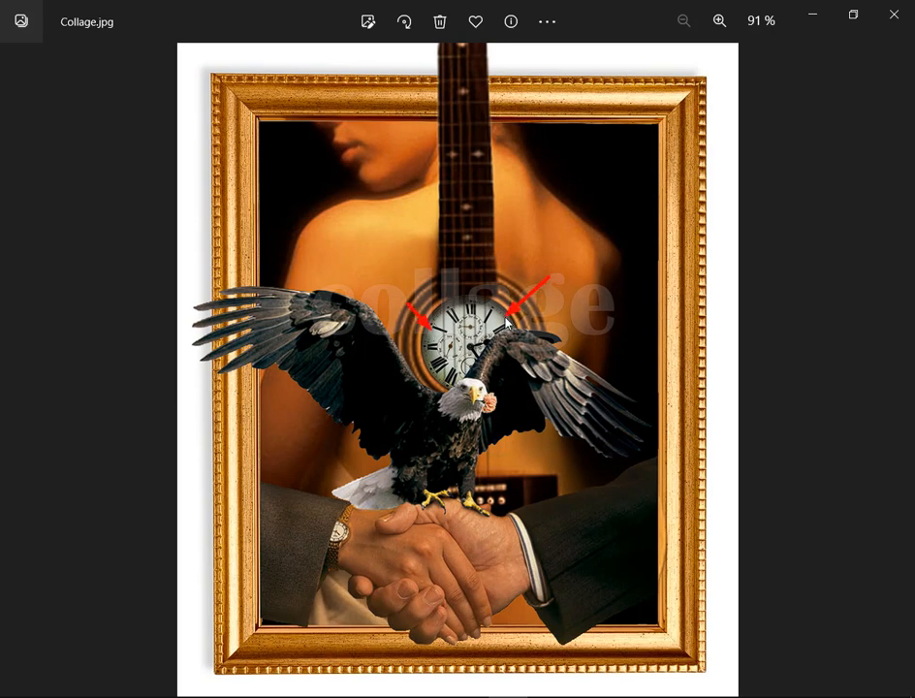
key(Escape)
click(810, 15)
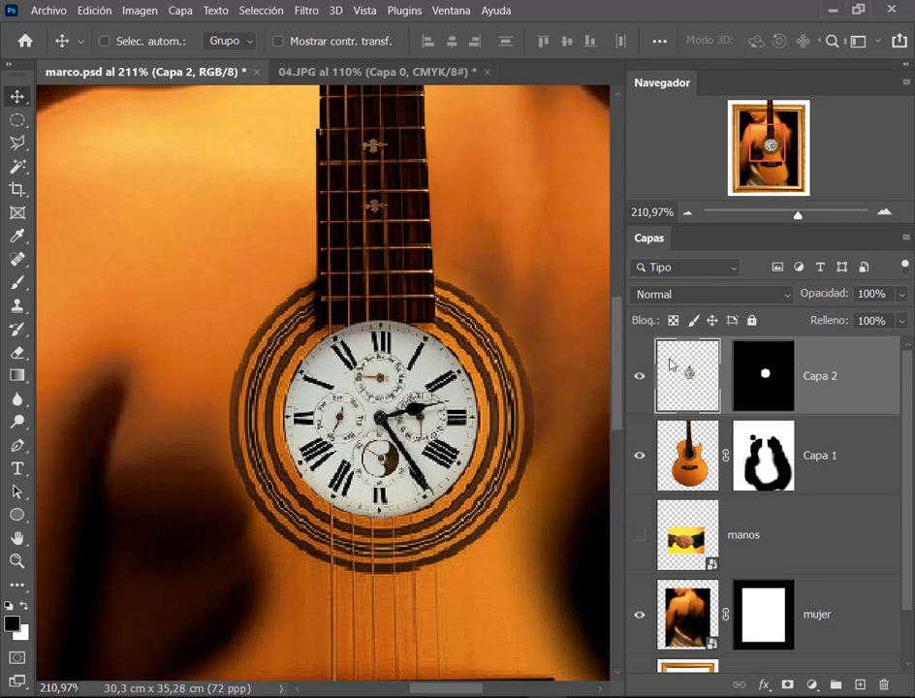
Step: Open the blending options of the Capa 2 clock layer
drag(655, 335, 719, 426)
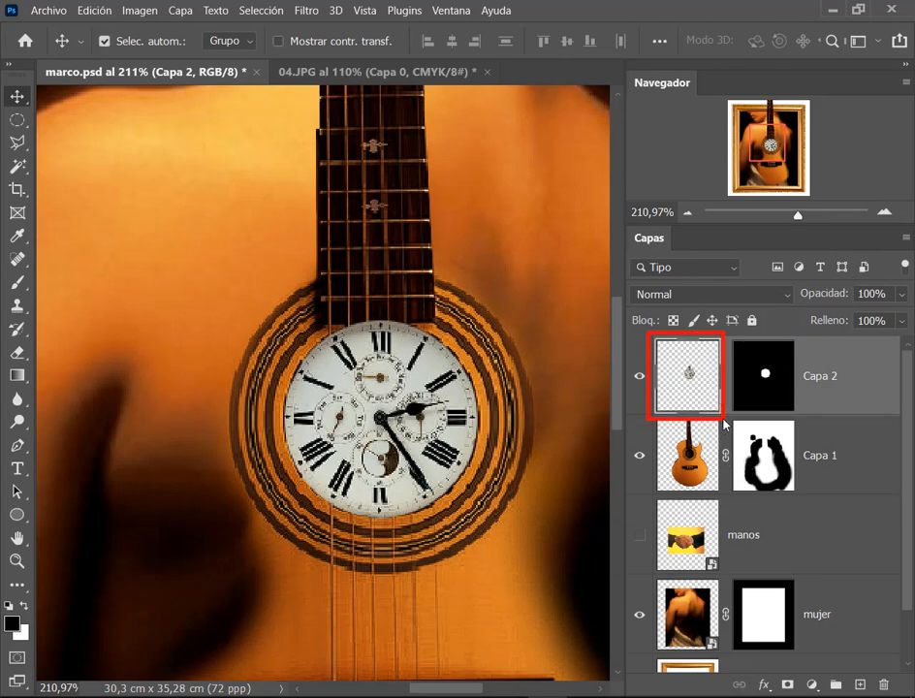
key(Escape)
double_click(694, 363)
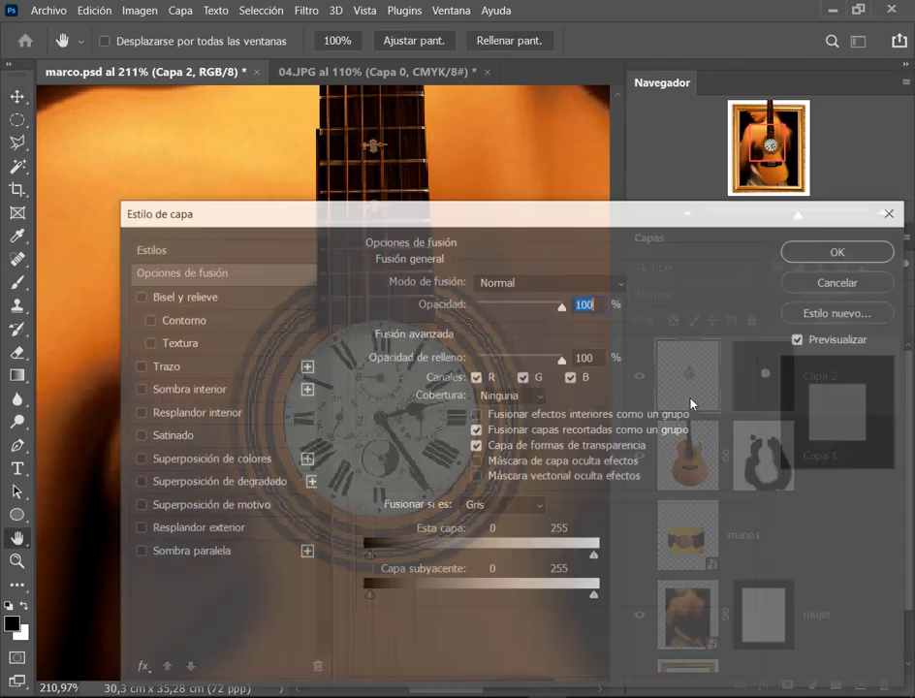
click(890, 210)
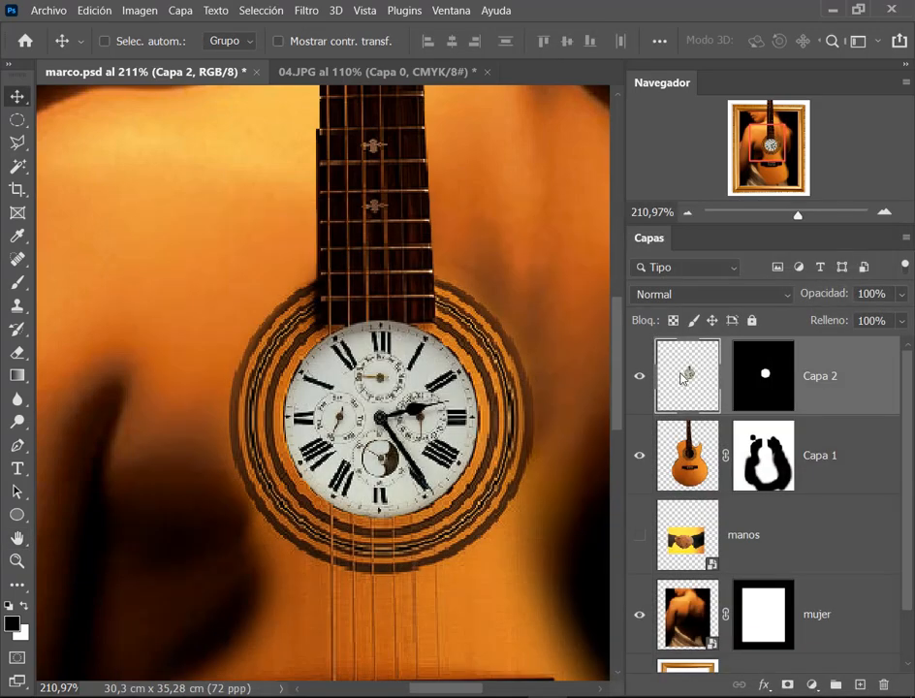
right_click(683, 369)
click(753, 34)
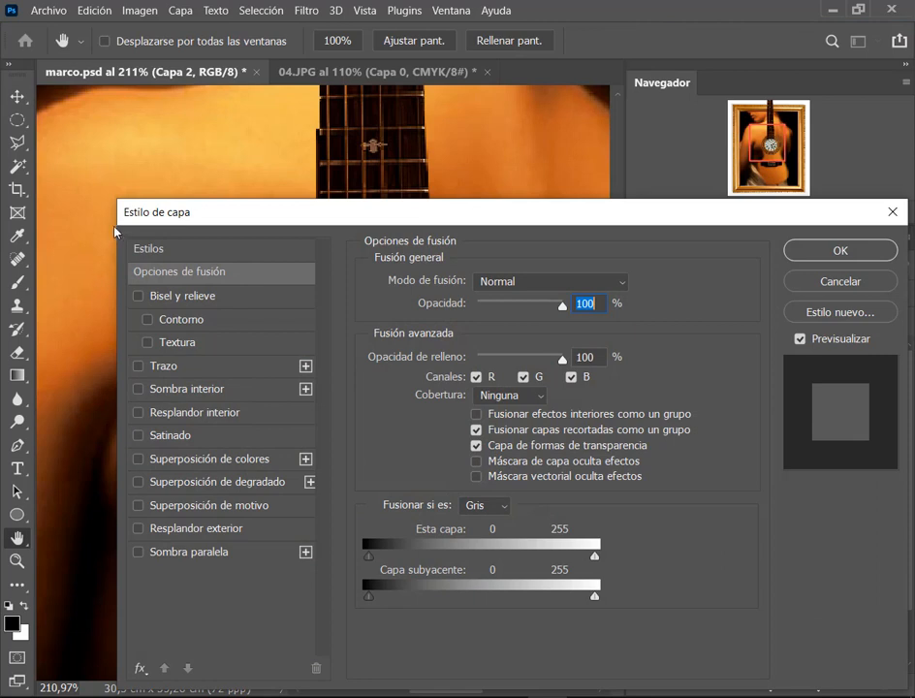
Step: Enable the Sombra interior effect on the Capa 2 clock layer
drag(115, 229, 330, 616)
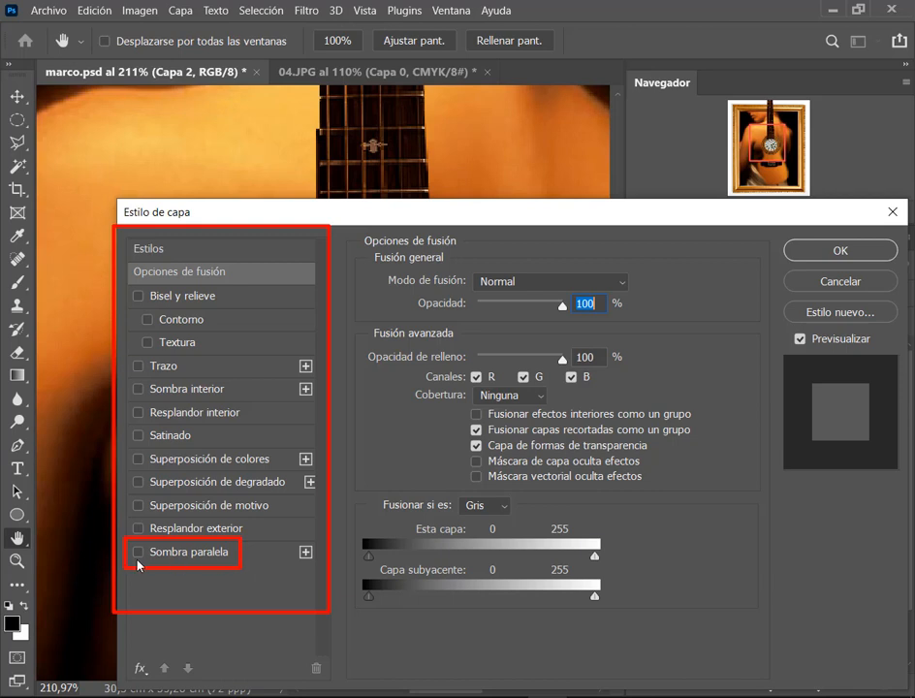
mouse_move(126, 517)
mouse_down()
mouse_move(143, 530)
mouse_move(264, 544)
mouse_up()
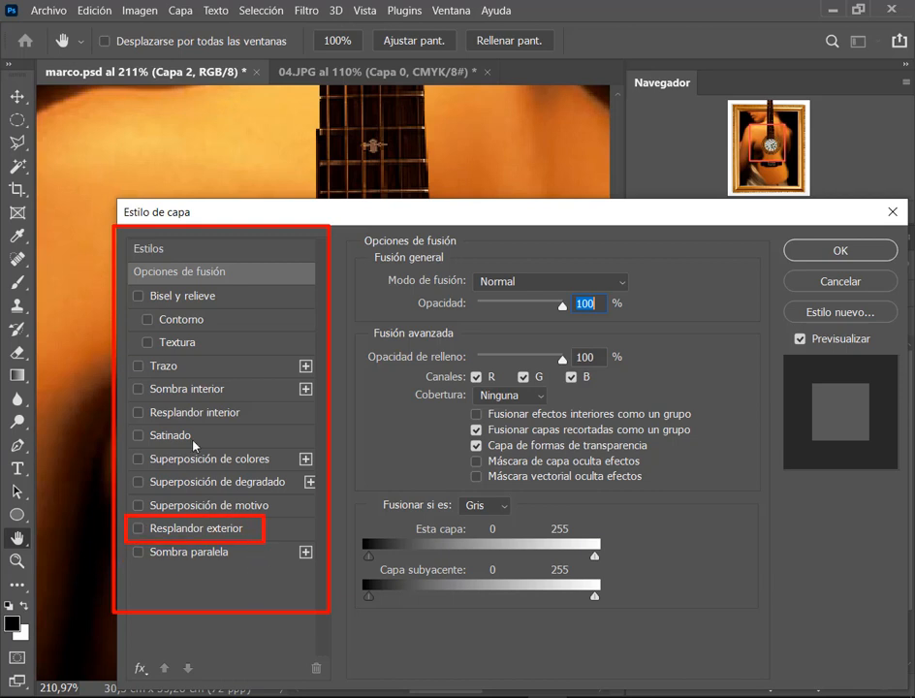
key(ctrl+z)
mouse_move(129, 376)
mouse_down()
mouse_move(259, 410)
mouse_move(236, 406)
mouse_up()
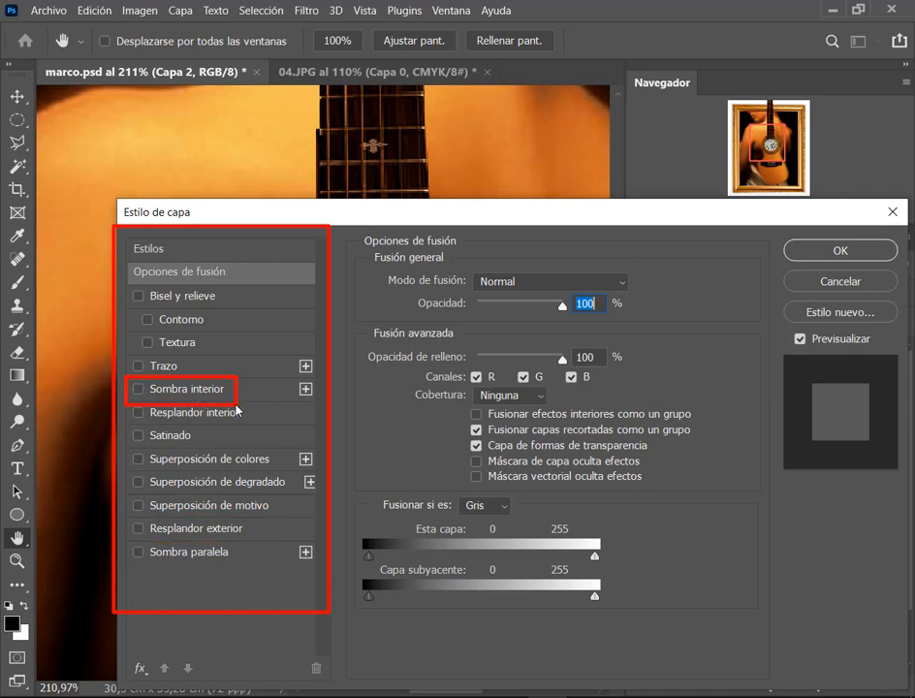
key(Escape)
click(175, 389)
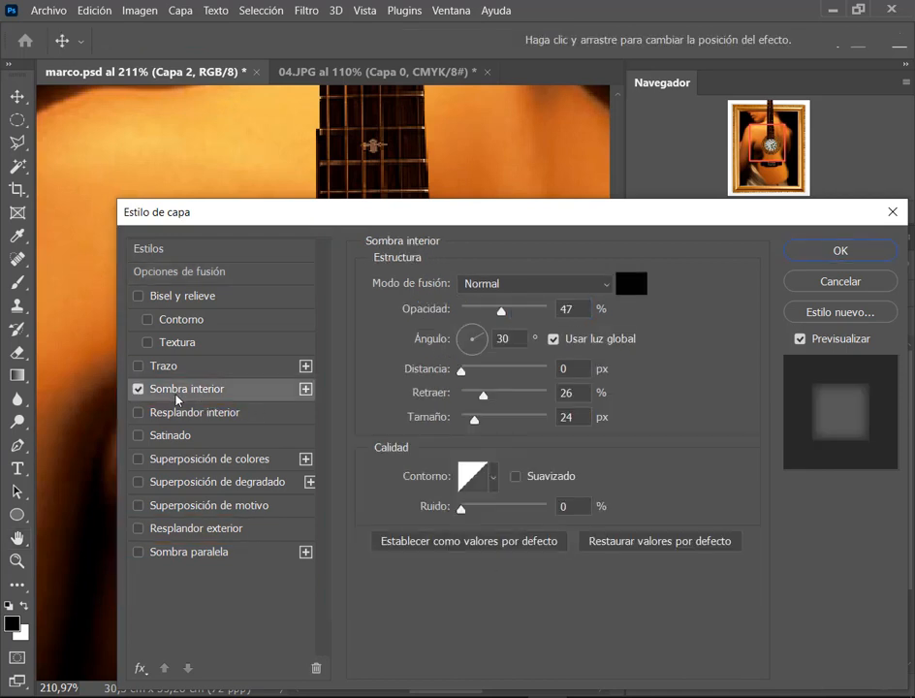
Step: Examine the structure and quality settings of the clock layer's Sombra interior effect
drag(116, 243, 338, 532)
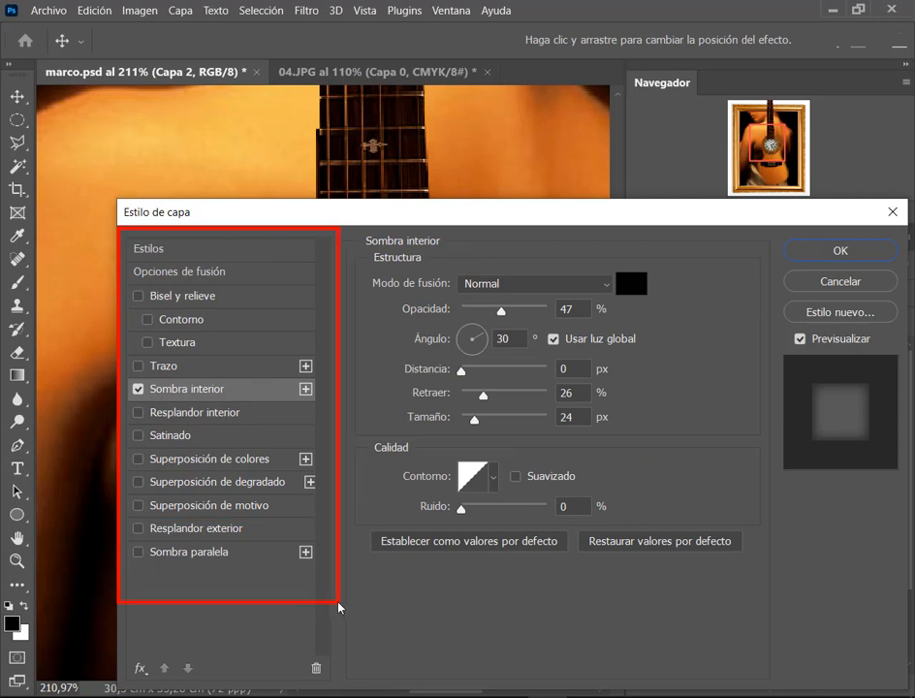
mouse_move(126, 379)
mouse_down()
mouse_move(147, 404)
mouse_move(246, 405)
mouse_up()
key(ctrl+z)
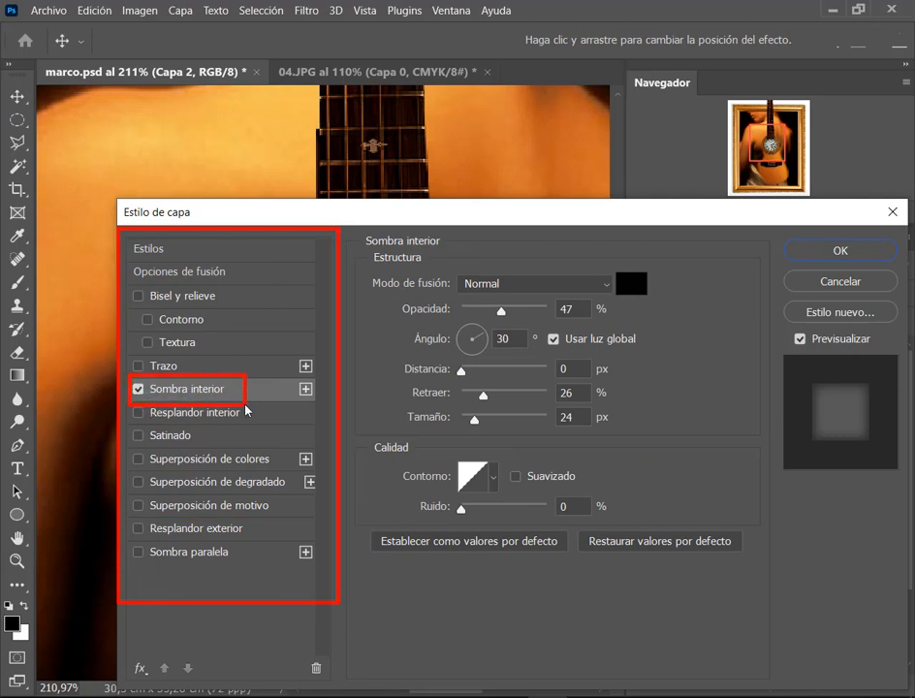
drag(265, 335, 222, 385)
click(194, 386)
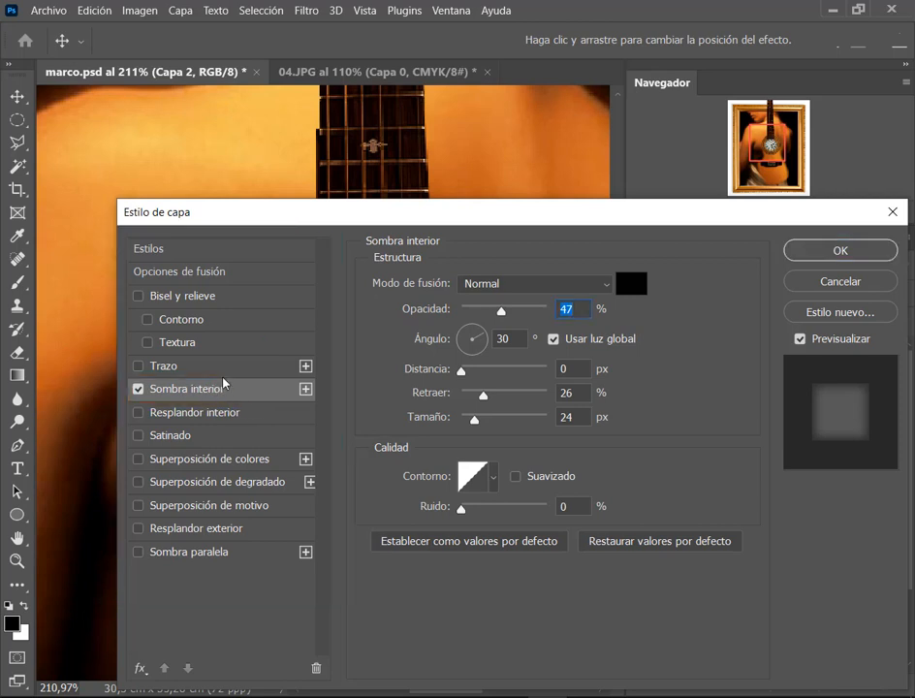
drag(340, 237, 753, 574)
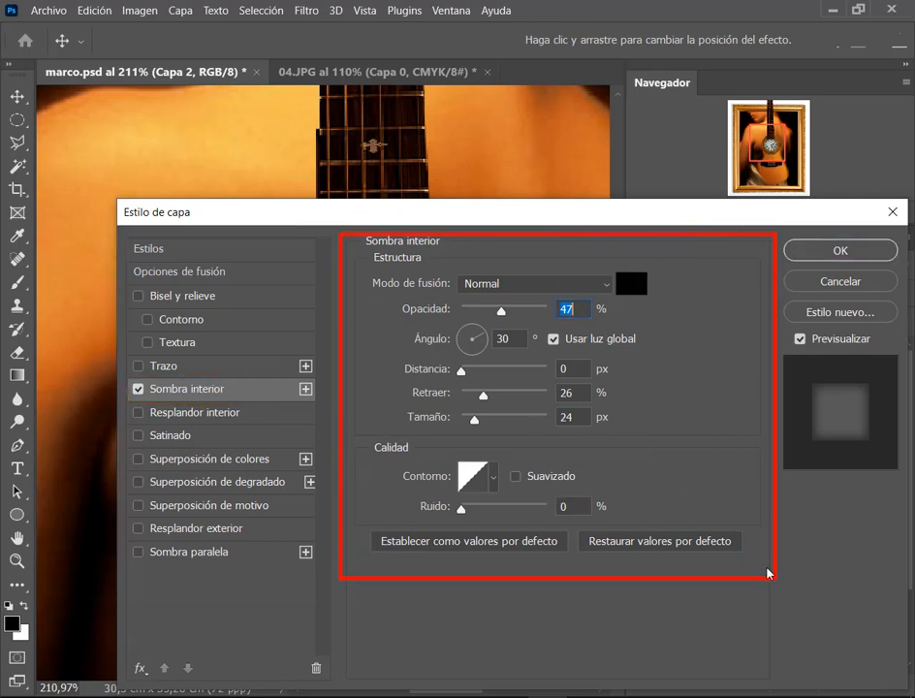
drag(364, 236, 444, 254)
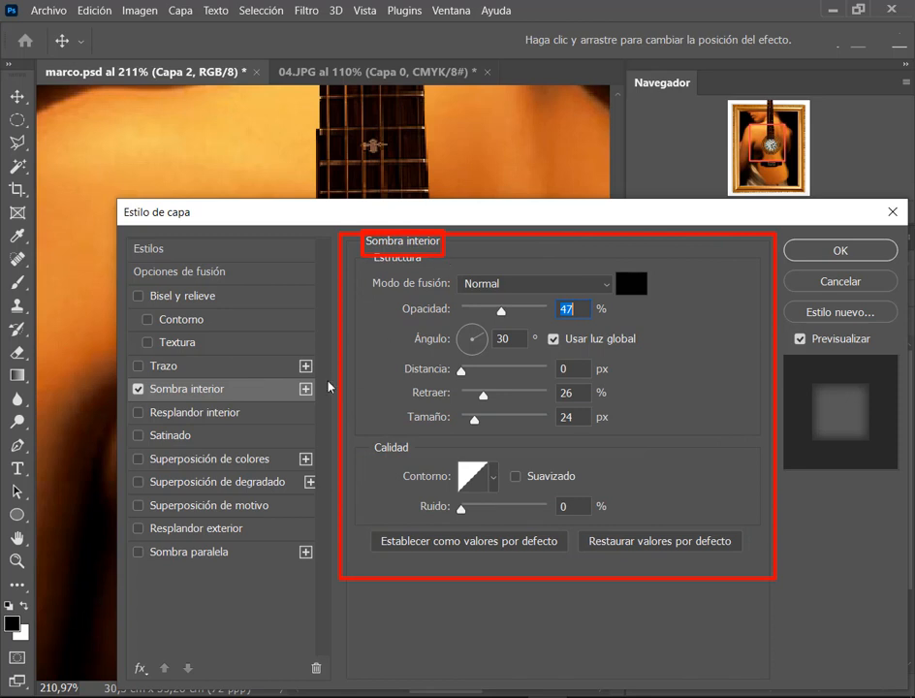
Step: Compare the Estilos and Opciones de fusión settings with those of Sombra interior, leaving the inner shadow enabled
click(191, 252)
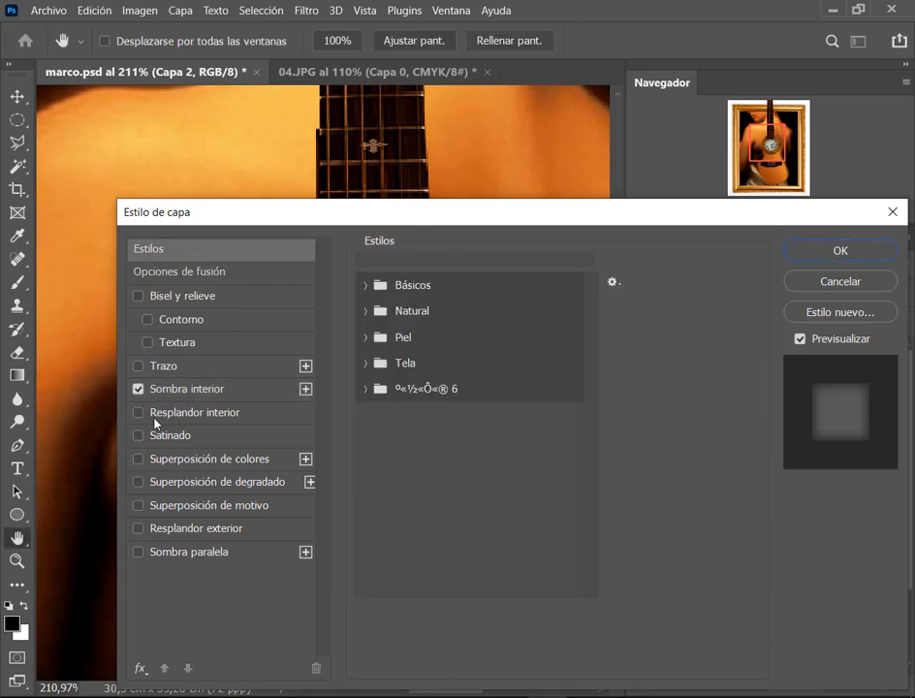
click(232, 281)
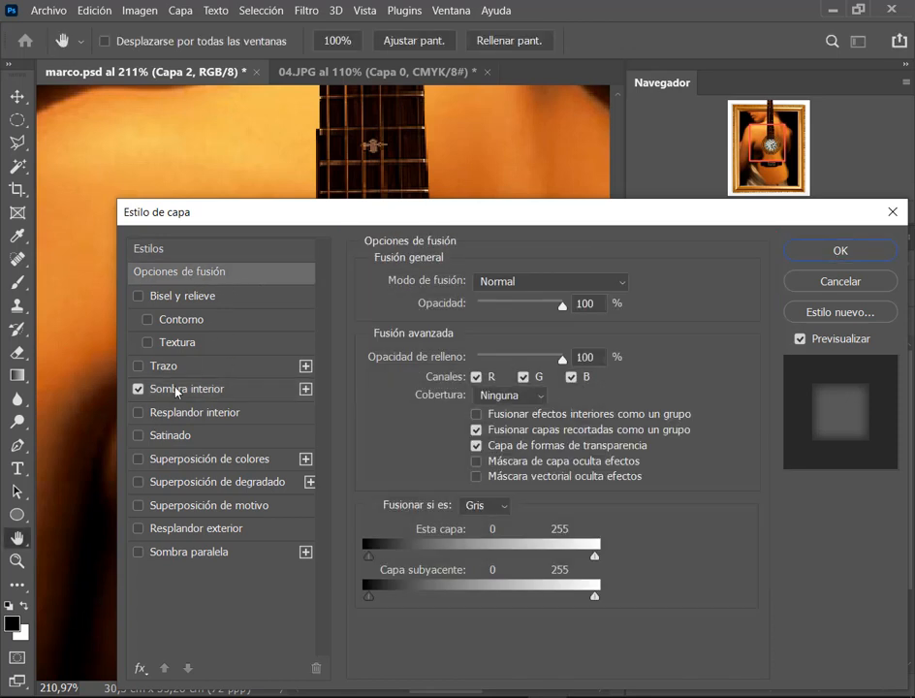
click(138, 389)
click(137, 389)
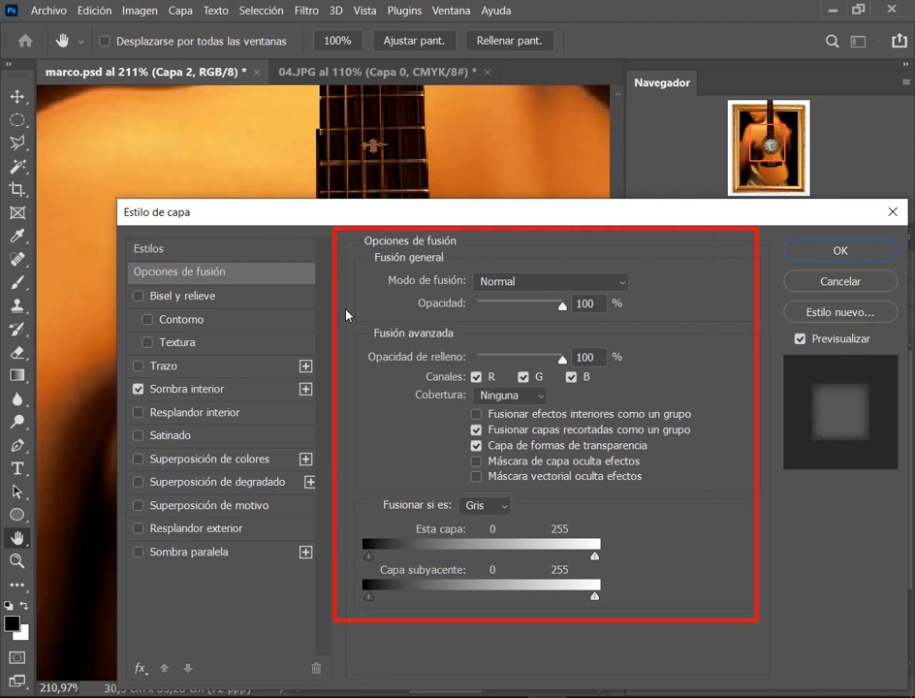
click(182, 392)
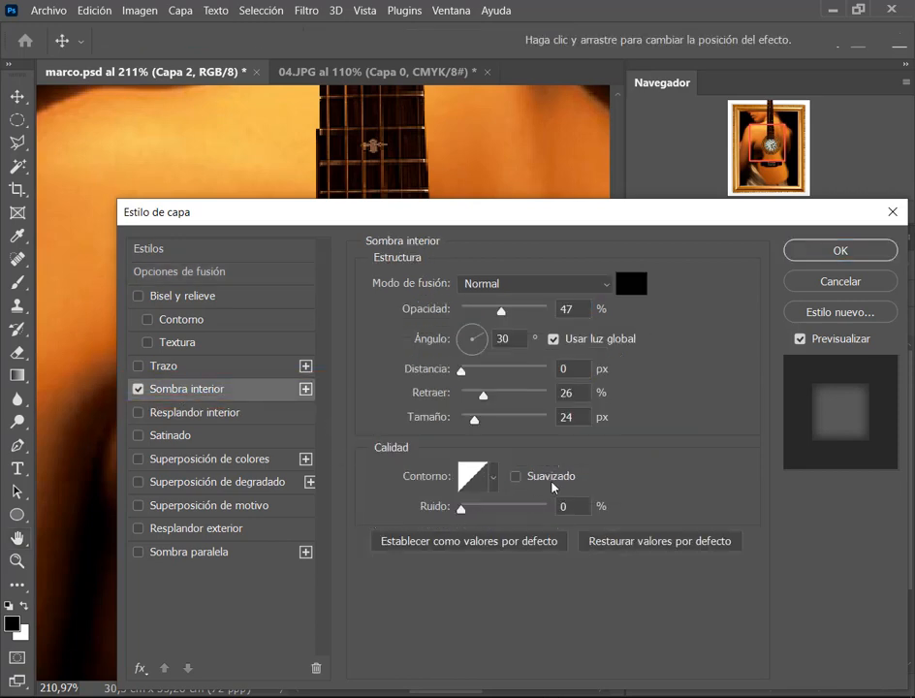
Step: Apply the clock's inner shadow with Opacidad 80%, Retraer 31% and Tamaño 29 px
drag(387, 213, 740, 117)
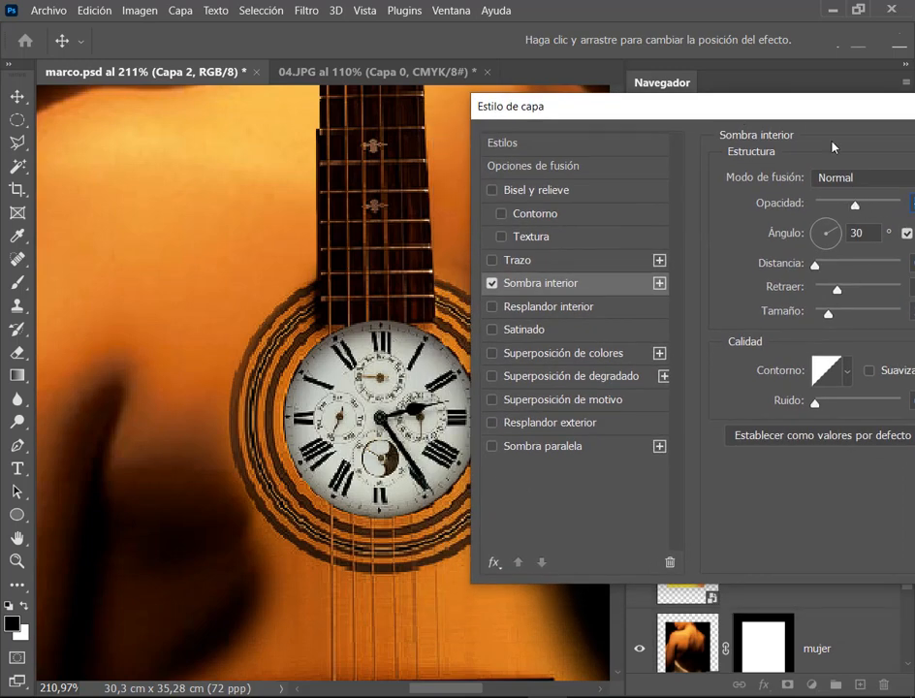
drag(809, 114, 762, 106)
drag(810, 201, 854, 198)
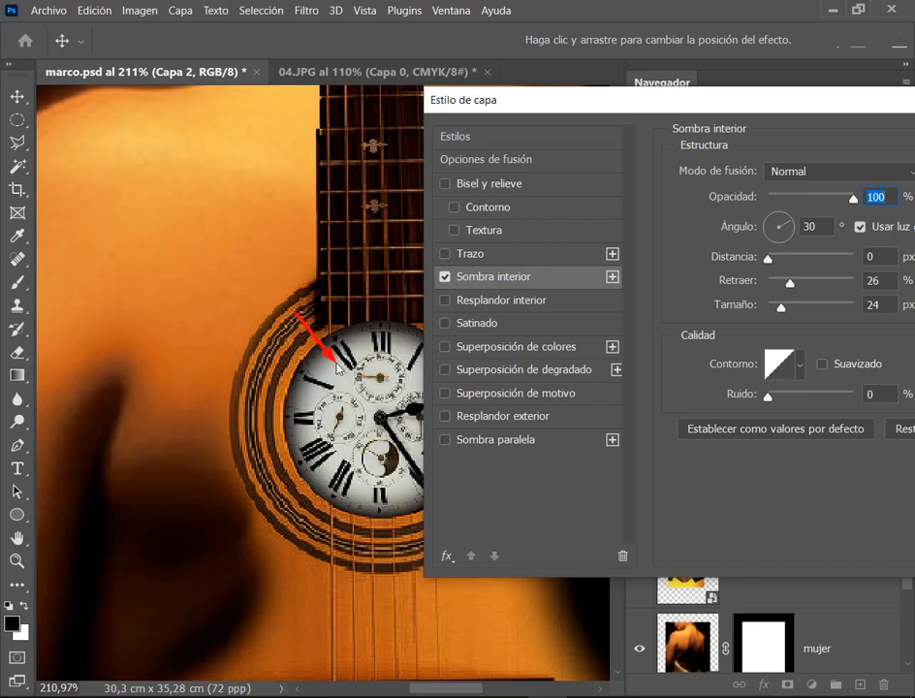
mouse_move(853, 199)
mouse_down()
mouse_move(831, 200)
mouse_move(858, 206)
mouse_up()
mouse_move(791, 286)
mouse_down()
mouse_move(800, 288)
mouse_move(786, 309)
mouse_up()
mouse_move(855, 203)
mouse_down()
mouse_move(829, 202)
mouse_move(839, 209)
mouse_up()
drag(680, 111, 664, 98)
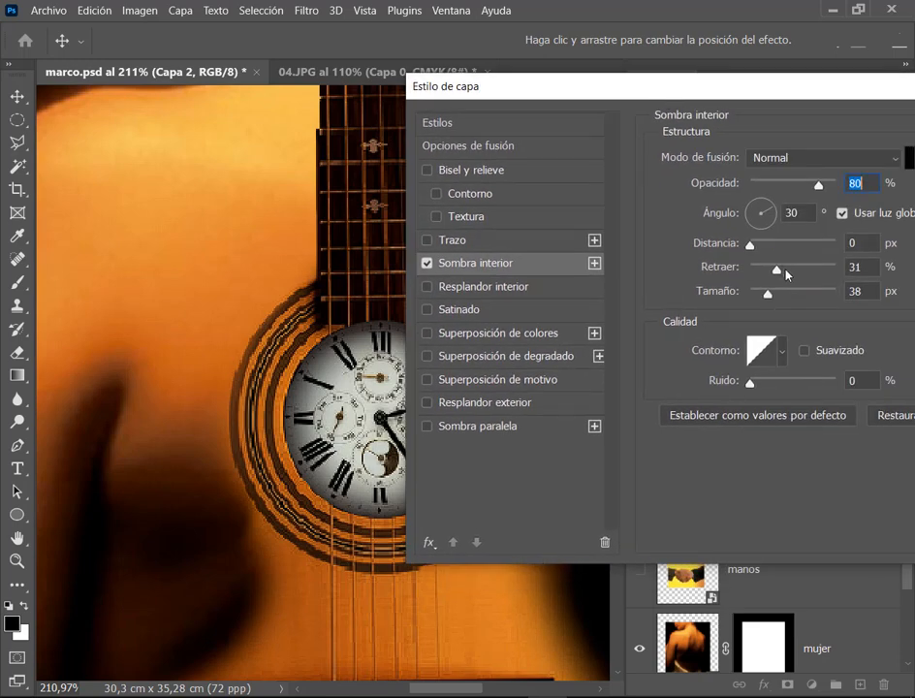
drag(766, 294, 777, 274)
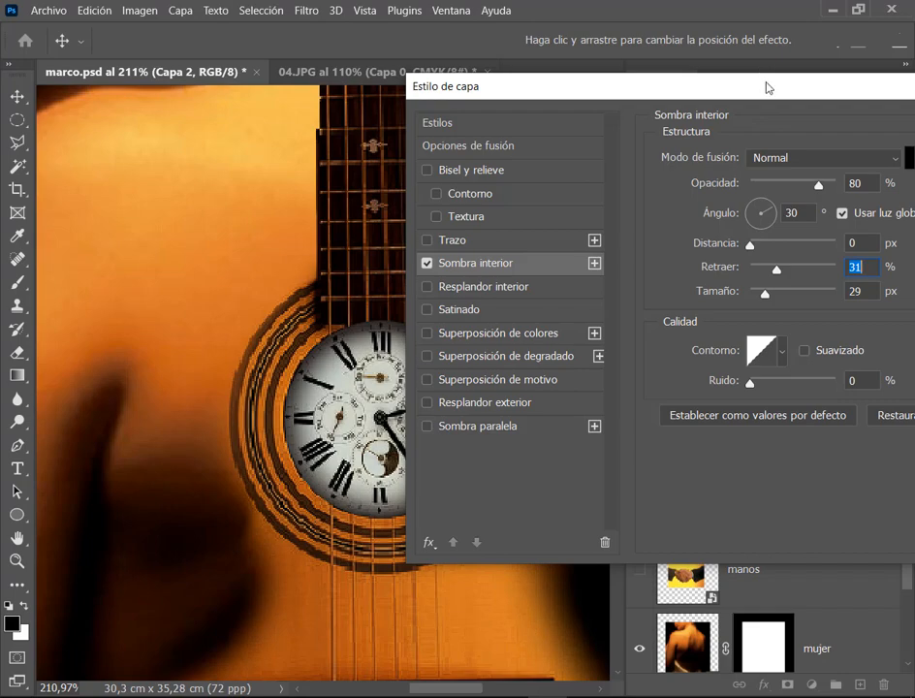
drag(767, 85, 355, 144)
click(716, 184)
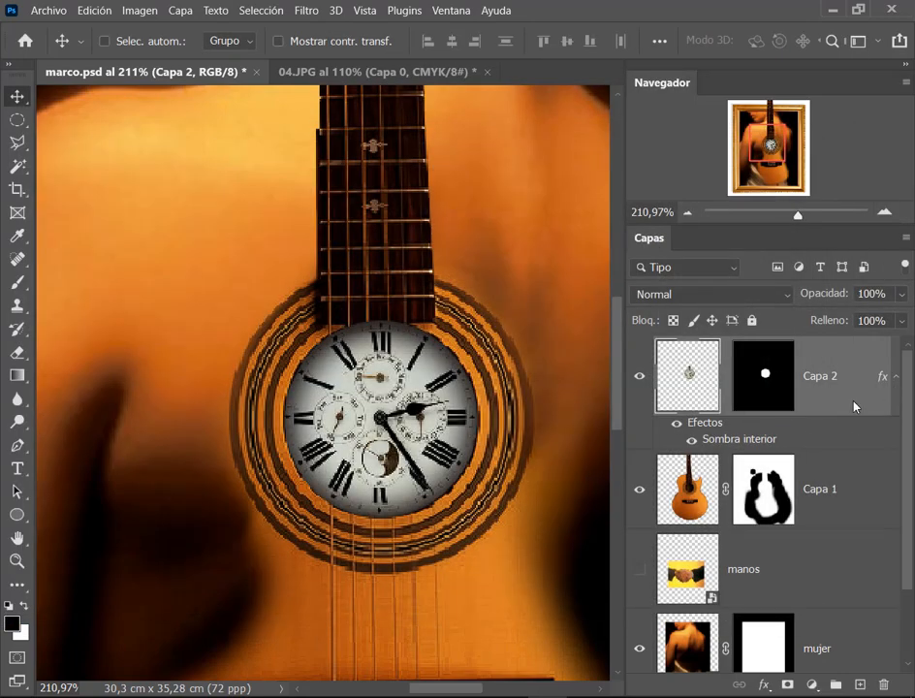
Step: Toggle the effects of Capa 2 off and on to compare the clock with and without its inner shadow
click(677, 427)
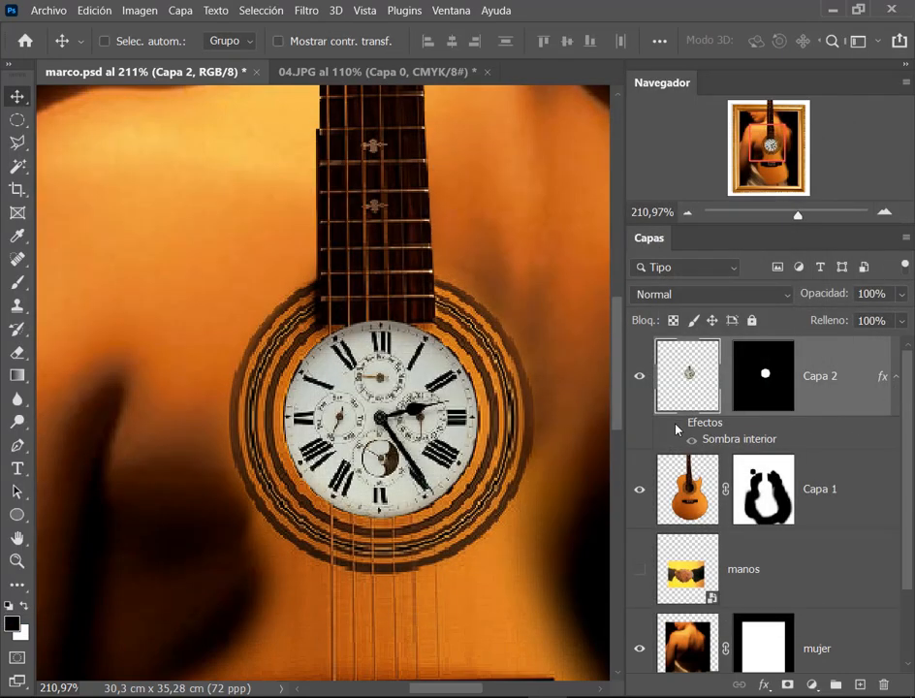
click(677, 427)
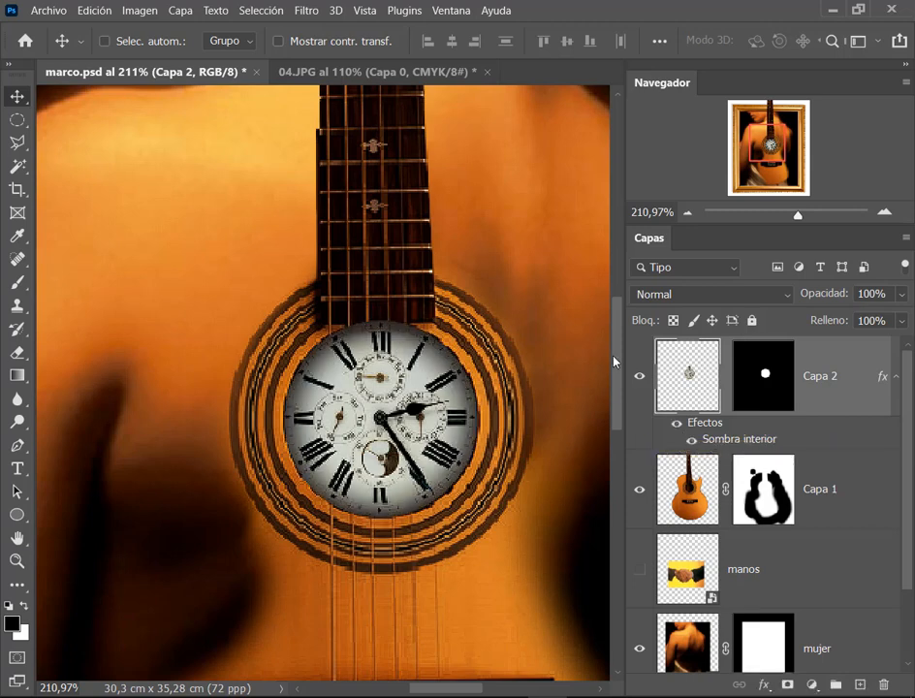
click(677, 424)
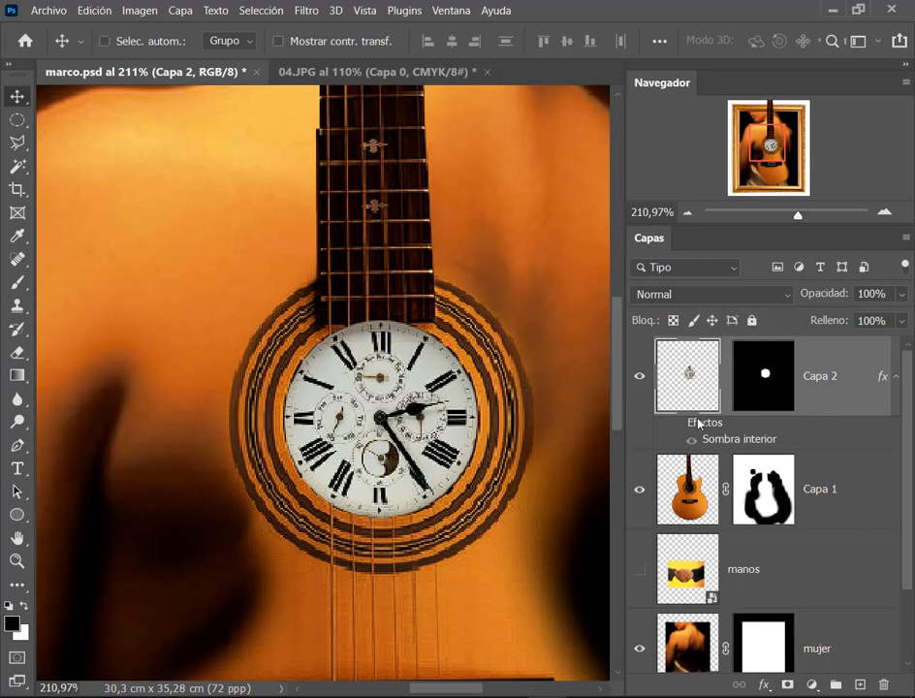
click(676, 423)
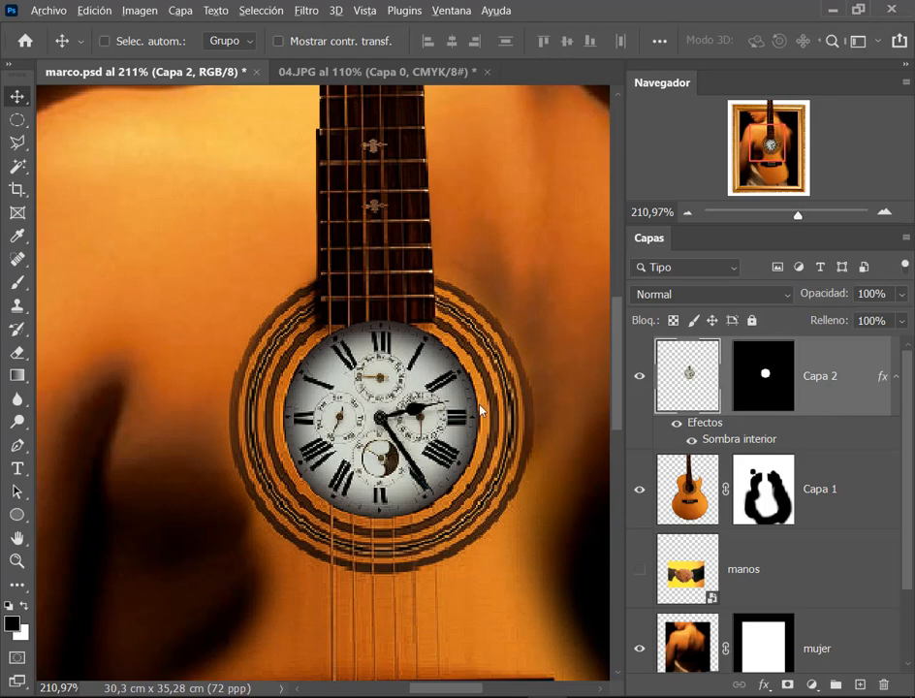
Step: Check the shaded clock on the guitar and save marco.psd under its existing name
scroll(352, 297, down, 4)
scroll(353, 298, up, 5)
click(53, 11)
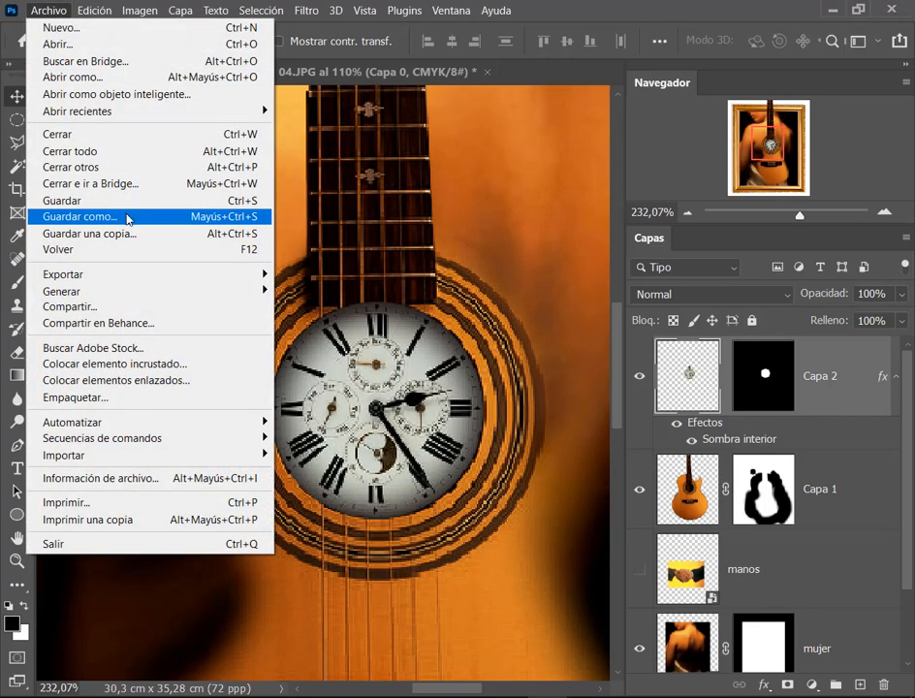
click(130, 200)
Step: Switch to the Google Meet call window that shows the call messages
mouse_move(159, 689)
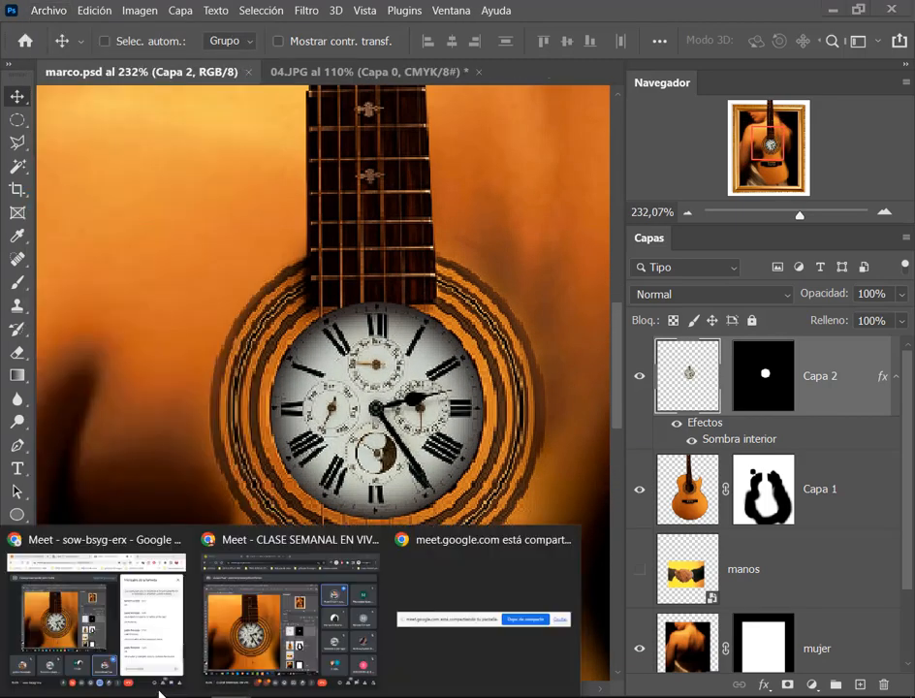
click(92, 611)
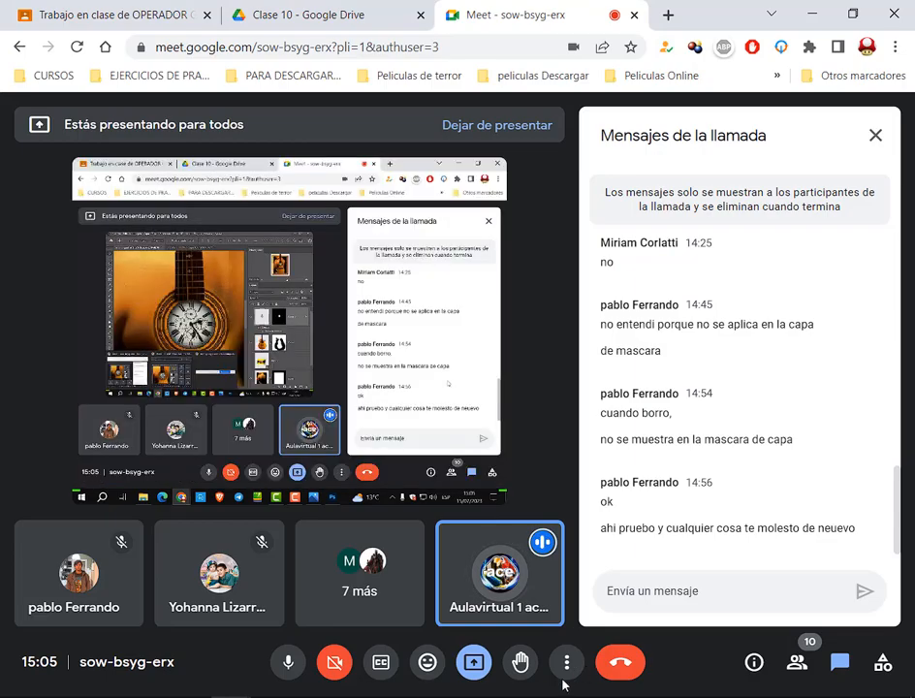
Step: Switch back to marco.psd in Photoshop, enlarge the view of the clock to 300% and show medium-sized layer thumbnails
click(811, 10)
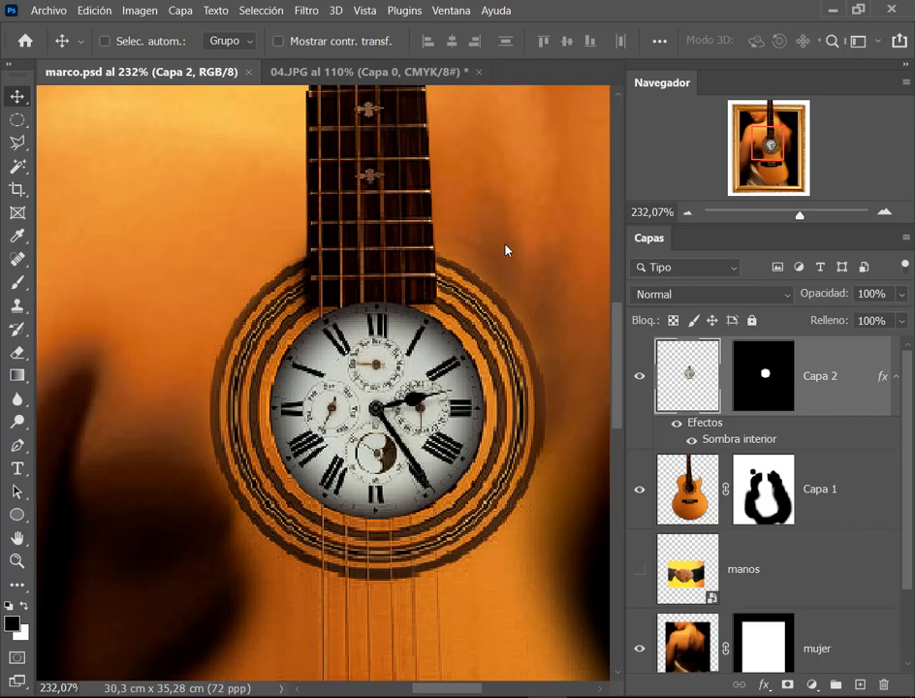
key(ctrl+2)
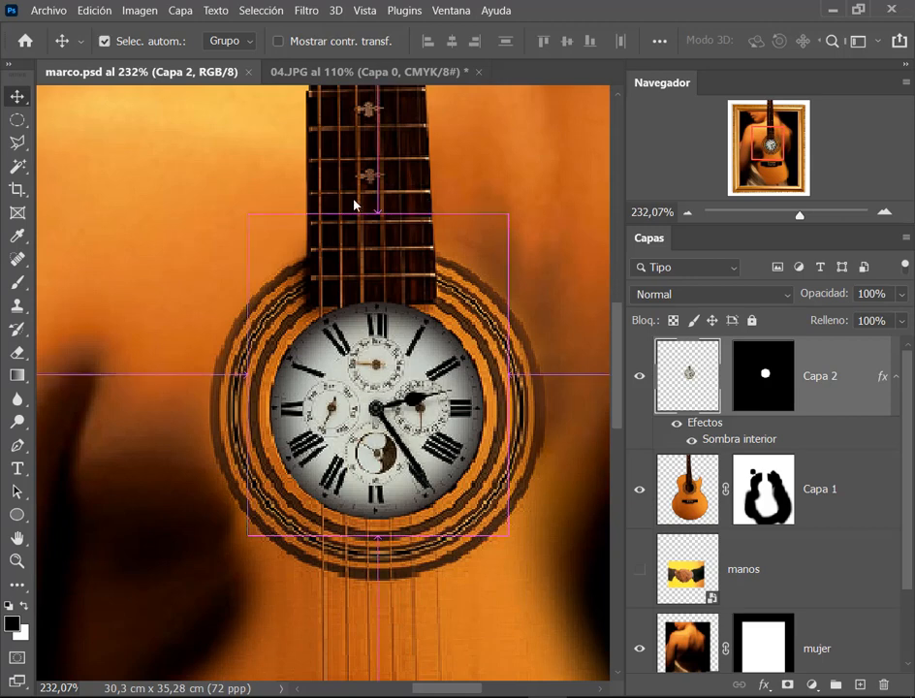
drag(315, 191, 326, 203)
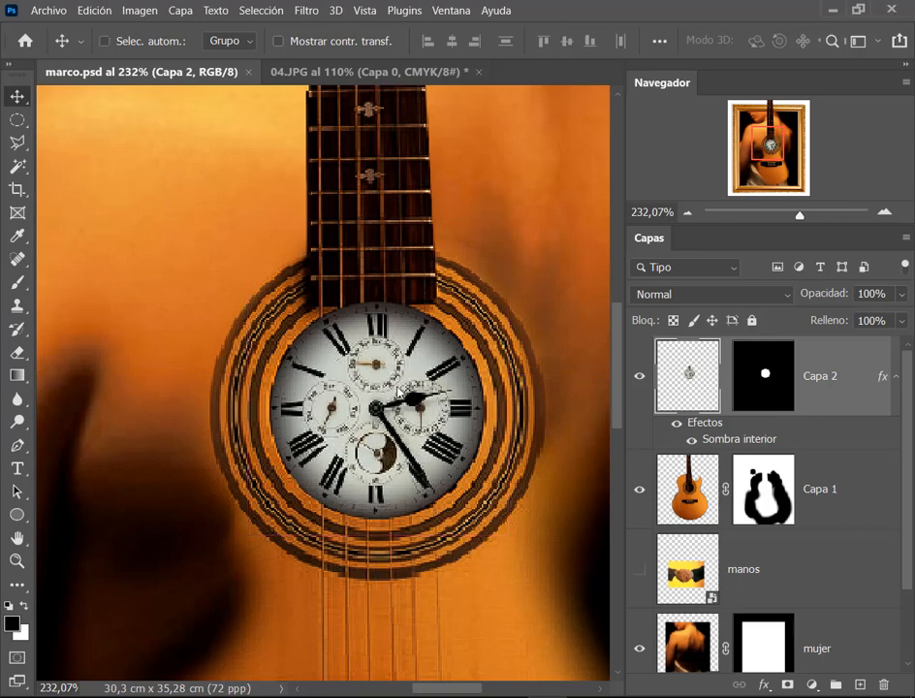
click(883, 211)
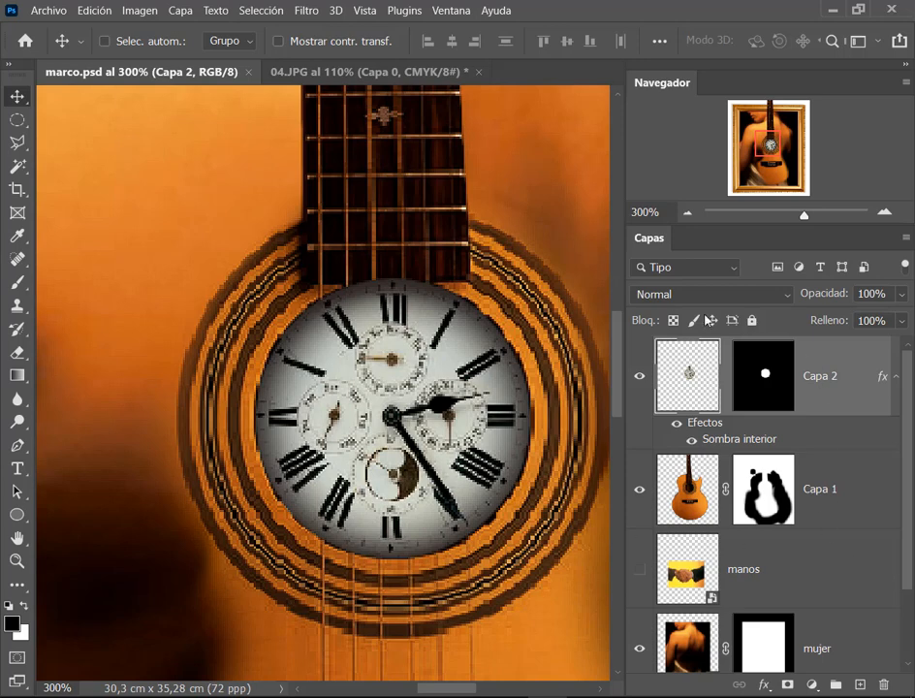
right_click(673, 366)
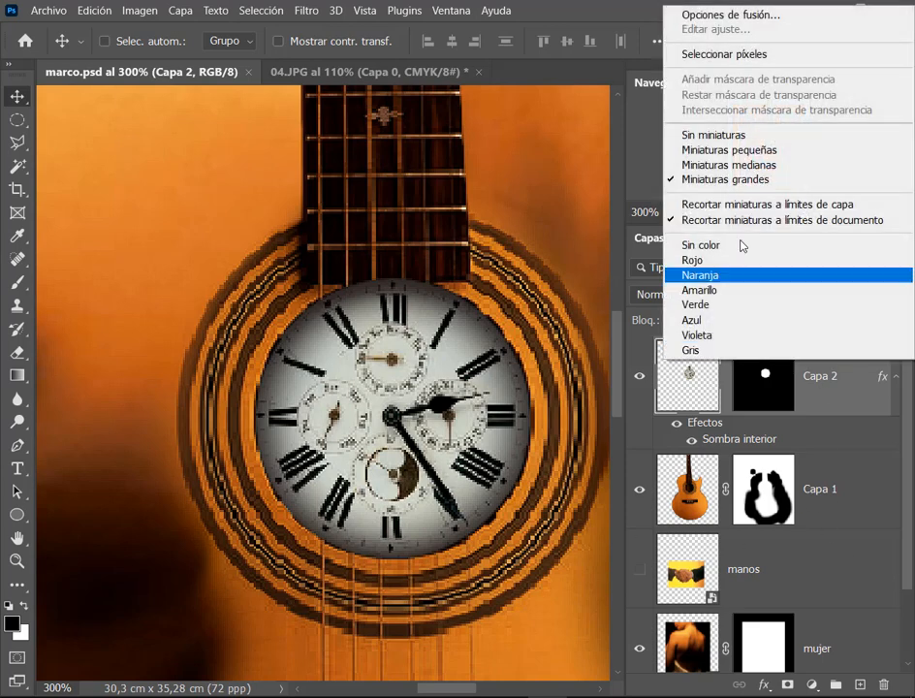
click(714, 164)
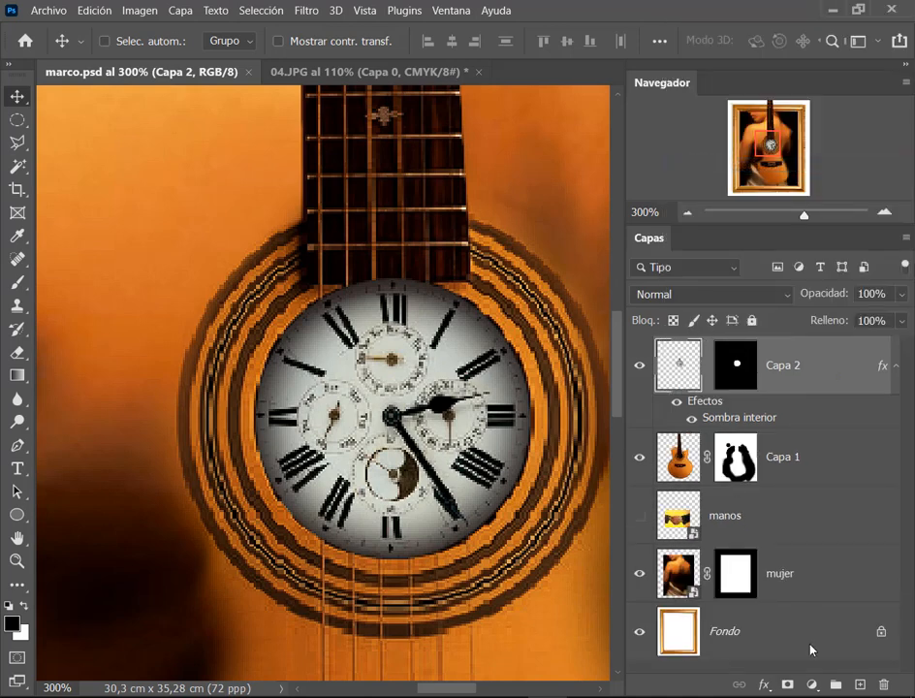
Step: Add a new empty layer above Capa 2 and name it cuerdas
click(858, 684)
double_click(731, 369)
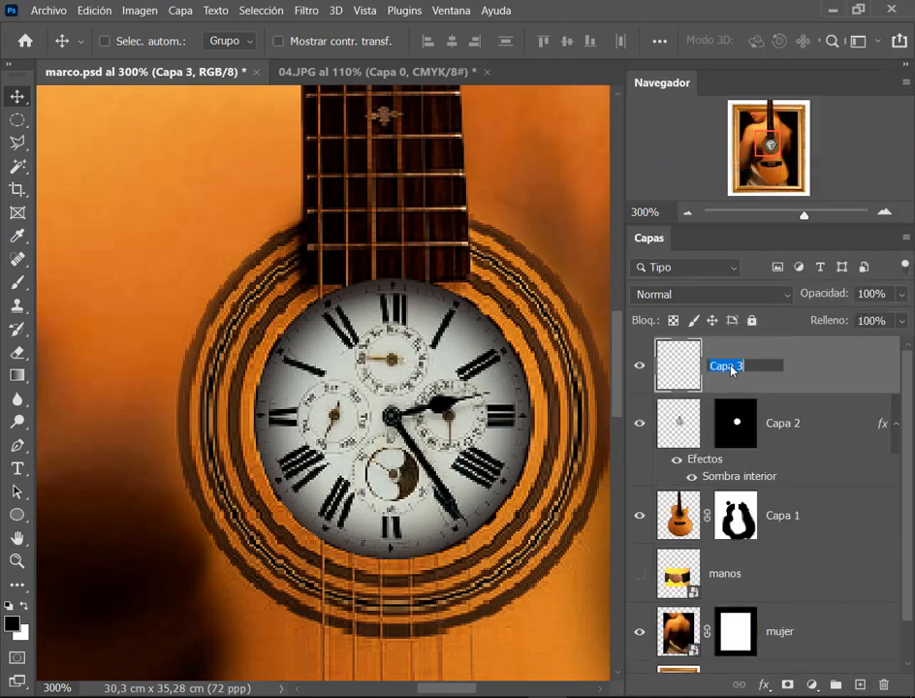
text(cuerdas)
key(Return)
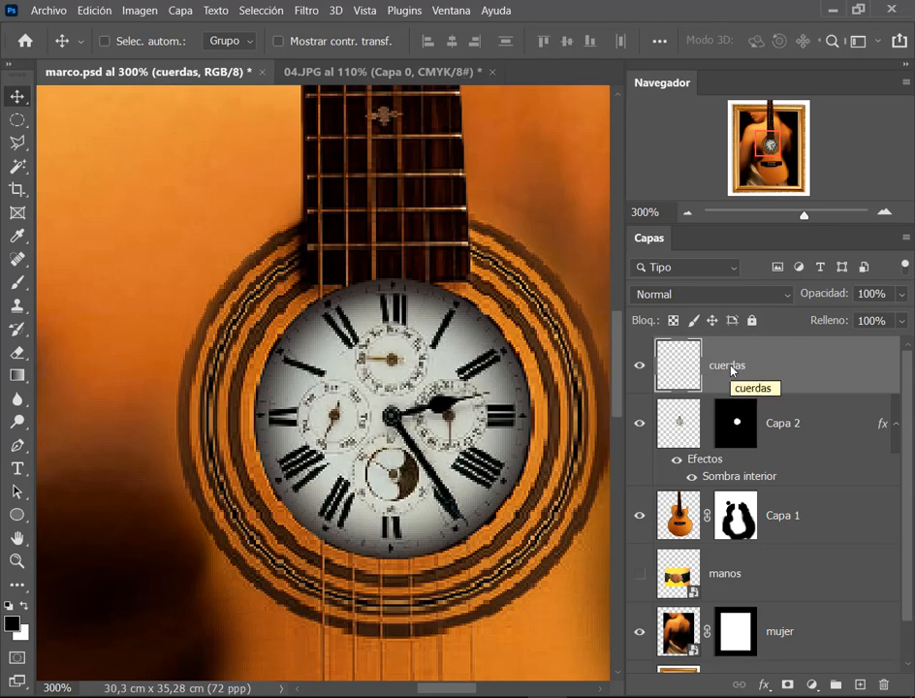
Step: Choose the Brush tool with a size of 1 px and undo a short test stroke beside the guitar
click(15, 283)
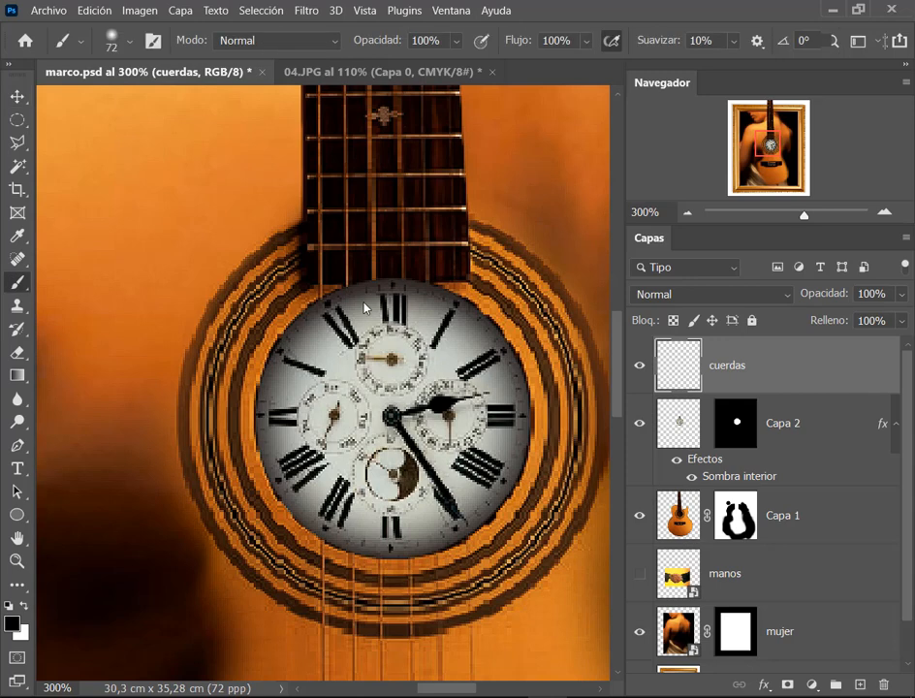
right_click(351, 299)
click(439, 341)
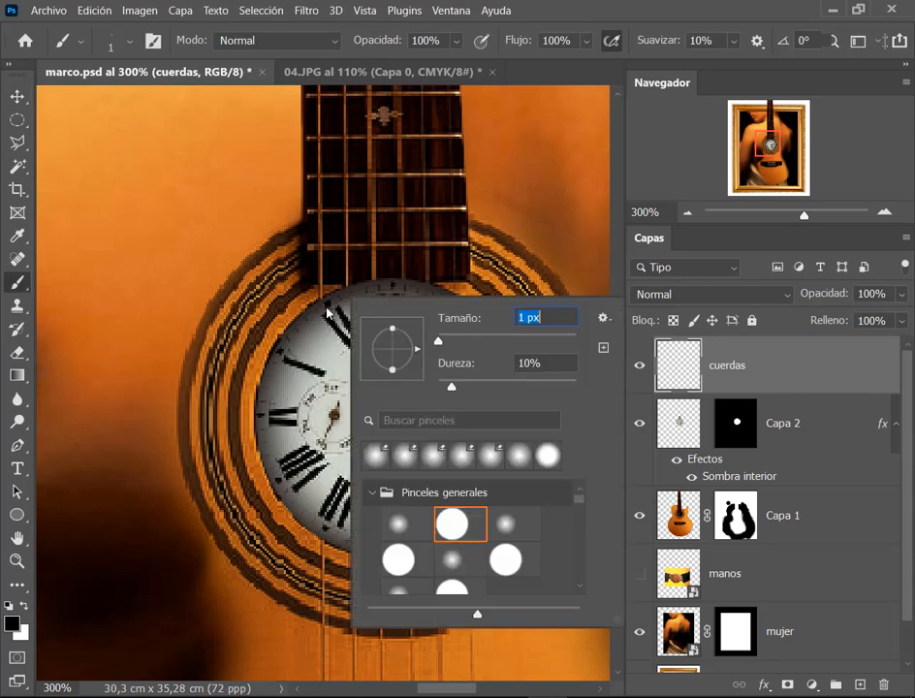
drag(216, 187, 217, 207)
key(ctrl+z)
Step: Try 1 px test strokes with the brush hardness at 4% and 5%, undoing each stroke
right_click(243, 209)
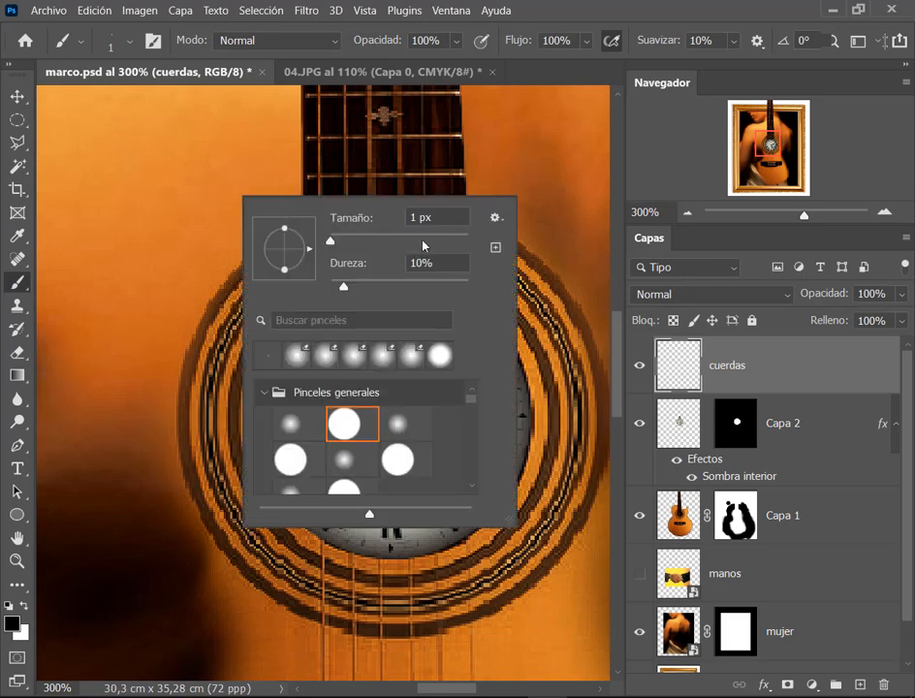
drag(342, 288, 335, 287)
drag(187, 156, 190, 196)
key(ctrl+z)
right_click(454, 326)
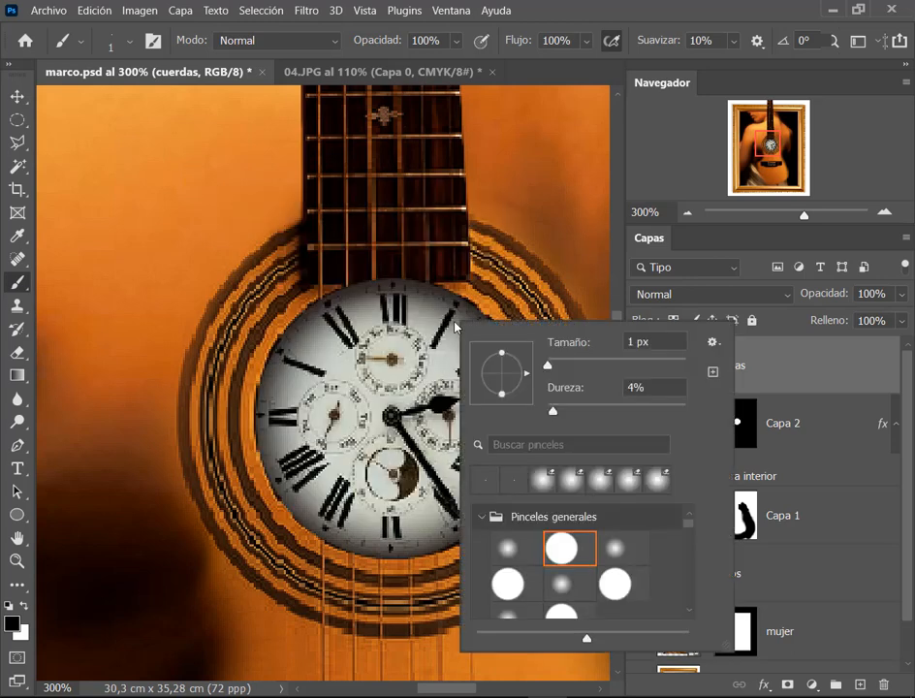
drag(553, 414, 556, 414)
drag(196, 127, 197, 182)
key(ctrl+z)
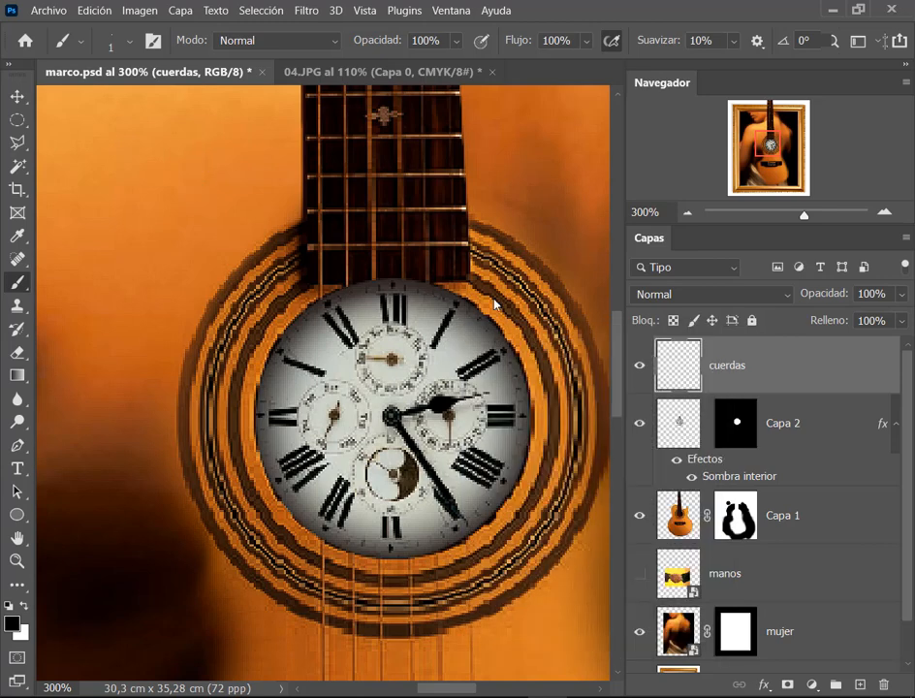
Step: Set the brush size to 2 px and undo a vertical test stroke beside the guitar neck
right_click(494, 302)
key(Up)
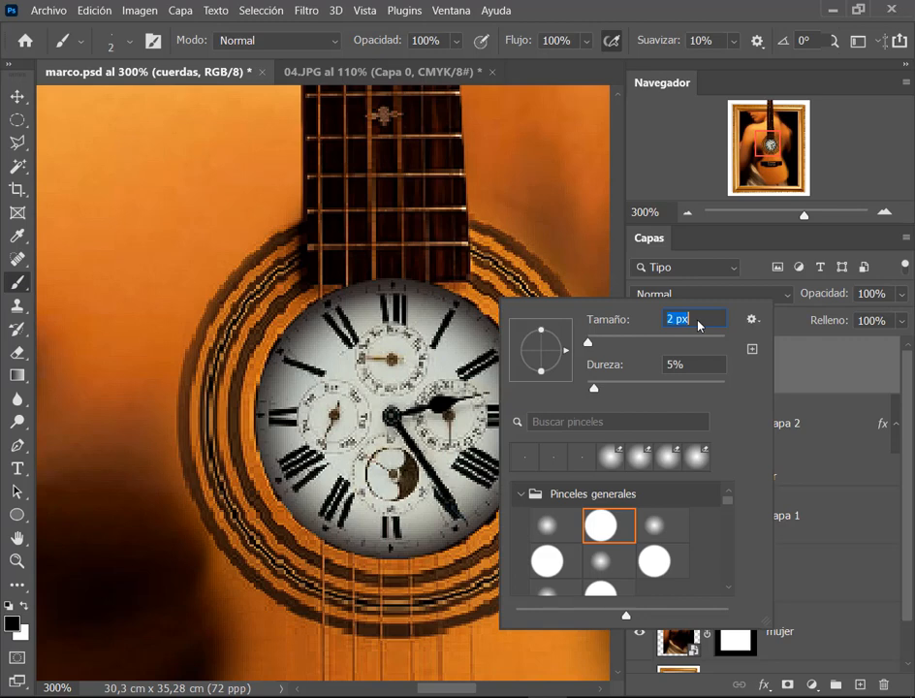
key(Return)
mouse_move(209, 121)
mouse_down()
mouse_move(220, 184)
mouse_move(208, 197)
mouse_up()
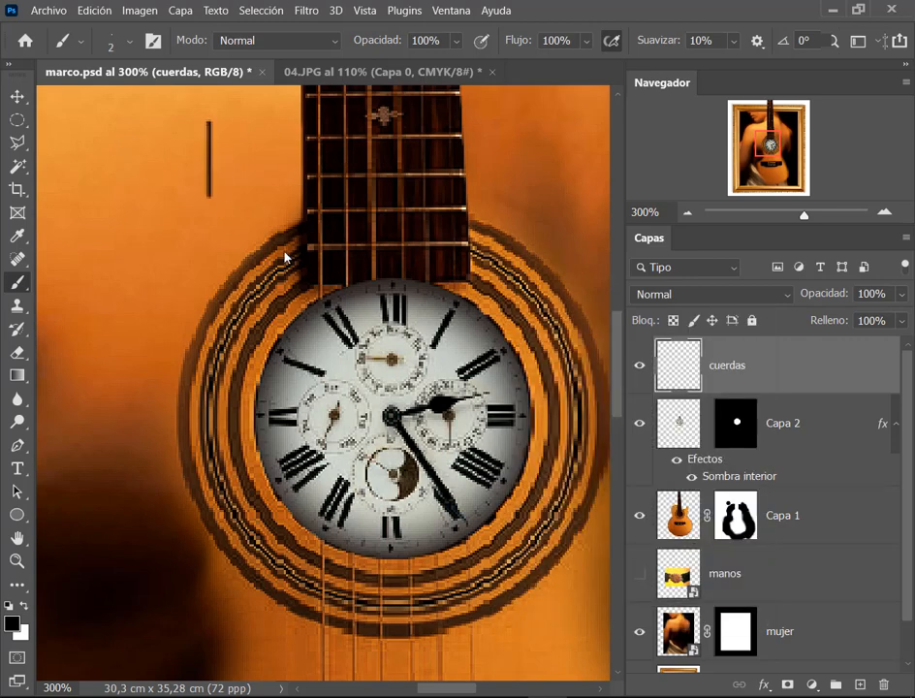
key(ctrl+z)
Step: Try 2 px vertical test strokes with the brush hardness at 15%, 63% and 95%, undoing each stroke
right_click(265, 193)
click(373, 280)
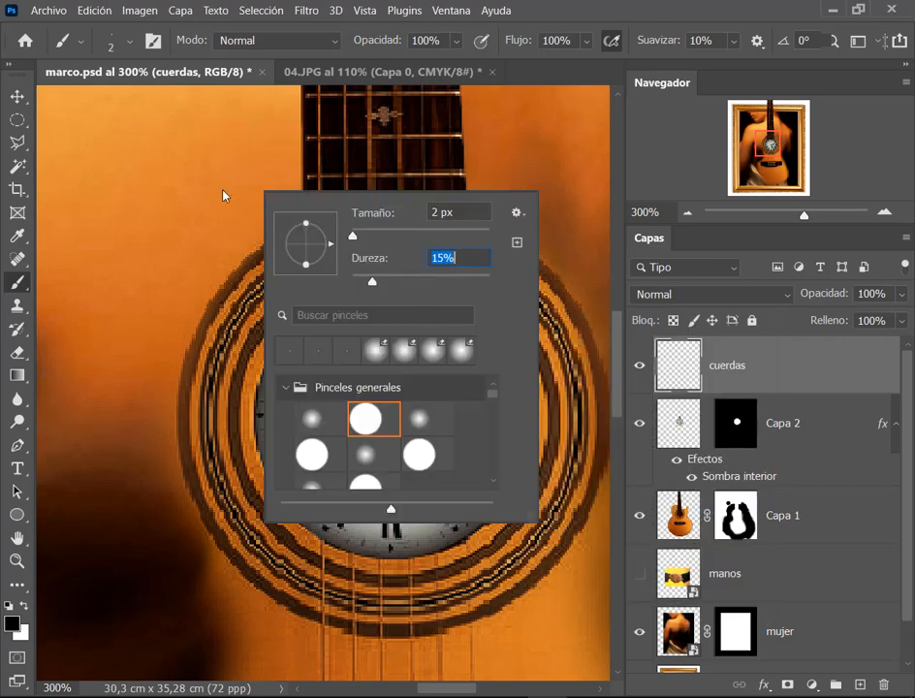
key(Return)
drag(199, 127, 199, 199)
key(ctrl+z)
right_click(235, 201)
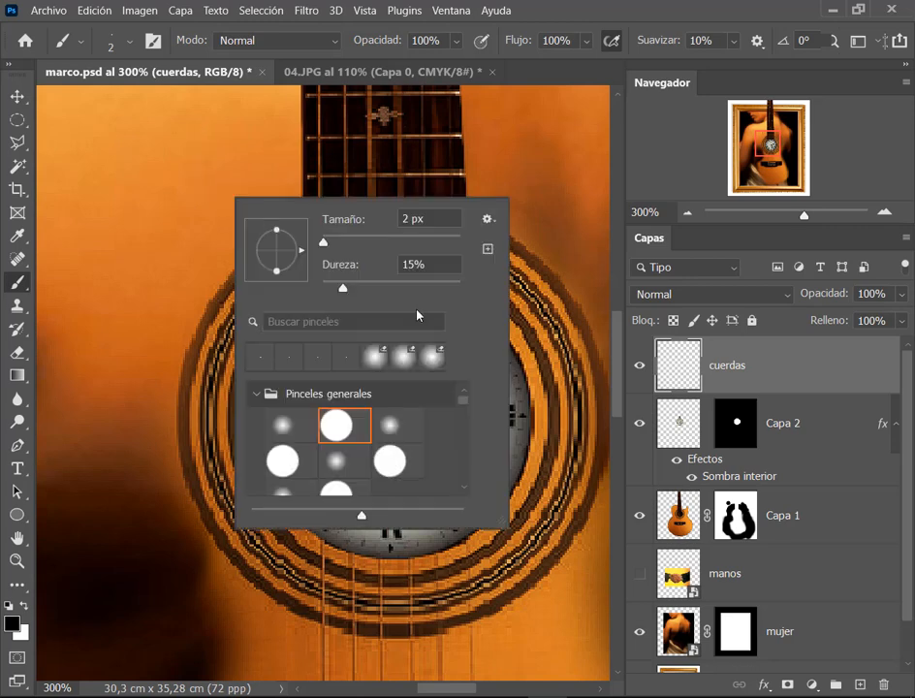
click(411, 285)
key(Return)
drag(172, 129, 172, 205)
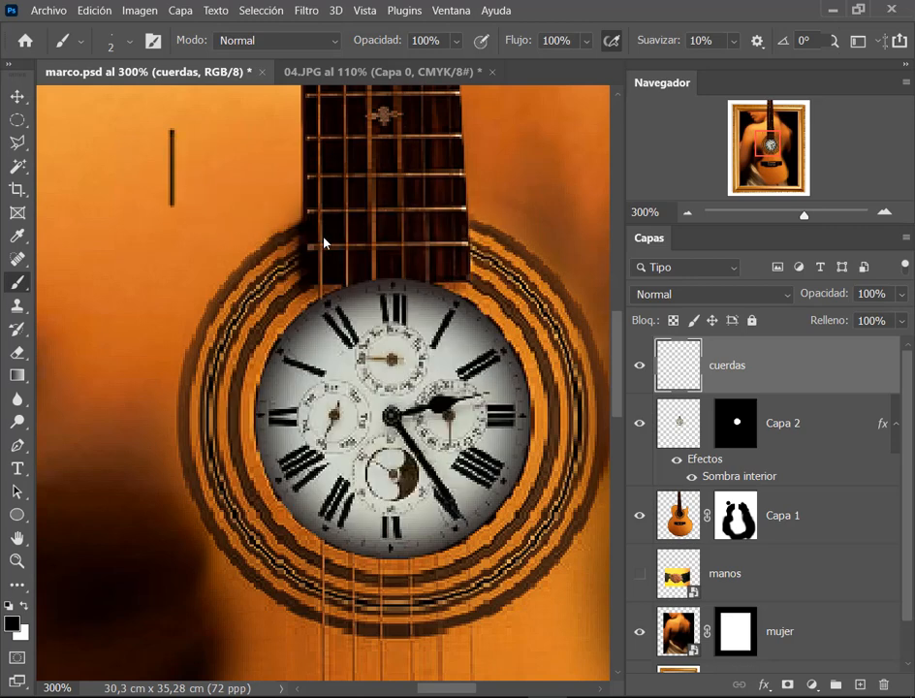
key(ctrl+z)
right_click(237, 179)
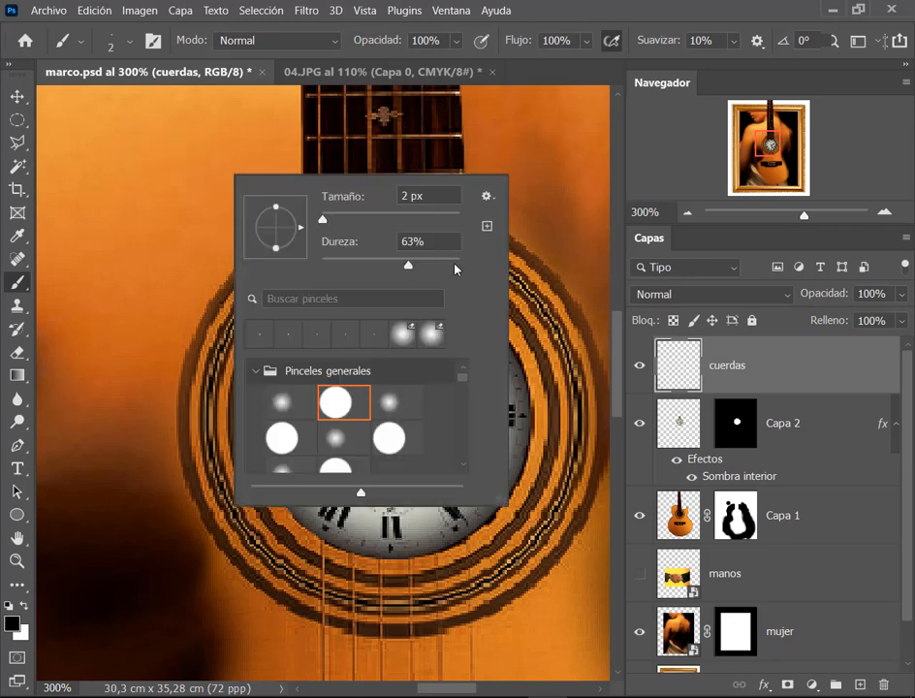
click(455, 263)
key(Return)
drag(174, 127, 175, 204)
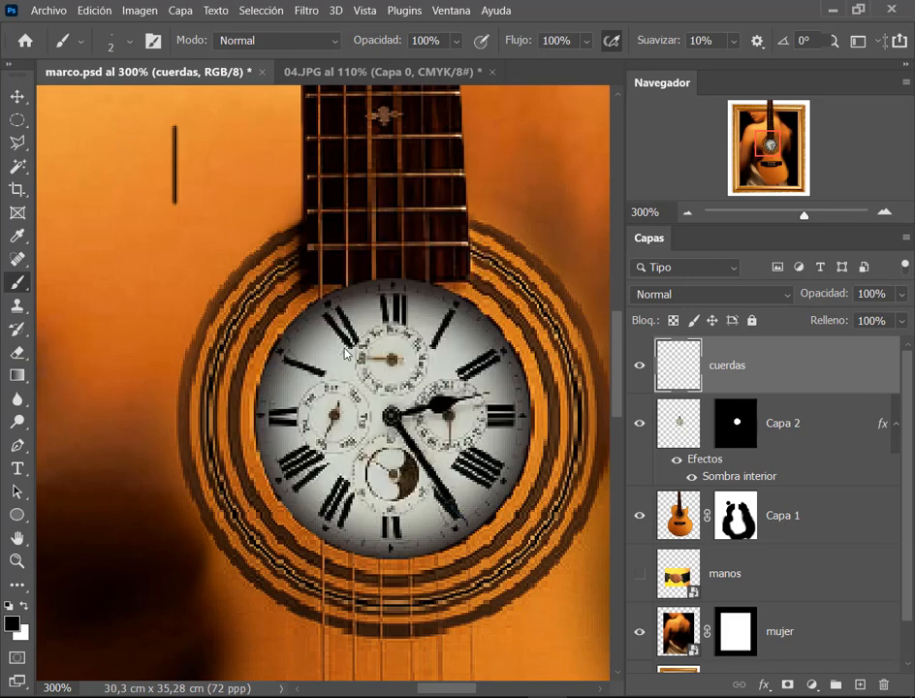
key(ctrl+z)
Step: Raise the 2 px brush's hardness to its maximum and undo a vertical test stroke
right_click(457, 257)
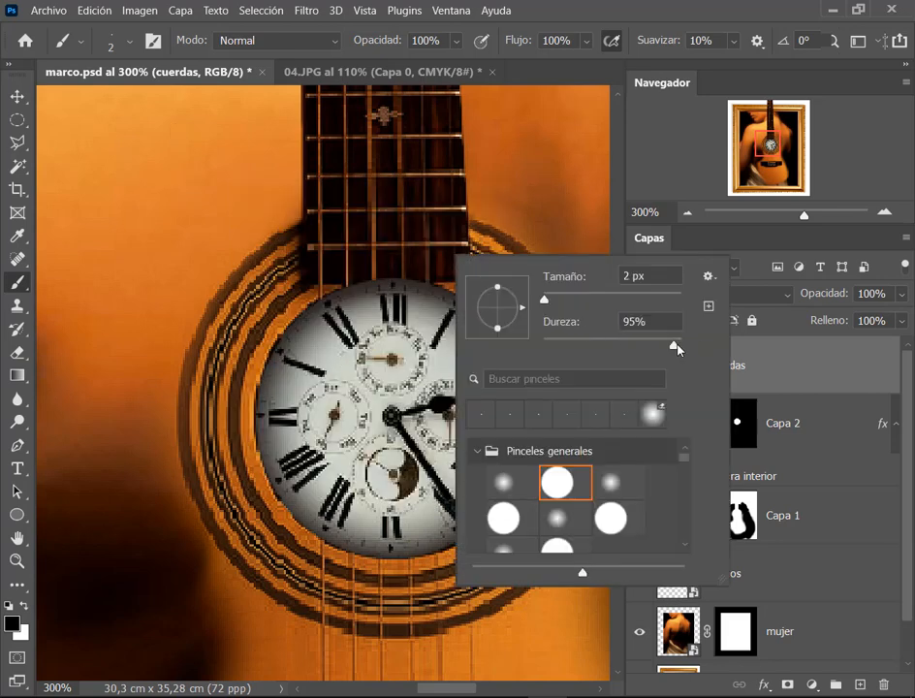
drag(676, 349, 684, 349)
key(Return)
drag(174, 126, 174, 213)
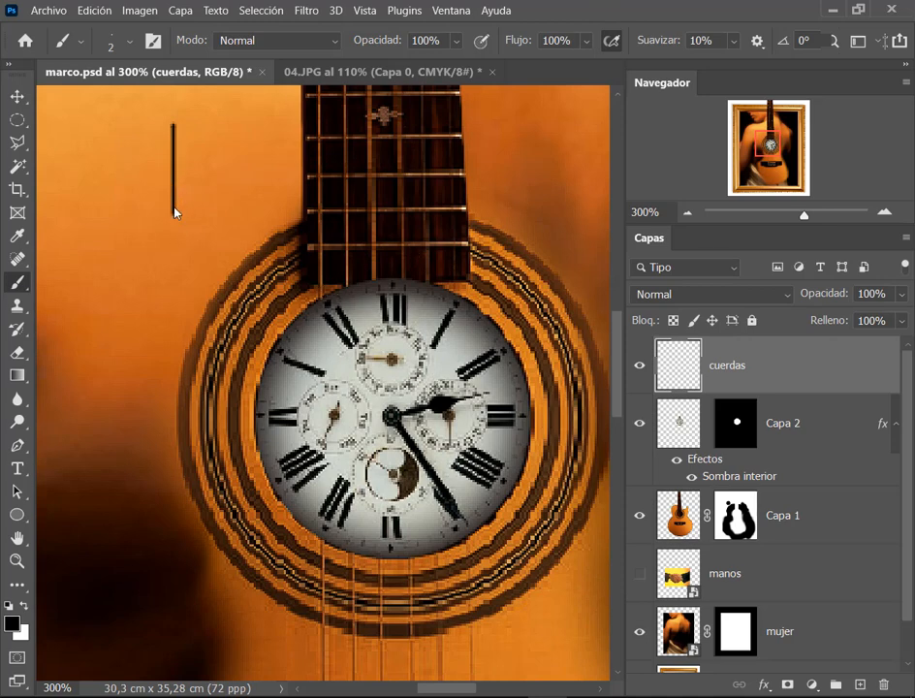
key(ctrl+z)
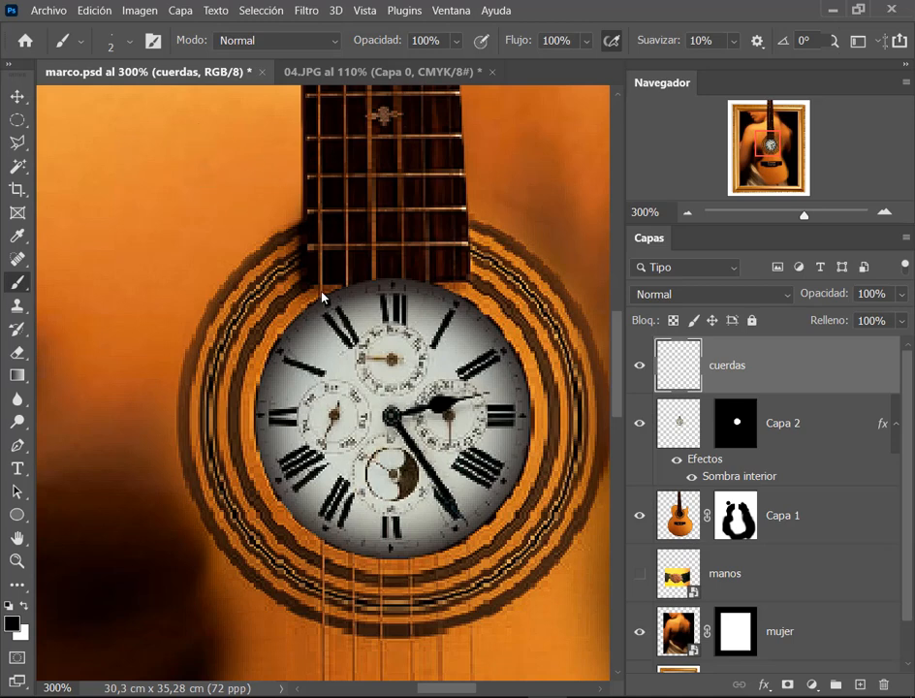
Step: Try to paint a string freehand down across the clock and a connected line beside the guitar, undoing both
drag(321, 292, 316, 536)
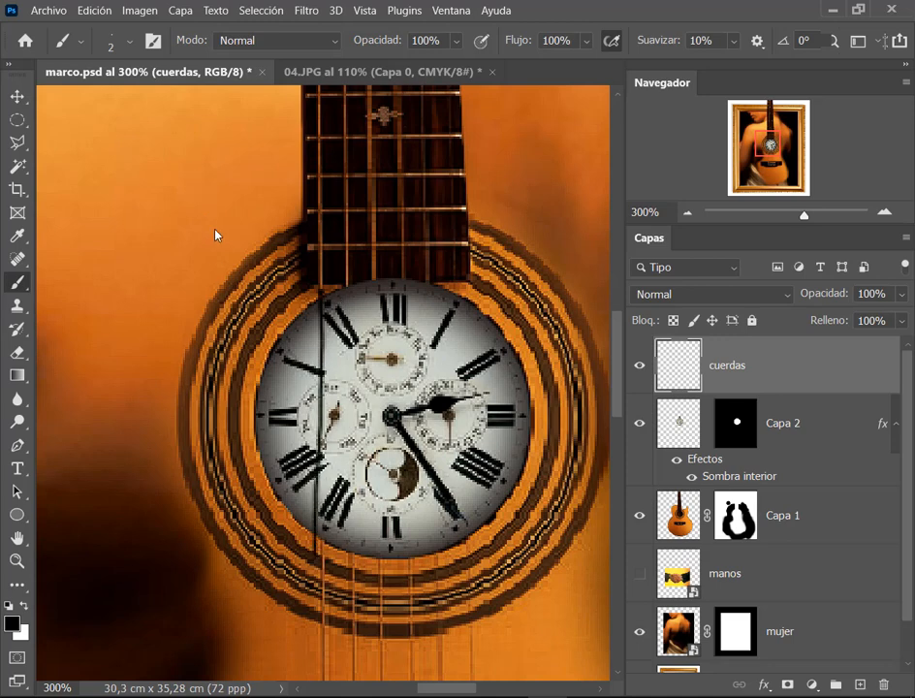
key(ctrl+z)
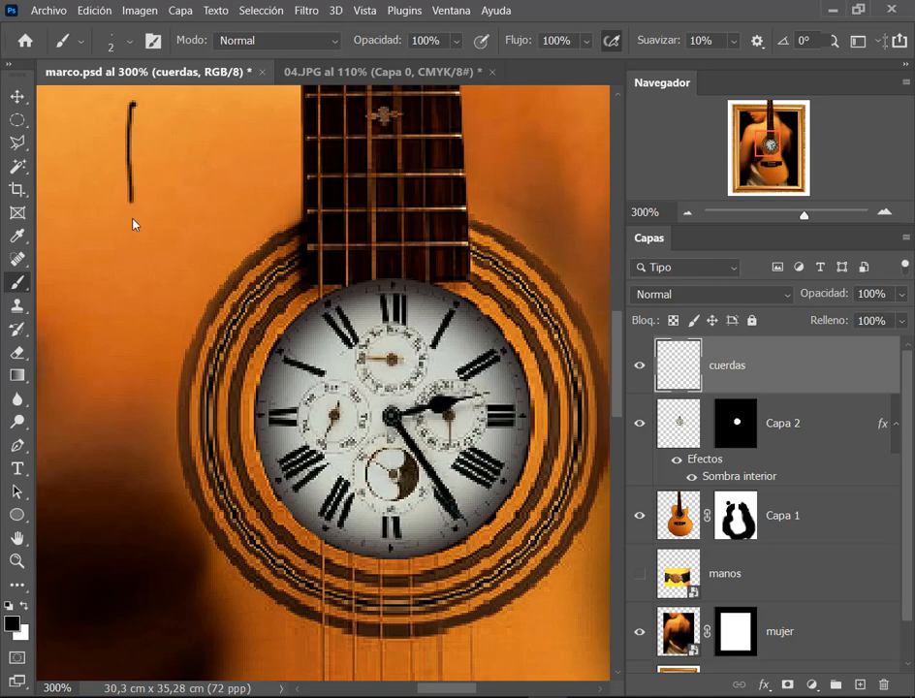
shift+click(131, 347)
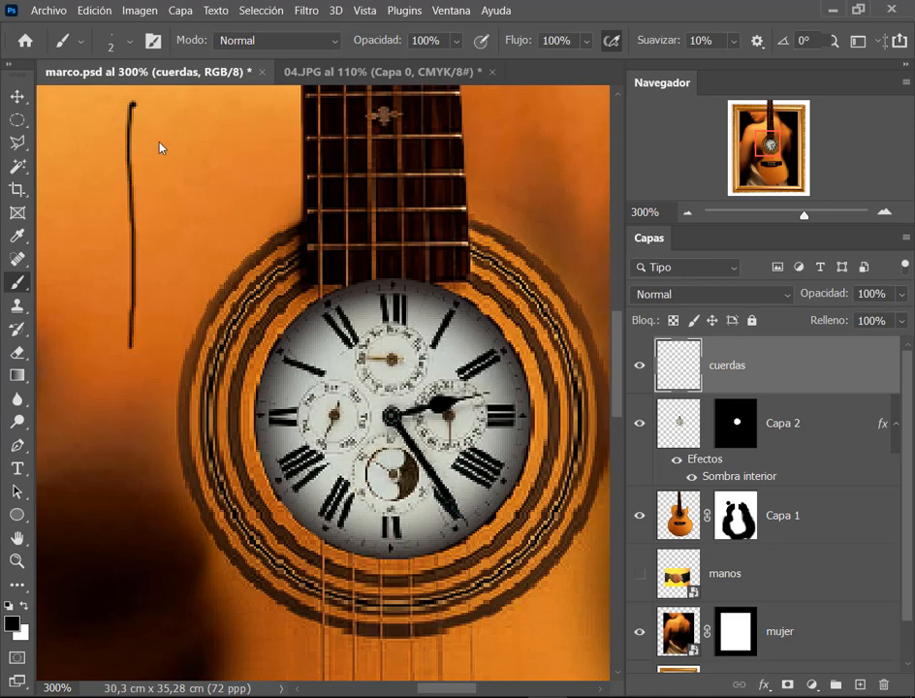
key(ctrl+z)
Step: Paint a straight vertical test line beside the guitar, extending it downward in several segments
drag(214, 175, 272, 207)
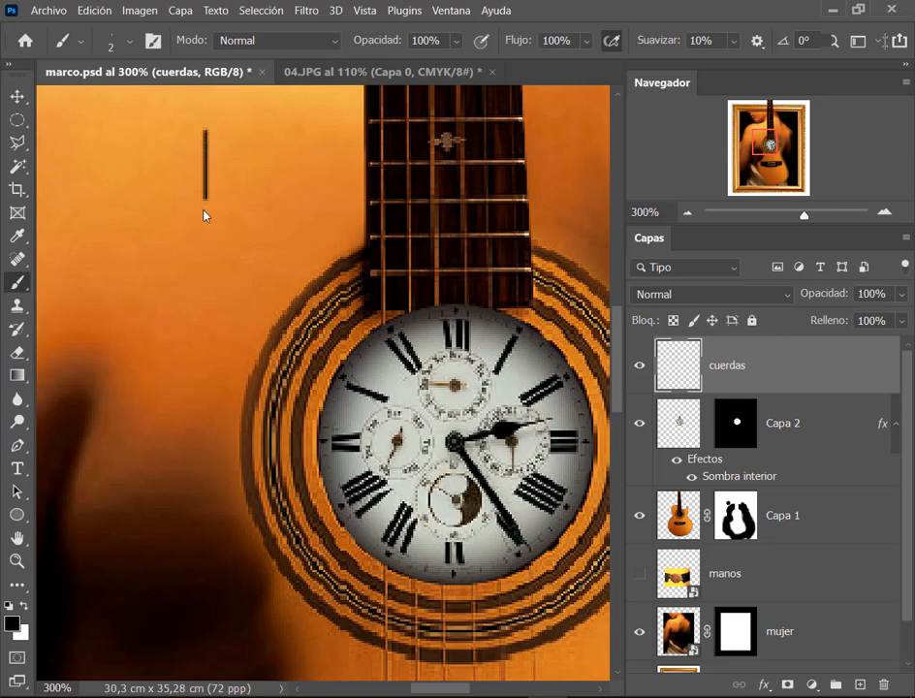
drag(202, 261, 204, 365)
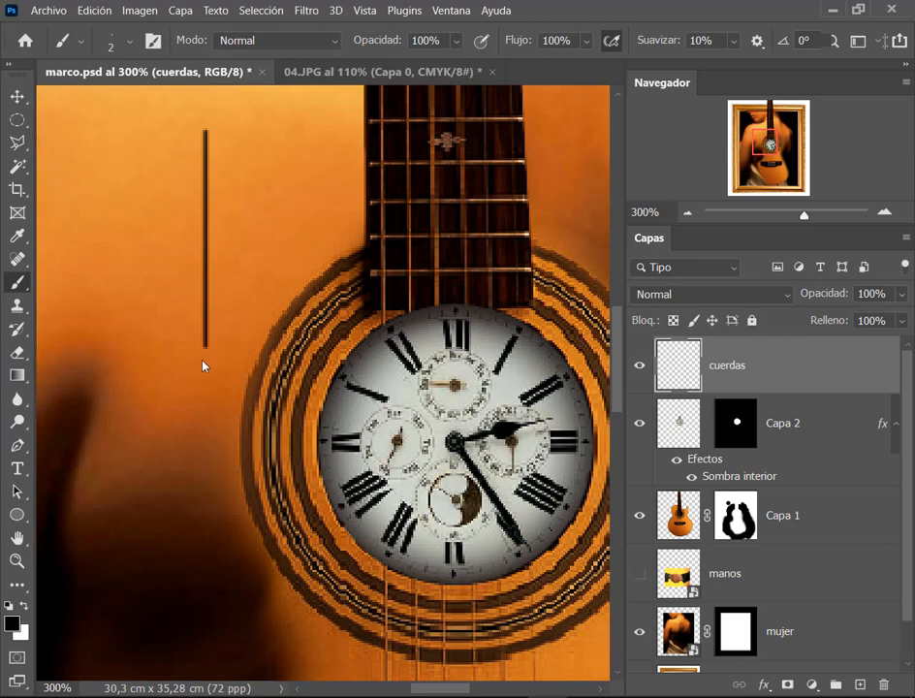
drag(204, 455, 204, 454)
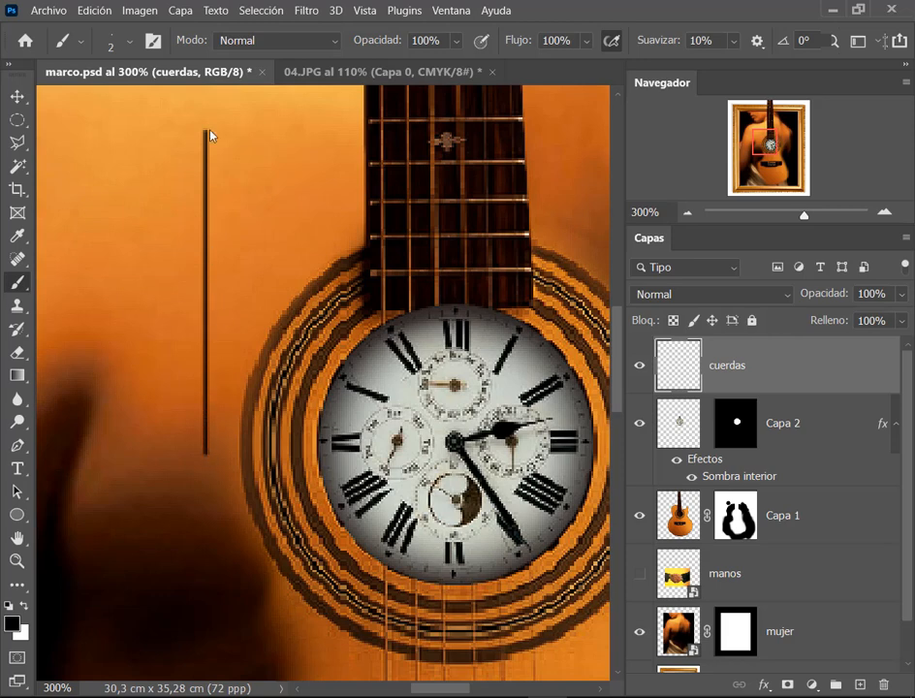
Step: Try to reposition the painted vertical line with the Move tool, and undo both the move and the line
click(17, 97)
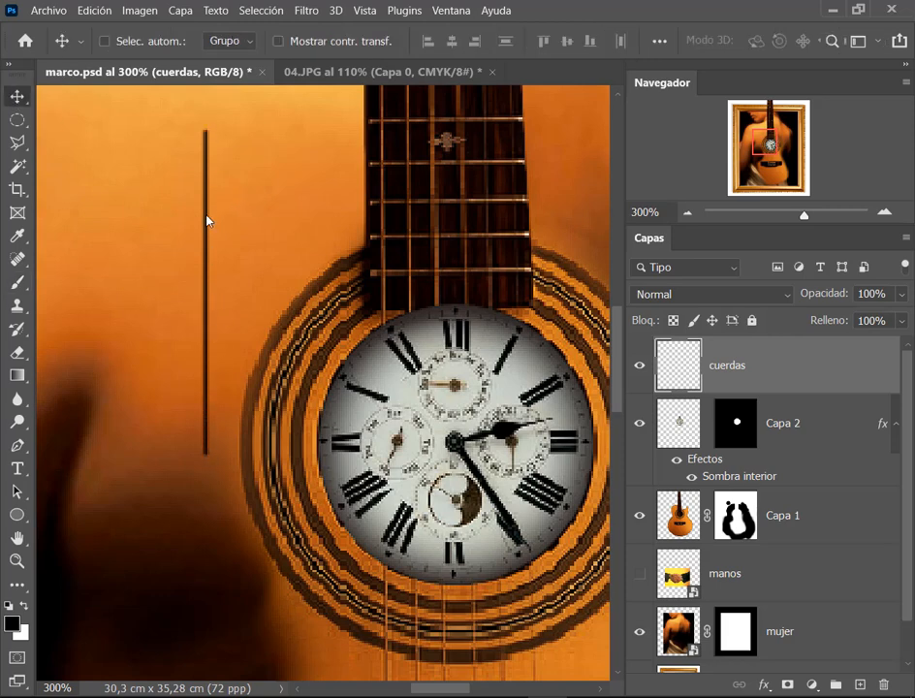
drag(206, 216, 173, 191)
key(ctrl+z)
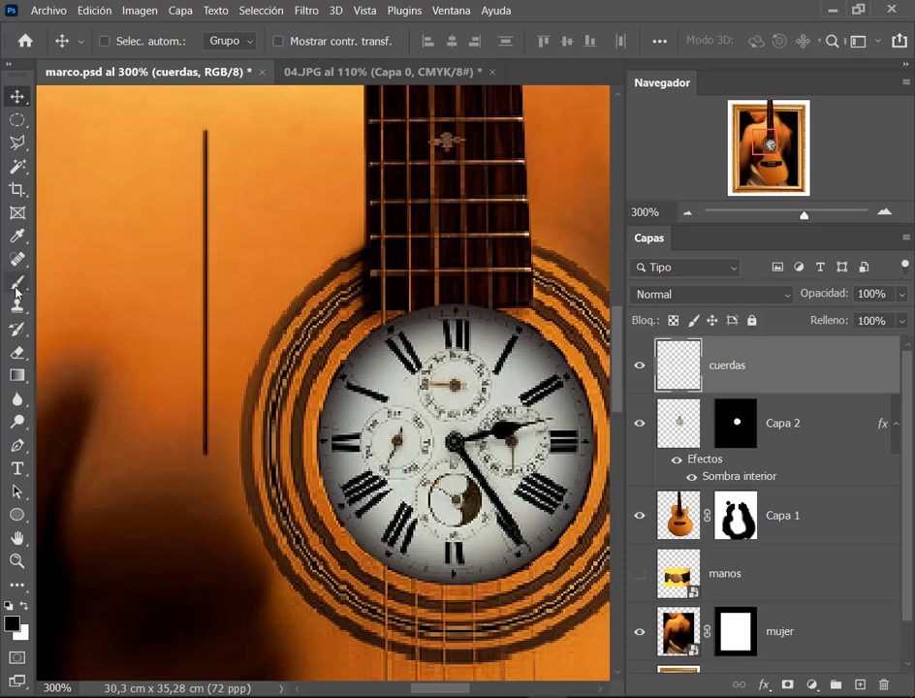
click(16, 285)
key(ctrl+z)
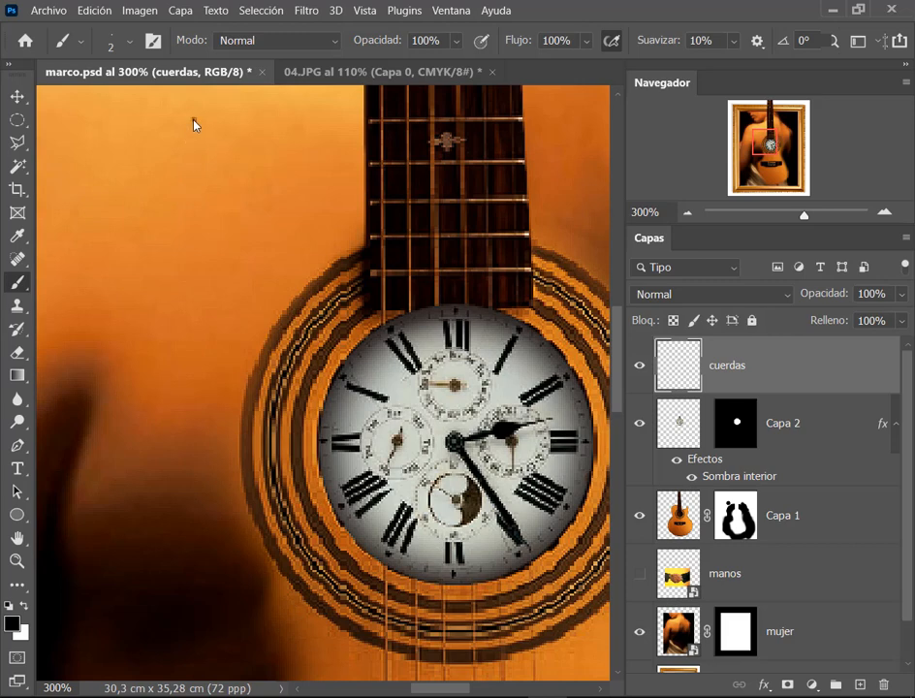
Step: Paint a straight vertical black line beside the guitar on the cuerdas layer, undoing the first attempt and repainting it shorter
mouse_move(194, 120)
mouse_down()
mouse_move(207, 229)
mouse_move(213, 488)
mouse_up()
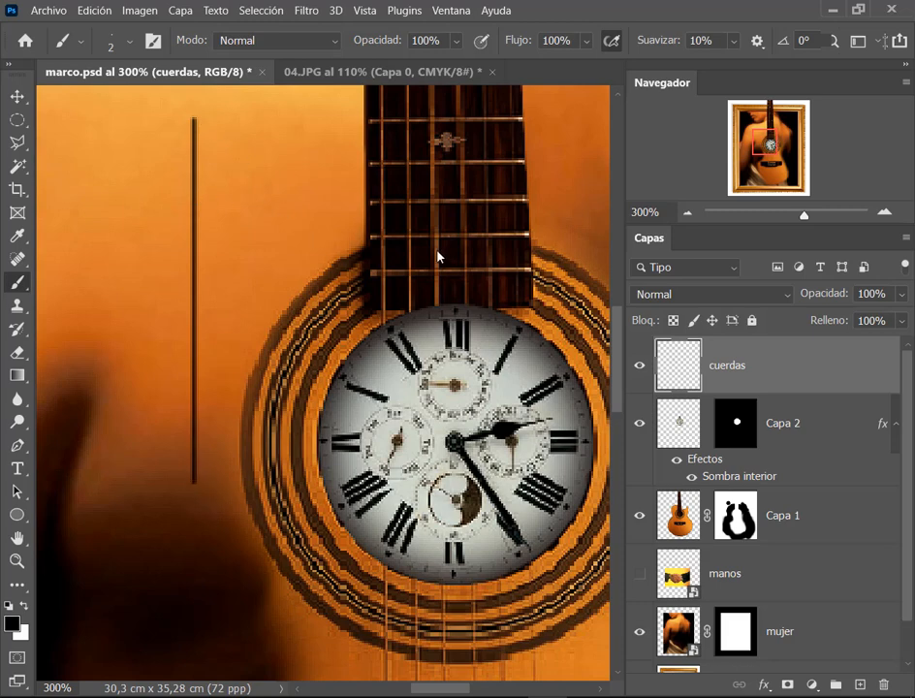
key(ctrl+z)
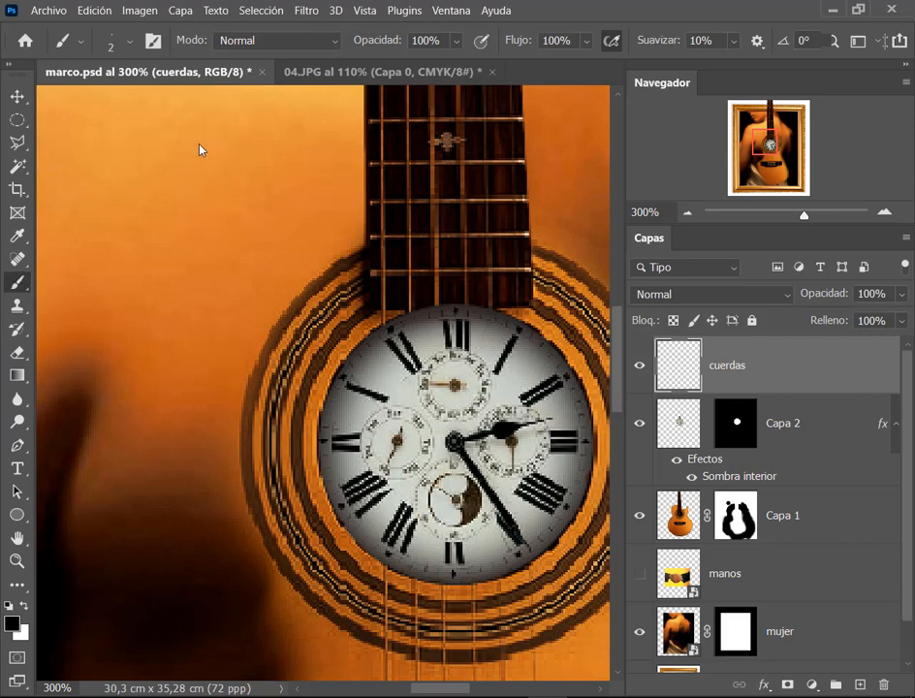
drag(193, 104, 193, 346)
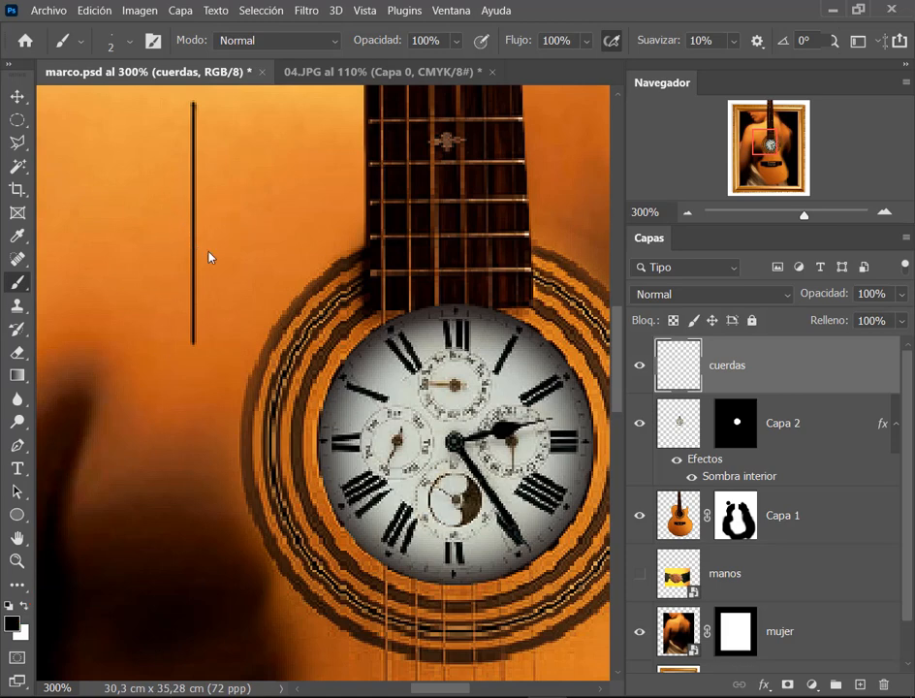
Step: Undo the black line and sample the brown of the leftmost guitar string as the brush colour
key(ctrl+z)
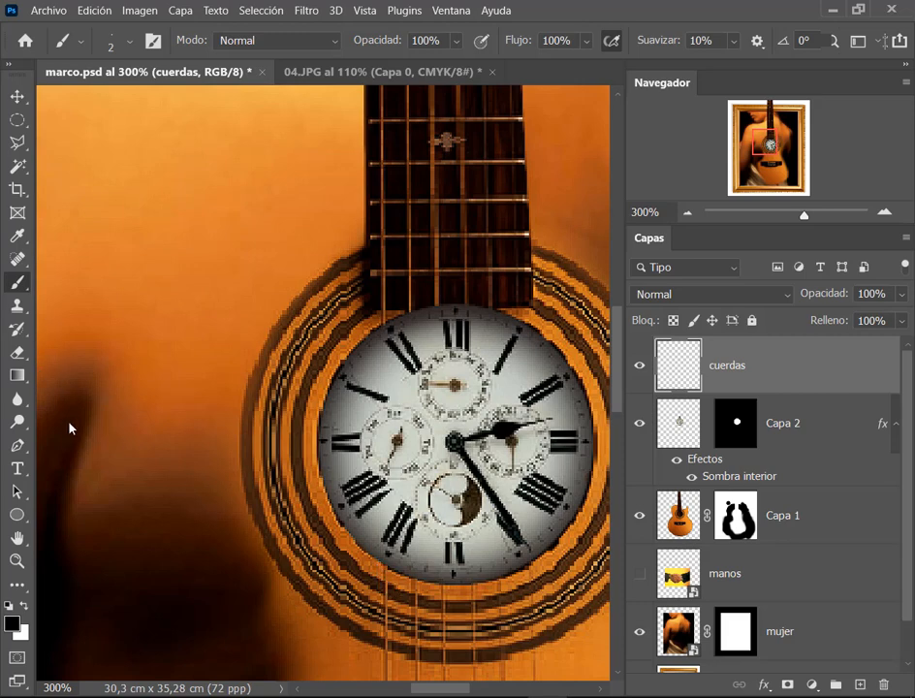
click(18, 235)
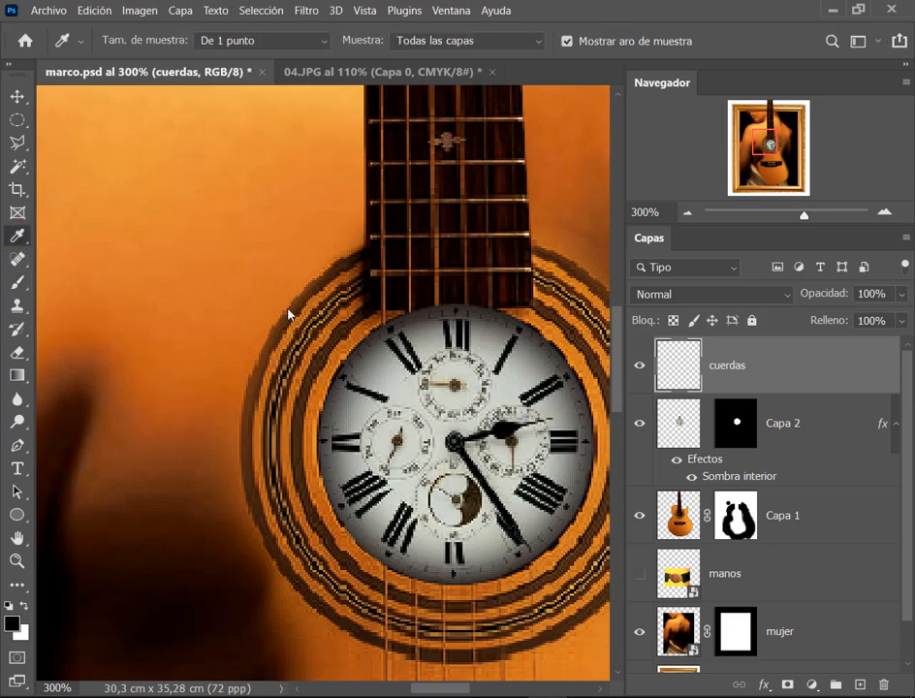
click(385, 295)
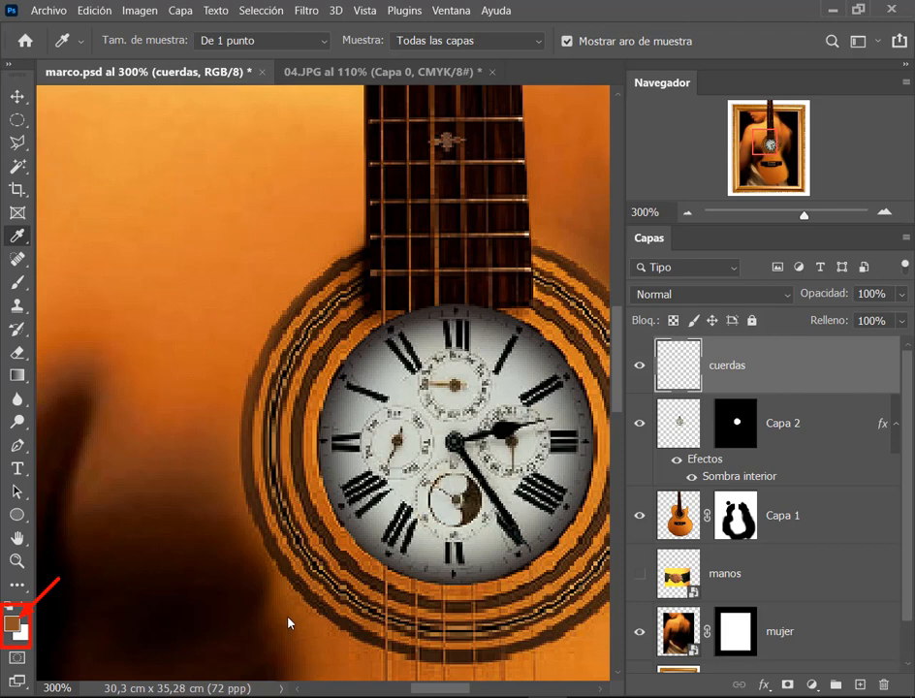
click(17, 282)
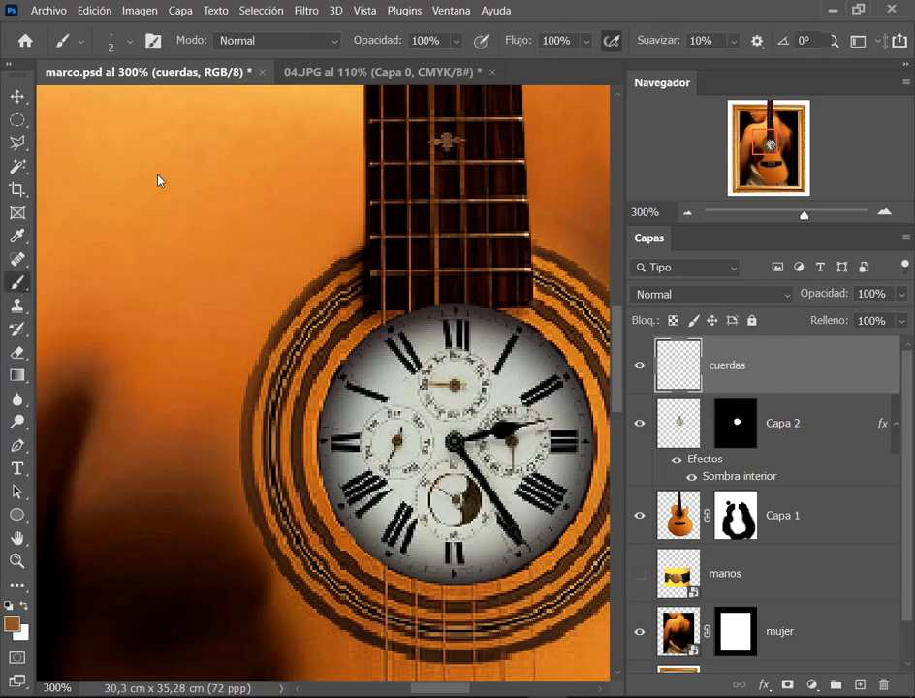
Step: Paint a straight vertical brown line beside the guitar and move it over the clock, aligned with the leftmost string
drag(174, 145, 175, 451)
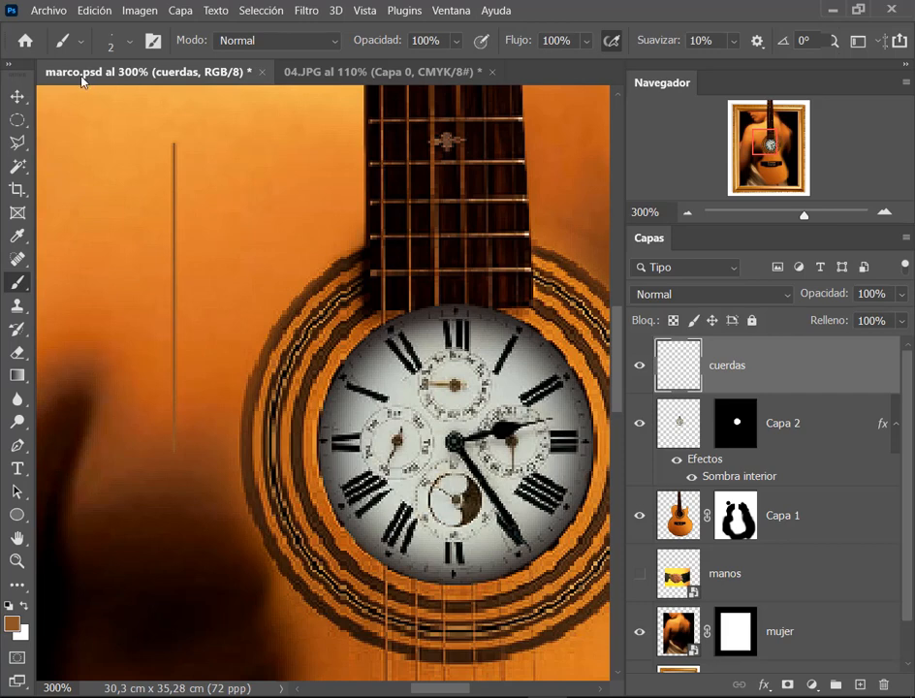
click(17, 96)
mouse_move(184, 208)
mouse_down()
mouse_move(234, 249)
mouse_move(436, 274)
mouse_move(389, 372)
mouse_up()
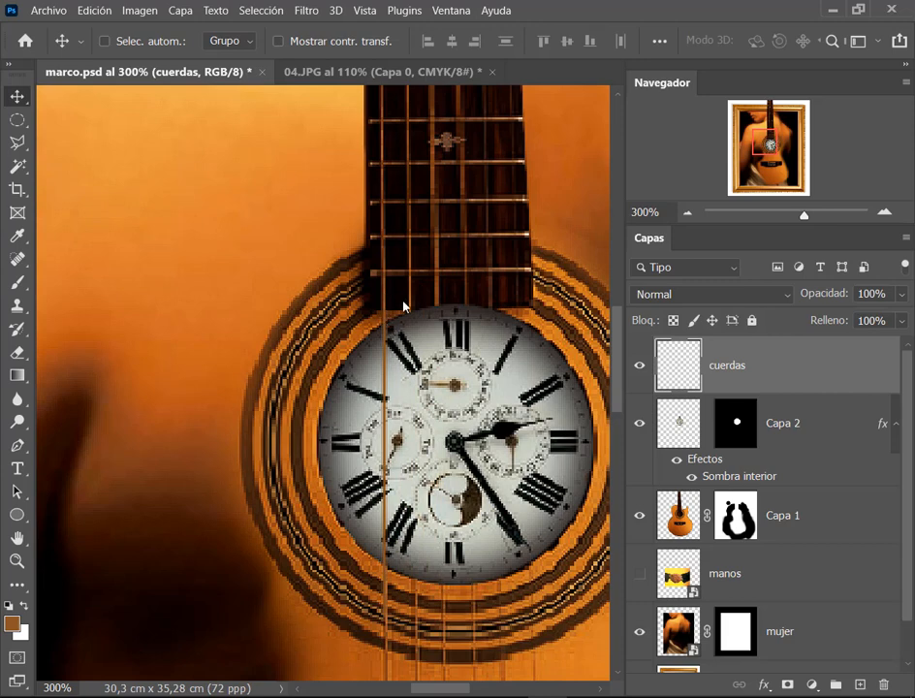
key(ctrl)
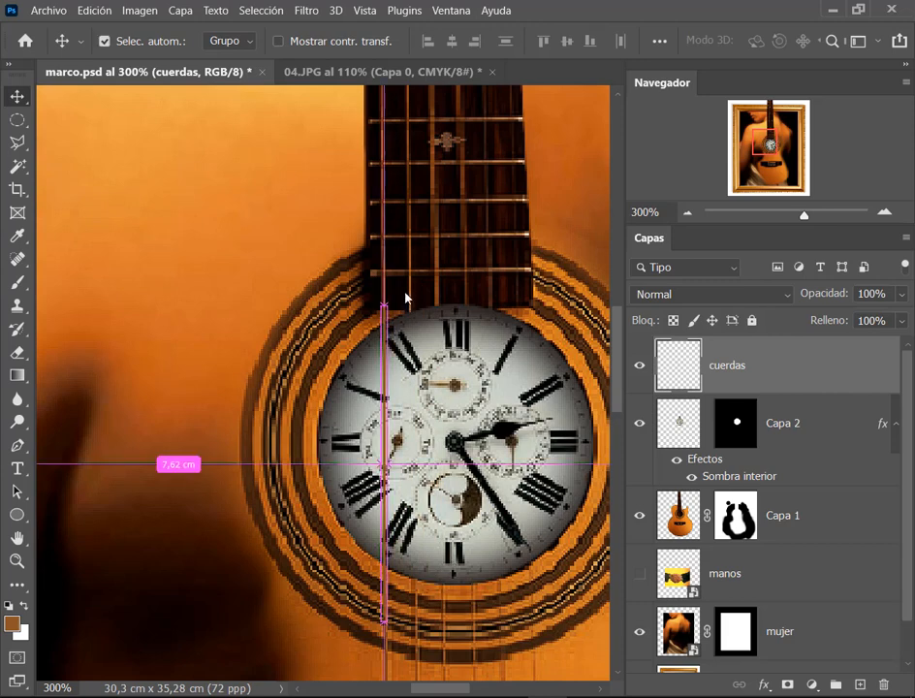
drag(403, 281, 416, 313)
mouse_move(391, 262)
mouse_down()
mouse_move(405, 288)
mouse_move(433, 259)
mouse_move(418, 284)
mouse_up()
key(Escape)
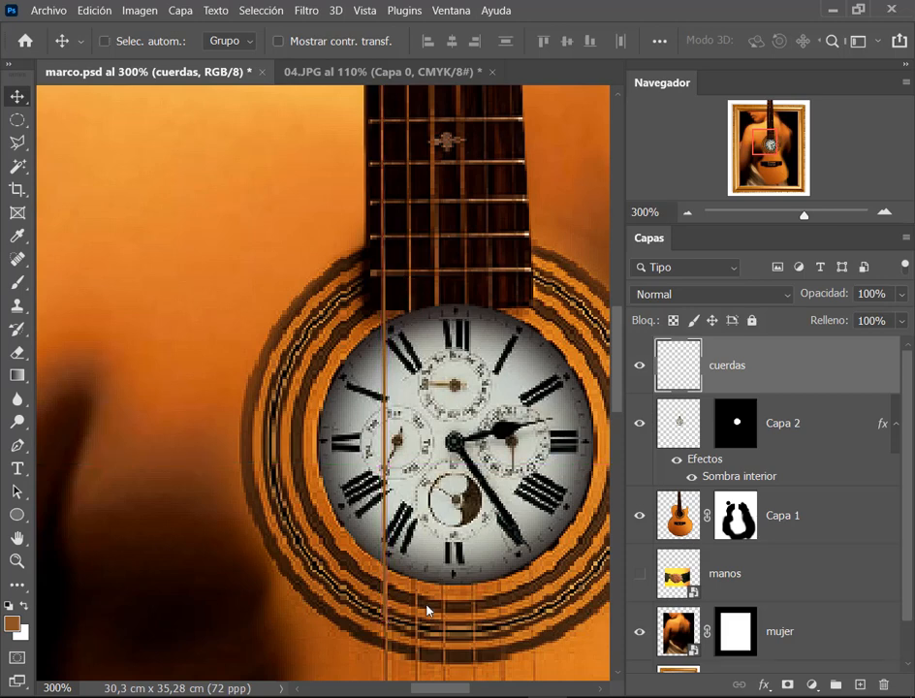
scroll(481, 412, down, 5)
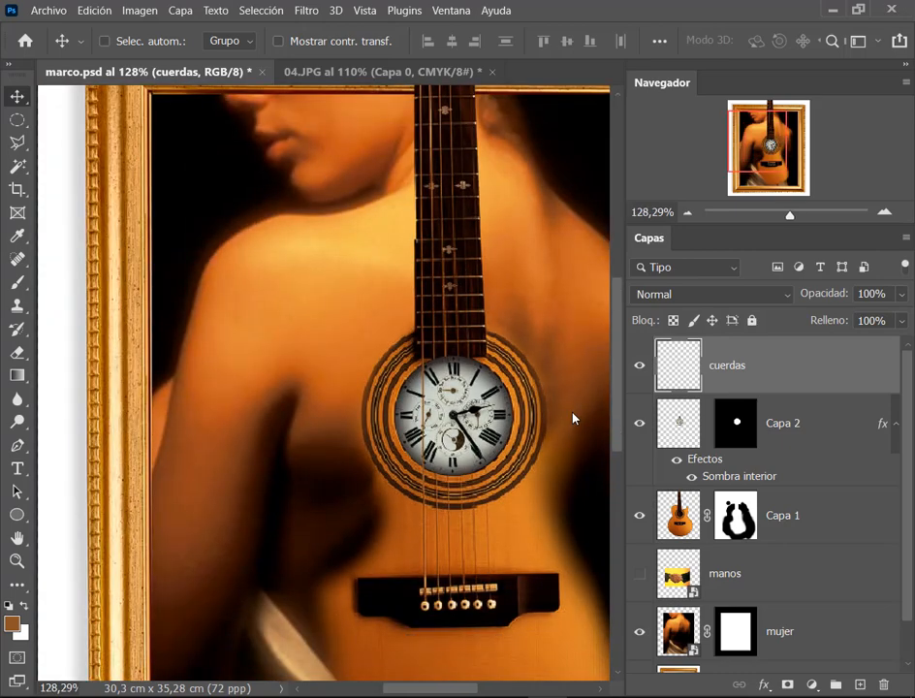
scroll(568, 417, up, 3)
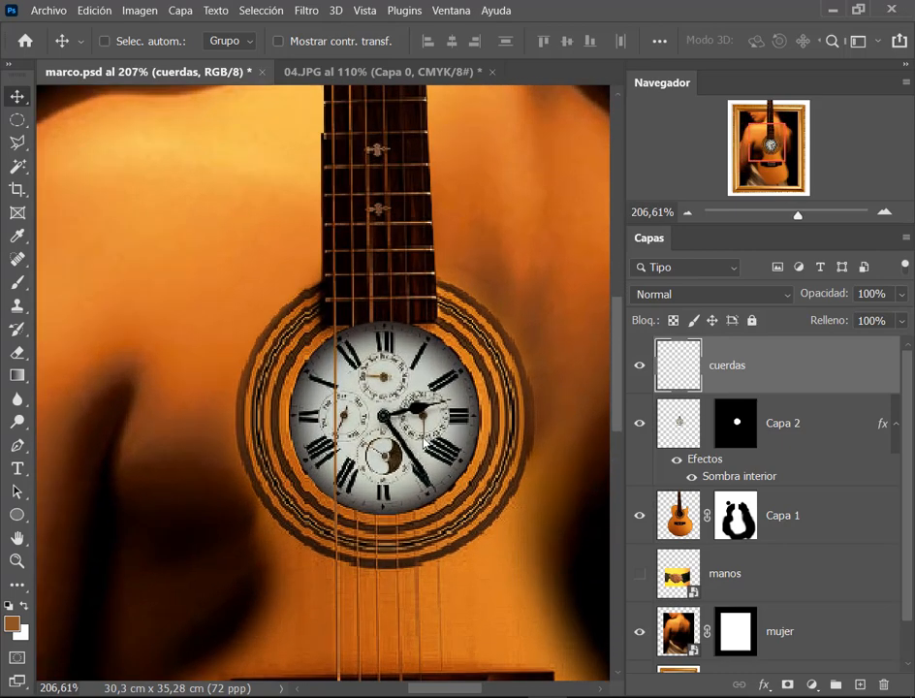
scroll(383, 449, up, 1)
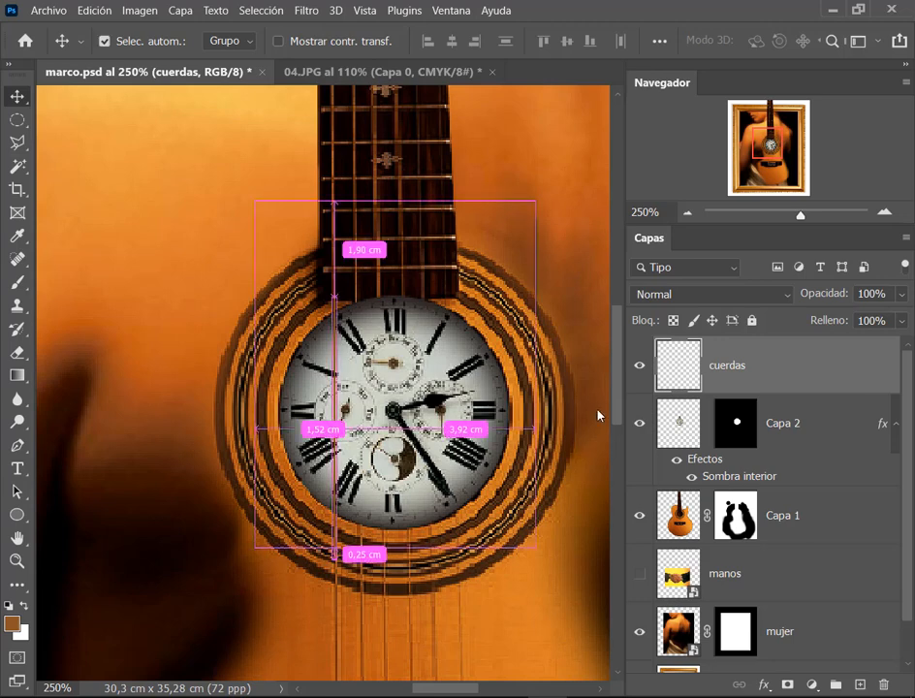
Step: Duplicate the cuerdas layer and delete the duplicate again
key(ctrl+j)
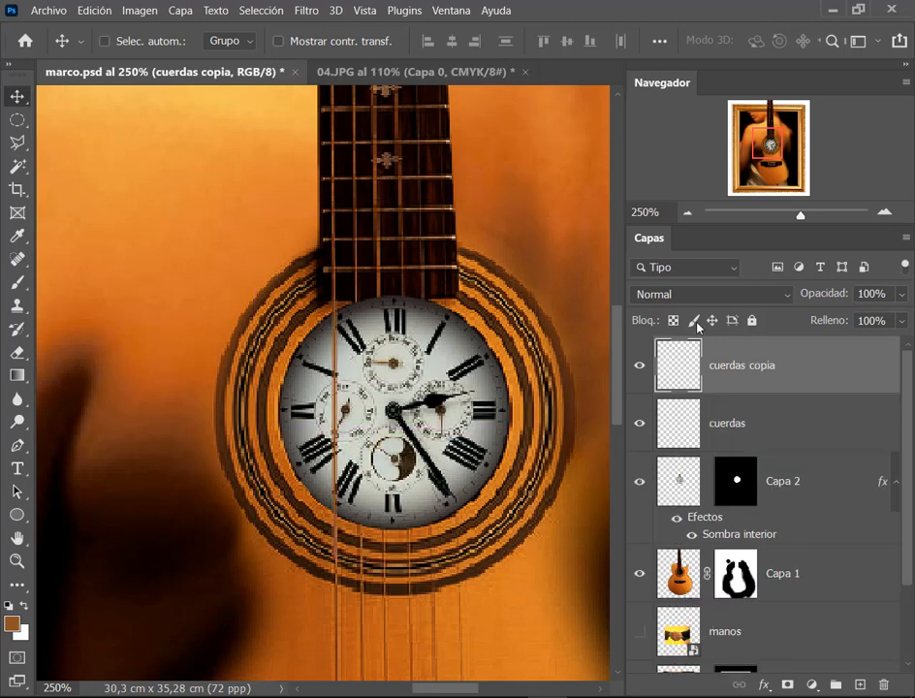
mouse_move(648, 331)
mouse_down()
mouse_move(772, 411)
mouse_move(806, 407)
mouse_up()
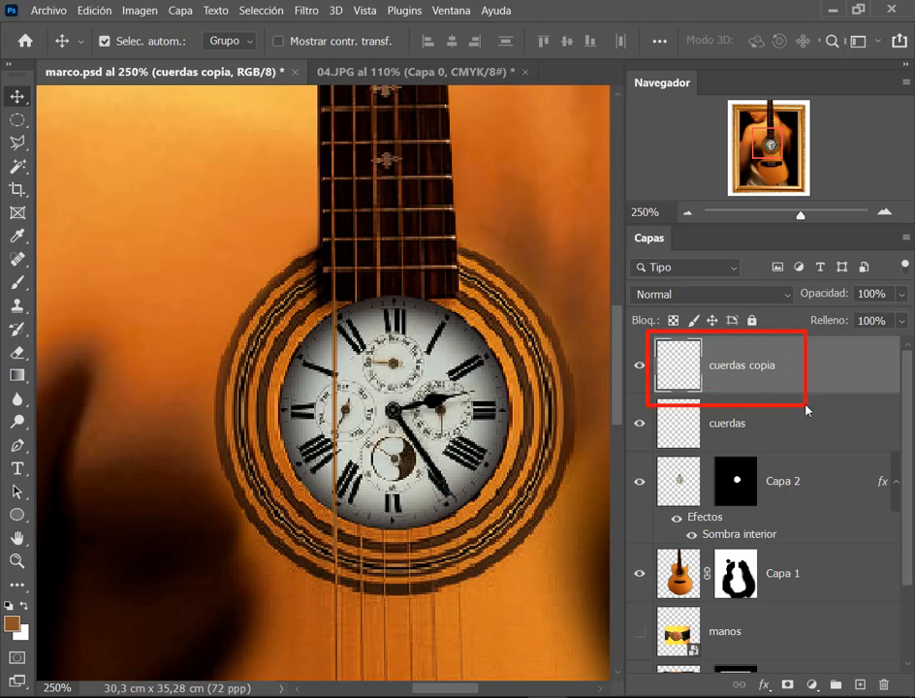
drag(405, 387, 368, 405)
key(Delete)
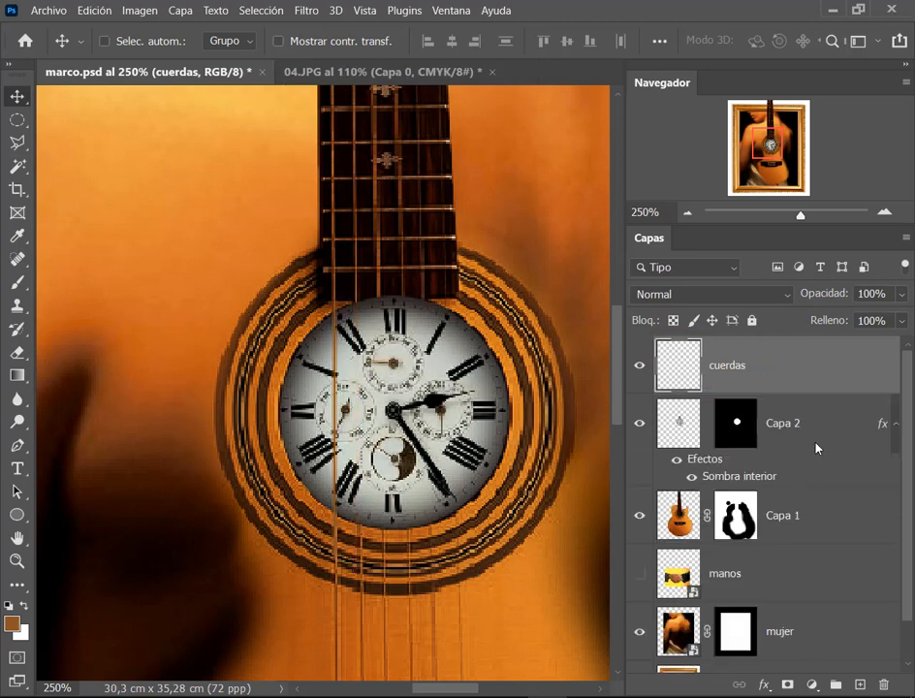
Step: Duplicate the cuerdas layer as cuerdas copia and move the copied string over the clock, in line with the neck's second string
click(186, 14)
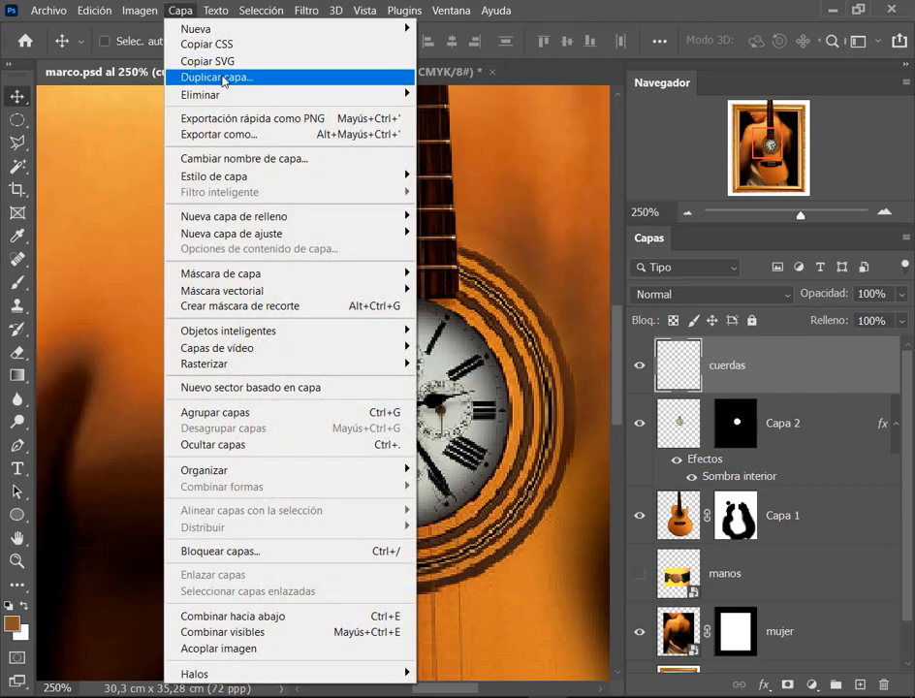
click(223, 79)
click(566, 160)
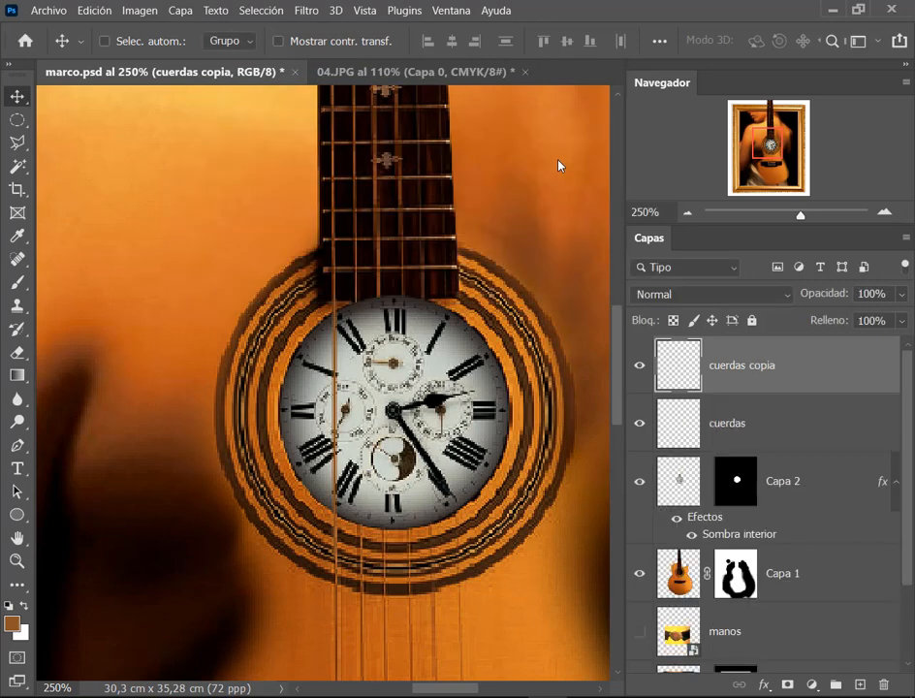
drag(340, 350, 355, 353)
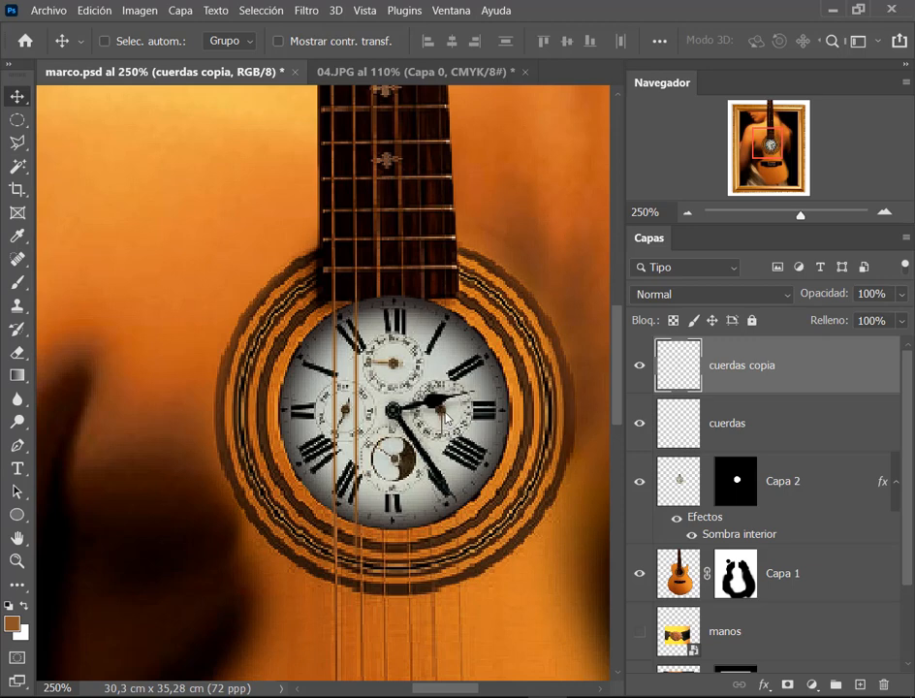
key(ctrl)
click(353, 294)
scroll(397, 424, up, 3)
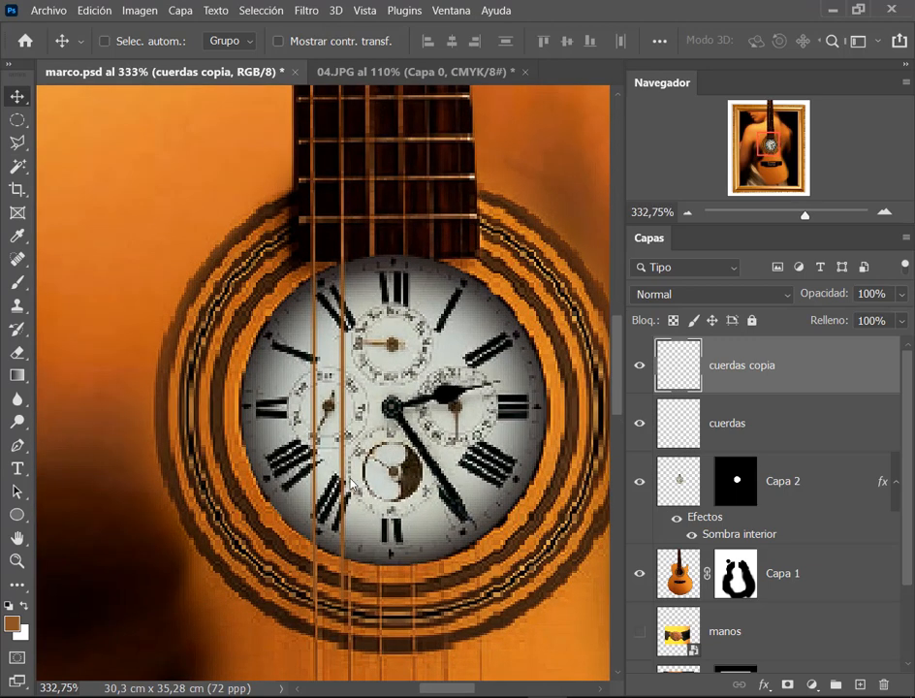
Step: Try to align the copied string with the string below the clock and rotate it by about -1.87°, and undo the rotation
drag(342, 482, 350, 482)
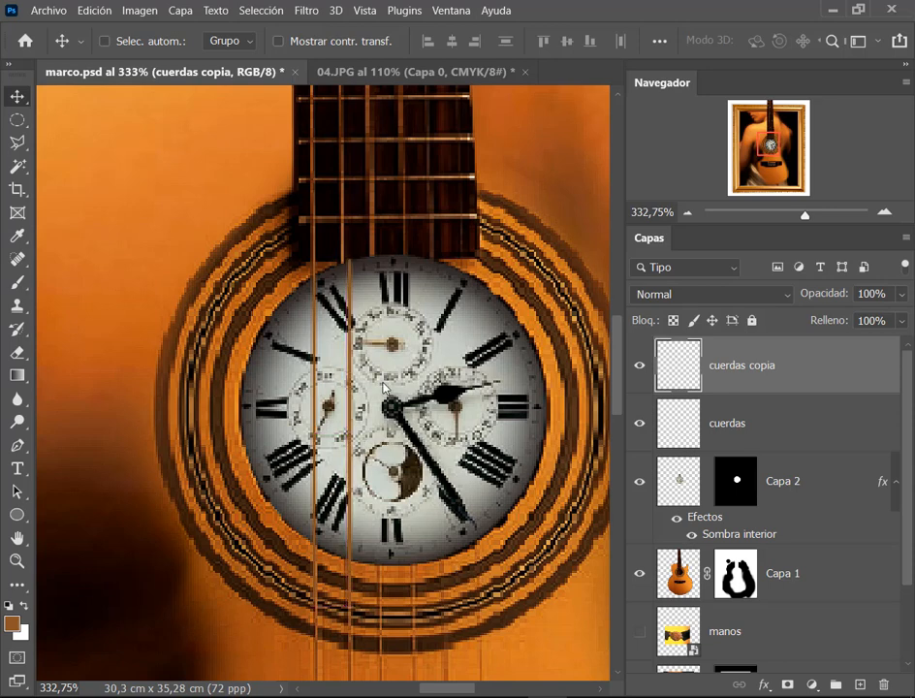
key(ctrl)
key(ctrl+t)
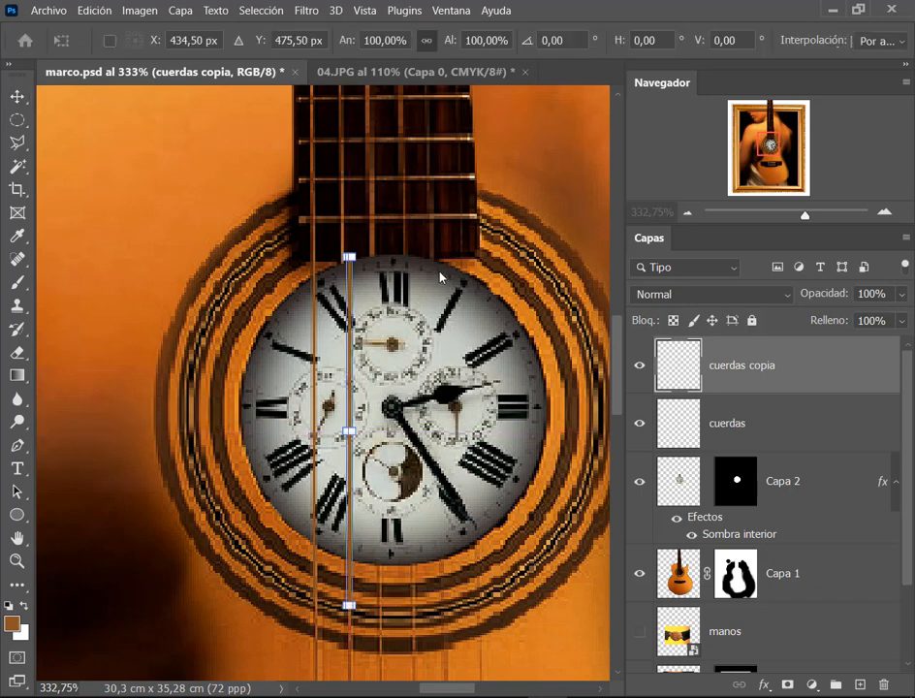
drag(415, 273, 411, 268)
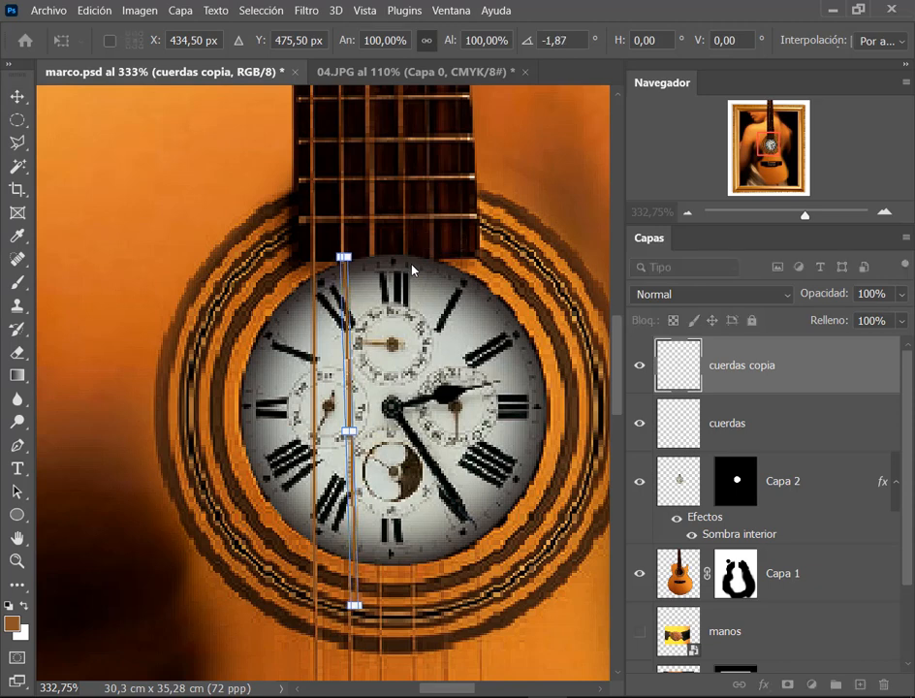
key(Return)
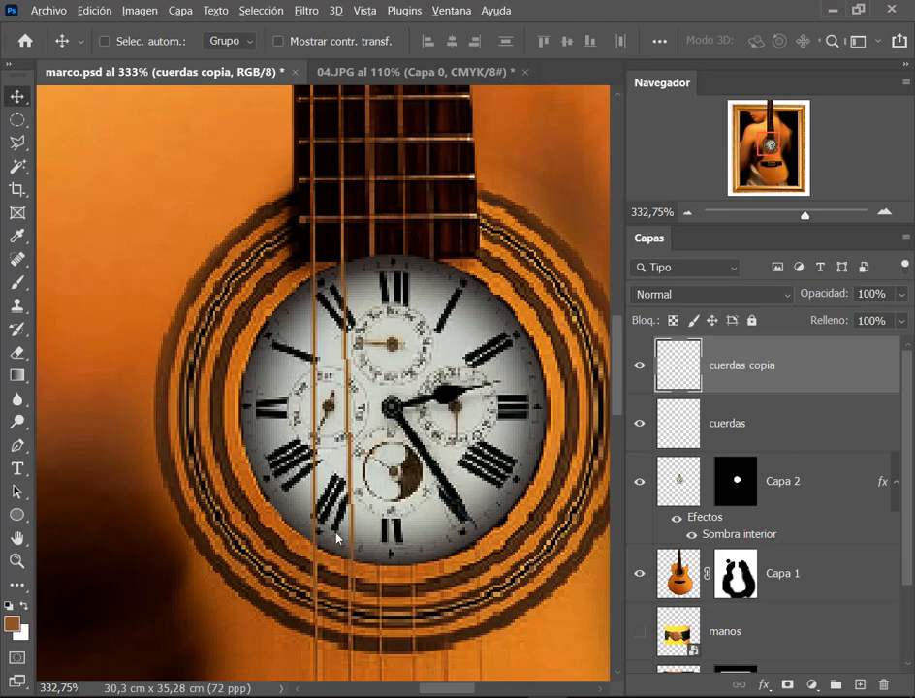
scroll(371, 416, up, 1)
key(ctrl)
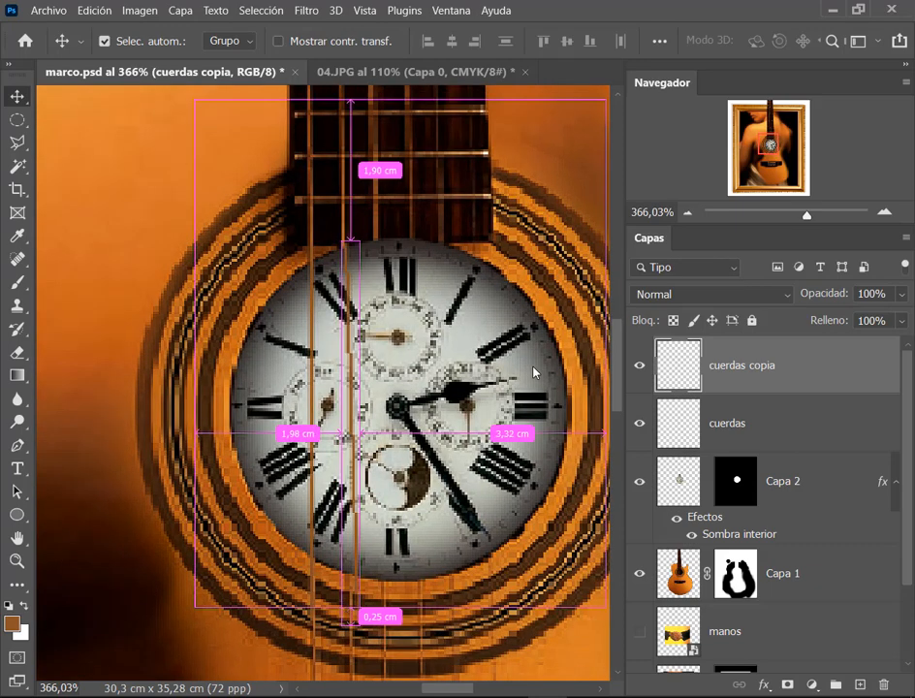
key(ctrl+z)
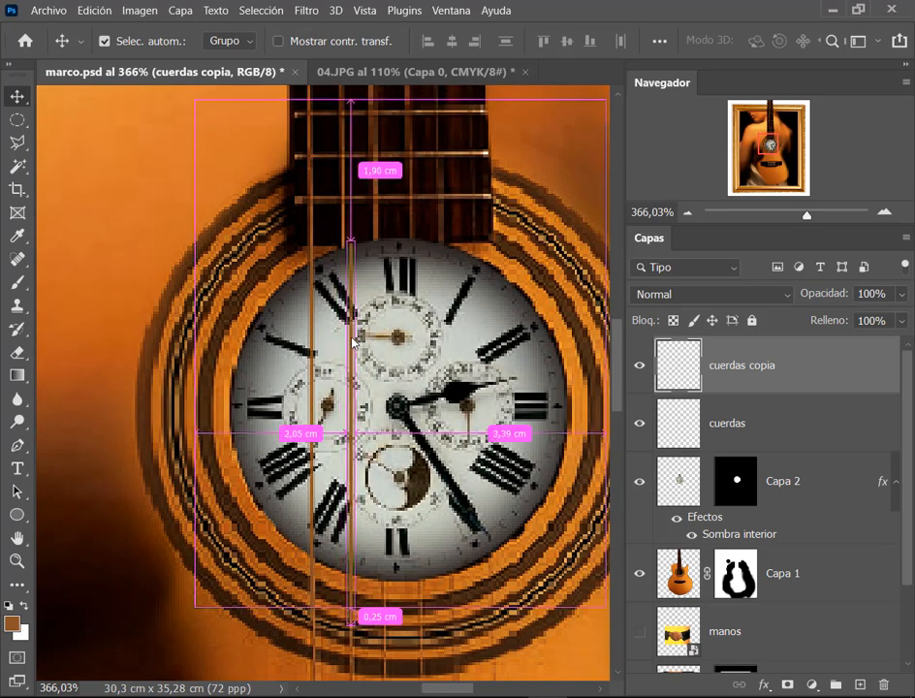
Step: Move the copied string off the clock and back so its upper end meets the neck's second string
drag(352, 341, 133, 230)
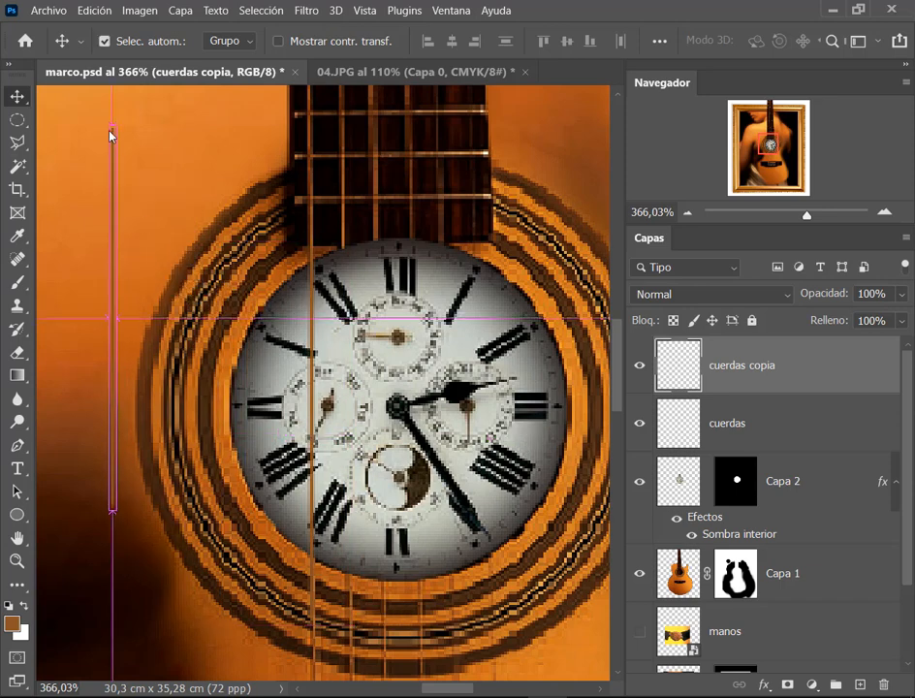
mouse_move(225, 207)
mouse_down()
mouse_move(349, 281)
mouse_move(342, 261)
mouse_move(360, 266)
mouse_up()
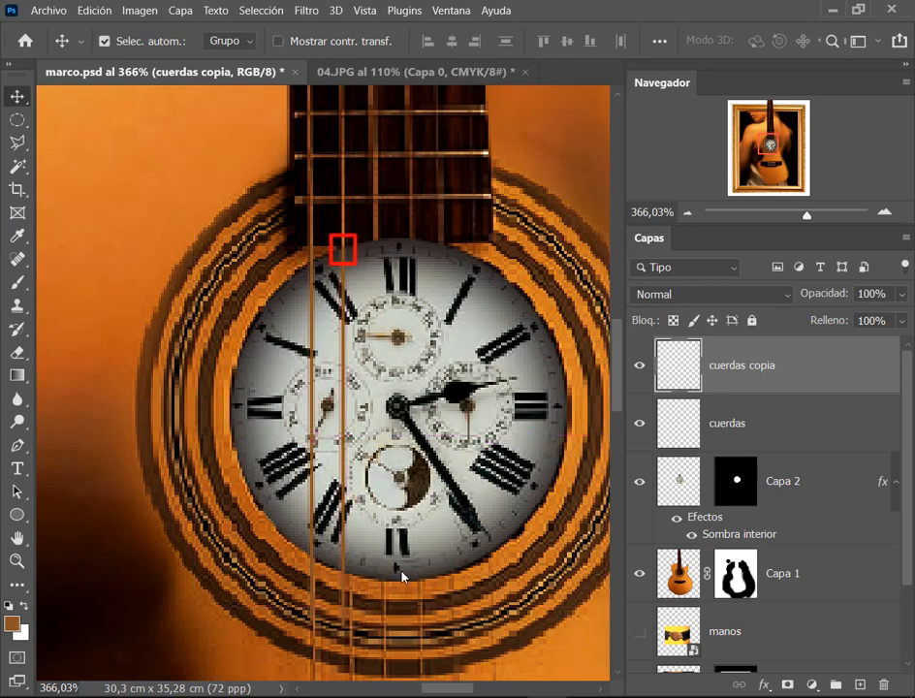
drag(403, 575, 351, 591)
drag(383, 210, 350, 237)
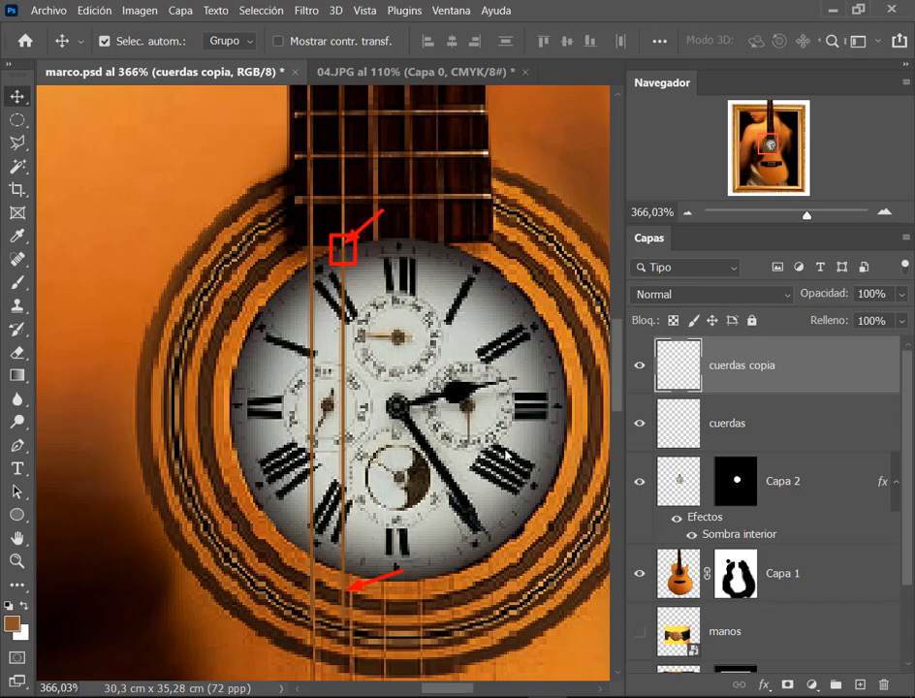
key(Escape)
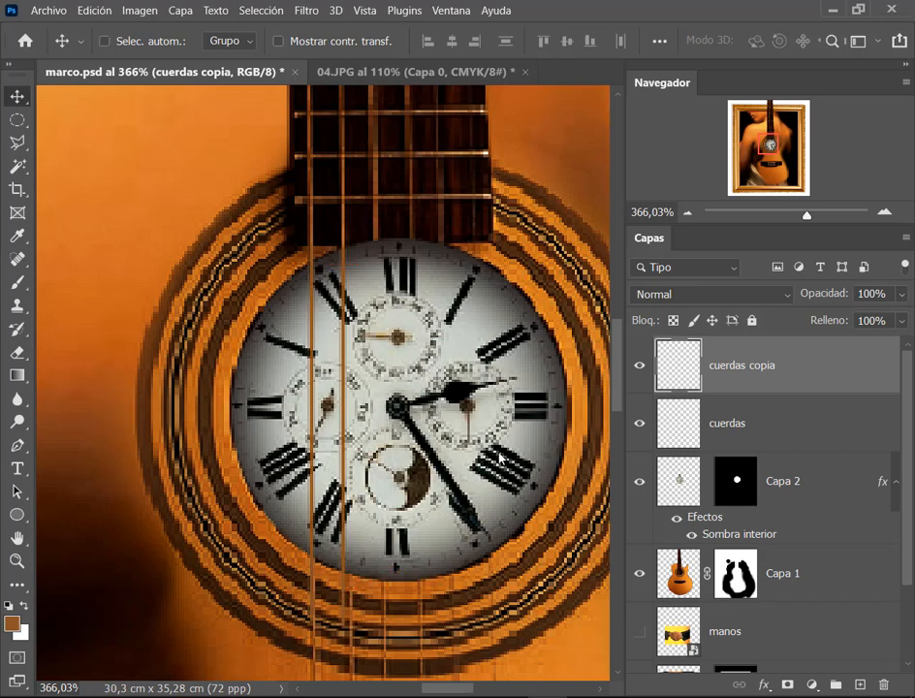
key(ctrl+t)
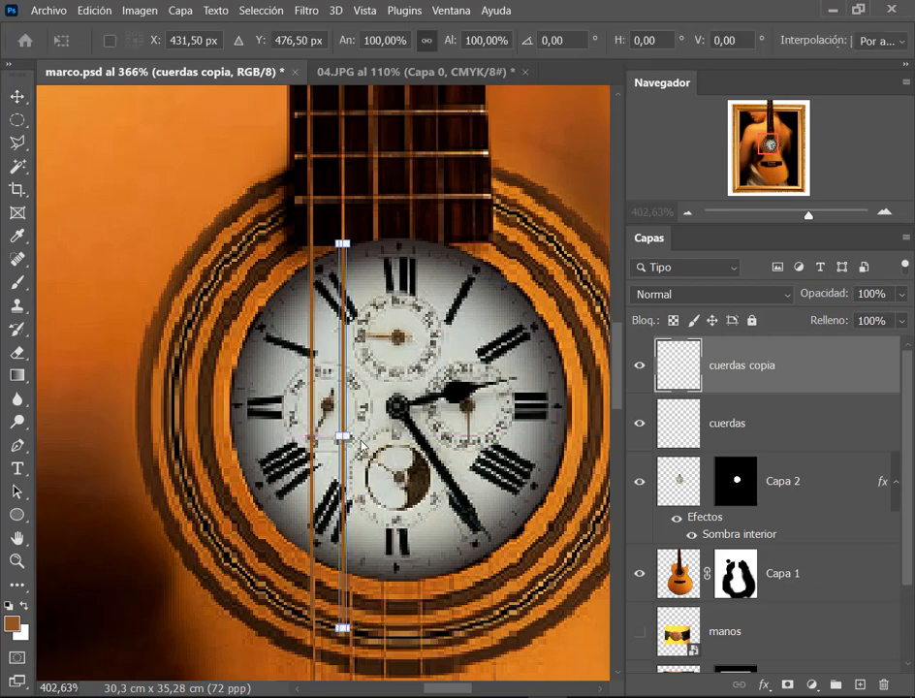
scroll(343, 436, up, 4)
scroll(355, 439, up, 3)
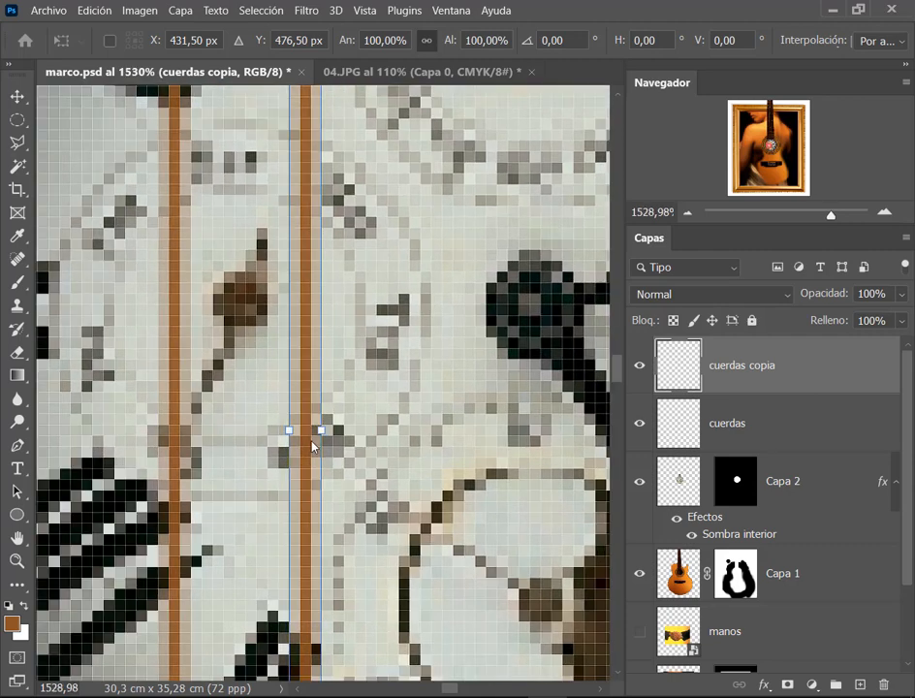
scroll(320, 436, down, 5)
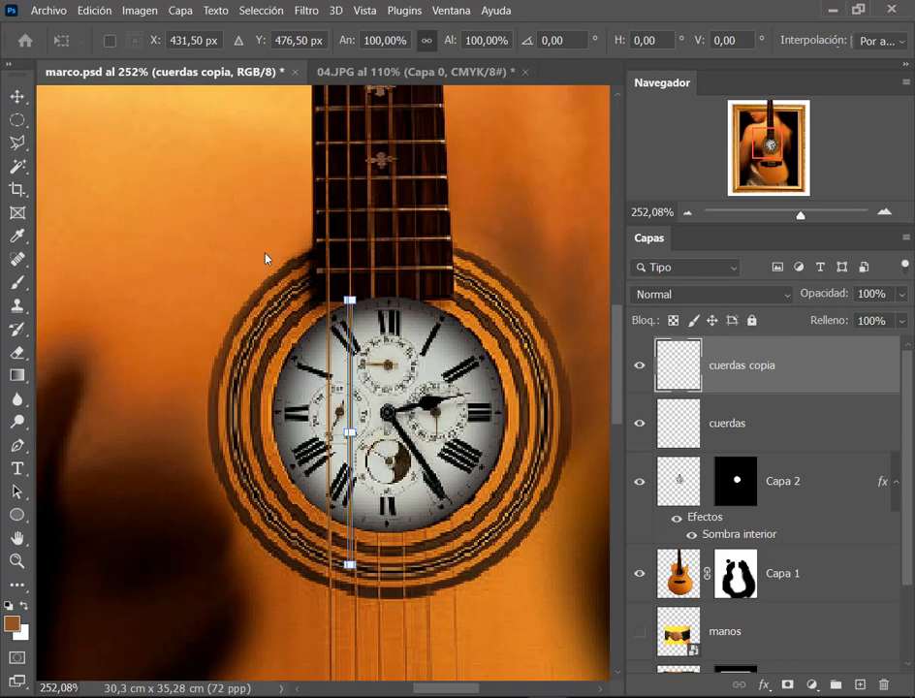
key(Return)
Step: Show the rulers and move the copied string on cuerdas copia slightly upward, to about X 430.96 px and Y 470.27 px
scroll(393, 378, up, 4)
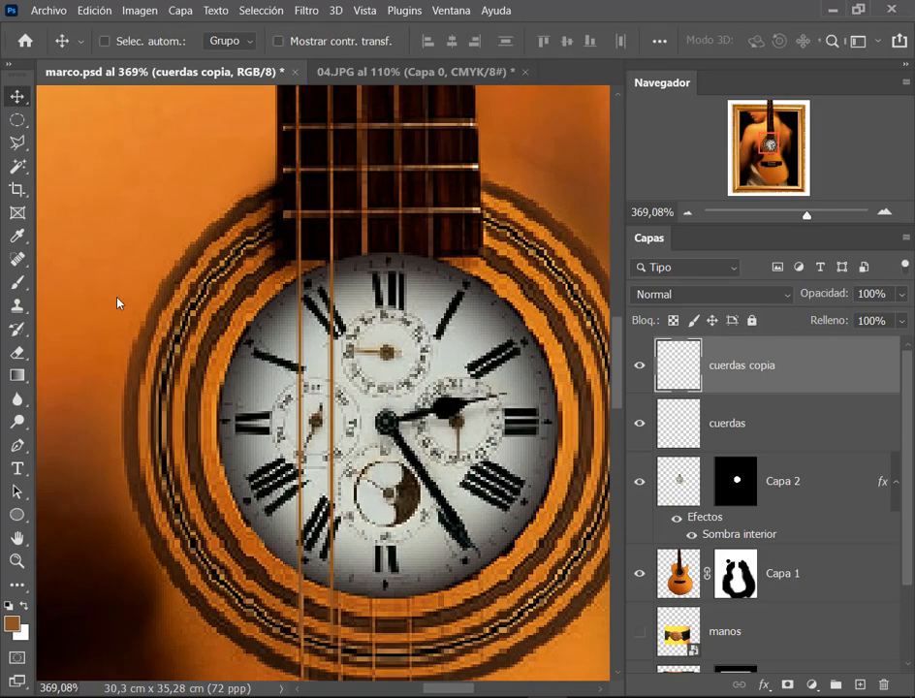
key(ctrl+r)
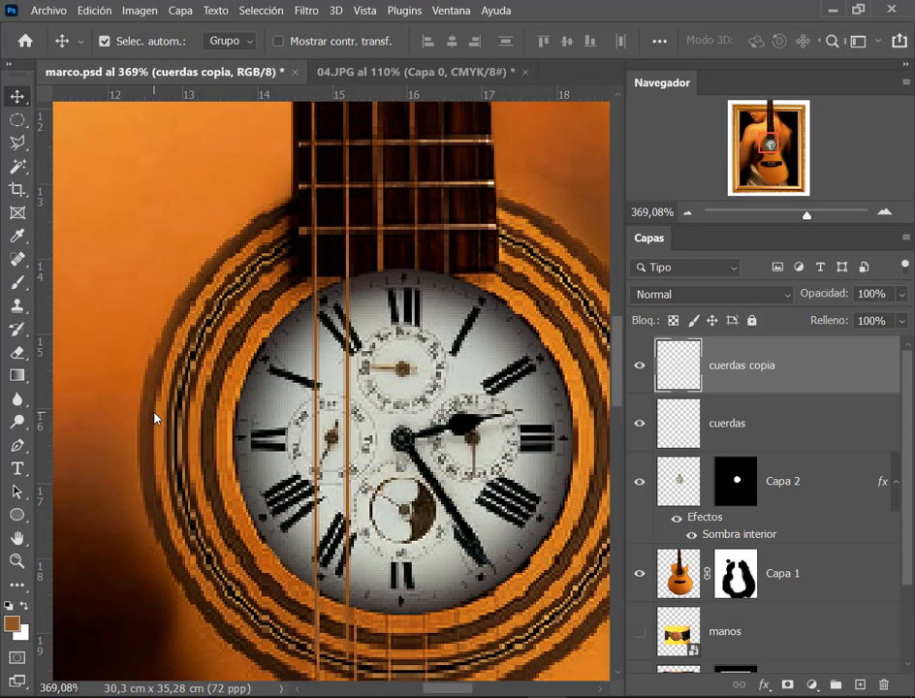
key(ctrl+t)
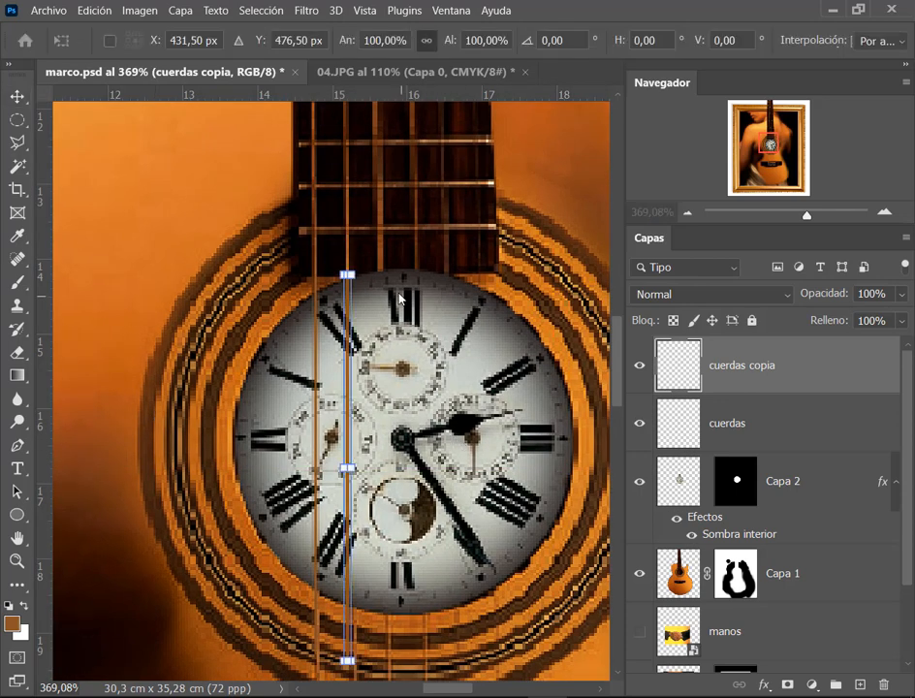
drag(349, 477, 347, 462)
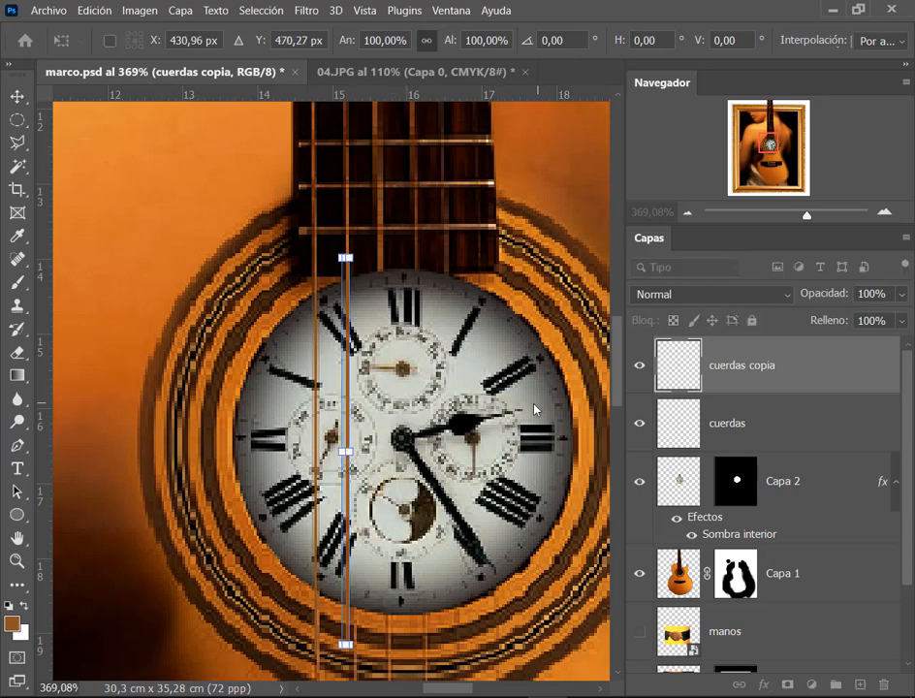
key(Return)
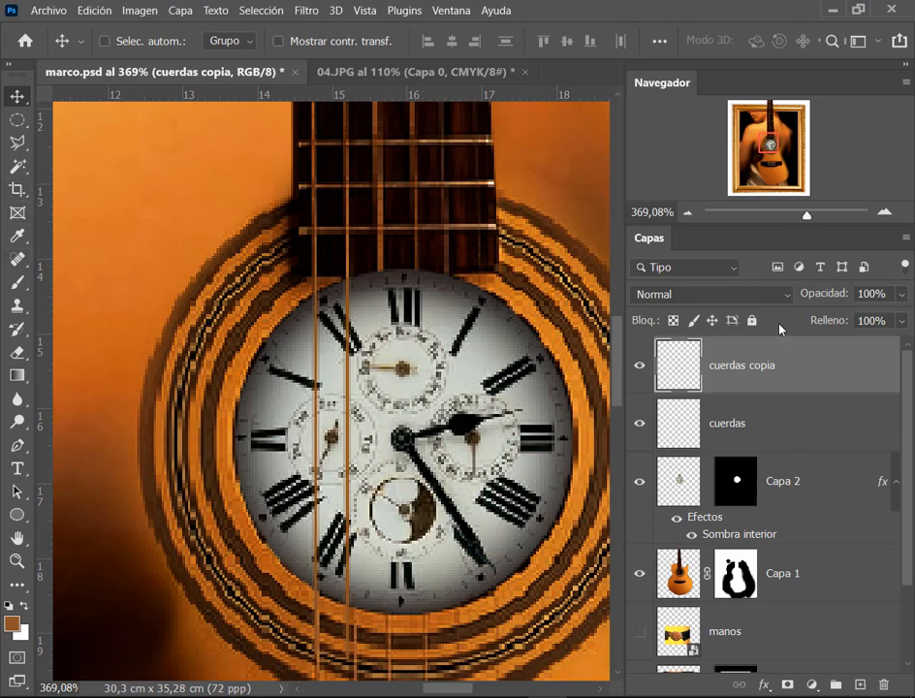
Step: Add a new layer and paint a thick vertical brown test stroke beside the guitar's sound hole with a 20 px brush
drag(184, 357, 339, 433)
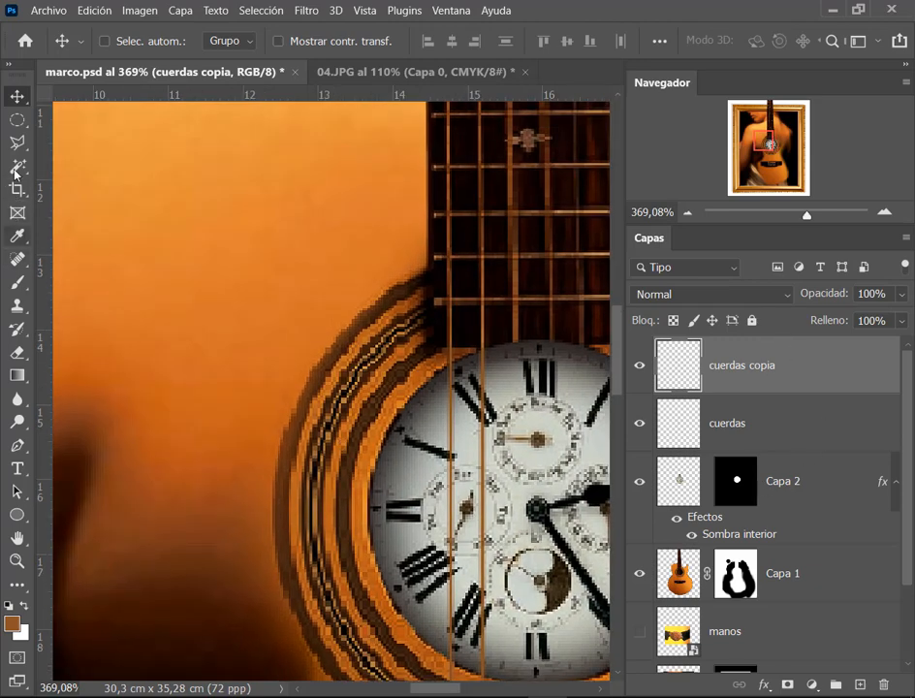
drag(227, 332, 172, 218)
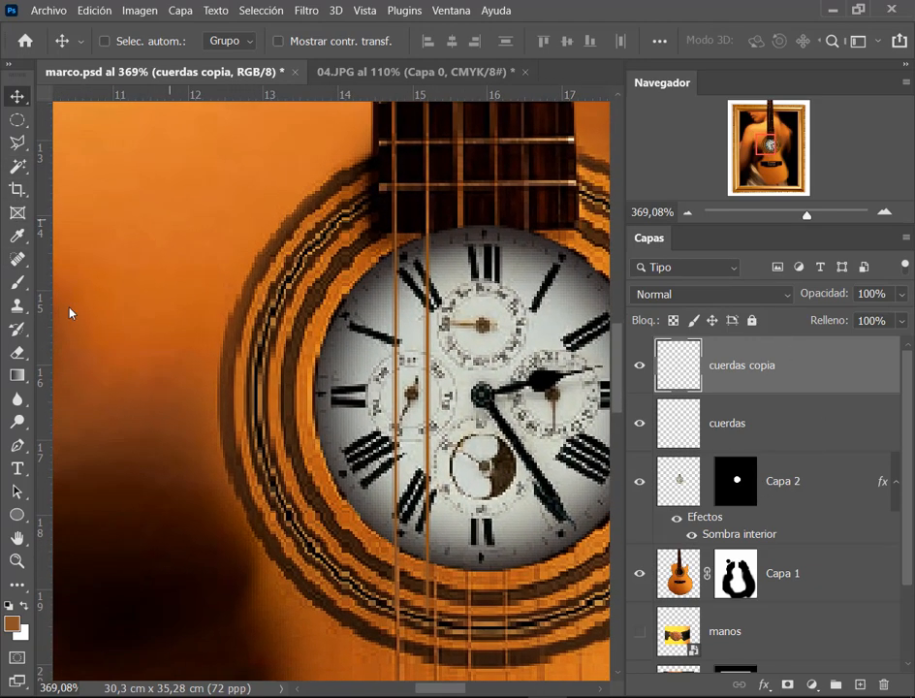
click(858, 684)
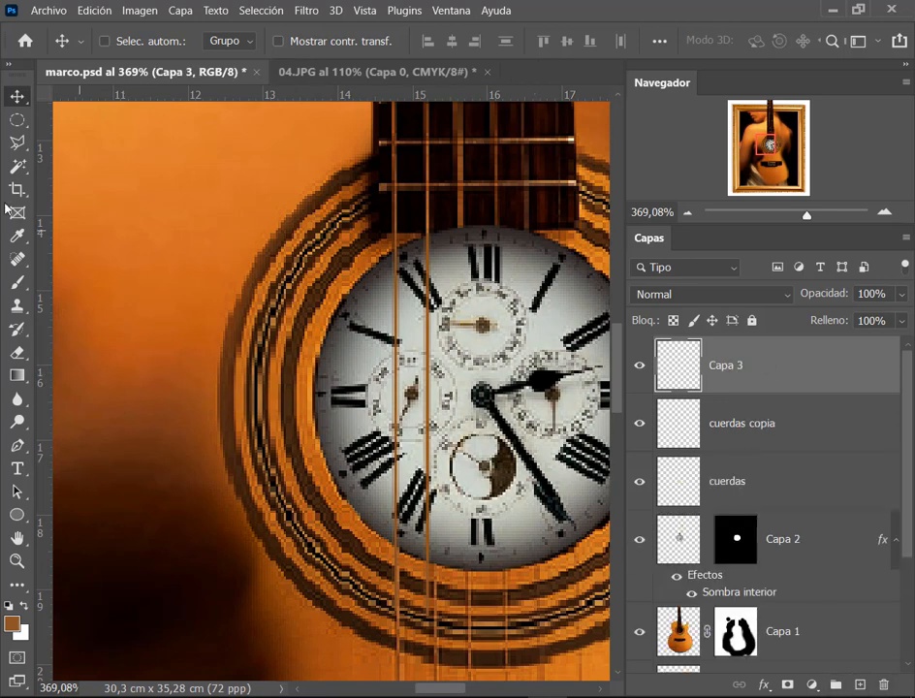
key(b)
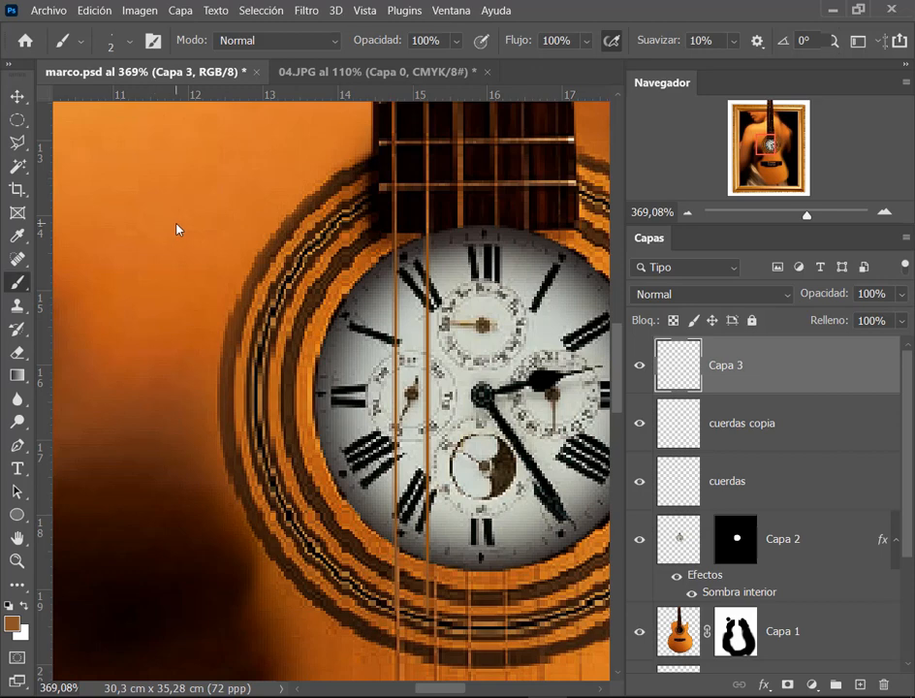
drag(177, 229, 210, 232)
drag(169, 190, 168, 329)
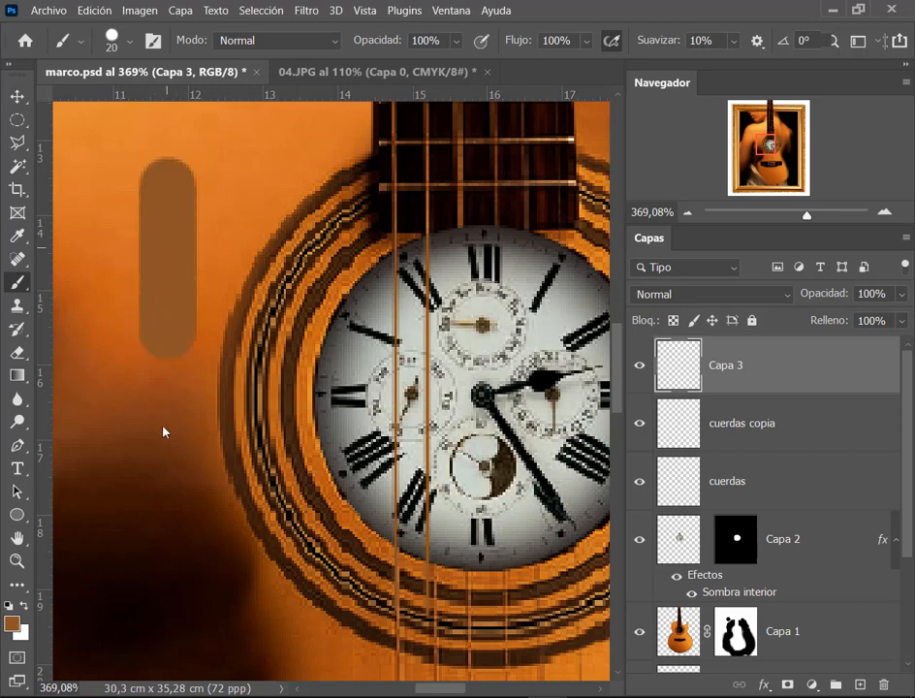
drag(163, 432, 153, 325)
Step: Try rotating the brown test stroke by about -30.89° with a transform, and undo the rotation
click(17, 97)
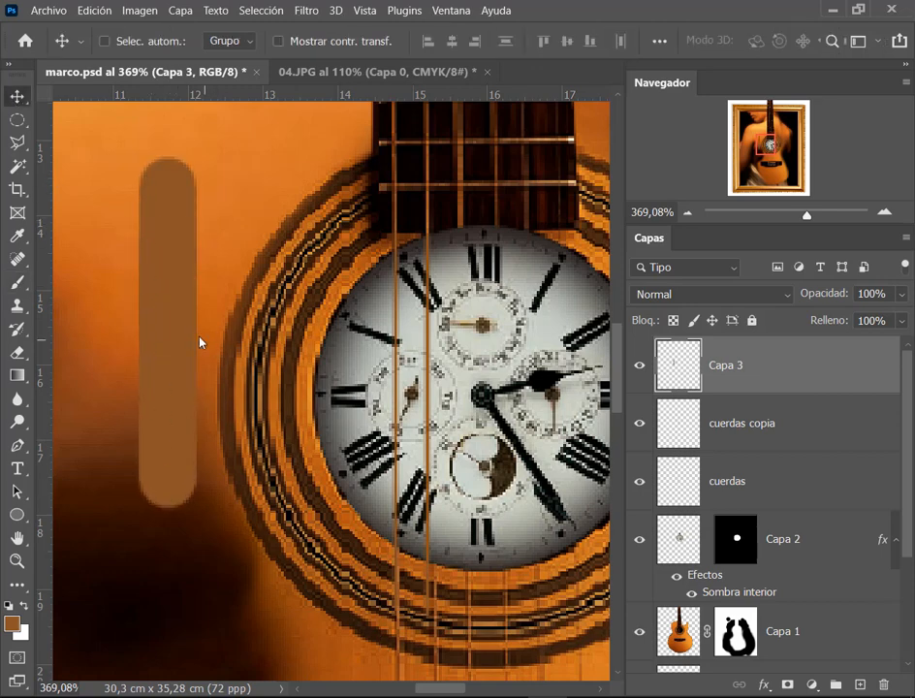
key(ctrl+t)
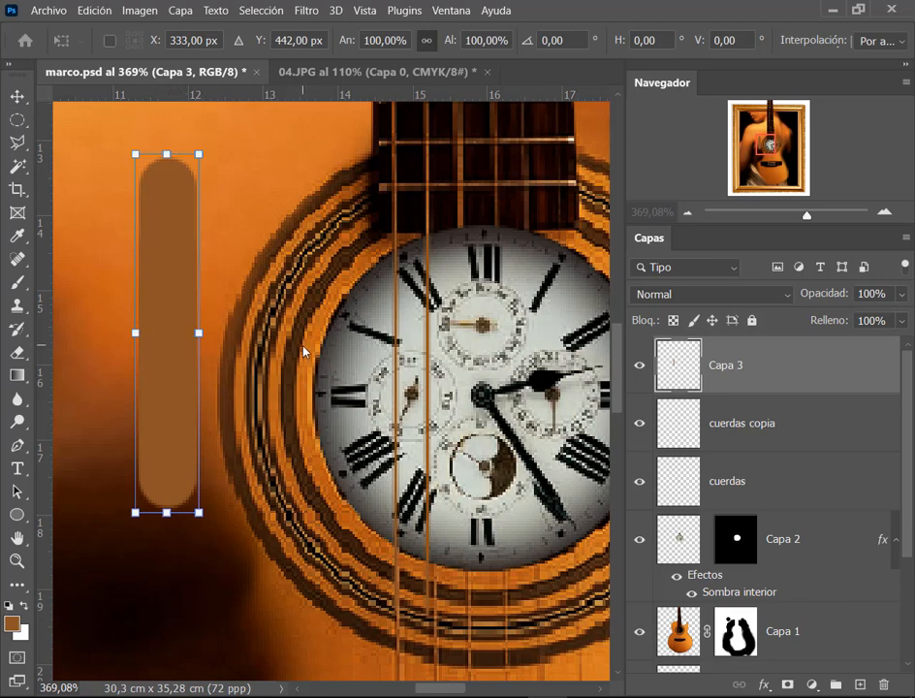
key(Return)
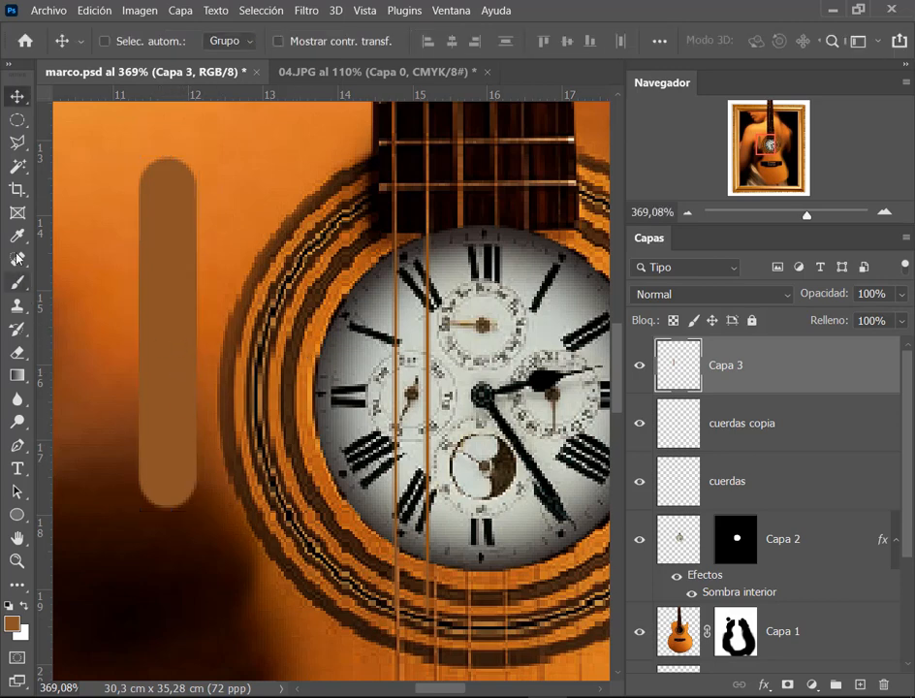
click(101, 9)
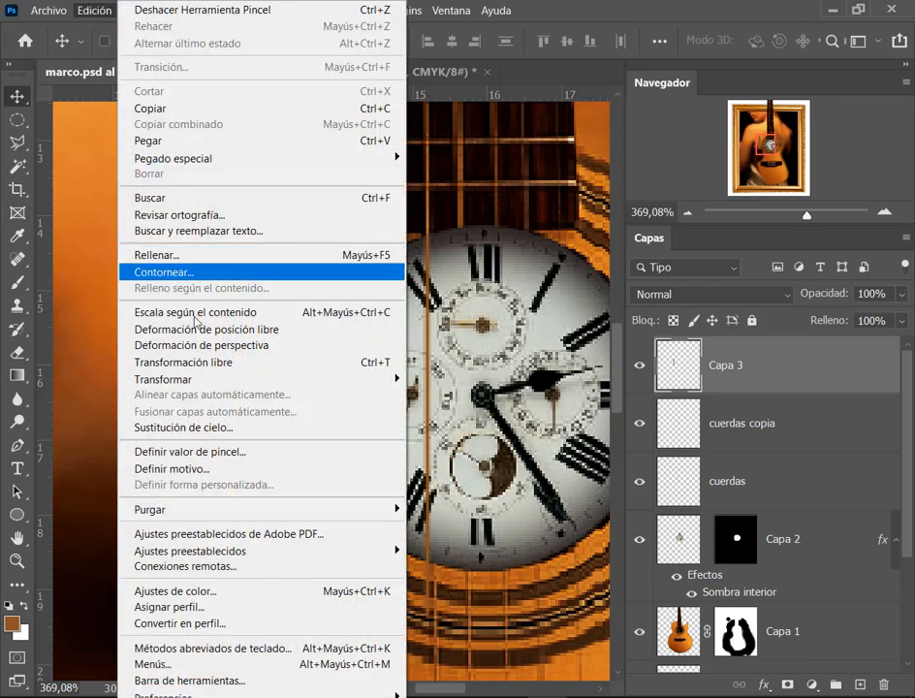
mouse_move(197, 380)
click(504, 403)
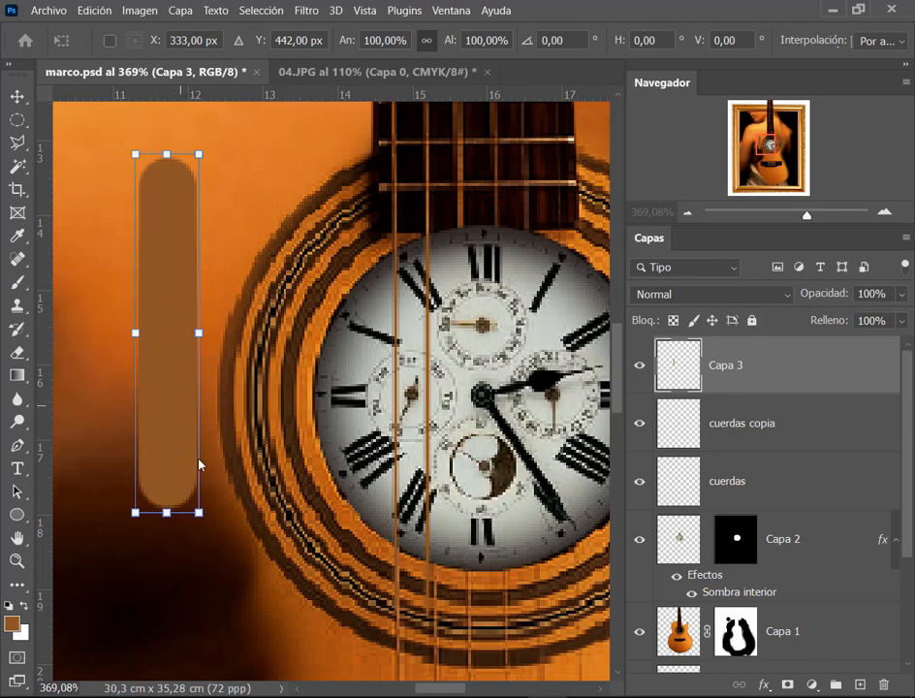
drag(212, 524, 229, 366)
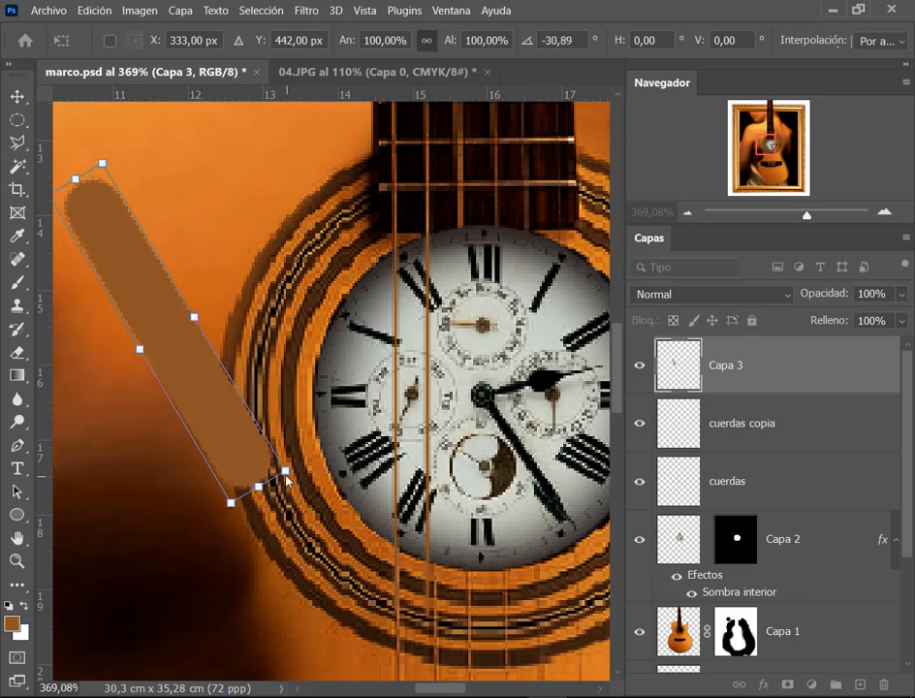
drag(150, 311, 185, 351)
key(ctrl+z)
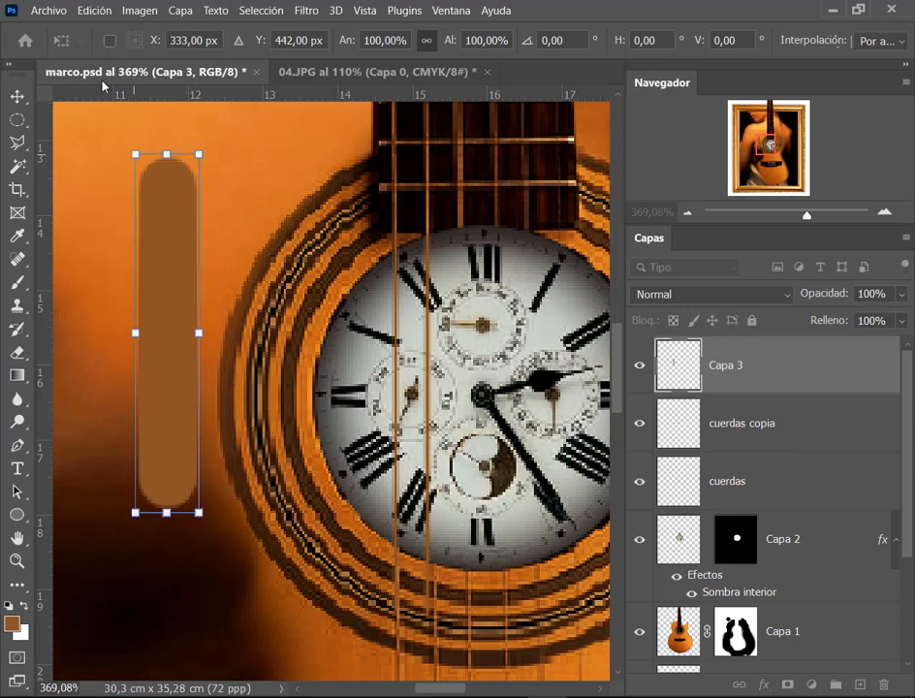
key(Return)
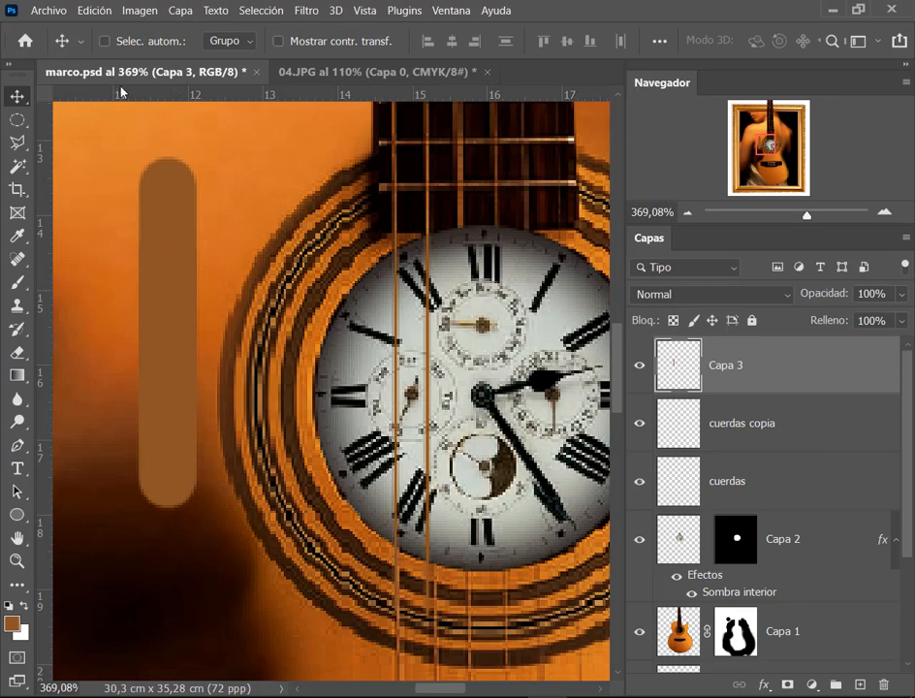
Step: Toggle the display of transform controls on and off, and examine which extras the view can show
click(336, 44)
click(338, 43)
click(365, 10)
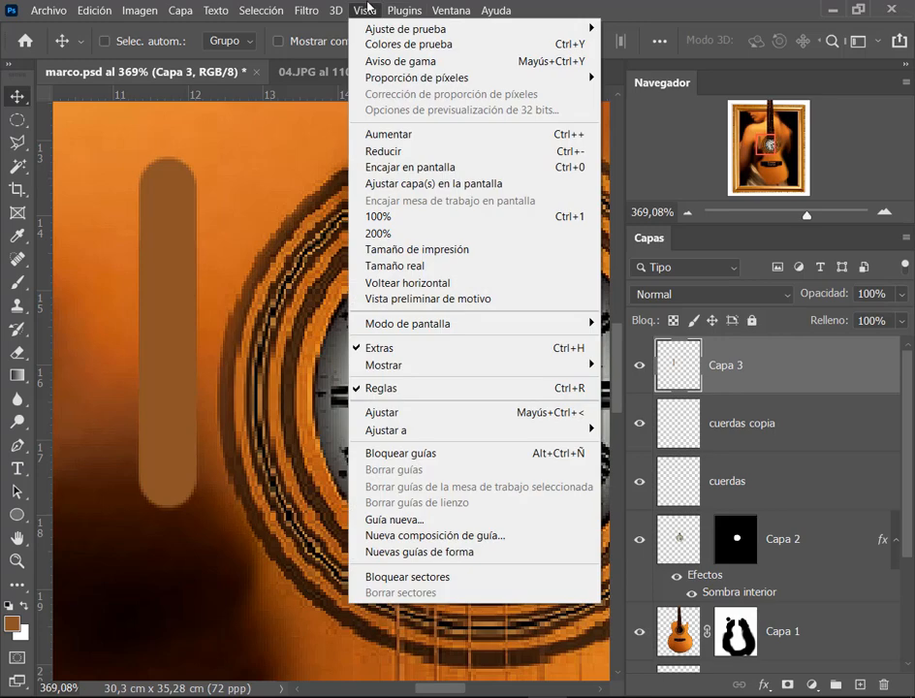
mouse_move(466, 368)
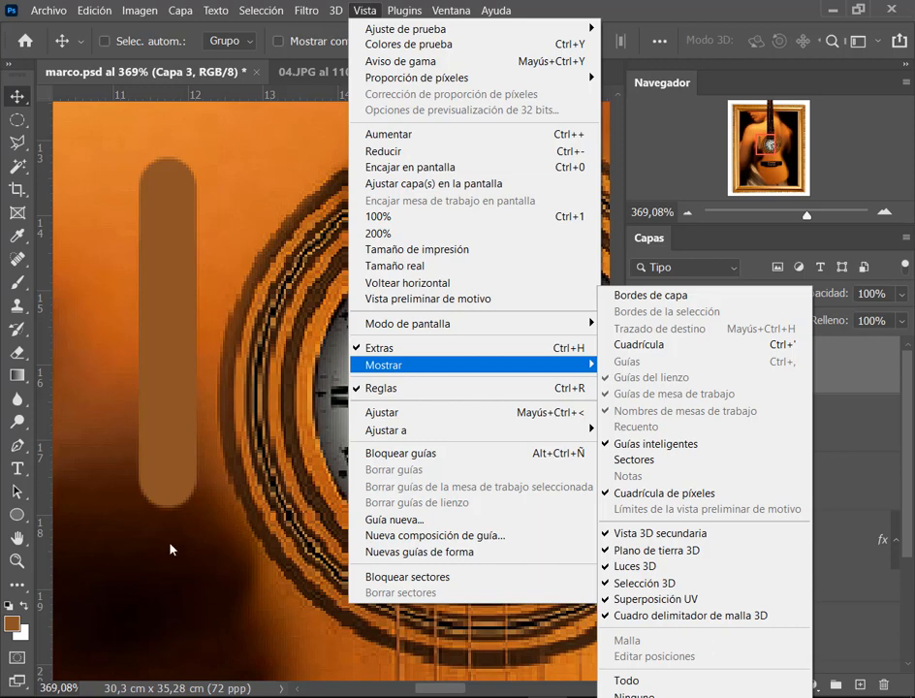
click(221, 555)
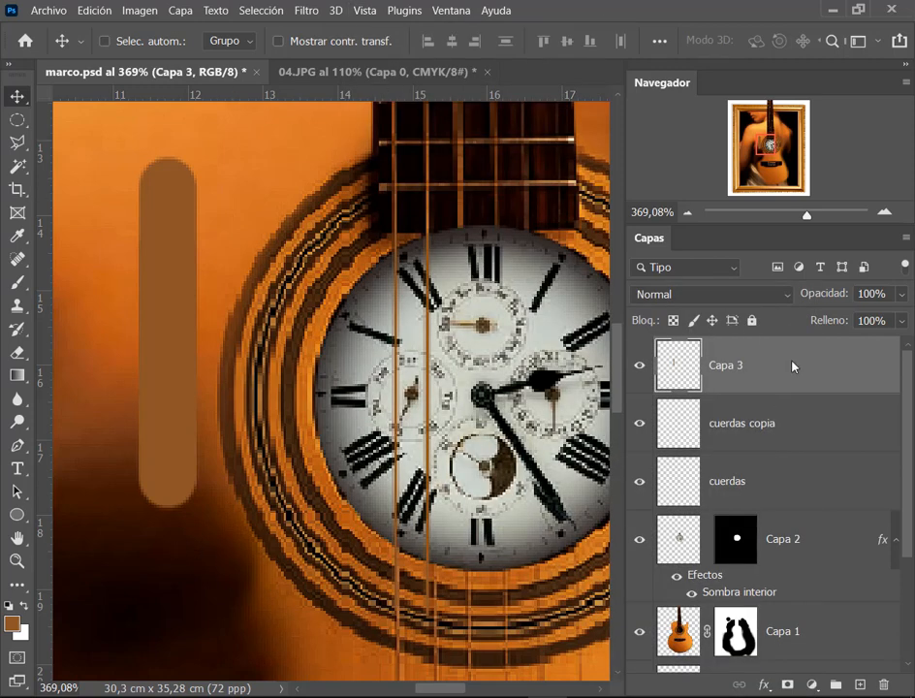
Step: Delete the Capa 3 layer with the test stroke and save marco.psd
drag(791, 366, 883, 685)
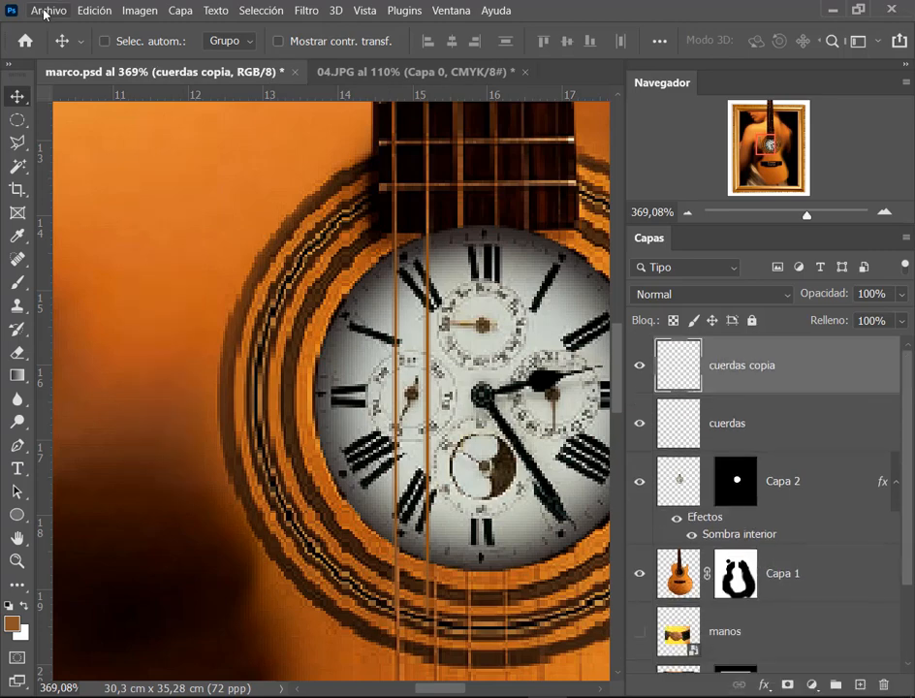
click(43, 13)
click(58, 197)
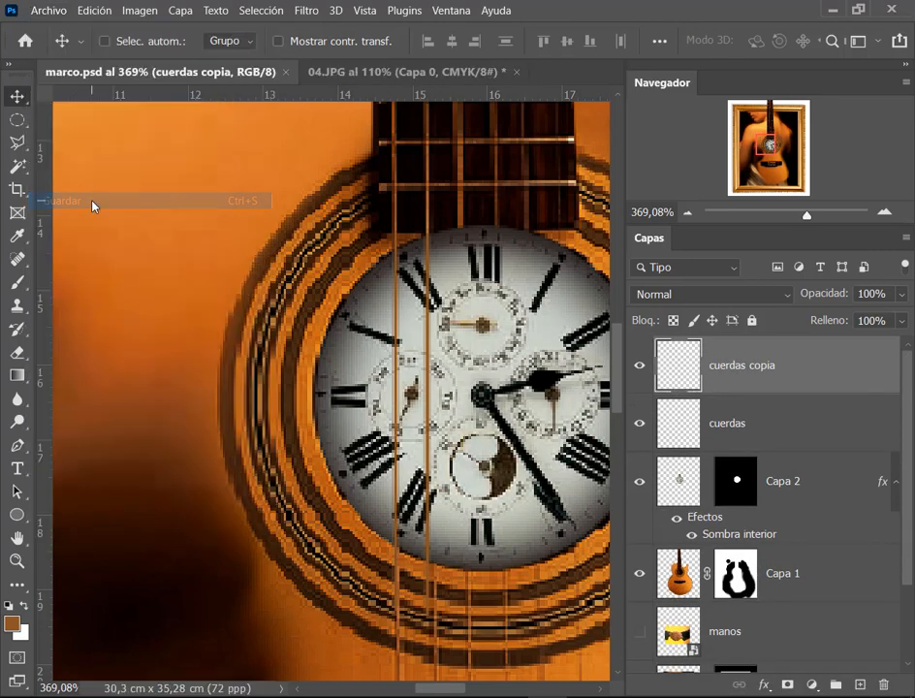
Step: Quit Photoshop without saving the changes to 04.JPG, and switch to the older Photoshop version
click(892, 10)
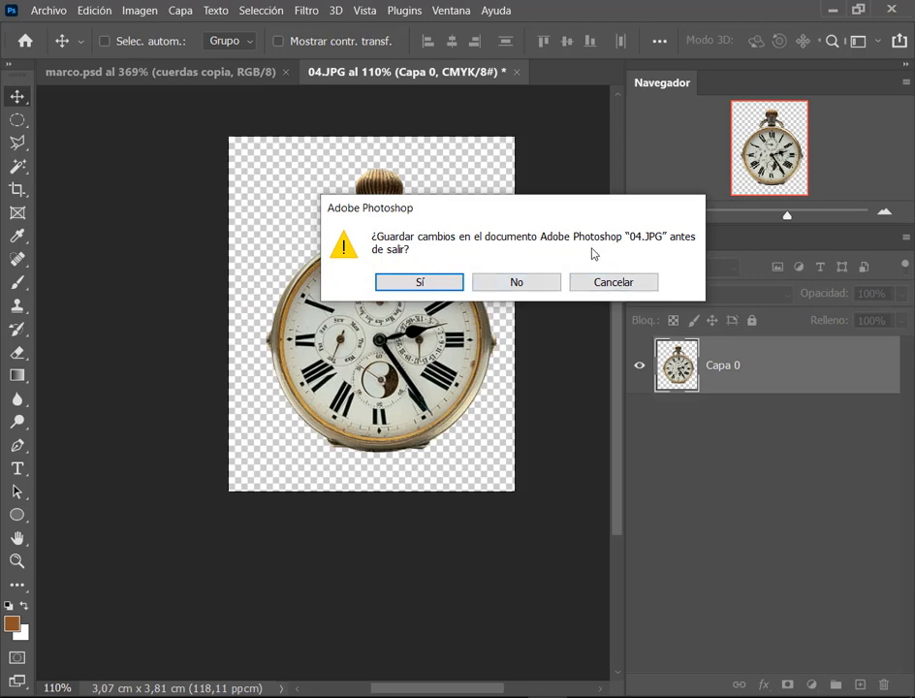
click(531, 282)
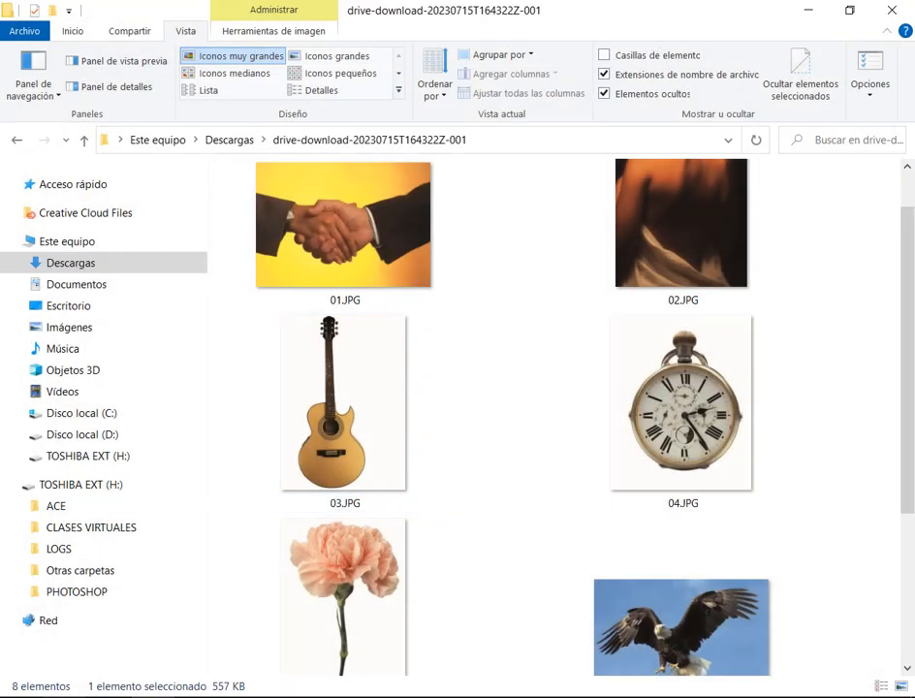
click(101, 690)
click(220, 444)
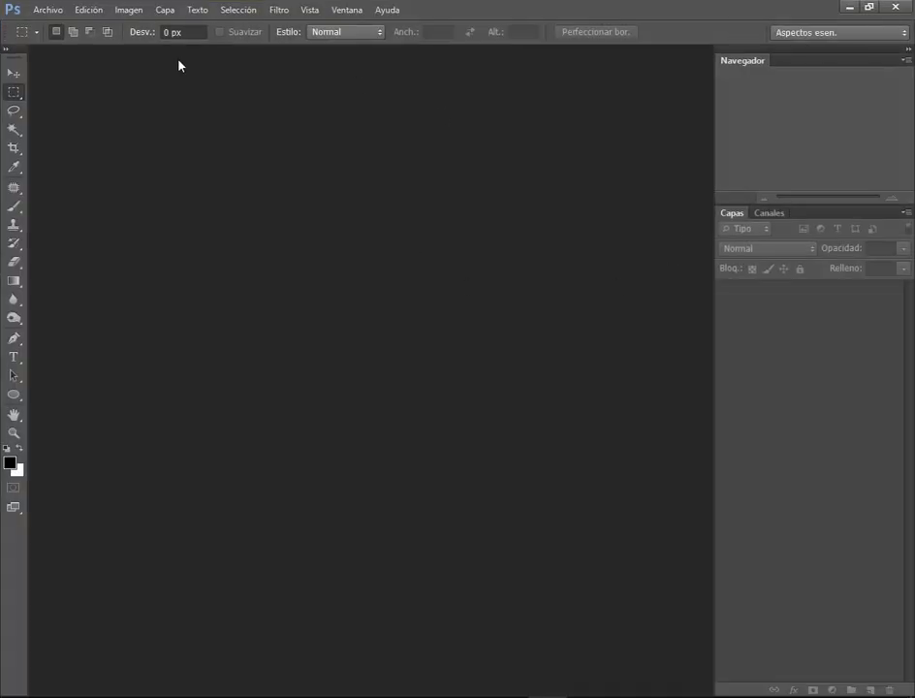
Step: Create a new blank document with a white background
click(45, 9)
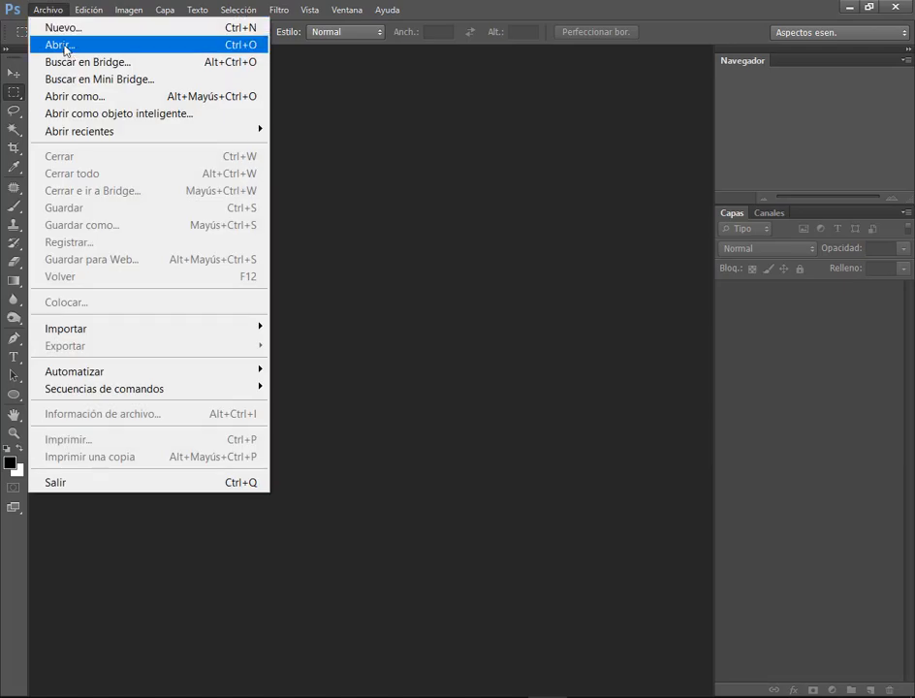
click(65, 16)
click(56, 10)
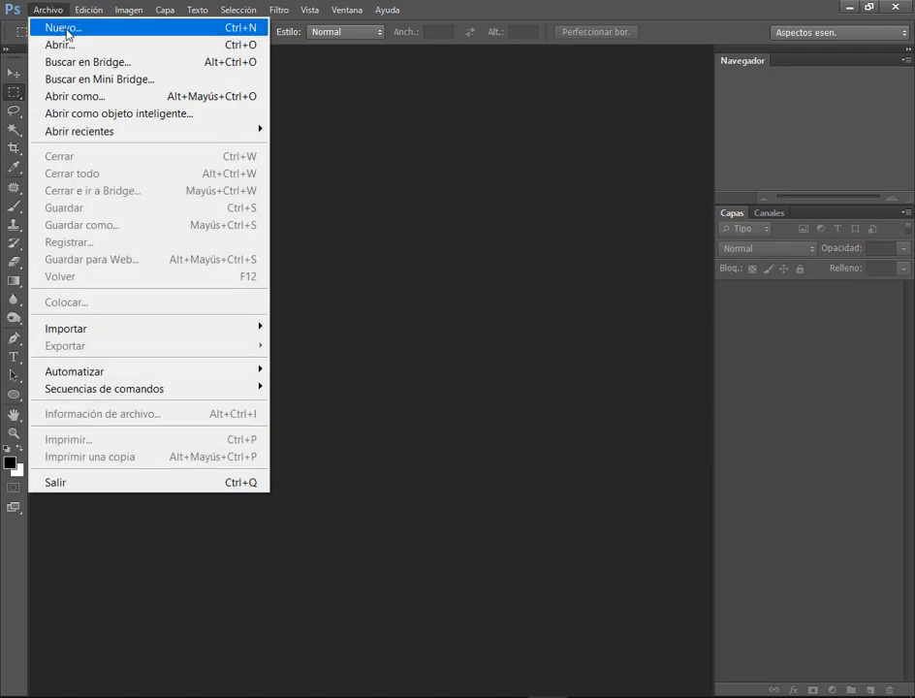
click(66, 29)
click(642, 194)
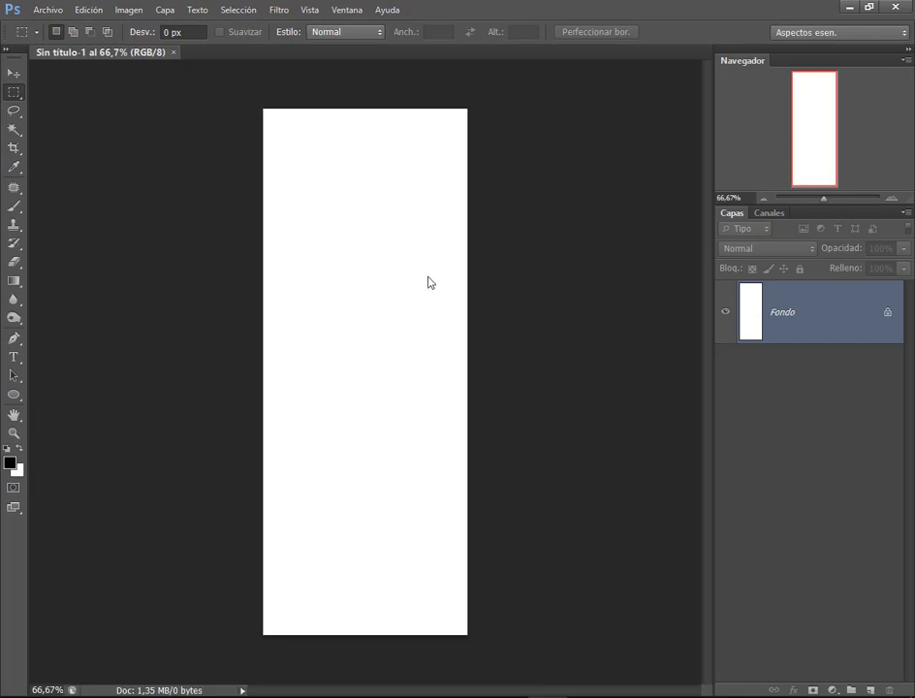
Step: Paint a soft vertical black stroke on the Fondo layer with a 105 px brush, and undo it
click(11, 207)
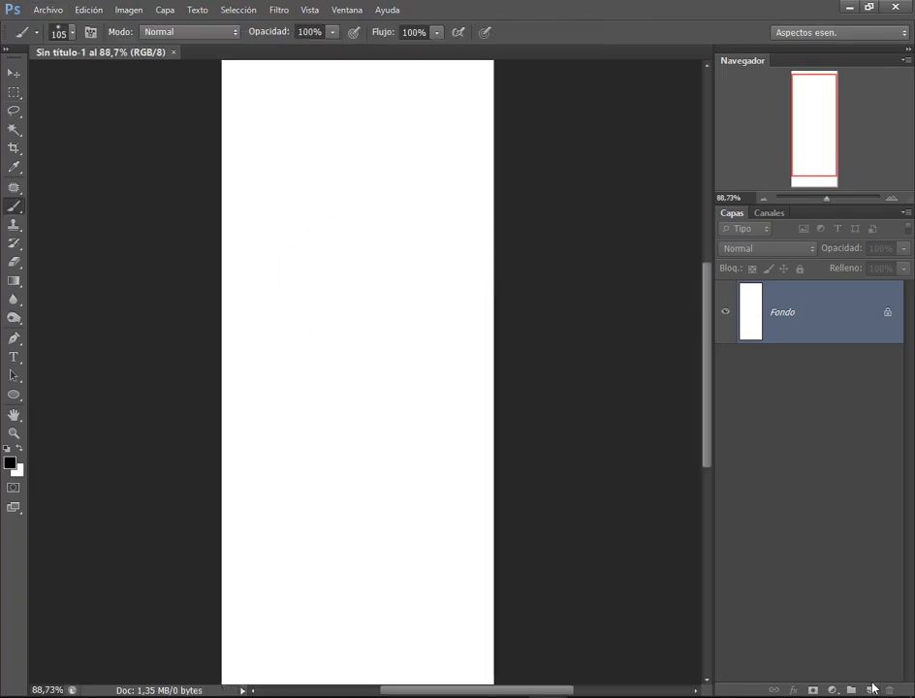
mouse_move(335, 229)
mouse_down()
mouse_move(362, 384)
mouse_move(349, 402)
mouse_up()
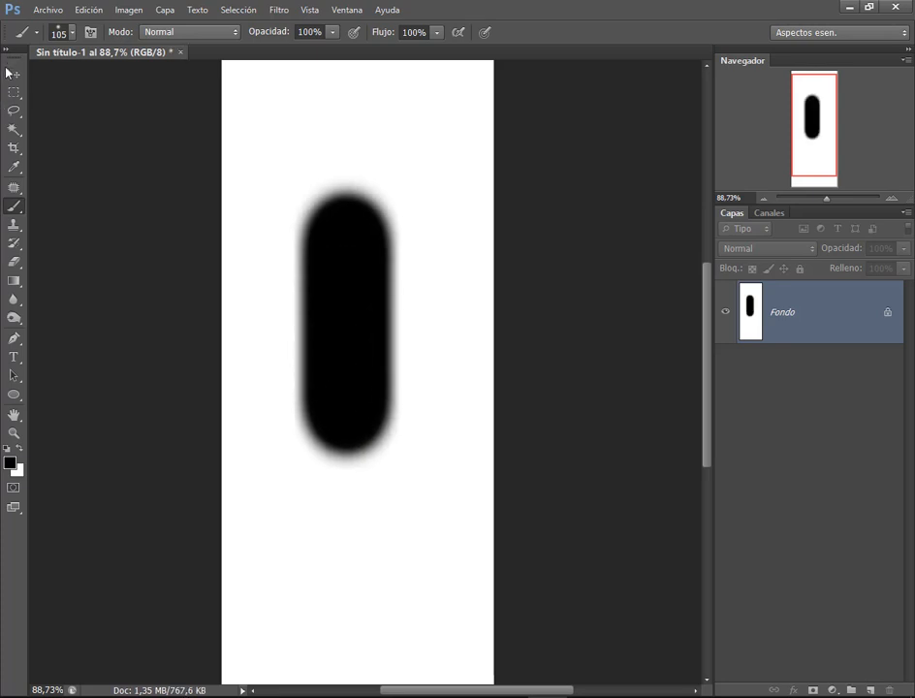
key(v)
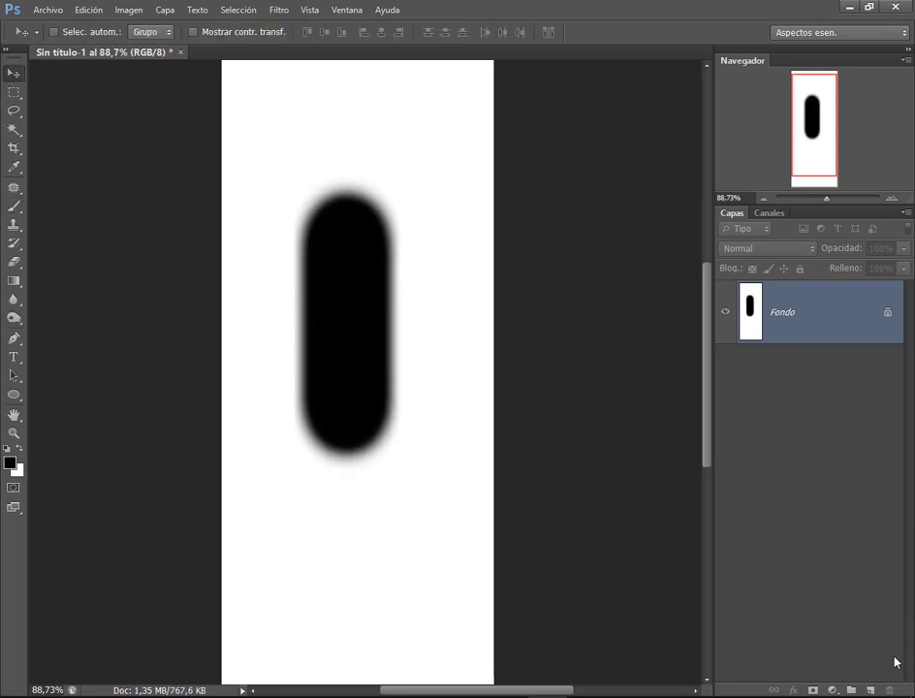
key(ctrl+z)
Step: Add a new layer above Fondo and paint a soft vertical black stroke on it
click(870, 689)
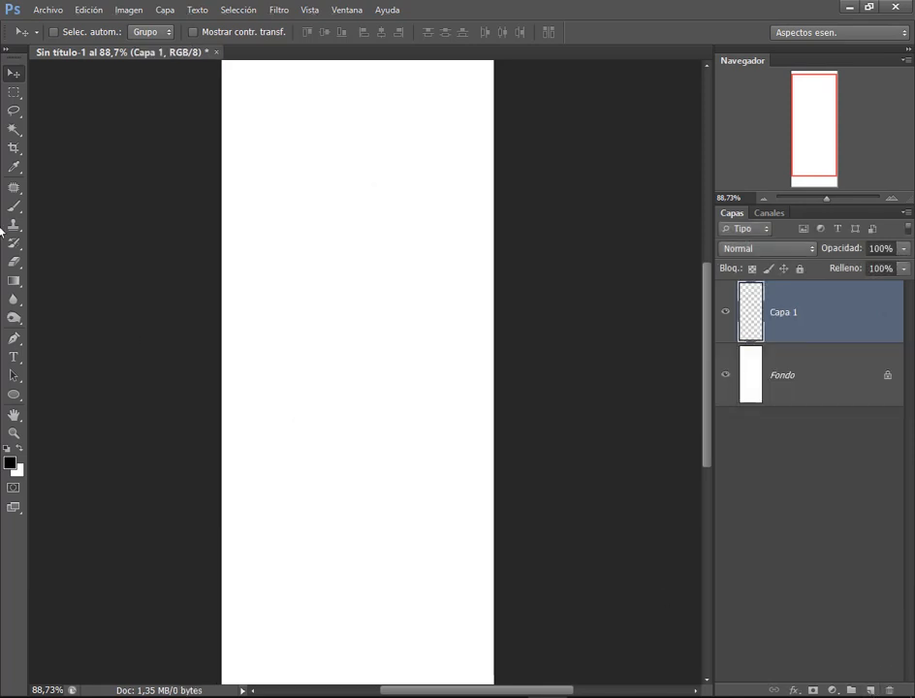
click(13, 206)
drag(340, 225, 339, 434)
key(v)
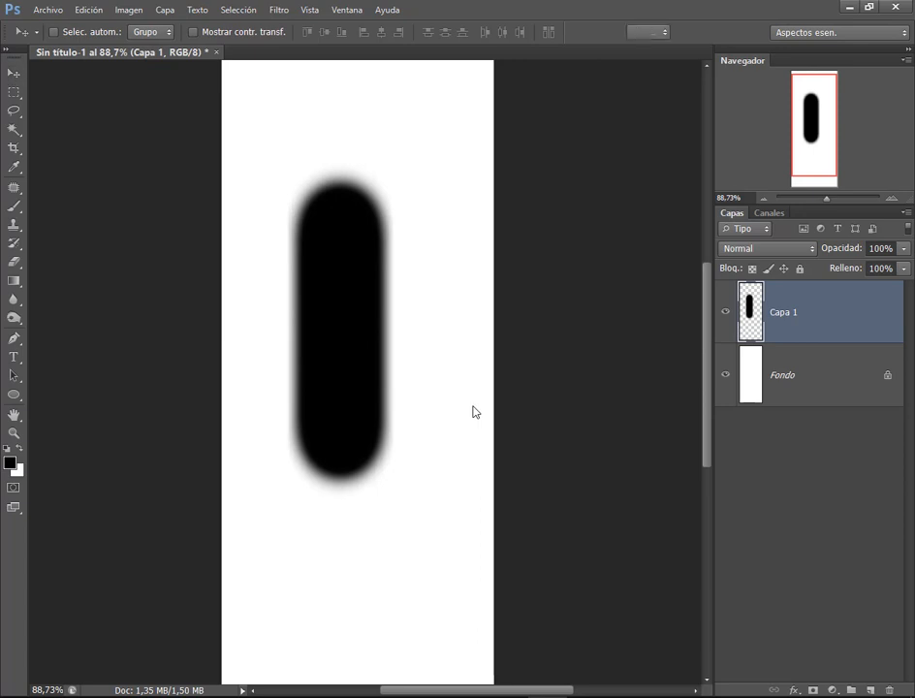
Step: Try rotating the stroke with Free Transform about a pivot moved to its upper end, return the pivot to the centre, and cancel the transform
key(ctrl+t)
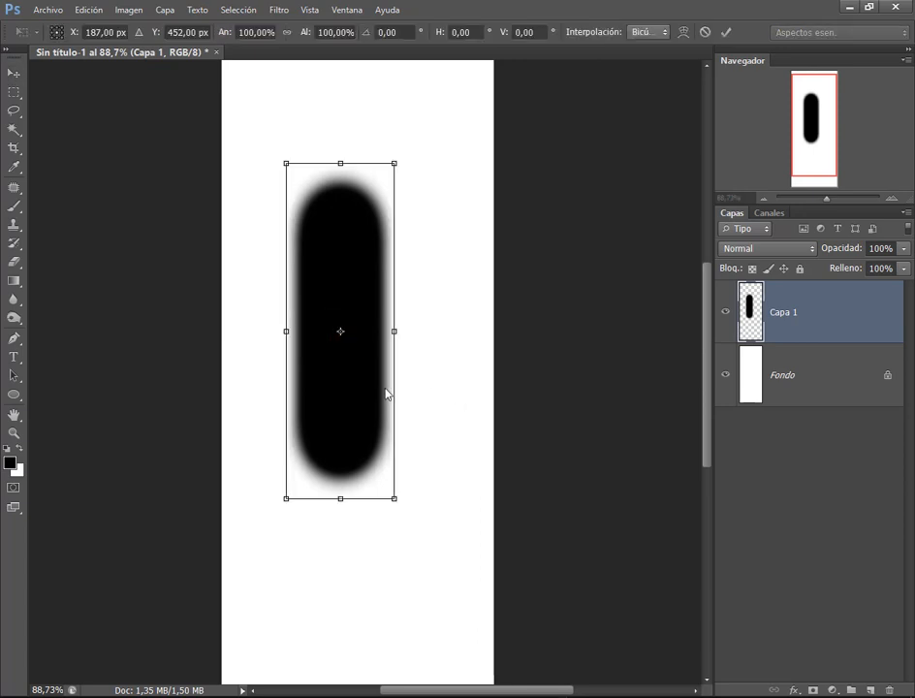
drag(341, 331, 343, 188)
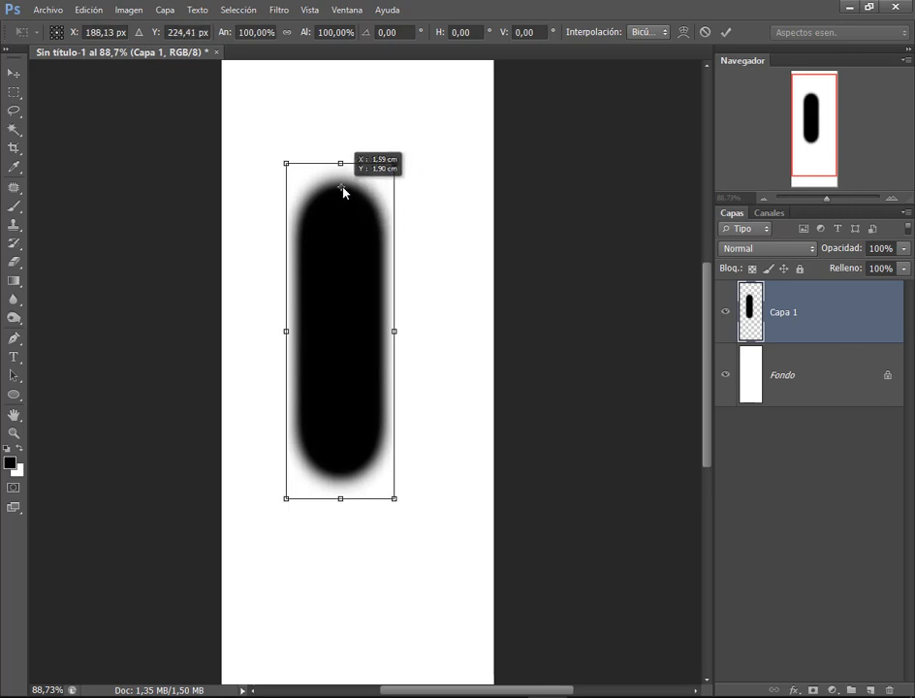
drag(406, 524, 484, 465)
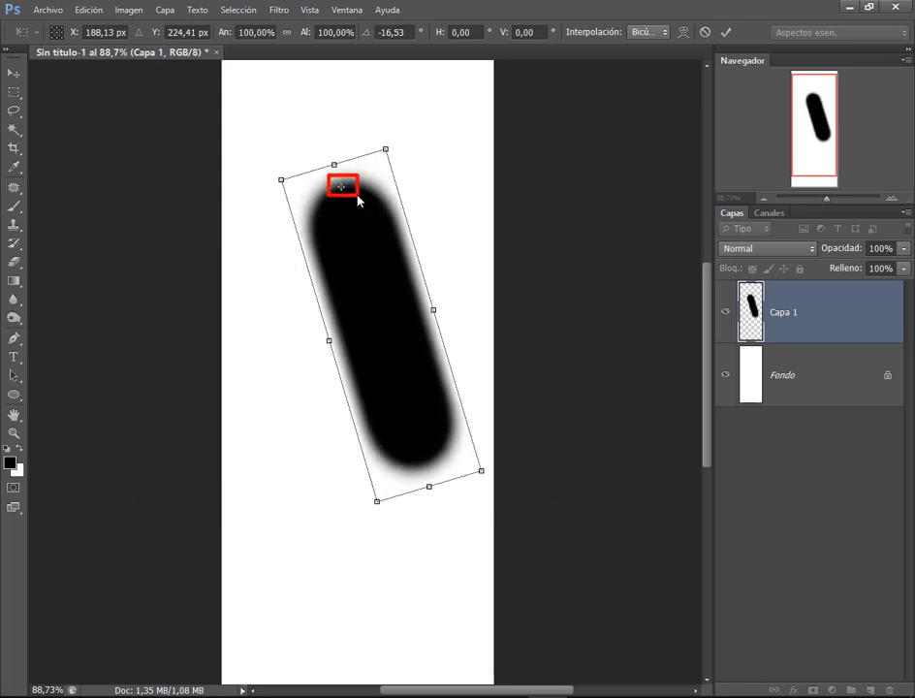
drag(504, 522, 382, 520)
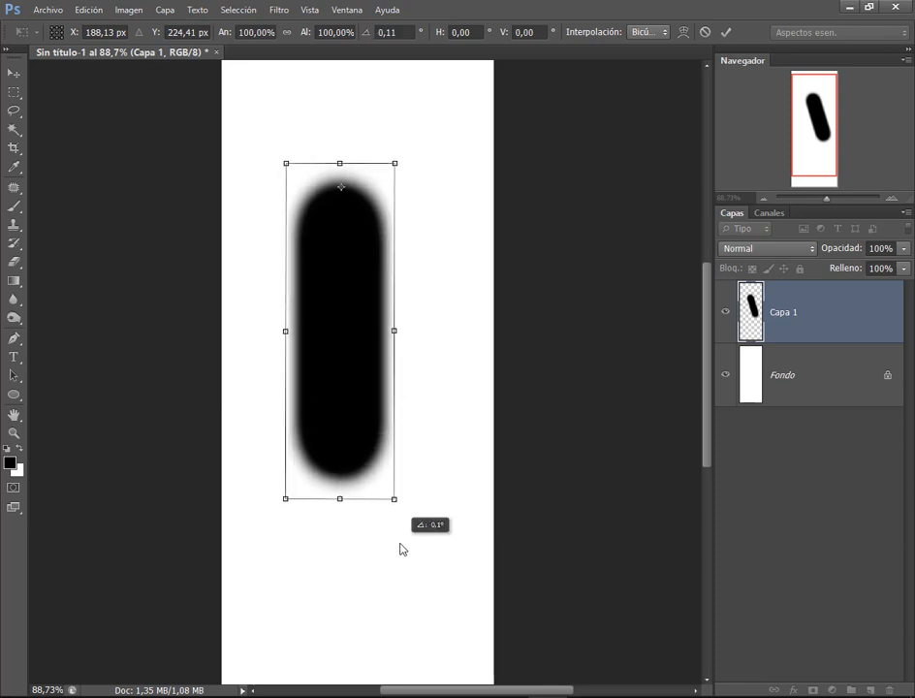
drag(343, 193, 340, 331)
drag(440, 525, 348, 490)
key(Escape)
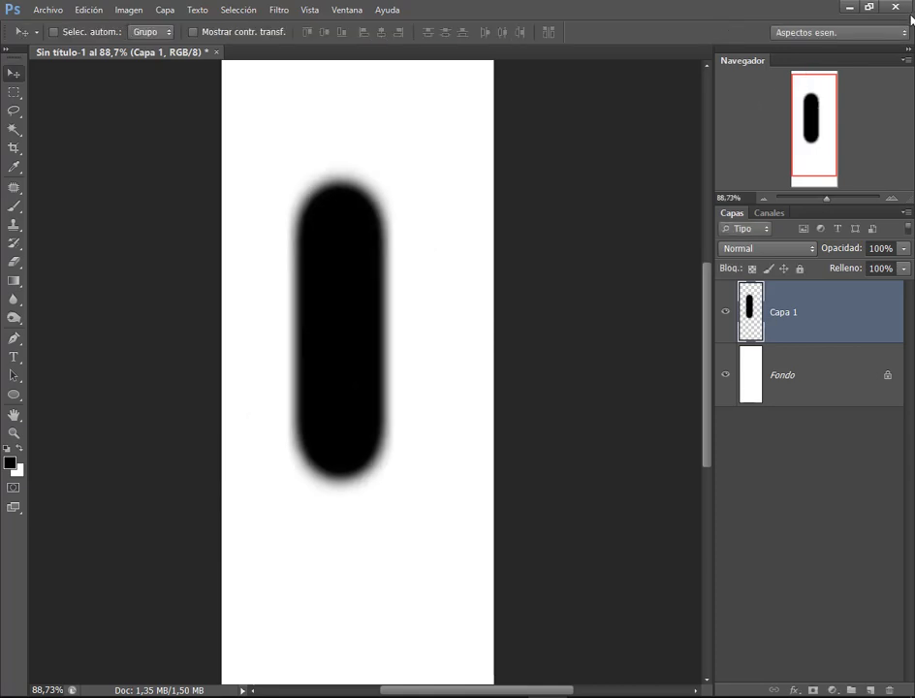
Step: Quit the older Photoshop without saving the test document, and launch Adobe Photoshop 2021
key(ctrl+q)
click(459, 272)
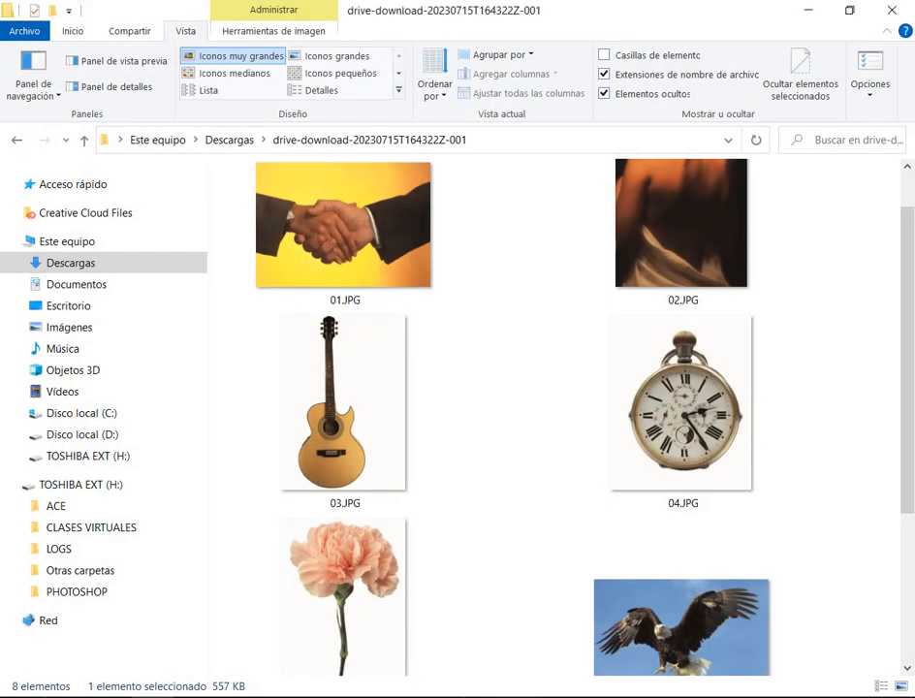
key(super)
text(ph)
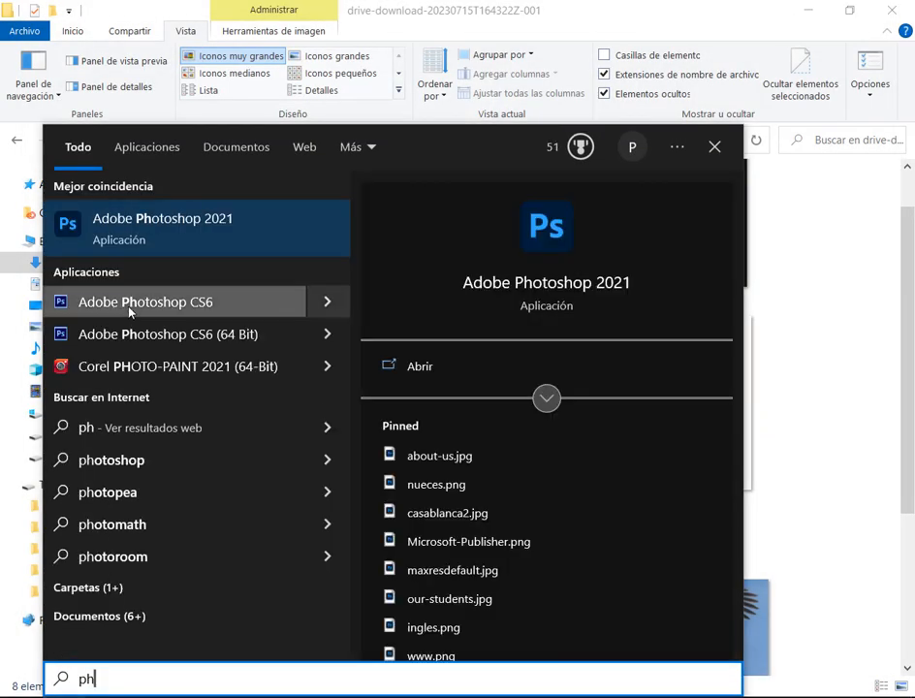
click(163, 237)
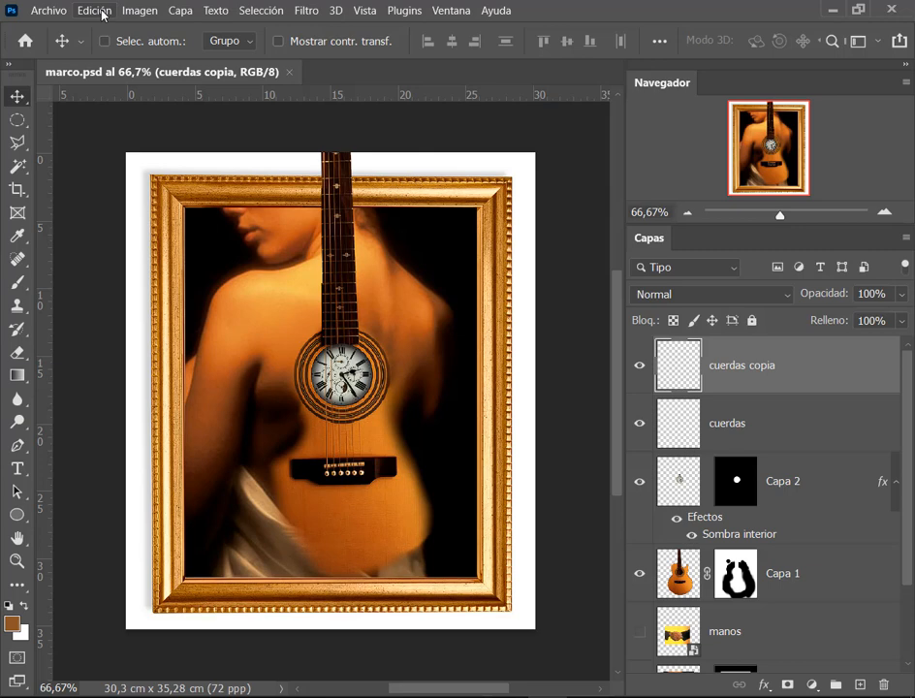
Step: Rotate the string on the cuerdas copia layer by -1.32° so it lines up with the guitar's second string
click(108, 40)
key(ctrl+t)
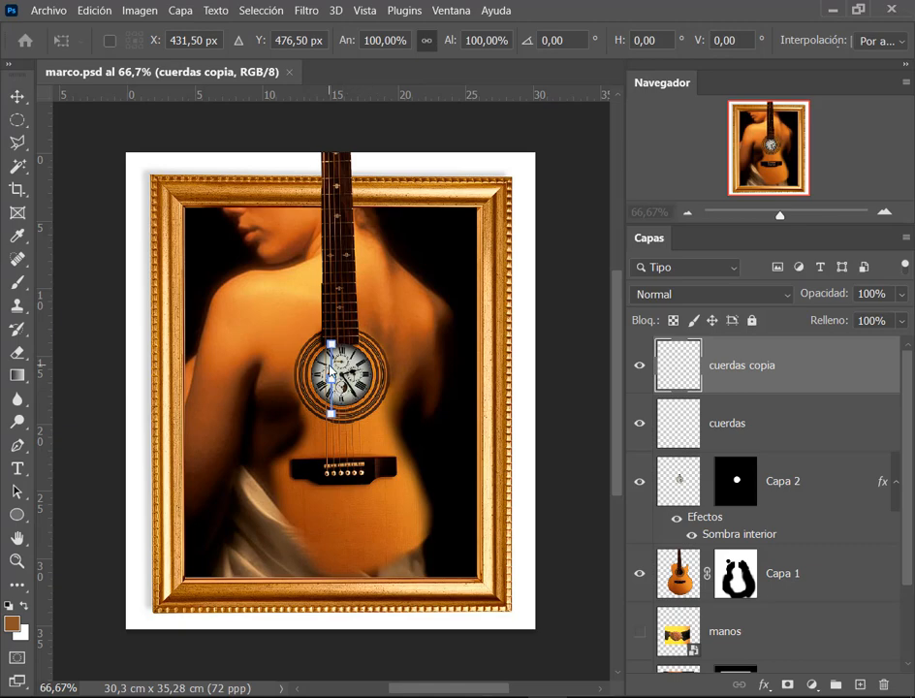
key(Return)
scroll(329, 371, up, 6)
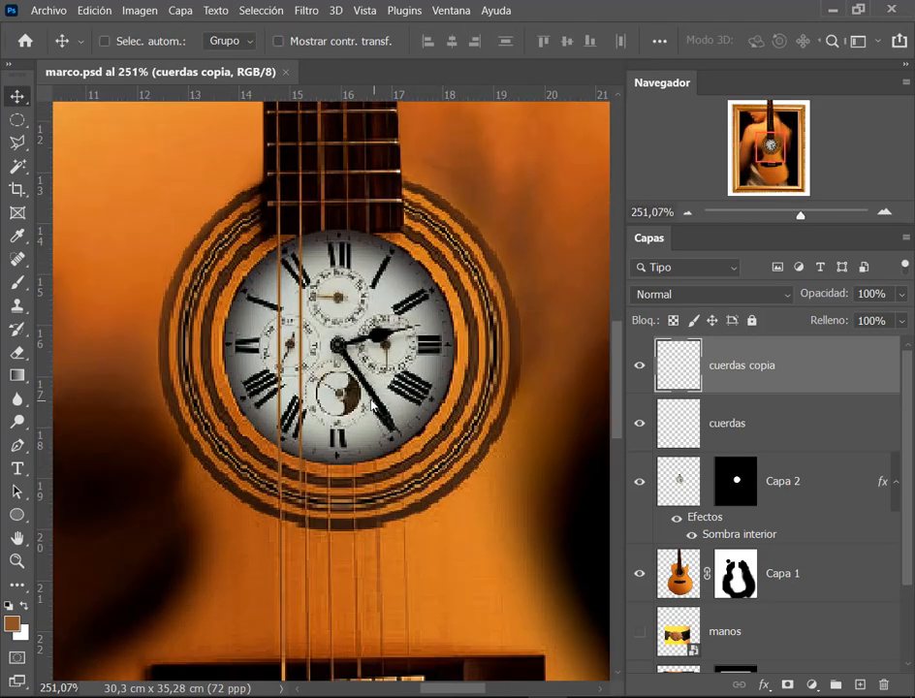
key(ctrl+t)
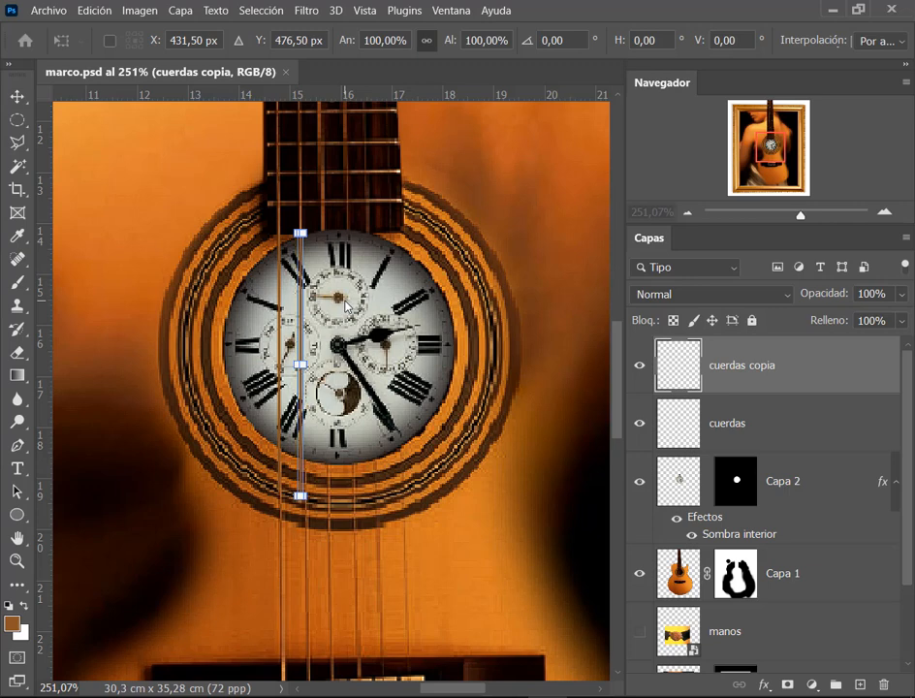
scroll(346, 308, up, 1)
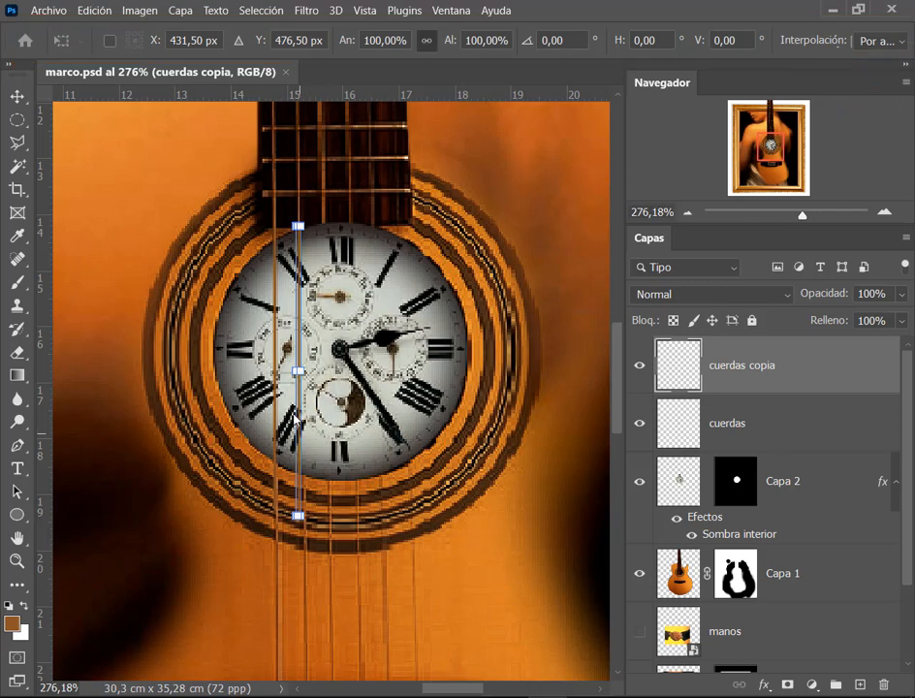
scroll(297, 420, up, 1)
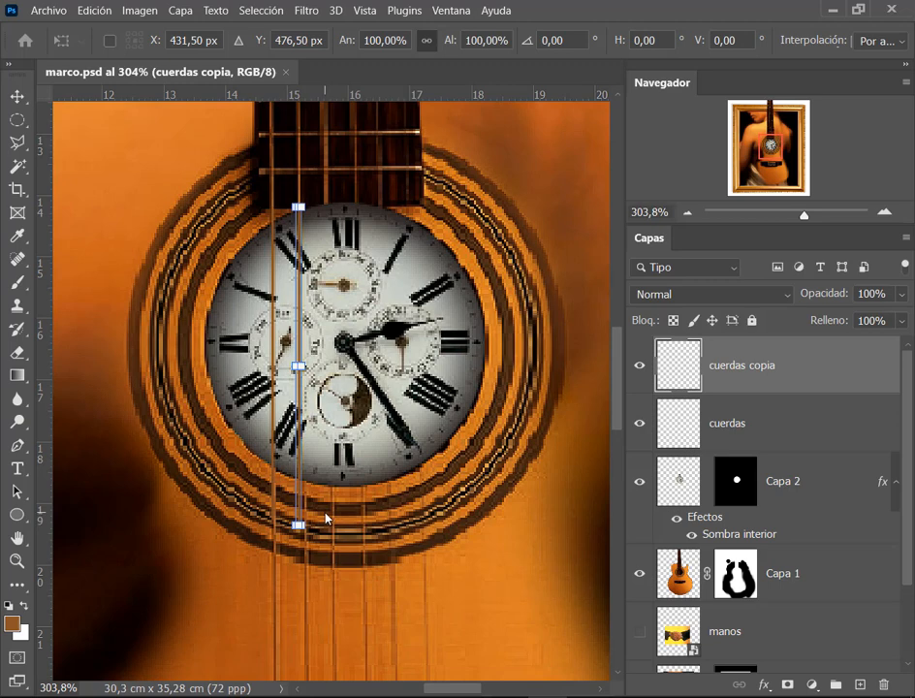
drag(325, 519, 329, 519)
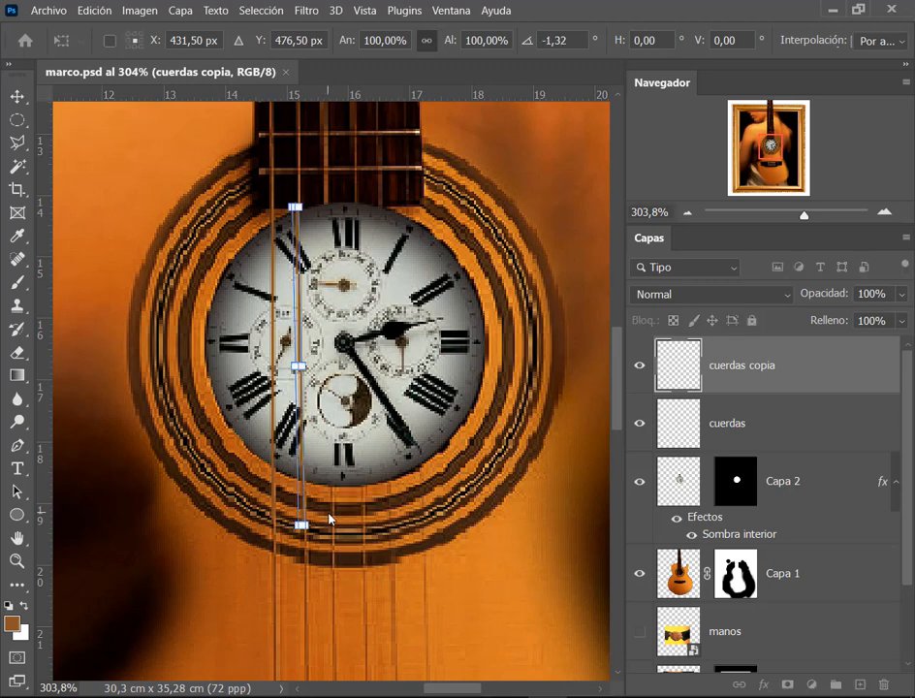
key(Return)
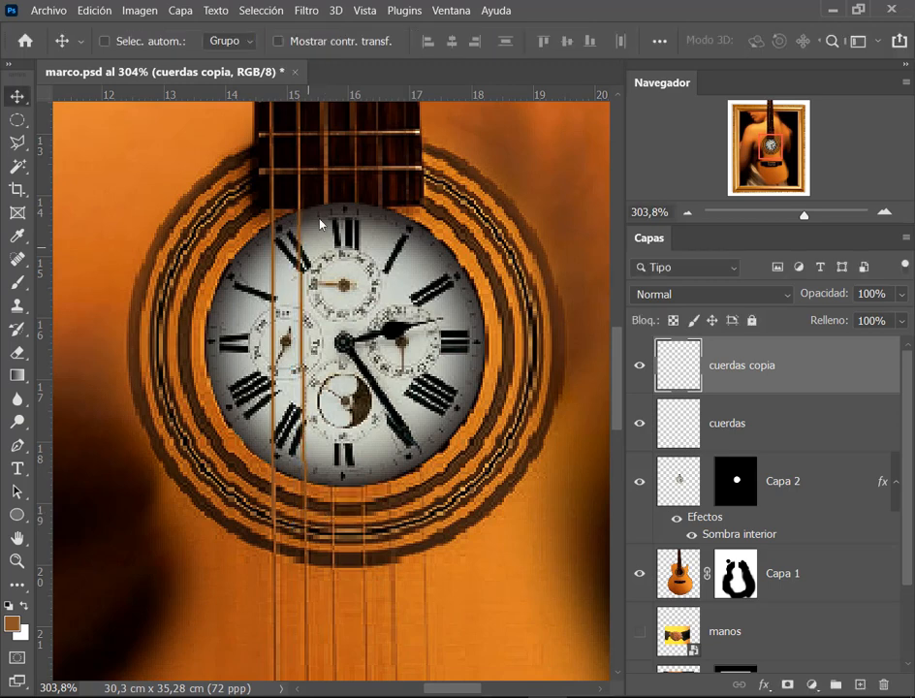
Step: Duplicate the cuerdas layer and place the copy over the clock in line with the guitar's fourth string
click(730, 429)
key(ctrl)
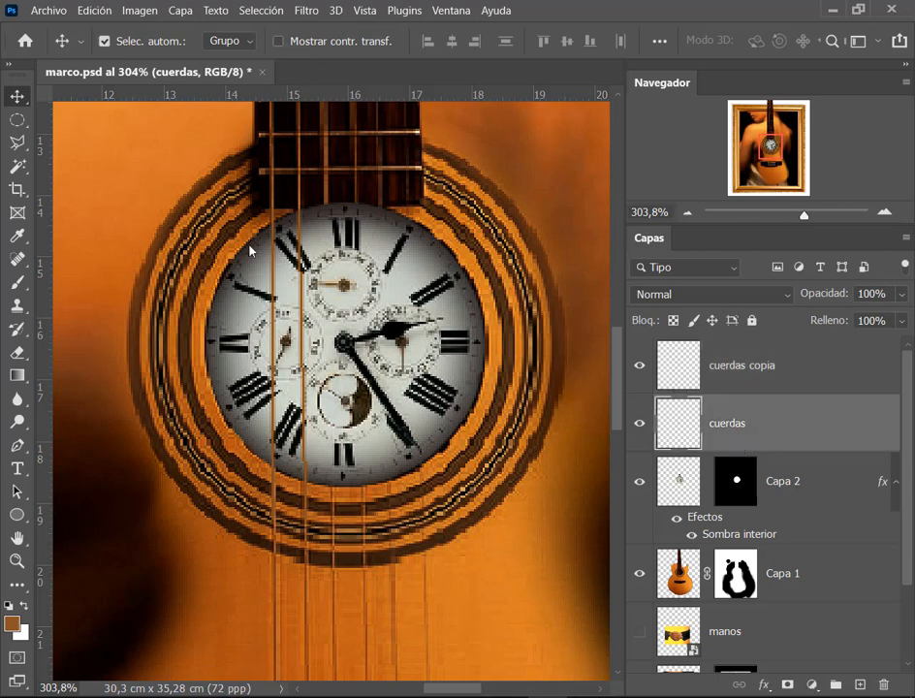
key(ctrl+j)
drag(270, 301, 326, 281)
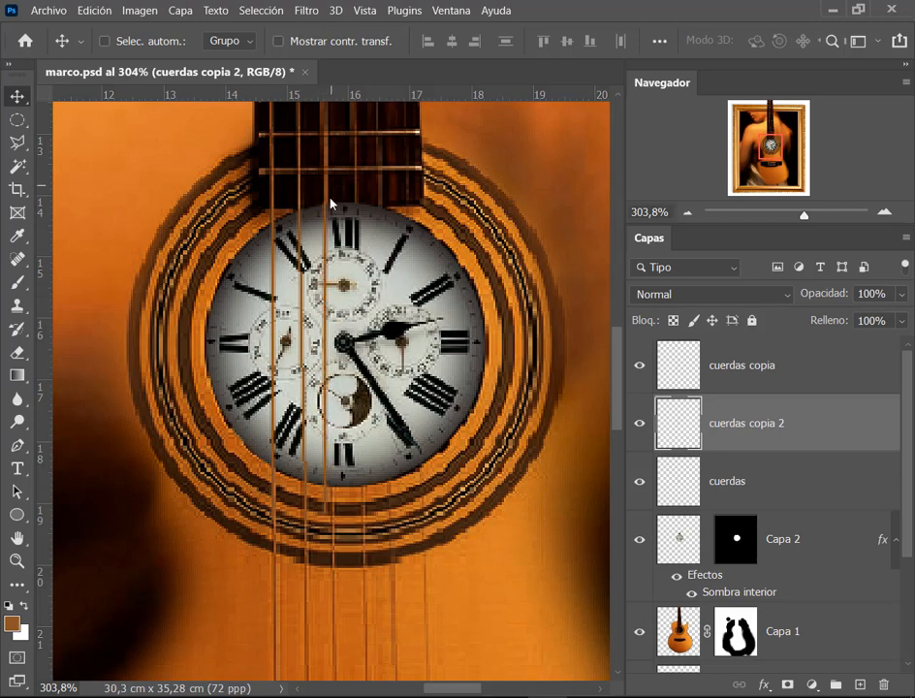
drag(328, 225, 355, 175)
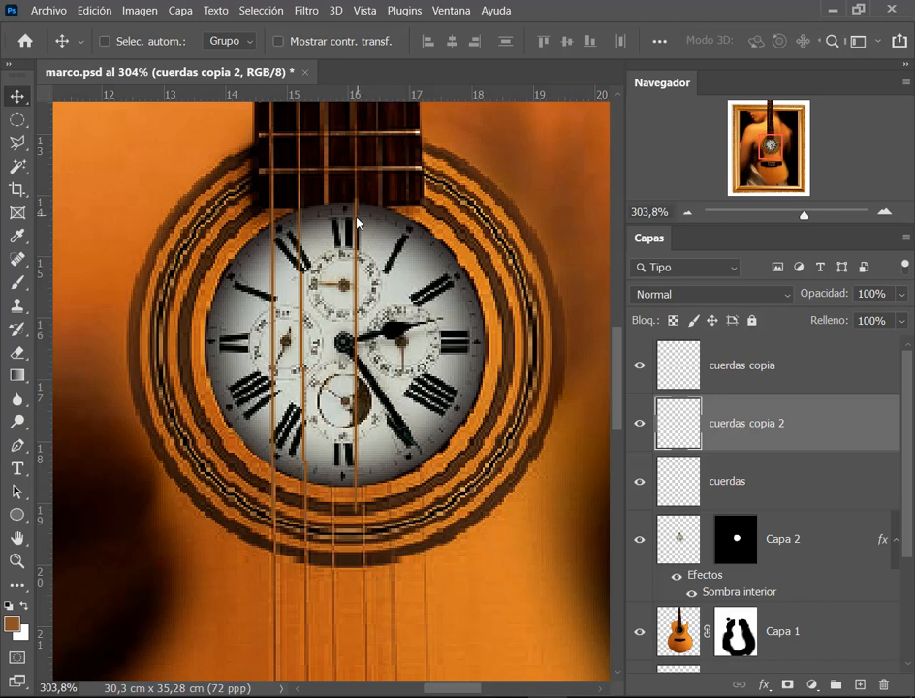
mouse_move(357, 223)
mouse_down()
mouse_move(395, 220)
mouse_move(366, 220)
mouse_up()
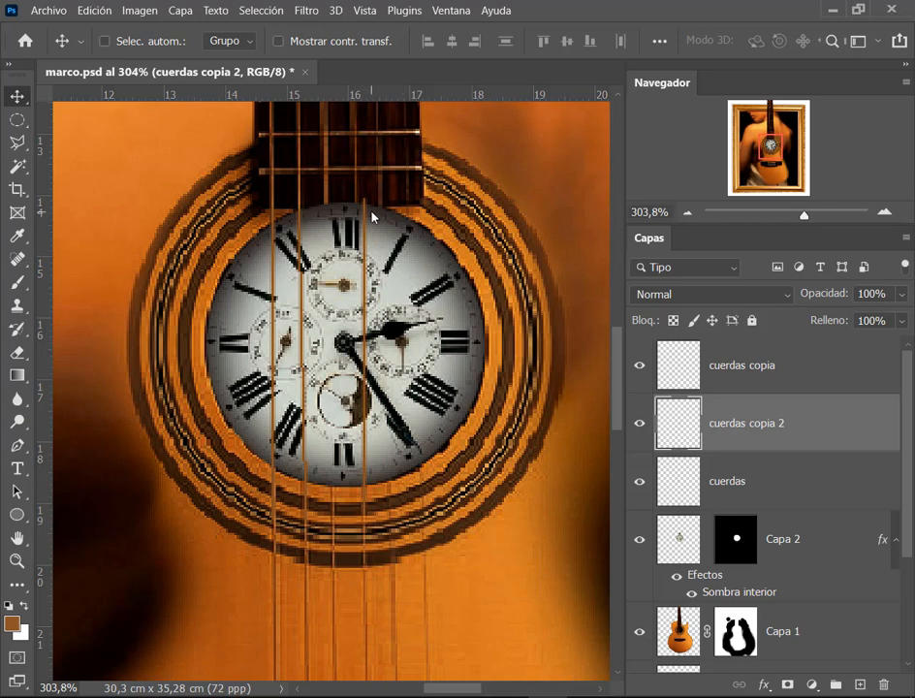
Step: Rotate the cuerdas copia 2 string by about -0.93° to follow the fourth string's slant
key(ctrl+t)
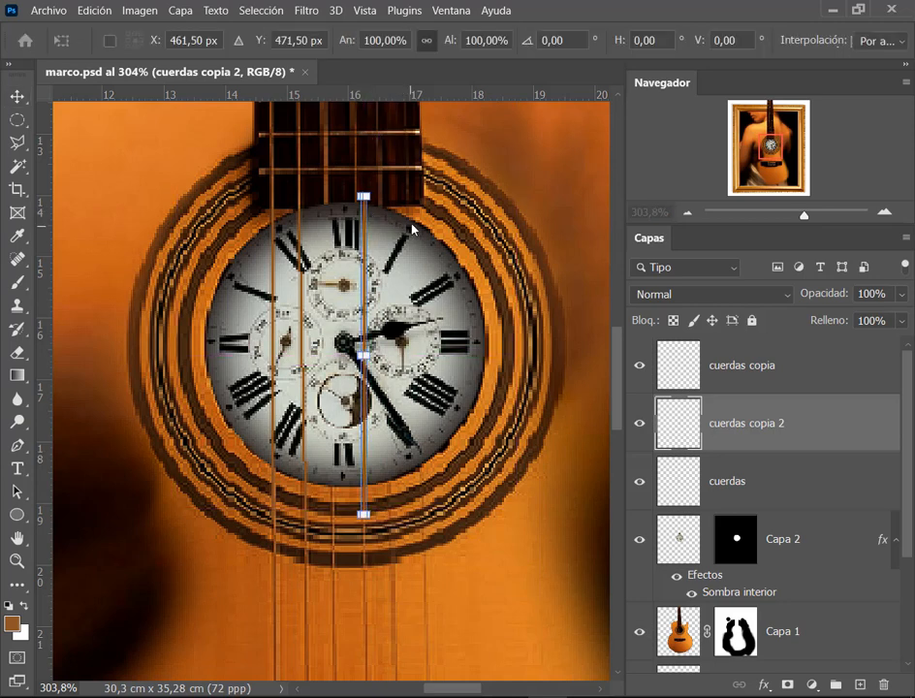
drag(412, 229, 410, 225)
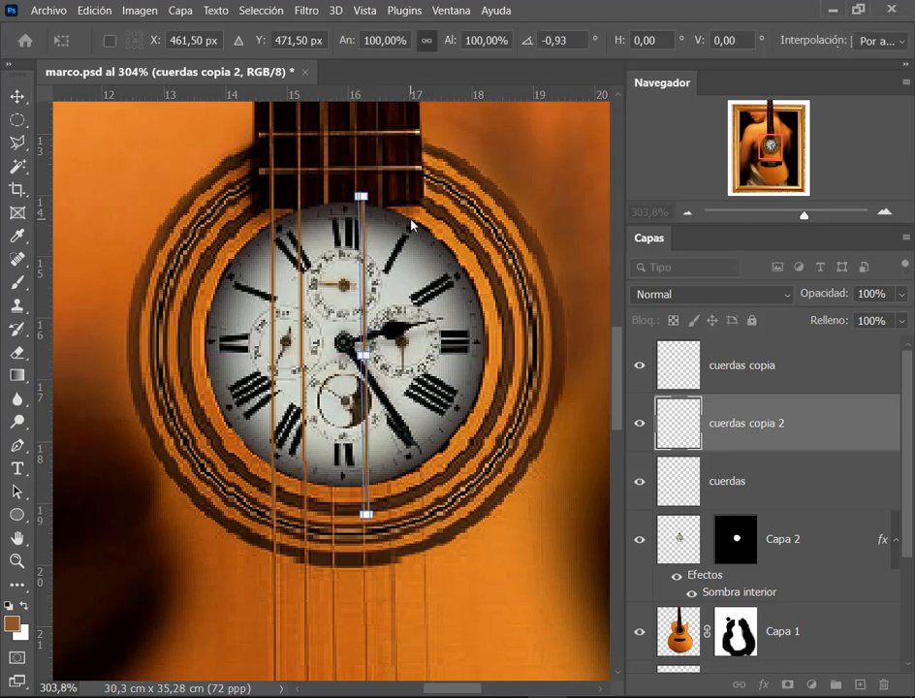
key(Return)
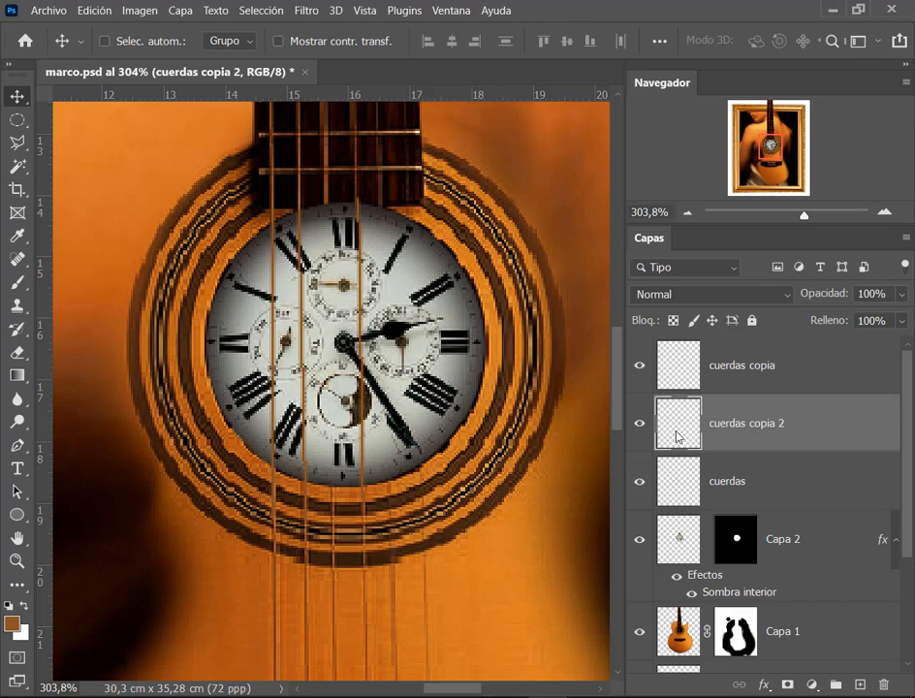
Step: Apply a Levels adjustment to the cuerdas copia 2 layer with the black input level at 16
click(138, 10)
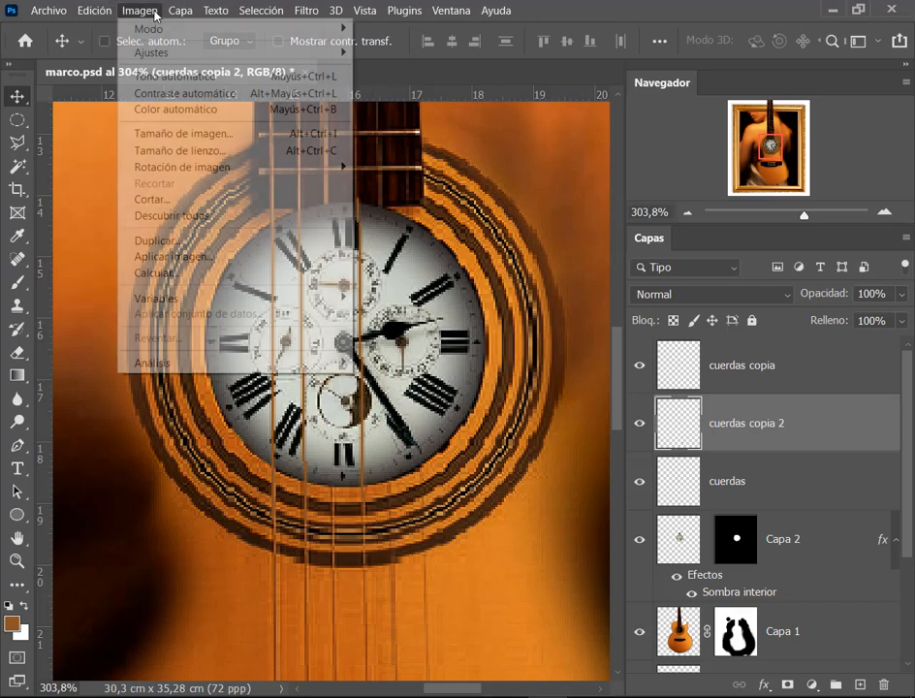
mouse_move(170, 56)
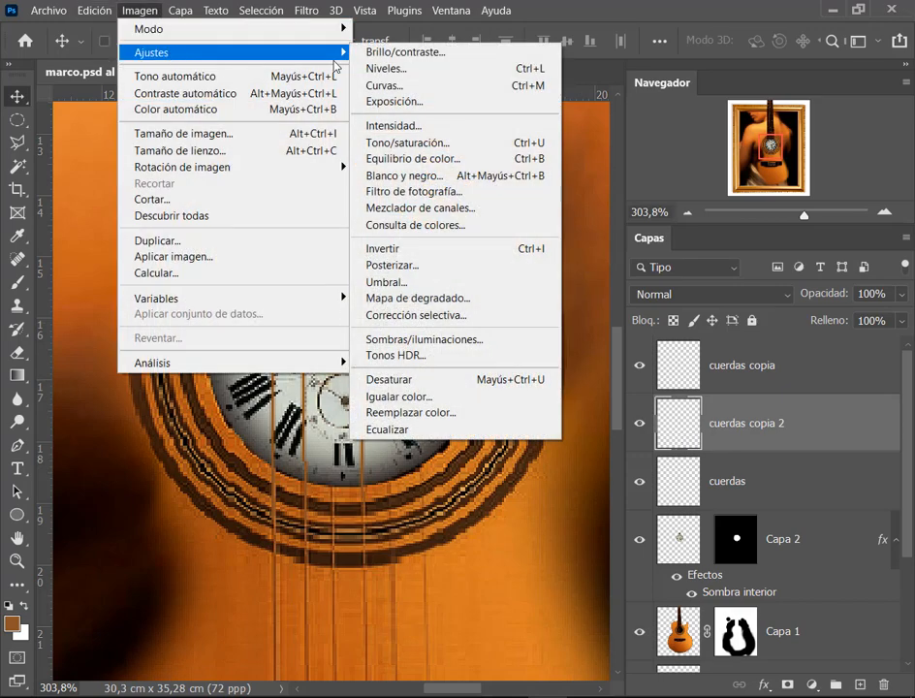
click(405, 75)
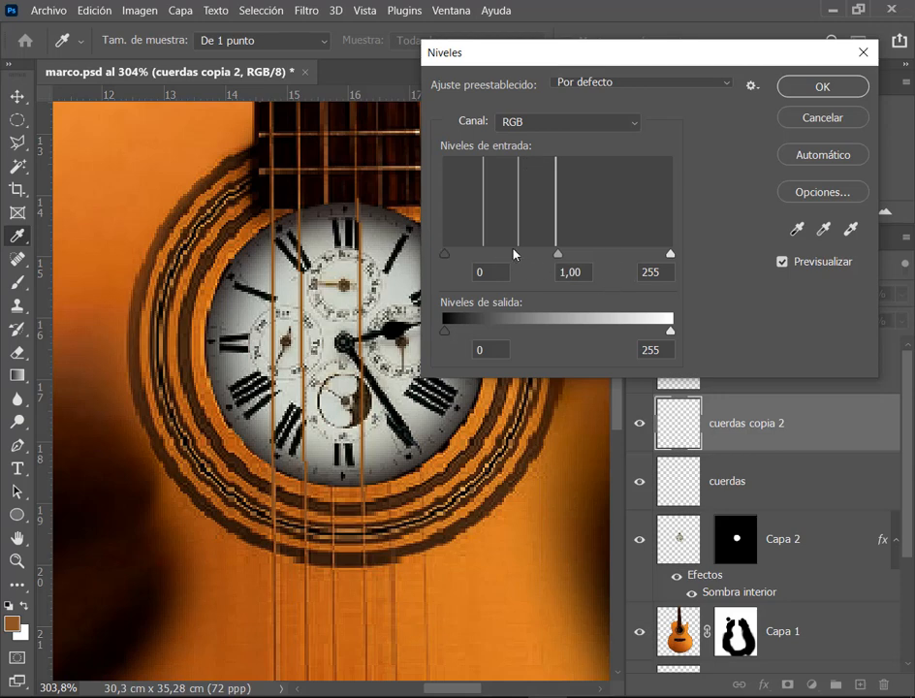
mouse_move(447, 256)
mouse_down()
mouse_move(504, 255)
mouse_move(459, 255)
mouse_up()
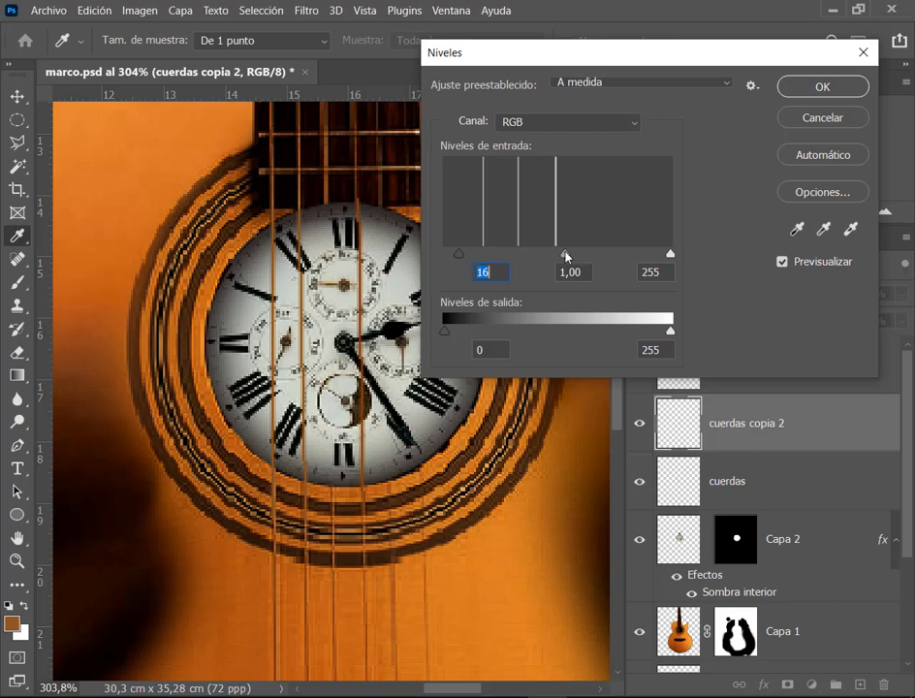
mouse_move(570, 258)
mouse_down()
mouse_move(584, 257)
mouse_move(557, 255)
mouse_move(566, 257)
mouse_up()
click(794, 89)
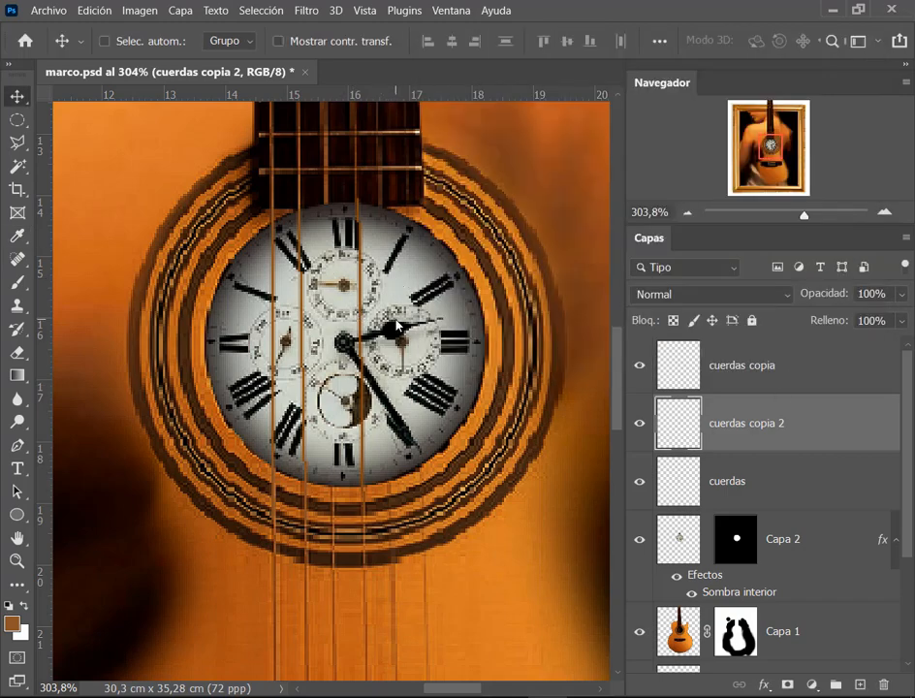
Step: Duplicate the cuerdas layer again and place the copy over the clock near the guitar's fifth string
scroll(453, 356, down, 5)
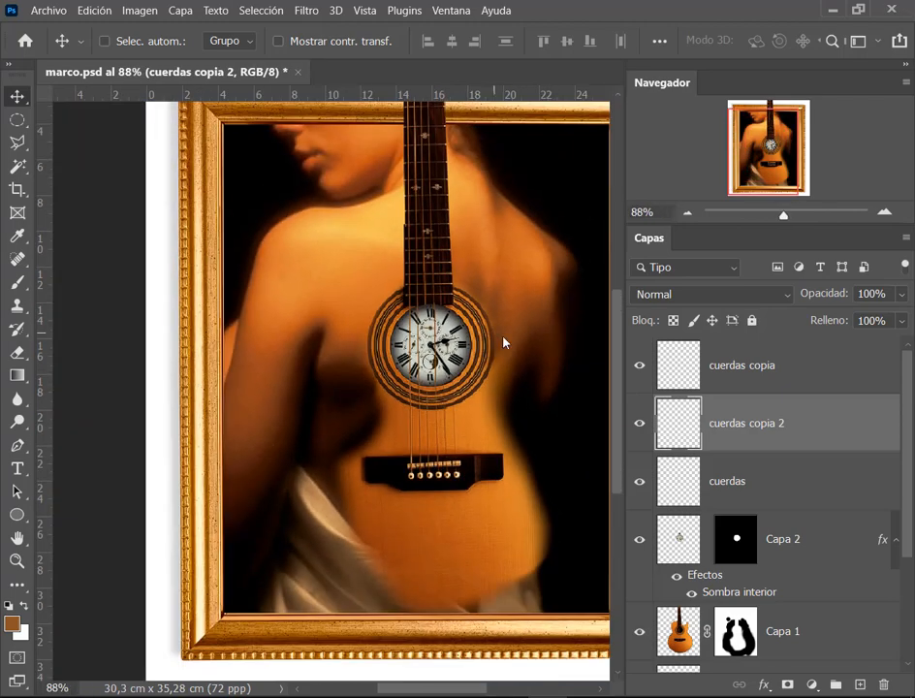
scroll(485, 338, up, 5)
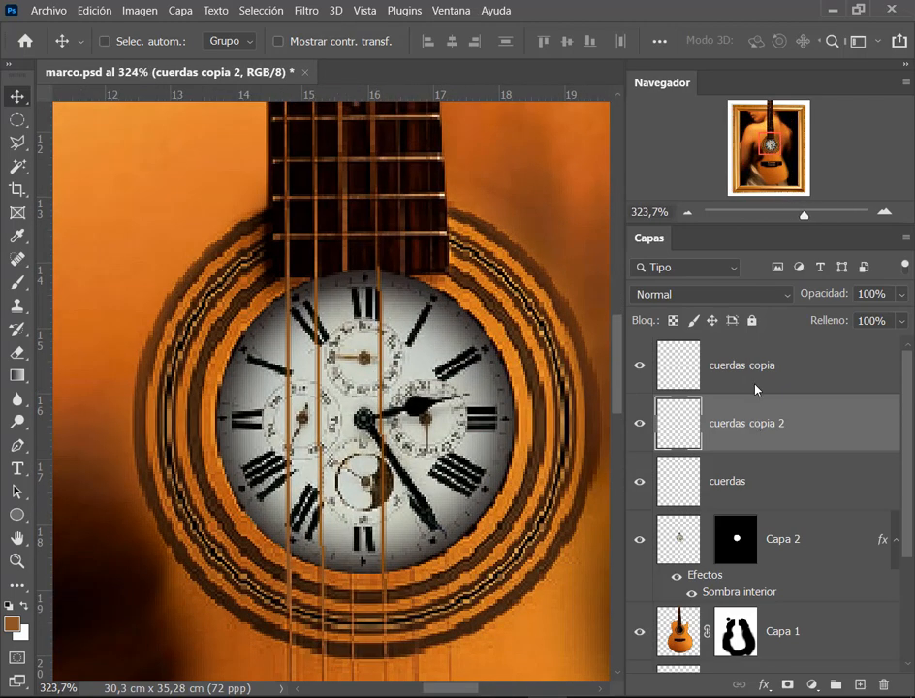
click(734, 491)
drag(296, 378, 411, 359)
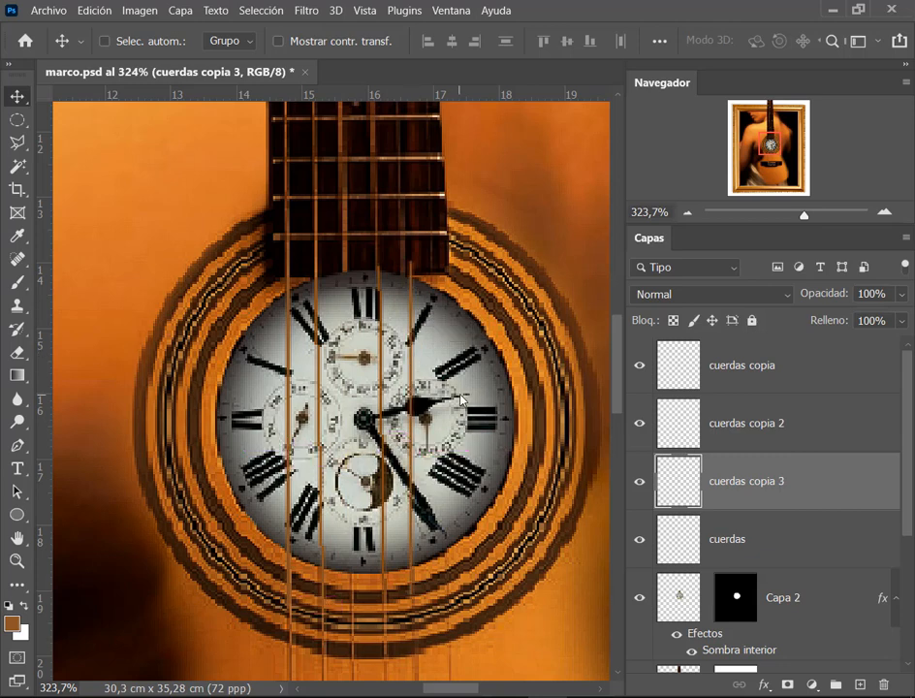
Step: Rotate the cuerdas copia 3 string by -1.26° and nudge it into line with the fifth string
key(ctrl+t)
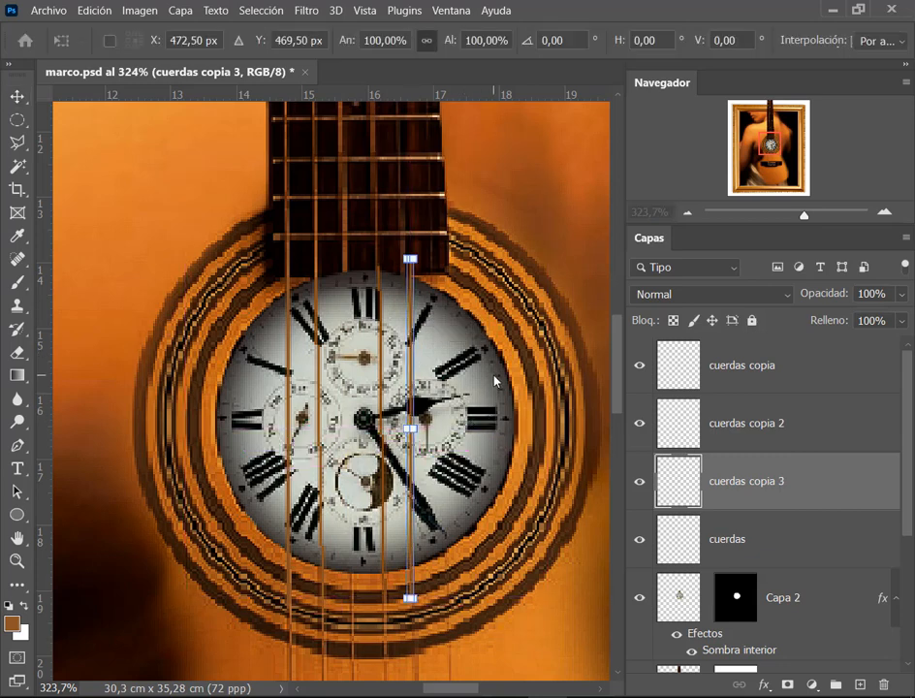
drag(494, 381, 492, 382)
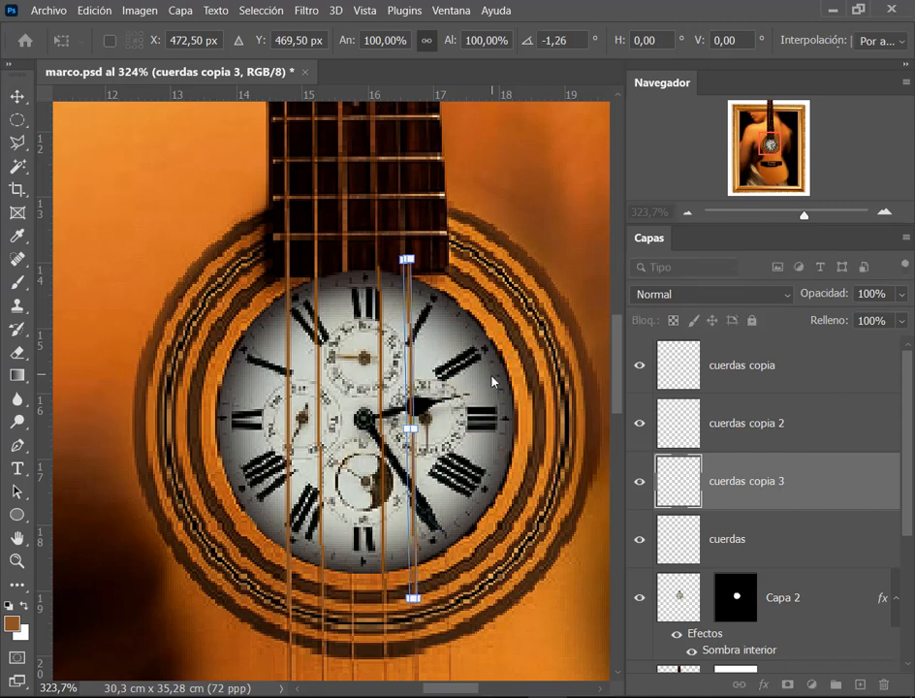
key(Return)
drag(411, 306, 407, 305)
Step: Group the four cuerdas string layers together directly from a multiple layer selection
click(722, 366)
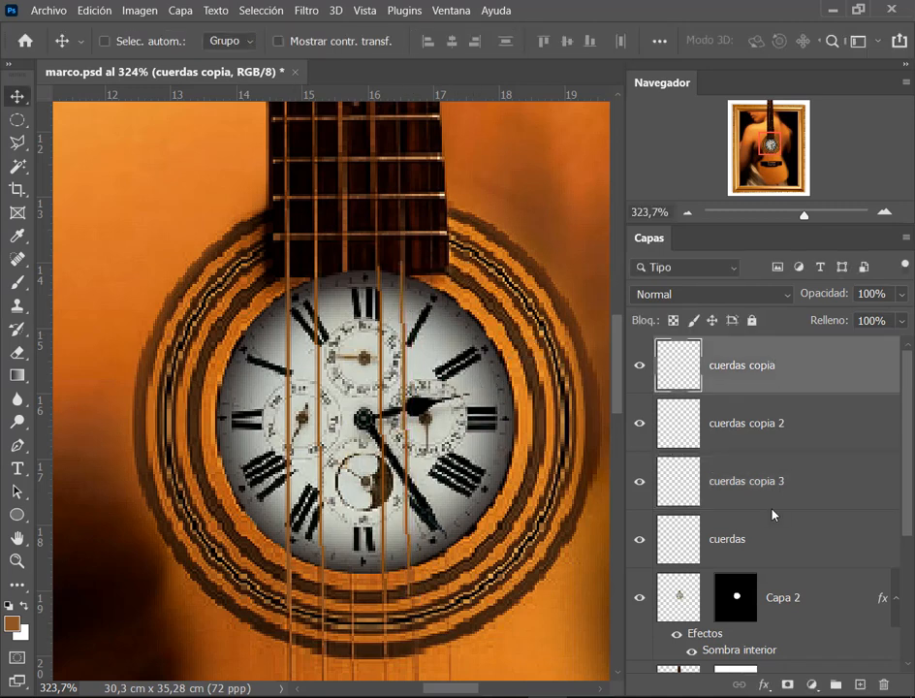
key(ctrl+shift+d)
mouse_move(649, 334)
mouse_down()
mouse_move(729, 432)
mouse_move(788, 555)
mouse_up()
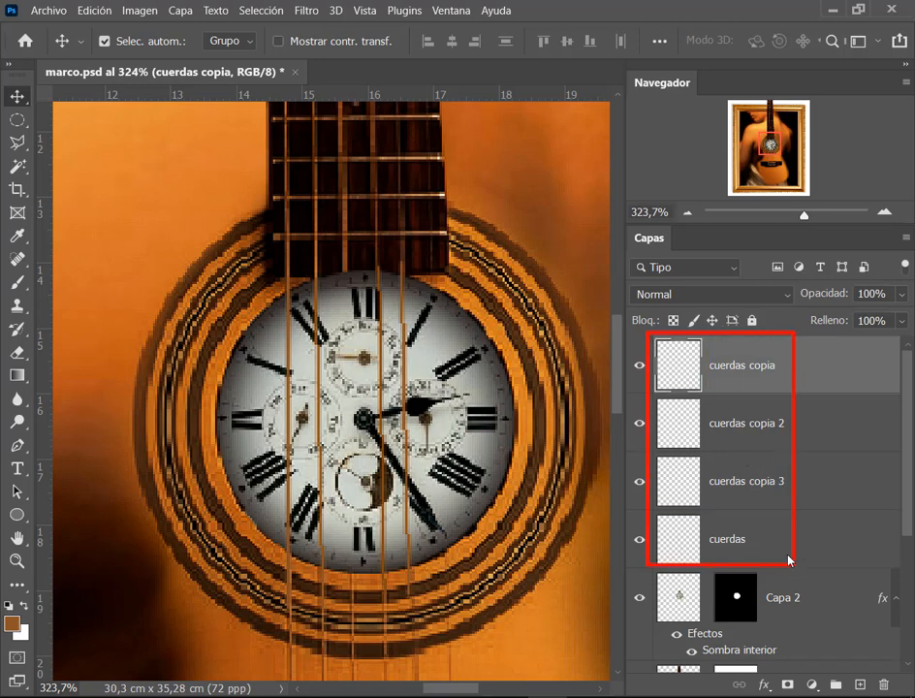
key(Escape)
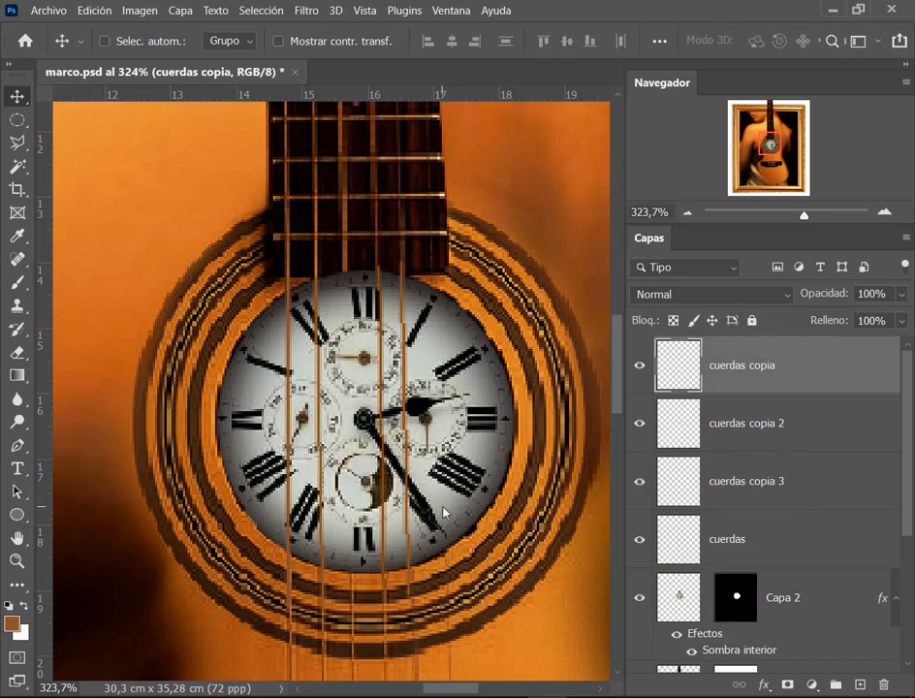
shift+click(746, 548)
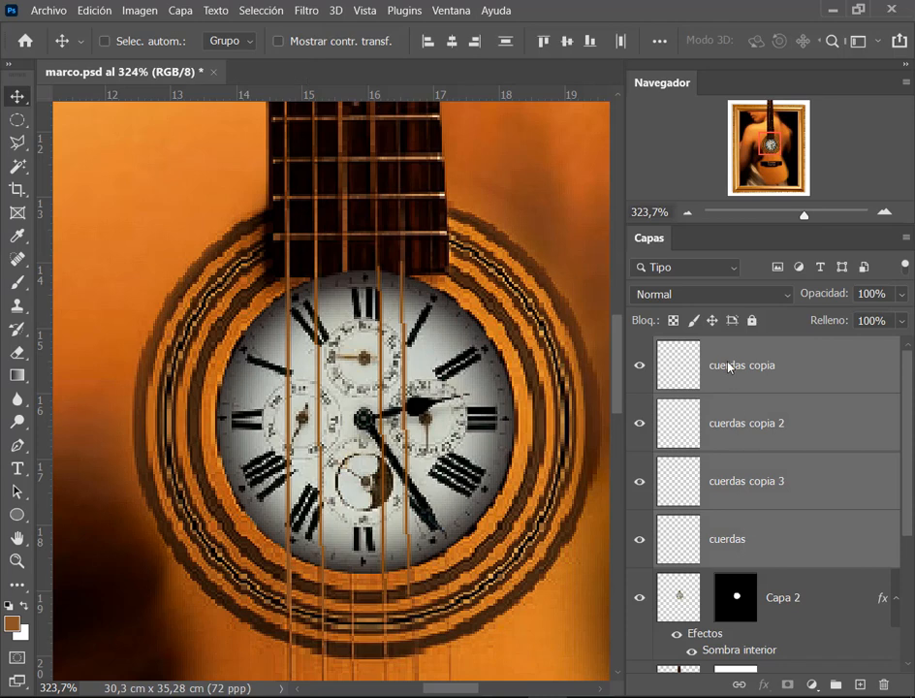
click(760, 366)
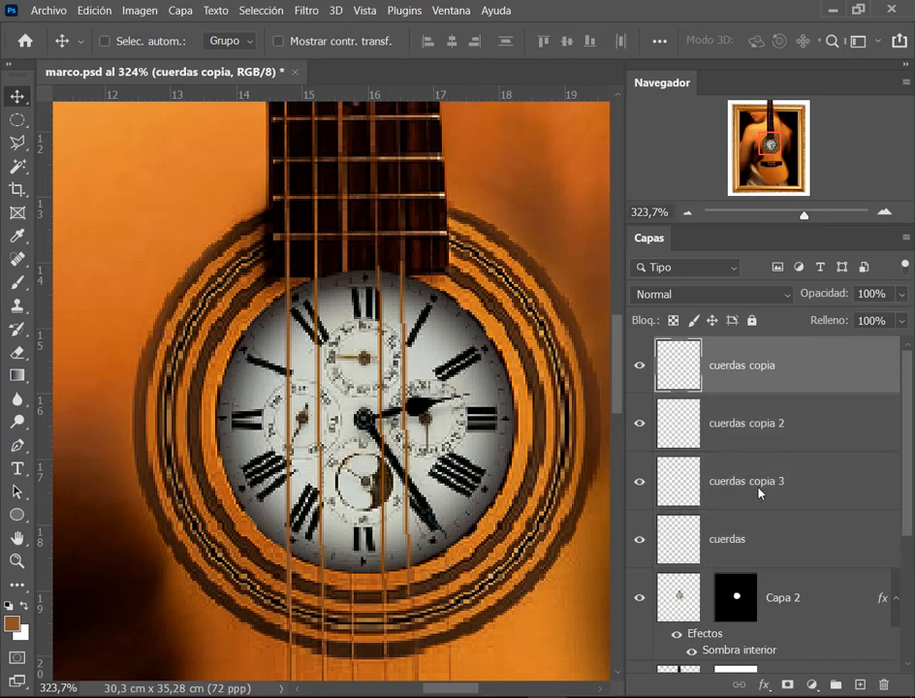
shift+click(742, 545)
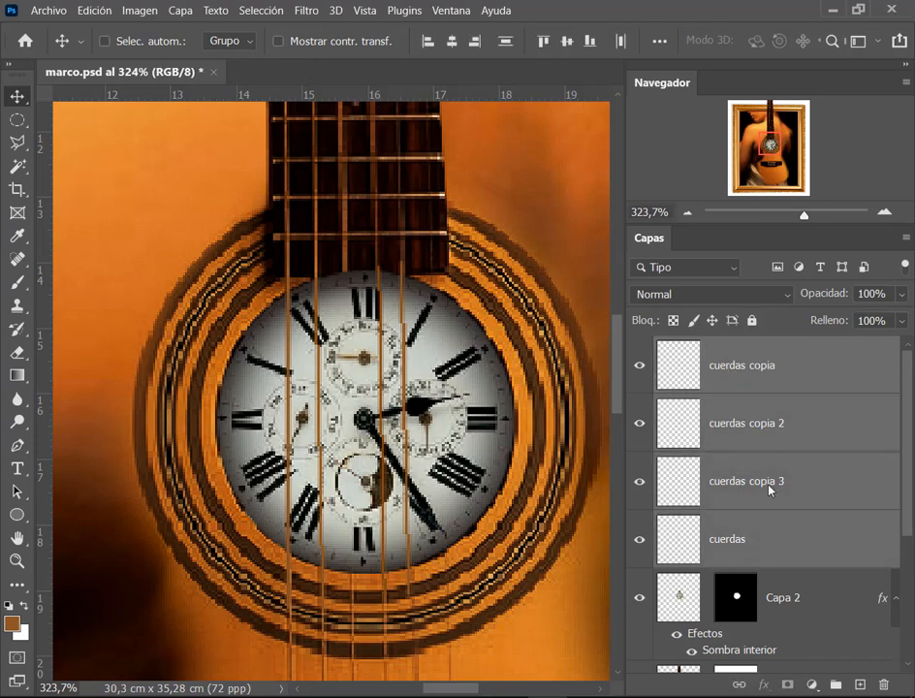
click(834, 683)
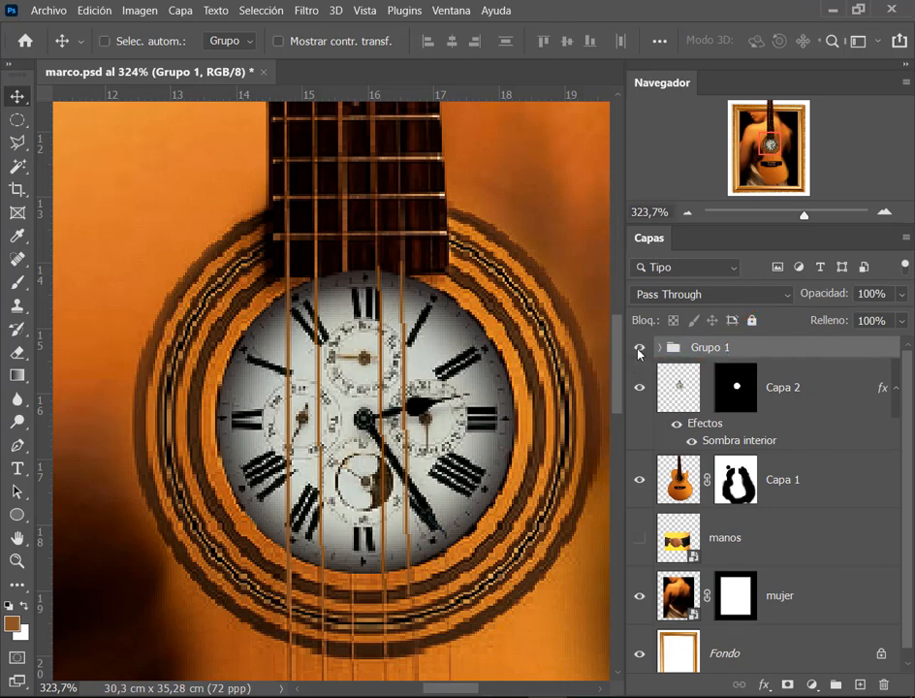
Step: Hide and show the strings group to check its contents, and undo the grouping
click(639, 347)
click(640, 348)
key(ctrl+comma)
key(ctrl+comma)
key(ctrl+z)
Step: Create an empty layer group above Capa 2, move the four cuerdas layers into it, and save the document
click(755, 379)
click(836, 685)
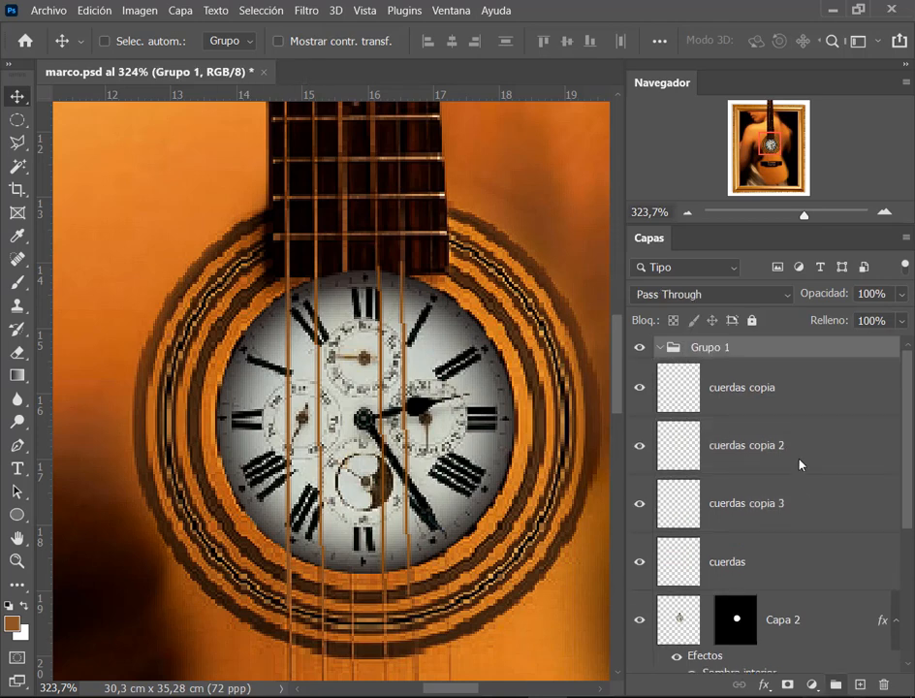
click(737, 389)
shift+click(736, 560)
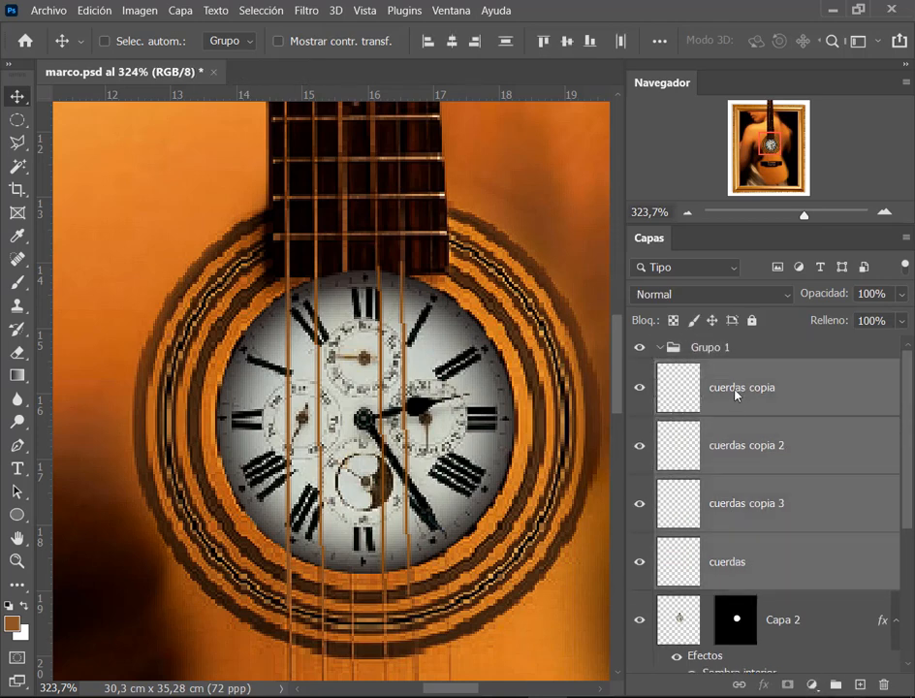
drag(748, 392, 699, 348)
click(658, 353)
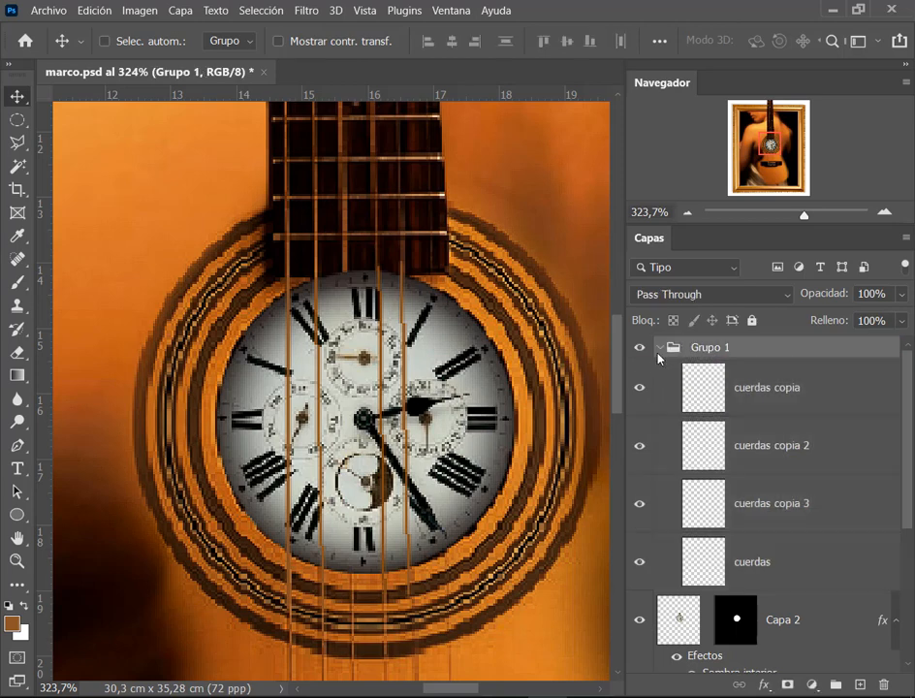
click(660, 347)
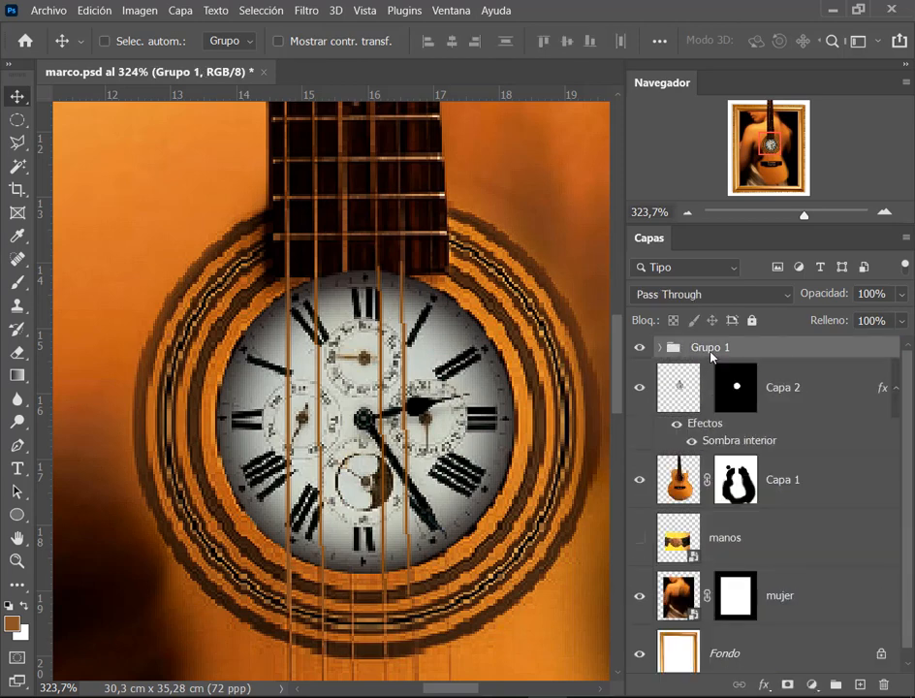
key(ctrl+s)
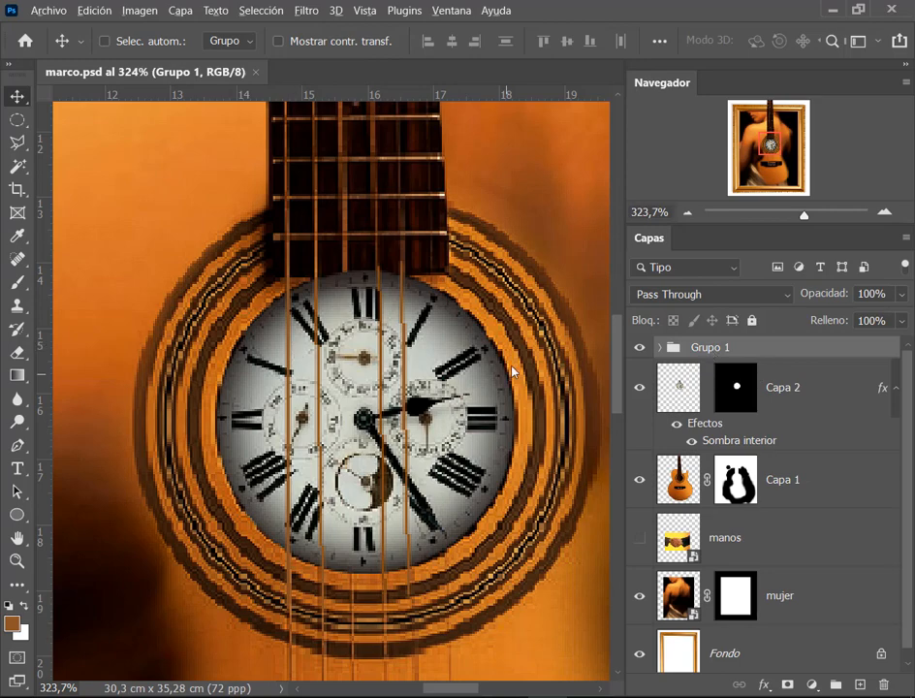
Step: Show the manos layer at the top of the layer stack and place the handshake over the lower half of the frame
scroll(511, 371, down, 5)
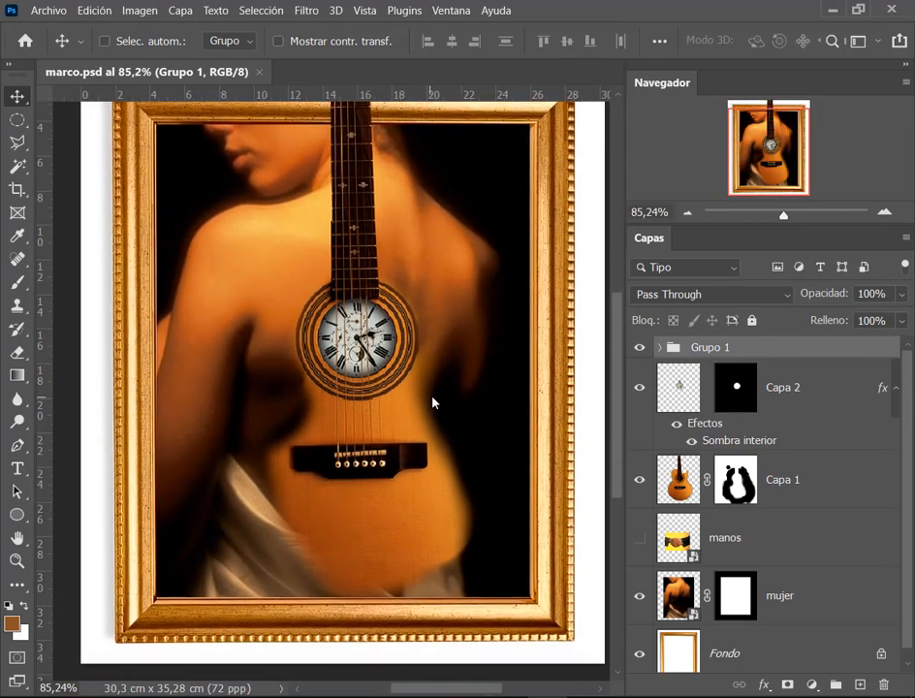
click(54, 15)
click(857, 408)
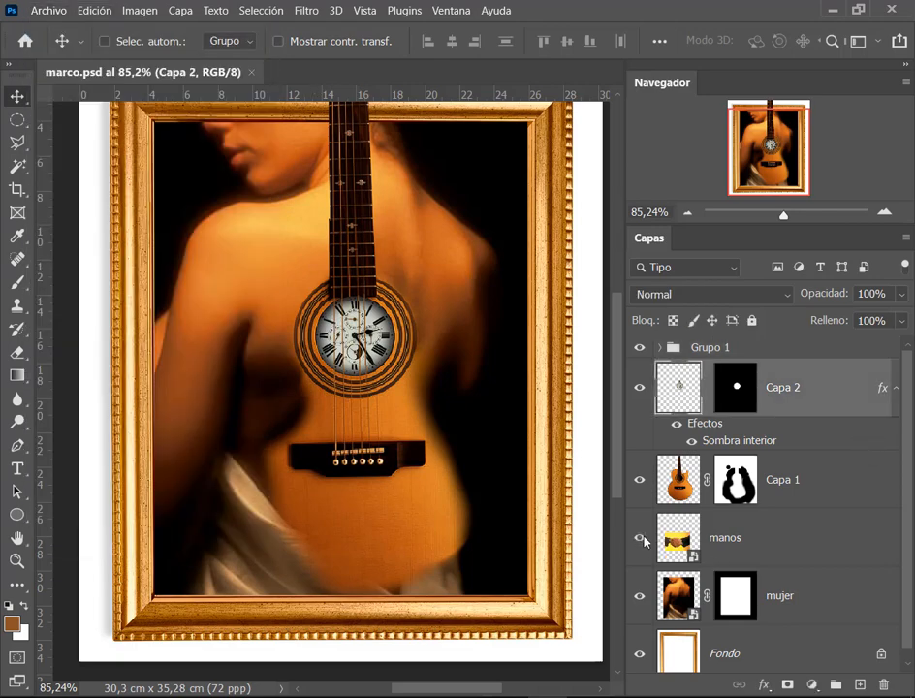
click(640, 538)
drag(661, 543, 684, 345)
drag(455, 375, 445, 475)
scroll(445, 474, down, 3)
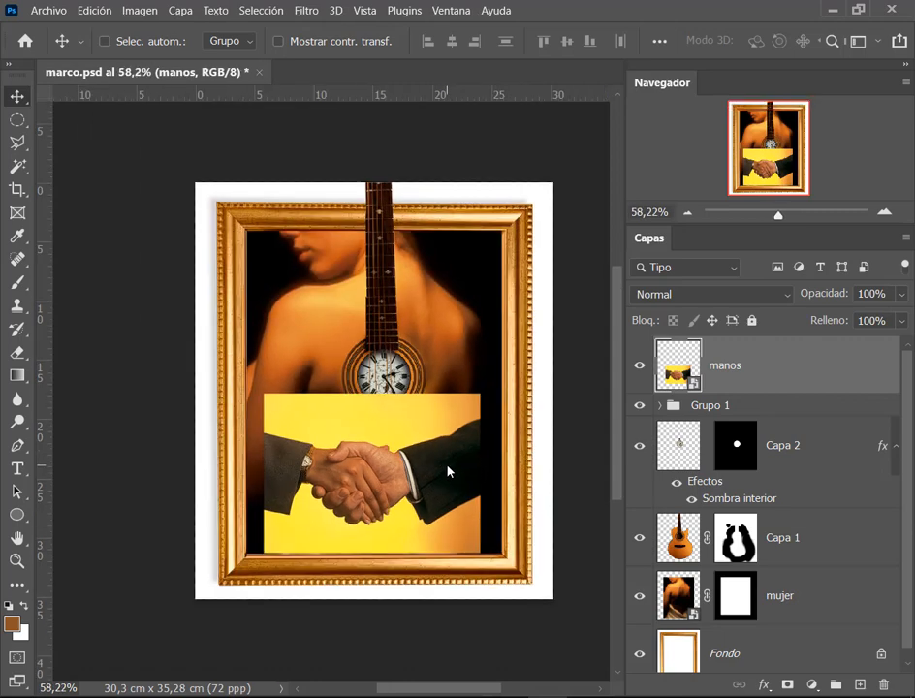
Step: Scale the manos image up proportionally until it spans the full inner width of the frame
key(ctrl)
key(ctrl+t)
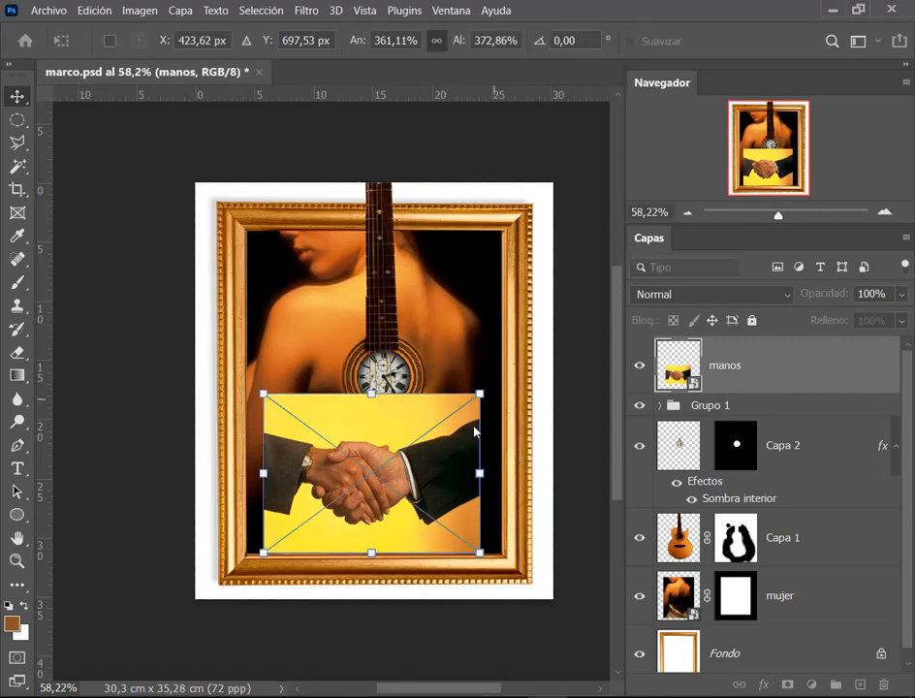
drag(479, 398, 508, 387)
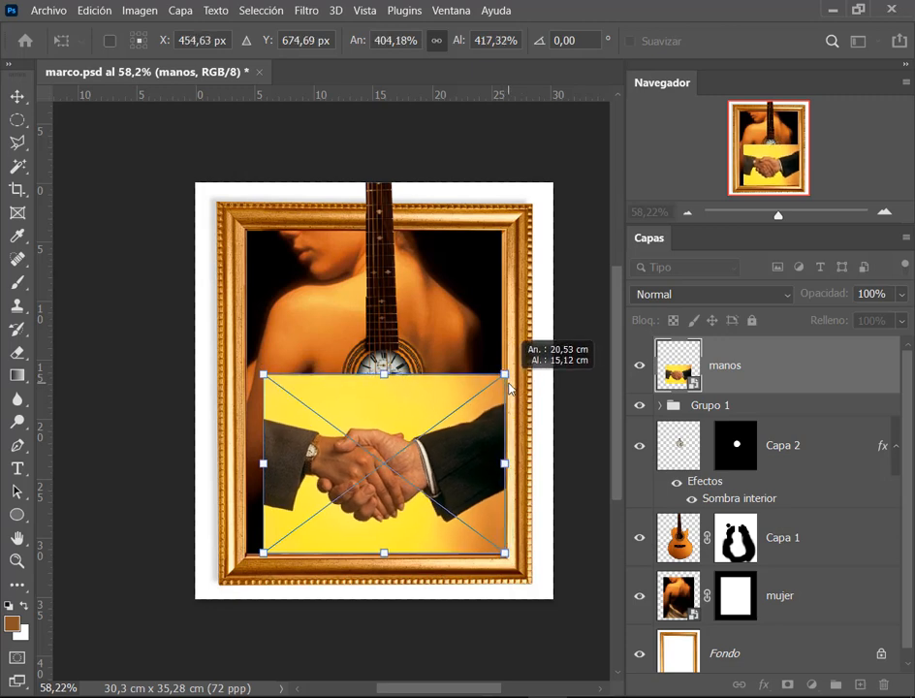
drag(263, 377, 244, 358)
key(Return)
Step: Move the manos image down past the frame's lower edge and check the guitar beneath it by hiding and showing the layer
scroll(429, 549, up, 3)
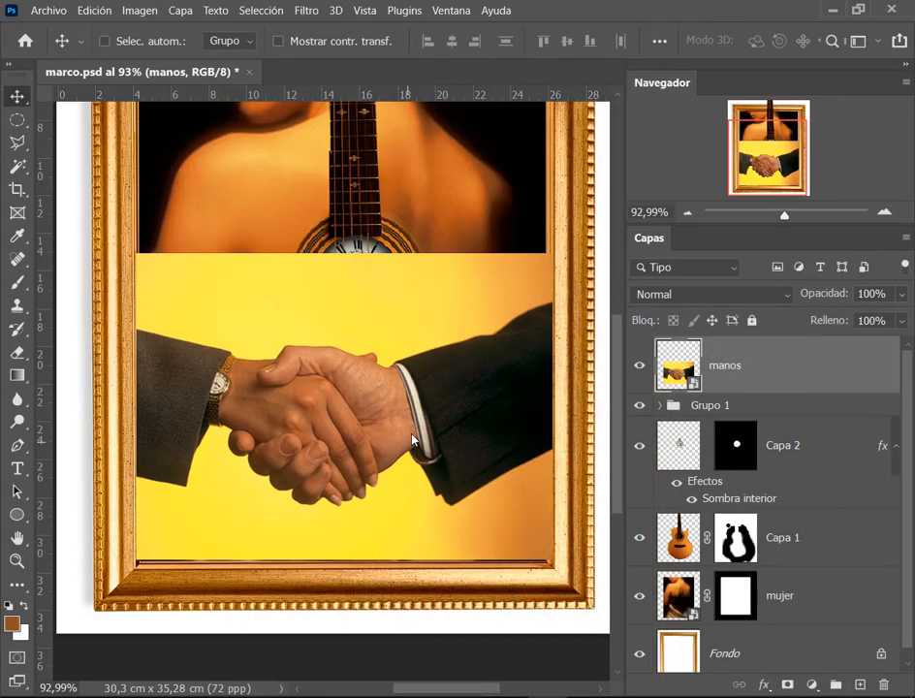
drag(412, 438, 412, 512)
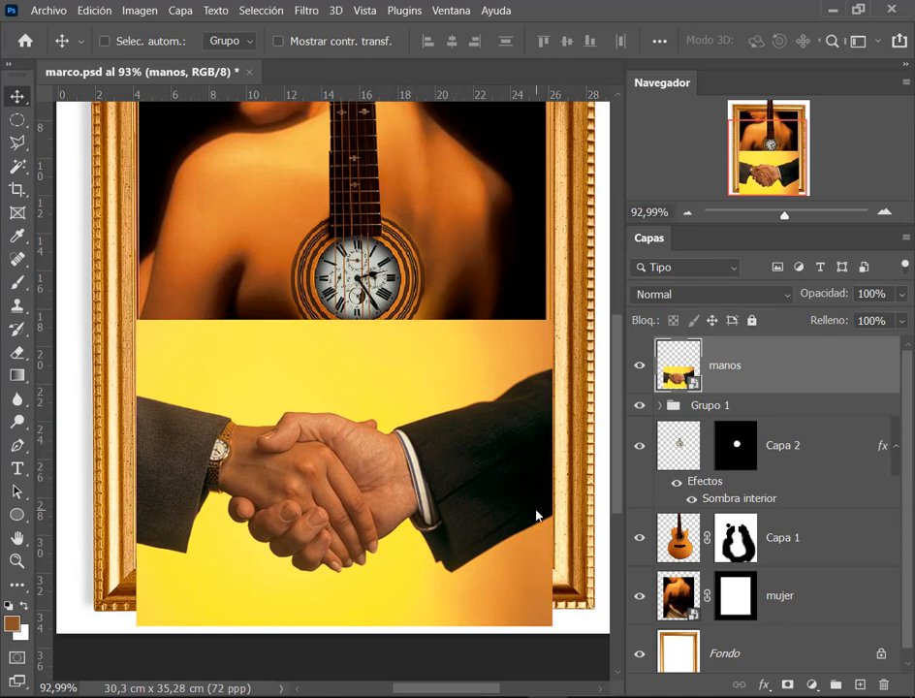
click(640, 367)
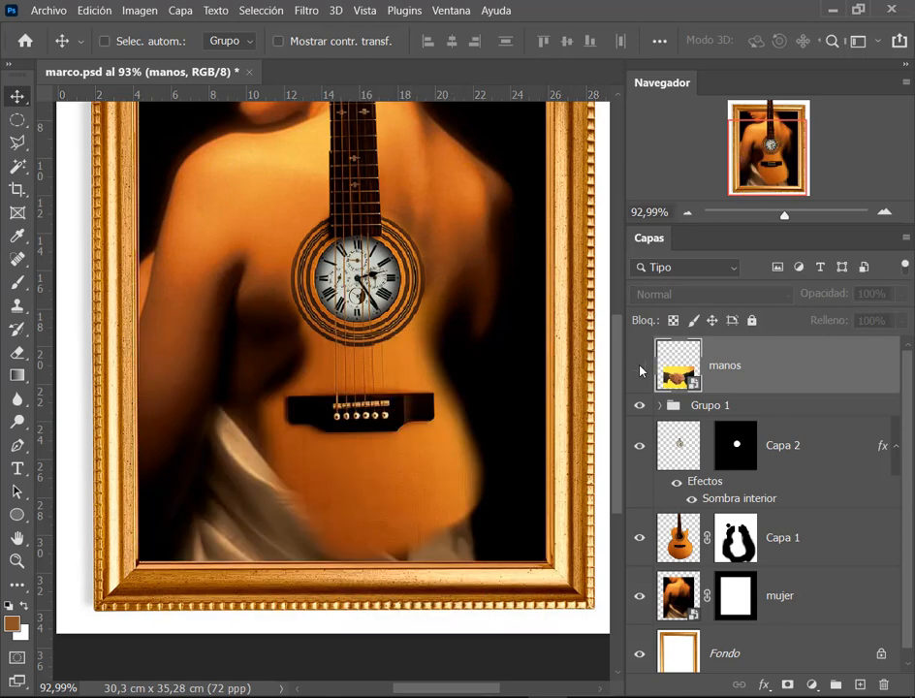
click(639, 367)
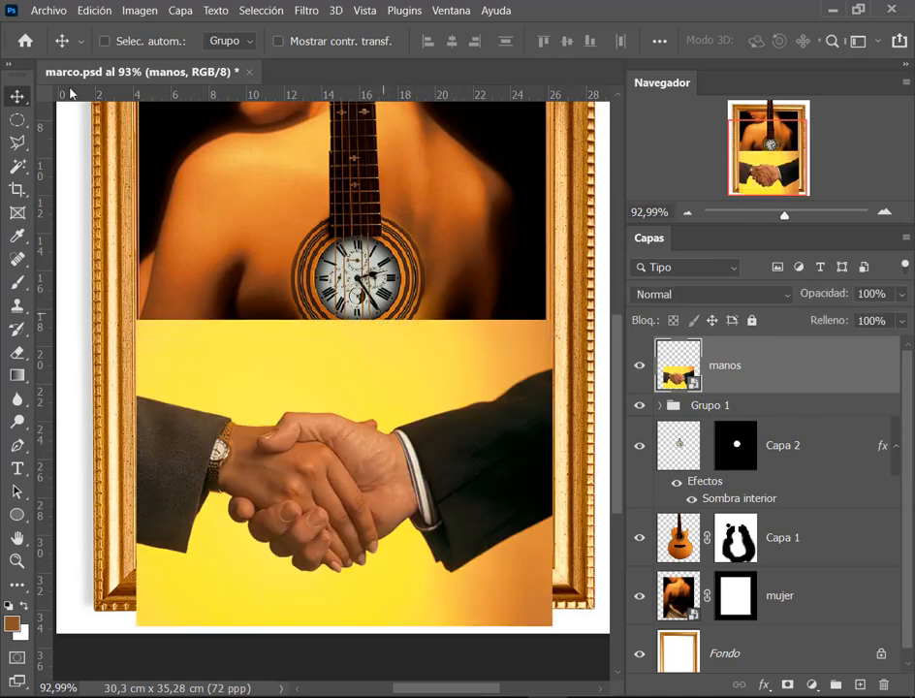
Step: Try to select the yellow background of the manos layer with the Magic Wand, and clear the selection
click(16, 167)
click(392, 405)
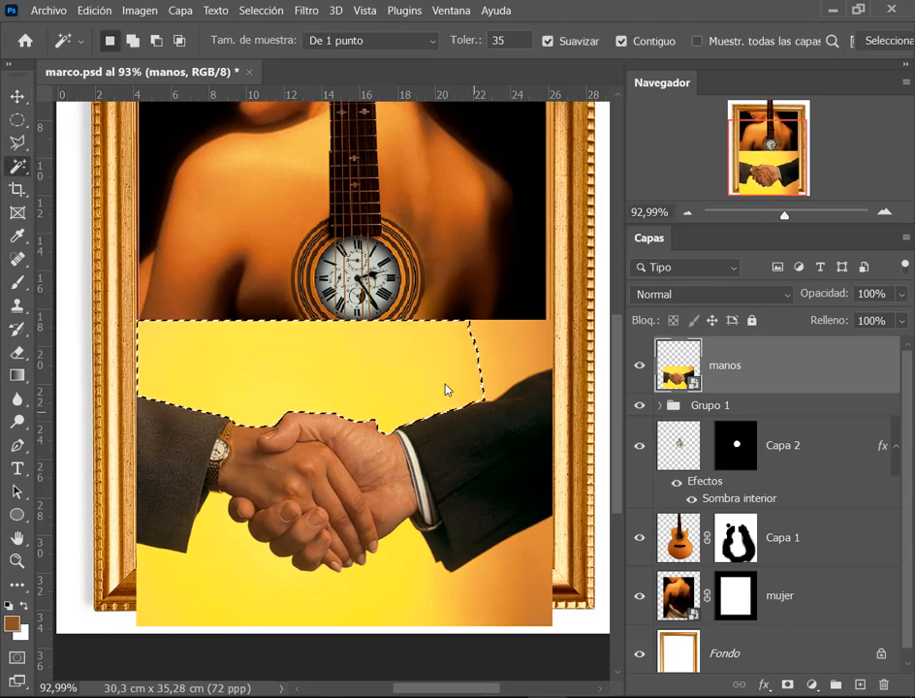
click(533, 366)
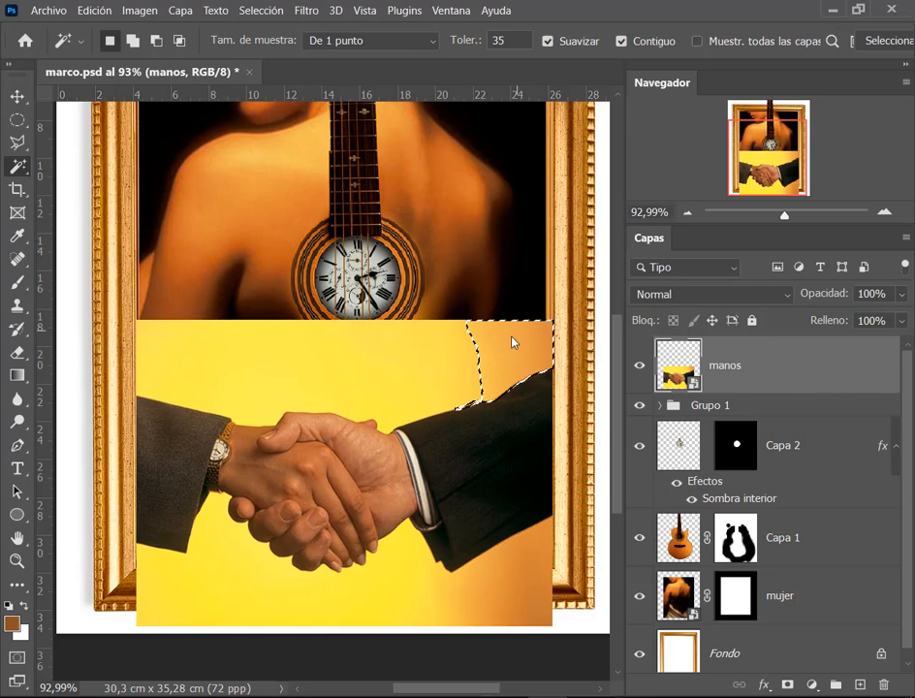
key(ctrl+d)
Step: Select the yellow background above and below the shaking hands with the Quick Selection tool
right_click(18, 167)
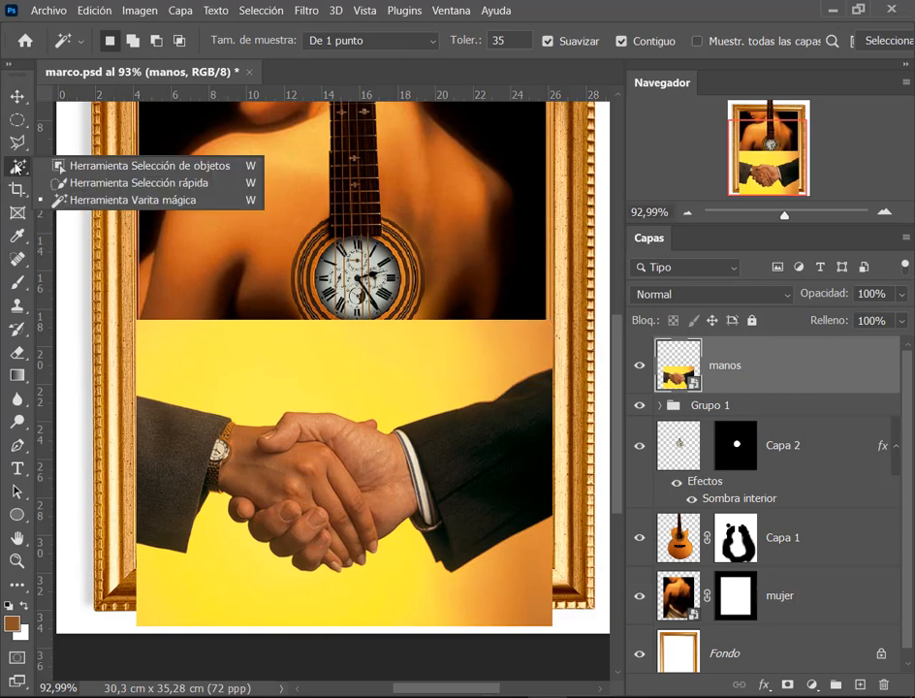
click(135, 183)
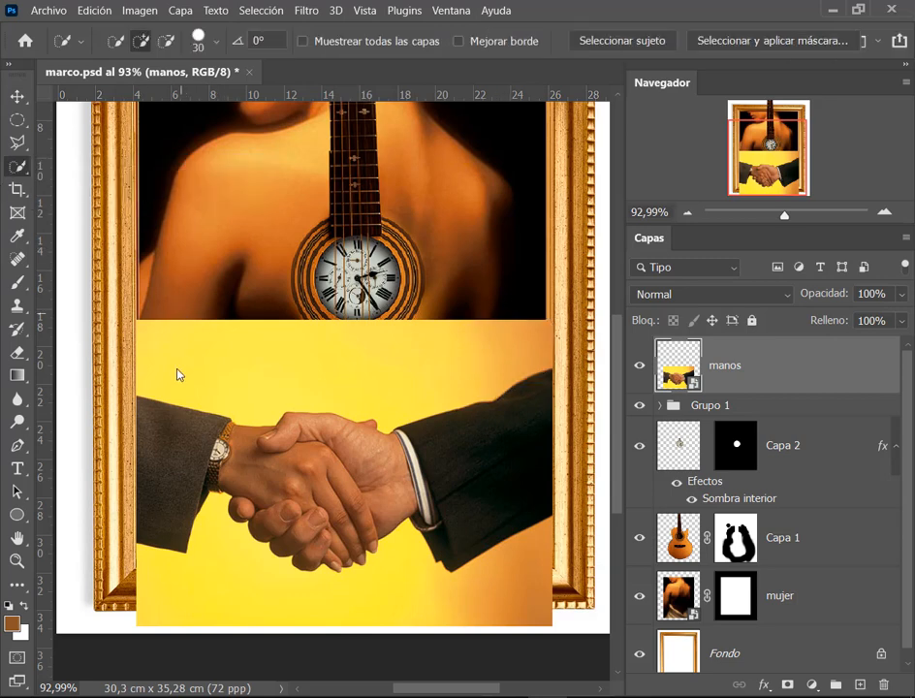
mouse_move(170, 363)
mouse_down()
mouse_move(199, 371)
mouse_move(378, 366)
mouse_move(556, 344)
mouse_up()
key(ctrl+d)
drag(191, 359, 293, 343)
mouse_move(519, 583)
mouse_down()
mouse_move(490, 592)
mouse_move(413, 586)
mouse_up()
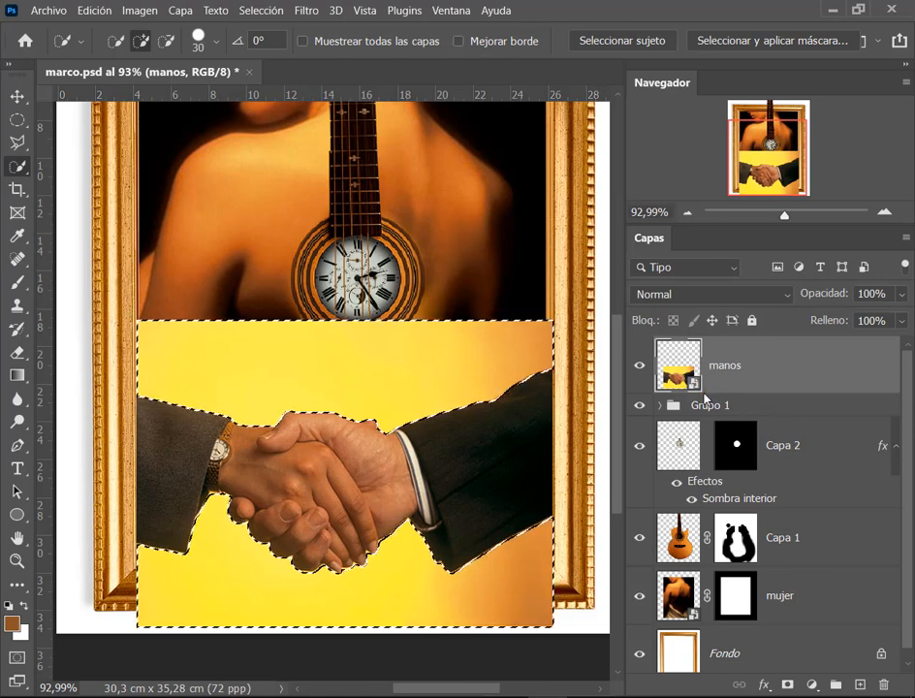
Step: Rasterize the manos layer, delete its selected yellow background, and clear the selection
key(Delete)
click(506, 287)
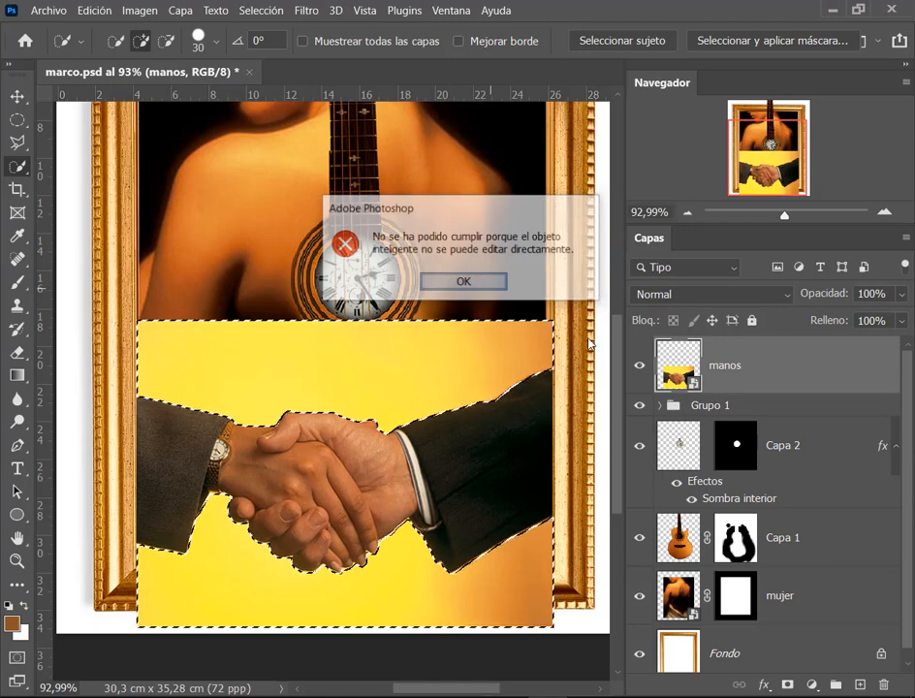
right_click(678, 366)
right_click(724, 371)
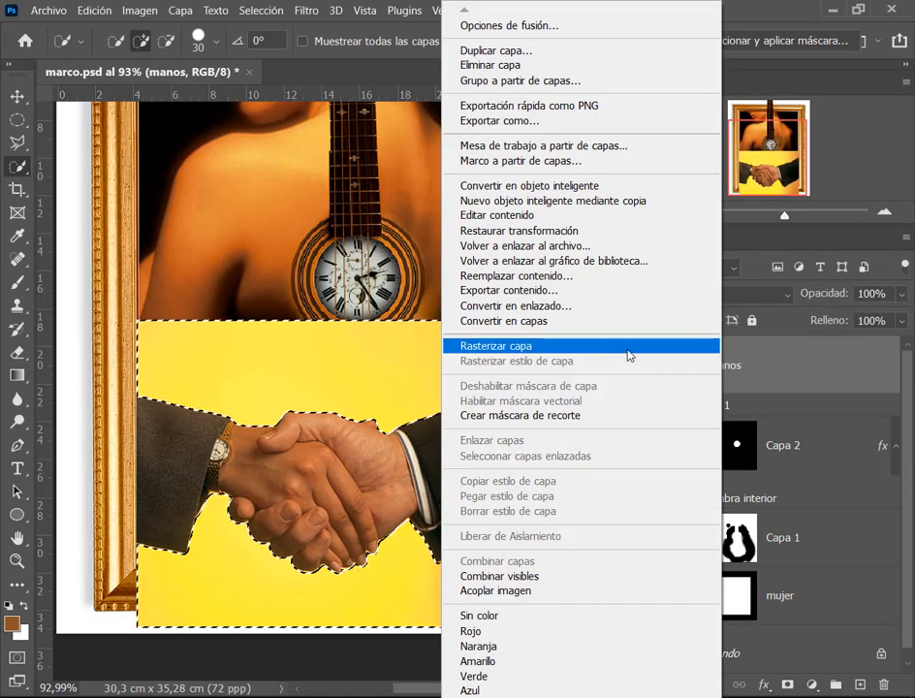
click(629, 349)
key(Delete)
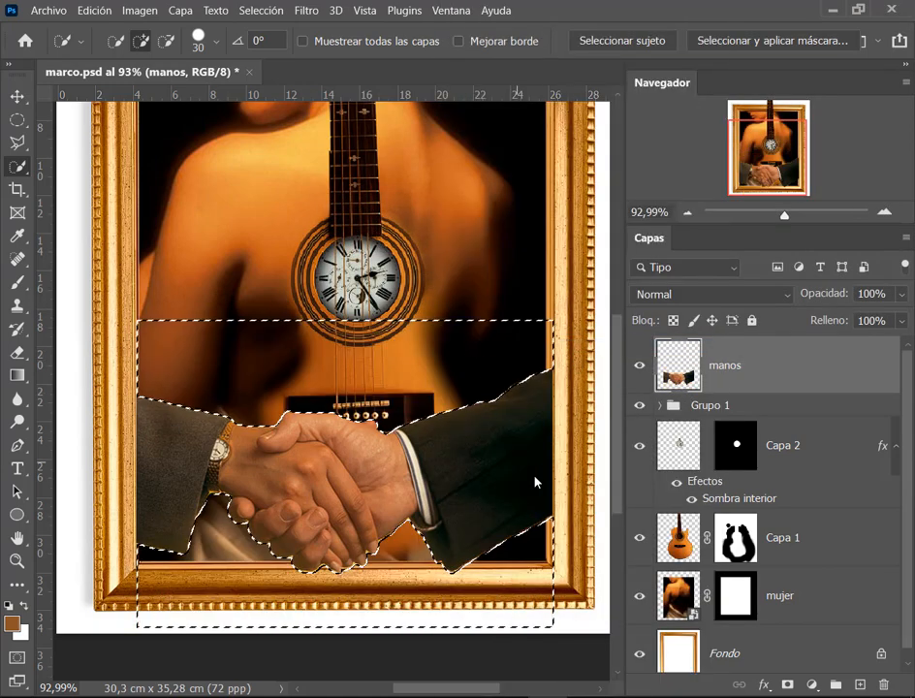
key(ctrl+d)
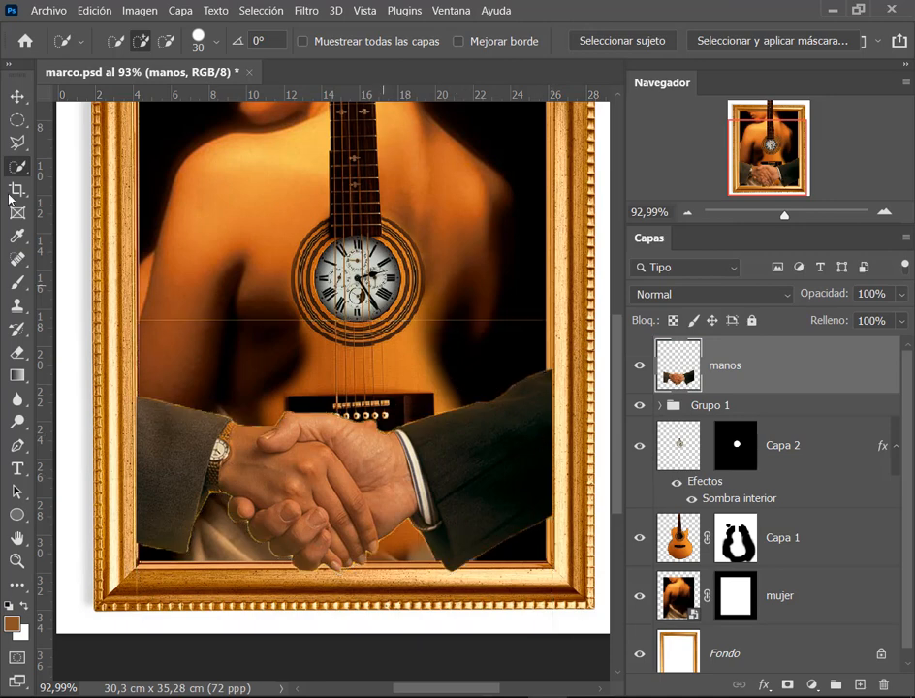
Step: Erase the thin leftover border lines around the manos image, undoing the stroke that cuts into the suit sleeve
click(17, 352)
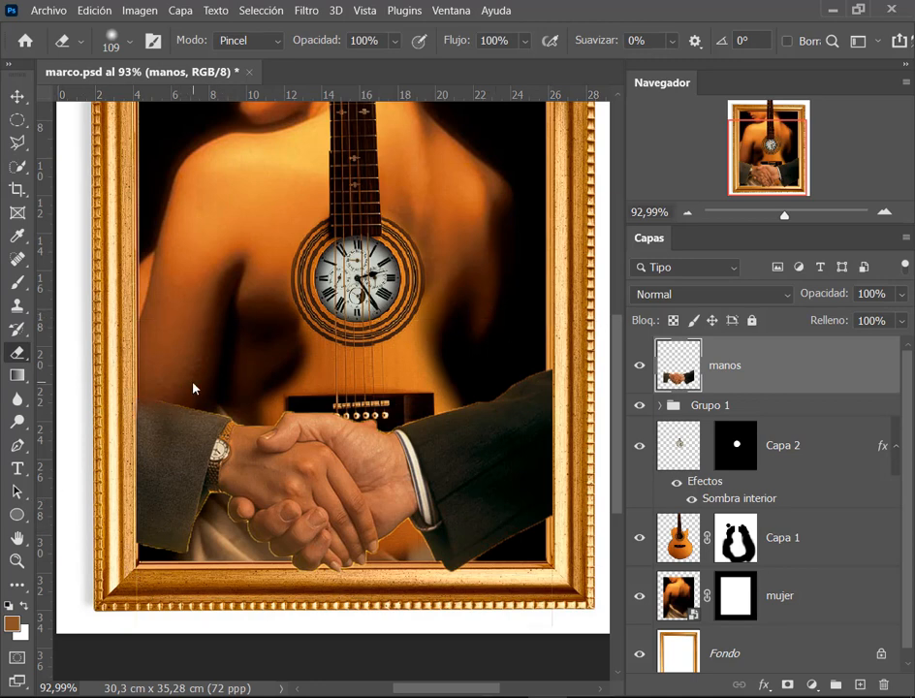
key(ctrl+z)
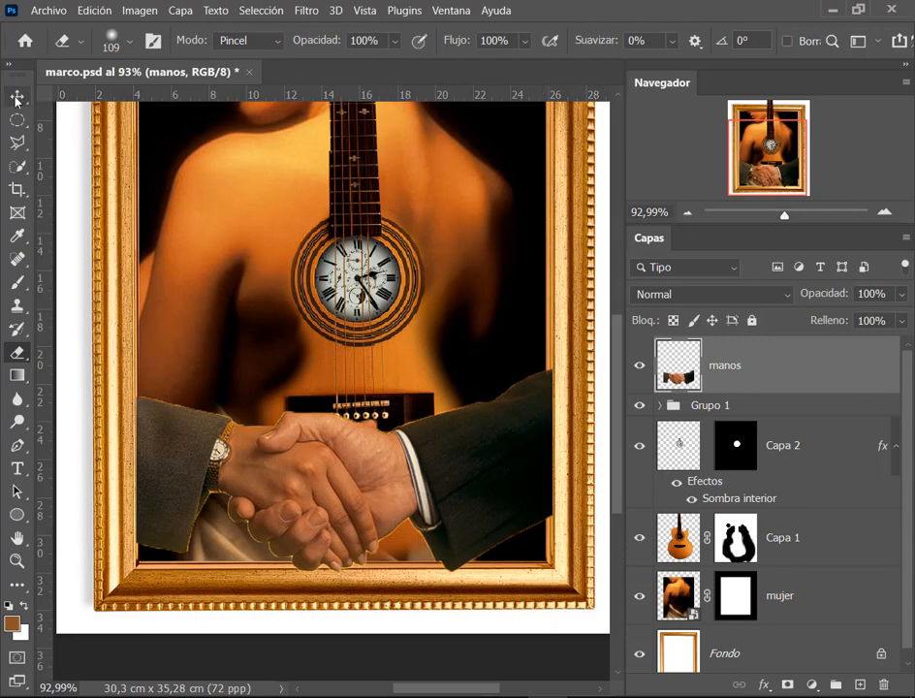
Step: Add a white layer mask to the manos layer and examine the yellow fringe around the hands
key(v)
click(787, 684)
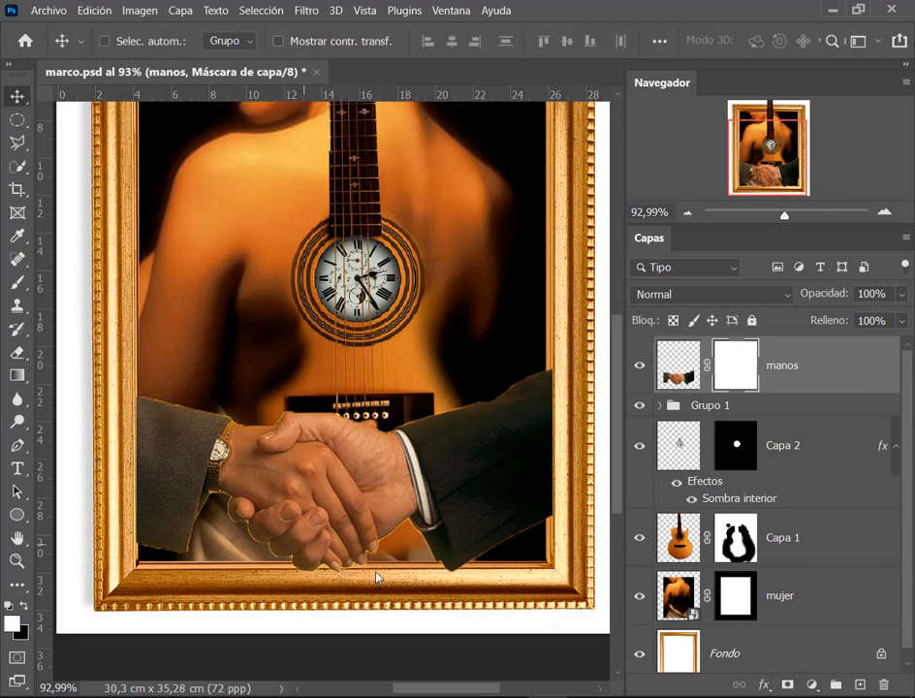
scroll(376, 577, up, 5)
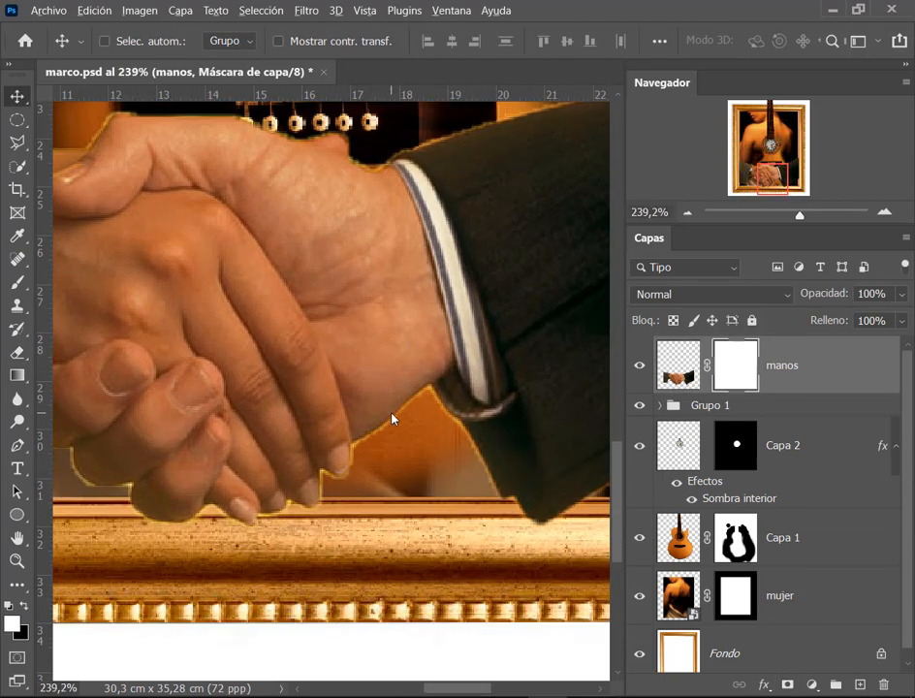
scroll(392, 419, down, 4)
scroll(284, 468, up, 2)
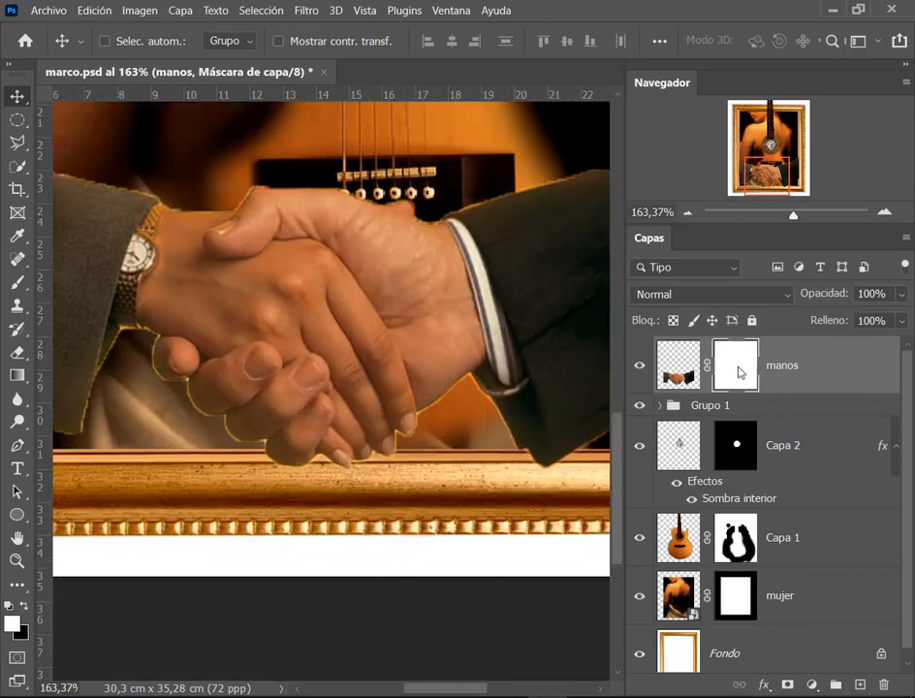
Step: Delete the manos layer's mask without applying it, and inspect the yellow fringe around both sleeves and the hands
drag(739, 373, 883, 684)
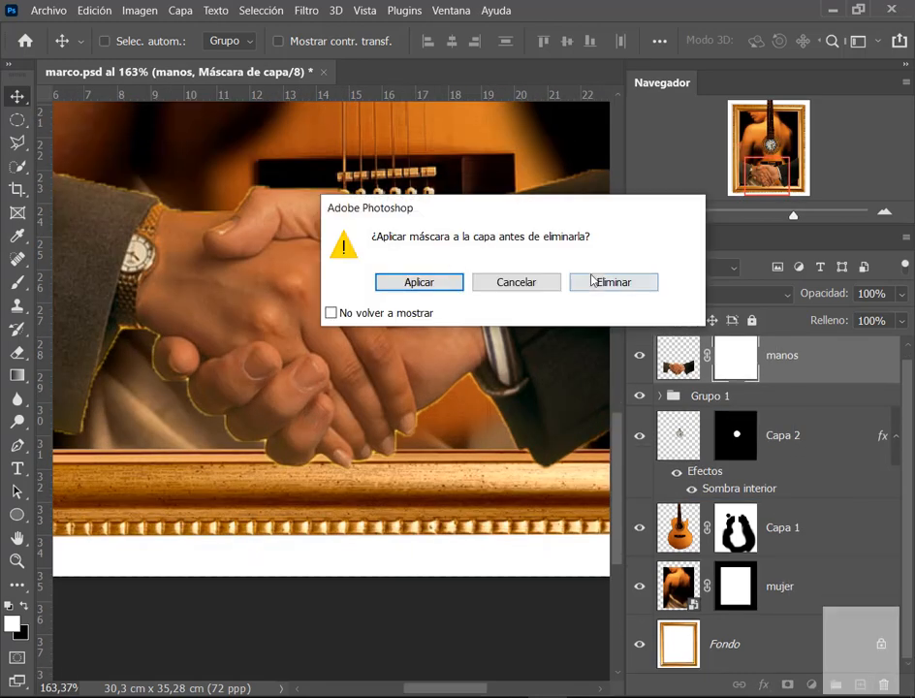
click(593, 281)
scroll(131, 376, up, 1)
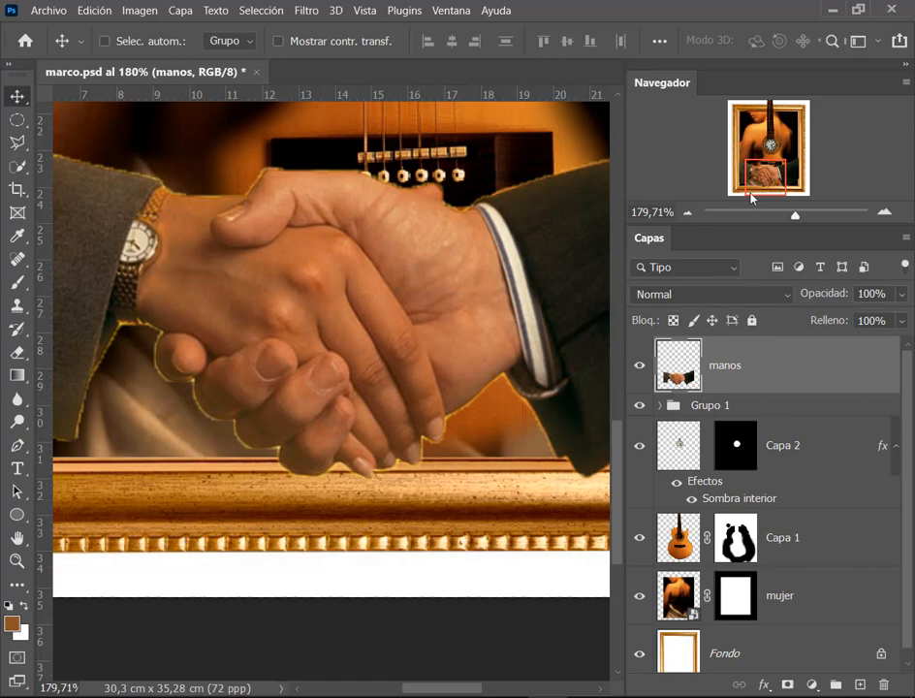
drag(751, 199, 785, 194)
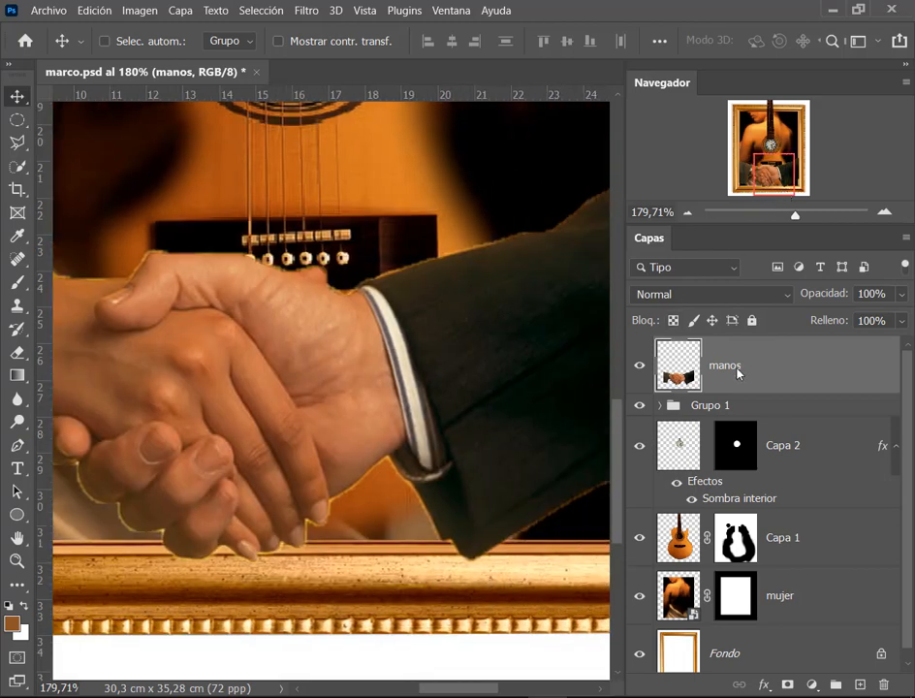
drag(776, 175, 385, 286)
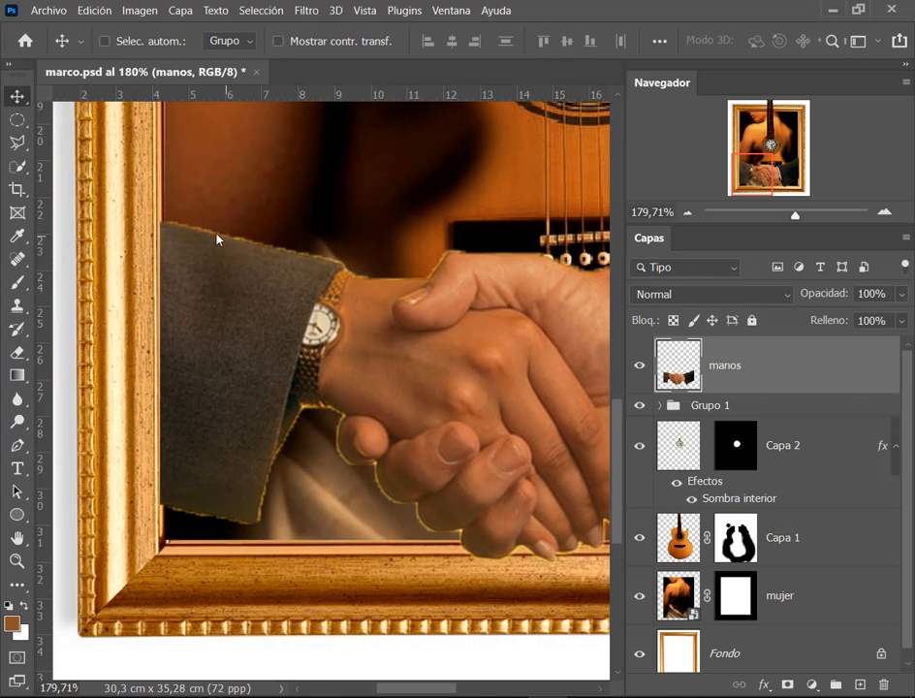
drag(759, 167, 777, 170)
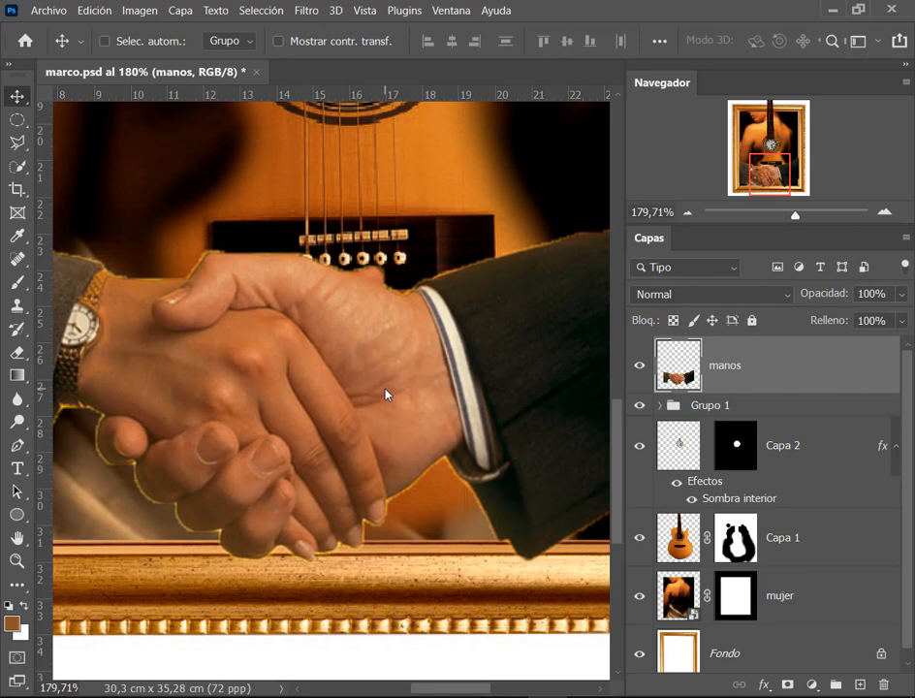
Step: Load the outline of the manos layer as a selection and clear it
right_click(682, 370)
click(681, 380)
ctrl+click(675, 363)
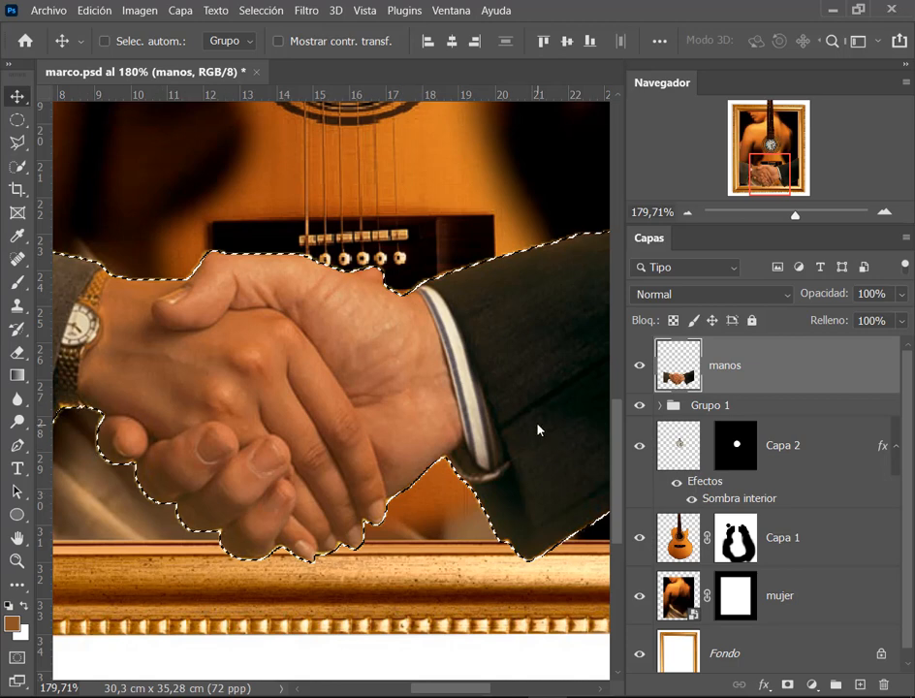
key(ctrl+d)
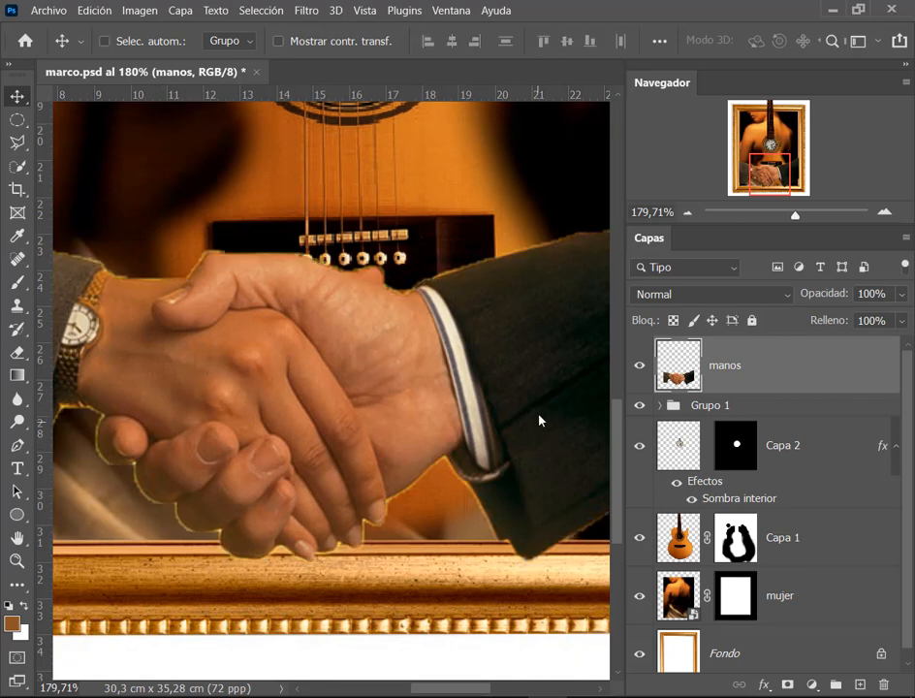
Step: Load manos Transparencia as a new selection and inspect how it follows the fringe around the fingers and cuff
click(261, 11)
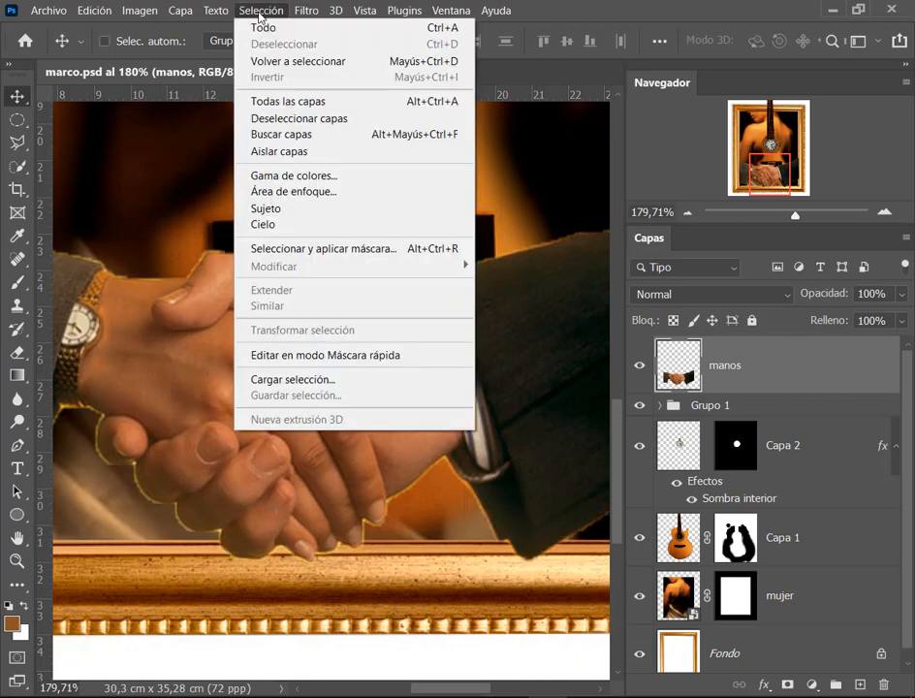
click(310, 379)
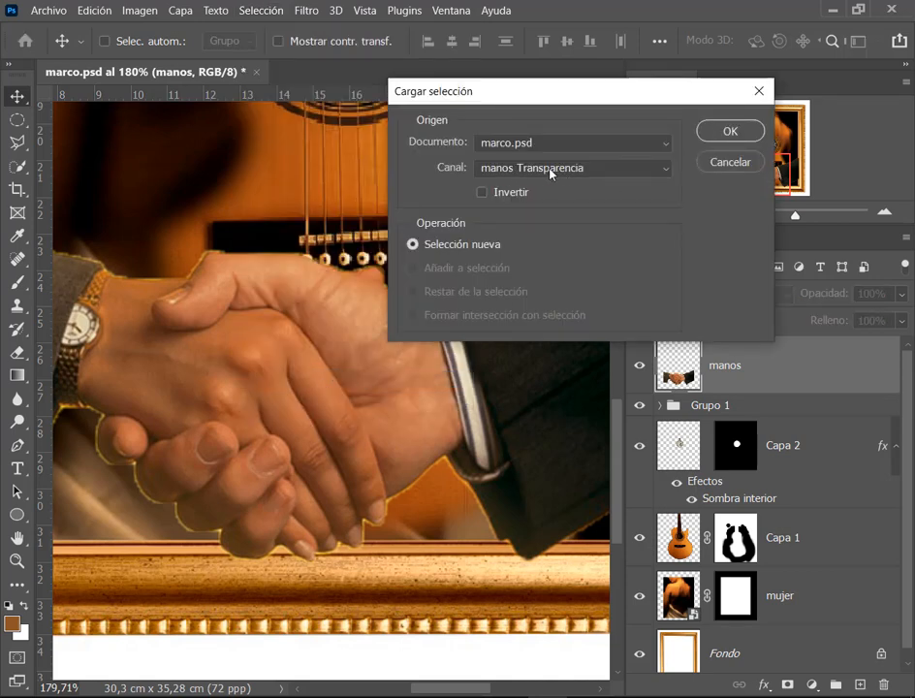
click(727, 130)
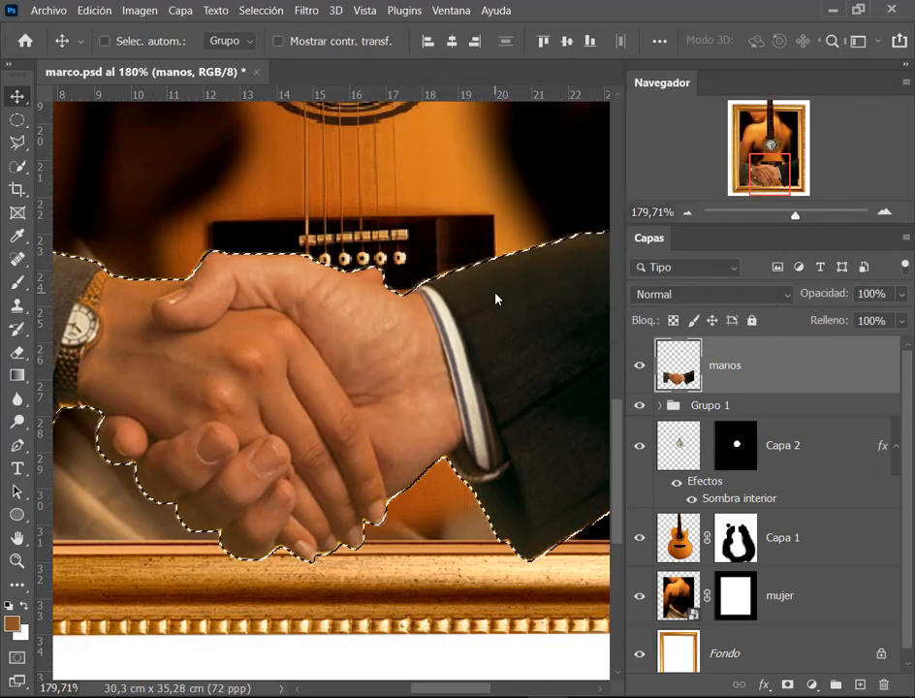
scroll(494, 378, down, 5)
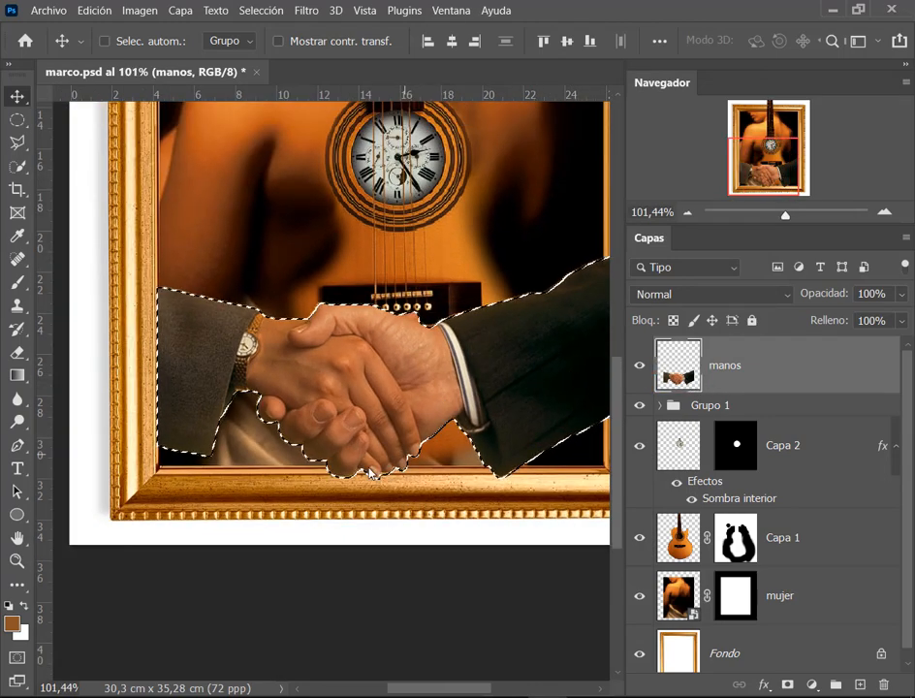
drag(782, 154, 775, 158)
scroll(411, 634, up, 5)
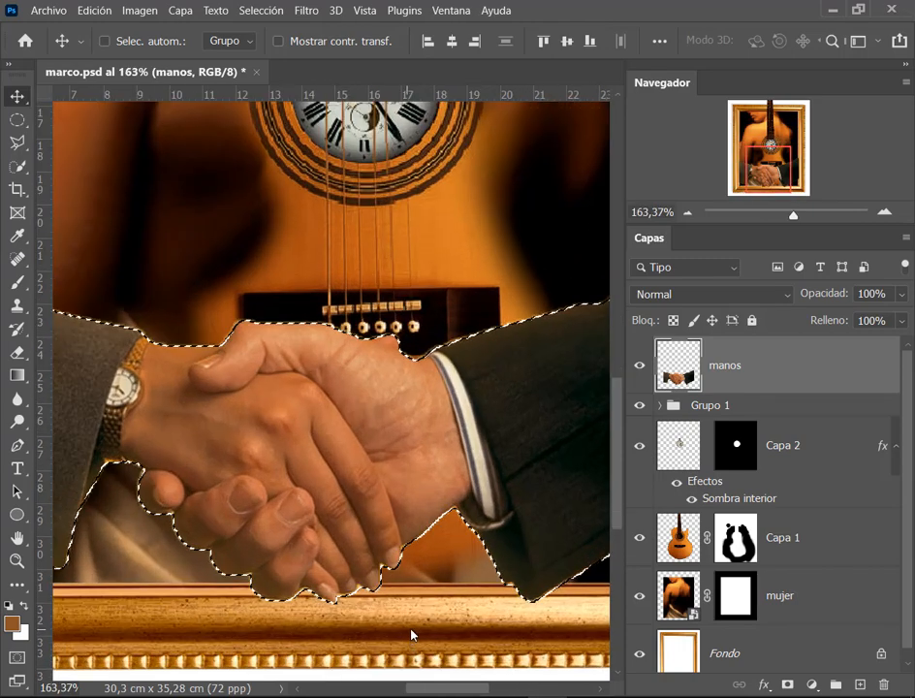
scroll(404, 632, up, 4)
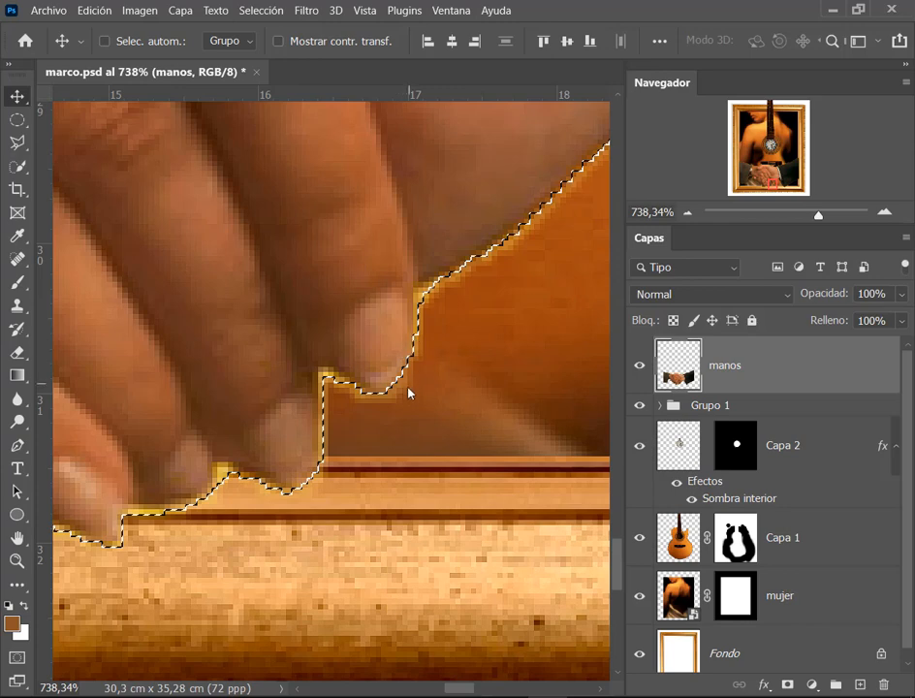
scroll(528, 457, down, 1)
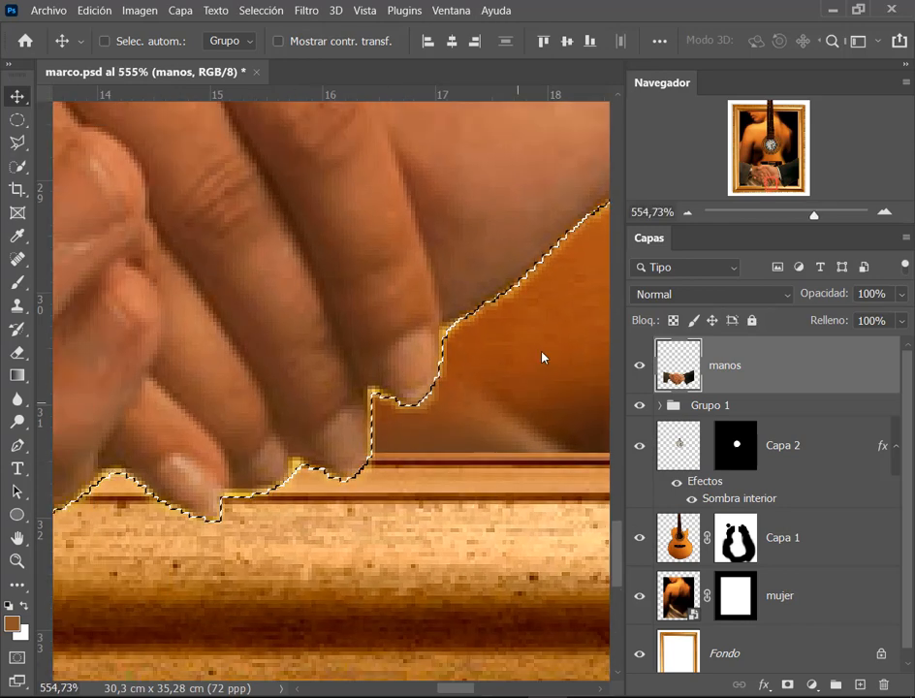
scroll(457, 374, right, 3)
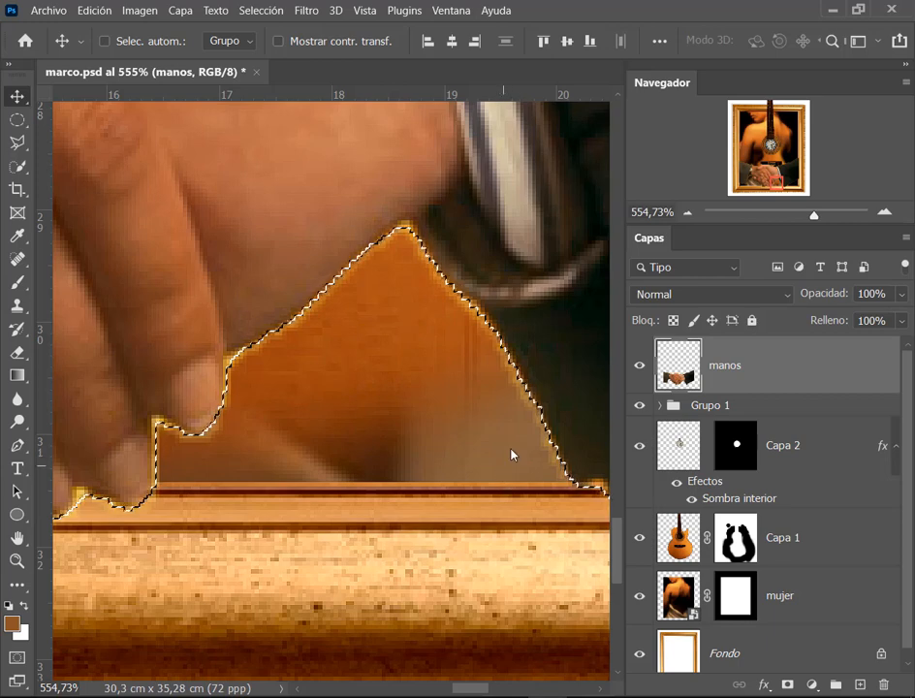
Step: Invert the selection, delete the semi-transparent yellow fringe from the manos layer, and deselect
click(268, 8)
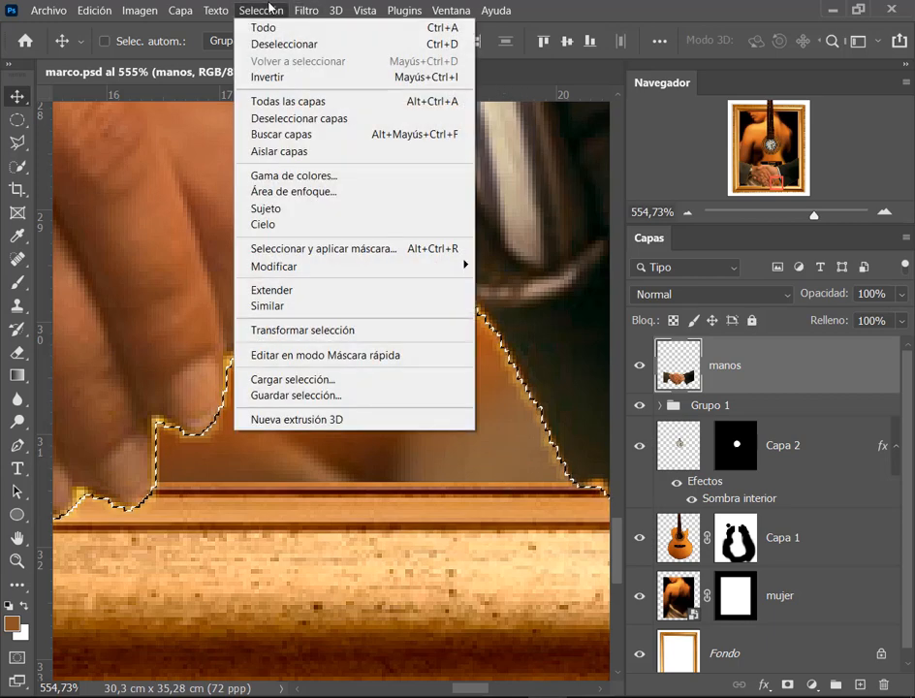
click(286, 86)
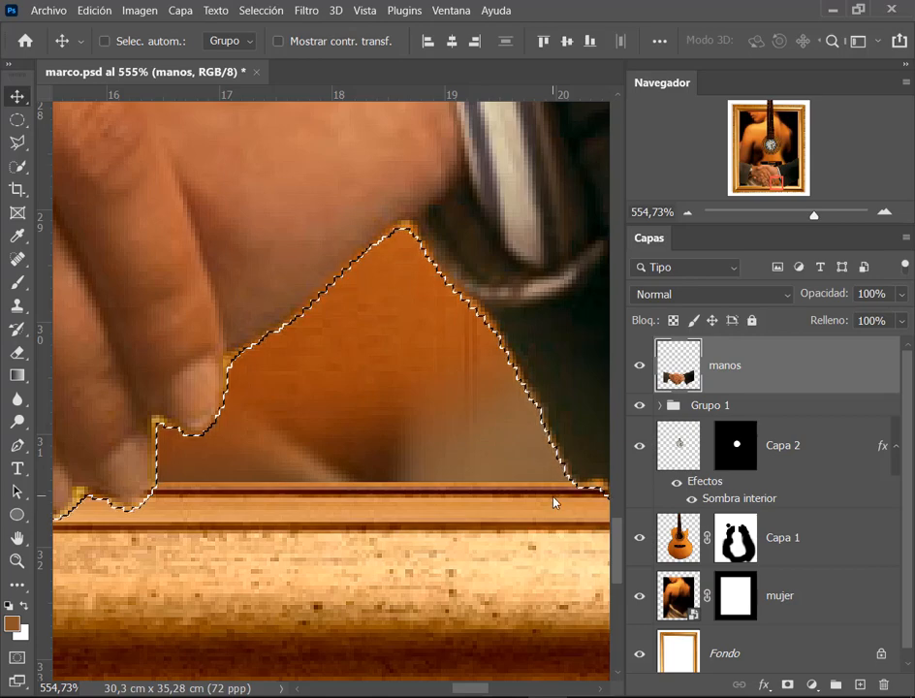
key(Delete)
key(ctrl+d)
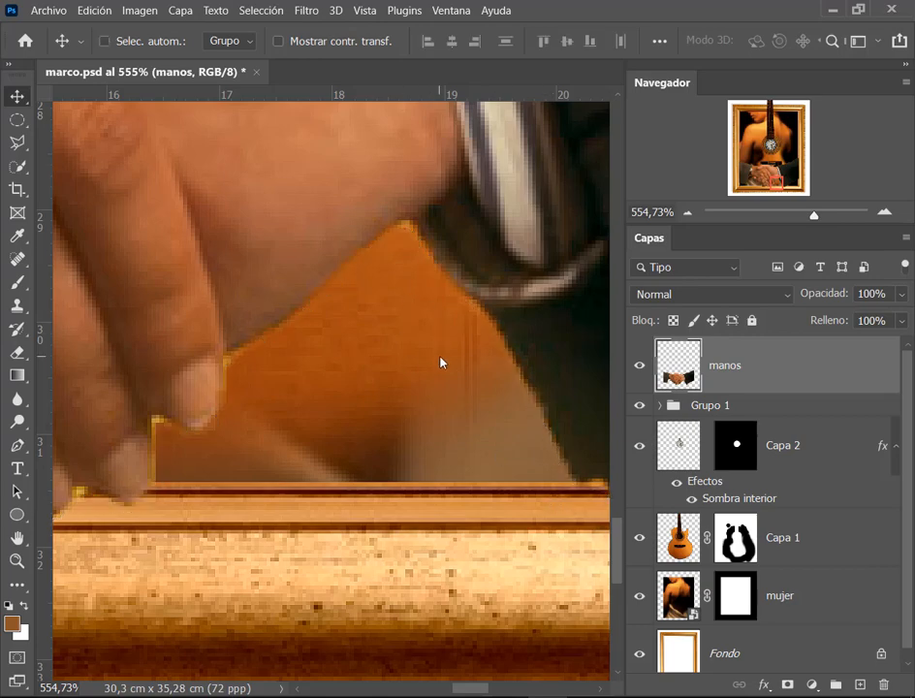
Step: Examine the edges of the hands, watch and both sleeves for remaining yellow fringe
scroll(417, 351, down, 5)
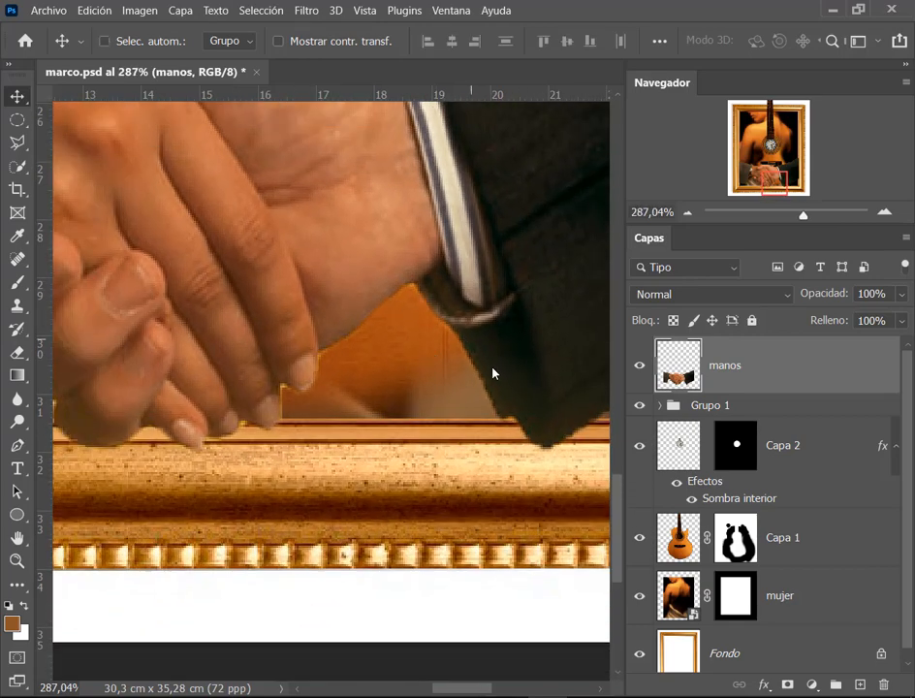
drag(494, 373, 398, 389)
drag(329, 301, 437, 424)
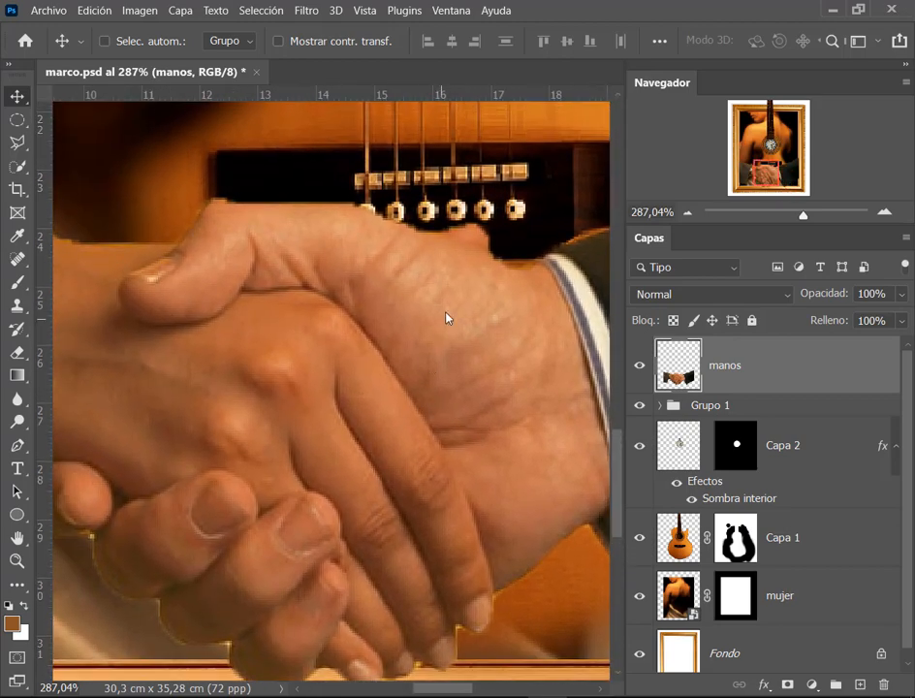
scroll(320, 300, down, 3)
drag(221, 361, 289, 370)
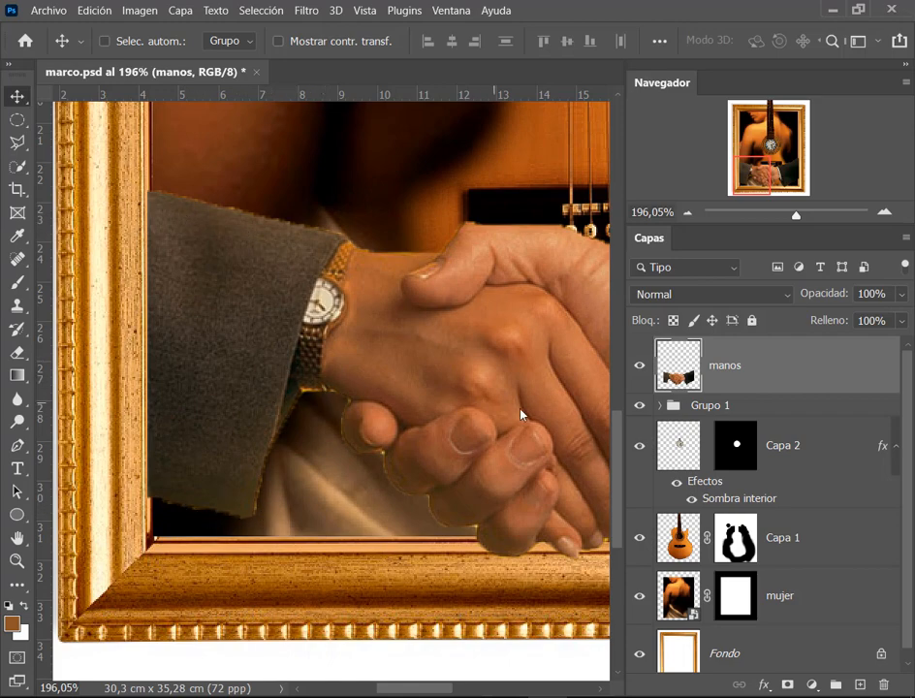
drag(521, 415, 204, 398)
drag(512, 273, 434, 304)
drag(479, 278, 496, 212)
drag(364, 430, 487, 415)
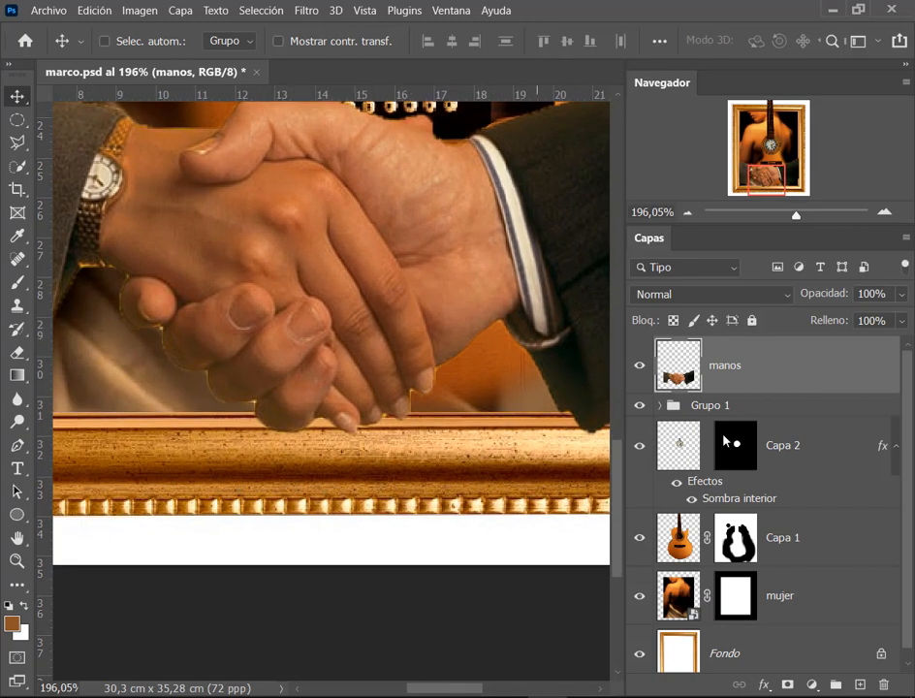
Step: Undo the fringe deletion and the selection on the manos layer
key(ctrl+shift+i)
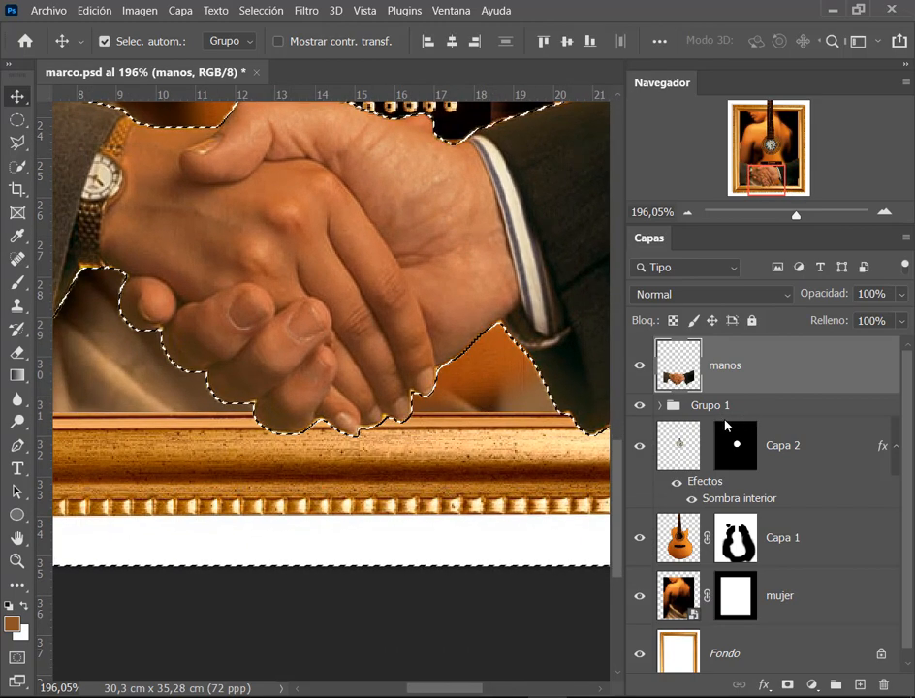
key(ctrl+d)
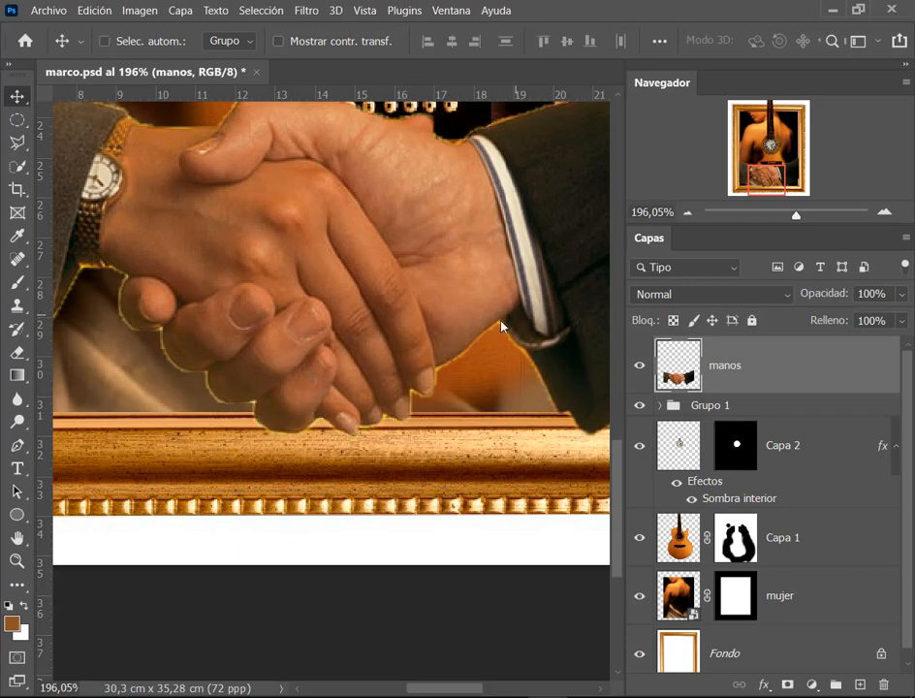
Step: Select the manos layer's outline, invert the selection to delete the yellow fringe, and deselect
ctrl+click(679, 369)
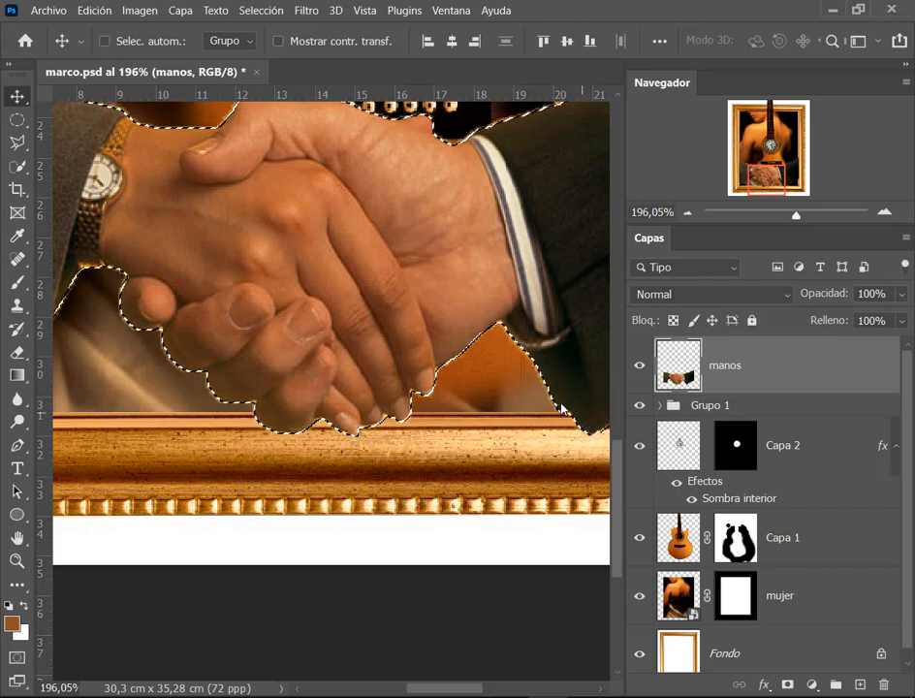
scroll(552, 383, up, 2)
scroll(553, 382, up, 5)
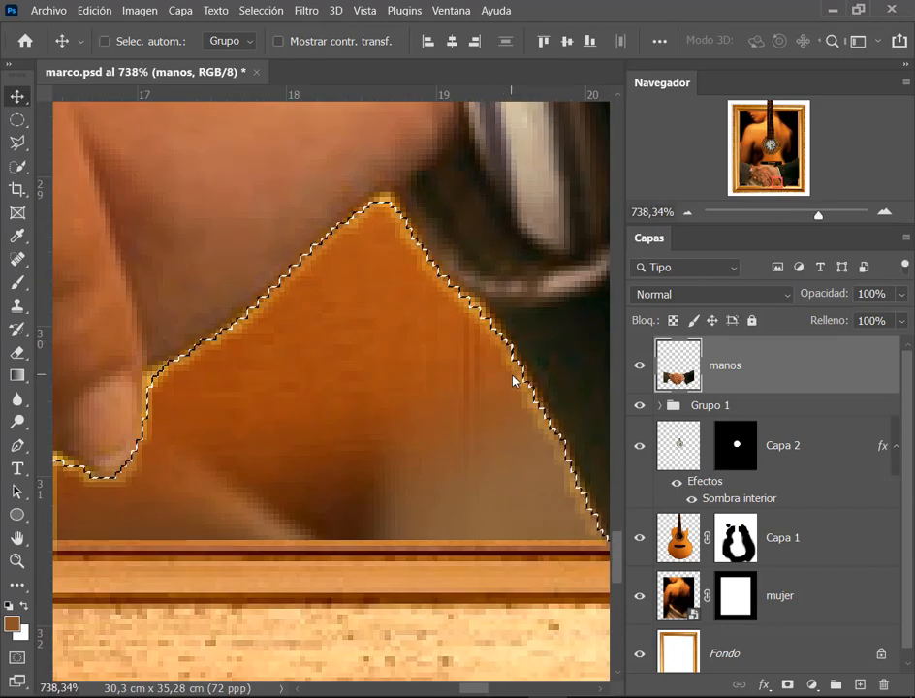
click(250, 14)
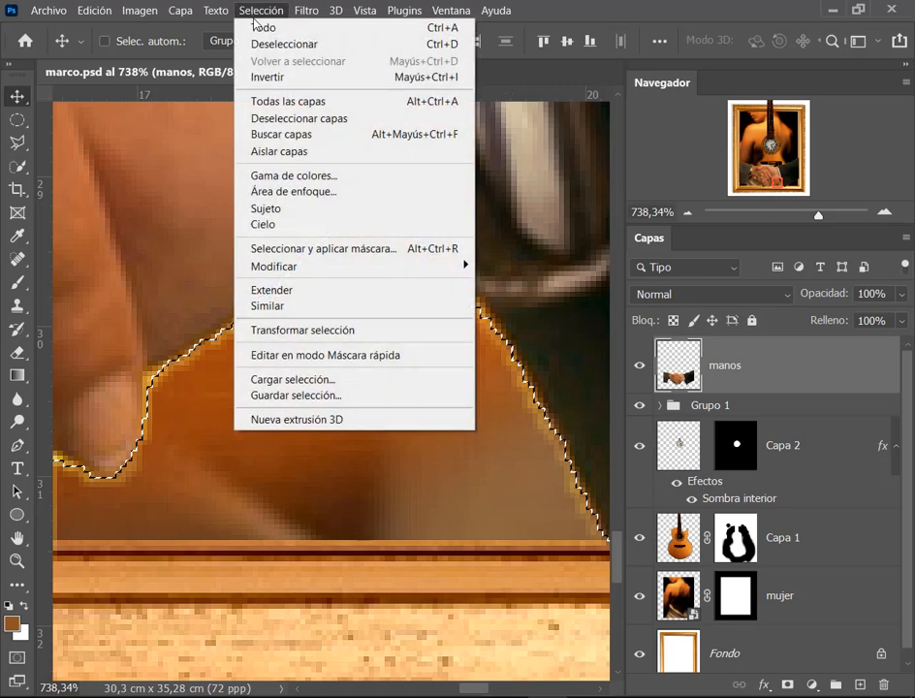
click(254, 76)
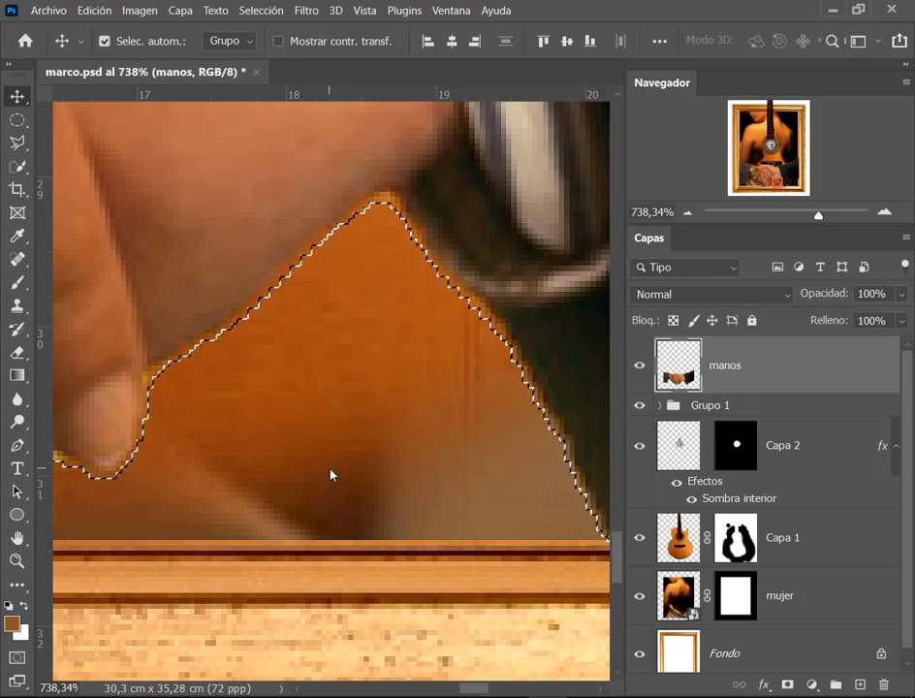
key(ctrl+d)
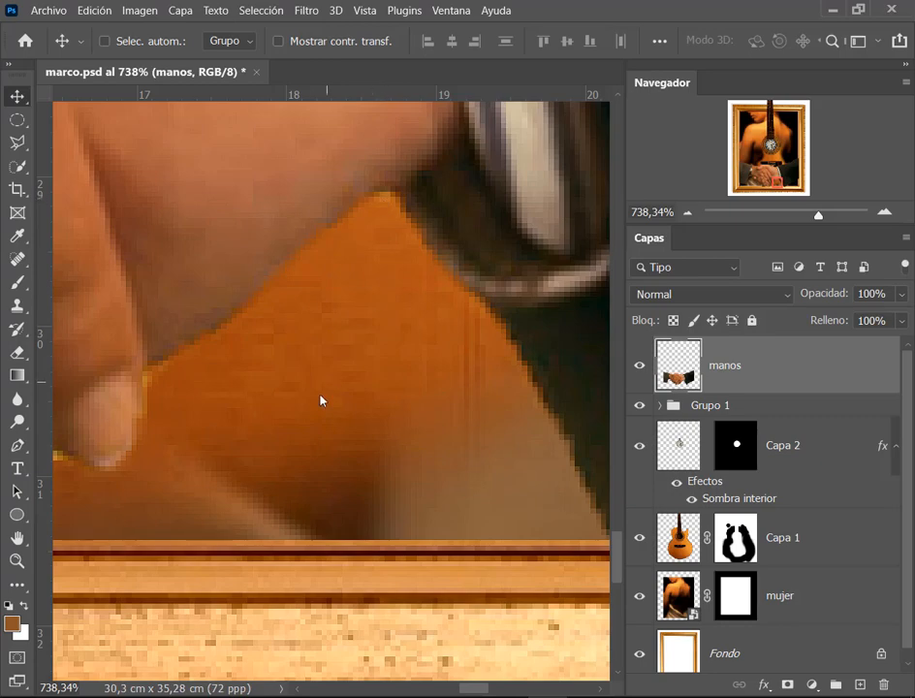
Step: Check the cleaned handshake within the whole frame and save marco.psd
scroll(321, 399, down, 10)
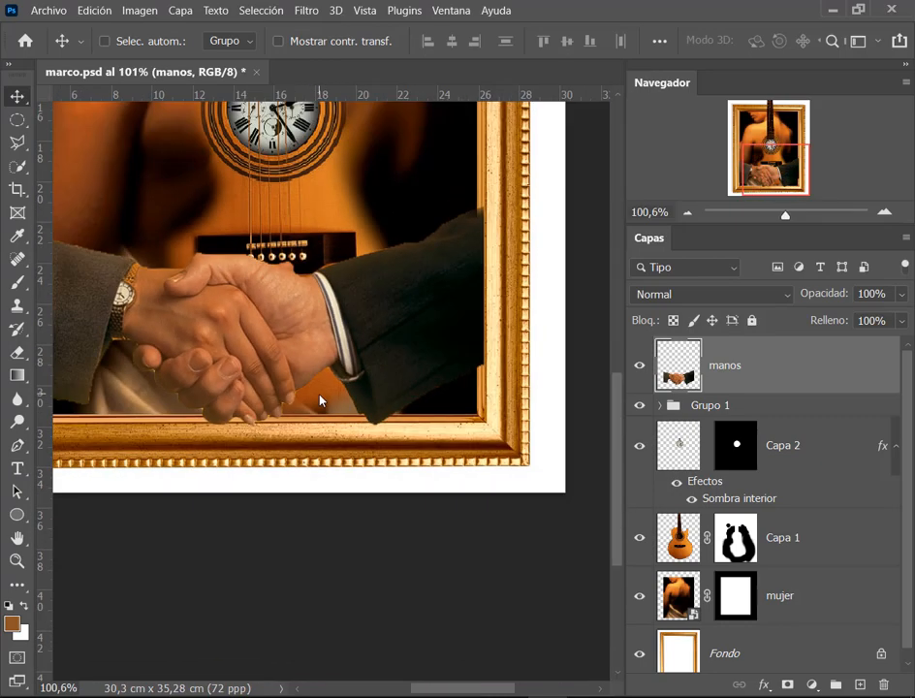
scroll(321, 399, down, 2)
scroll(218, 382, up, 3)
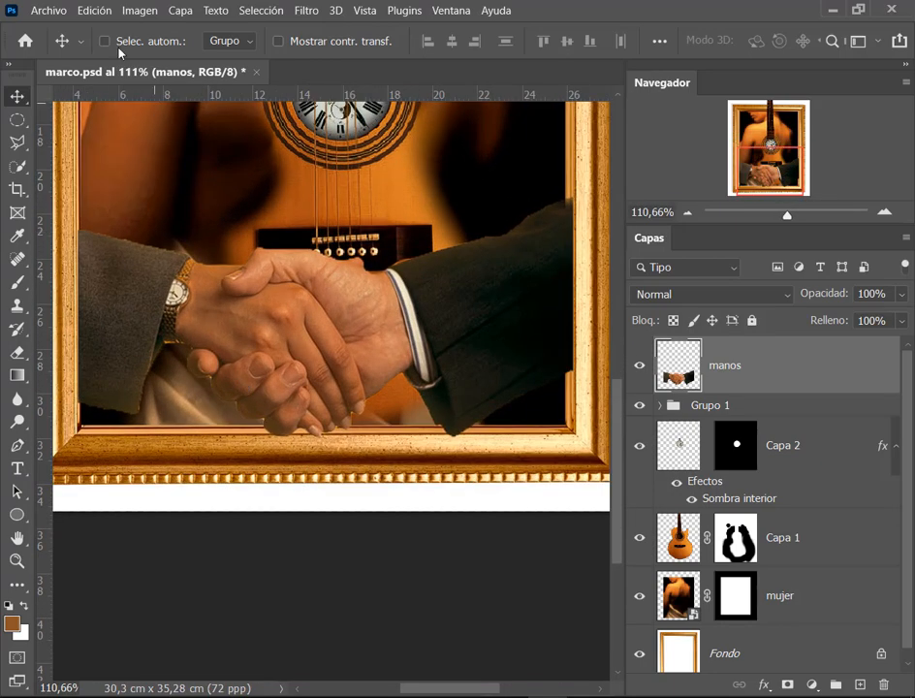
click(38, 10)
click(58, 199)
Step: Move the manos layer slightly left and down so the hands overlap the lower inner edge of the frame
mouse_move(559, 259)
mouse_down()
mouse_move(543, 260)
mouse_move(556, 257)
mouse_up()
drag(555, 342, 553, 349)
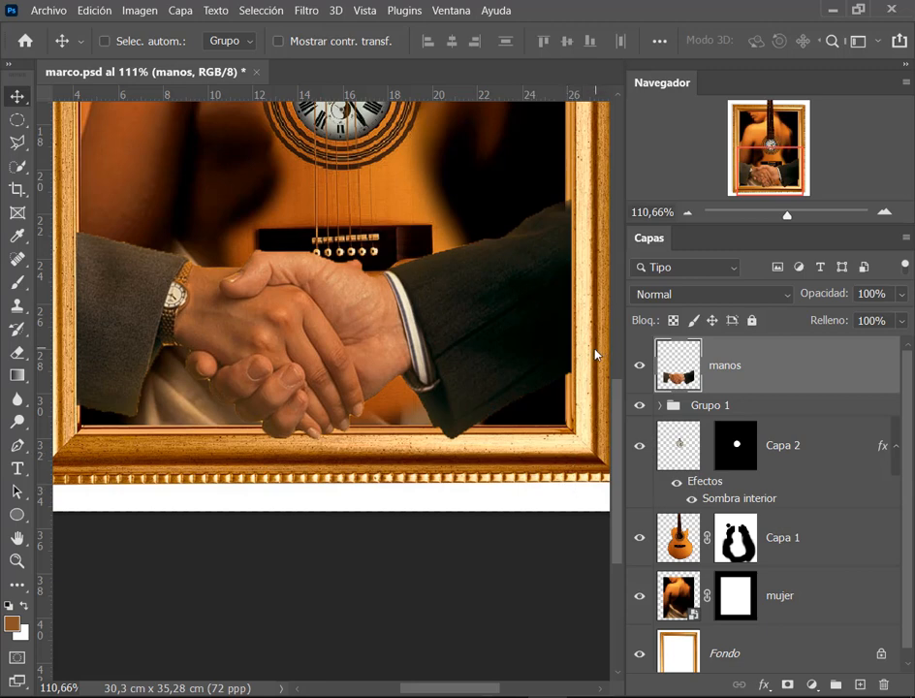
drag(540, 367, 516, 350)
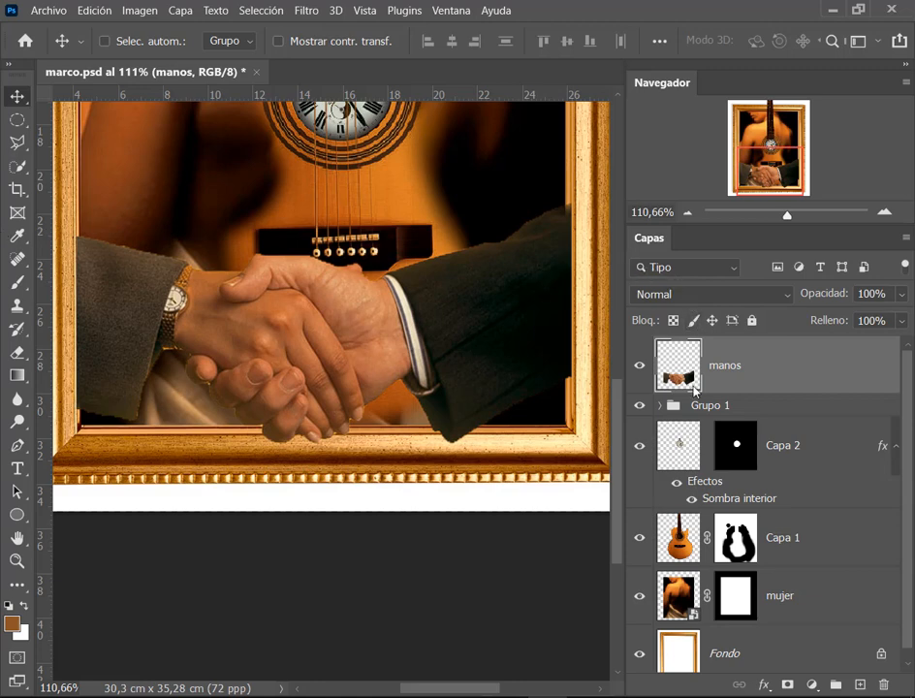
Step: Add a layer mask to manos and outline the right sleeve's overlap on the frame with a polygonal selection
click(788, 684)
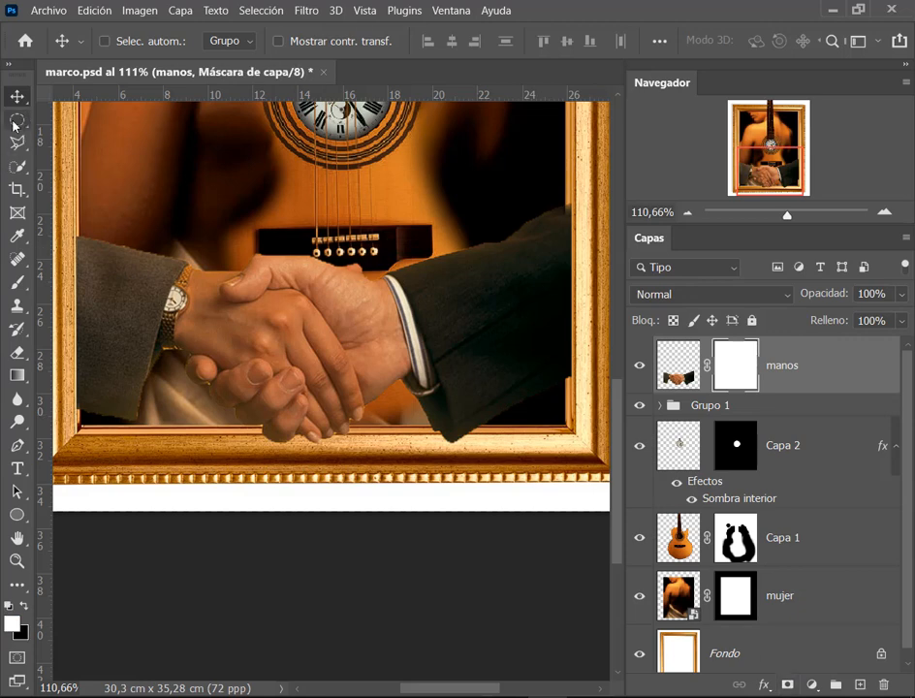
click(16, 352)
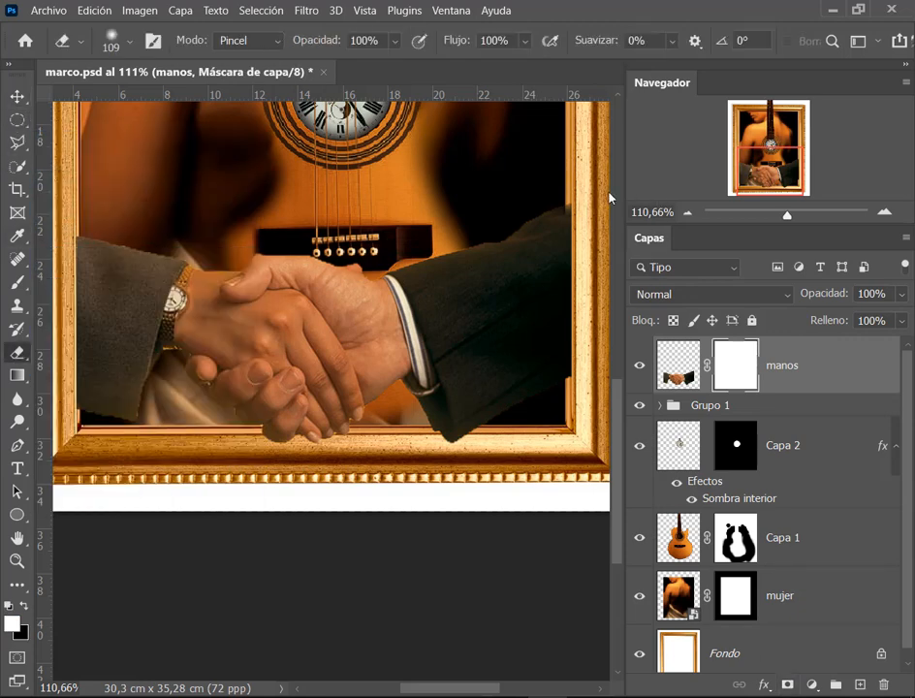
click(17, 143)
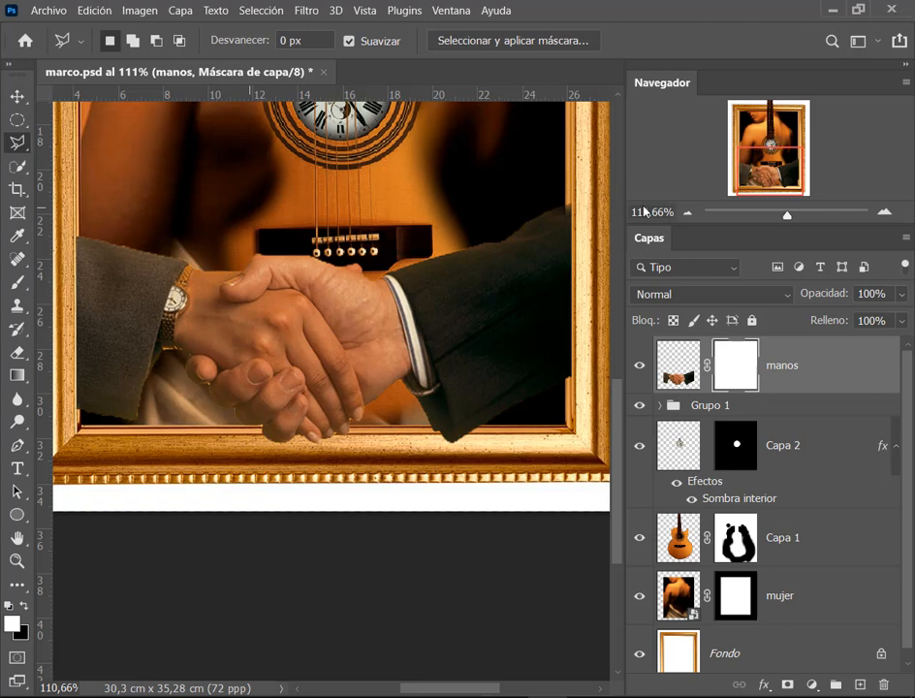
click(567, 186)
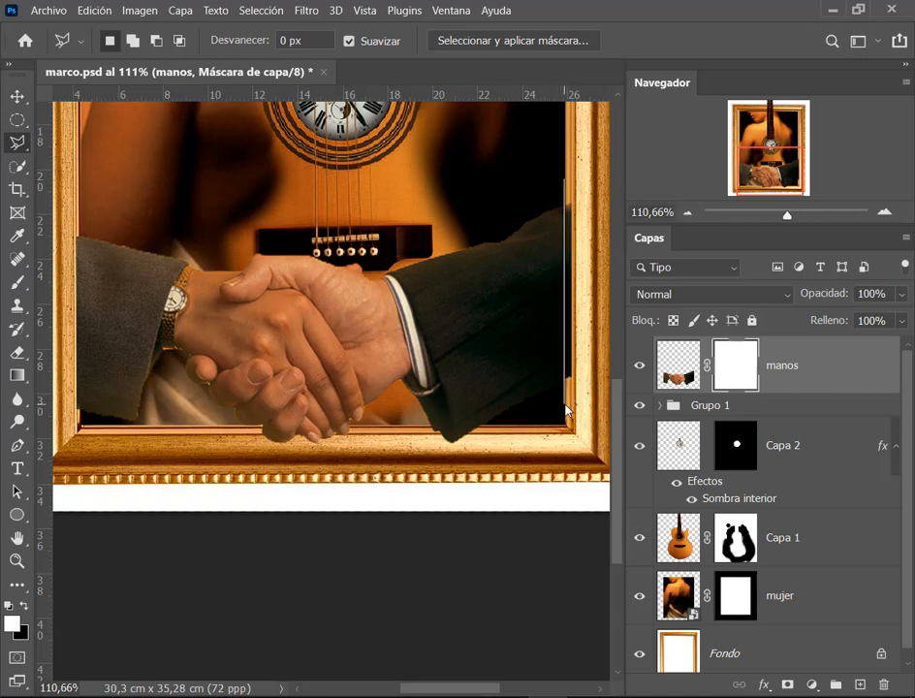
click(564, 403)
click(597, 355)
click(566, 183)
Step: Erase the selected right sleeve overlap on the mask so the sleeve ends at the frame's inner edge, and deselect
scroll(593, 358, up, 2)
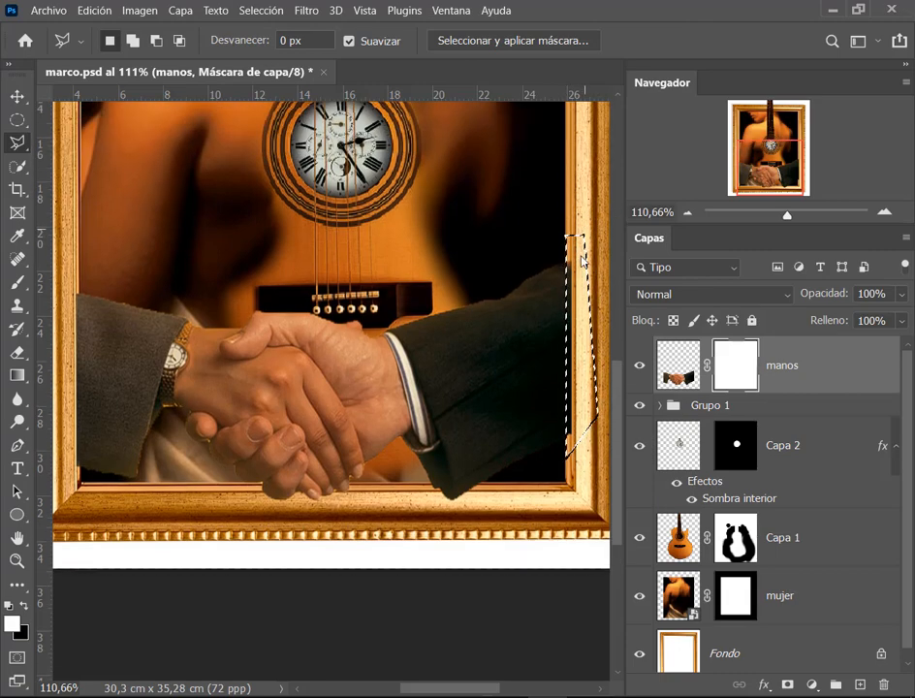
scroll(593, 358, up, 2)
scroll(593, 358, up, 1)
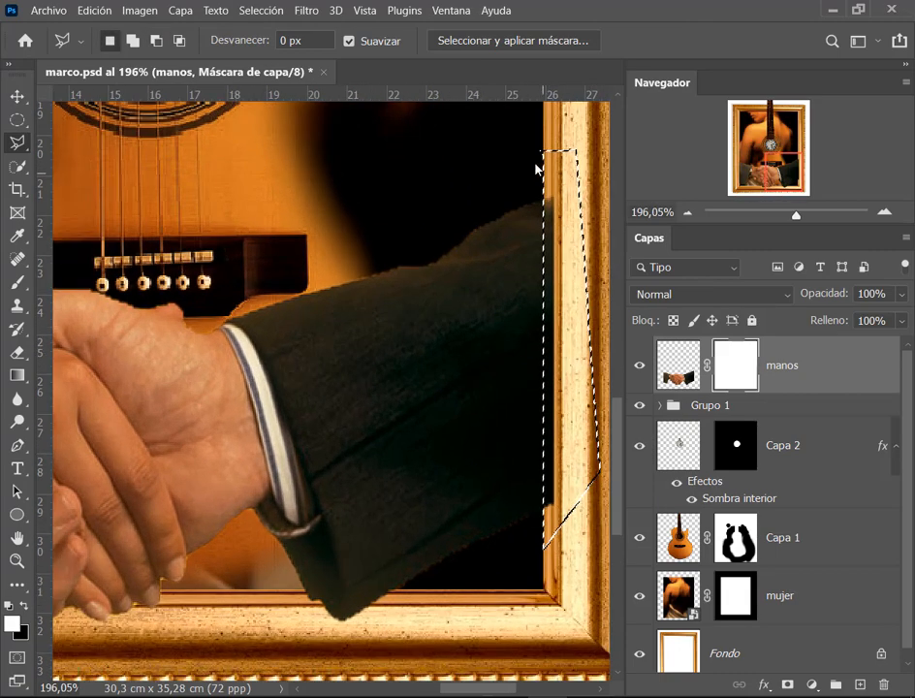
click(16, 353)
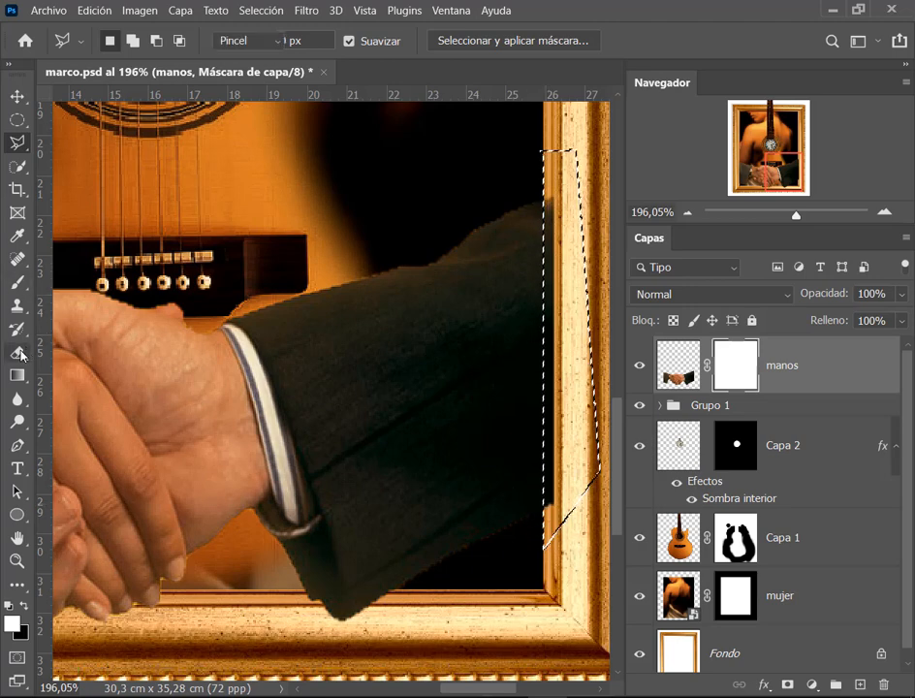
mouse_move(572, 173)
mouse_down()
mouse_move(554, 205)
mouse_move(544, 579)
mouse_move(532, 384)
mouse_up()
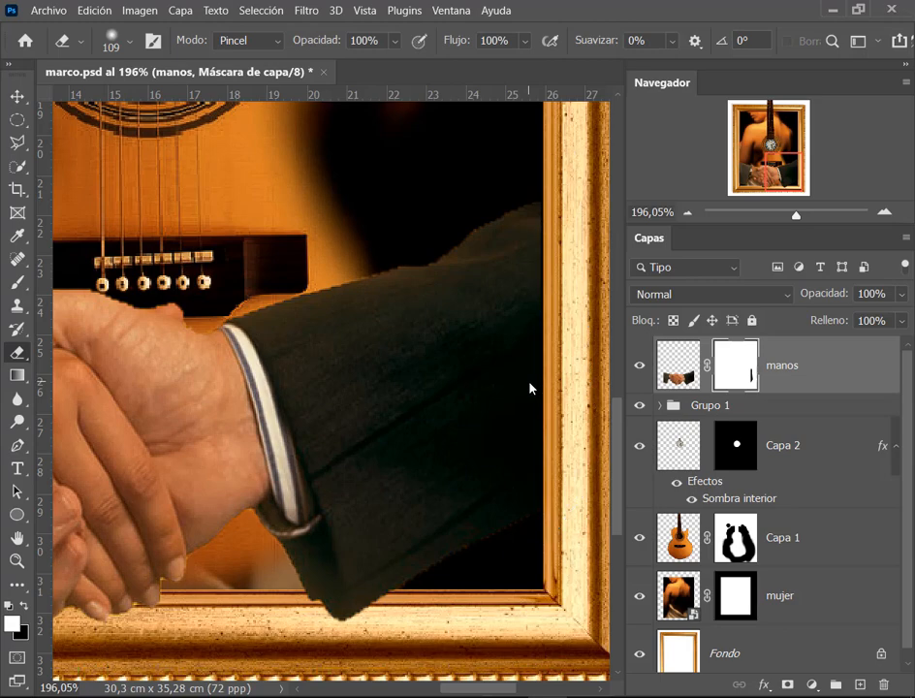
Step: Outline the left sleeve's overlap on the frame's inner edge with a polygonal selection down to the lower corner
scroll(399, 458, left, 10)
scroll(326, 395, right, 2)
scroll(318, 386, down, 1)
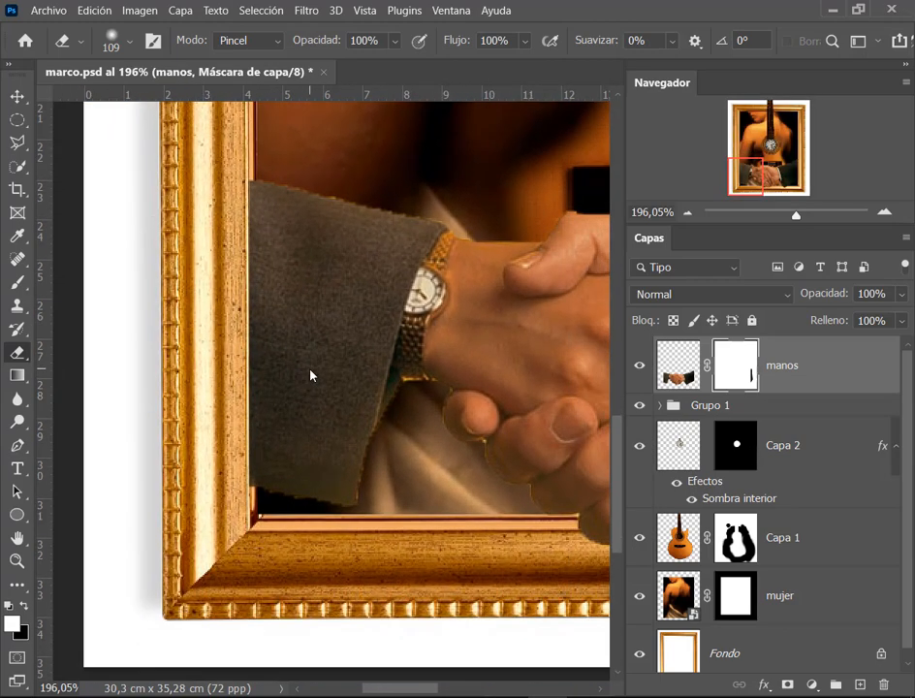
key(l)
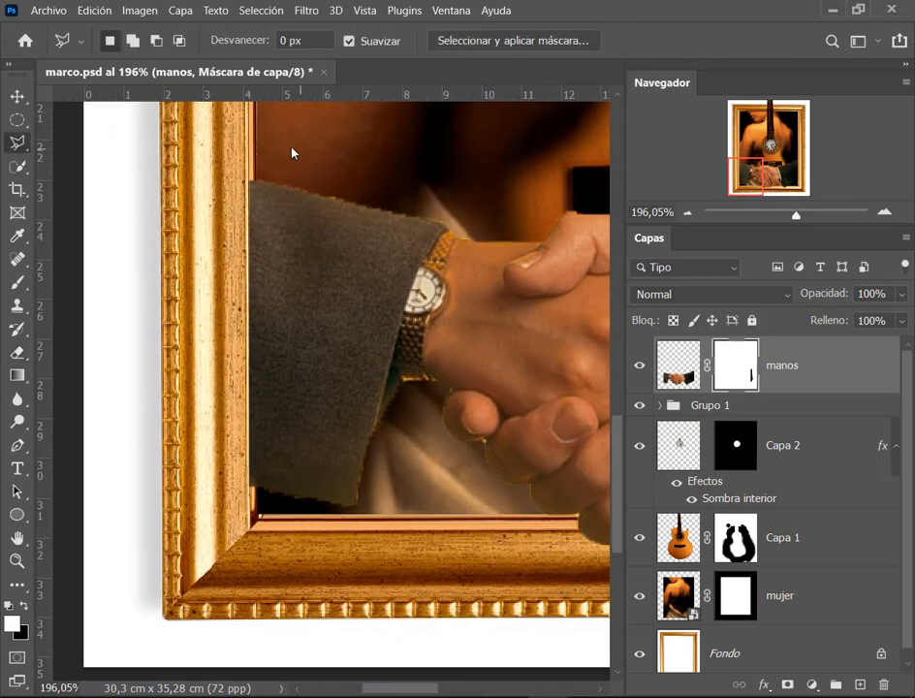
click(260, 517)
click(251, 125)
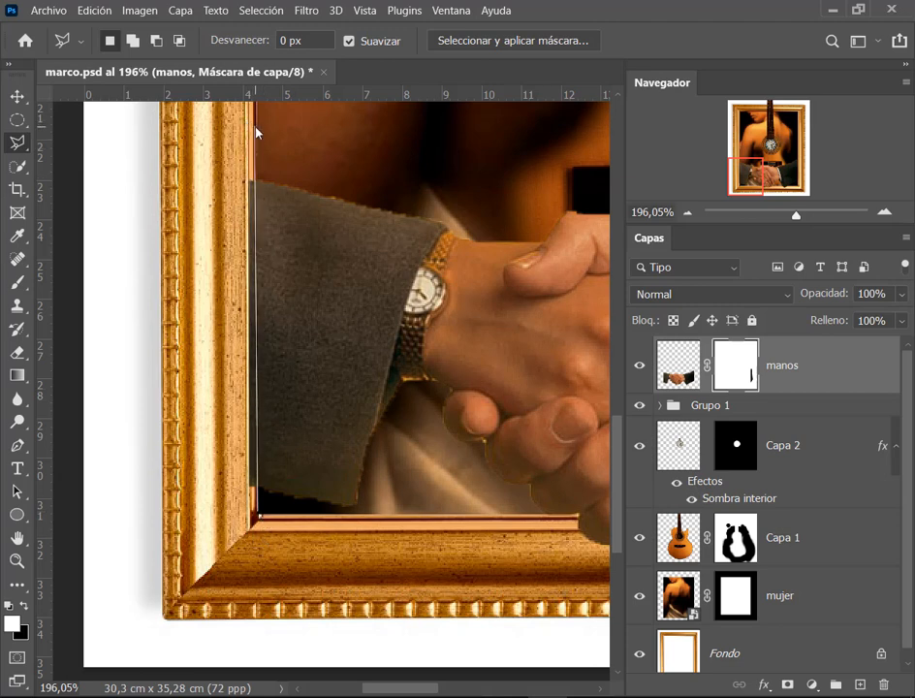
click(221, 129)
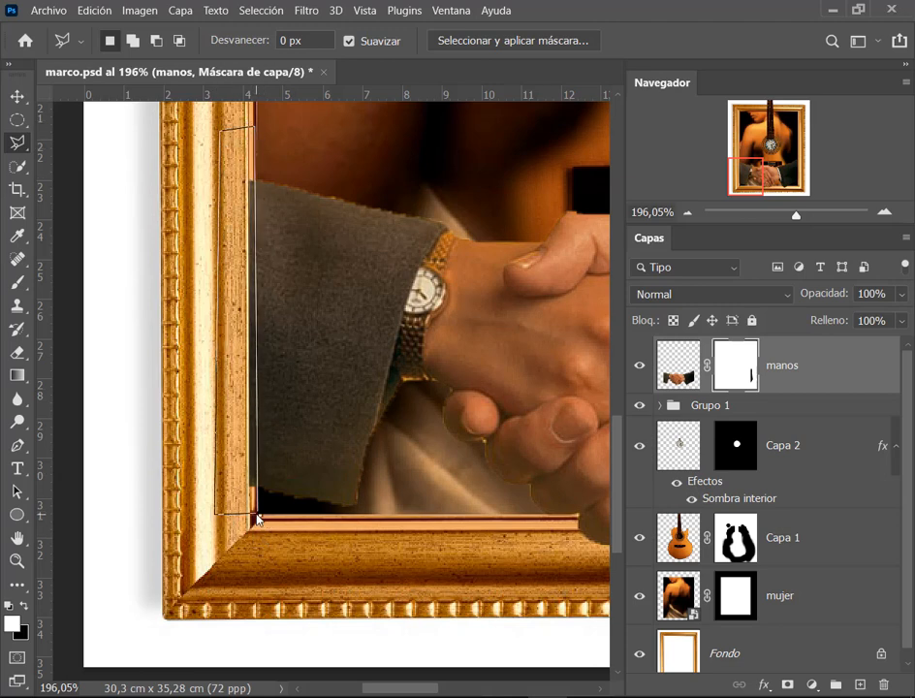
double_click(215, 514)
Step: Hide the selected left sleeve overlap on the manos mask with the Eraser and deselect
click(16, 352)
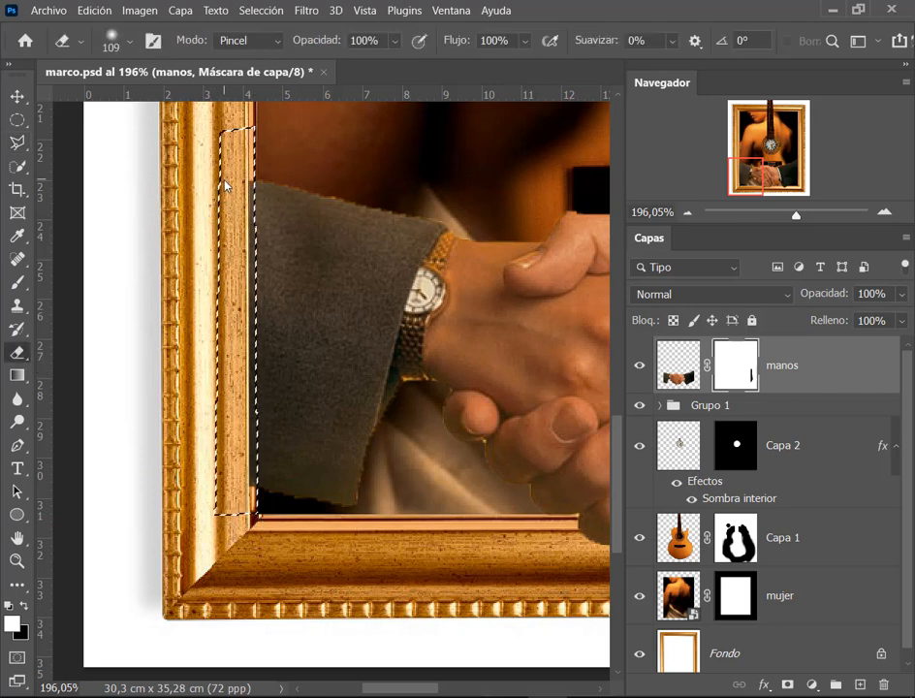
drag(224, 182, 238, 543)
click(17, 96)
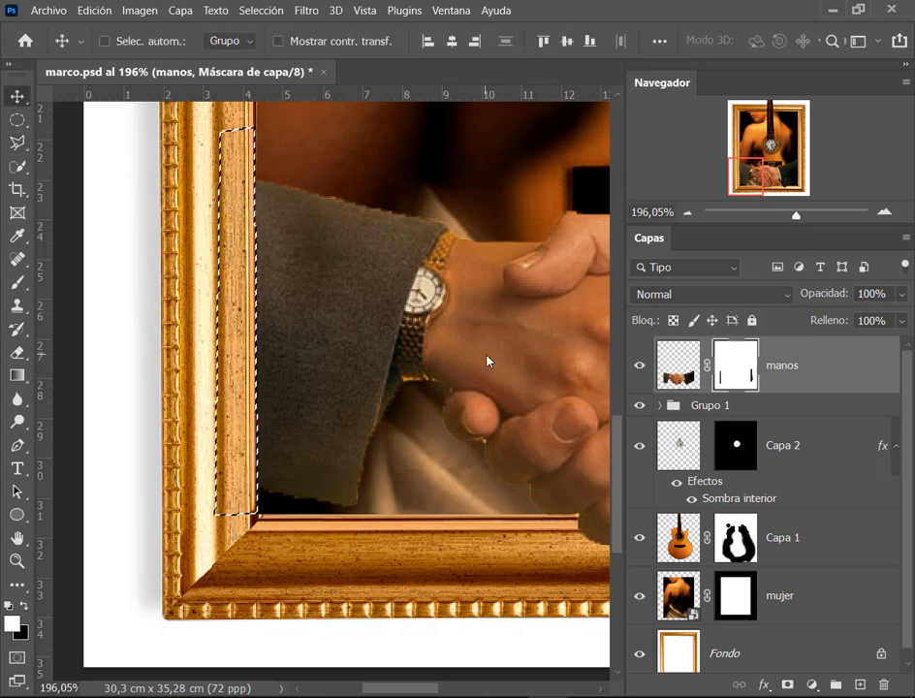
key(ctrl+d)
Step: Examine the handshake's outline along the lower frame and the right sleeve's upper edge up close
scroll(456, 387, down, 5)
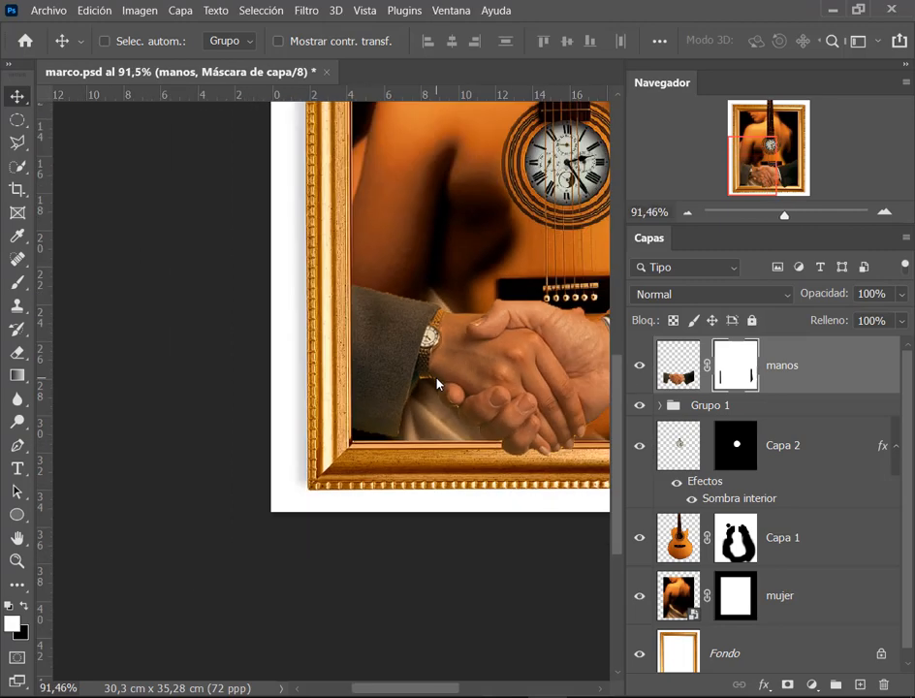
scroll(378, 368, right, 3)
scroll(341, 376, up, 3)
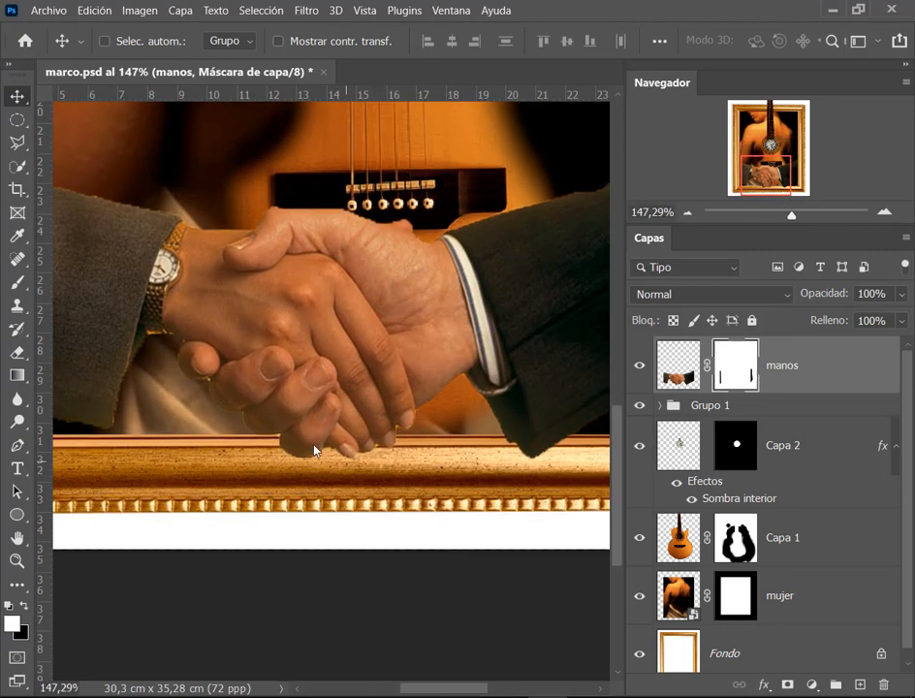
click(17, 351)
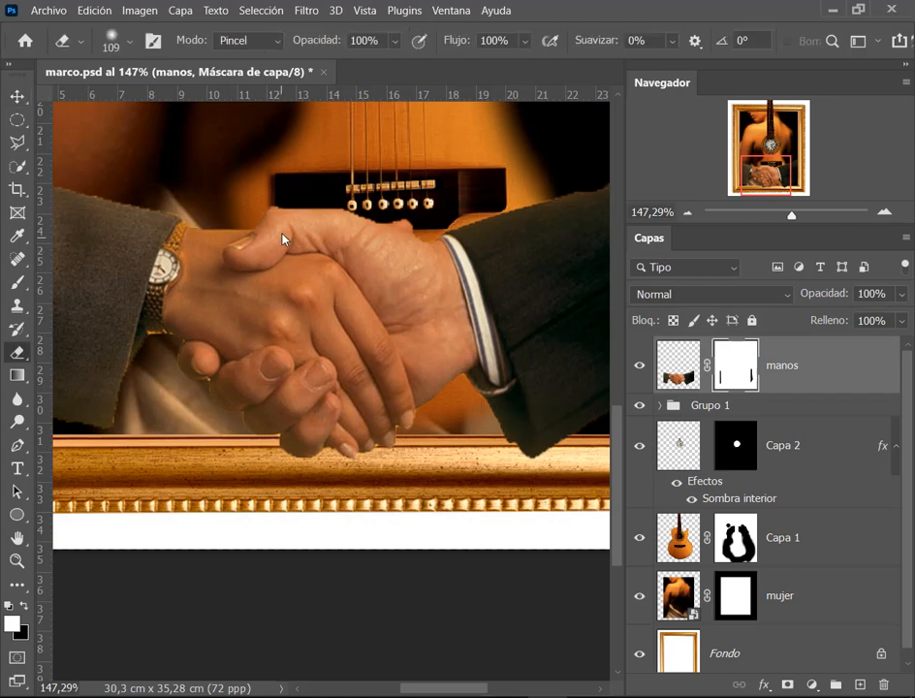
drag(280, 230, 230, 232)
drag(279, 444, 166, 472)
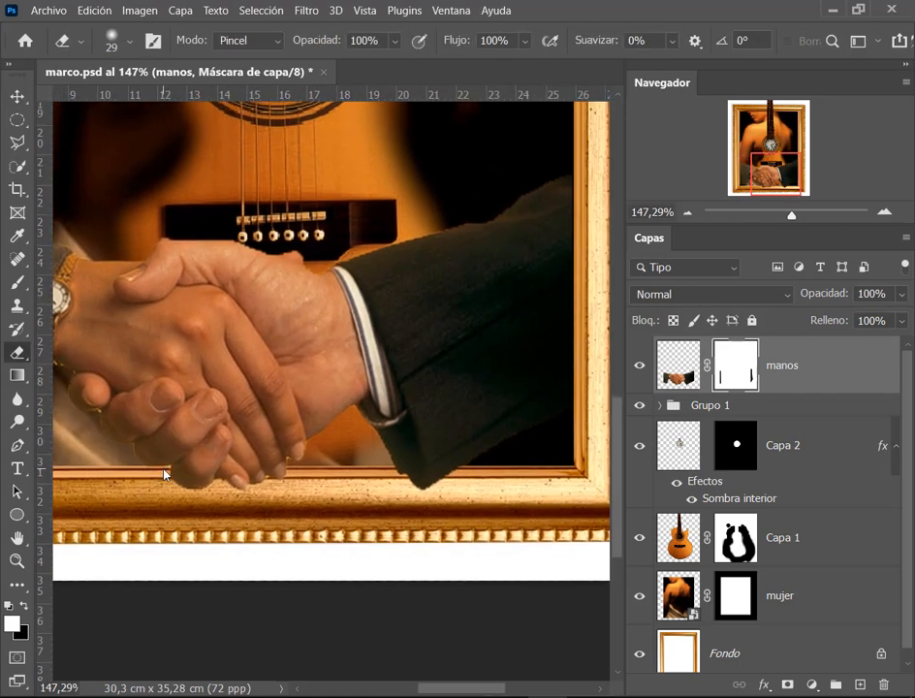
scroll(582, 190, up, 4)
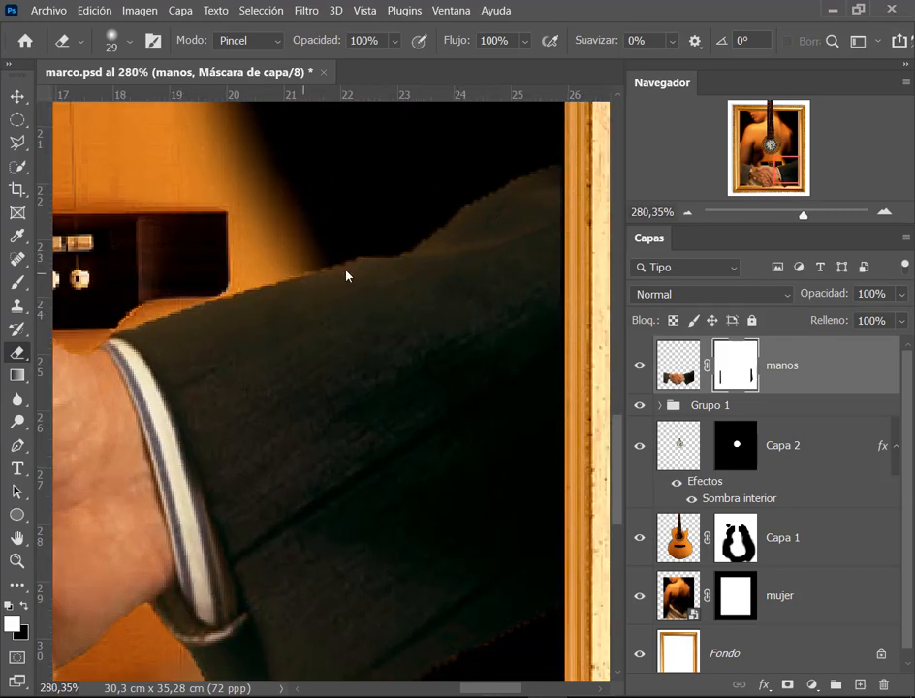
scroll(349, 273, down, 1)
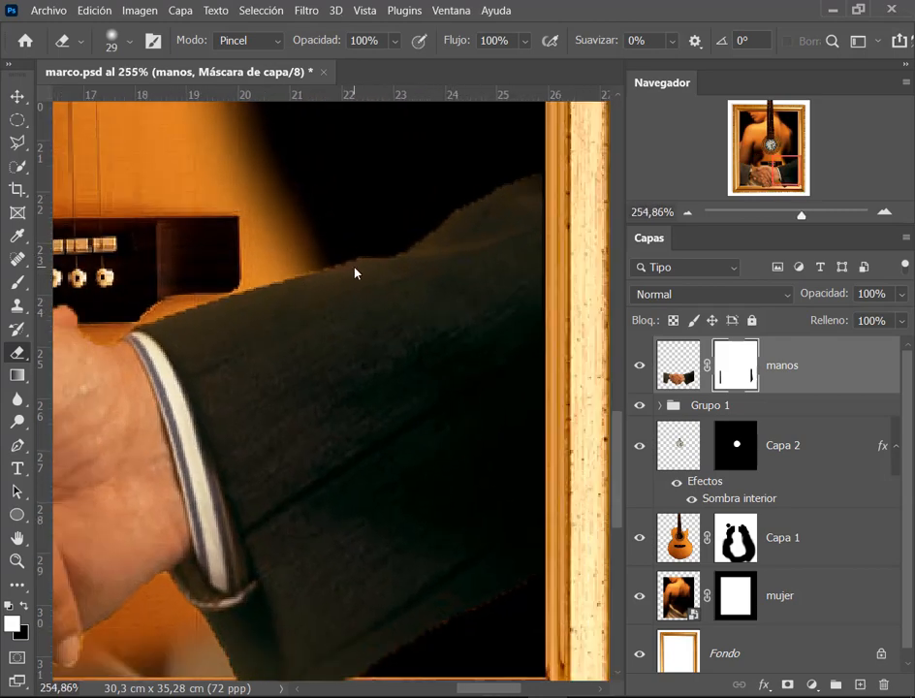
Step: Darken the right sleeve's upper edge on the manos layer image with the Burn tool, using midtones, 9% exposure and an 84 px brush
click(18, 423)
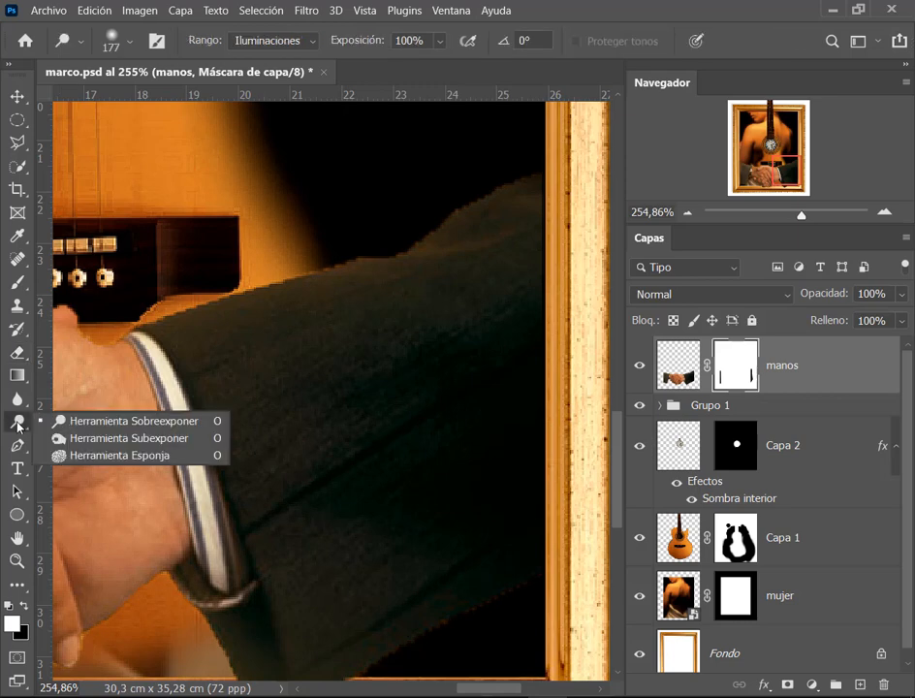
click(151, 438)
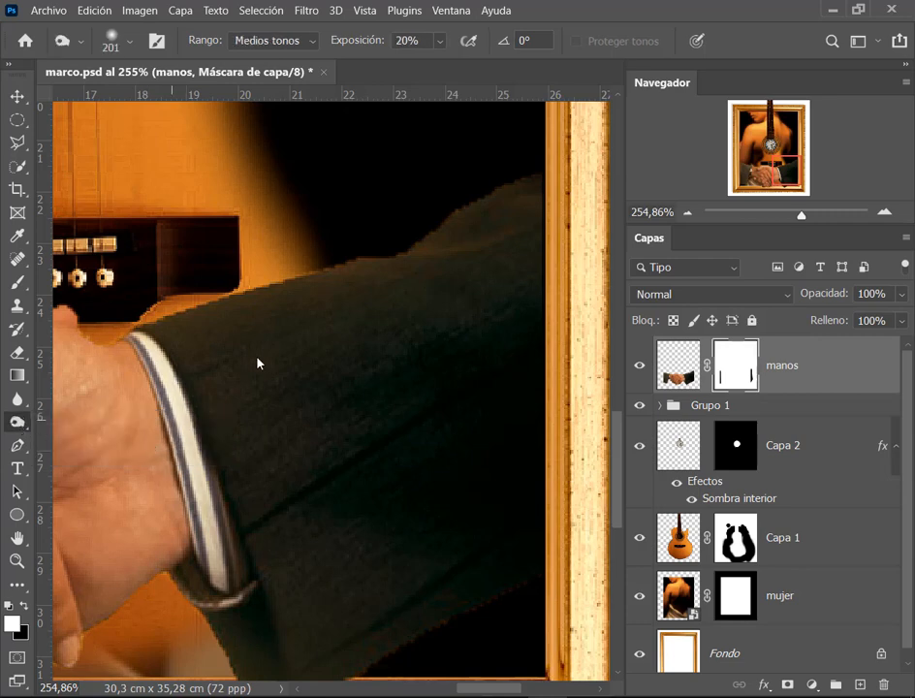
drag(359, 306, 207, 335)
click(692, 372)
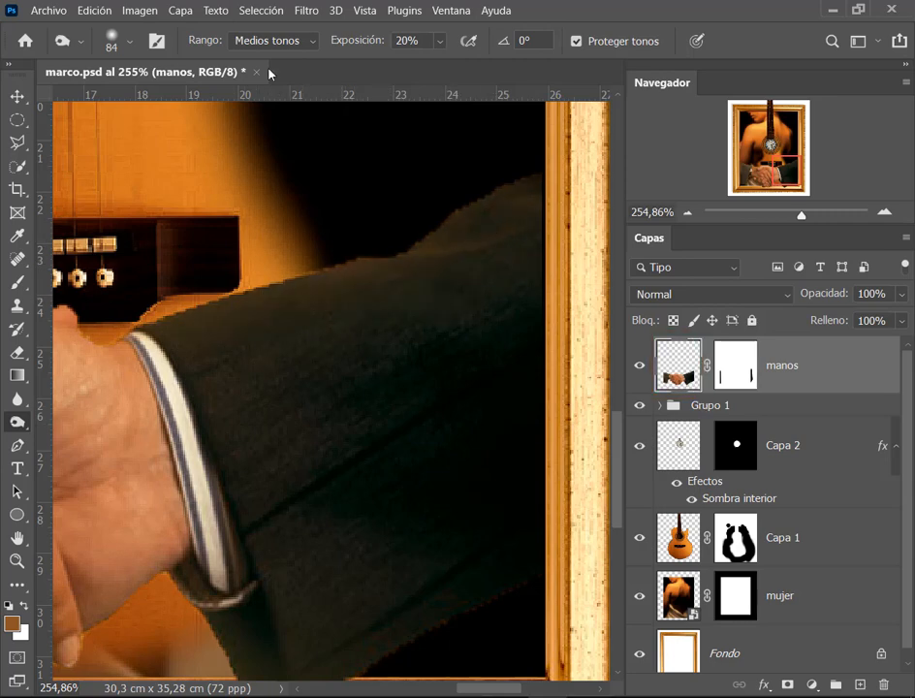
click(437, 42)
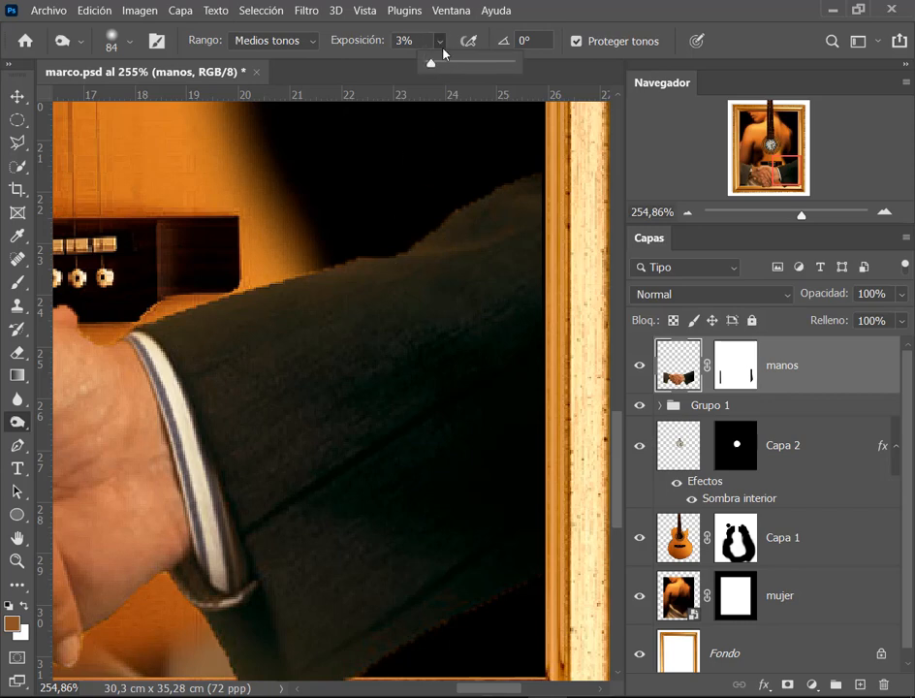
drag(433, 71, 438, 71)
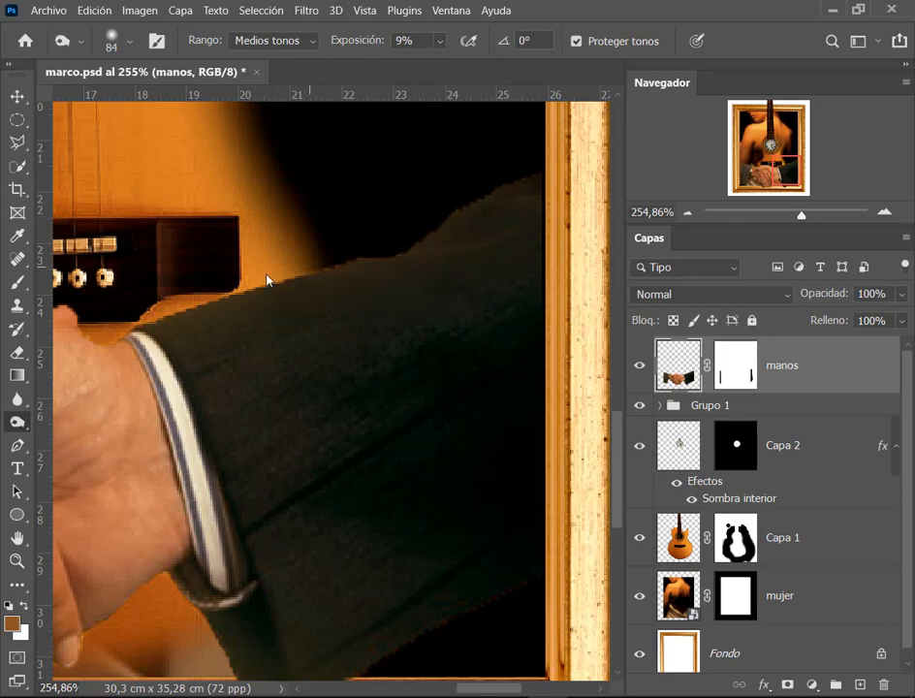
Step: Burn the lower and inner edges of the left sleeve with a 42 px brush
scroll(286, 347, down, 3)
drag(322, 510, 607, 430)
scroll(355, 472, up, 2)
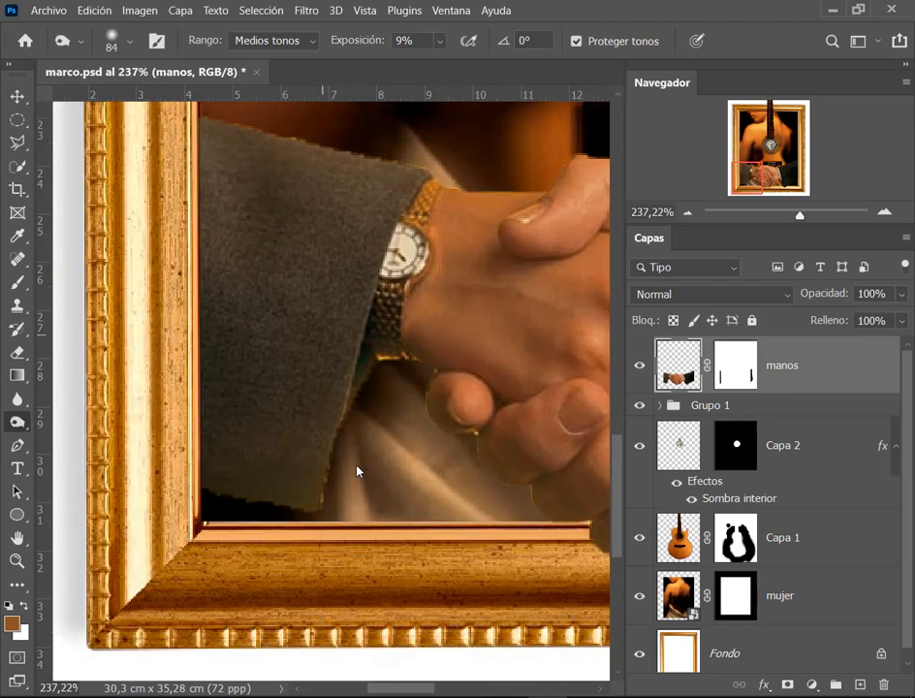
drag(343, 480, 291, 476)
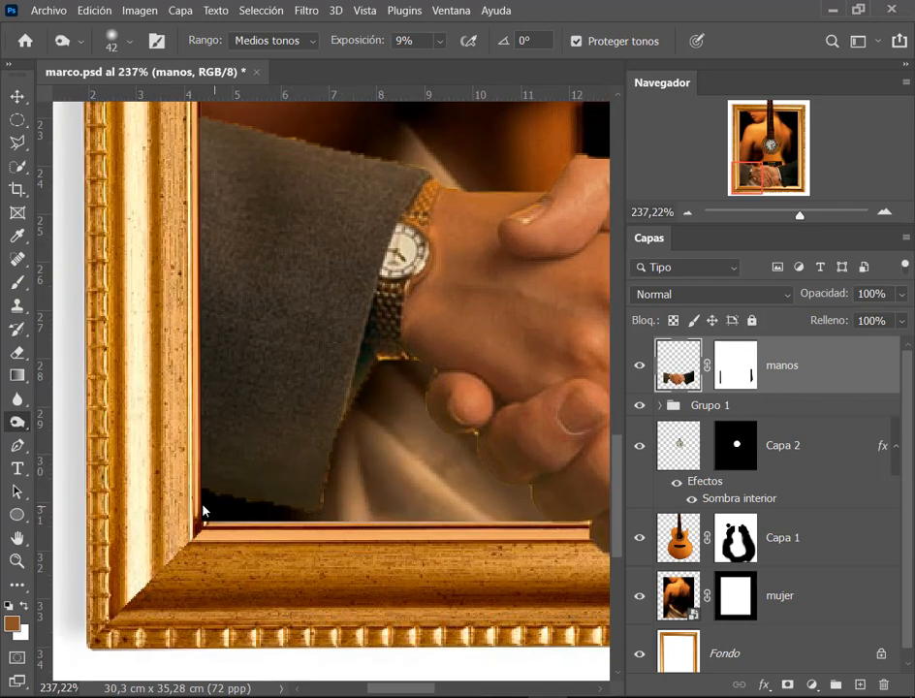
drag(367, 424, 339, 502)
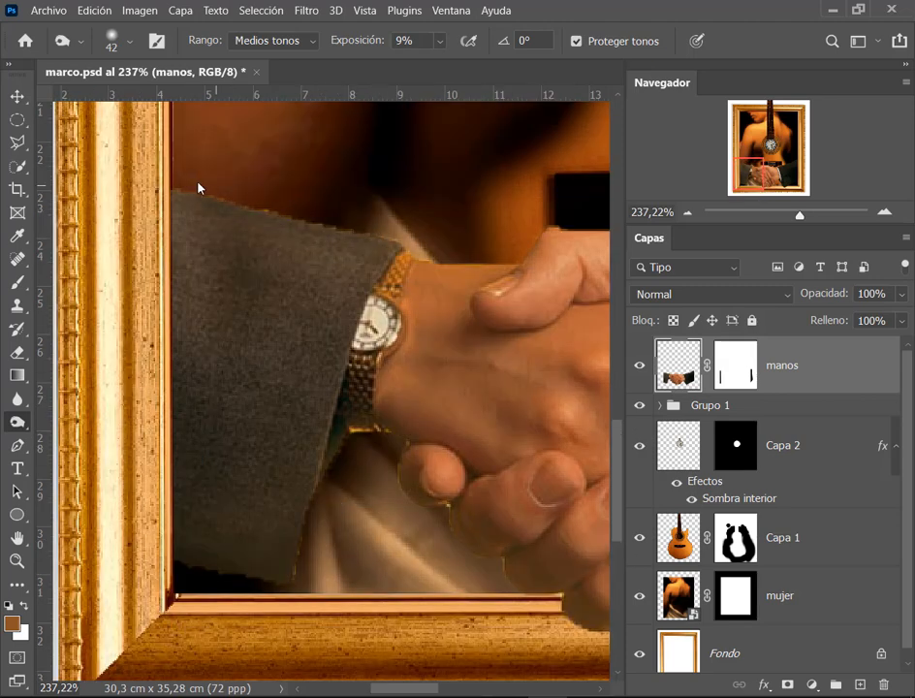
Step: Burn the left sleeve with a 75 px brush, undo the last stroke, and darken the sleeve again at 6% exposure
mouse_move(246, 243)
mouse_down()
mouse_move(269, 251)
mouse_move(291, 233)
mouse_move(182, 272)
mouse_move(306, 282)
mouse_move(247, 437)
mouse_move(301, 541)
mouse_move(305, 315)
mouse_up()
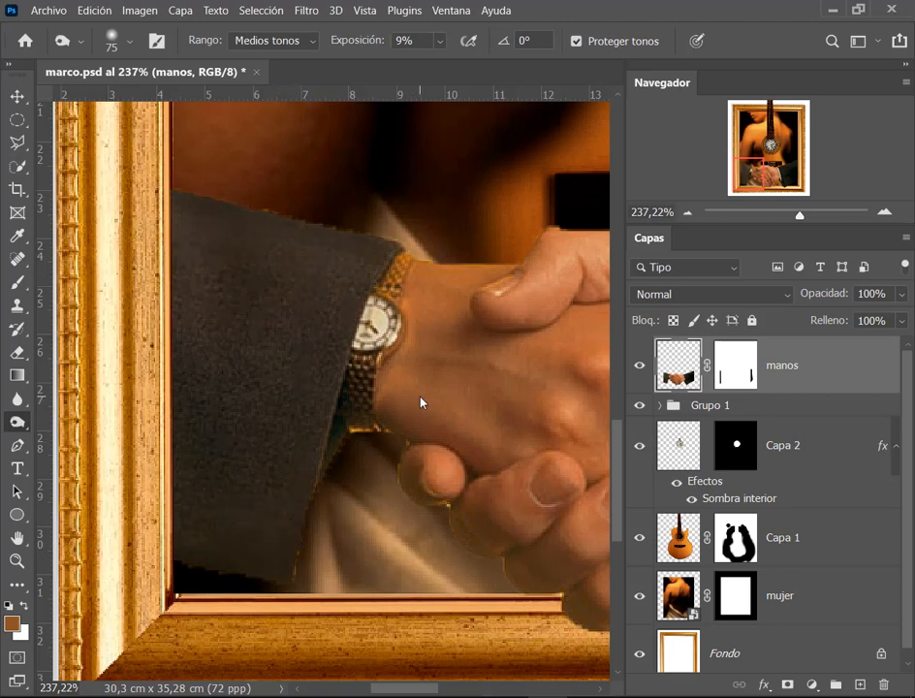
key(ctrl+z)
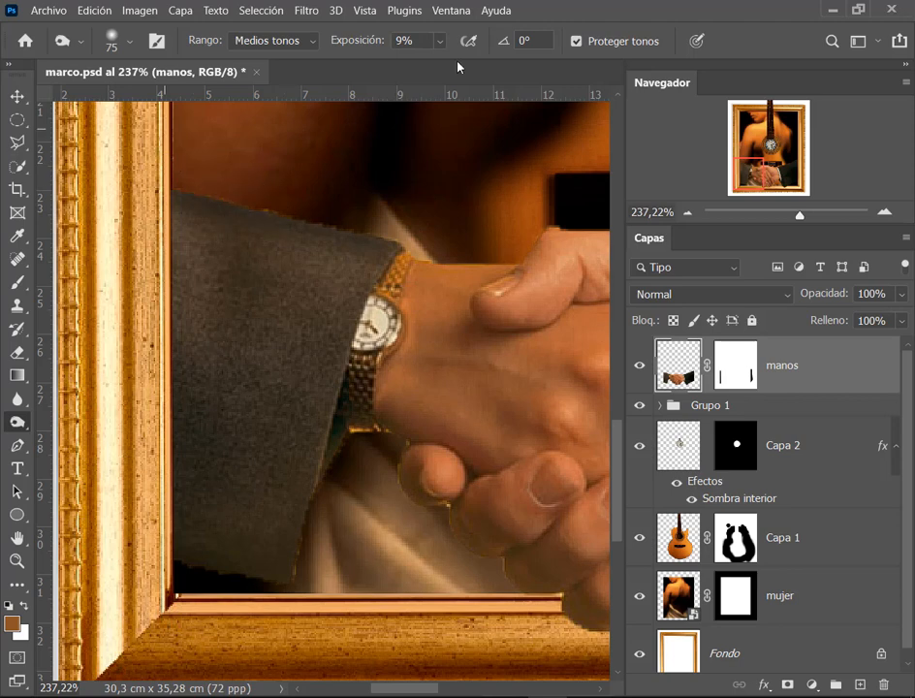
click(426, 43)
scroll(425, 43, down, 3)
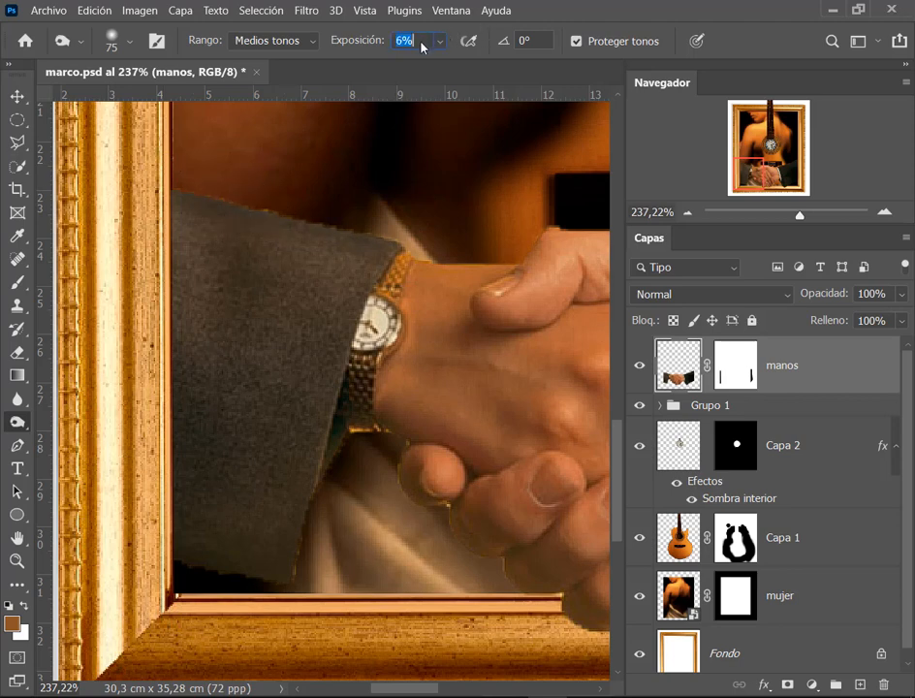
mouse_move(395, 269)
mouse_down()
mouse_move(303, 210)
mouse_move(186, 183)
mouse_move(291, 241)
mouse_move(288, 341)
mouse_move(245, 564)
mouse_move(319, 353)
mouse_move(171, 239)
mouse_move(140, 570)
mouse_up()
Step: Burn the edges around the left cuff and the adjoining fingers with a 39 px brush
scroll(394, 512, down, 4)
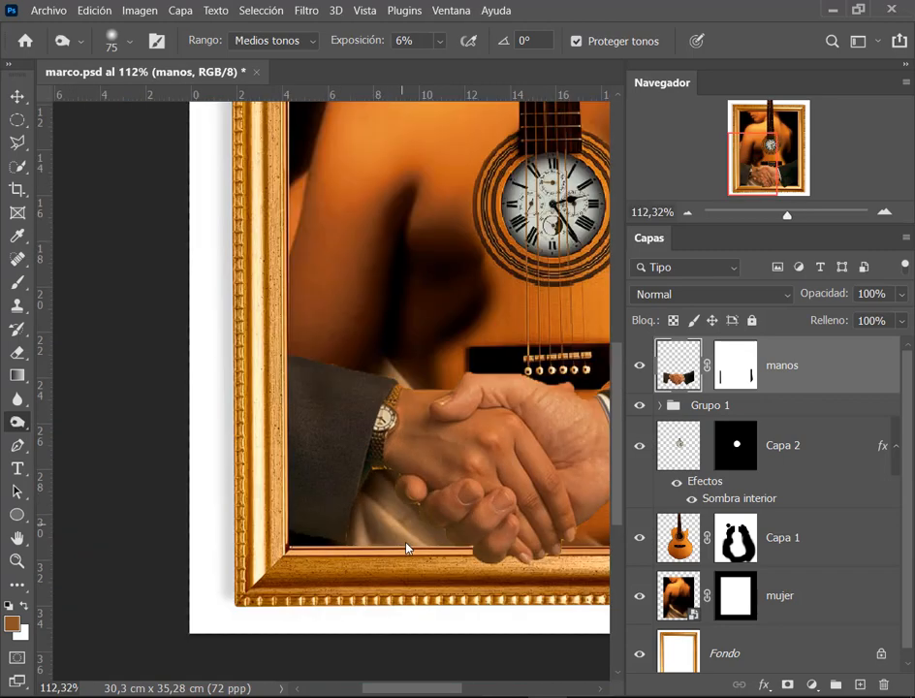
mouse_move(413, 489)
mouse_down()
mouse_move(240, 427)
mouse_move(216, 389)
mouse_up()
scroll(153, 359, up, 6)
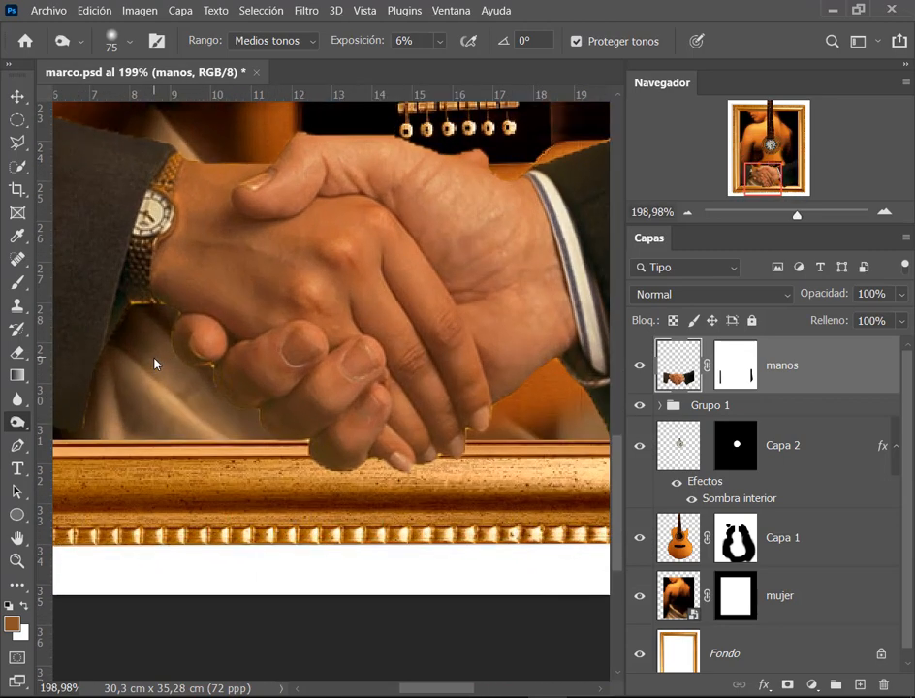
drag(166, 336, 125, 325)
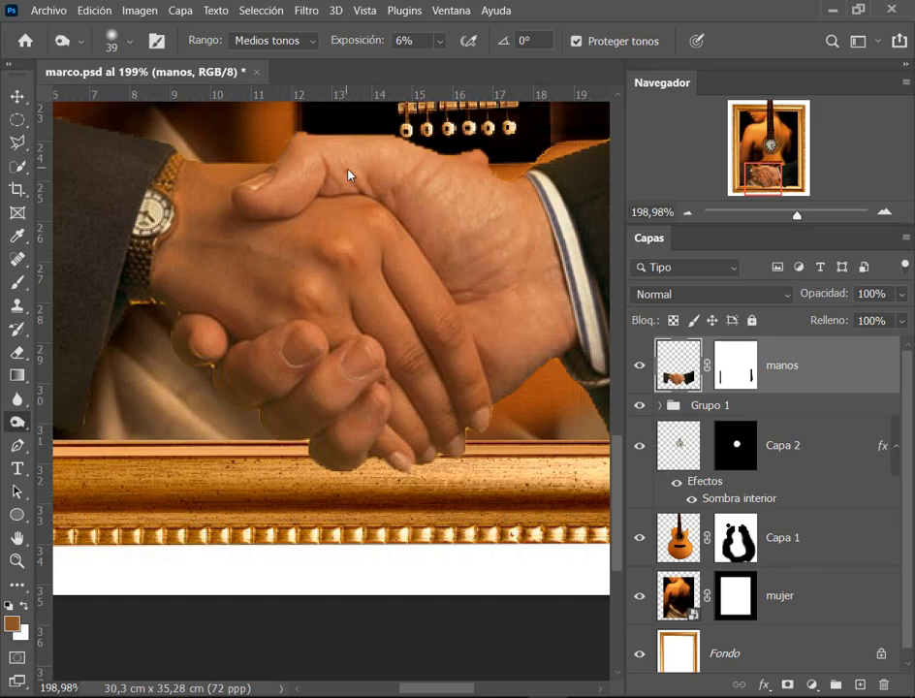
scroll(290, 189, up, 1)
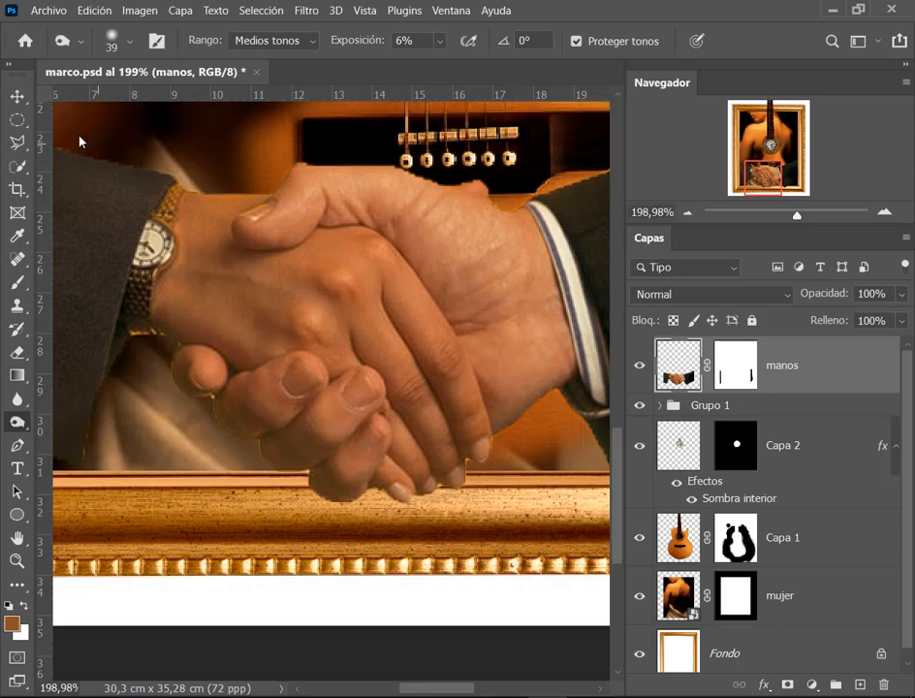
Step: Examine the burned sleeve and finger edges of the handshake up close and against the whole frame
scroll(217, 357, left, 1)
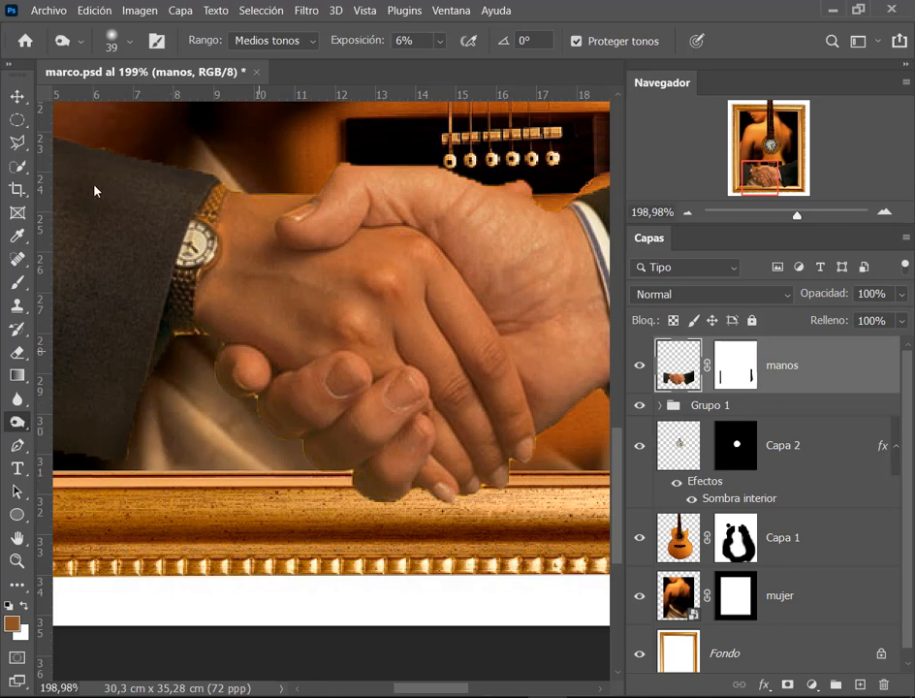
scroll(204, 170, left, 1)
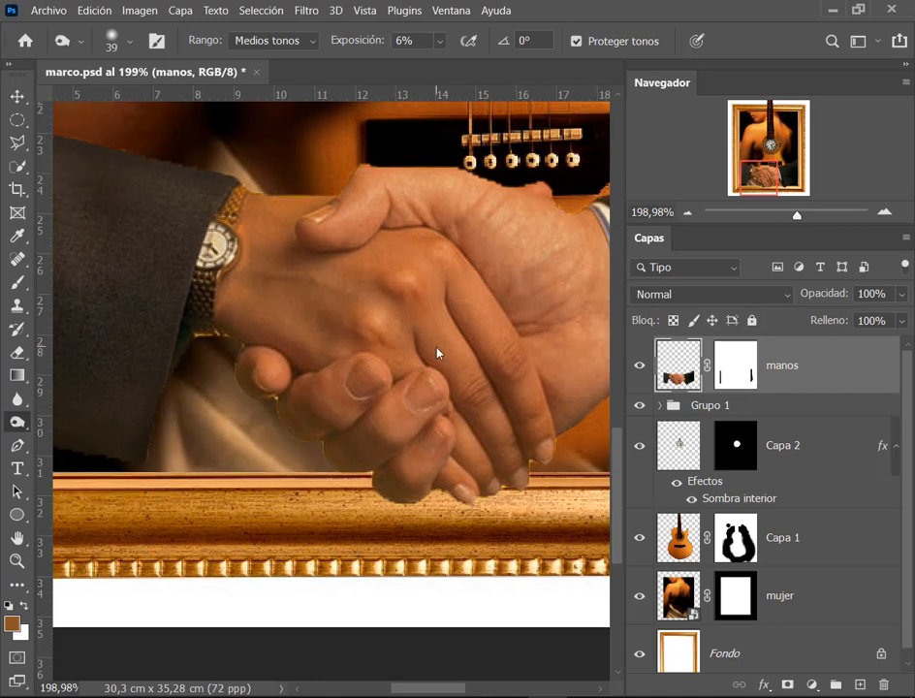
scroll(436, 349, down, 7)
drag(408, 394, 339, 437)
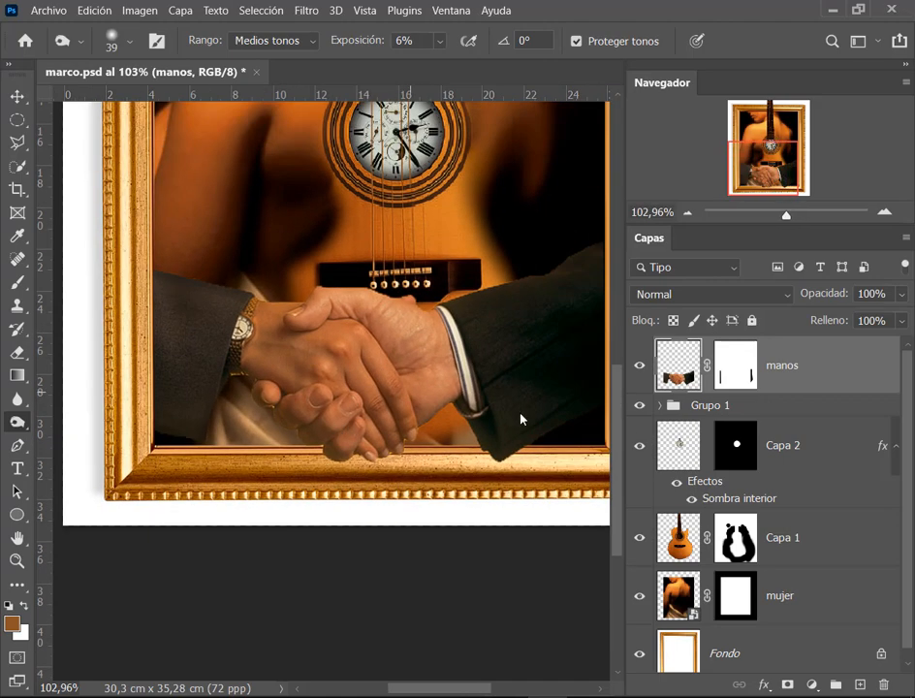
scroll(512, 433, up, 4)
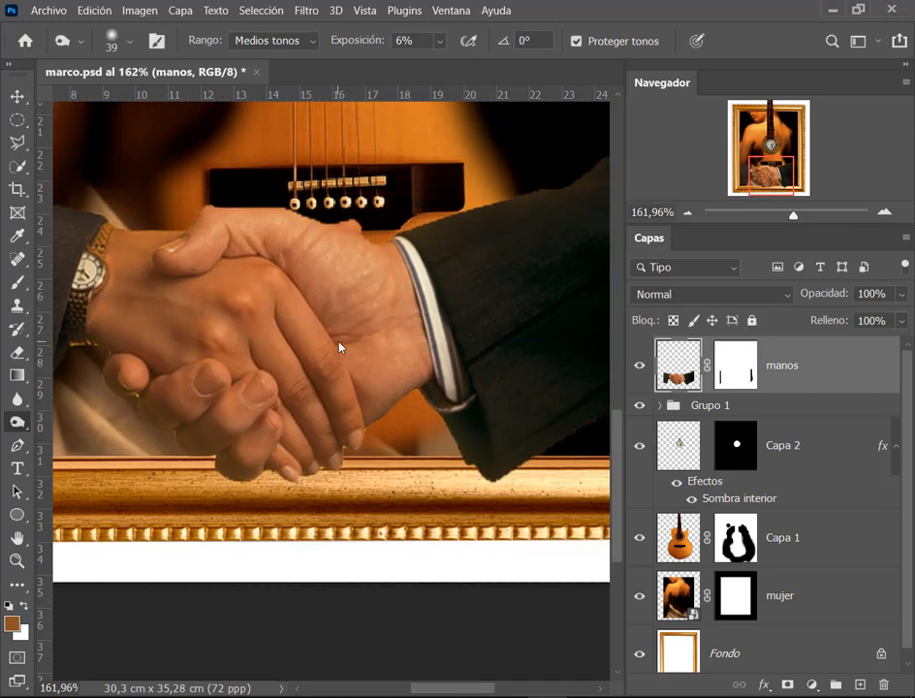
scroll(225, 371, down, 1)
scroll(182, 435, up, 5)
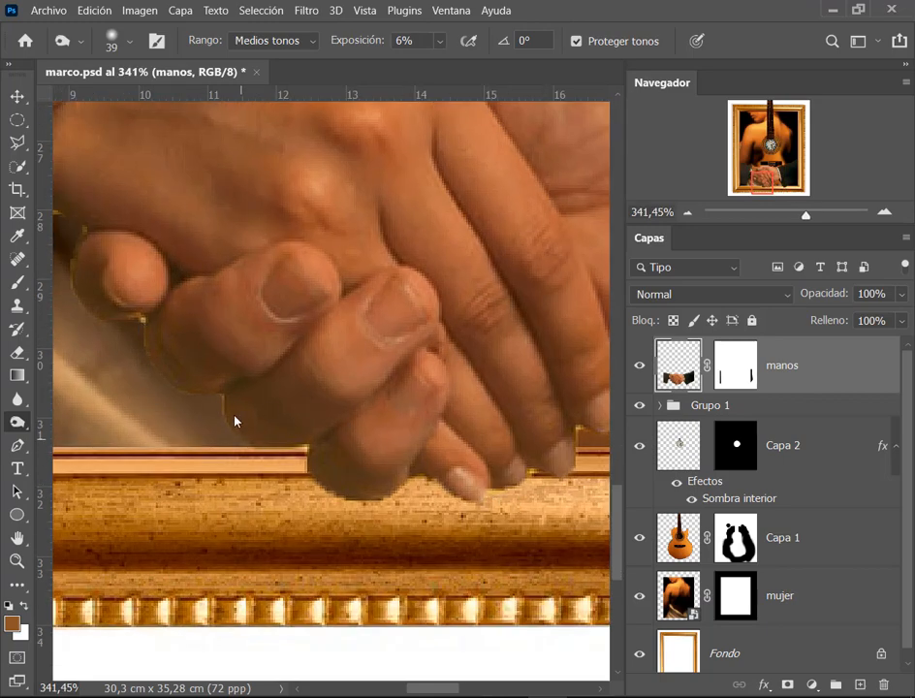
scroll(361, 418, down, 5)
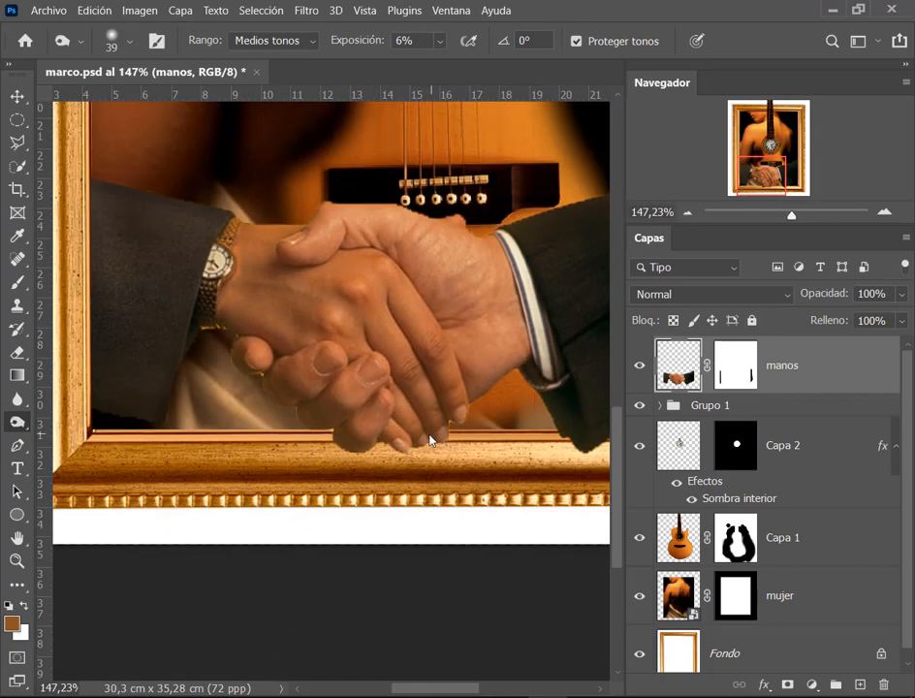
scroll(429, 438, down, 4)
drag(463, 325, 412, 378)
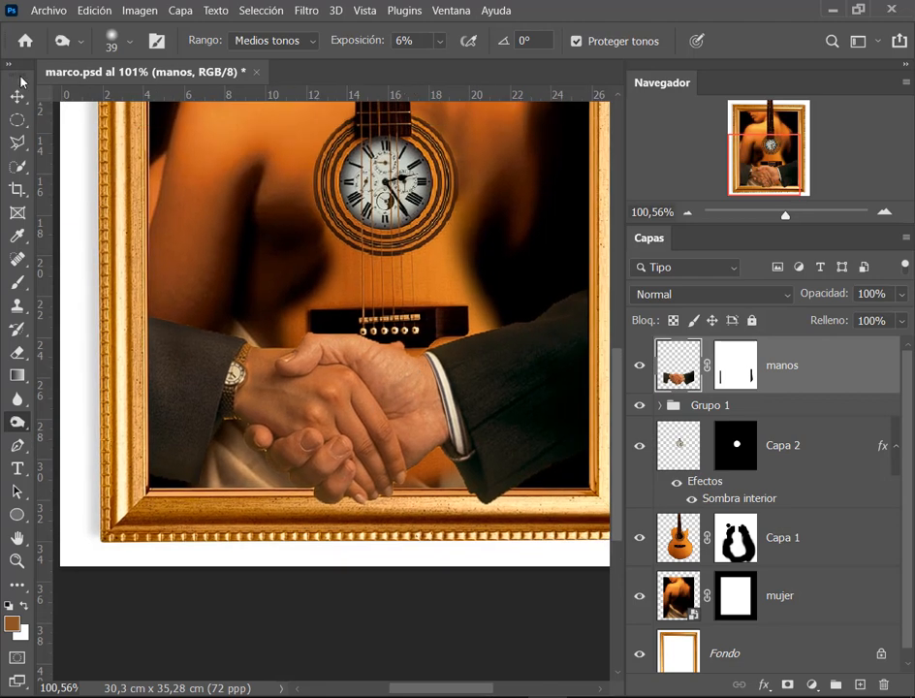
Step: Switch to the File Explorer download folder and open Collage.jpg to check the reference collage
click(17, 95)
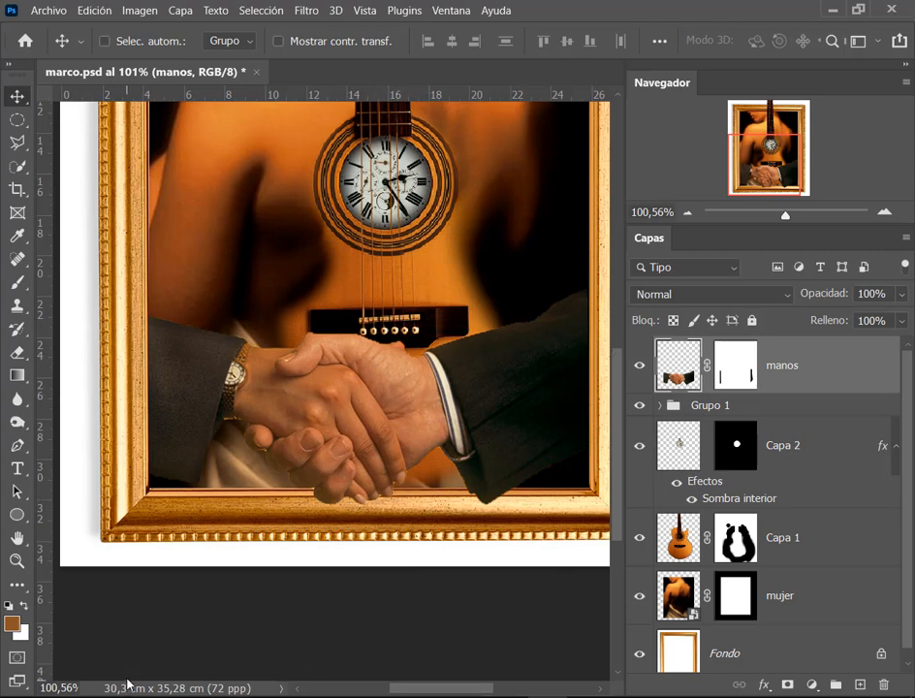
key(alt+Tab)
scroll(542, 528, down, 3)
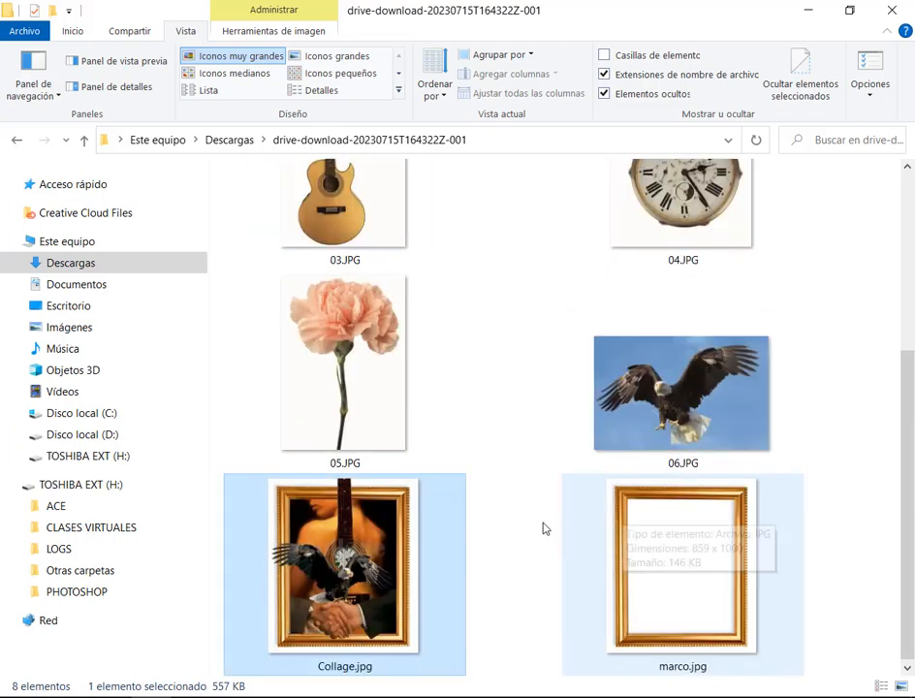
key(Return)
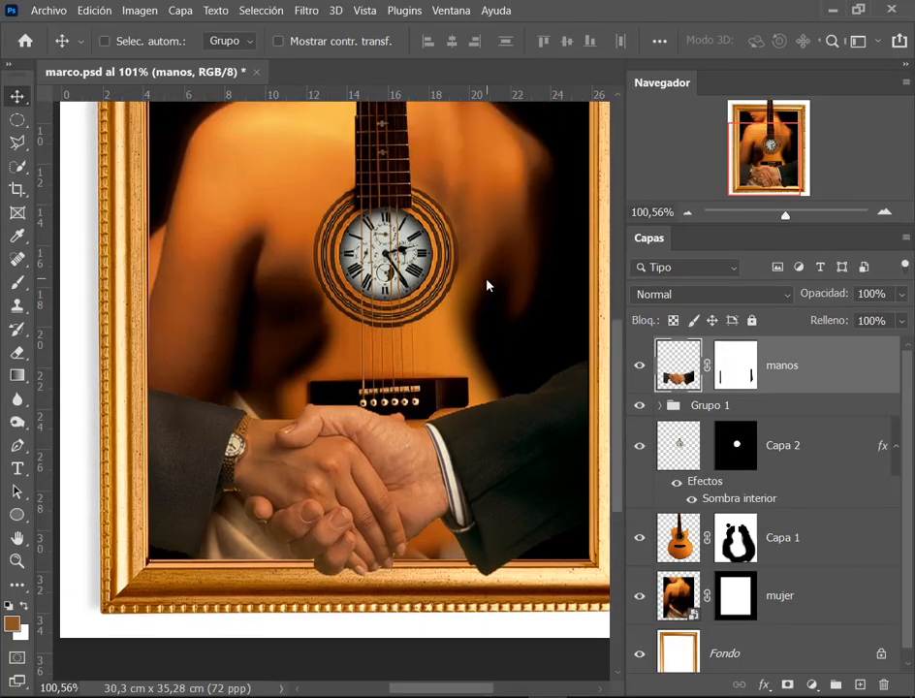
Step: Activate the Horizontal Type tool and set its text color to white (ffffff)
scroll(543, 327, down, 5)
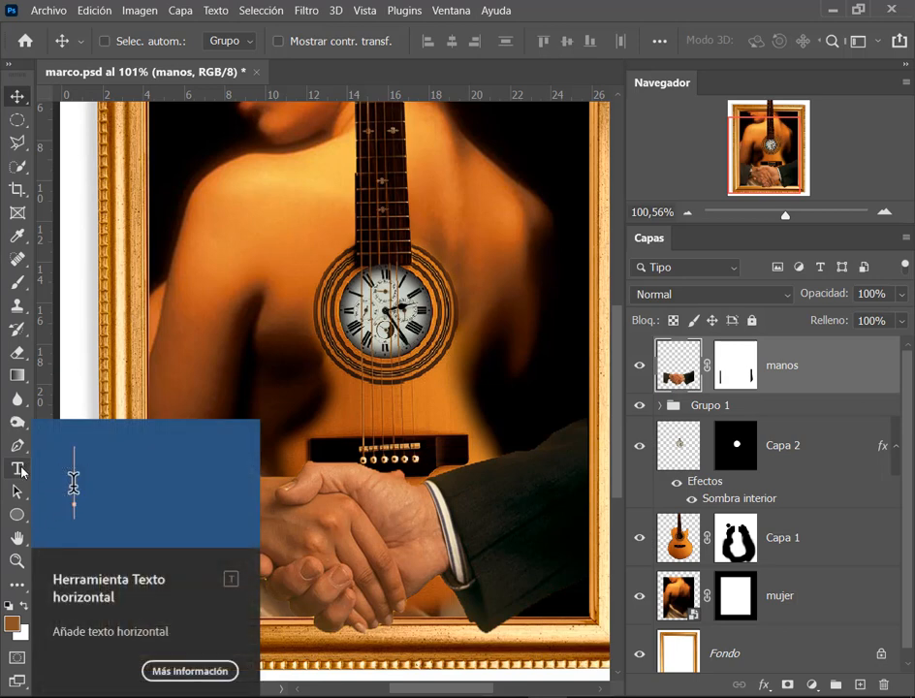
key(t)
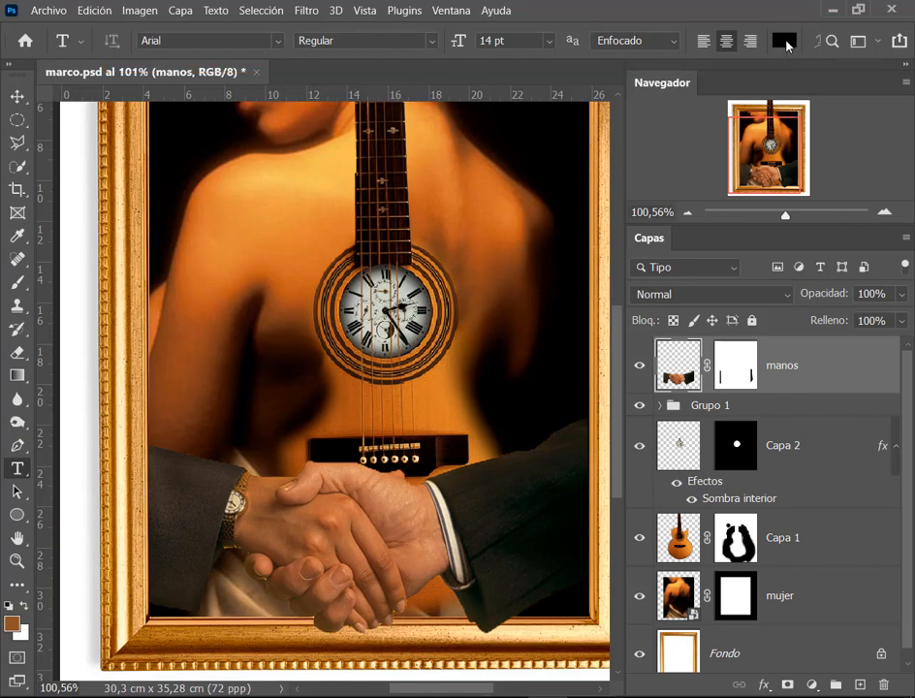
click(783, 40)
drag(524, 142, 341, 84)
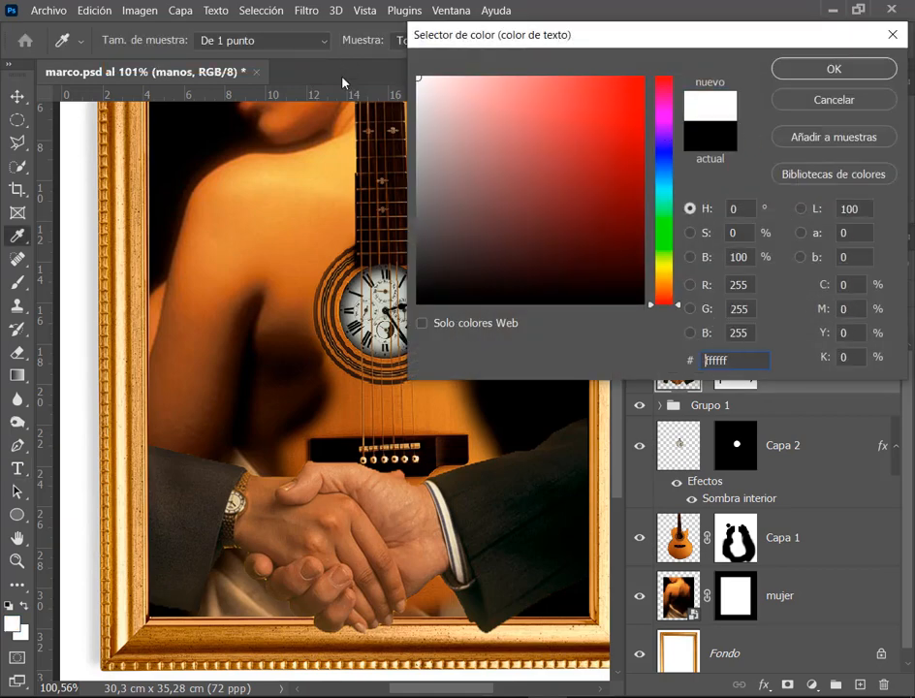
click(875, 71)
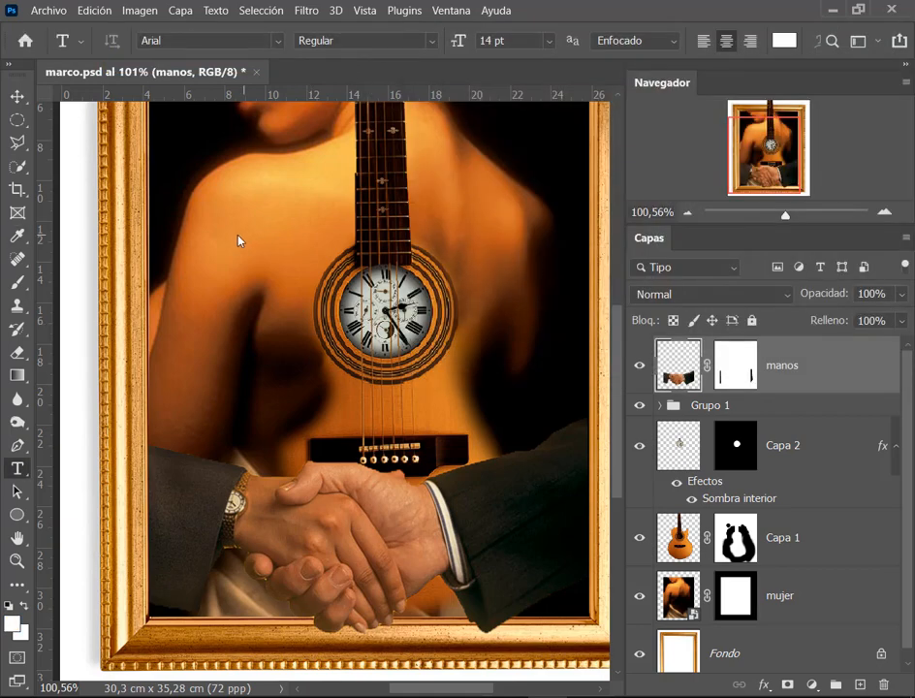
Step: Add the first name in capitals as Arial 14 pt text on the woman's back and place it beside the guitar neck
click(204, 238)
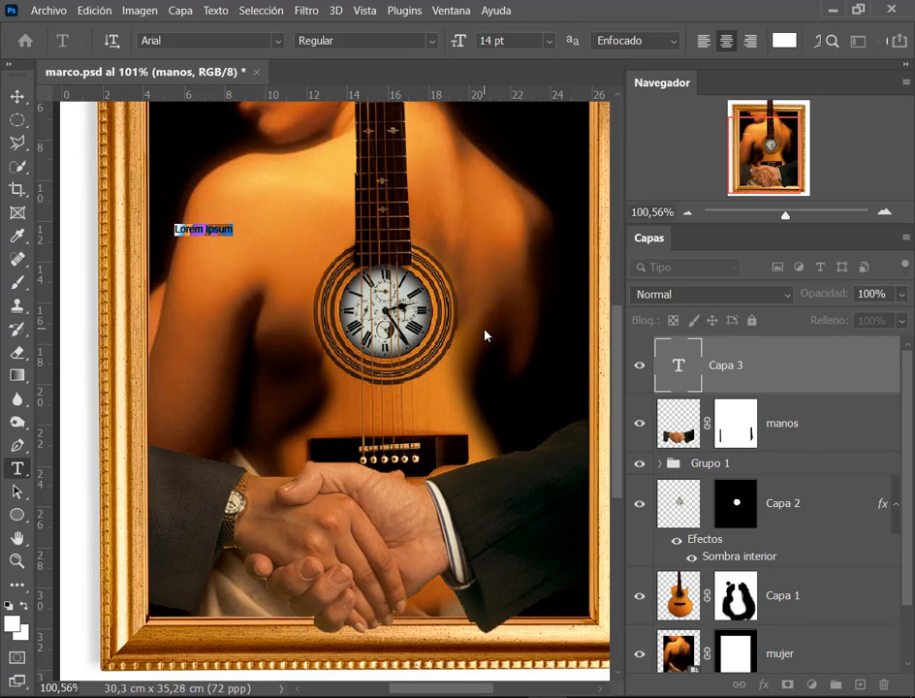
text(P)
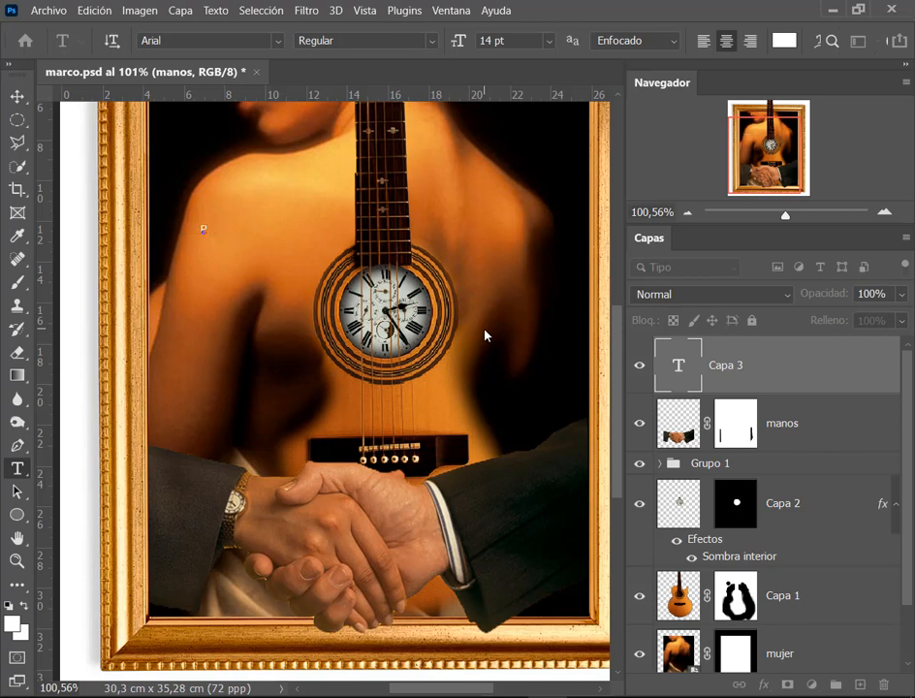
text(AULA)
key(Escape)
key(v)
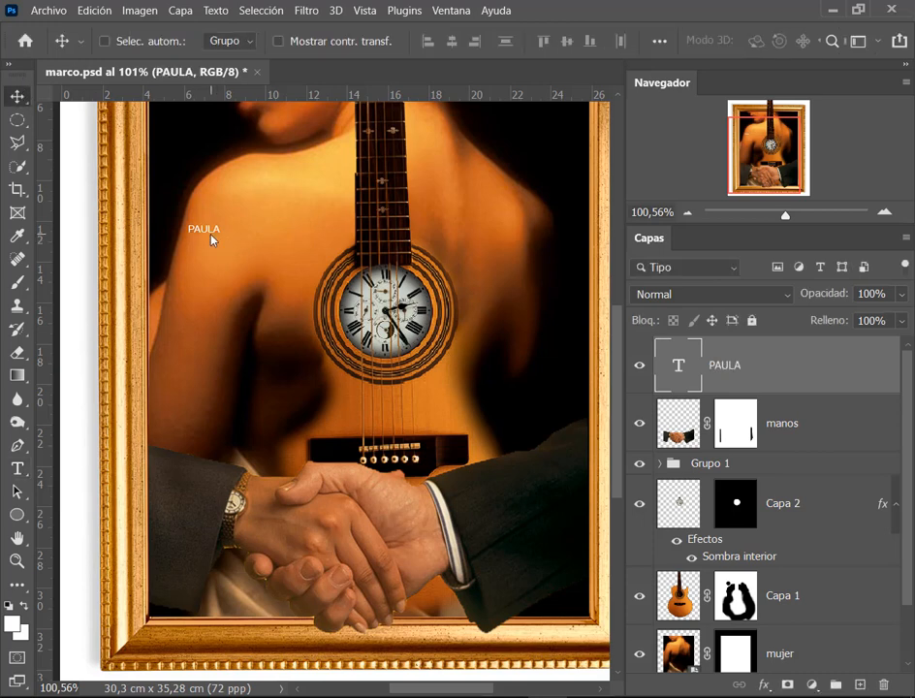
drag(213, 243, 321, 248)
drag(644, 333, 762, 402)
mouse_move(715, 290)
mouse_down()
mouse_move(688, 360)
mouse_move(712, 402)
mouse_up()
key(Escape)
Step: Change the name text's font to Cooper Black and its size to 30 pt
click(19, 471)
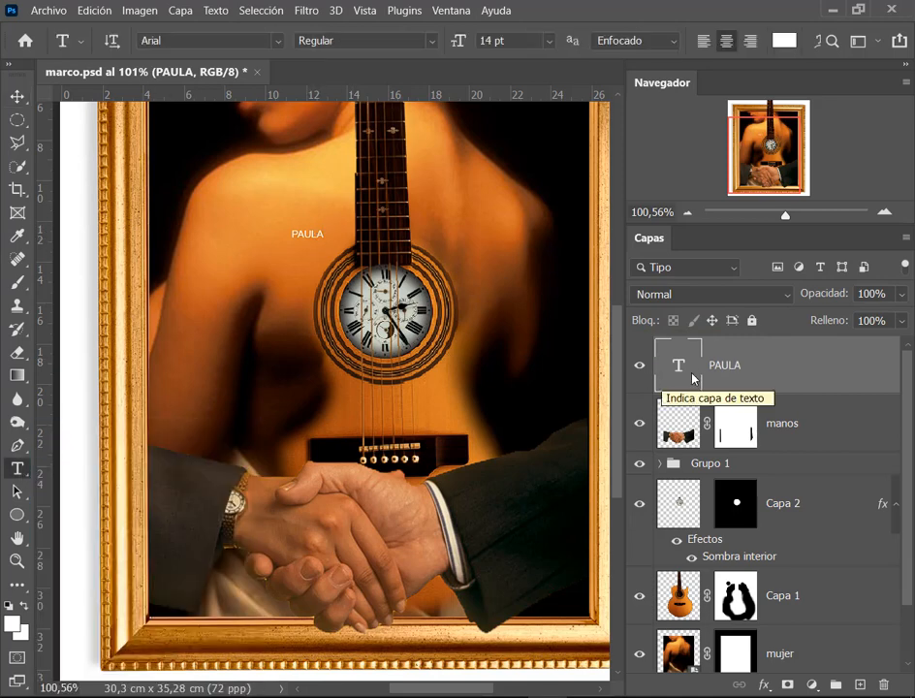
mouse_move(127, 25)
mouse_down()
mouse_move(553, 67)
mouse_move(911, 66)
mouse_up()
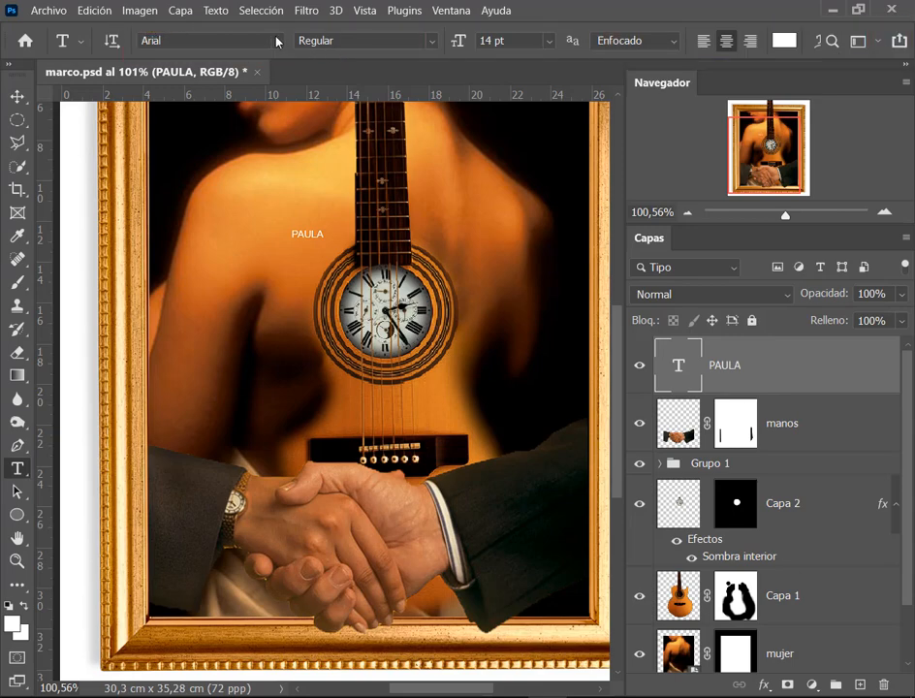
click(278, 40)
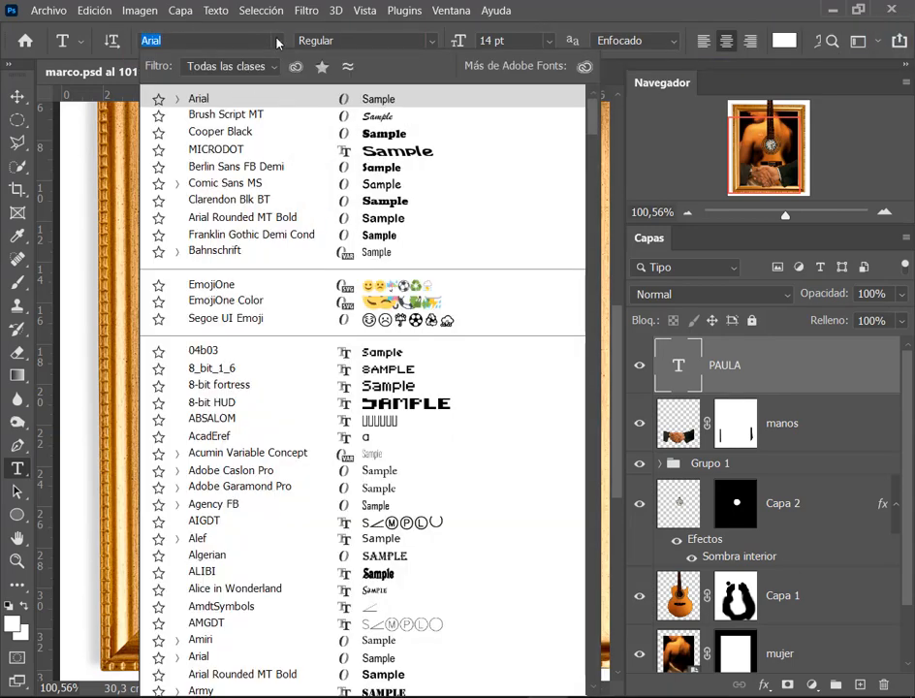
click(328, 135)
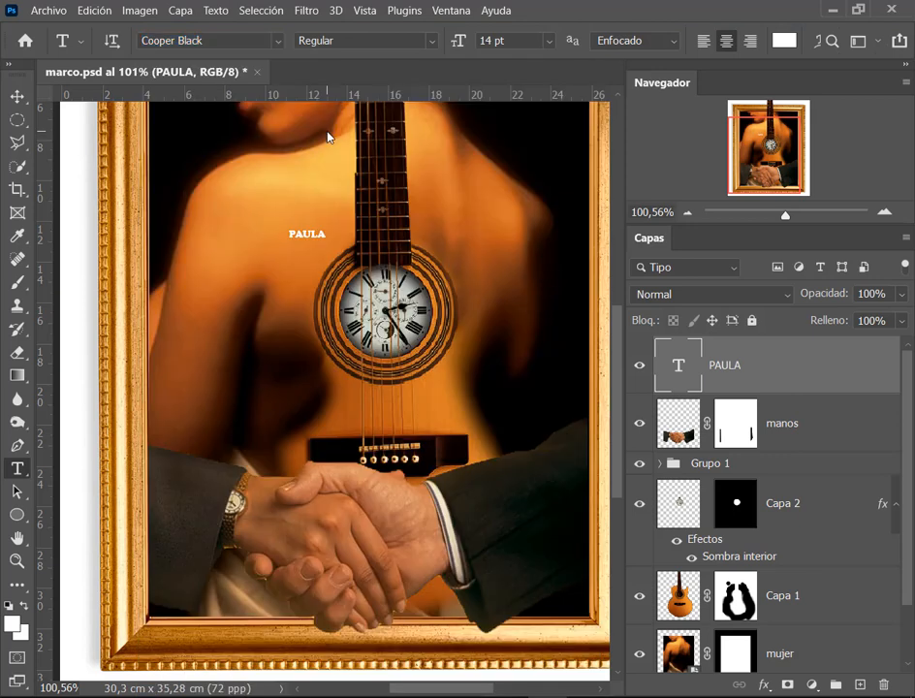
click(549, 43)
click(482, 222)
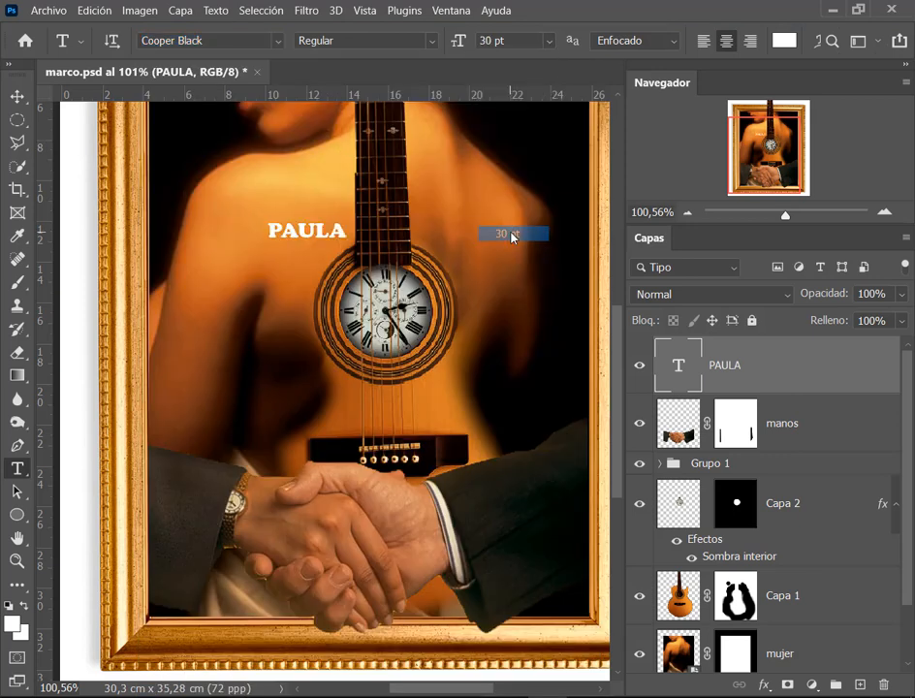
Step: Enlarge the name text to about 15 cm wide with Free Transform and center it just above the clock
click(16, 96)
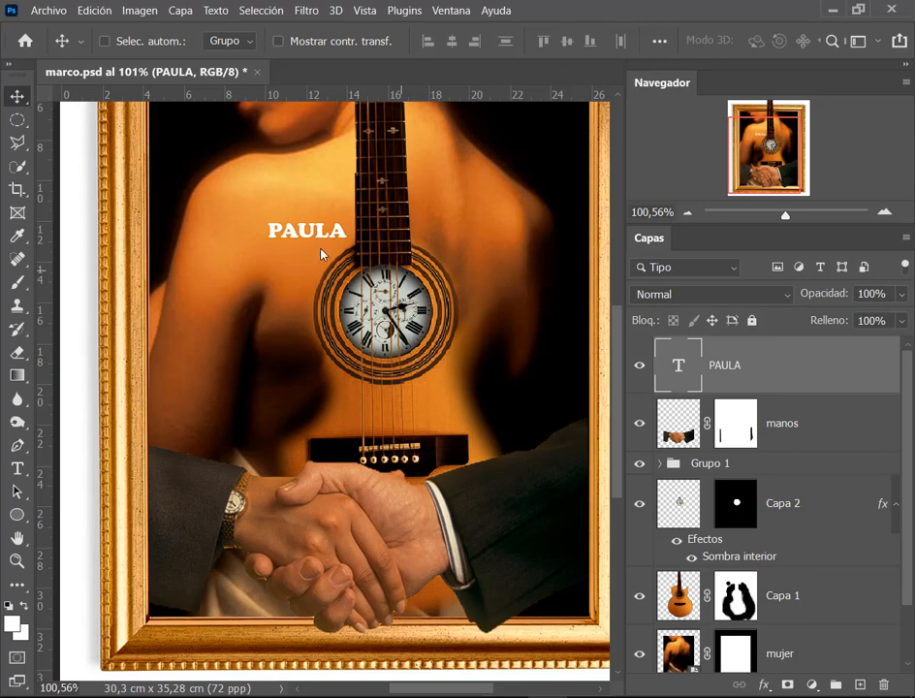
drag(322, 253, 501, 333)
key(ctrl+t)
key(Return)
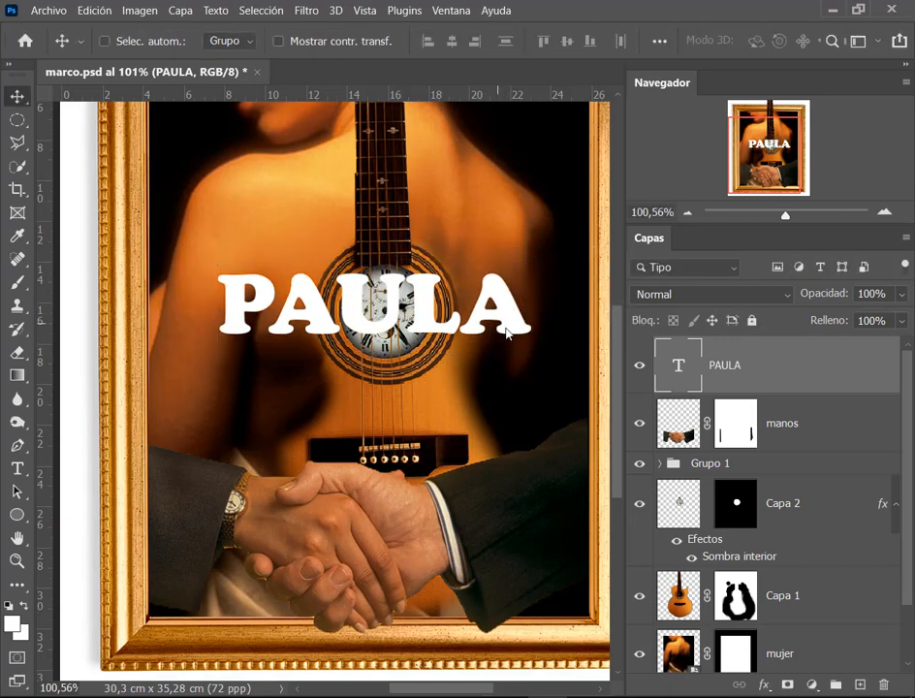
scroll(460, 286, down, 2)
drag(458, 268, 463, 207)
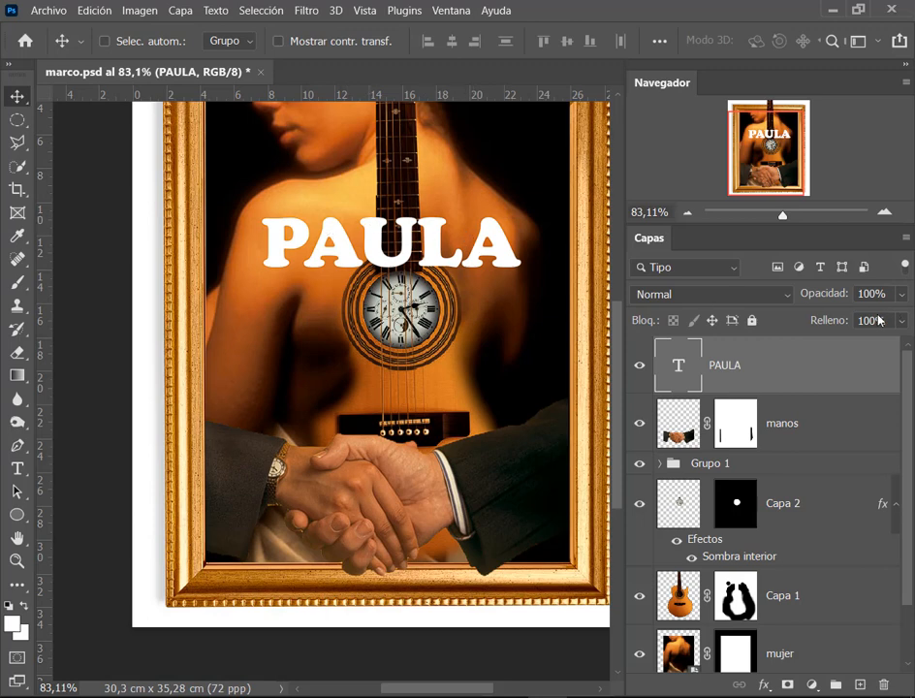
Step: Reduce the name text layer's opacity to 8% and shift the text slightly down toward the clock
key(ctrl)
click(901, 294)
click(826, 320)
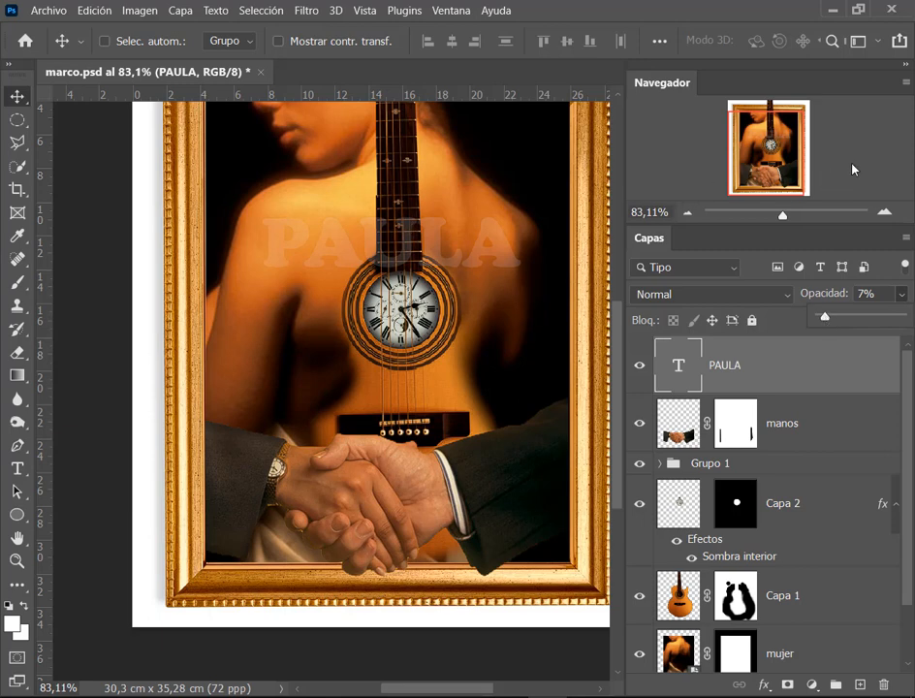
drag(431, 251, 474, 277)
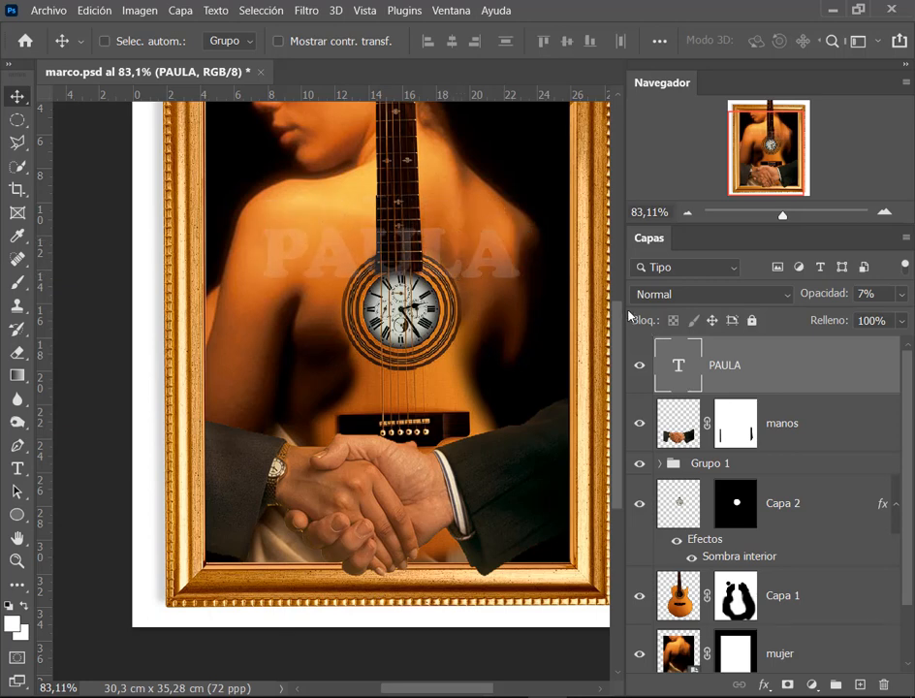
scroll(883, 298, up, 5)
scroll(886, 302, down, 3)
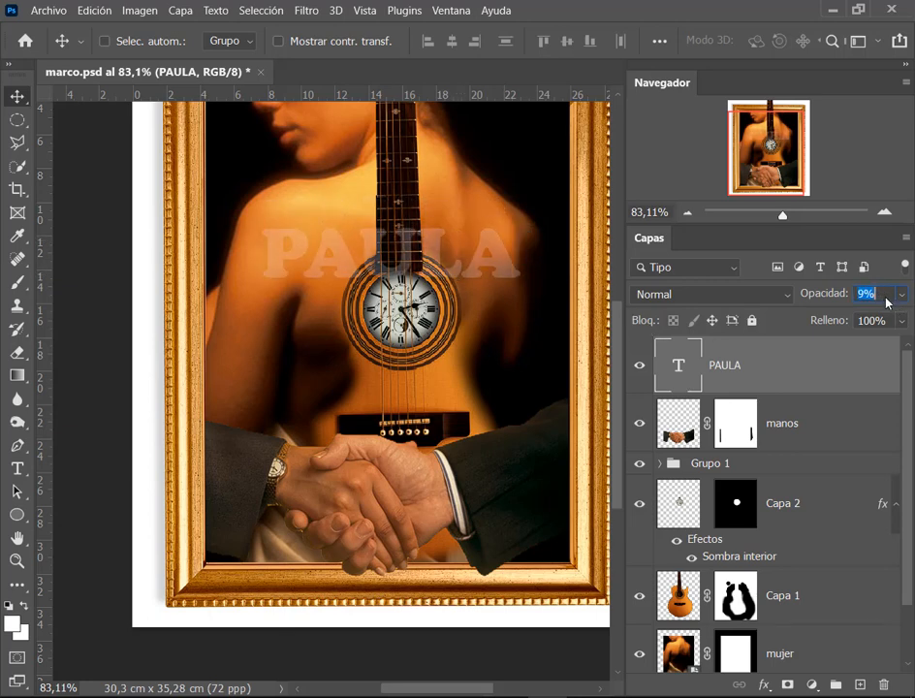
click(521, 290)
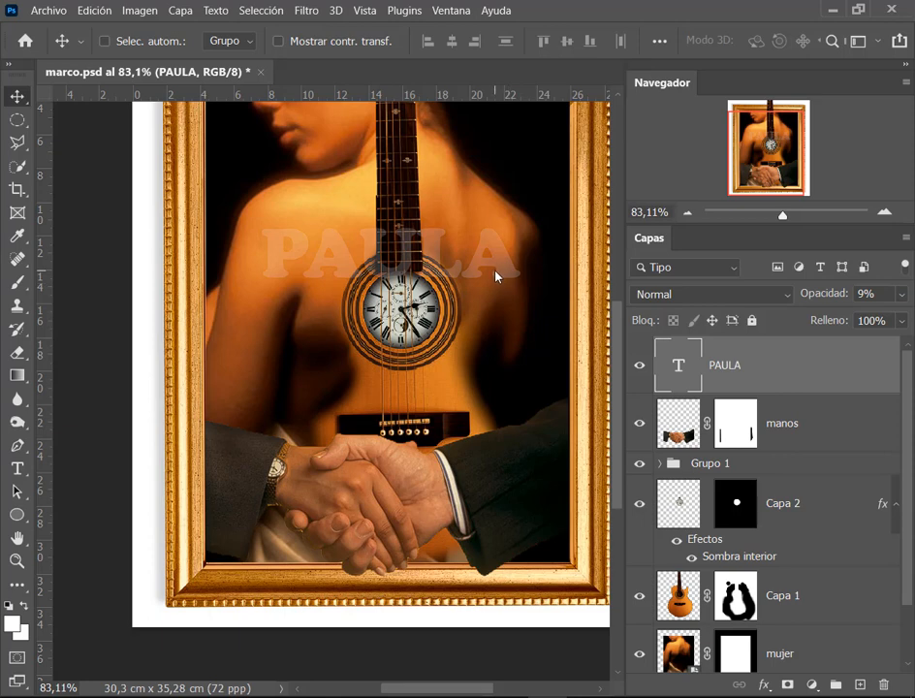
drag(491, 270, 471, 260)
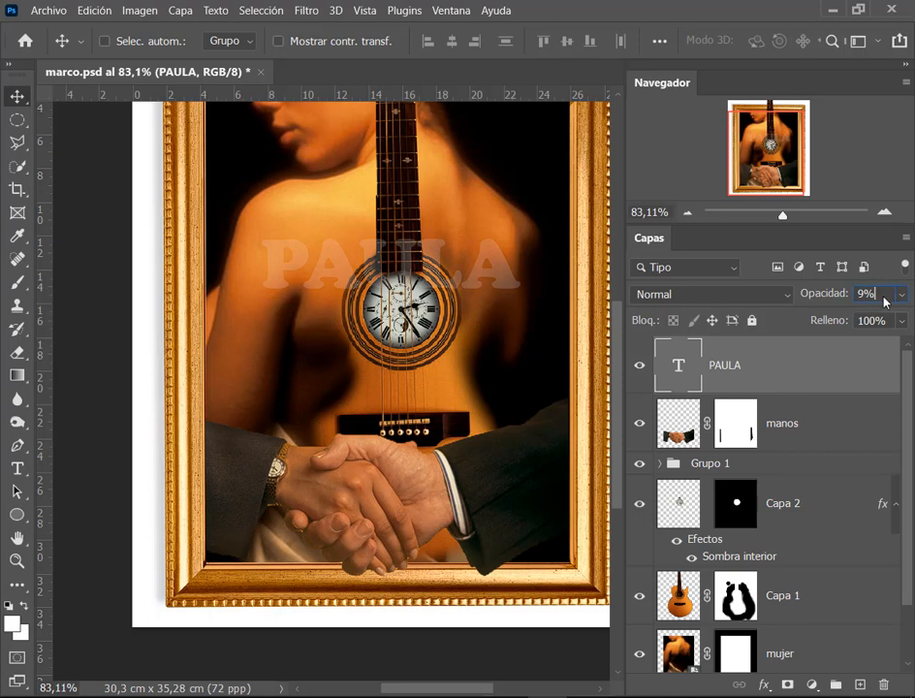
scroll(883, 302, up, 1)
scroll(884, 303, up, 2)
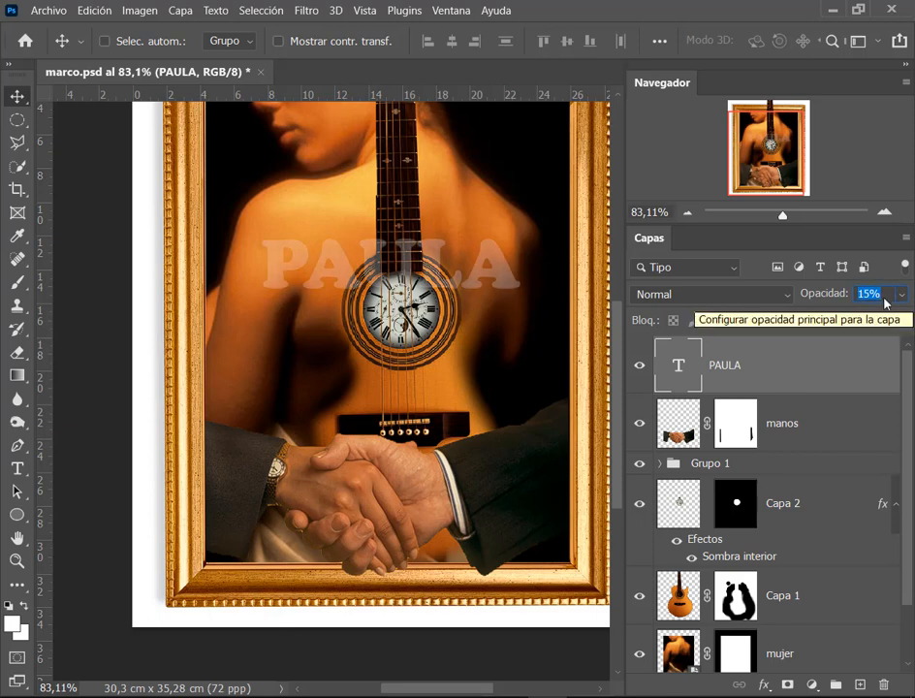
scroll(883, 302, up, 6)
scroll(884, 303, down, 13)
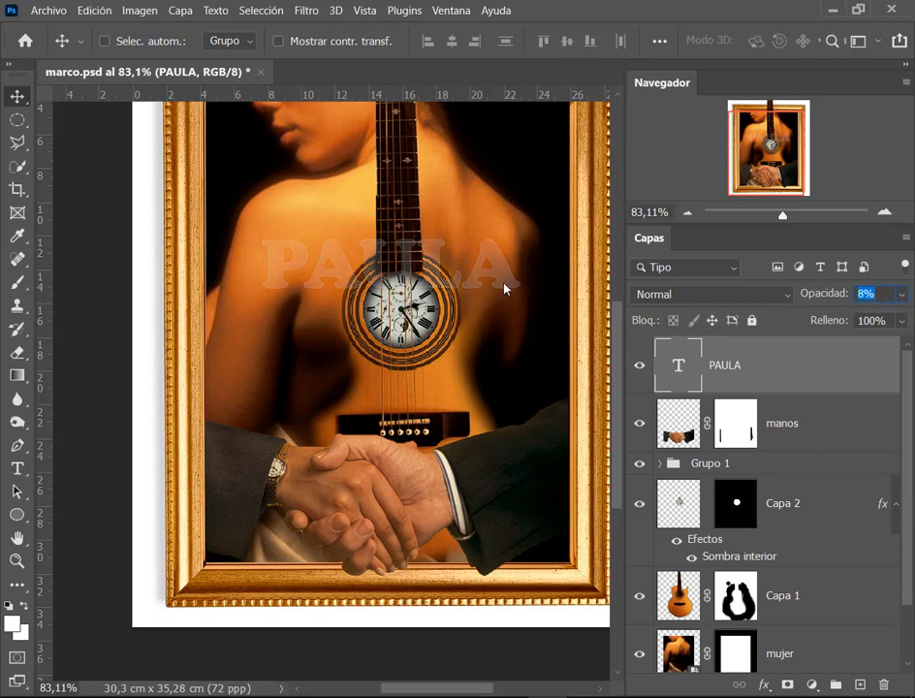
Step: Move the faded name text below the clock, just above the guitar's bridge
drag(499, 285, 521, 250)
drag(514, 332, 505, 412)
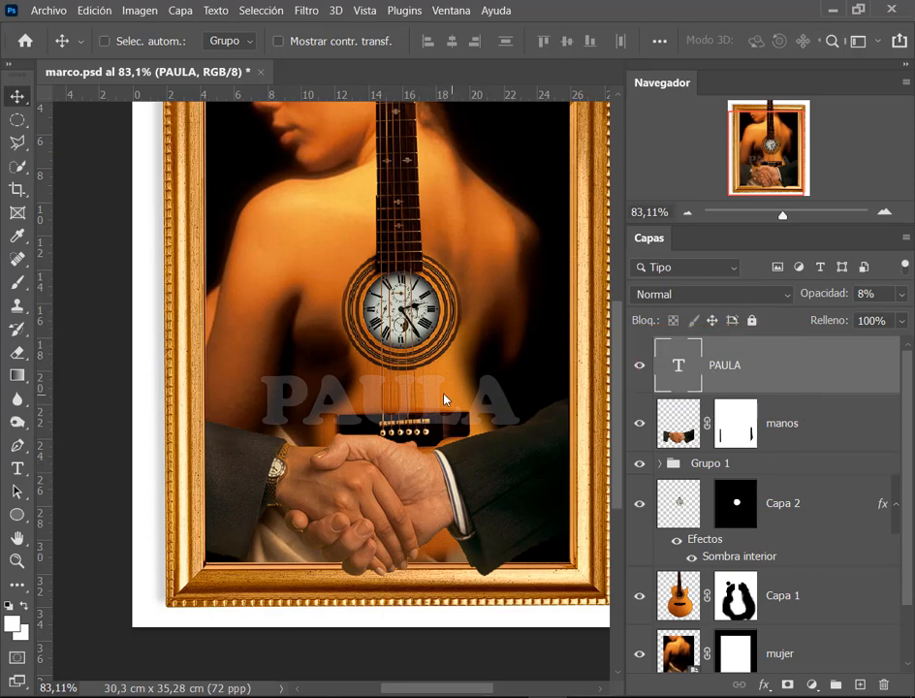
mouse_move(433, 401)
mouse_down()
mouse_move(432, 349)
mouse_move(441, 376)
mouse_move(434, 390)
mouse_up()
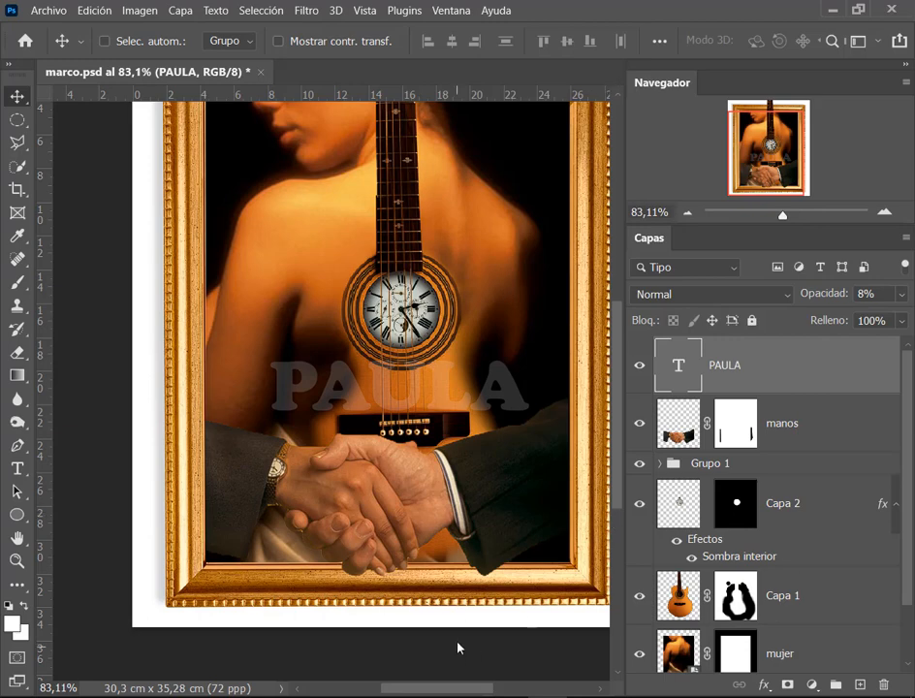
Step: Close the duplicate Collage.jpg window in Photos and compare the whole composition with the remaining reference image
click(769, 166)
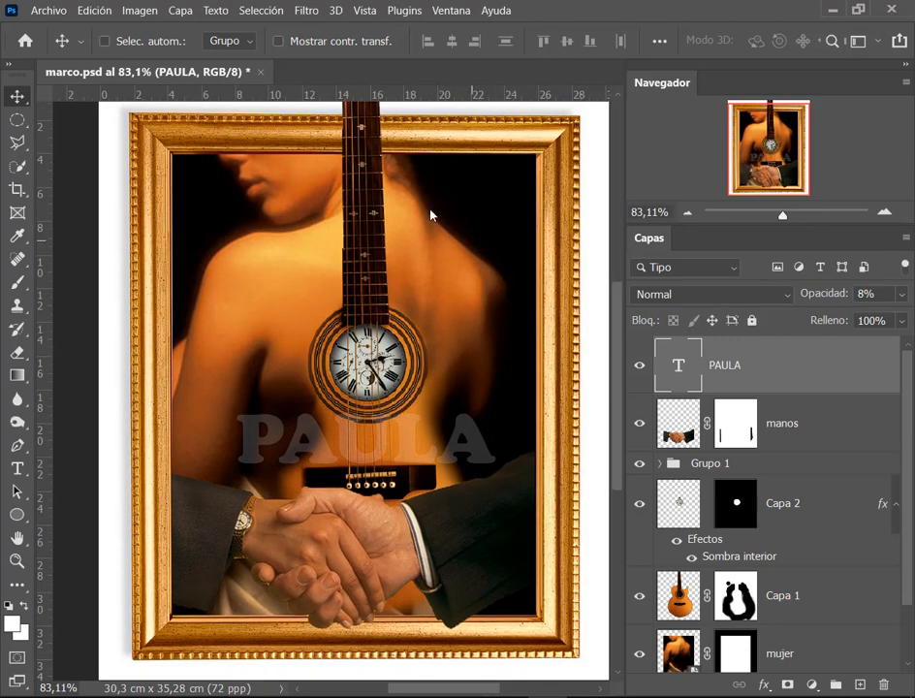
mouse_move(565, 648)
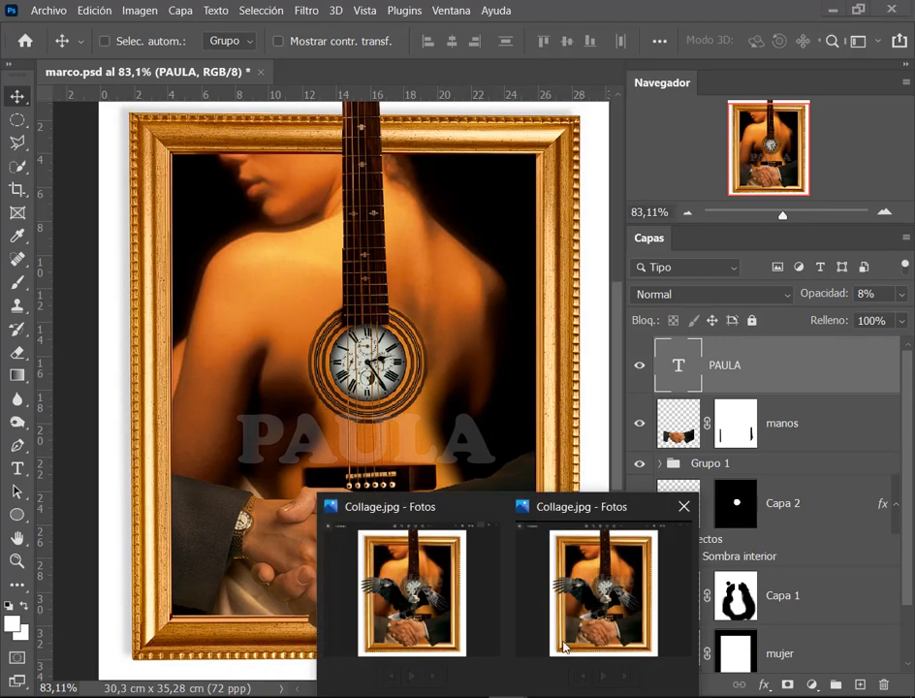
click(683, 505)
click(474, 581)
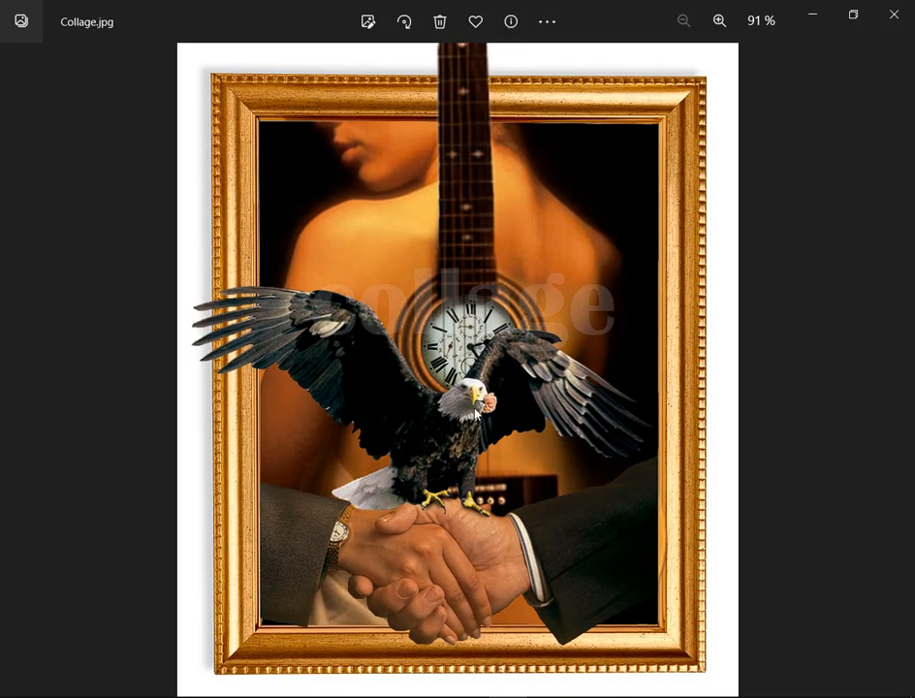
click(815, 18)
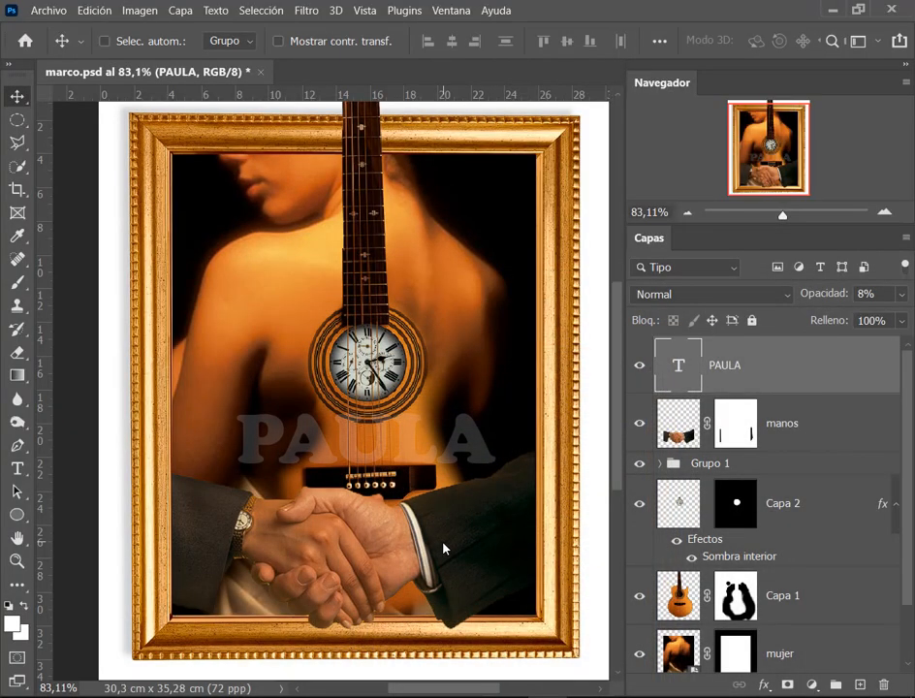